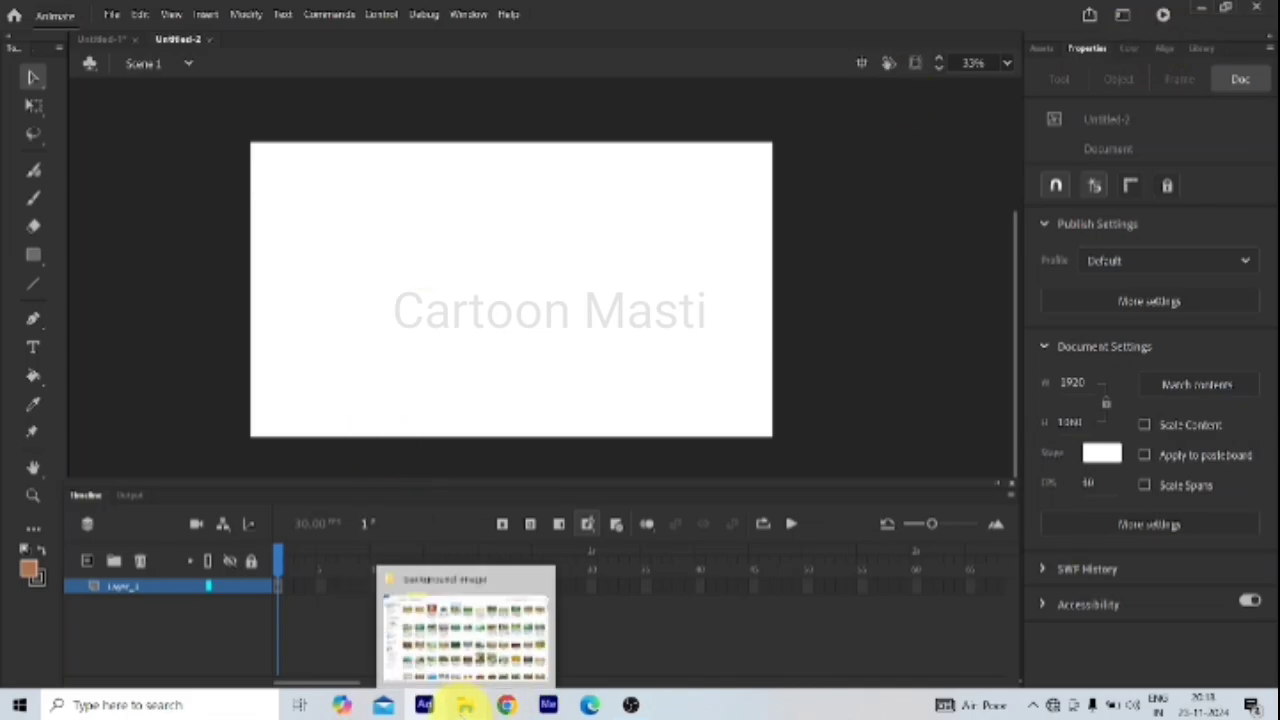
Step: Import the picture of the walled house with trees from the background image folder in File Explorer and position it over the whole stage
click(465, 706)
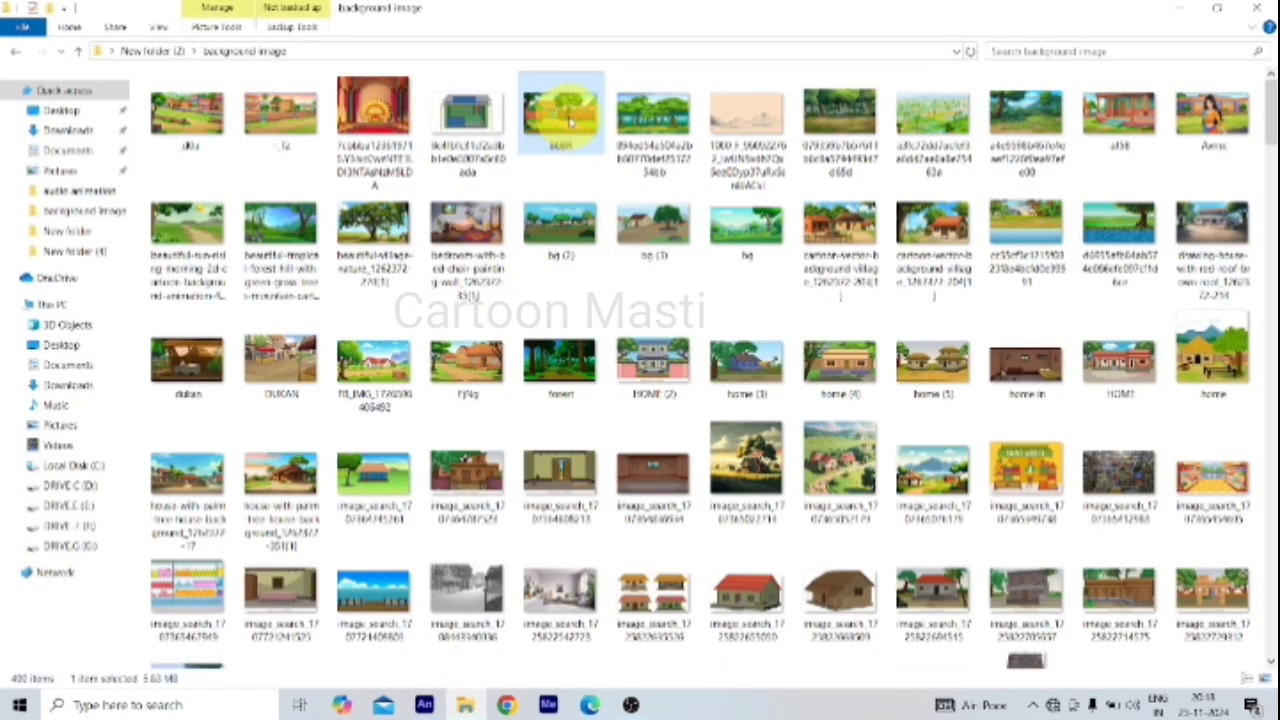
drag(570, 120, 472, 270)
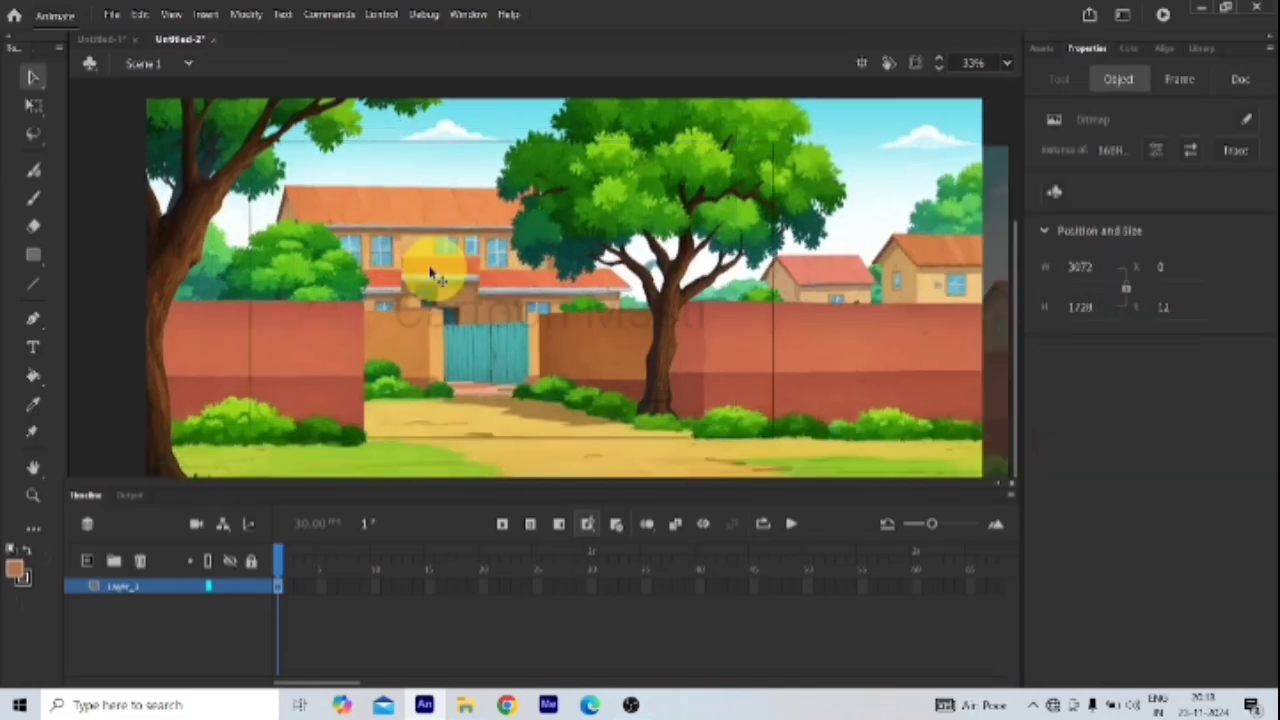
drag(430, 272, 380, 252)
scroll(465, 252, down, 2)
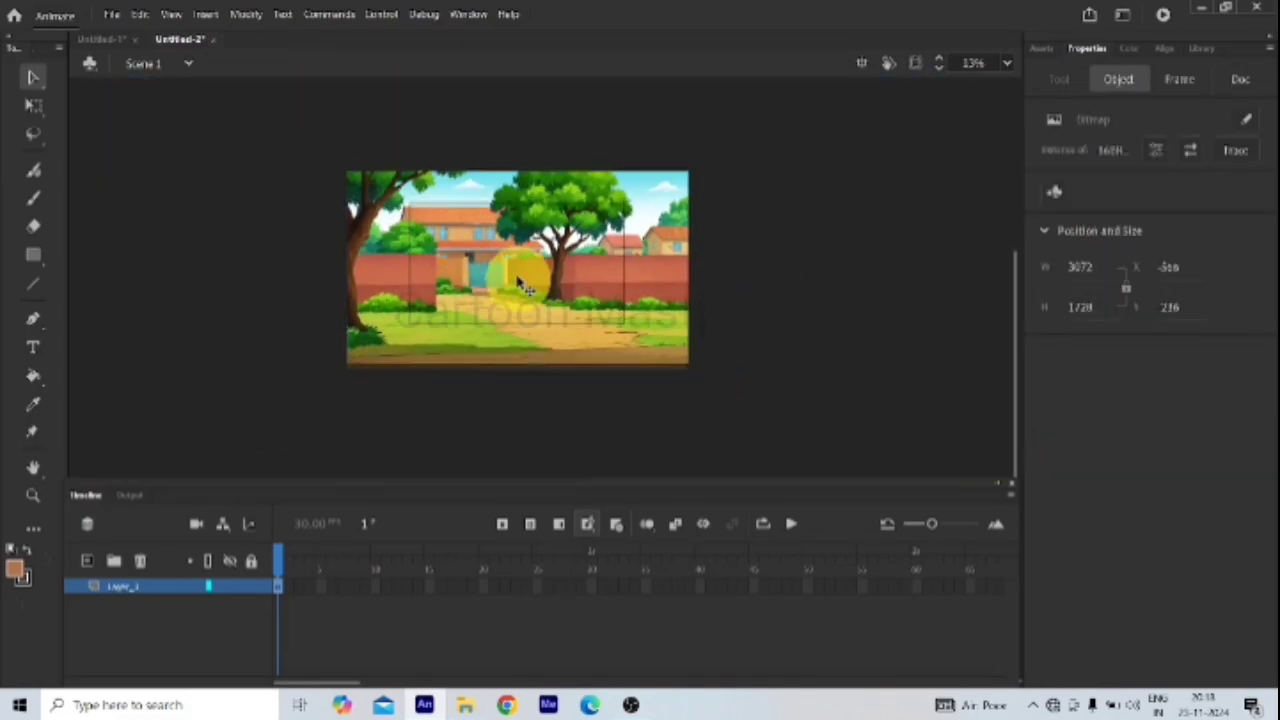
drag(520, 285, 505, 283)
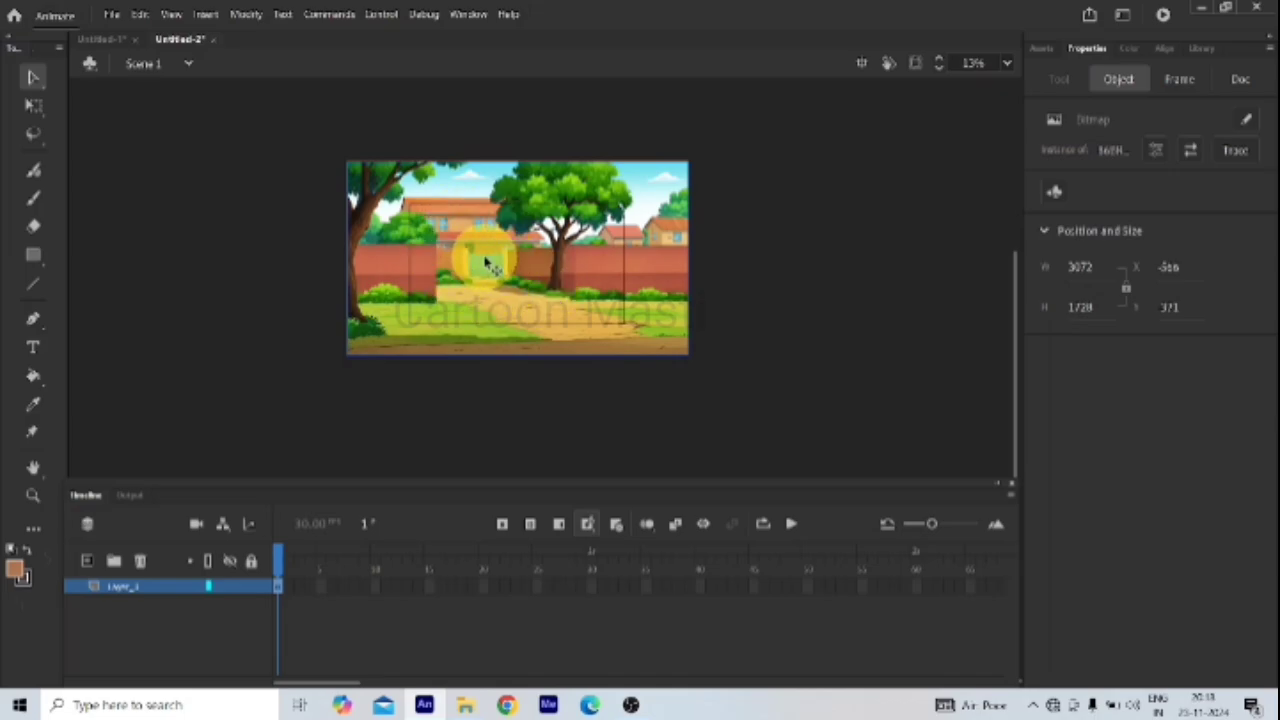
Step: Convert the background bitmap to a graphic symbol named BG
key(F8)
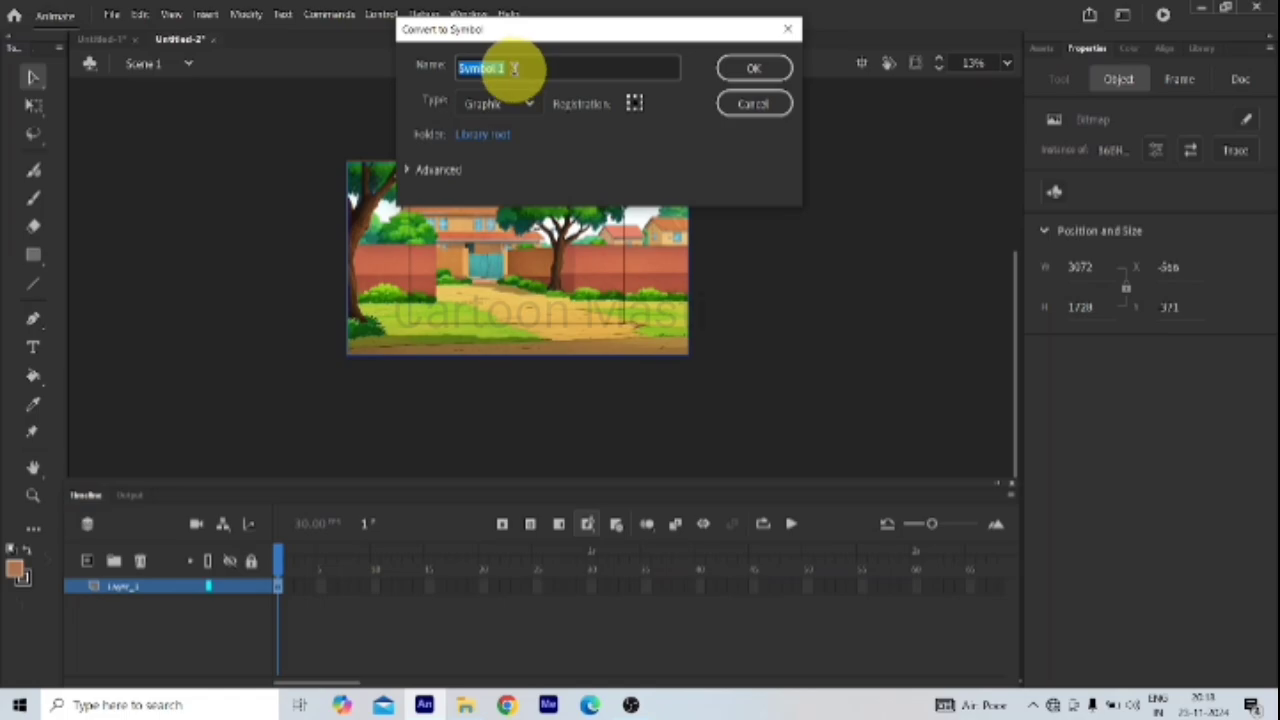
text(BG)
key(Return)
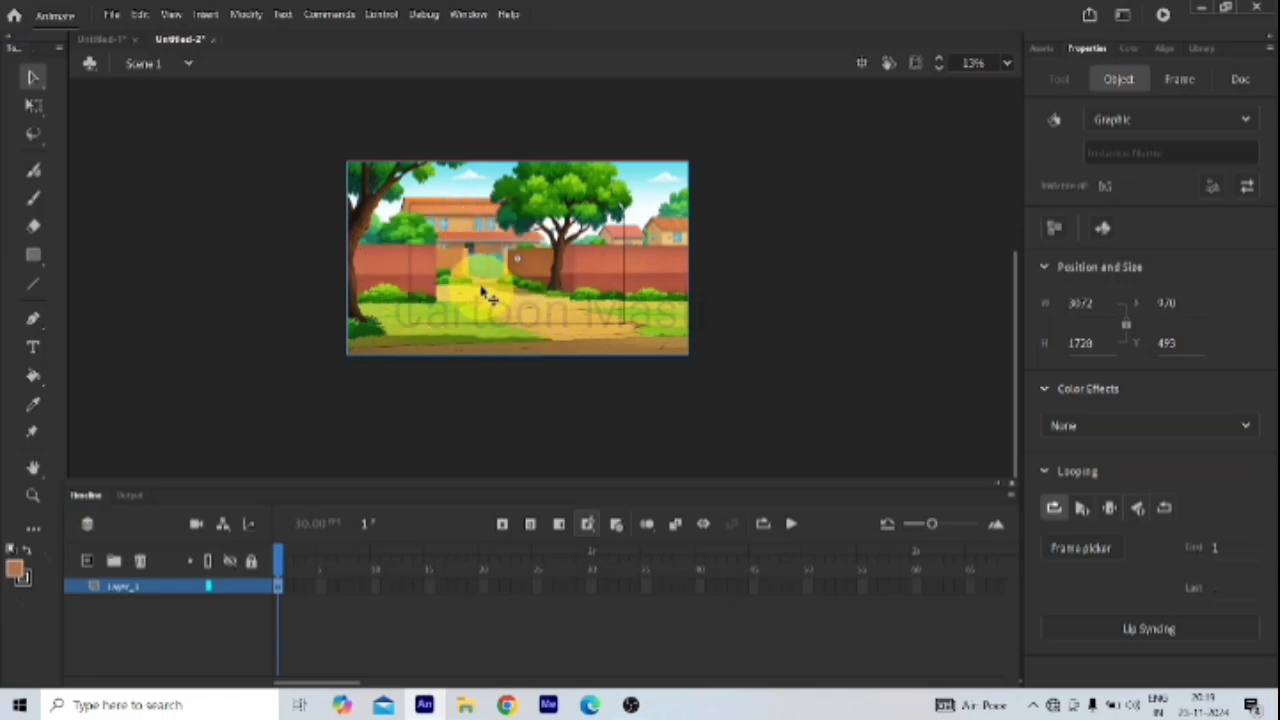
Step: Open the BG symbol for editing and add a new layer above the background bitmap
double_click(490, 287)
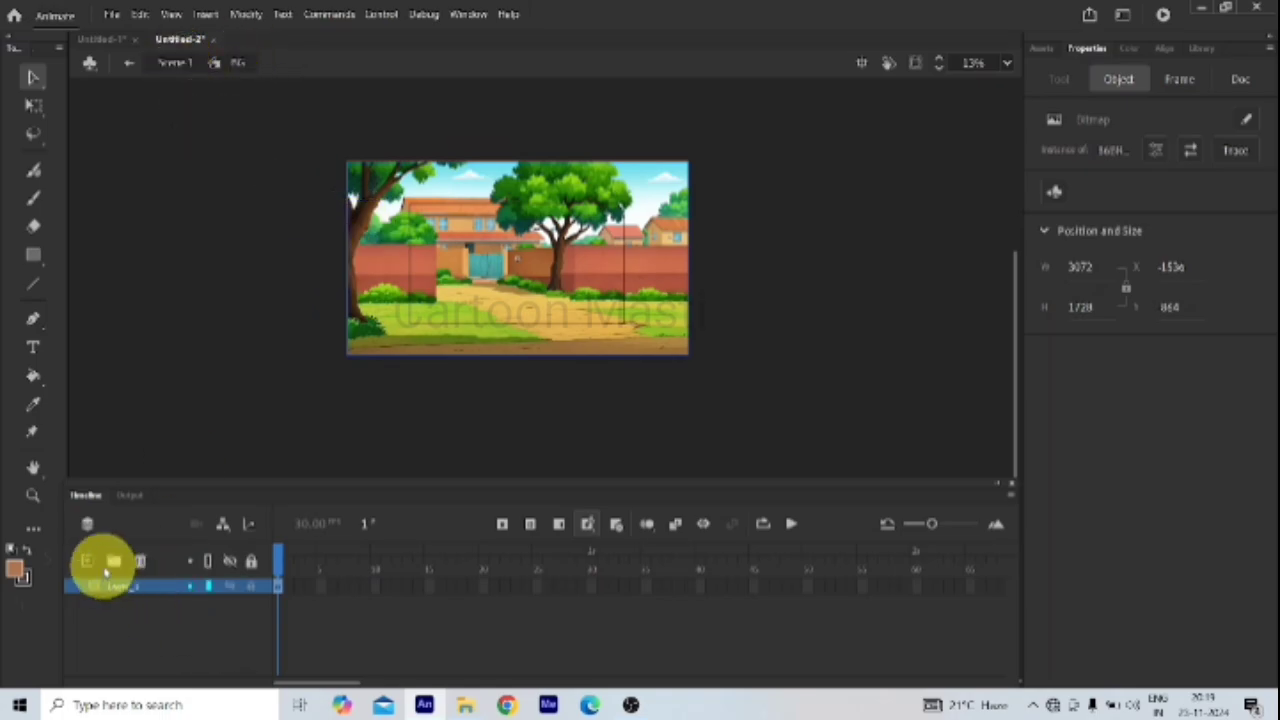
click(86, 563)
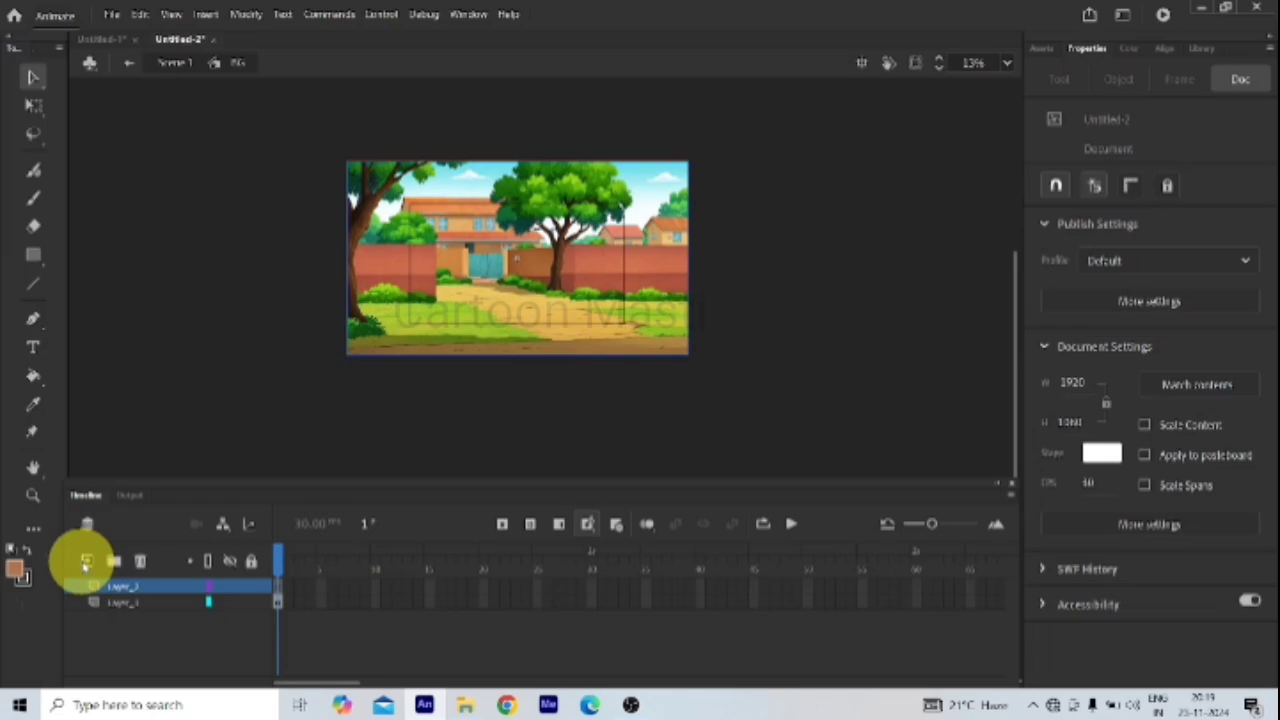
click(277, 595)
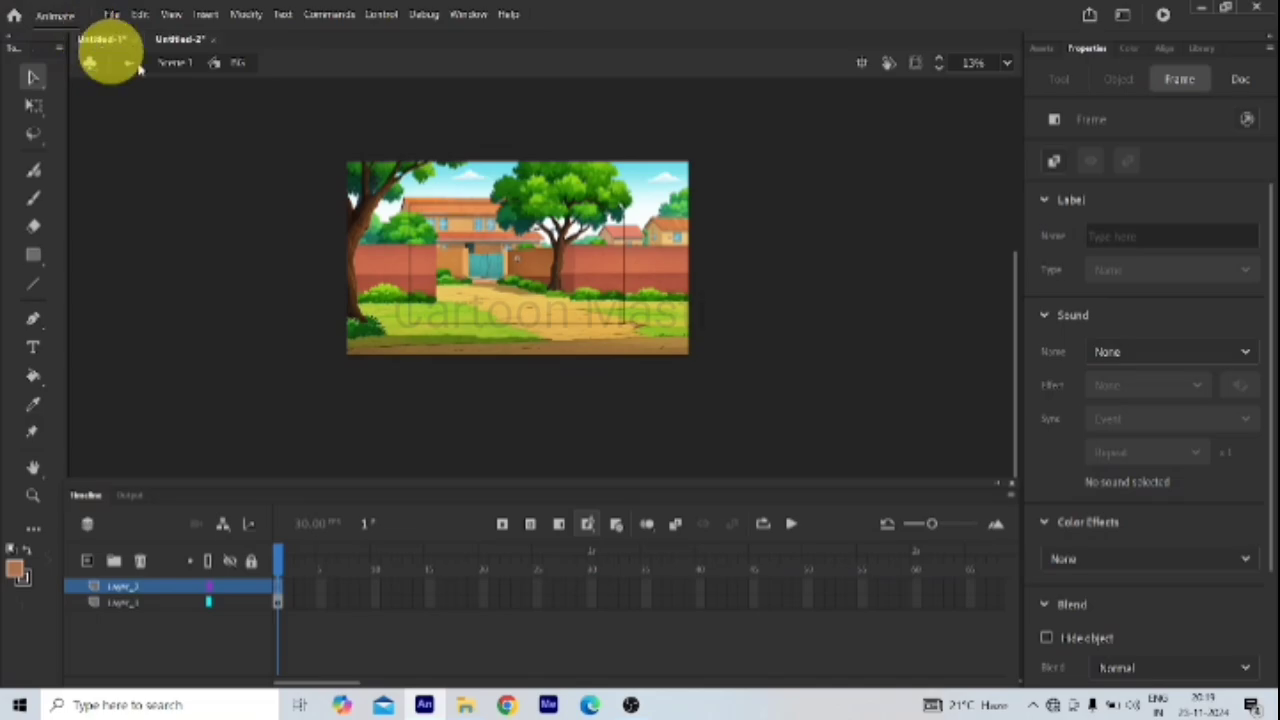
Step: Copy the green-shirted man from Untitled-1 into the new layer of the BG symbol and stand him on the path beneath the middle tree
click(107, 40)
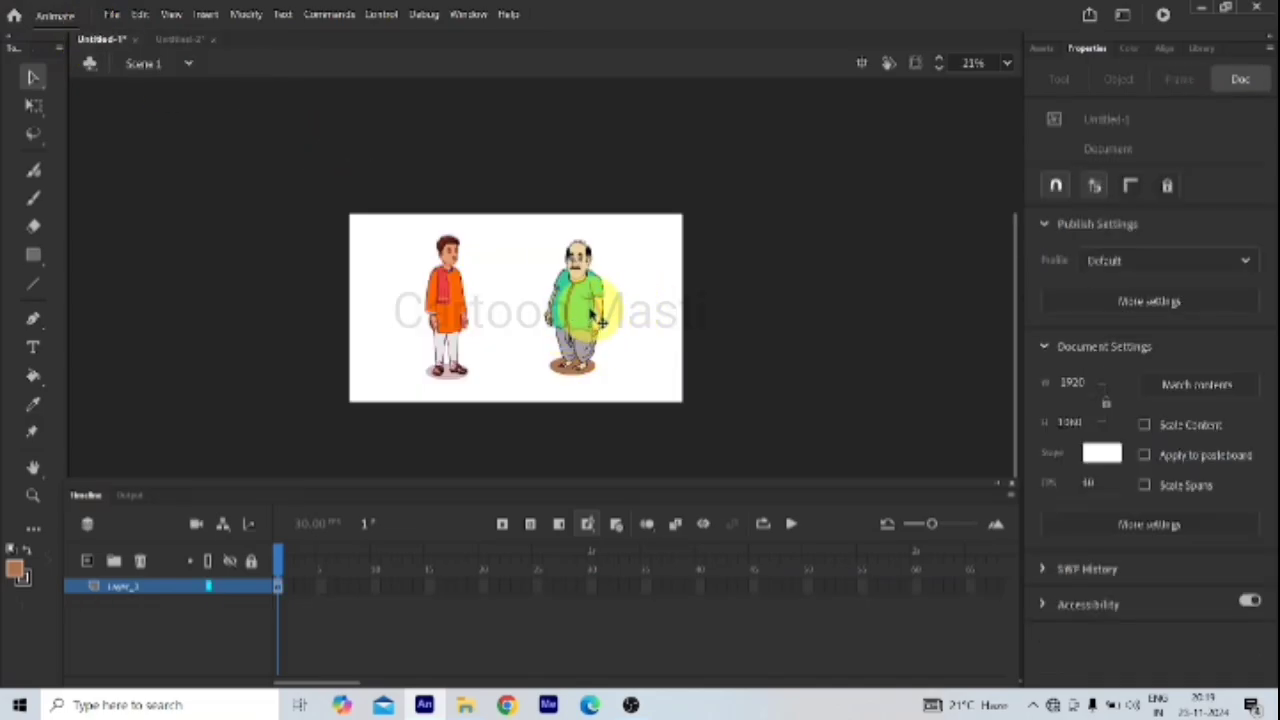
click(603, 322)
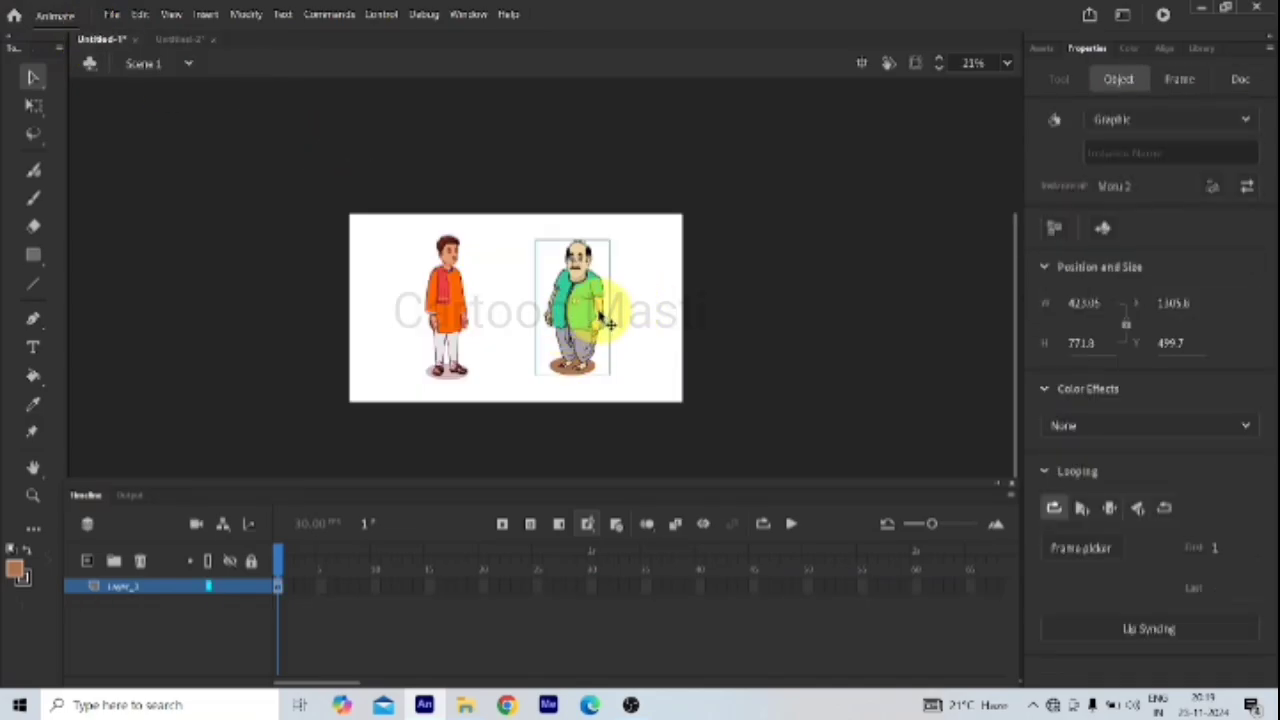
click(180, 39)
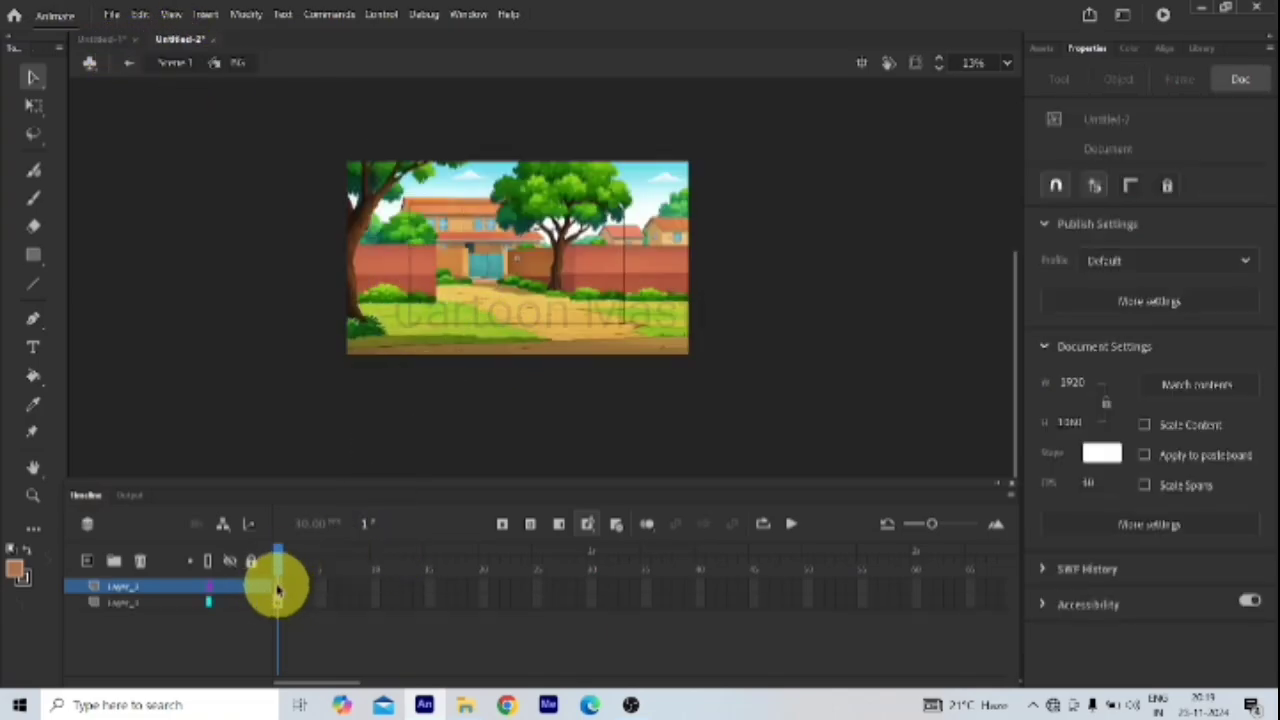
click(277, 588)
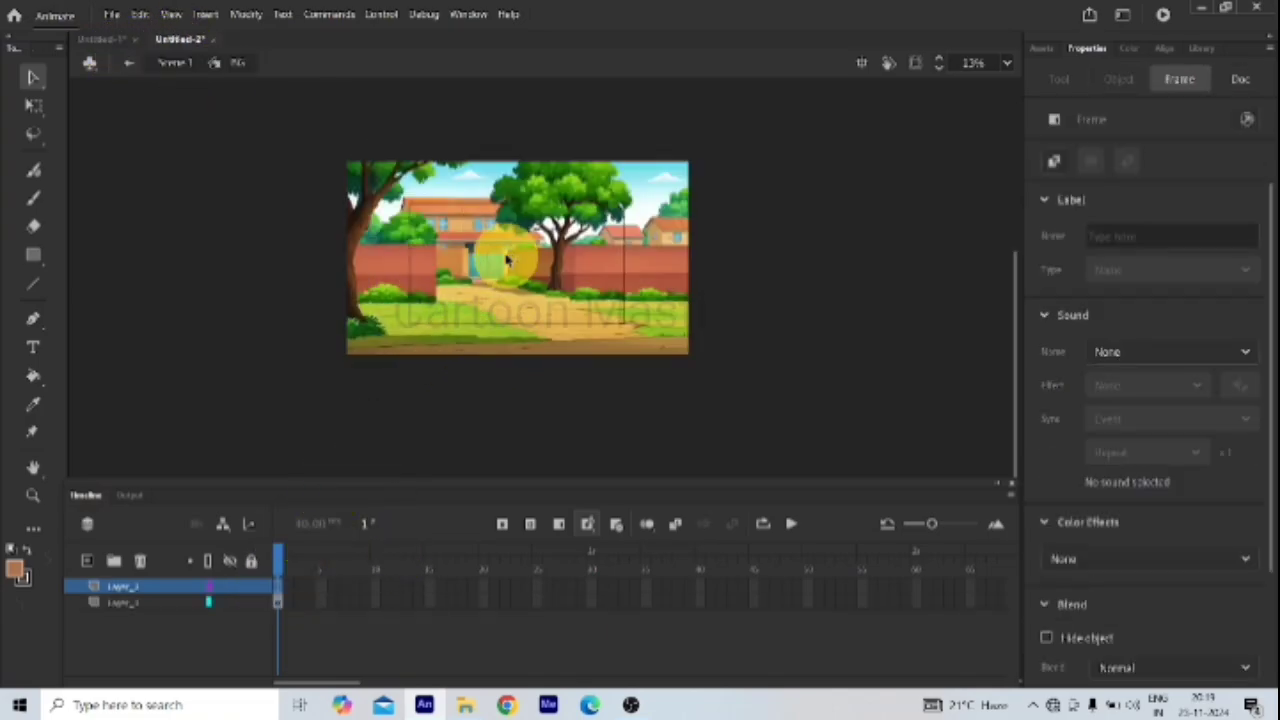
key(ctrl+v)
drag(541, 427, 540, 268)
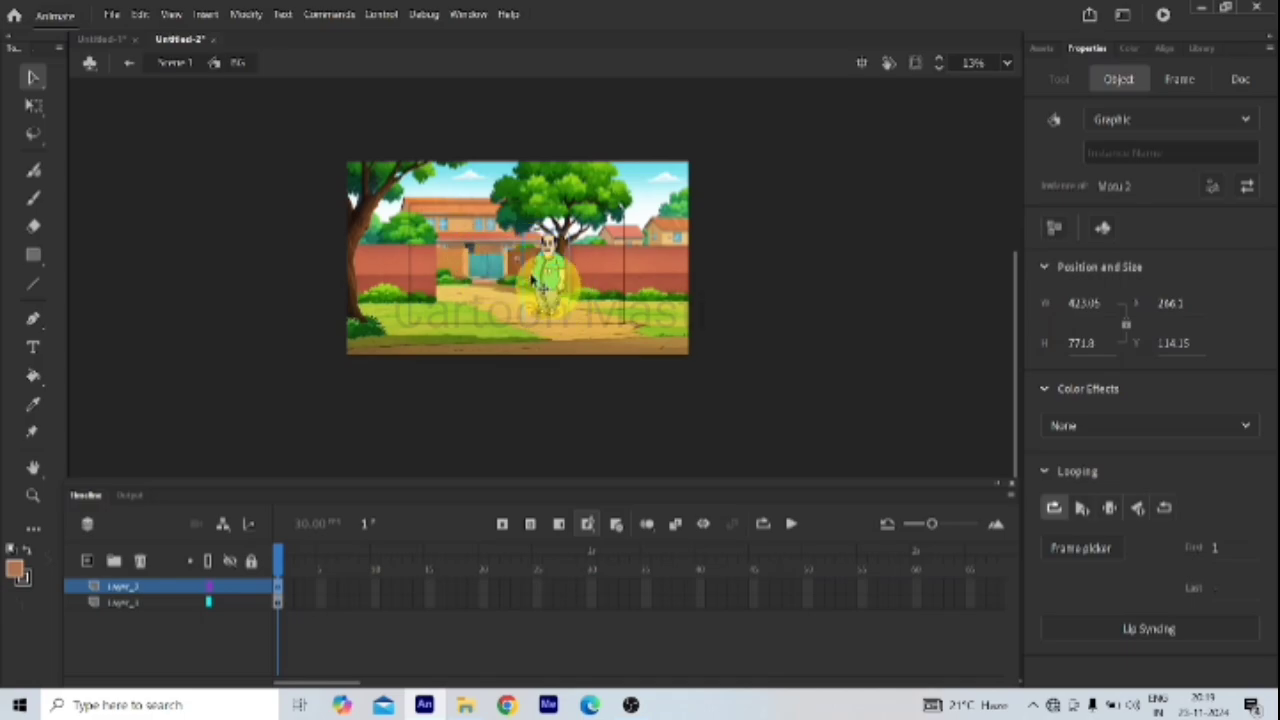
Step: Copy the young man in orange from Untitled-1 and return to the BG symbol in Untitled-2
click(103, 38)
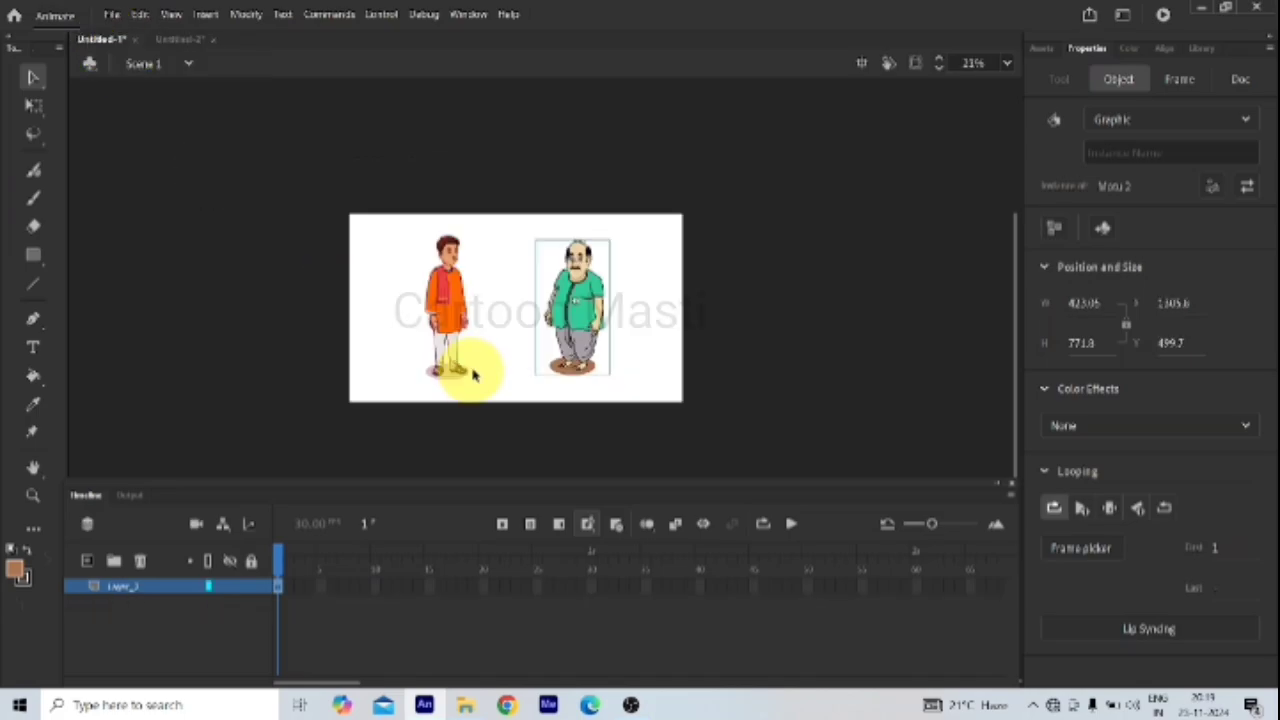
click(463, 326)
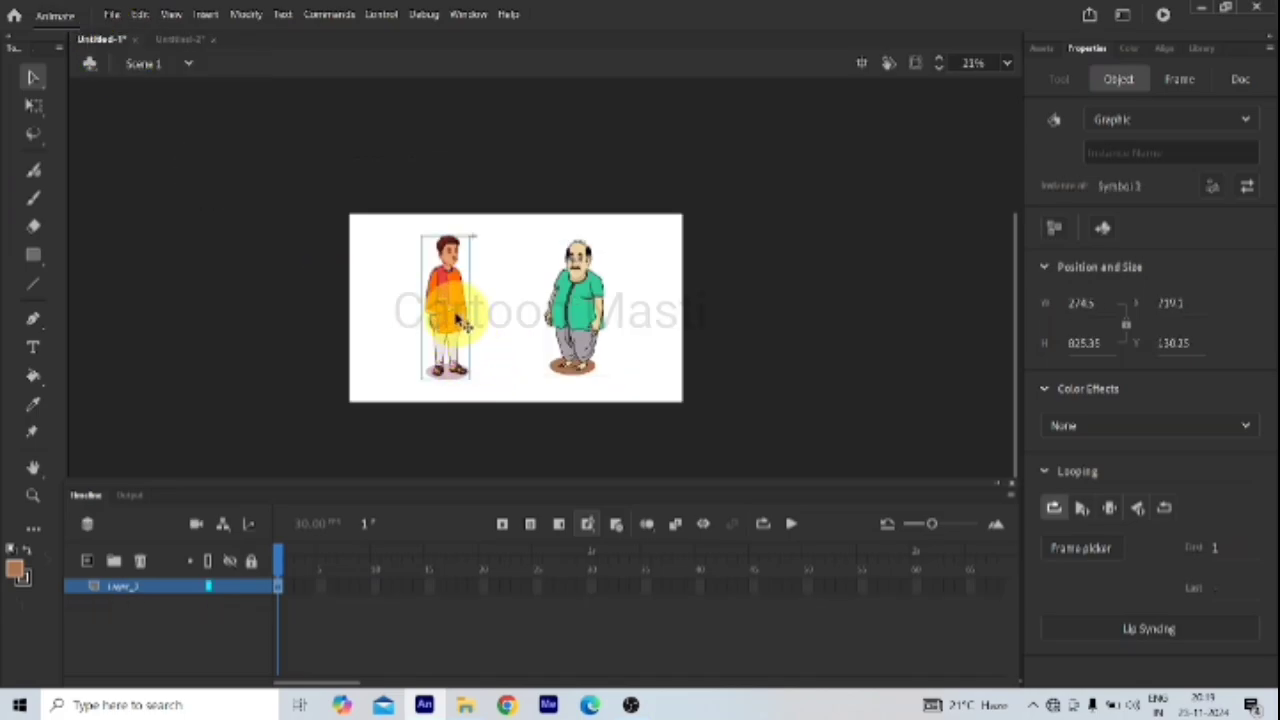
click(183, 40)
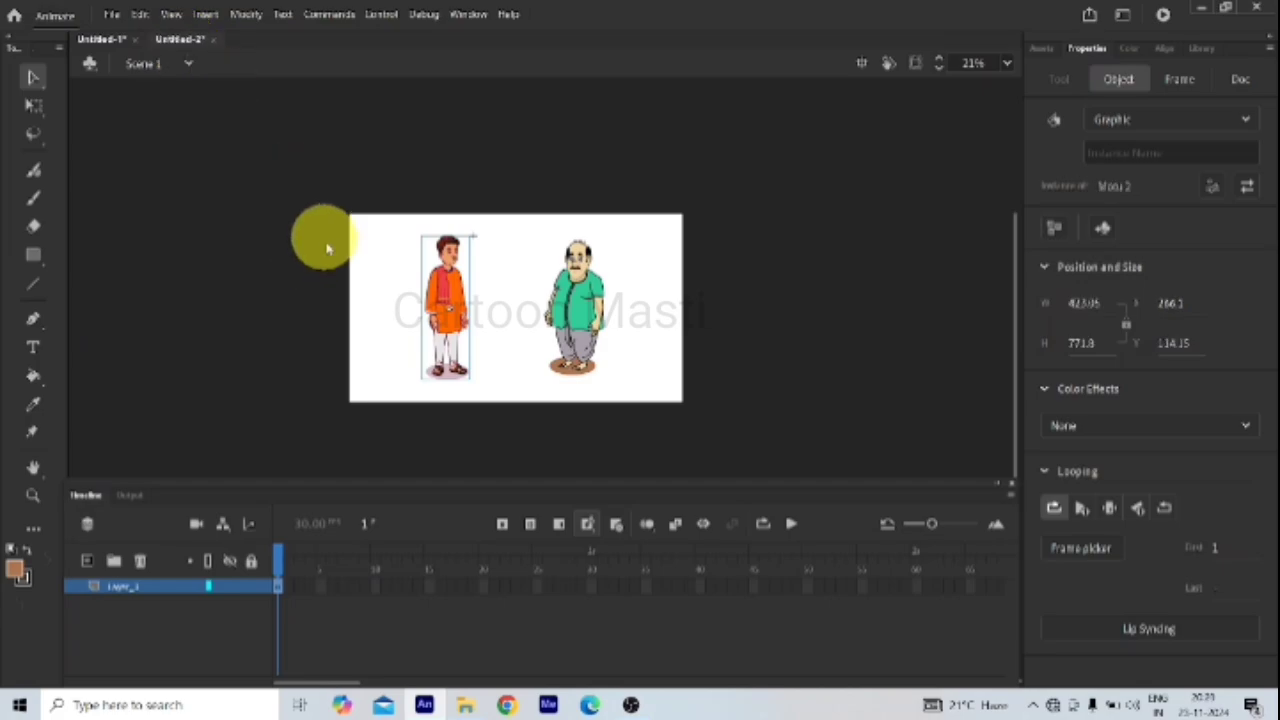
click(465, 300)
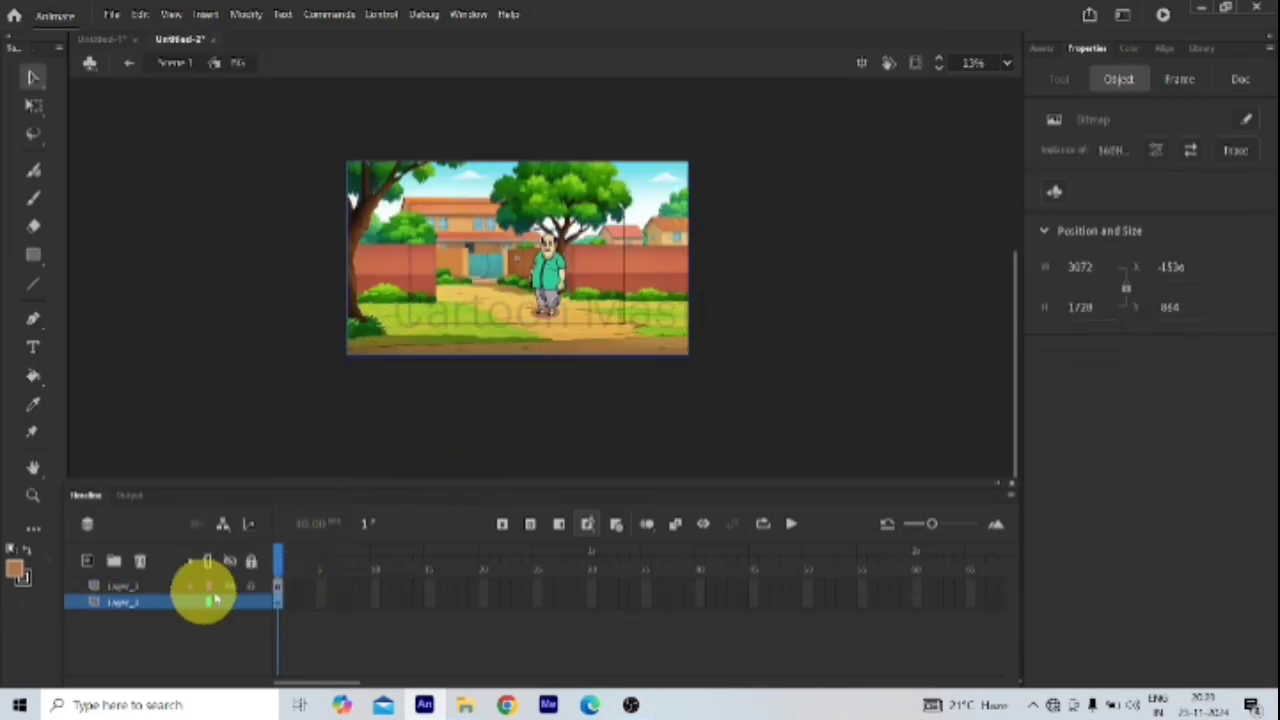
Step: Add a third layer above the green-shirted man's layer and select its first frame
click(284, 590)
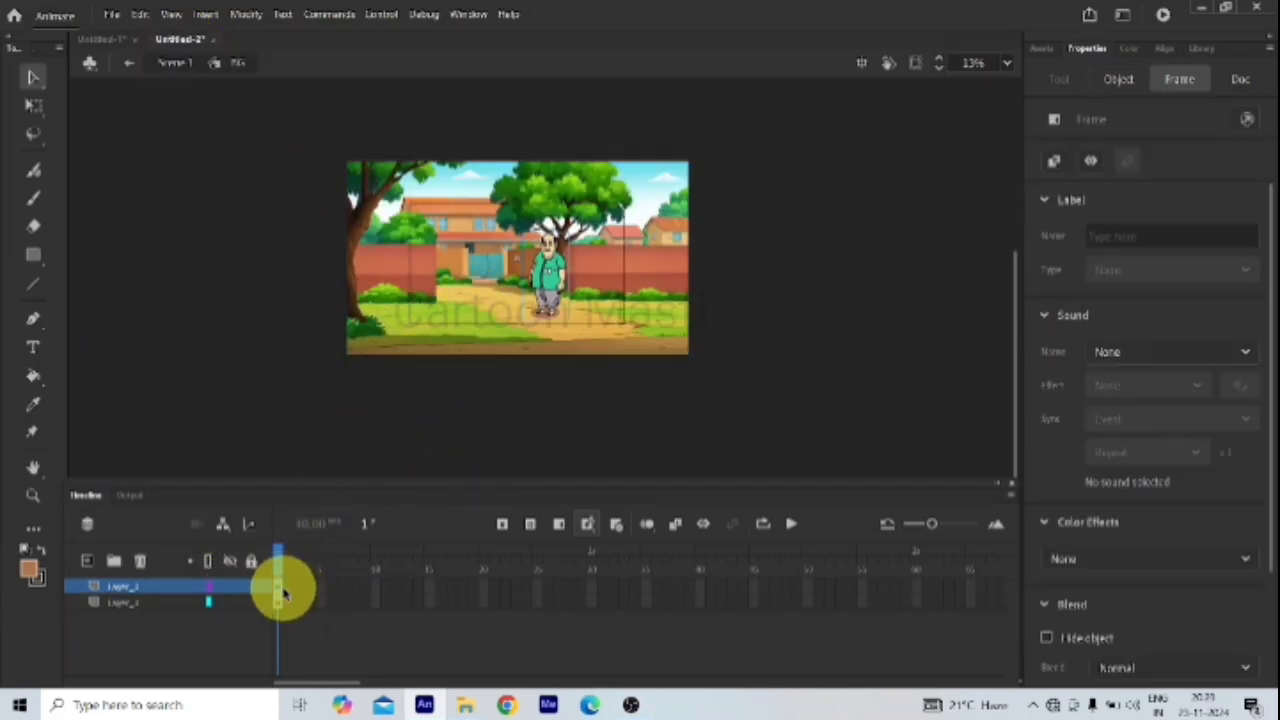
click(87, 560)
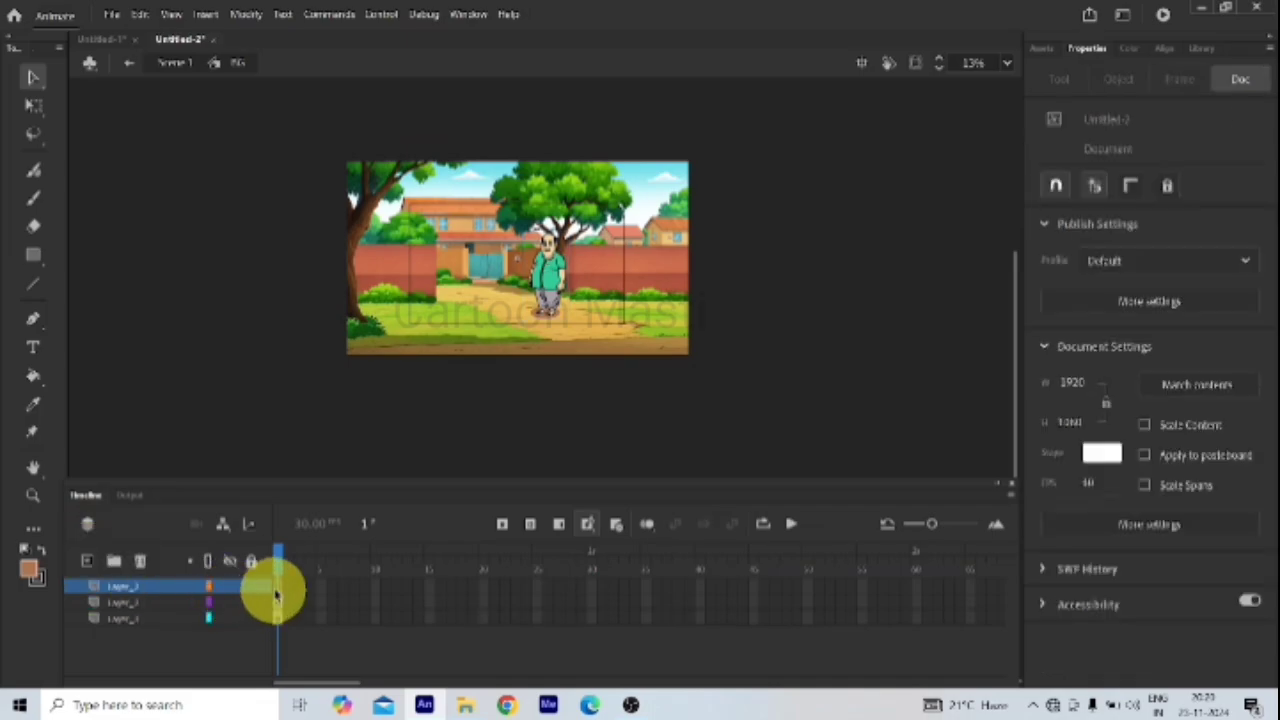
click(277, 588)
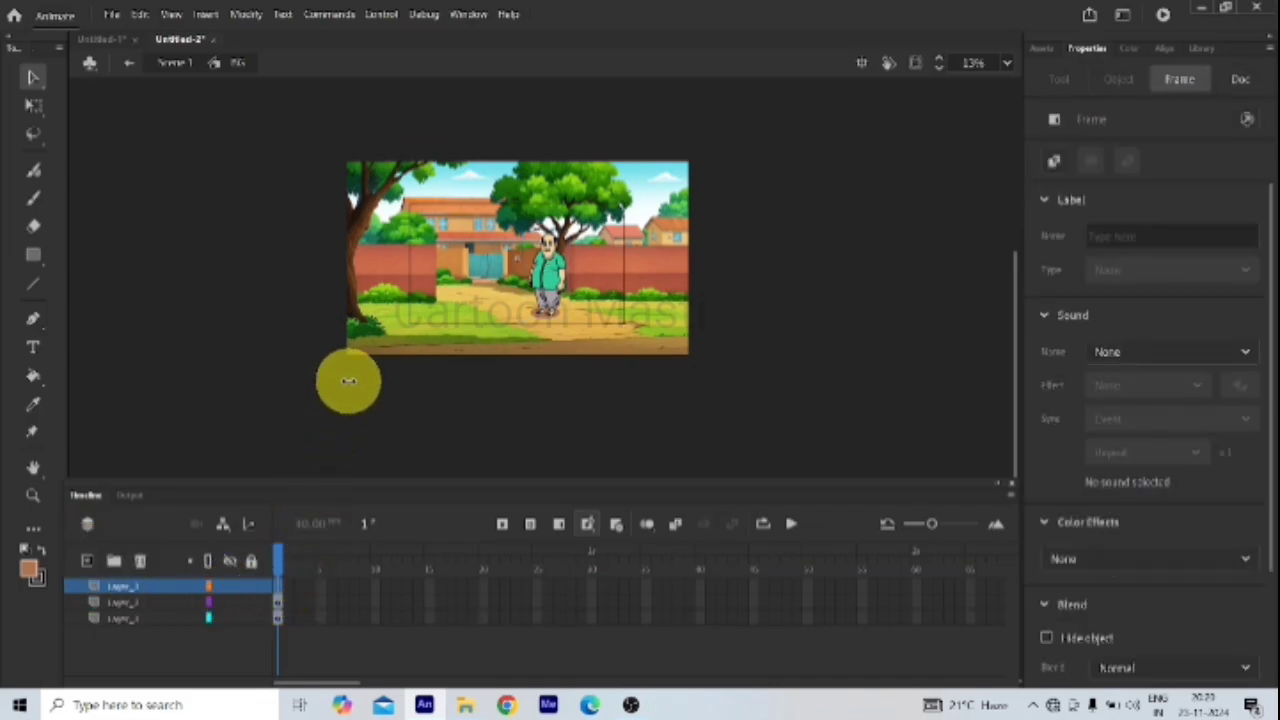
Step: Paste the young man in orange into the third layer and stand him in front of the gate, facing the green-shirted man
key(ctrl+v)
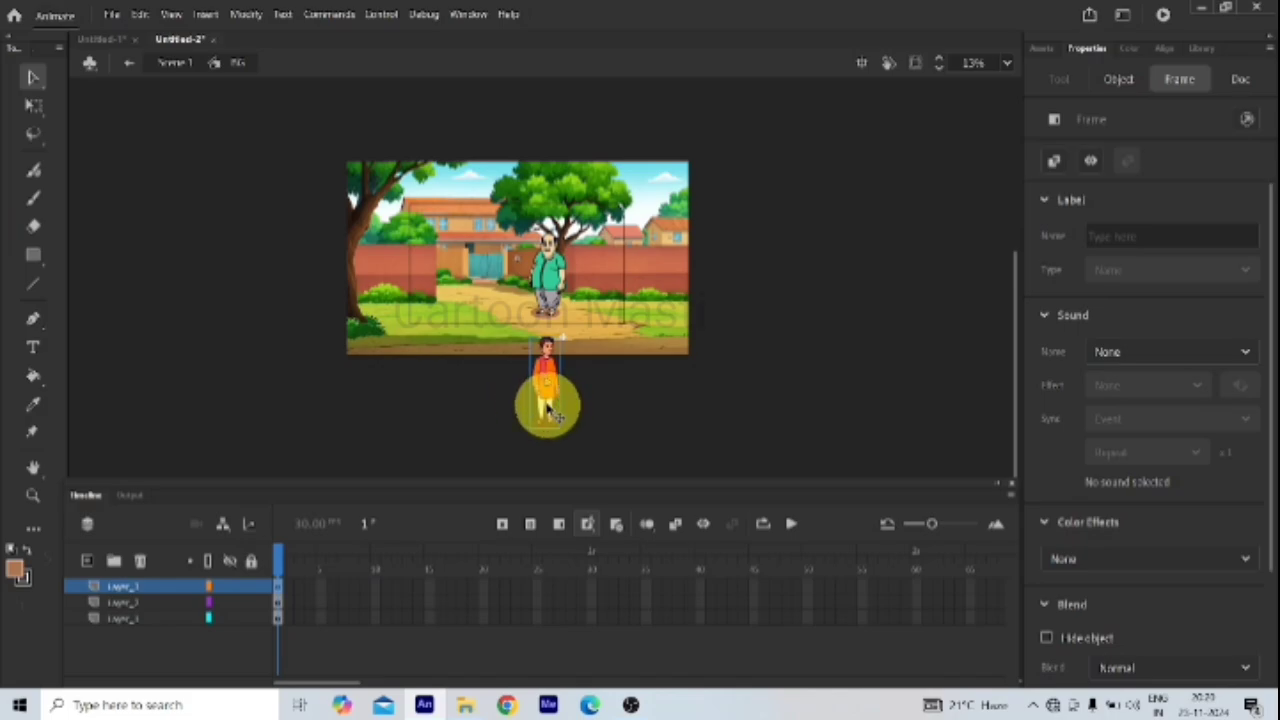
drag(550, 412, 502, 300)
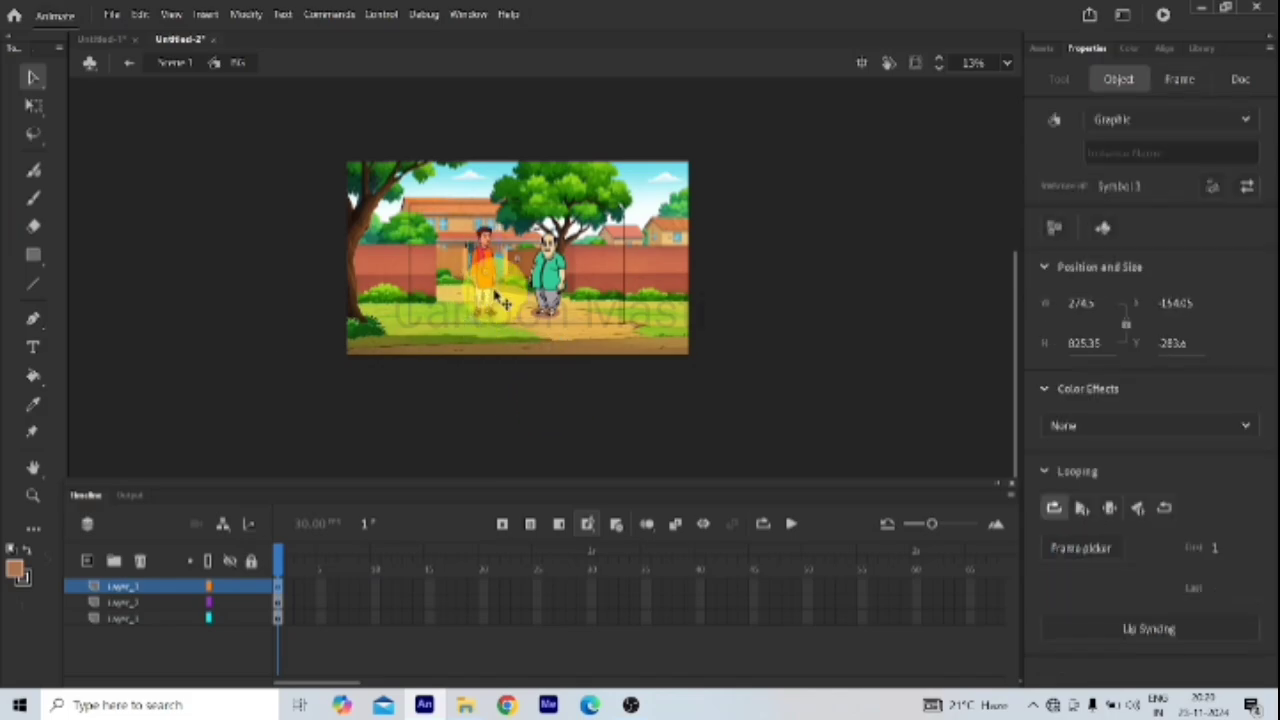
scroll(528, 220, up, 5)
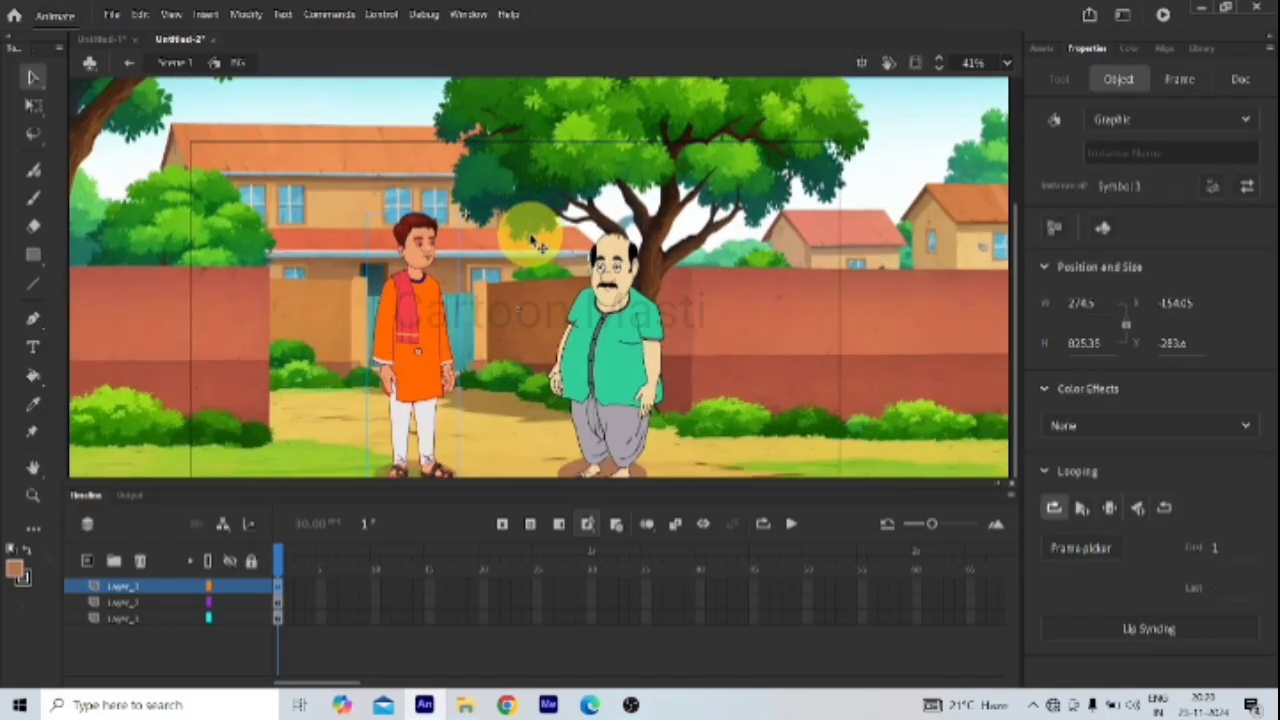
scroll(530, 240, down, 3)
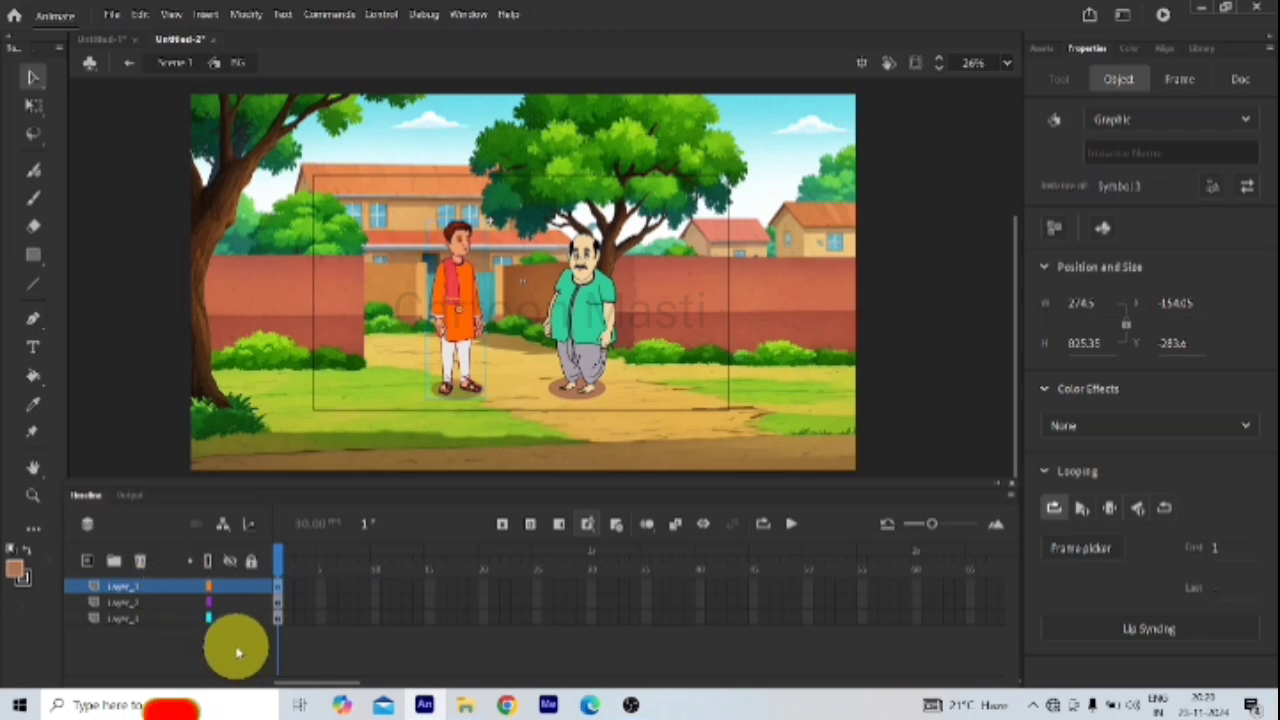
Step: Rename the background picture's layer as BG
click(120, 618)
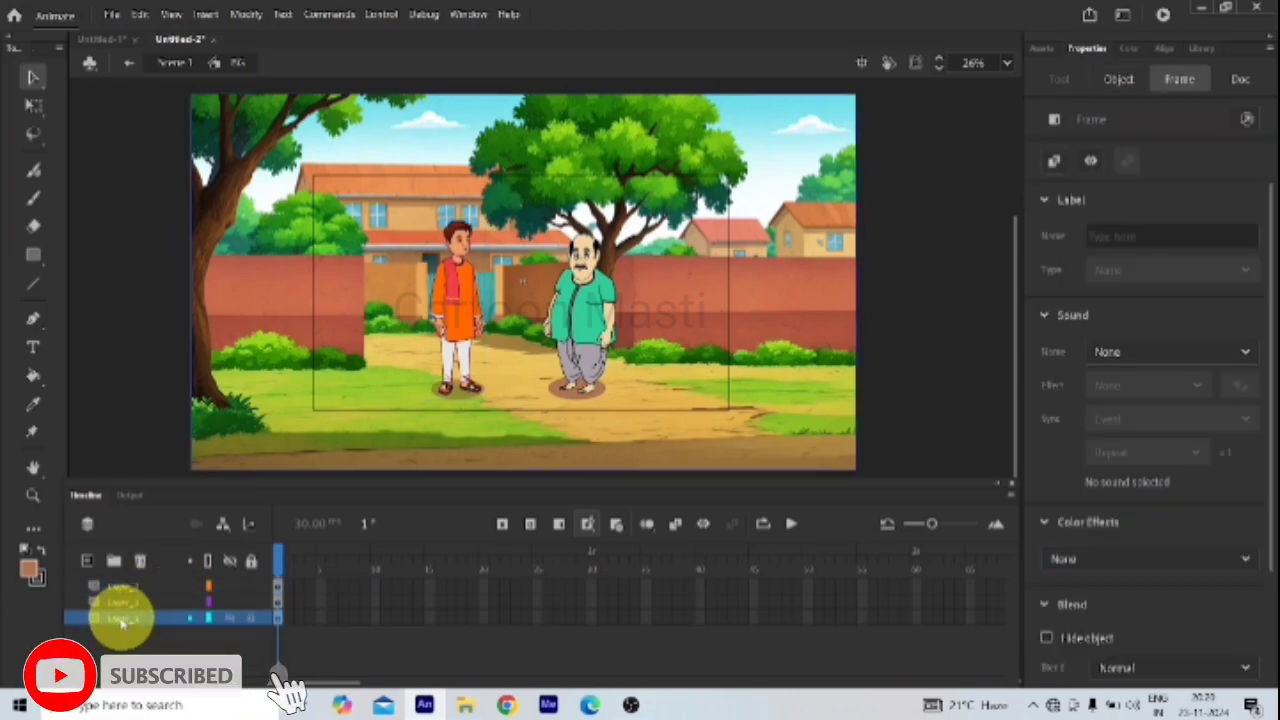
double_click(120, 618)
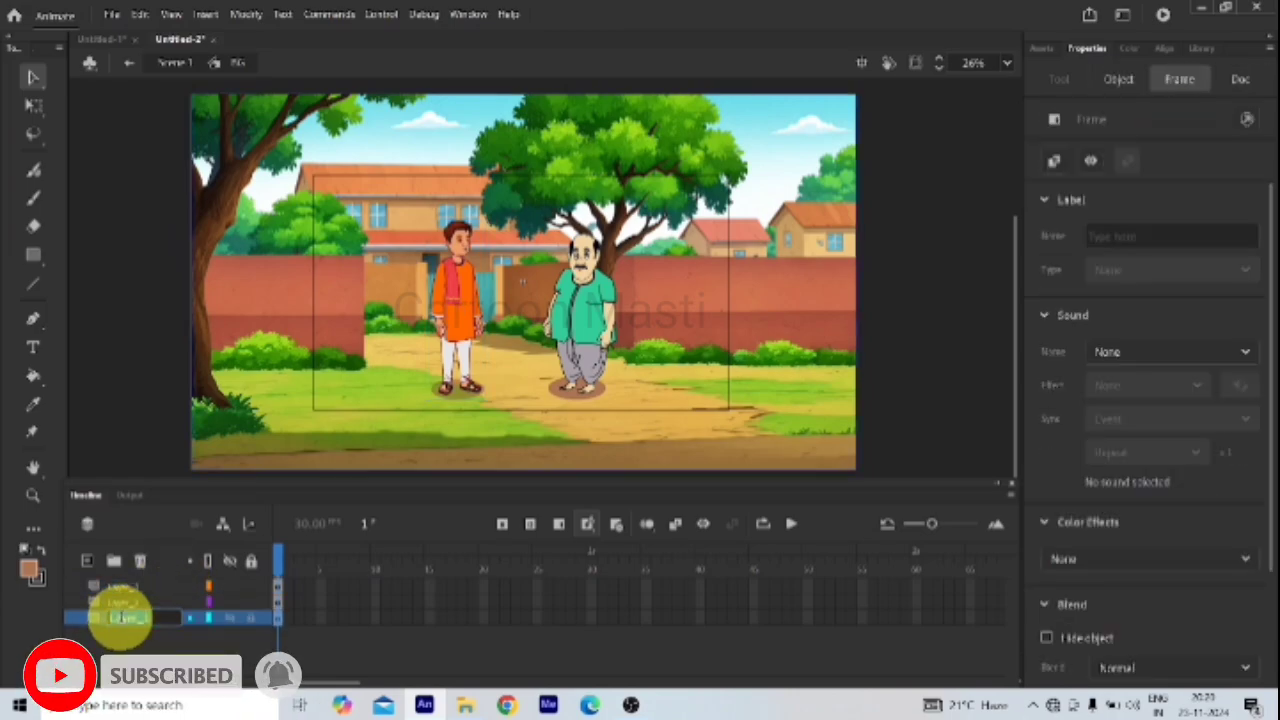
text(bg)
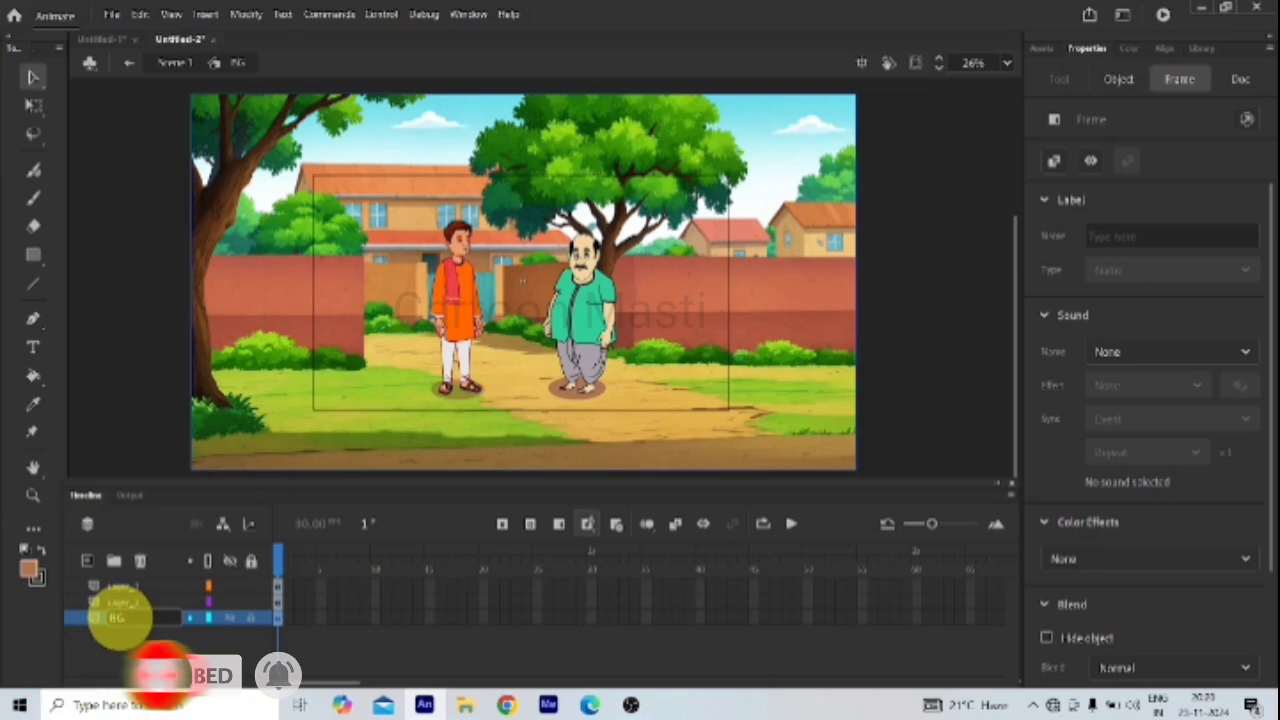
key(Return)
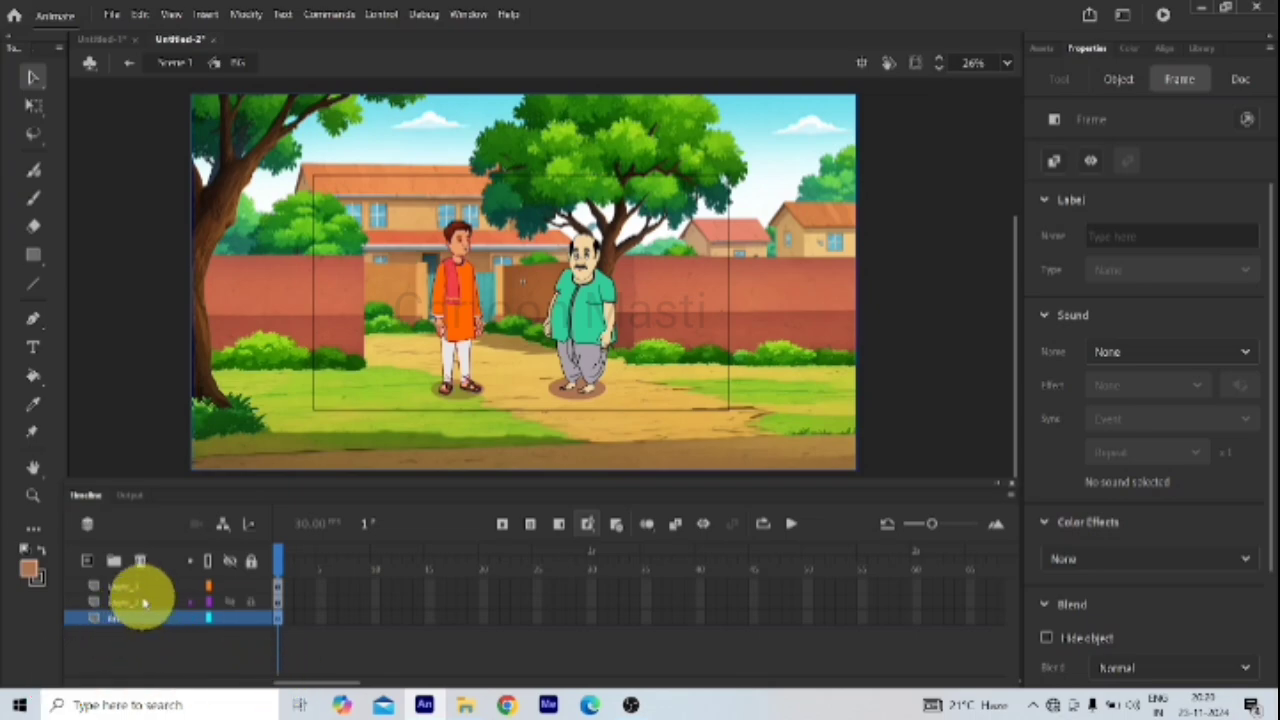
Step: Rename the green-shirted man's layer as CHARACTER_1
click(141, 600)
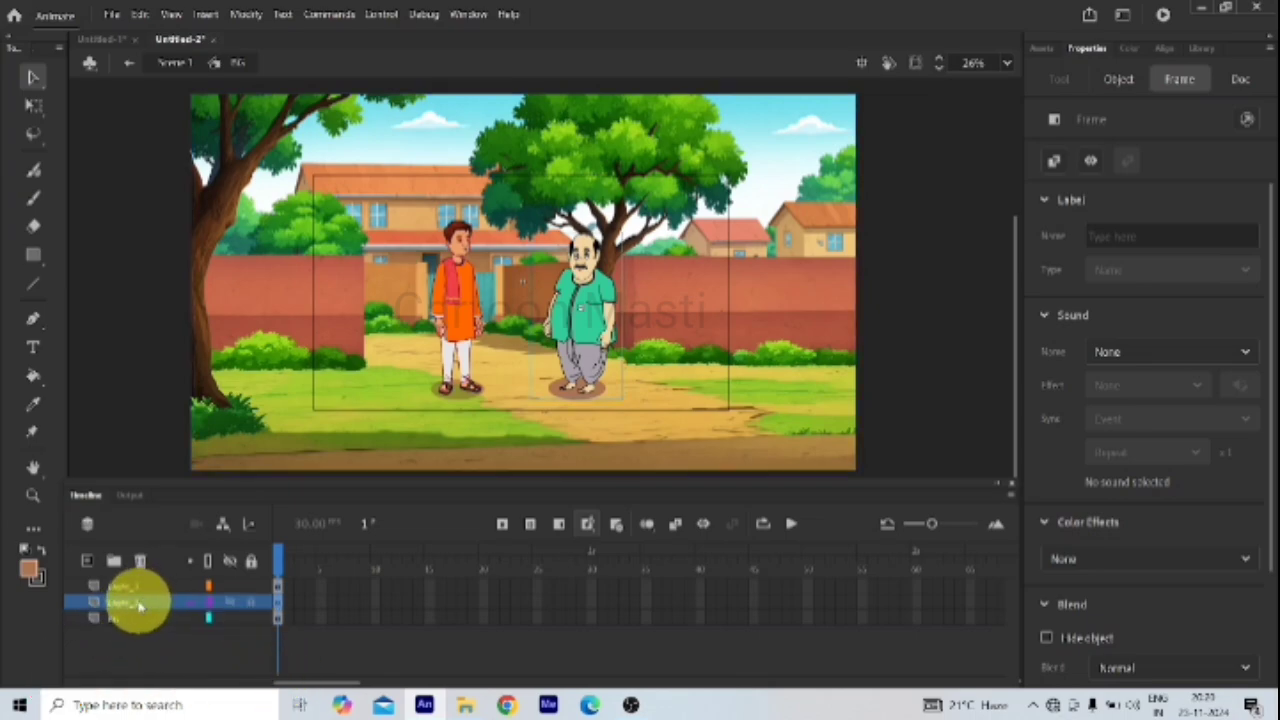
double_click(131, 604)
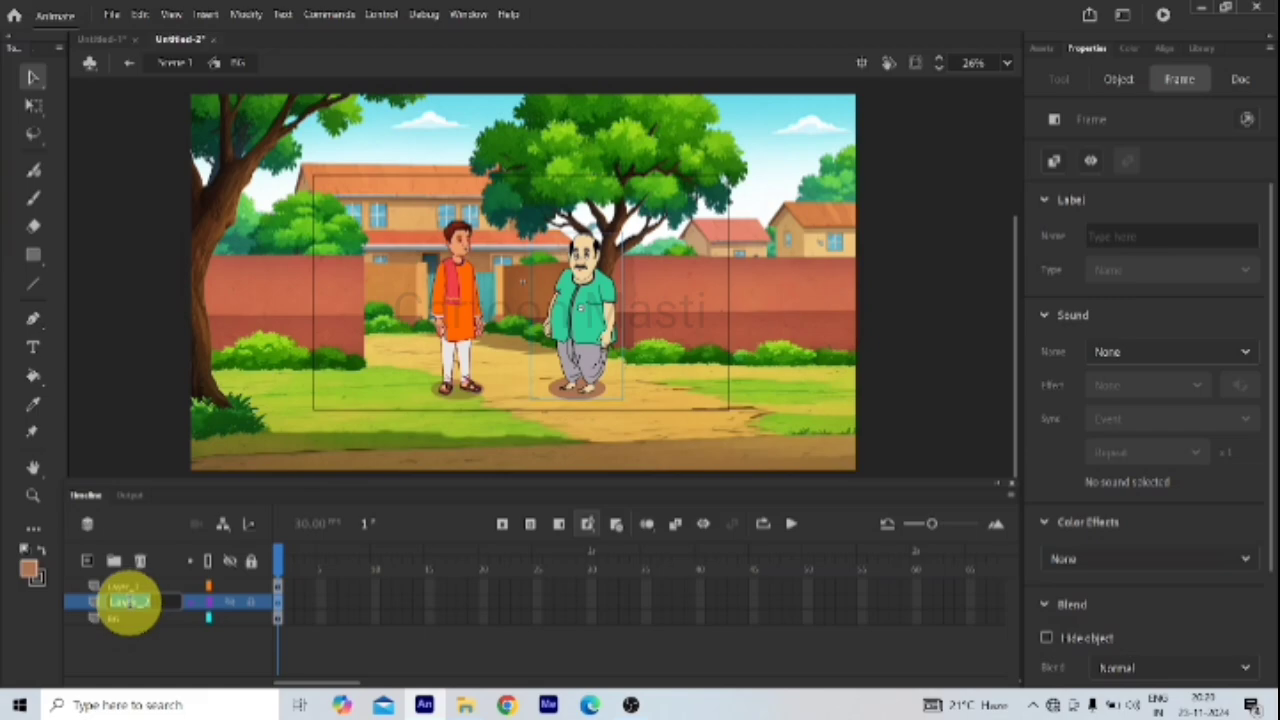
text(c)
key(Return)
key(Return)
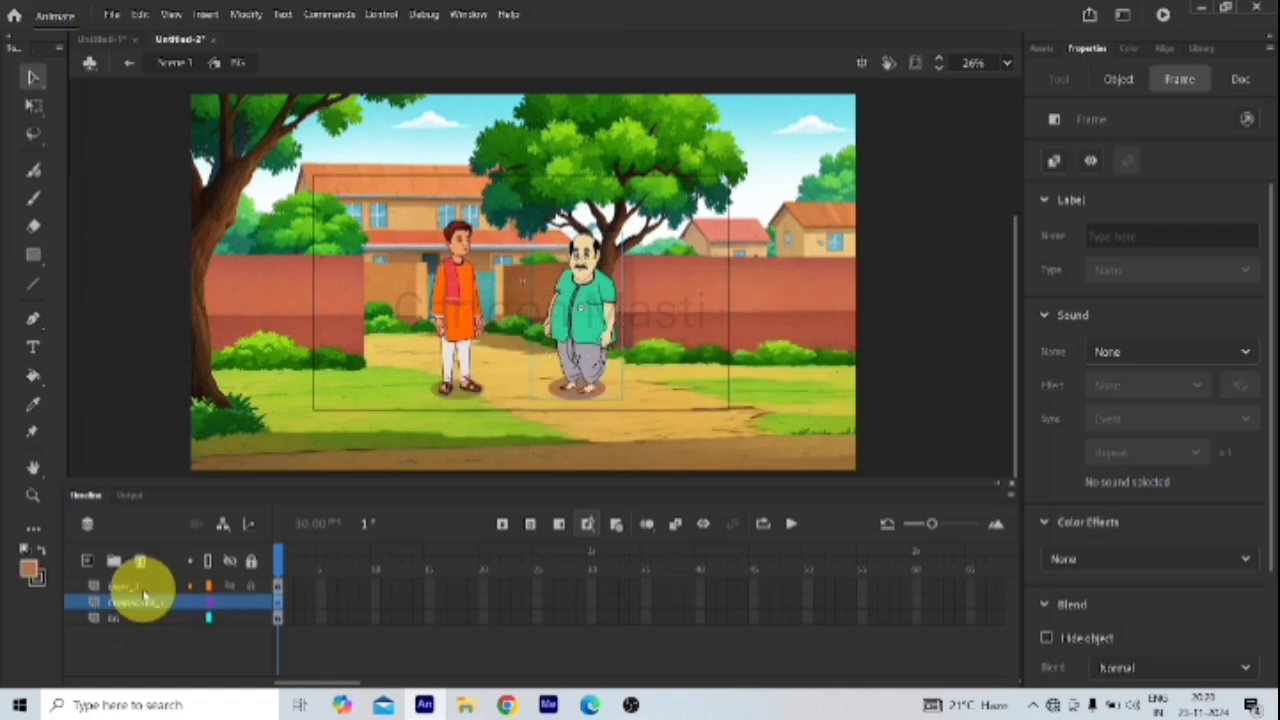
Step: Rename the layer of the young man in orange as CHARACTER_2
click(140, 587)
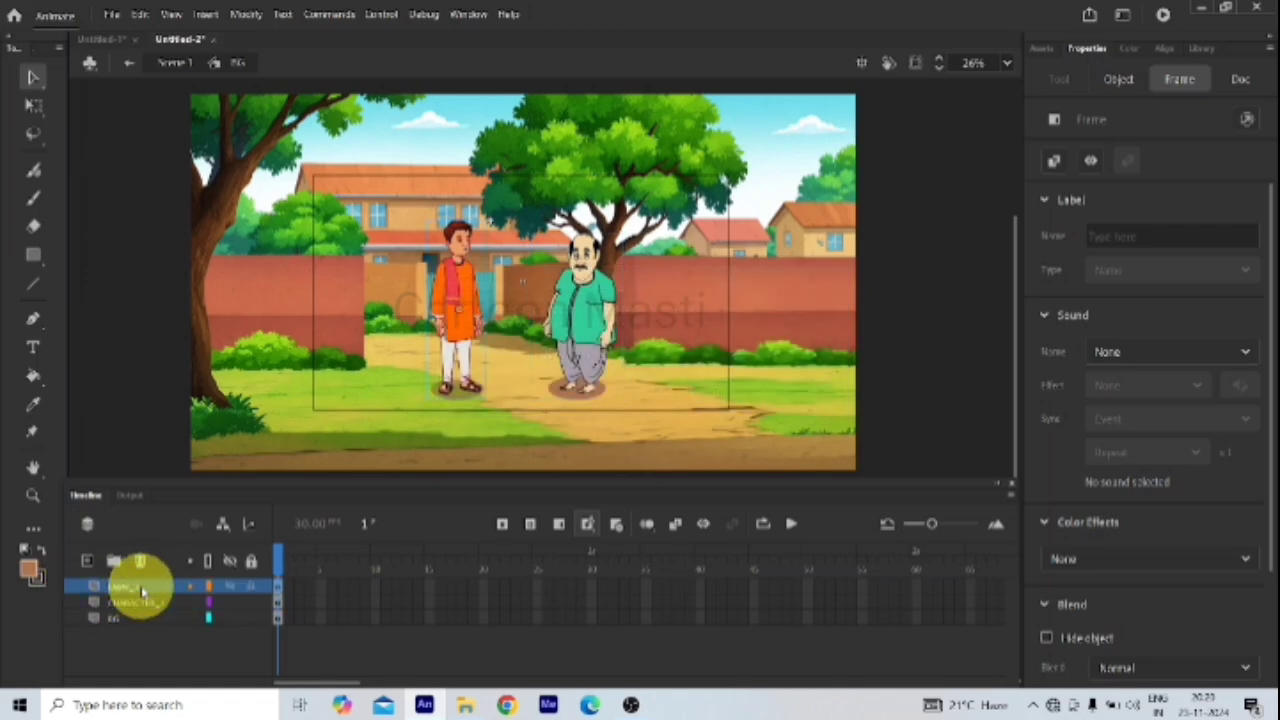
double_click(141, 588)
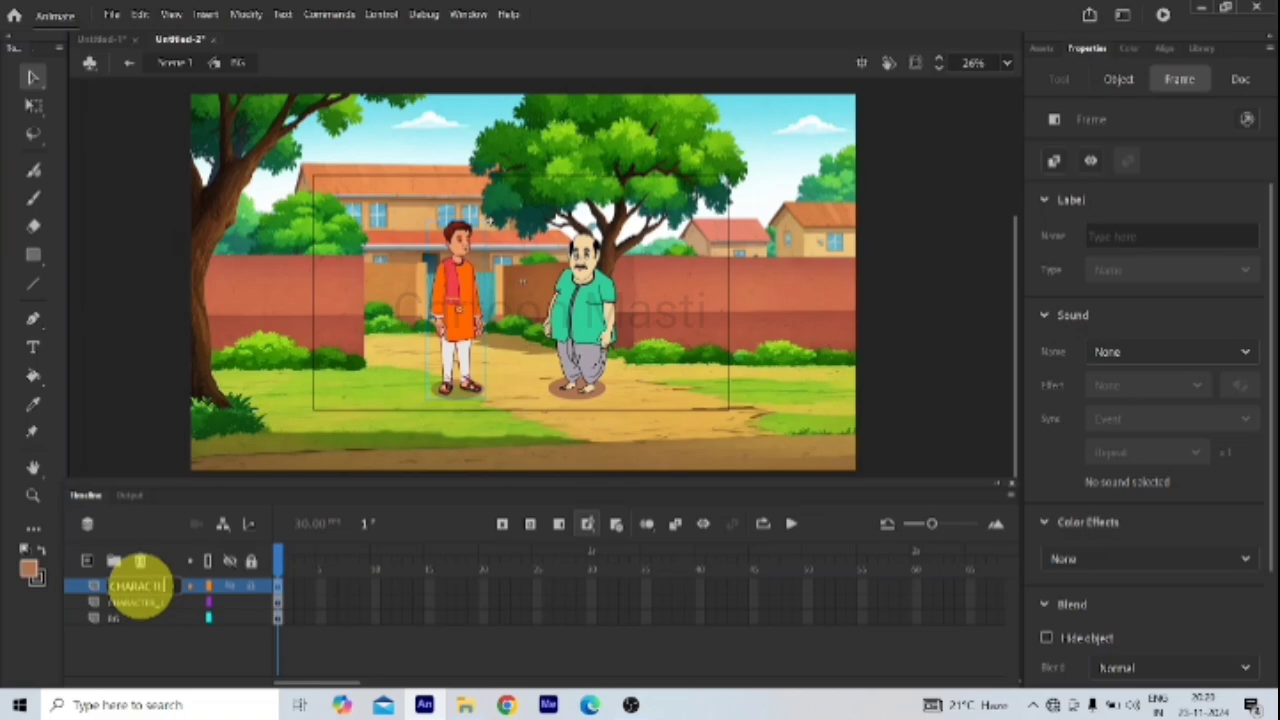
key(Return)
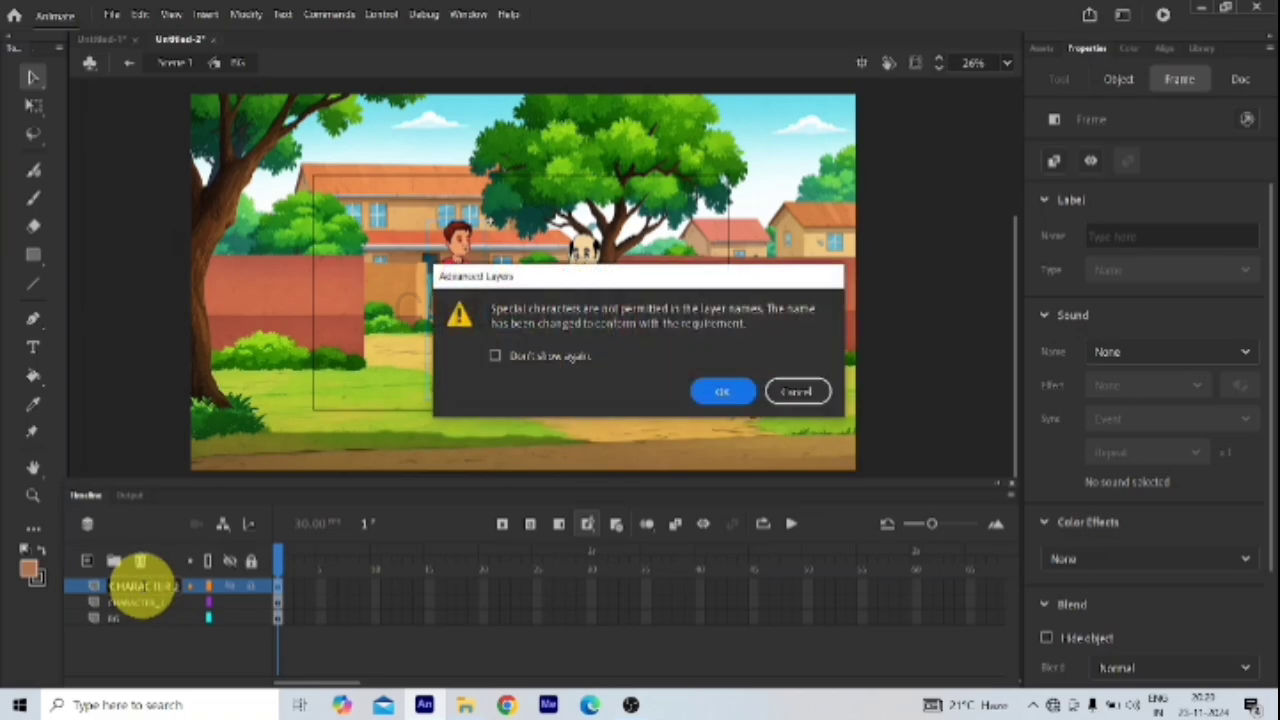
key(Return)
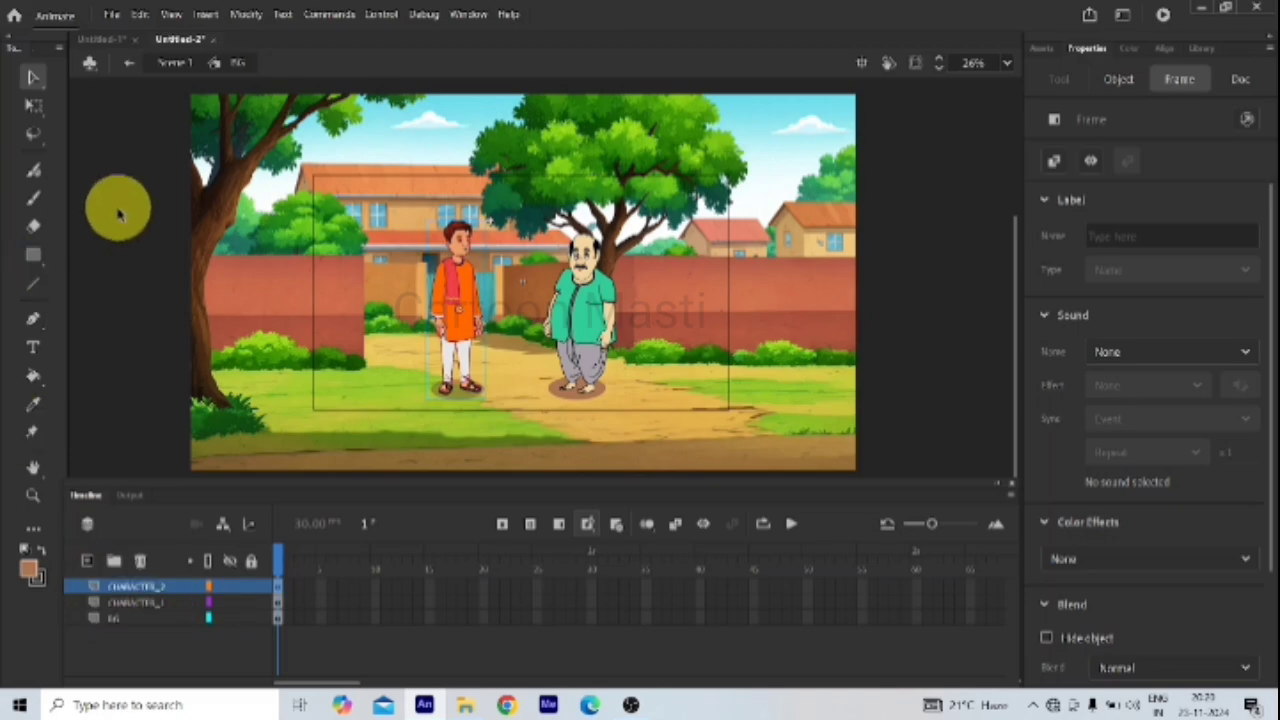
Step: Return to Scene 1, add a layer above the background symbol's layer and select its first frame
click(129, 65)
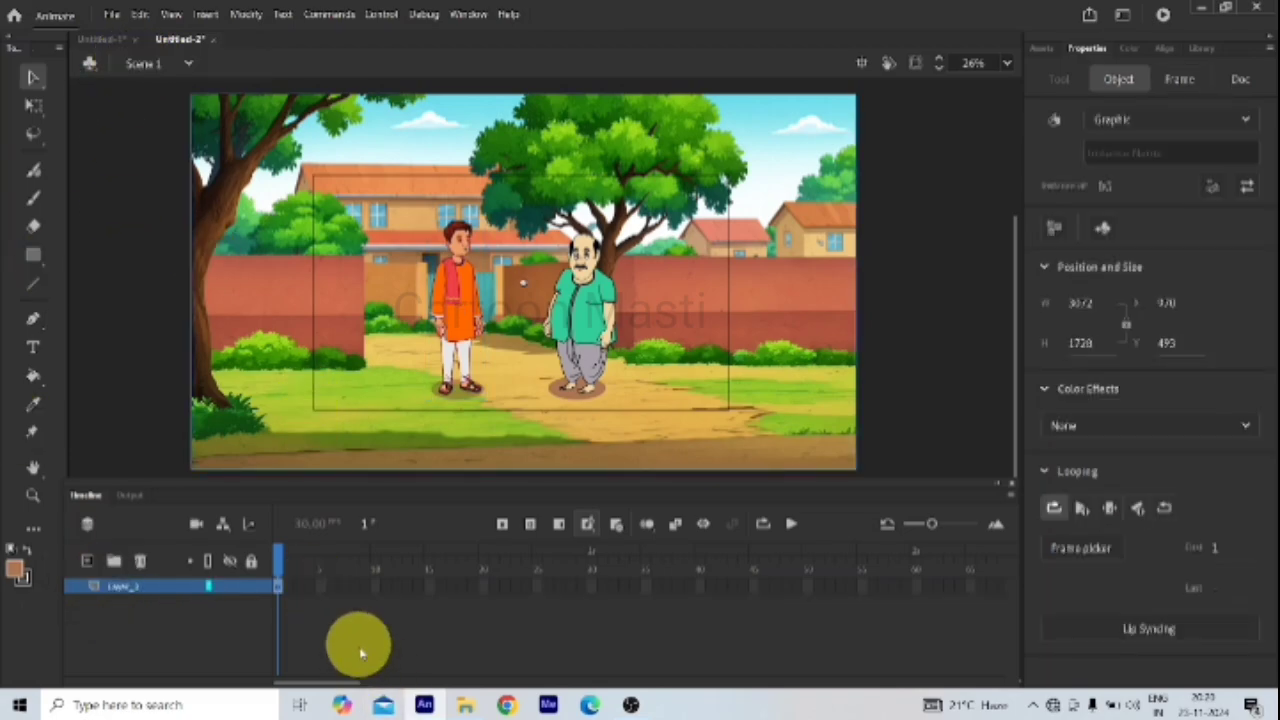
click(88, 562)
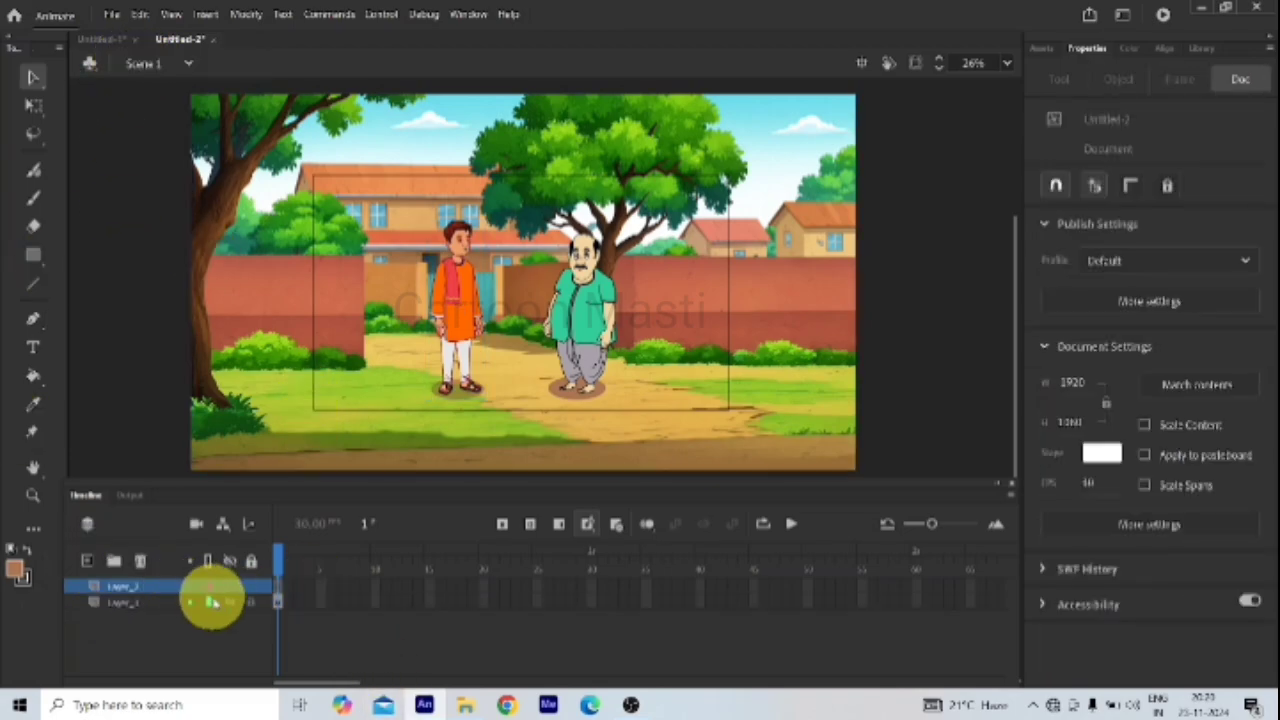
click(278, 592)
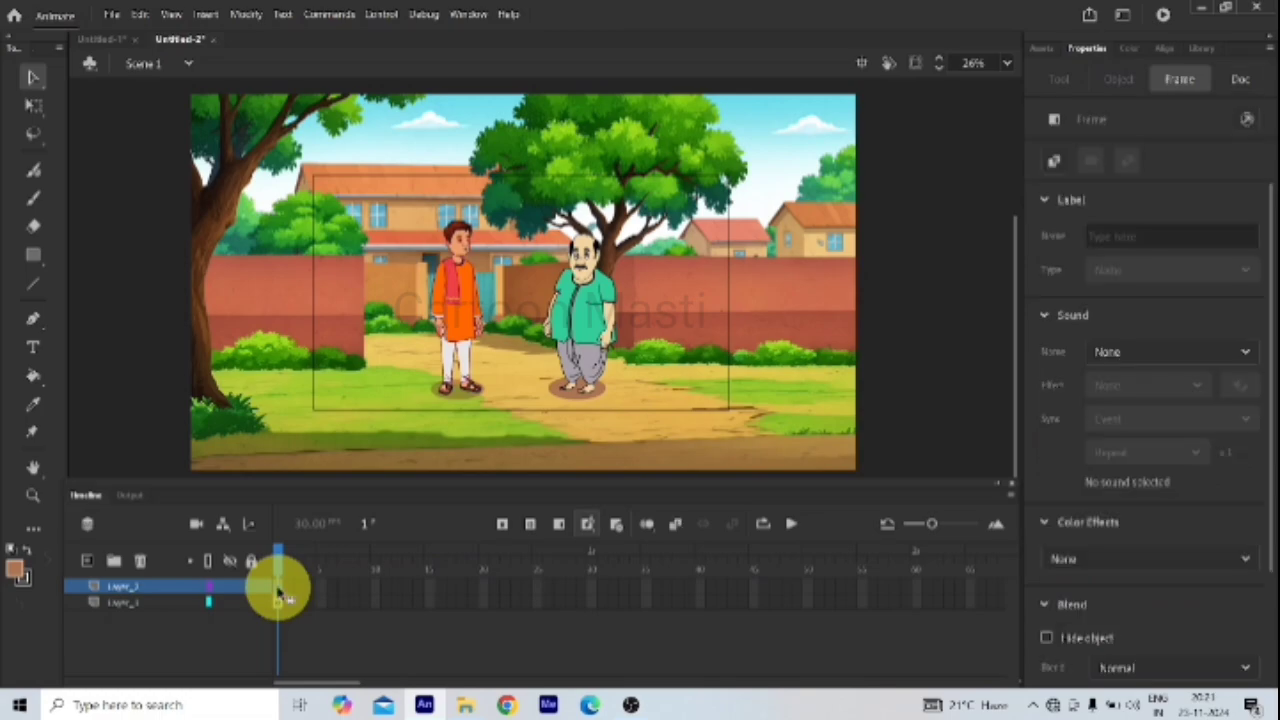
Step: Extend both layers of Scene 1 to frame 190
drag(325, 688, 500, 690)
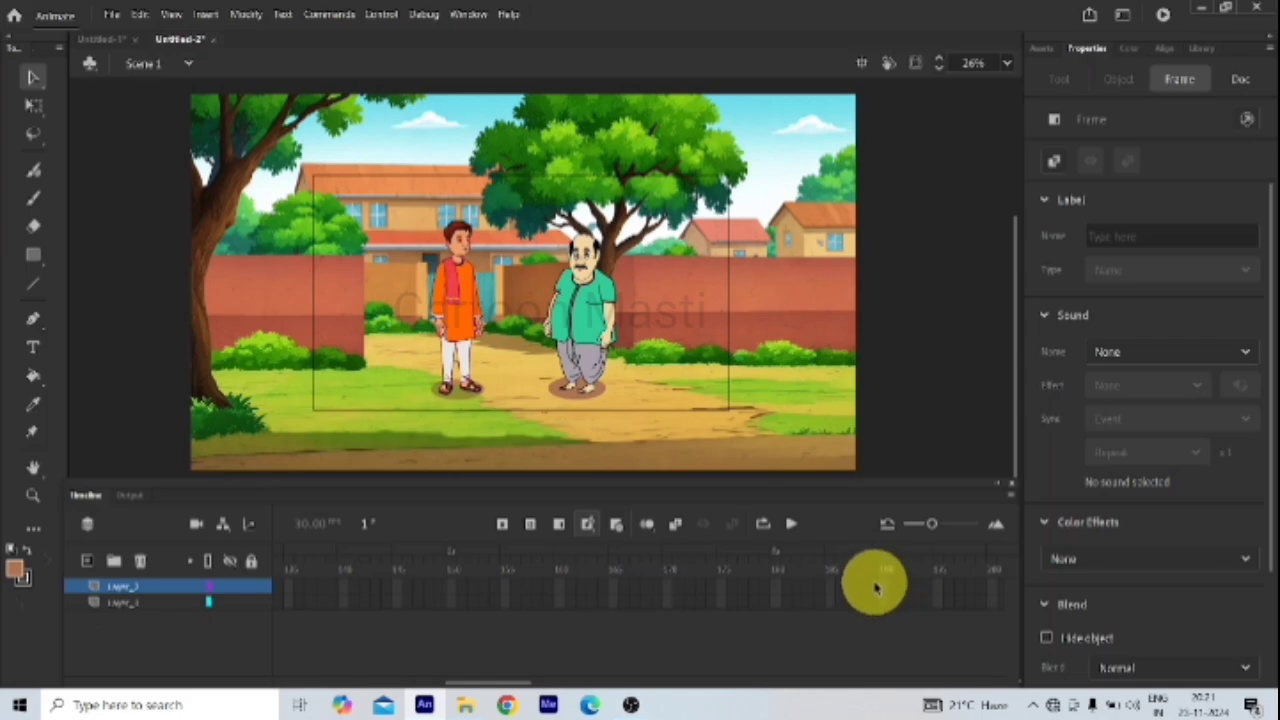
click(885, 600)
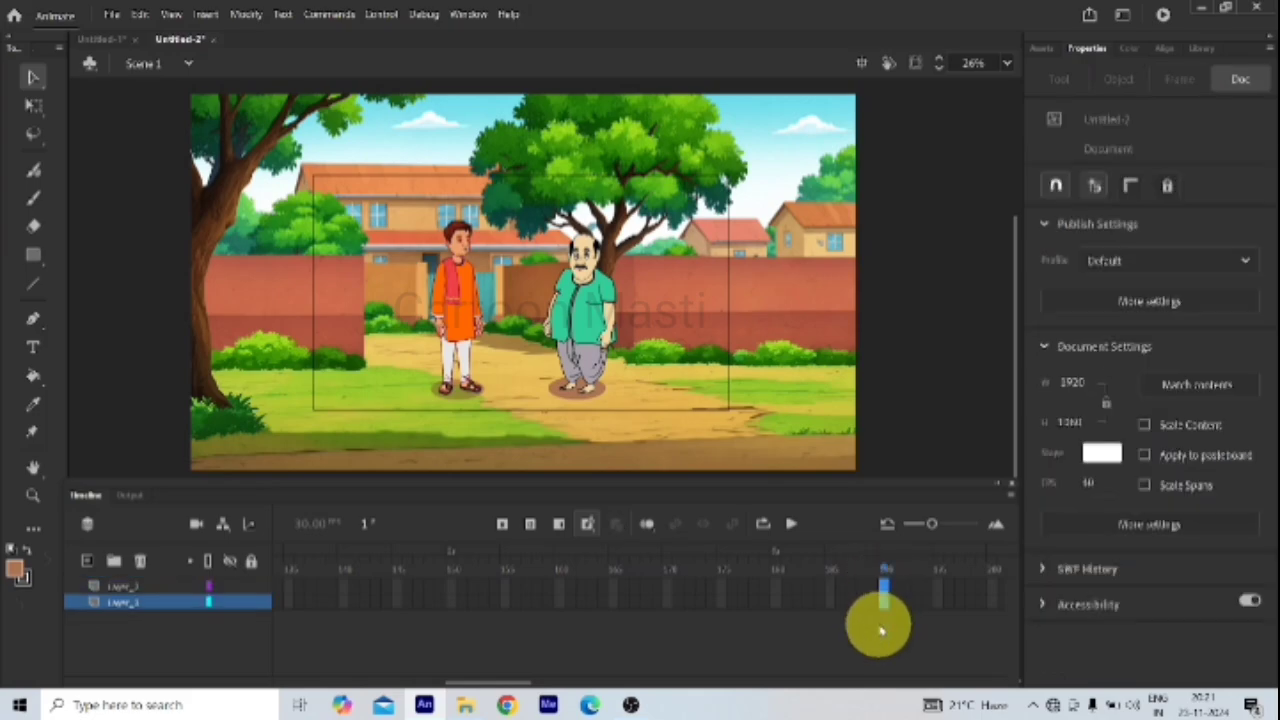
double_click(886, 600)
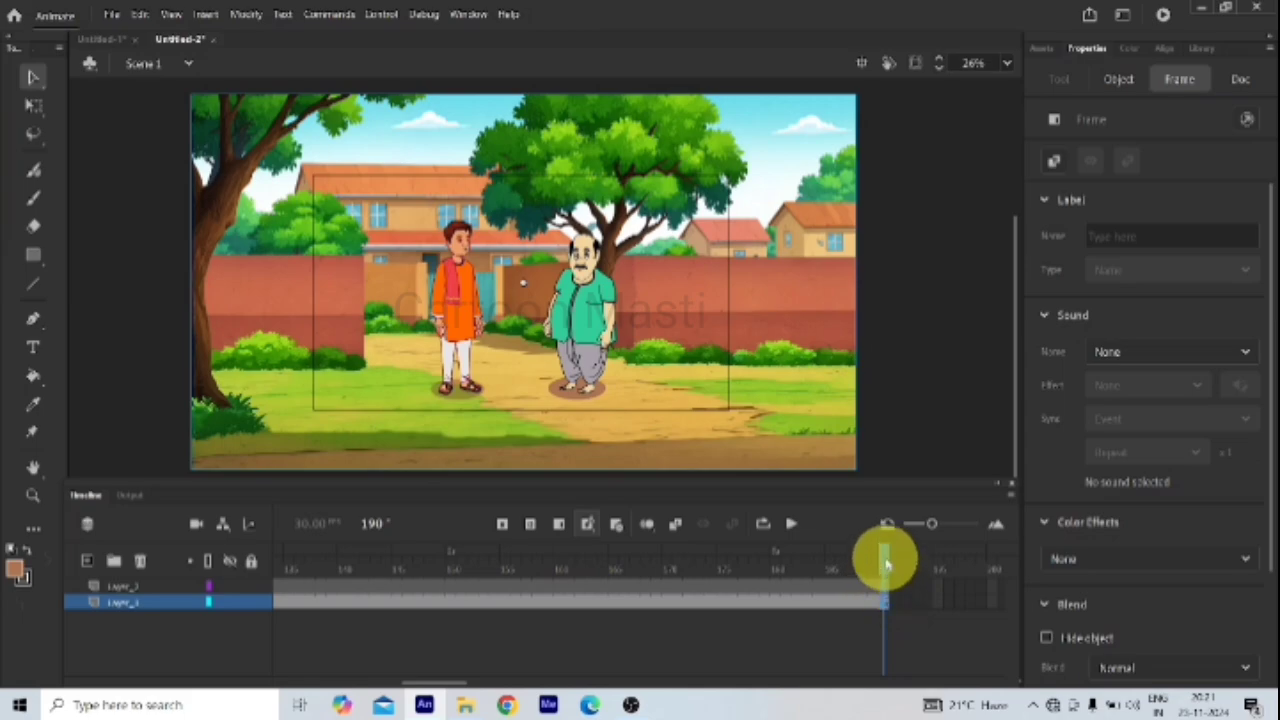
mouse_move(886, 561)
mouse_down()
mouse_move(737, 563)
mouse_move(880, 574)
mouse_up()
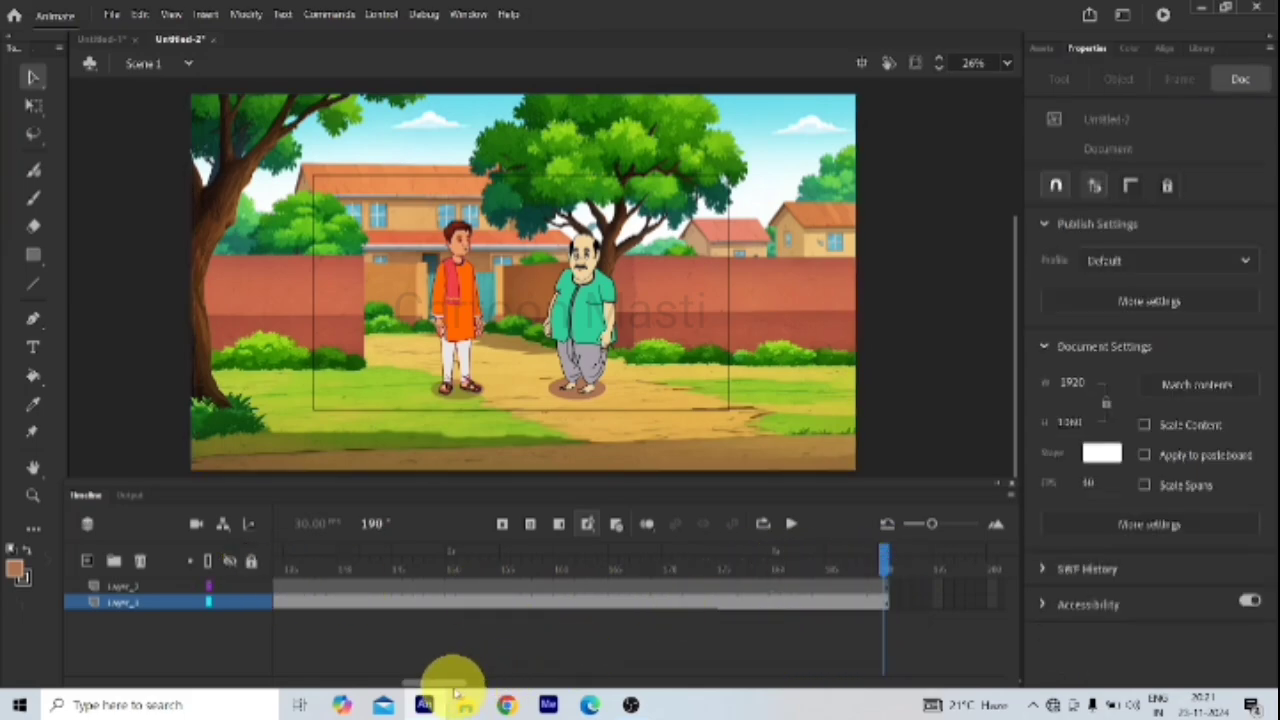
drag(452, 684, 287, 685)
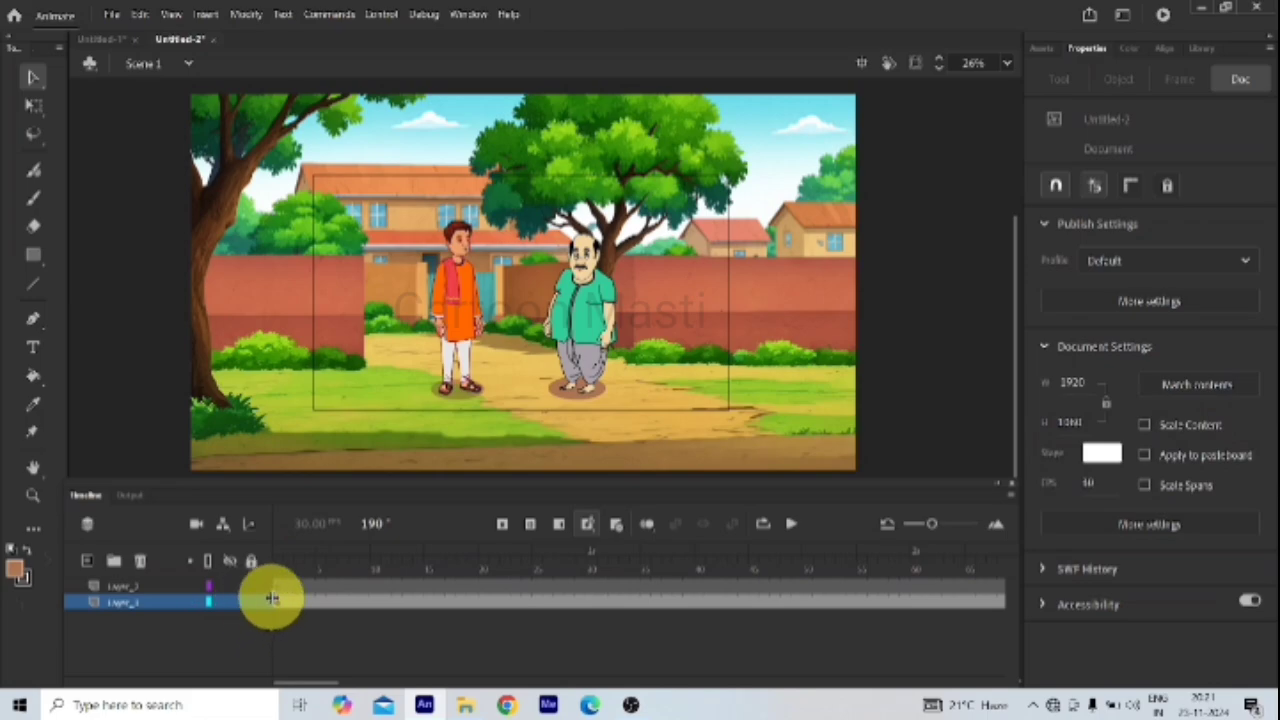
Step: Rename the background symbol's layer as BG and the empty layer above it as AUDIO
click(118, 603)
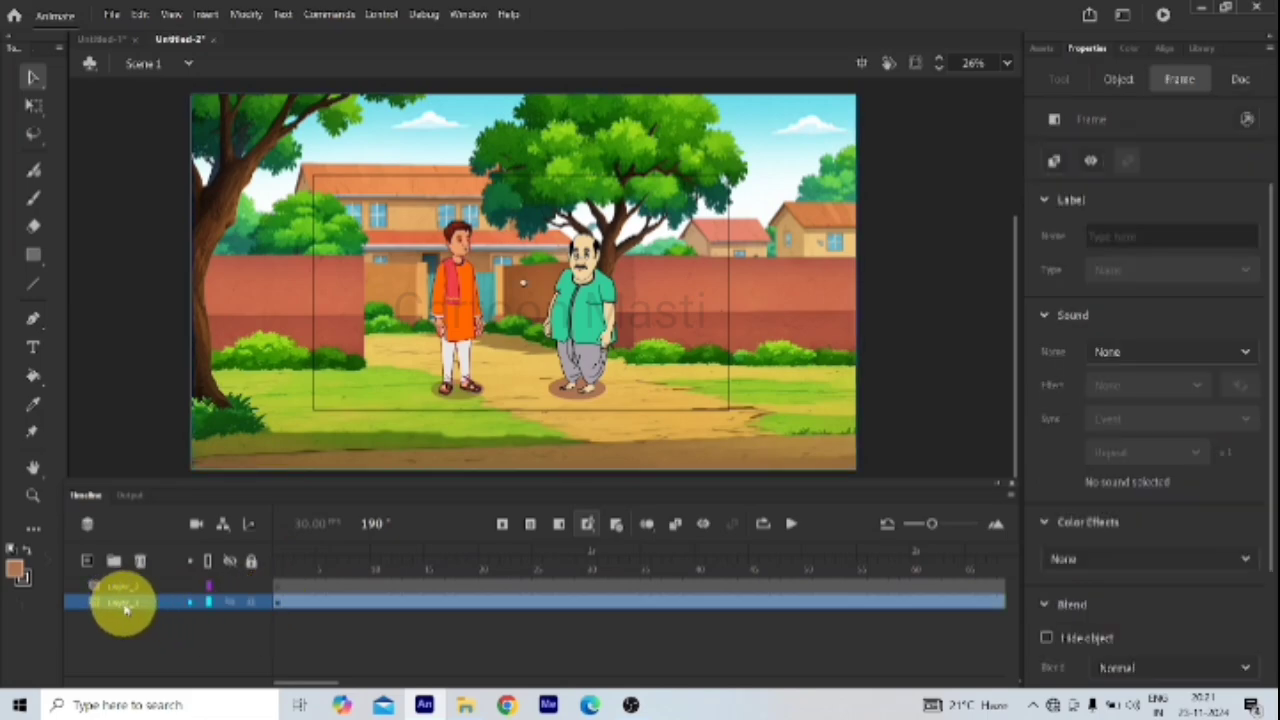
double_click(128, 603)
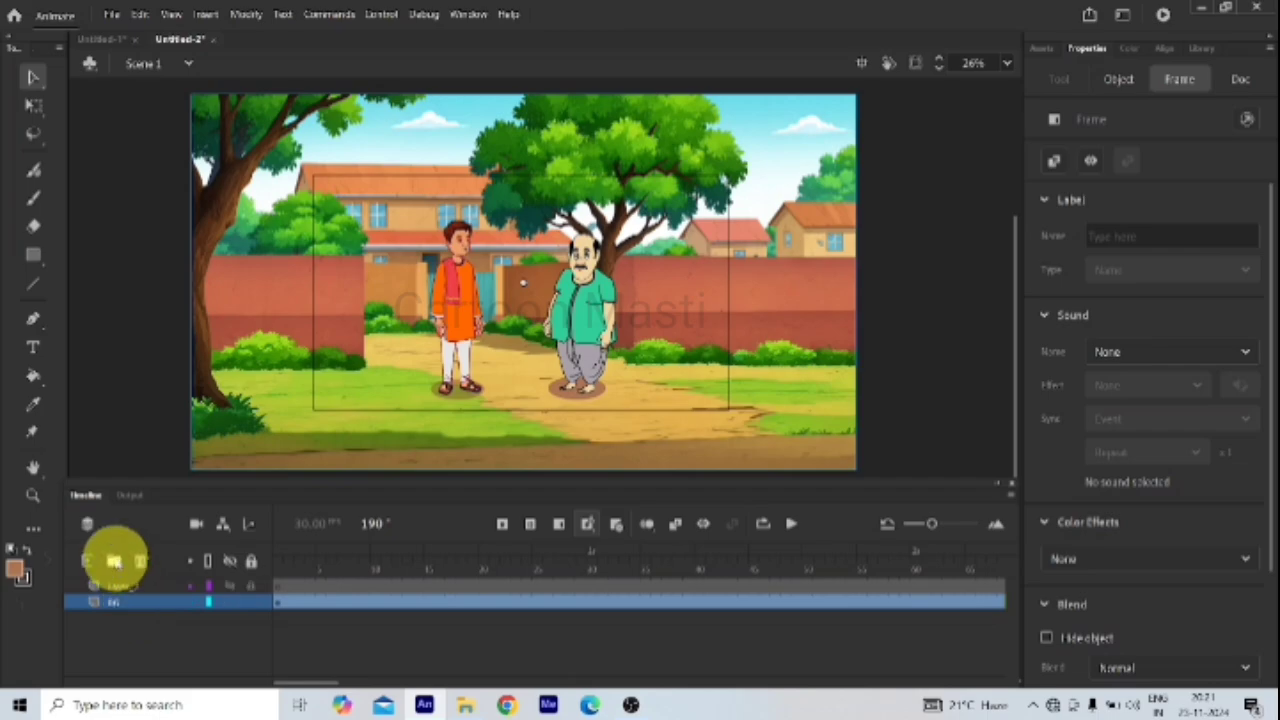
click(134, 588)
double_click(134, 588)
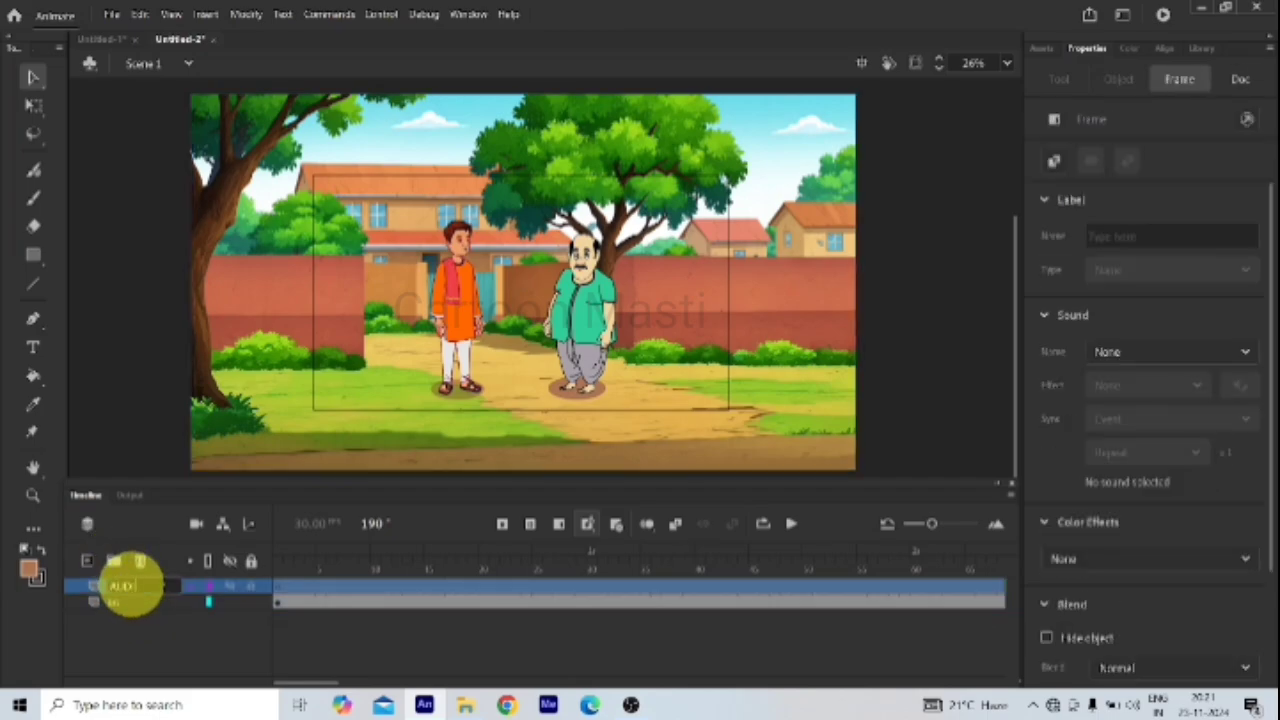
key(Return)
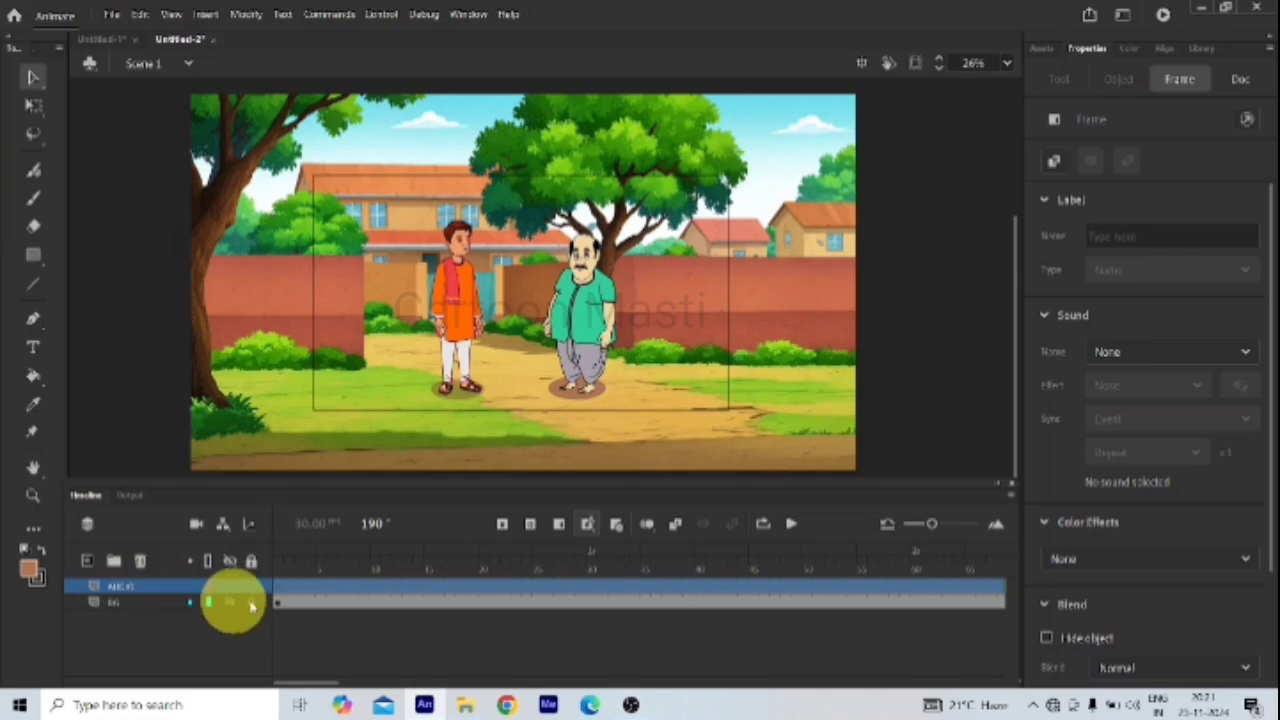
Step: Close the background image folder and add 6.wav from the desktop's audio animation folder to the AUDIO layer's first frame
click(281, 591)
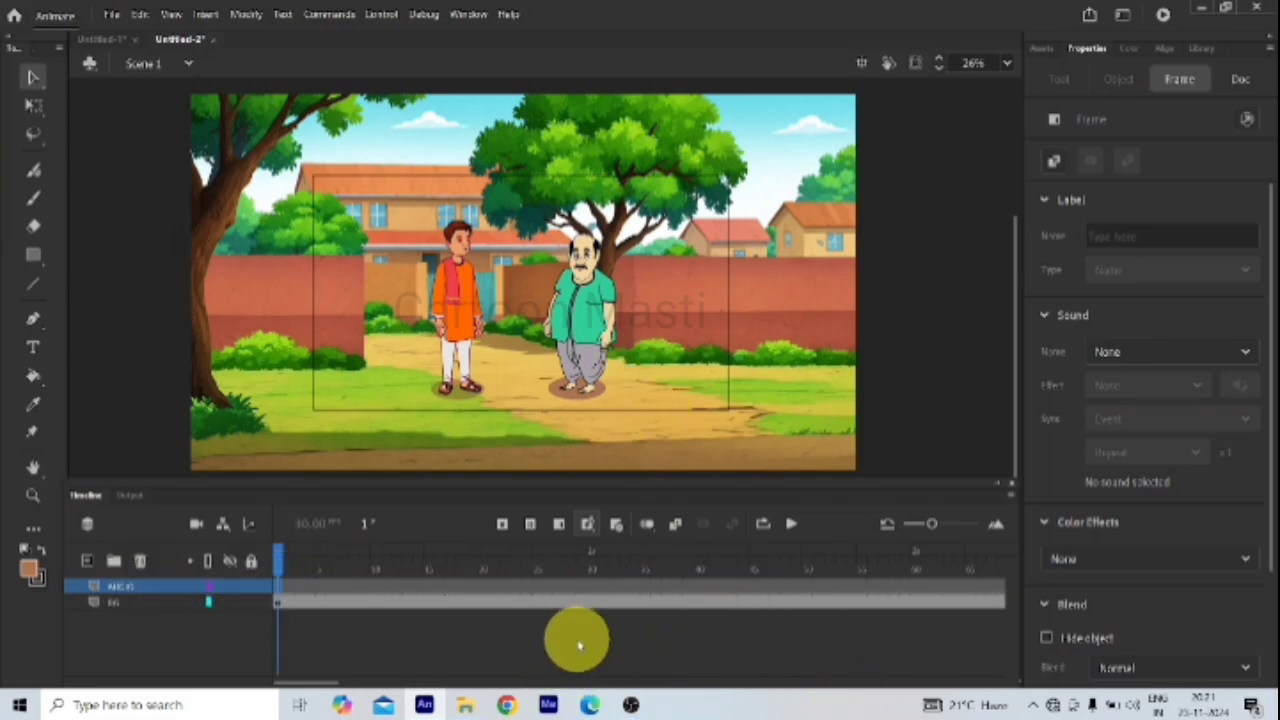
mouse_move(631, 707)
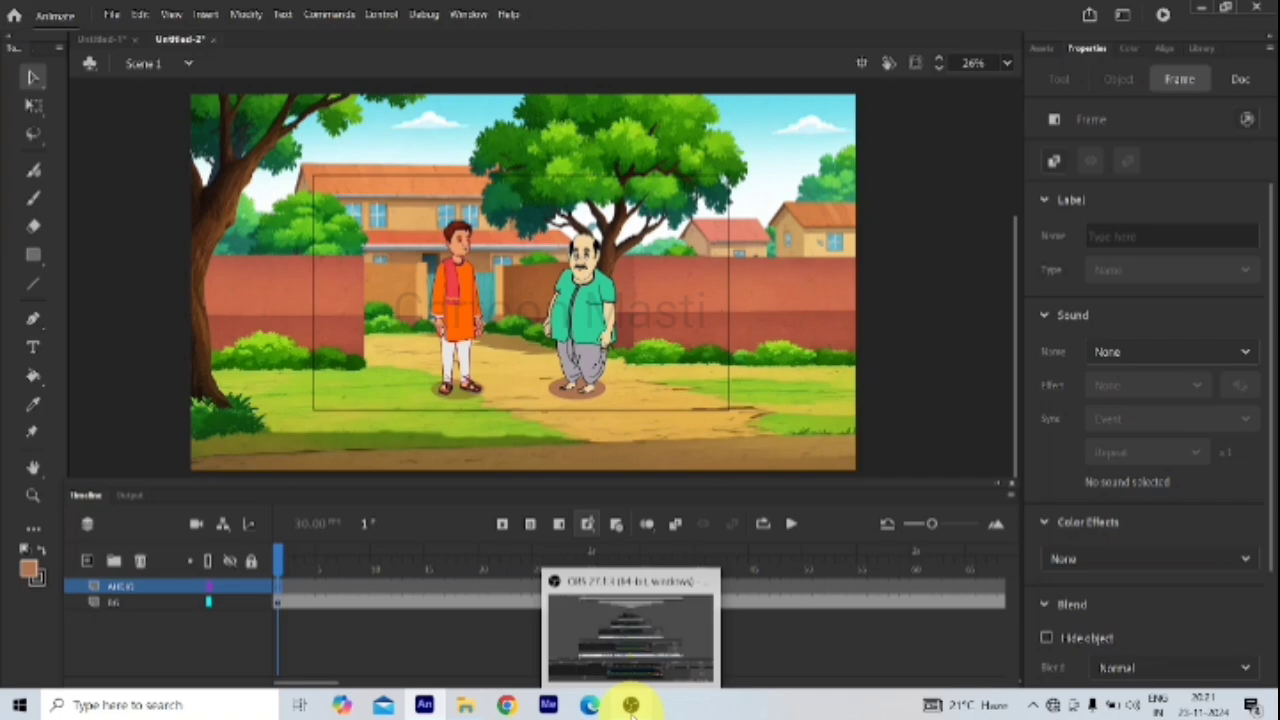
mouse_move(465, 707)
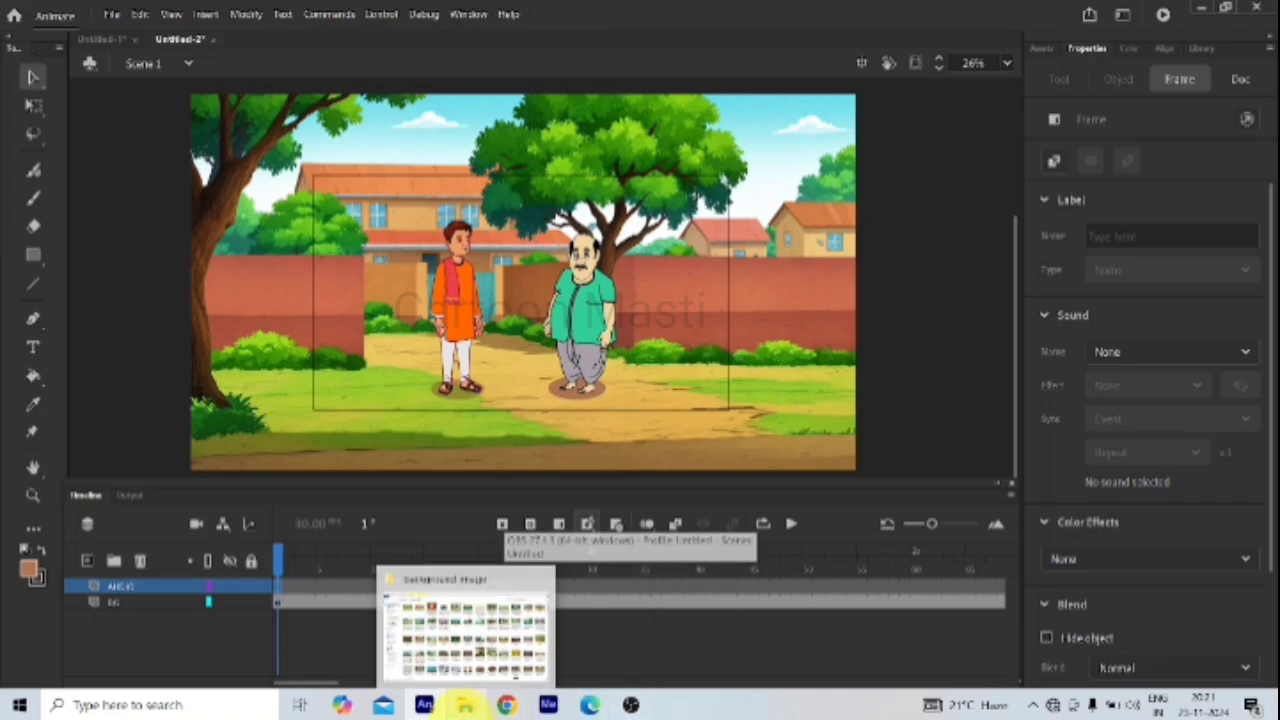
click(465, 707)
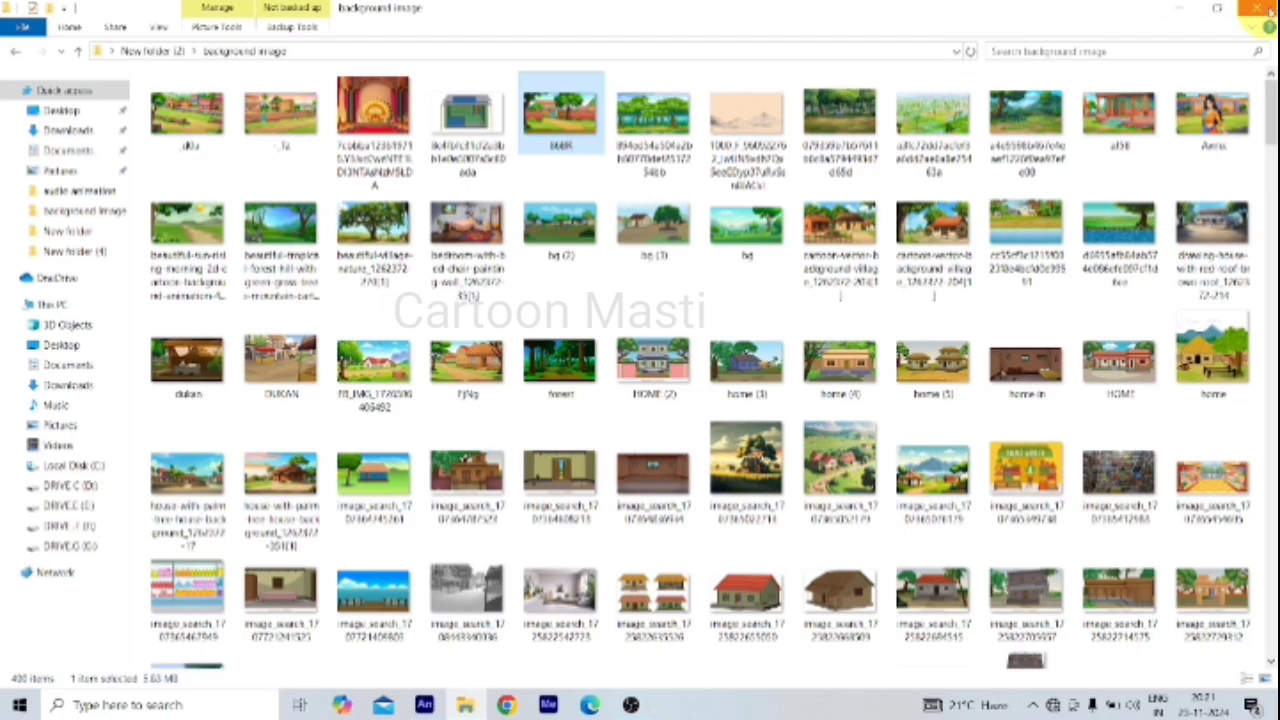
click(1268, 8)
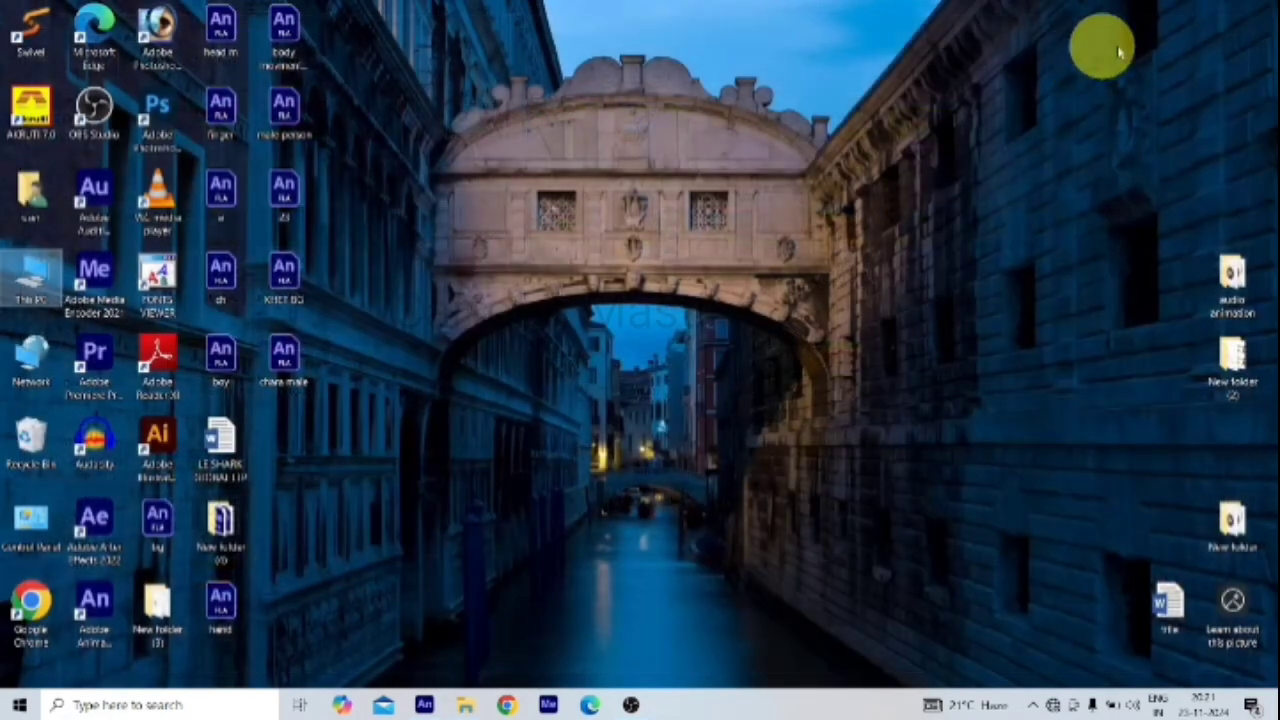
double_click(1235, 290)
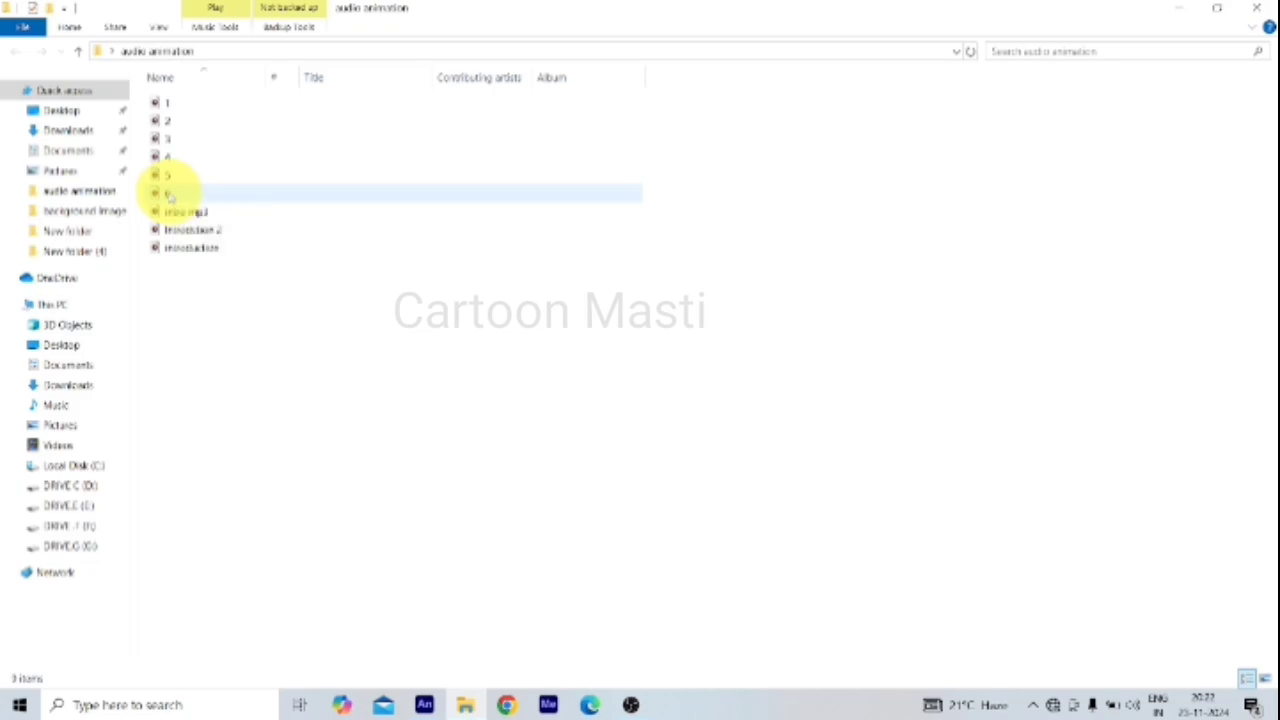
click(178, 196)
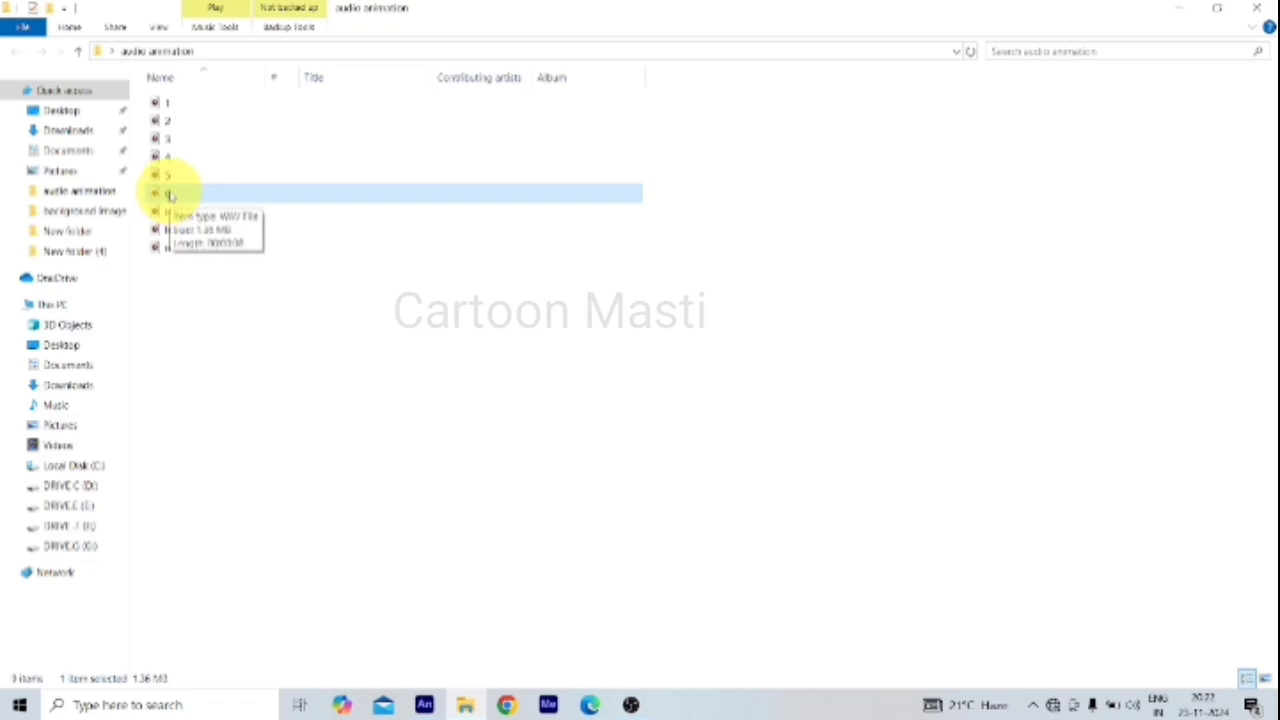
drag(165, 197, 460, 318)
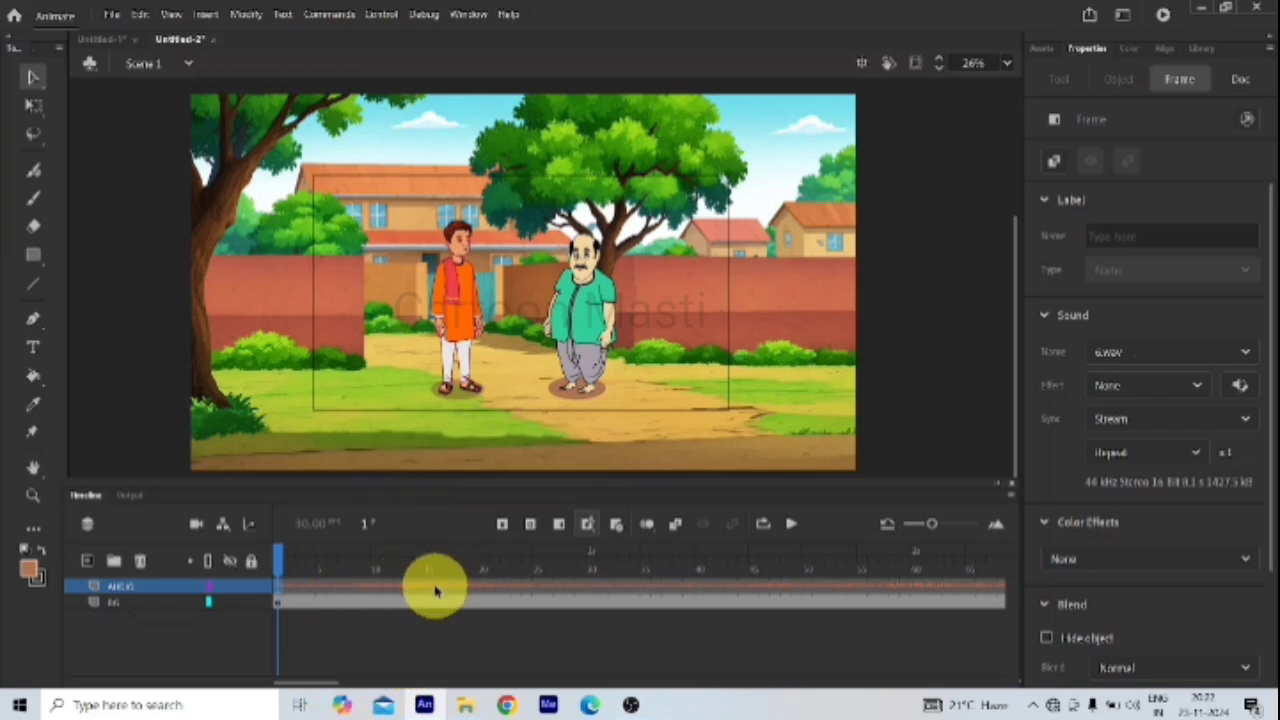
Step: Extend the AUDIO and BG layers to frame 235
drag(327, 683, 493, 685)
click(843, 588)
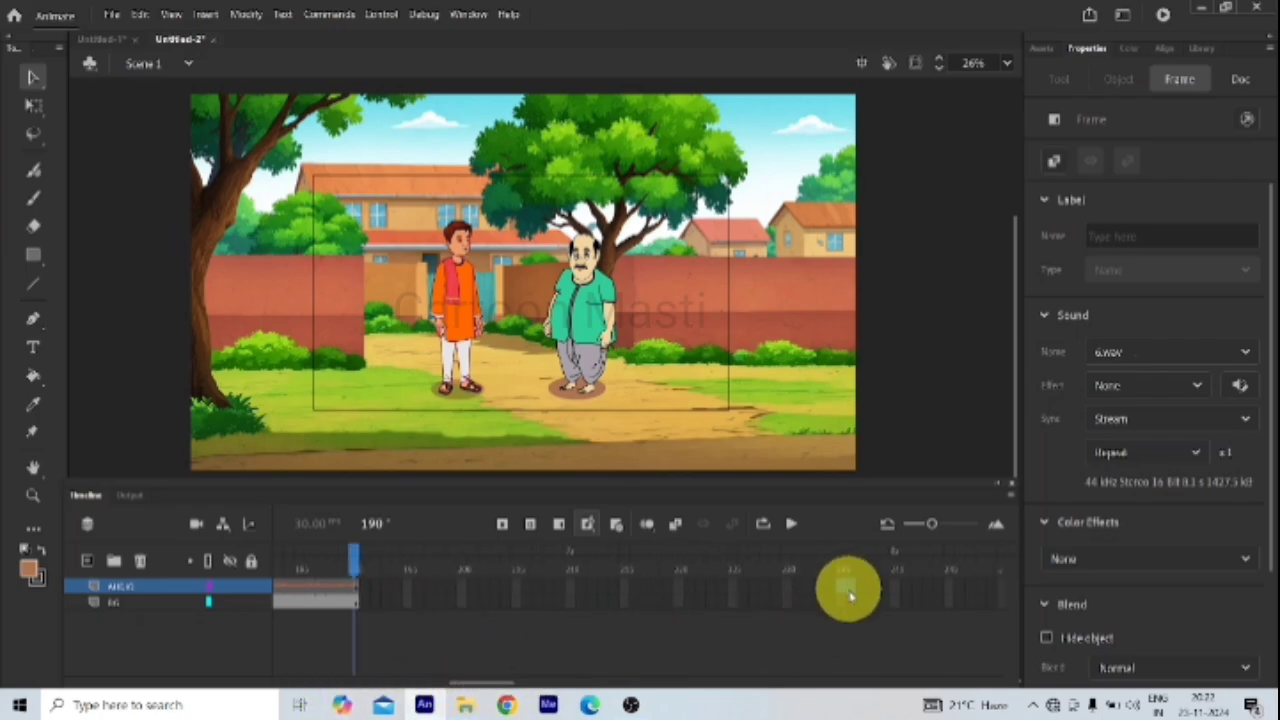
click(838, 602)
click(836, 604)
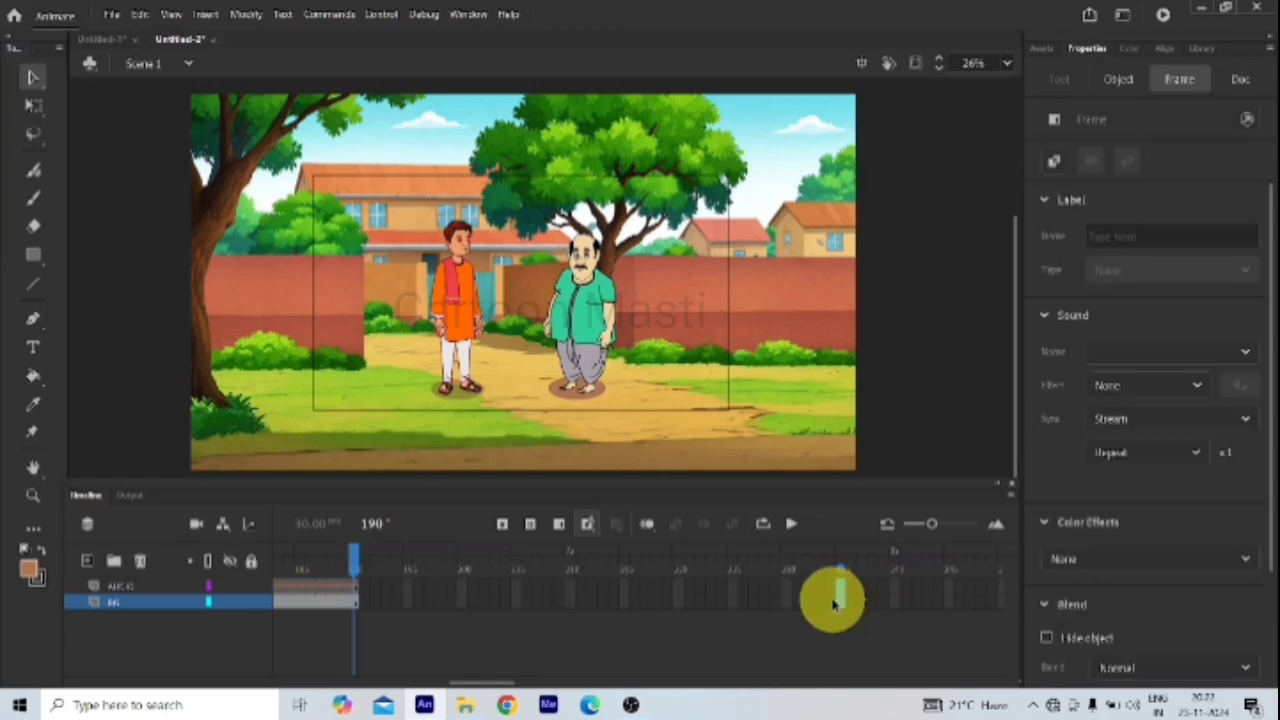
key(F5)
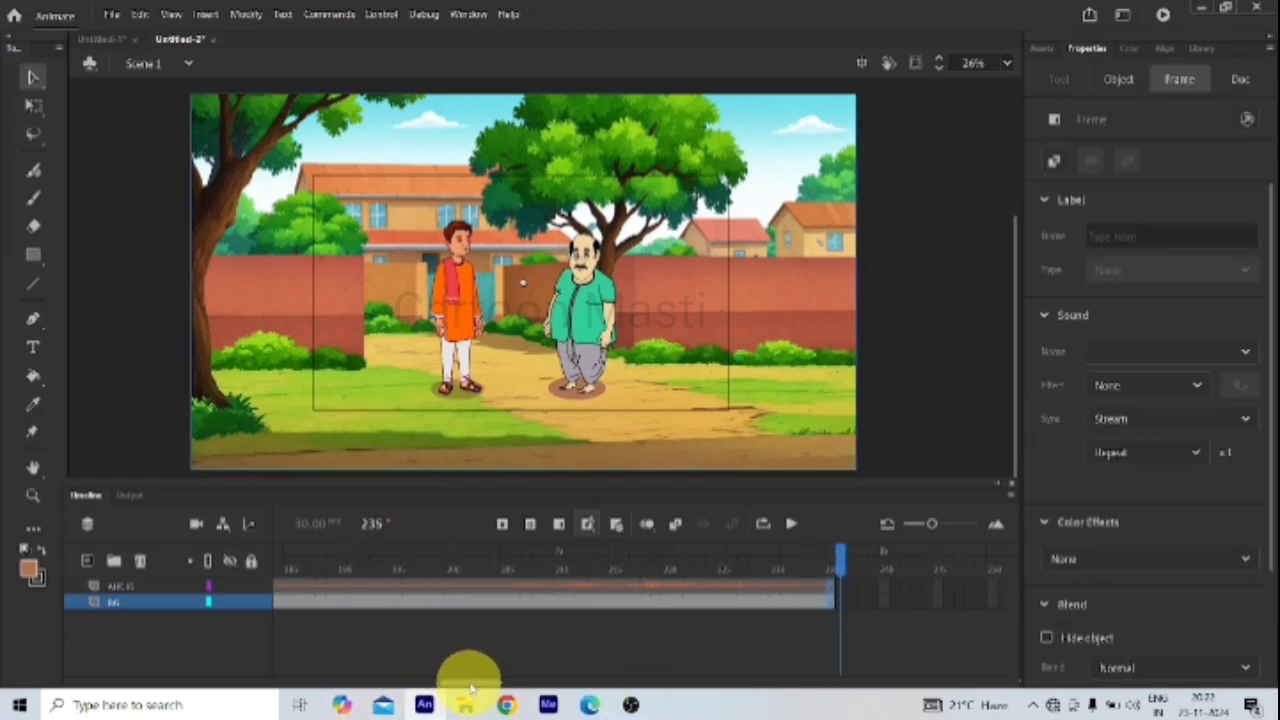
Step: Lengthen the AUDIO and BG layers further to frame 285 so the whole sound fits
drag(470, 688, 523, 686)
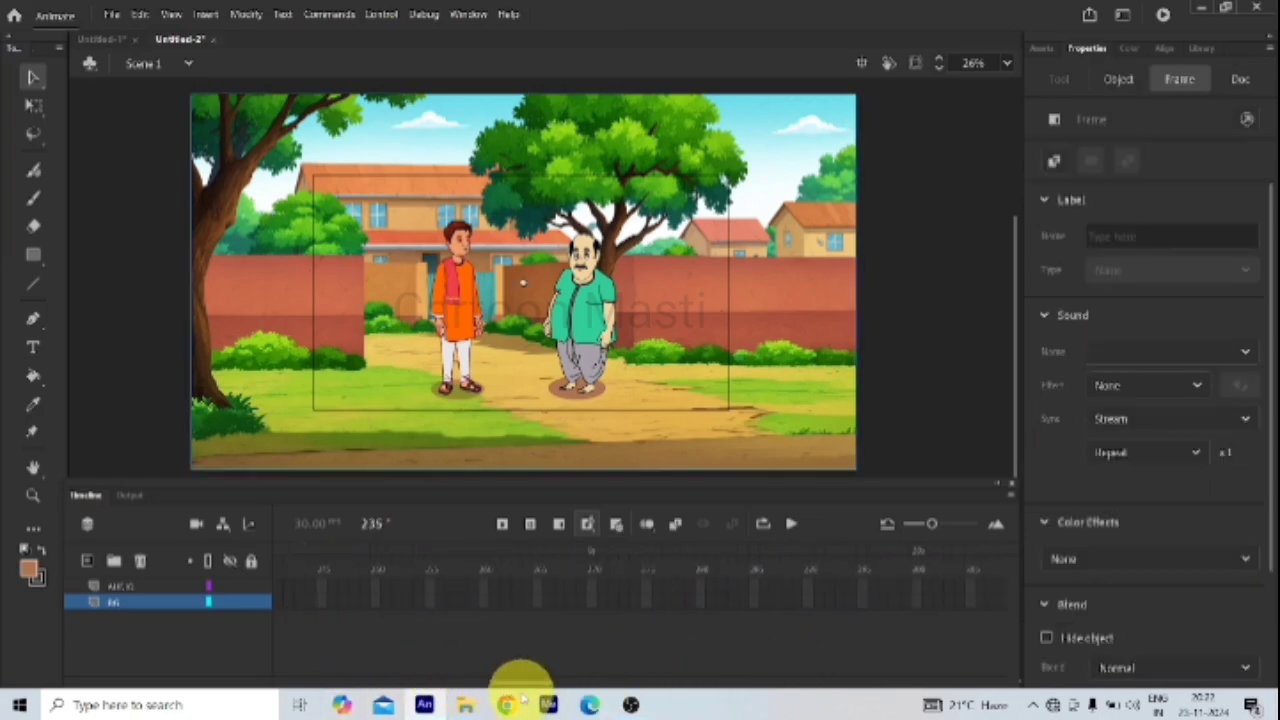
click(752, 603)
click(752, 603)
key(F5)
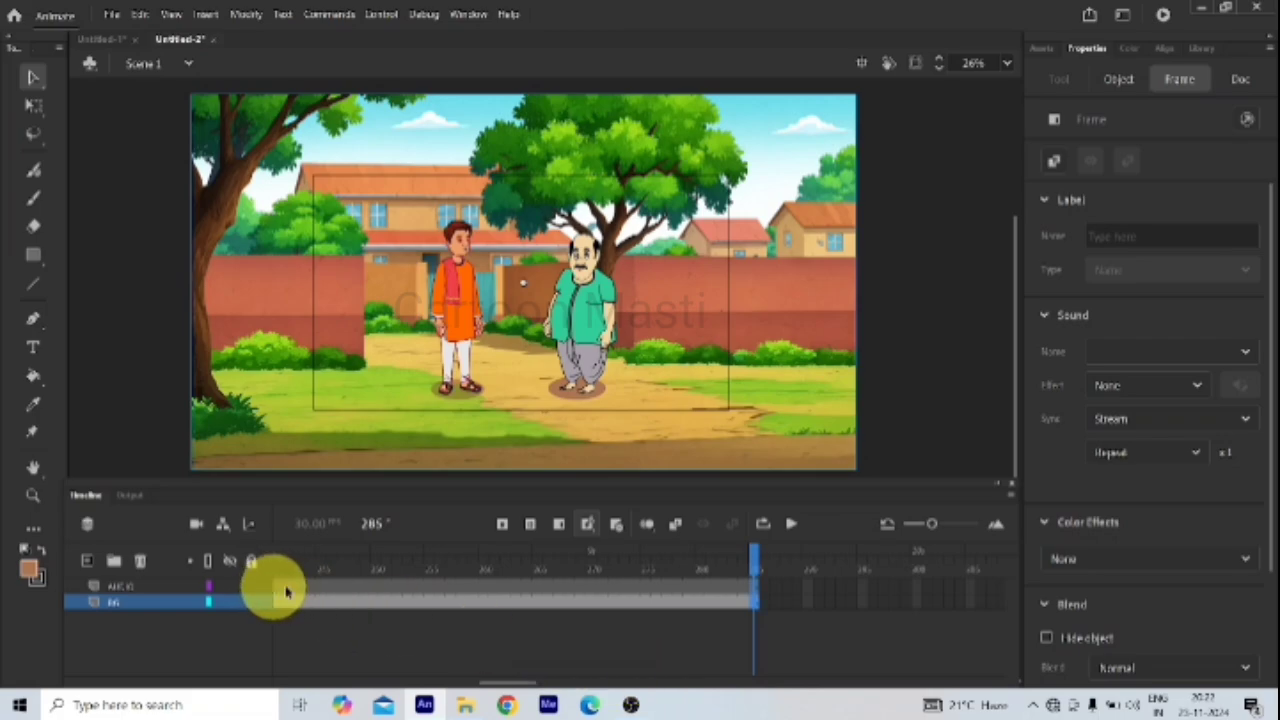
Step: Remove the surplus frames after frame 242 from both layers, where the sound ends
drag(300, 585, 760, 612)
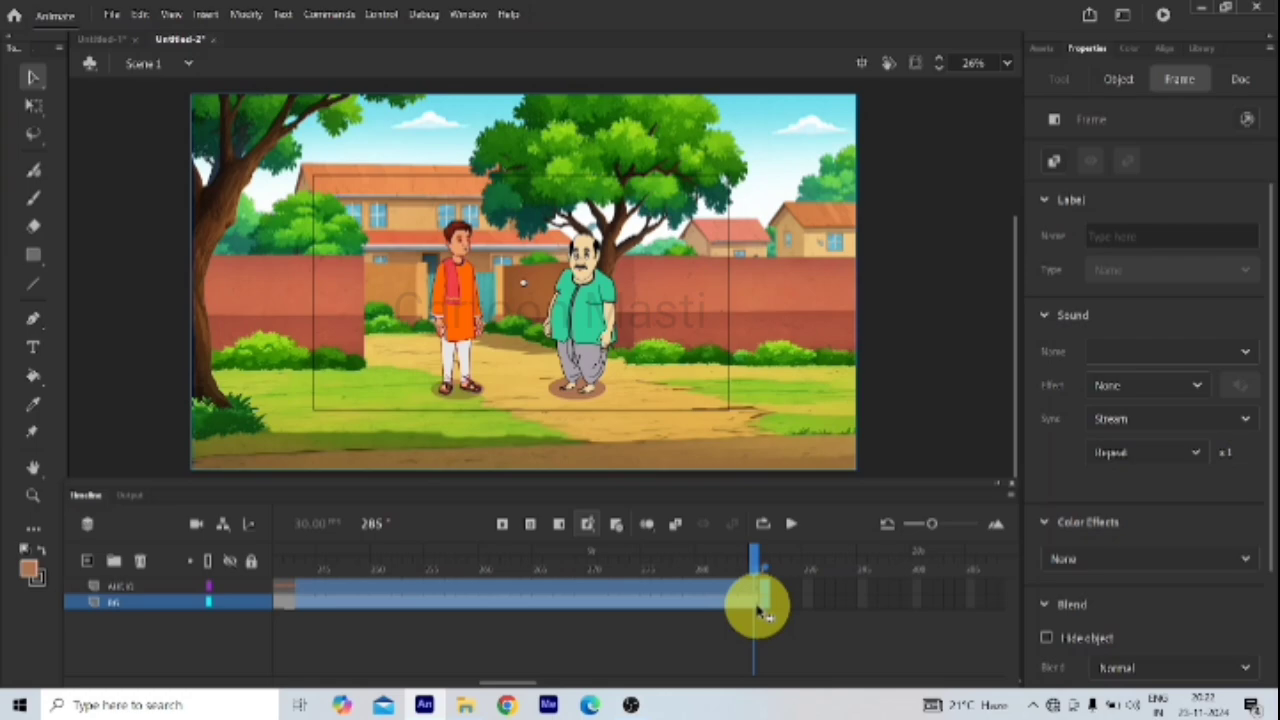
drag(760, 612, 760, 612)
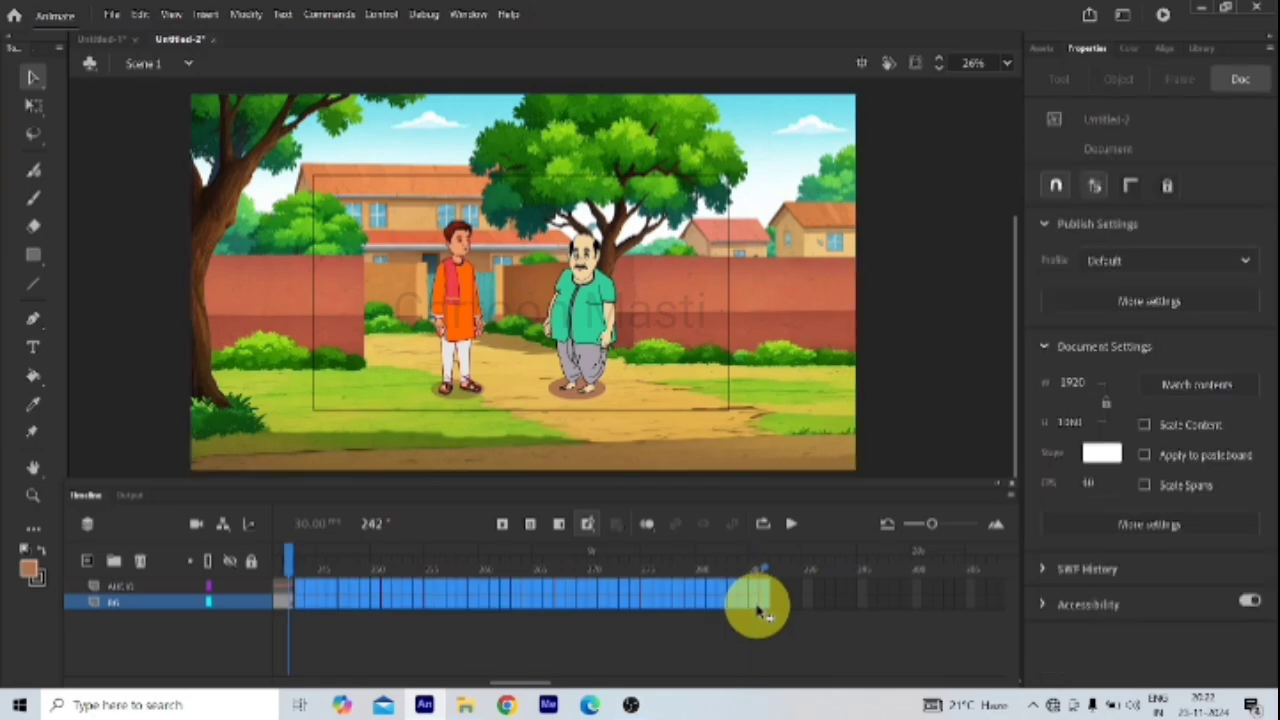
click(808, 587)
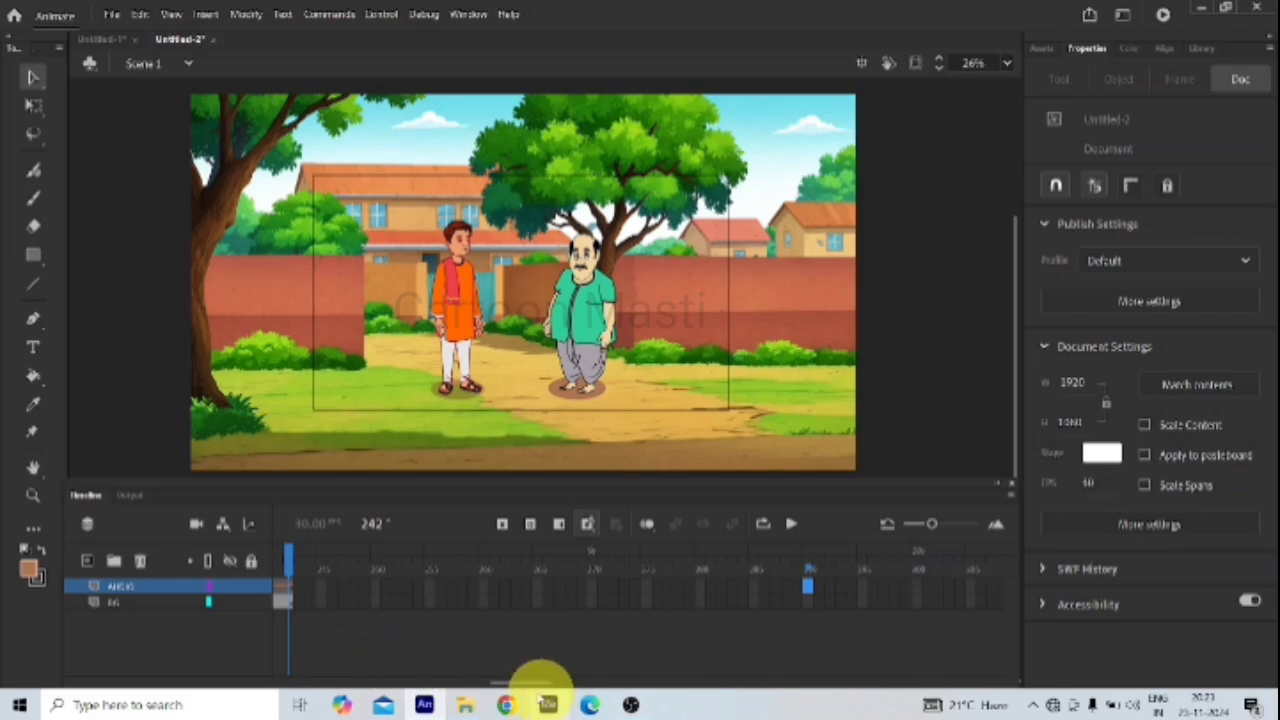
drag(527, 684, 343, 663)
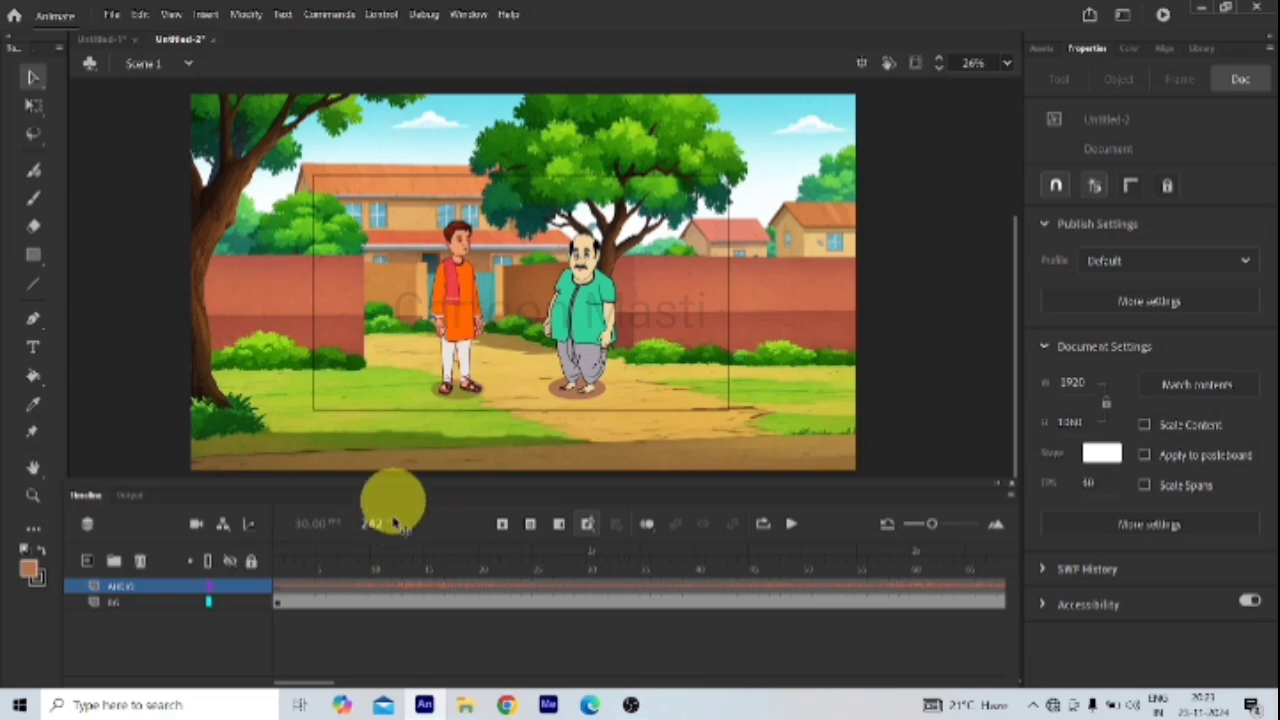
Step: Show the document's Library and preview the 6.wav sound's waveform
click(466, 14)
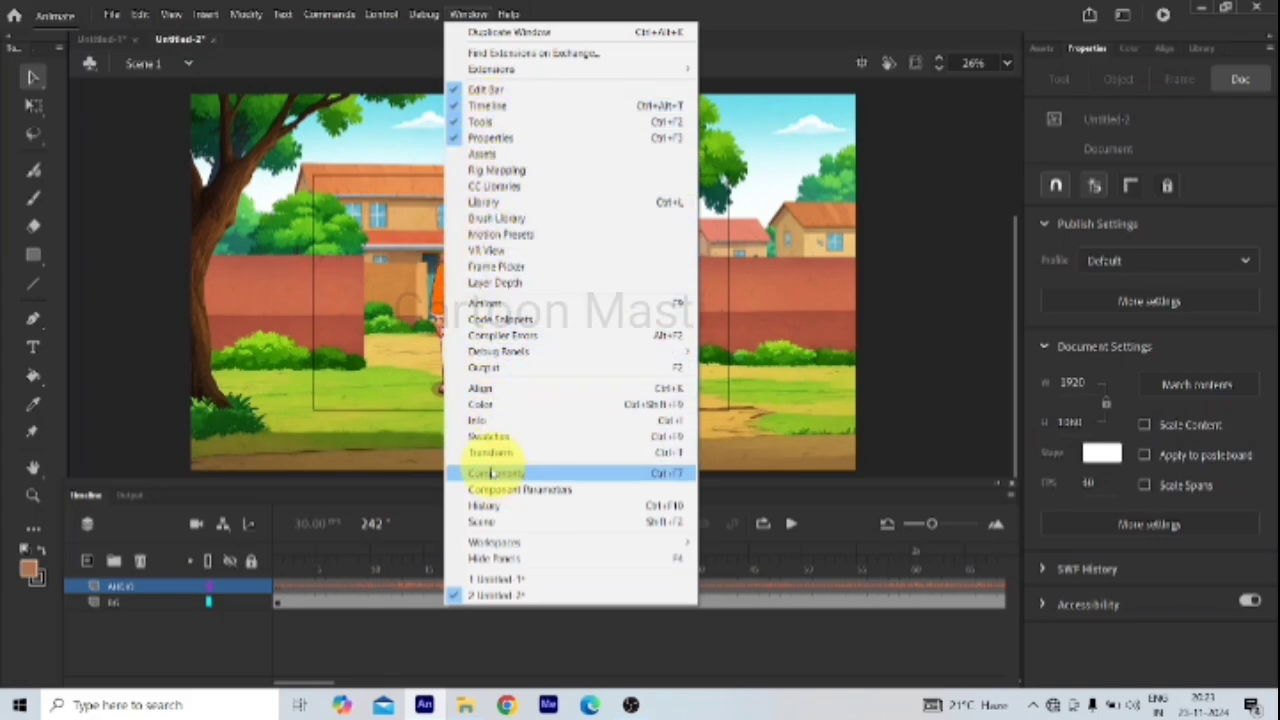
mouse_move(424, 12)
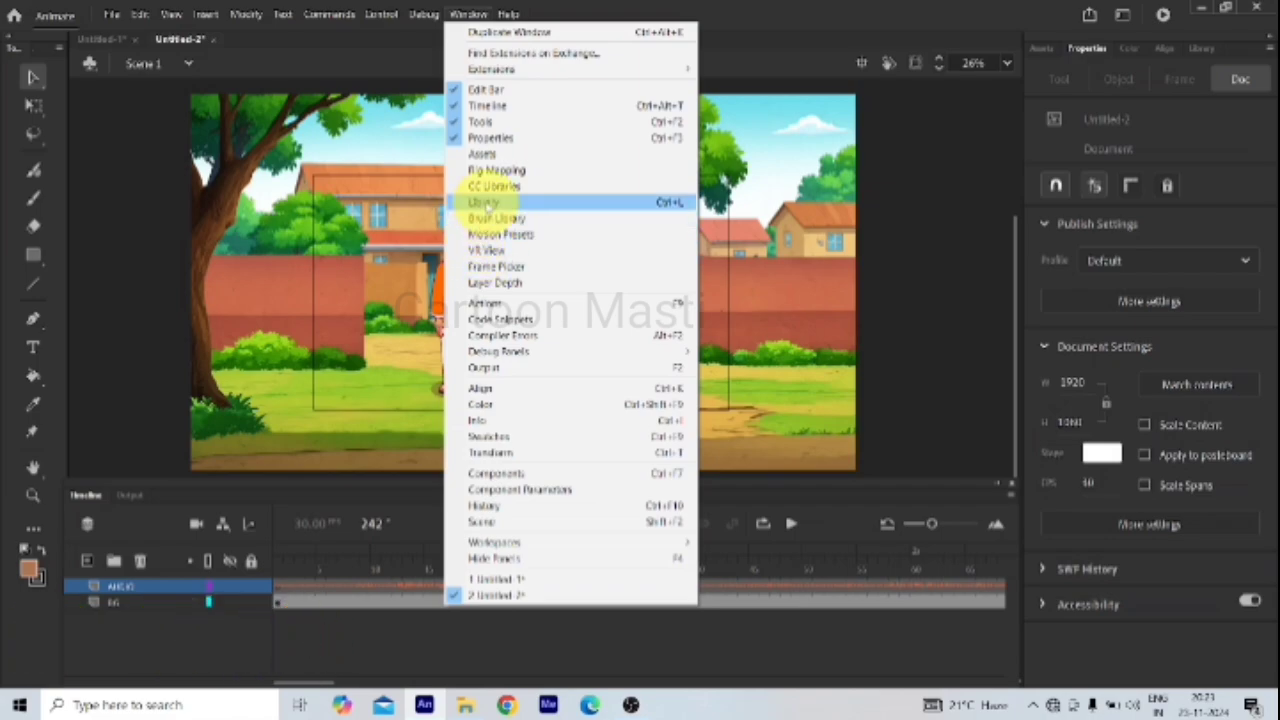
click(483, 202)
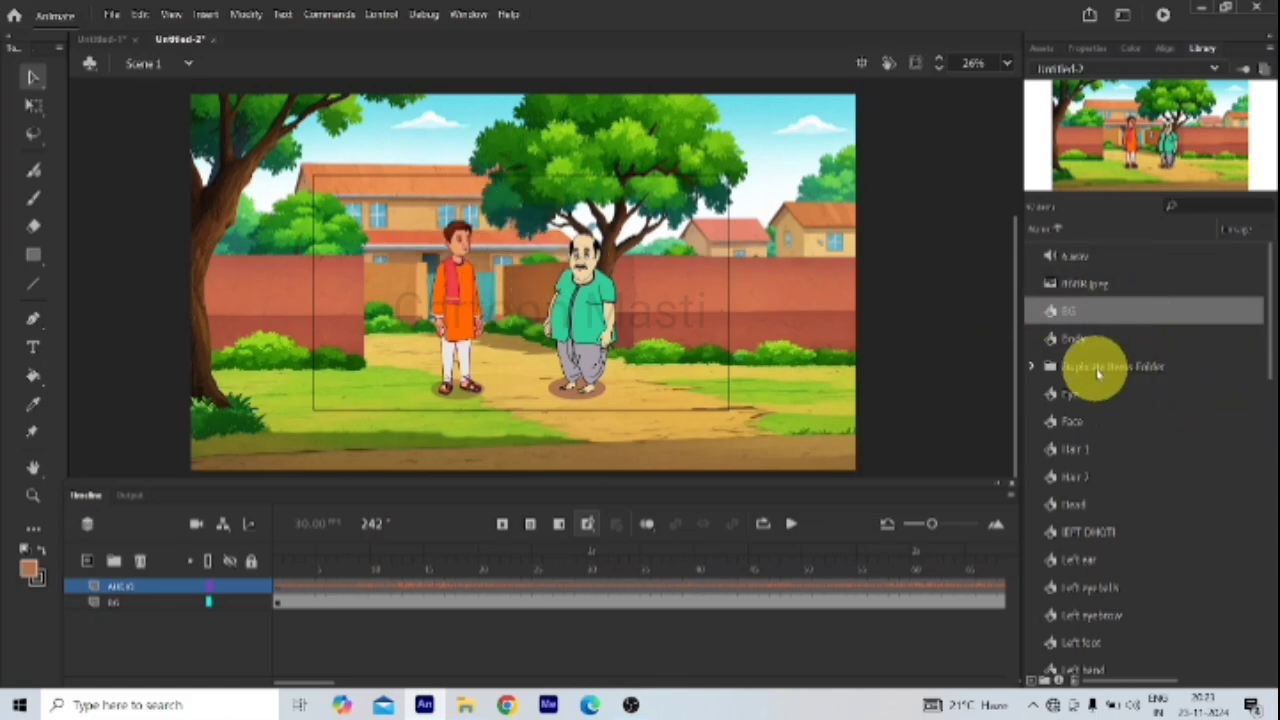
click(1093, 258)
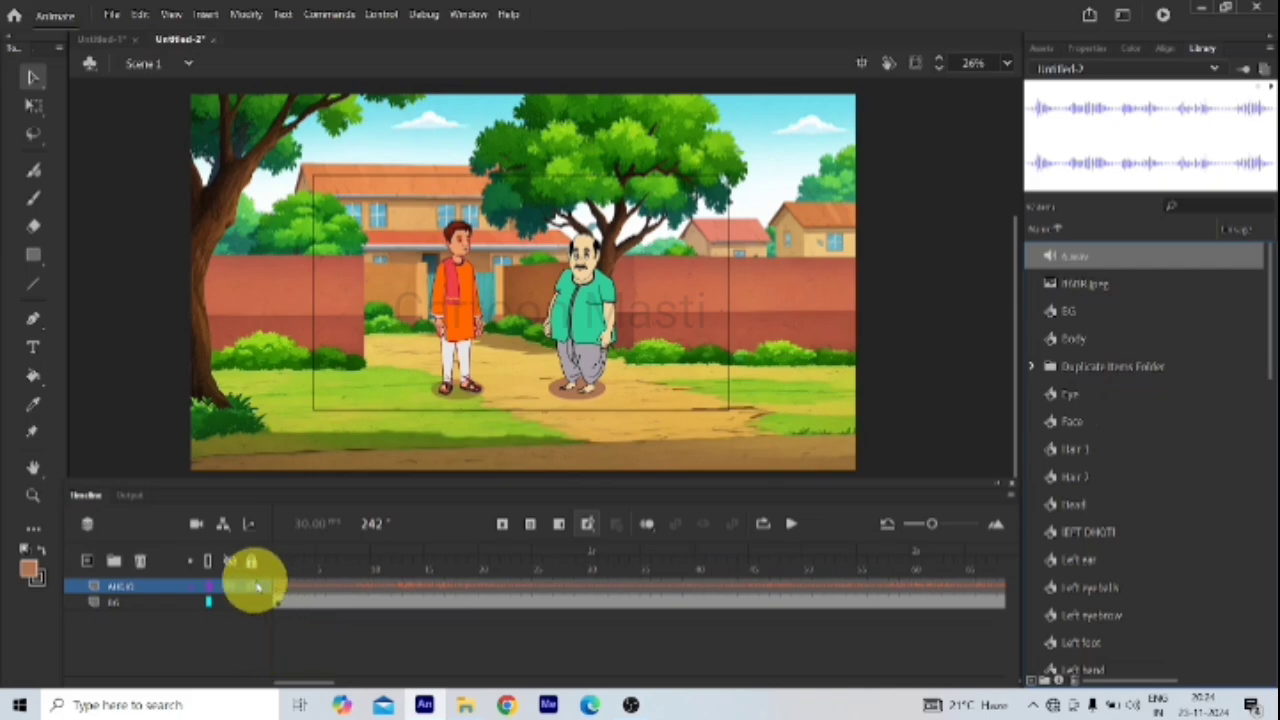
click(462, 272)
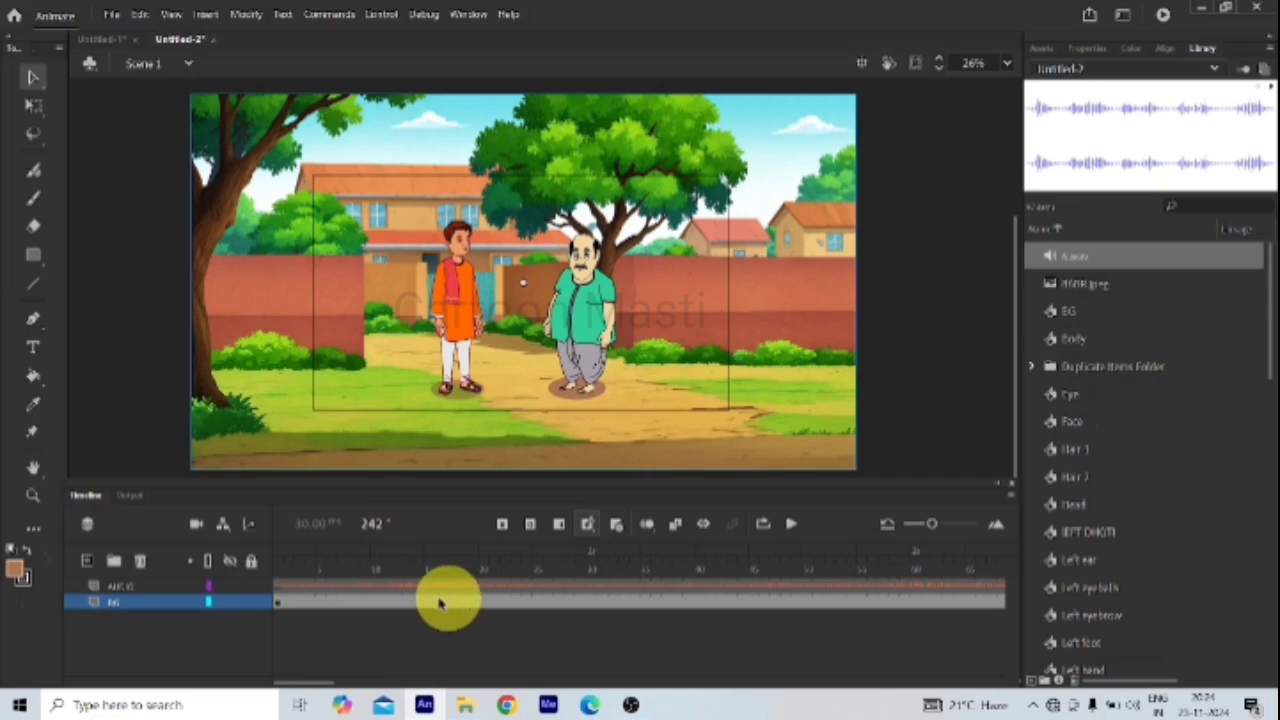
right_click(387, 590)
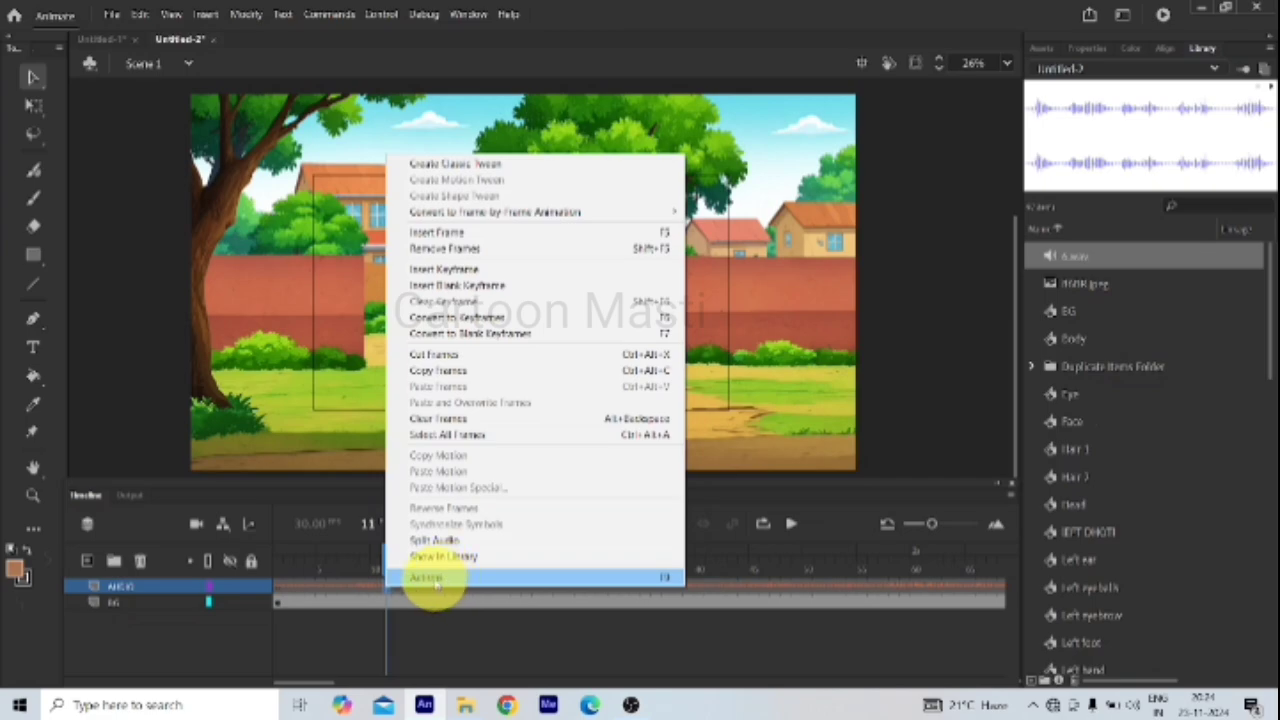
click(430, 578)
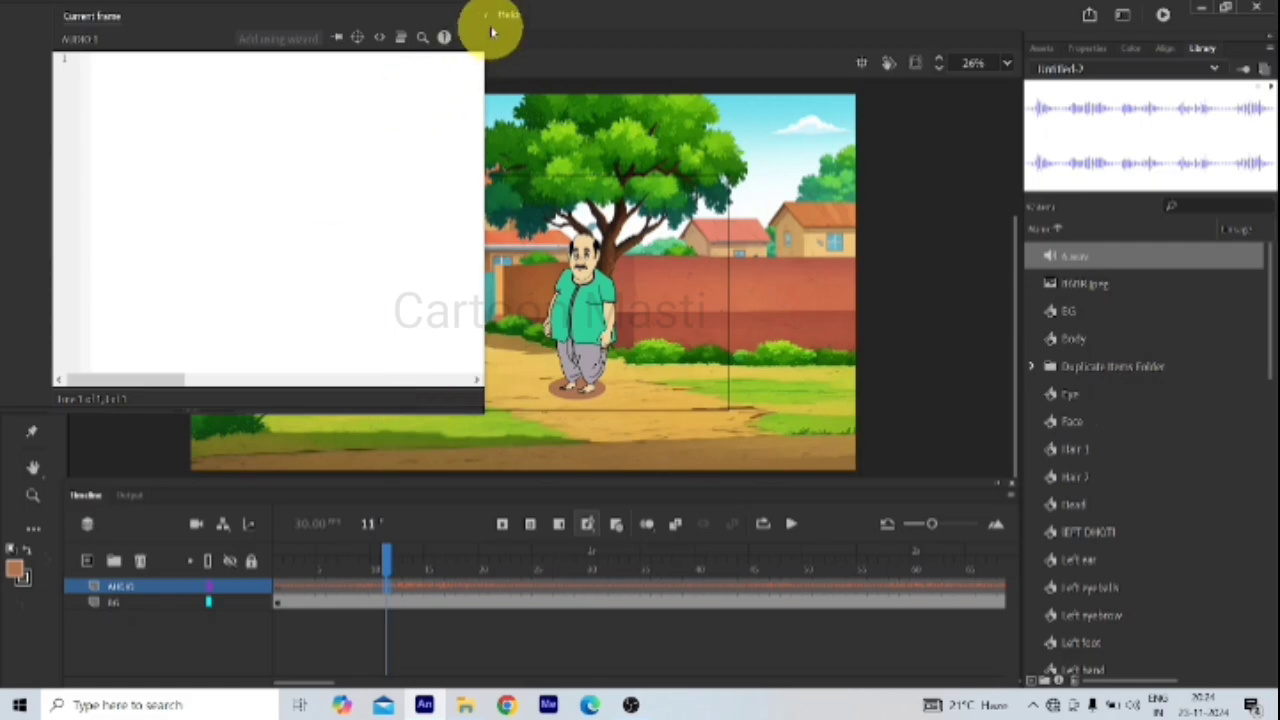
click(560, 275)
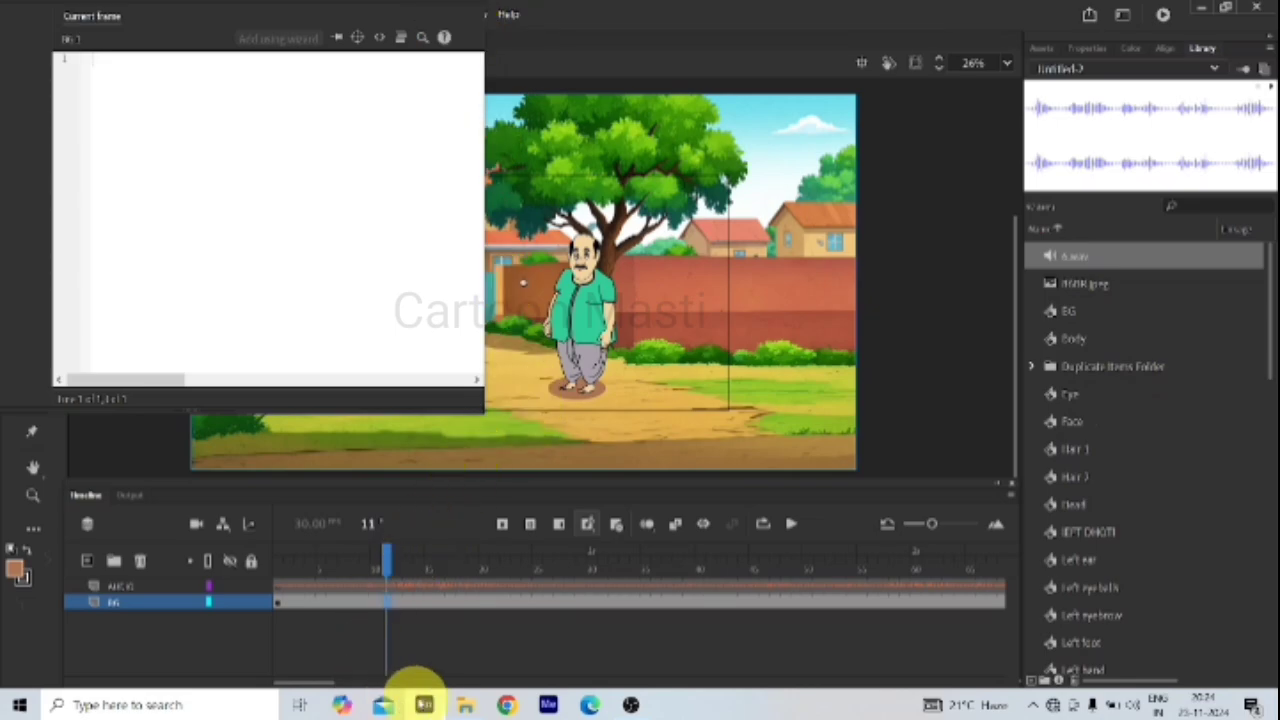
right_click(419, 586)
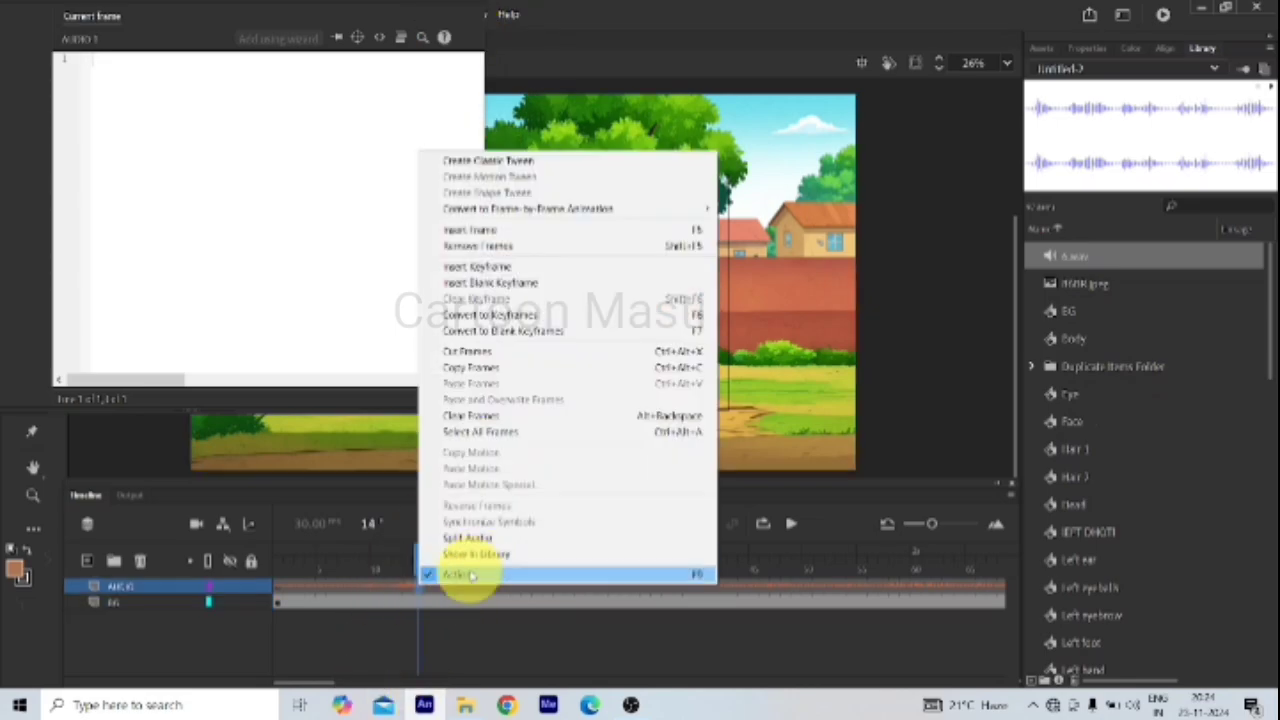
click(471, 575)
Step: Split the sound on the AUDIO layer at frame 18 and locate its source in the Library
right_click(462, 592)
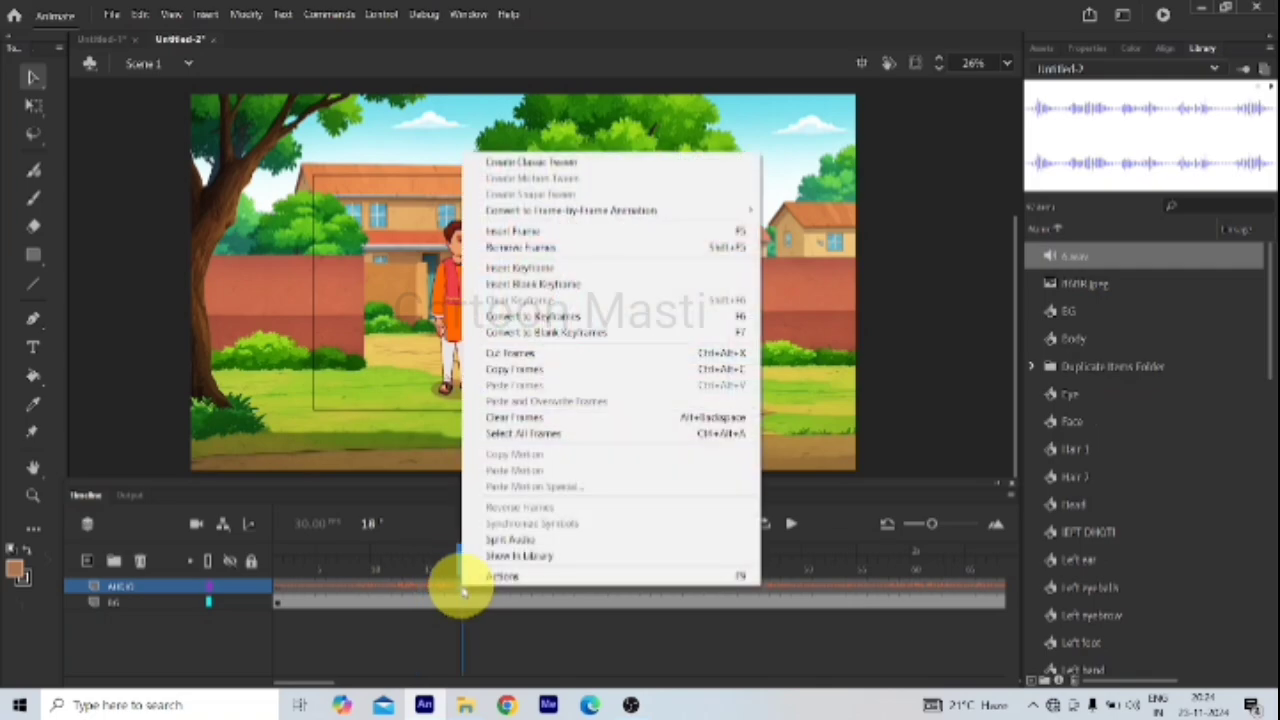
click(506, 541)
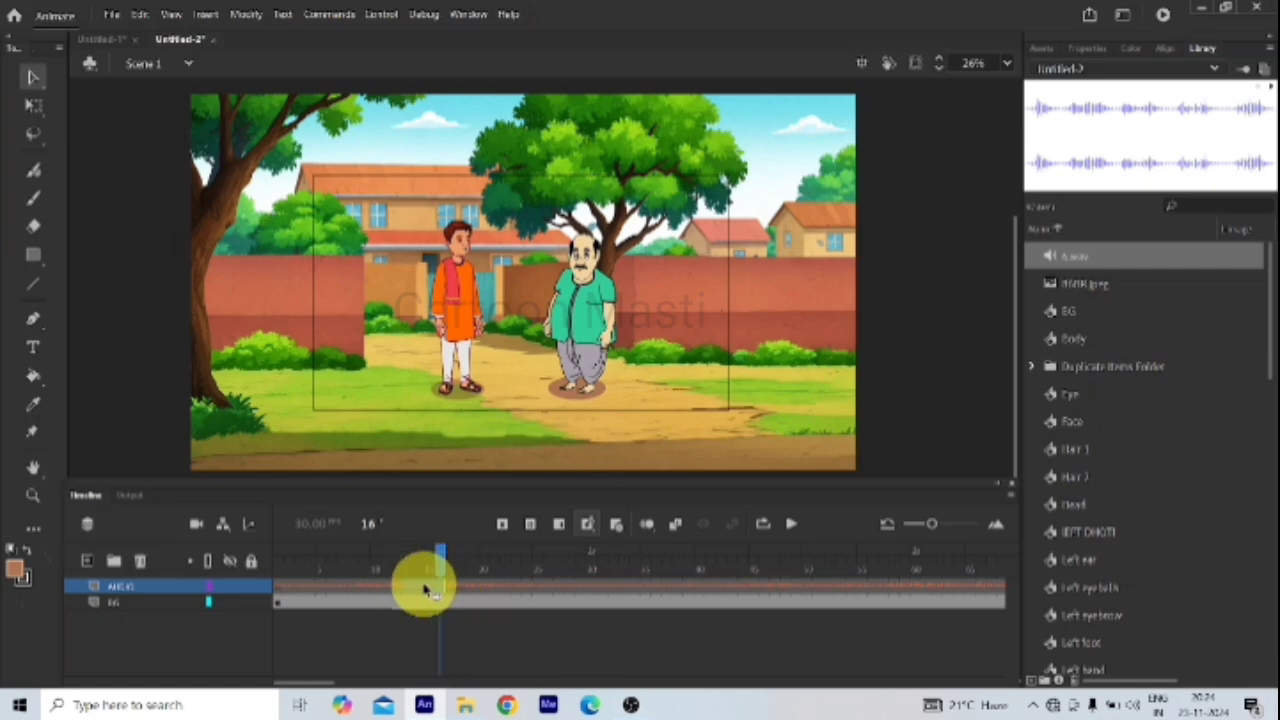
right_click(425, 590)
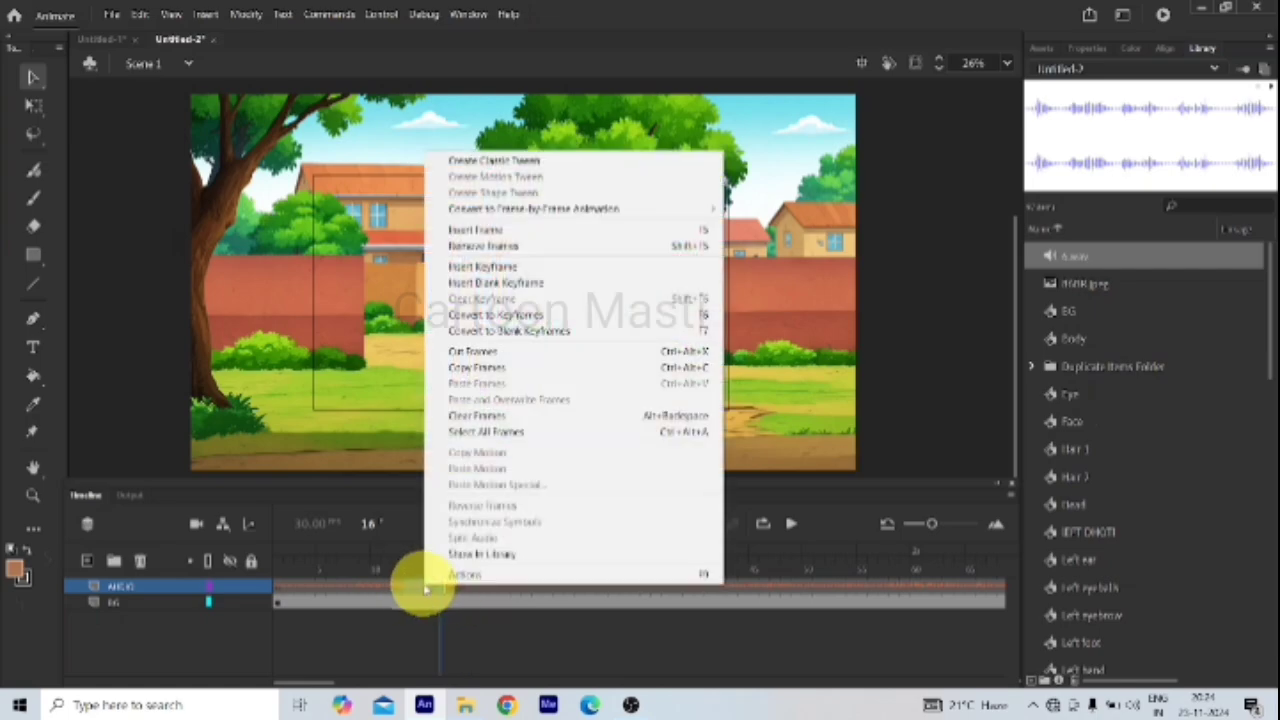
click(419, 590)
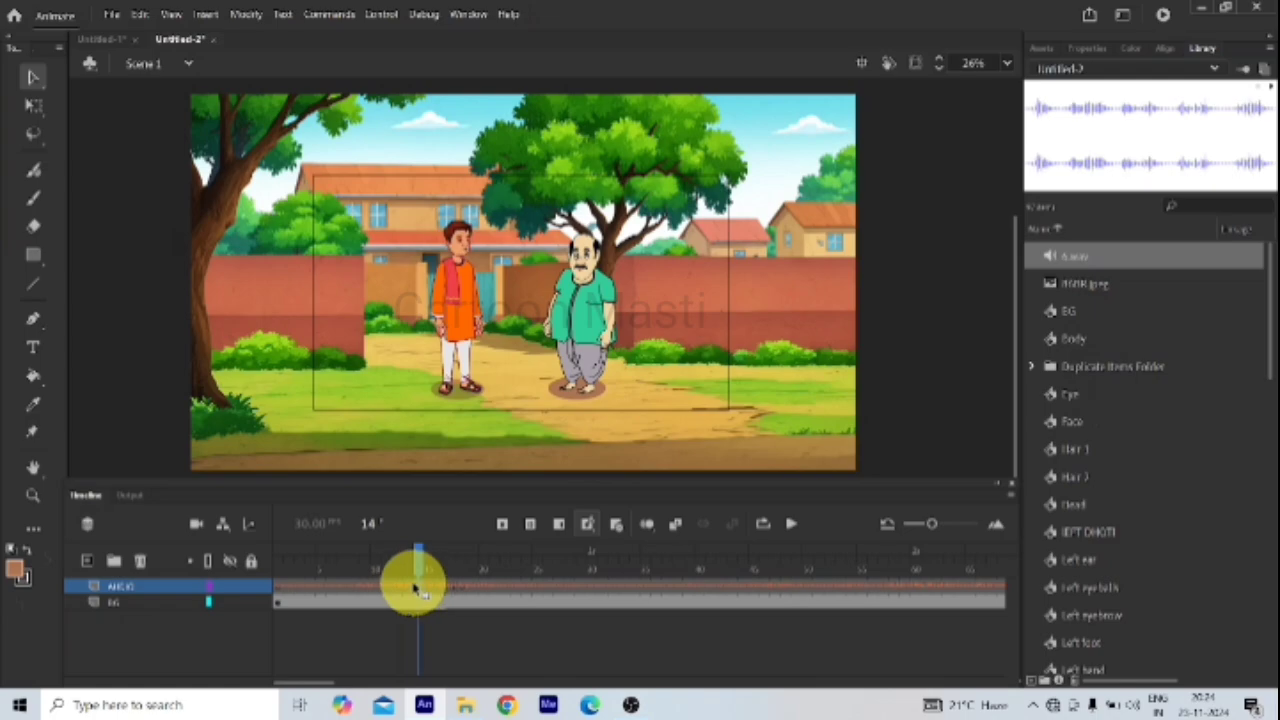
right_click(411, 589)
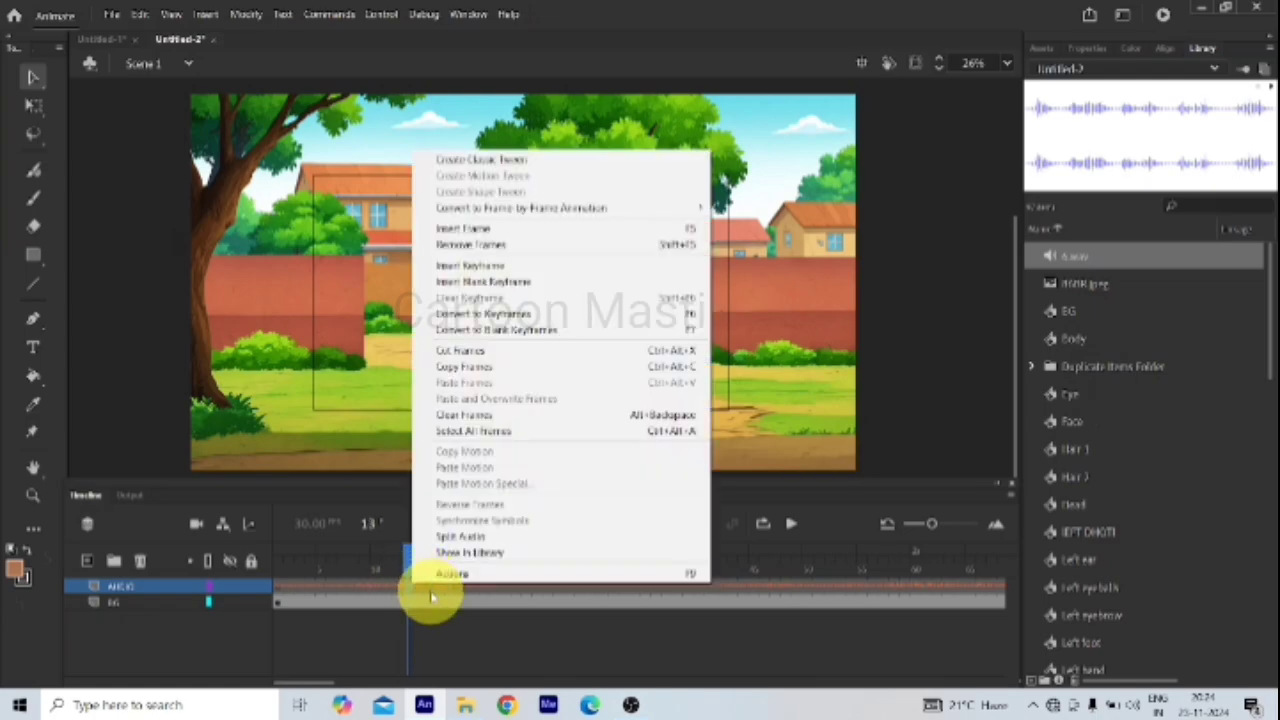
click(472, 553)
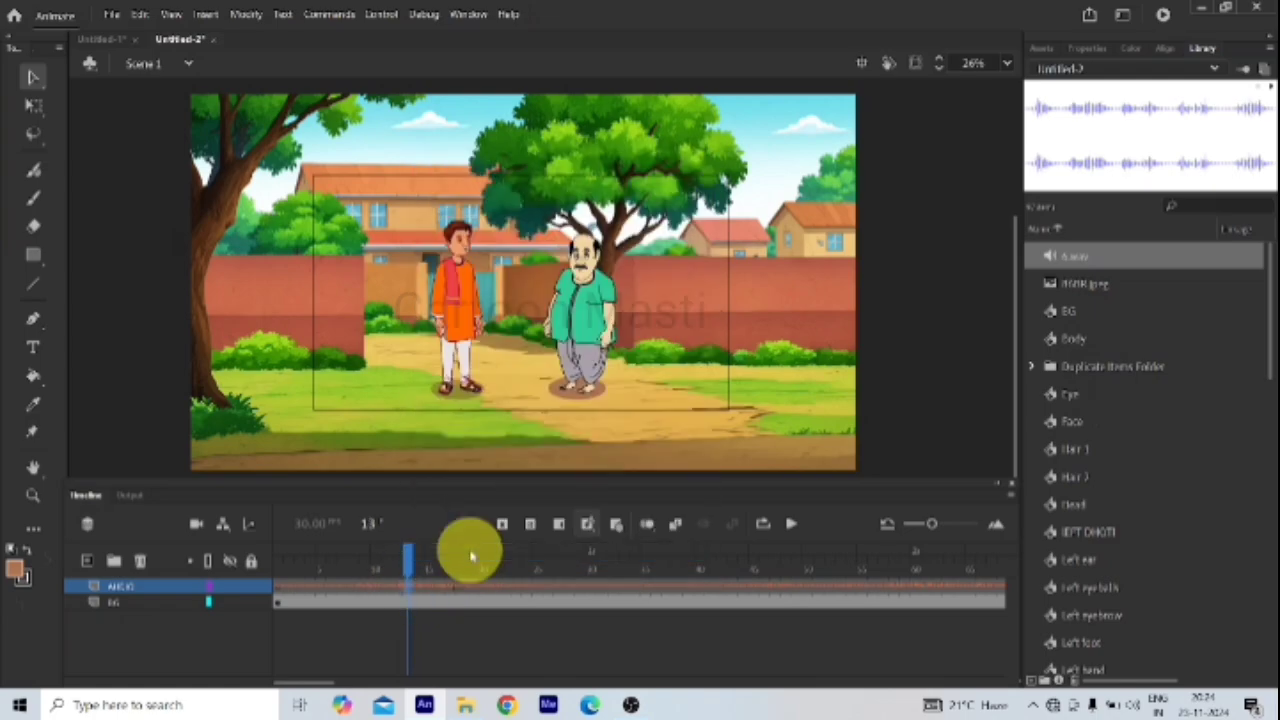
right_click(390, 590)
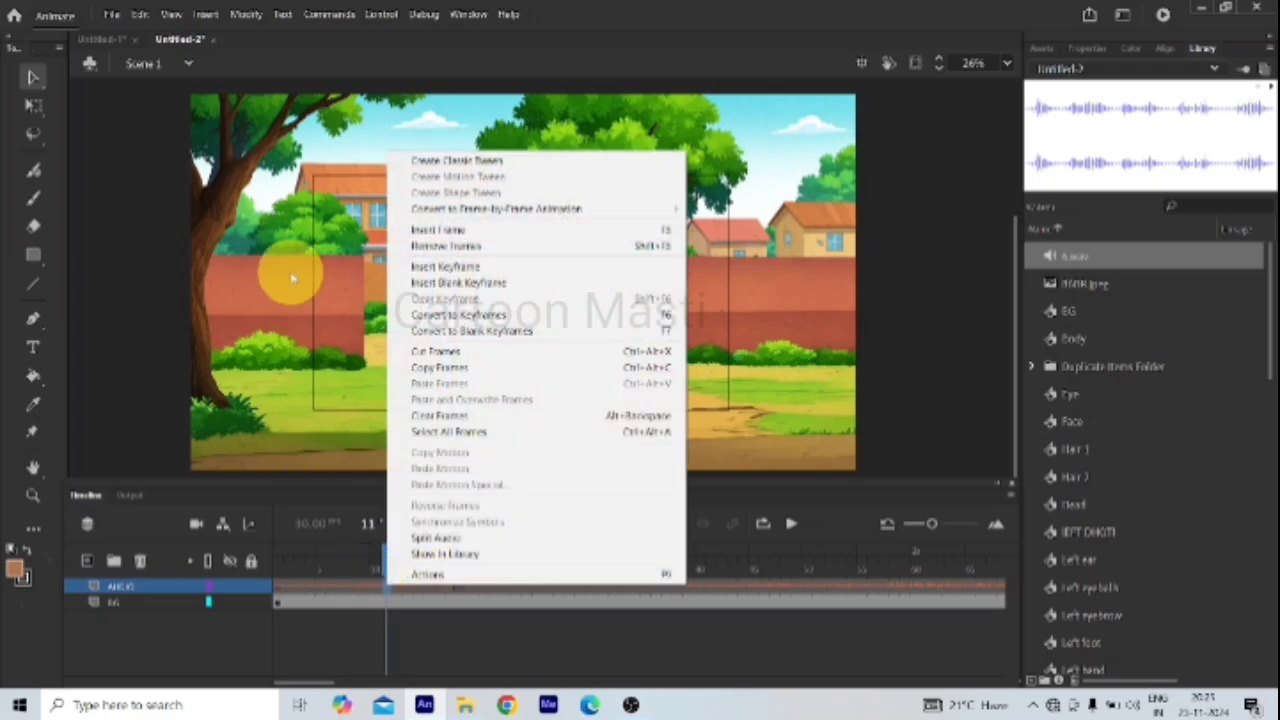
click(337, 337)
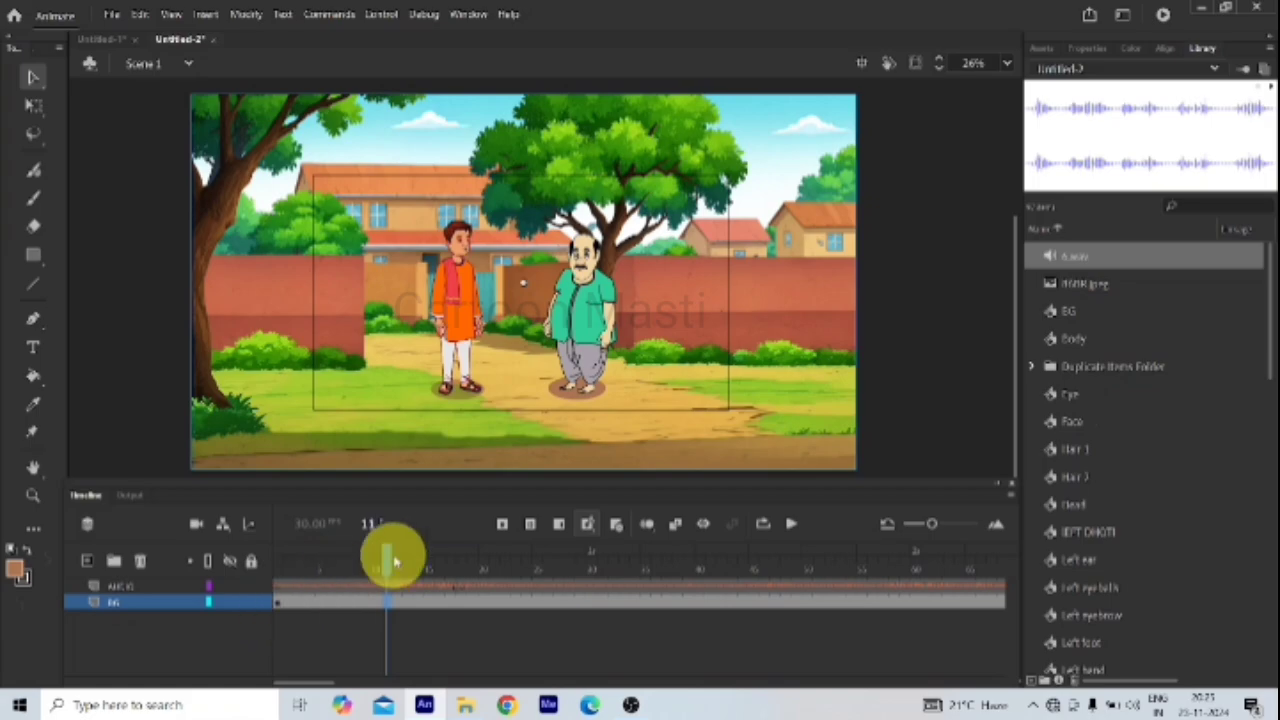
click(340, 586)
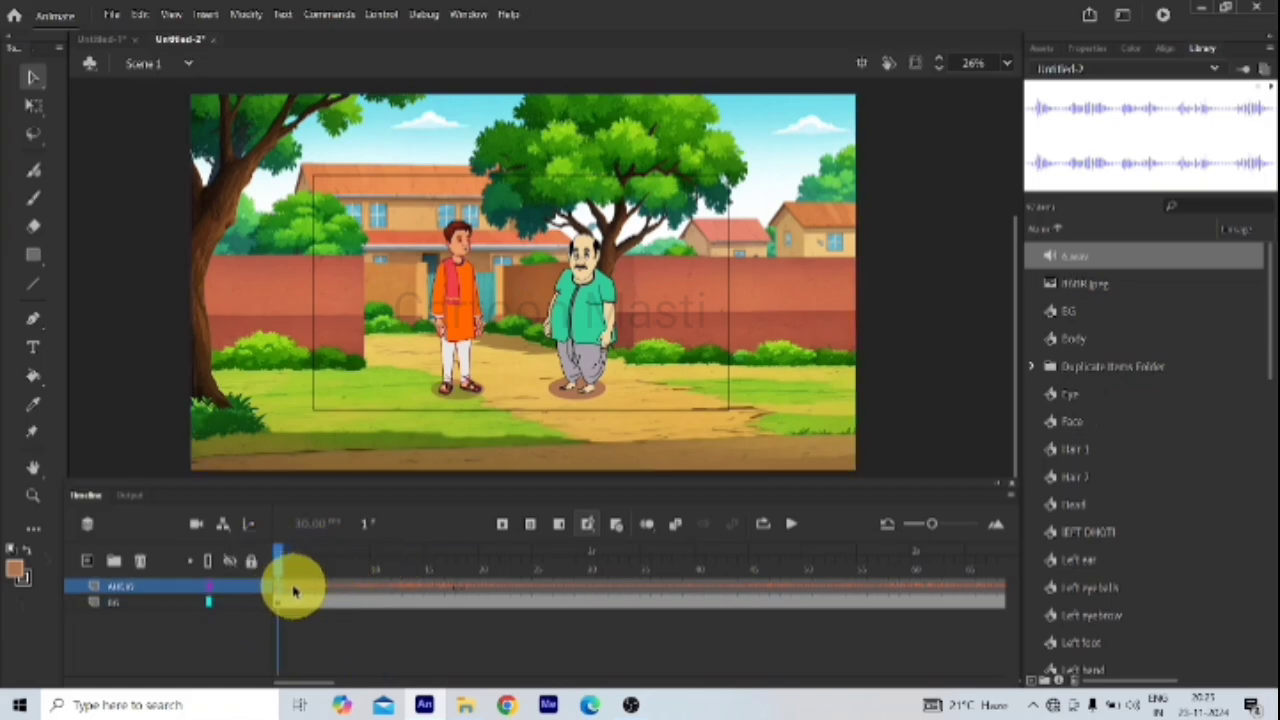
drag(293, 591, 408, 586)
right_click(316, 586)
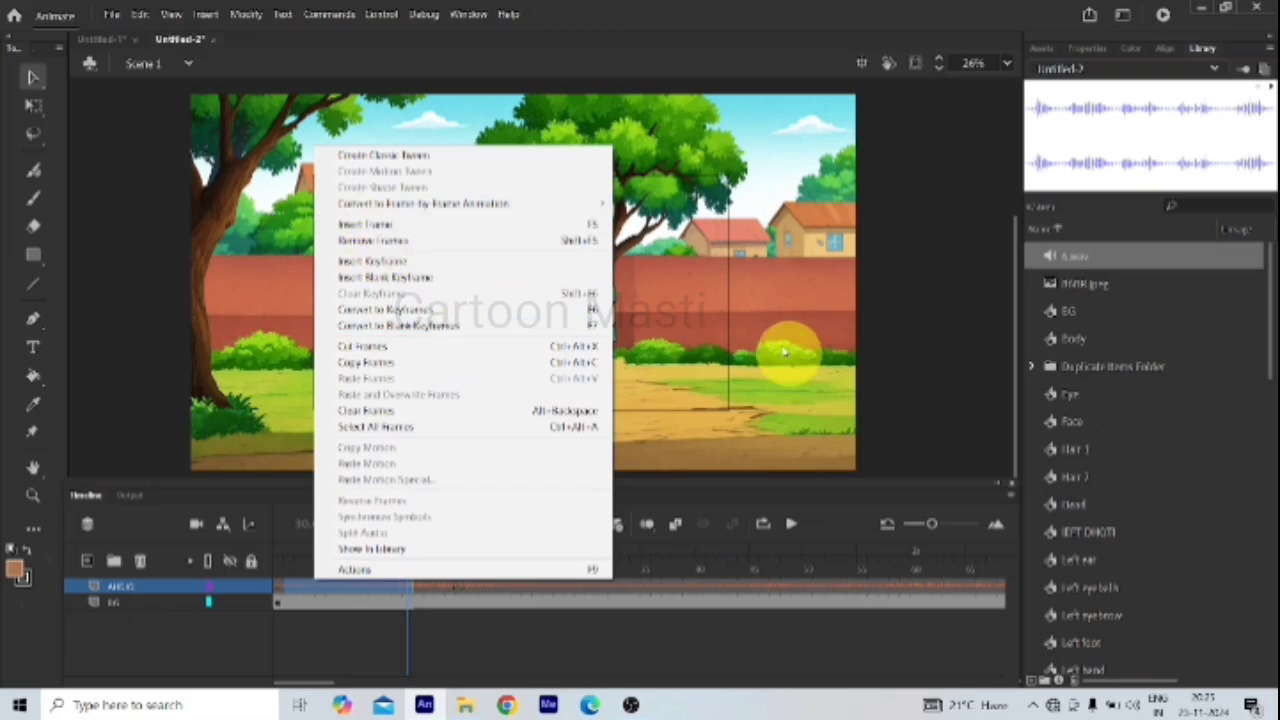
click(677, 306)
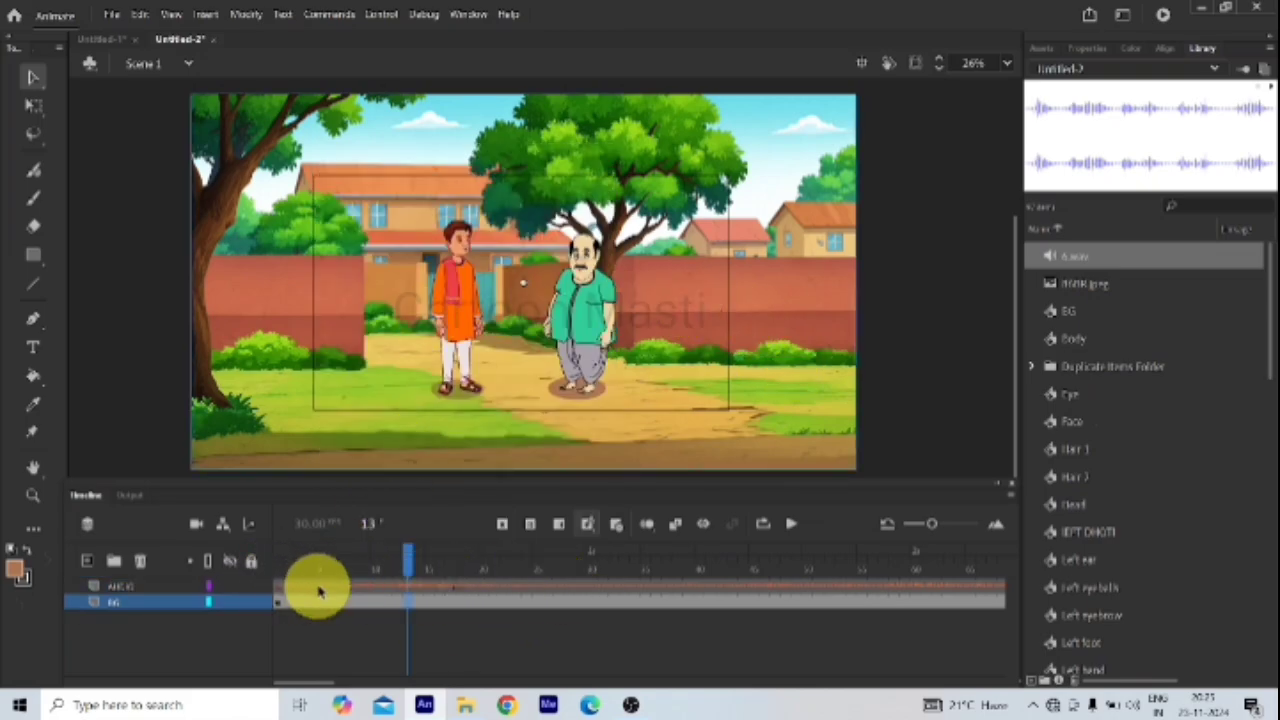
click(372, 587)
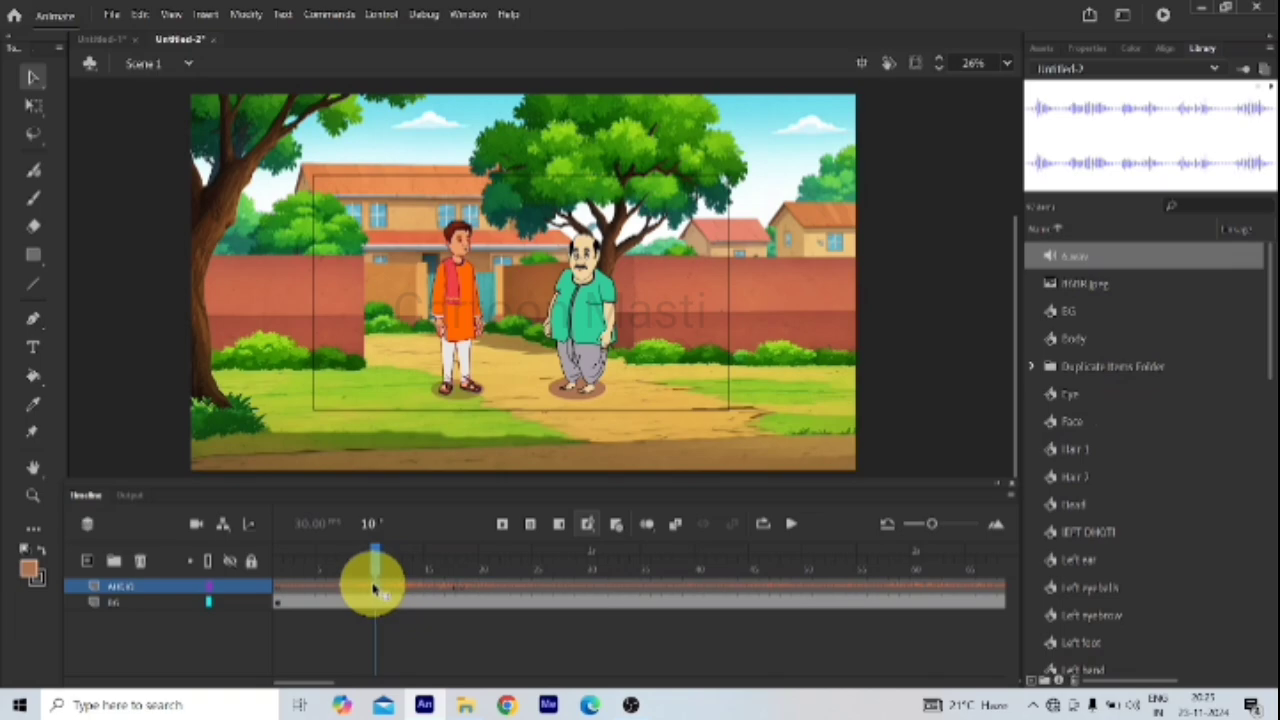
right_click(372, 587)
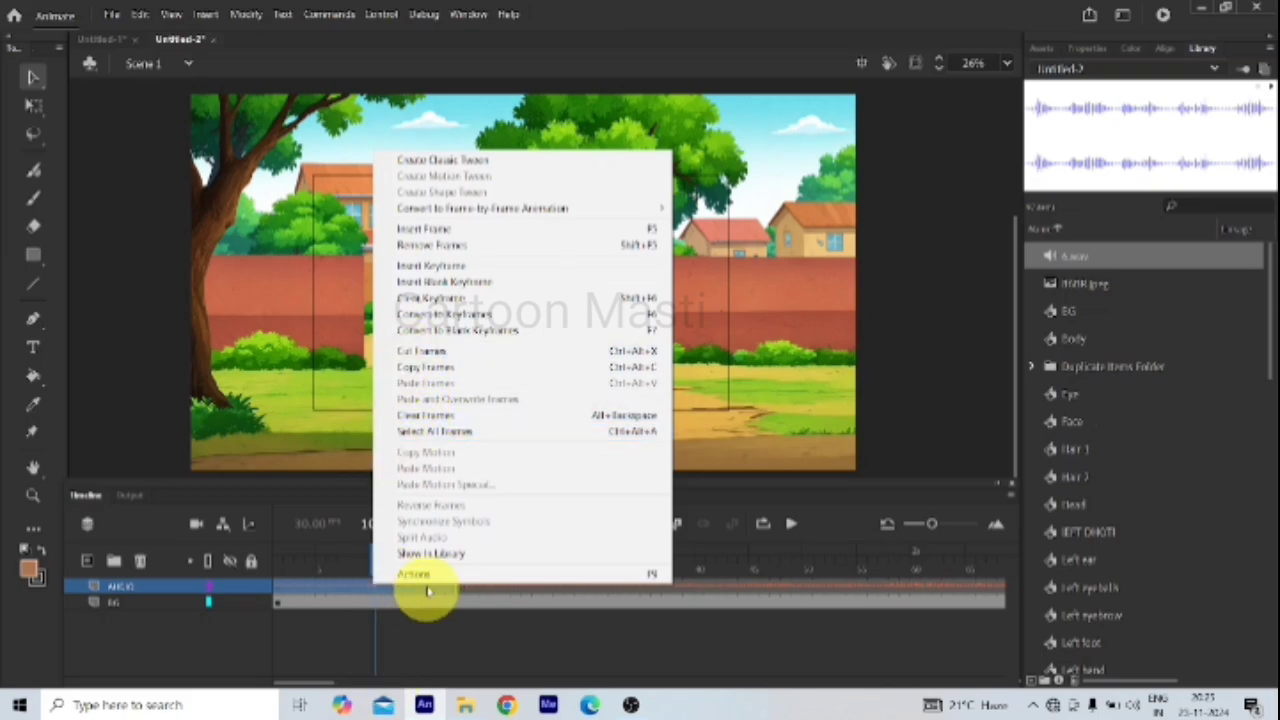
click(290, 338)
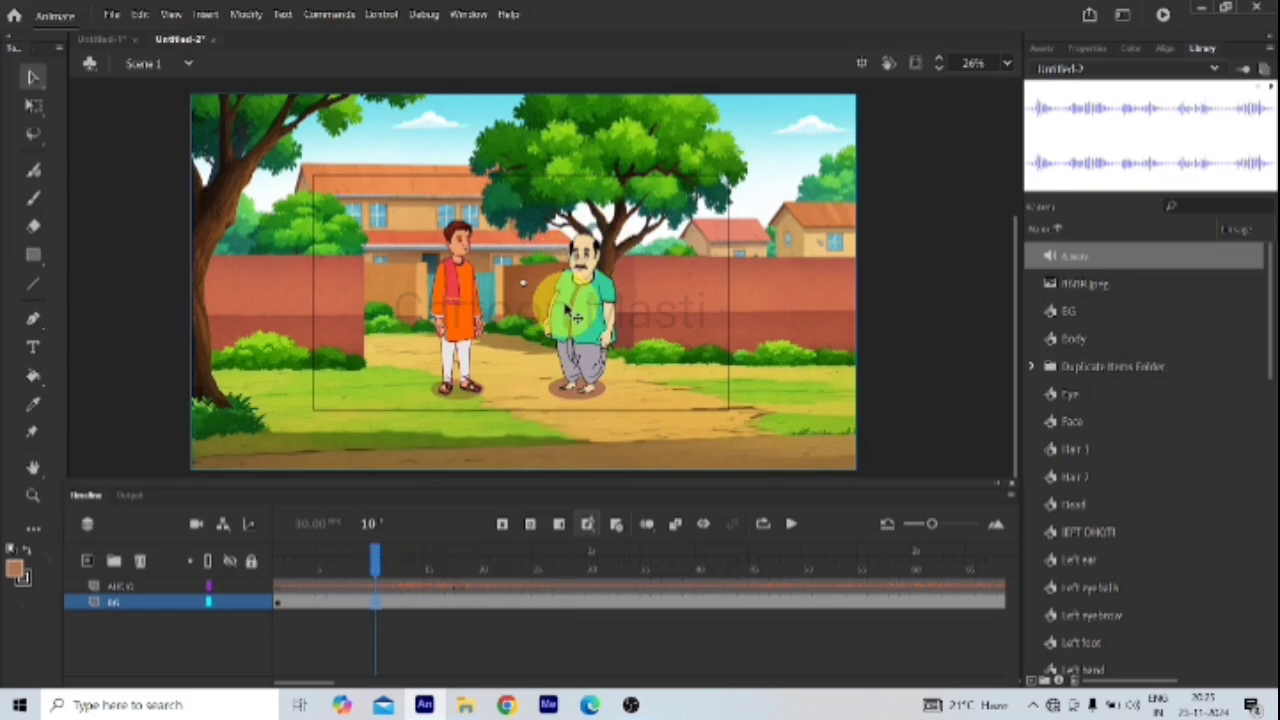
Step: Check the layer lengths inside the BG symbol against the last frame of the main timeline's AUDIO layer
double_click(462, 318)
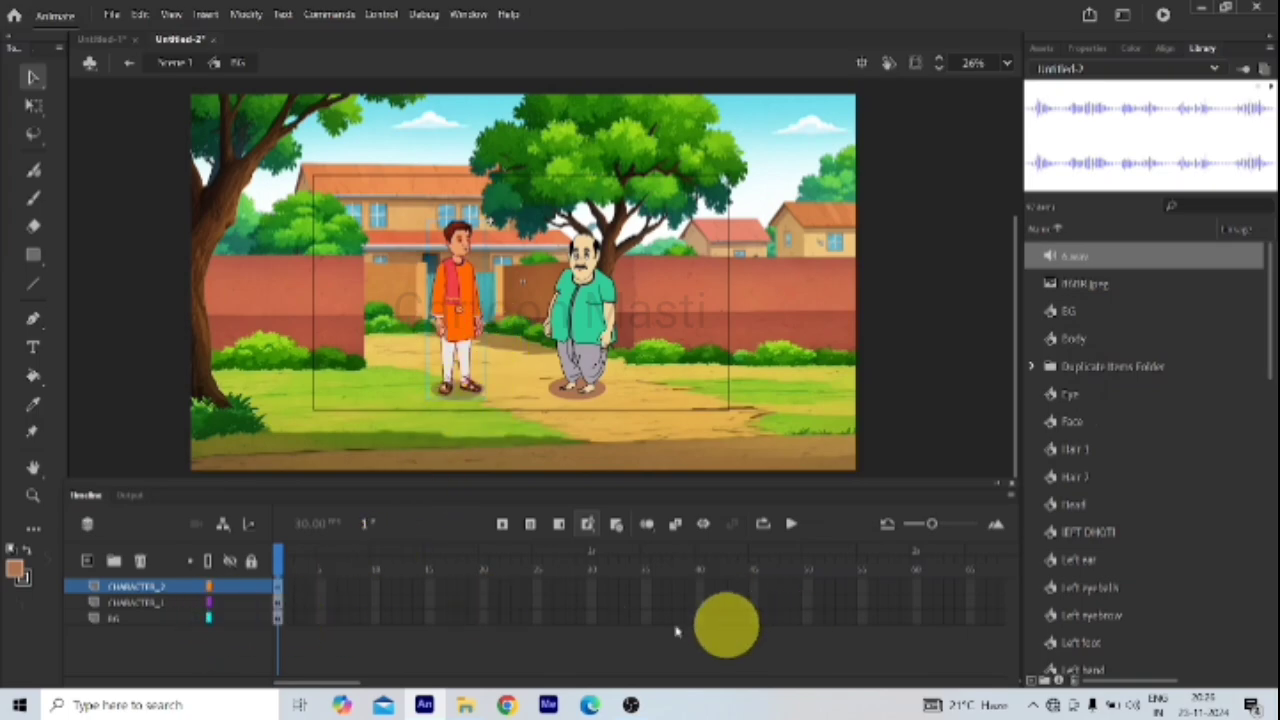
click(130, 64)
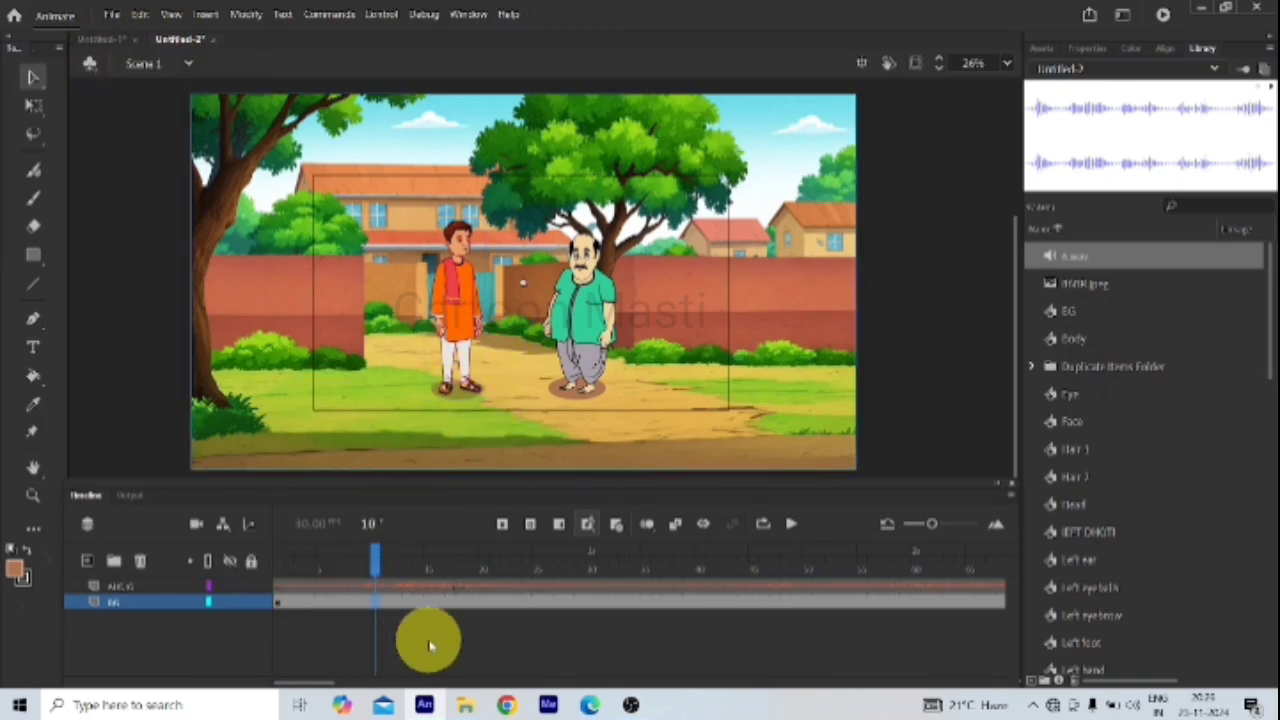
drag(313, 686, 505, 686)
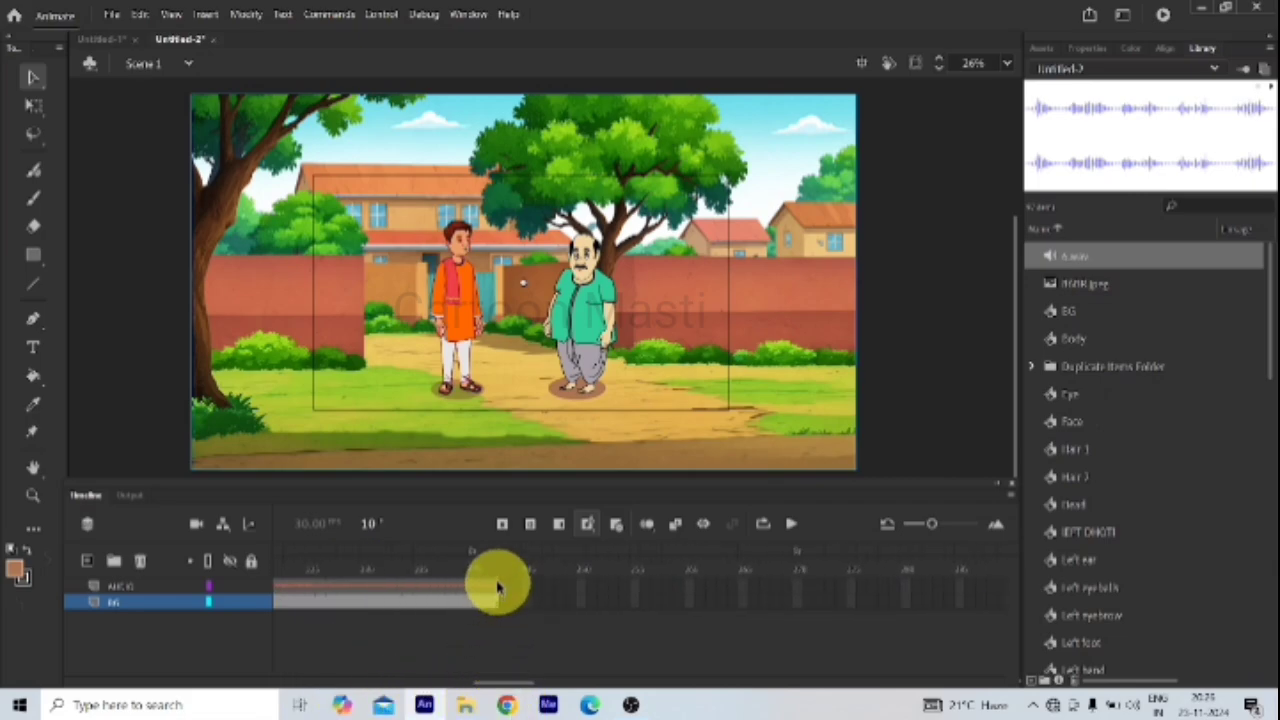
click(497, 588)
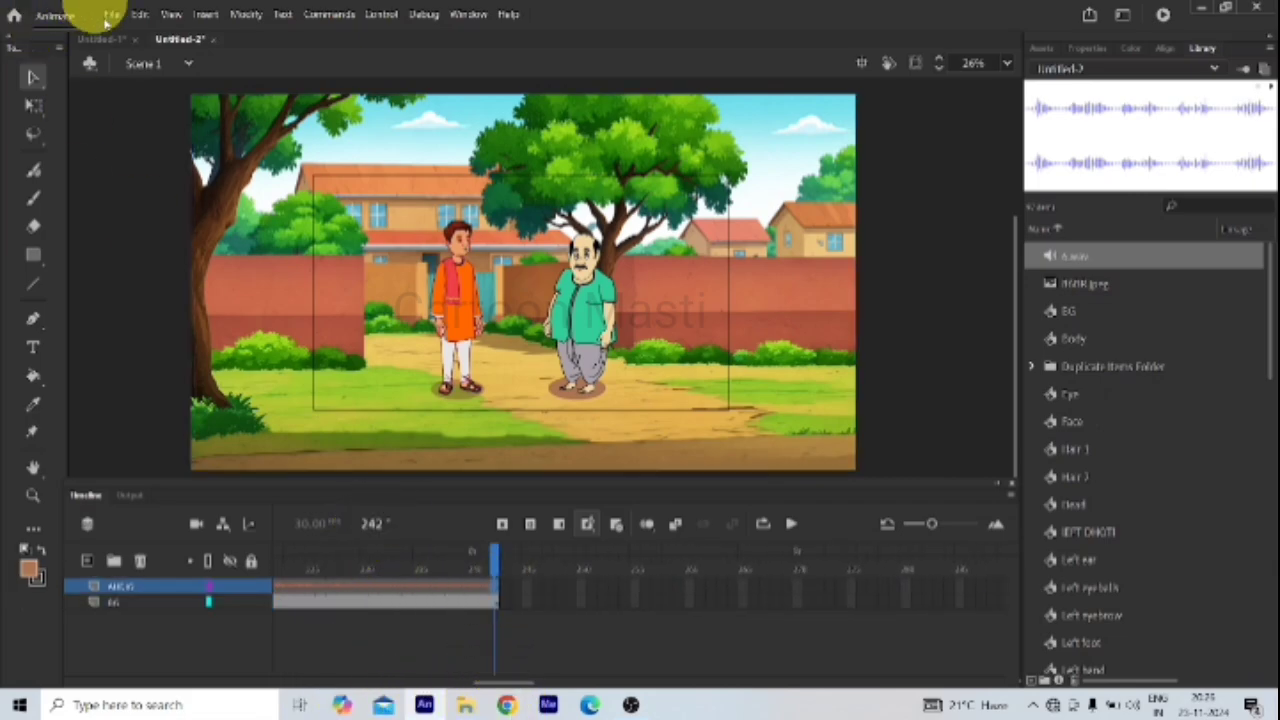
Step: Inside the BG symbol, extend the CHARACTER_2, CHARACTER_1 and BG layers to frame 242
double_click(472, 337)
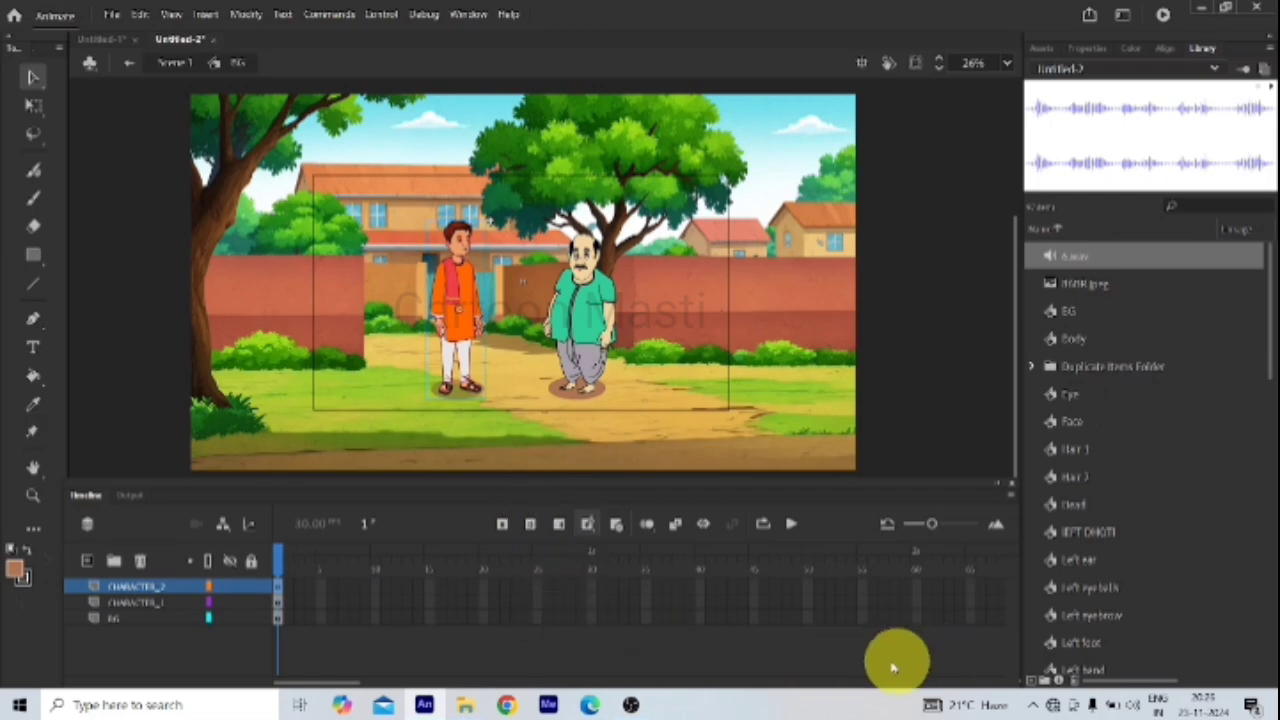
drag(340, 686, 616, 705)
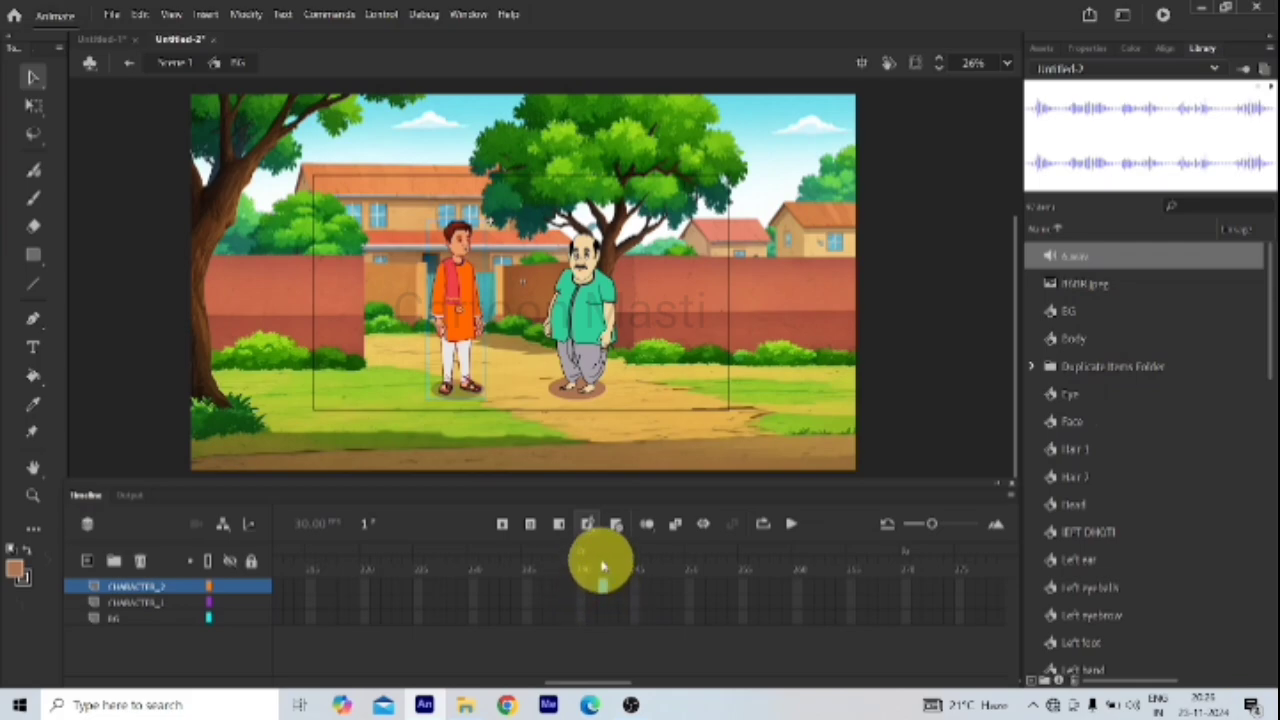
key(F5)
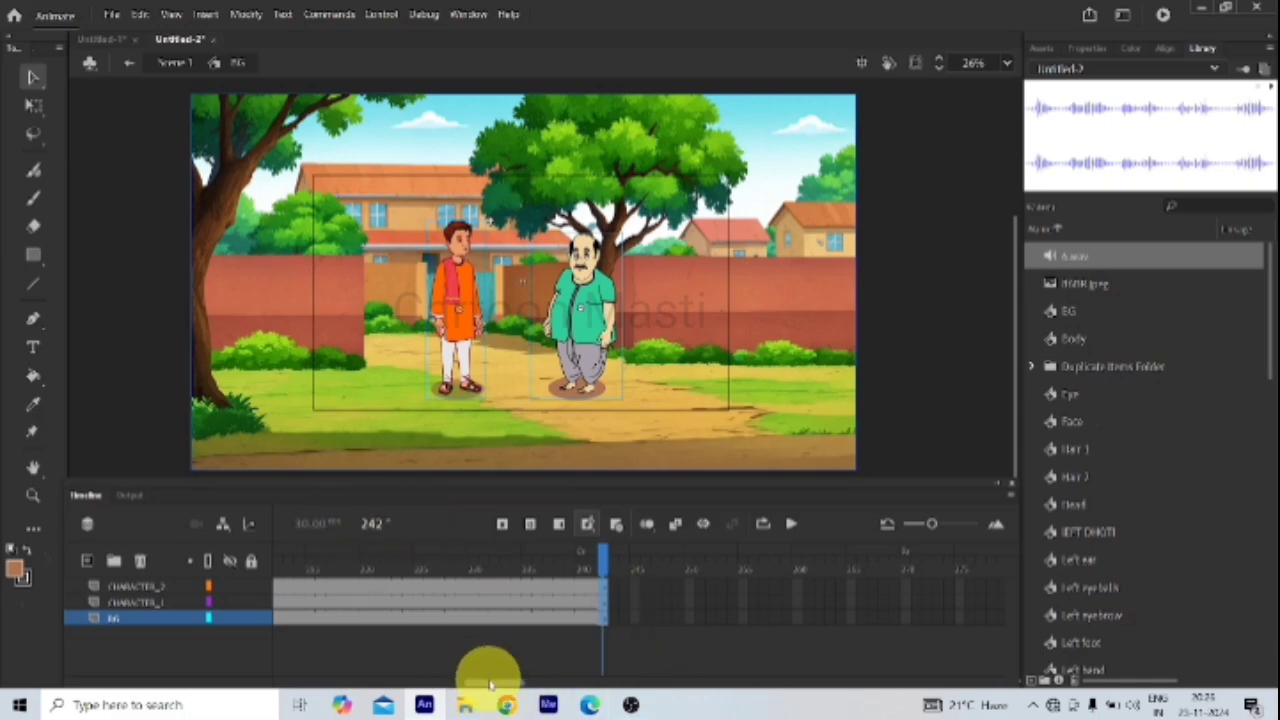
drag(490, 683, 243, 643)
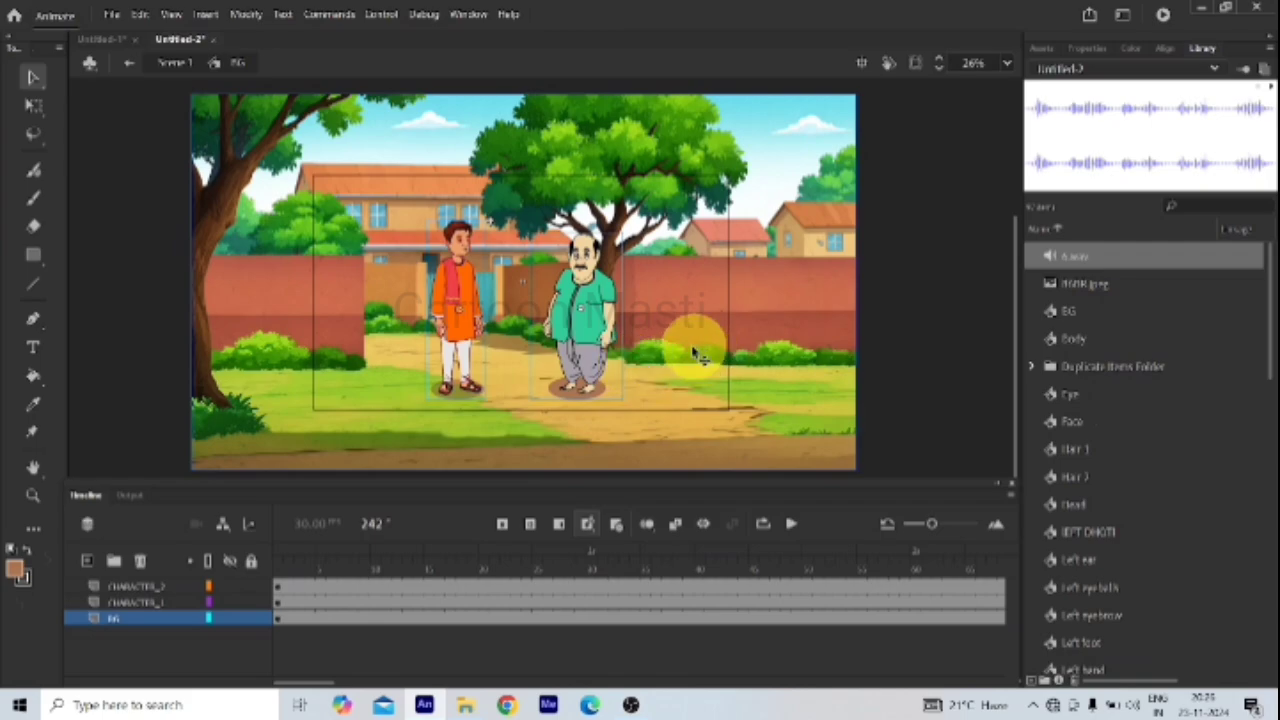
Step: Return to frame 1 of the BG symbol and open the orange-dressed character's symbol for editing
click(278, 588)
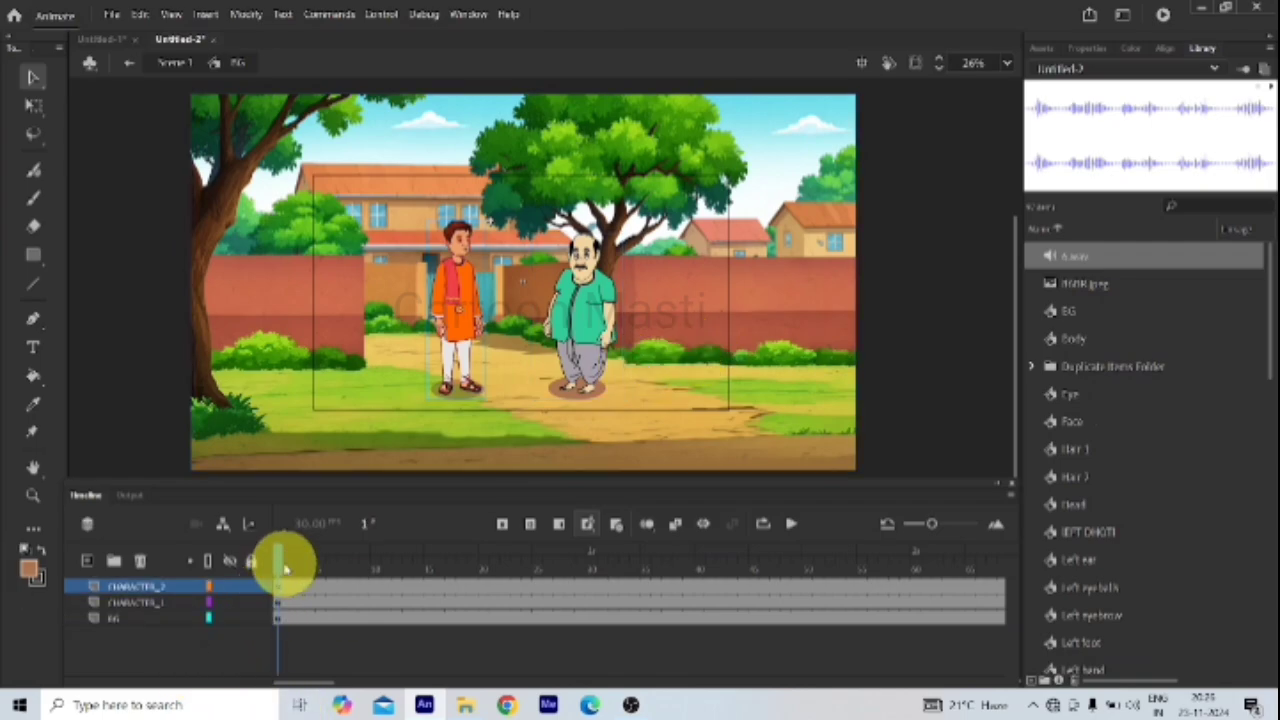
click(478, 313)
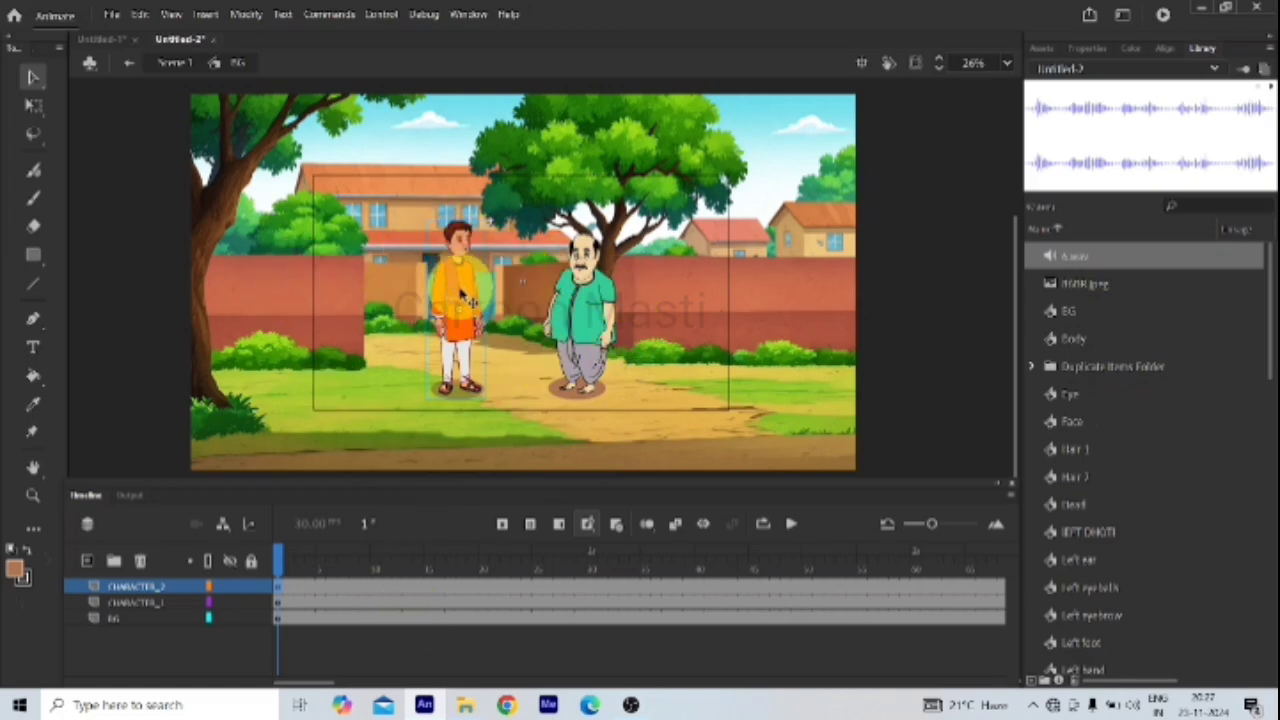
double_click(459, 287)
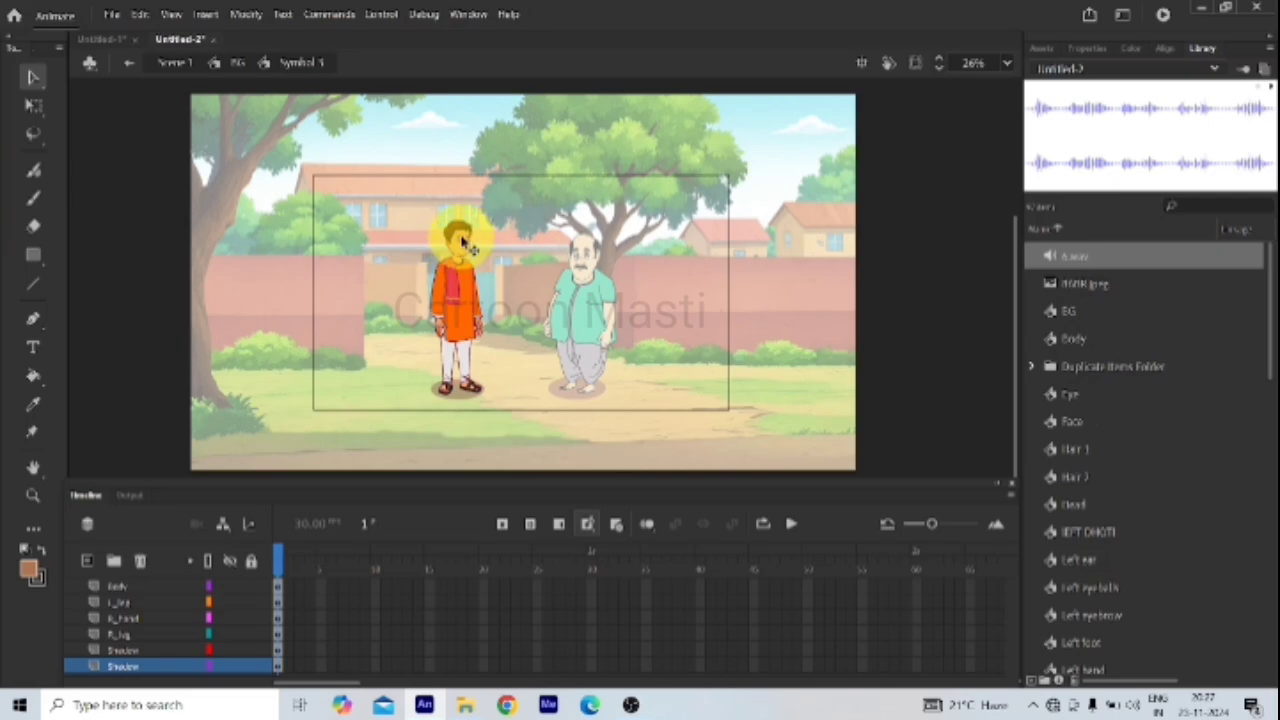
scroll(462, 245, up, 6)
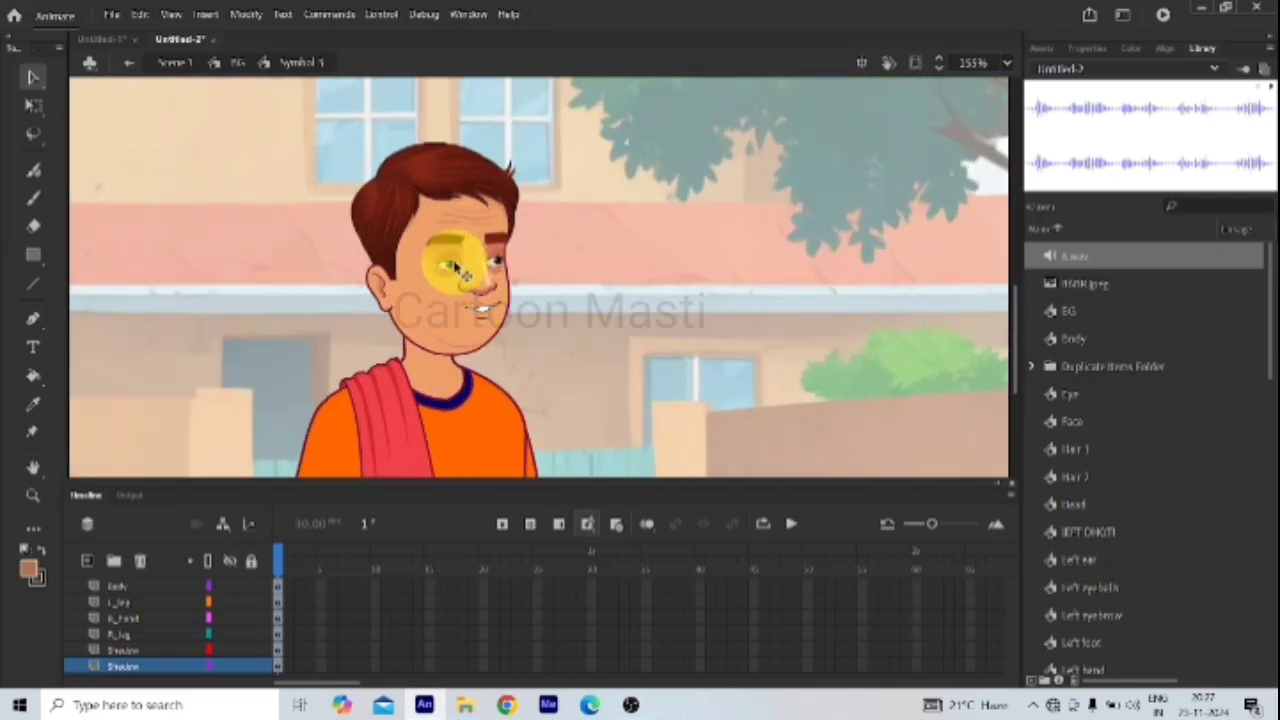
Step: Open the eye symbol inside the character's head, examine its blink animation, and return to the character's symbol
double_click(462, 271)
double_click(452, 268)
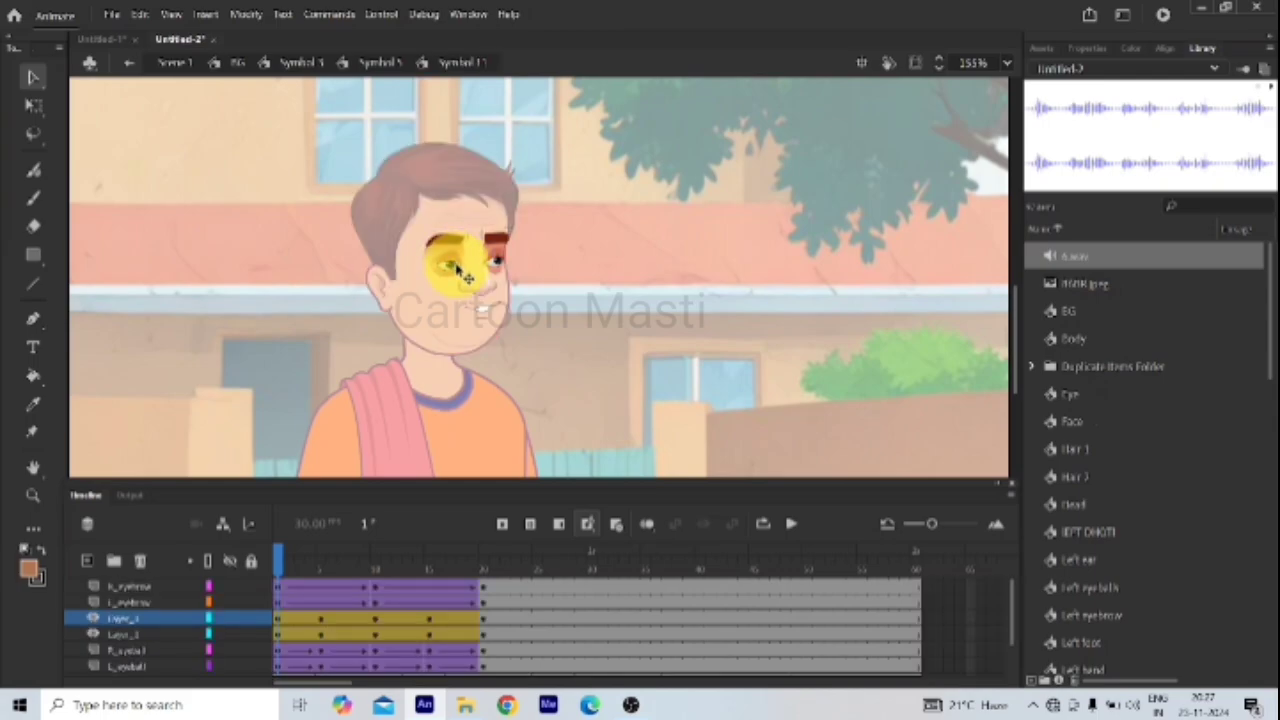
click(463, 279)
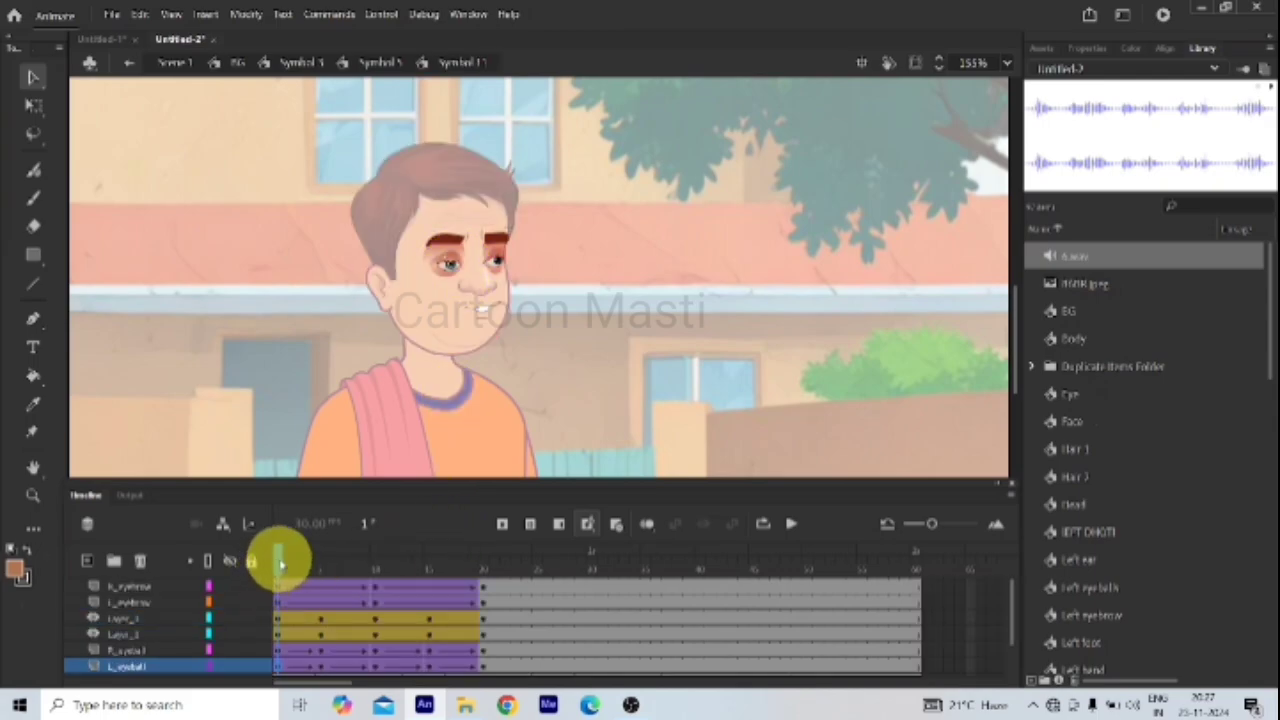
drag(274, 563, 270, 640)
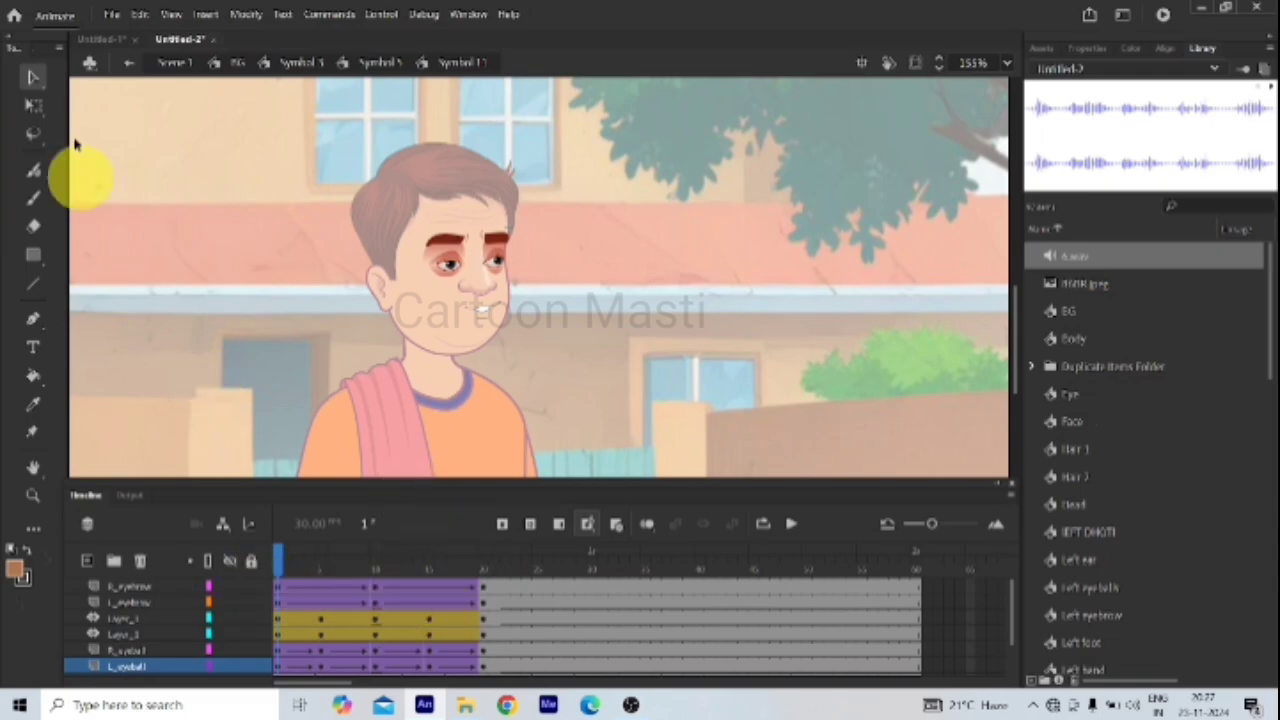
click(127, 62)
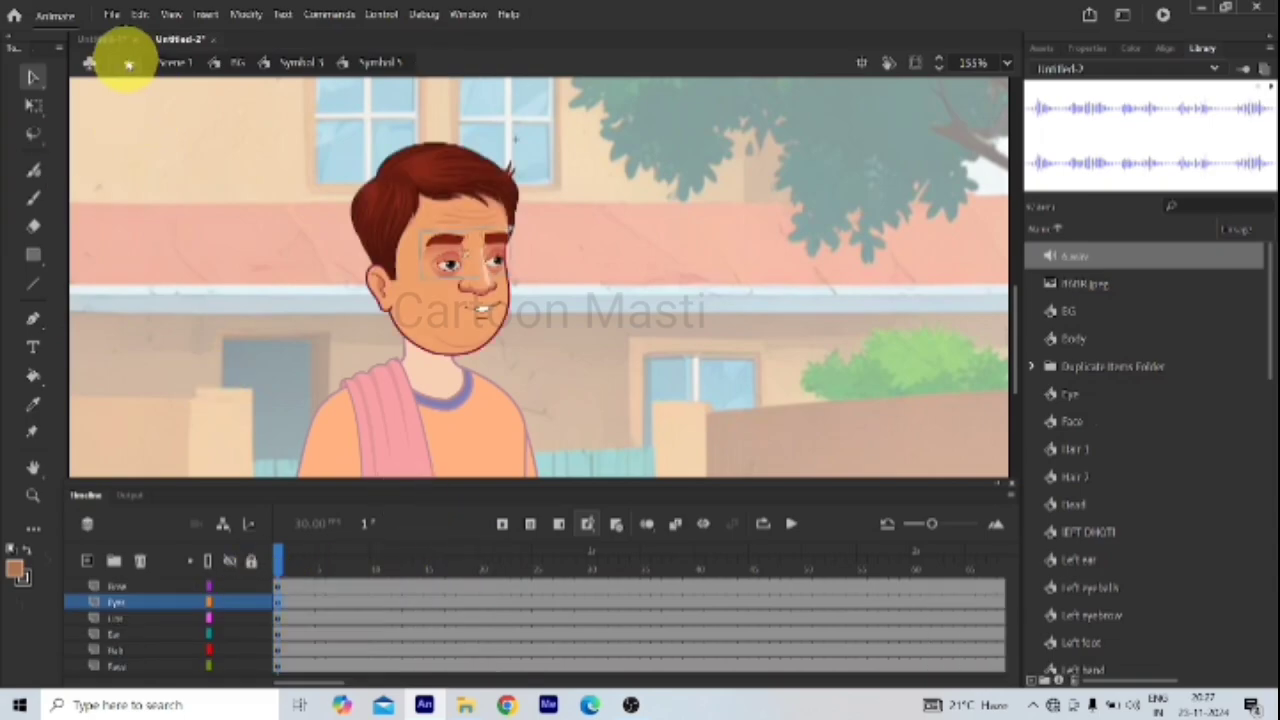
click(128, 63)
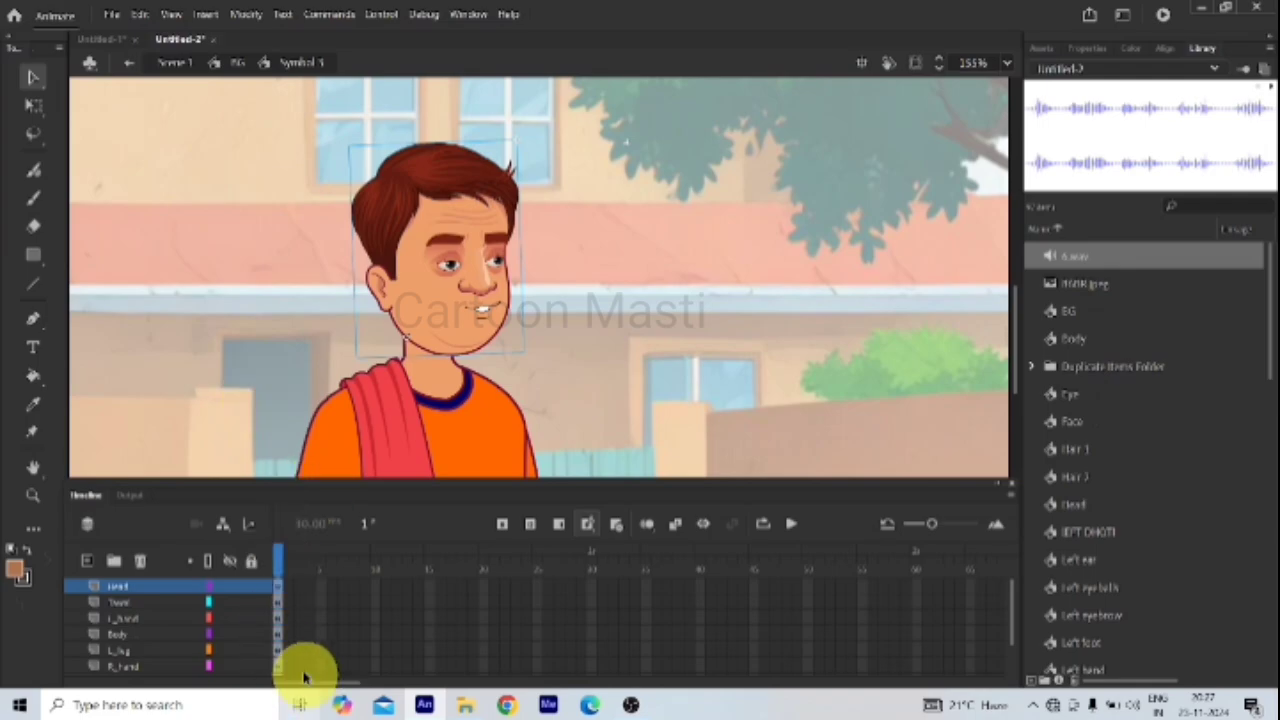
Step: Extend all body-part layers in the orange-dressed character's symbol to frame 20
click(497, 402)
click(443, 314)
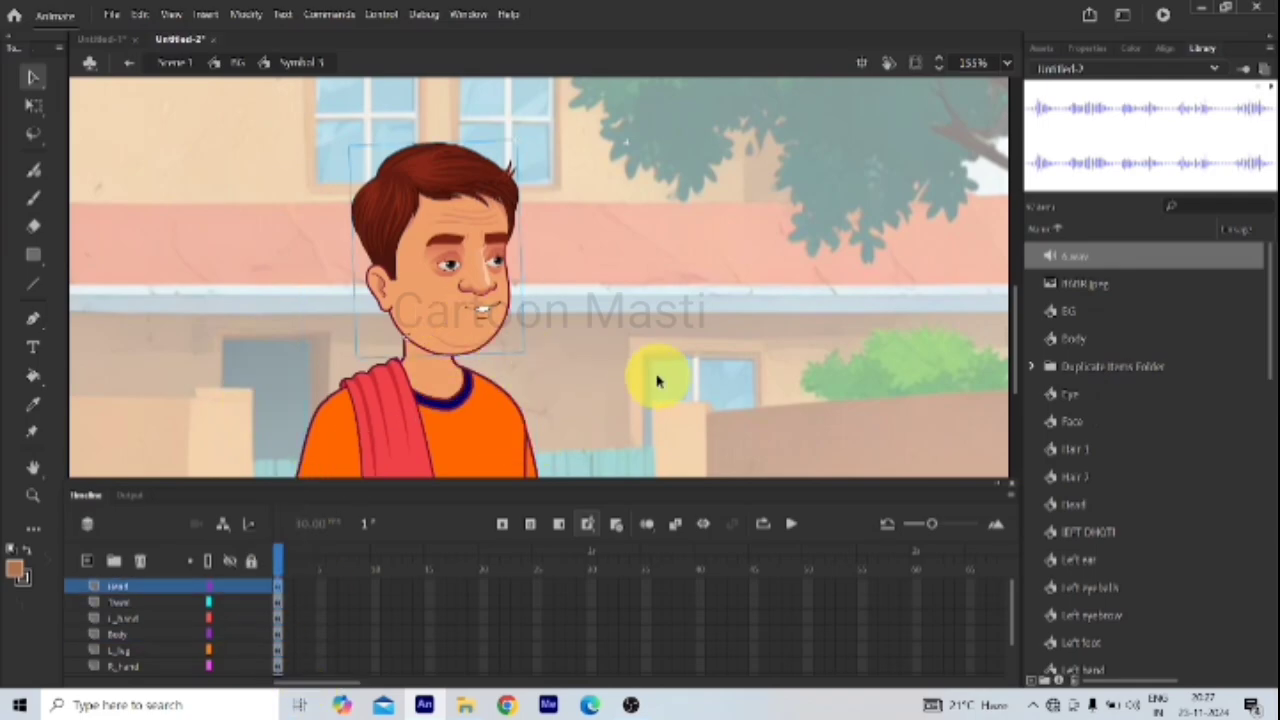
click(432, 465)
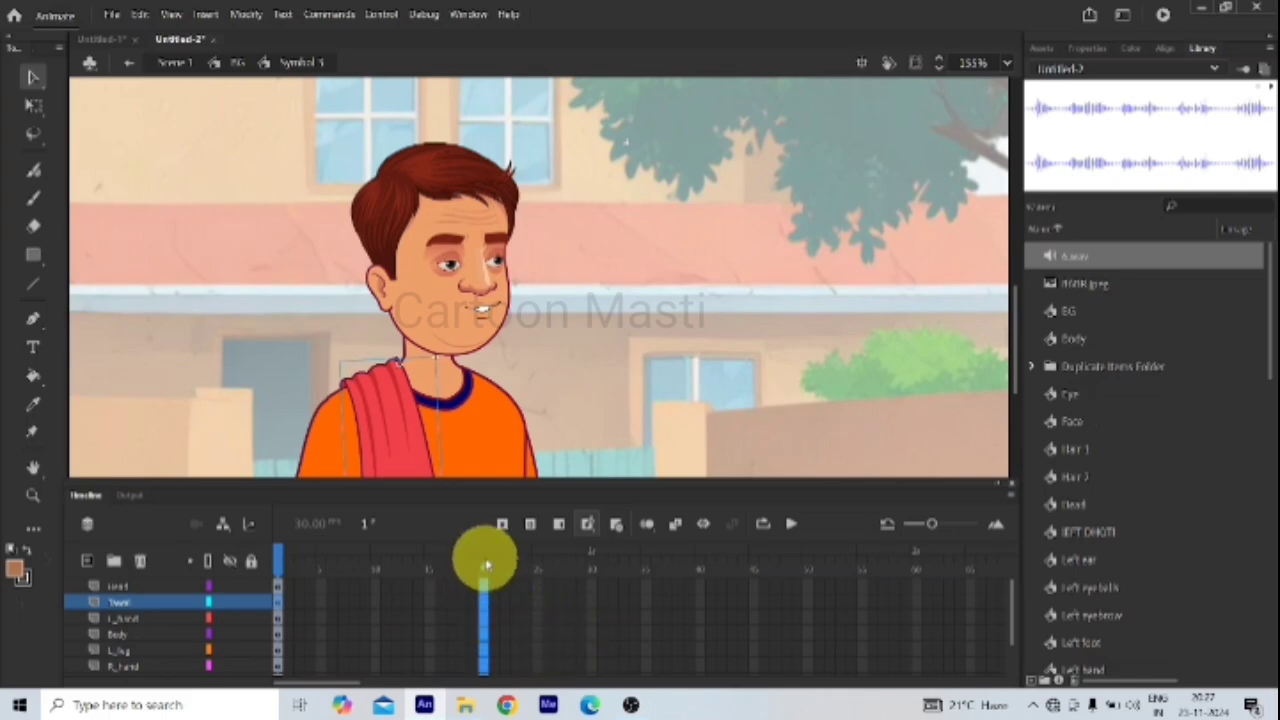
key(F5)
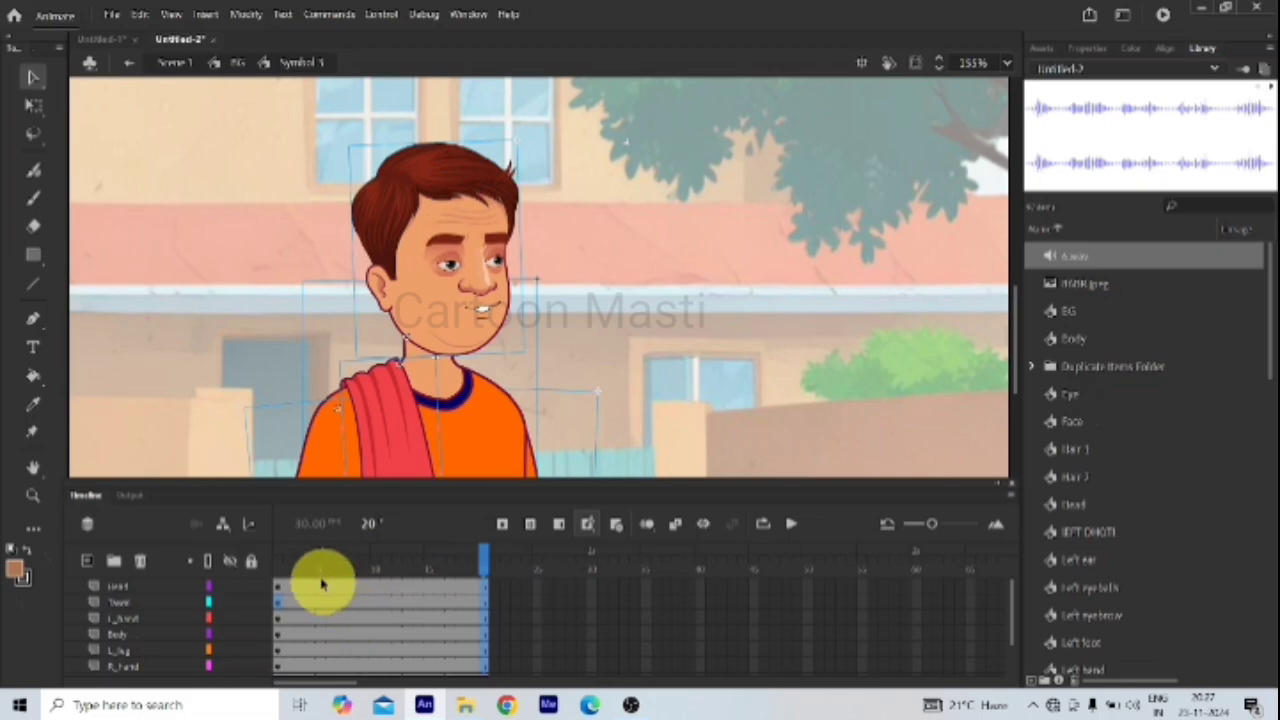
Step: Insert keyframes on all of the character's body-part layers at frames 10 and 20
click(377, 563)
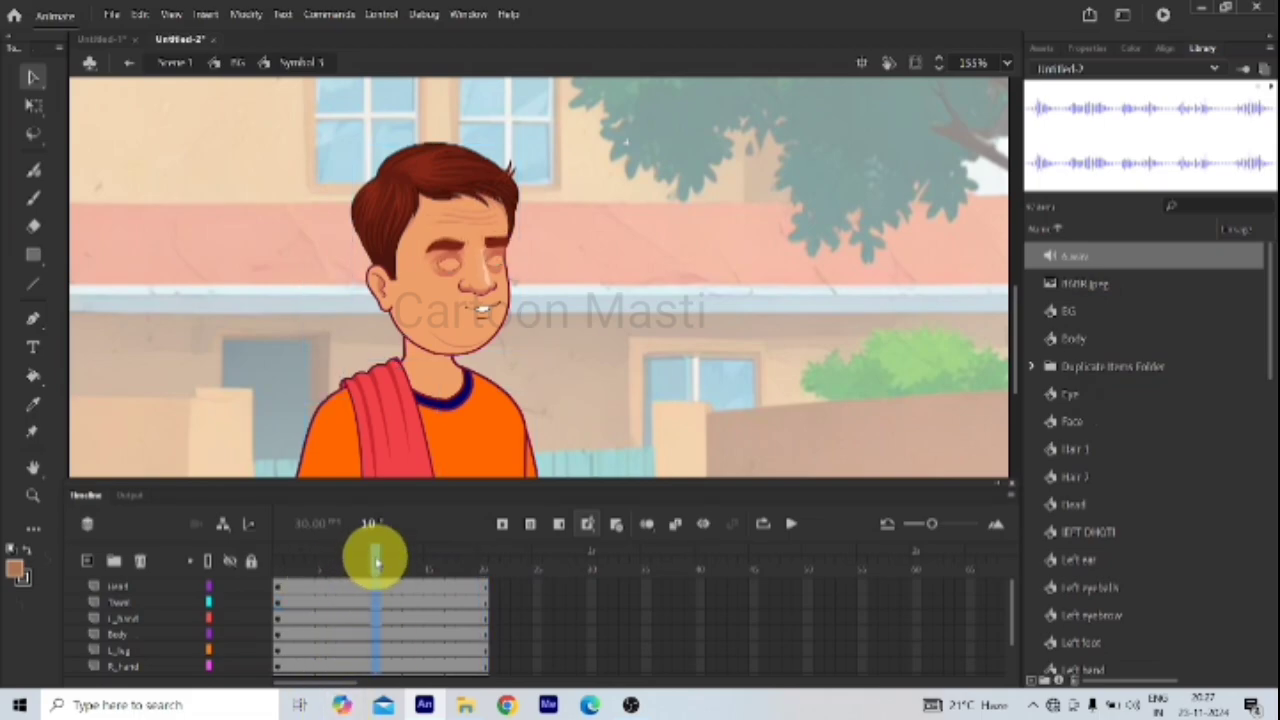
key(F6)
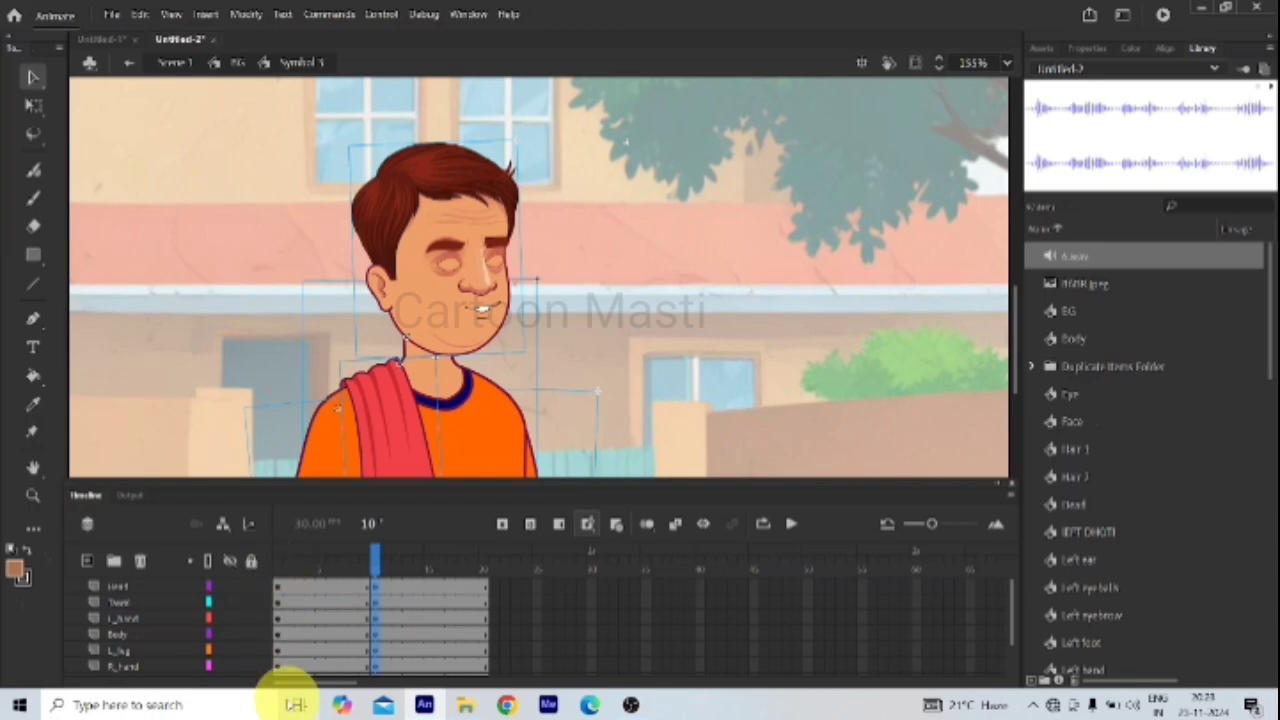
click(485, 565)
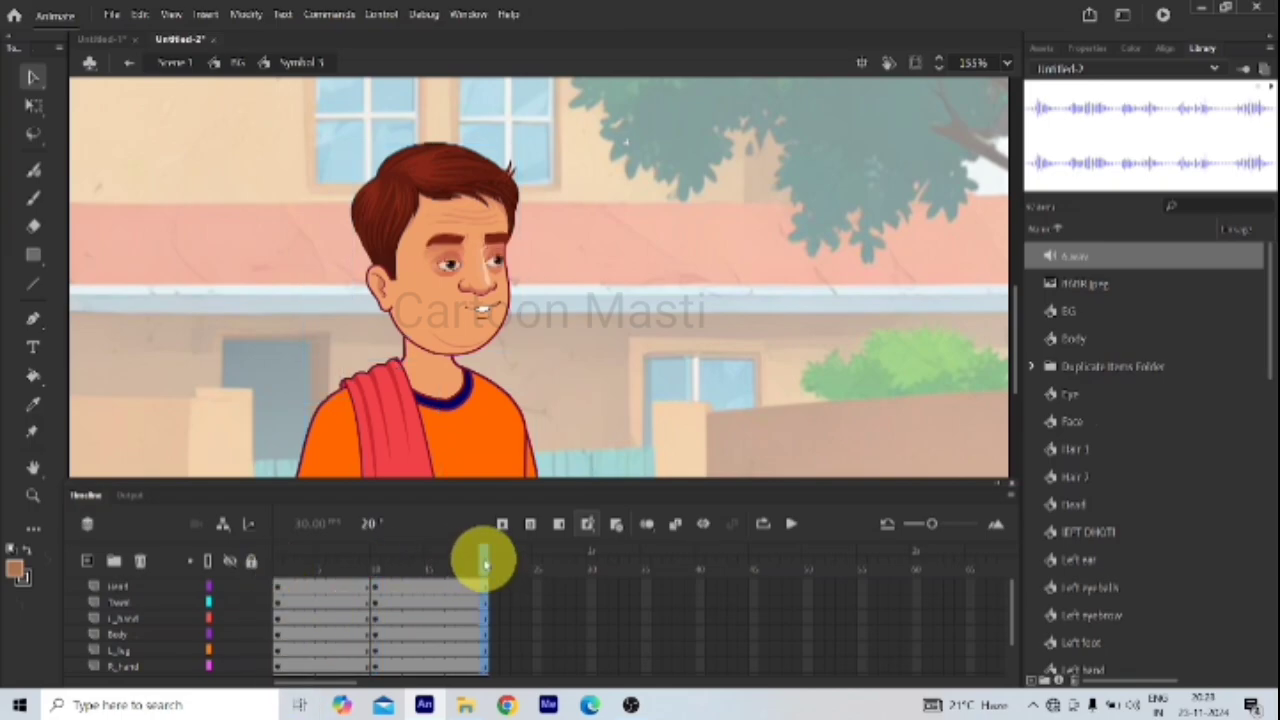
key(F6)
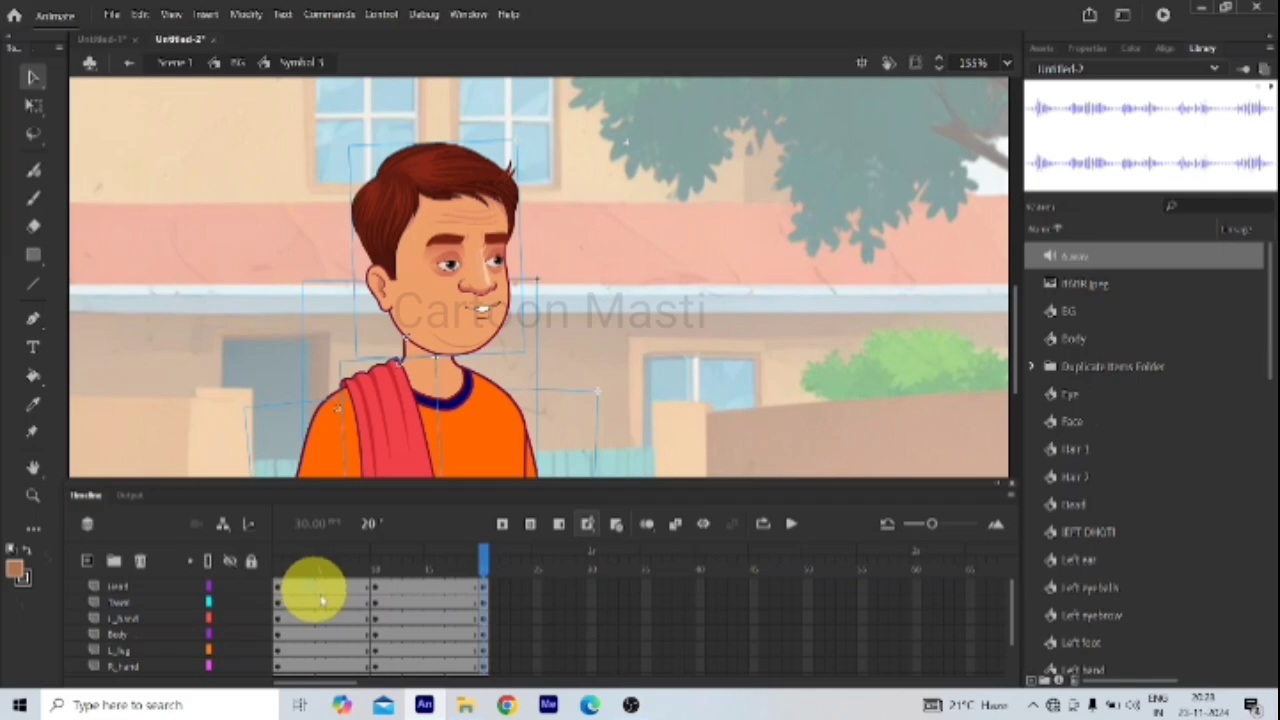
Step: Insert a keyframe on every body-part layer at frame 2
drag(320, 598, 472, 668)
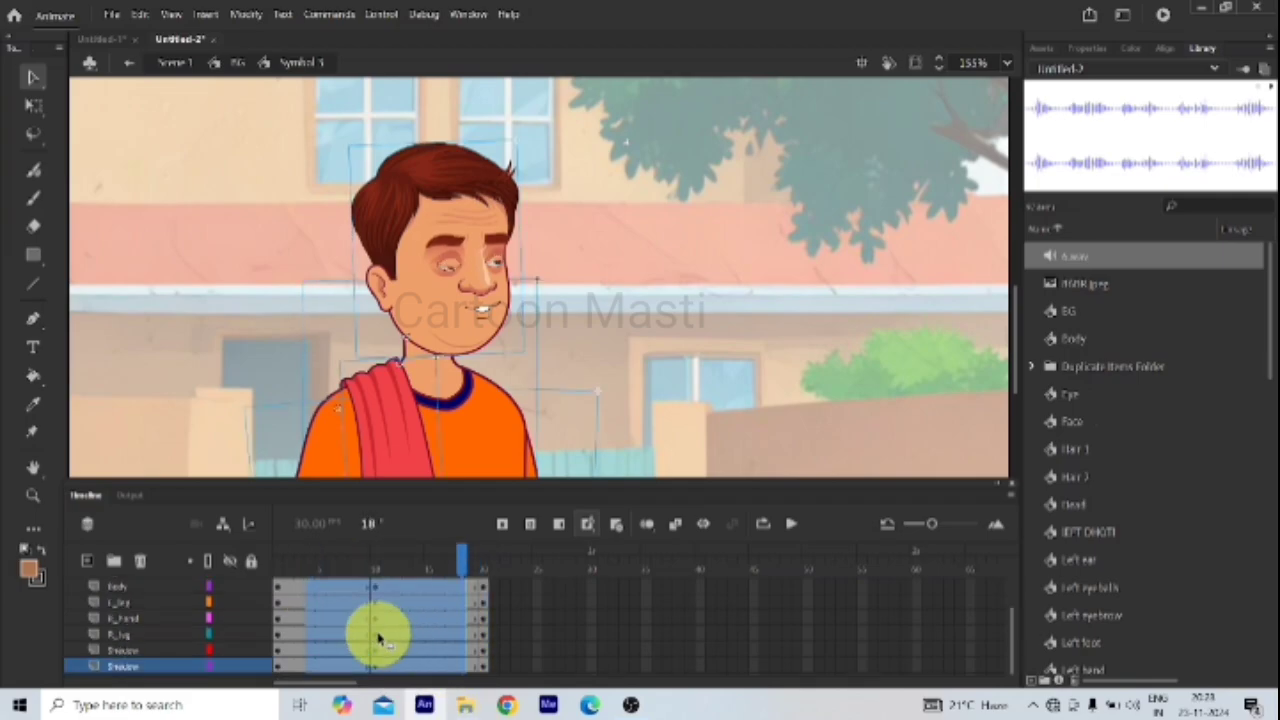
click(430, 628)
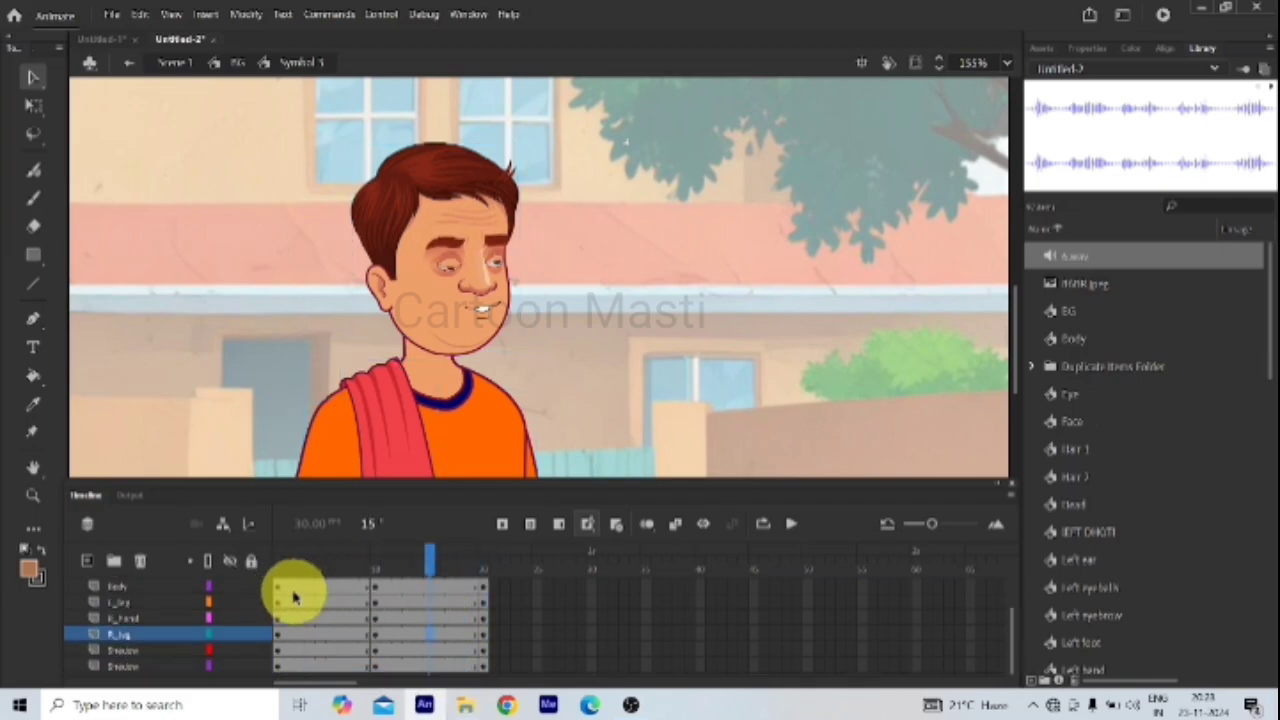
scroll(293, 597, up, 1)
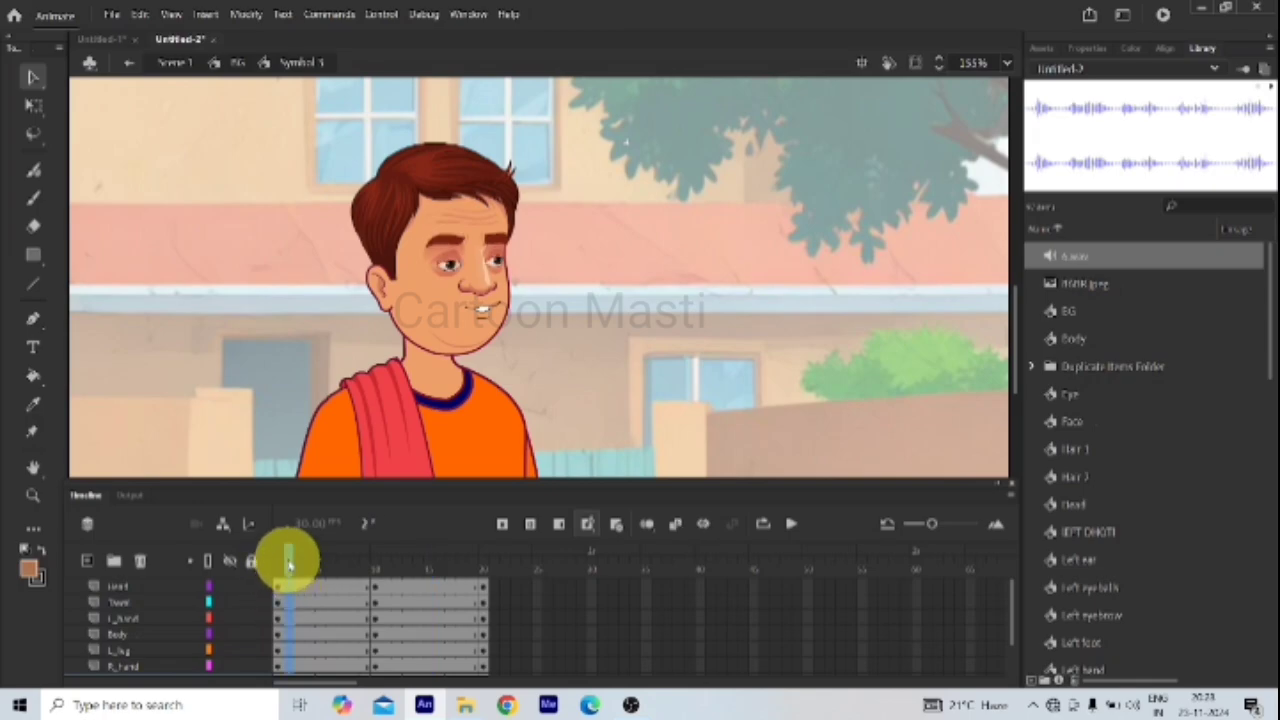
key(F6)
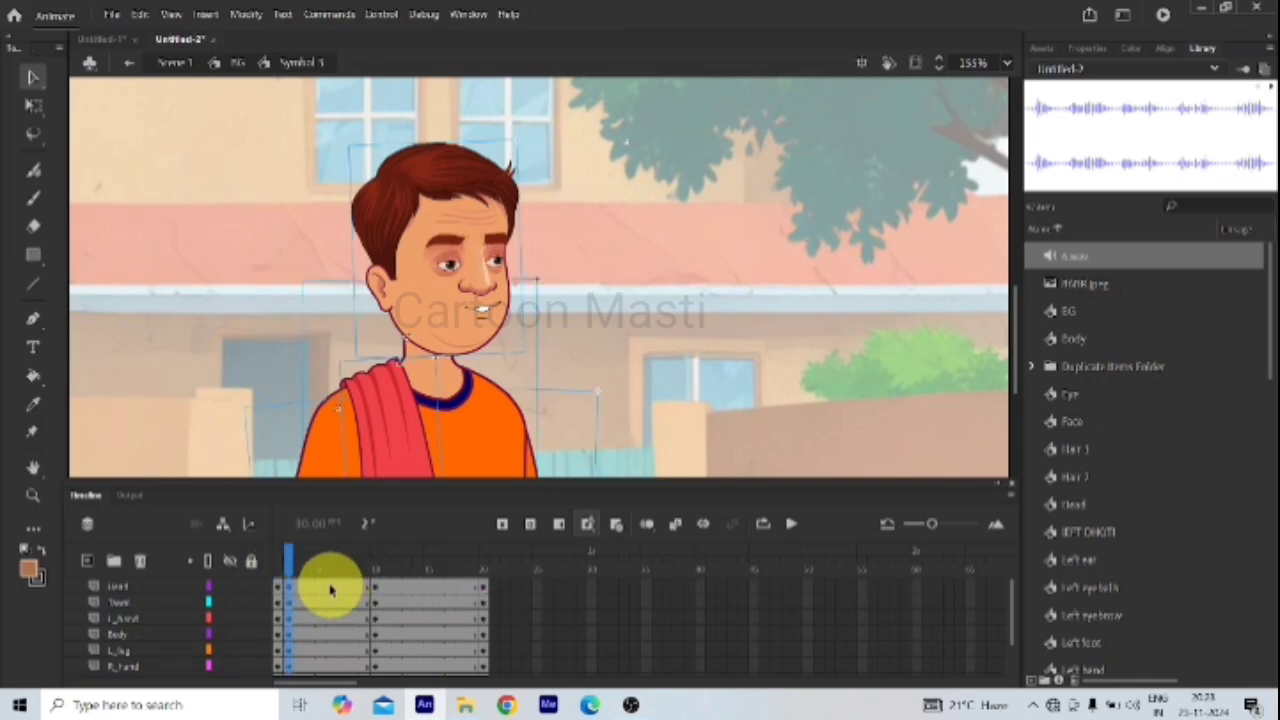
Step: Create classic tweens on all layers across the spans from frame 2 to 10 and frame 10 to 20
click(316, 590)
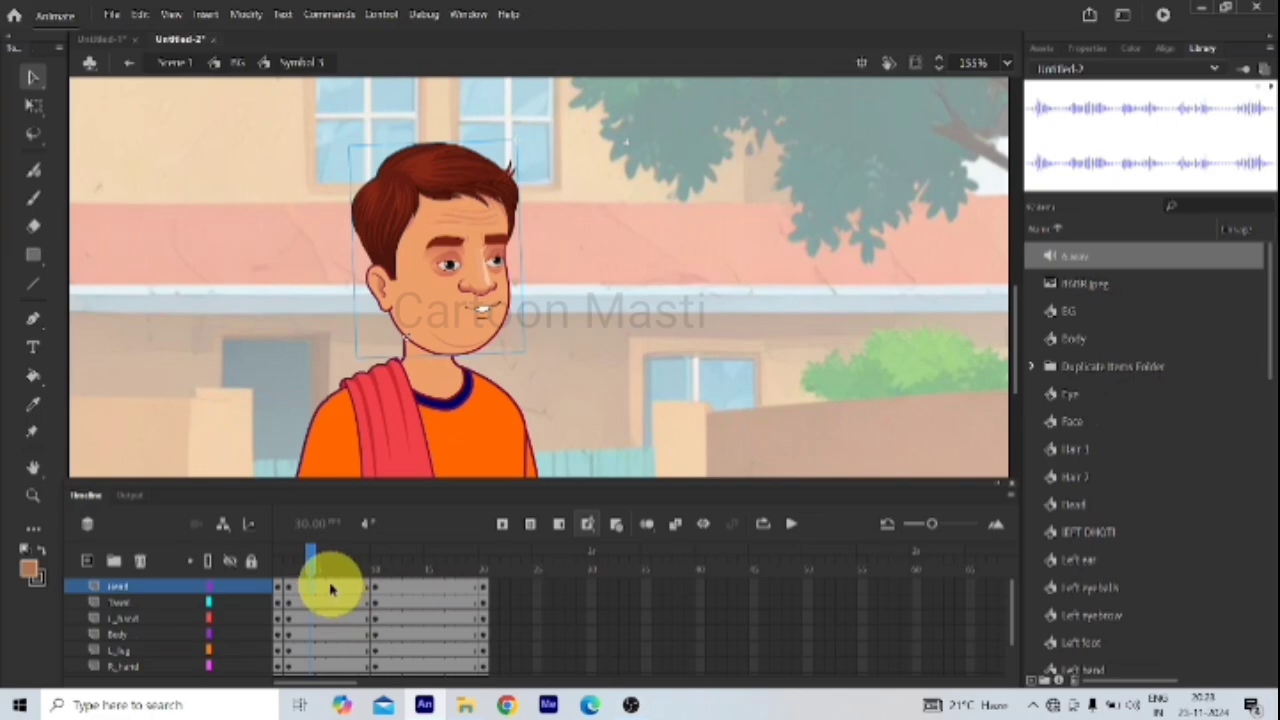
drag(332, 590, 422, 668)
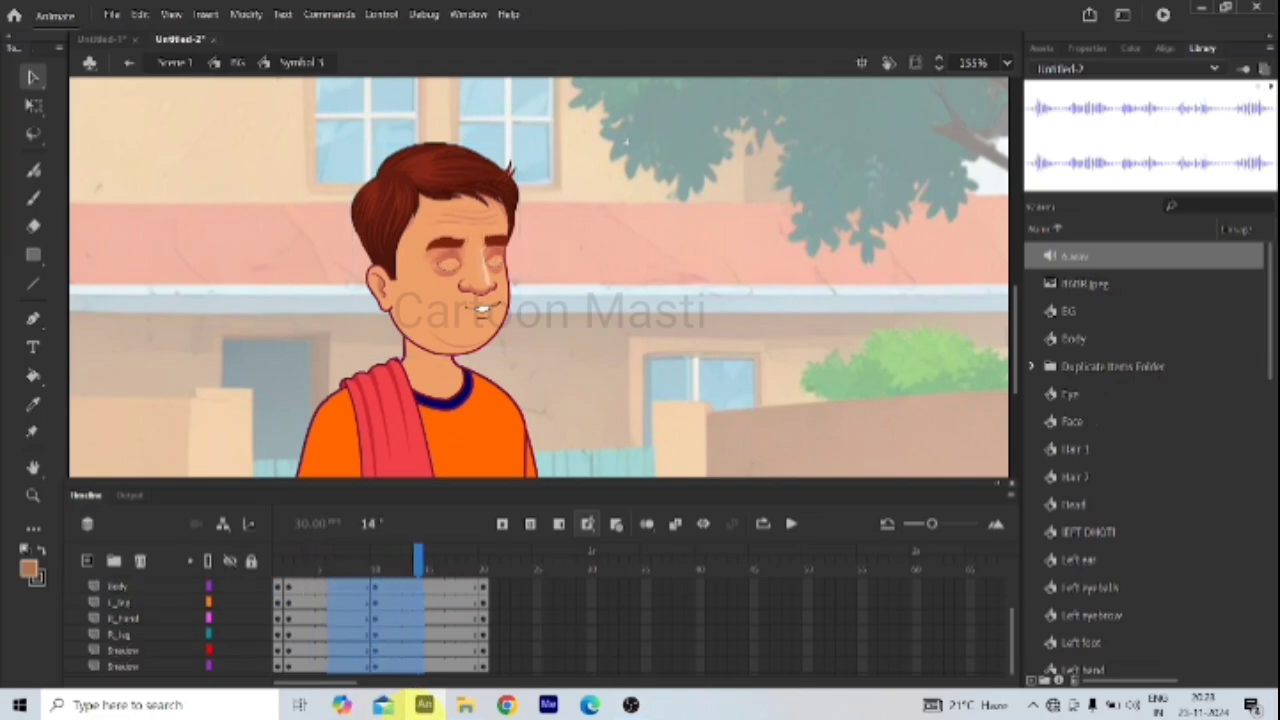
right_click(354, 596)
click(400, 180)
click(624, 617)
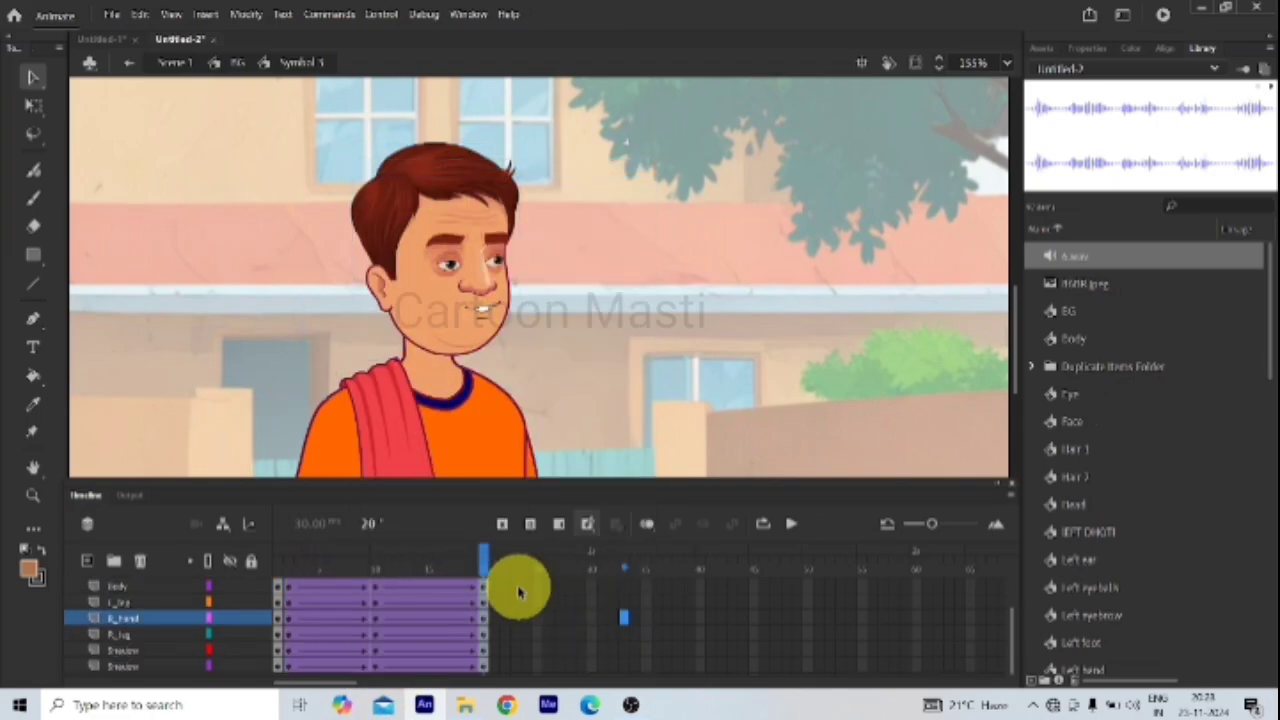
Step: At frame 10, select the character's upper-body parts and squash them slightly downward from the head with Free Transform
drag(480, 560, 376, 557)
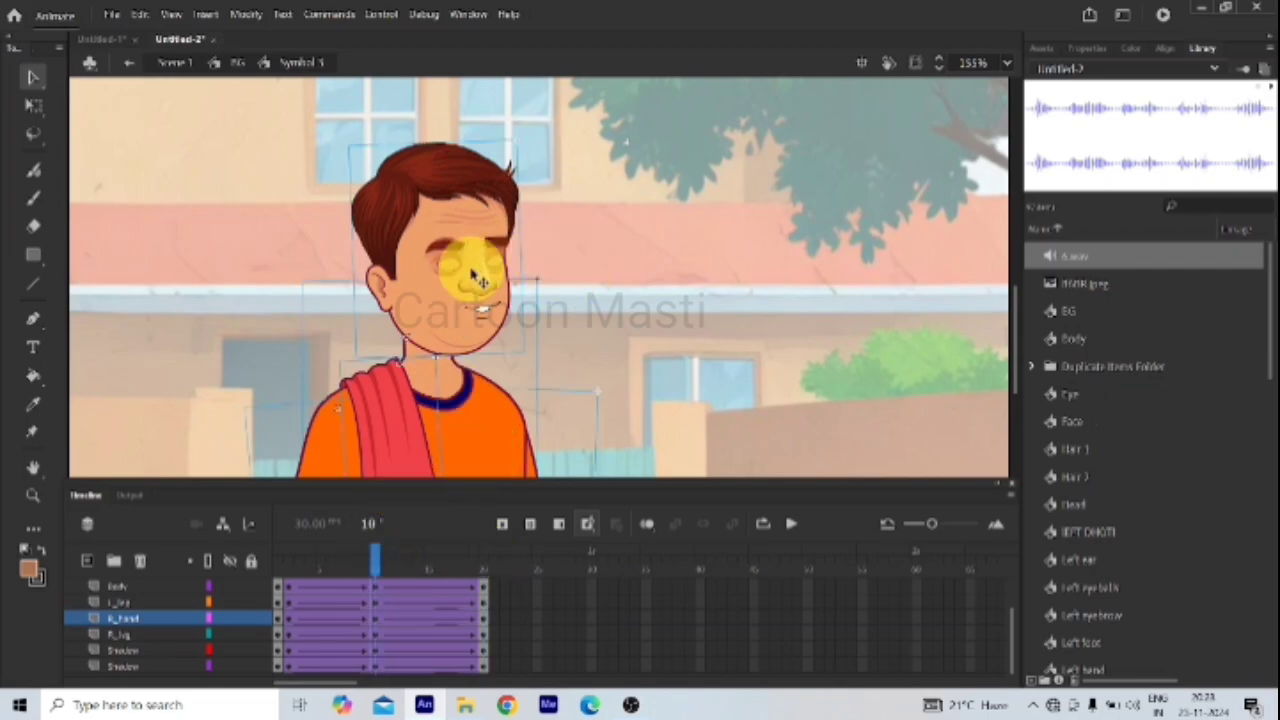
scroll(472, 269, down, 4)
click(548, 312)
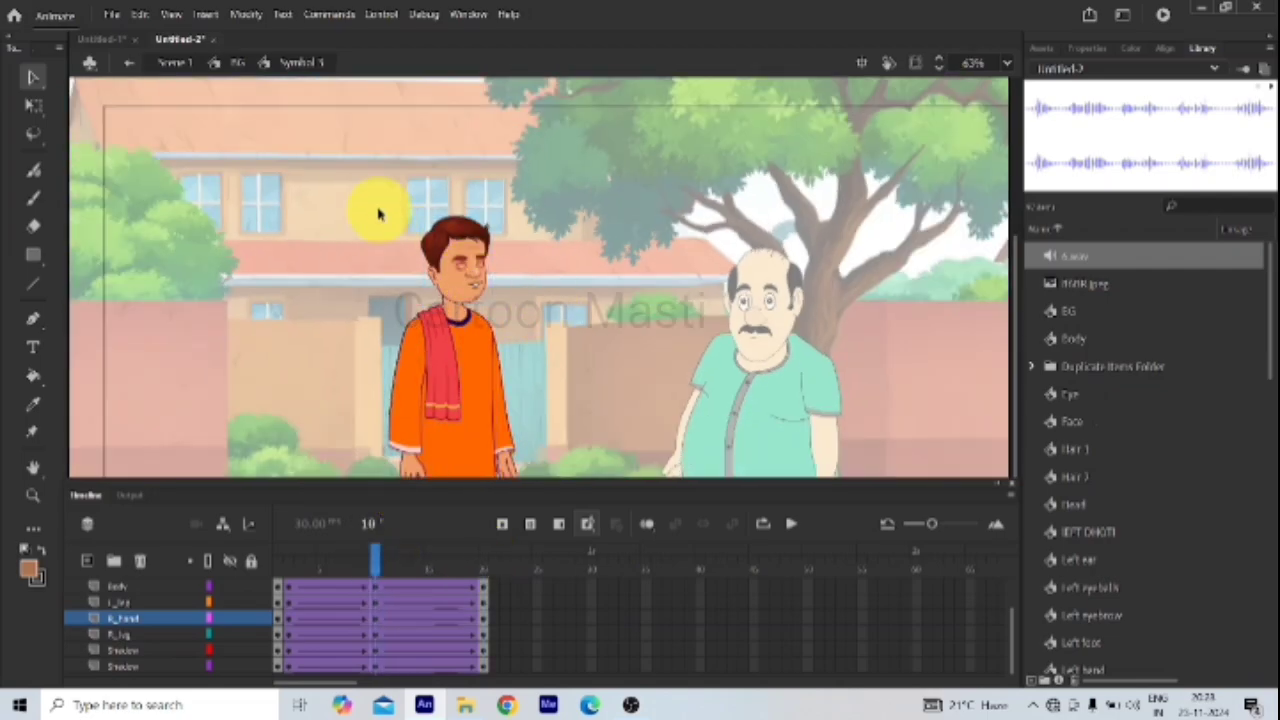
click(512, 342)
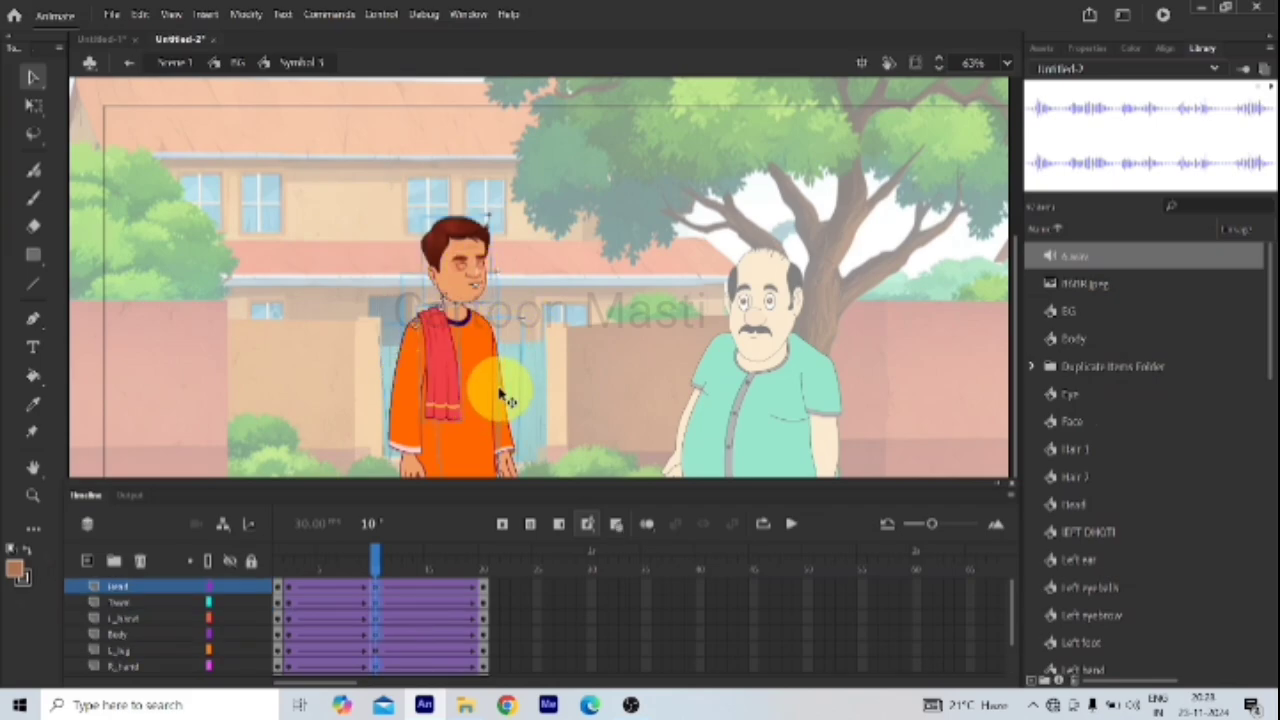
key(q)
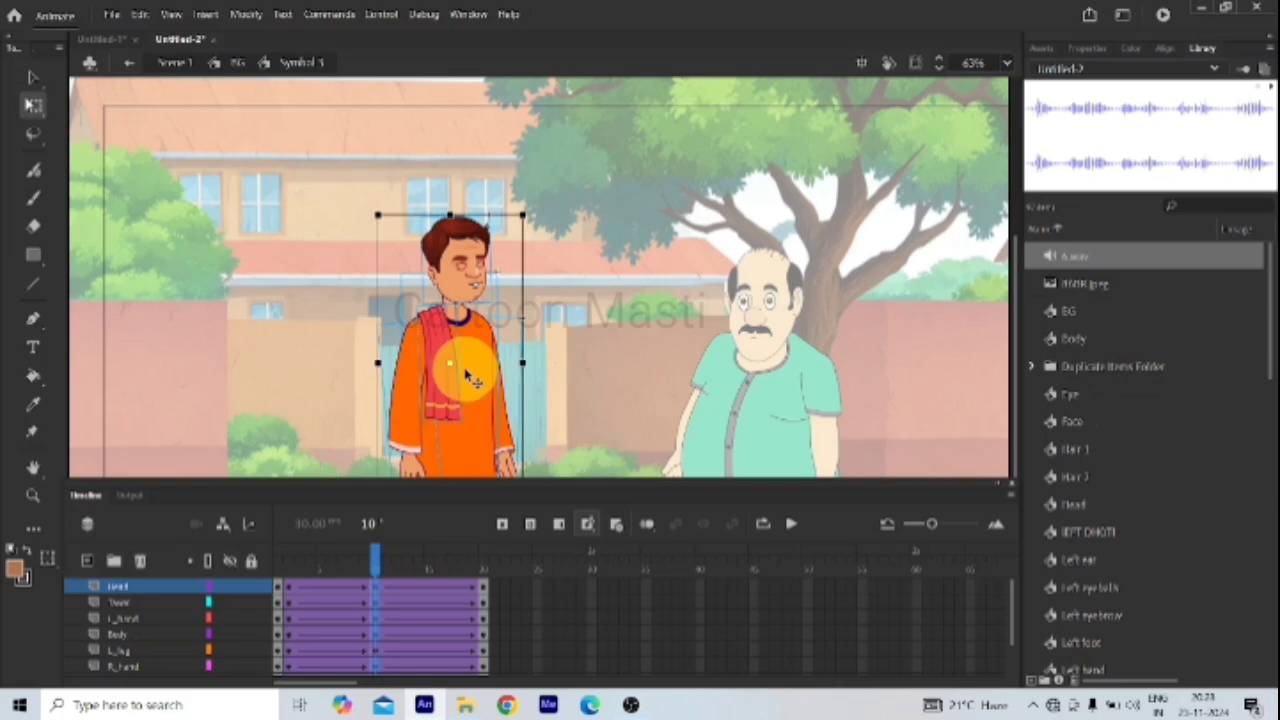
scroll(452, 316, down, 3)
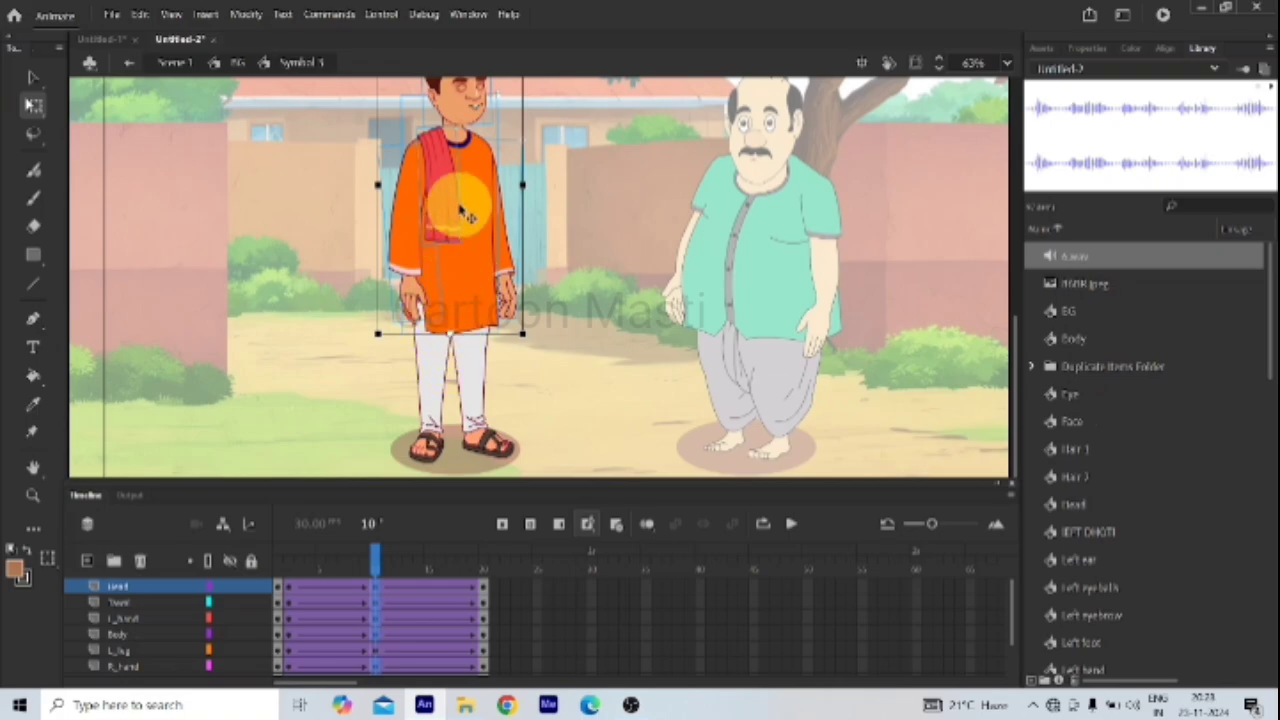
scroll(463, 208, up, 3)
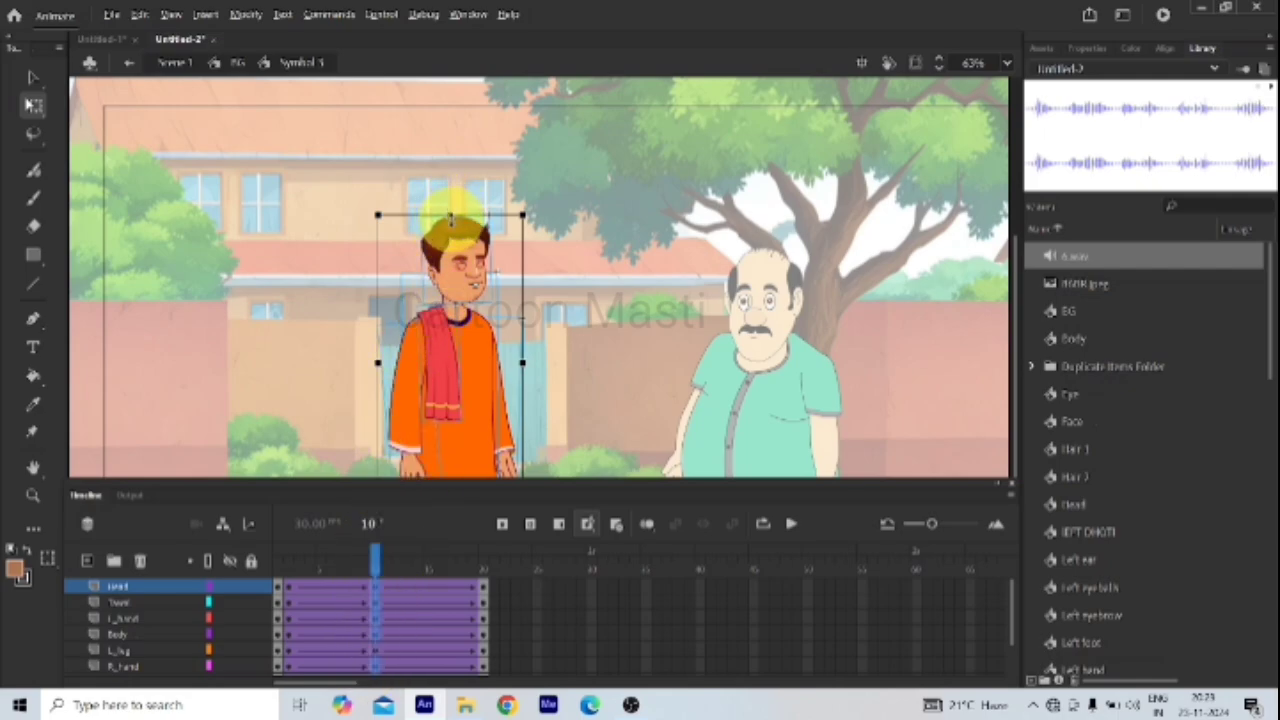
drag(450, 205, 451, 212)
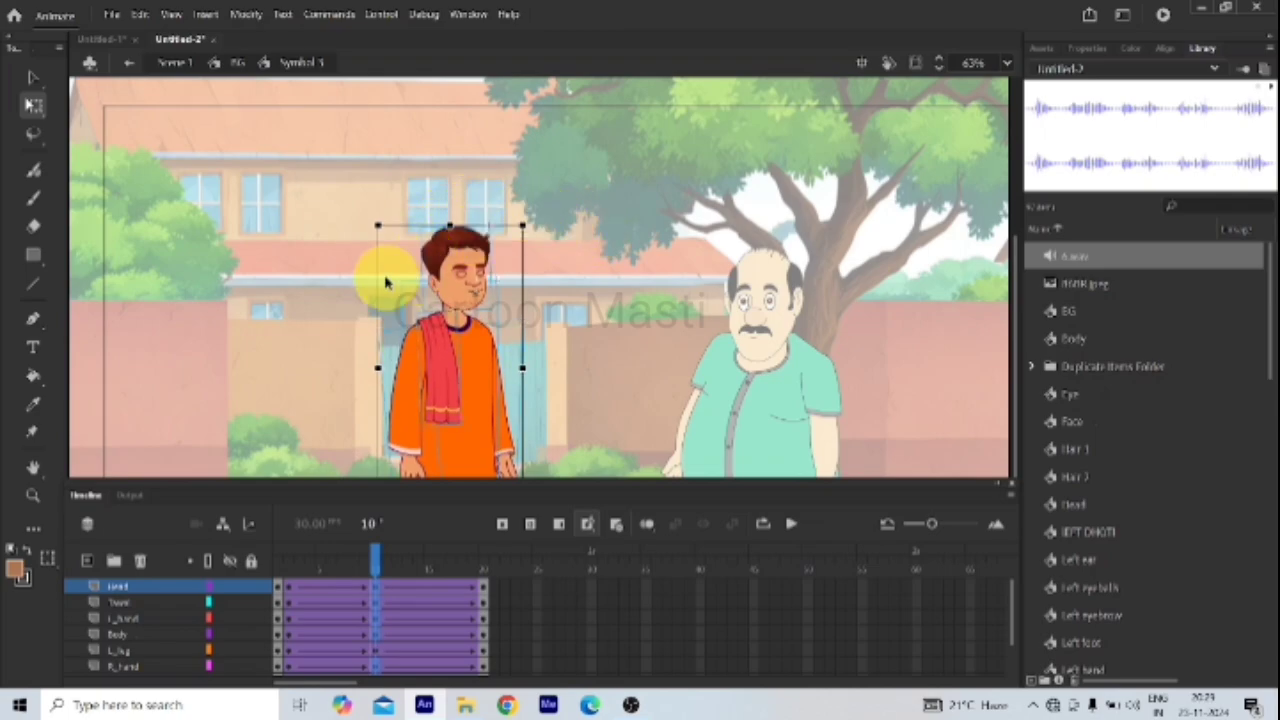
Step: Return to the BG symbol, view the full scene with both characters, and go back to frame 1
click(129, 64)
click(325, 390)
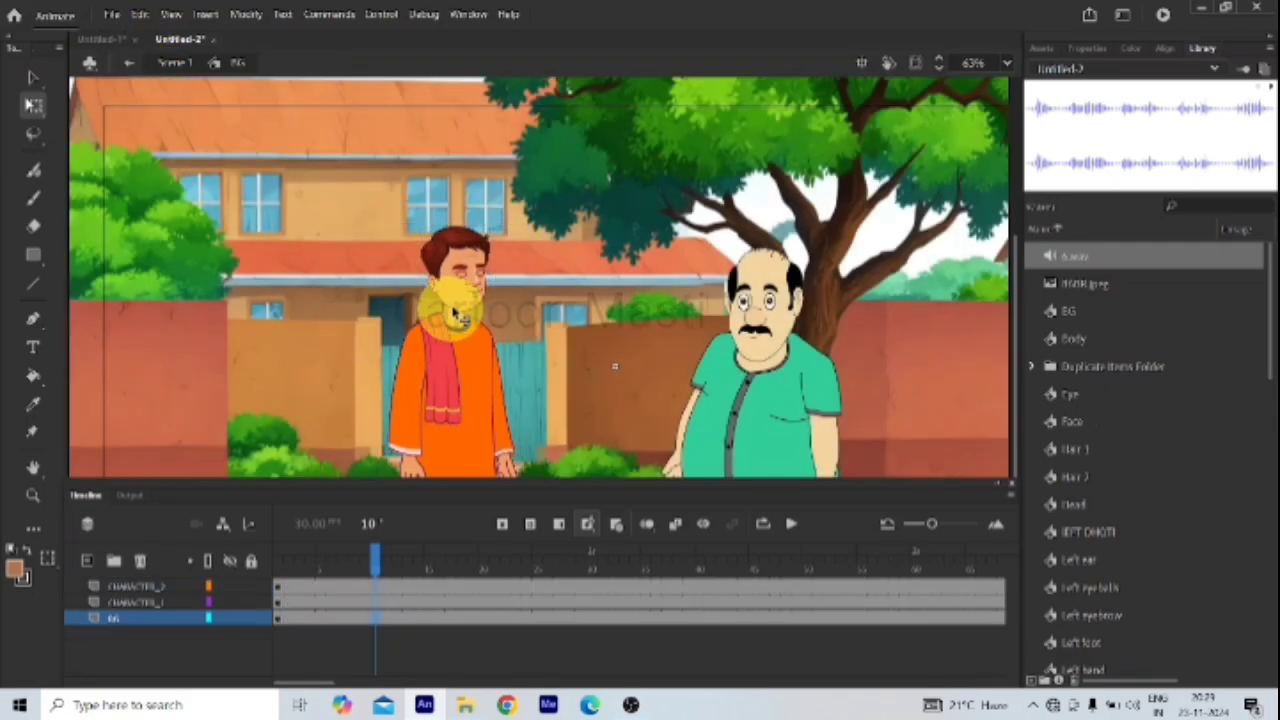
scroll(457, 220, down, 6)
scroll(490, 340, up, 3)
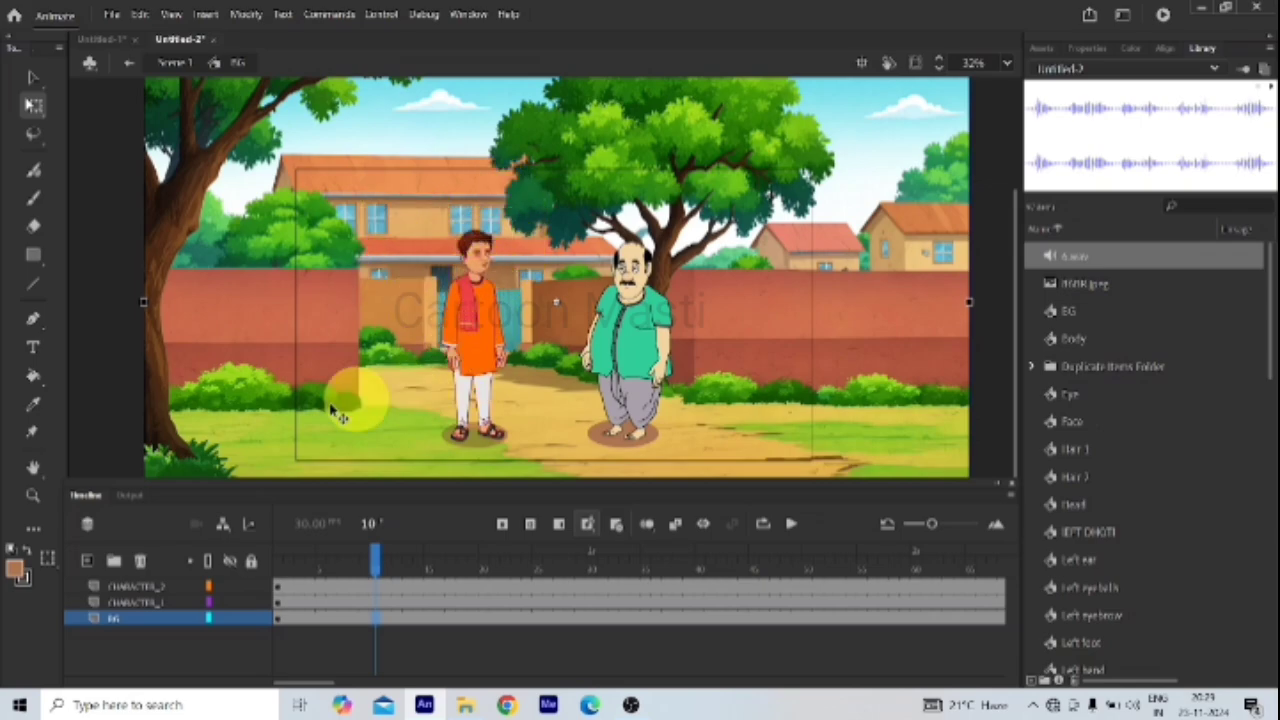
drag(375, 565, 232, 563)
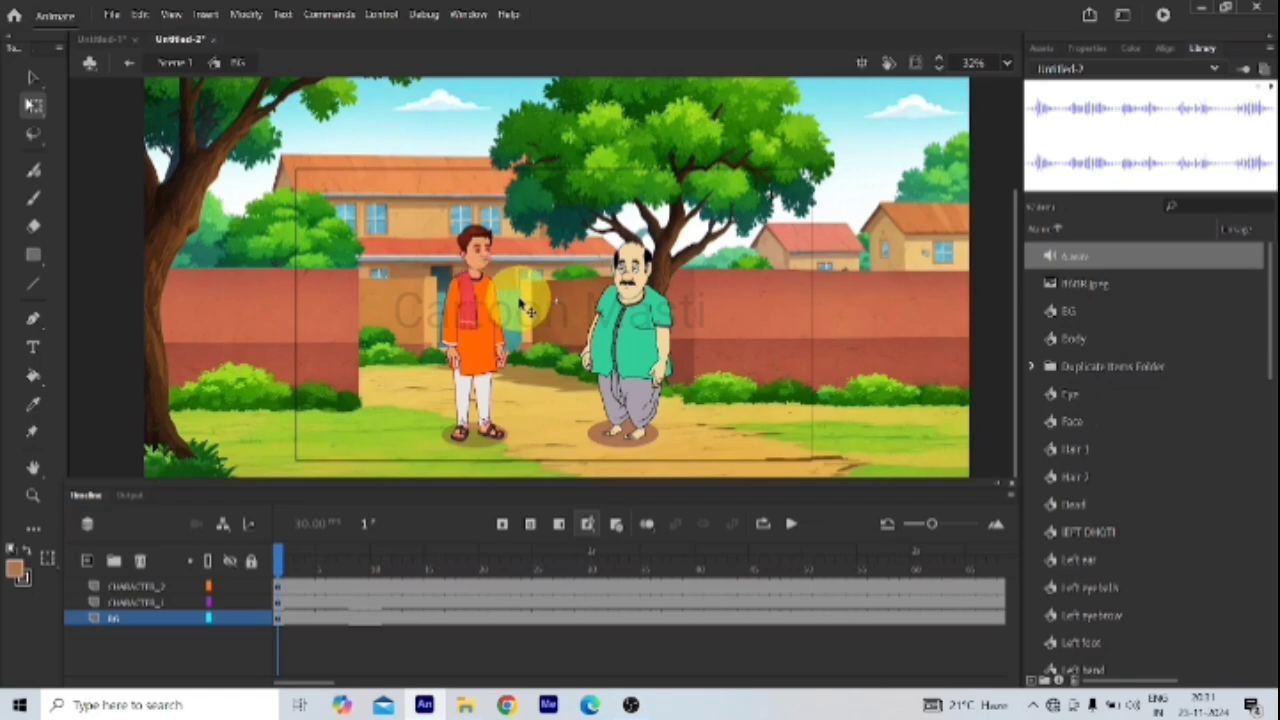
Step: Reopen the orange-dressed character's symbol and examine the upper-body pose at frame 10 up close
double_click(477, 327)
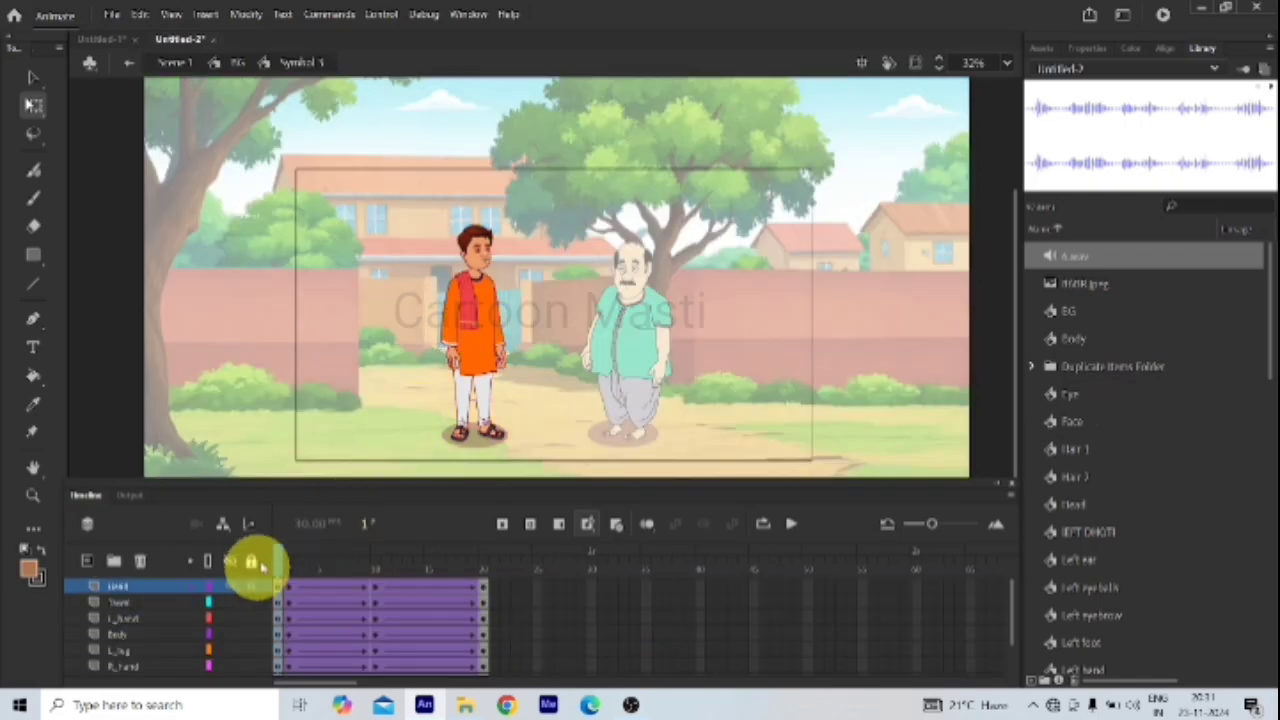
drag(277, 560, 375, 585)
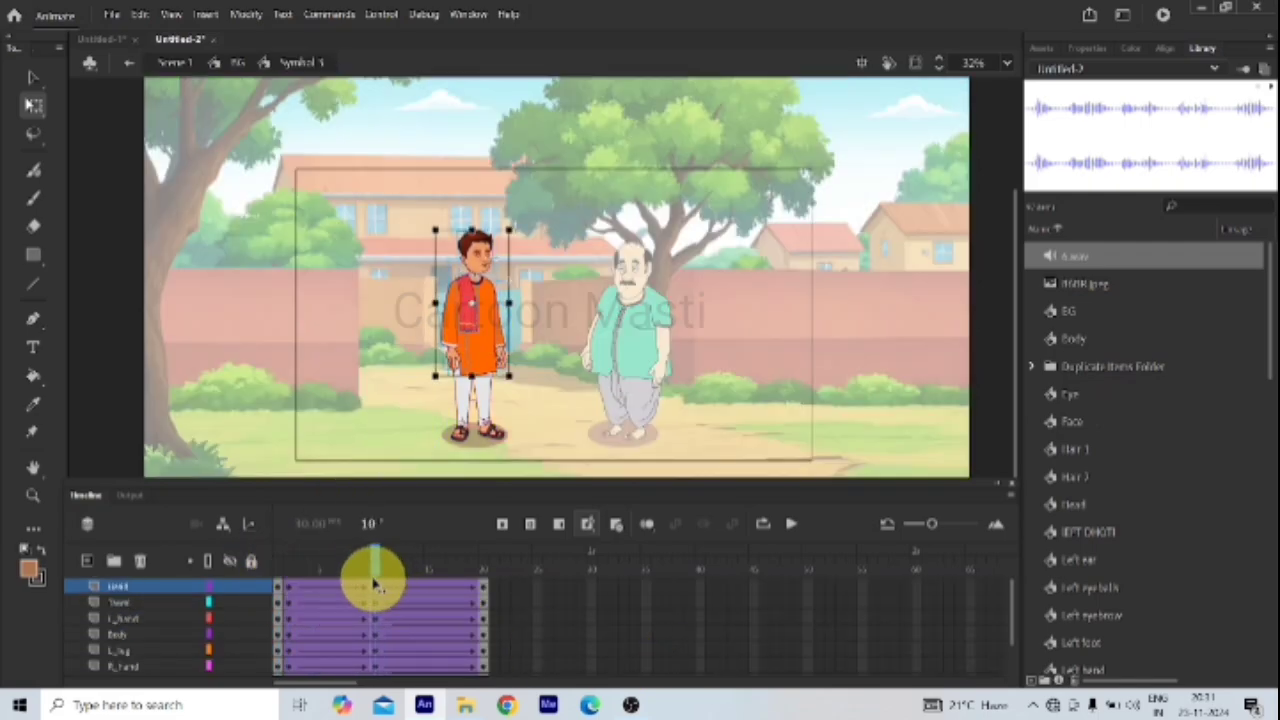
click(435, 235)
click(450, 236)
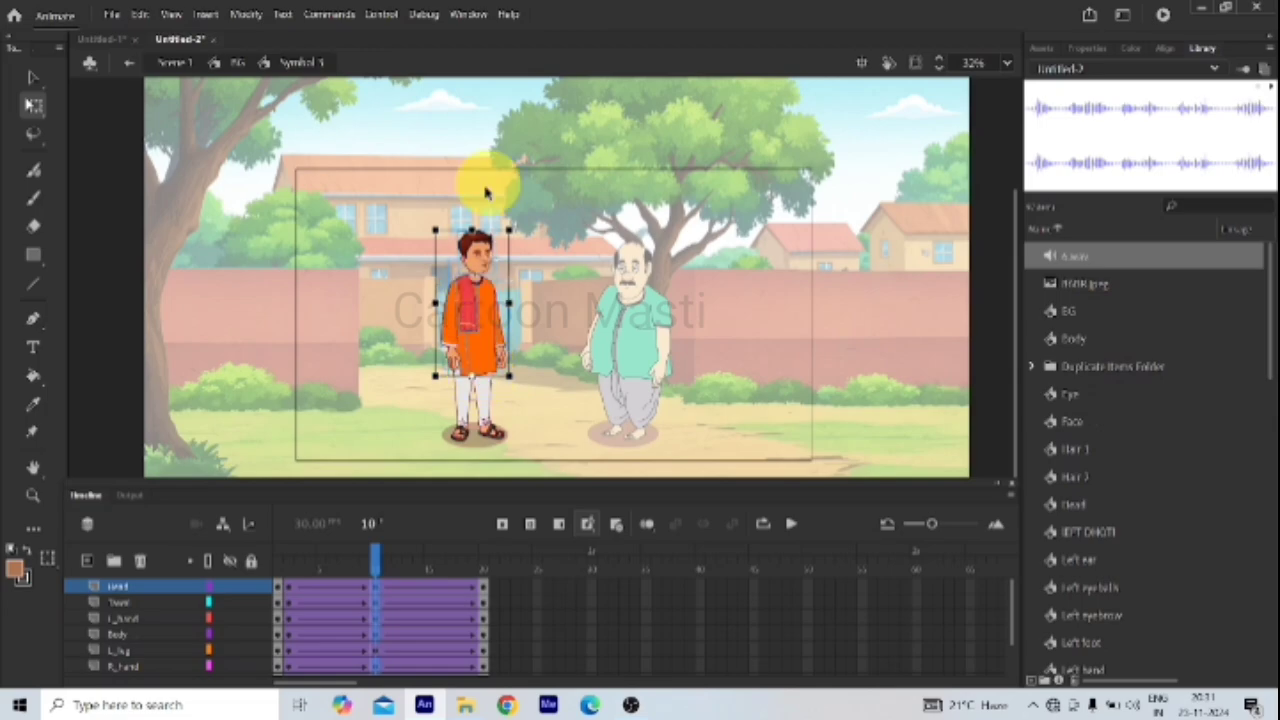
scroll(493, 220, up, 5)
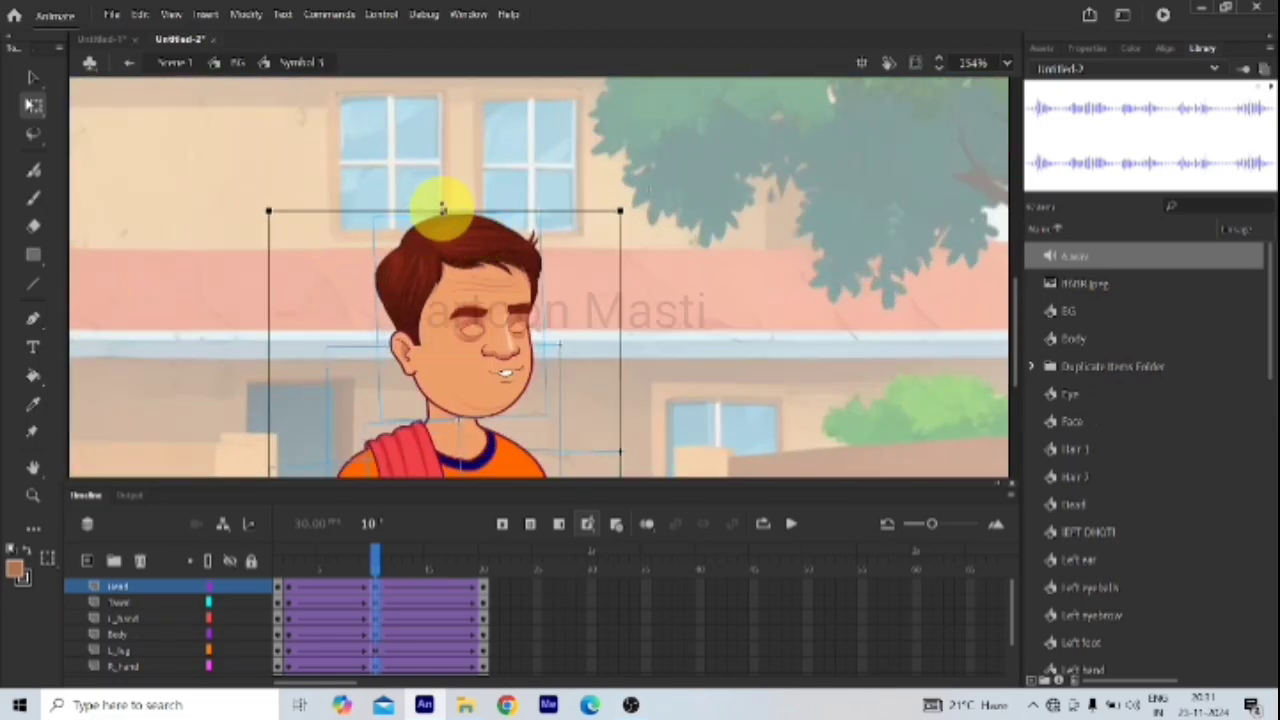
scroll(505, 193, down, 3)
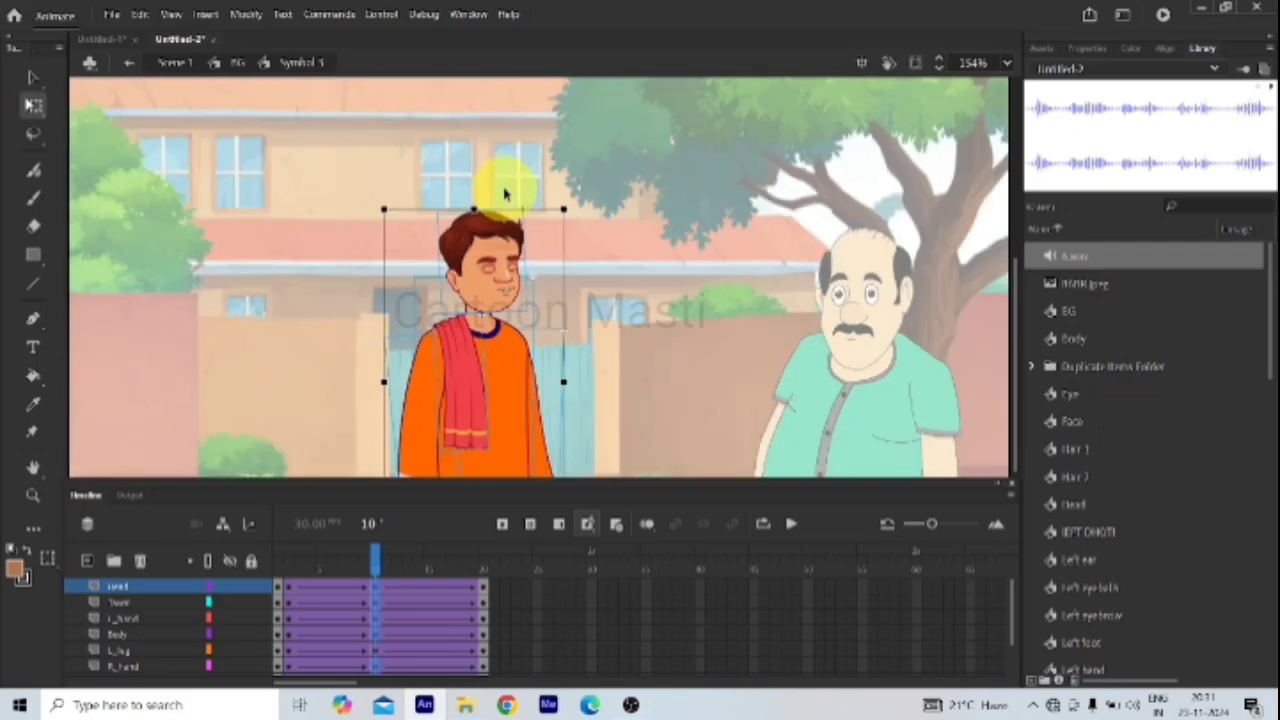
click(612, 287)
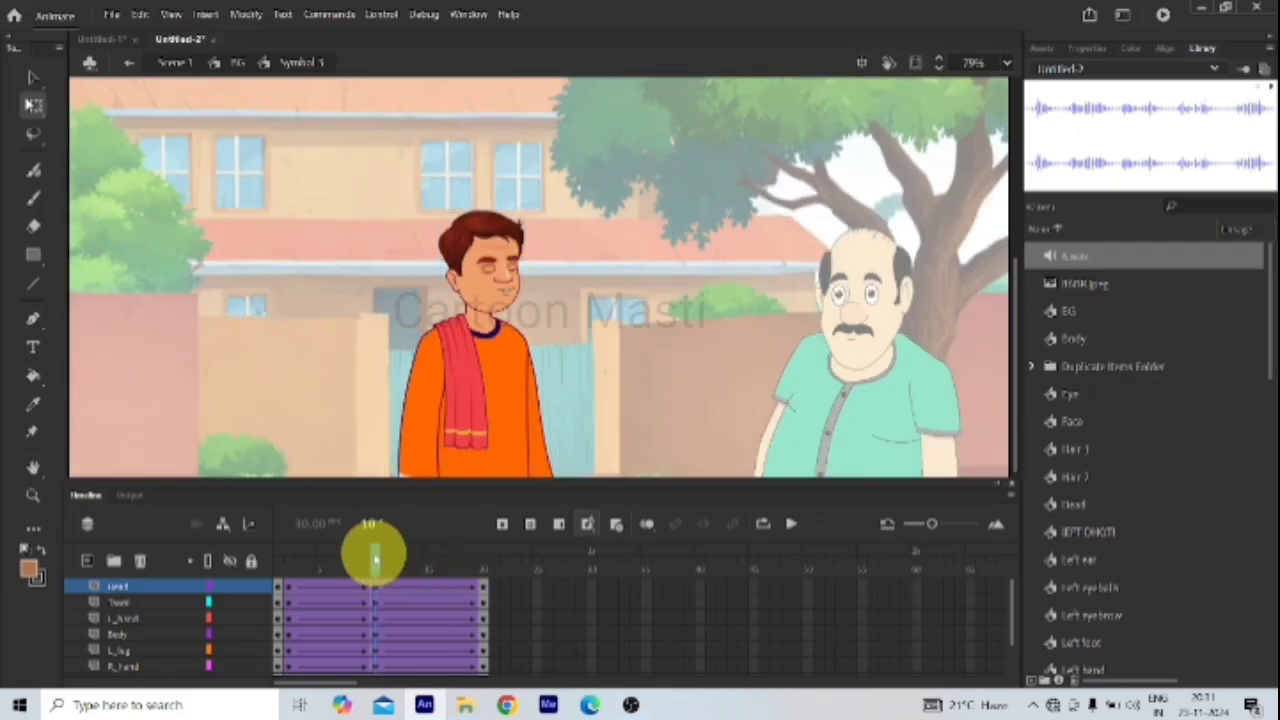
Step: At frame 20, select the orange-dressed character's upper-body parts, set the pivot at the hips and rotate them slightly clockwise
drag(373, 558, 483, 556)
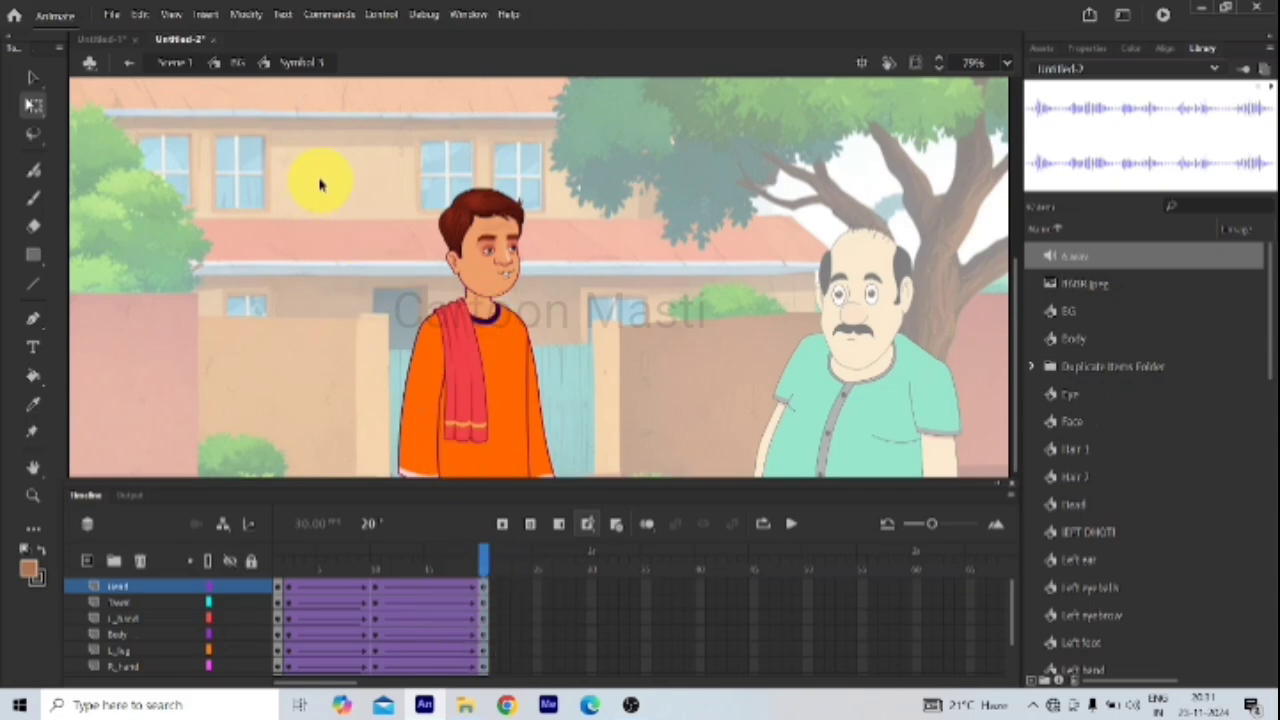
drag(320, 185, 548, 350)
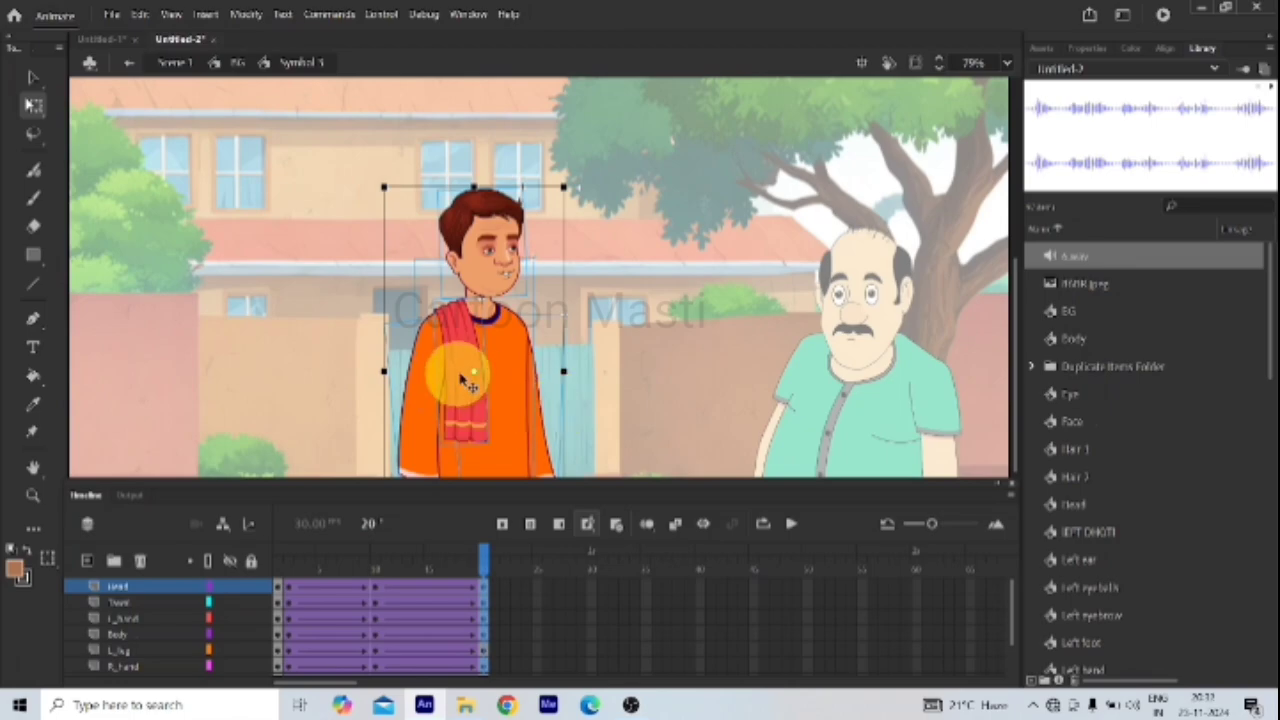
scroll(486, 343, down, 3)
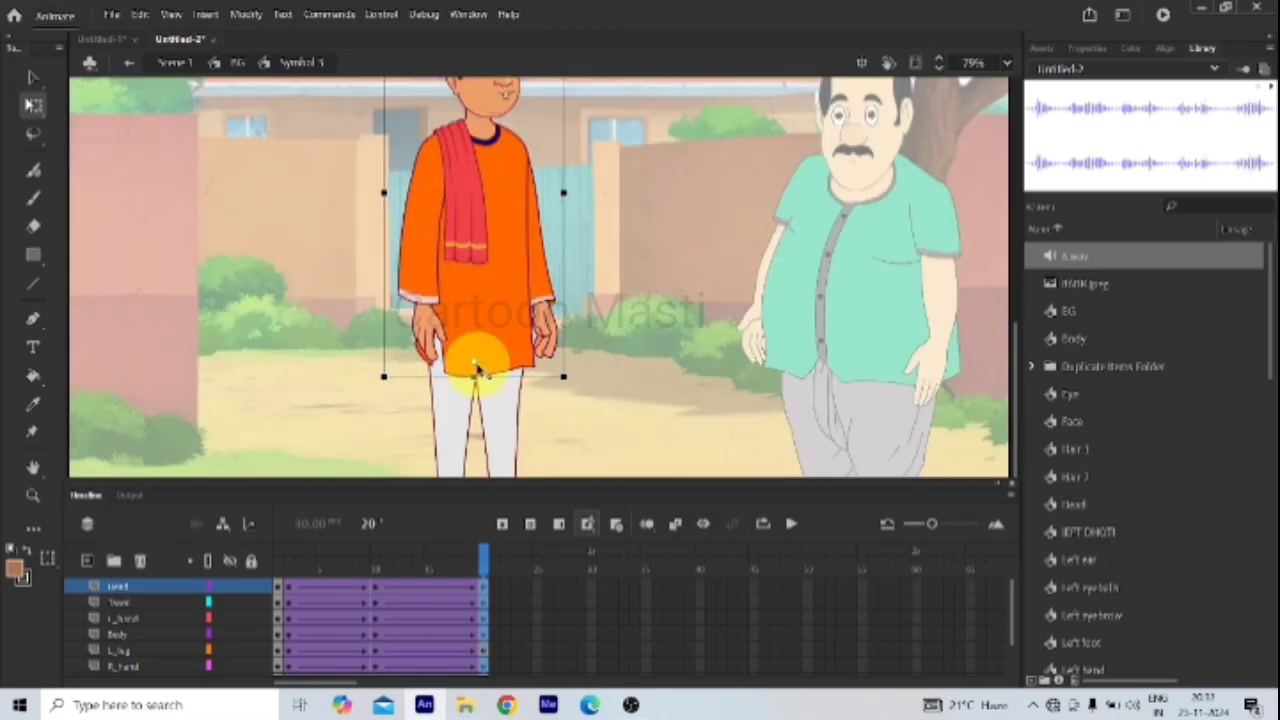
scroll(495, 220, up, 3)
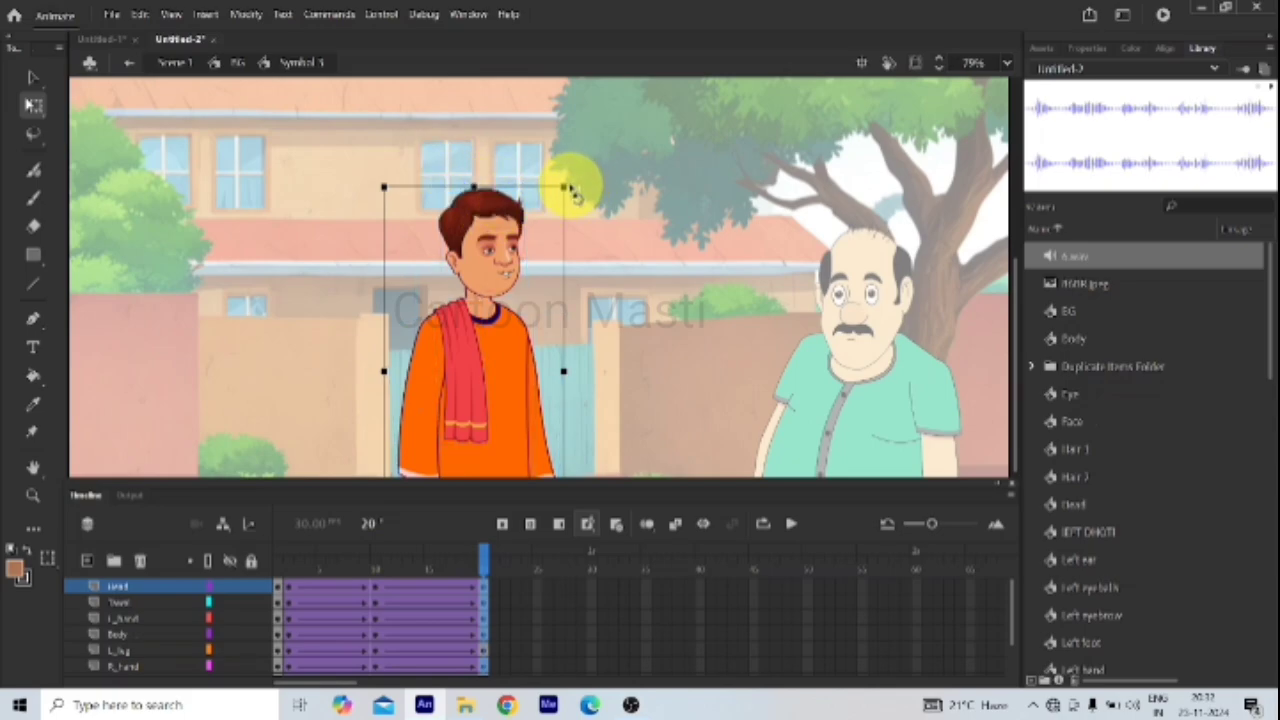
drag(581, 203, 588, 213)
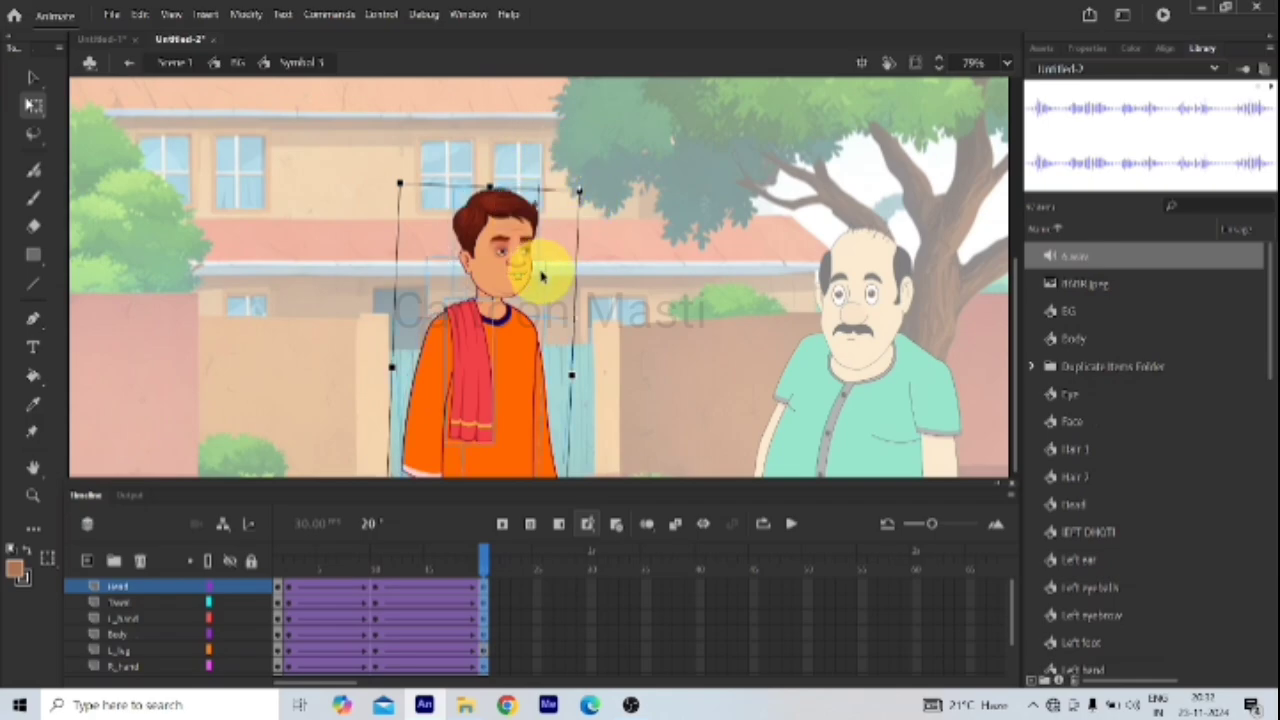
click(660, 253)
Step: At frame 10, rotate the orange-dressed character's head slightly clockwise about the neck and check the motion from frame 1
drag(486, 560, 378, 582)
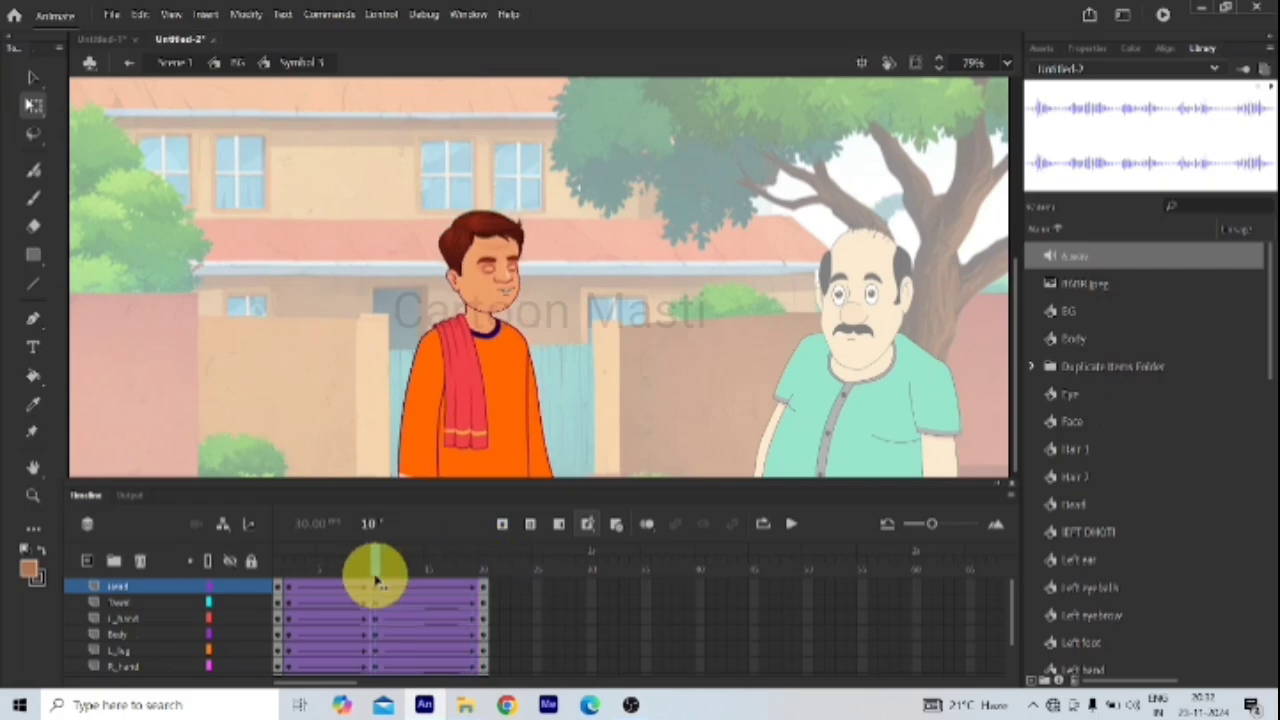
click(455, 288)
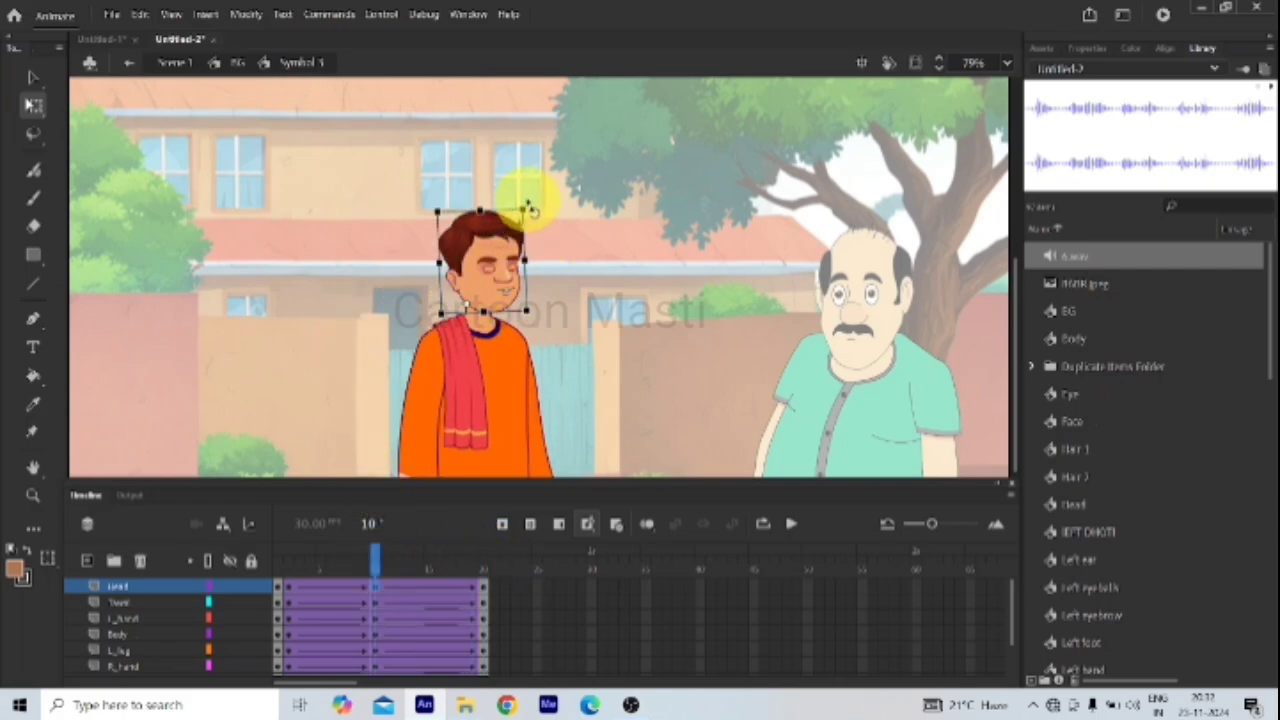
drag(532, 210, 543, 225)
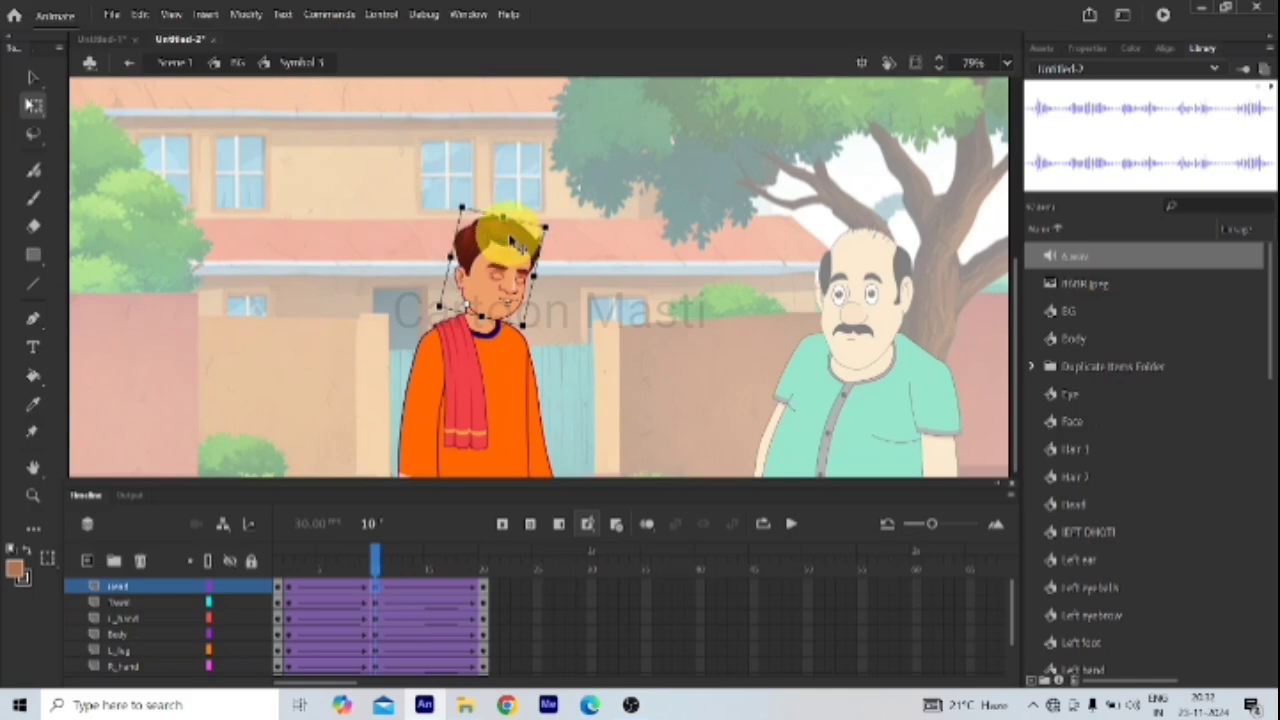
drag(374, 551, 274, 611)
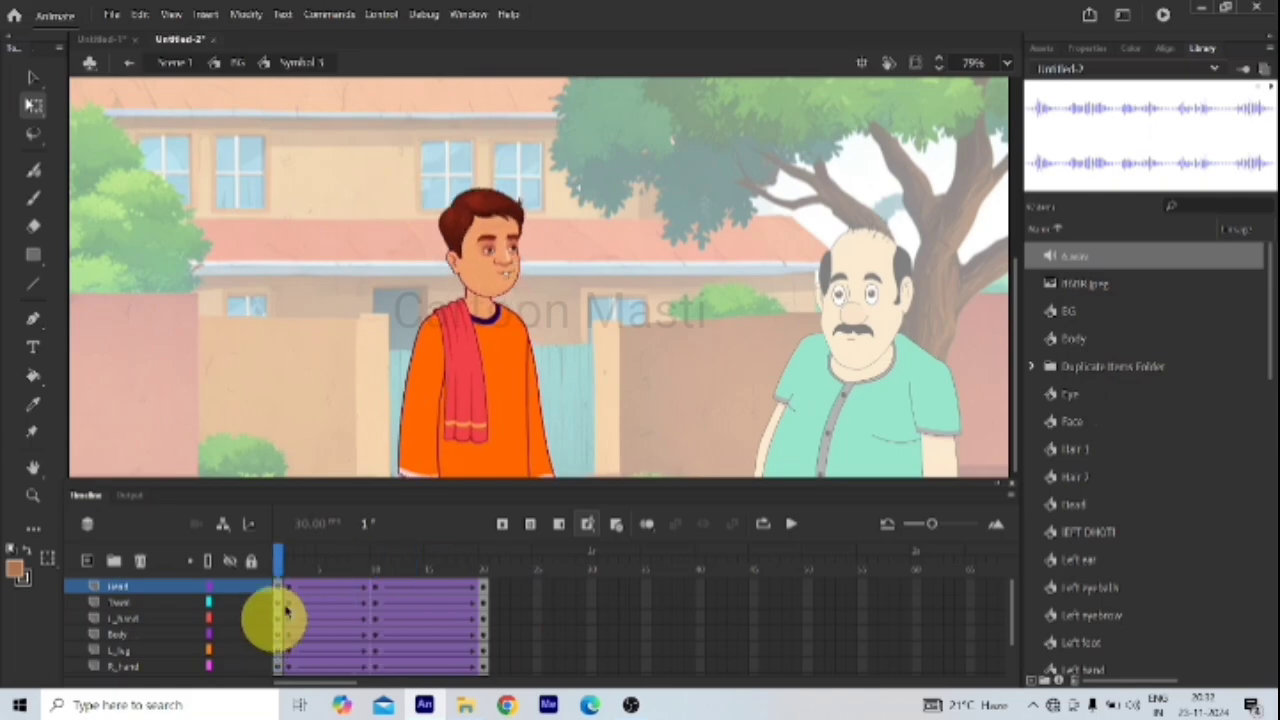
drag(283, 560, 370, 594)
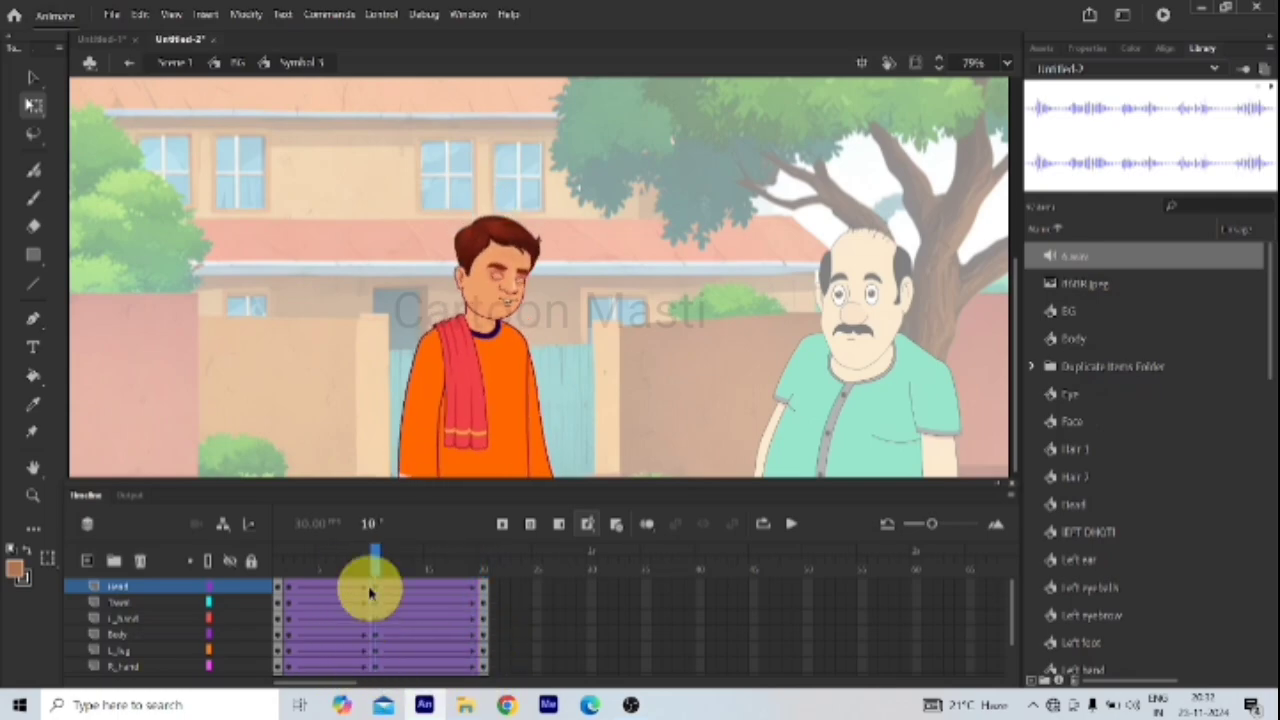
Step: At frame 10, rotate both of the orange-dressed character's arms slightly outward from the body
scroll(549, 329, down, 3)
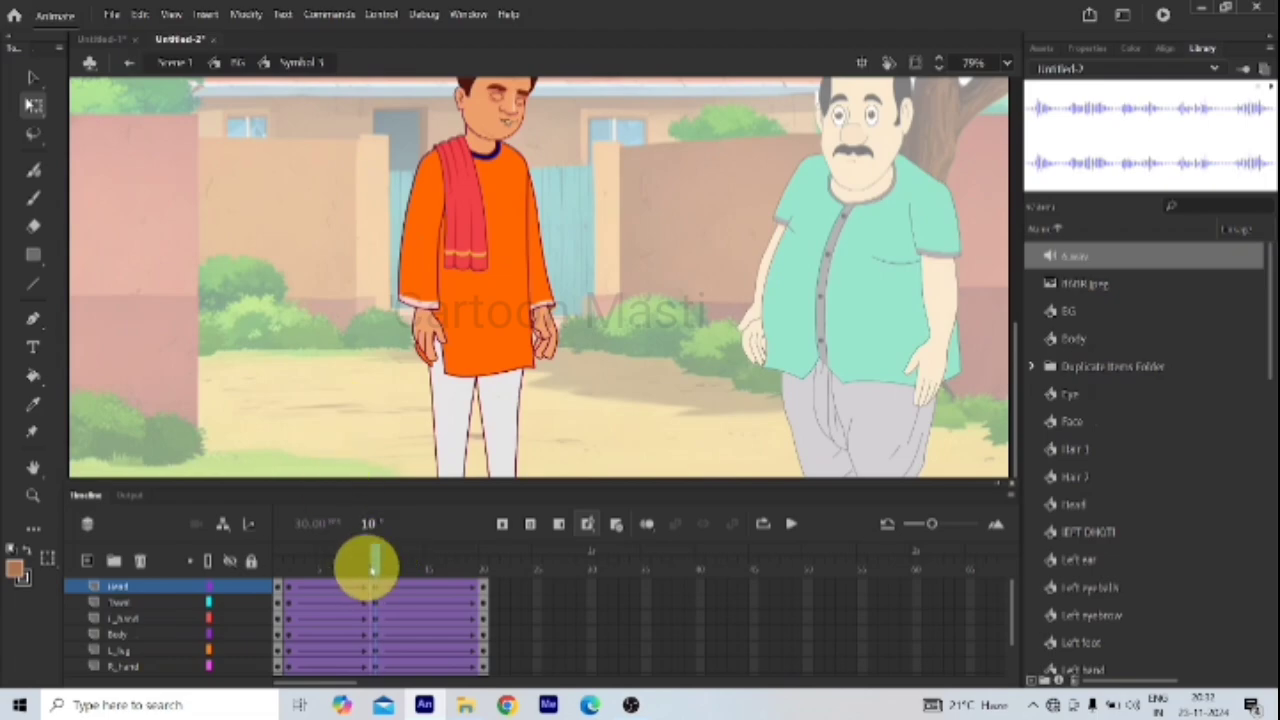
mouse_move(376, 560)
mouse_down()
mouse_move(314, 563)
mouse_move(392, 612)
mouse_move(491, 614)
mouse_move(434, 626)
mouse_move(271, 606)
mouse_move(363, 648)
mouse_move(457, 651)
mouse_move(363, 652)
mouse_move(391, 571)
mouse_up()
click(432, 345)
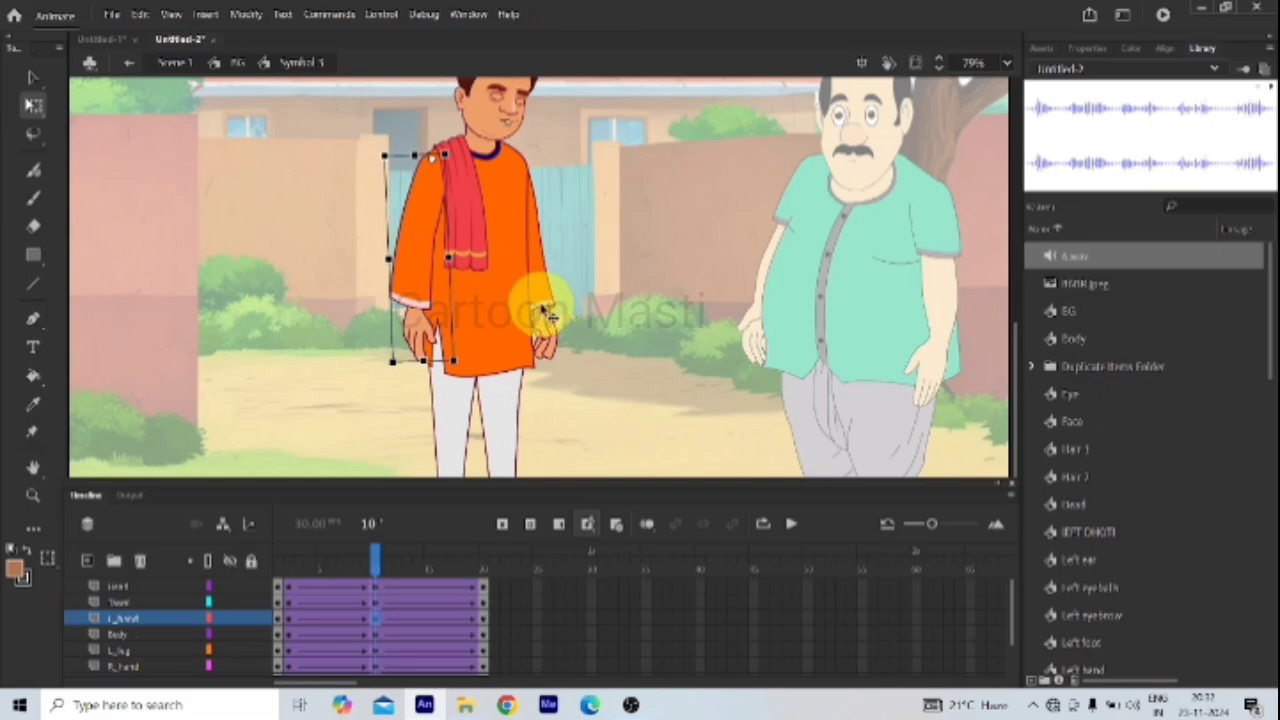
click(550, 348)
drag(567, 378, 571, 371)
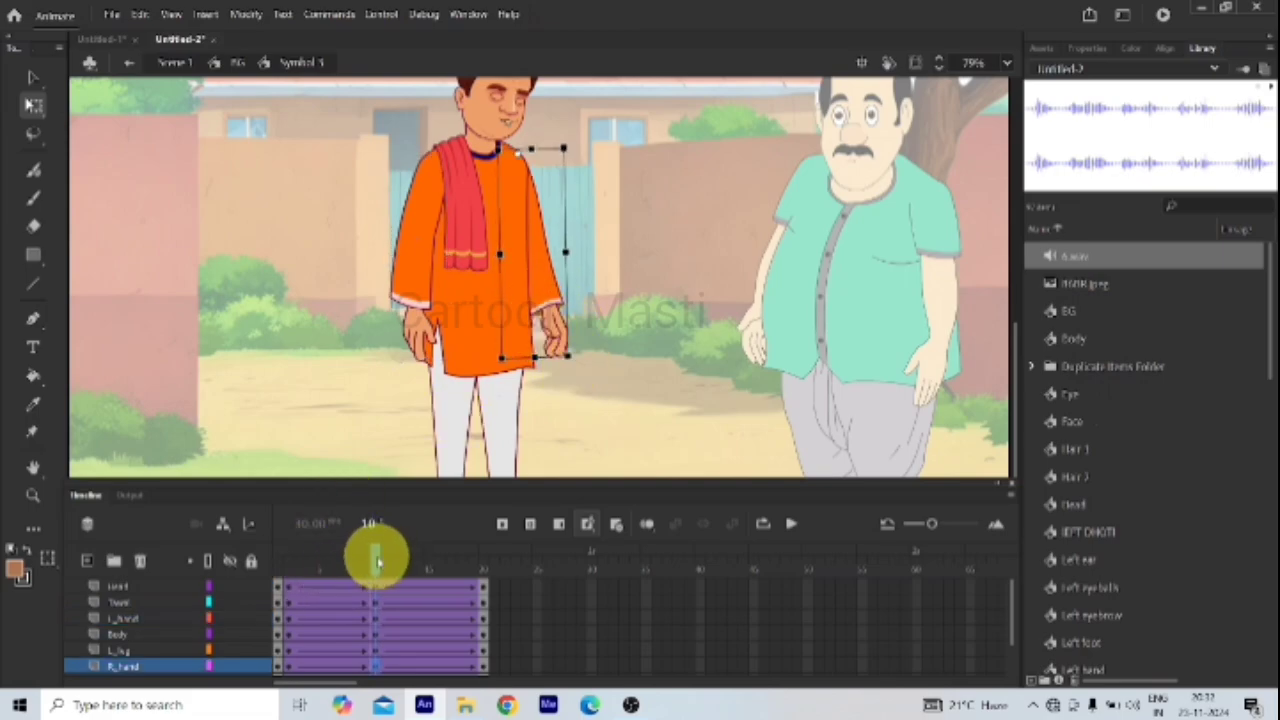
Step: Examine the character's upper-body poses and the keyframes on all layers at frames 10 and 20
drag(378, 563, 482, 663)
scroll(451, 251, down, 1)
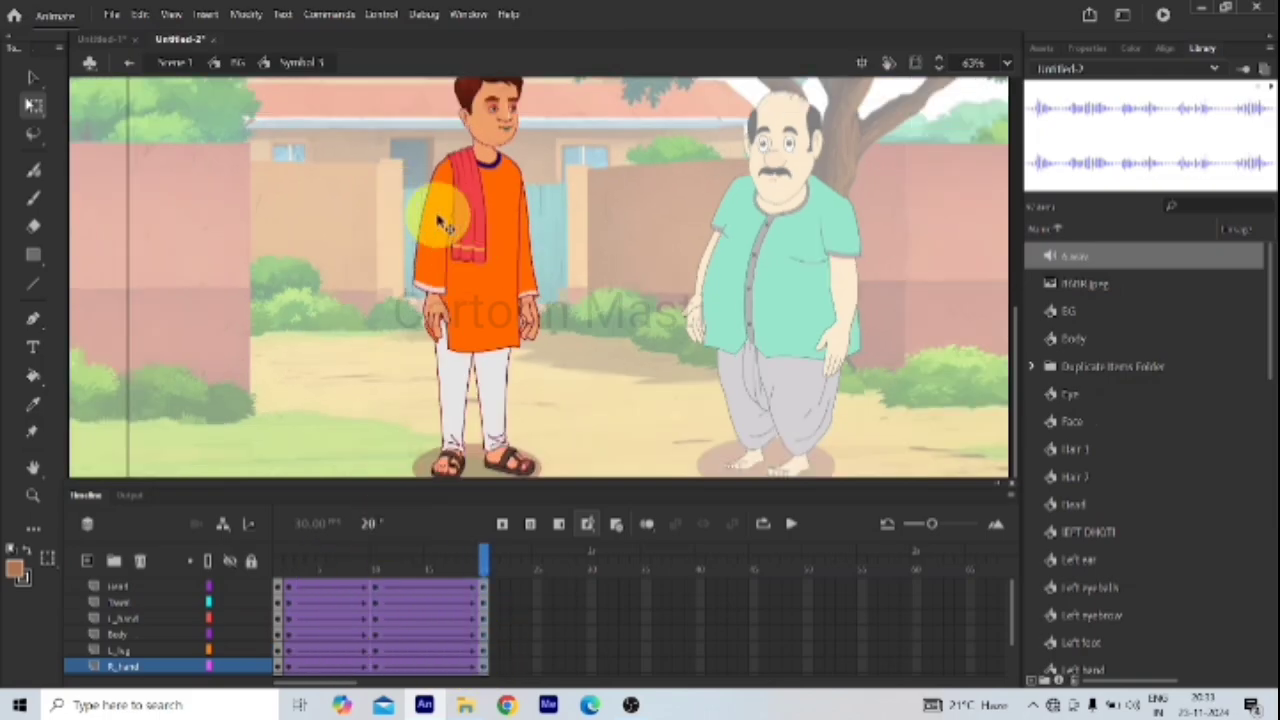
drag(445, 225, 483, 155)
scroll(466, 220, up, 1)
scroll(470, 232, down, 1)
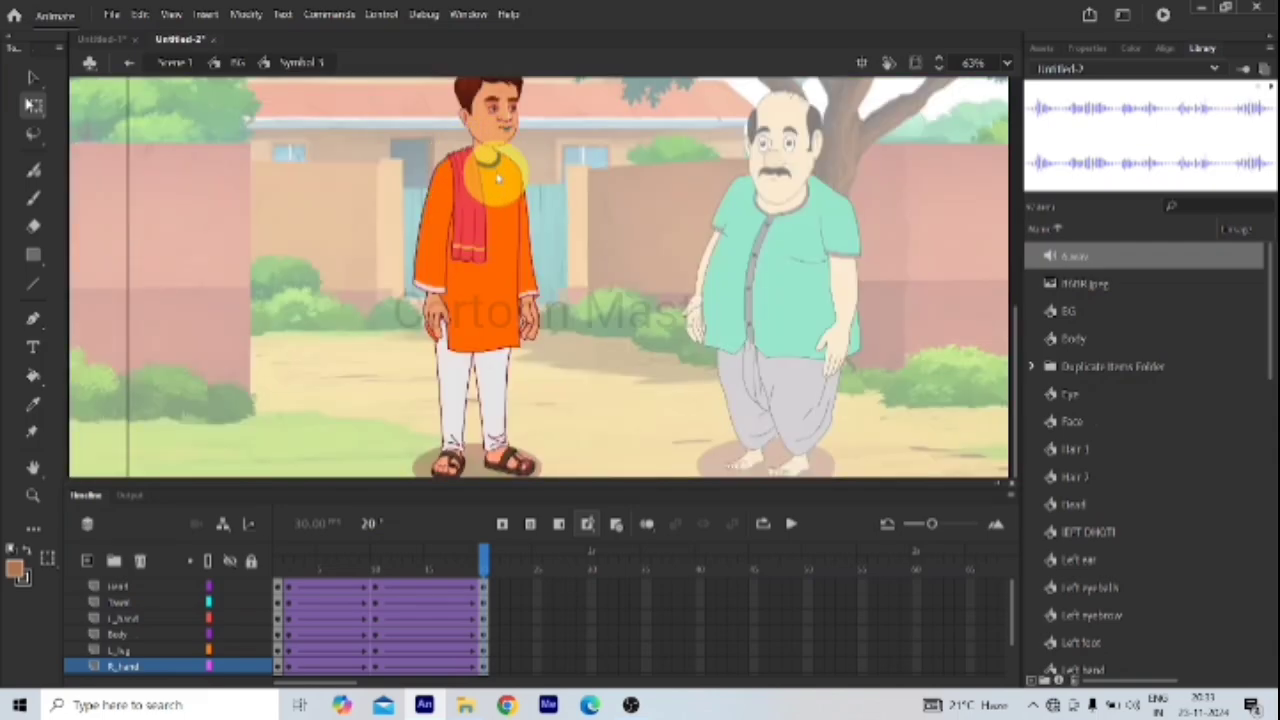
scroll(497, 177, down, 1)
scroll(485, 262, up, 1)
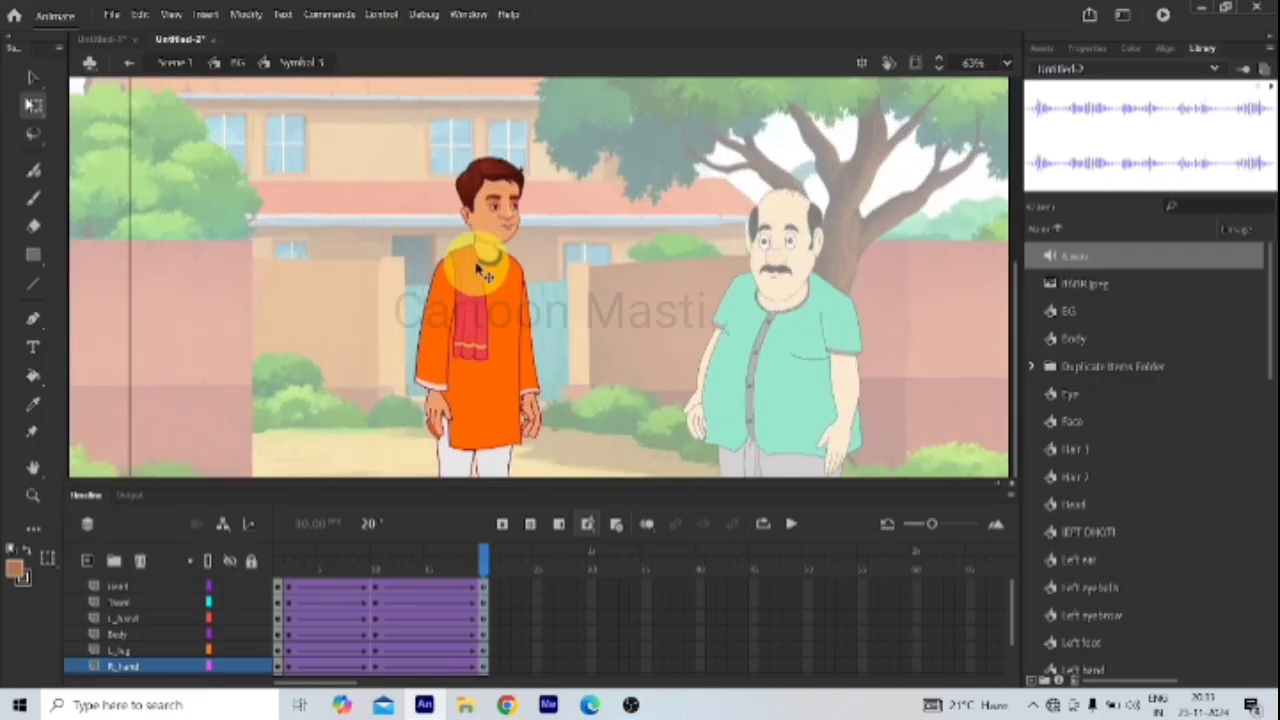
drag(485, 562, 508, 697)
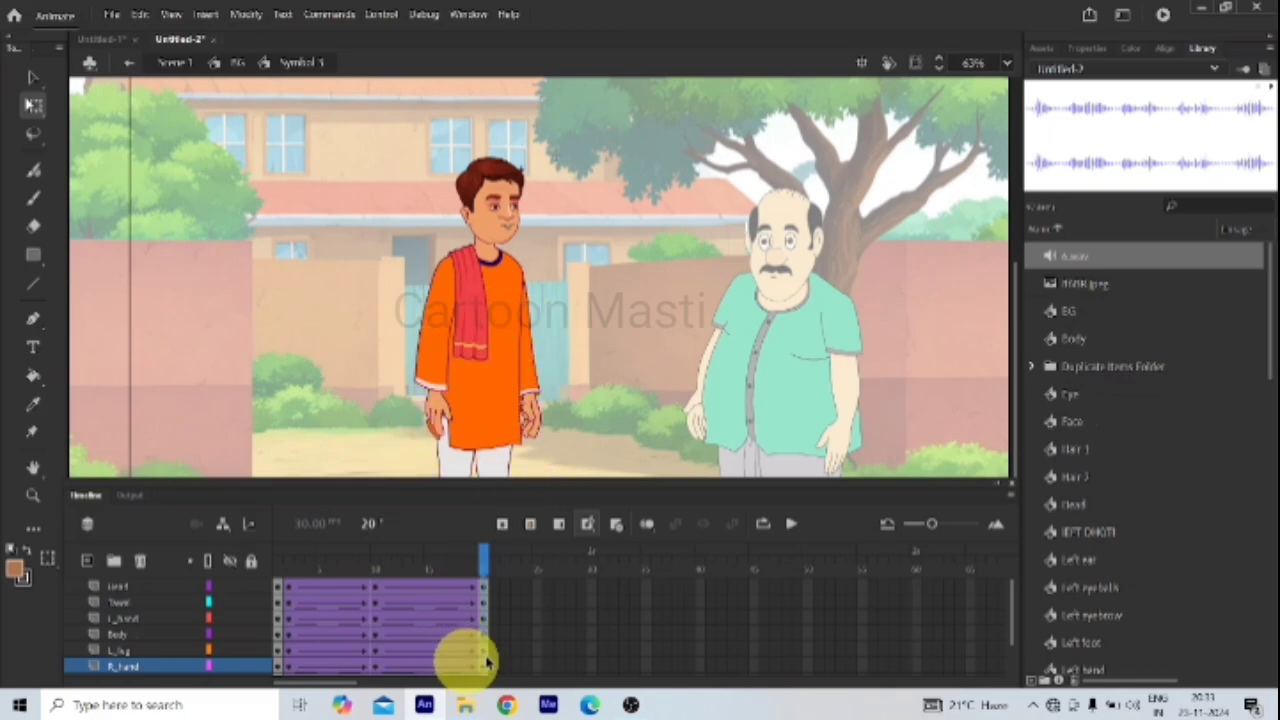
drag(339, 684, 354, 684)
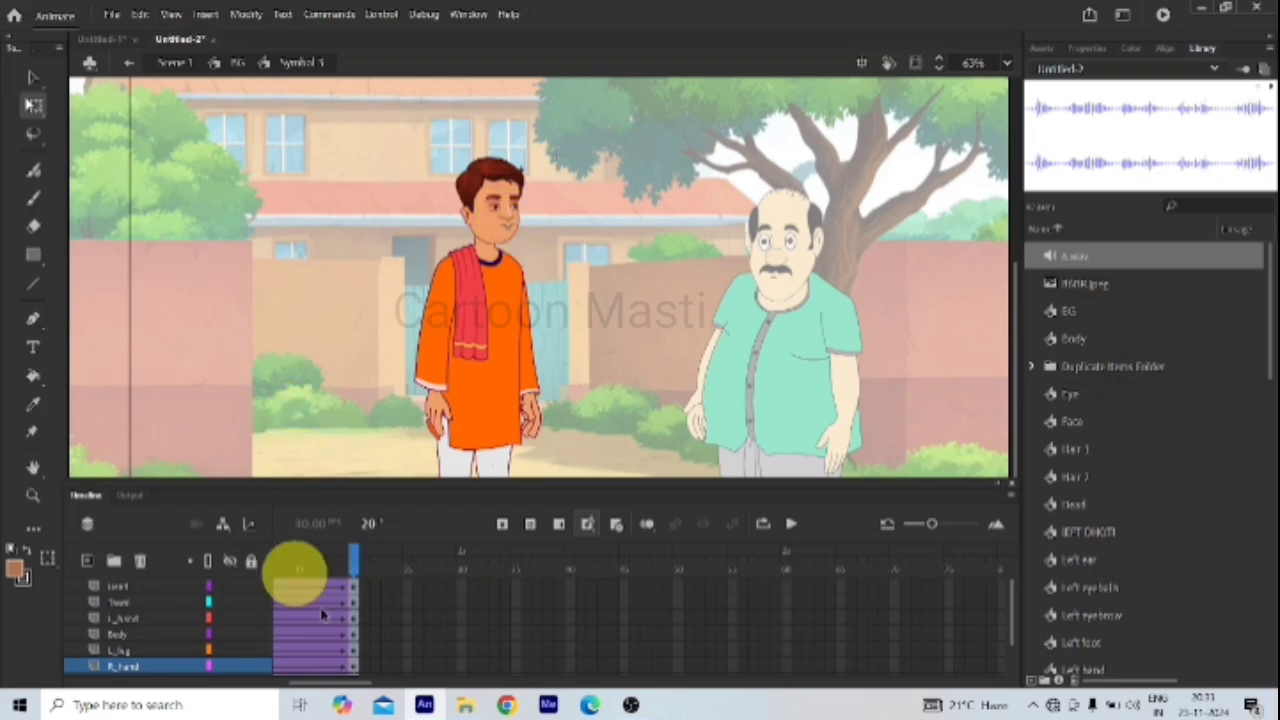
drag(362, 686, 194, 663)
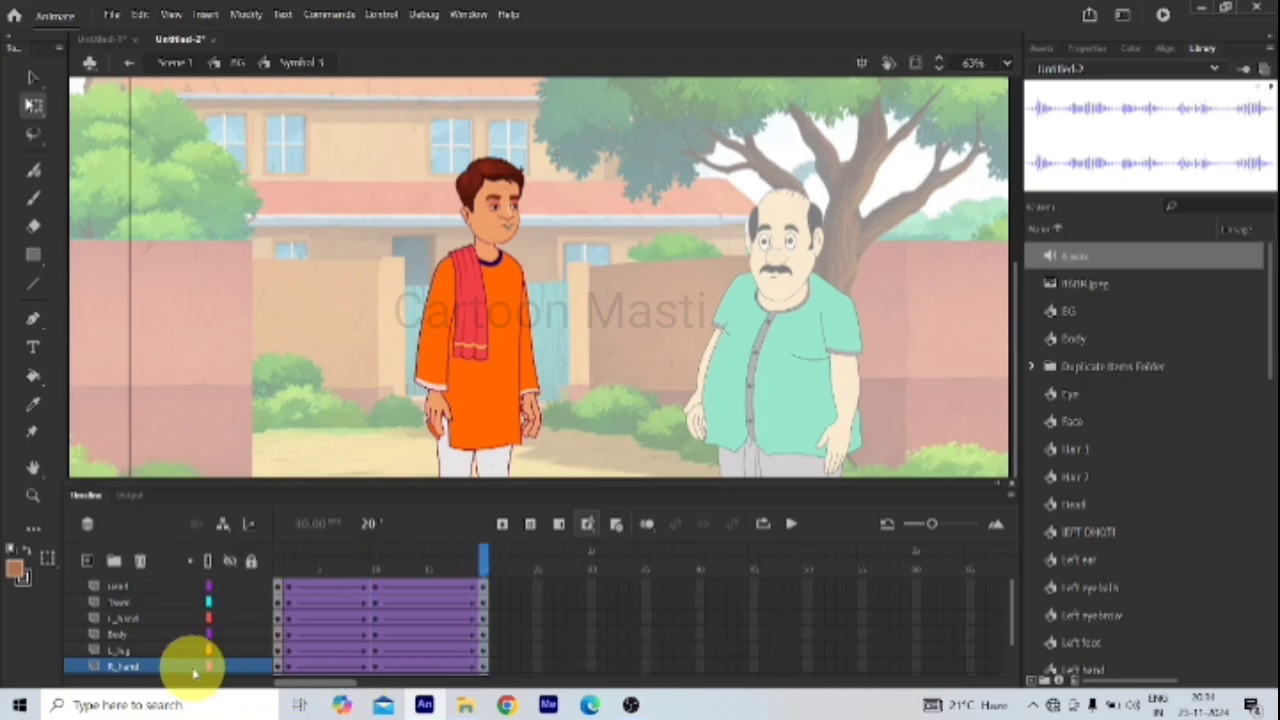
drag(487, 562, 374, 668)
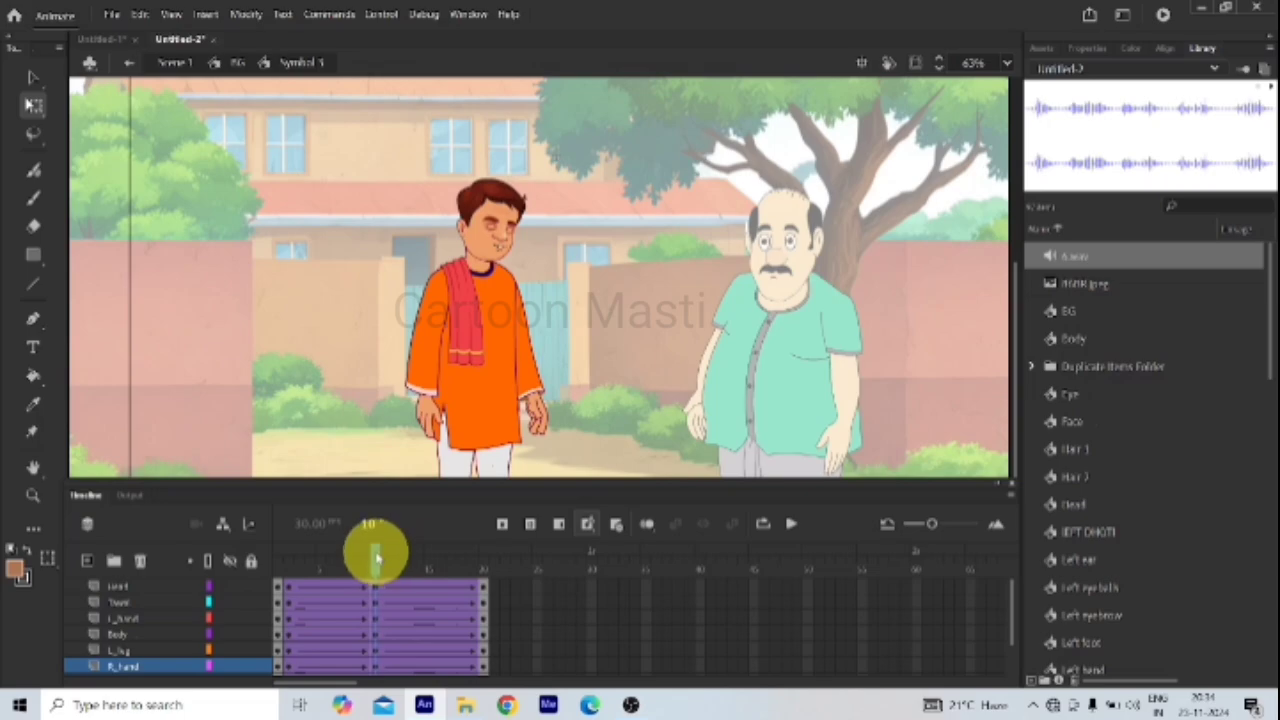
drag(376, 558, 486, 600)
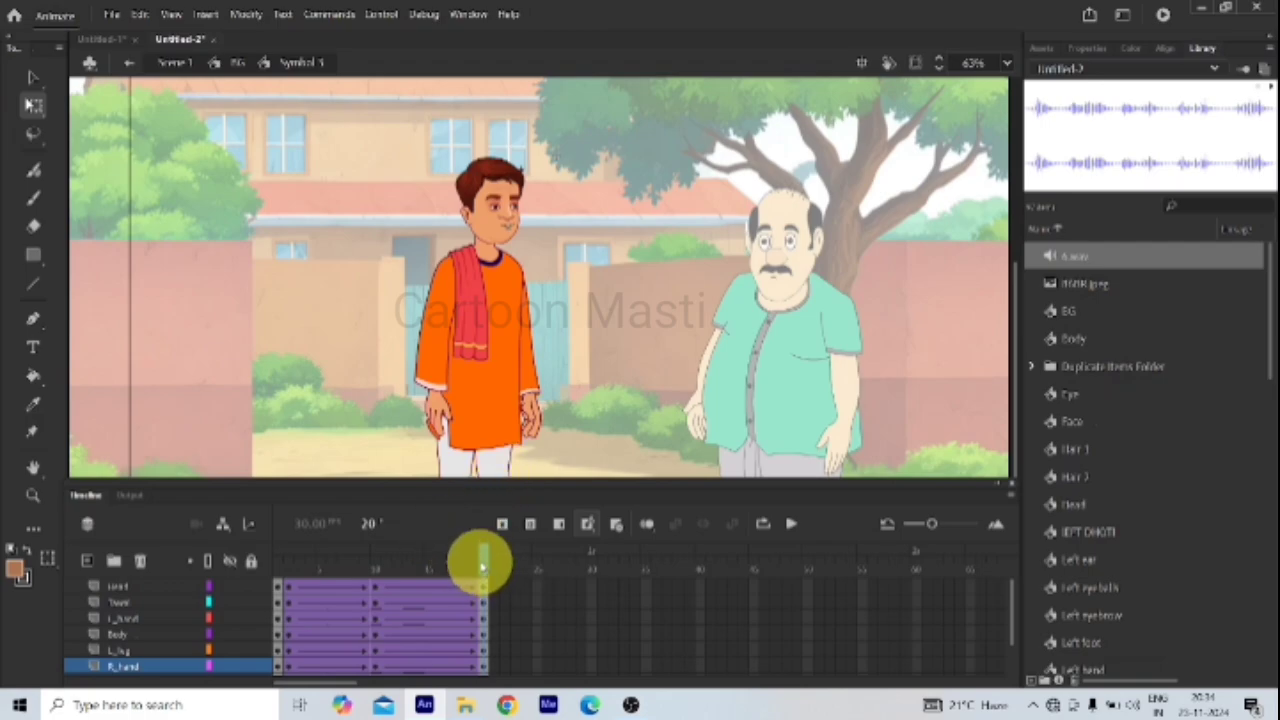
drag(486, 557, 486, 600)
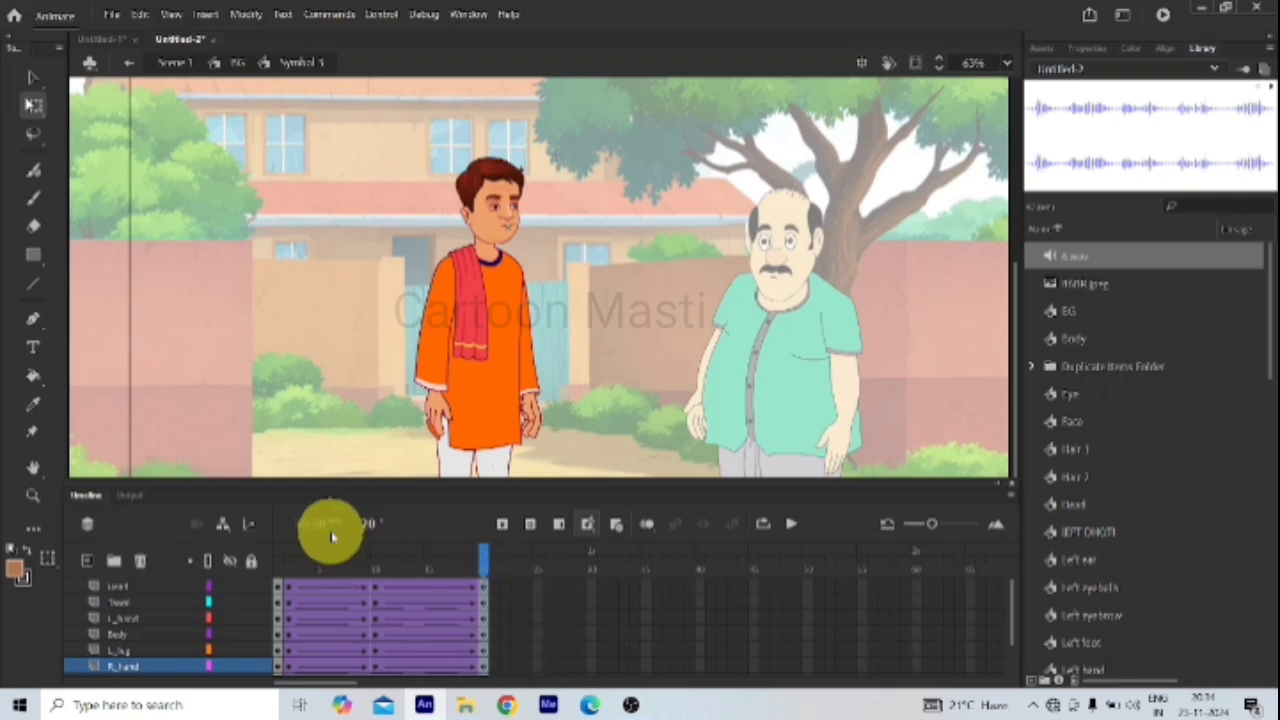
drag(300, 529, 312, 529)
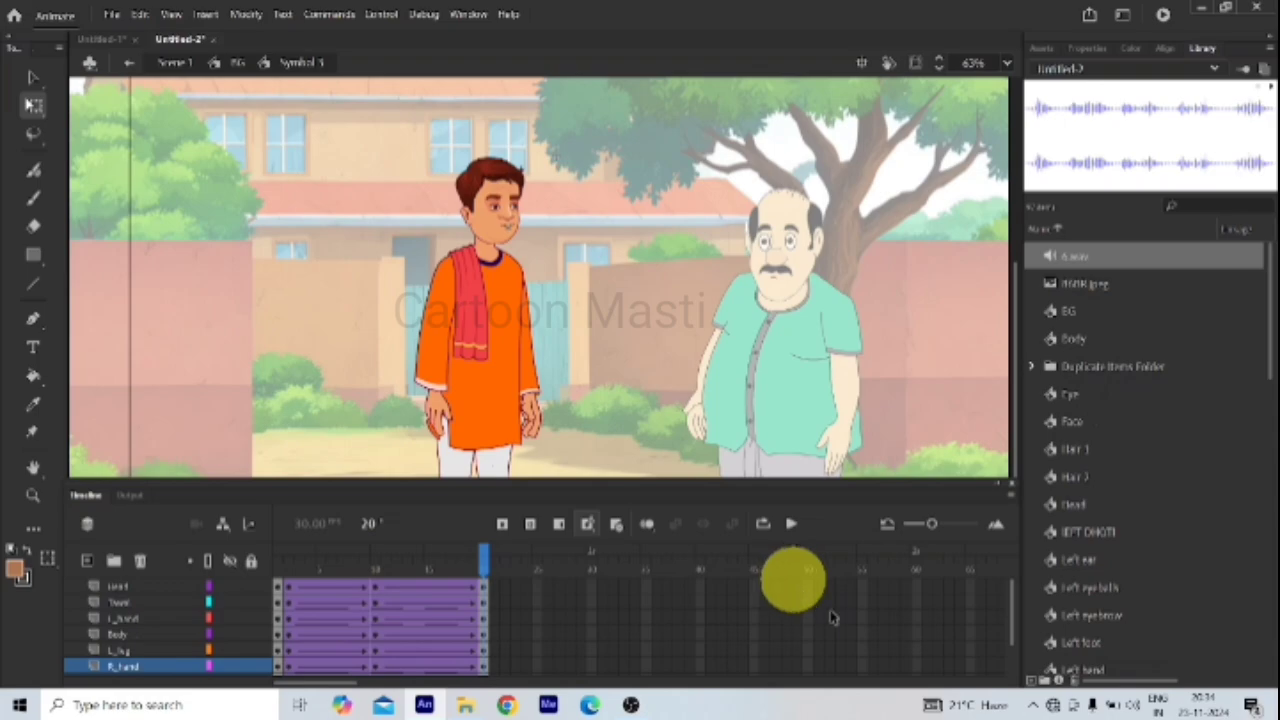
Step: Extend all of the character's layers to frame 80, holding the frame 20 pose
click(991, 665)
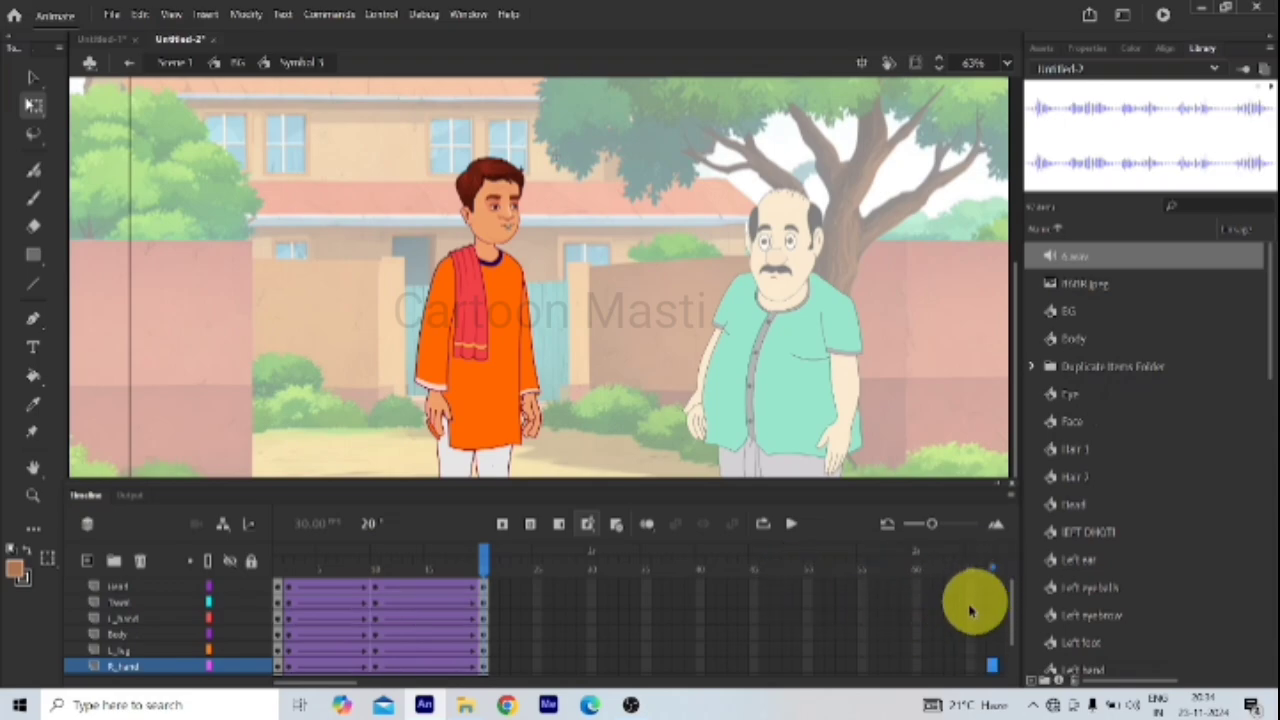
drag(344, 689, 386, 689)
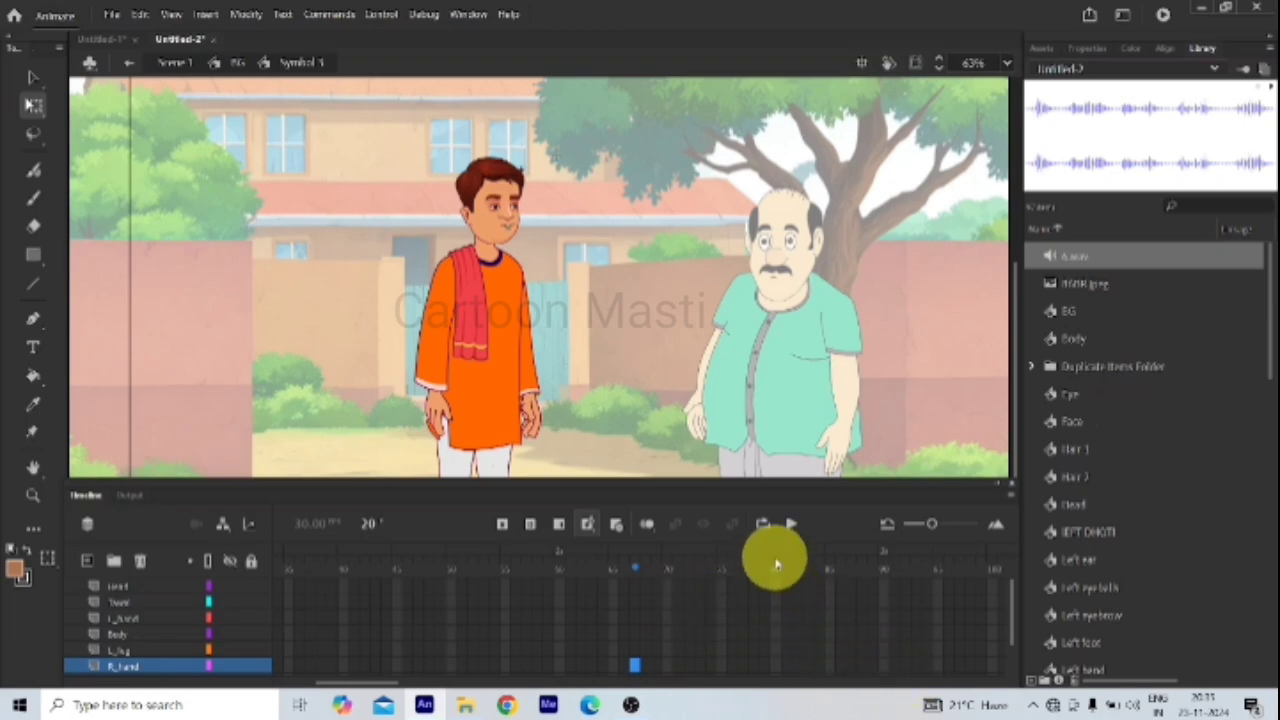
key(F5)
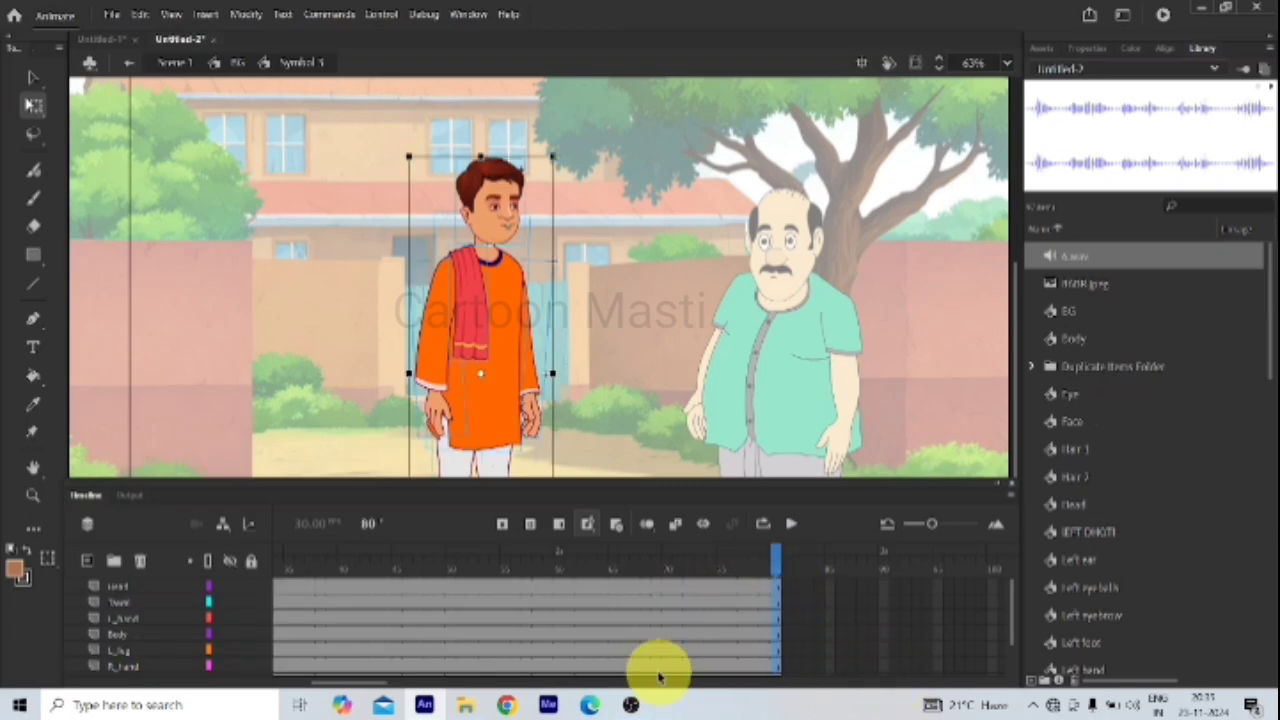
drag(370, 686, 263, 677)
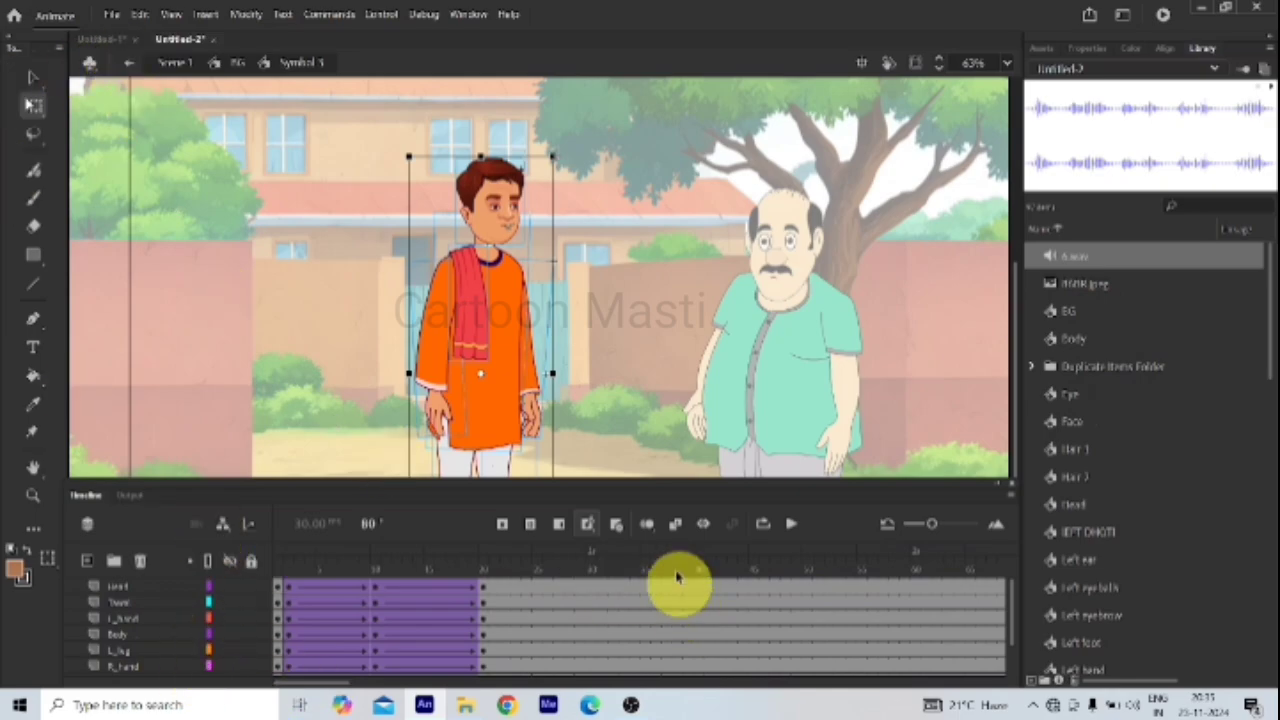
Step: Turn on Loop Playback, play the extended idle animation inside the symbol, and stop it
click(468, 17)
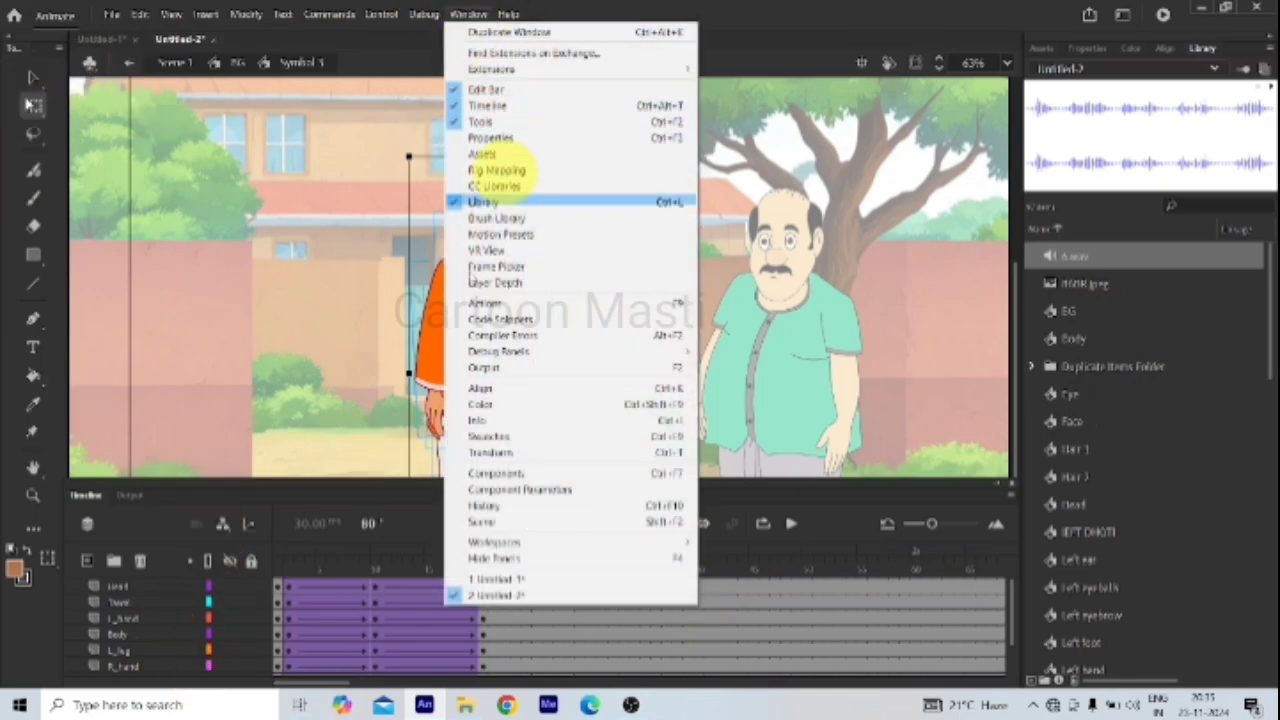
mouse_move(490, 543)
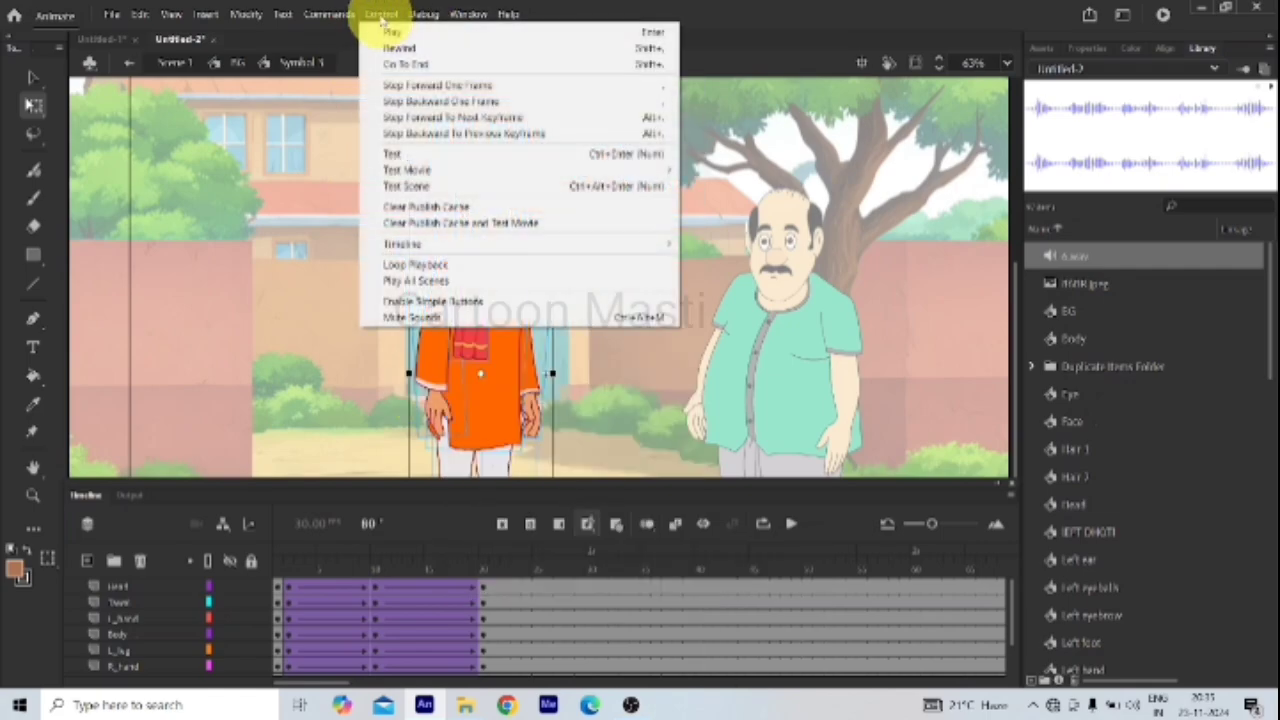
click(380, 183)
click(382, 15)
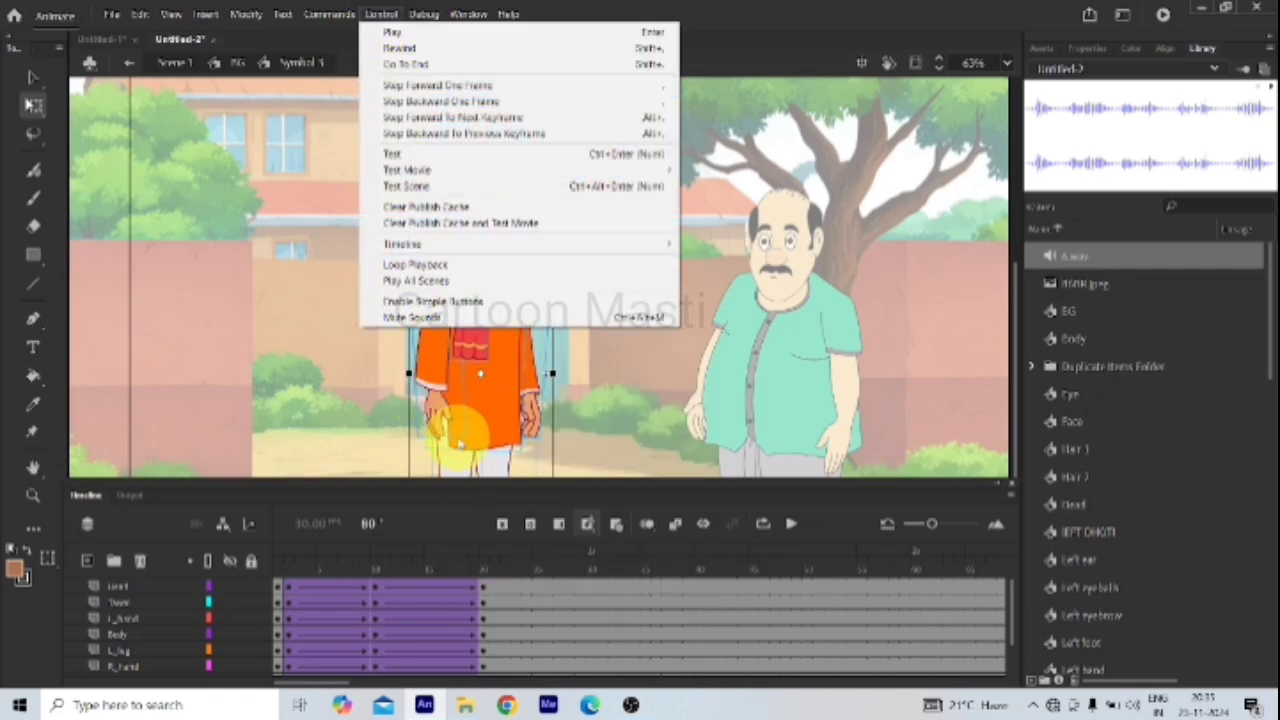
click(415, 265)
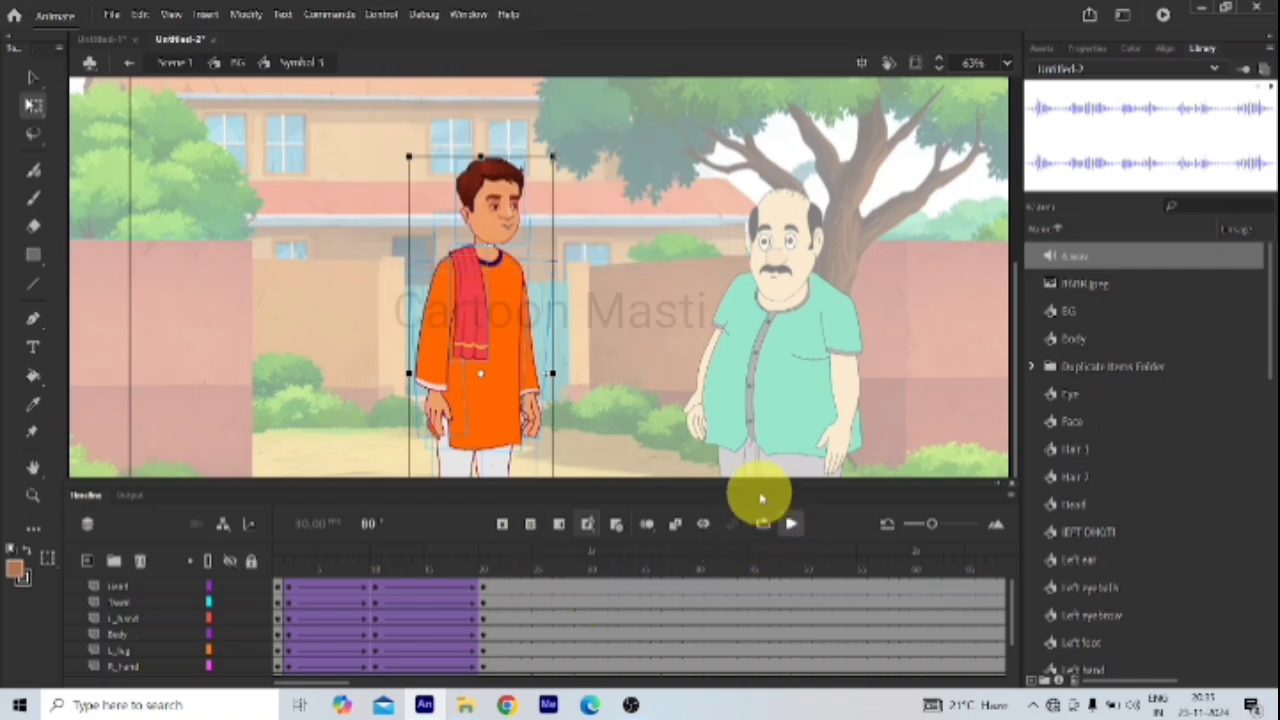
click(790, 523)
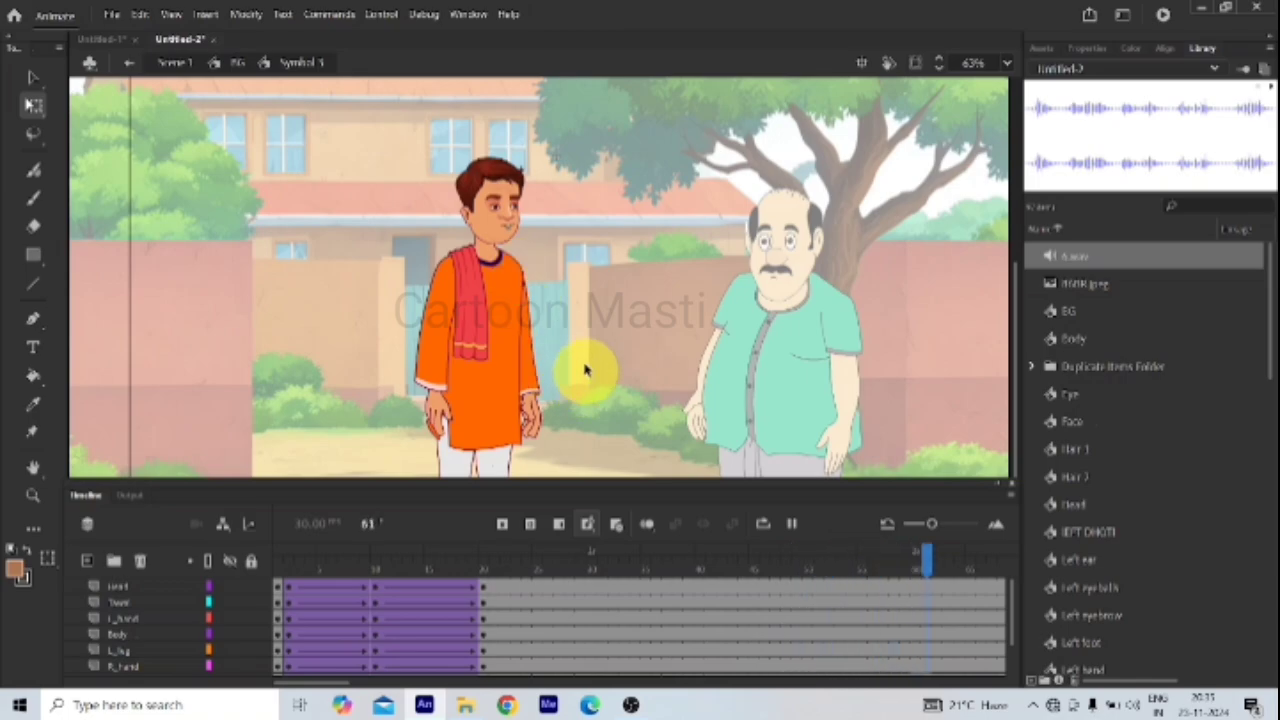
click(792, 527)
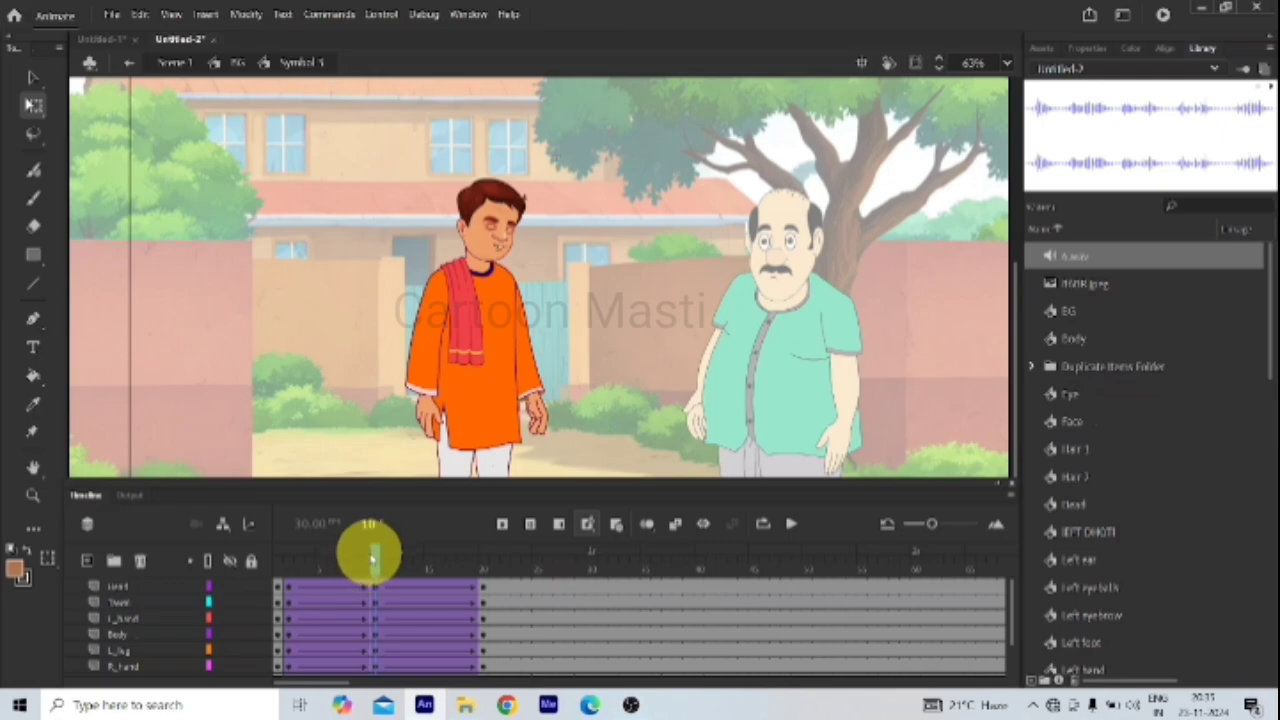
Step: Go back to frame 1 and leave the character's symbol for the BG symbol
drag(370, 555, 250, 575)
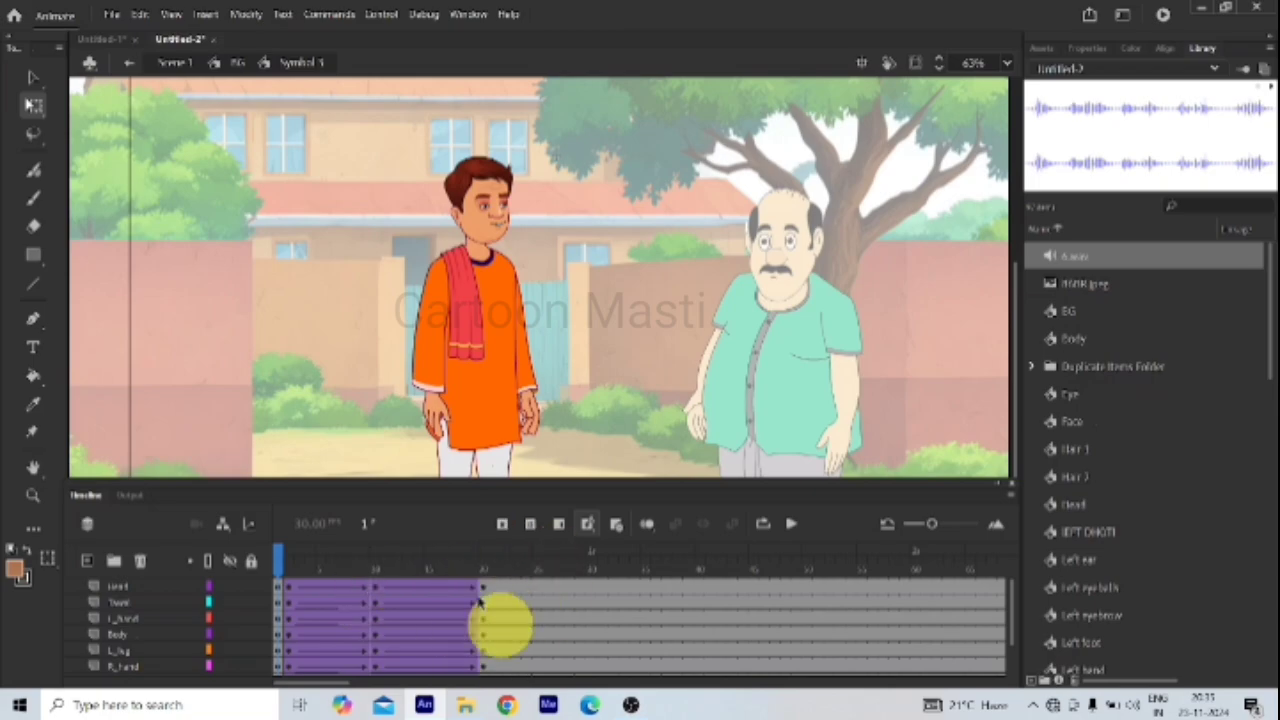
click(129, 63)
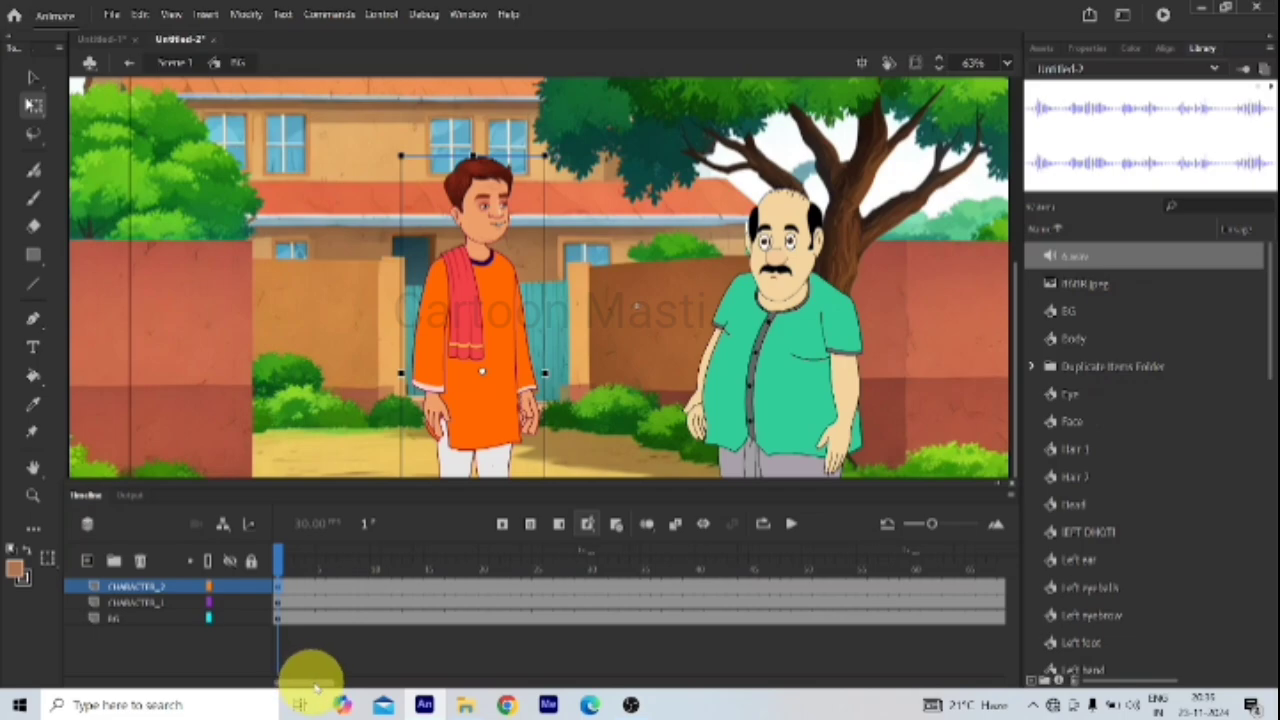
Step: Check where the BG symbol's timeline ends and bring the start of the timeline back into view
drag(400, 684, 508, 686)
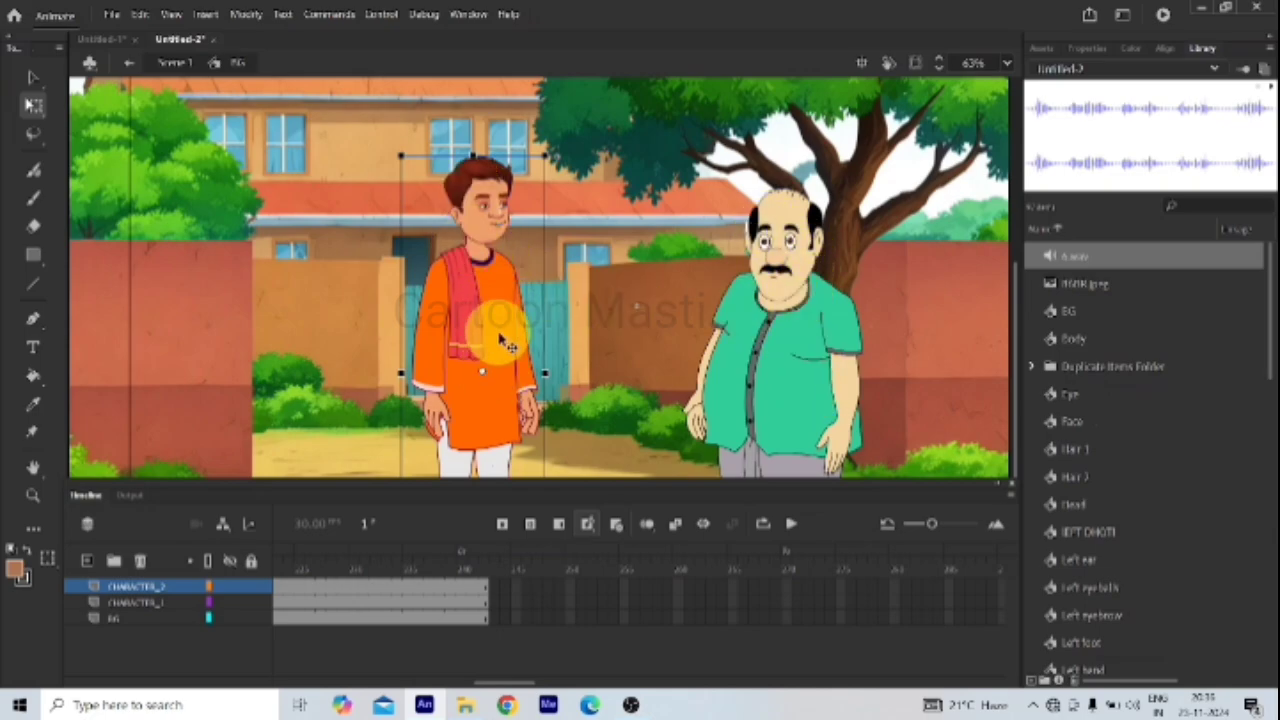
click(481, 595)
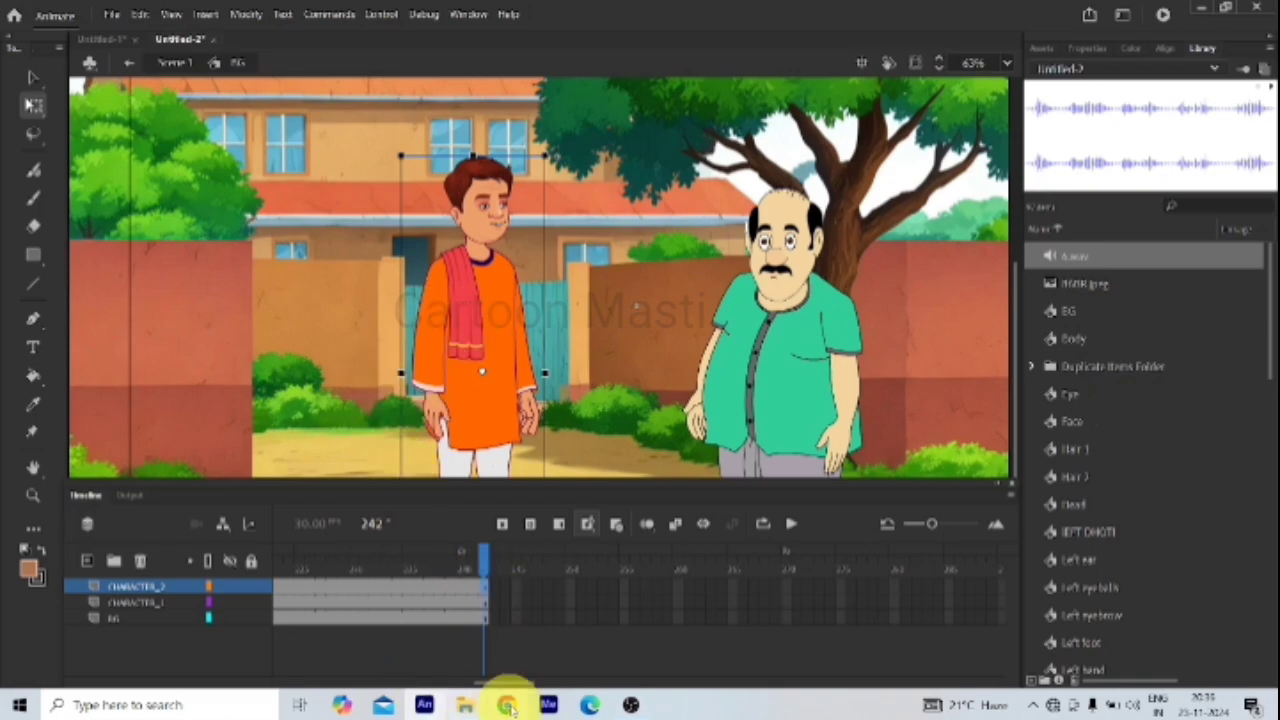
drag(519, 683, 305, 683)
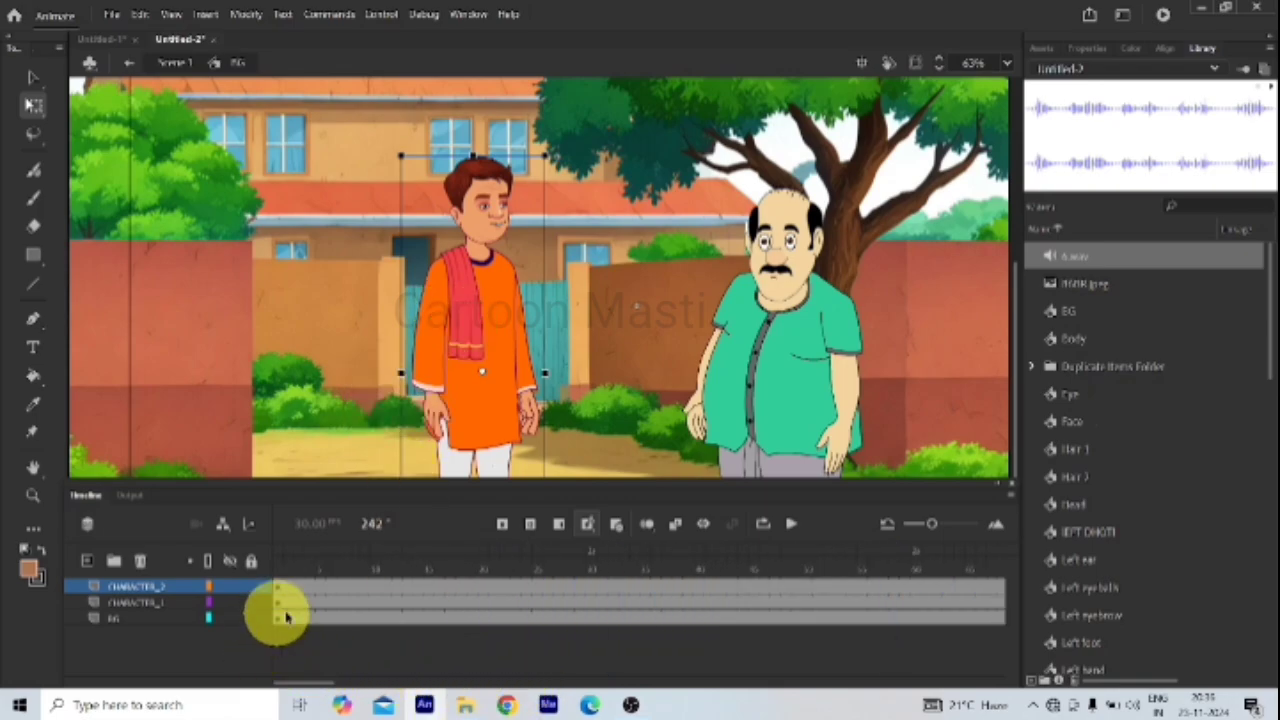
Step: Open the green-shirted character's symbol, examine the blink and eyebrow keyframes in the Eye symbol inside its head, and return to the character's timeline
click(787, 357)
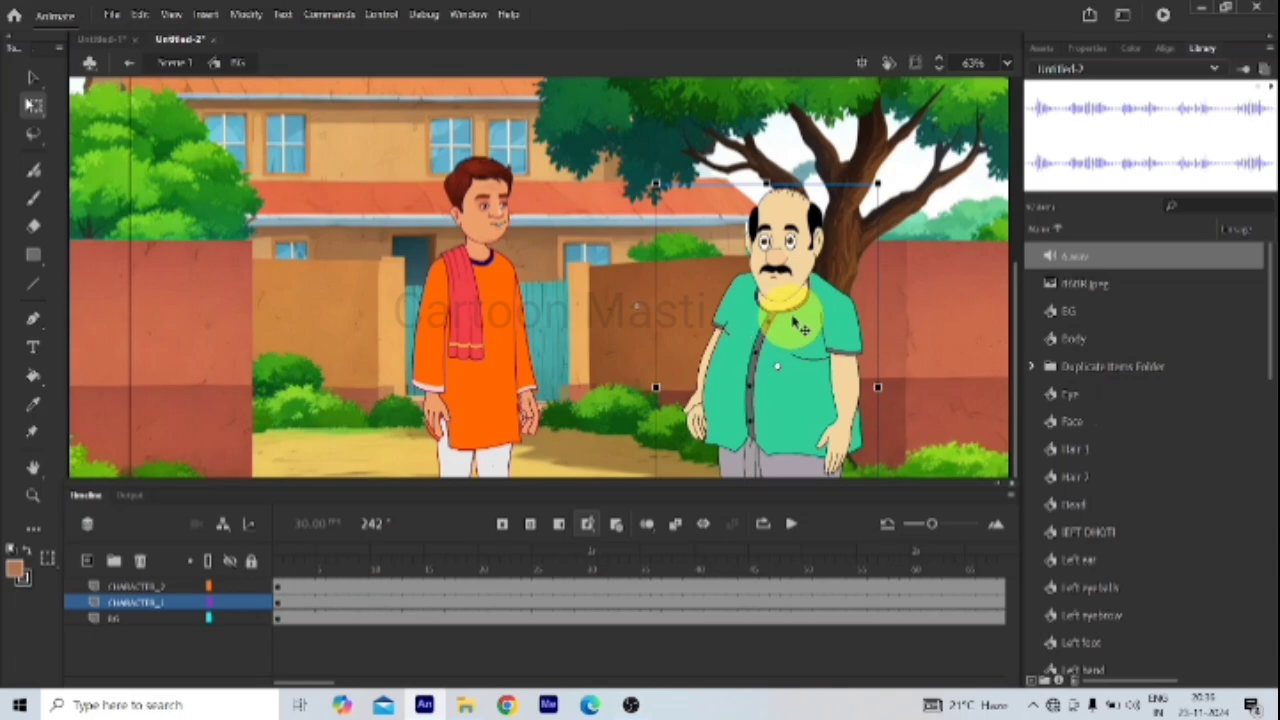
double_click(797, 330)
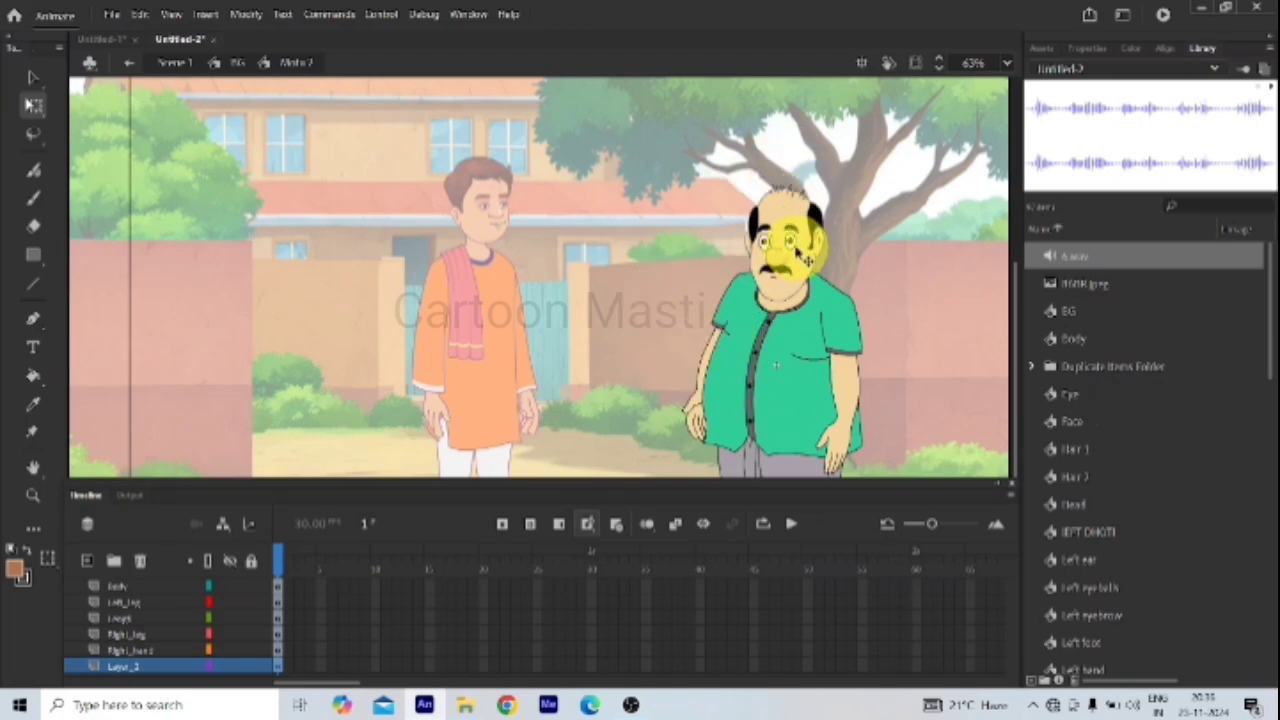
scroll(800, 240, up, 5)
double_click(786, 266)
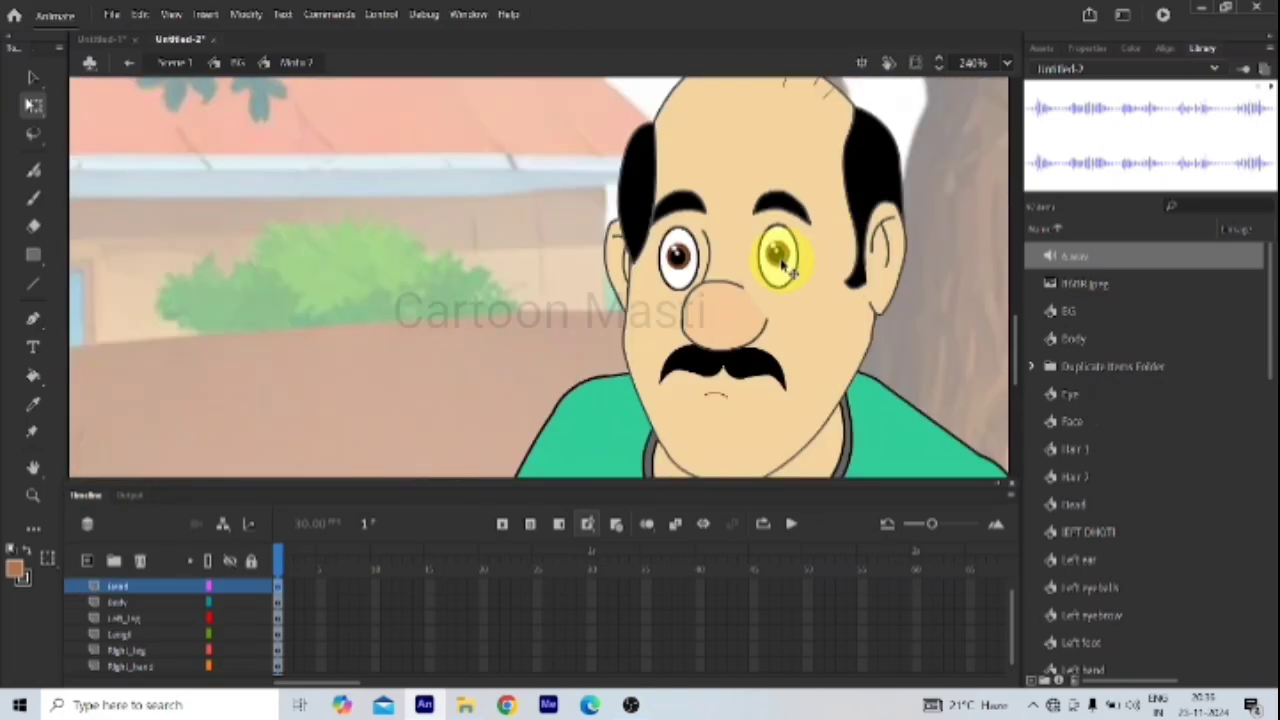
double_click(786, 266)
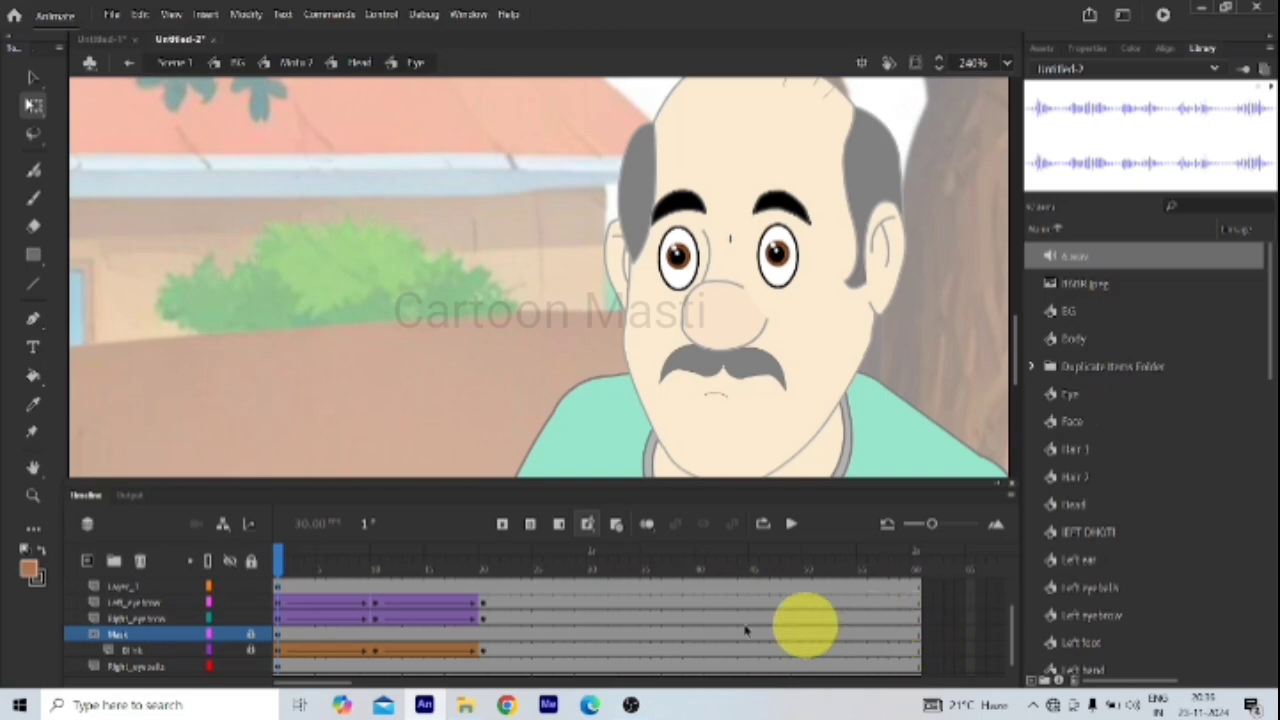
click(128, 66)
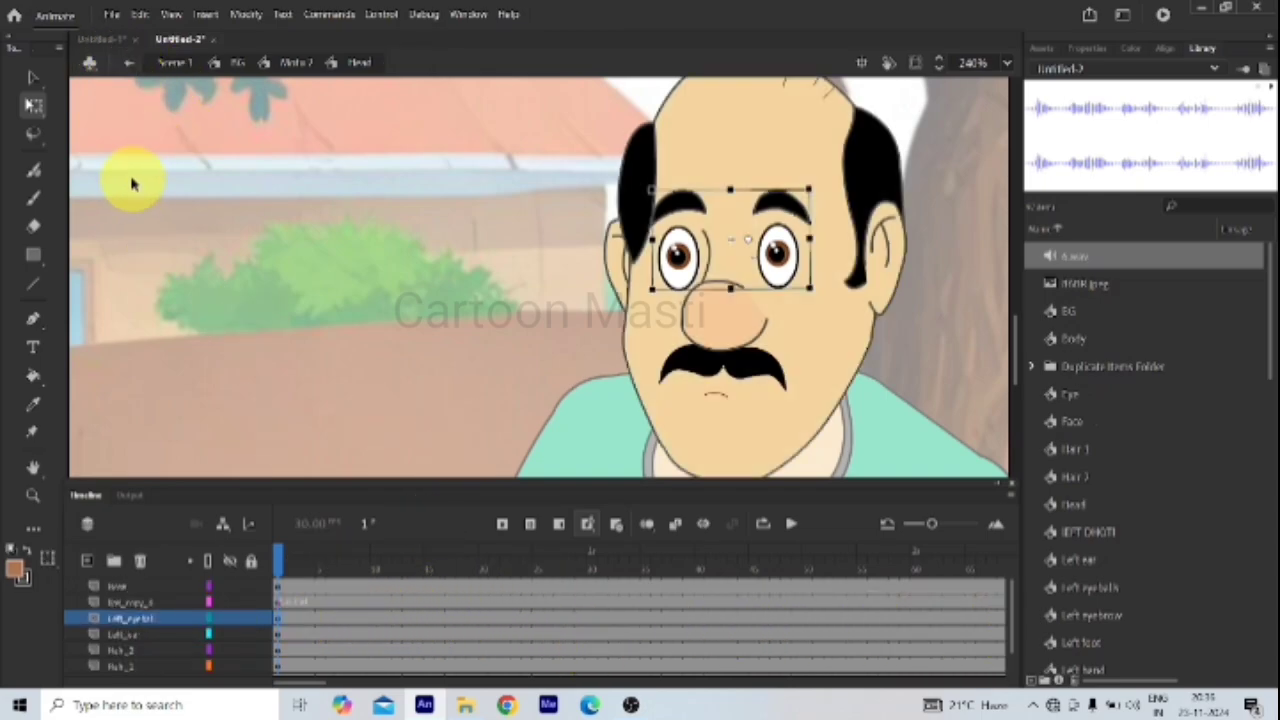
click(128, 62)
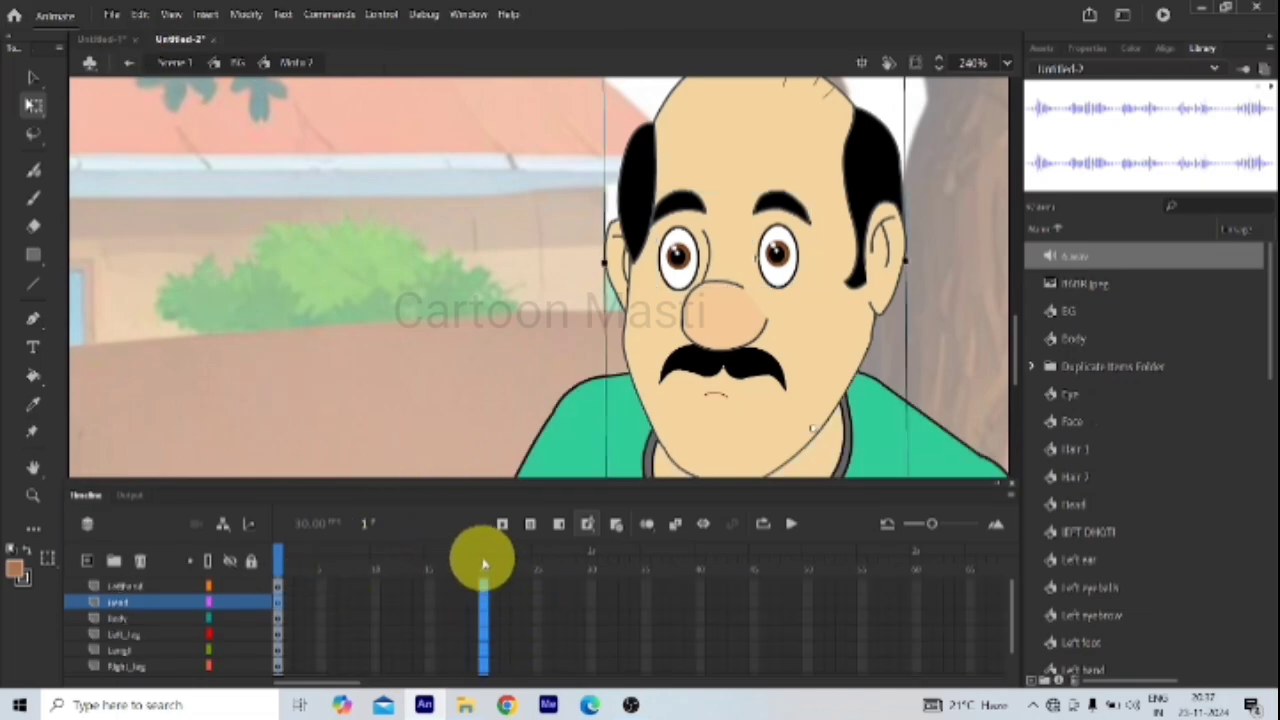
Step: Extend all of the green-shirted character's layers to frame 20 and insert keyframes on every layer at frame 10
key(F5)
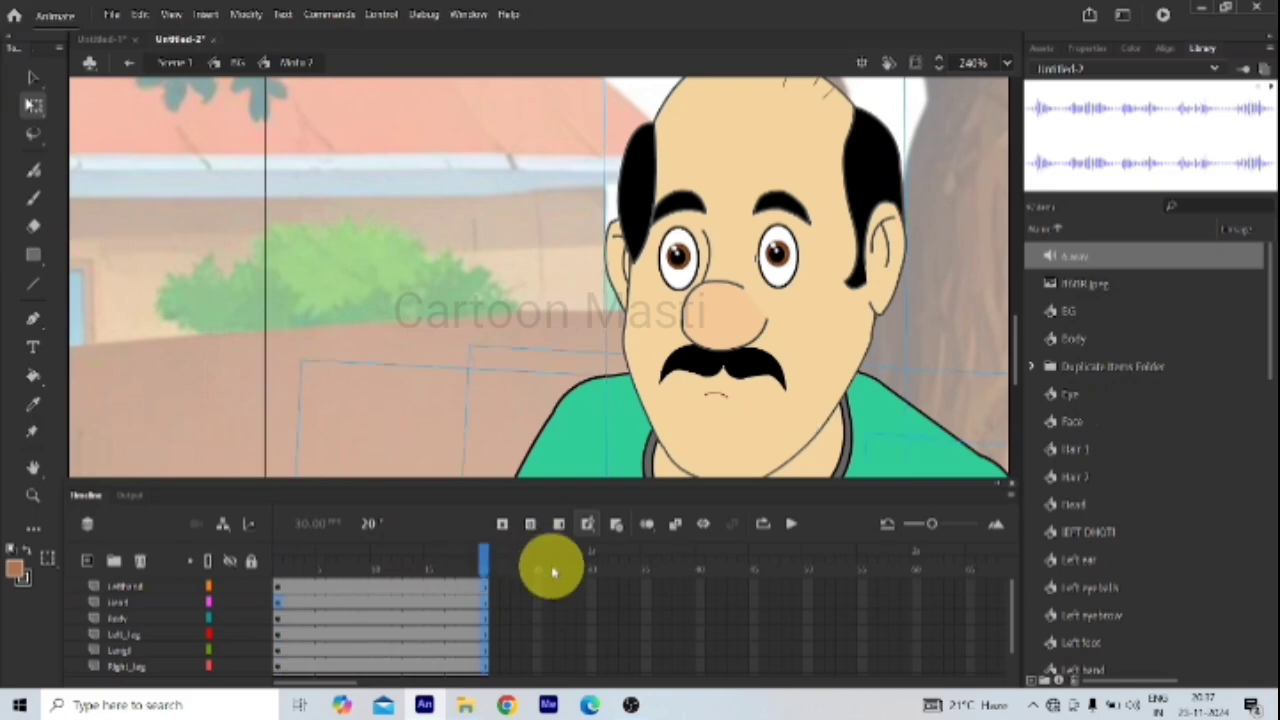
click(374, 566)
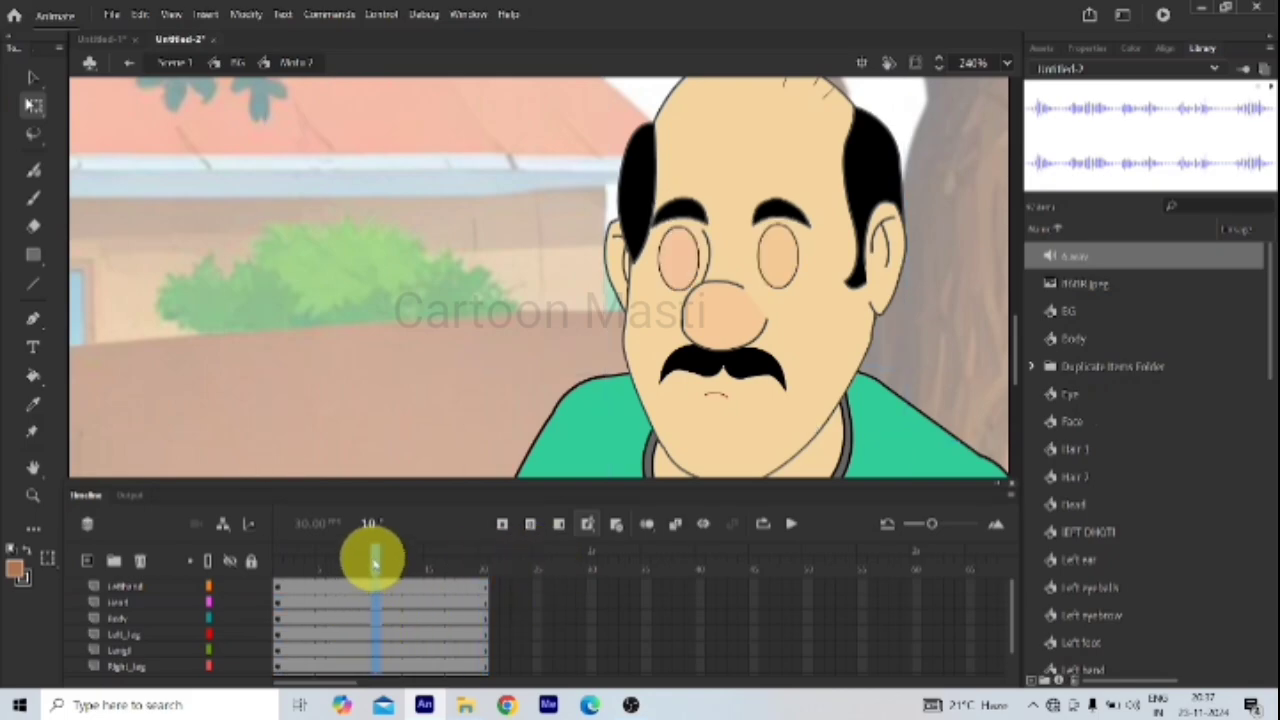
key(F5)
key(ctrl+z)
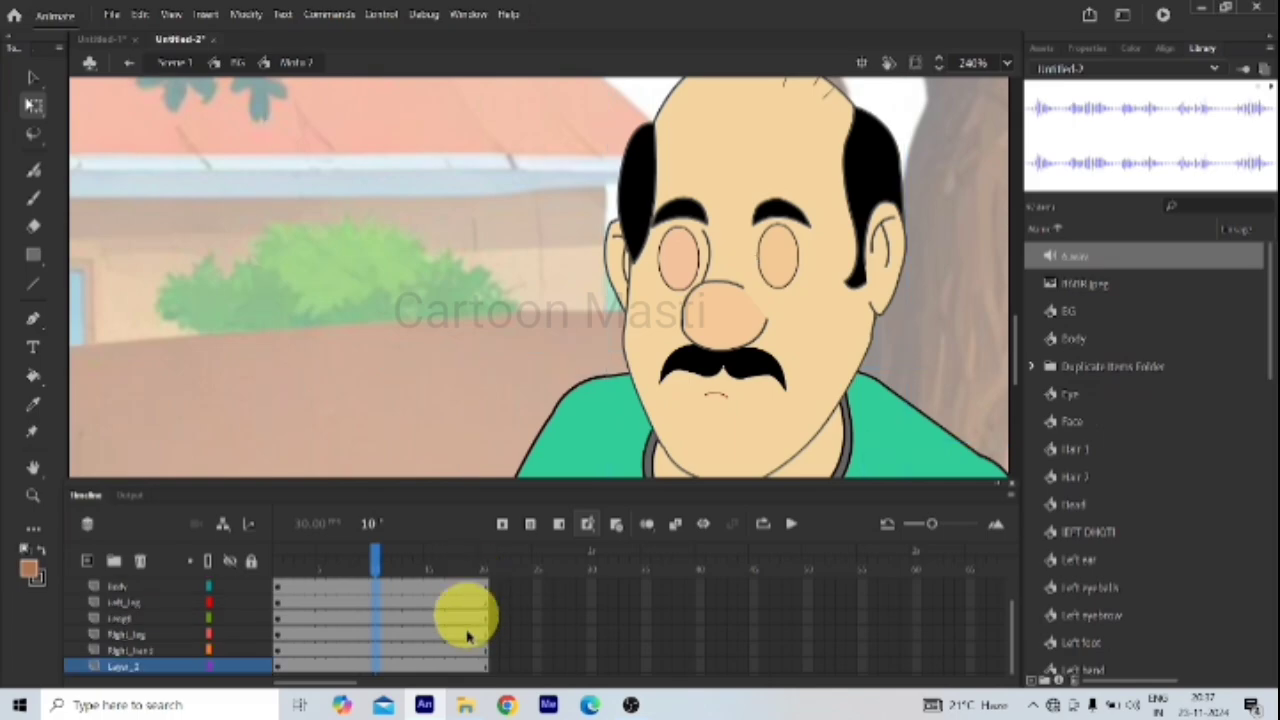
key(F6)
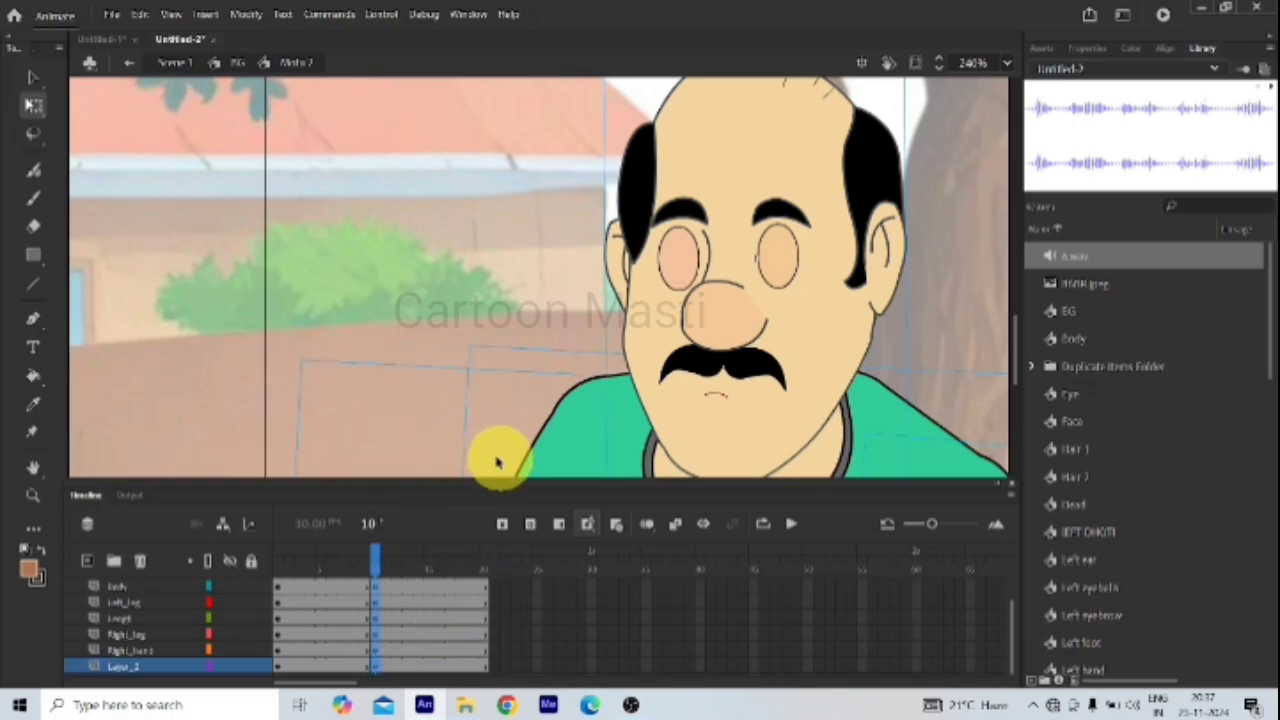
Step: Insert keyframes on all of the green-shirted character's layers at frames 20 and 2
scroll(641, 345, down, 5)
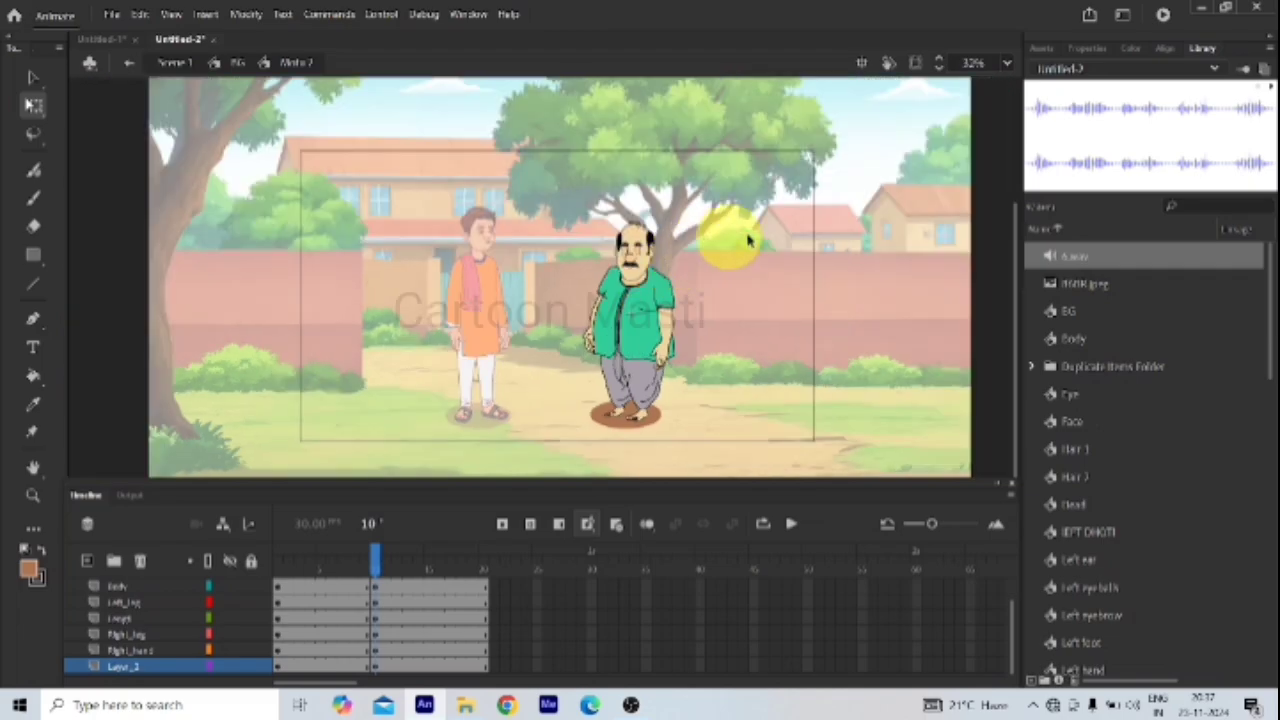
scroll(723, 249, up, 2)
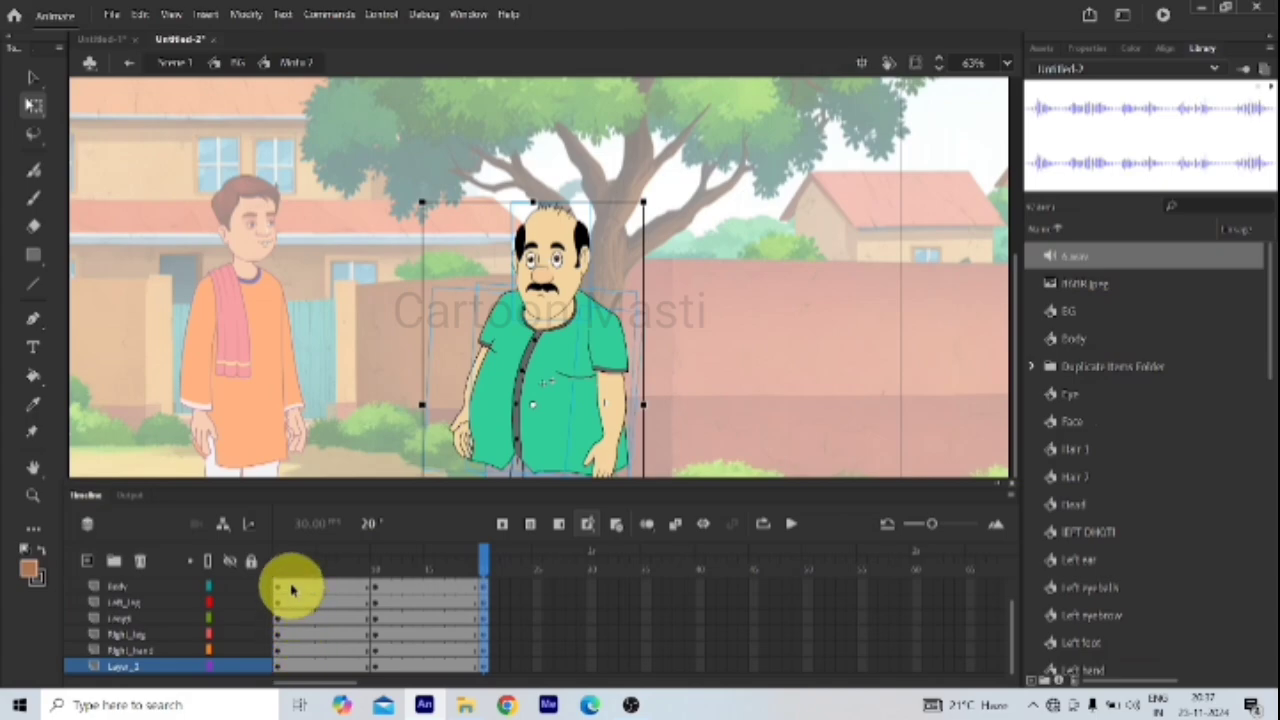
click(288, 565)
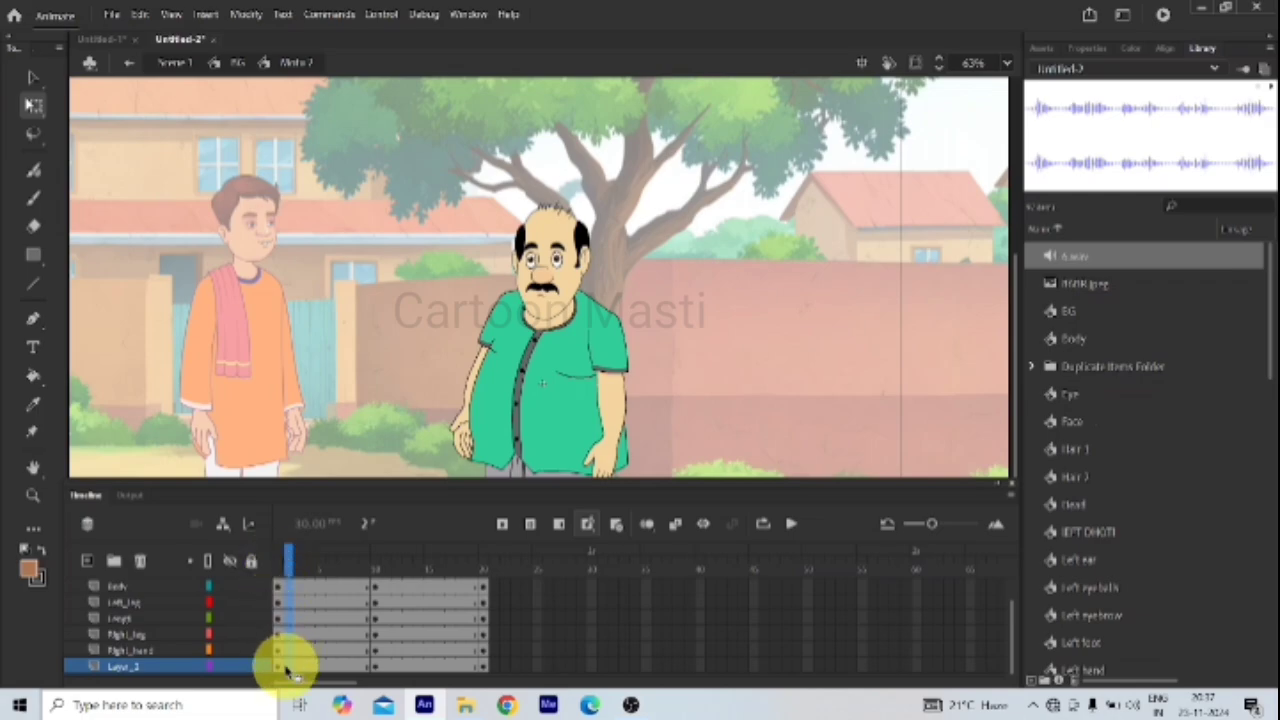
drag(286, 663, 271, 592)
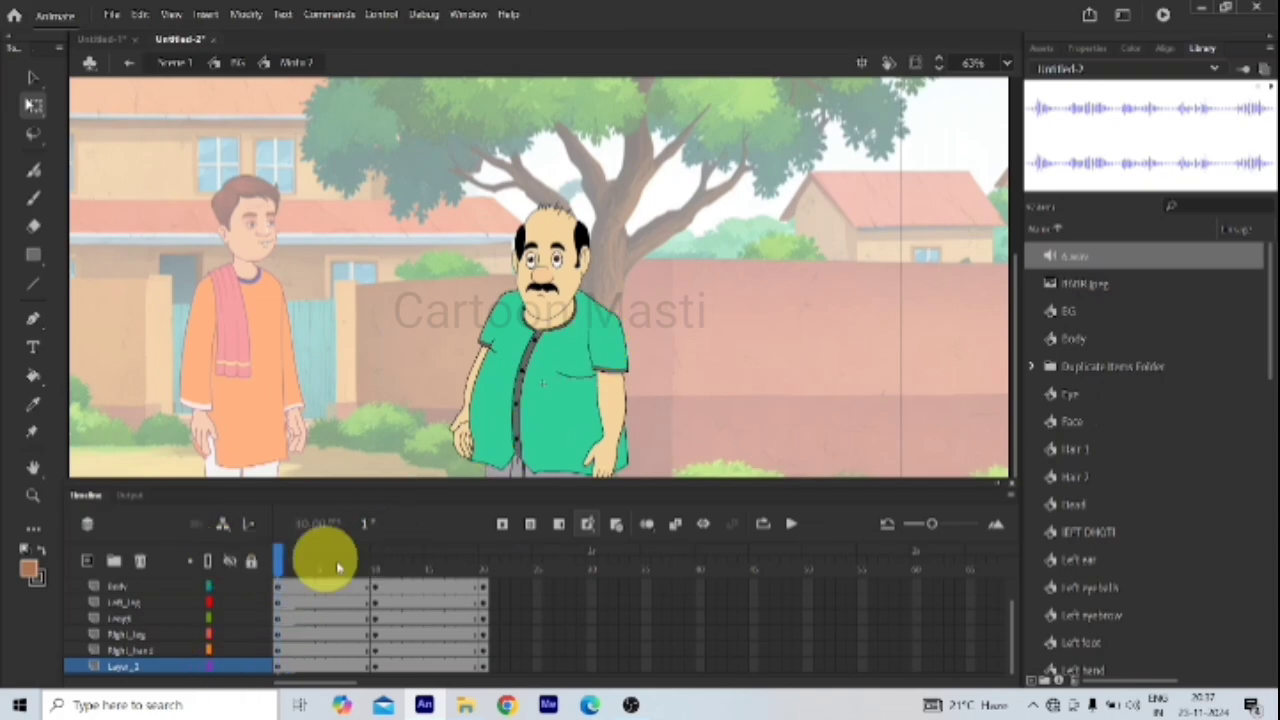
click(284, 566)
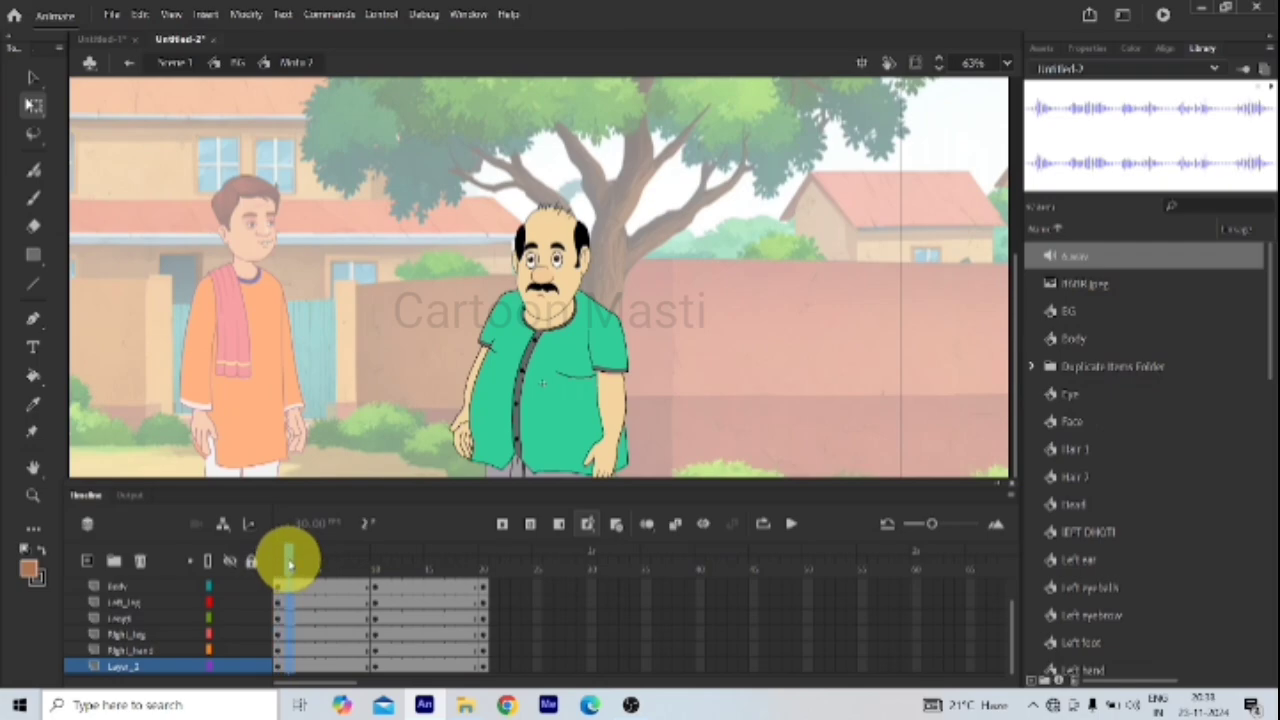
click(292, 586)
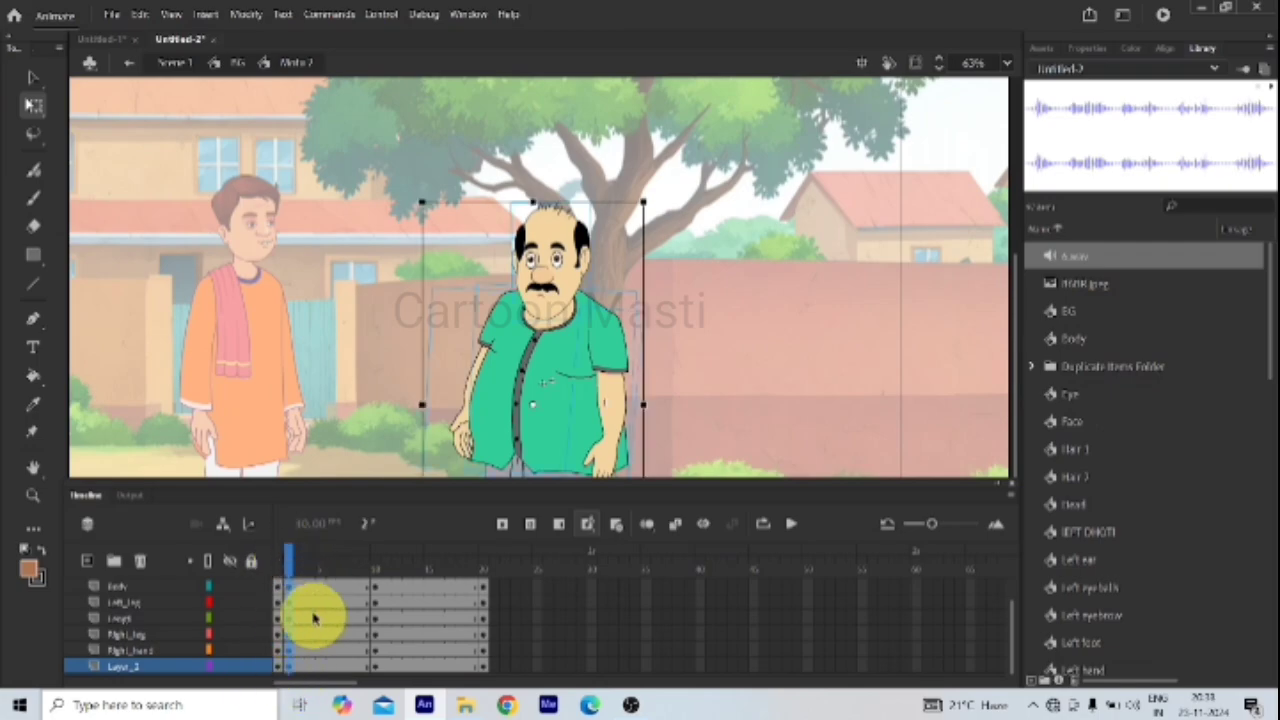
Step: Create classic tweens on all of the green-shirted character's layers between frames 2, 10 and 20
scroll(322, 600, up, 1)
drag(316, 590, 426, 700)
right_click(408, 610)
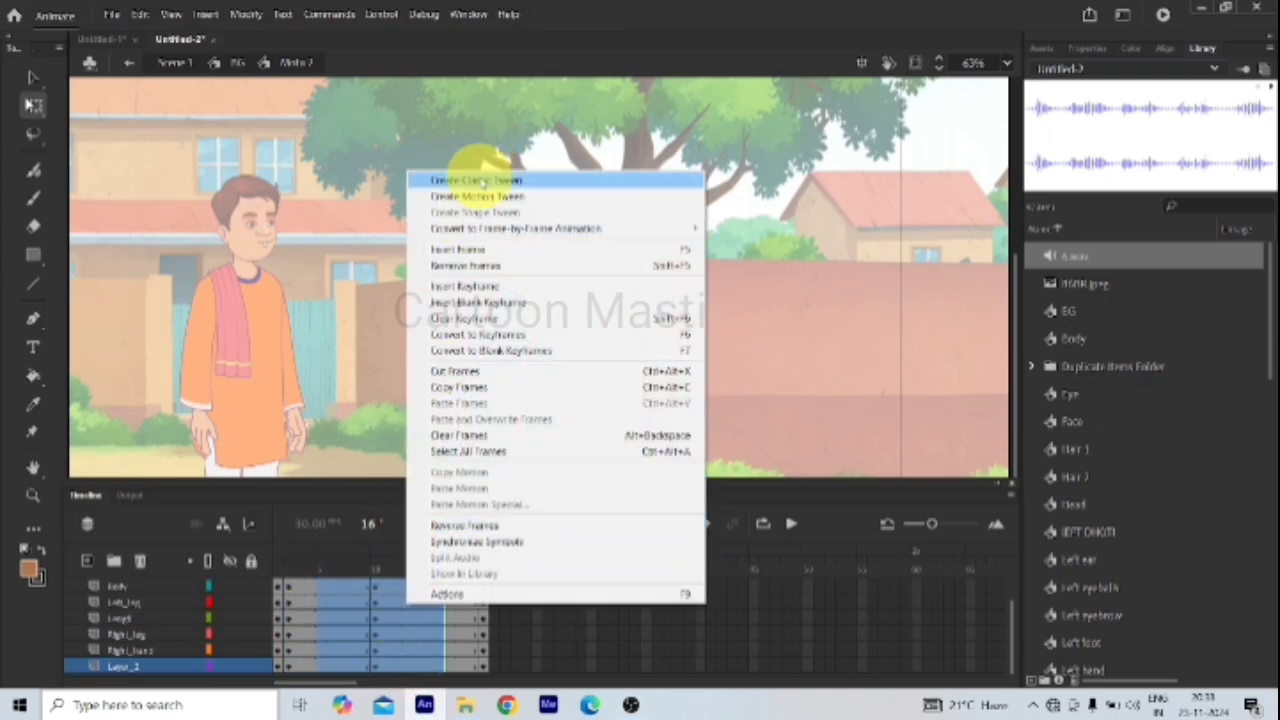
click(487, 181)
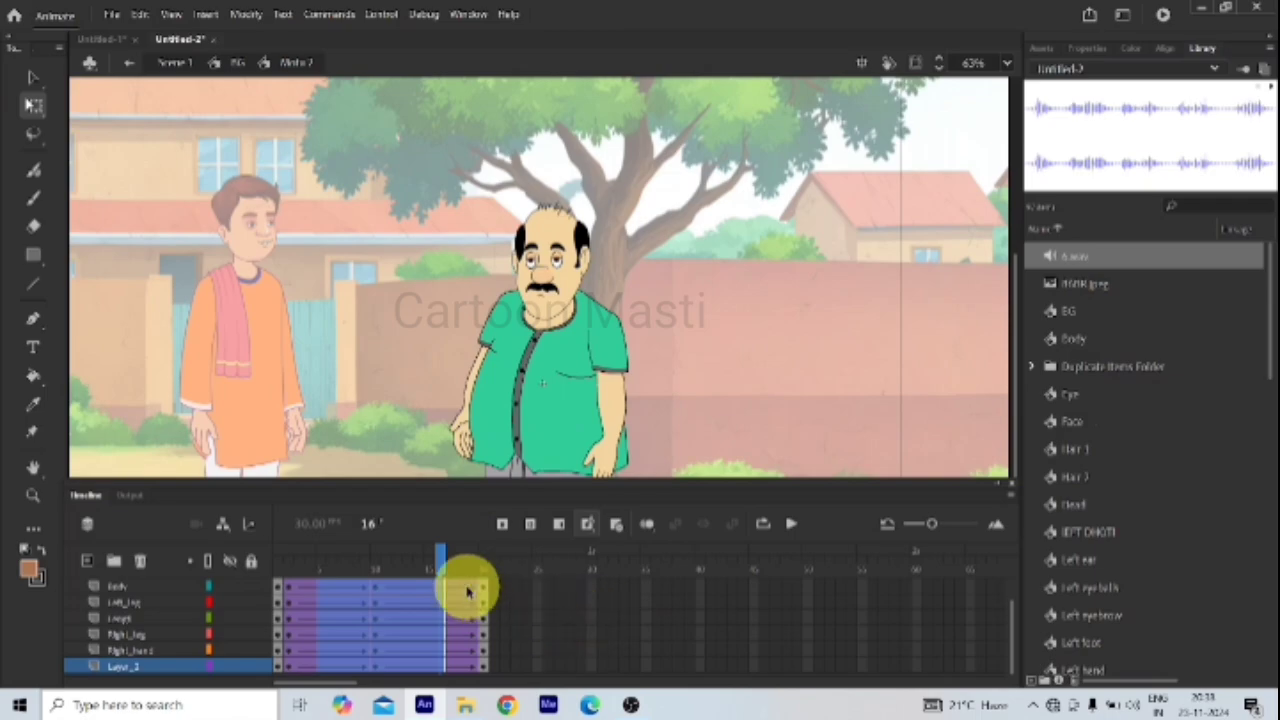
Step: Return to frame 1 of the character's timeline and go back through the BG symbol to Scene 1
drag(442, 566, 303, 562)
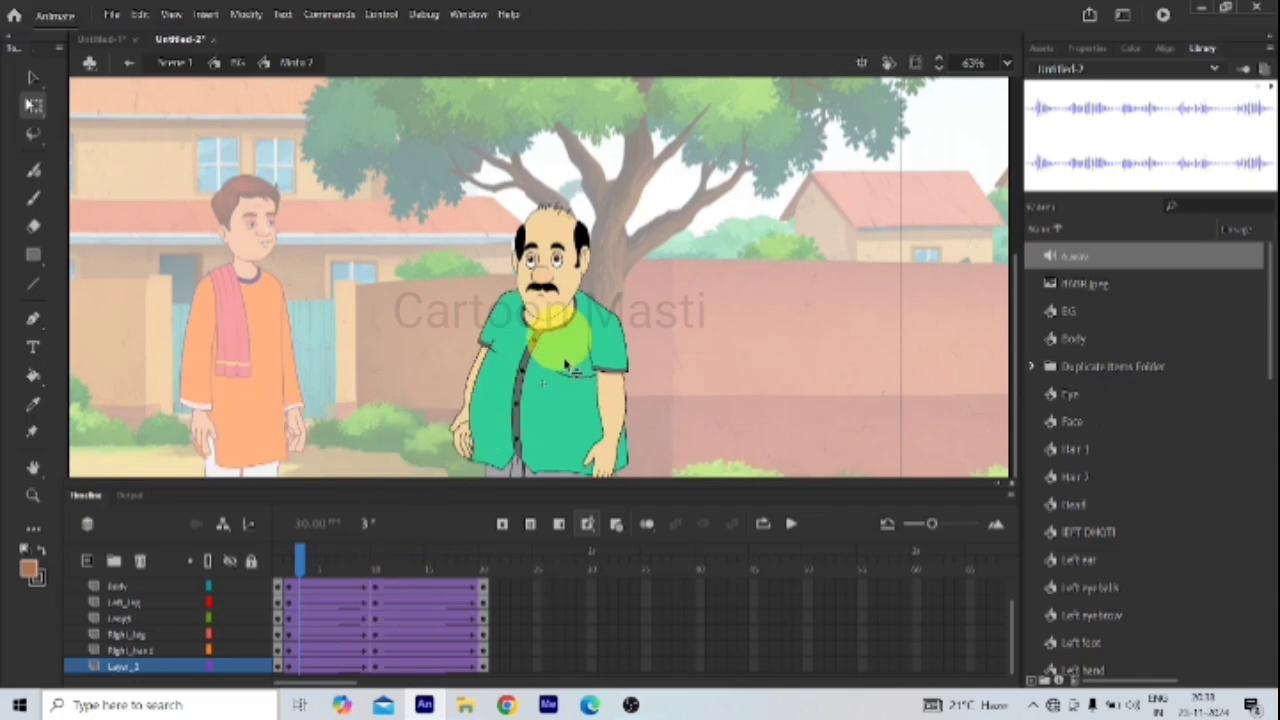
scroll(414, 643, up, 2)
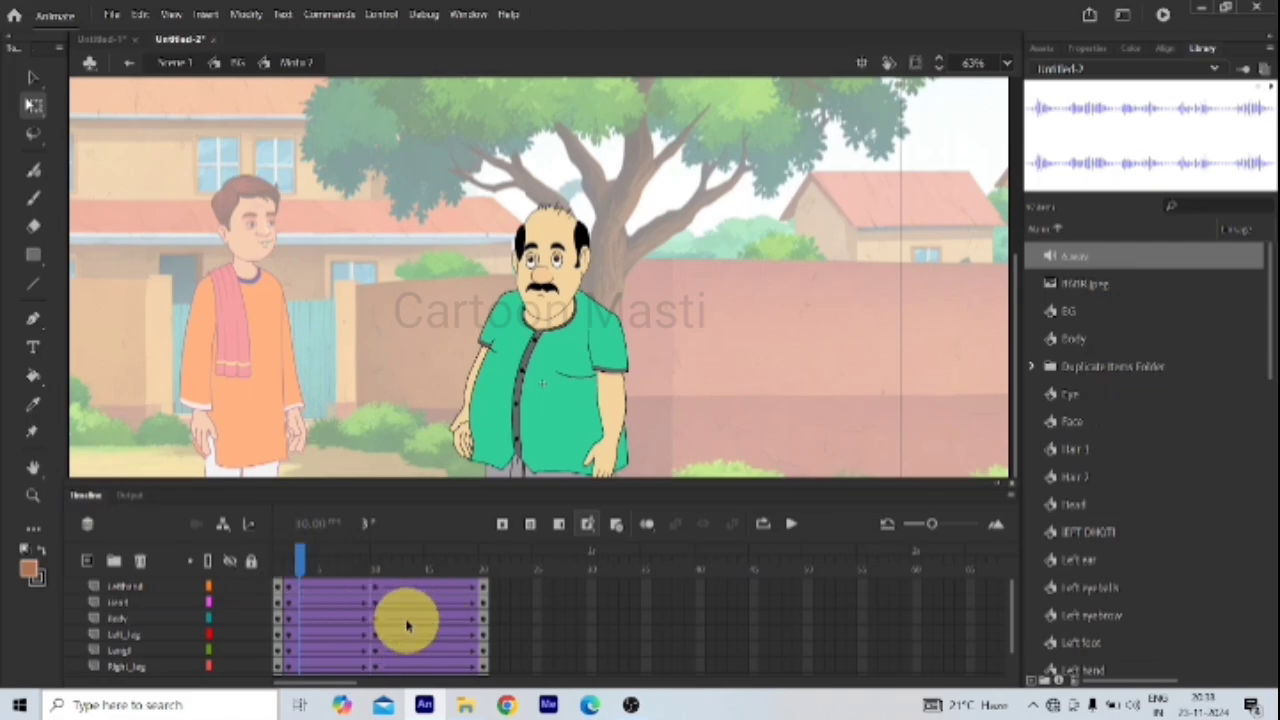
drag(299, 560, 251, 560)
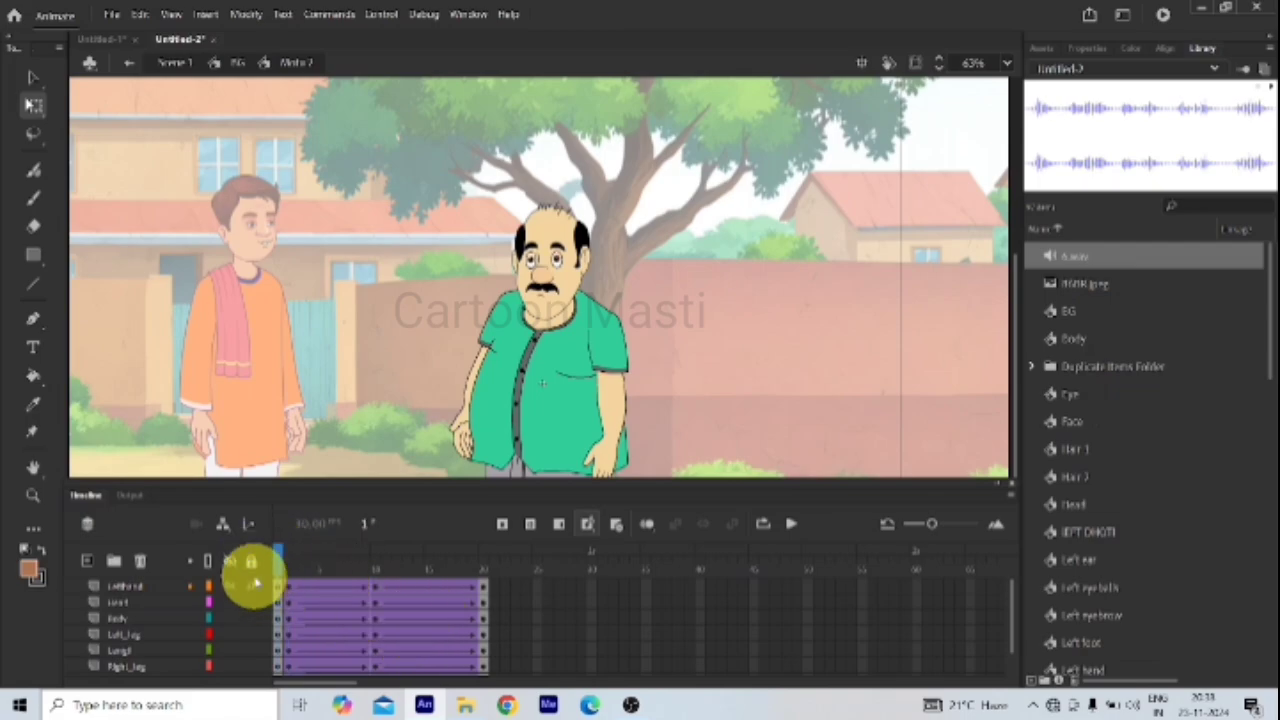
click(129, 63)
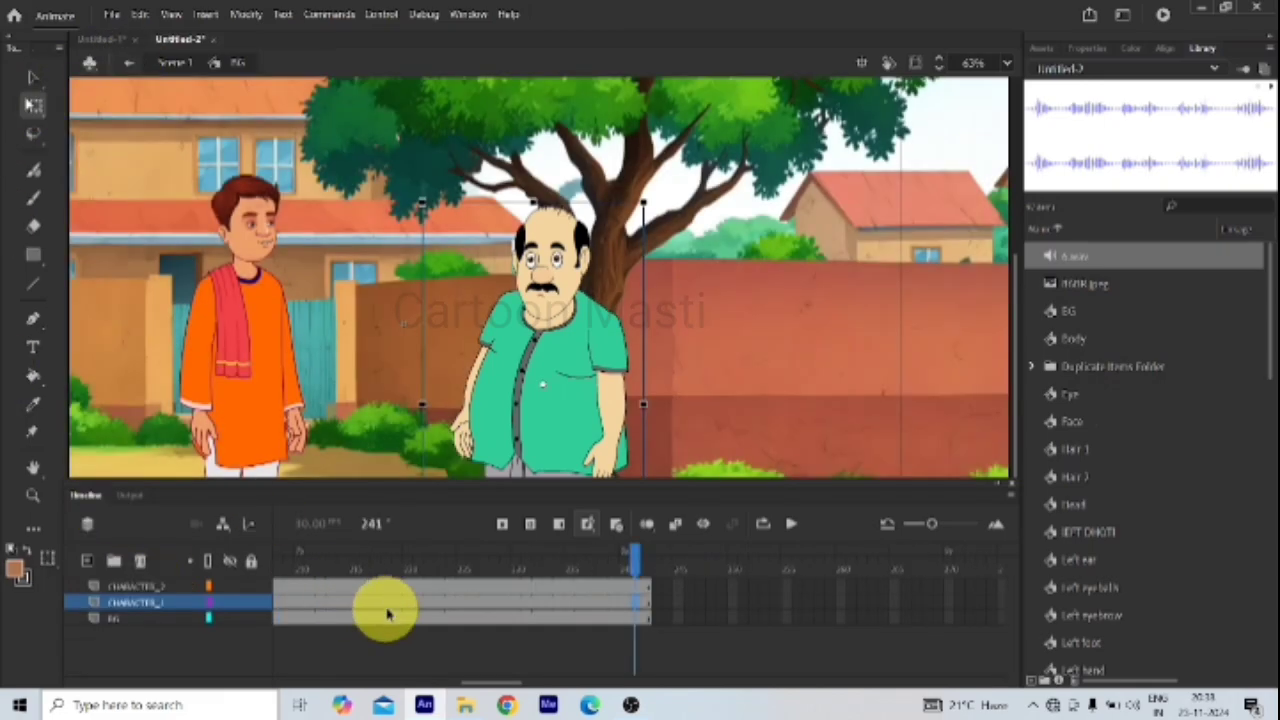
drag(493, 685, 217, 658)
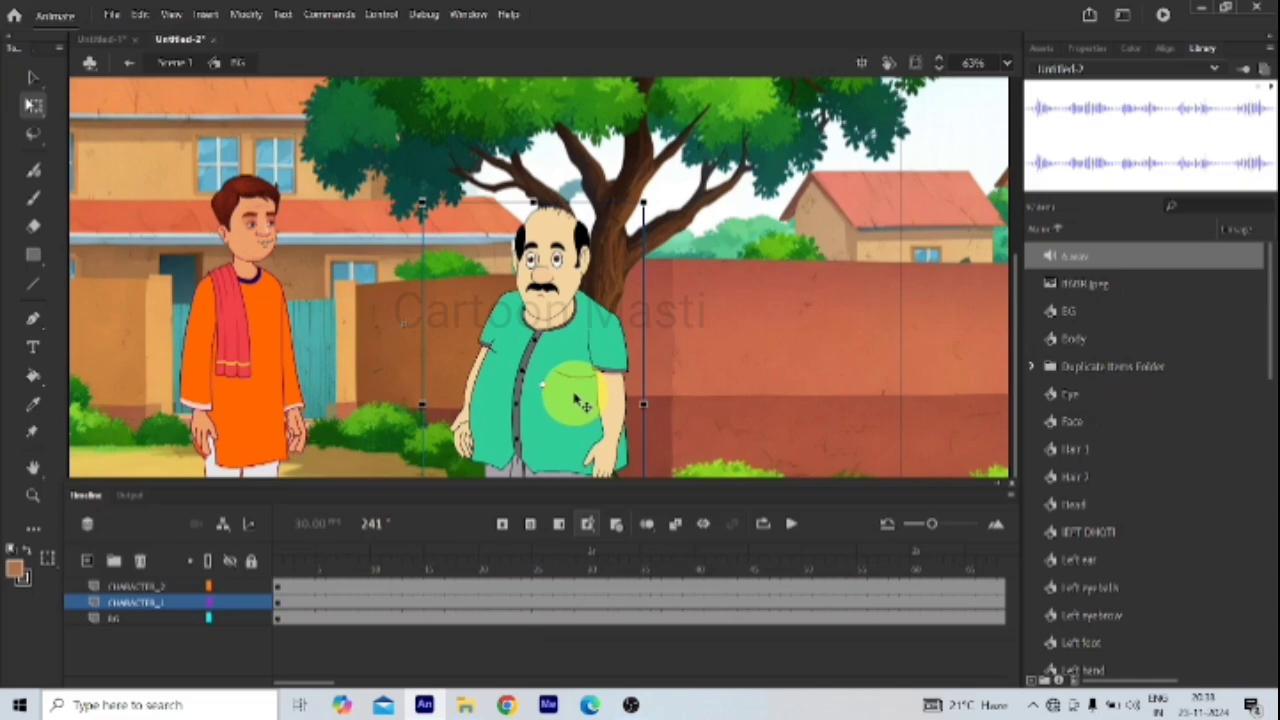
click(128, 62)
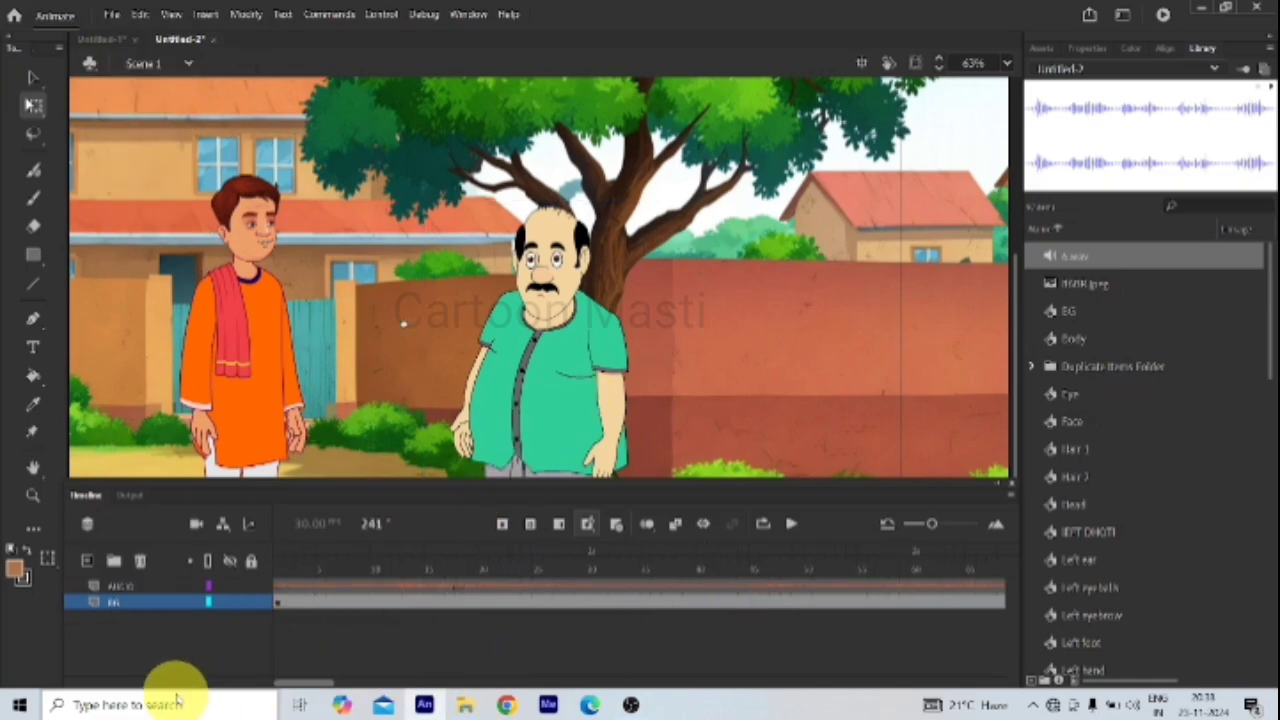
Step: Clear the keyframe at frame 18 on the audio layer of Scene 1 and return to frame 1
click(462, 592)
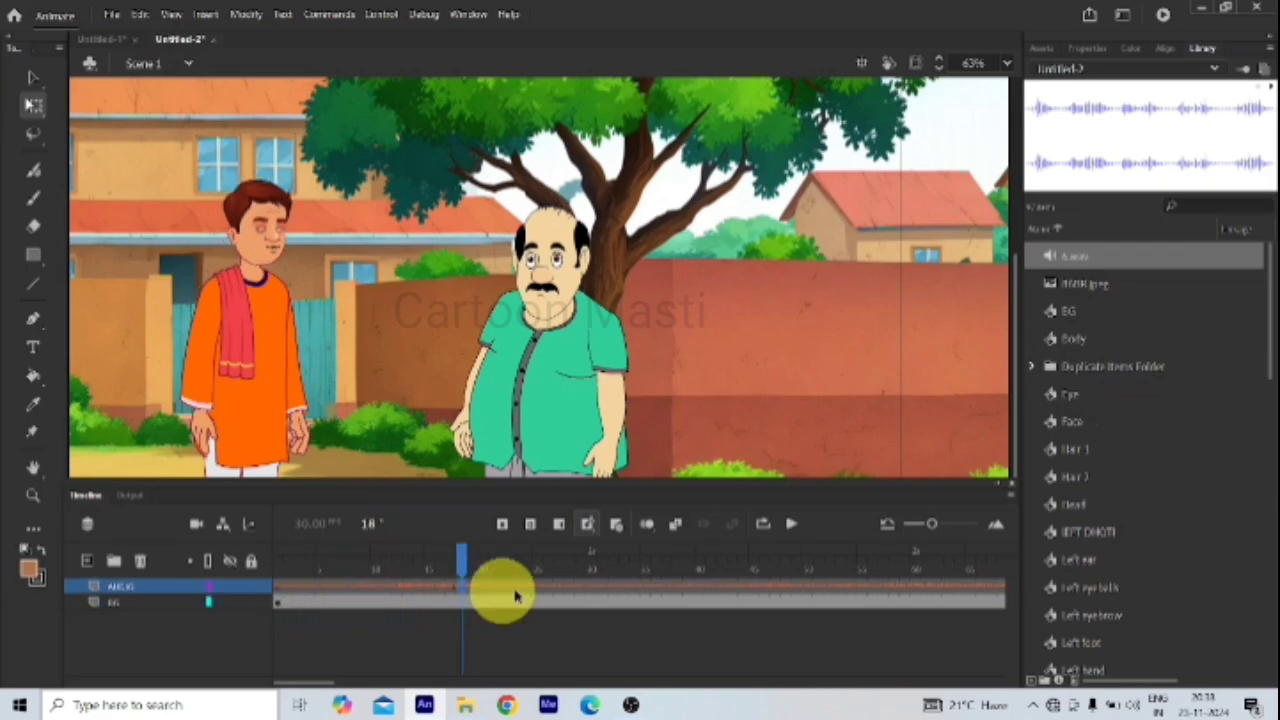
right_click(464, 591)
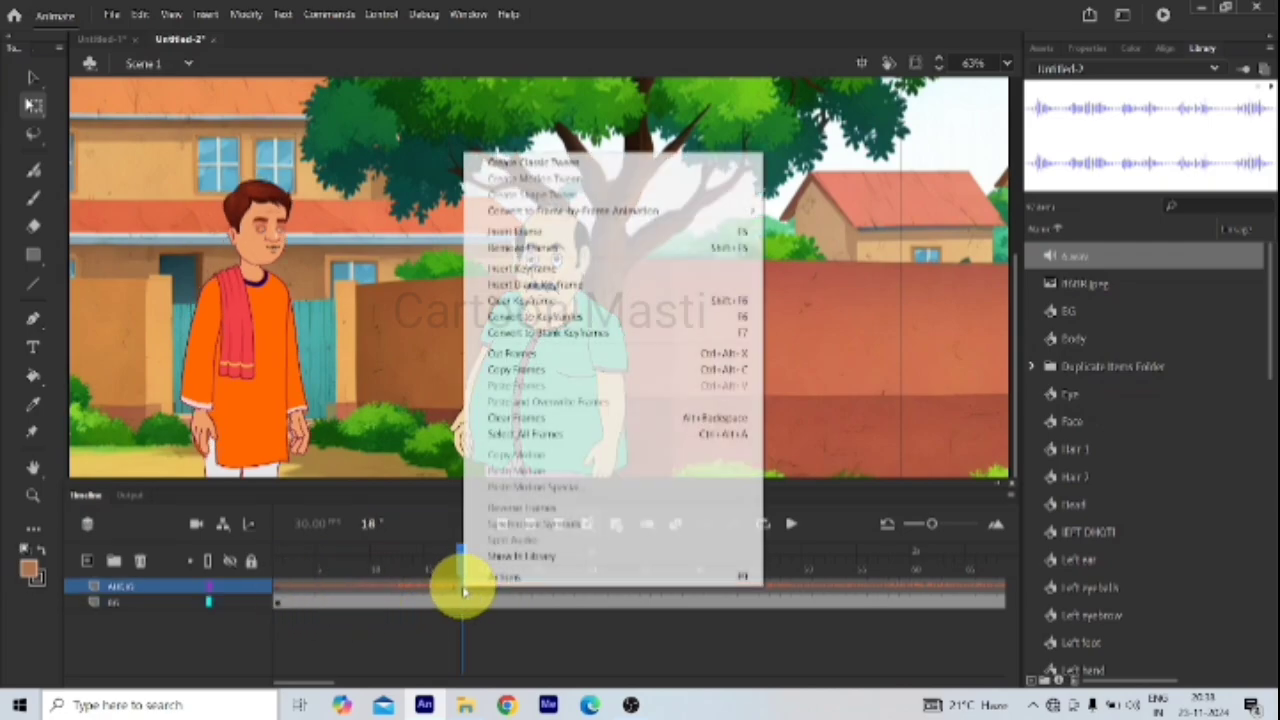
click(497, 300)
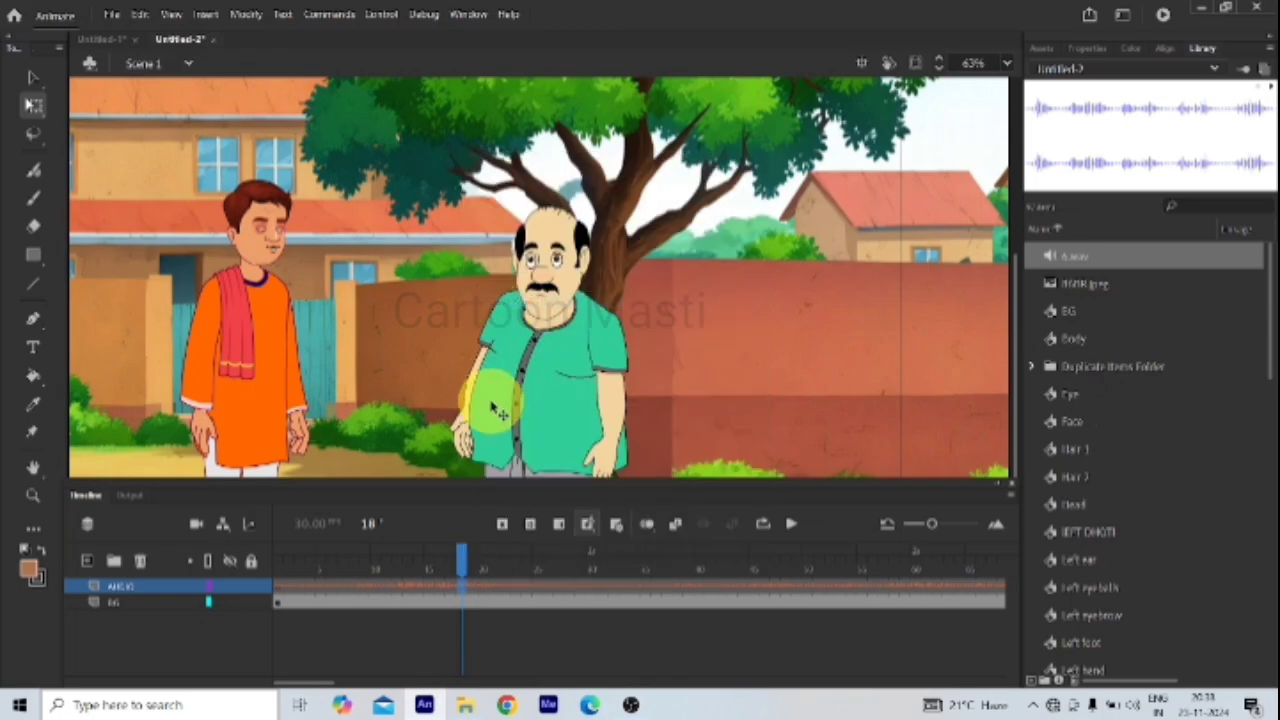
drag(466, 560, 209, 603)
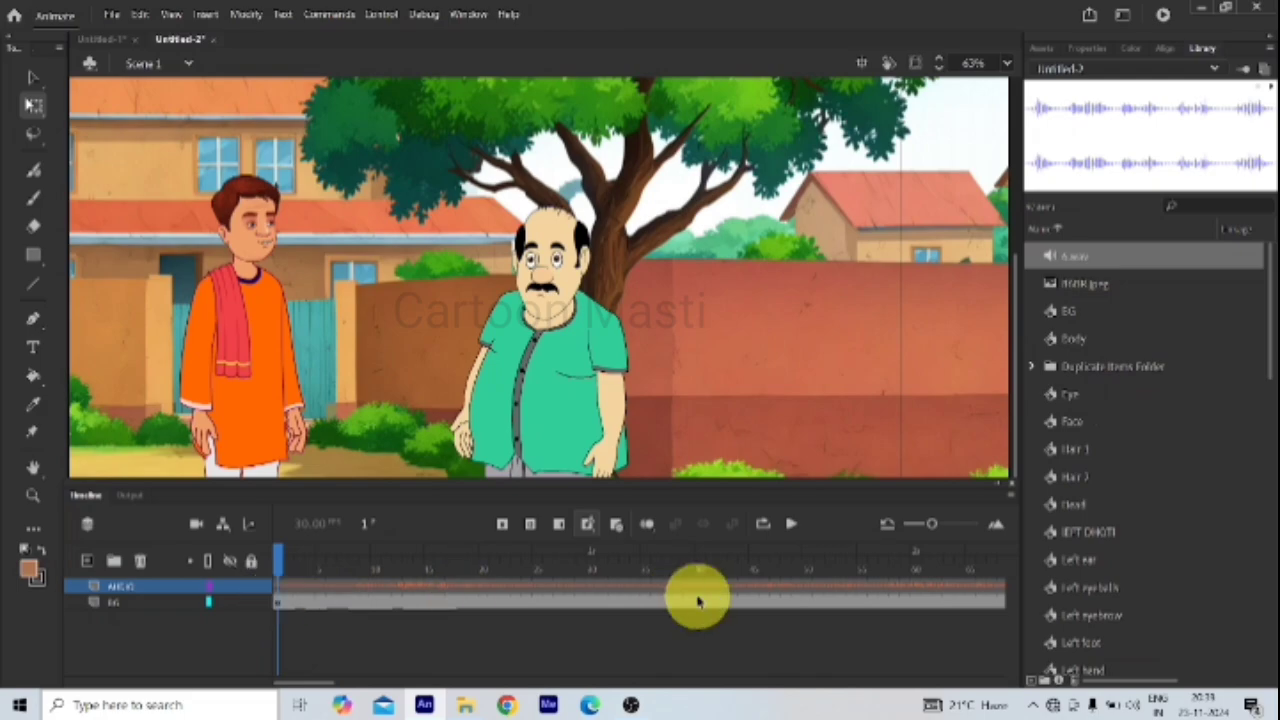
Step: Open the BG symbol from Scene 1 and enter the green-shirted character's symbol
double_click(585, 342)
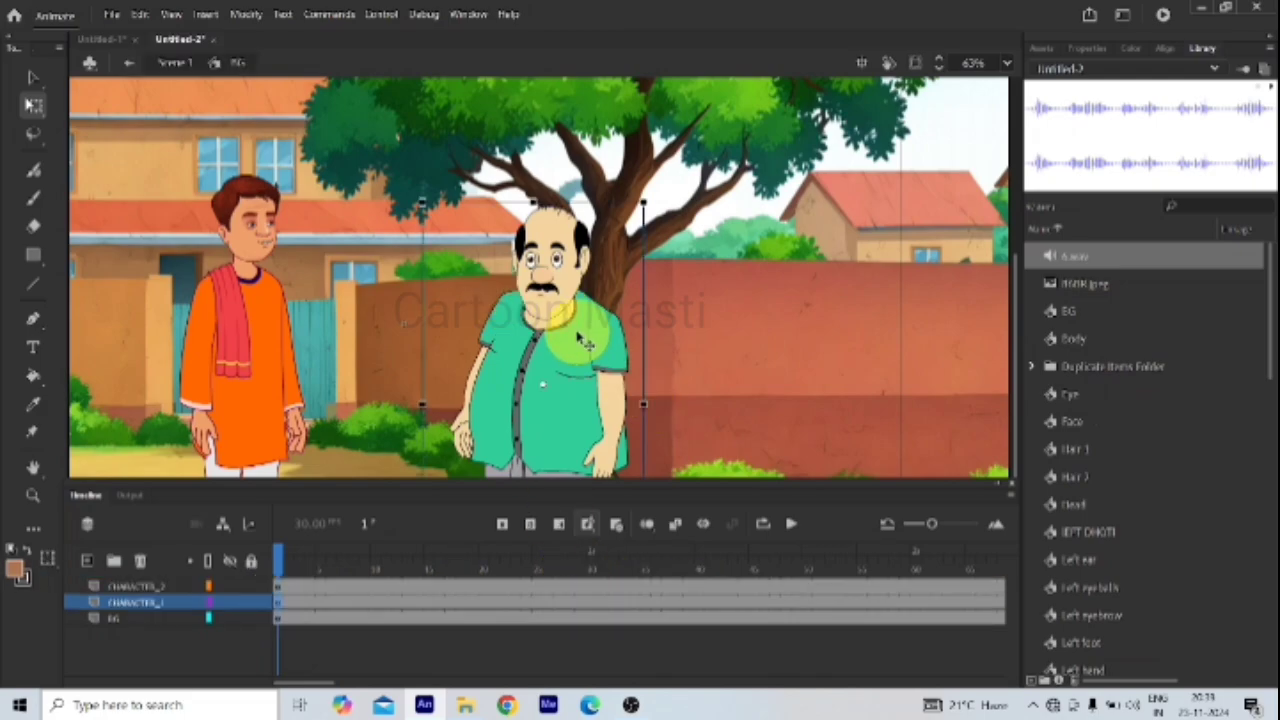
click(580, 347)
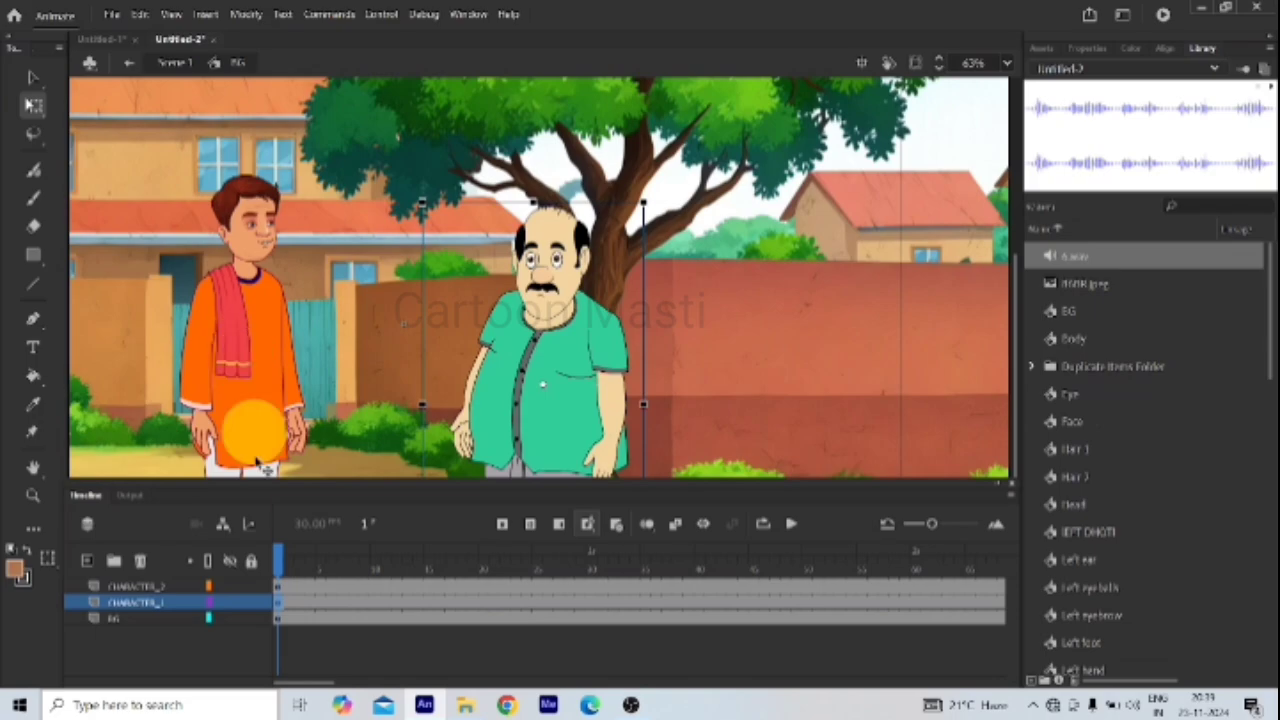
click(250, 425)
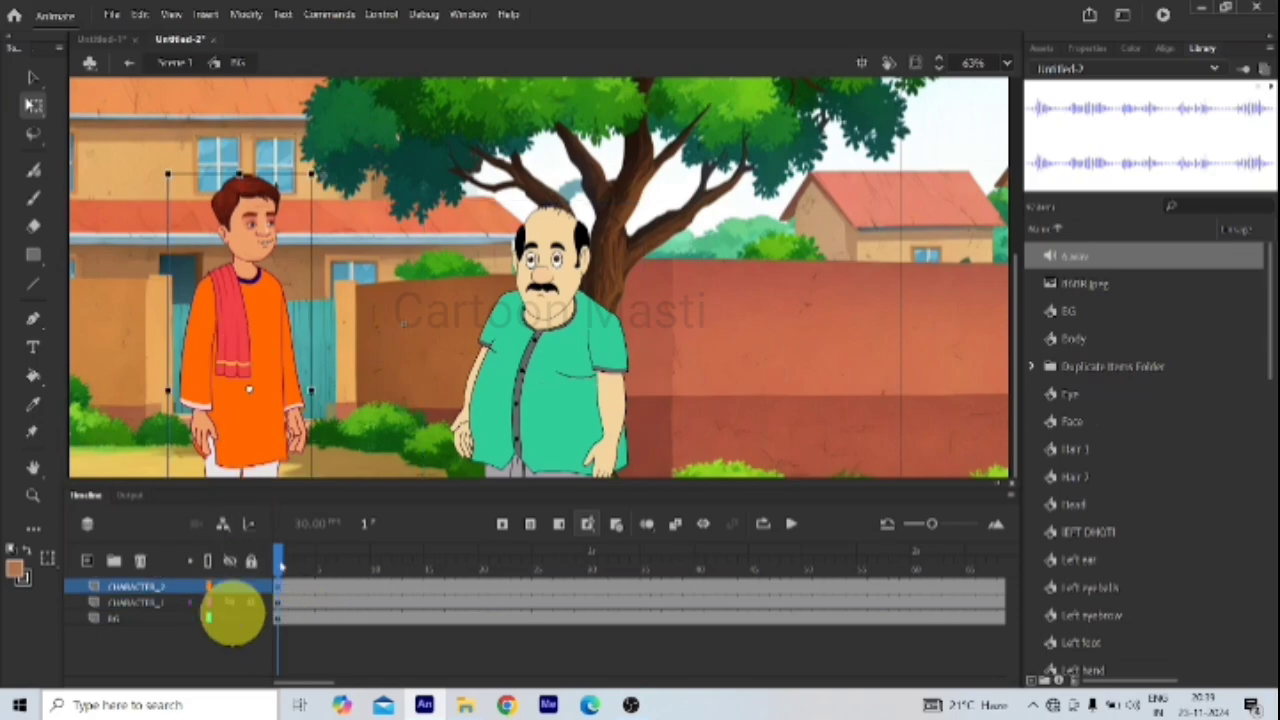
double_click(562, 395)
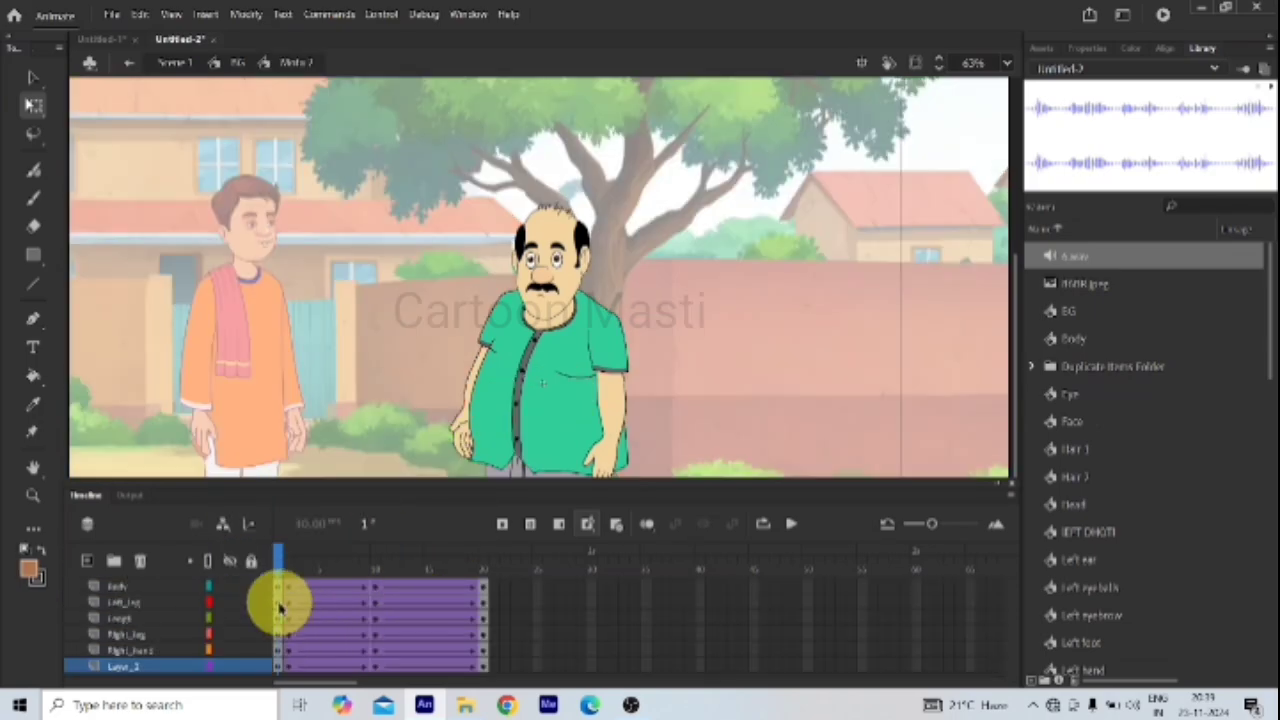
Step: Add an AUDIO layer above the green-shirted character's left-hand layer and place the imported WAV sound on it
scroll(280, 605, up, 1)
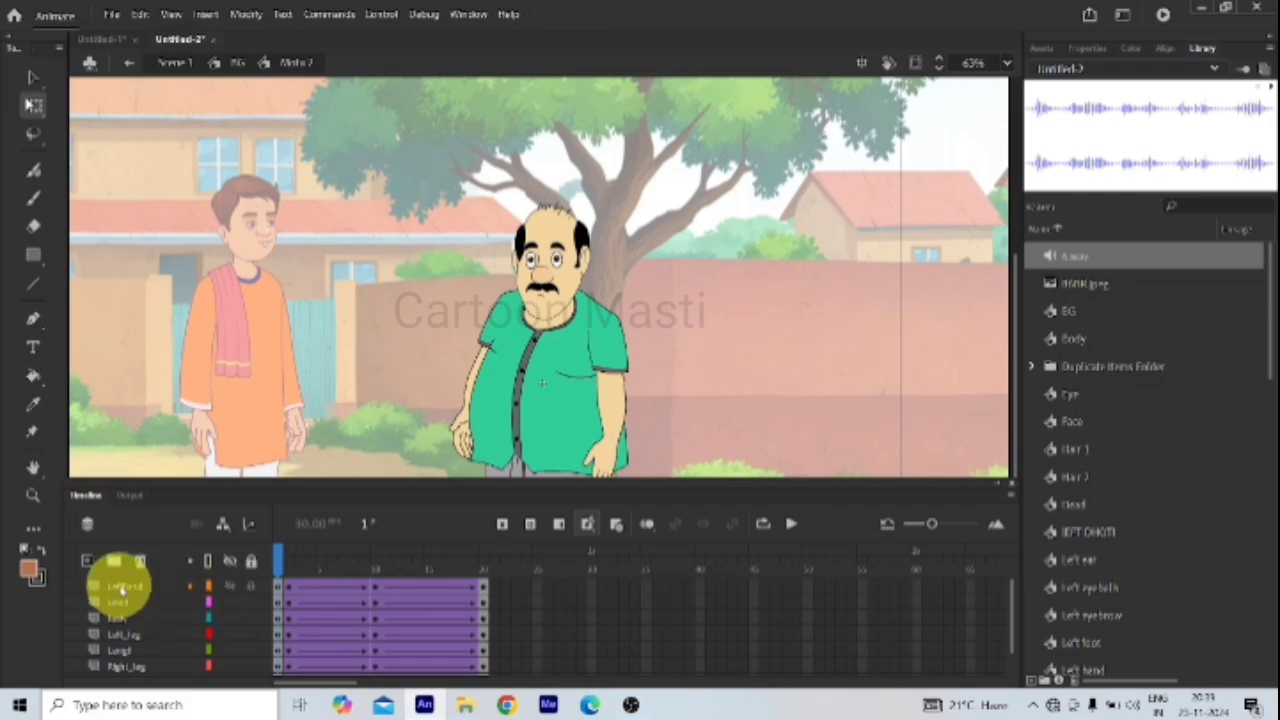
click(125, 587)
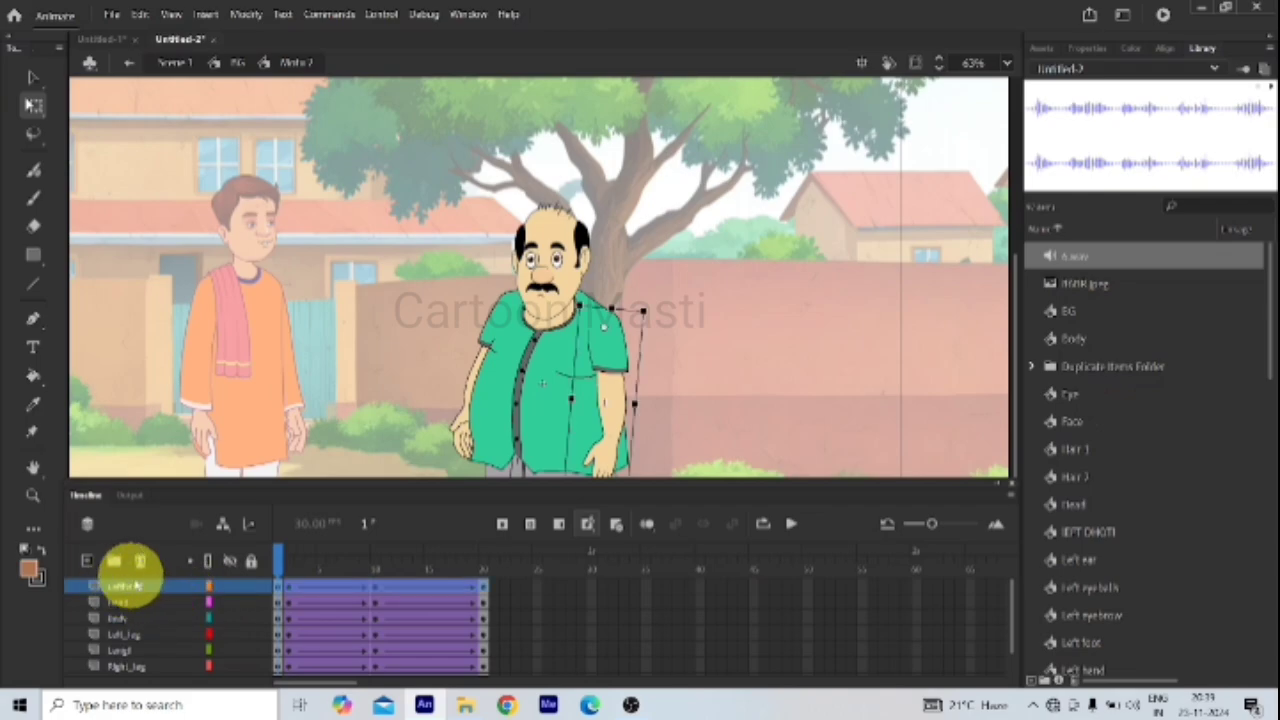
click(87, 561)
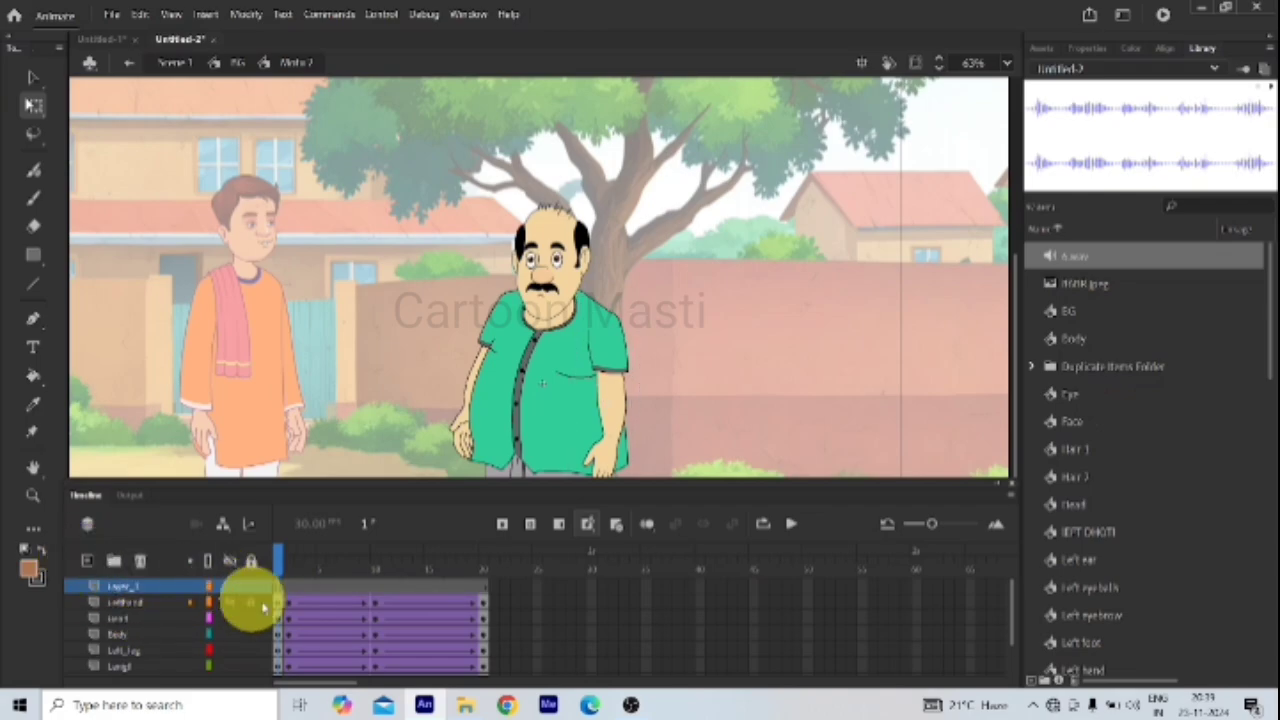
click(144, 590)
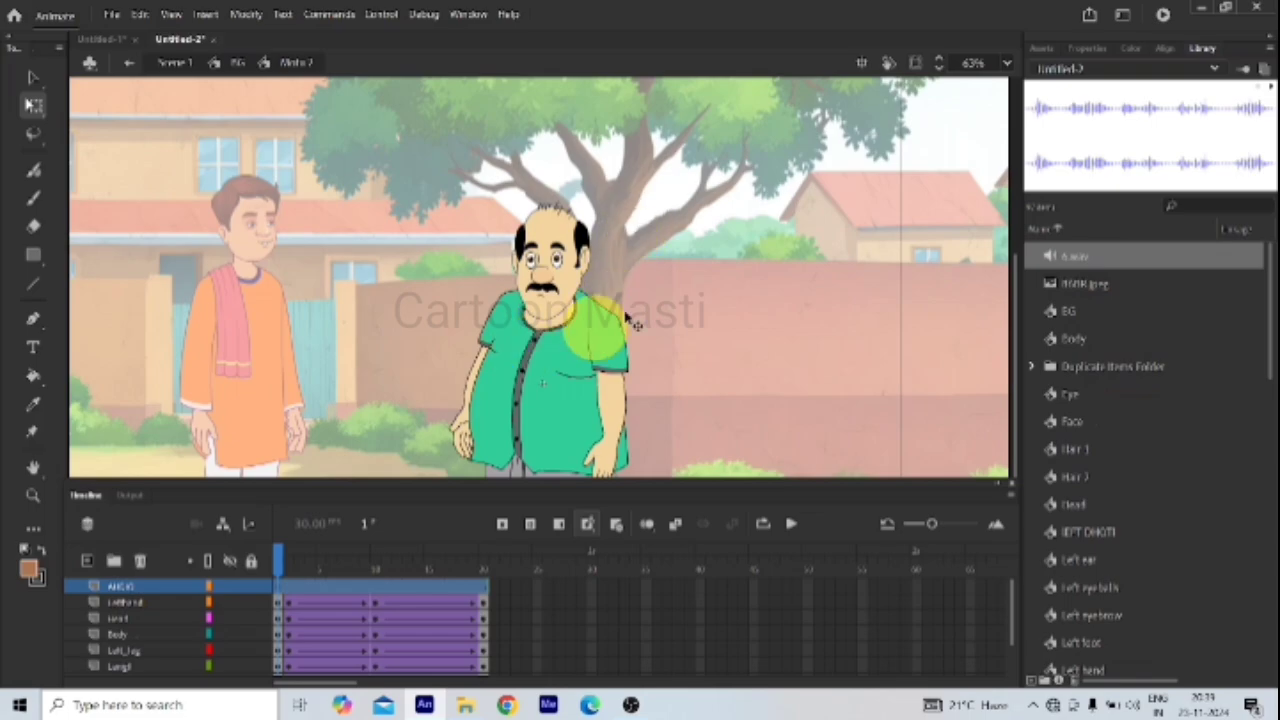
drag(1095, 261, 505, 305)
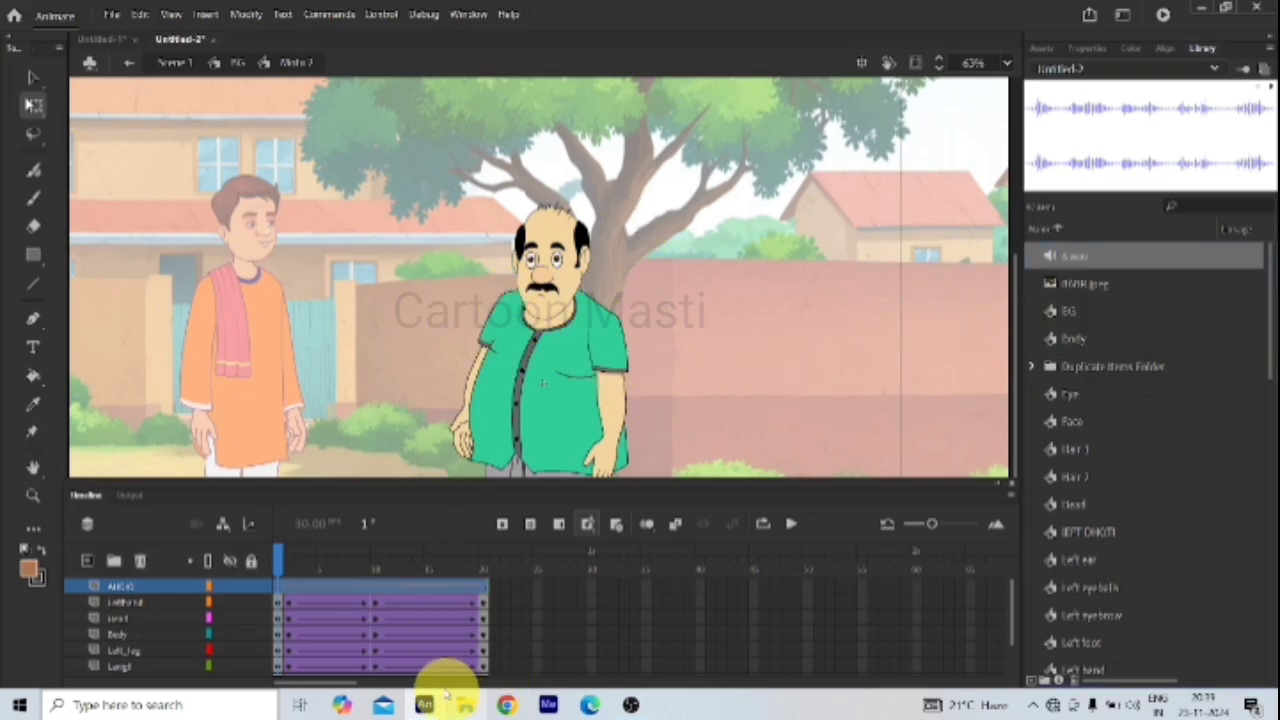
Step: Return to Scene 1, check the last frame of its audio layer, and re-enter the green-shirted character's symbol
click(127, 65)
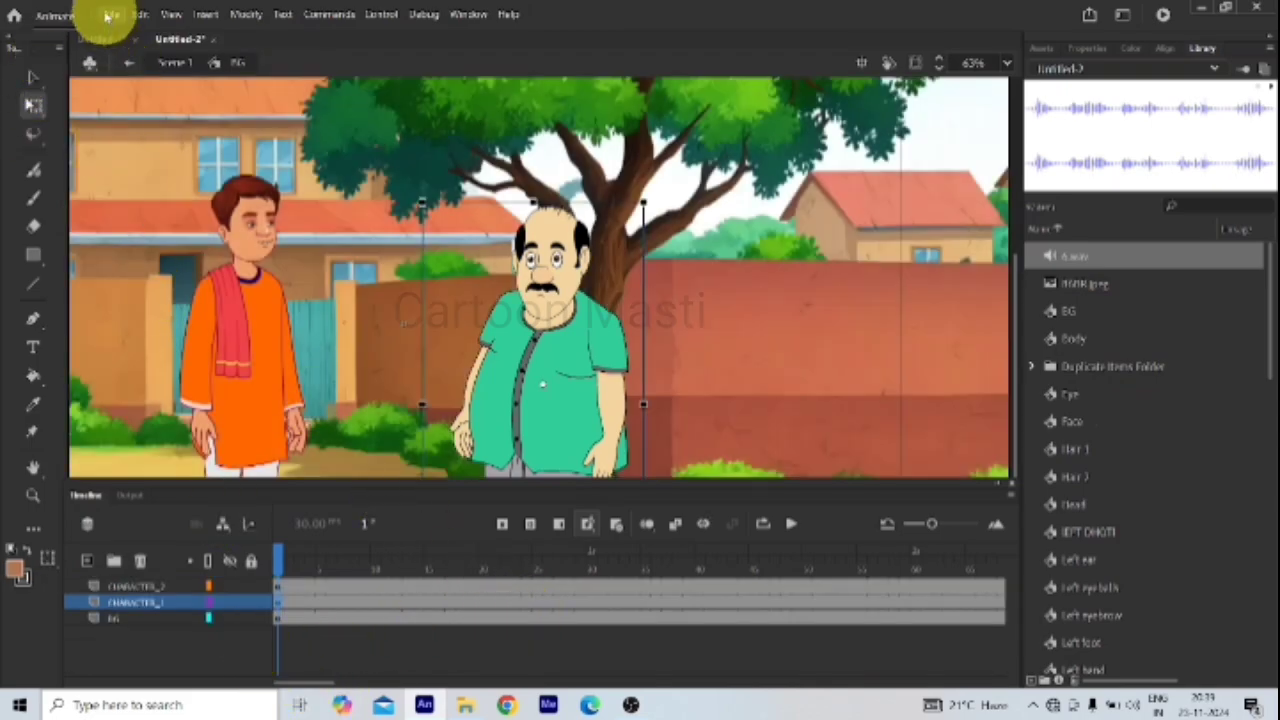
click(128, 63)
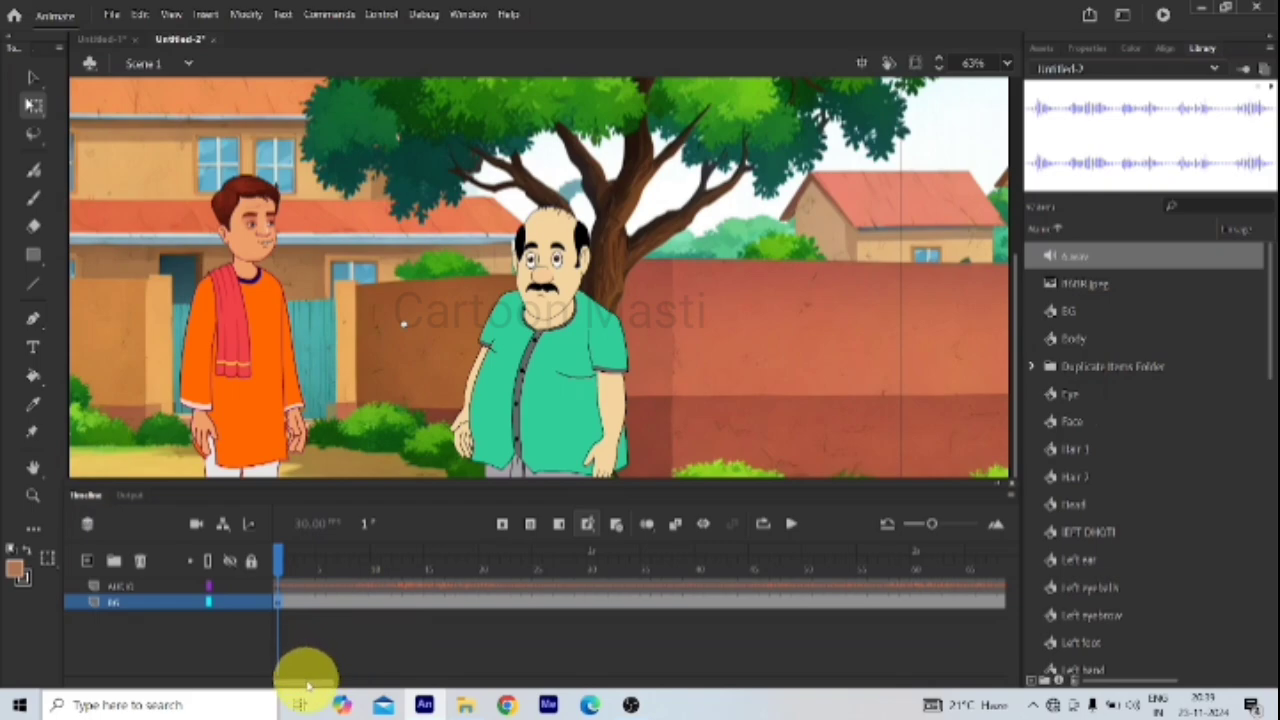
drag(309, 684, 505, 705)
click(398, 598)
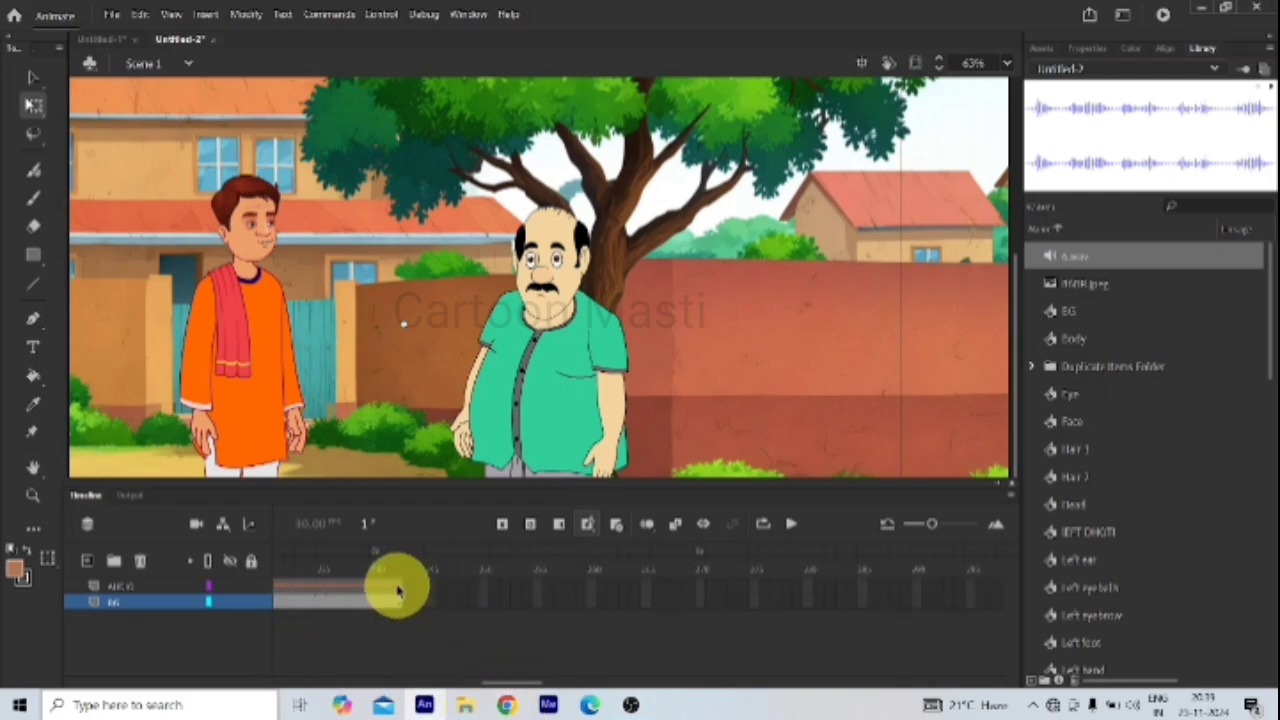
click(398, 586)
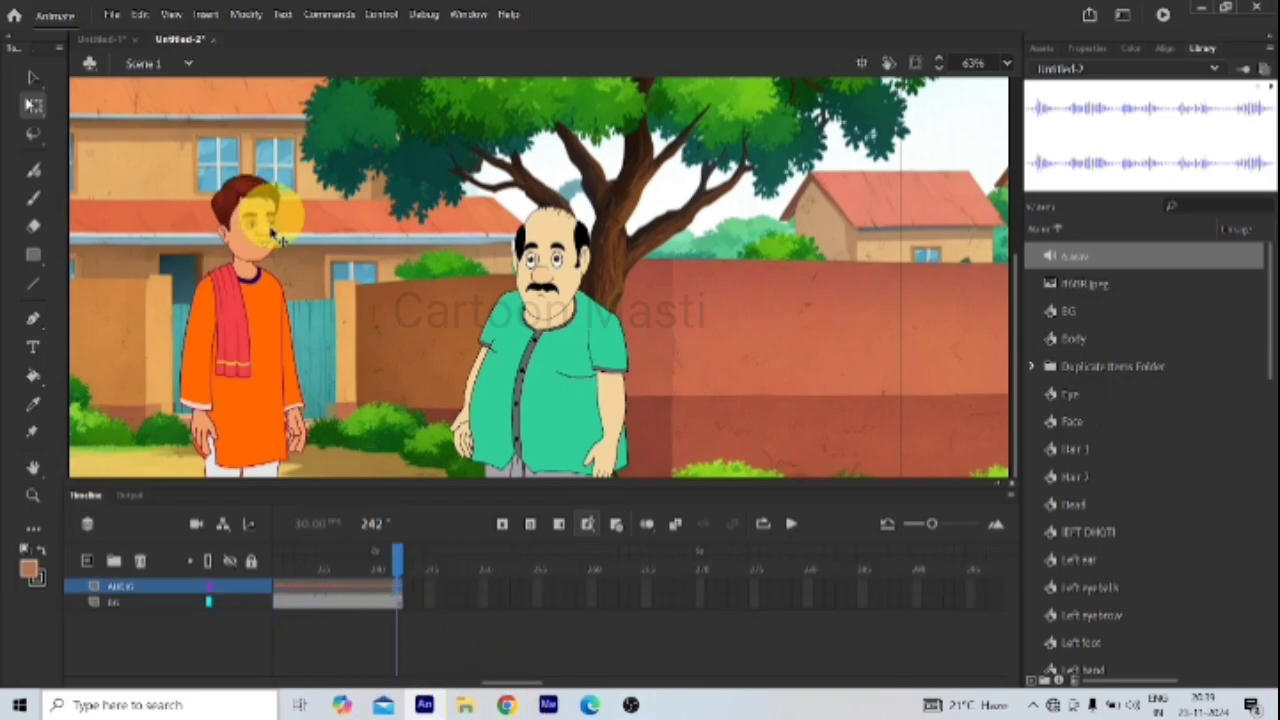
double_click(583, 386)
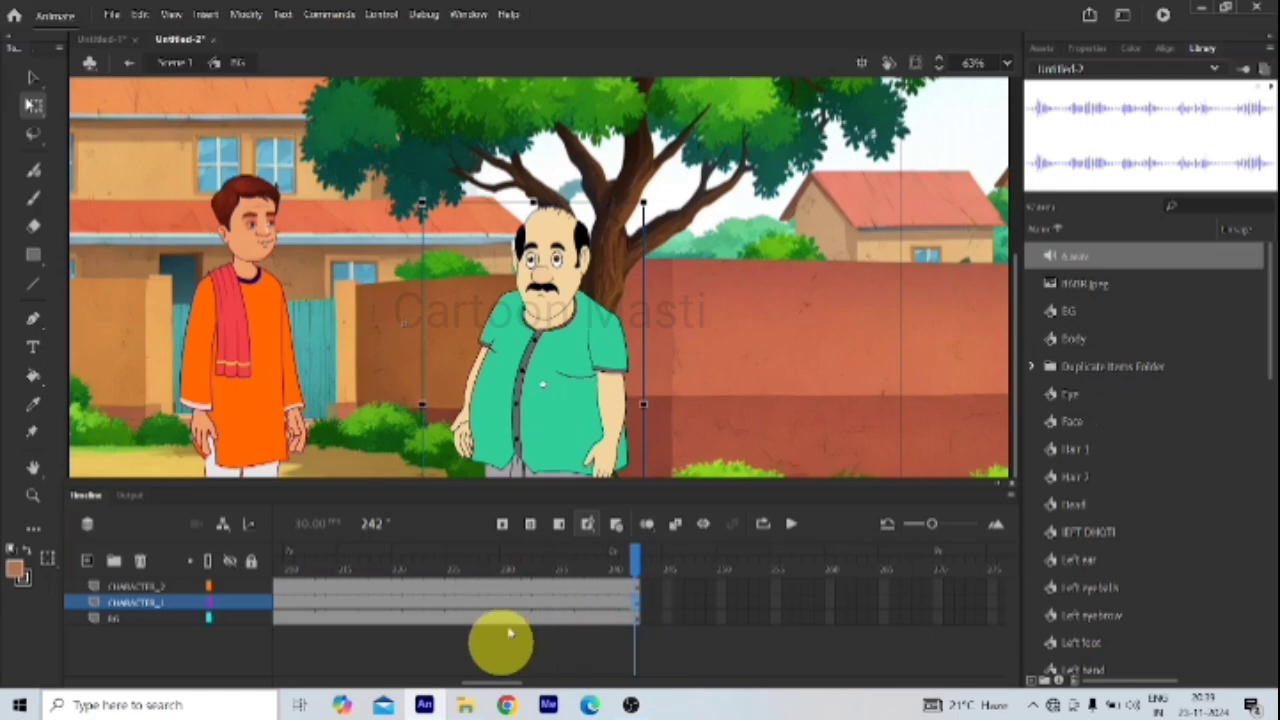
double_click(607, 393)
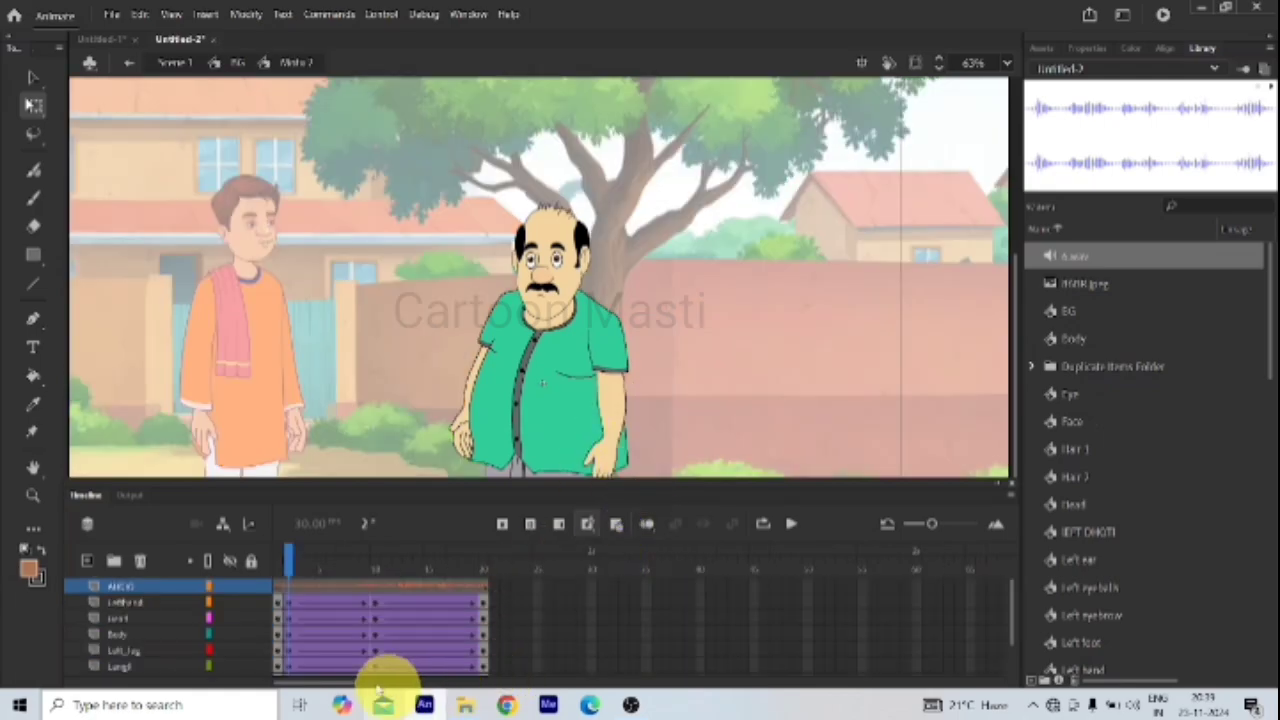
Step: Extend all of the green-shirted character's layers to frame 62
drag(343, 684, 510, 688)
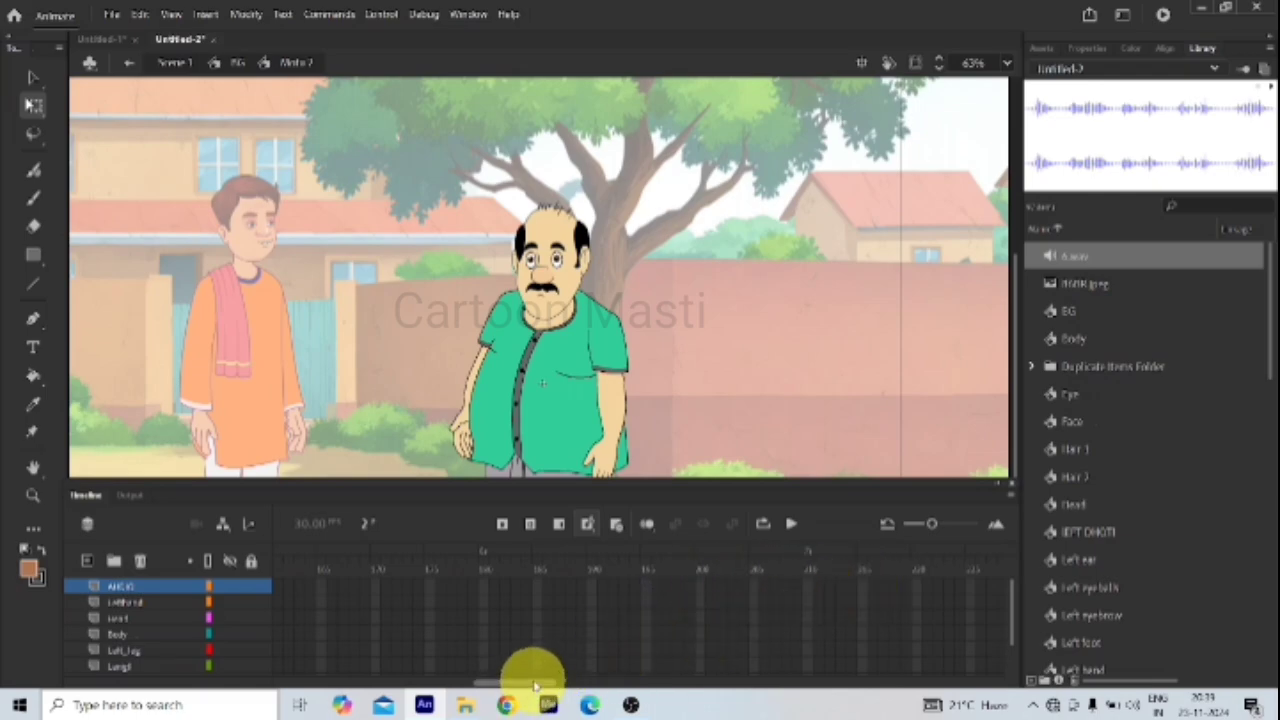
drag(535, 684, 553, 684)
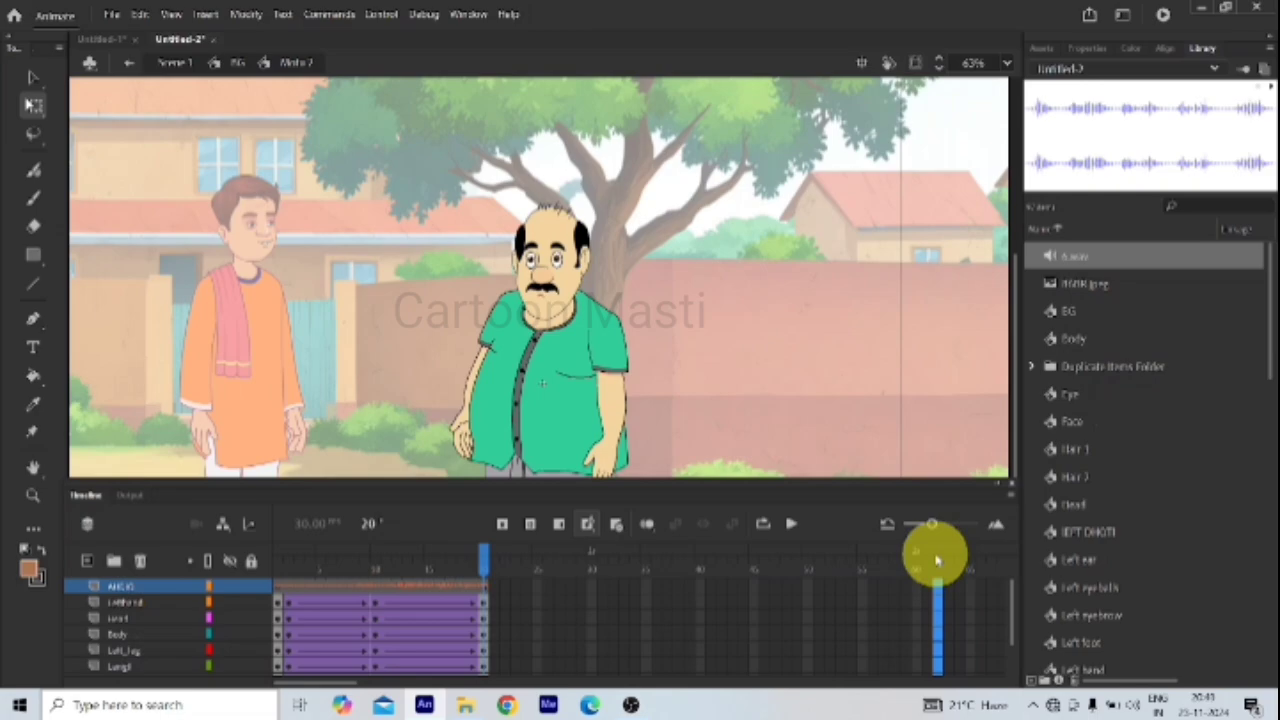
key(F5)
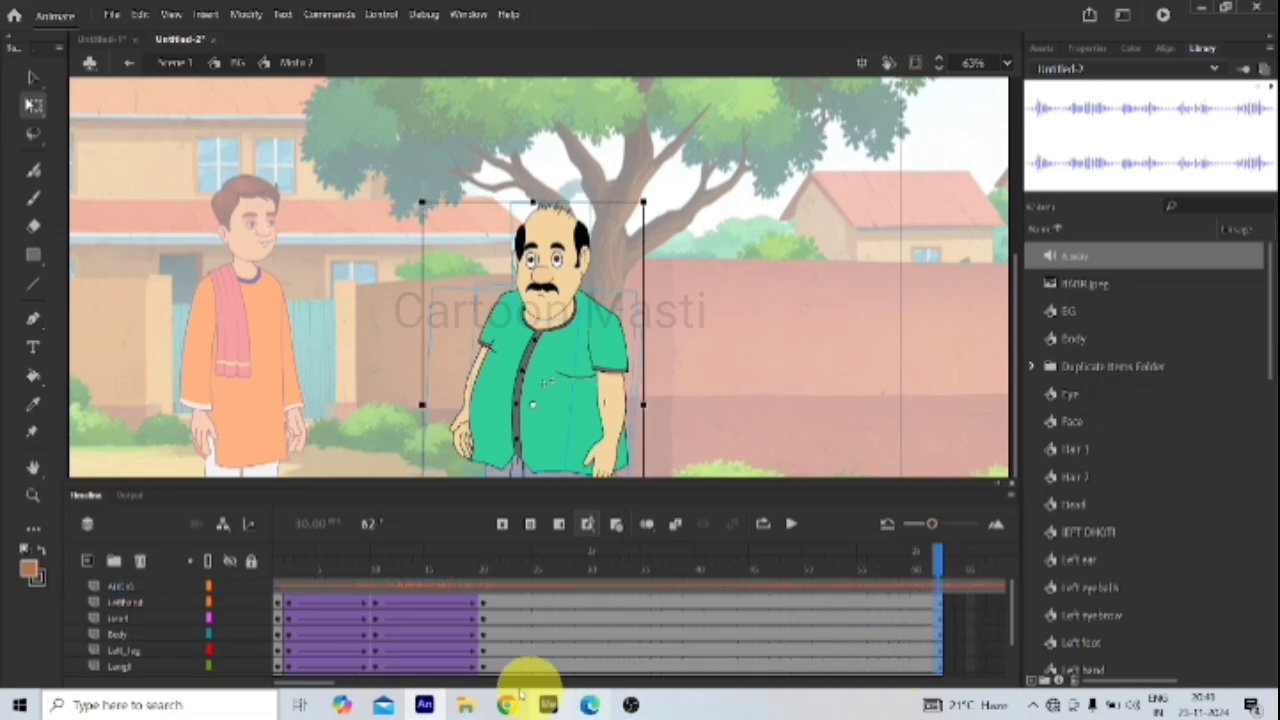
Step: Extend all of the green-shirted character's layers to frame 242, matching the length of the dialogue
drag(322, 686, 500, 694)
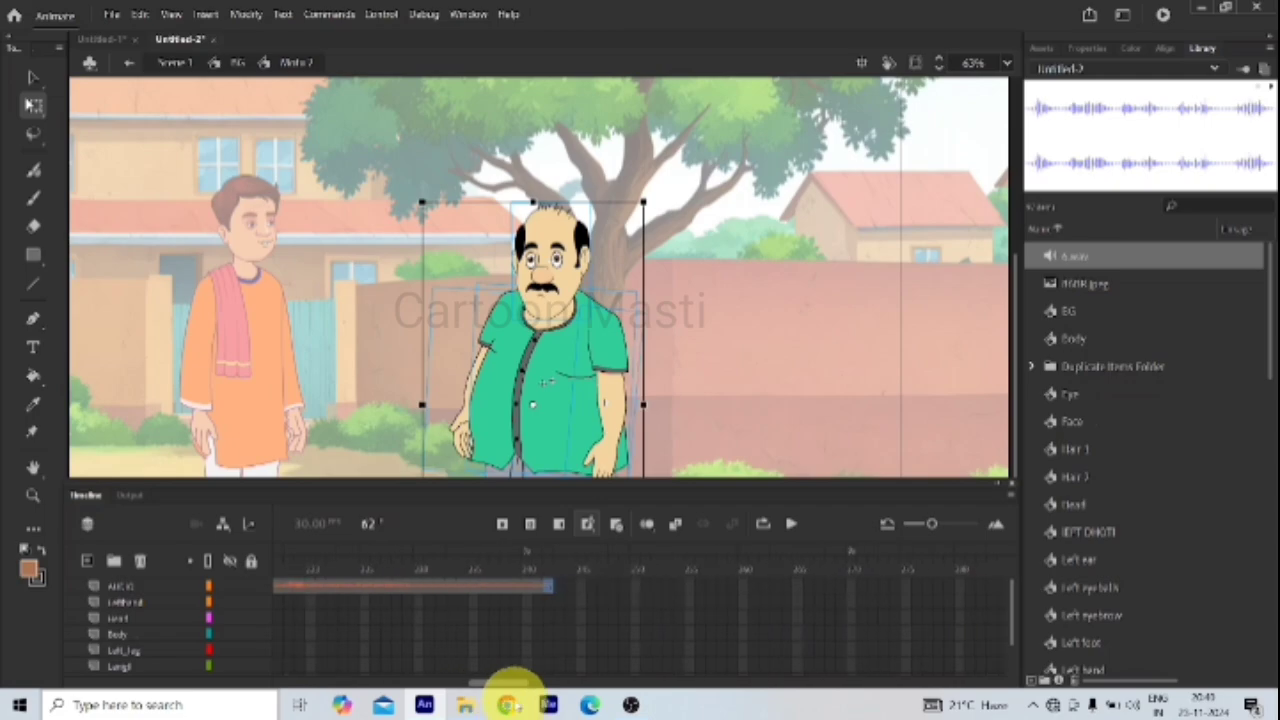
click(550, 601)
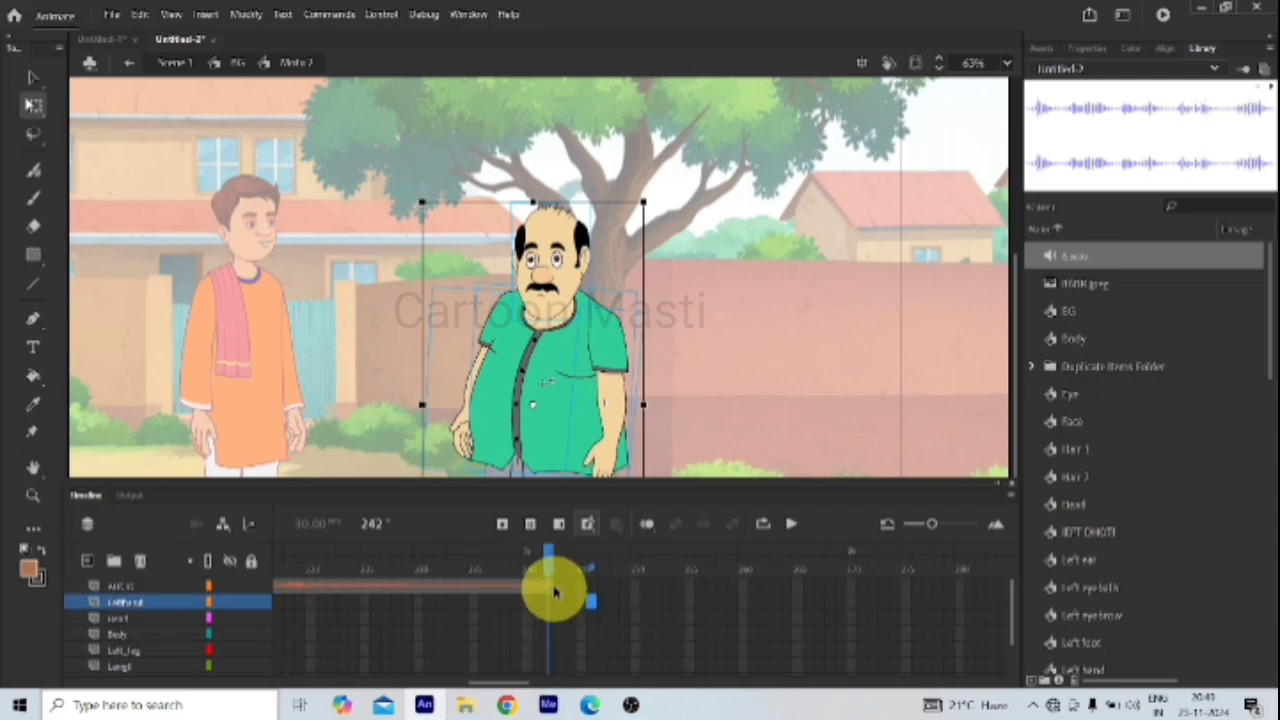
click(554, 585)
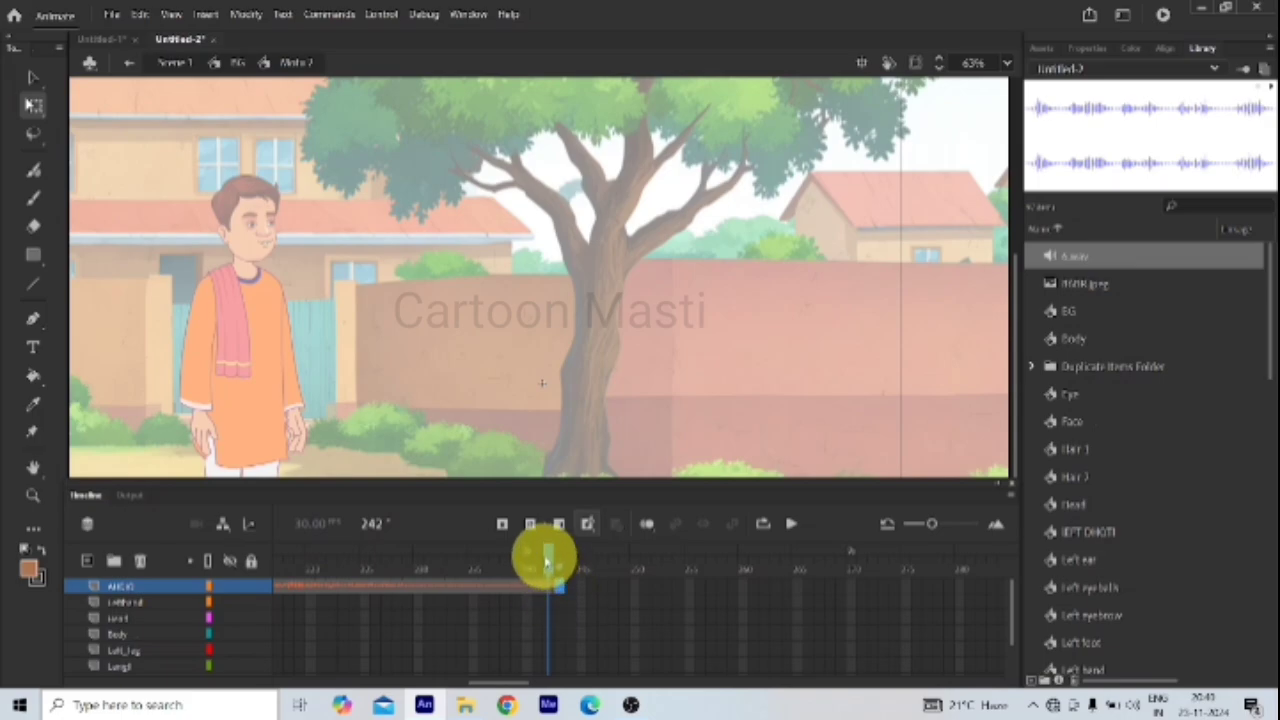
key(comma)
key(comma)
key(comma)
key(comma)
key(comma)
key(comma)
key(comma)
key(comma)
key(comma)
key(comma)
key(comma)
key(comma)
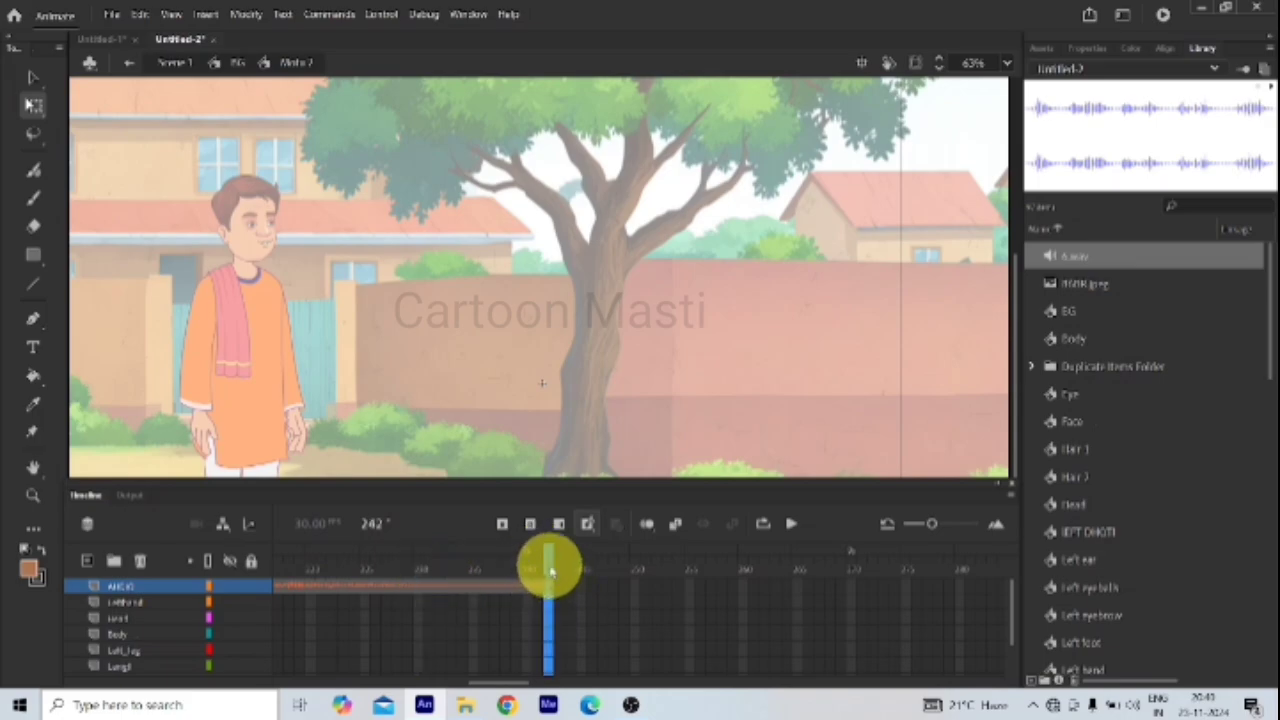
key(F5)
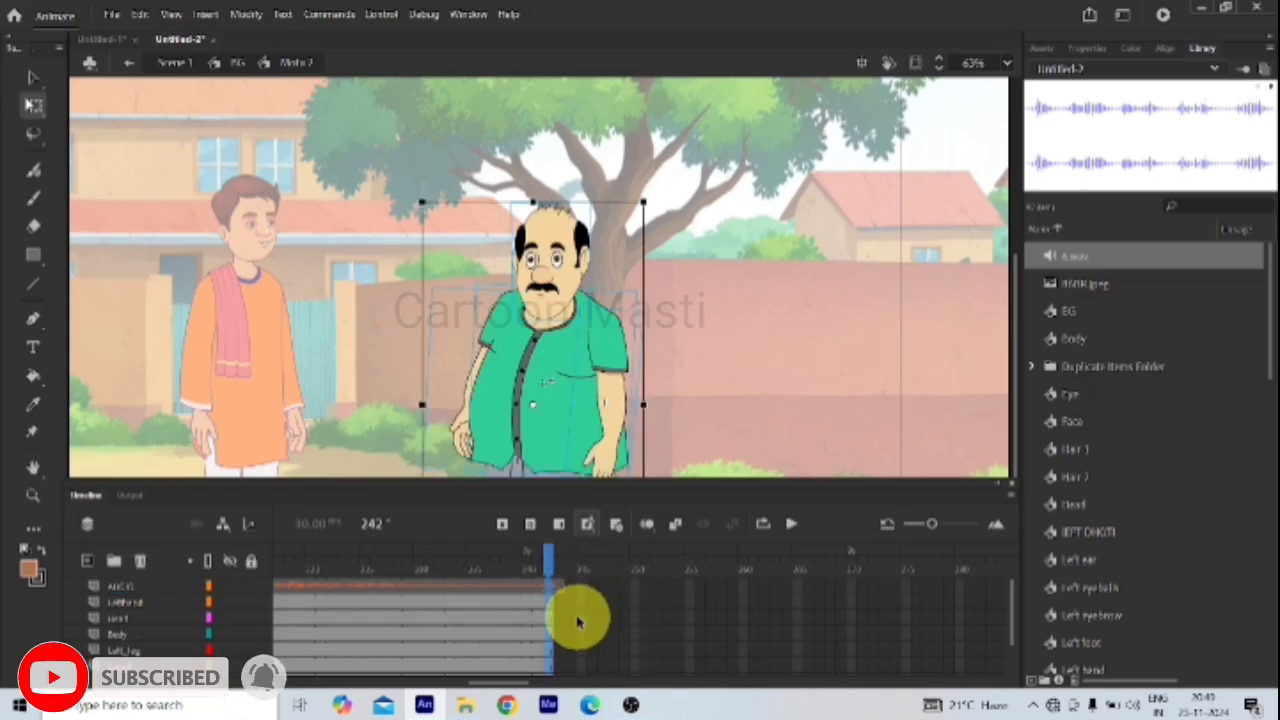
Step: Remove the extra frame 243 from the character's AUDIO layer
click(580, 620)
right_click(558, 587)
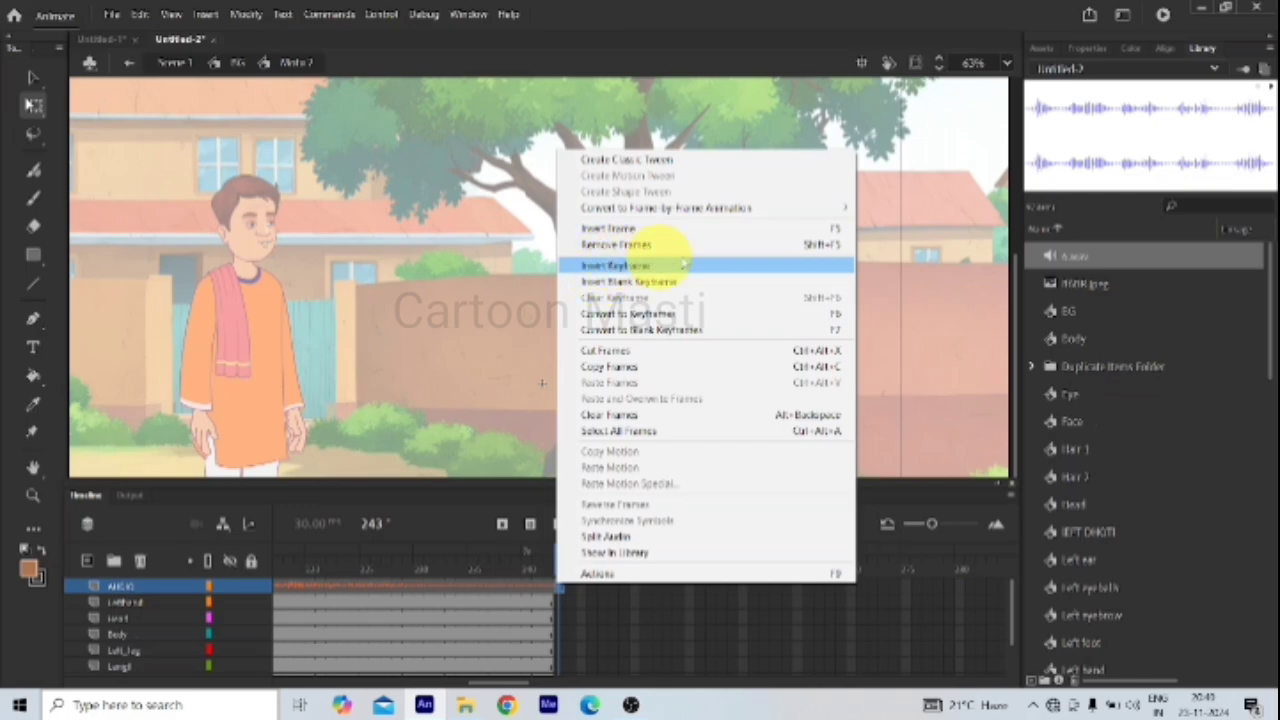
click(645, 244)
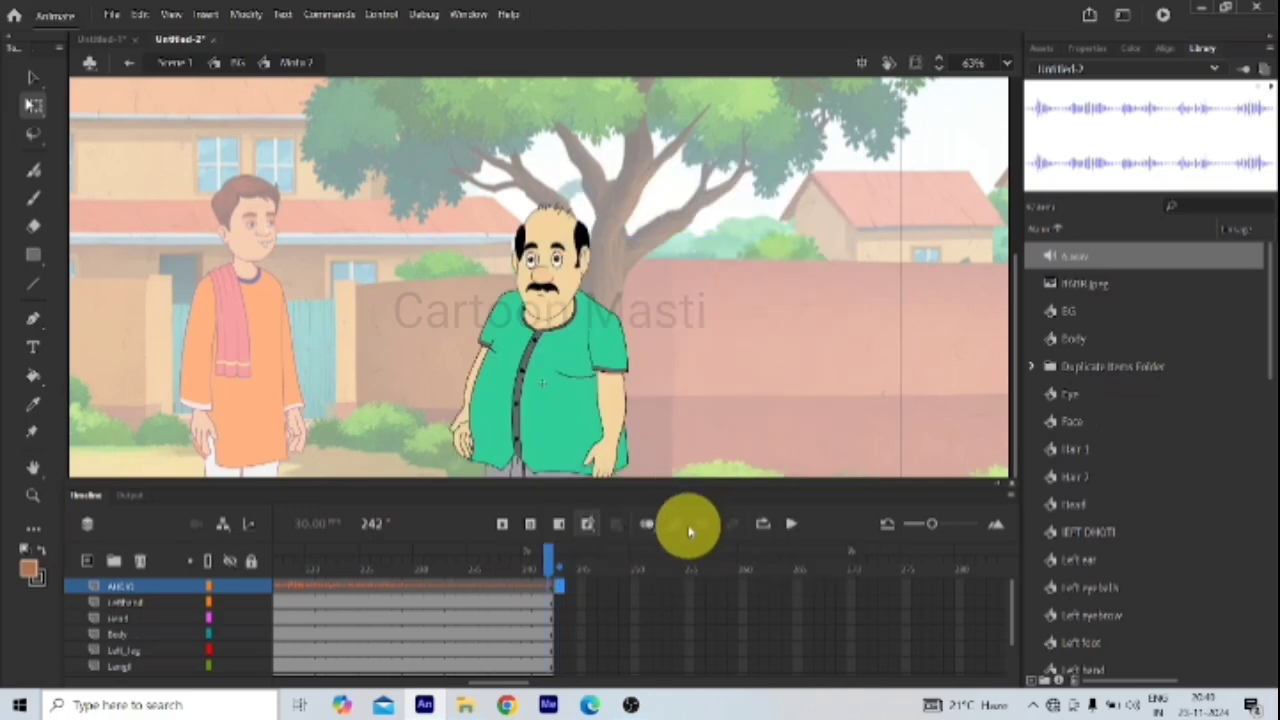
click(678, 633)
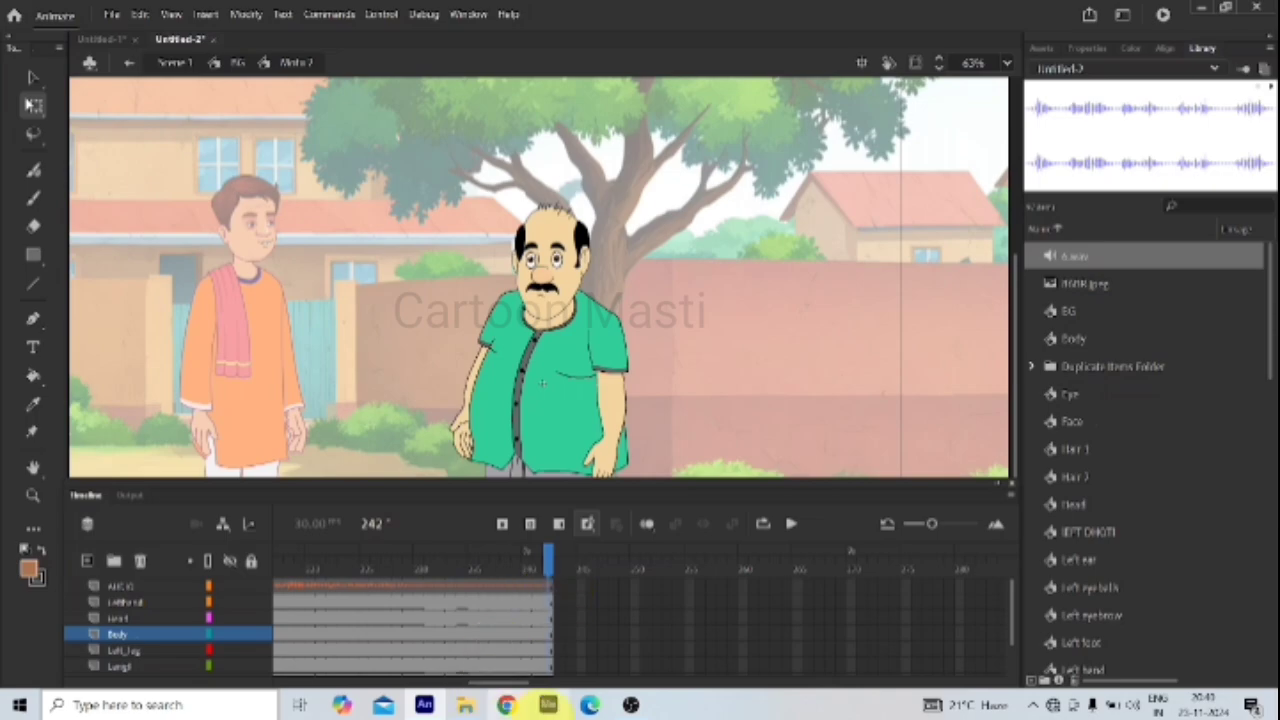
Step: Scrub through the green-shirted character's tweened frames and play the animation with its audio from frame 1
drag(506, 684, 209, 668)
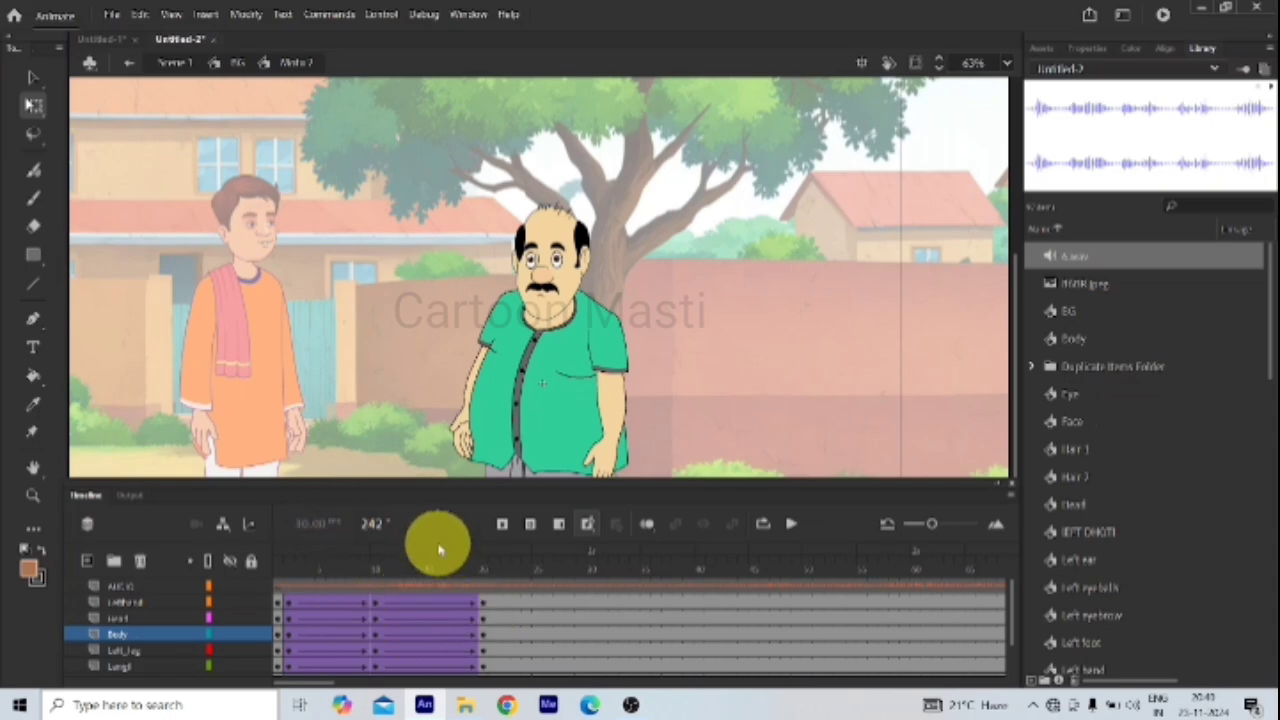
click(374, 604)
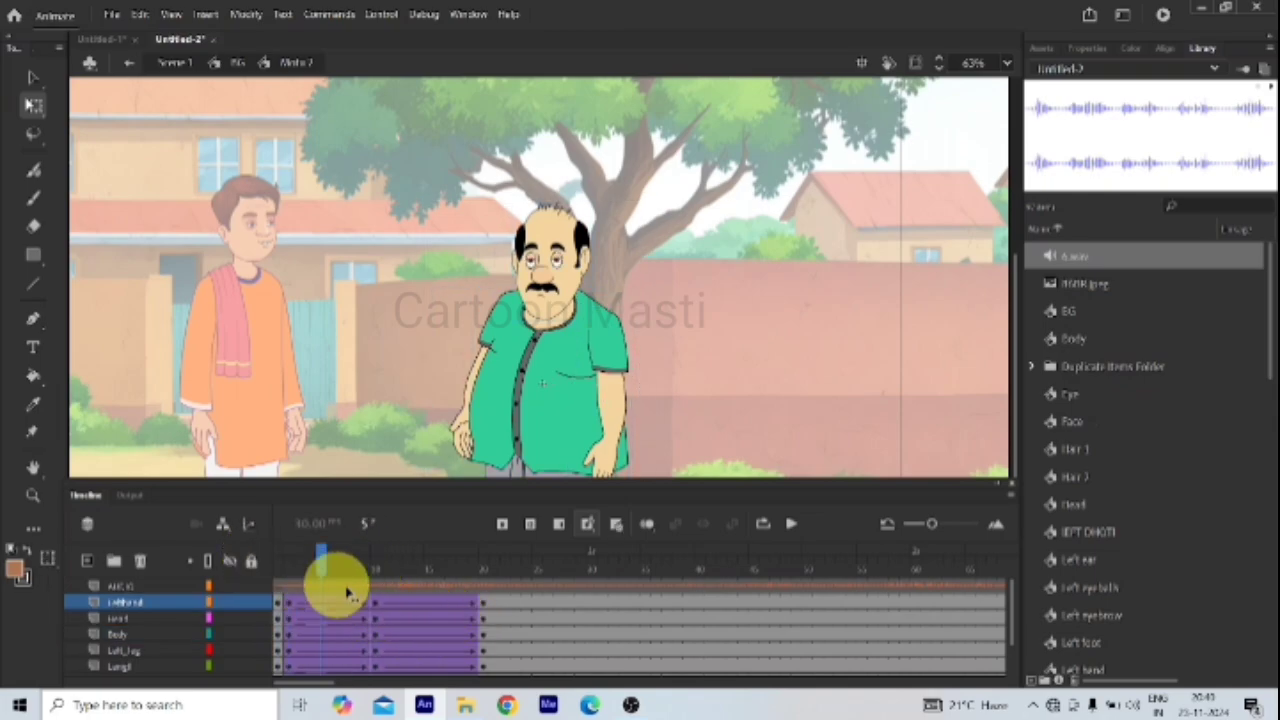
click(480, 606)
mouse_move(482, 612)
mouse_down()
mouse_move(371, 606)
mouse_move(474, 624)
mouse_up()
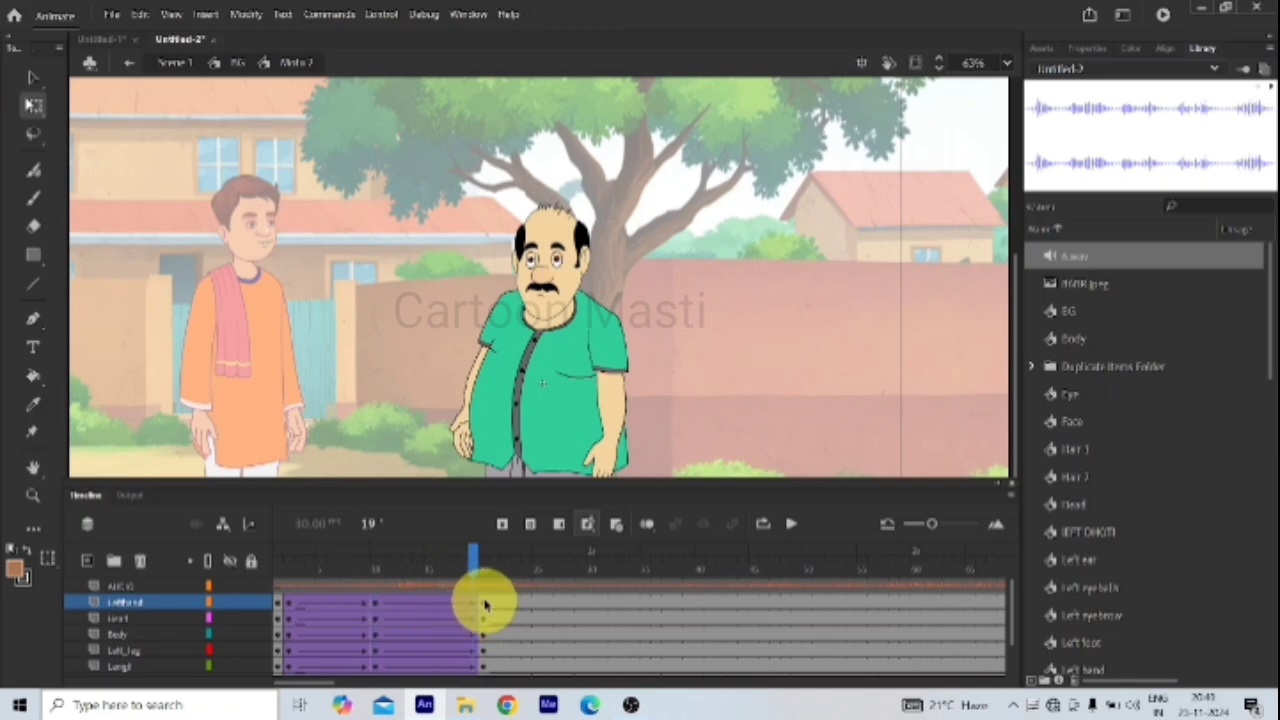
drag(466, 563, 266, 606)
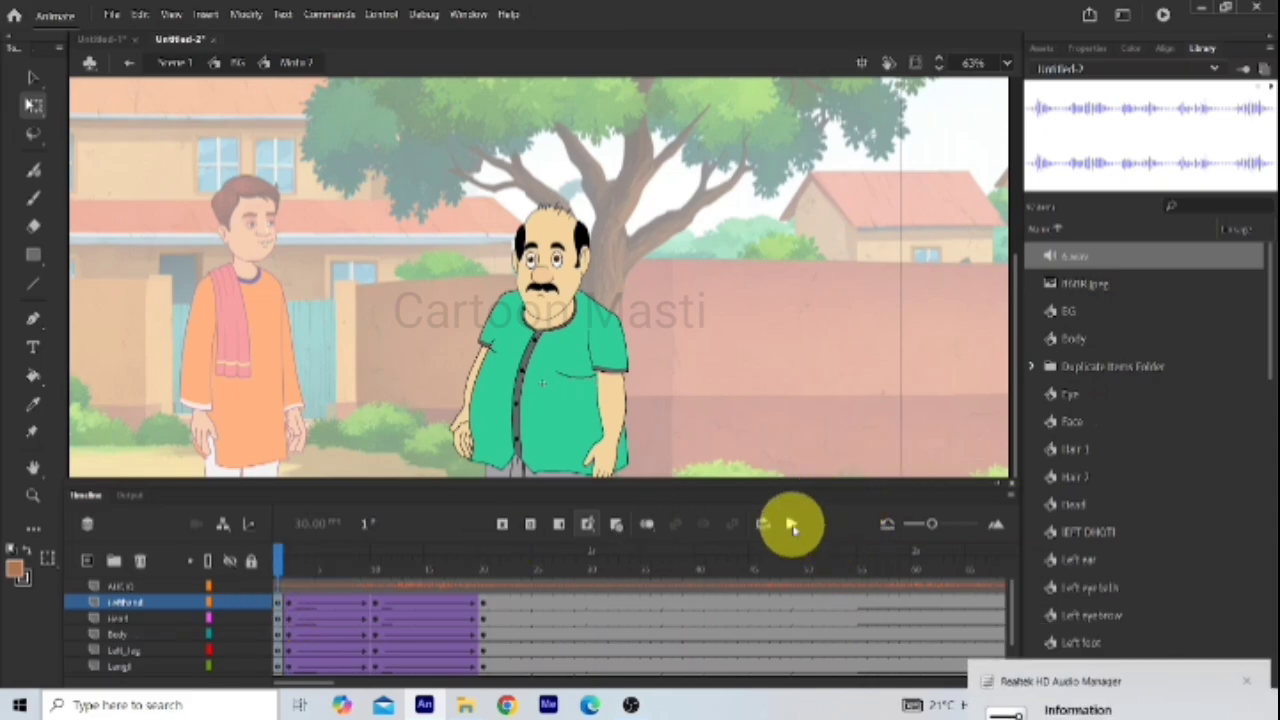
click(790, 524)
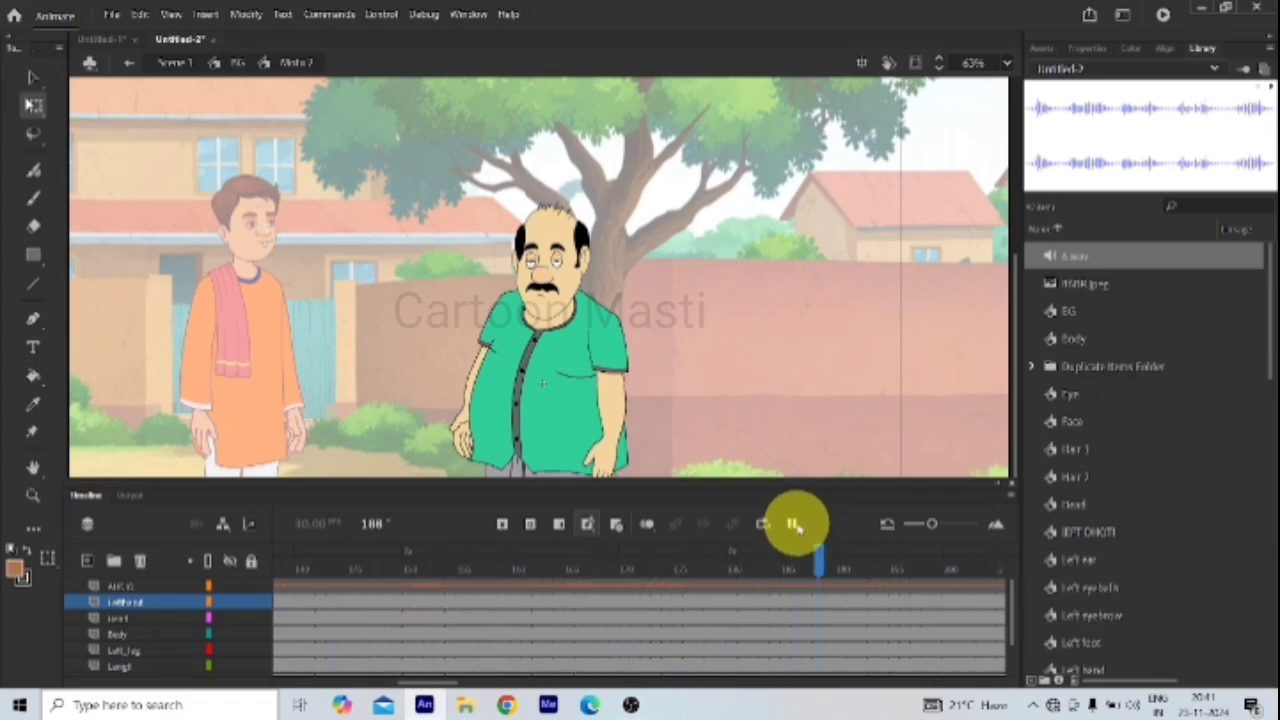
click(792, 525)
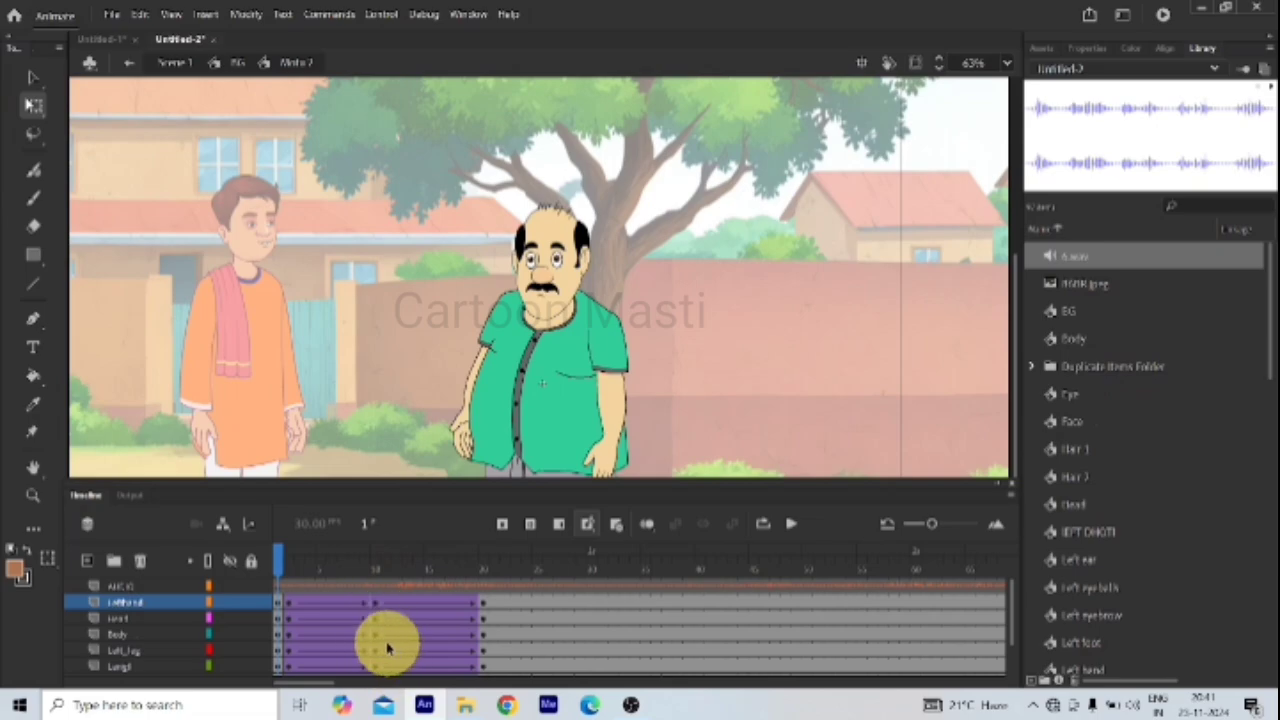
Step: Select the green-shirted character's head, view its object properties, and deselect it
click(577, 300)
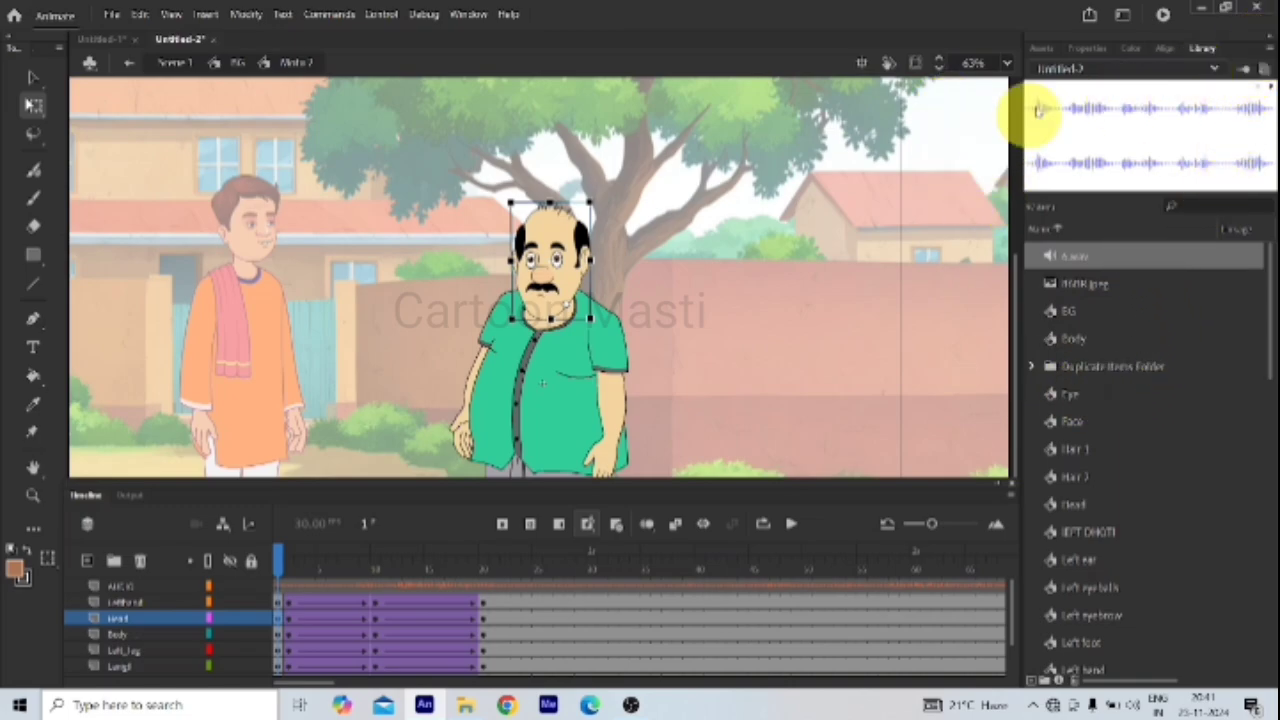
click(1087, 50)
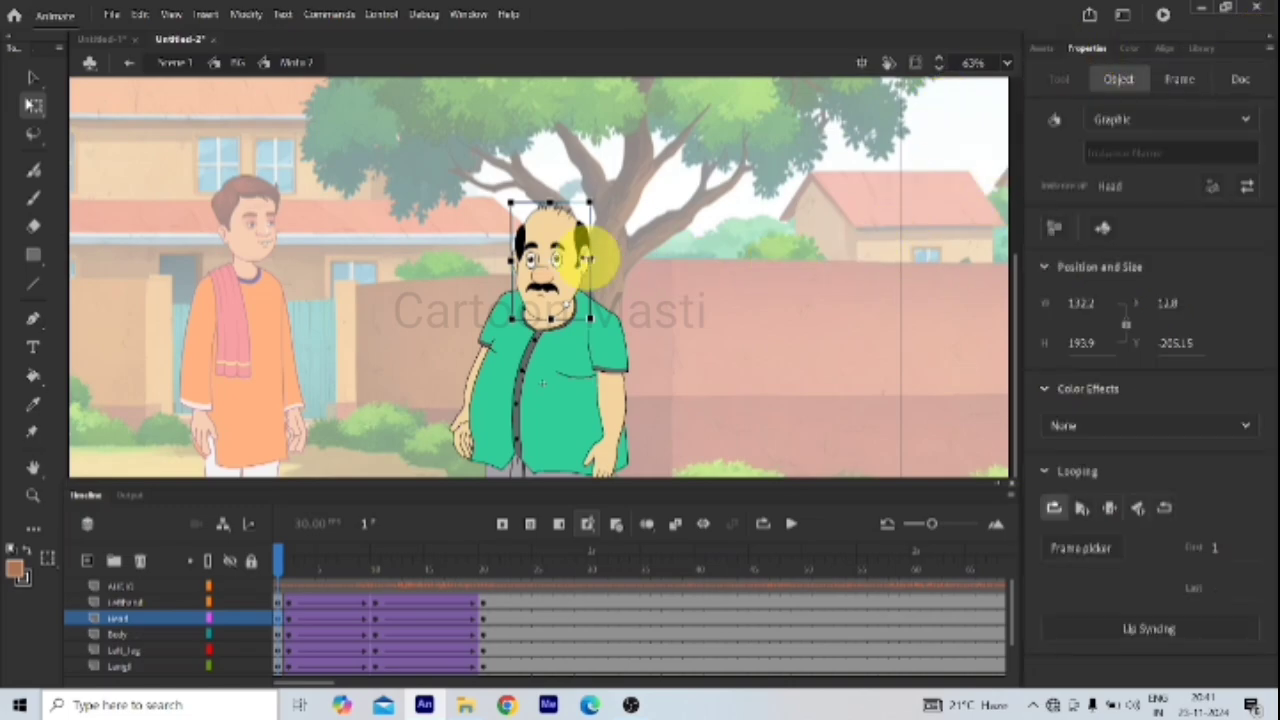
click(714, 337)
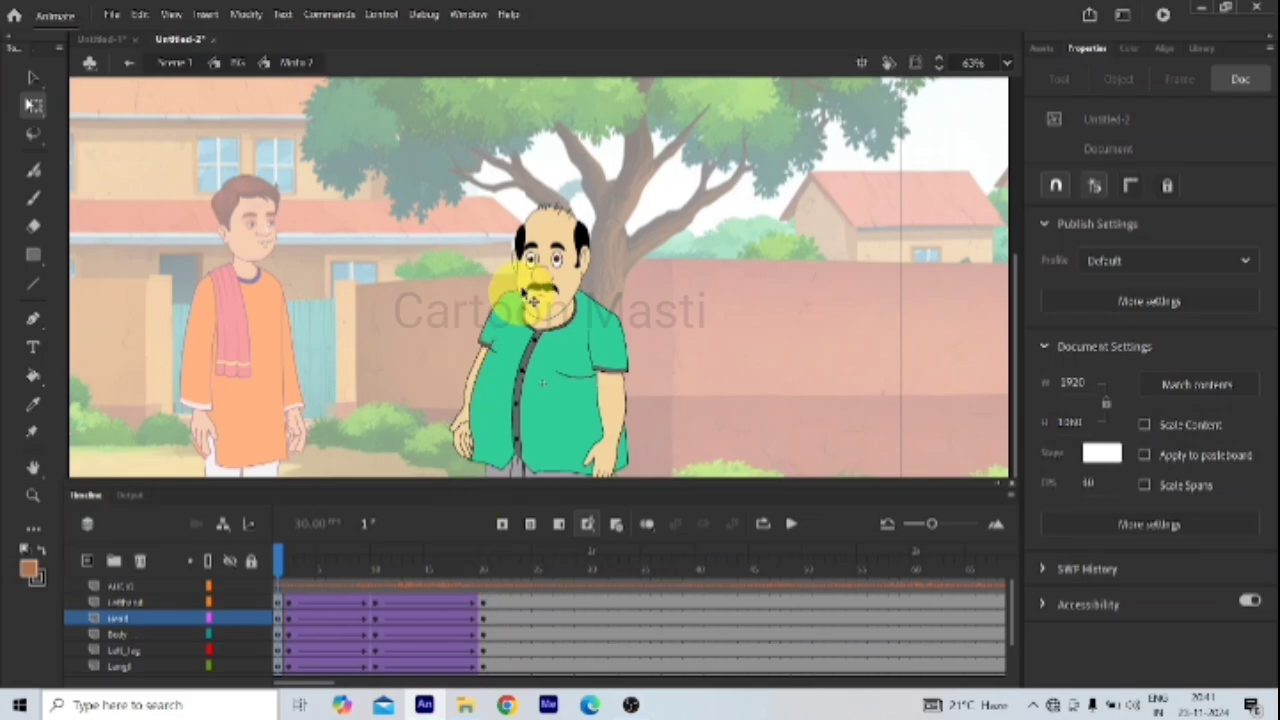
Step: Open the green-shirted character's Head symbol for editing
scroll(548, 285, up, 3)
scroll(555, 288, up, 2)
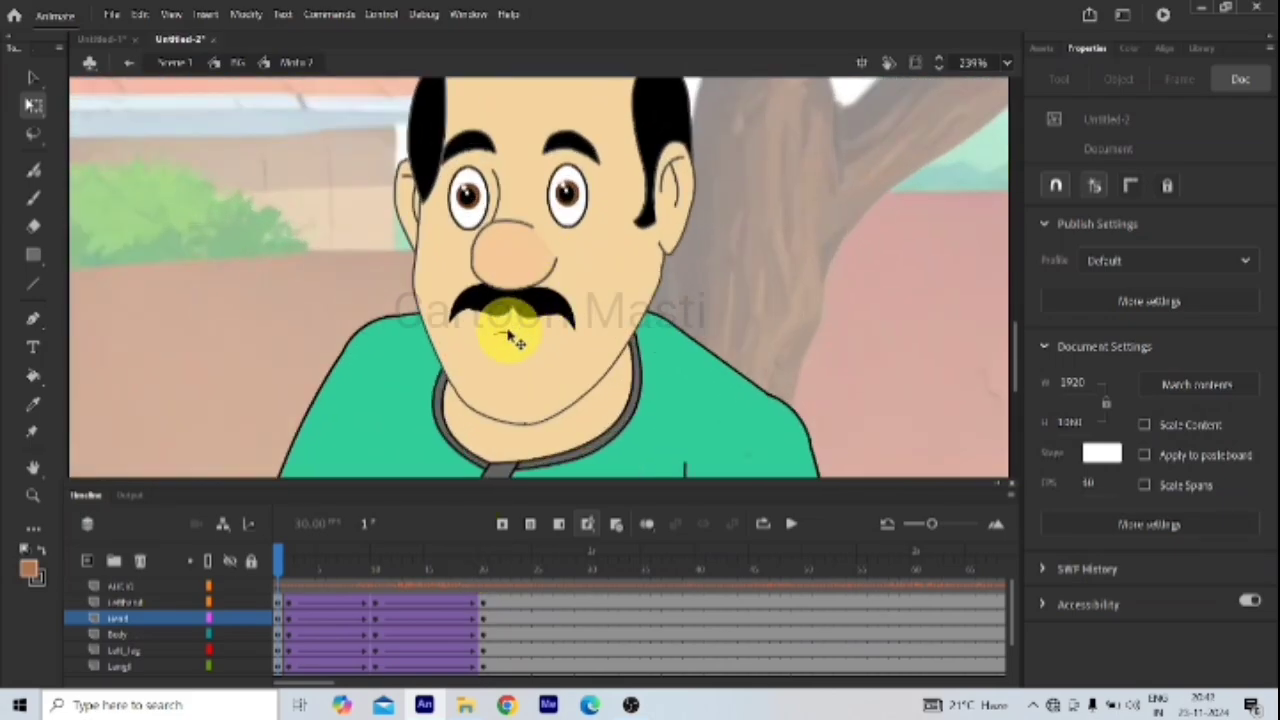
click(514, 341)
double_click(514, 341)
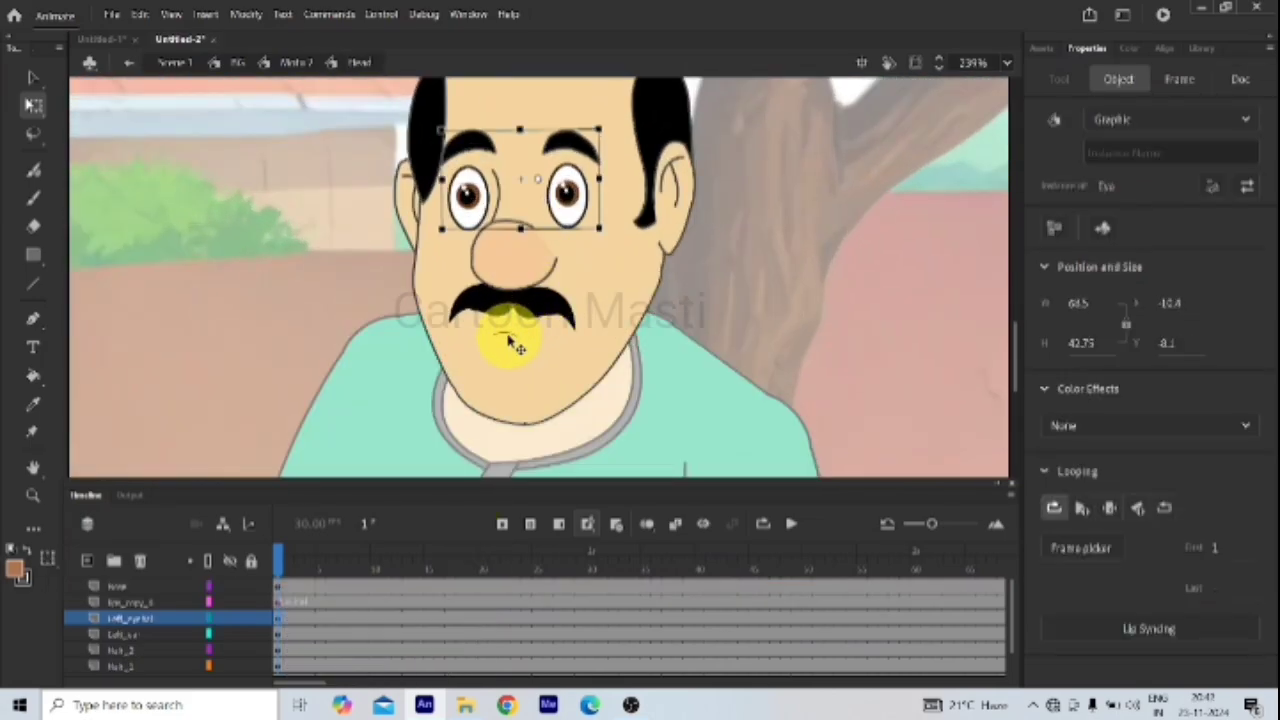
Step: Select the lips and add a new layer named AUDIO directly above the lips layer
click(514, 343)
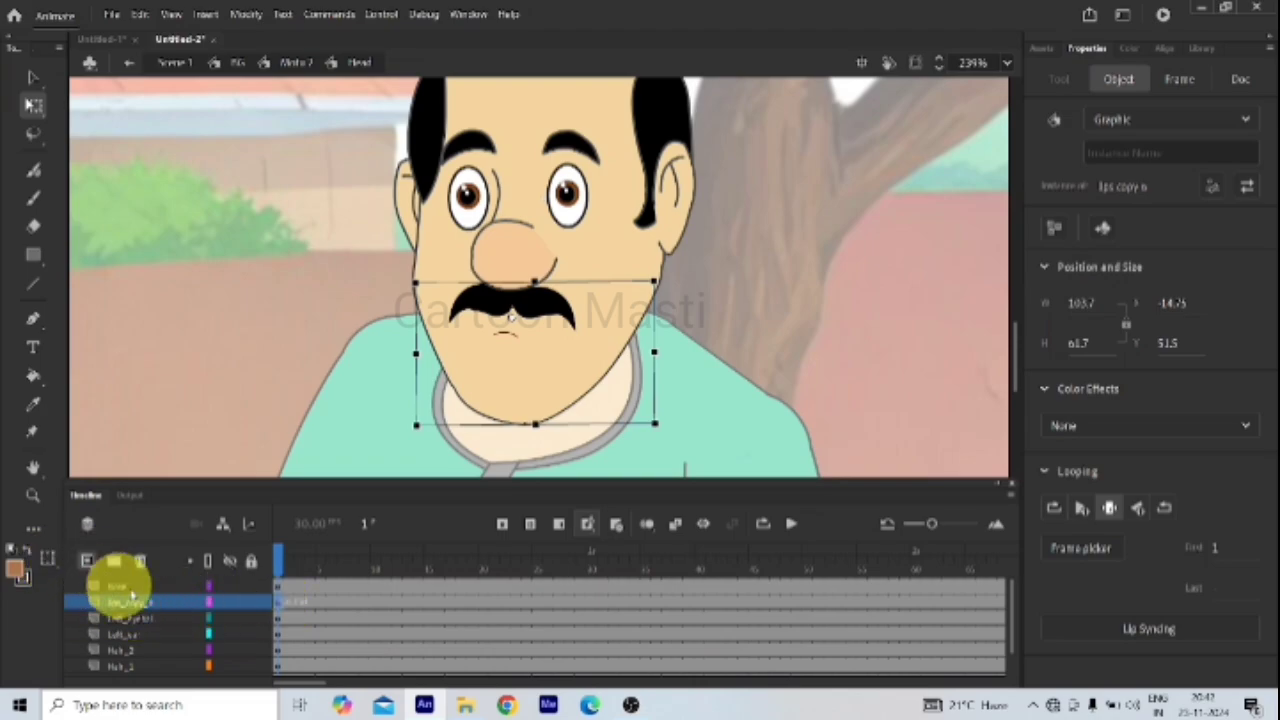
click(87, 562)
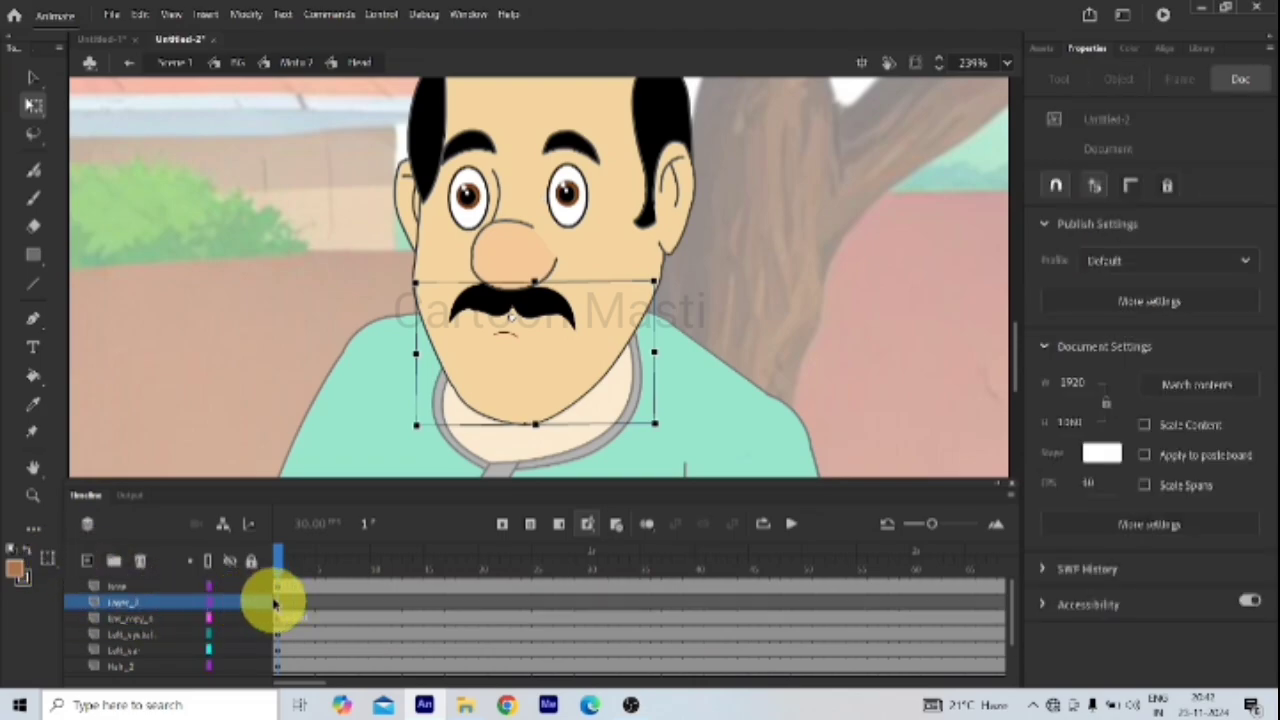
double_click(146, 602)
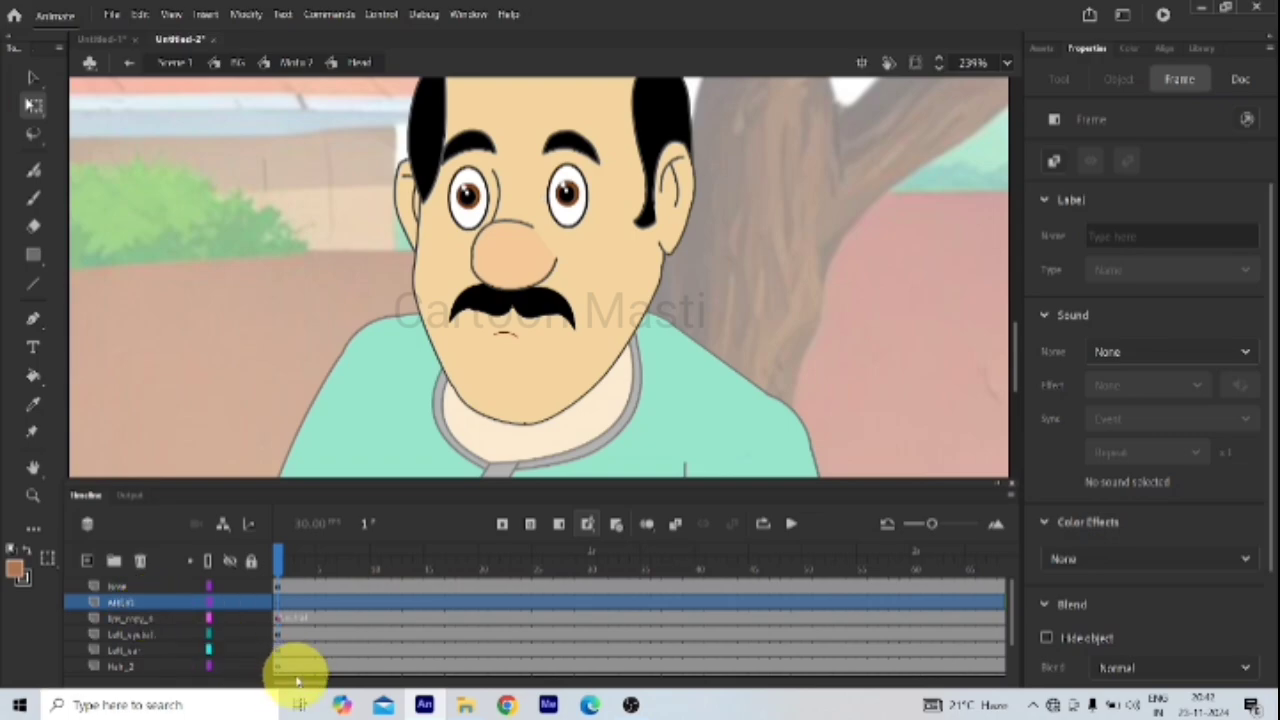
Step: Remove the surplus frames after frame 241 from all layers of the Head symbol
drag(301, 686, 541, 706)
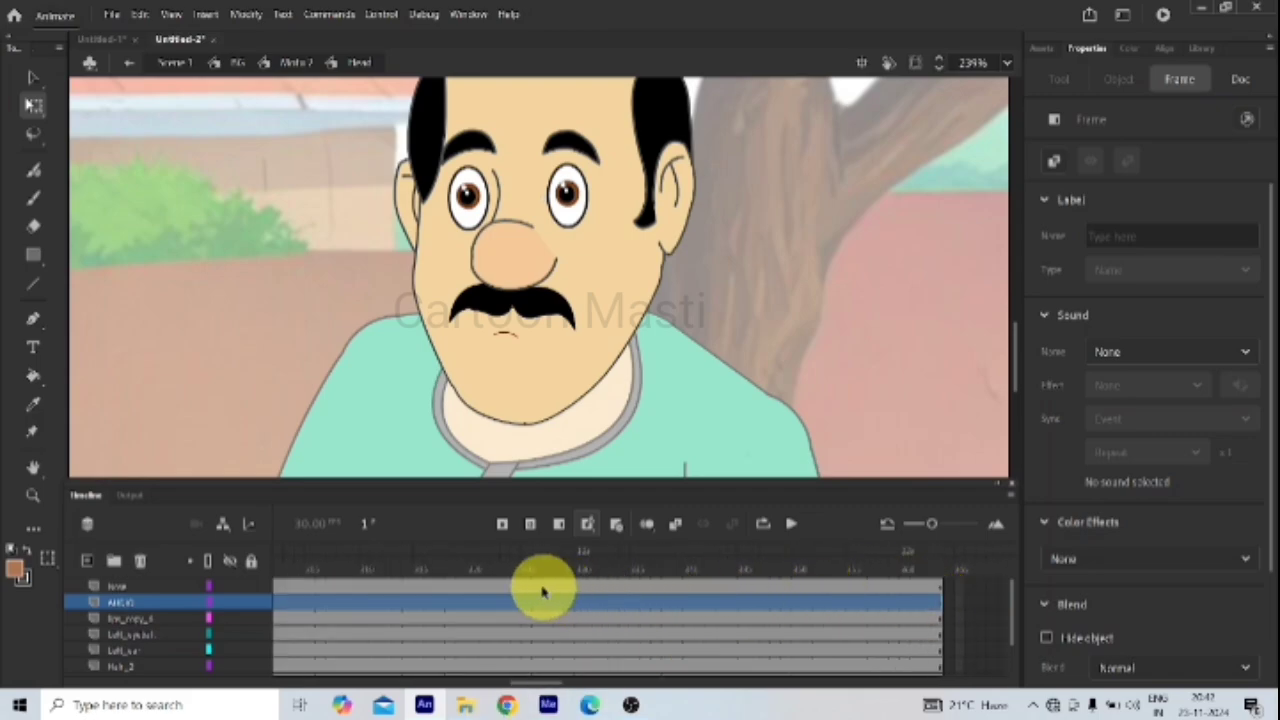
drag(520, 686, 471, 677)
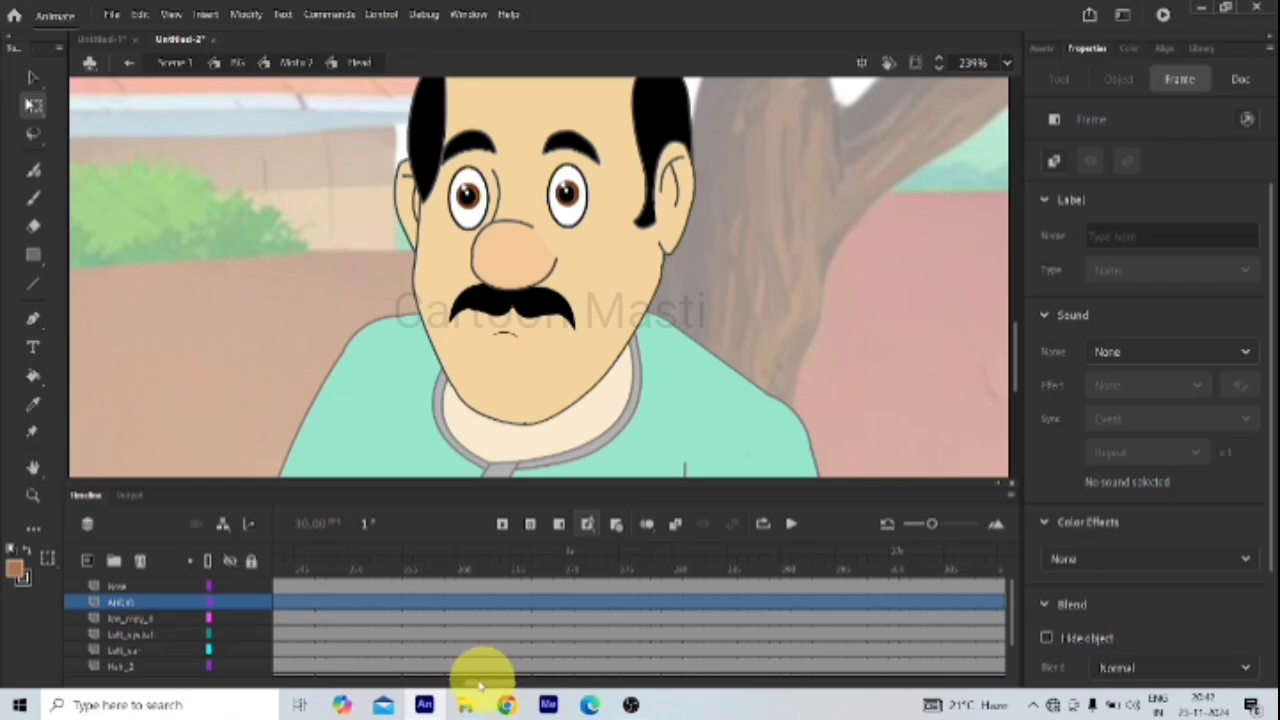
drag(479, 684, 394, 629)
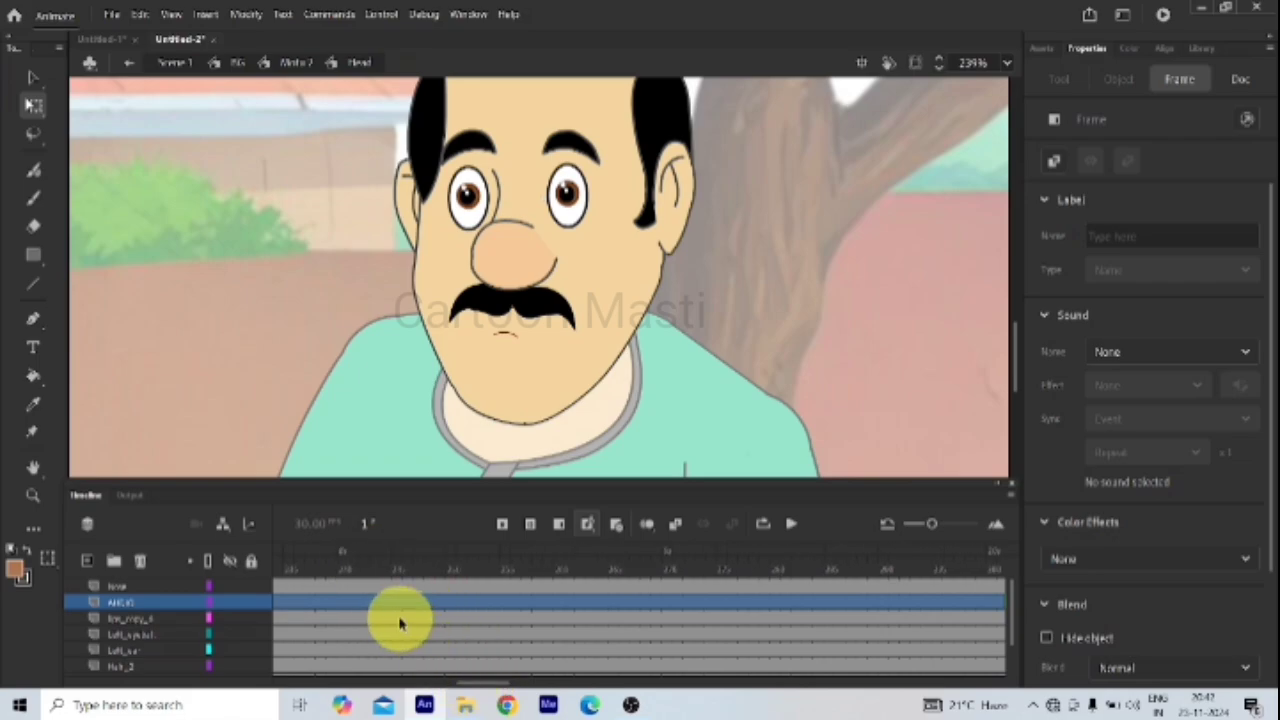
click(363, 550)
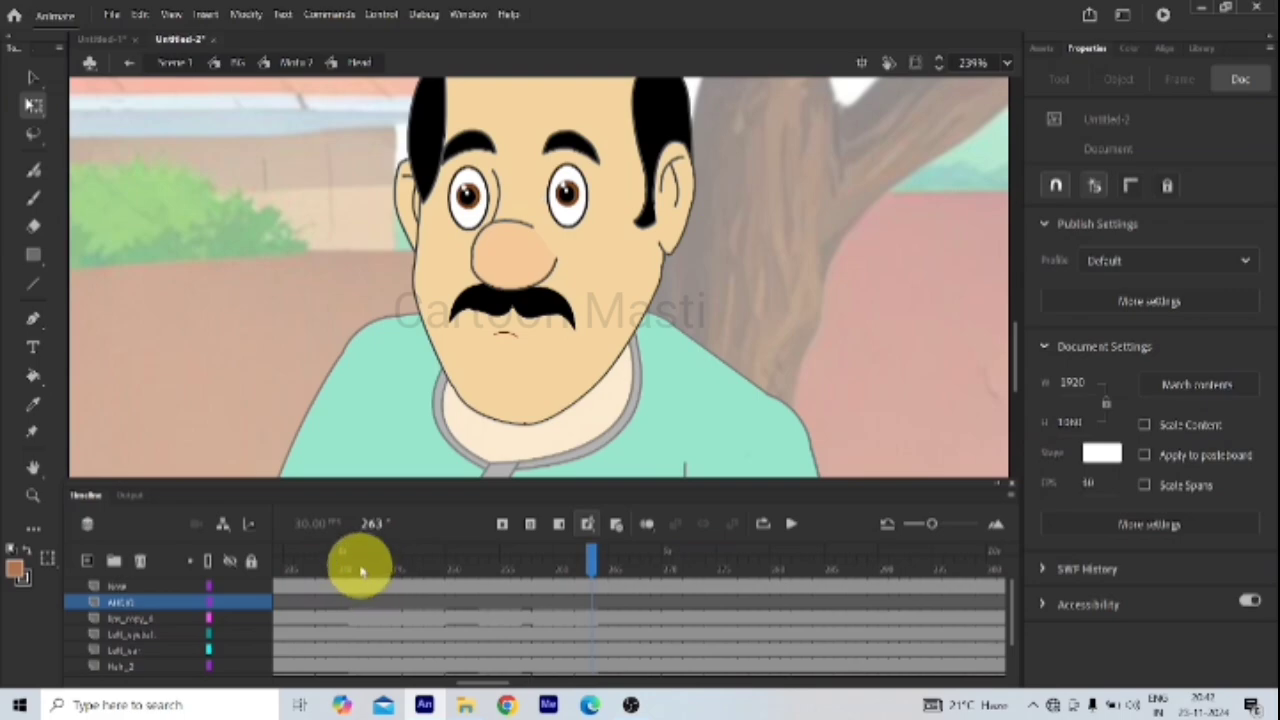
click(372, 560)
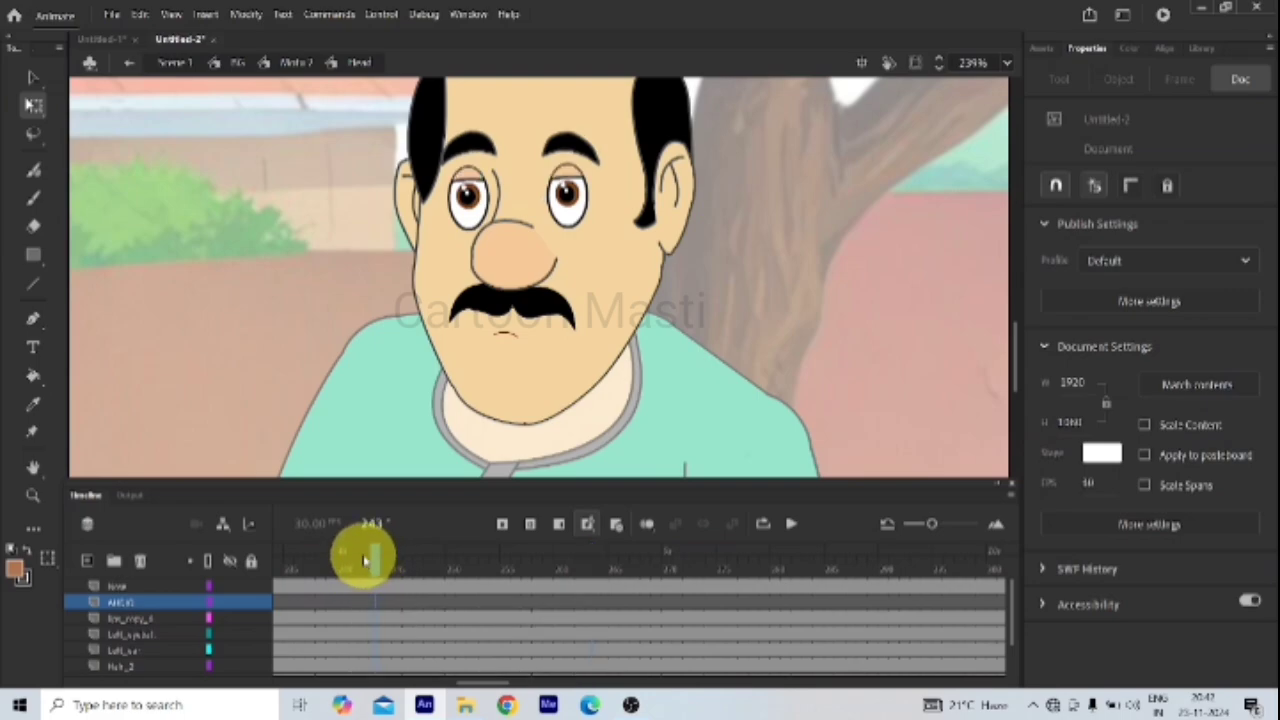
click(364, 551)
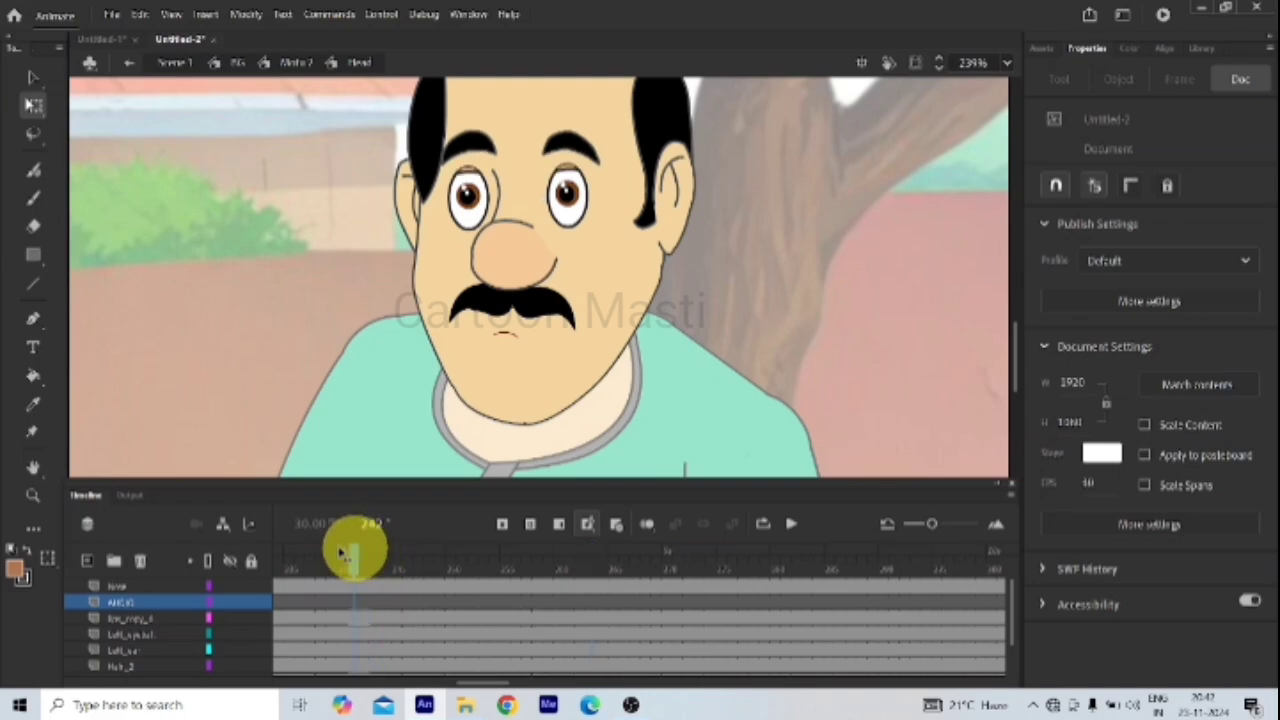
key(comma)
key(comma)
key(comma)
key(comma)
key(comma)
key(comma)
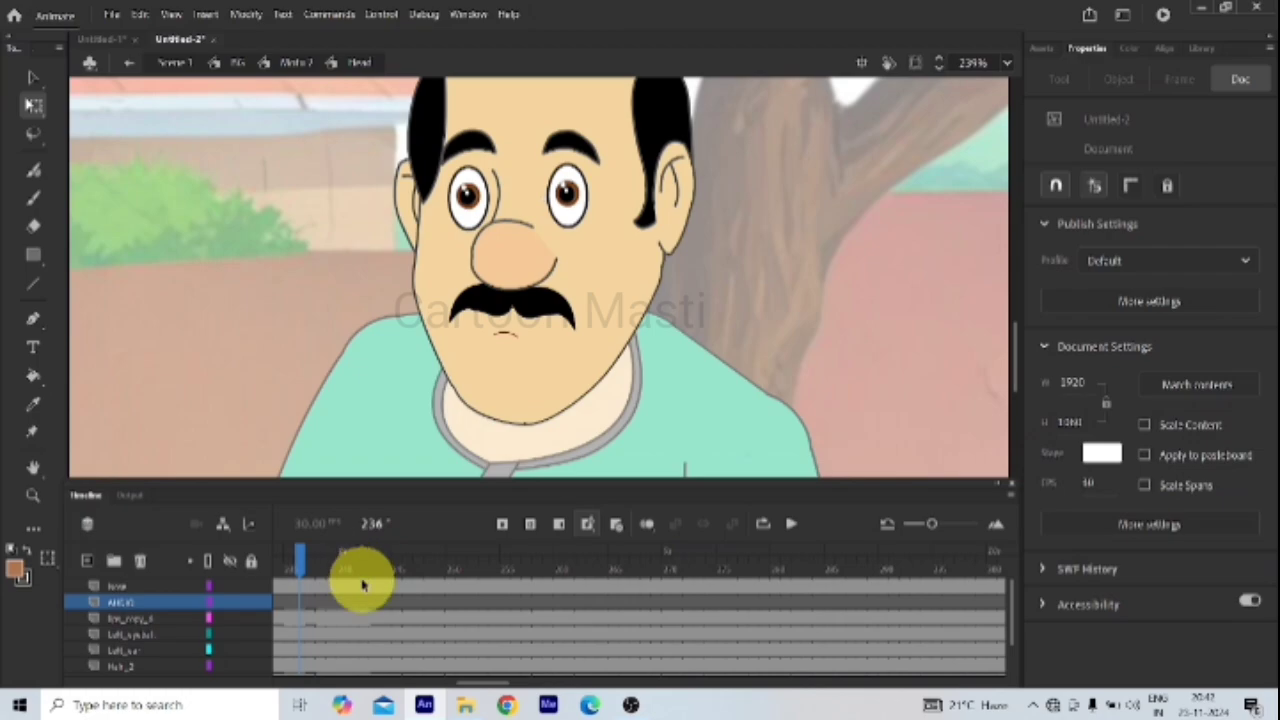
drag(364, 584, 950, 688)
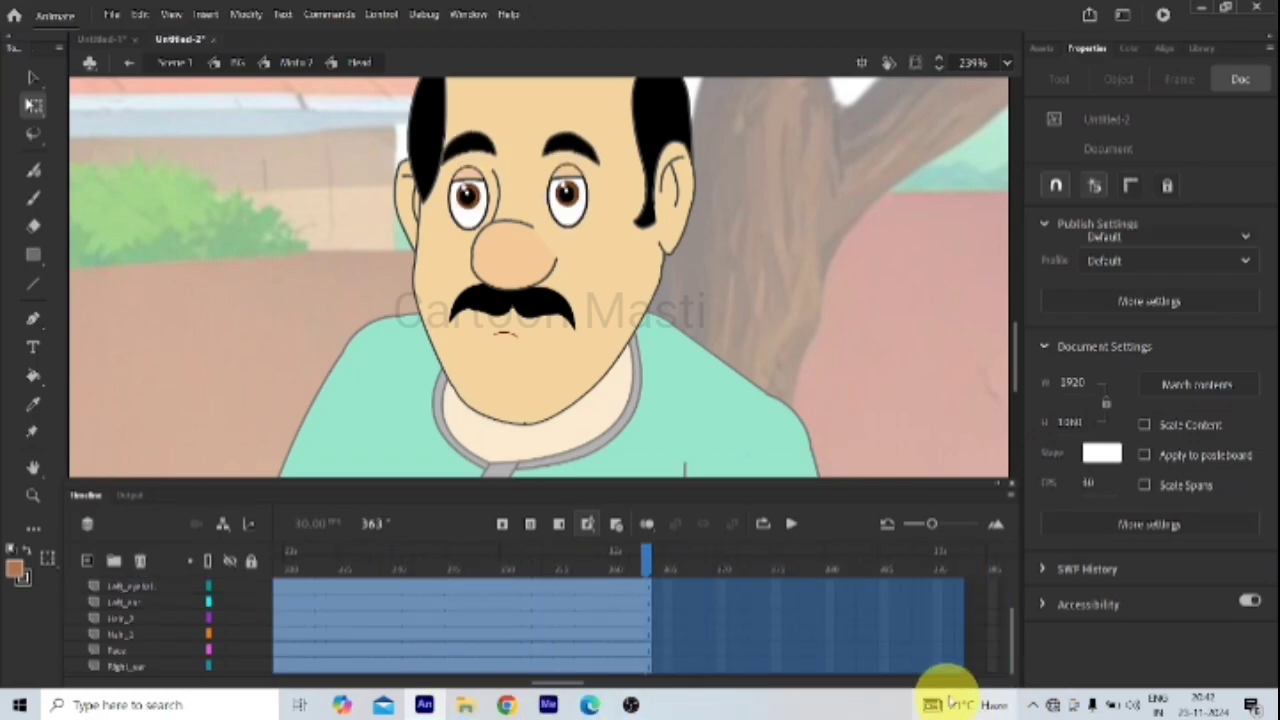
mouse_move(953, 700)
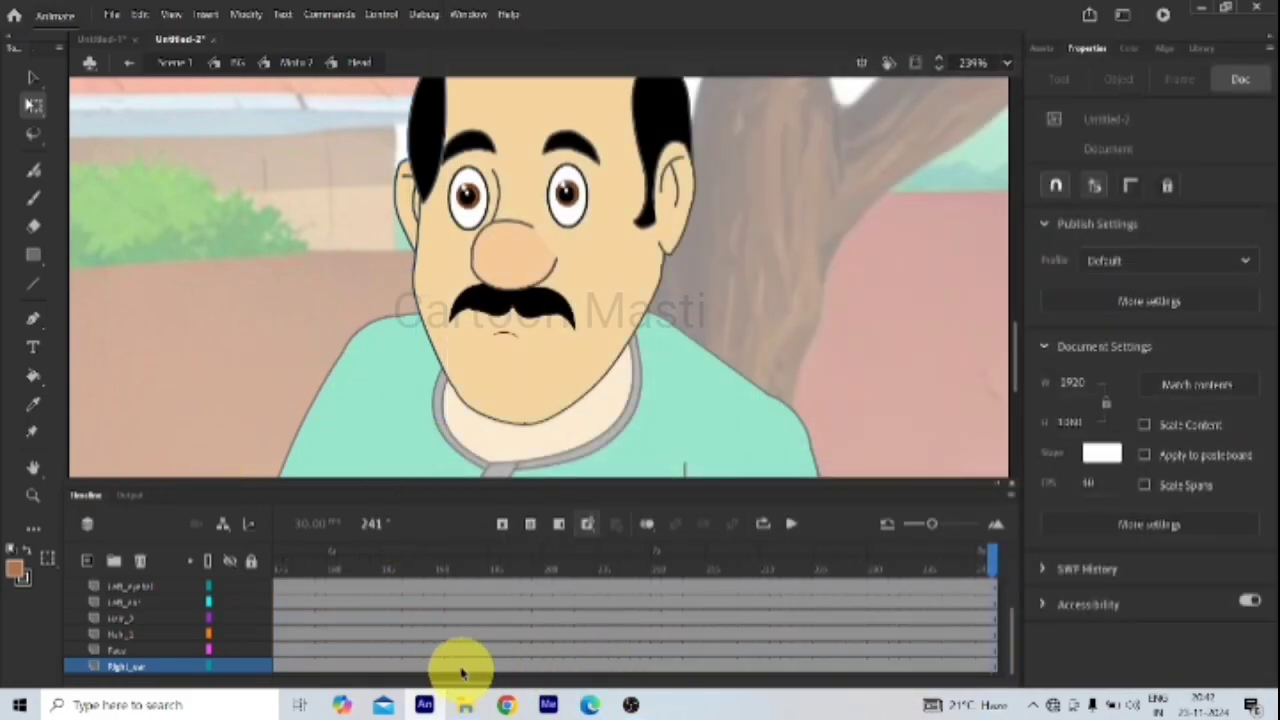
scroll(486, 684, right, 5)
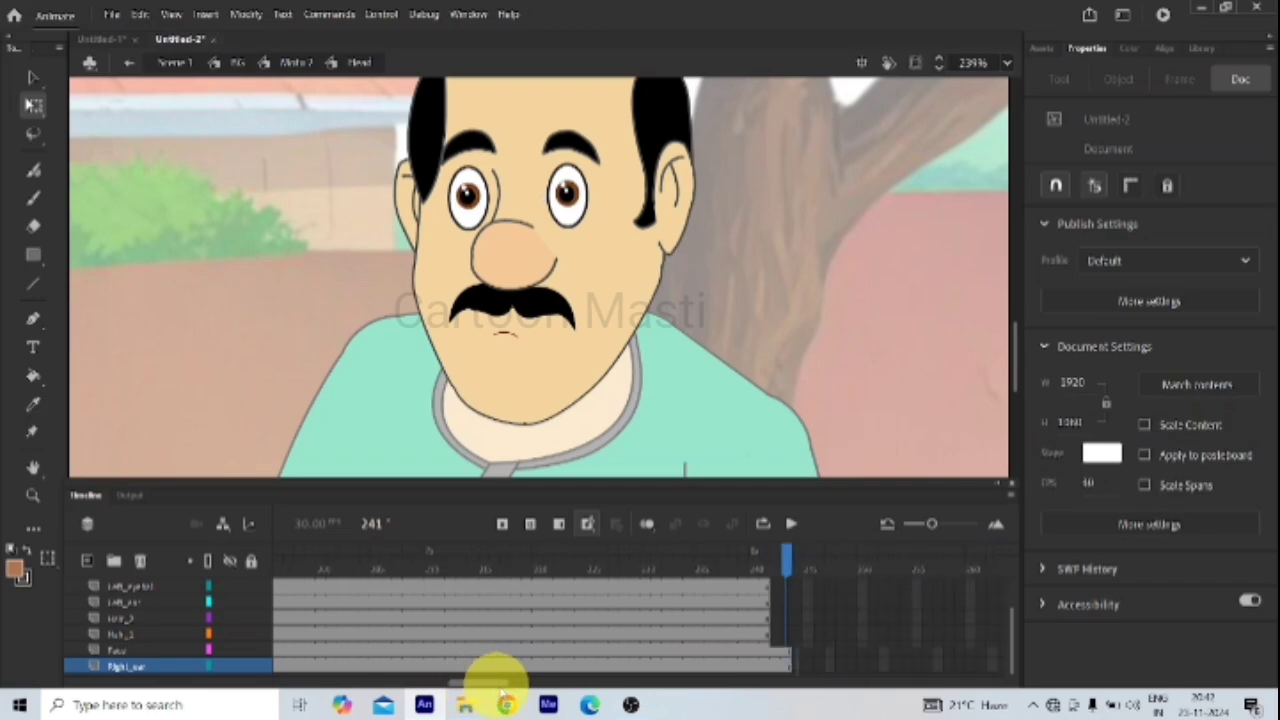
Step: Extend all of the Head symbol's layers to frame 242
click(732, 633)
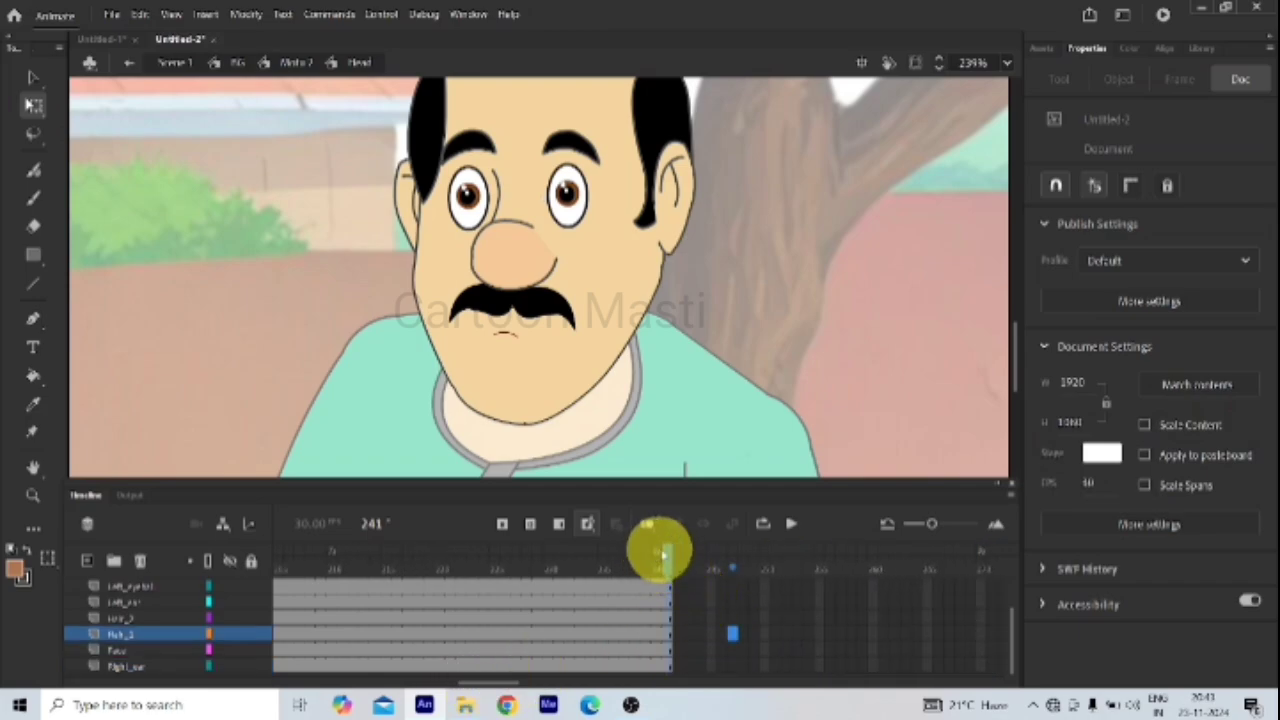
click(466, 569)
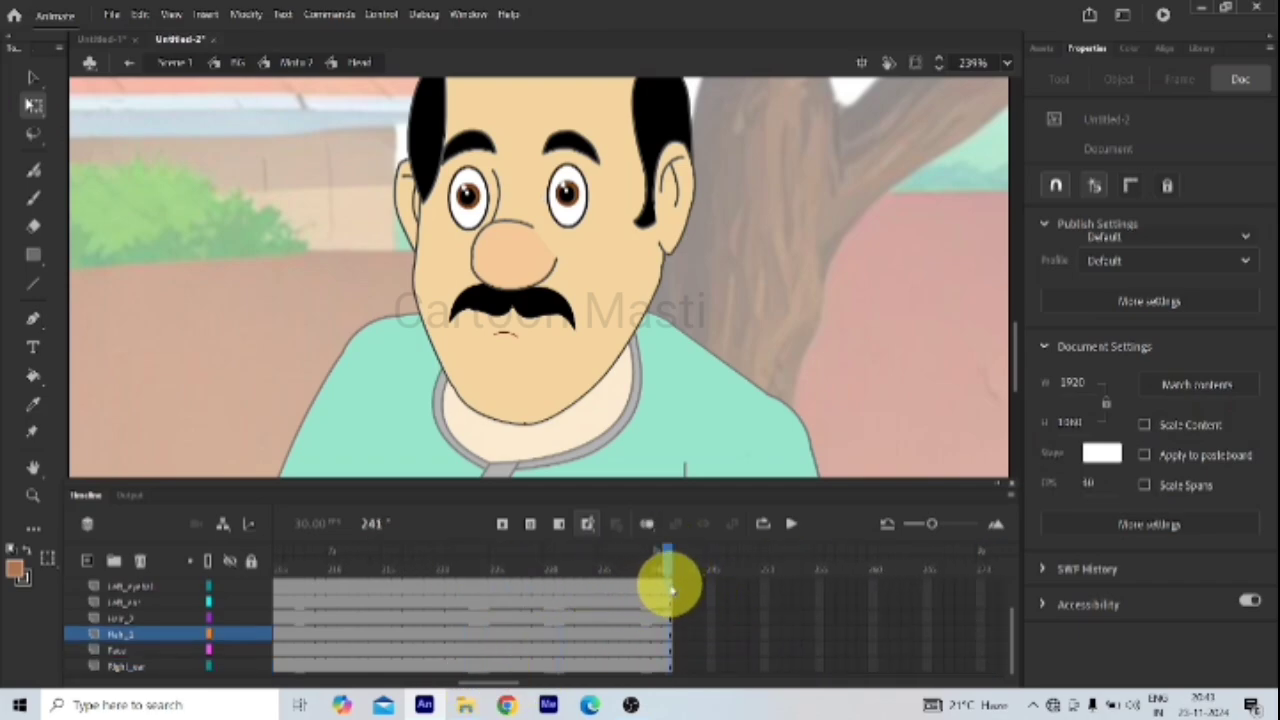
click(660, 587)
click(668, 561)
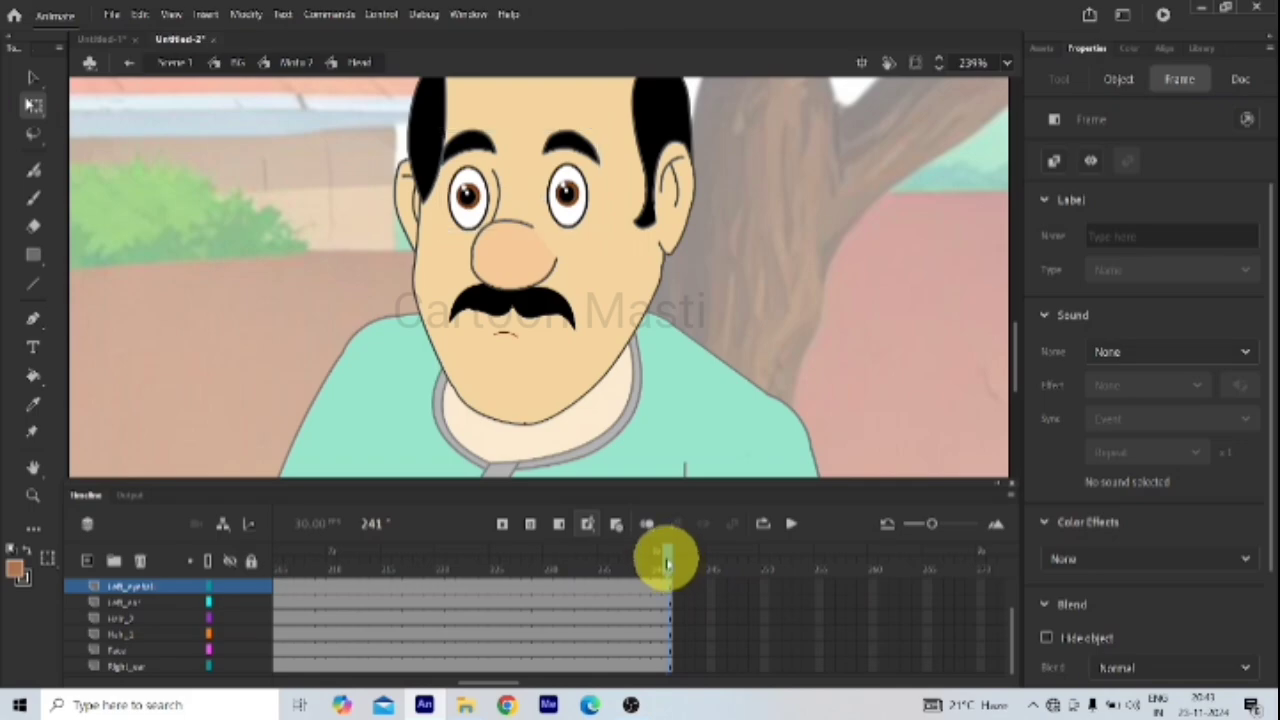
click(484, 561)
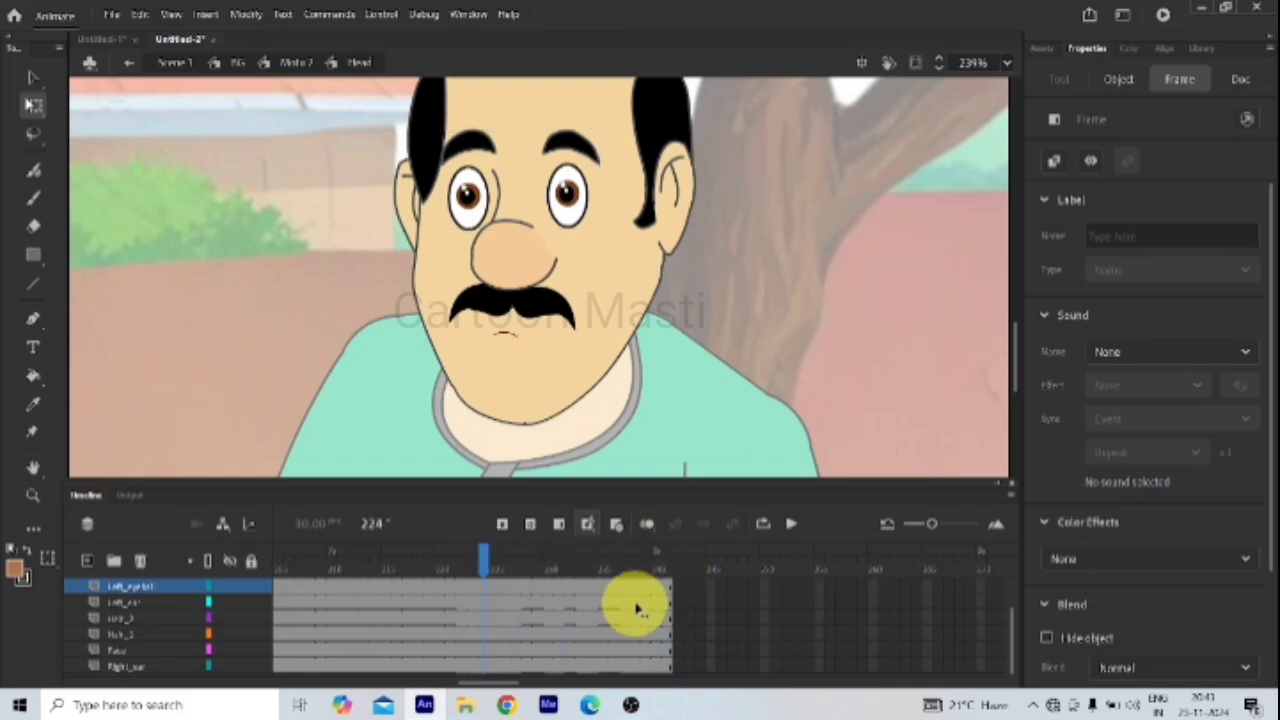
click(680, 562)
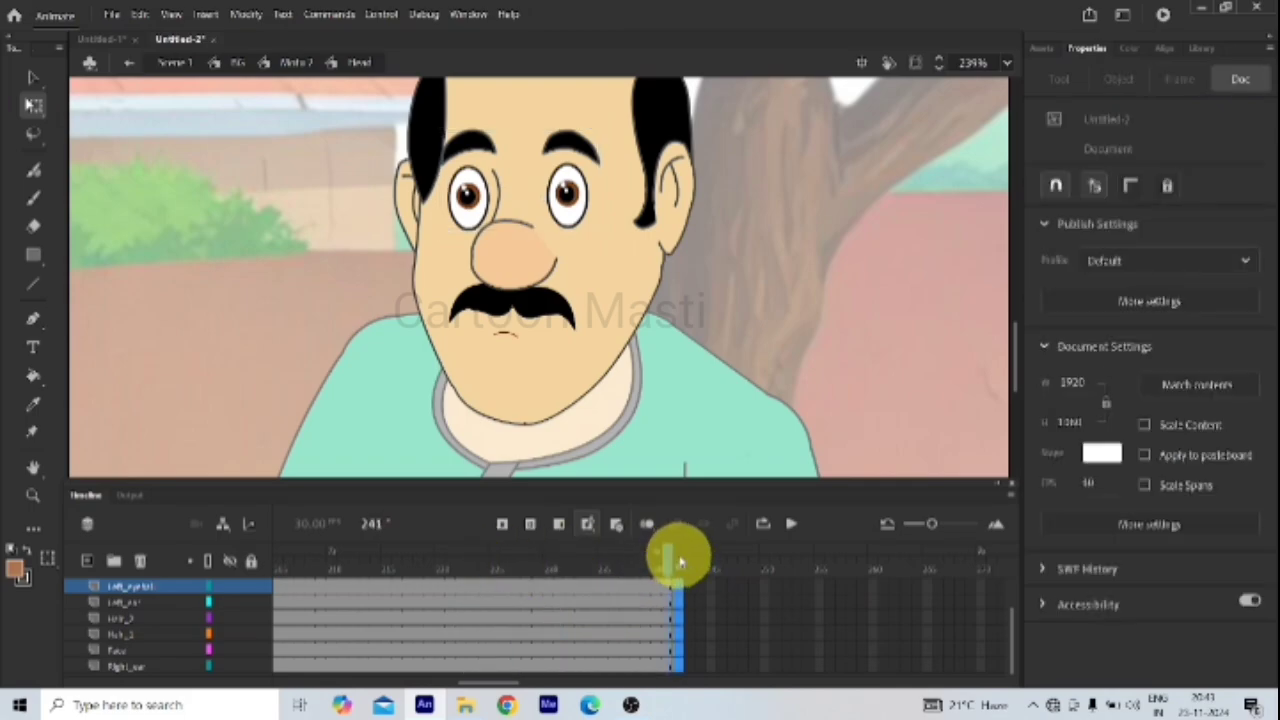
click(663, 600)
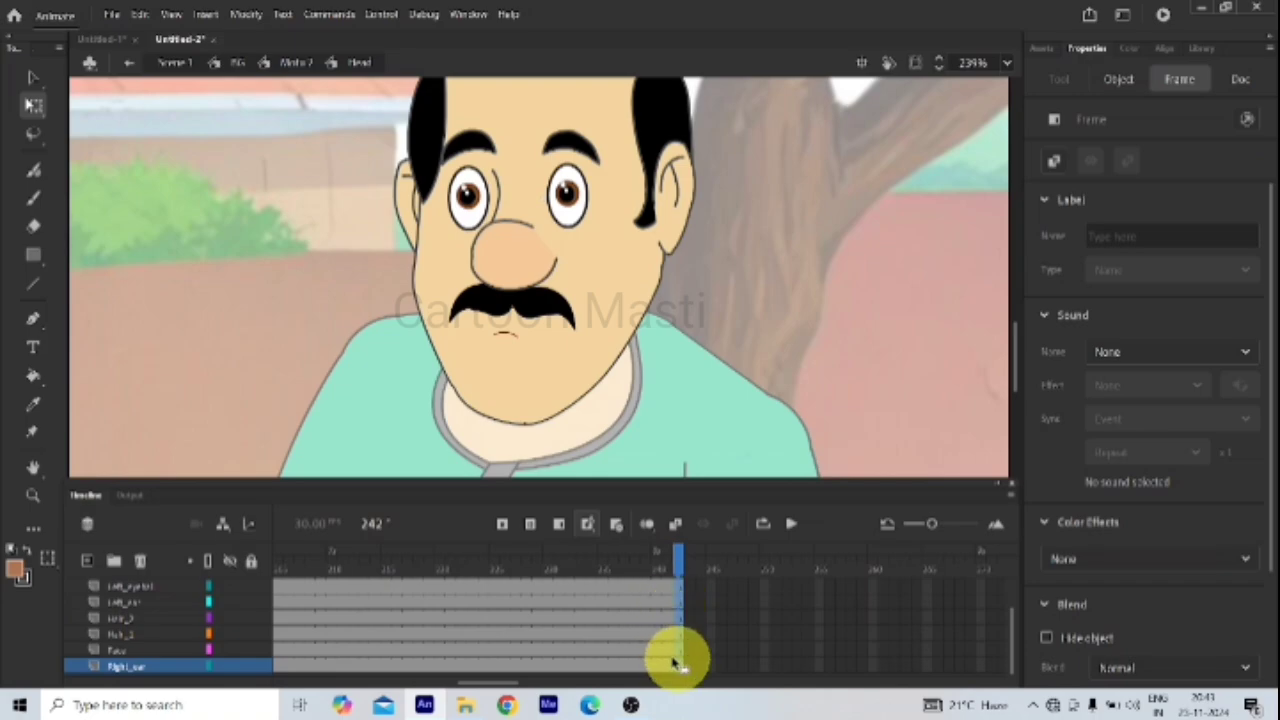
click(714, 640)
Step: Place the imported dialogue sound from the library on the Head symbol's AUDIO layer, starting at frame 1
drag(665, 560, 134, 528)
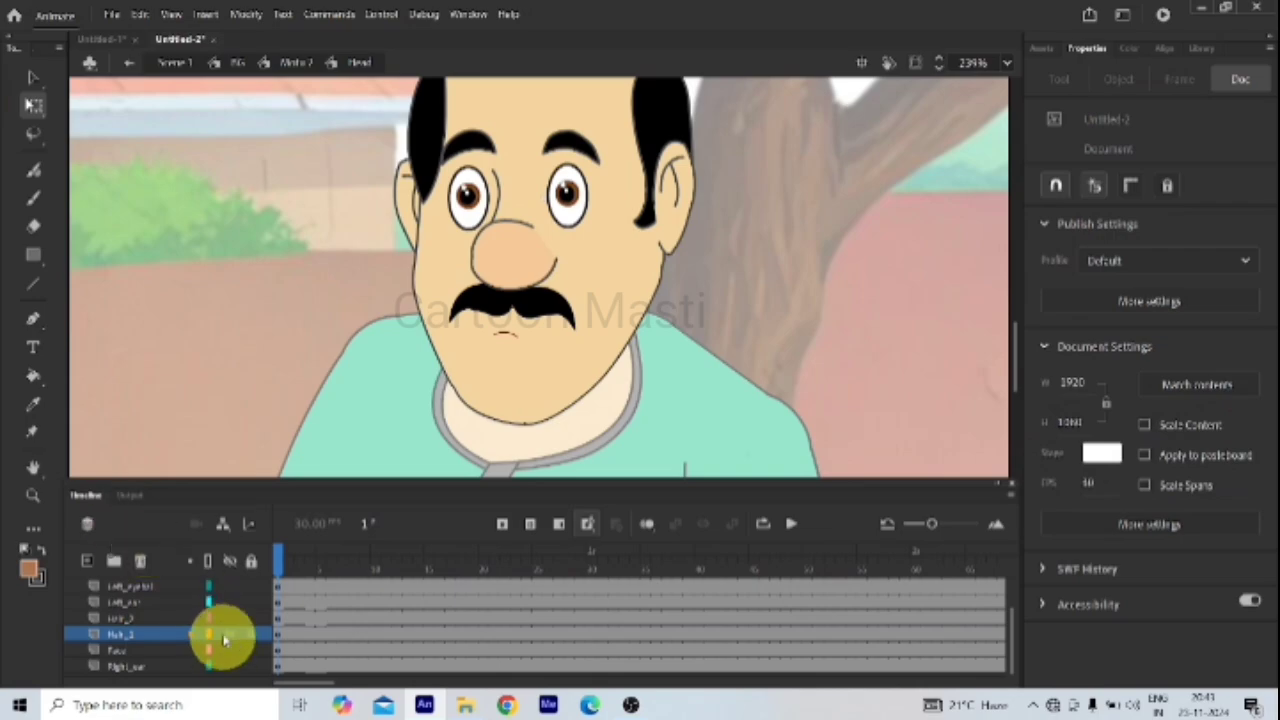
scroll(280, 600, up, 2)
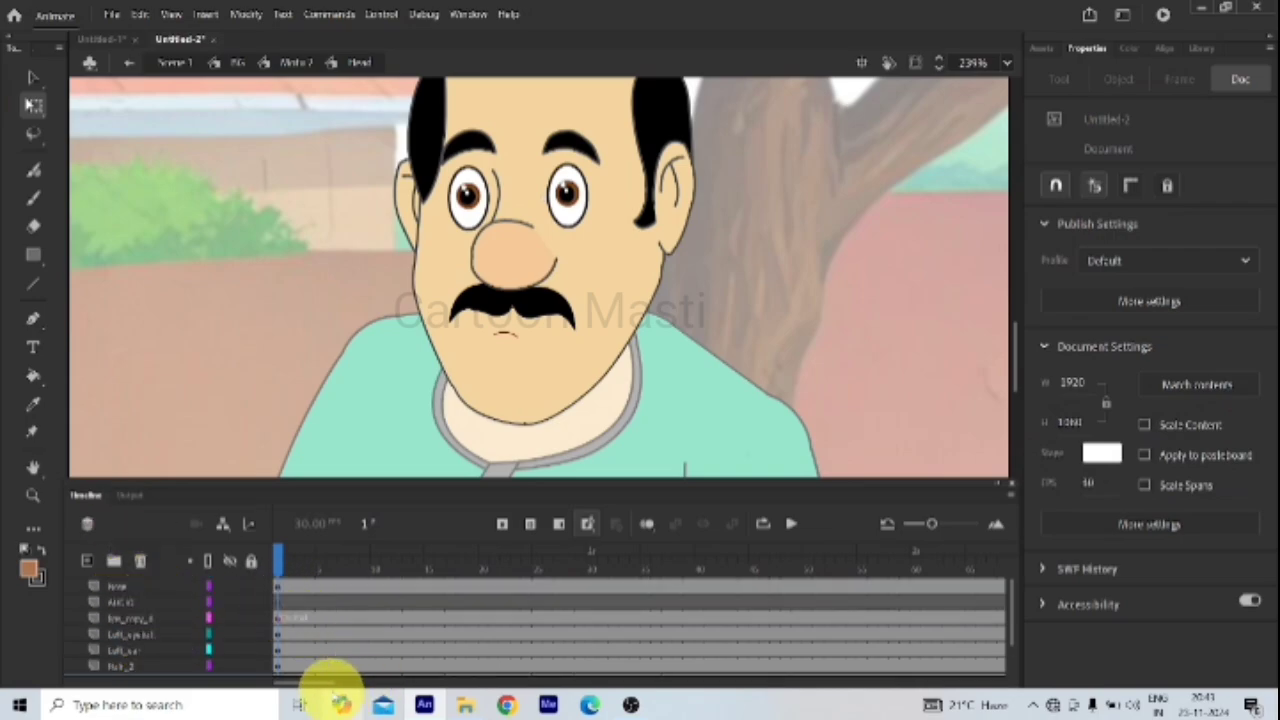
drag(329, 686, 300, 694)
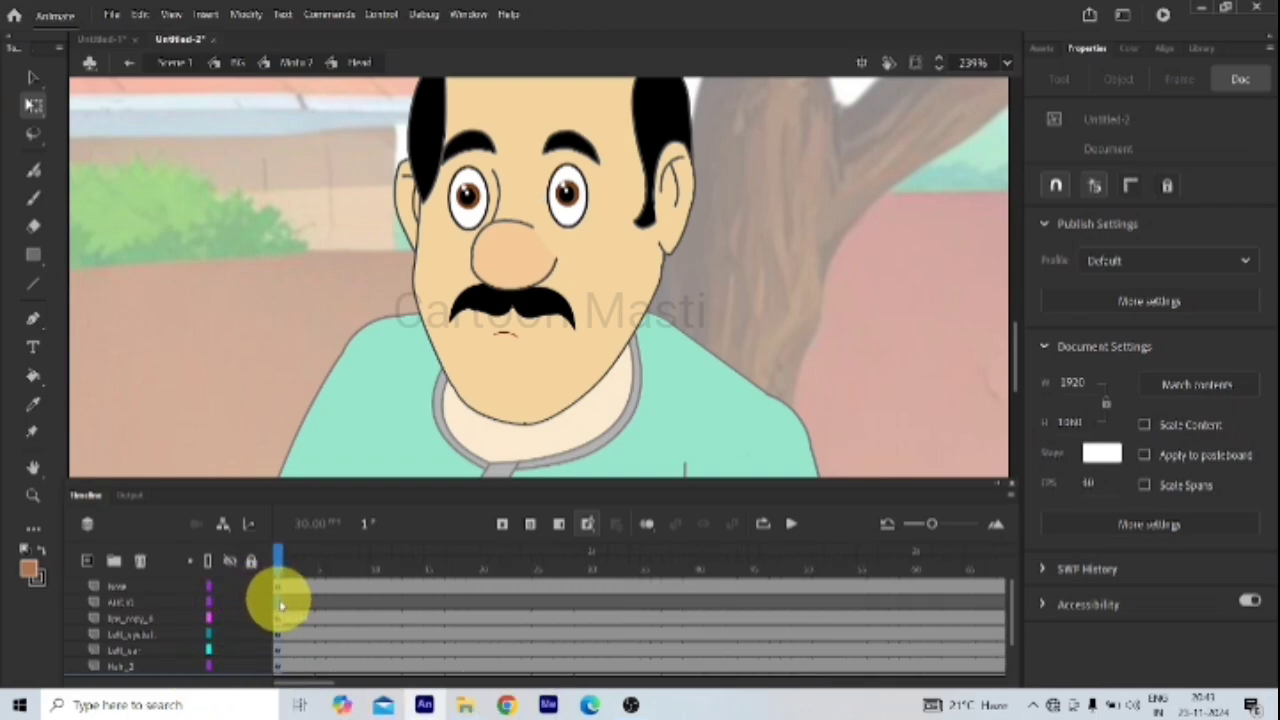
click(281, 604)
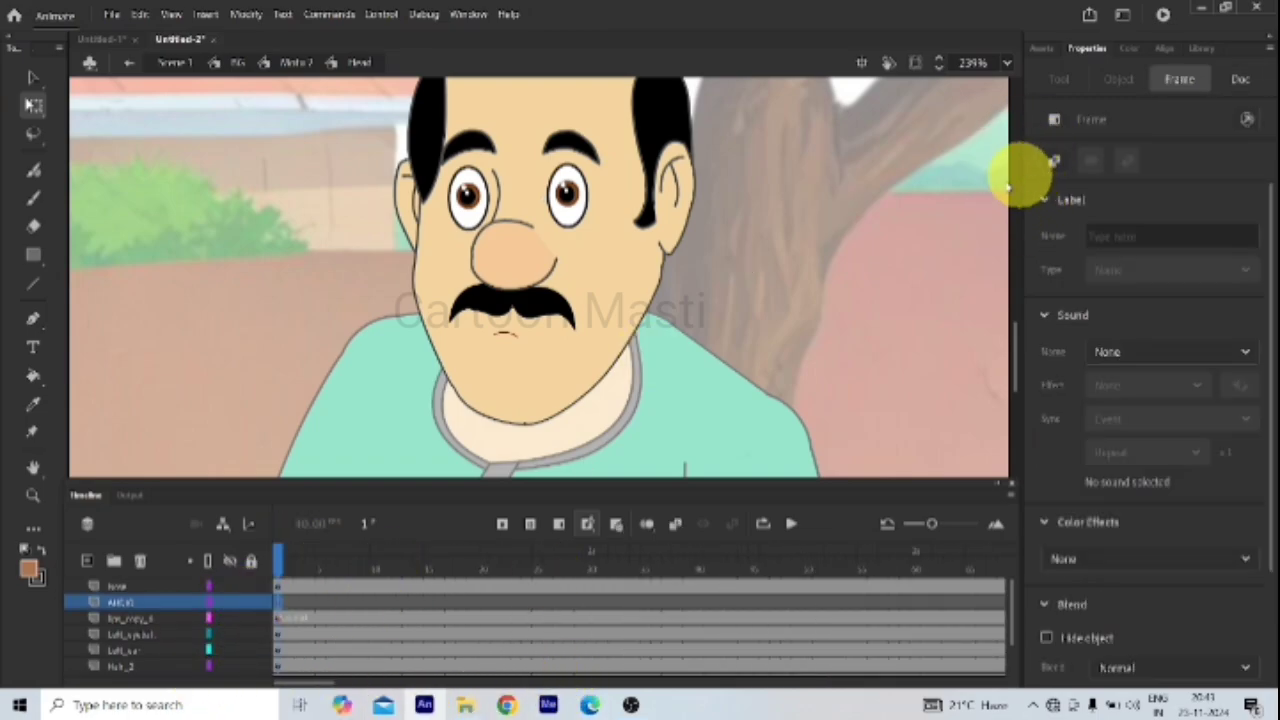
click(1196, 47)
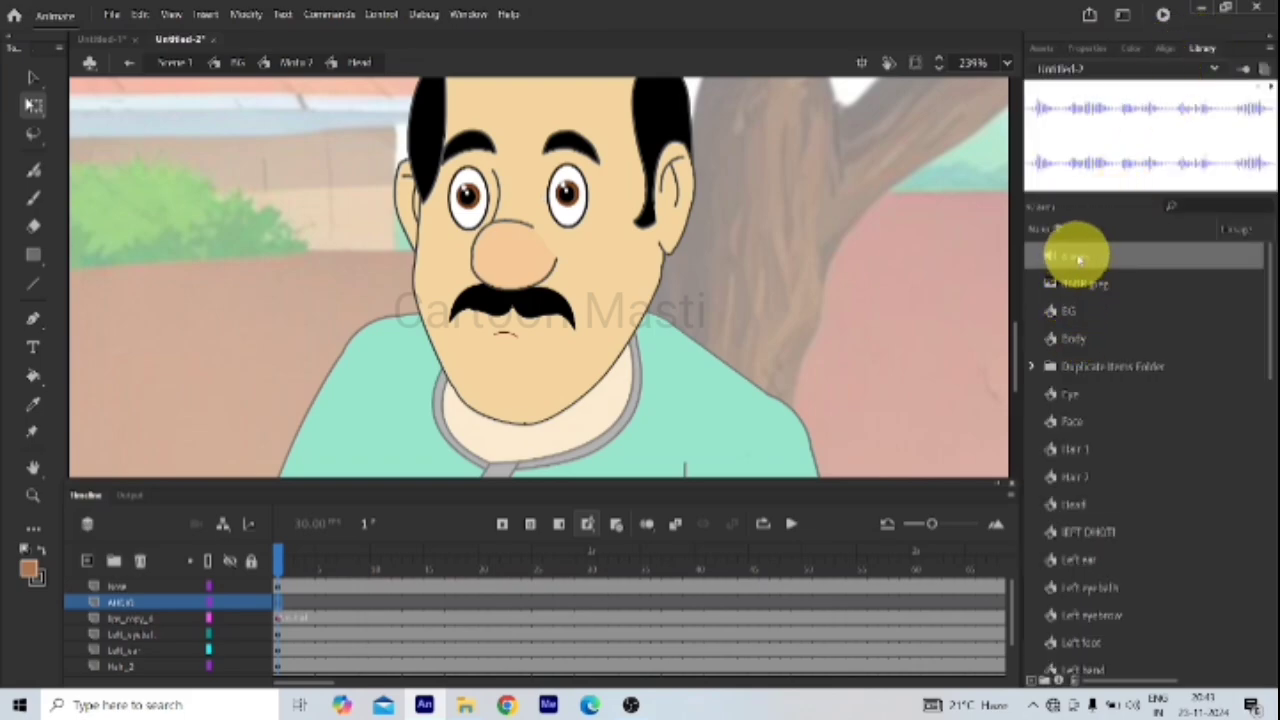
drag(1080, 258, 475, 268)
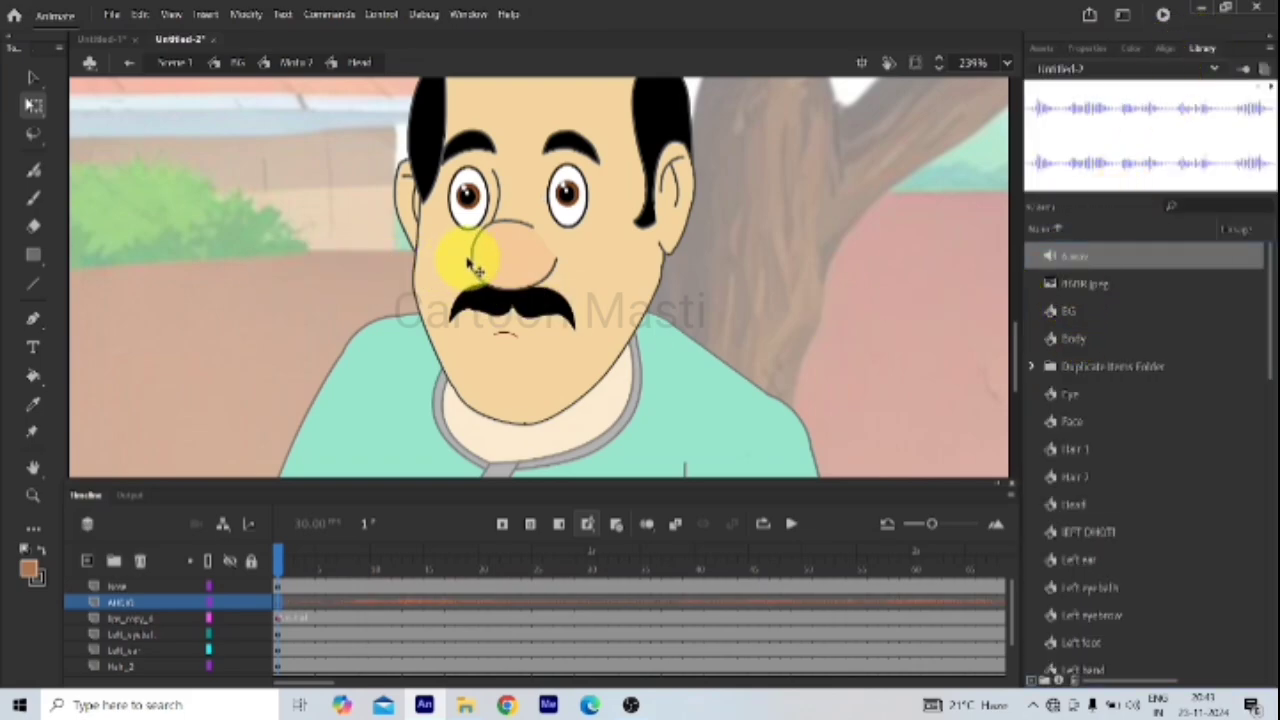
click(401, 604)
right_click(403, 607)
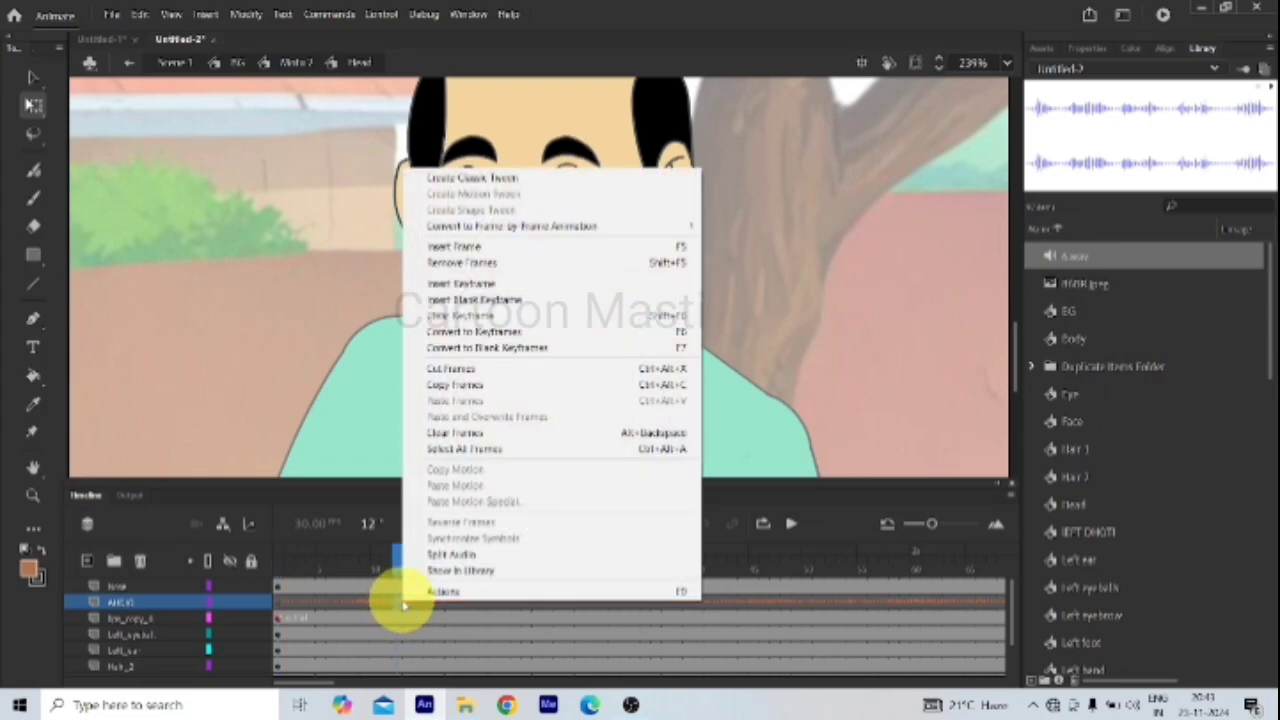
click(320, 392)
click(492, 367)
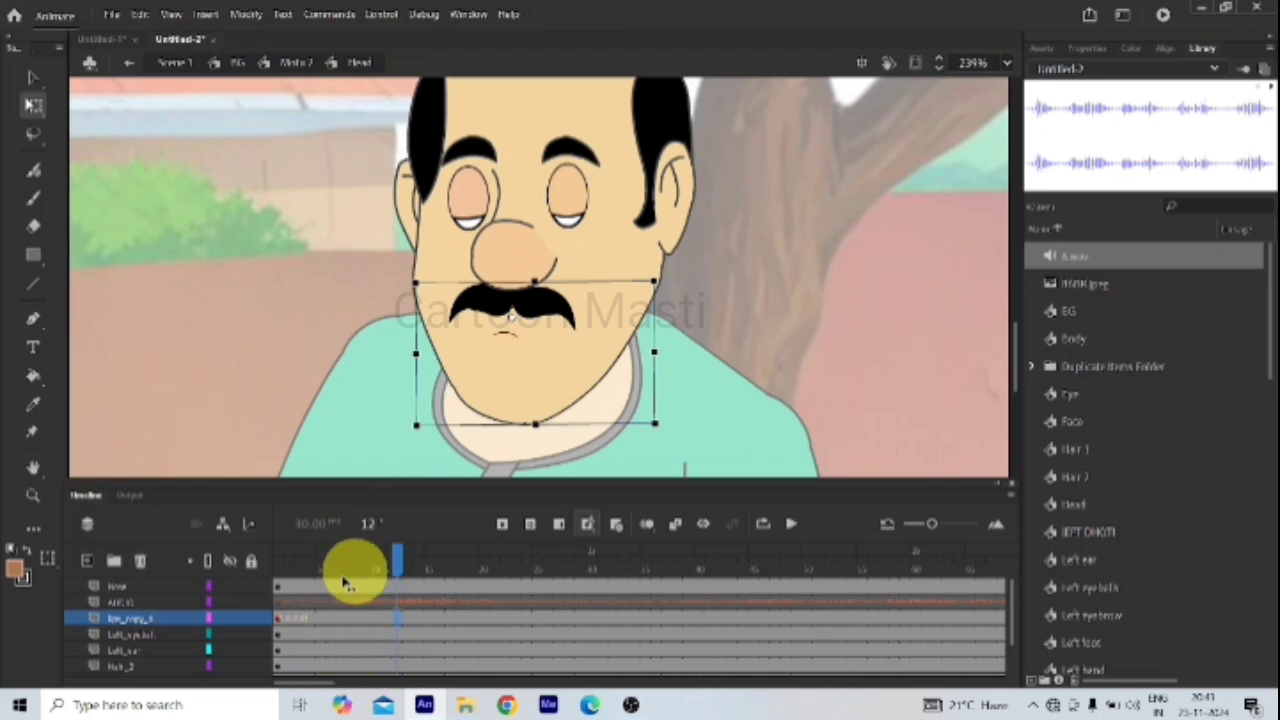
Step: Select the lips at frame 1, preview their mouth shapes in the Frame Picker, and close it
click(277, 594)
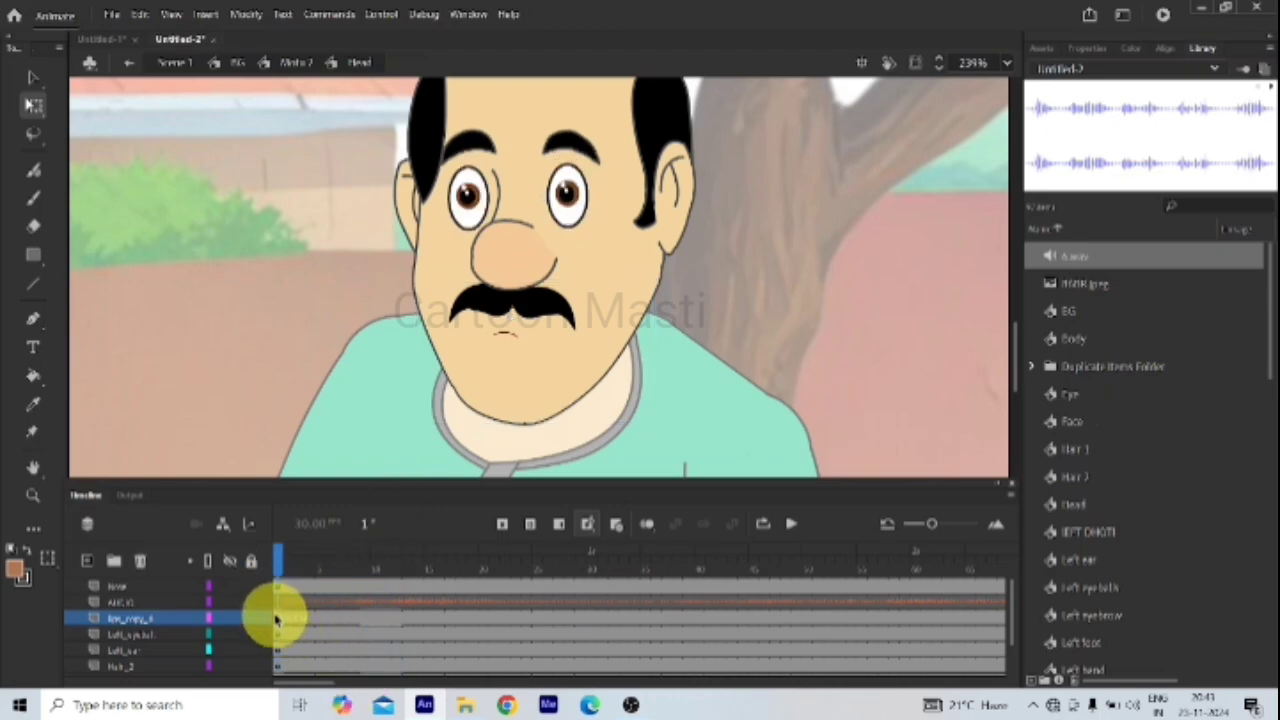
click(510, 341)
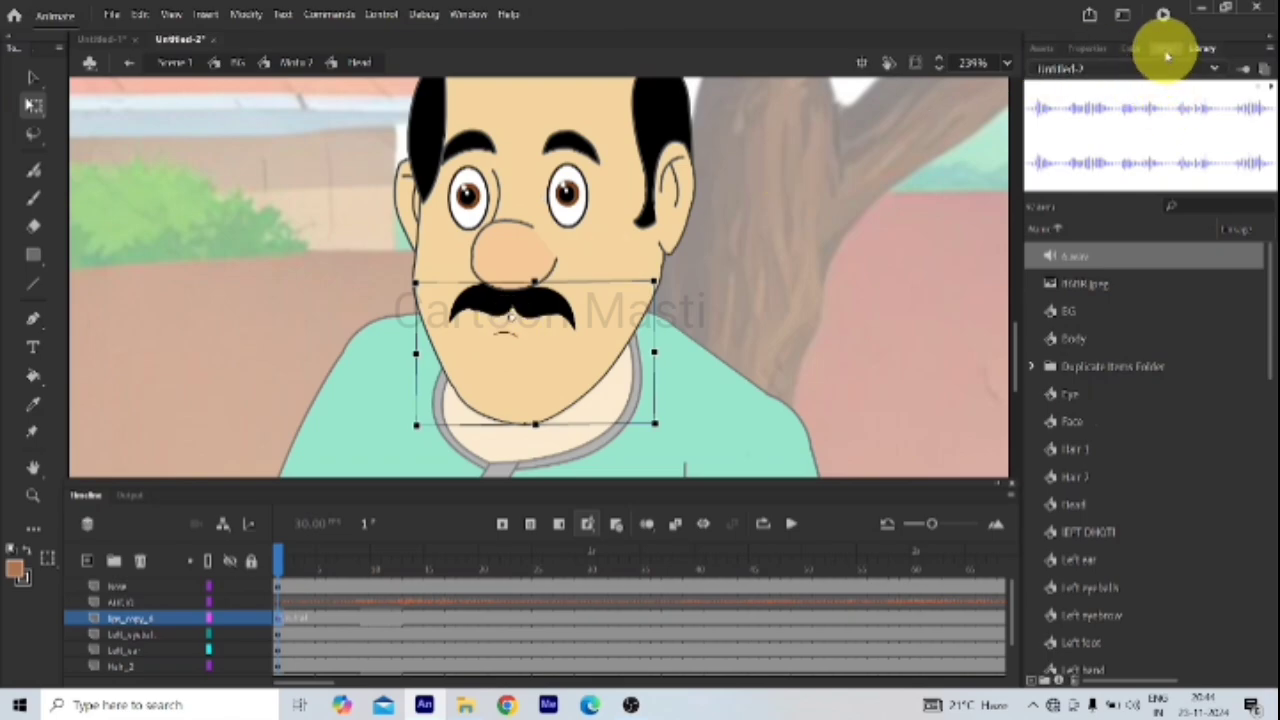
click(1085, 47)
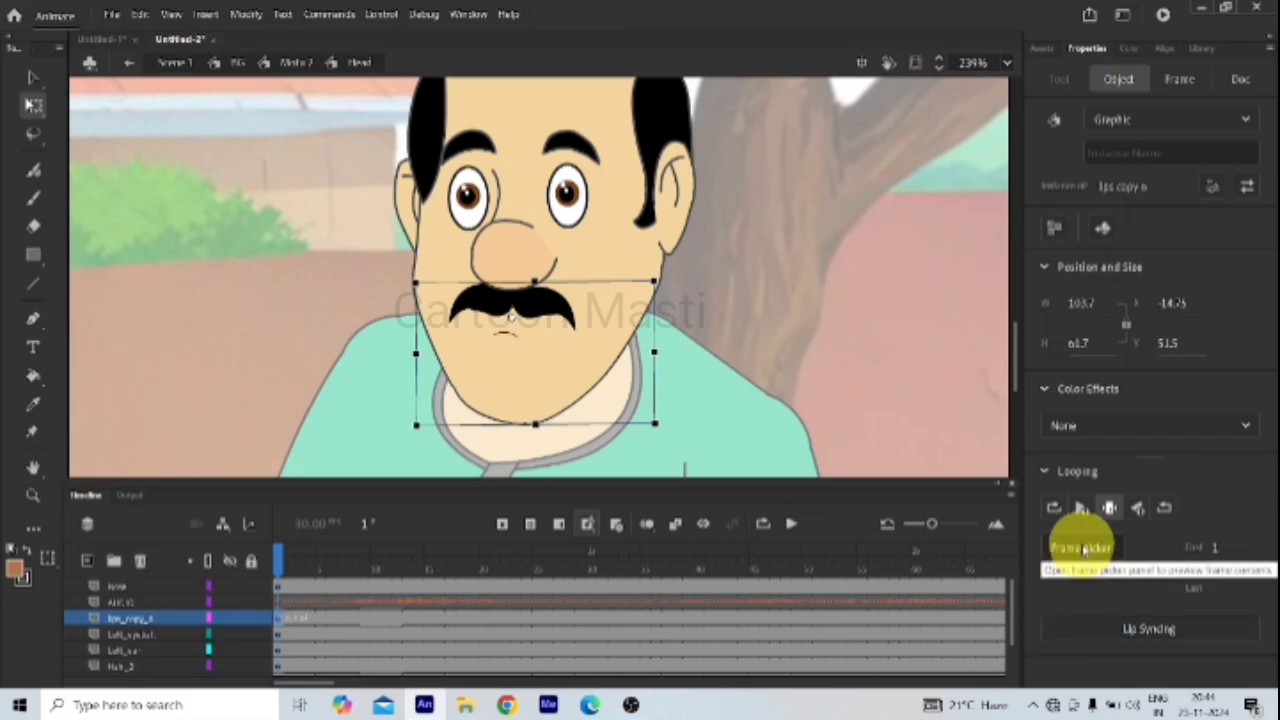
click(1080, 548)
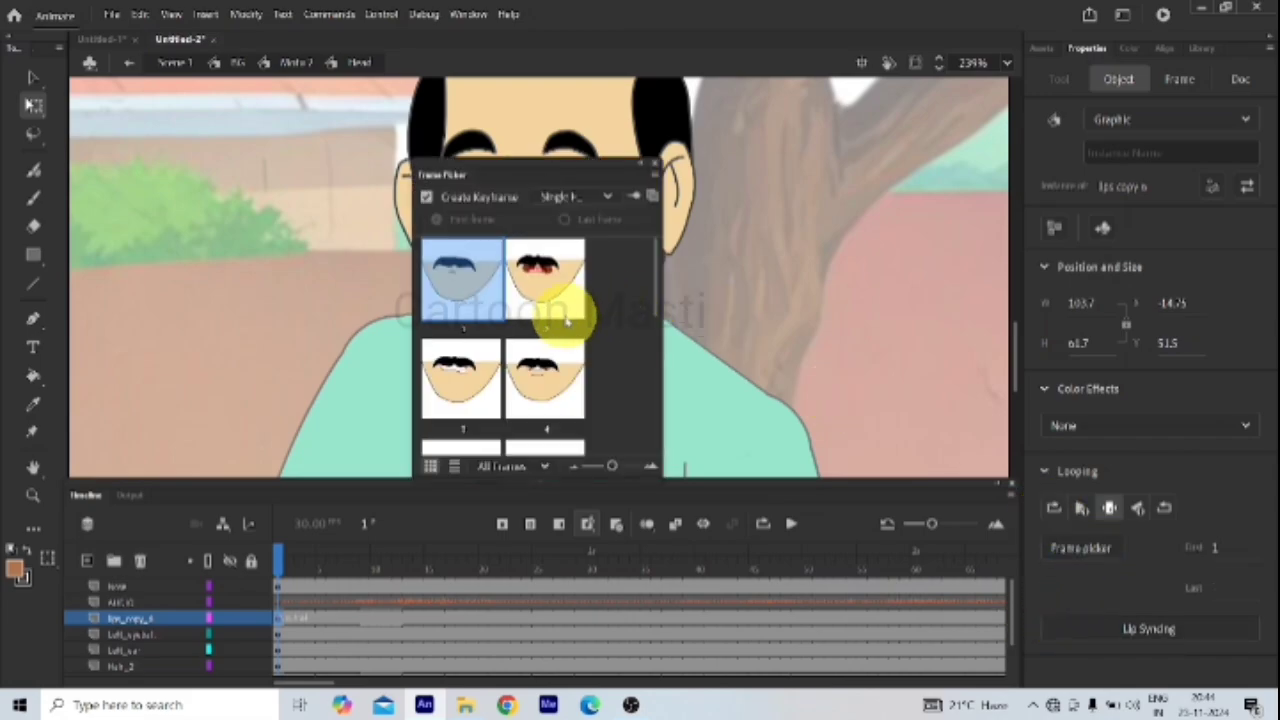
mouse_move(657, 280)
mouse_down()
mouse_move(653, 383)
mouse_move(654, 272)
mouse_up()
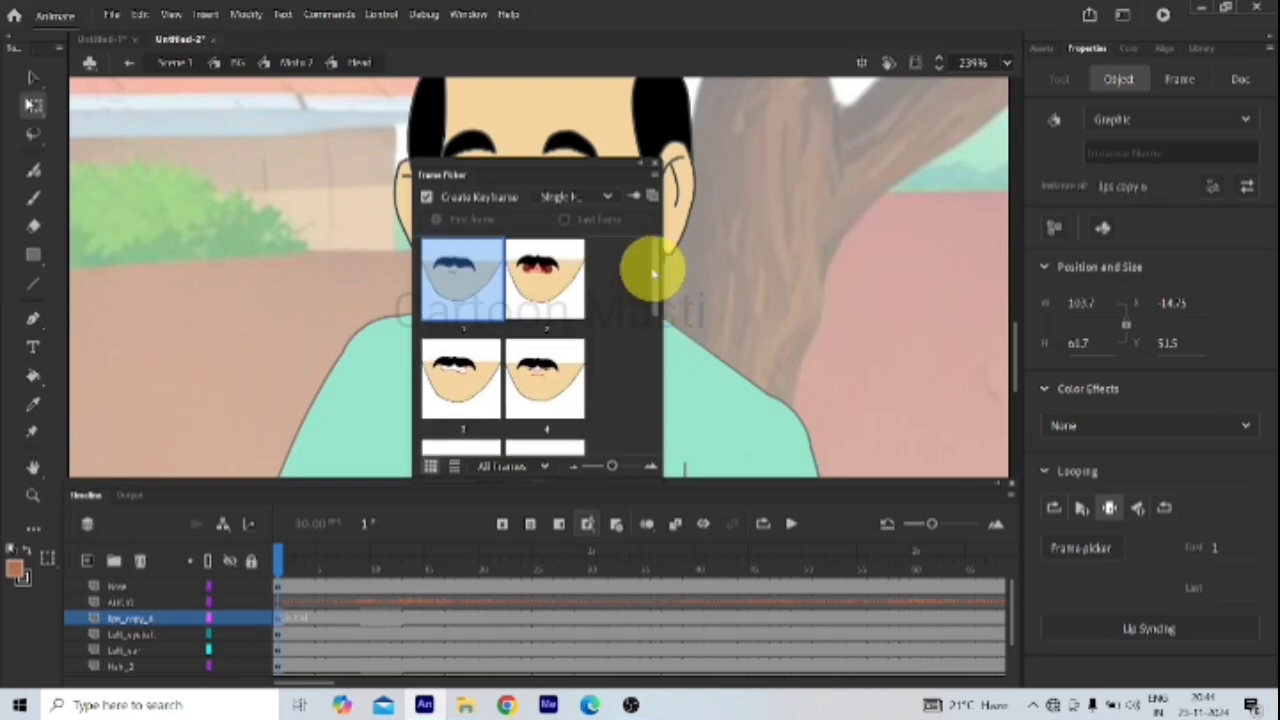
click(655, 163)
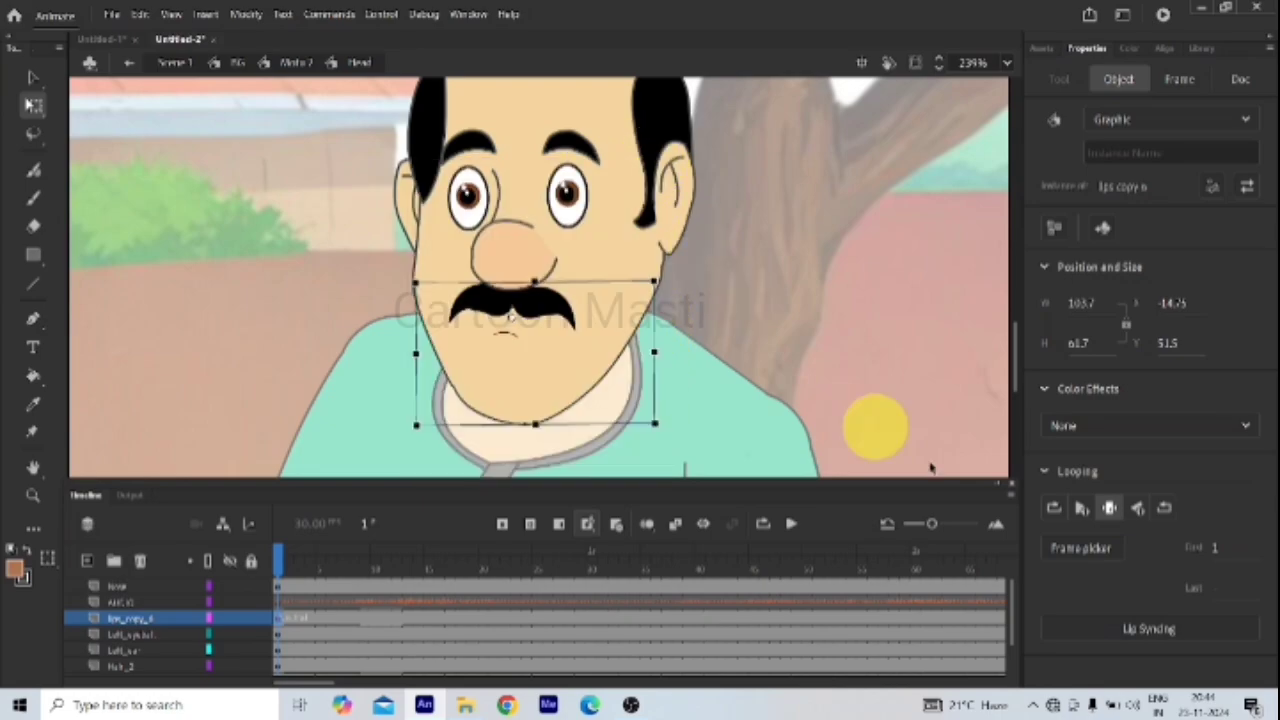
Step: Lip-sync the lips at frame 1 to the AUDIO layer using the existing viseme assignments, and play back the result
click(1150, 630)
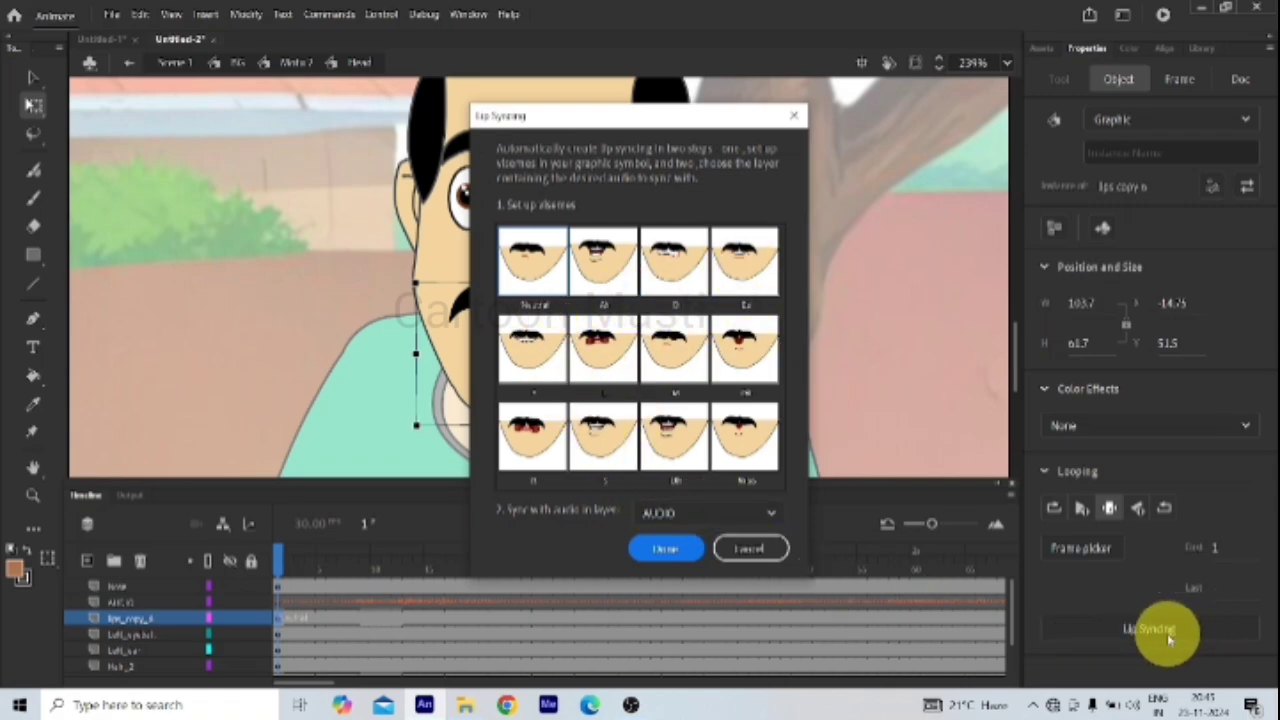
click(606, 280)
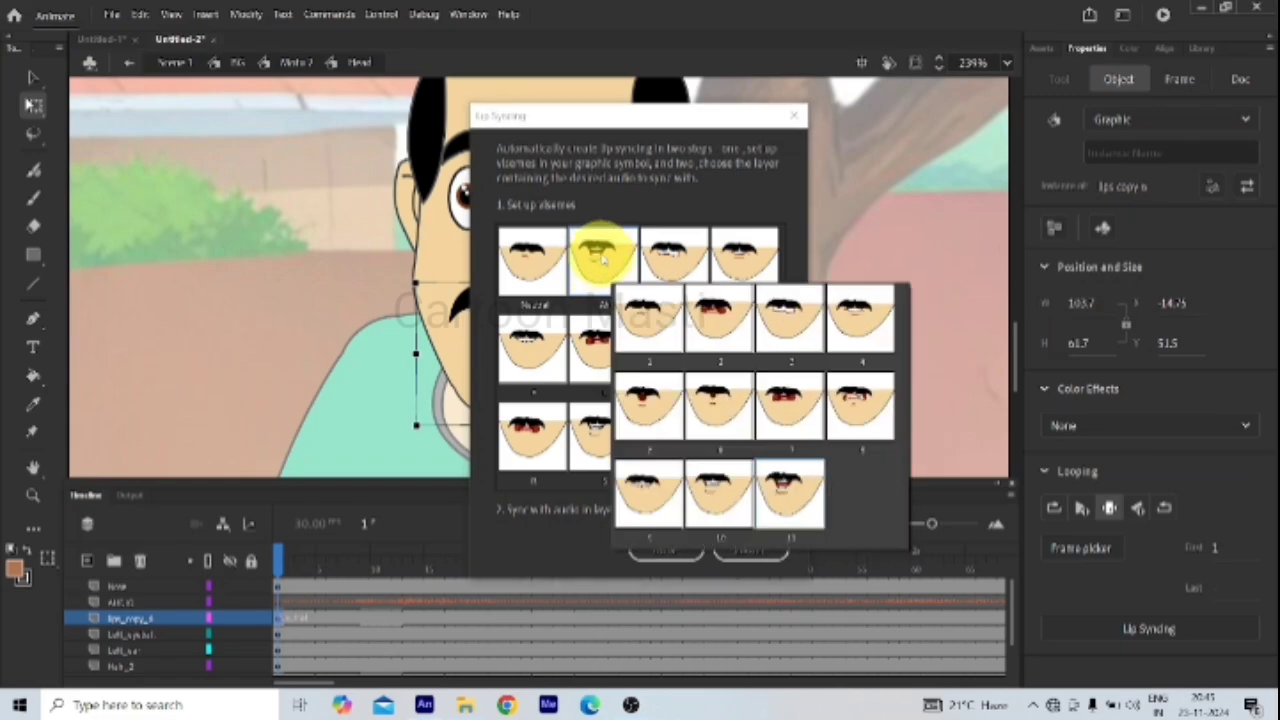
click(666, 257)
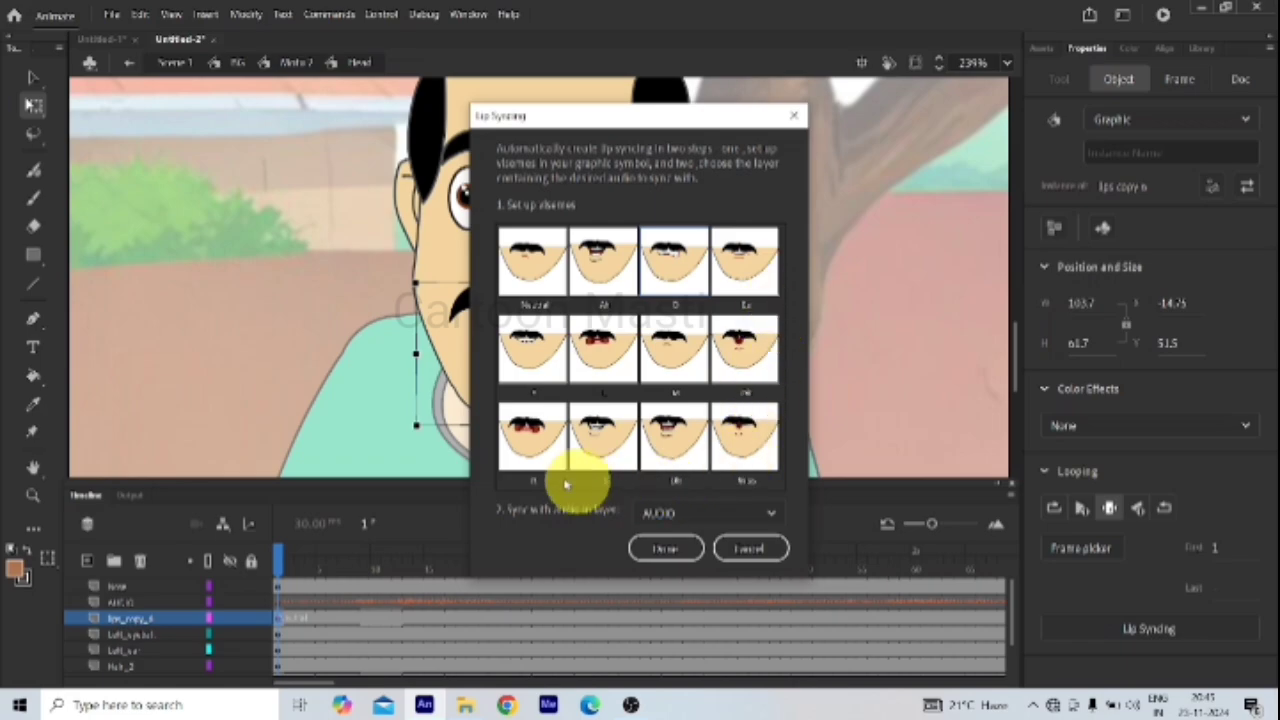
click(665, 550)
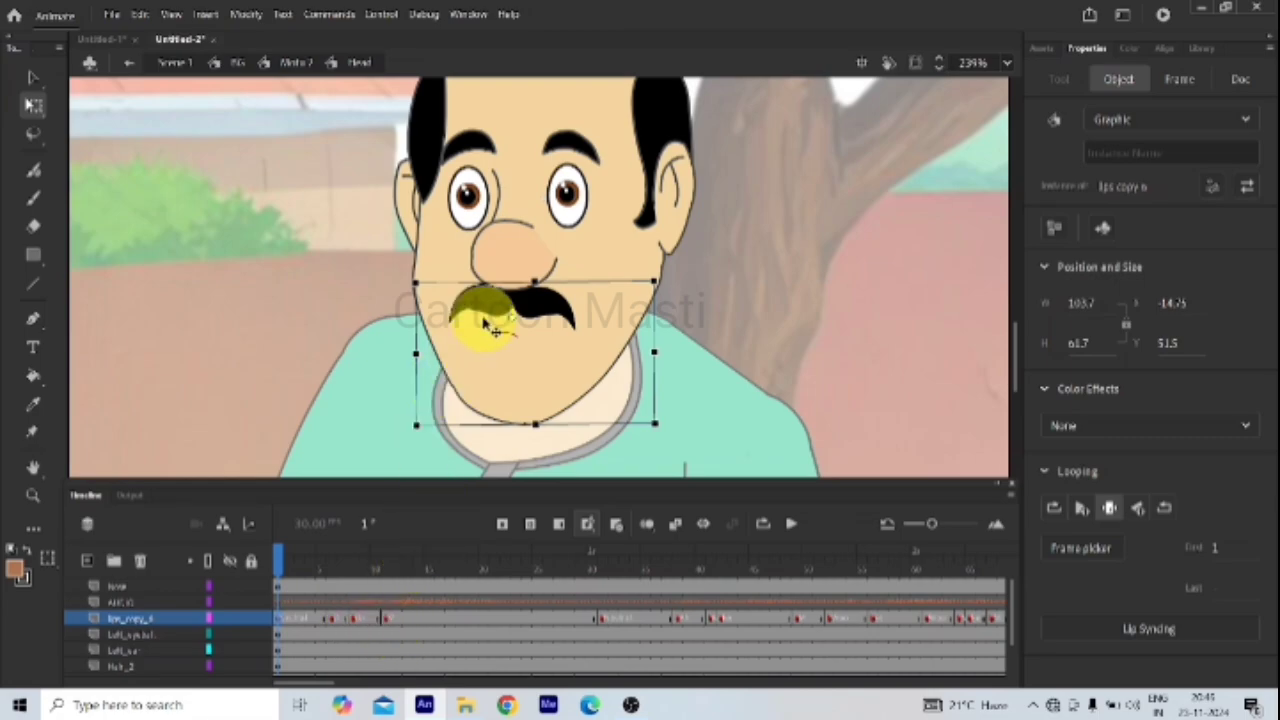
click(790, 524)
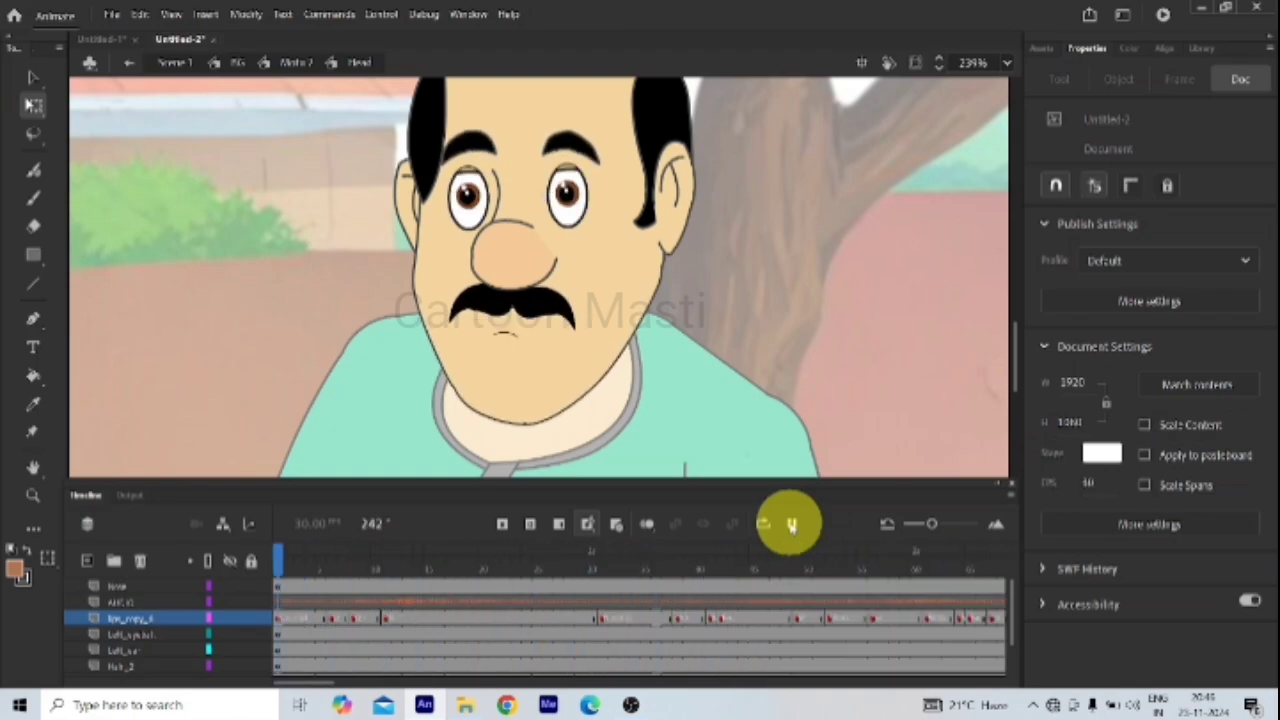
click(790, 524)
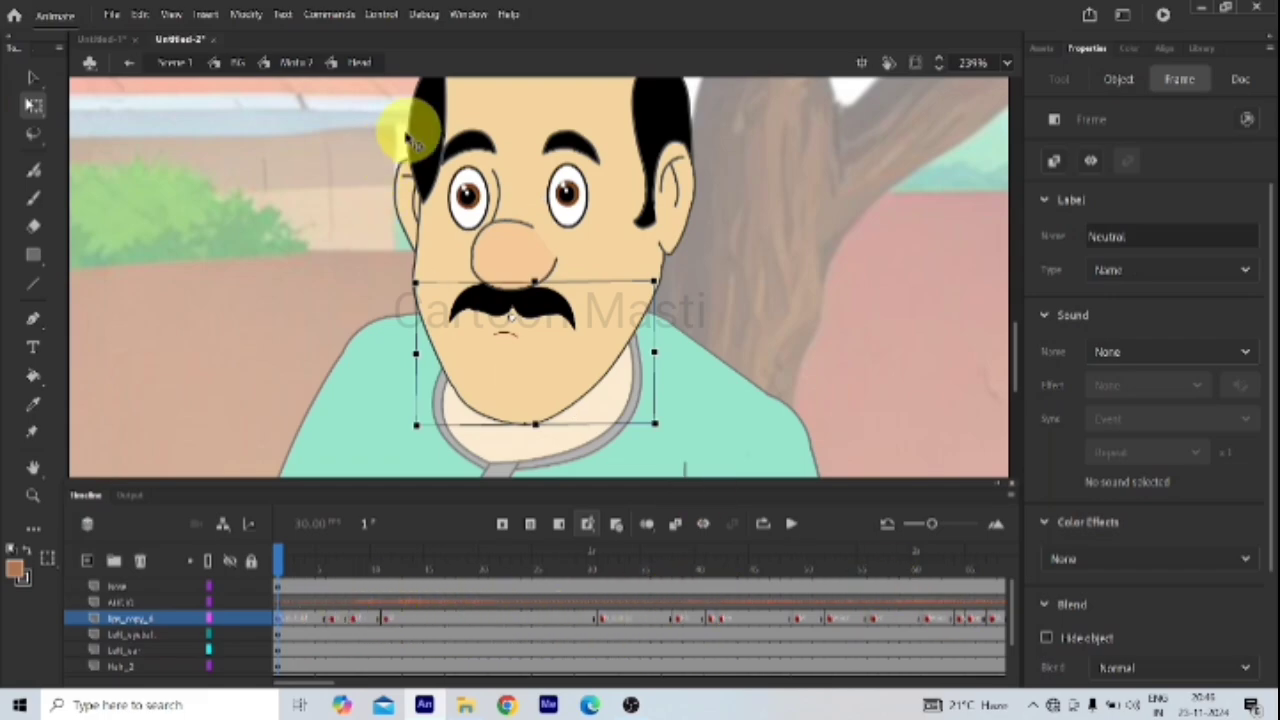
Step: Return from the Head symbol to the parent Motu 2 timeline and play the green-shirted character's animation from frame 1
click(129, 64)
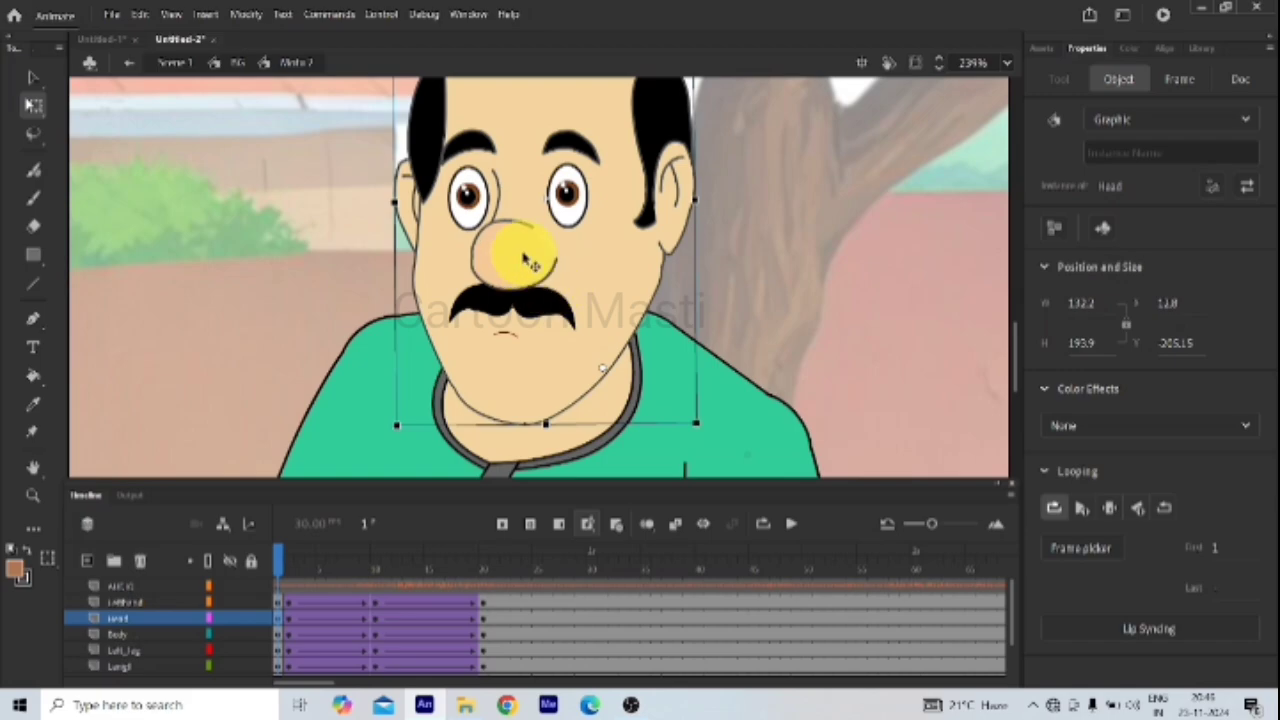
scroll(561, 290, down, 5)
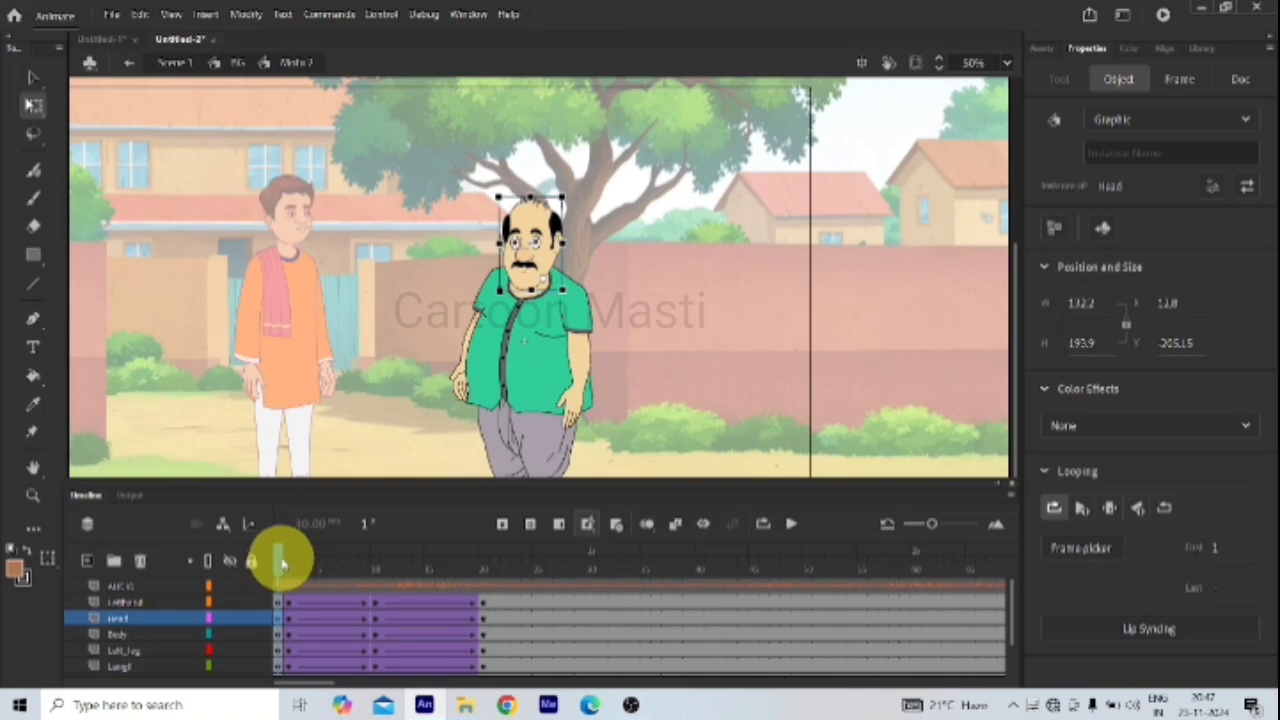
drag(281, 563, 808, 643)
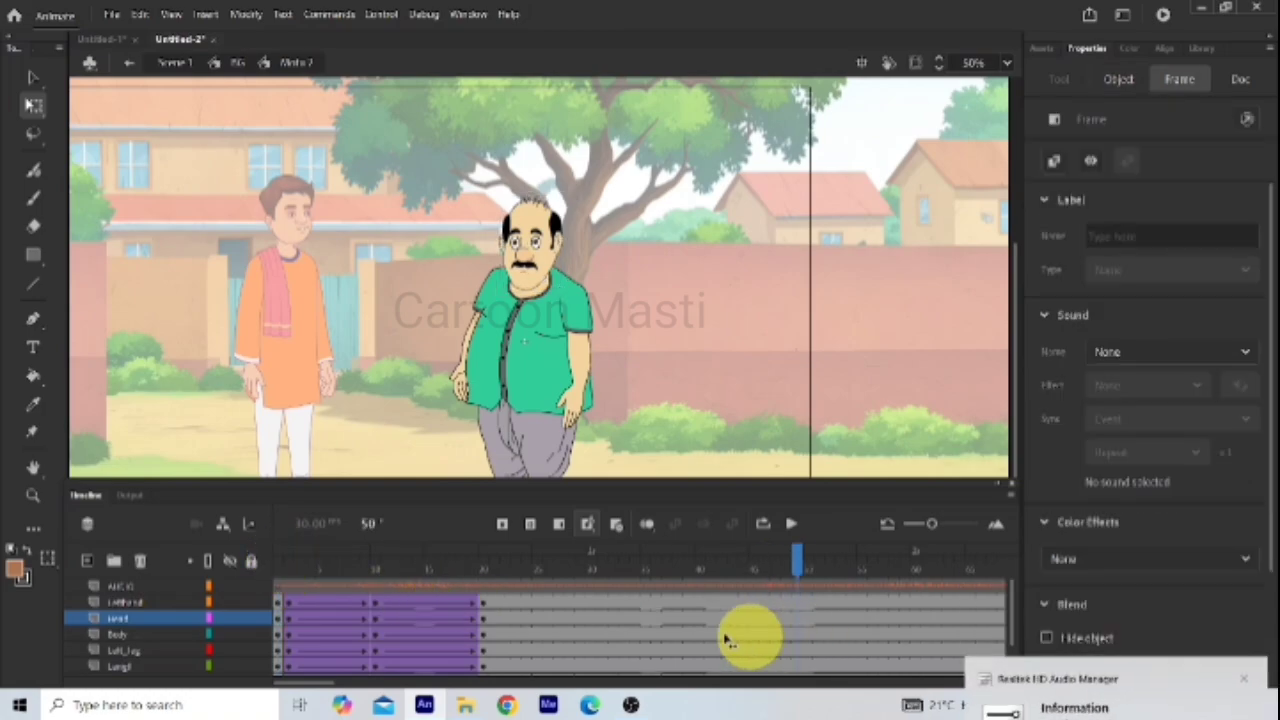
drag(387, 612, 250, 565)
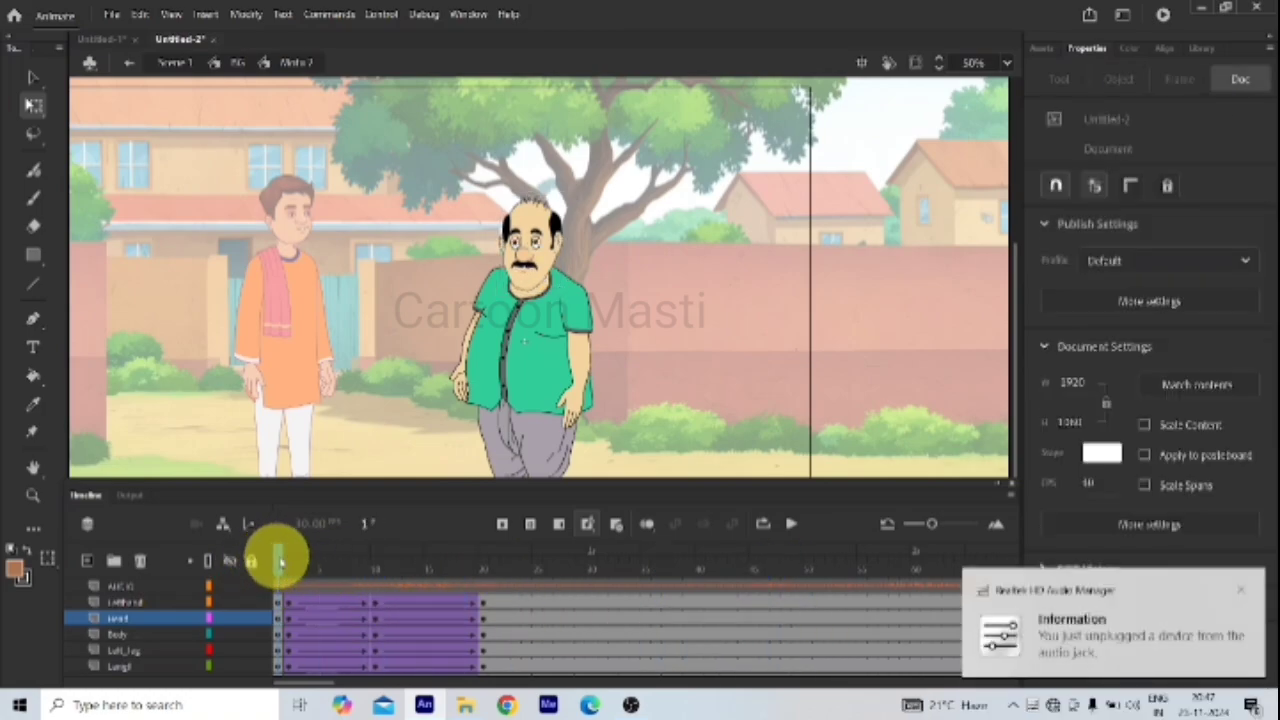
click(791, 524)
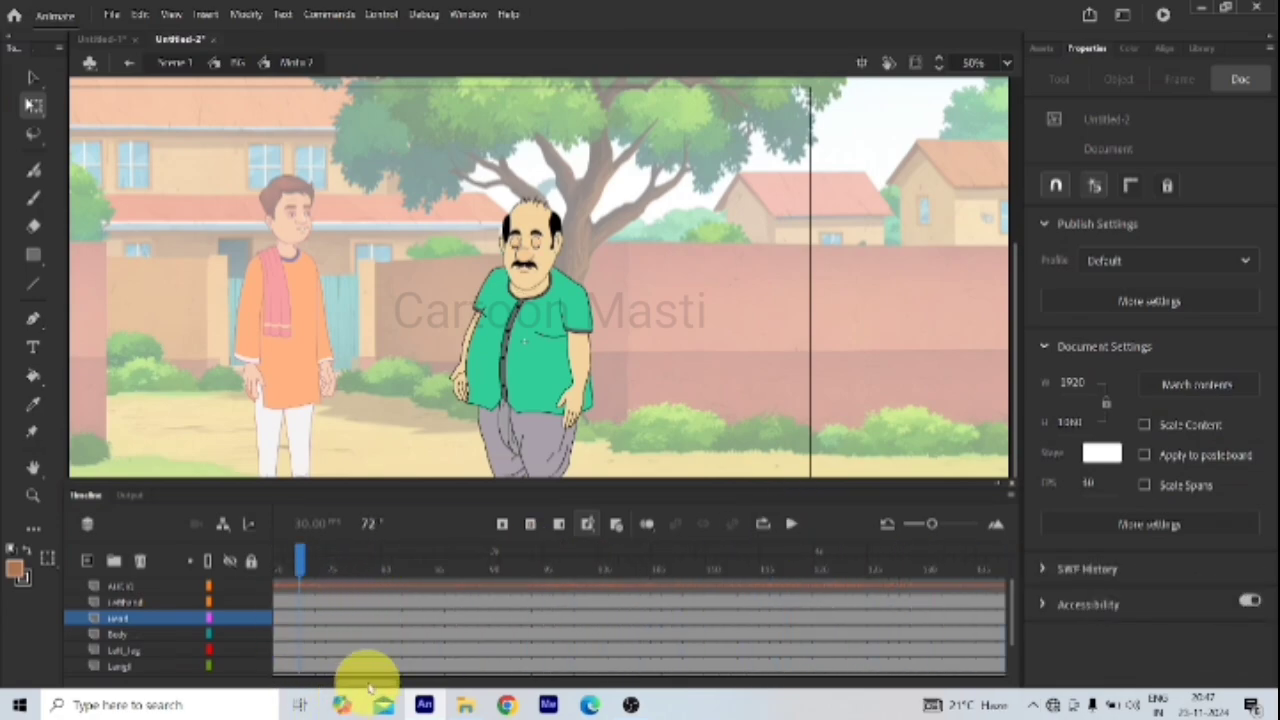
drag(369, 684, 228, 675)
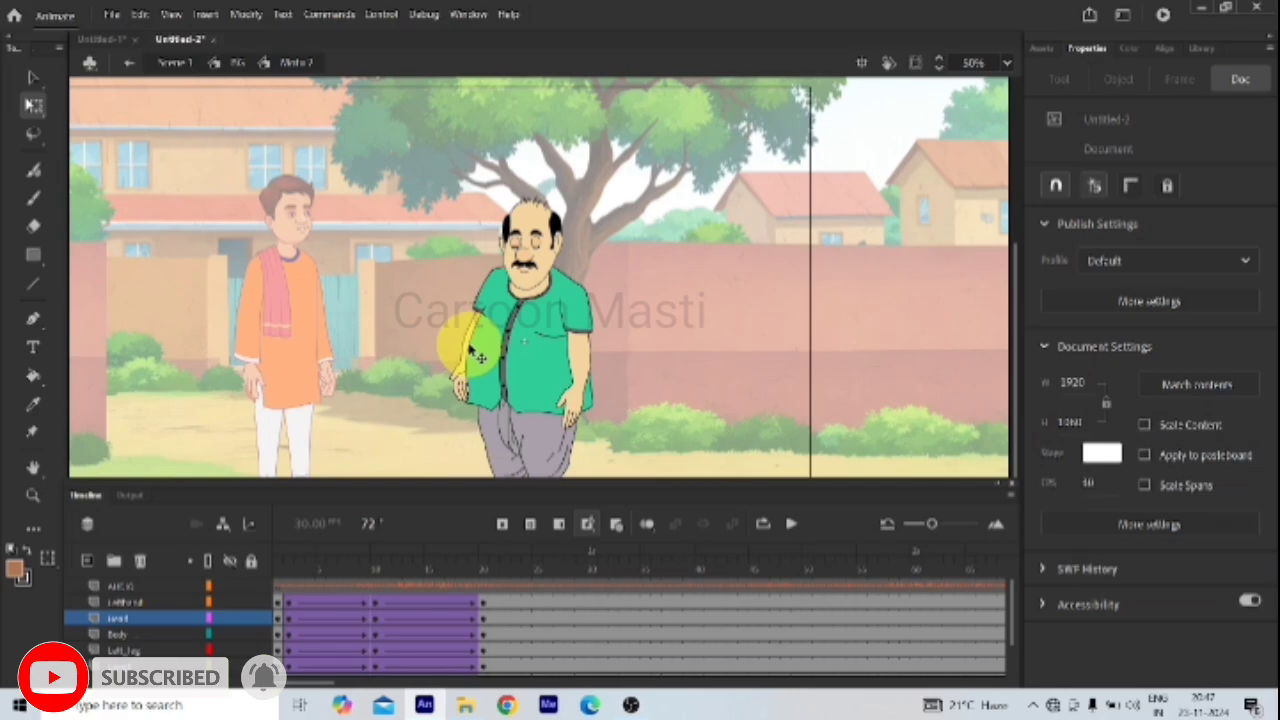
click(518, 327)
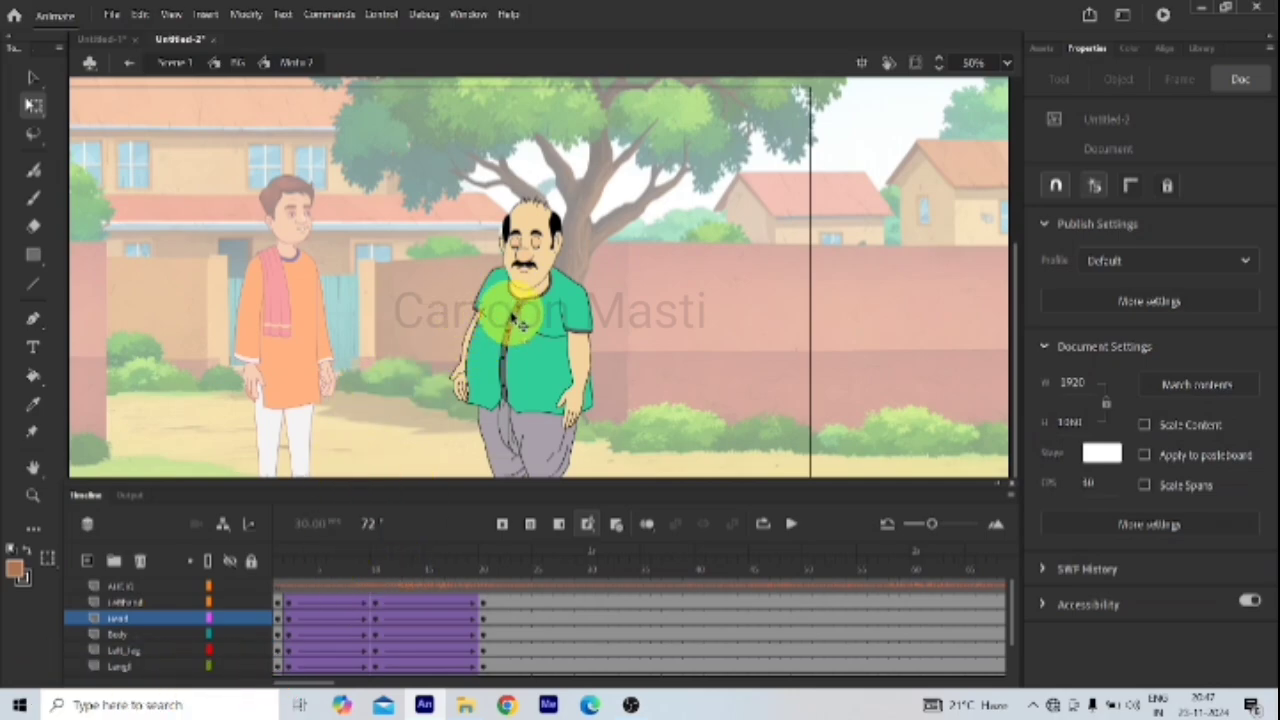
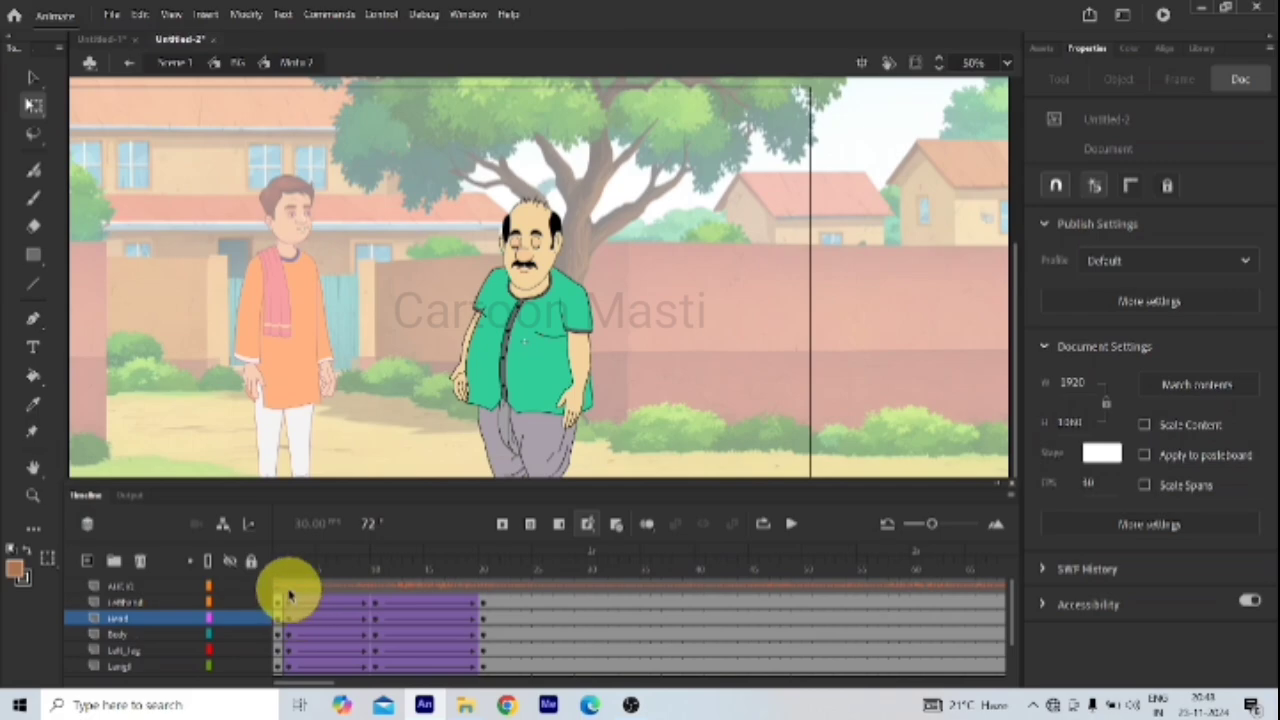
Step: At frame 10, select the green-shirted character's upper body parts and squash them vertically to a height of about 469
click(375, 614)
click(372, 602)
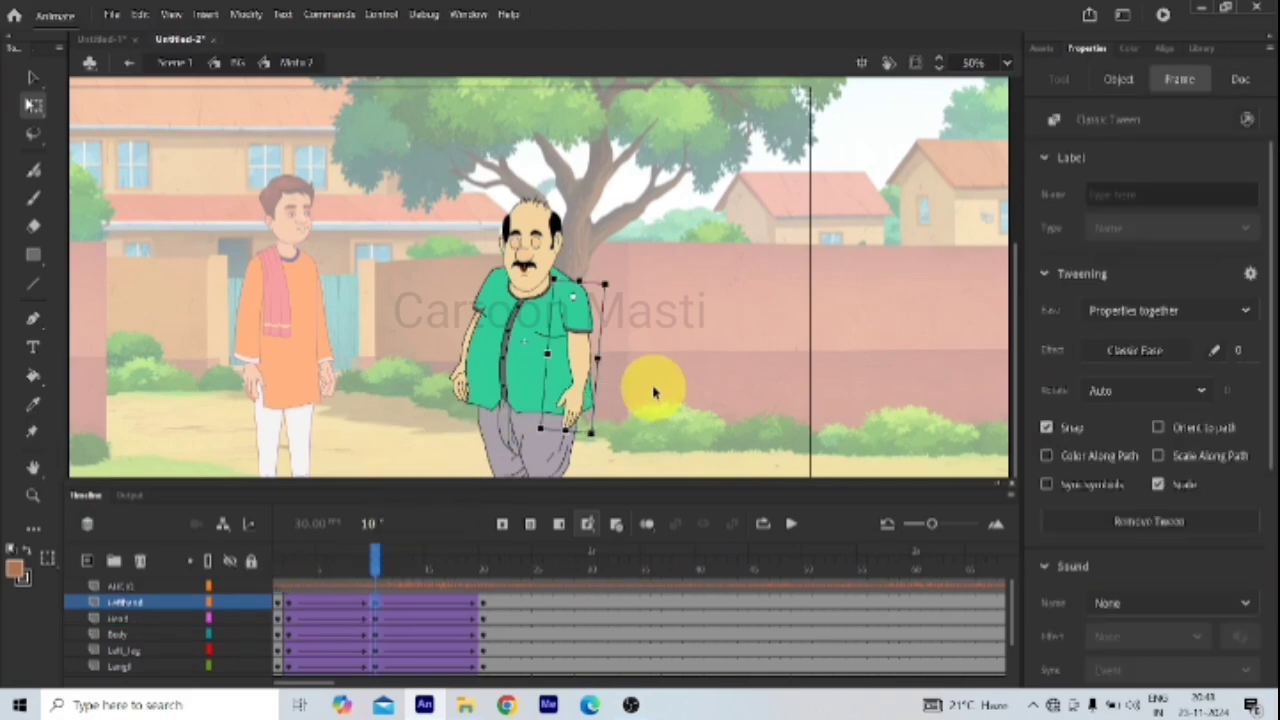
click(653, 392)
click(372, 565)
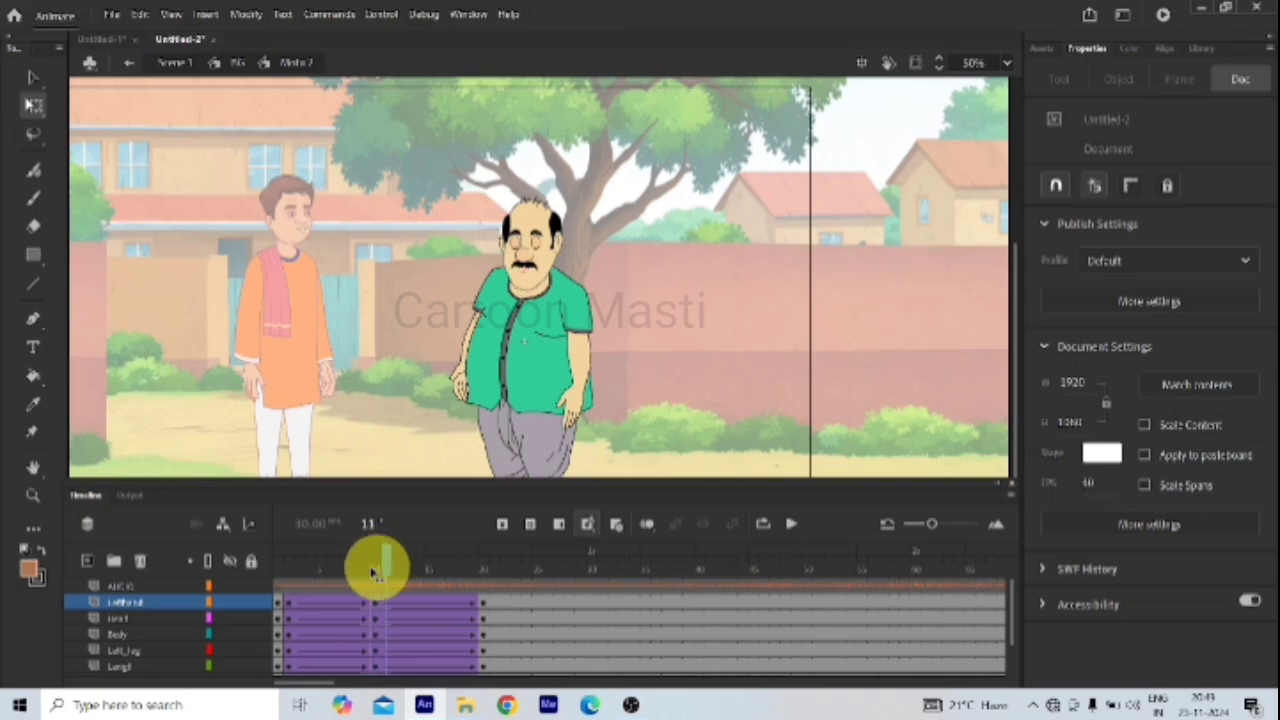
click(373, 570)
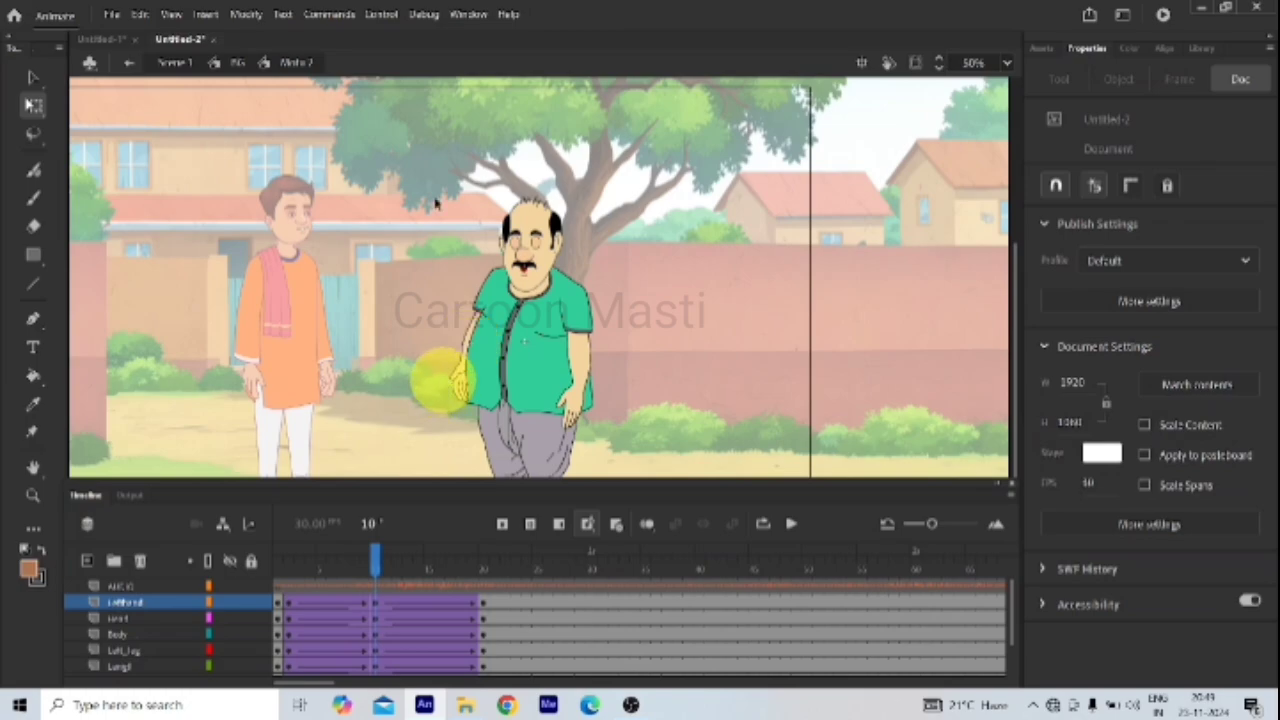
drag(452, 202, 600, 316)
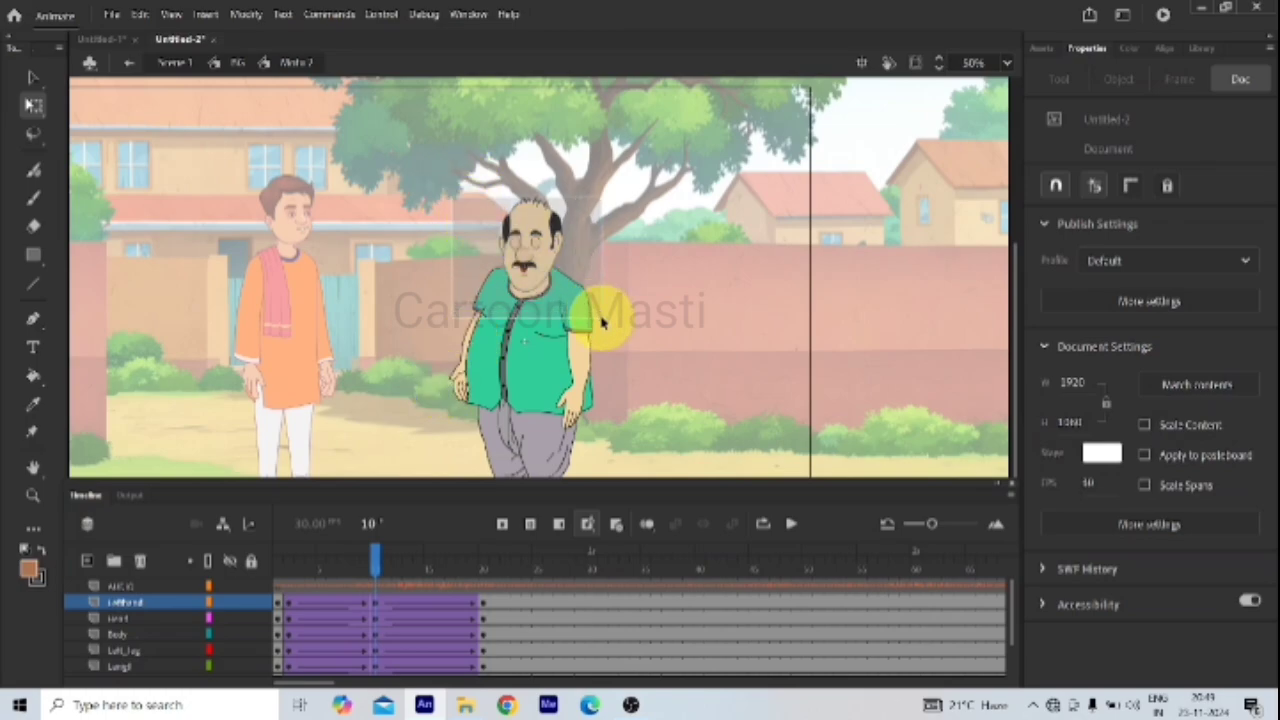
click(518, 335)
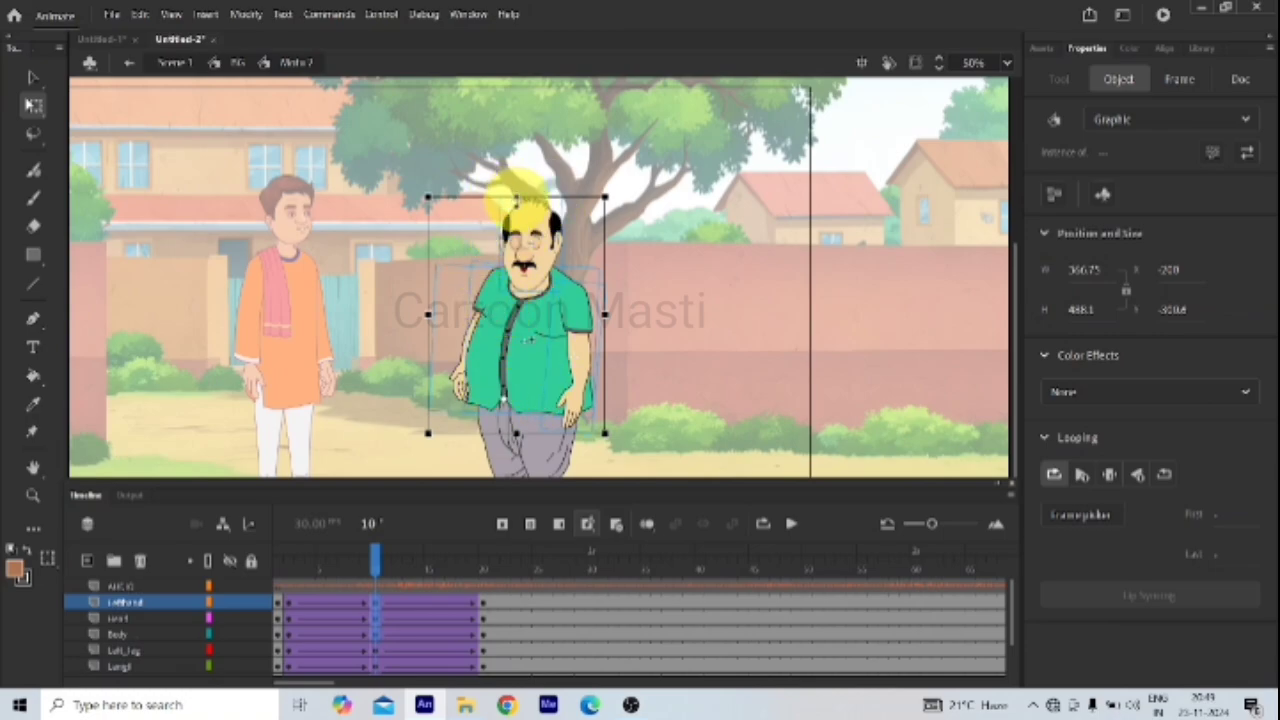
mouse_move(516, 197)
mouse_down()
mouse_move(504, 201)
mouse_move(514, 207)
mouse_up()
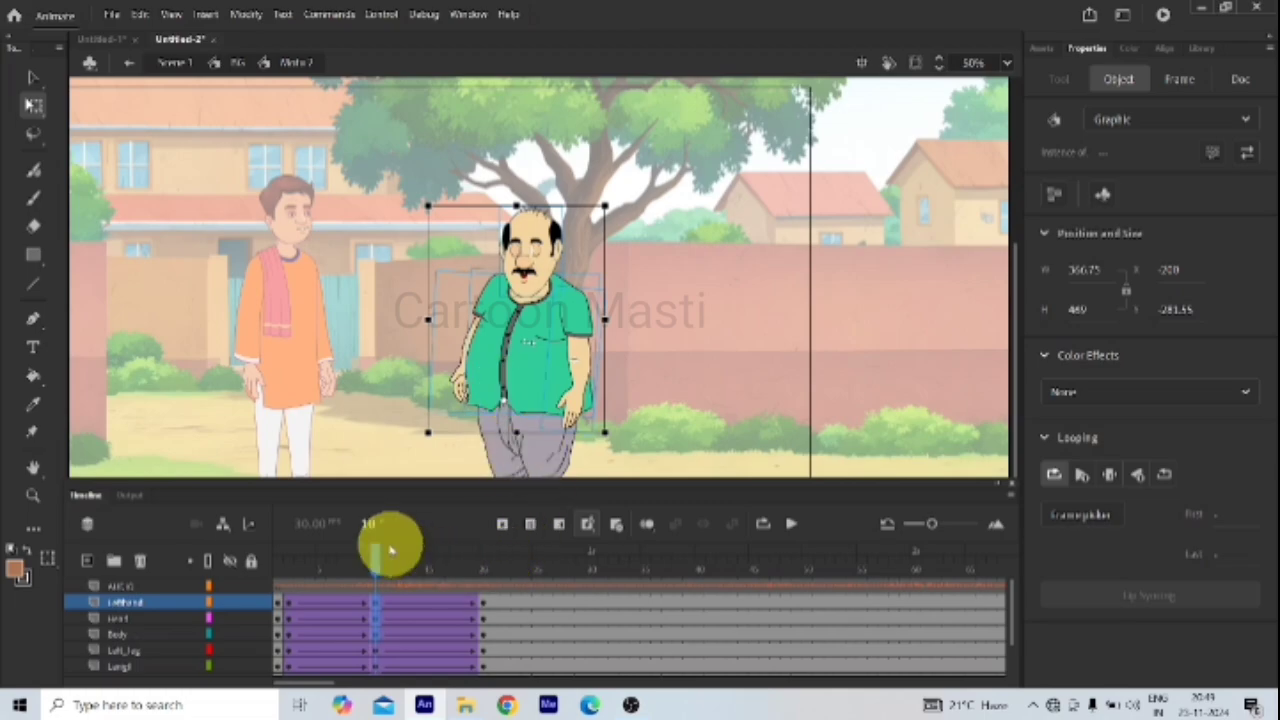
Step: At frame 20, rotate the green-shirted character's upper body parts together slightly toward the boy
drag(373, 556, 430, 562)
click(483, 568)
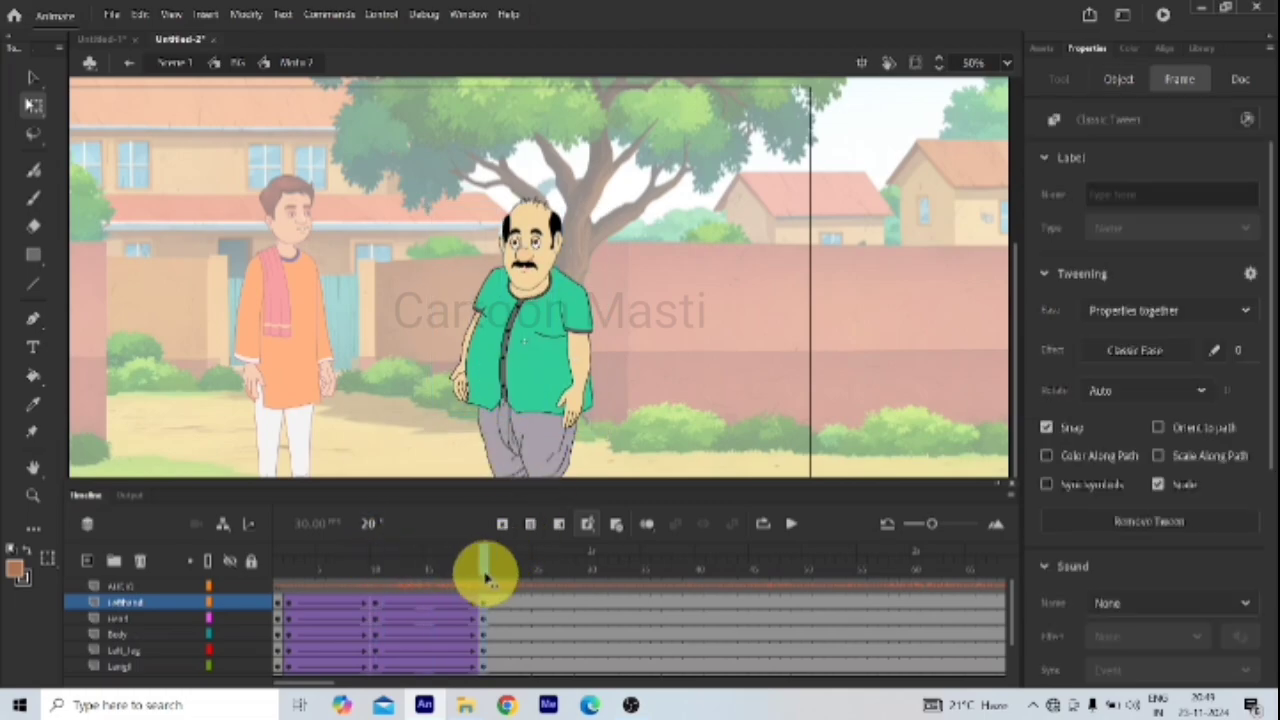
click(385, 305)
click(510, 290)
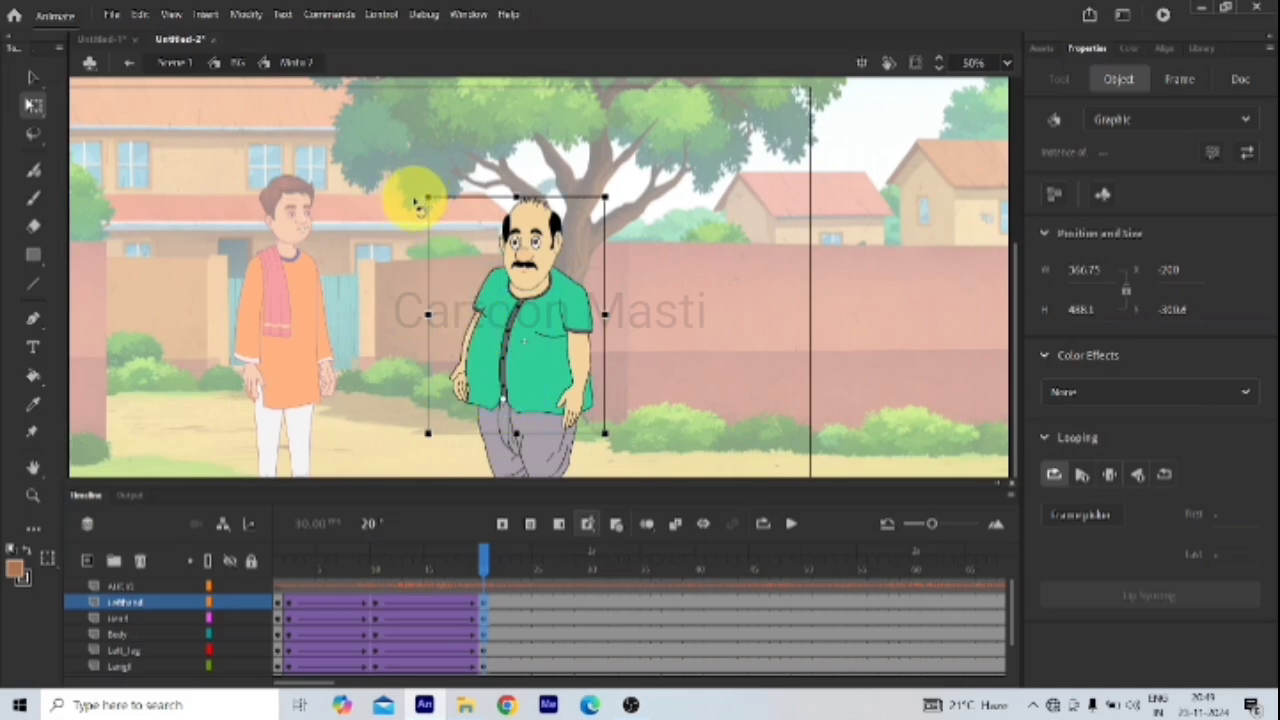
drag(418, 204, 414, 206)
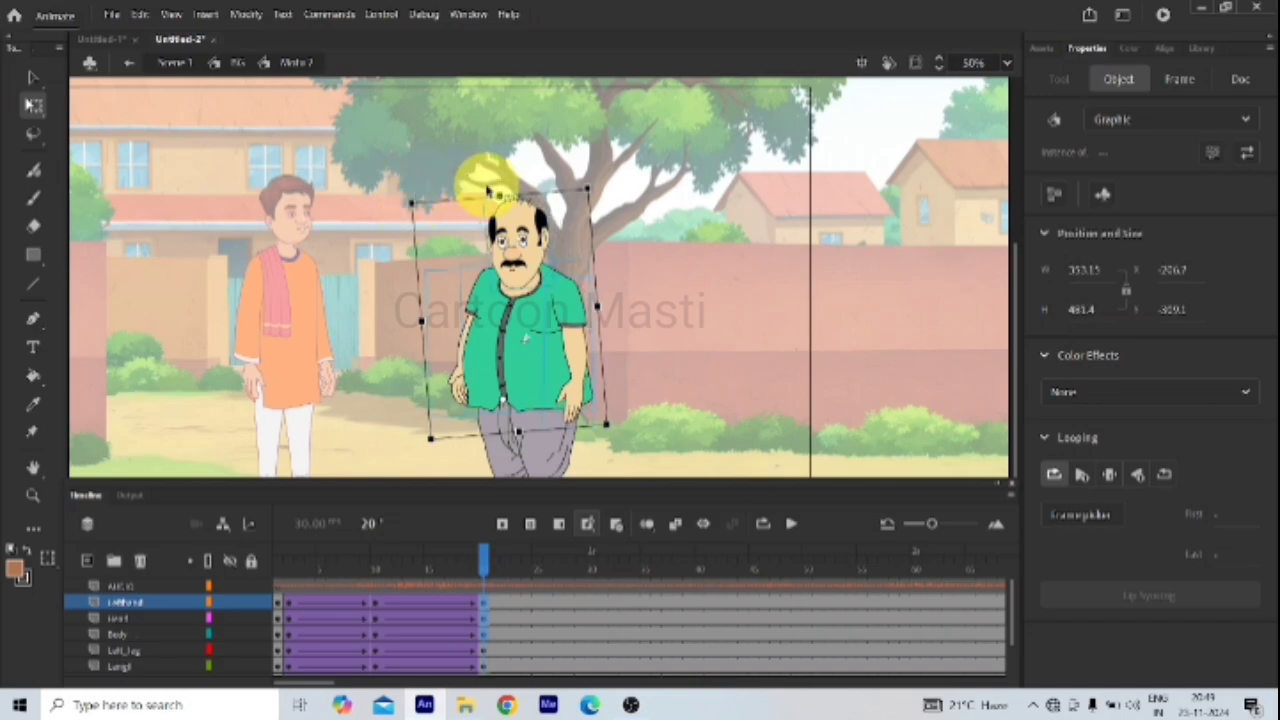
click(732, 352)
Step: At frame 10, tilt the green-shirted character's head slightly toward the boy and check the motion on the timeline
click(378, 602)
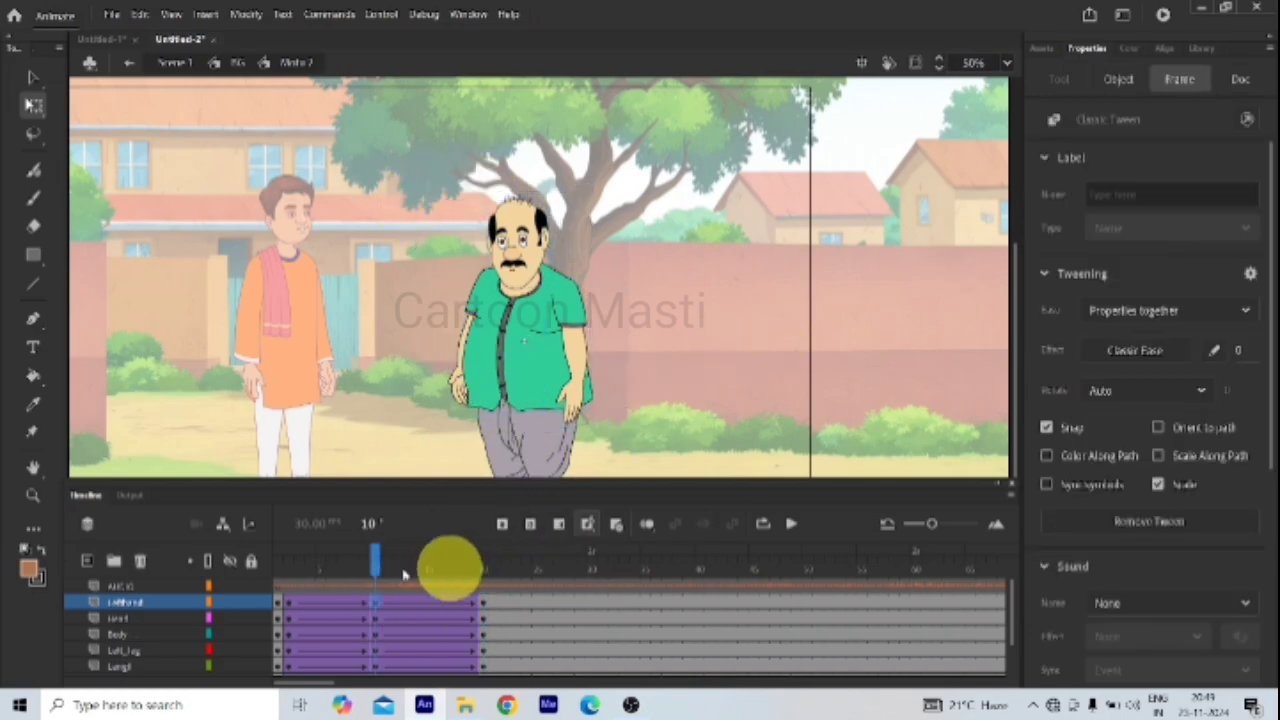
click(375, 602)
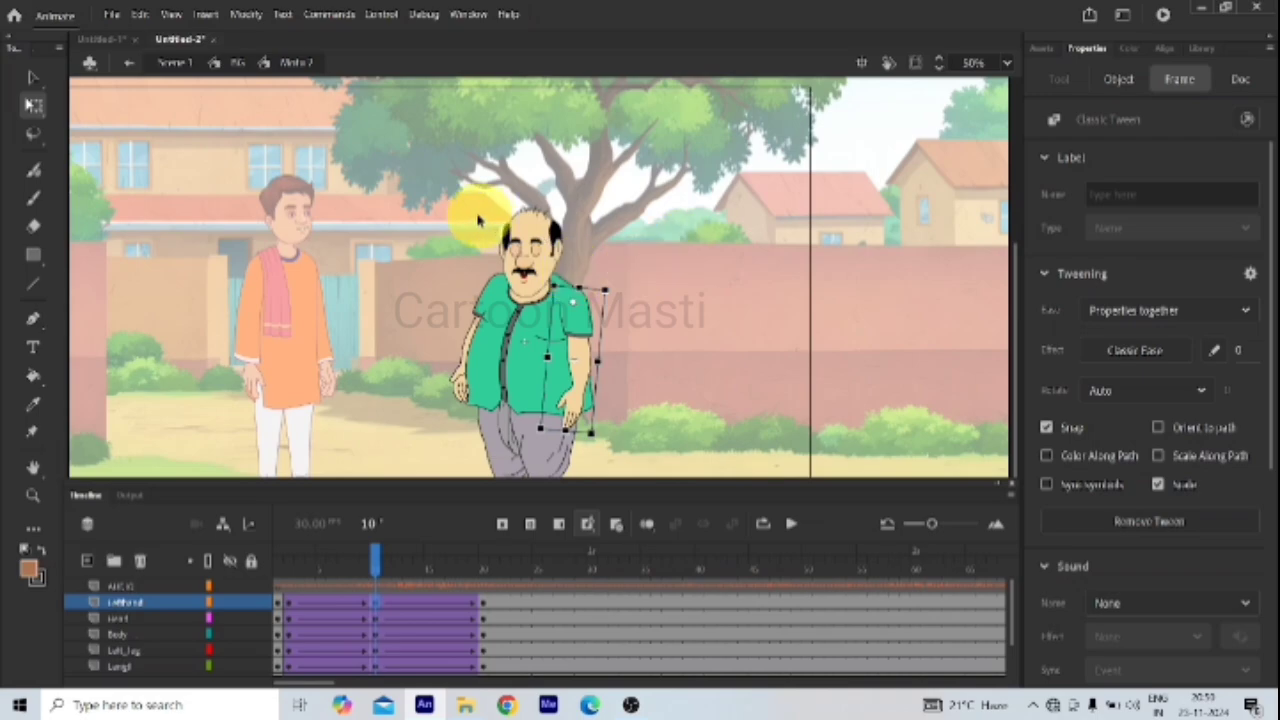
click(478, 220)
click(520, 228)
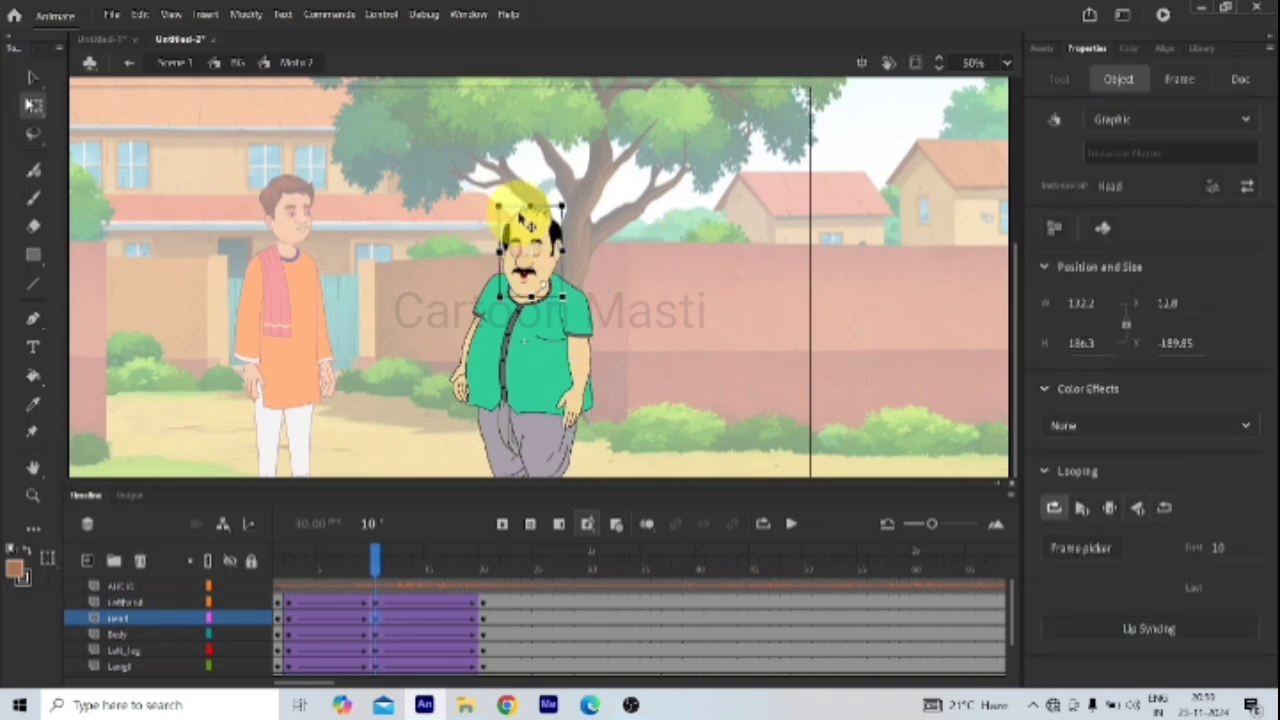
scroll(522, 226, up, 5)
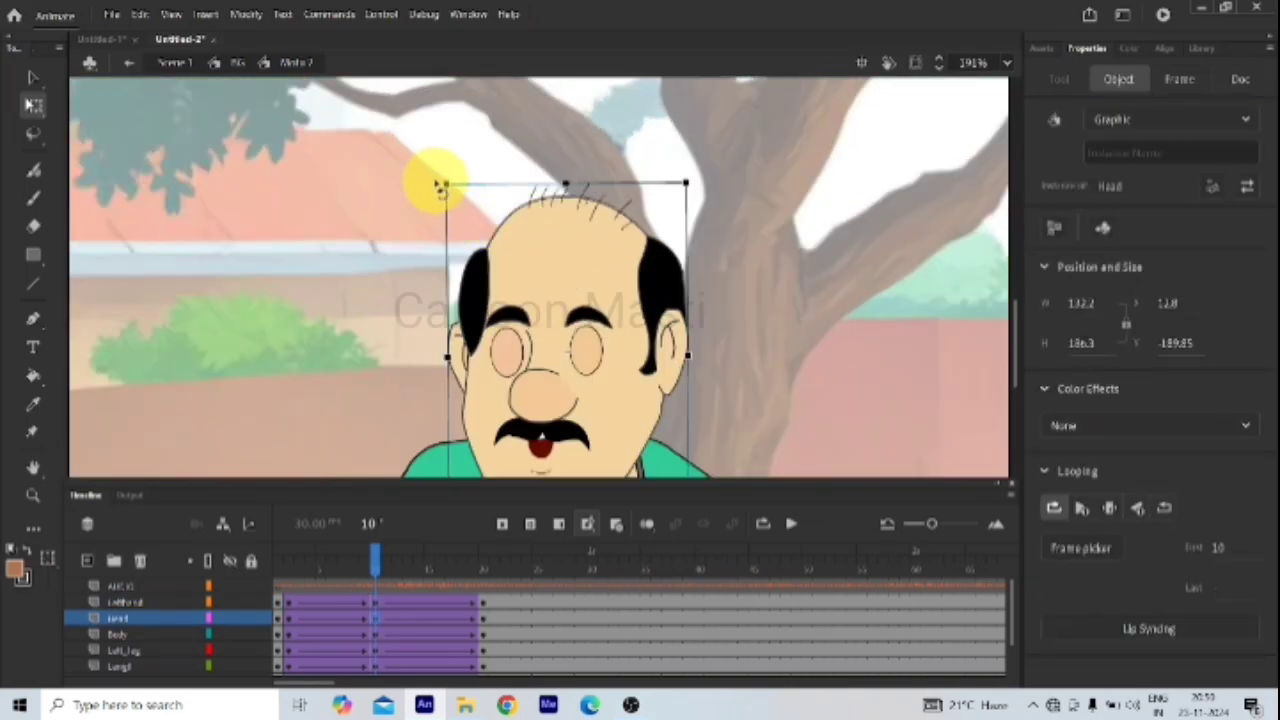
drag(440, 188, 414, 194)
scroll(458, 218, down, 6)
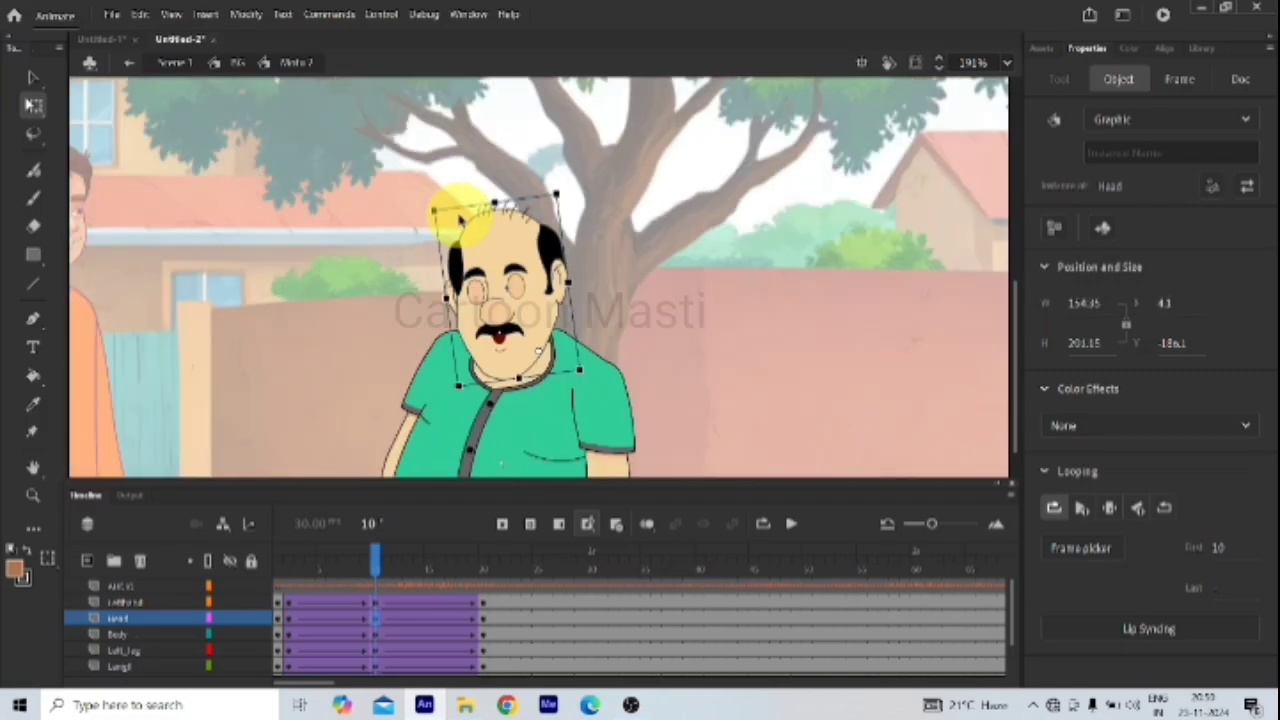
click(449, 437)
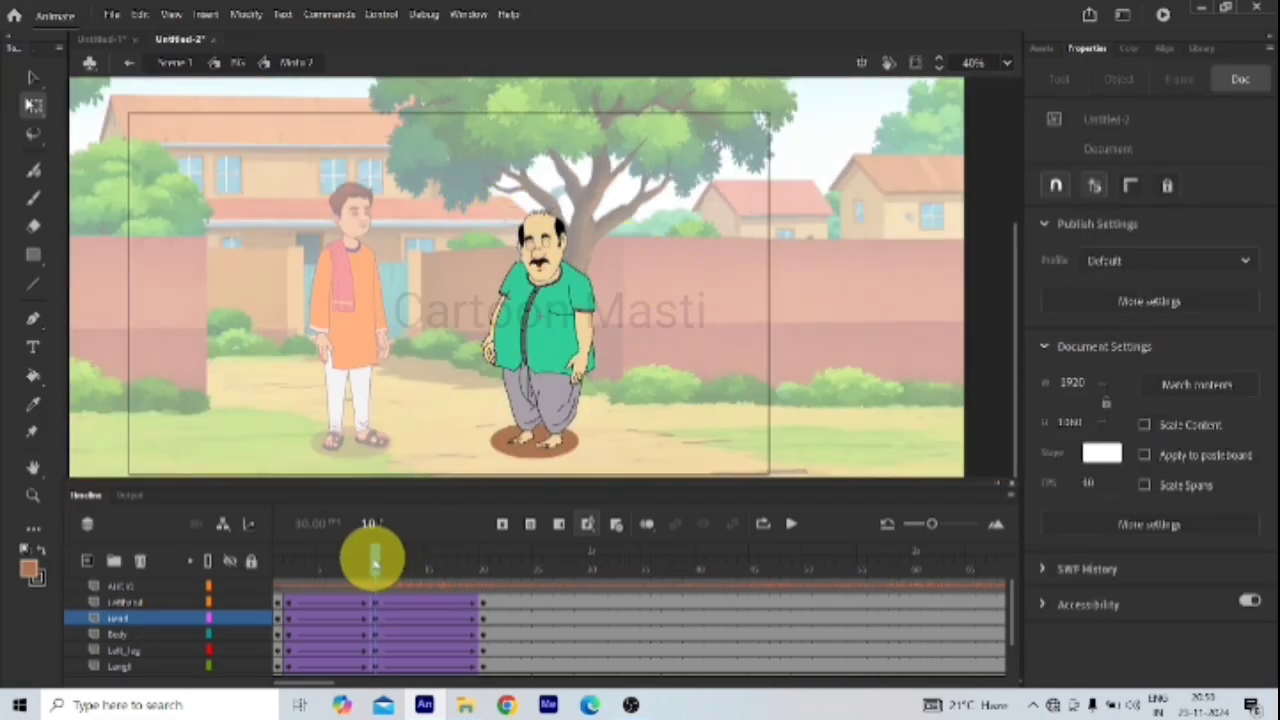
drag(372, 557, 375, 688)
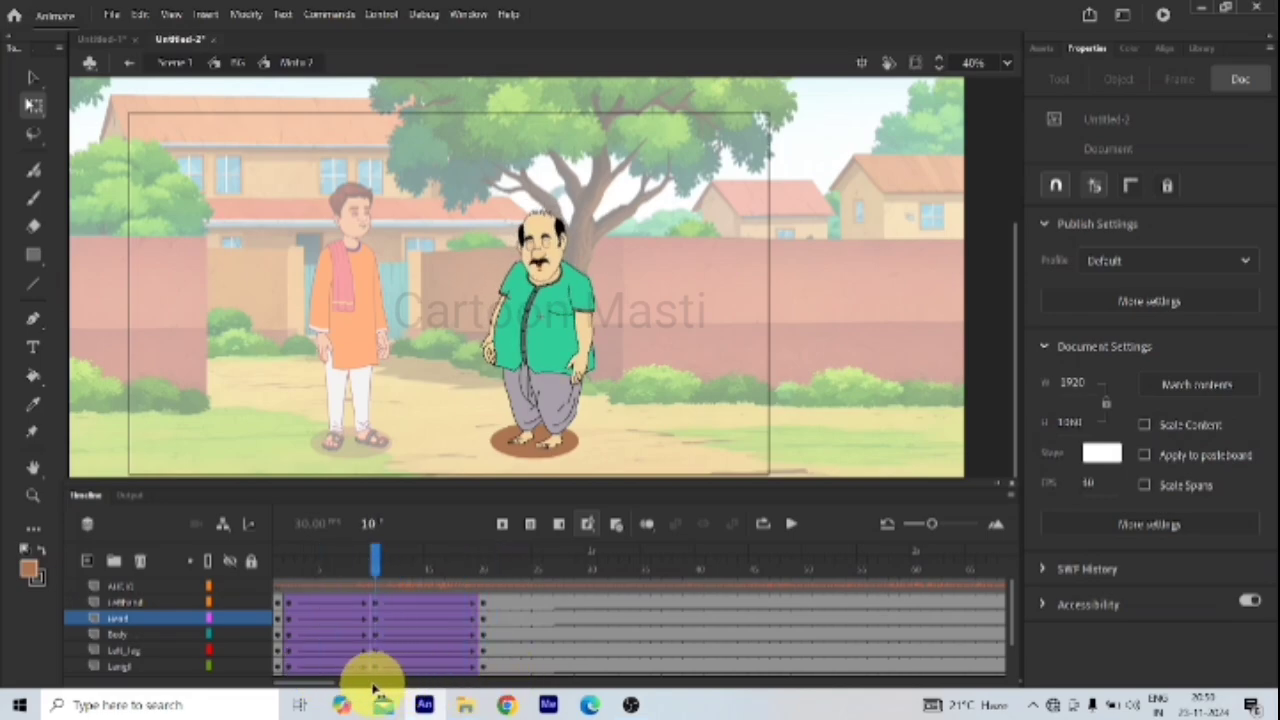
Step: At frame 10, rotate the green-shirted character's right and left hands outward from his body
click(475, 349)
drag(498, 350, 462, 375)
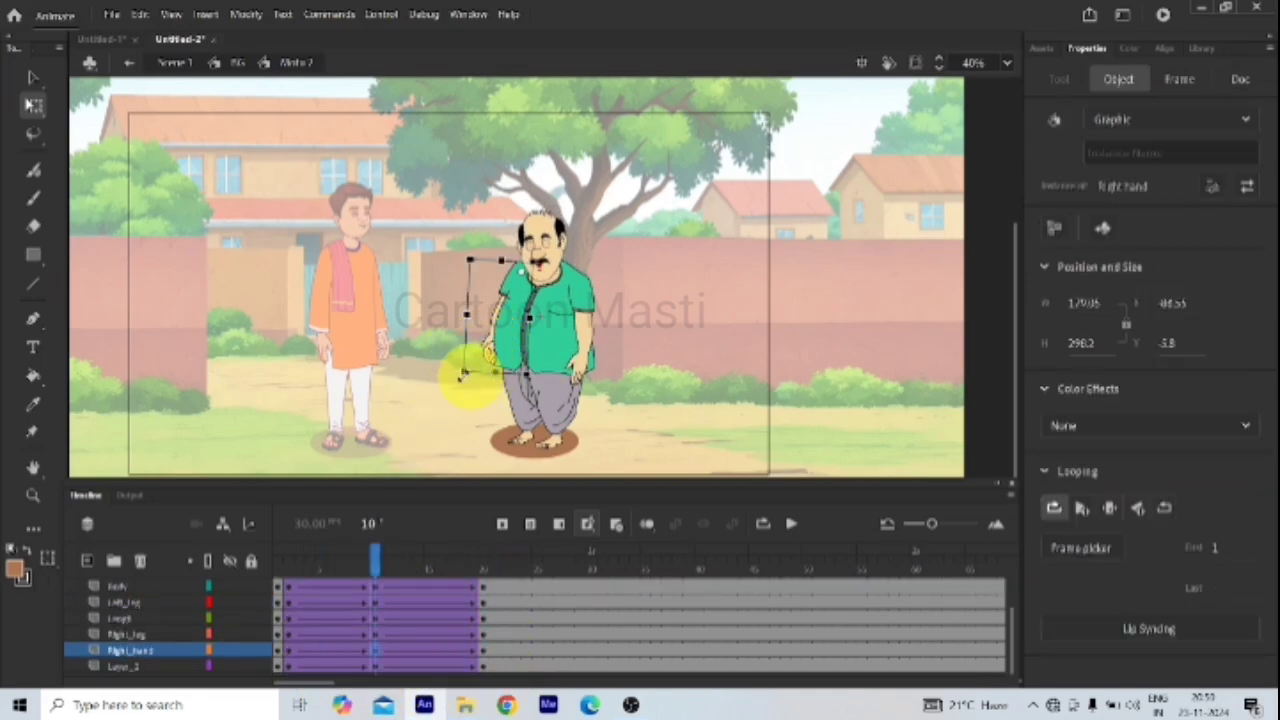
scroll(470, 370, up, 3)
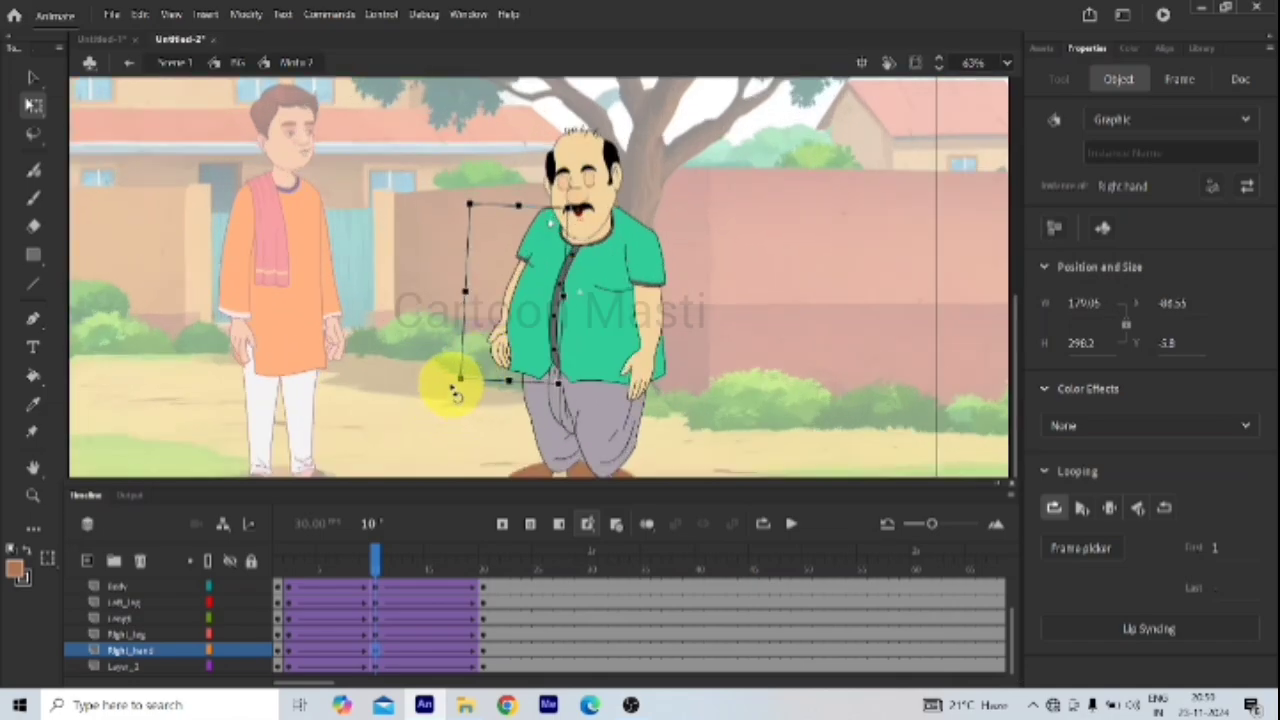
drag(455, 393, 443, 380)
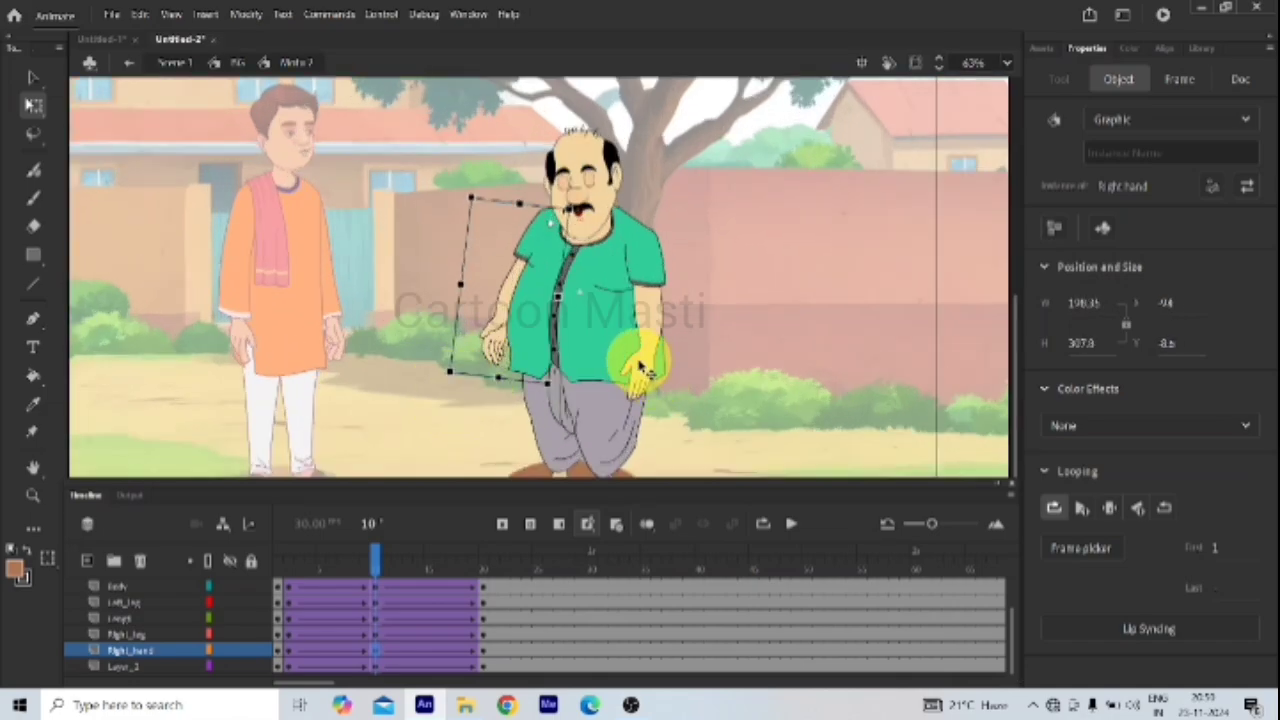
drag(640, 368, 723, 420)
click(370, 565)
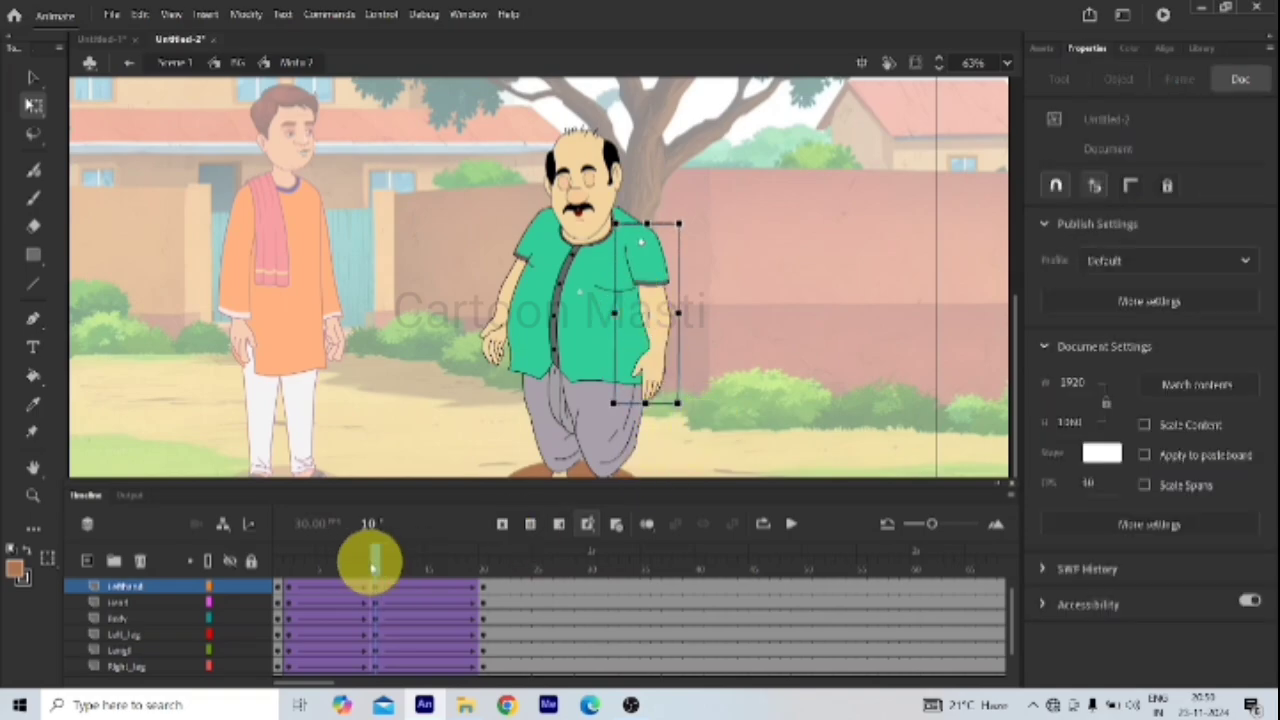
drag(370, 565, 510, 675)
drag(345, 672, 372, 674)
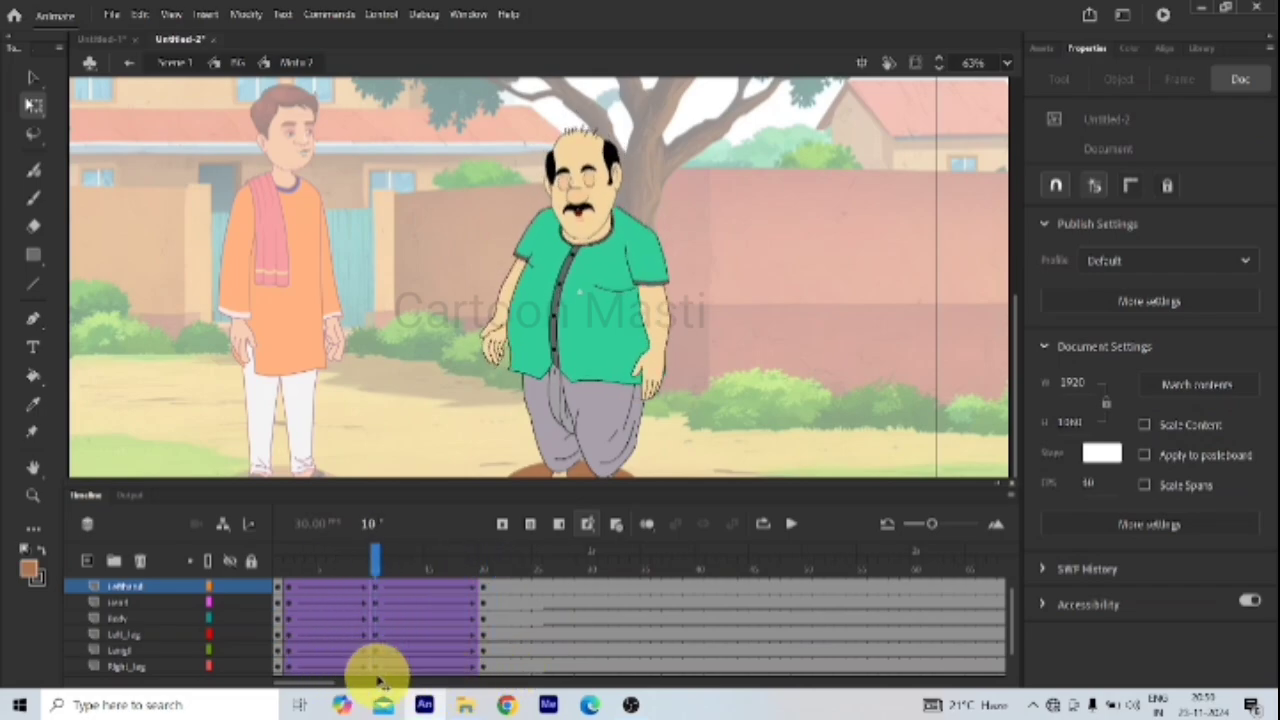
Step: At frame 10, tilt the green-shirted character's head further toward the boy
click(592, 152)
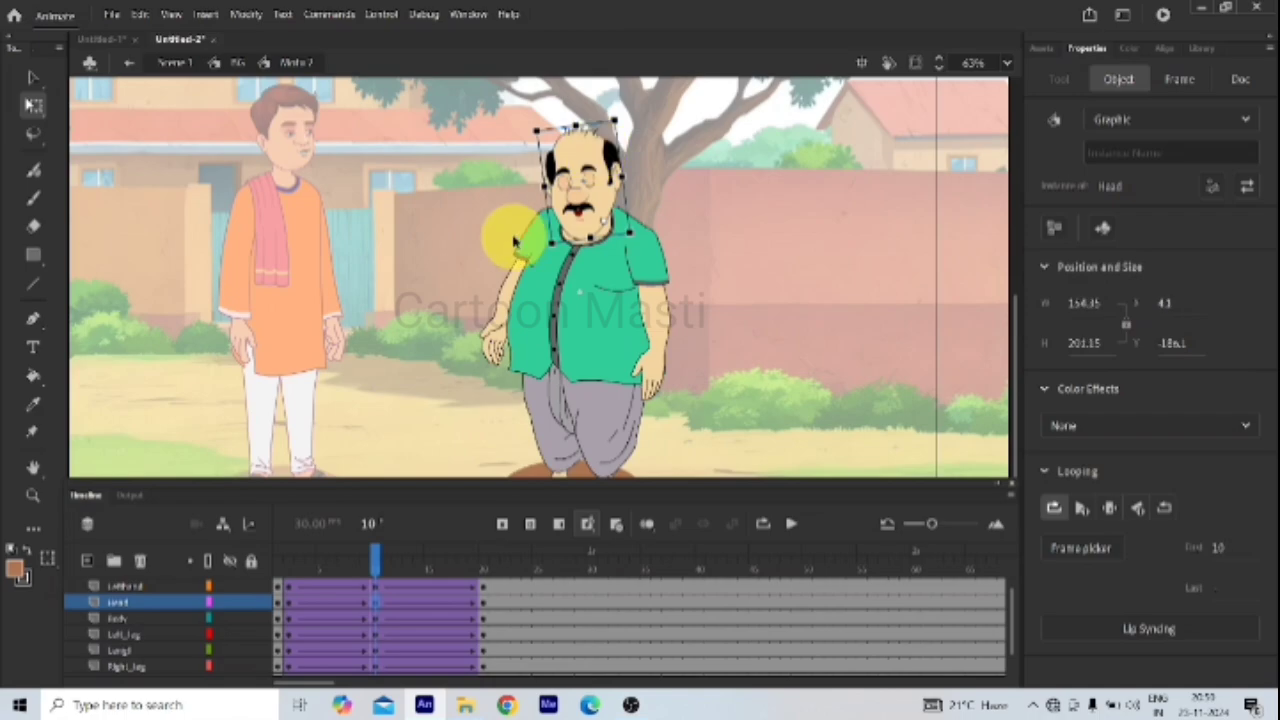
scroll(520, 130, up, 5)
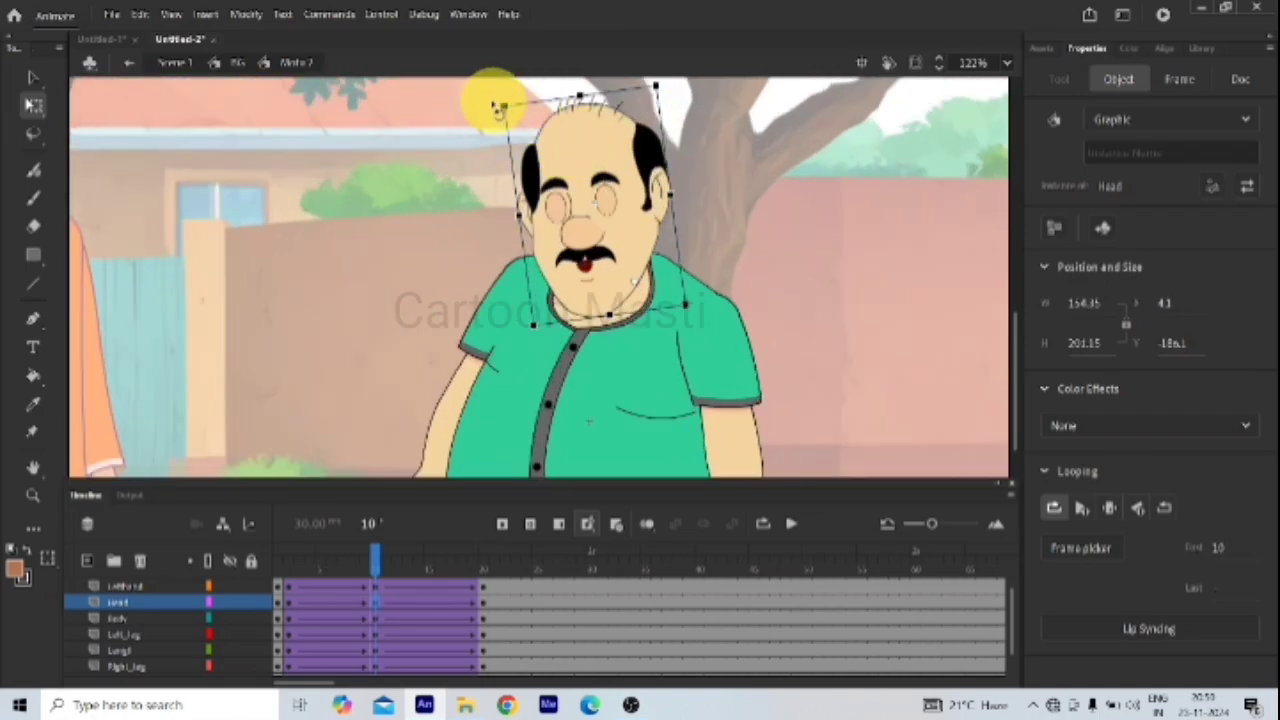
drag(499, 107, 472, 94)
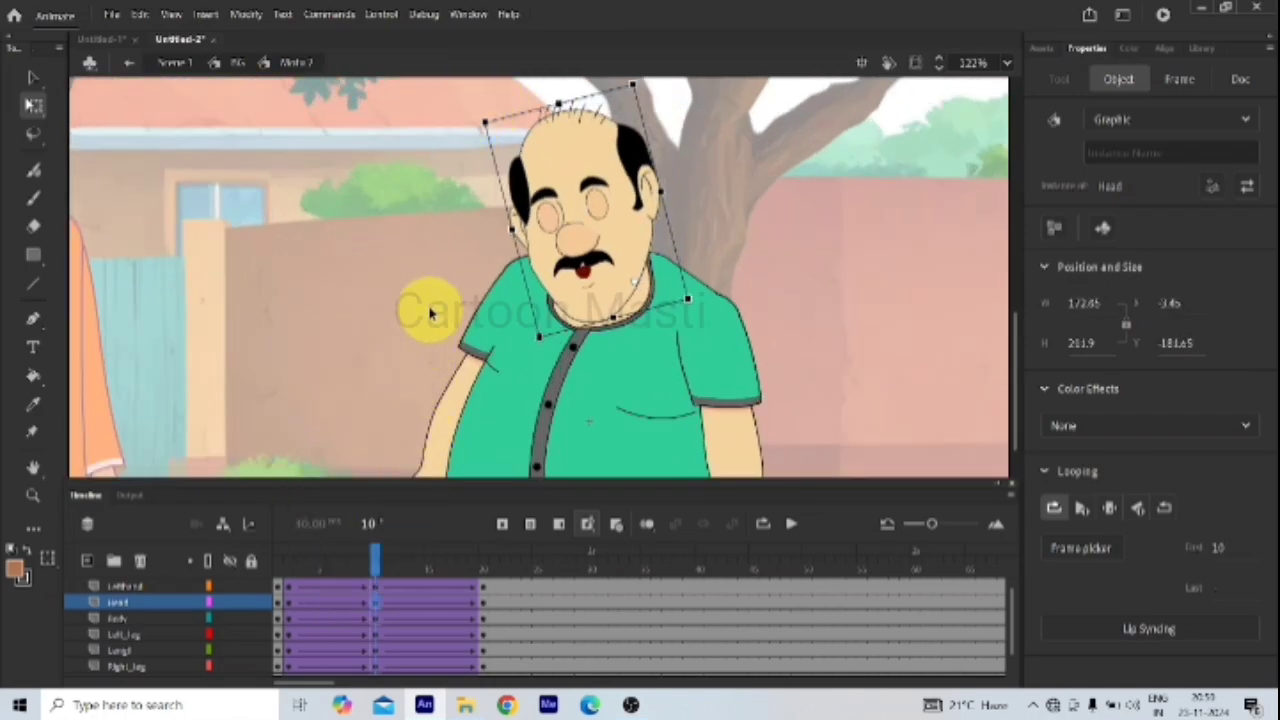
scroll(430, 313, down, 5)
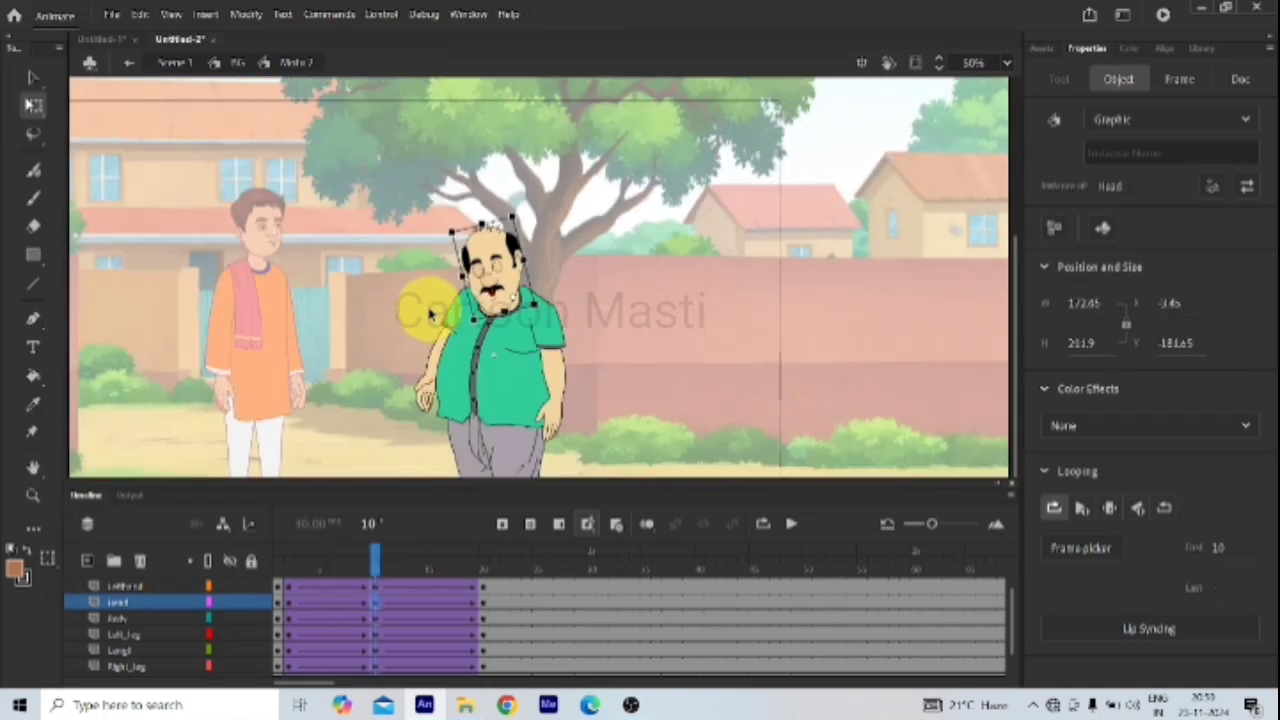
Step: Scrub the talking motion between frames 10 and 20, and play the animation with its audio from frame 1
drag(372, 565, 473, 698)
click(374, 543)
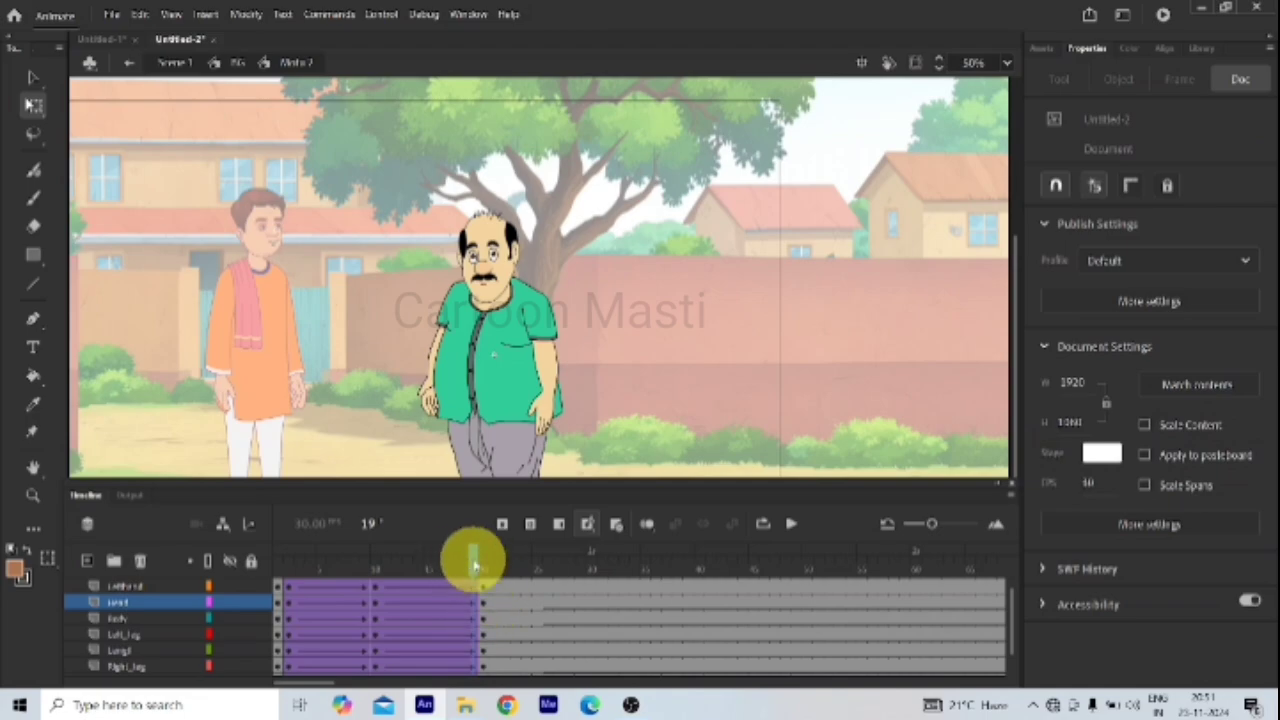
drag(475, 565, 386, 566)
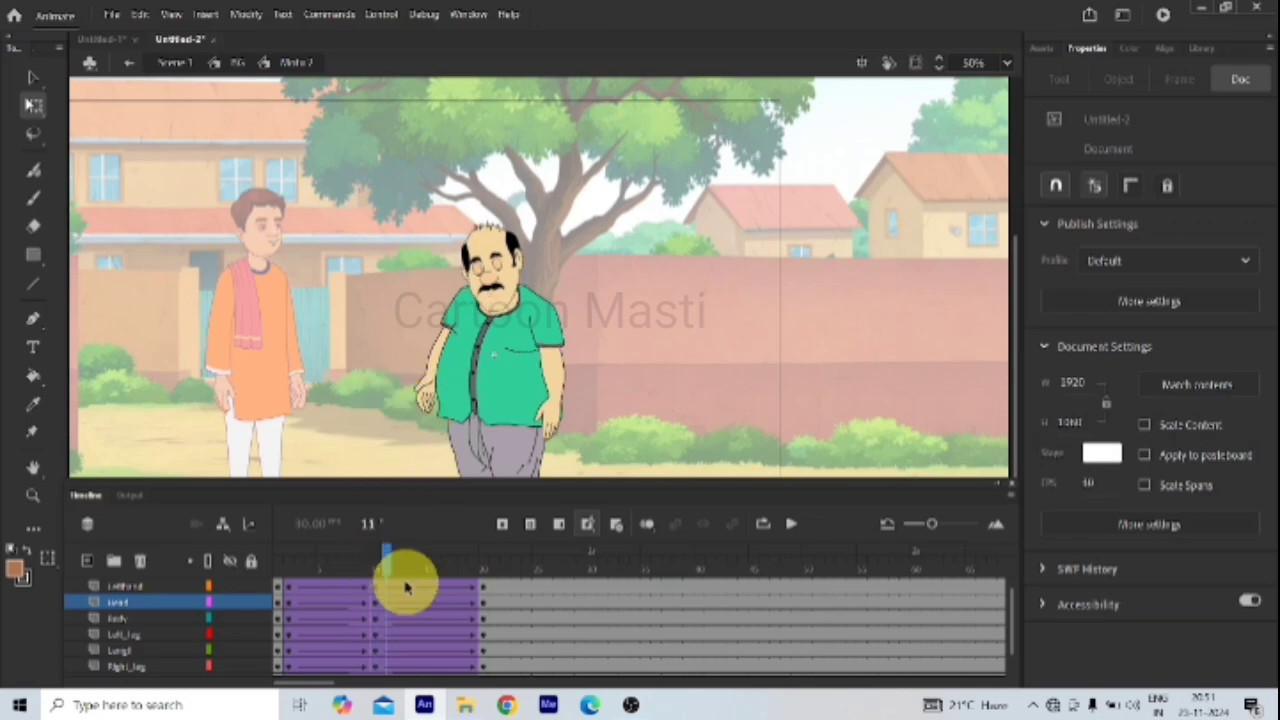
drag(386, 560, 503, 614)
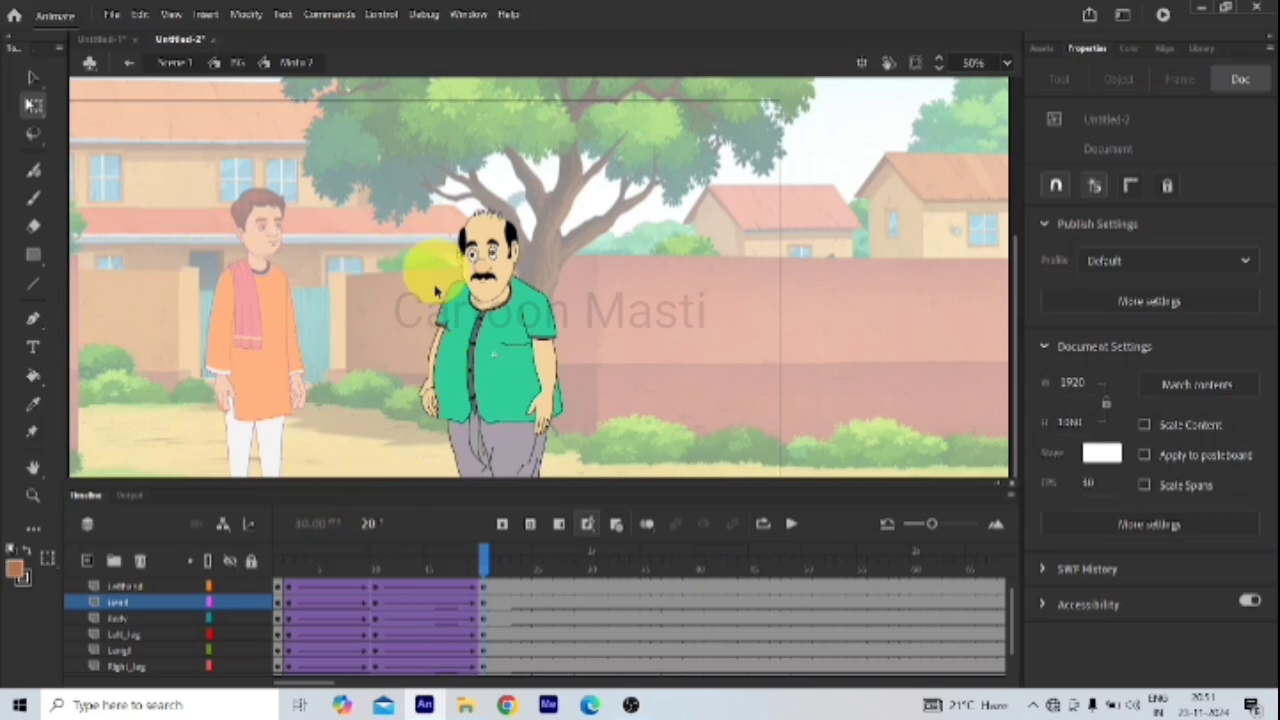
scroll(435, 644, up, 1)
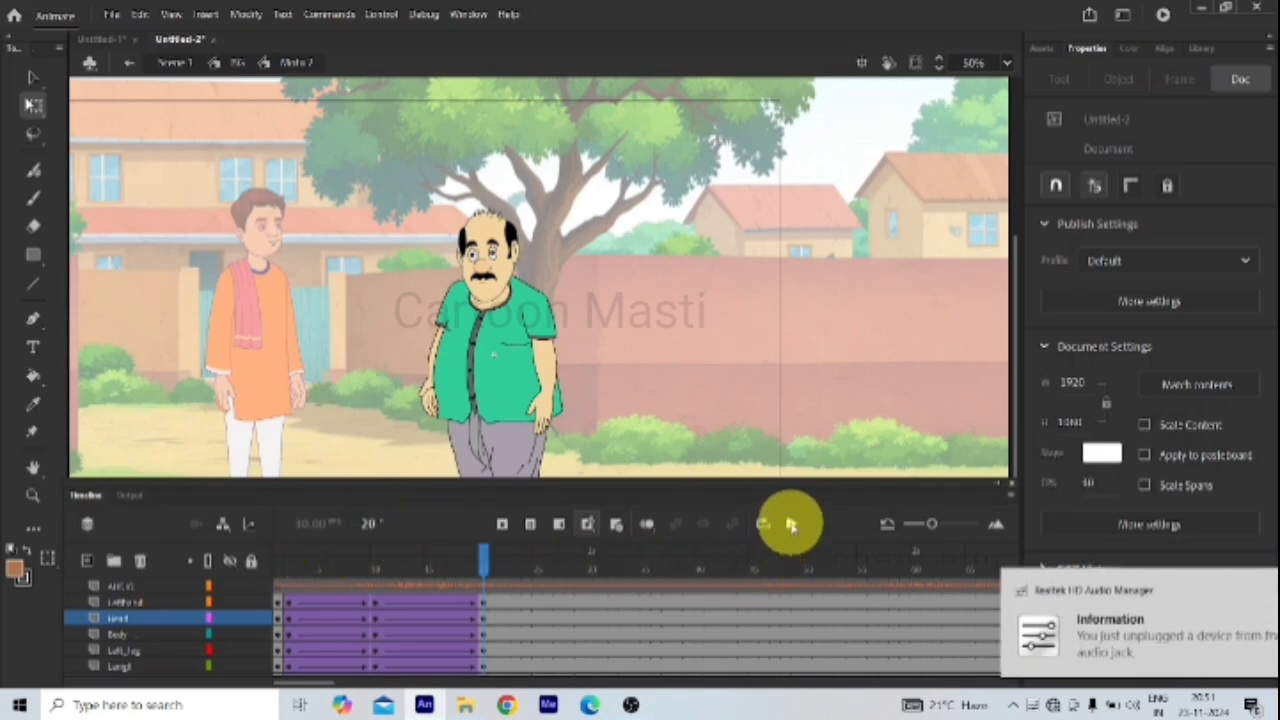
drag(486, 557, 229, 557)
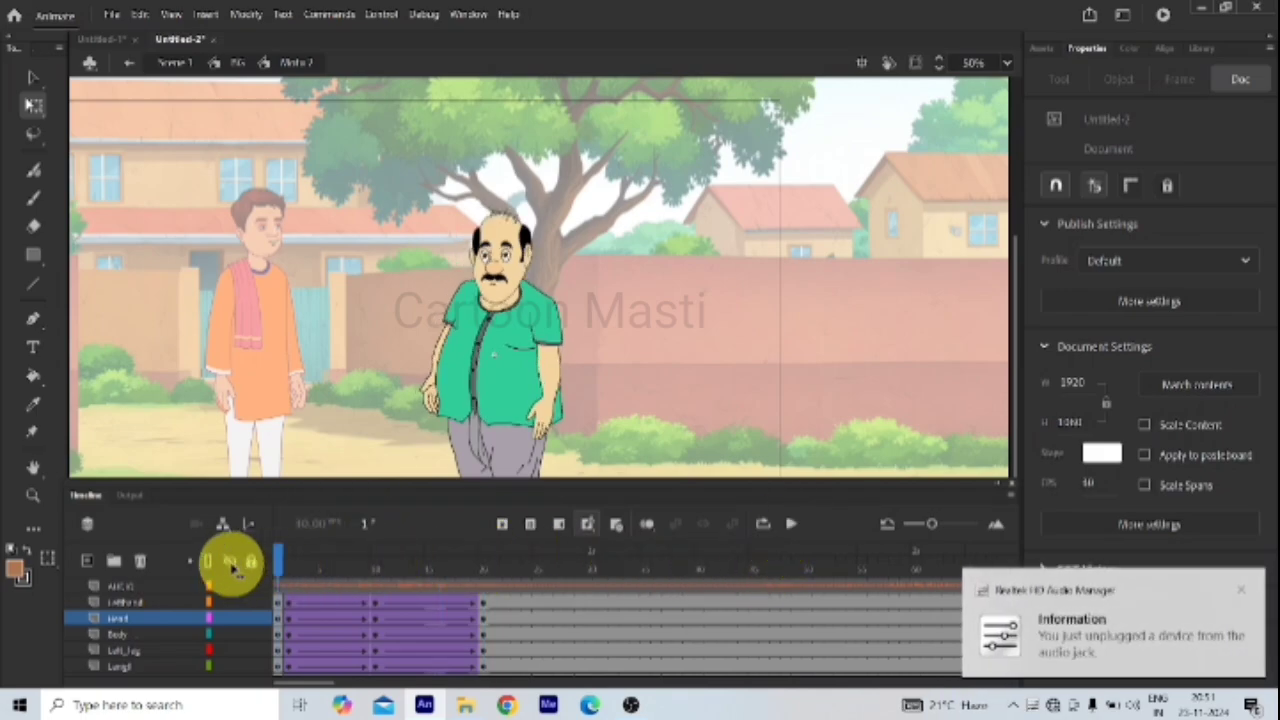
click(791, 527)
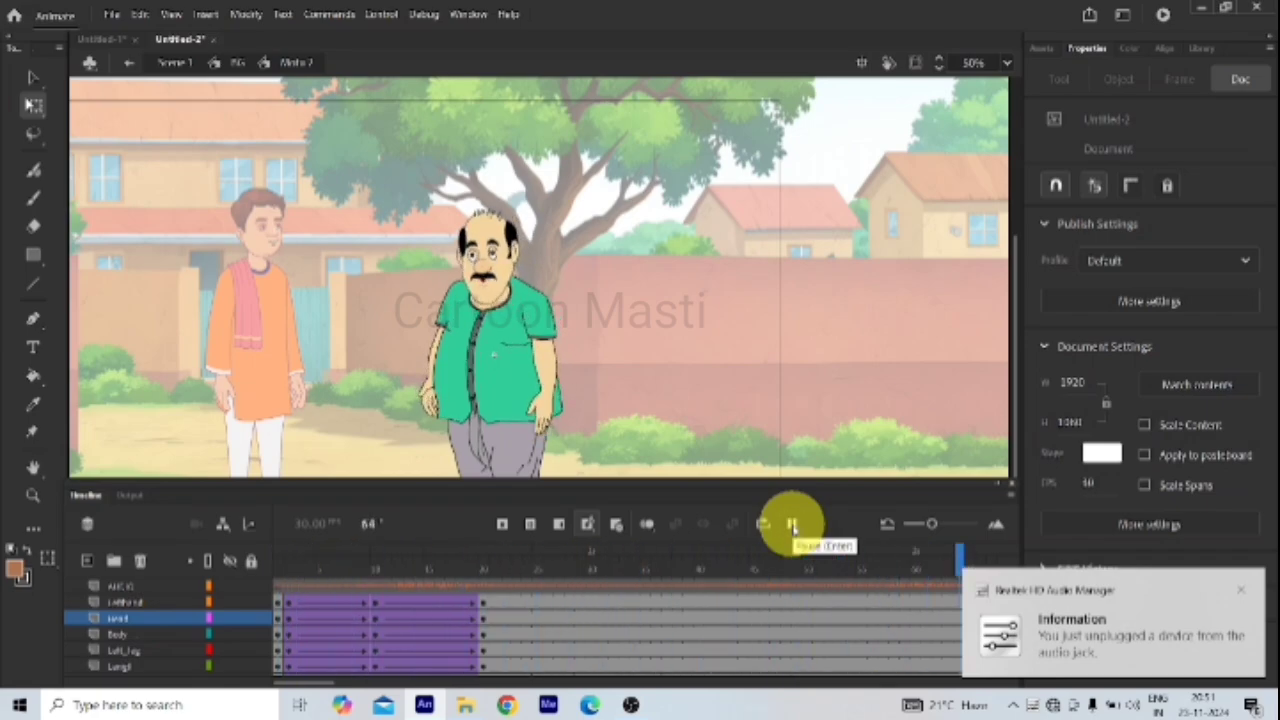
click(791, 527)
Step: Examine the dialogue waveform past the last keyframes and compare it with the tweened frames at the start
click(437, 603)
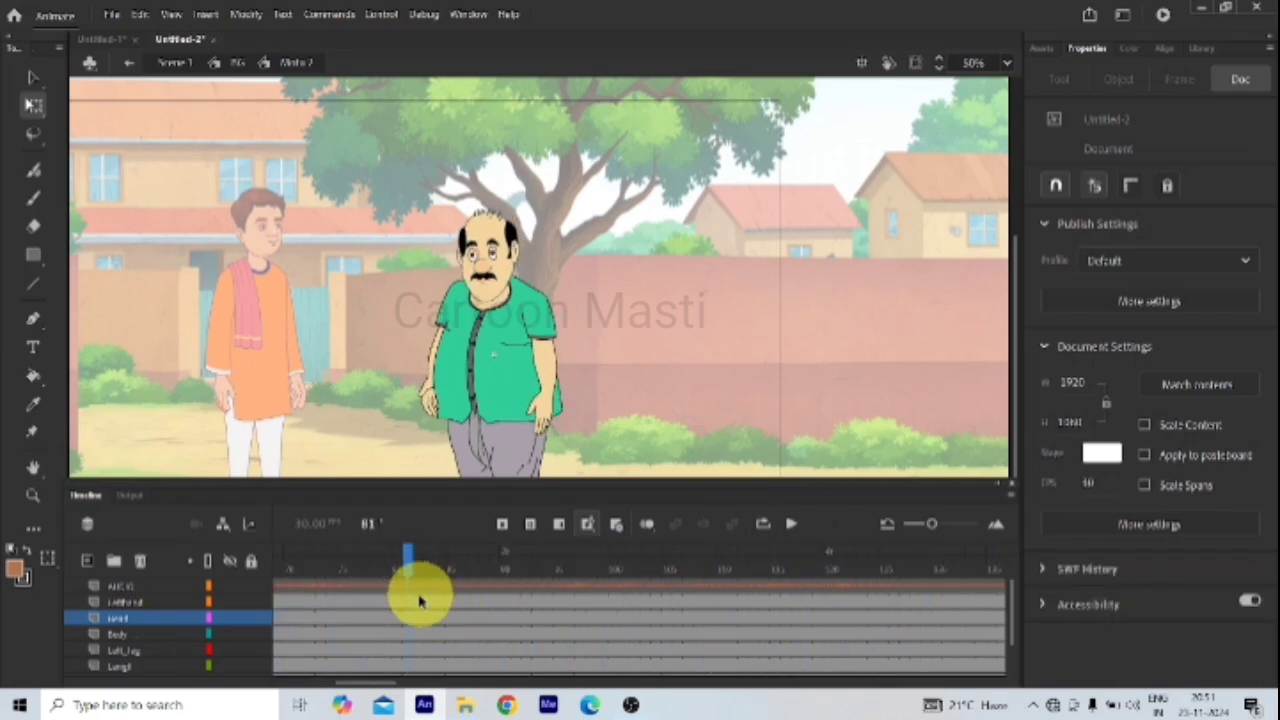
click(420, 603)
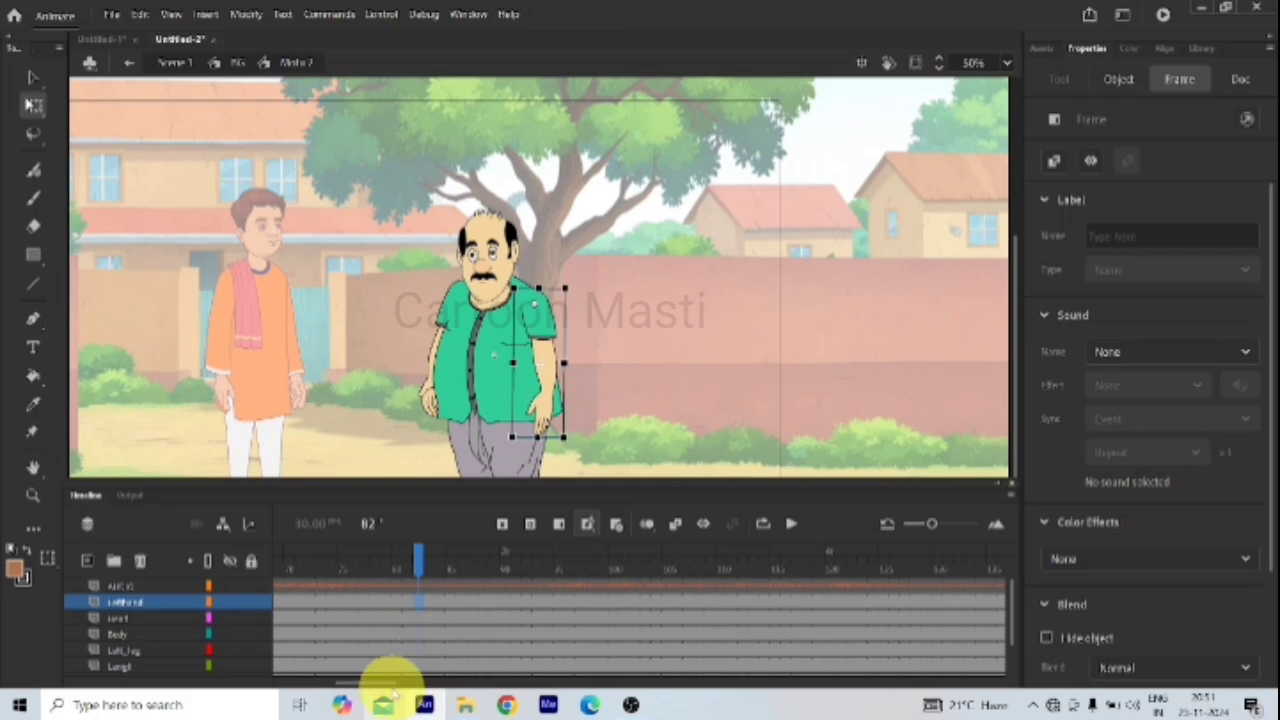
drag(385, 688, 300, 690)
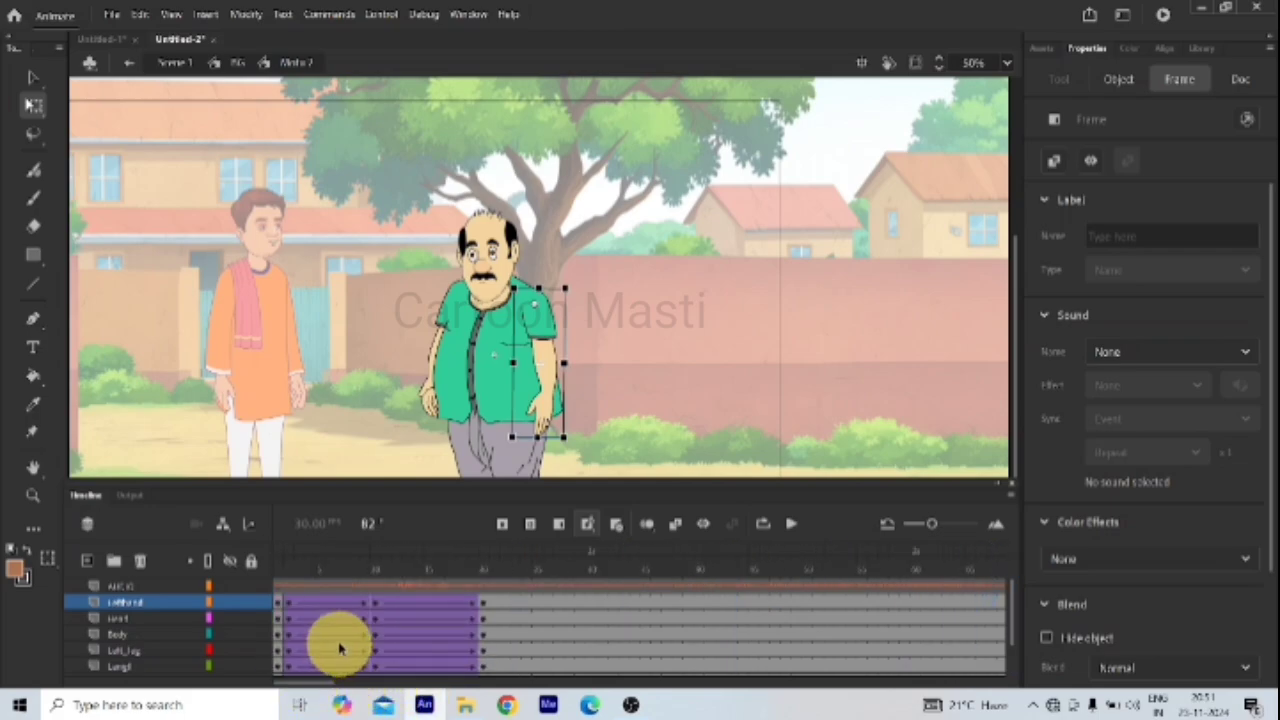
drag(363, 627, 483, 627)
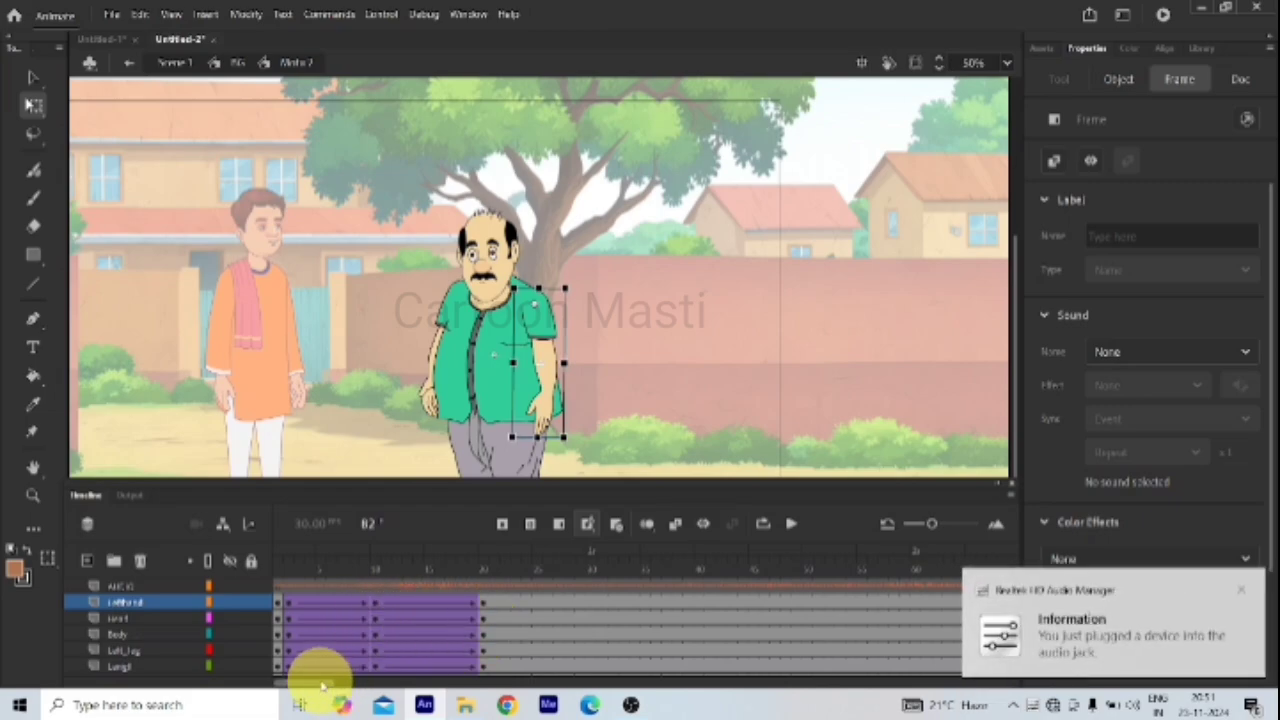
drag(320, 677, 348, 682)
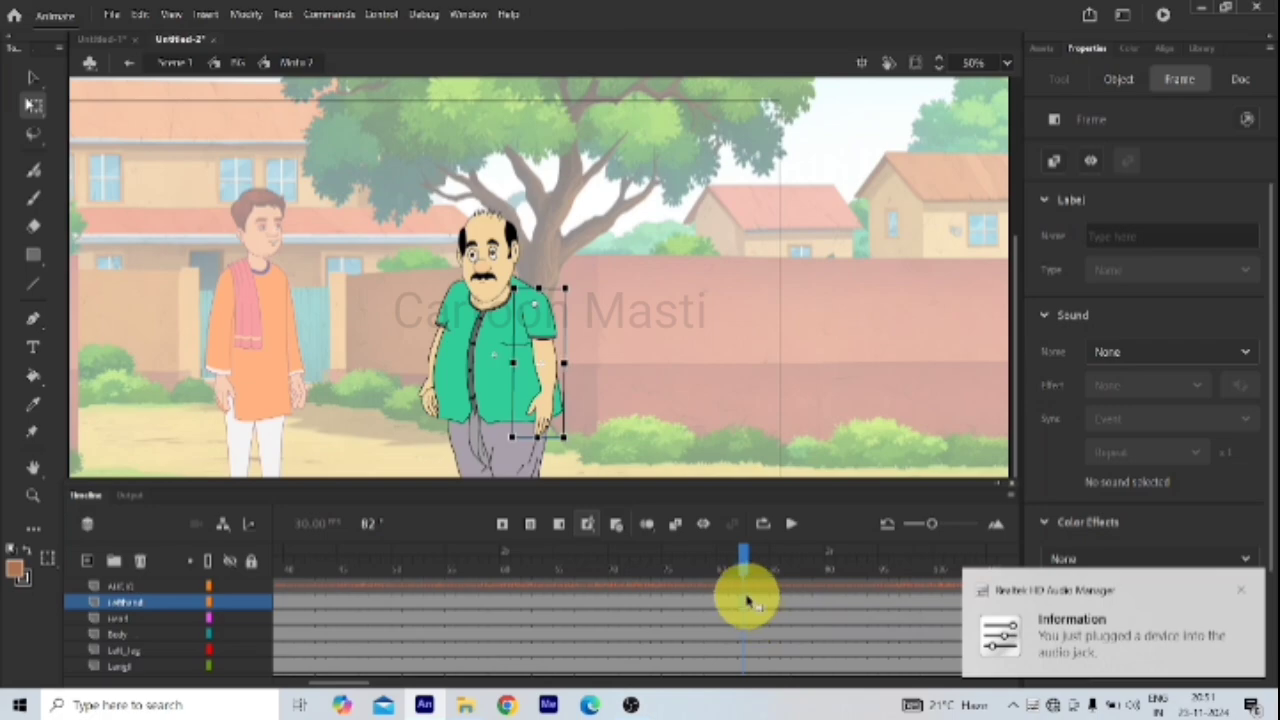
click(645, 587)
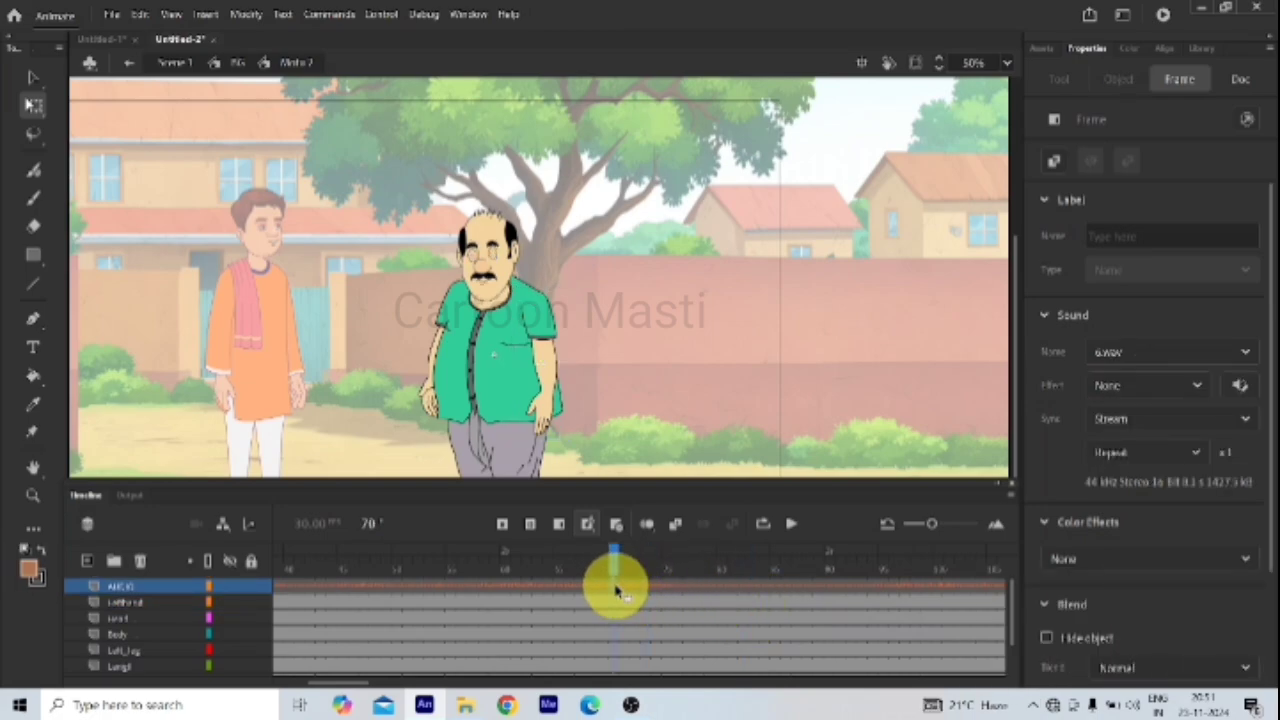
Step: Set the AUDIO layer's height to 300% in its layer properties to enlarge the waveform
click(135, 591)
right_click(135, 591)
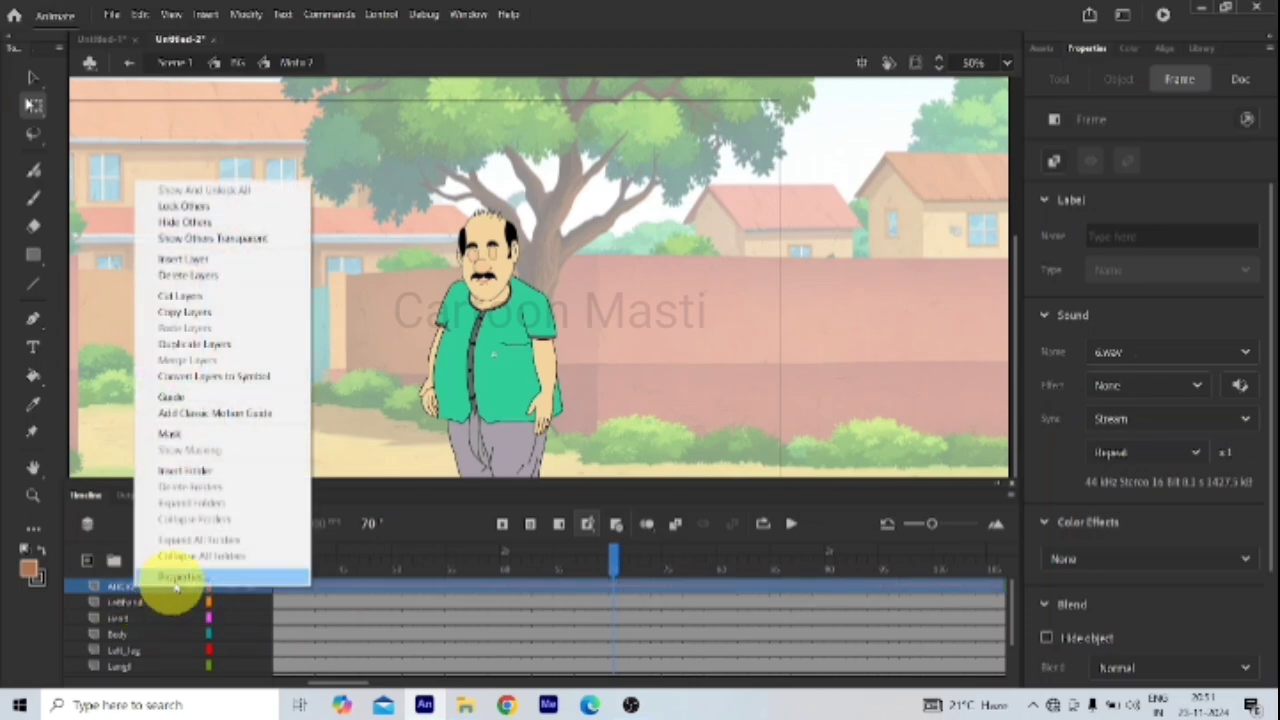
right_click(116, 588)
right_click(116, 588)
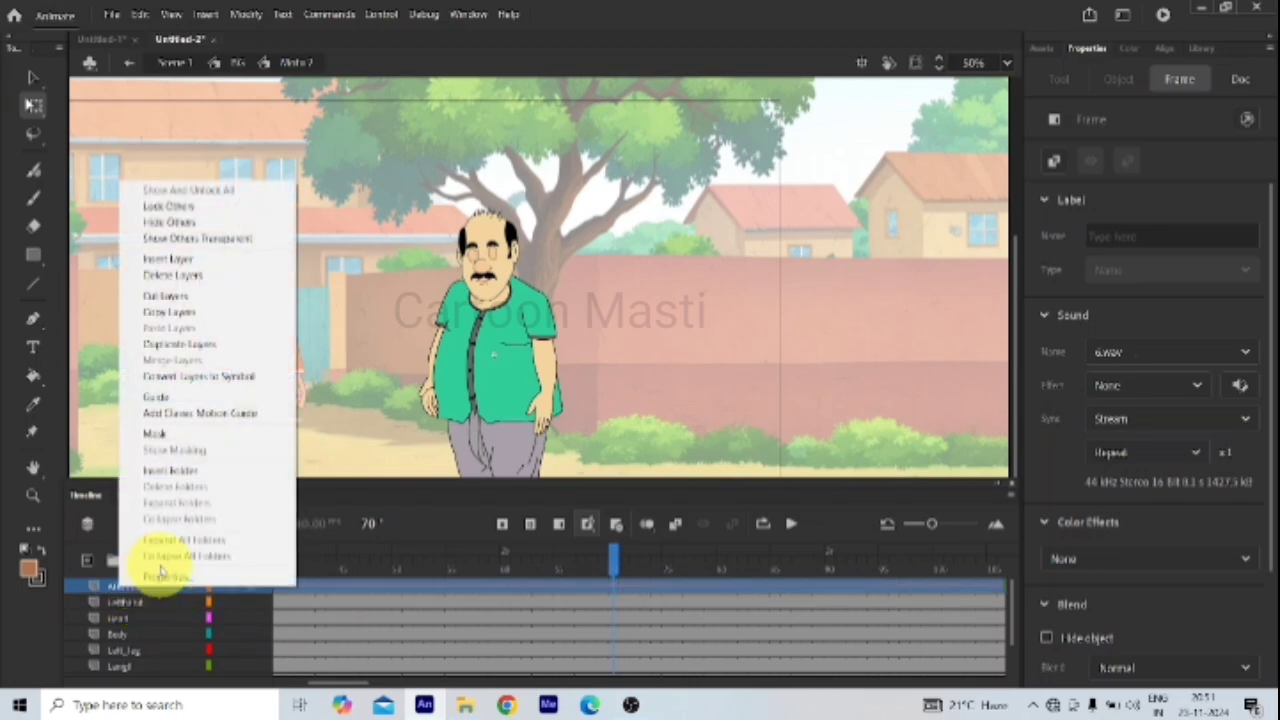
click(163, 578)
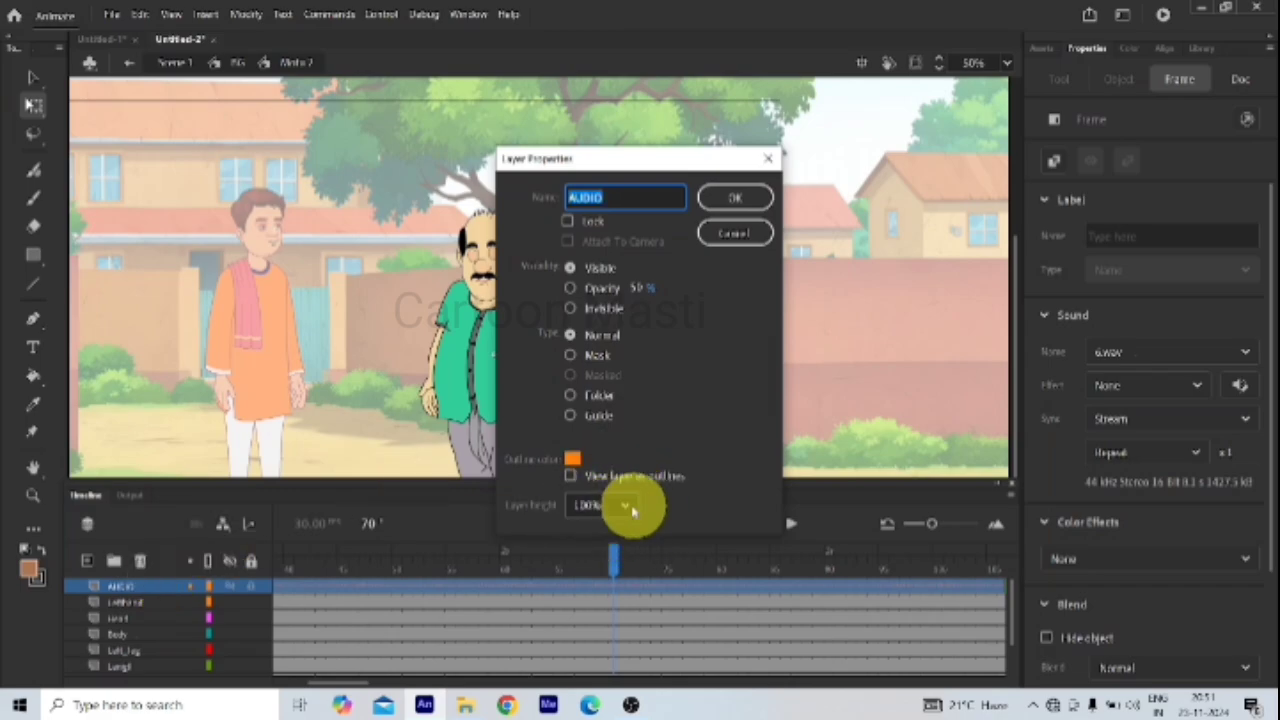
click(626, 507)
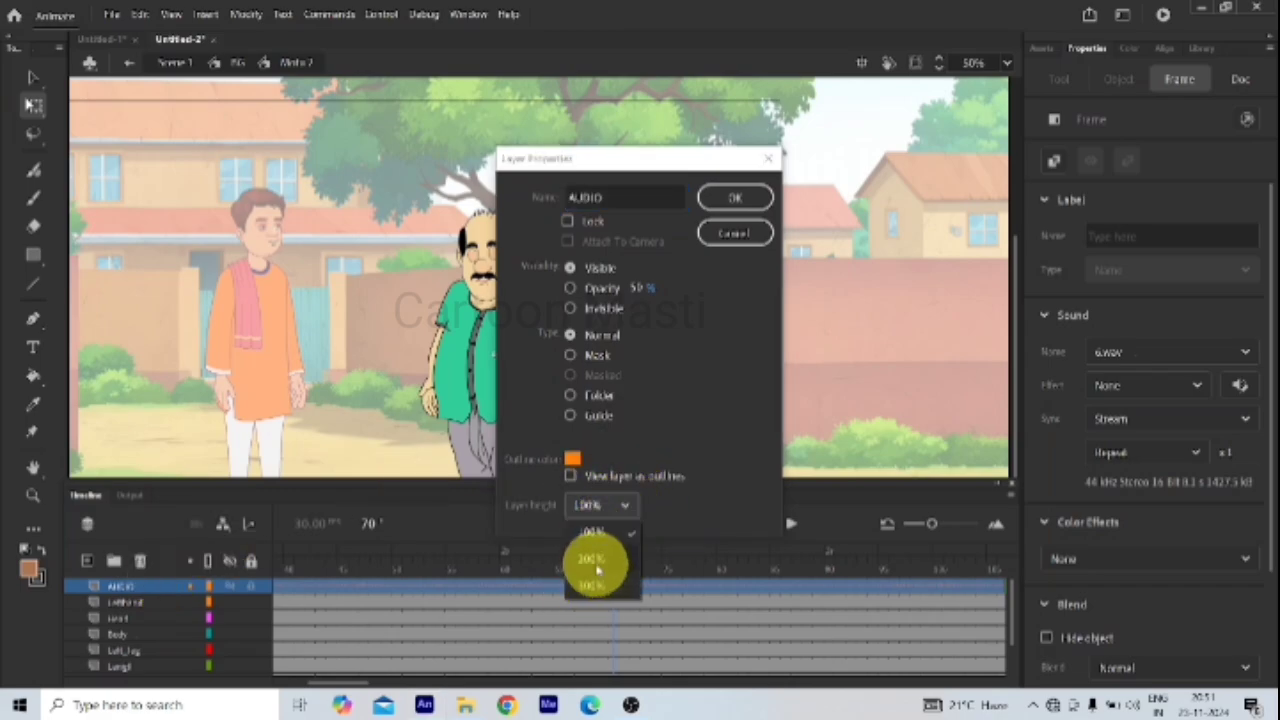
click(592, 586)
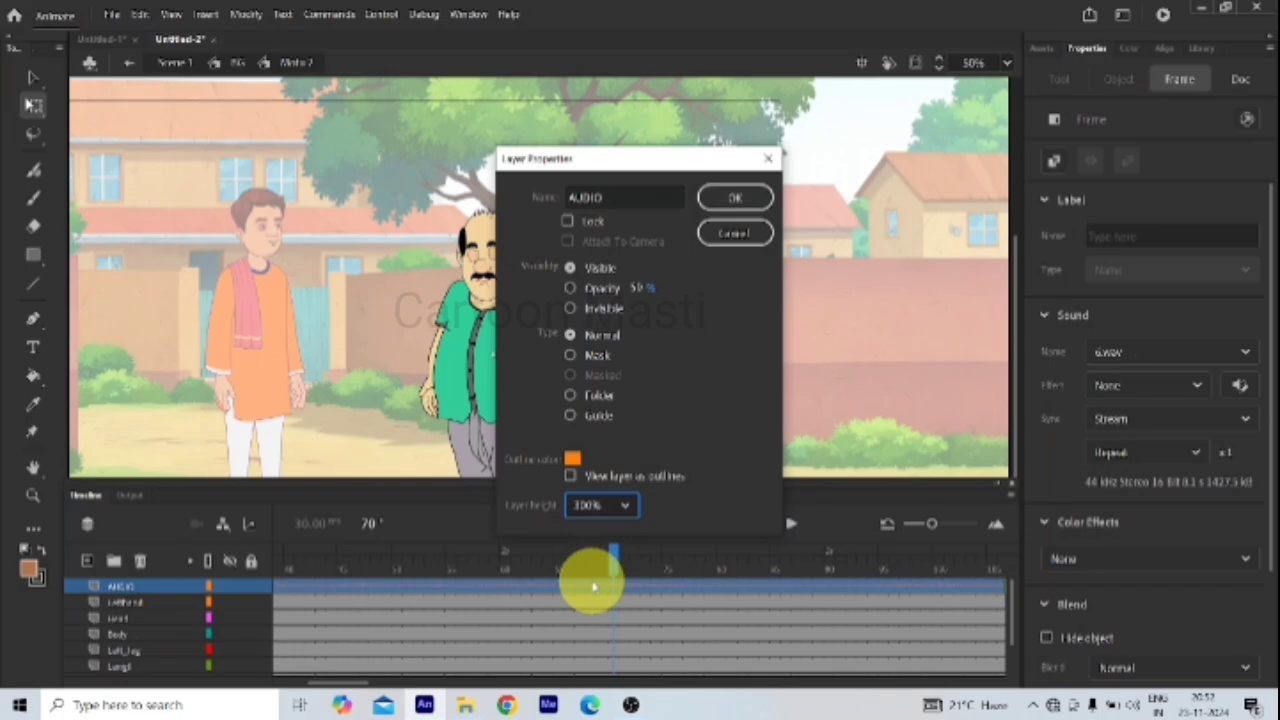
click(733, 199)
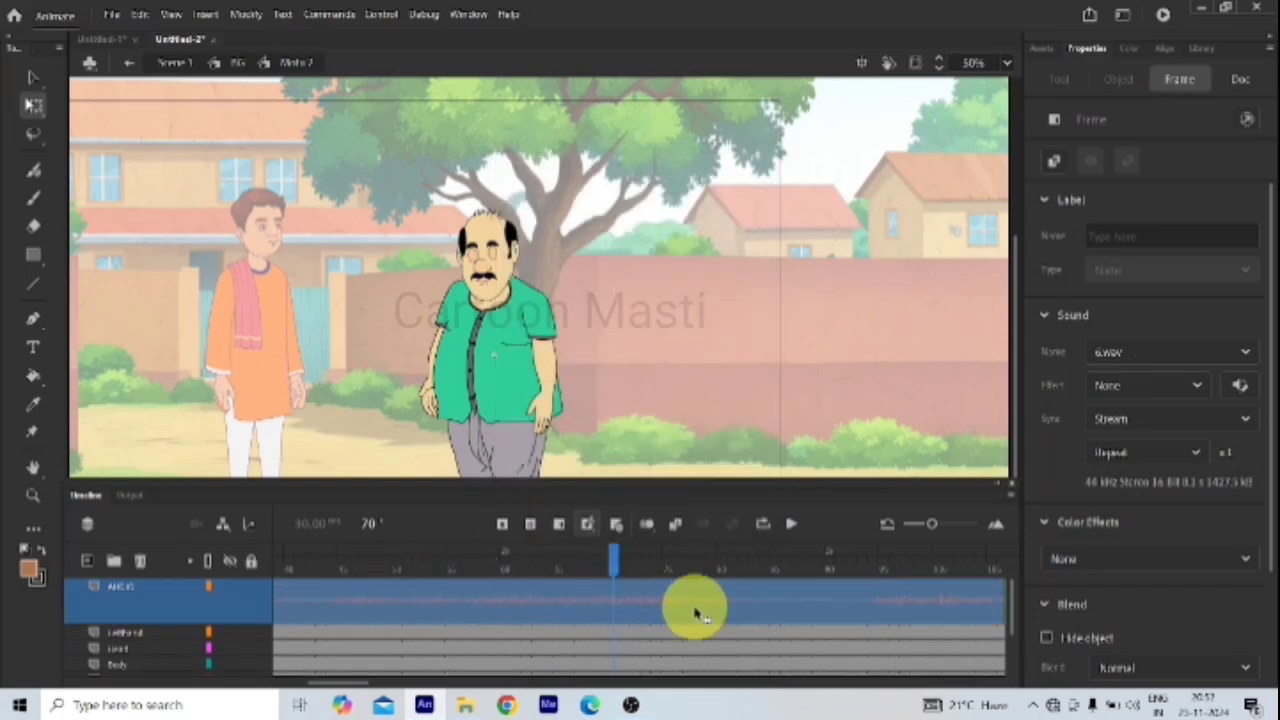
click(775, 662)
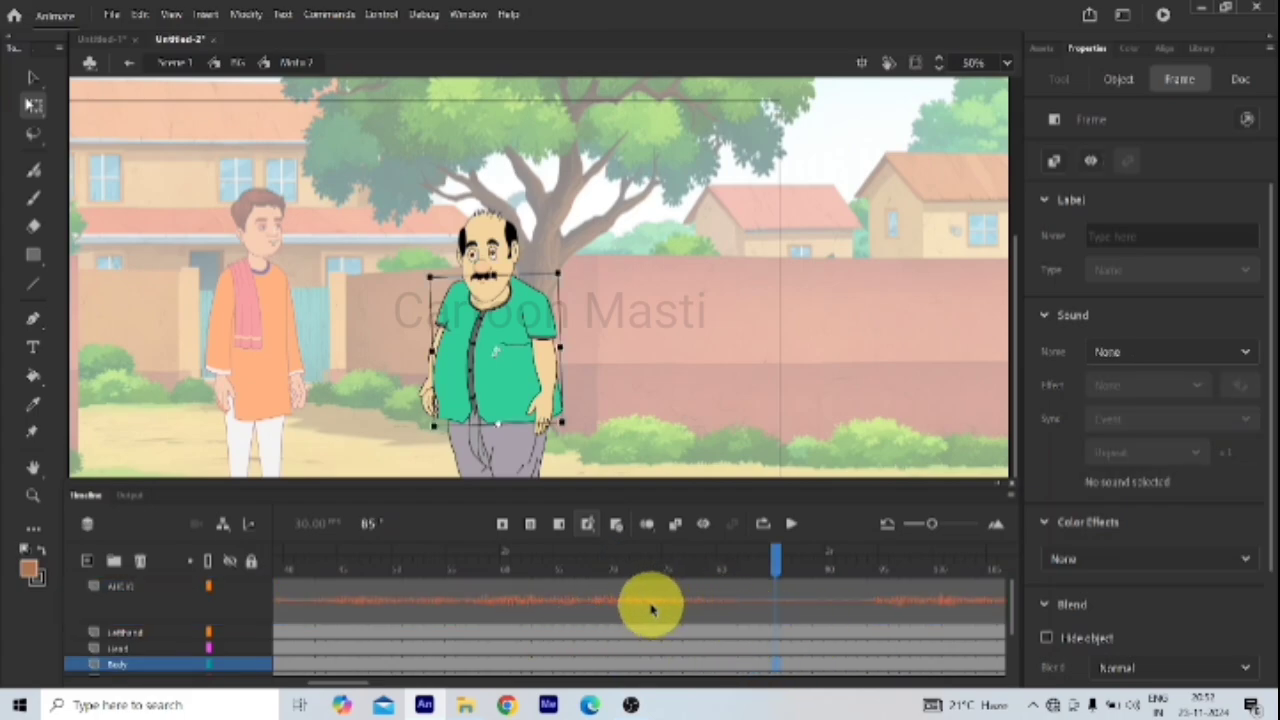
Step: Set the AUDIO layer's height to 200% and return to the first frames of the timeline
click(163, 588)
right_click(163, 588)
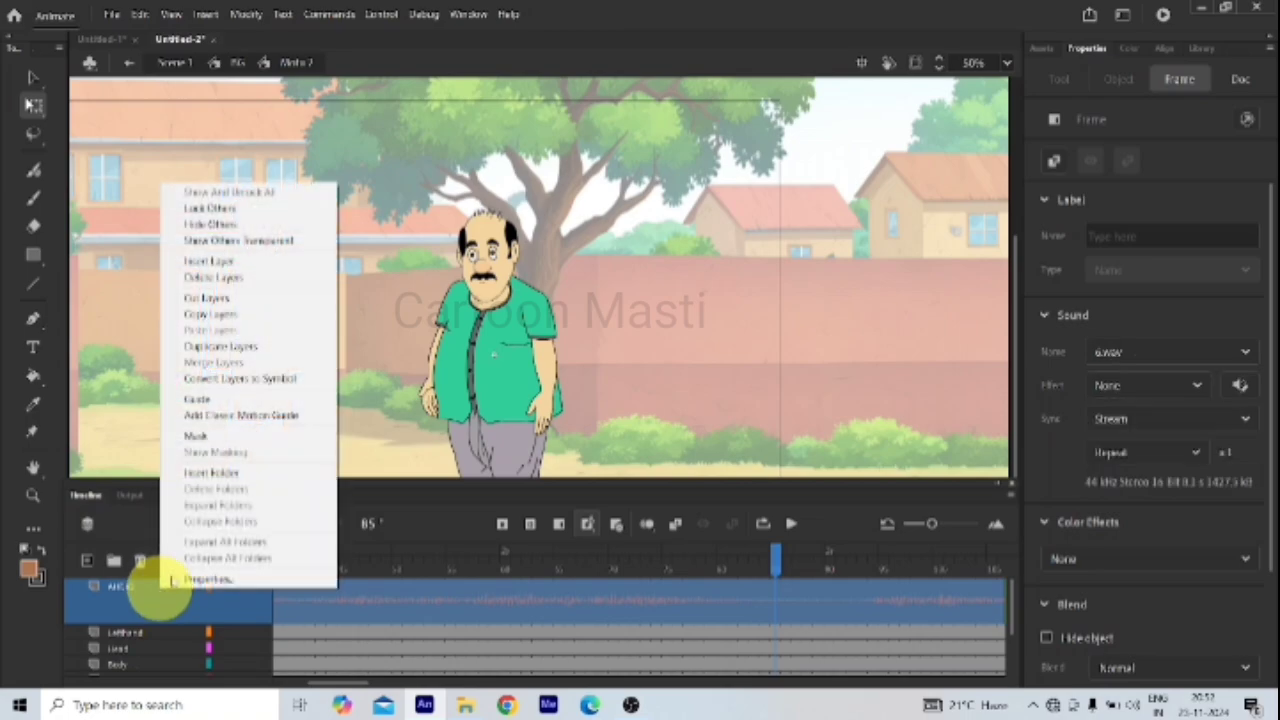
click(208, 580)
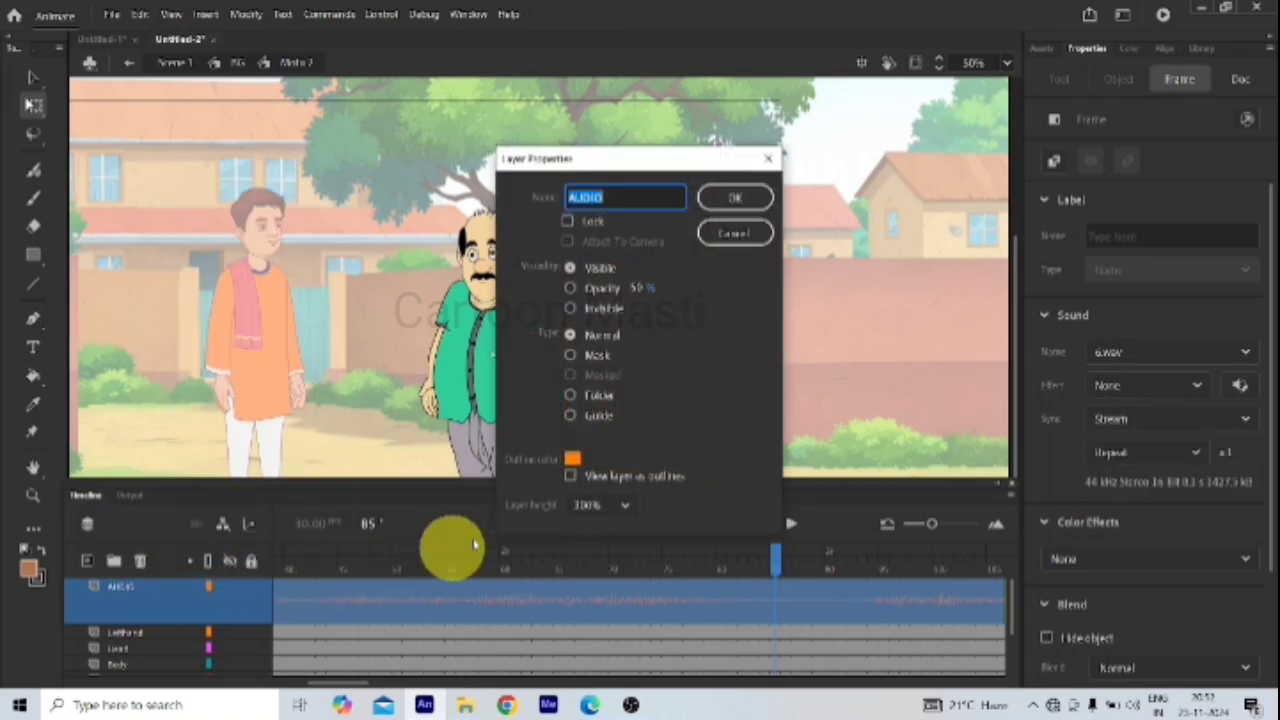
click(622, 507)
click(586, 561)
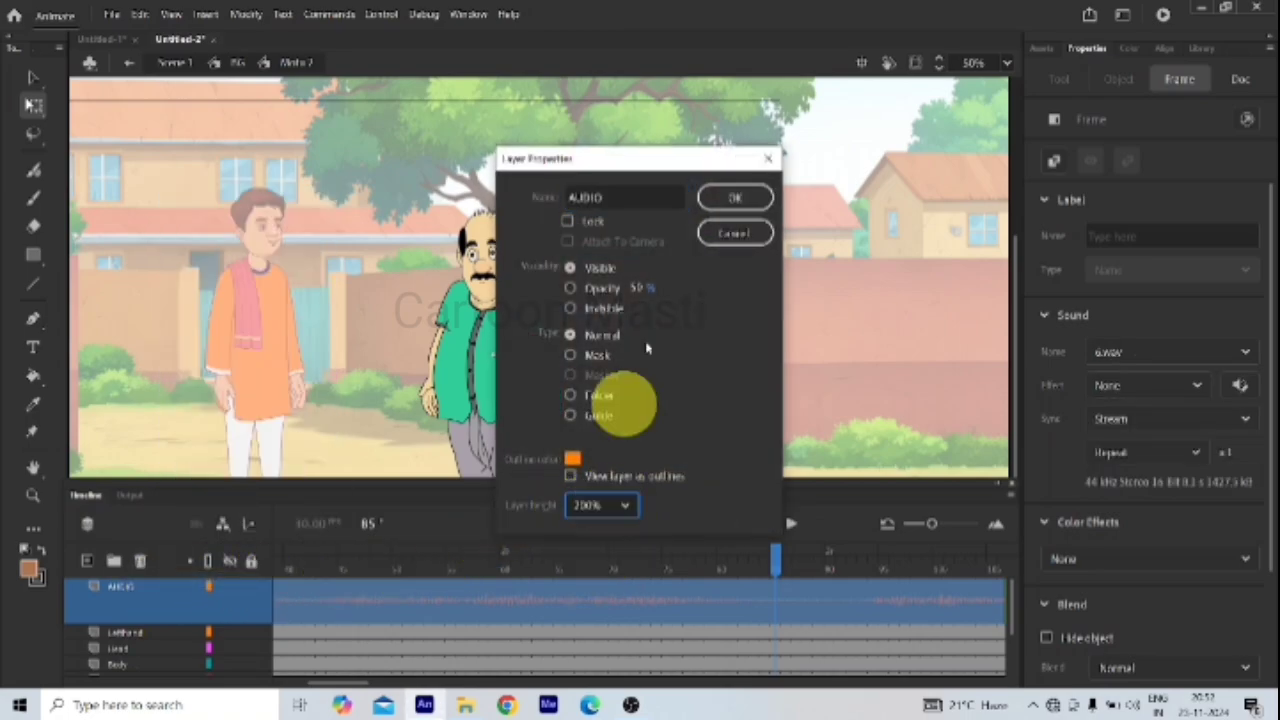
click(735, 200)
click(786, 650)
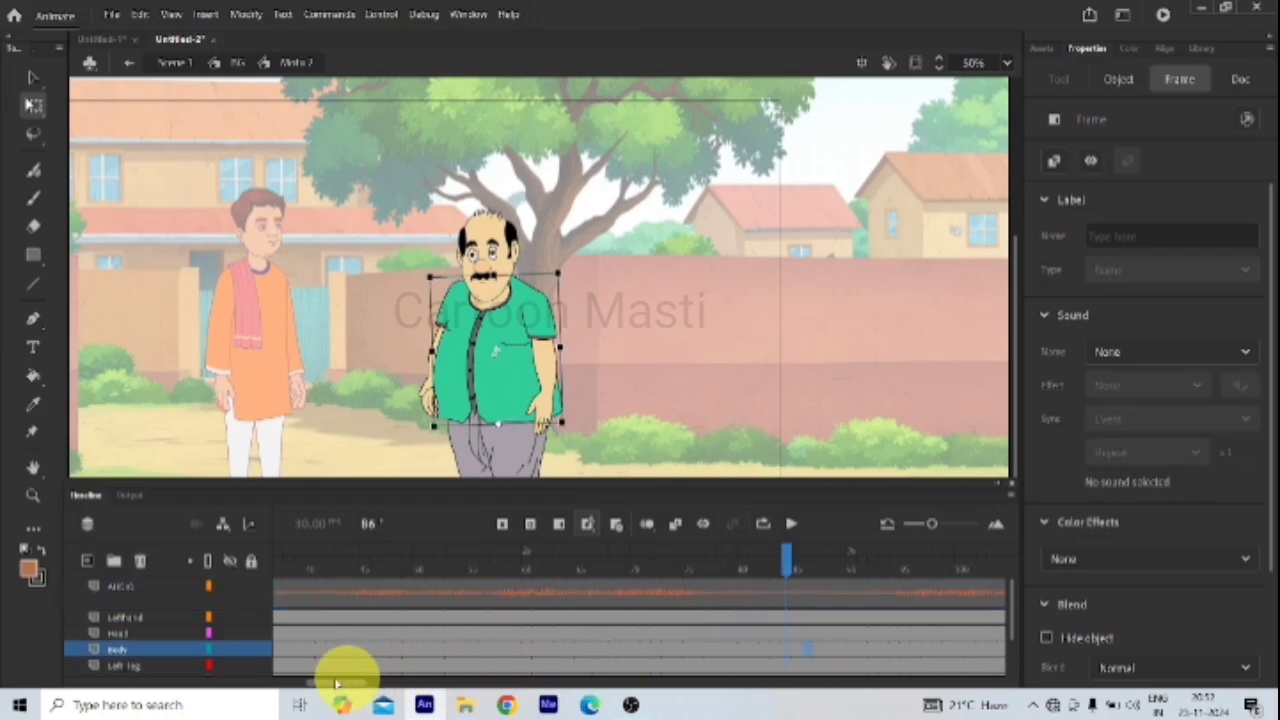
drag(336, 683, 277, 677)
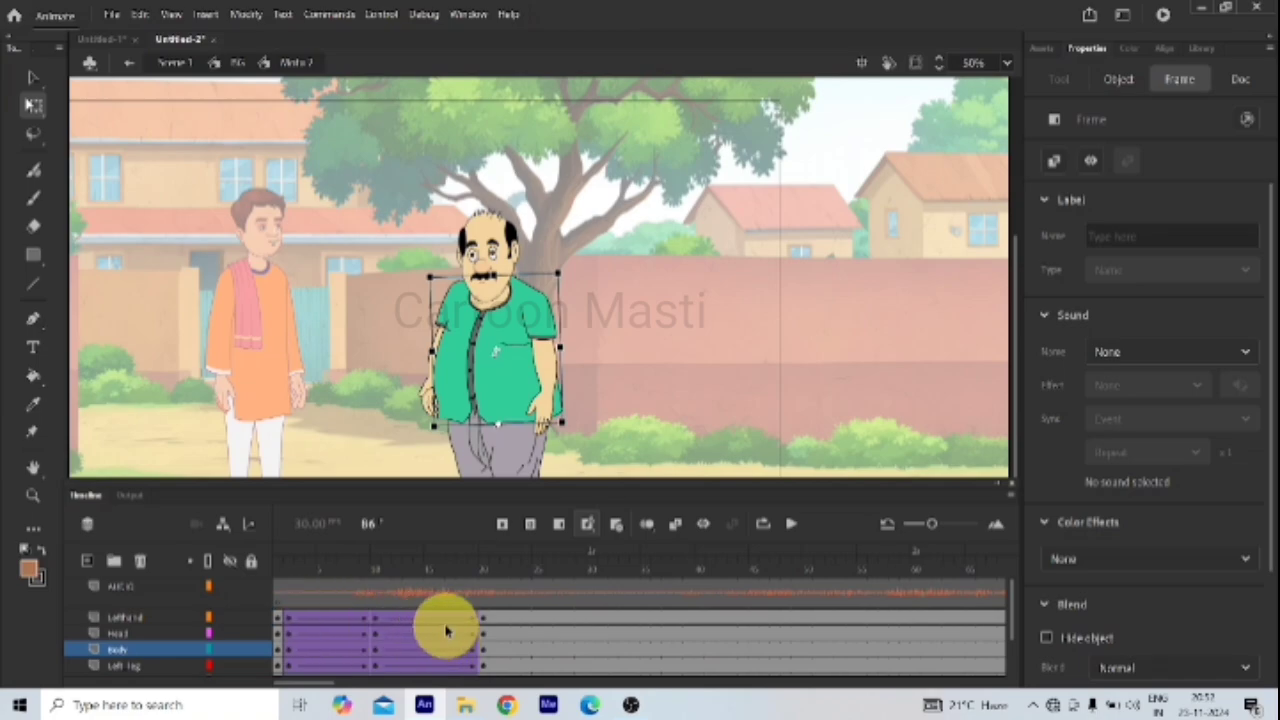
click(287, 620)
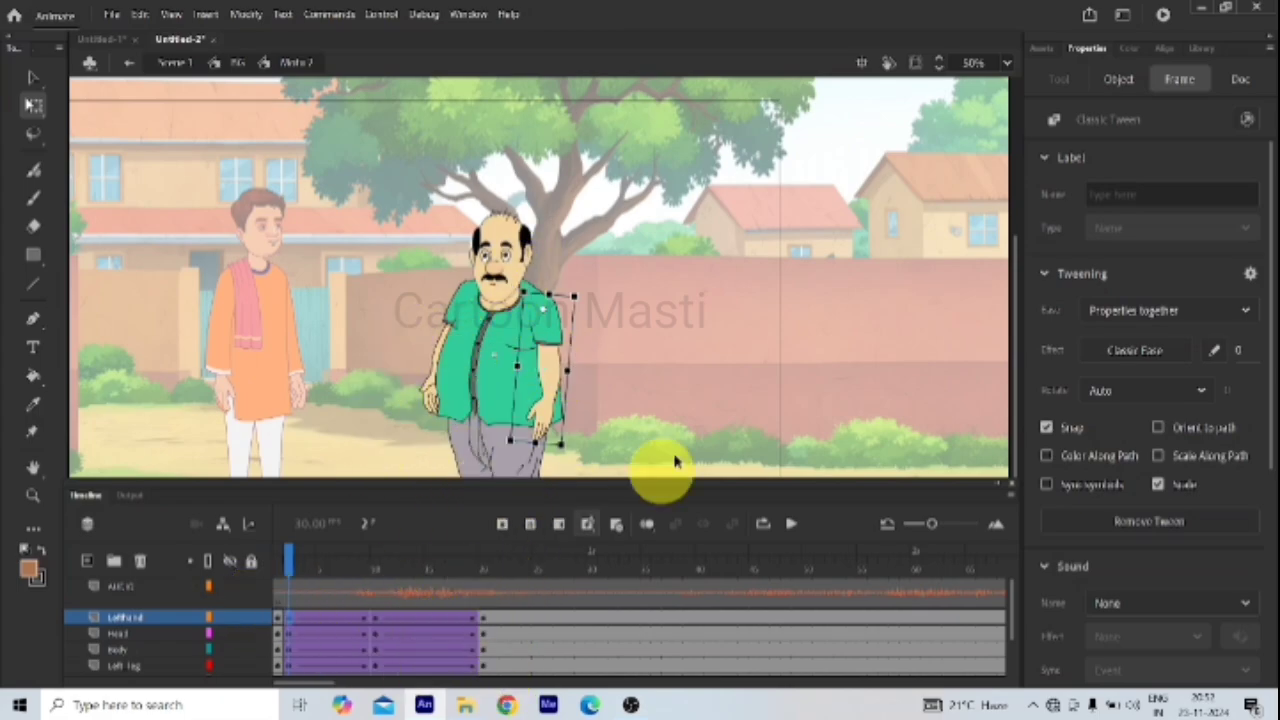
click(607, 485)
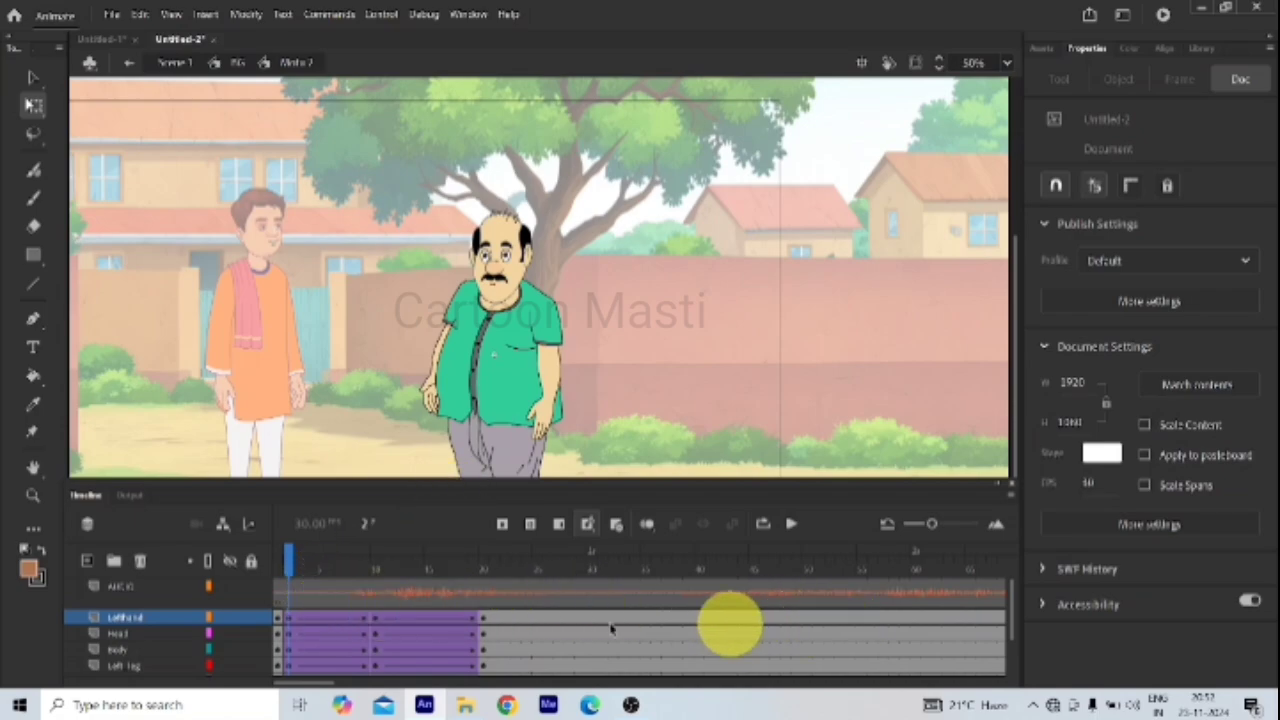
drag(328, 683, 383, 686)
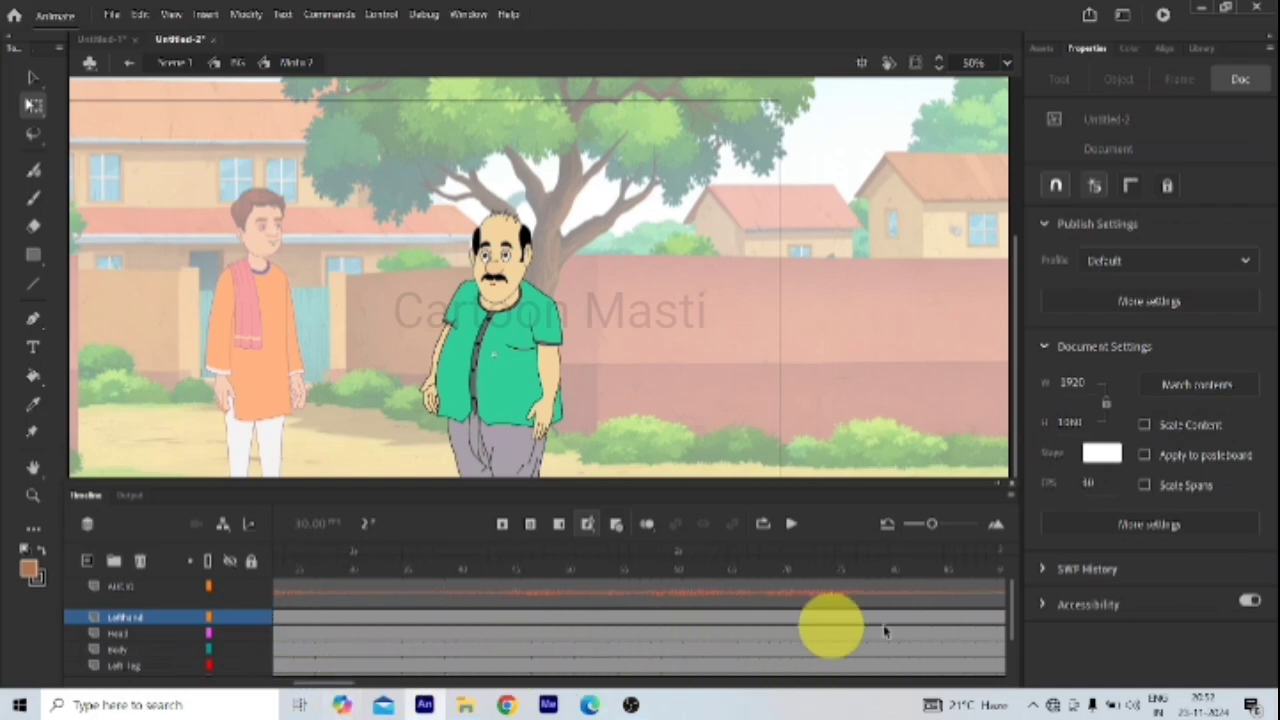
click(955, 622)
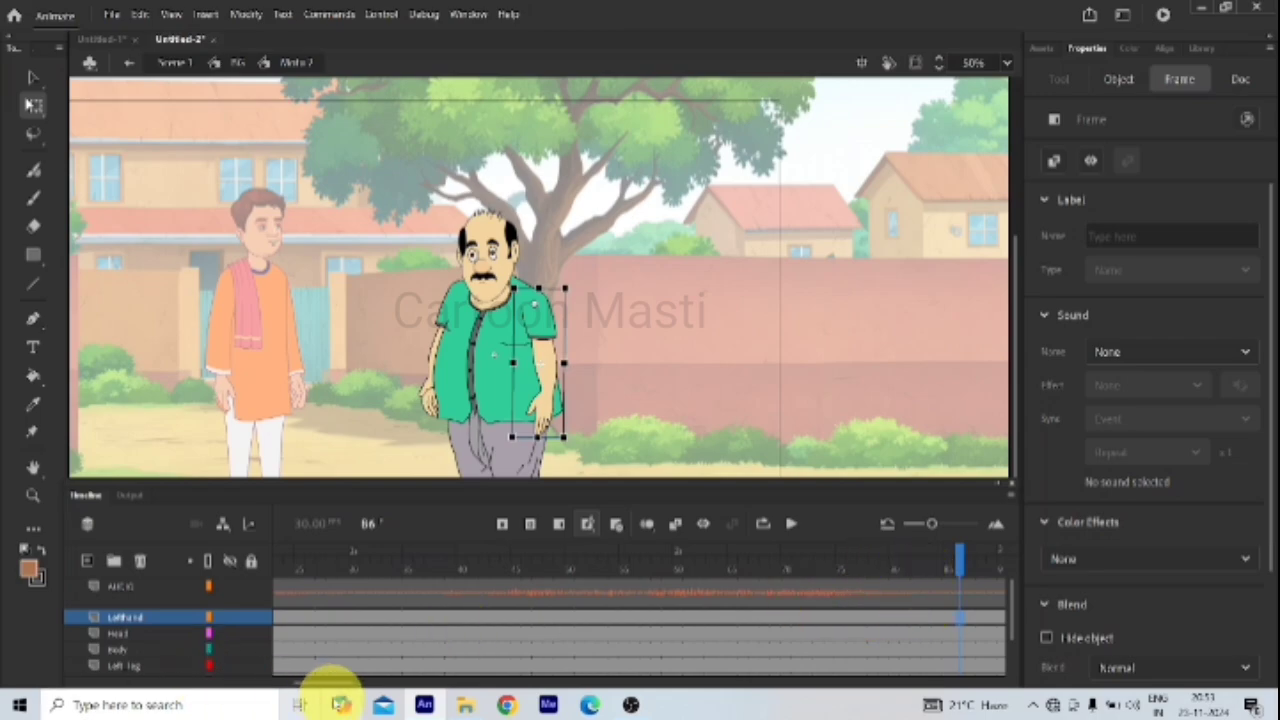
Step: At frame 20, rotate the balding man's right arm outward so it reaches toward the man in orange
drag(323, 681, 290, 612)
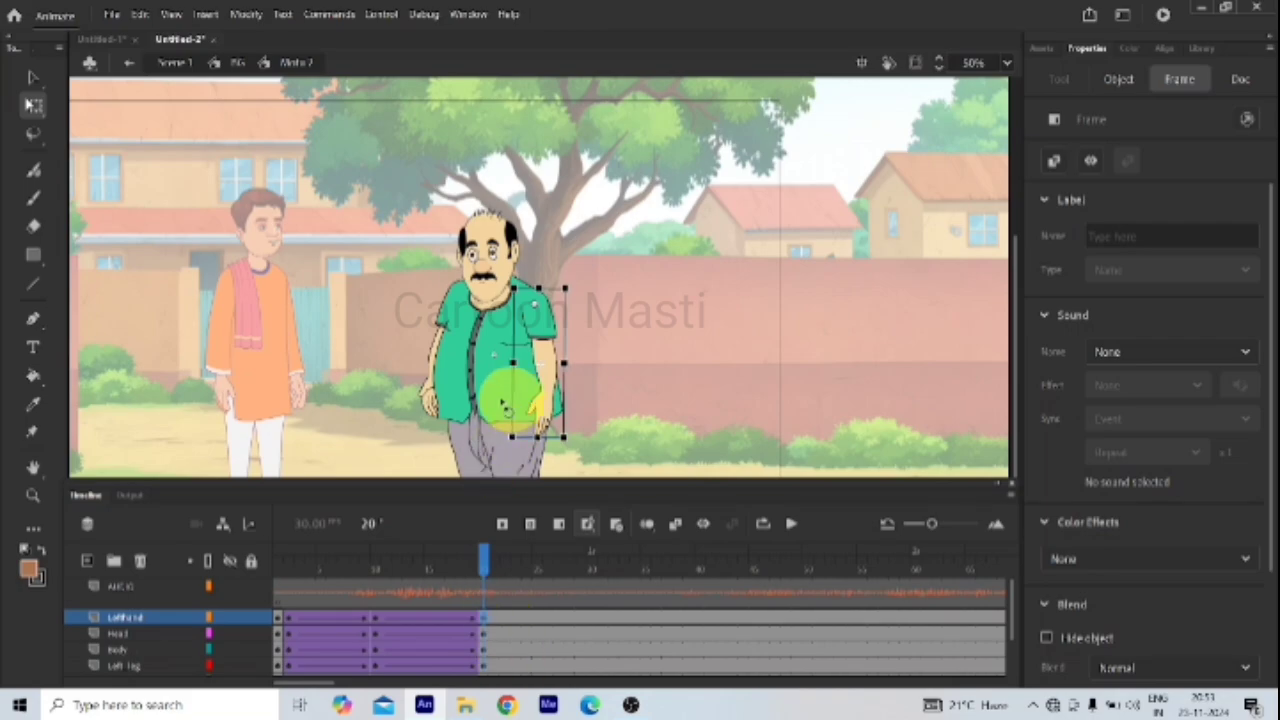
click(640, 363)
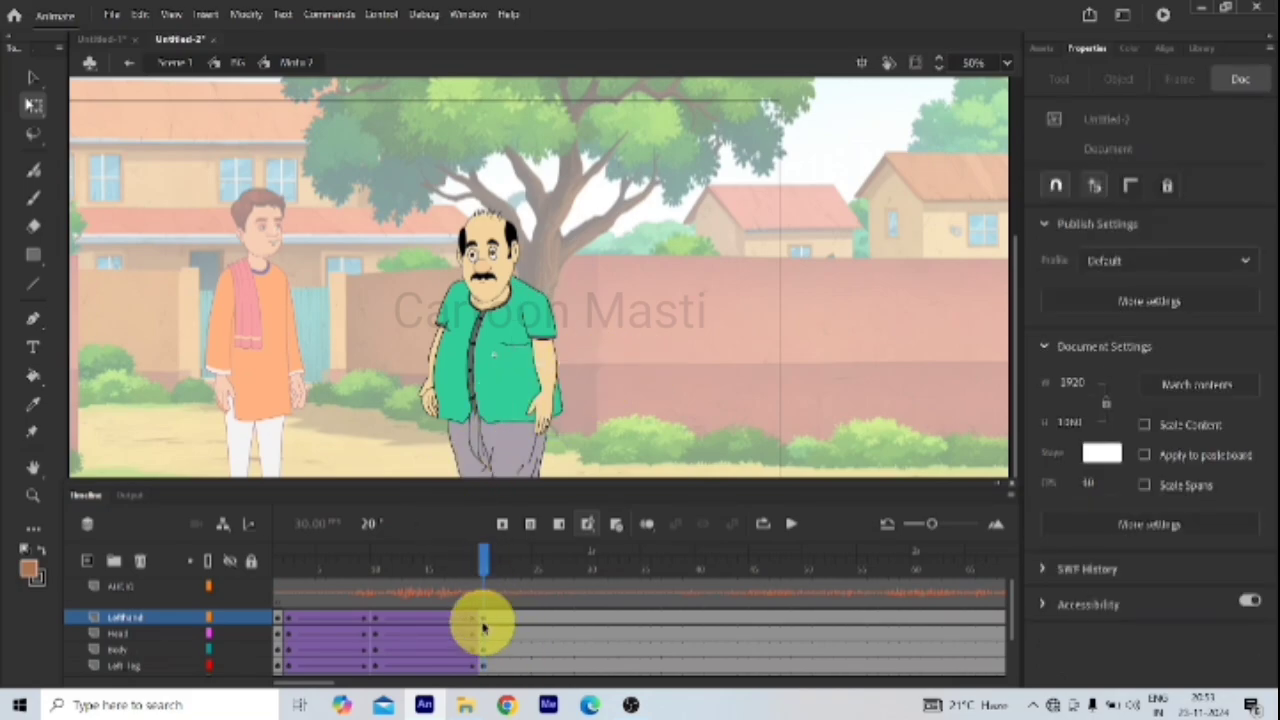
click(483, 627)
click(432, 390)
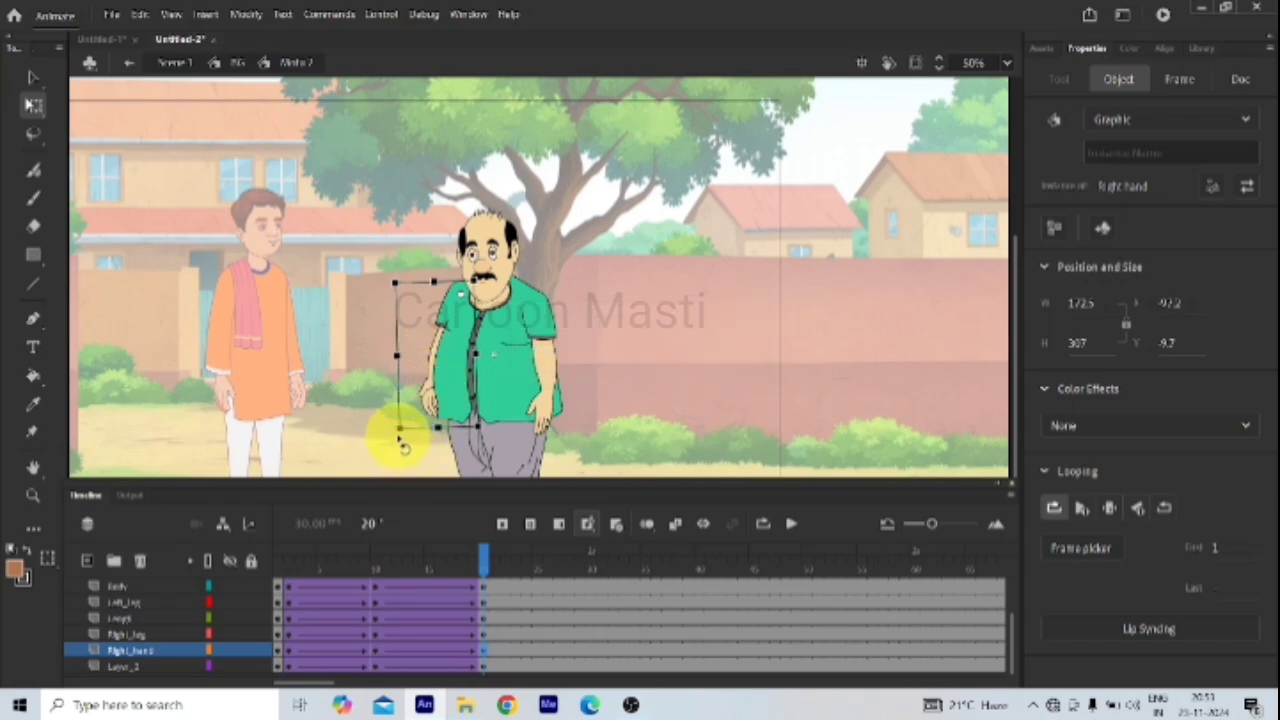
drag(401, 443, 312, 374)
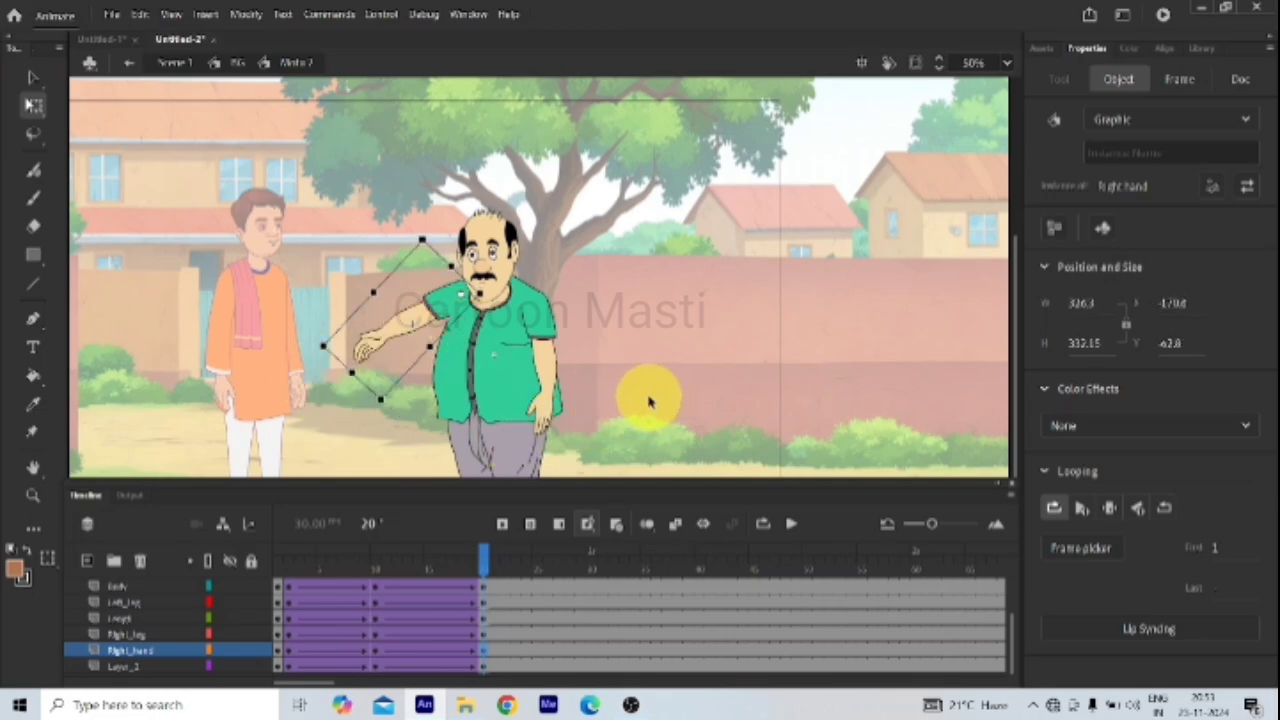
click(648, 401)
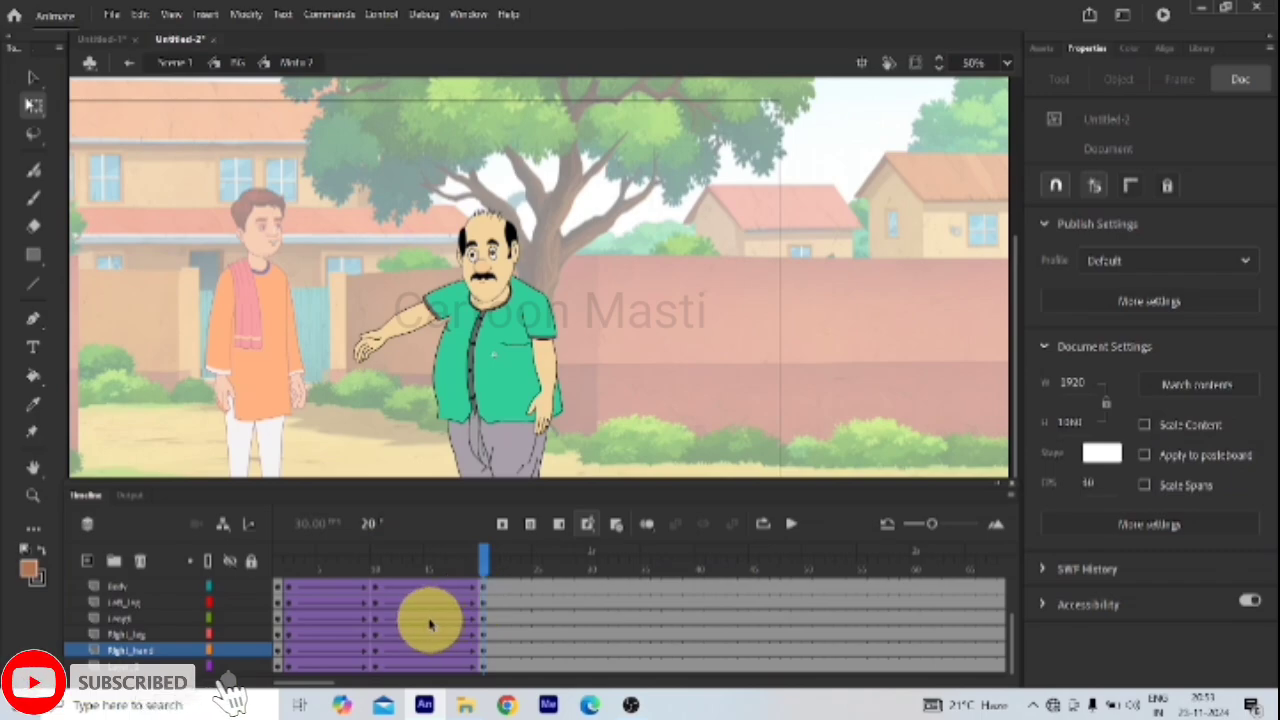
Step: Set the ease of the classic tweens between frames 10 and 20 to 100 on all the man's body-part layers
scroll(420, 617, up, 2)
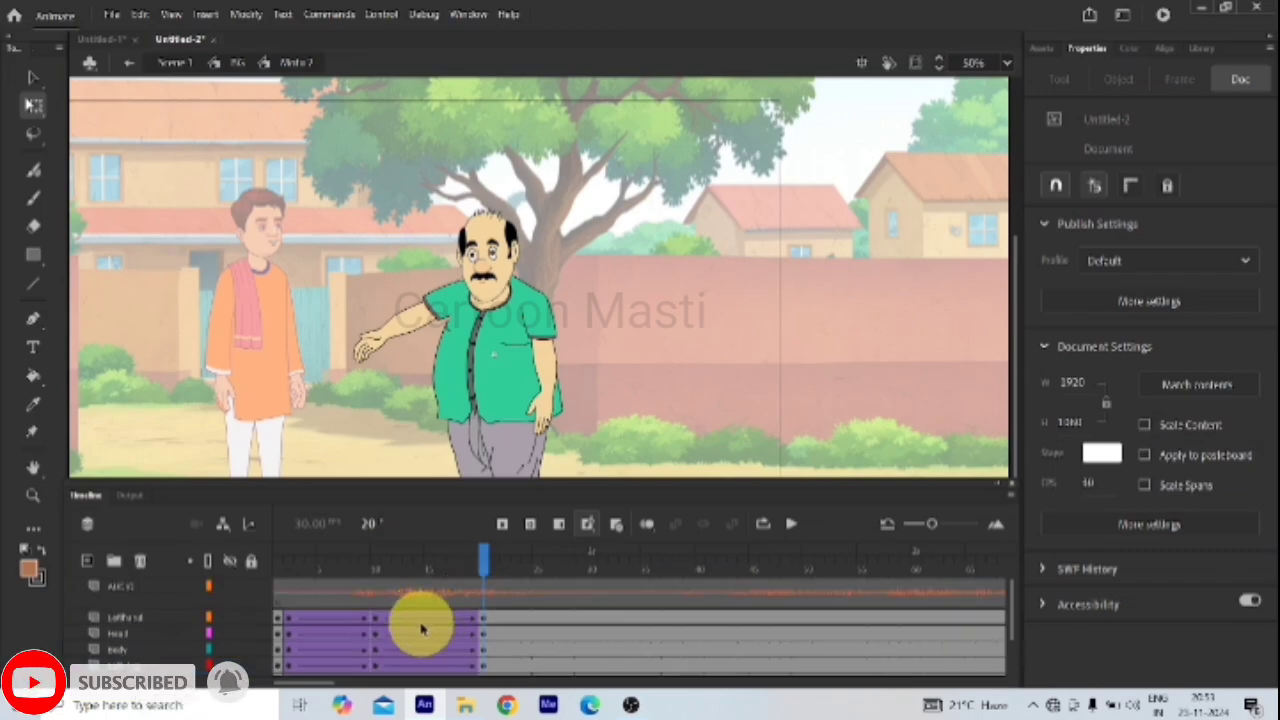
drag(420, 620, 438, 665)
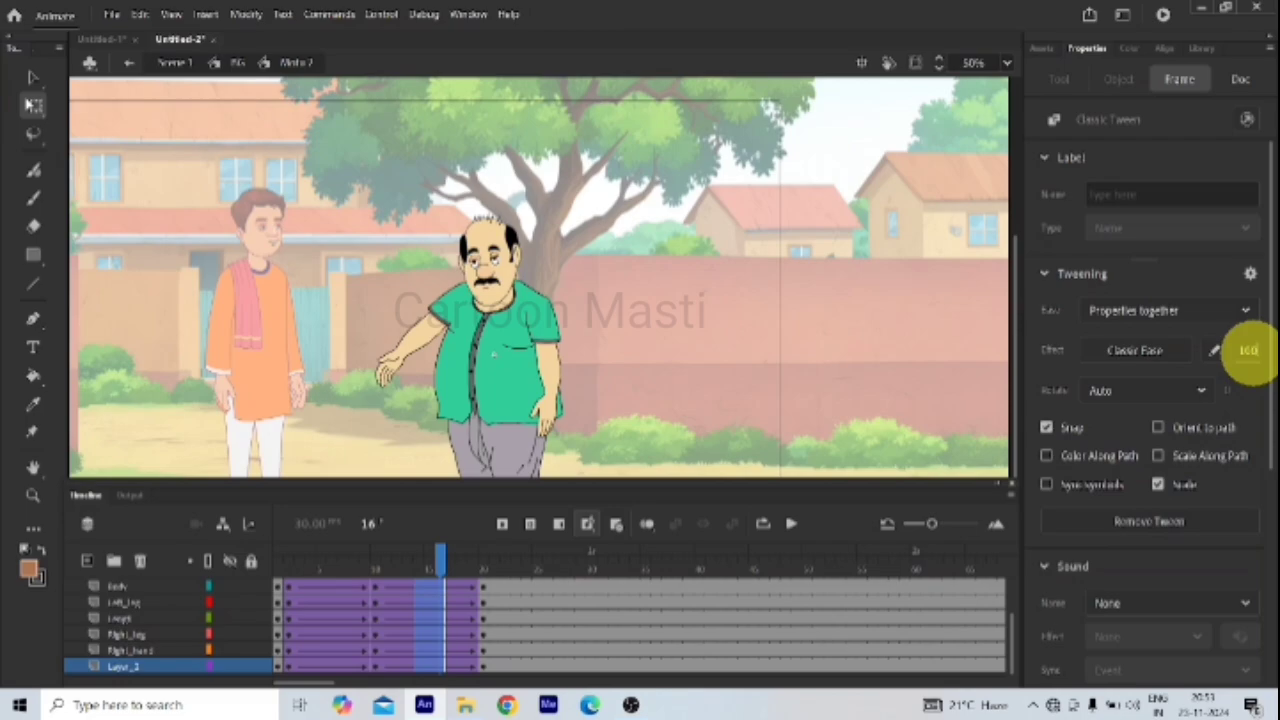
drag(1248, 352, 1254, 358)
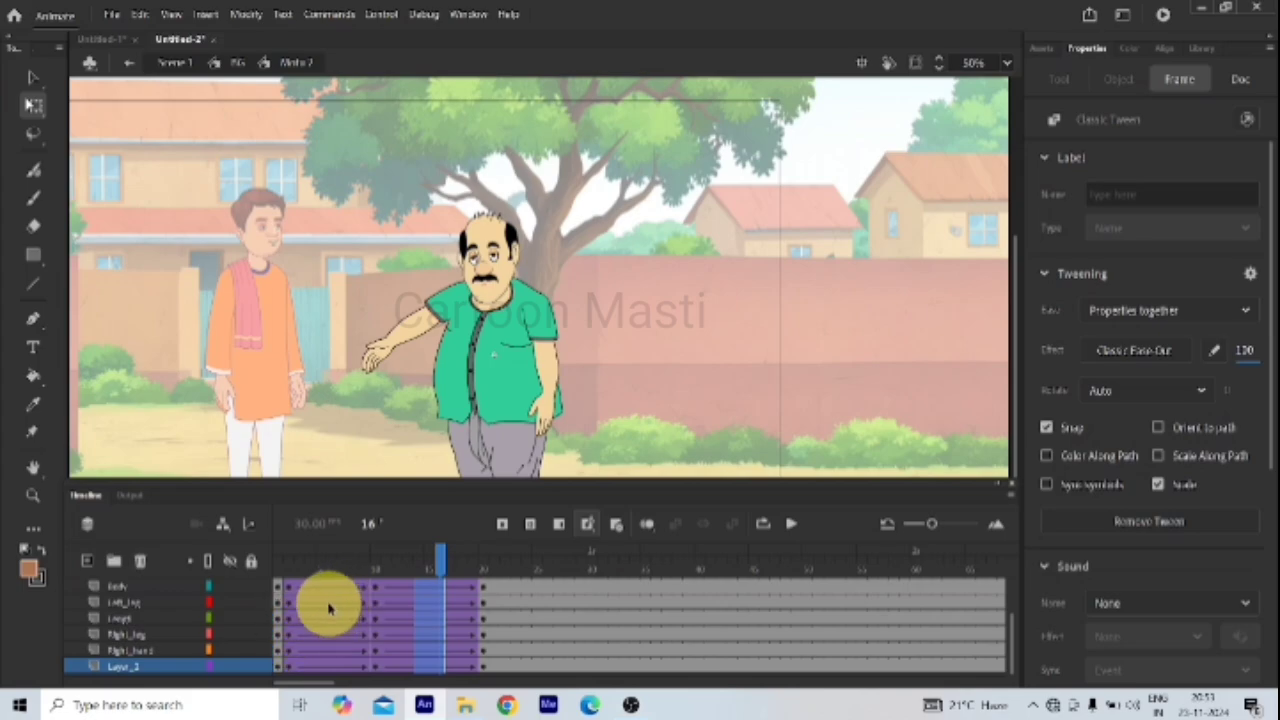
Step: Set the ease of the classic tweens between frames 2 and 10 to -100 on all the man's body-part layers
scroll(318, 612, up, 2)
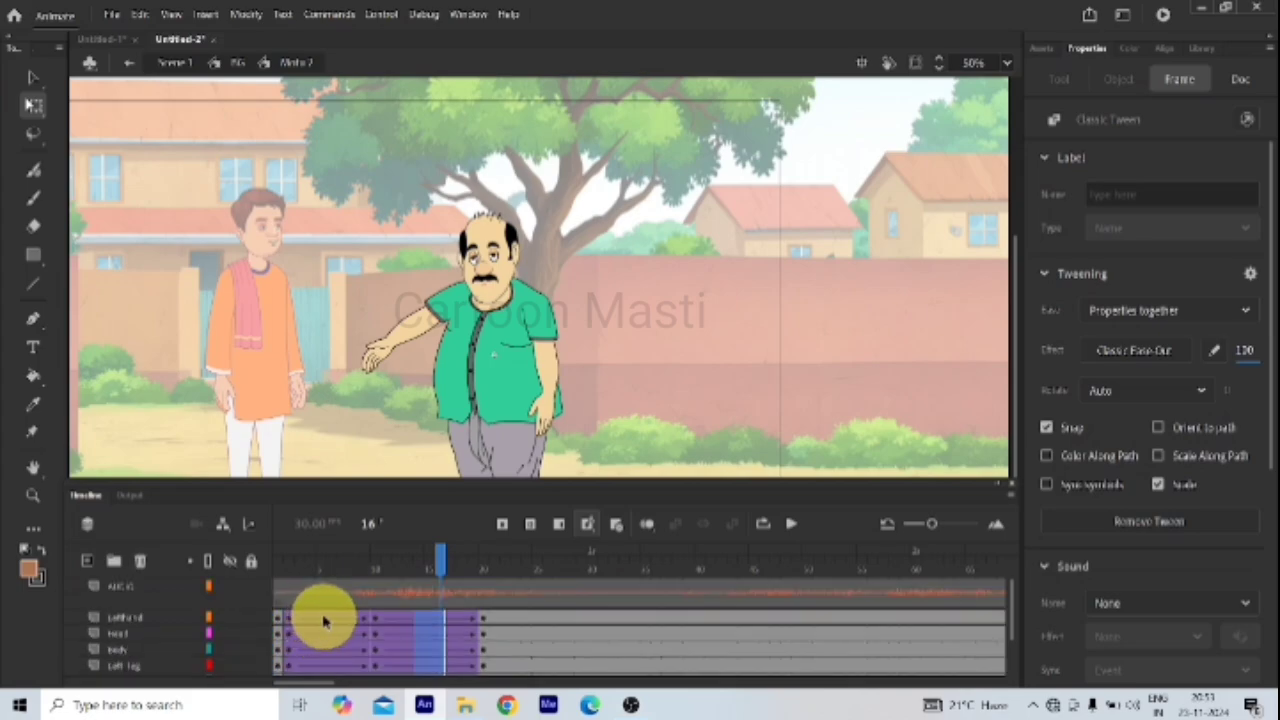
drag(323, 619, 320, 712)
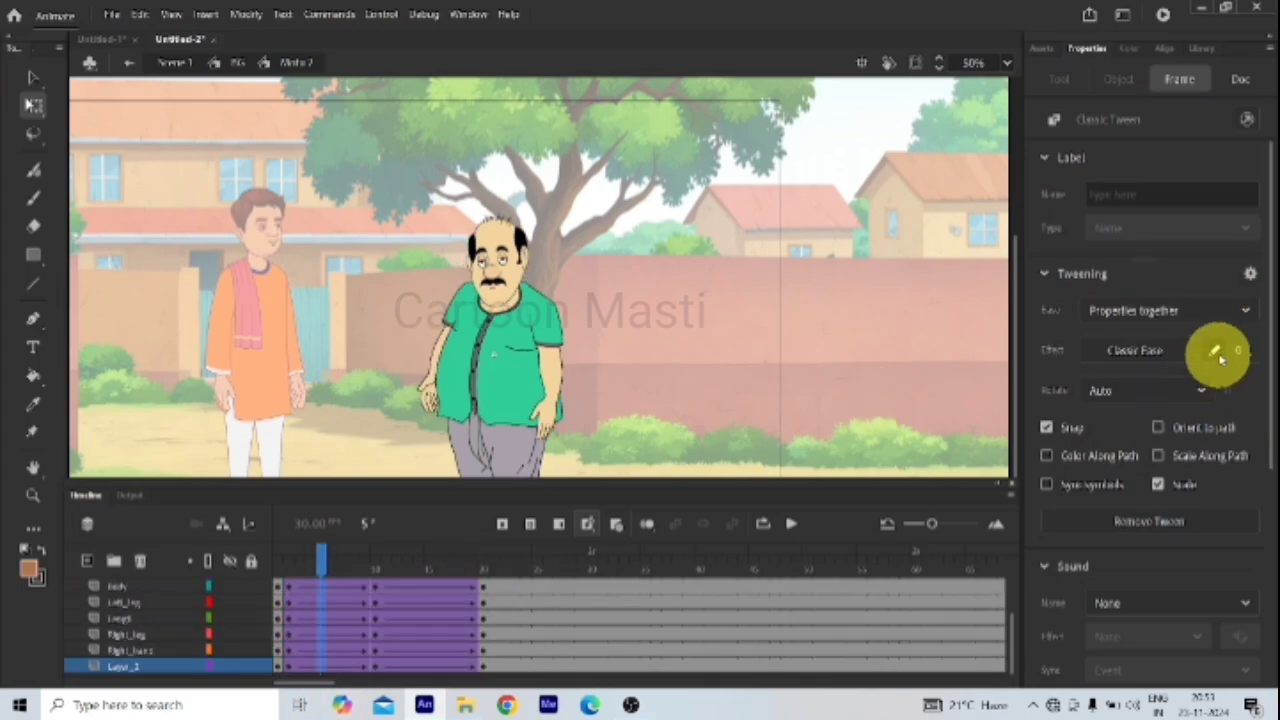
drag(1220, 351, 1237, 360)
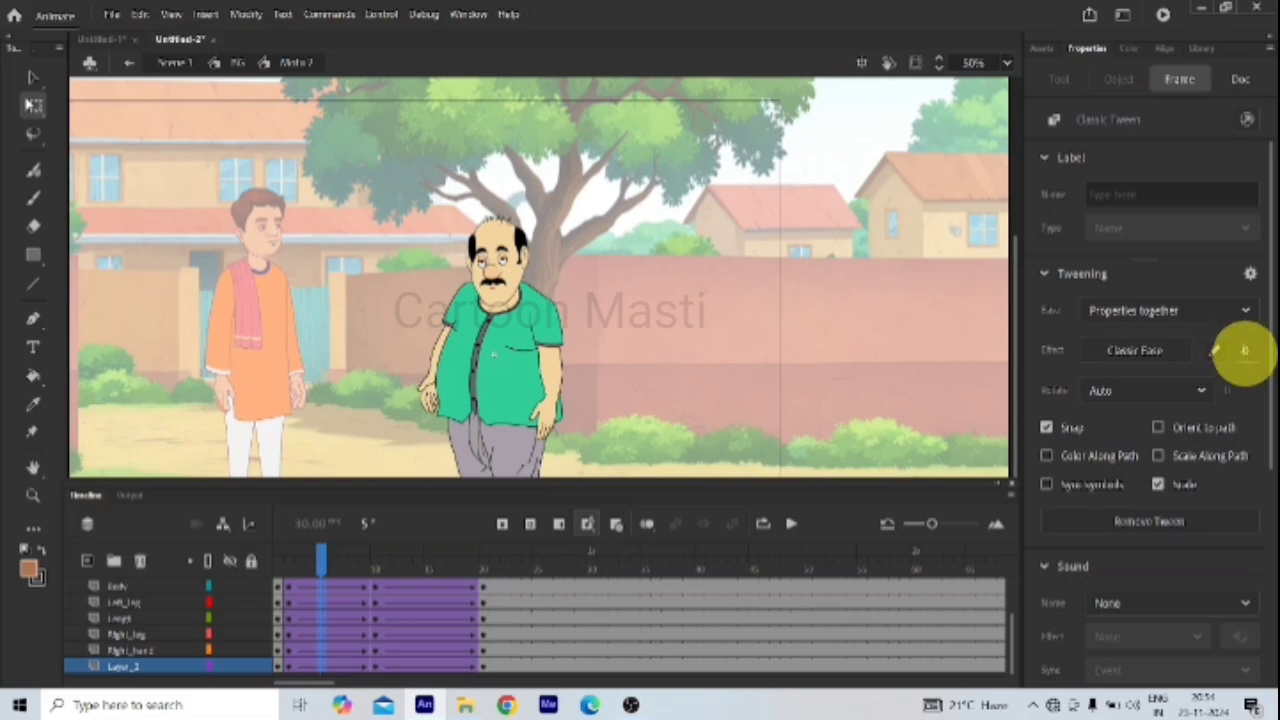
drag(1247, 350, 1247, 358)
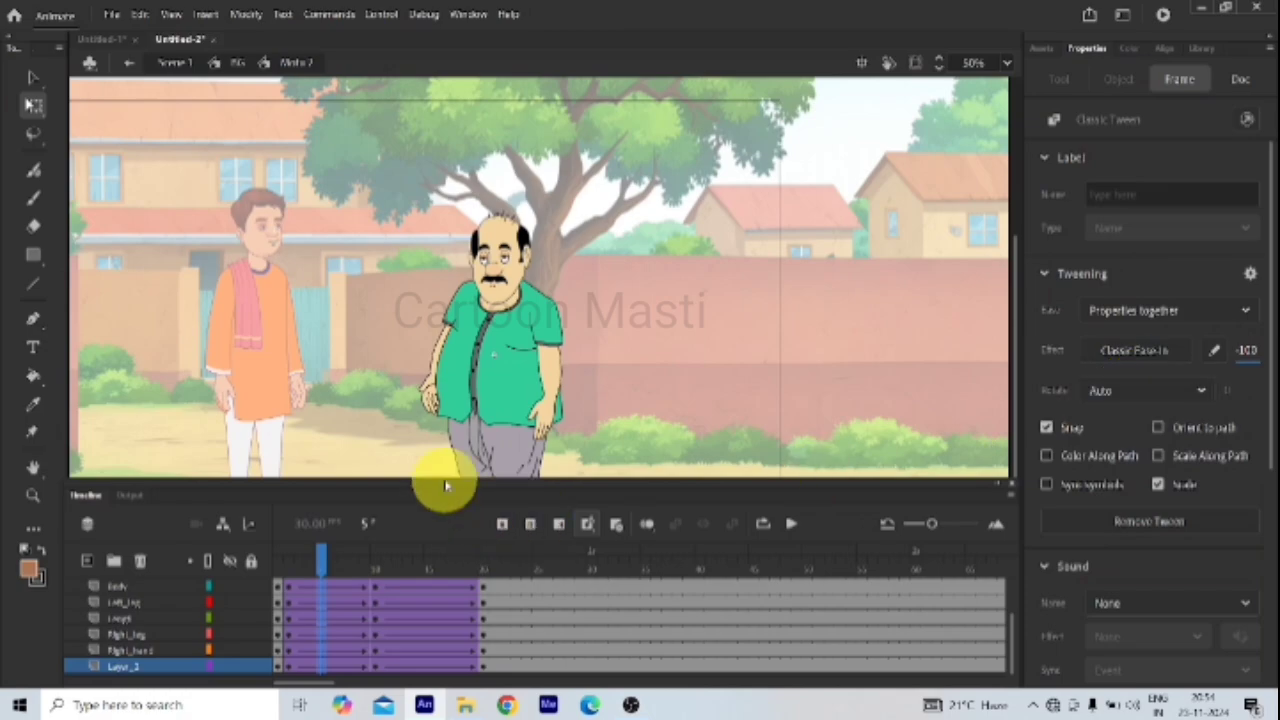
Step: Compare the man's pose at frames 10, 14 and 20 to check the arm movement
click(417, 636)
scroll(434, 638, up, 3)
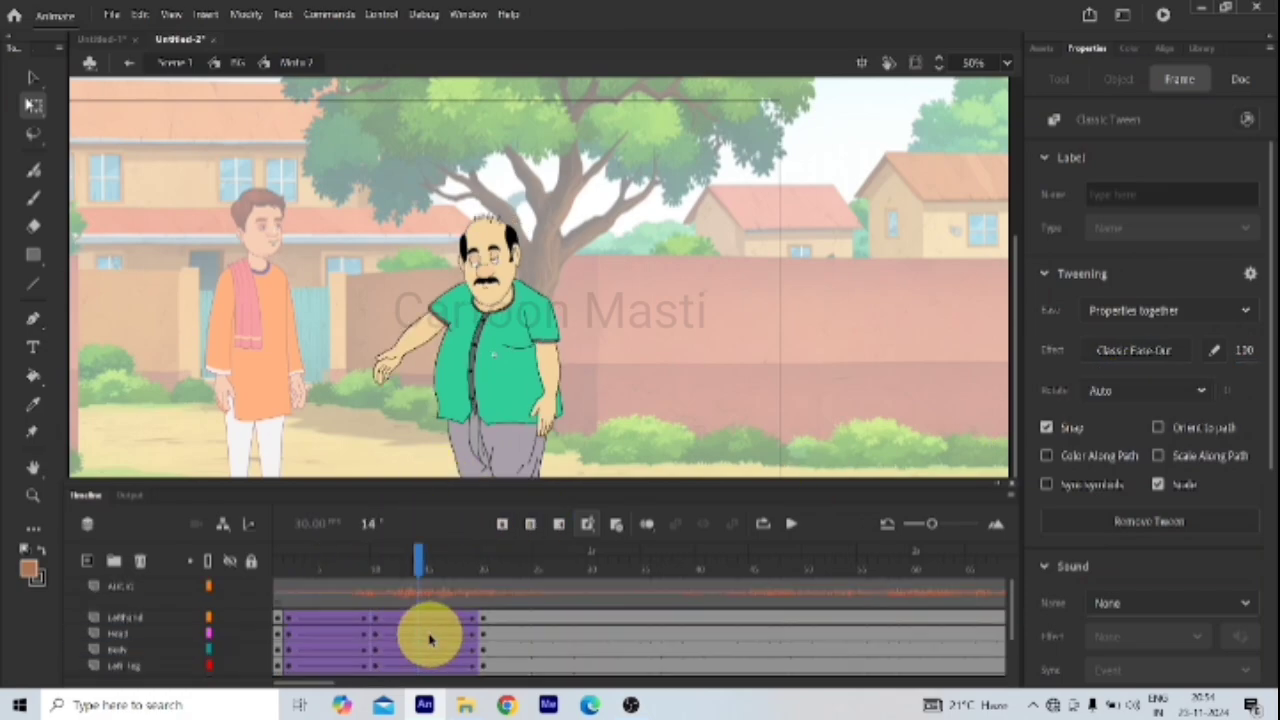
click(487, 624)
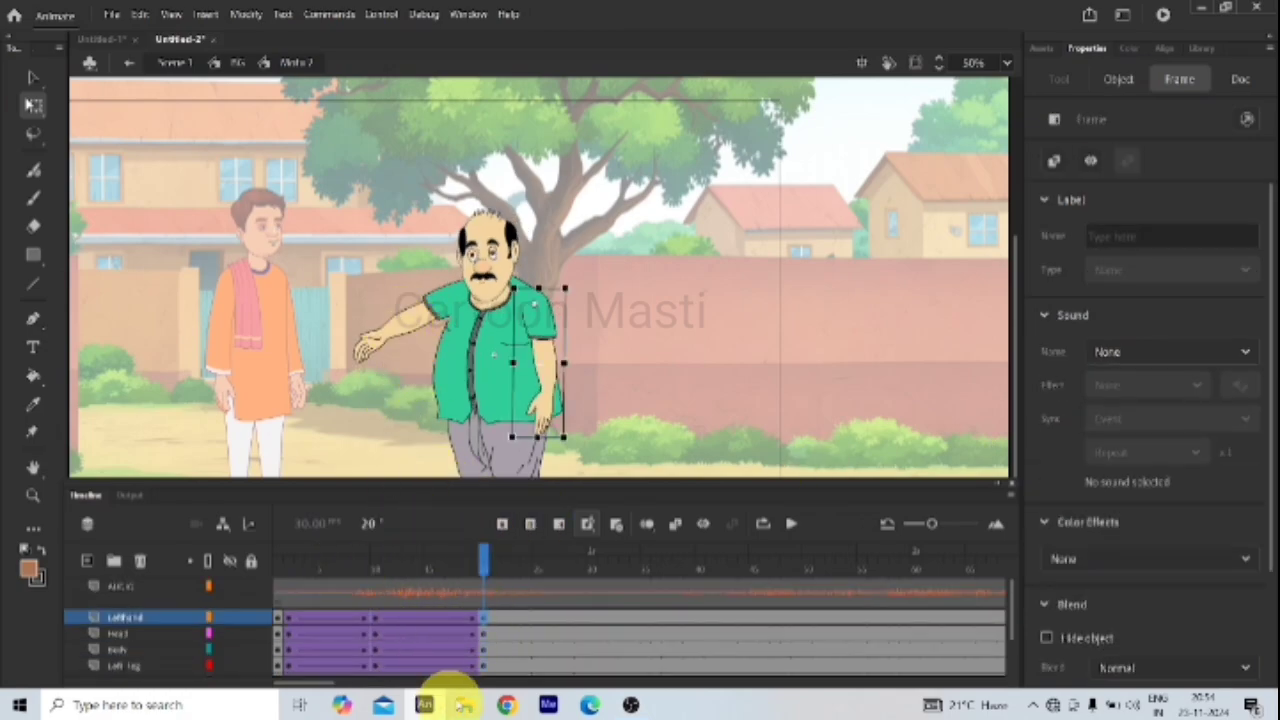
click(376, 625)
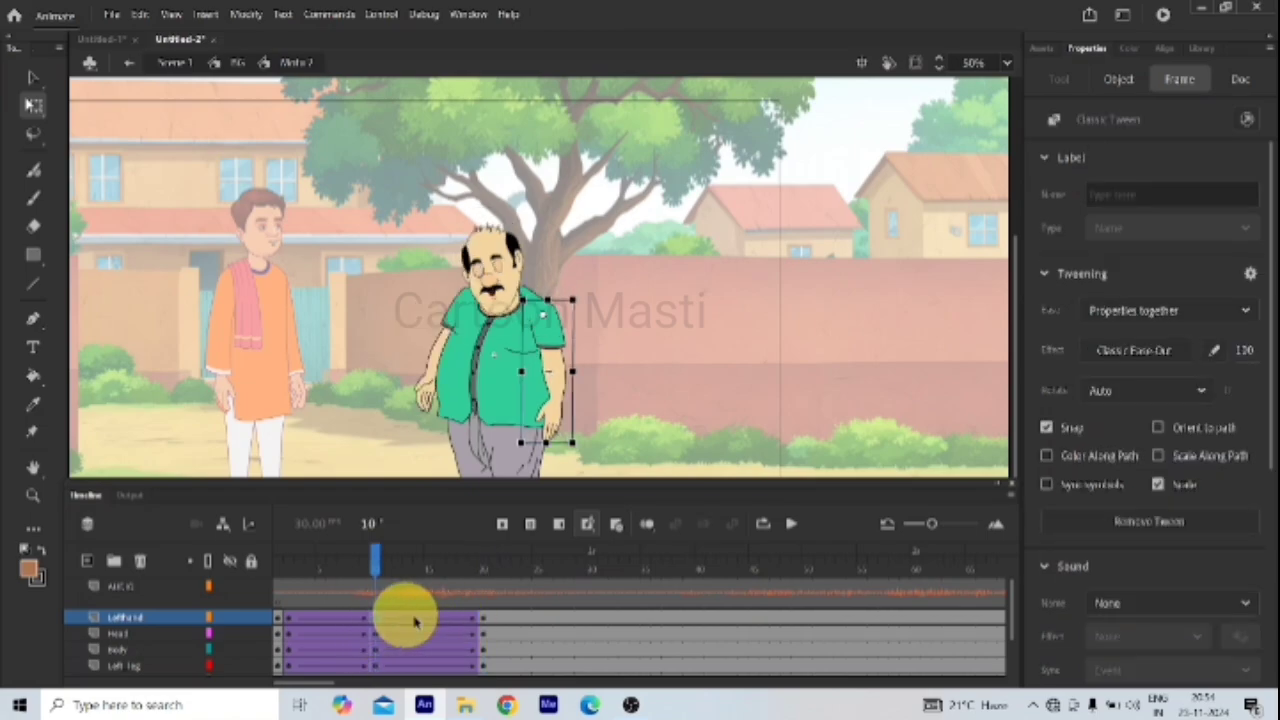
click(484, 625)
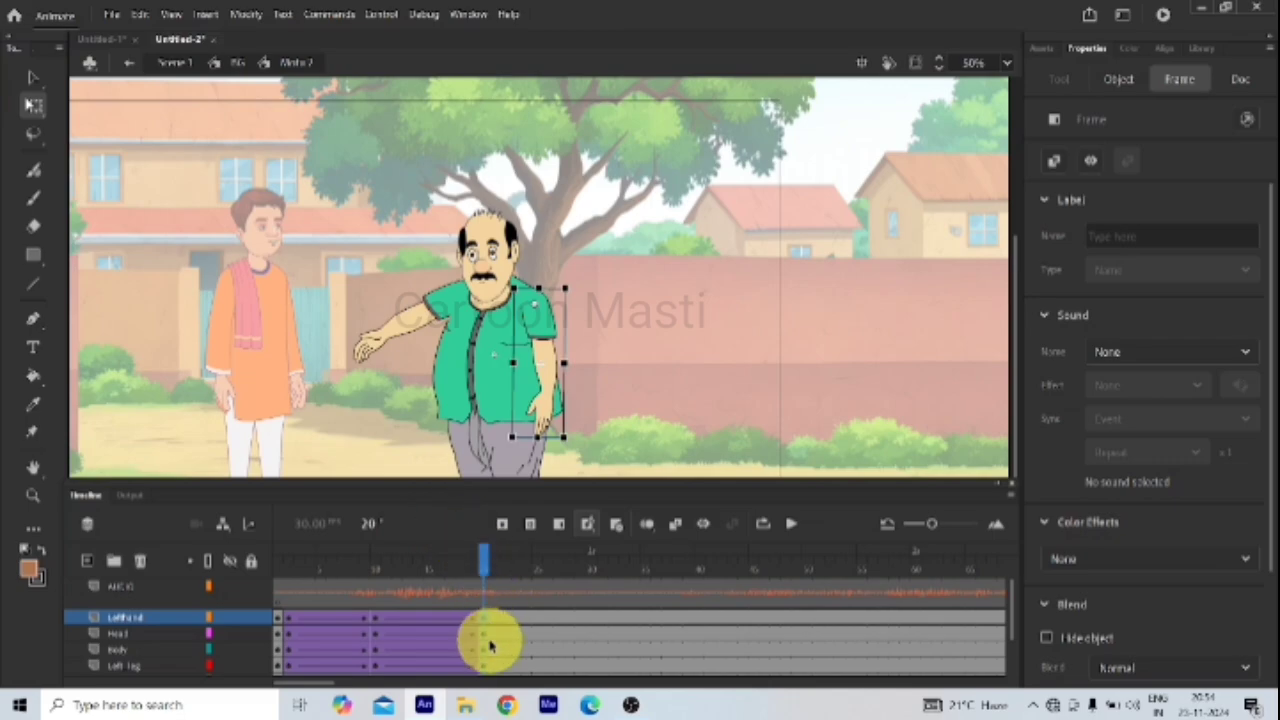
click(375, 617)
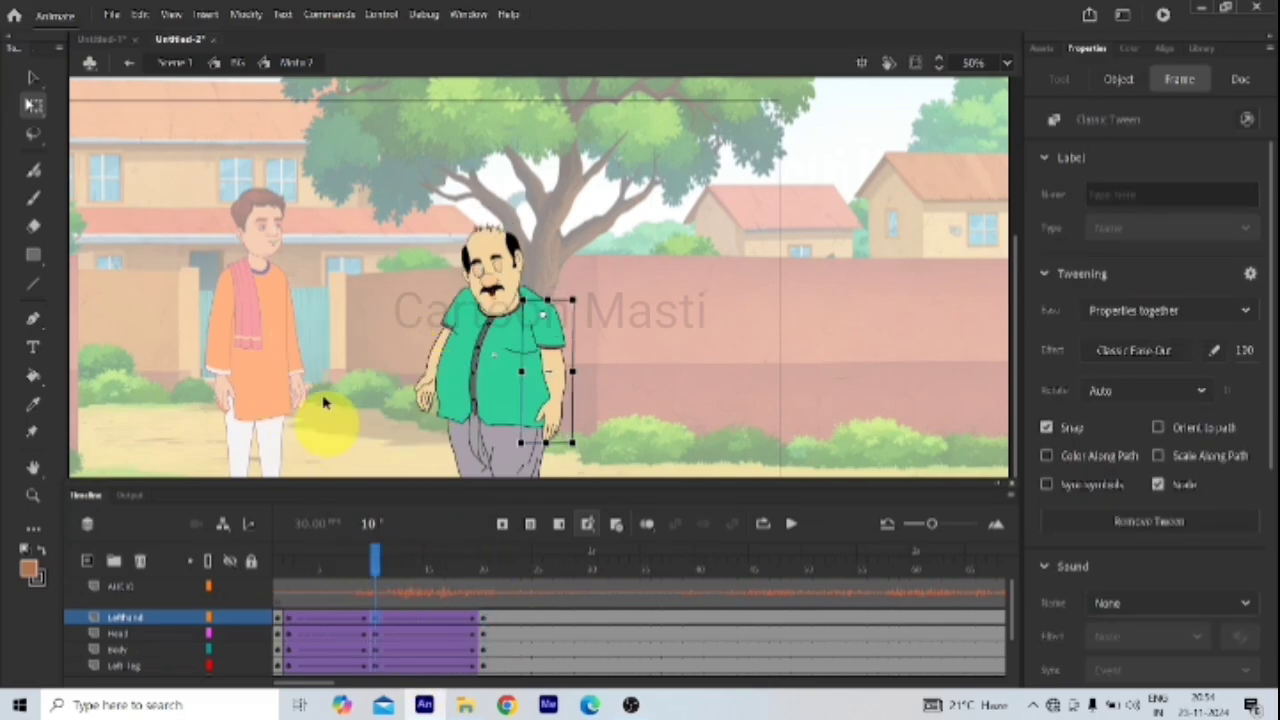
Step: Examine the inner layers of the Right hand symbol and how far the character's own timeline extends
double_click(429, 386)
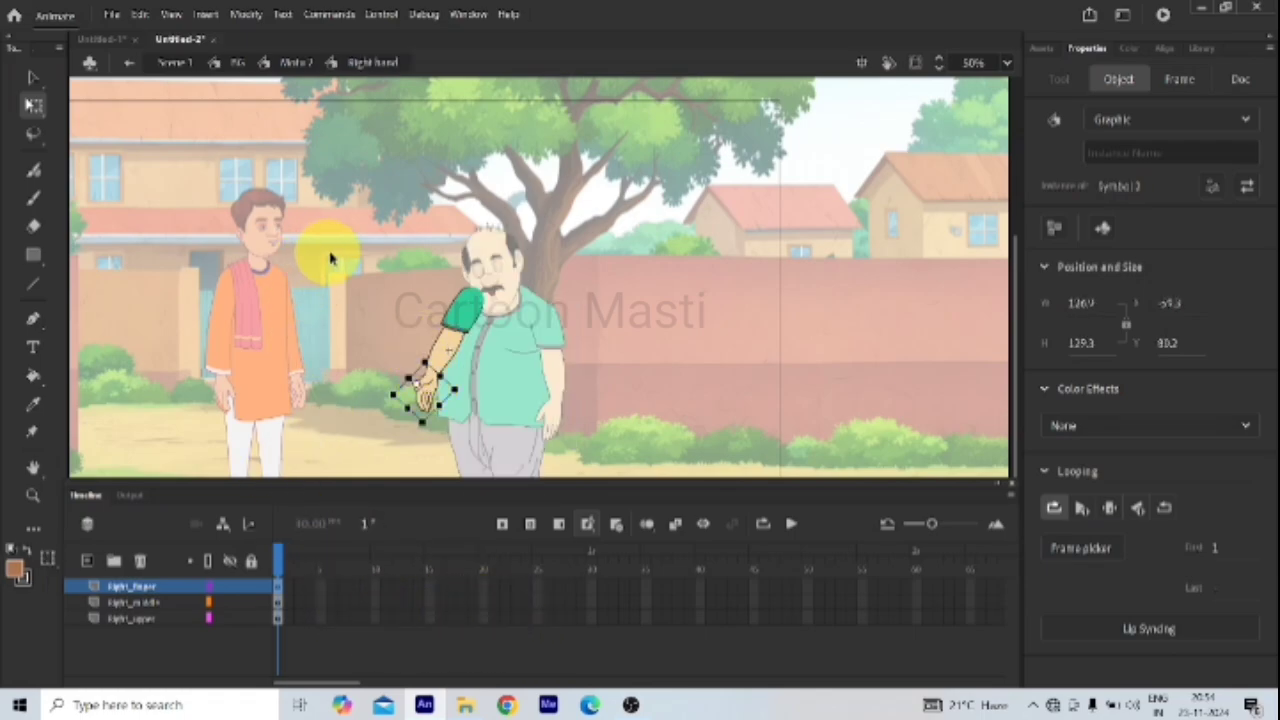
click(129, 62)
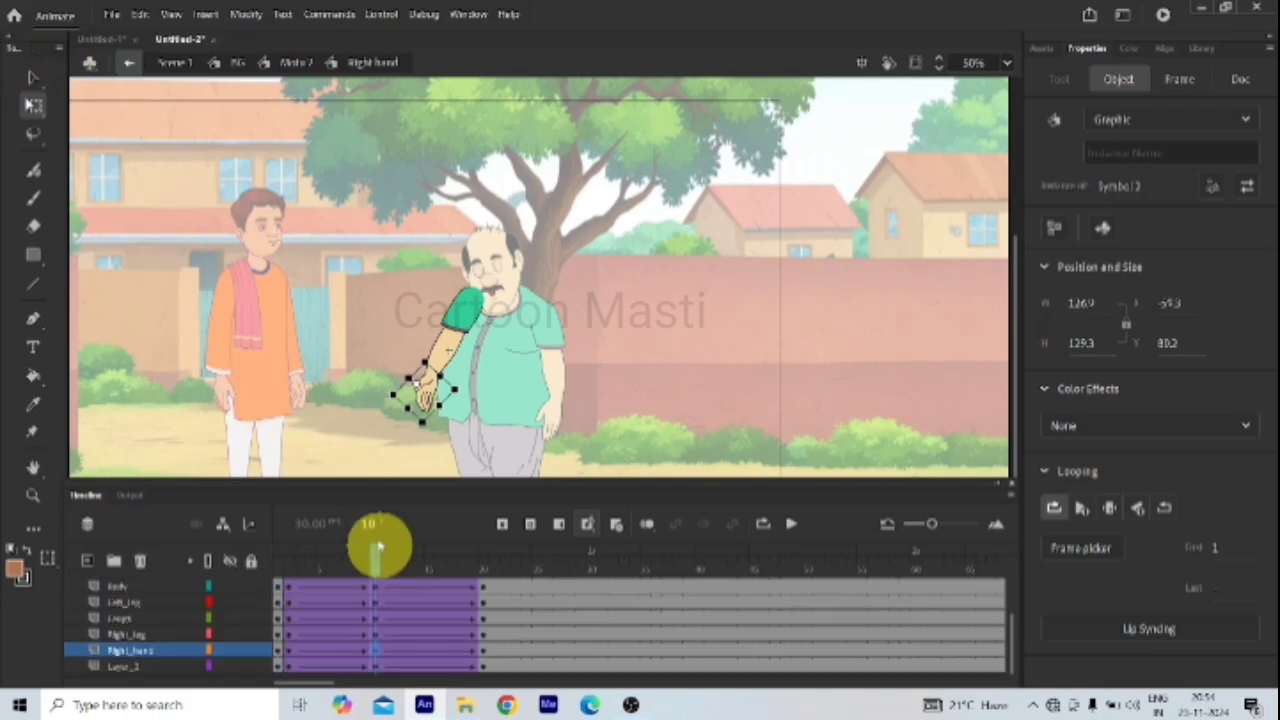
click(374, 553)
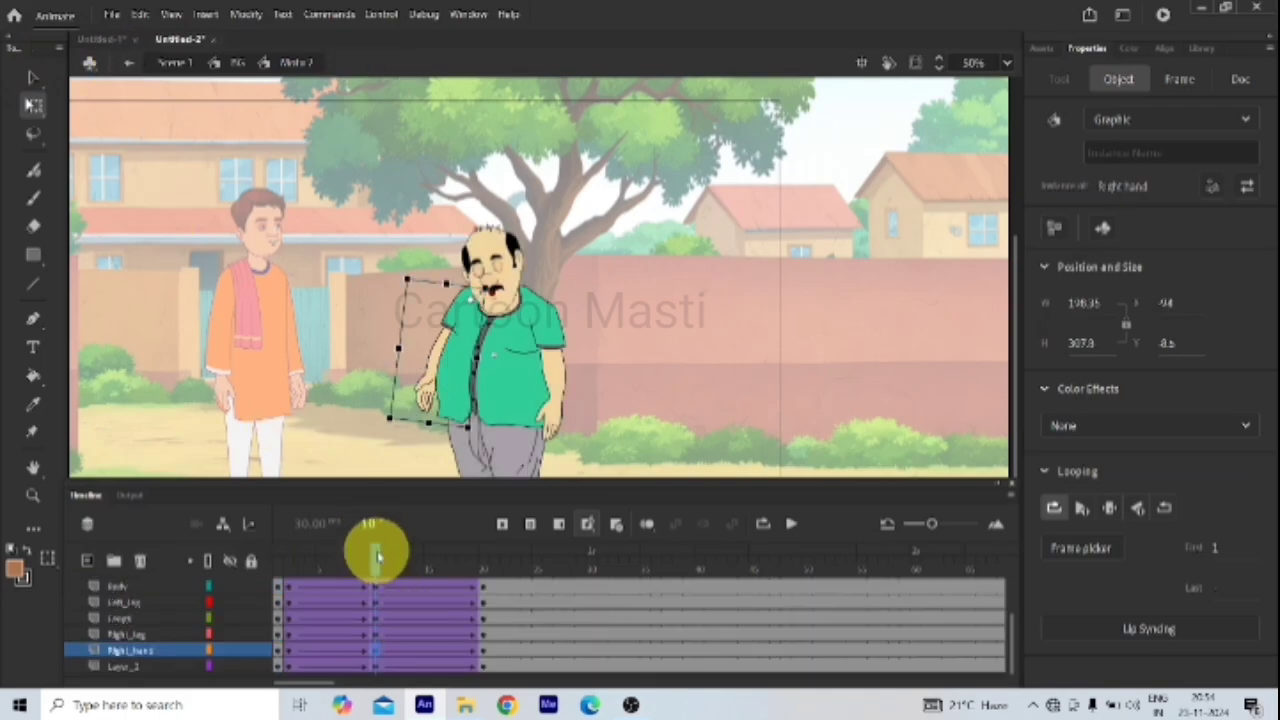
drag(374, 553, 266, 562)
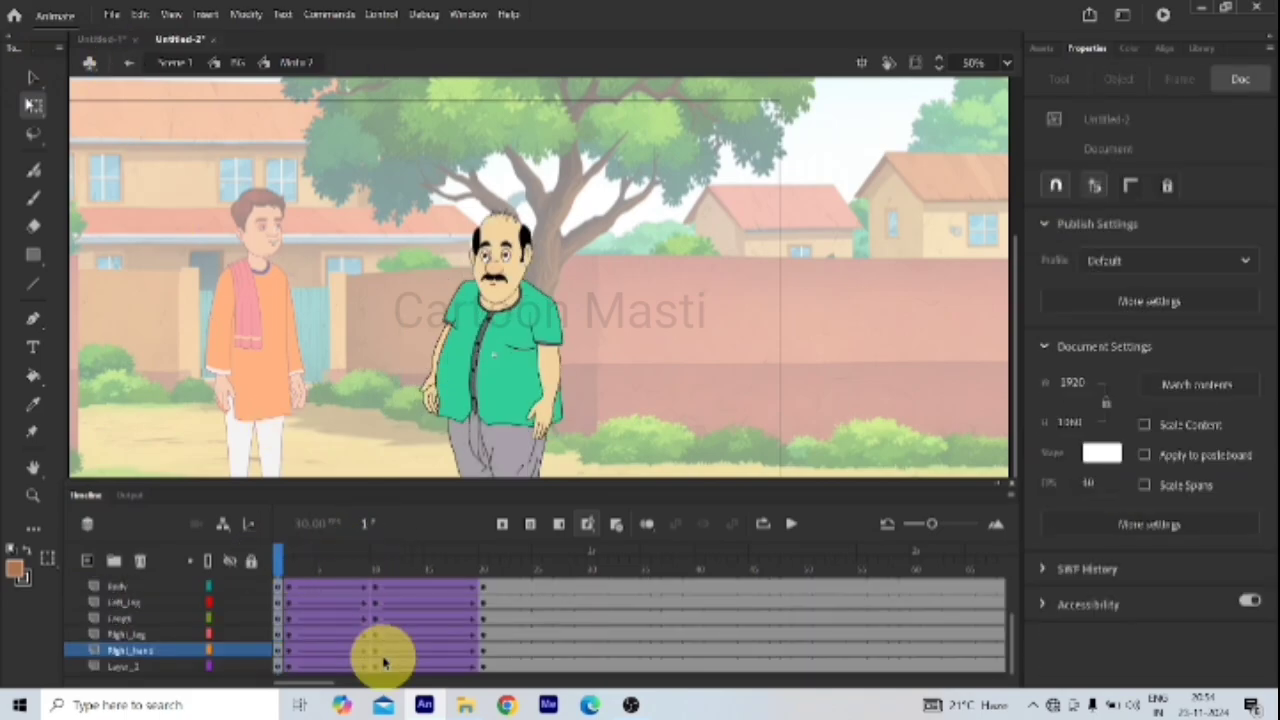
click(483, 588)
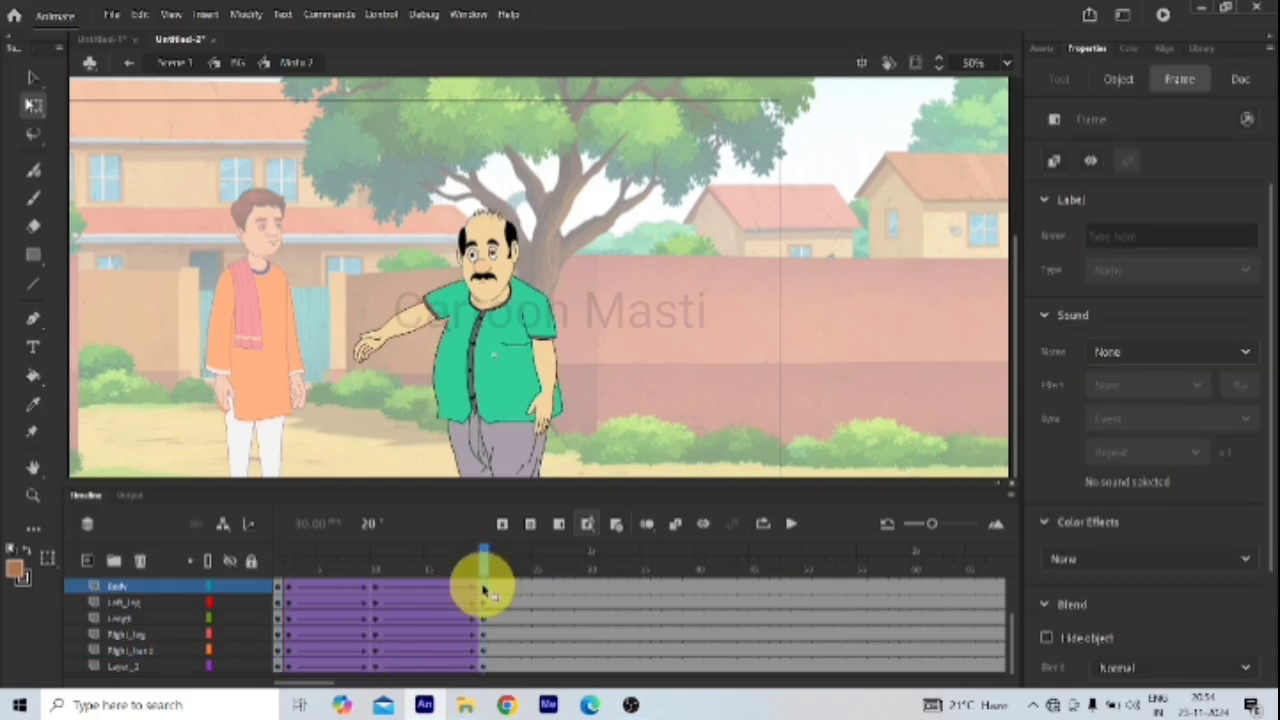
click(368, 336)
double_click(385, 333)
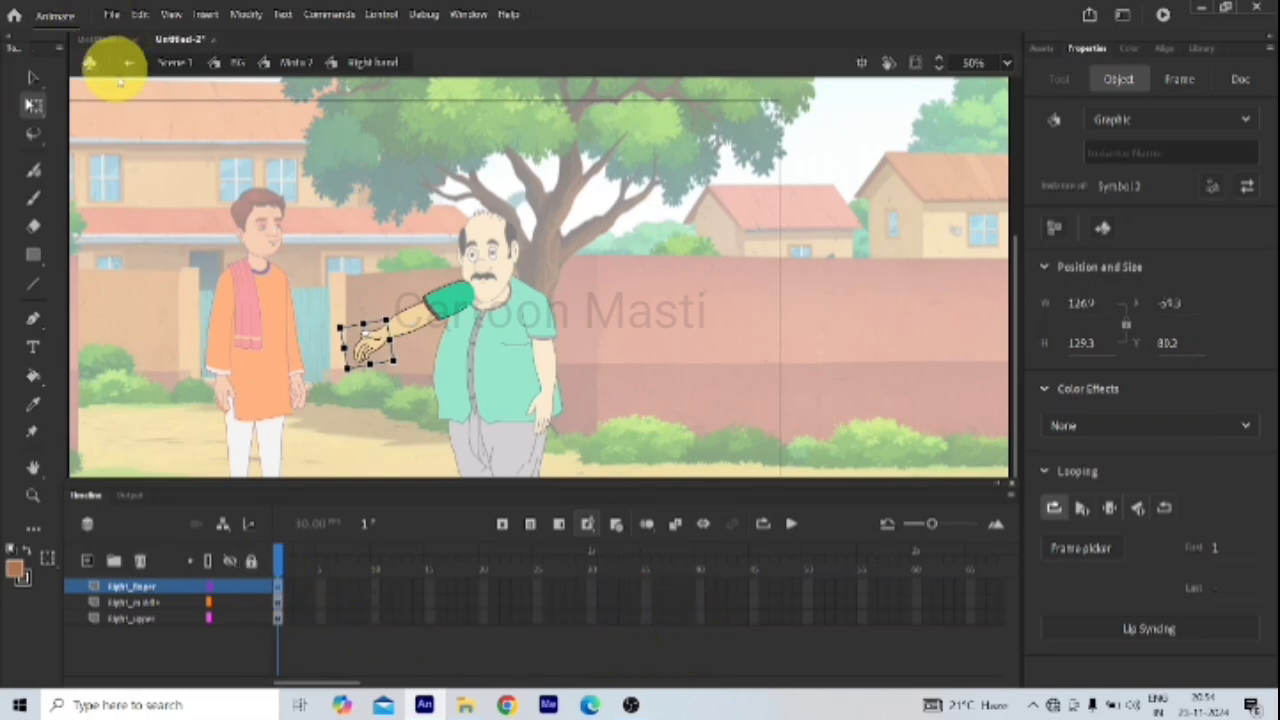
click(129, 63)
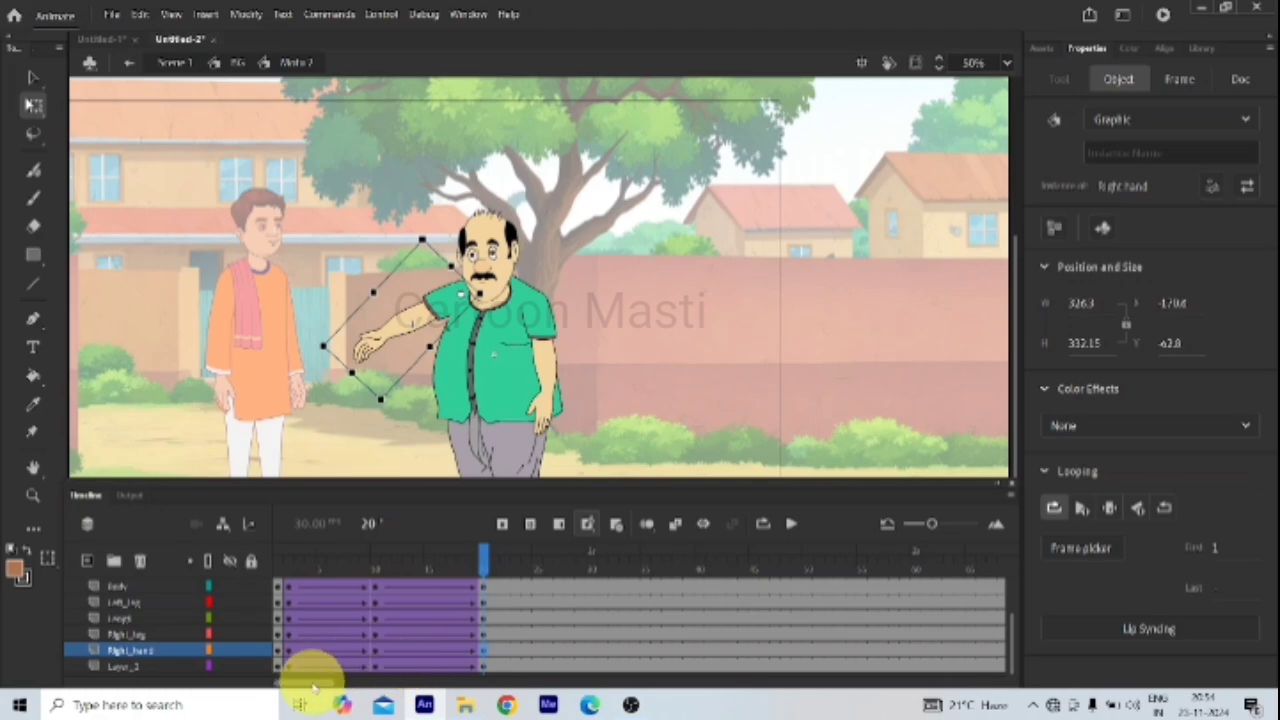
drag(309, 680, 485, 684)
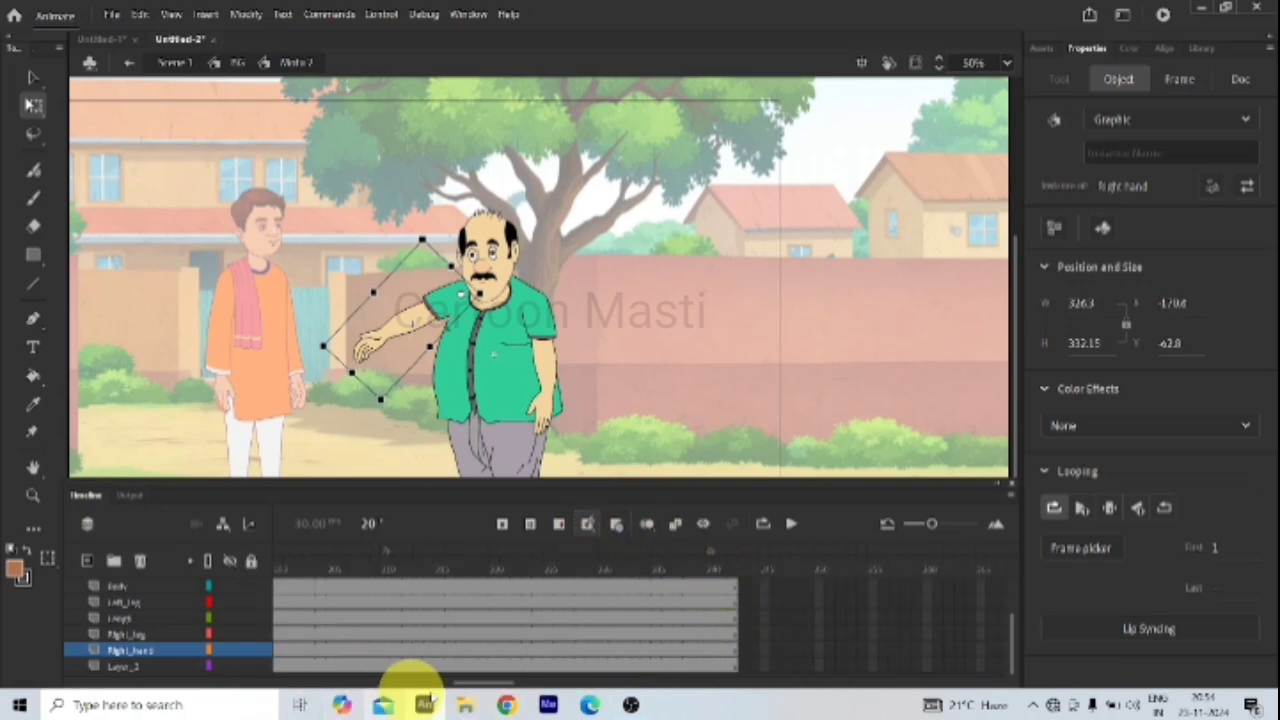
drag(467, 683, 230, 682)
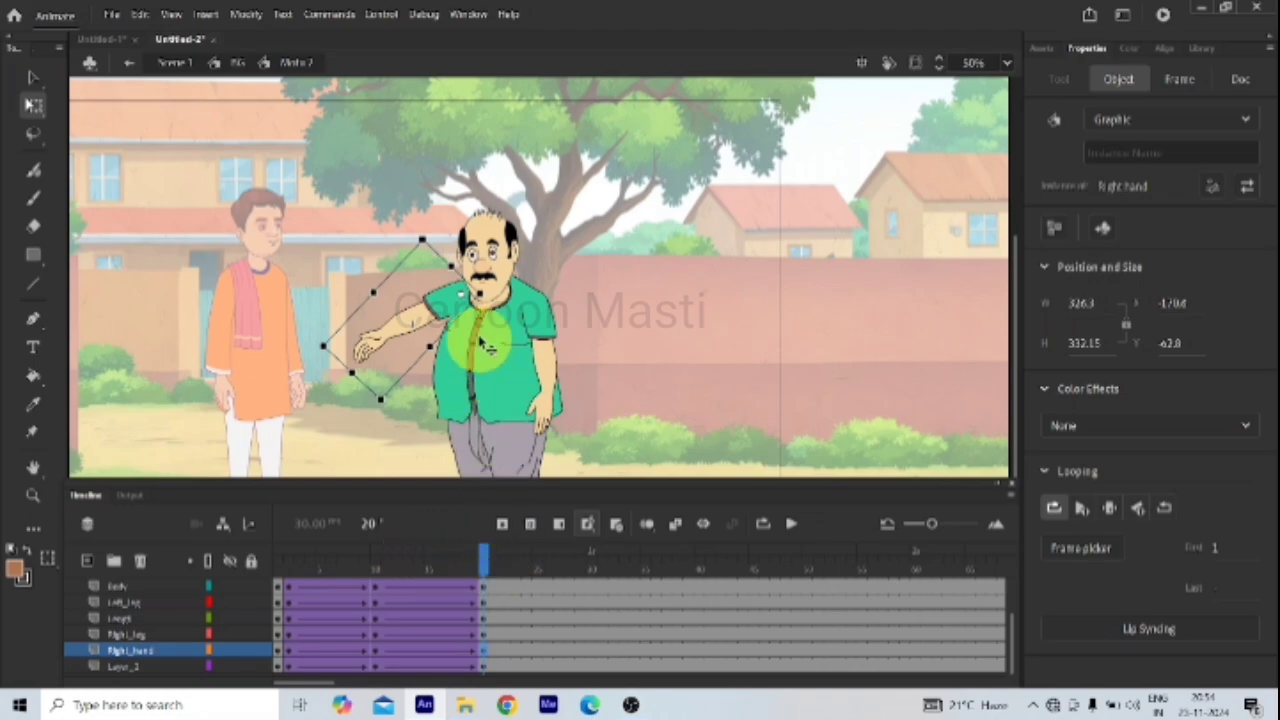
Step: Inside the Right hand symbol, insert keyframes at frame 242 on the finger, middle and upper arm layers
double_click(405, 335)
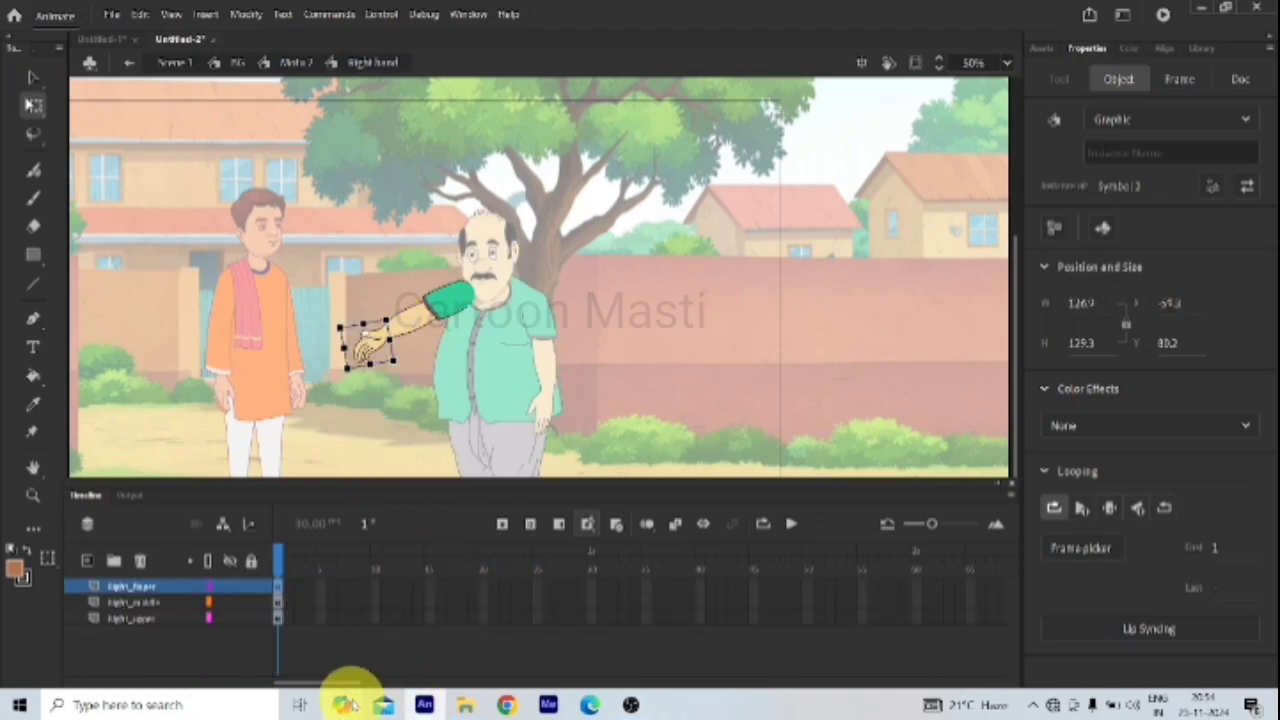
drag(355, 688, 596, 702)
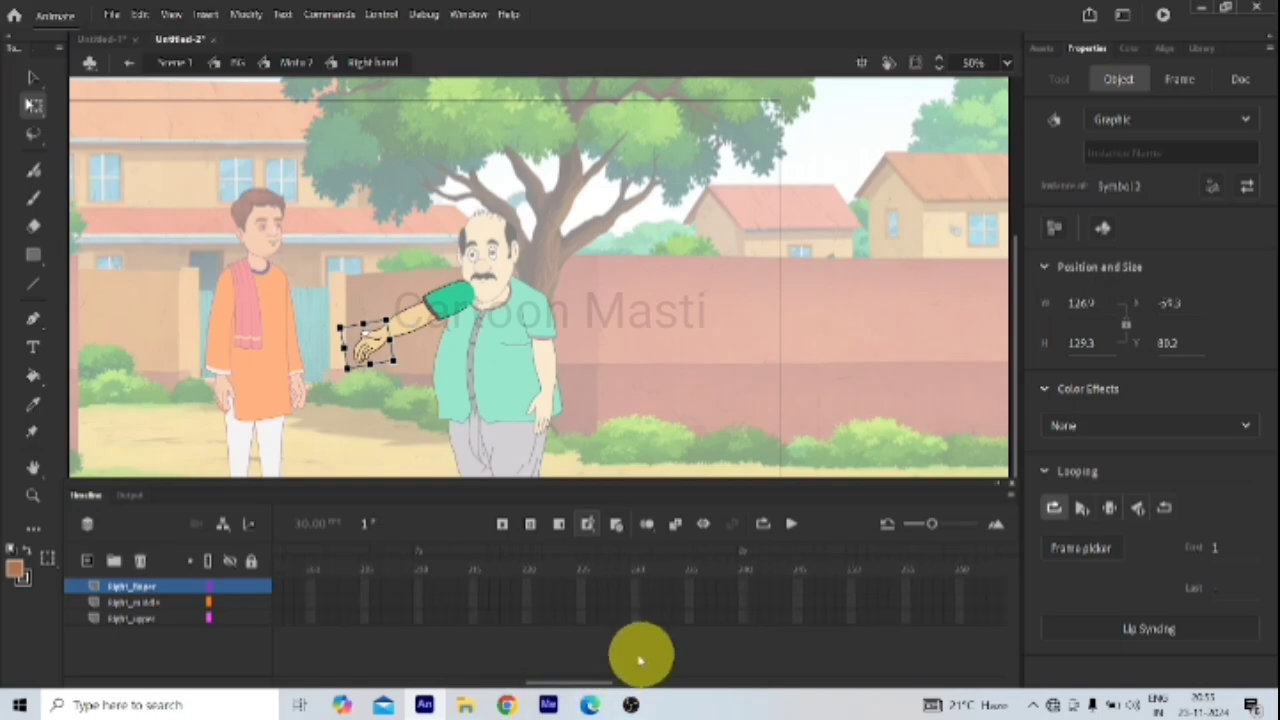
click(763, 568)
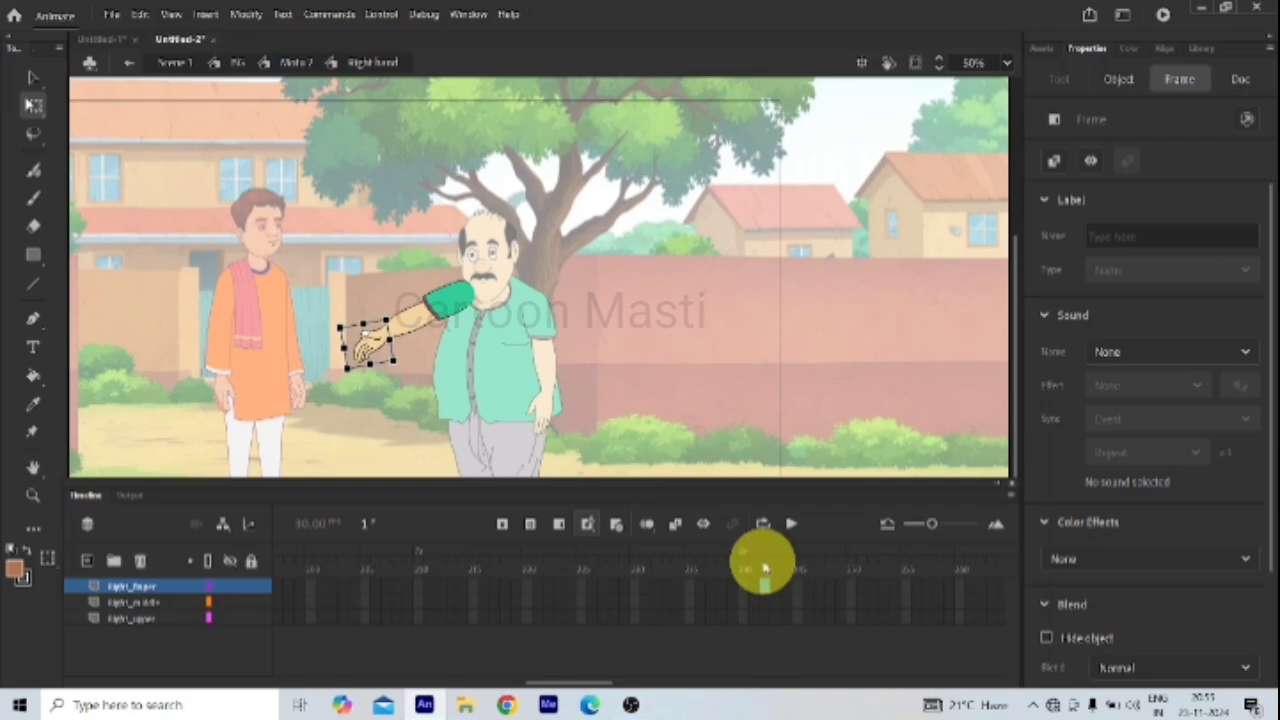
key(F6)
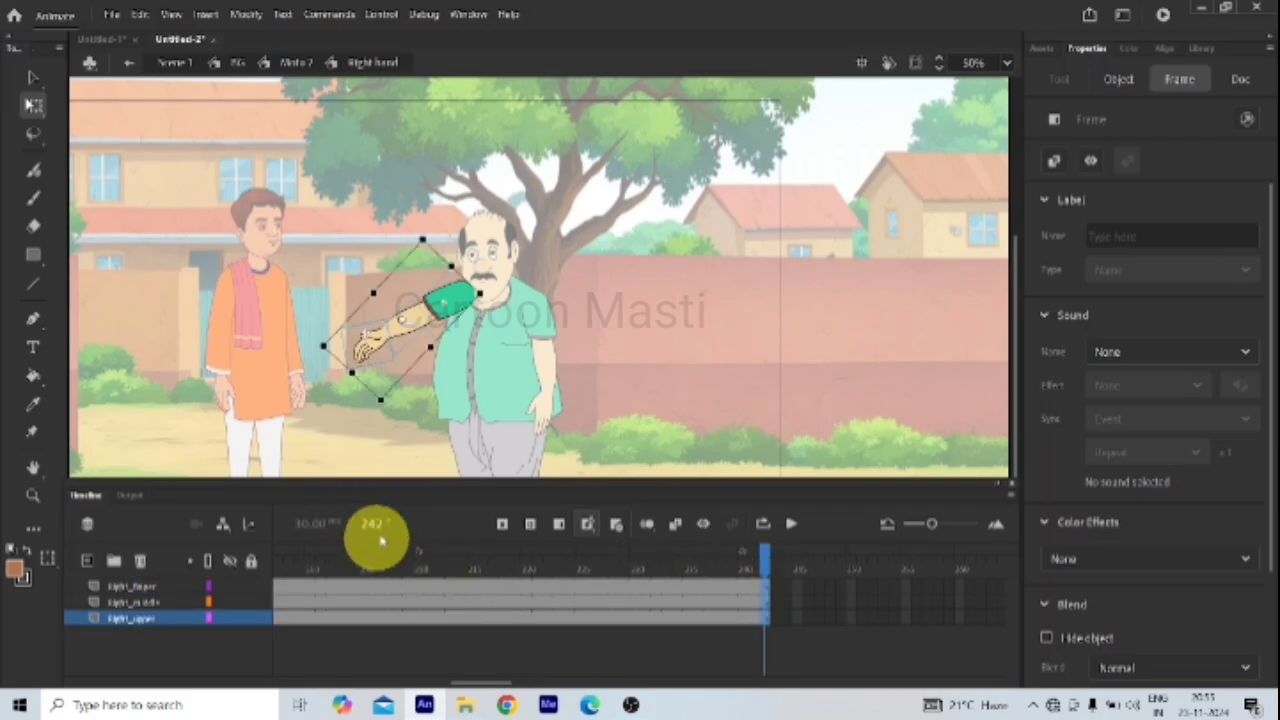
drag(505, 684, 300, 684)
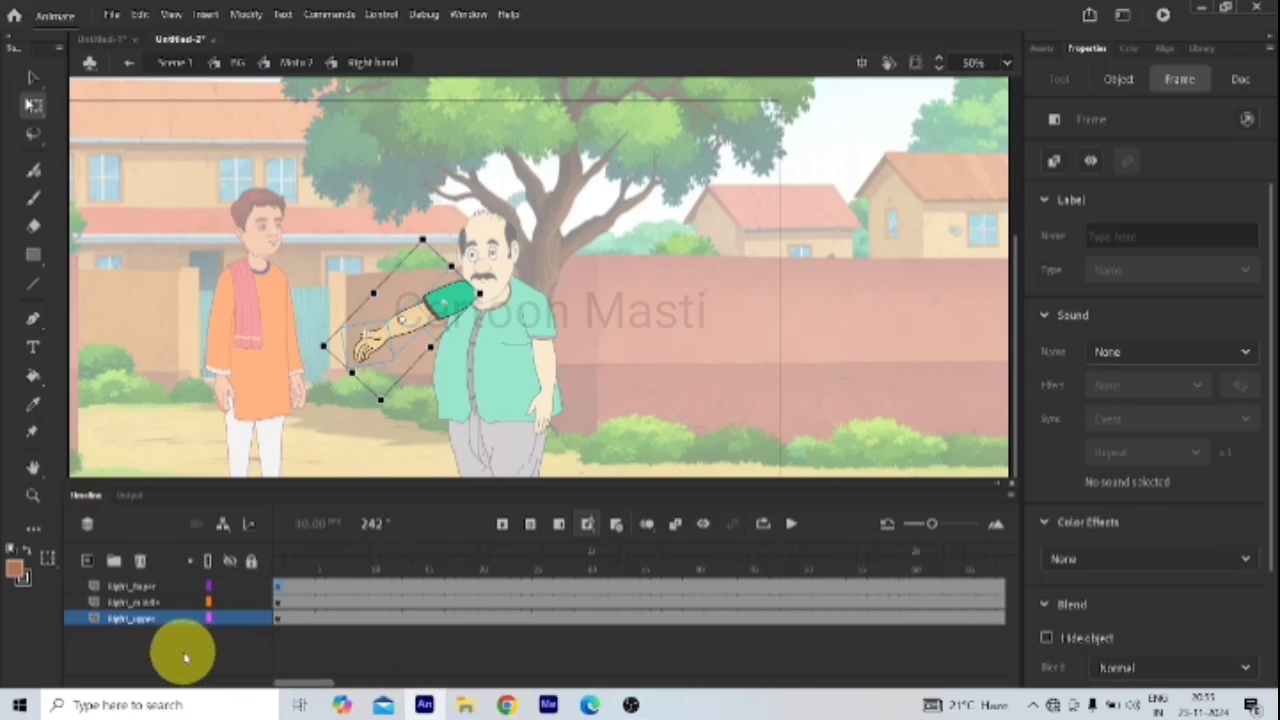
Step: Check which inner frame the Right hand symbol opens on when entered from frame 10 of the man's timeline
double_click(412, 468)
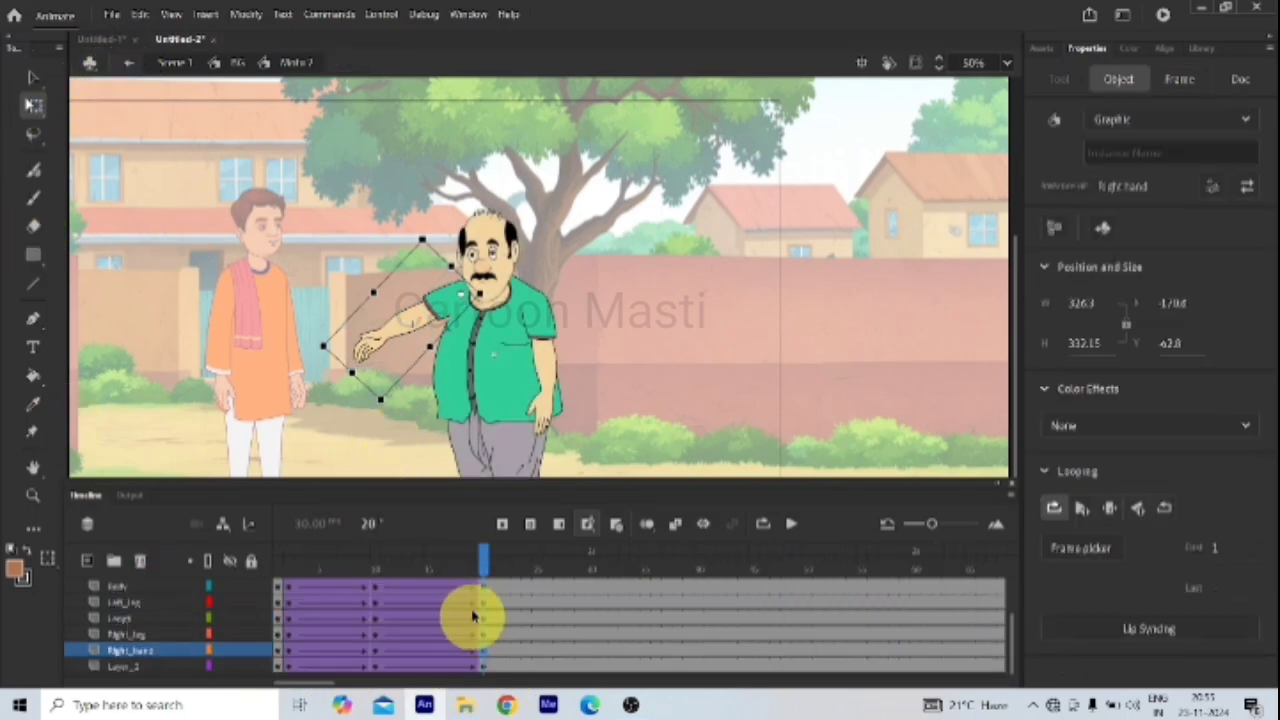
click(377, 588)
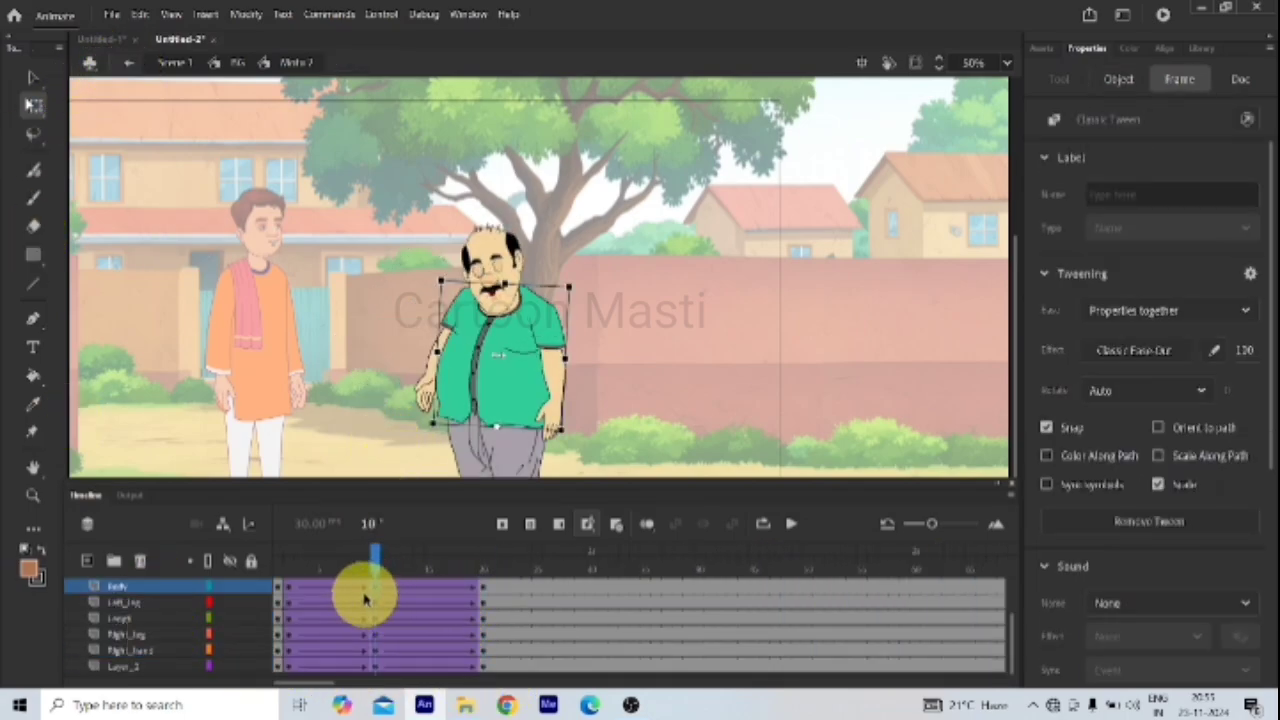
double_click(427, 395)
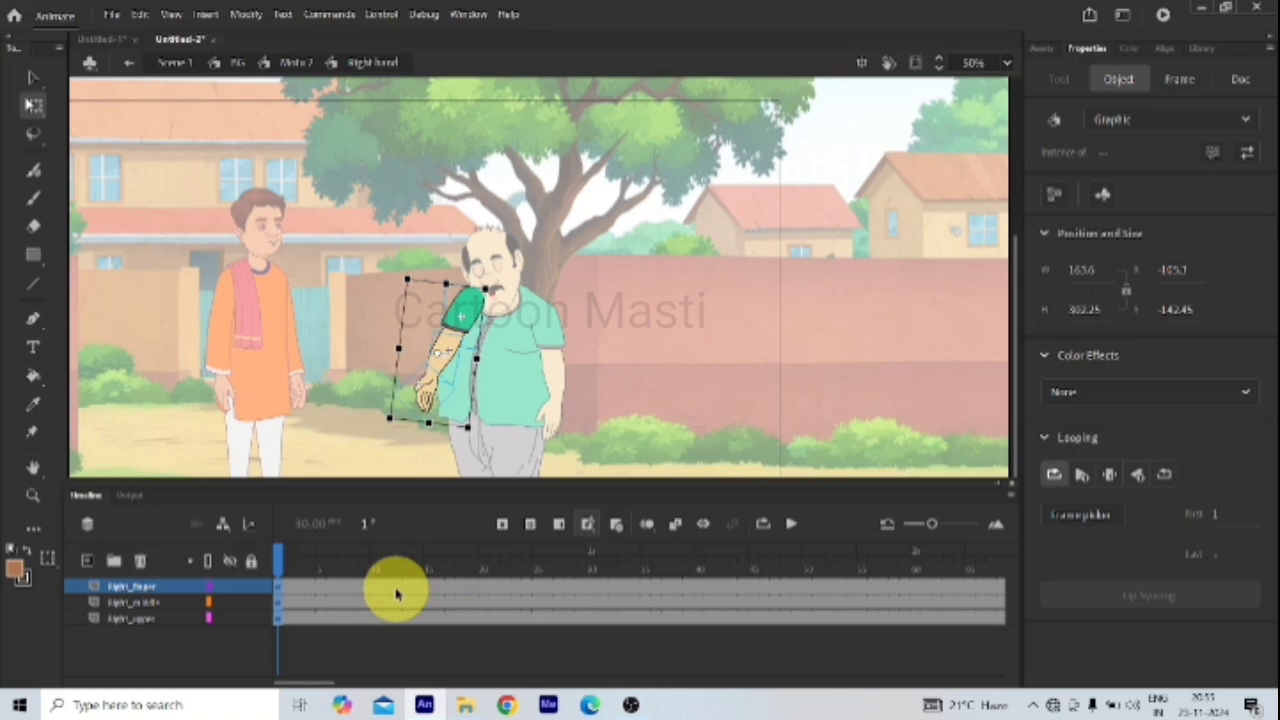
click(129, 62)
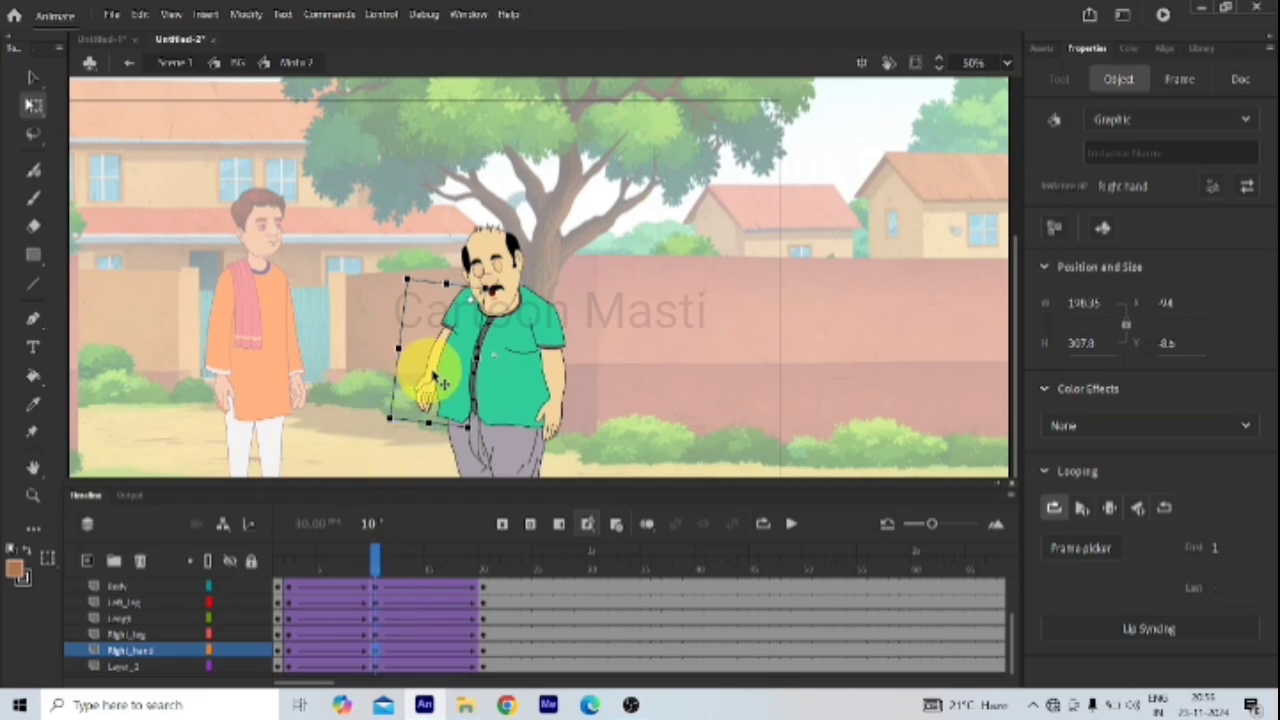
click(497, 355)
click(425, 393)
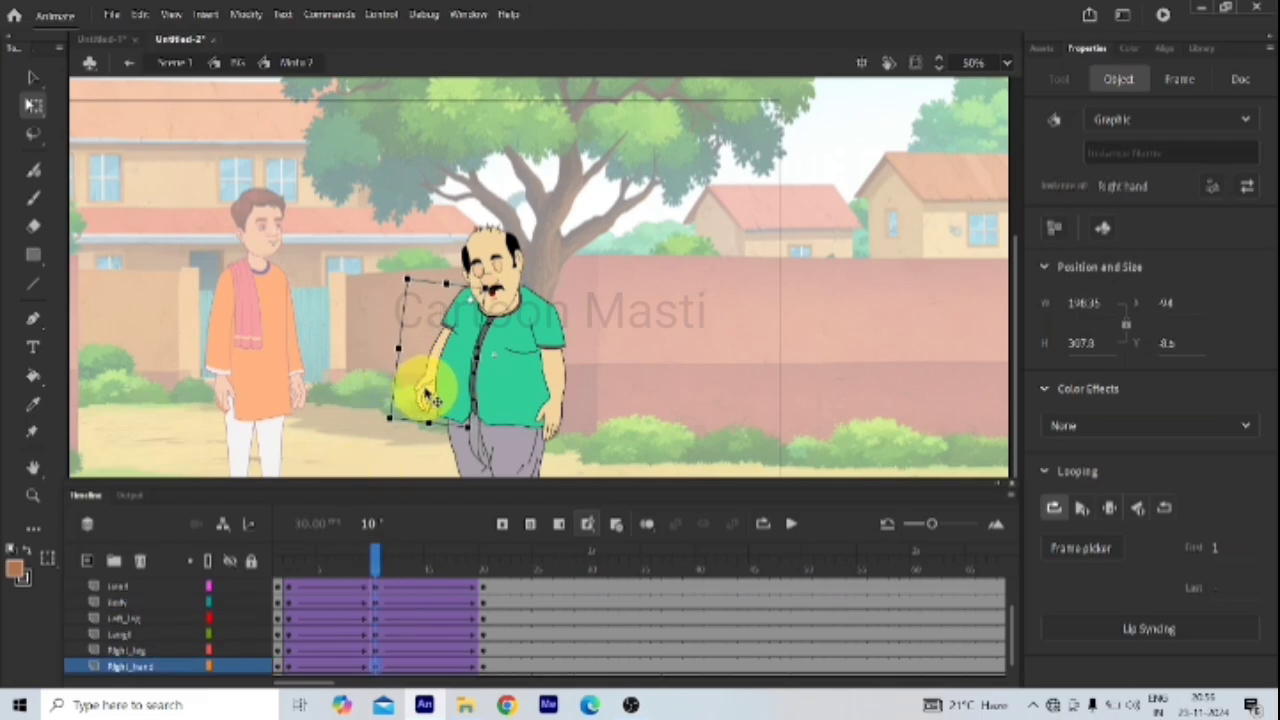
double_click(425, 393)
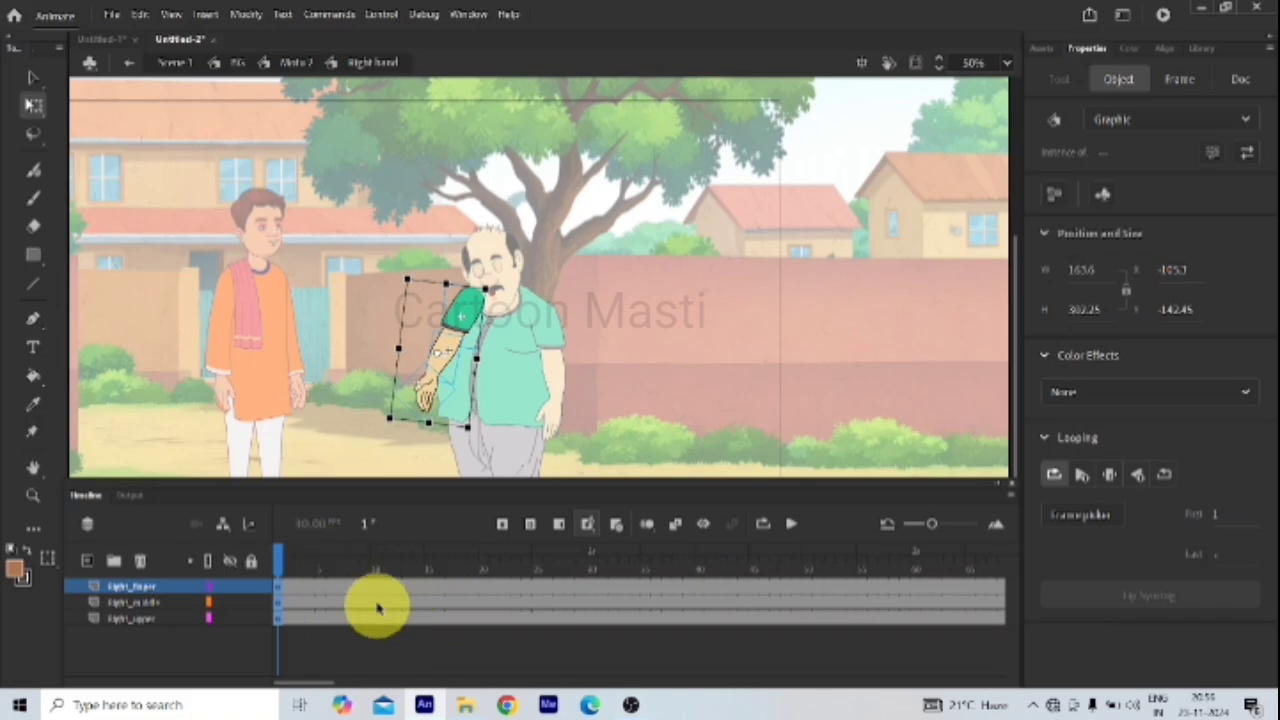
click(128, 65)
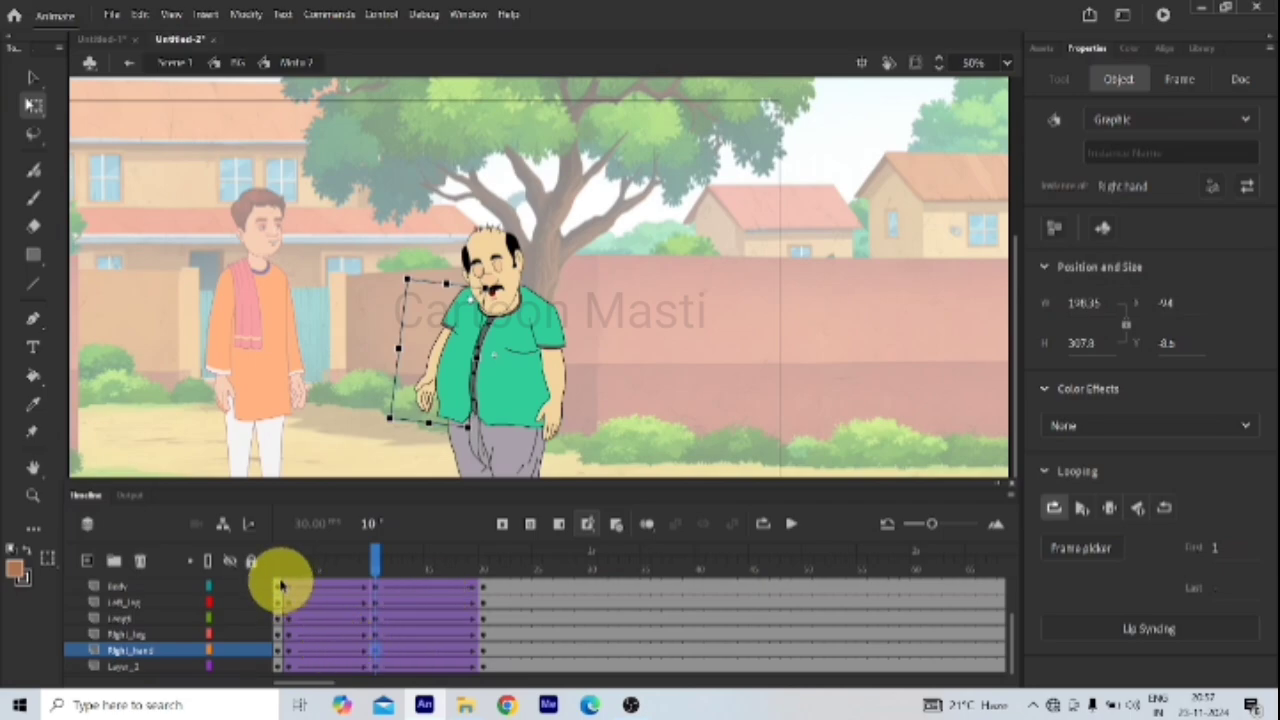
drag(281, 587, 800, 686)
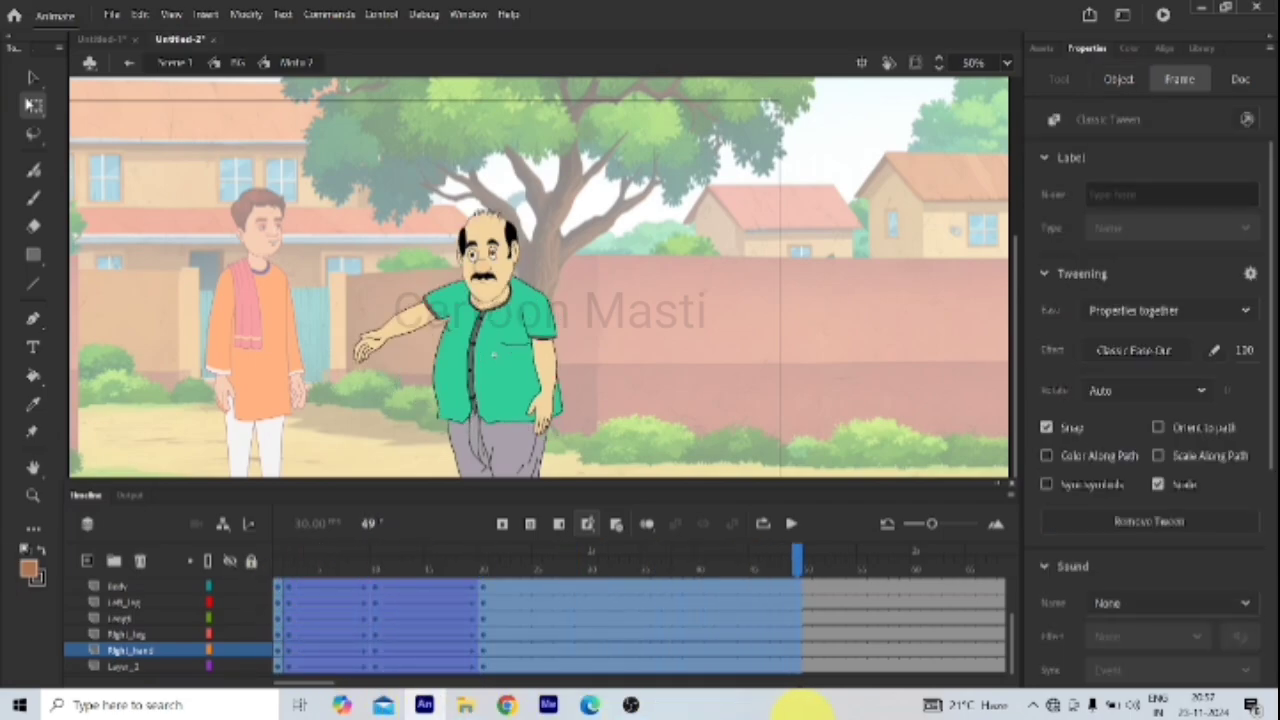
scroll(513, 660, up, 2)
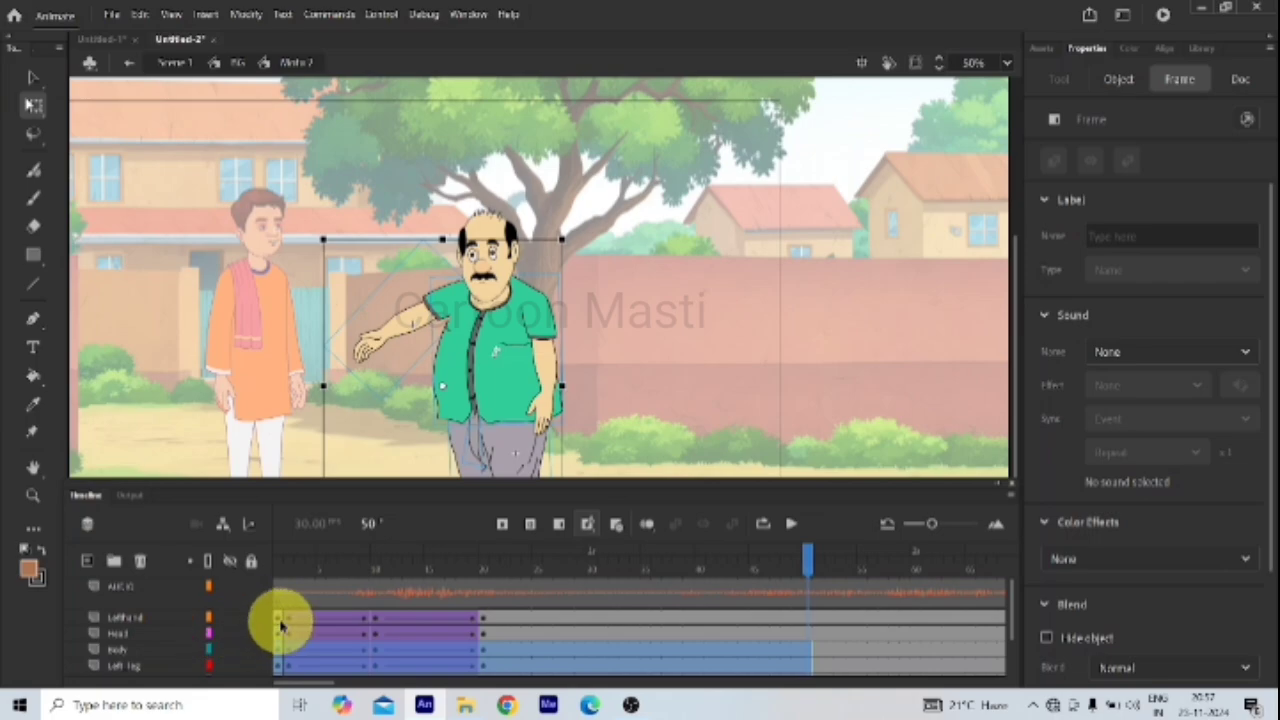
drag(279, 617, 388, 620)
scroll(405, 627, up, 2)
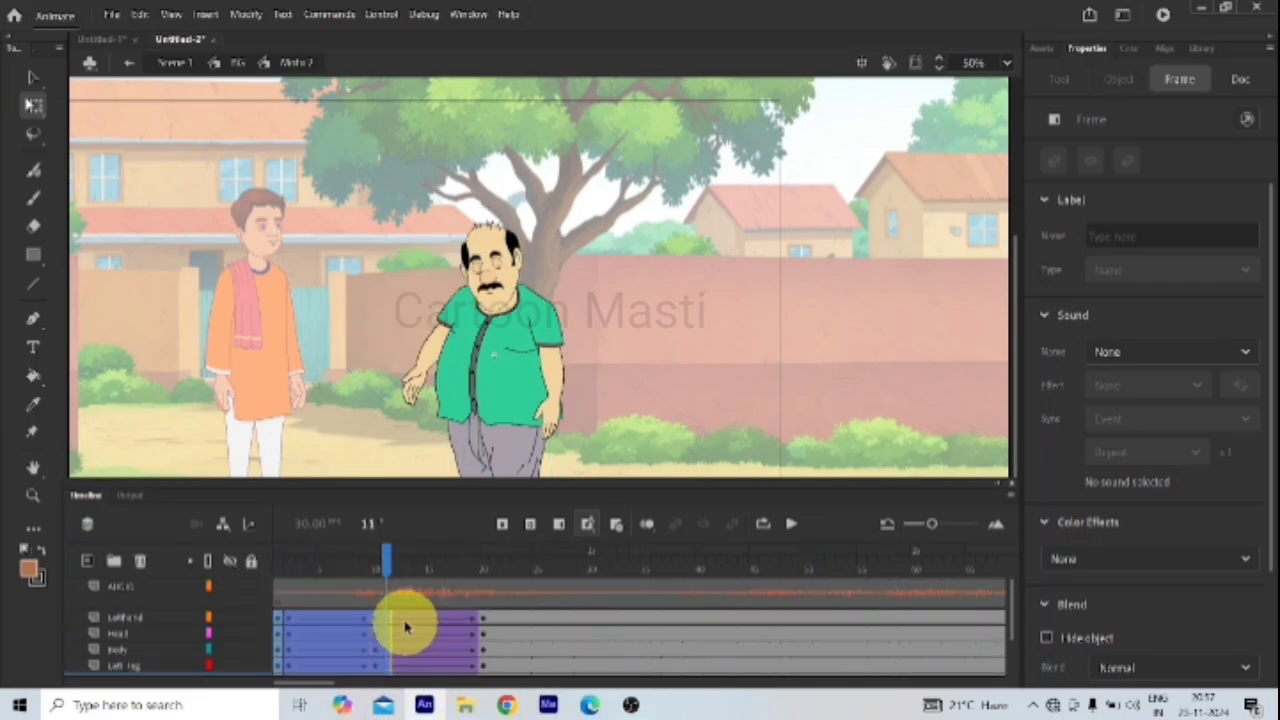
click(286, 614)
Step: Select the frames of all the man's body-part layers from frame 1 to the end of the timeline and apply Synchronize Symbols
drag(277, 609, 1003, 703)
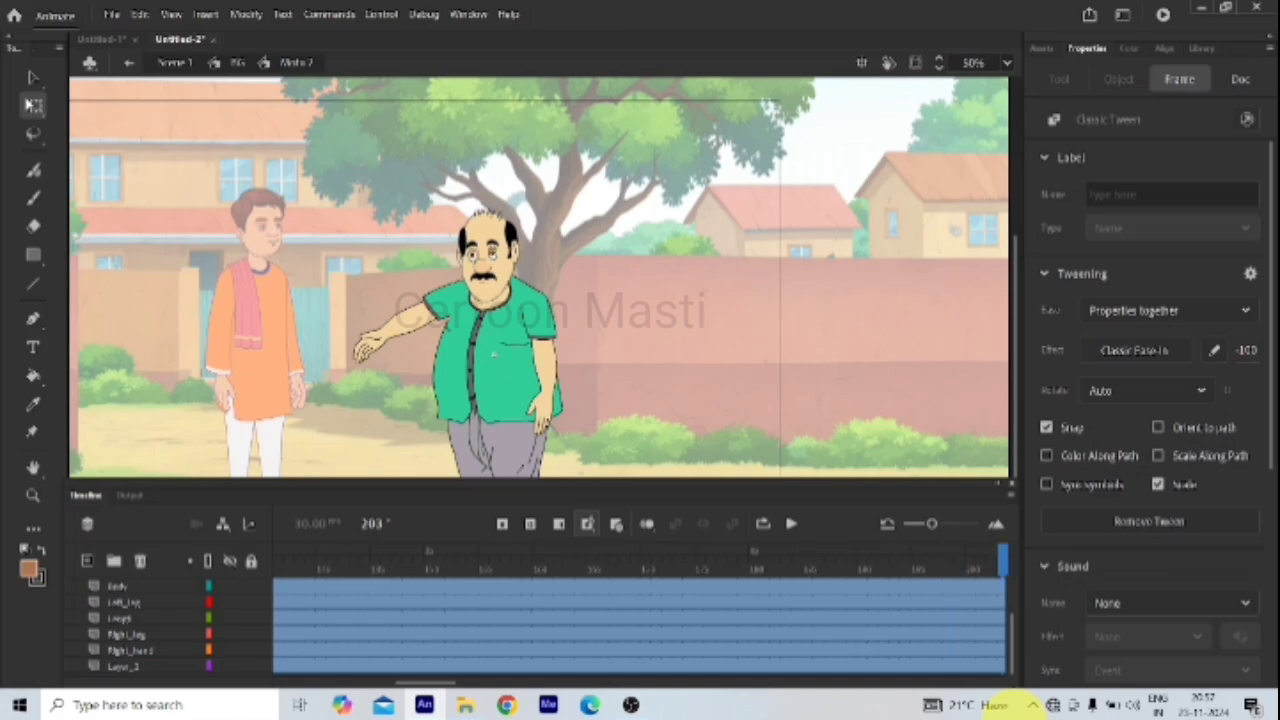
drag(1003, 703, 894, 700)
click(380, 605)
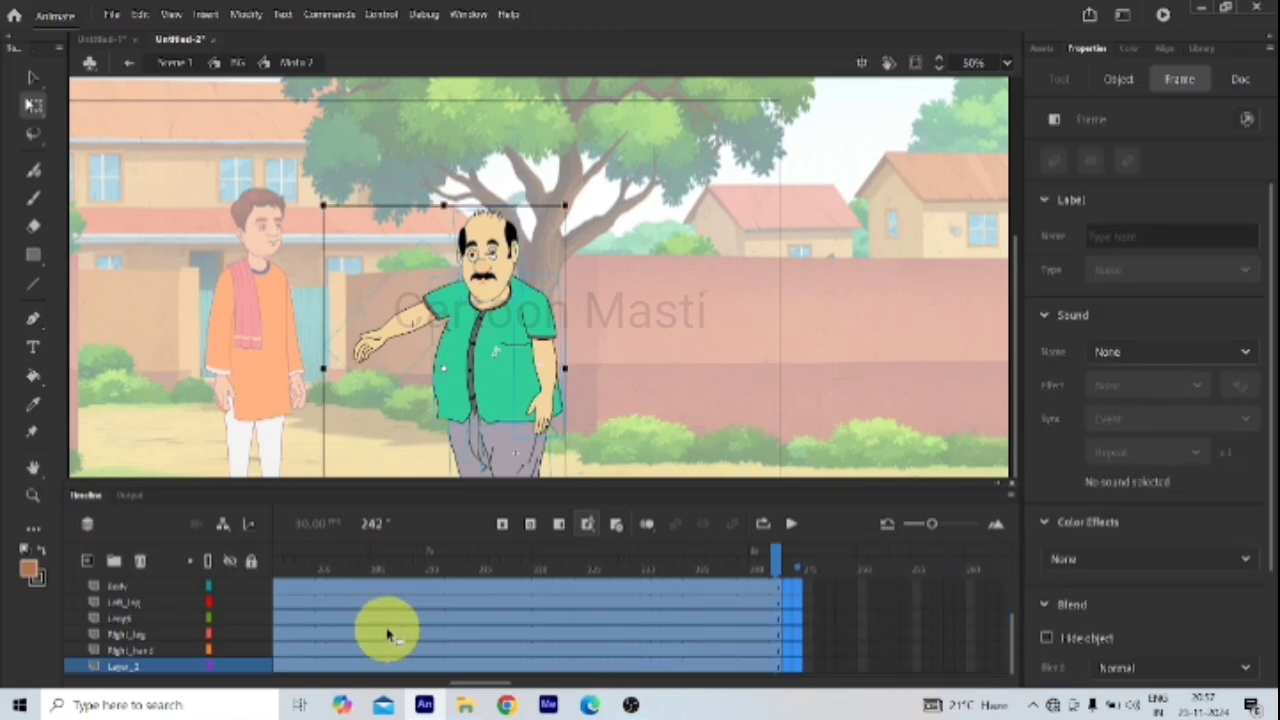
right_click(390, 636)
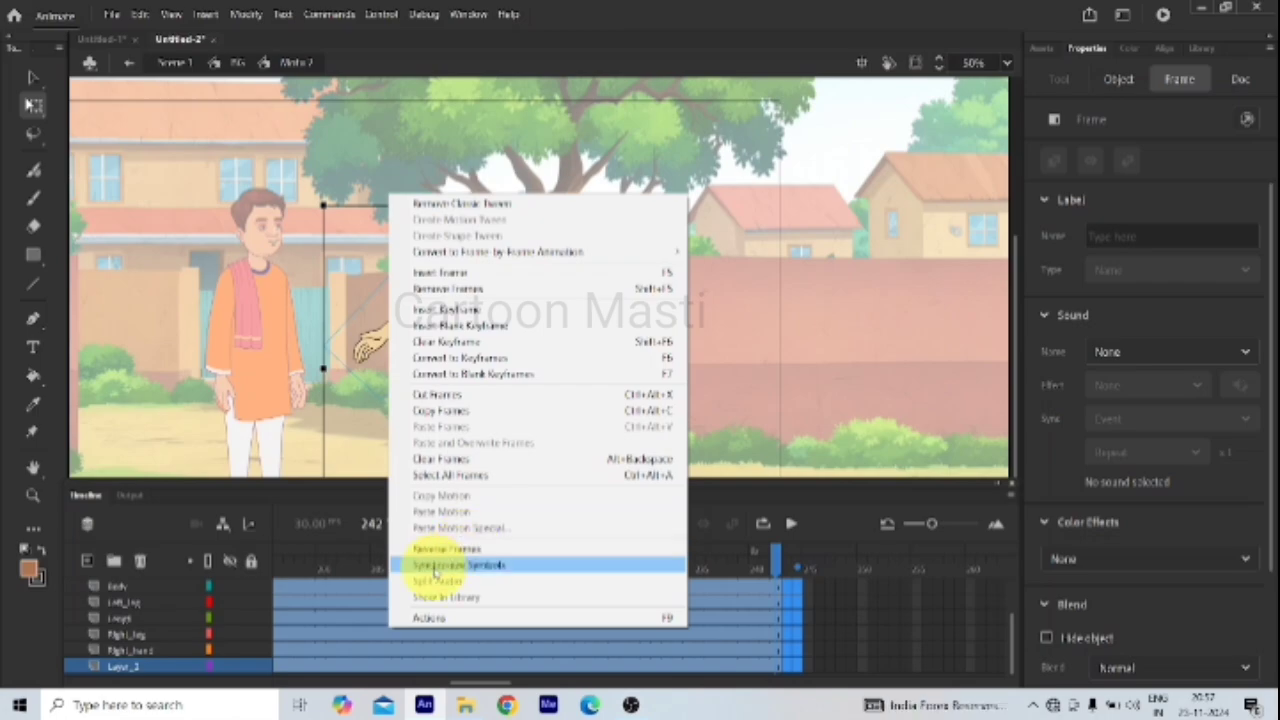
click(436, 568)
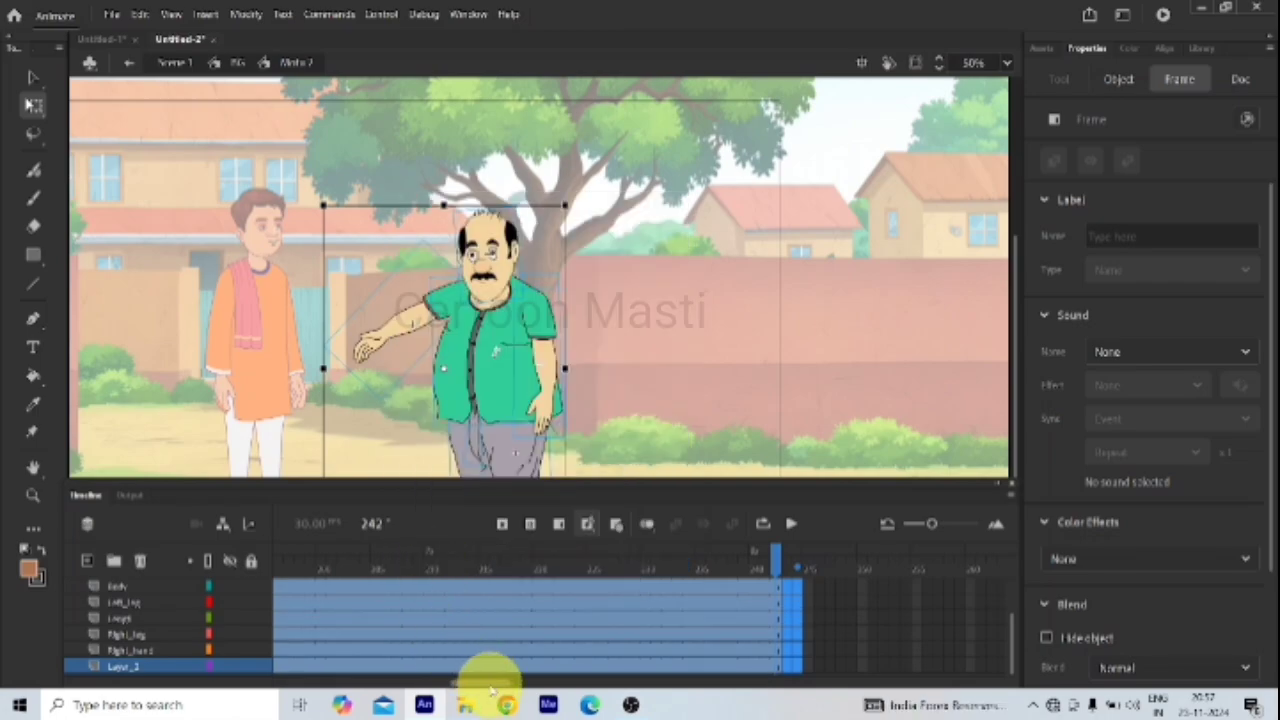
Step: Check at frames 10 and 20 whether the Right hand symbol's inner playhead matches the man's timeline
drag(490, 684, 257, 686)
click(586, 634)
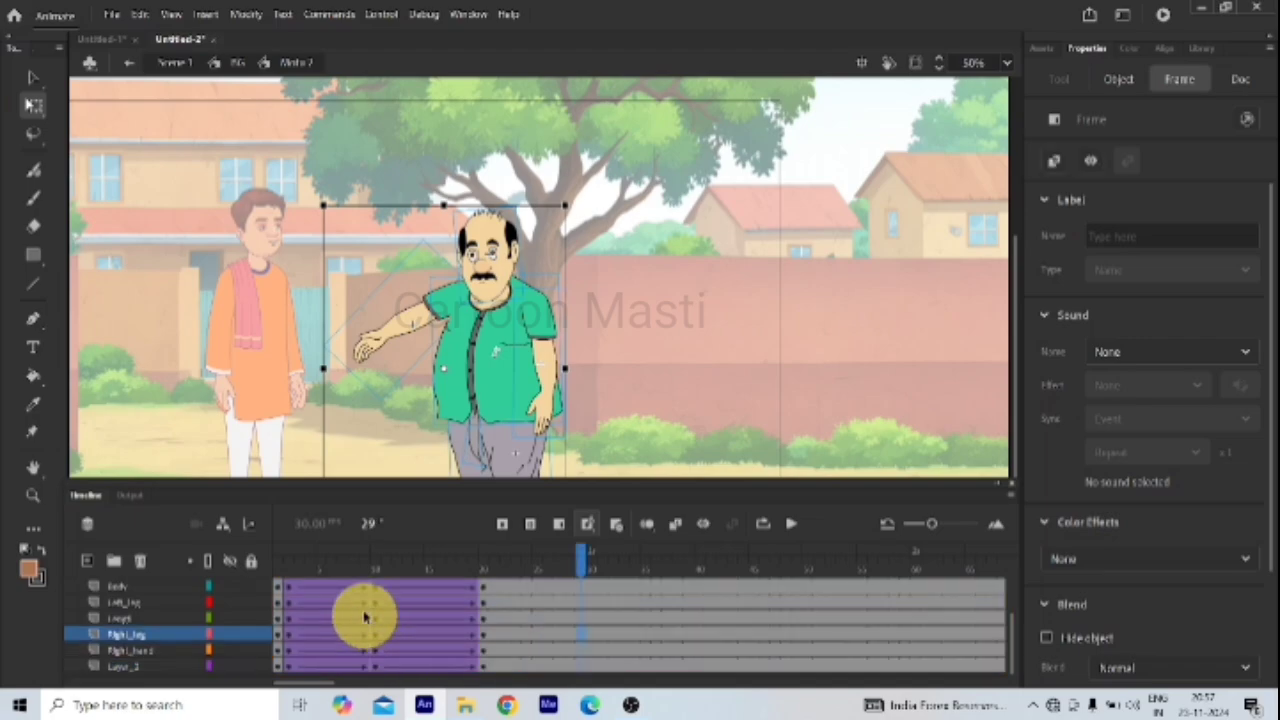
click(373, 586)
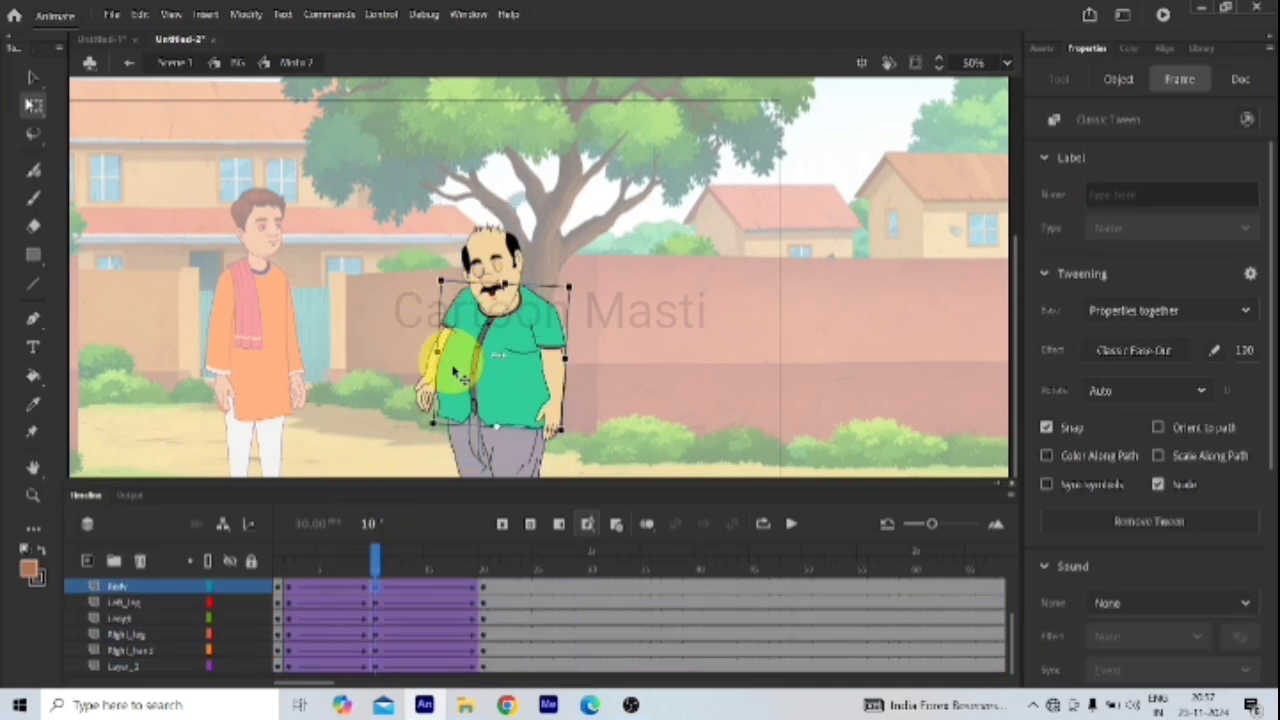
double_click(455, 372)
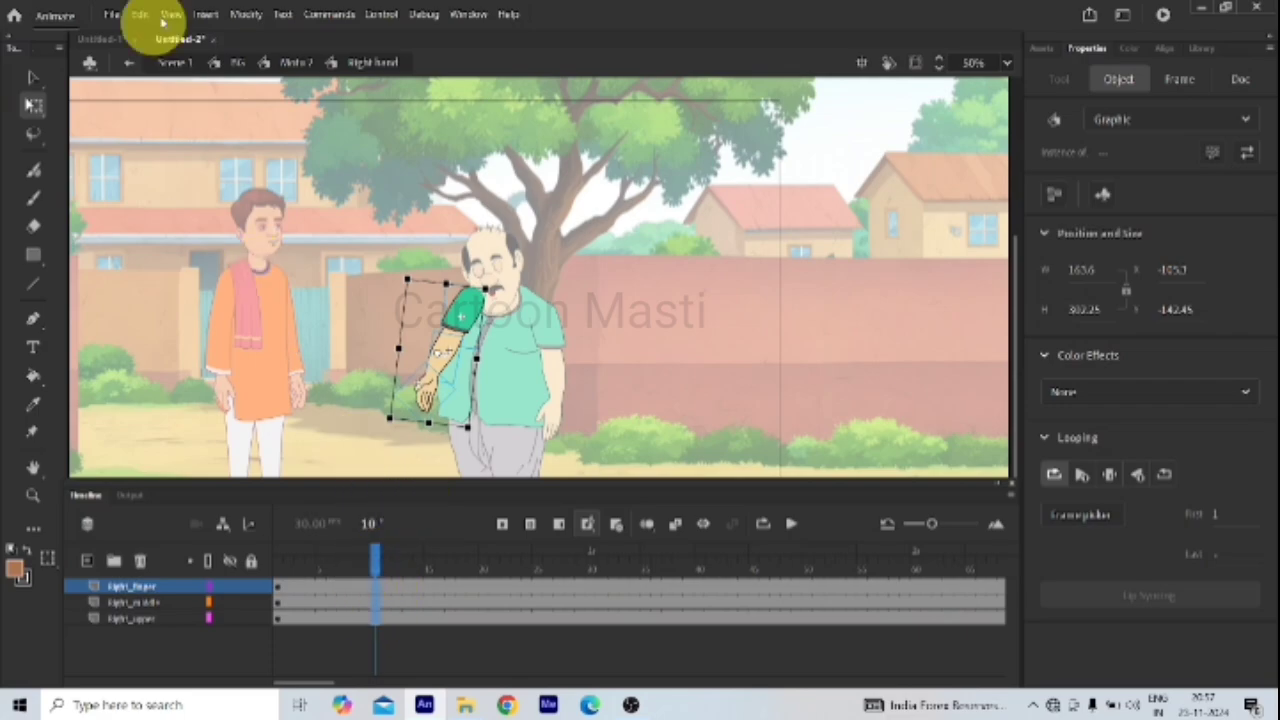
click(128, 62)
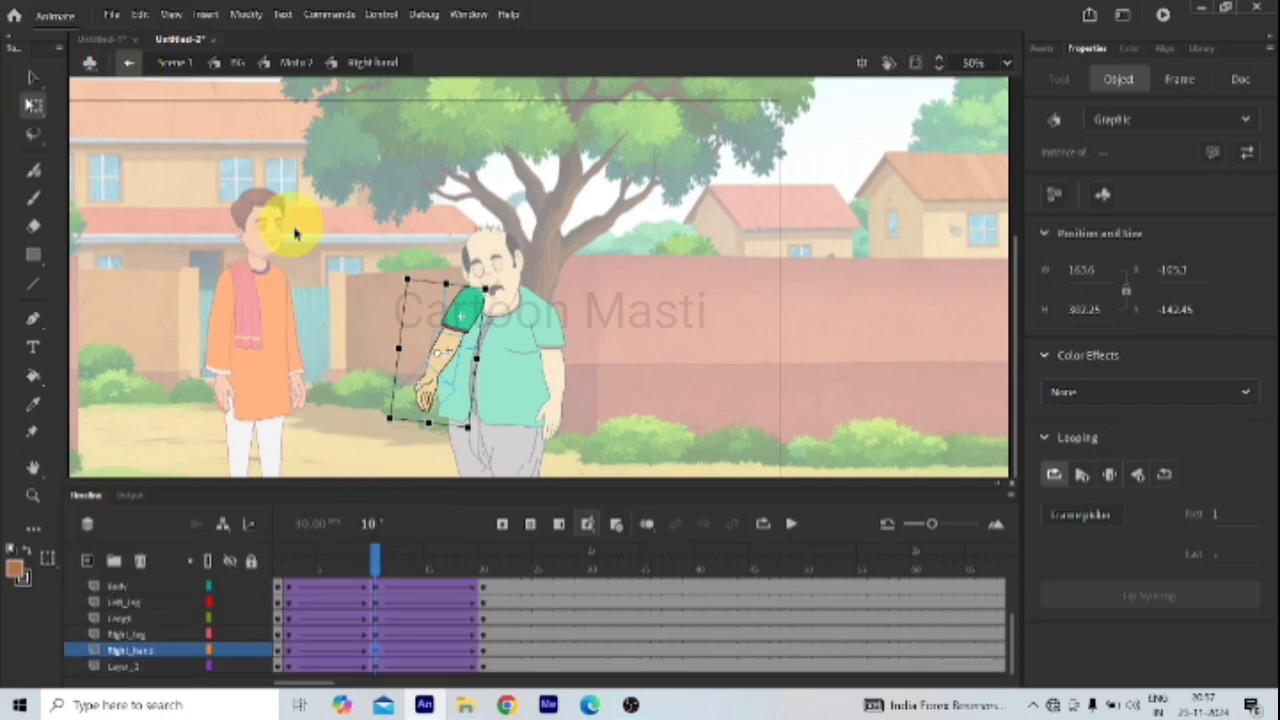
click(482, 589)
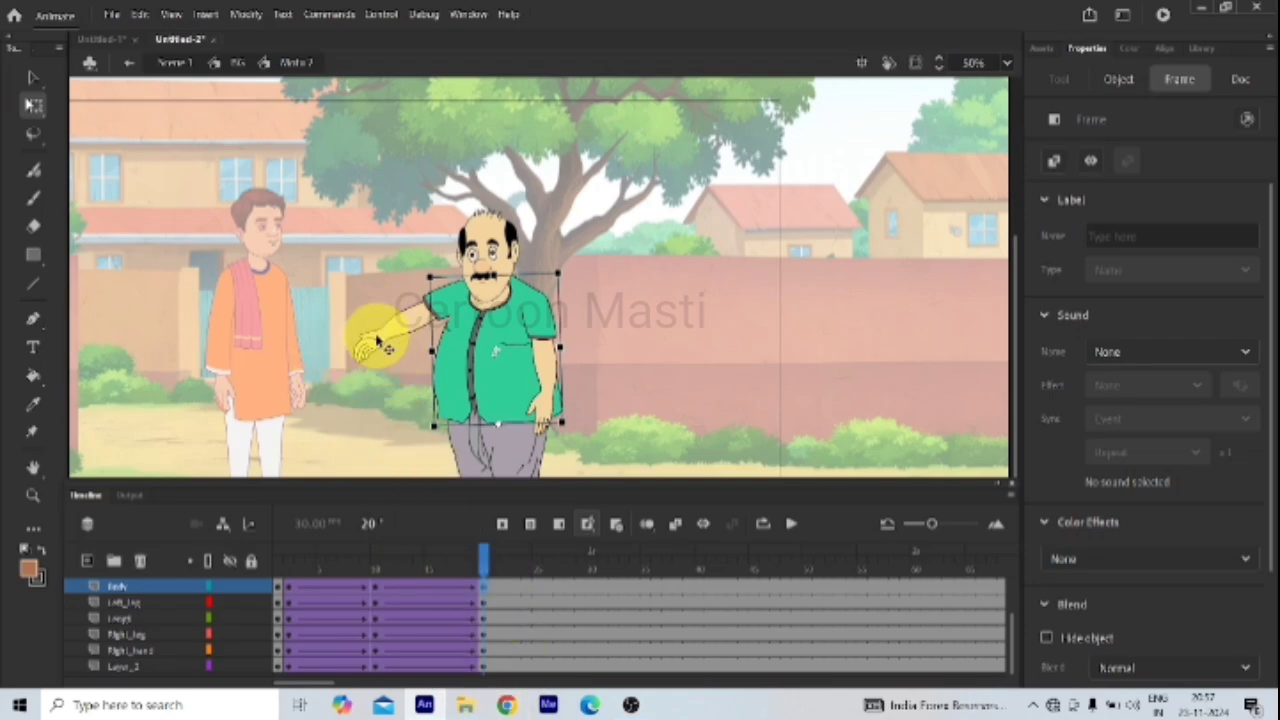
click(397, 343)
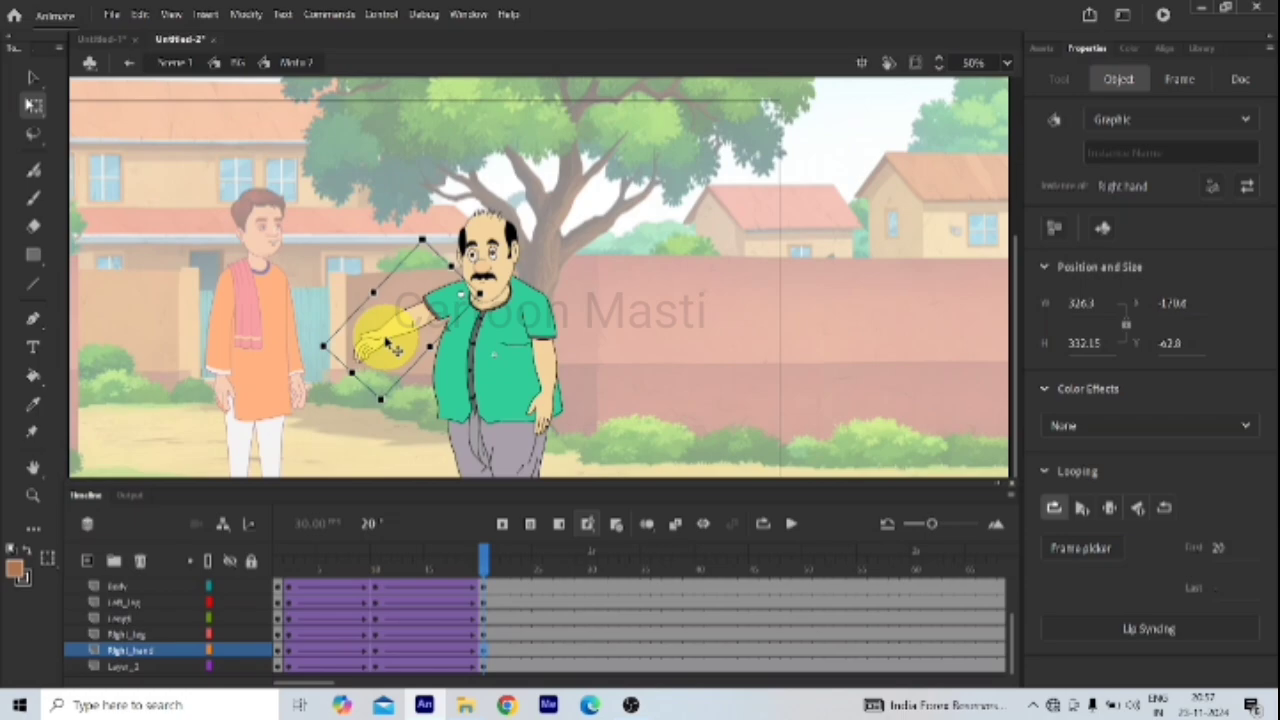
double_click(397, 343)
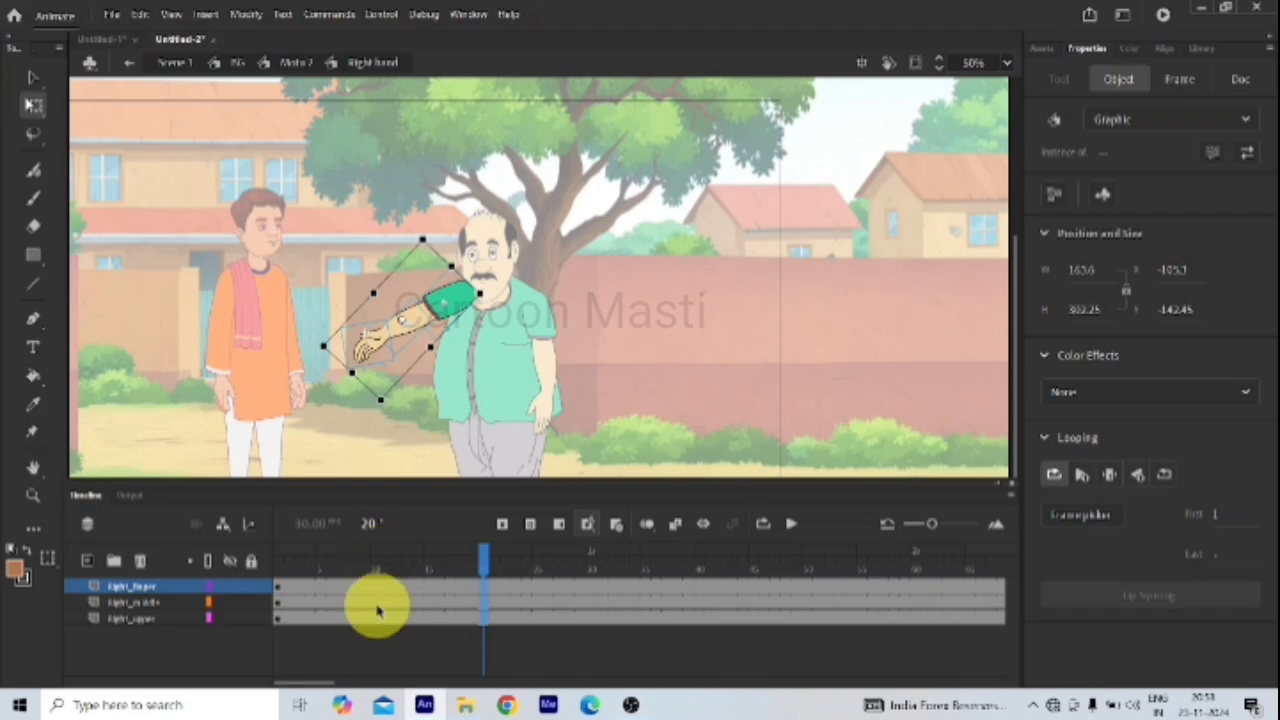
click(486, 560)
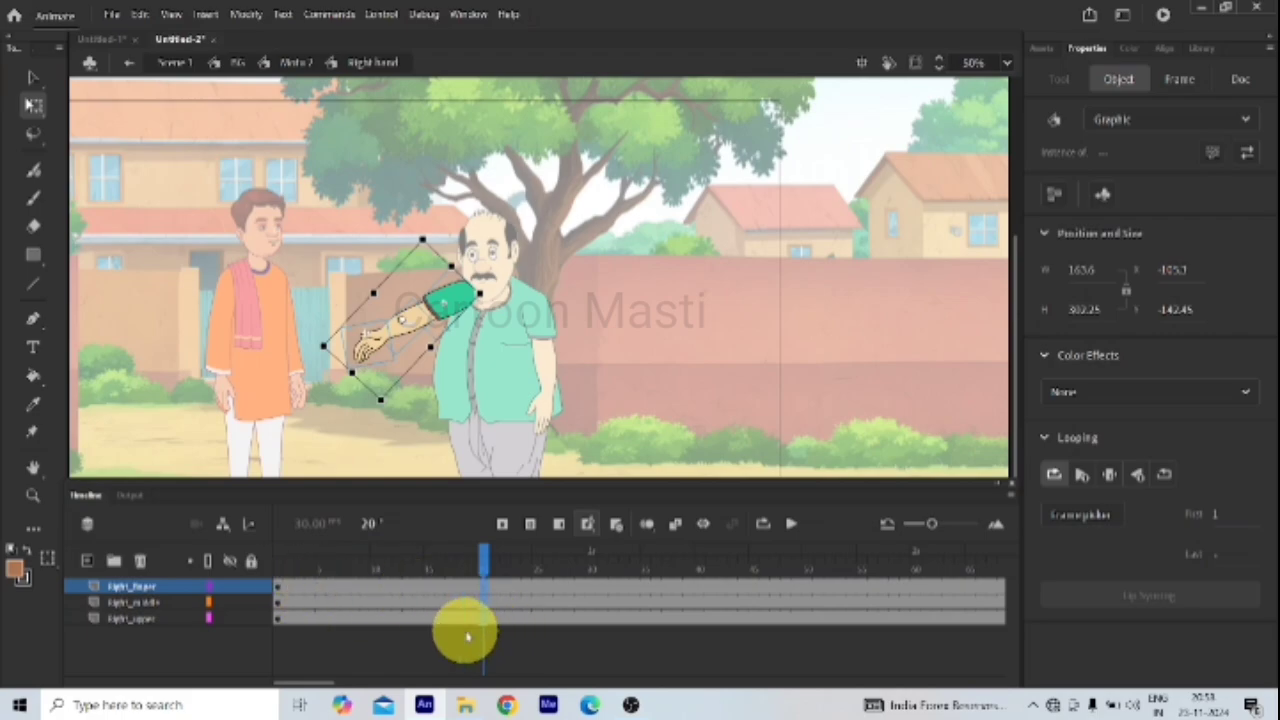
click(129, 62)
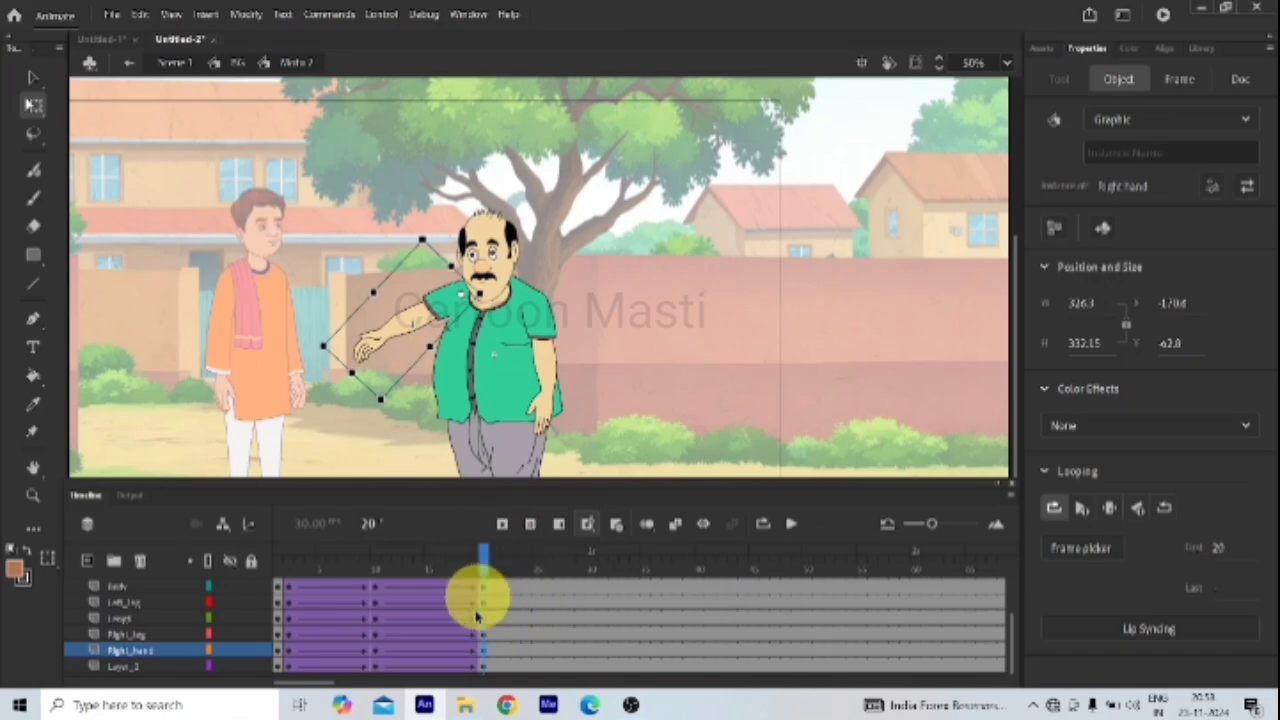
Step: Inside the Right hand symbol, add keyframes at frames 10 and 20 on the finger layer and create a classic tween between them
click(378, 590)
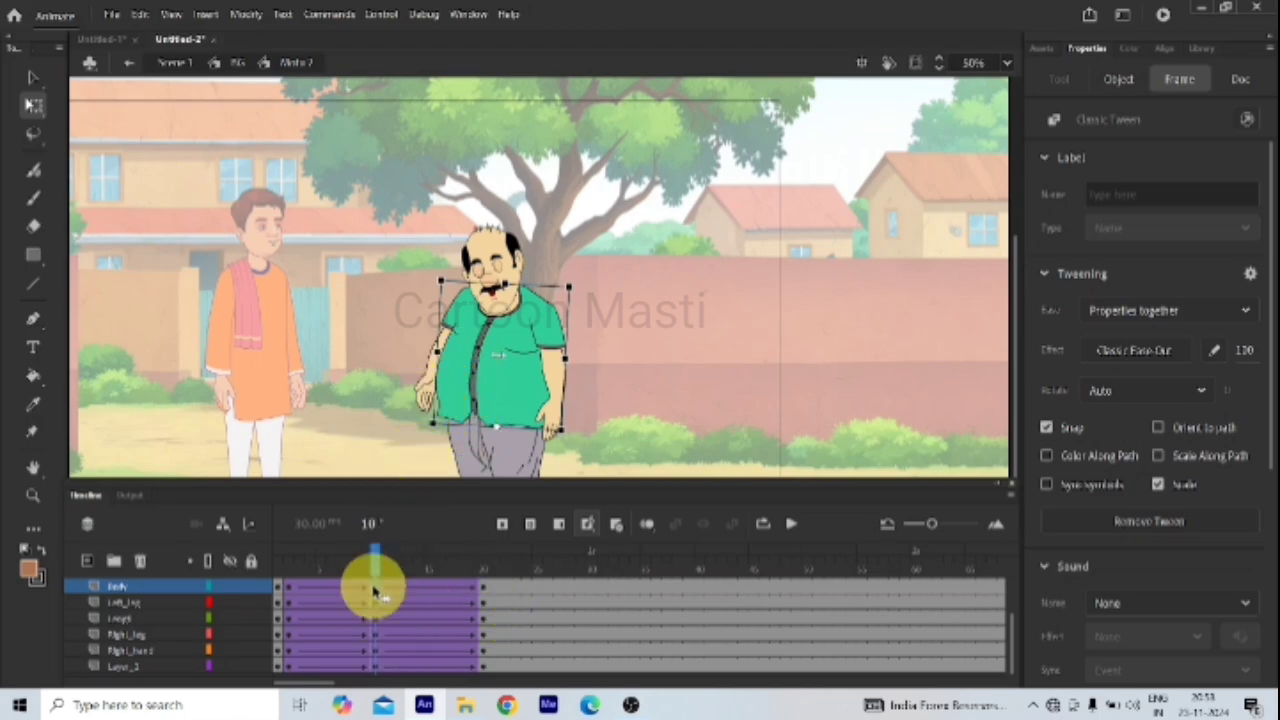
double_click(432, 390)
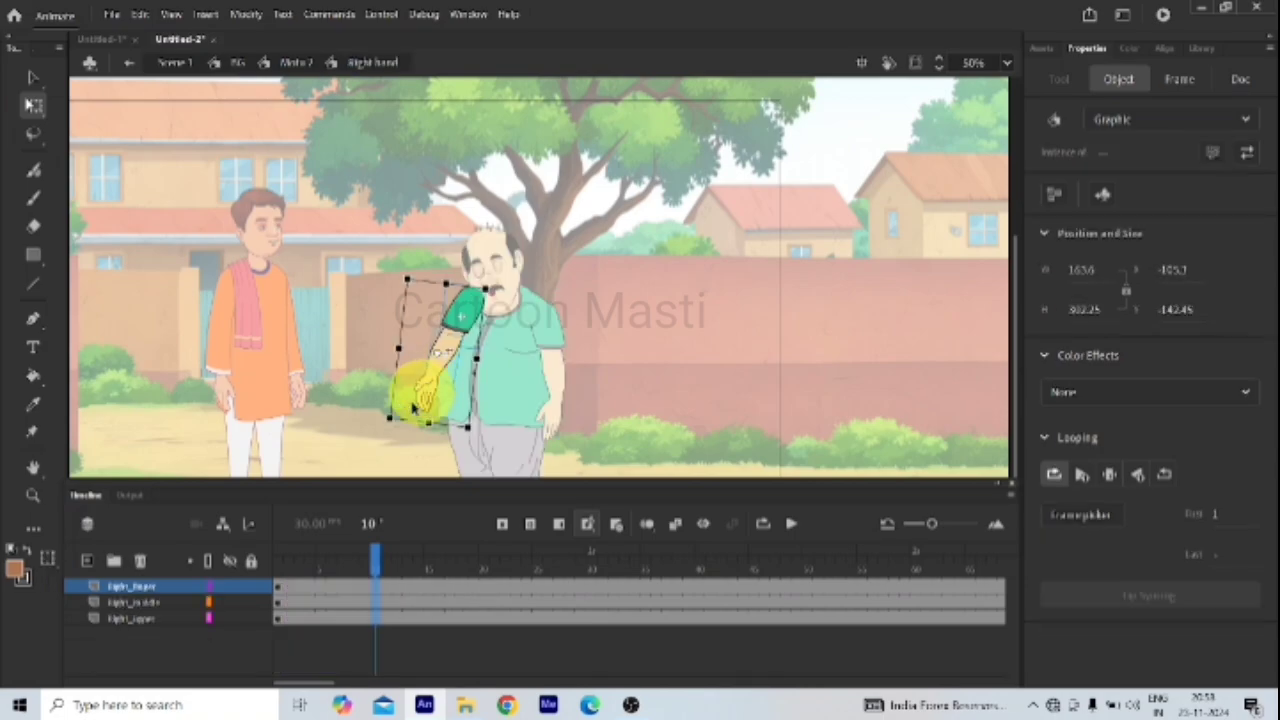
click(383, 590)
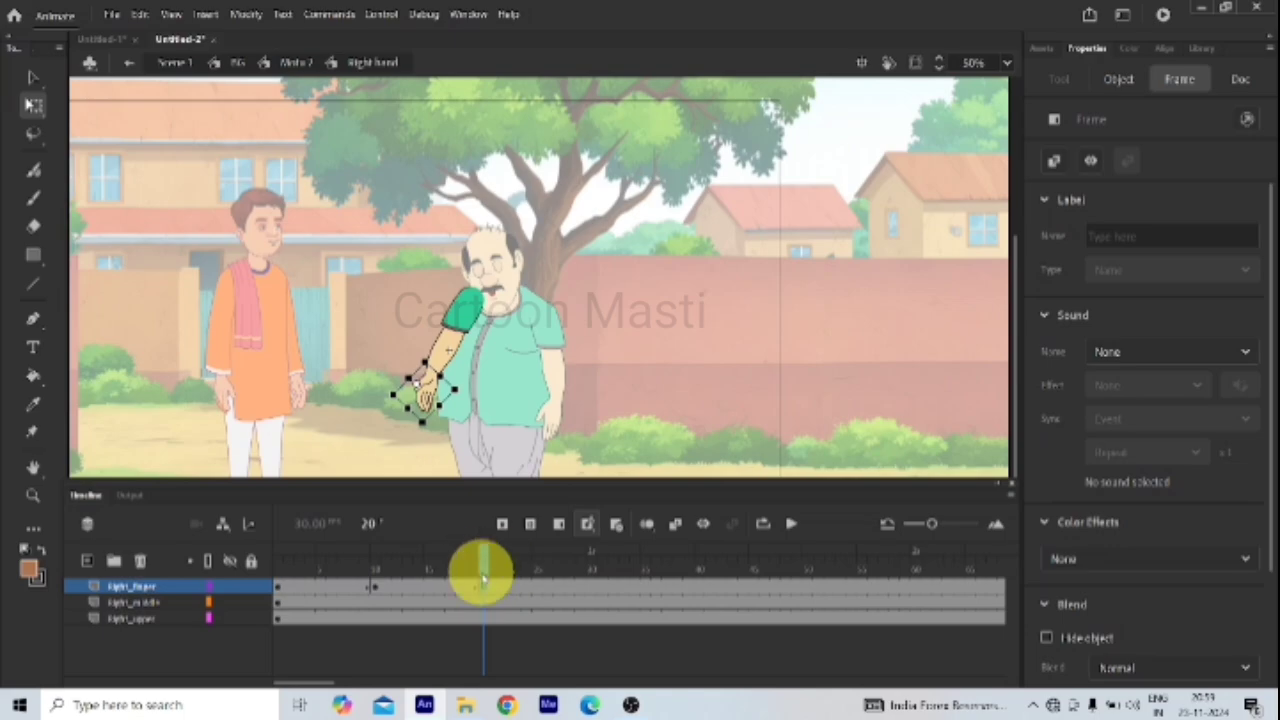
right_click(408, 587)
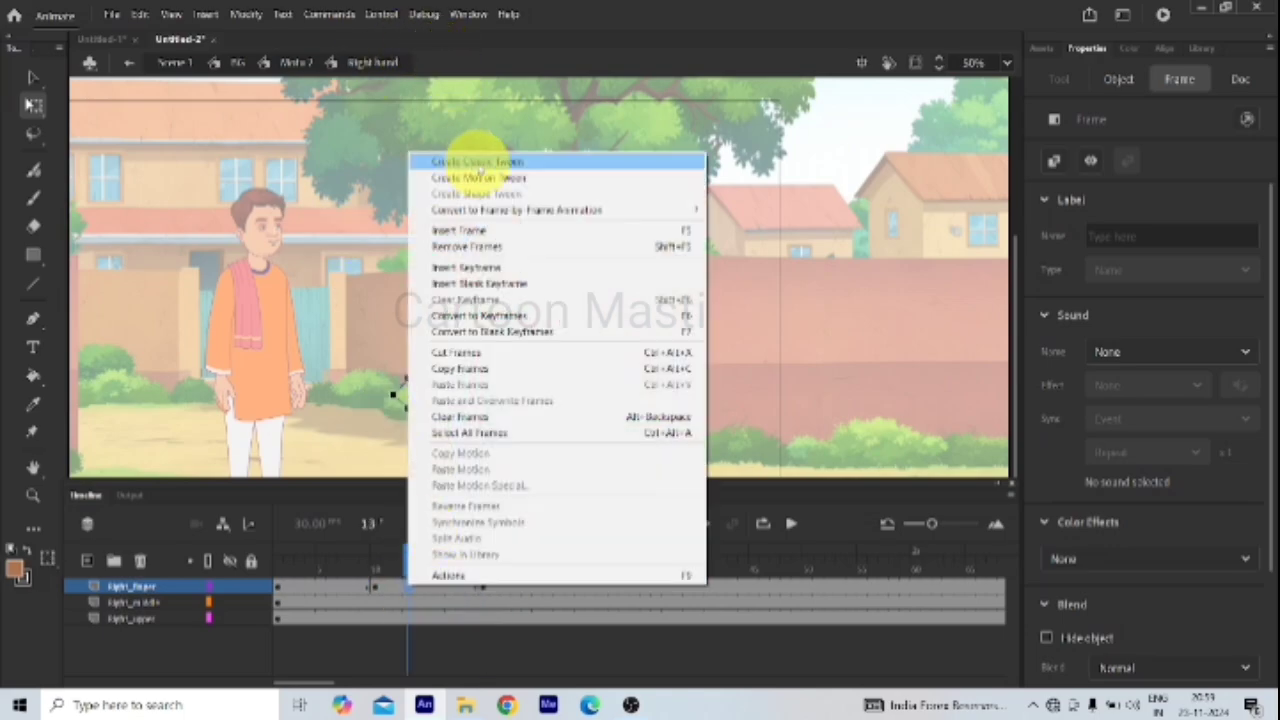
click(476, 162)
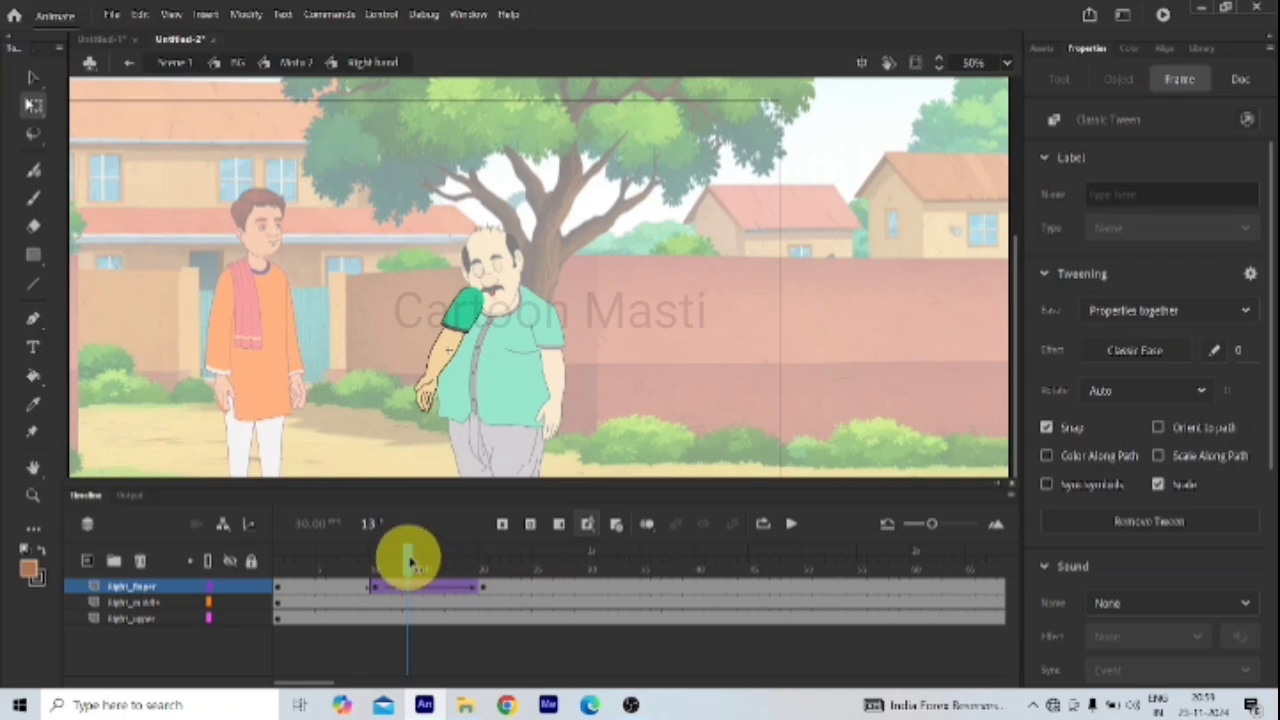
click(483, 585)
click(507, 425)
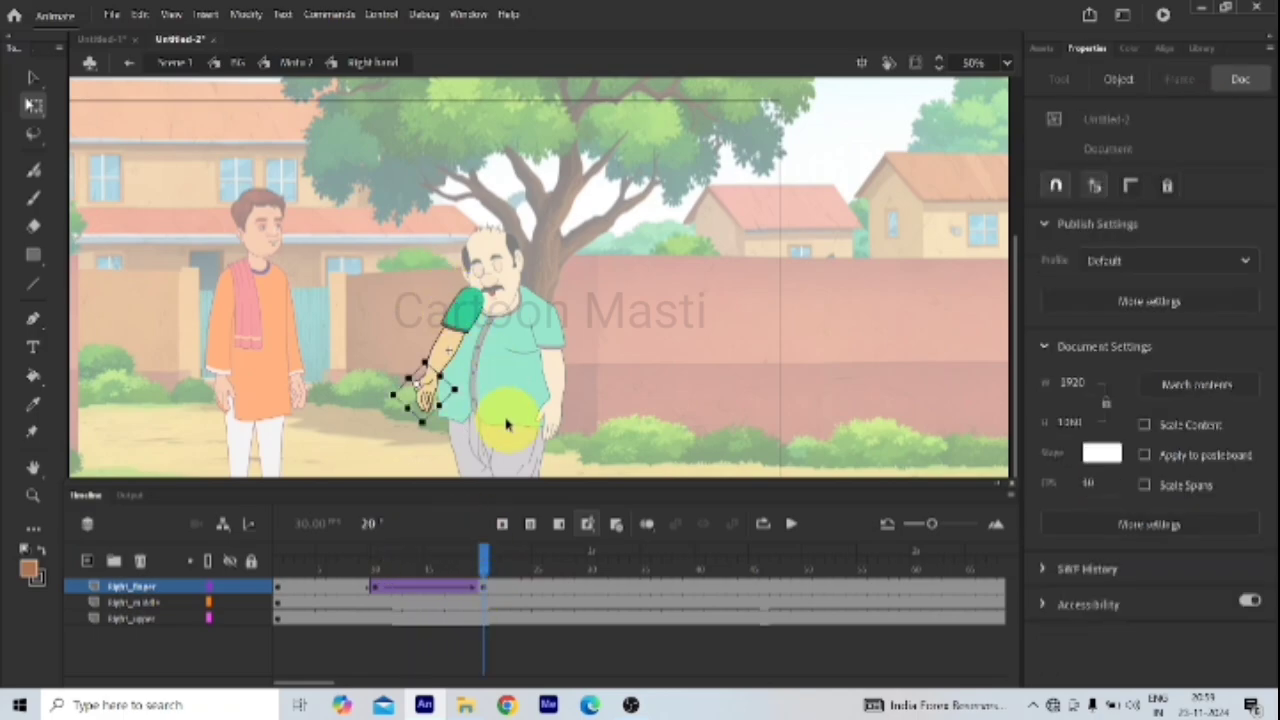
scroll(465, 345, up, 2)
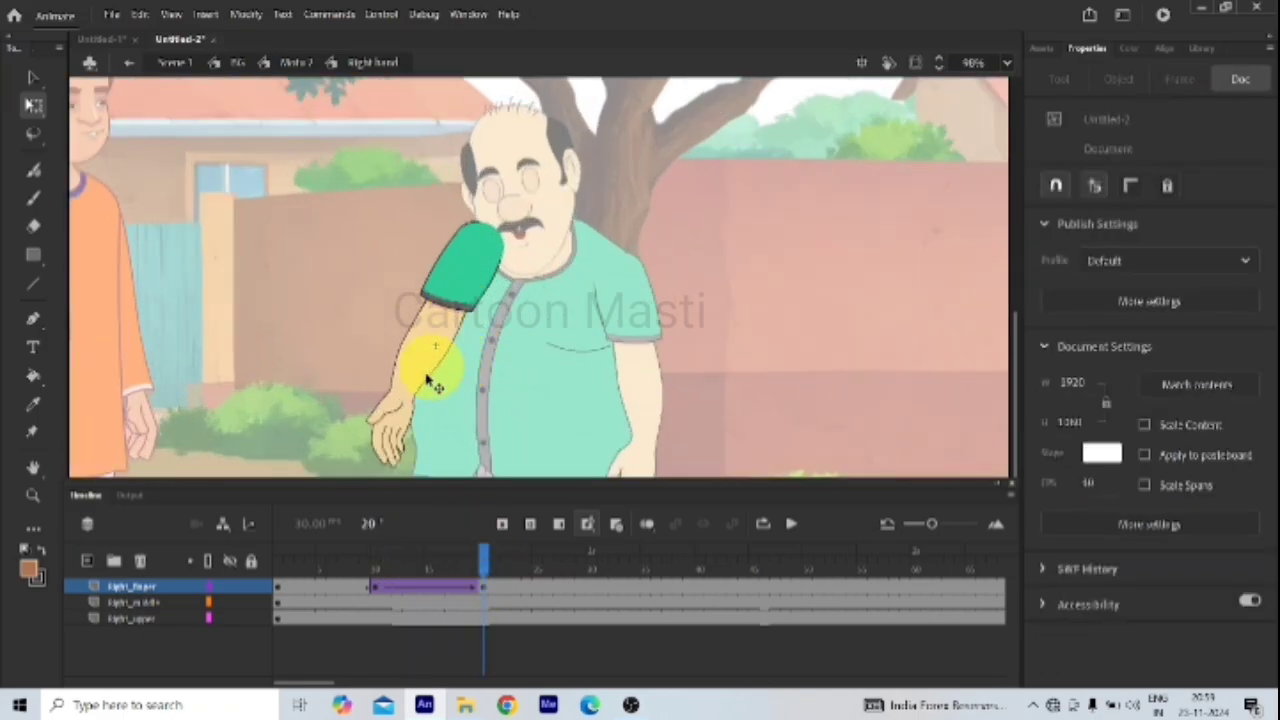
scroll(465, 320, down, 2)
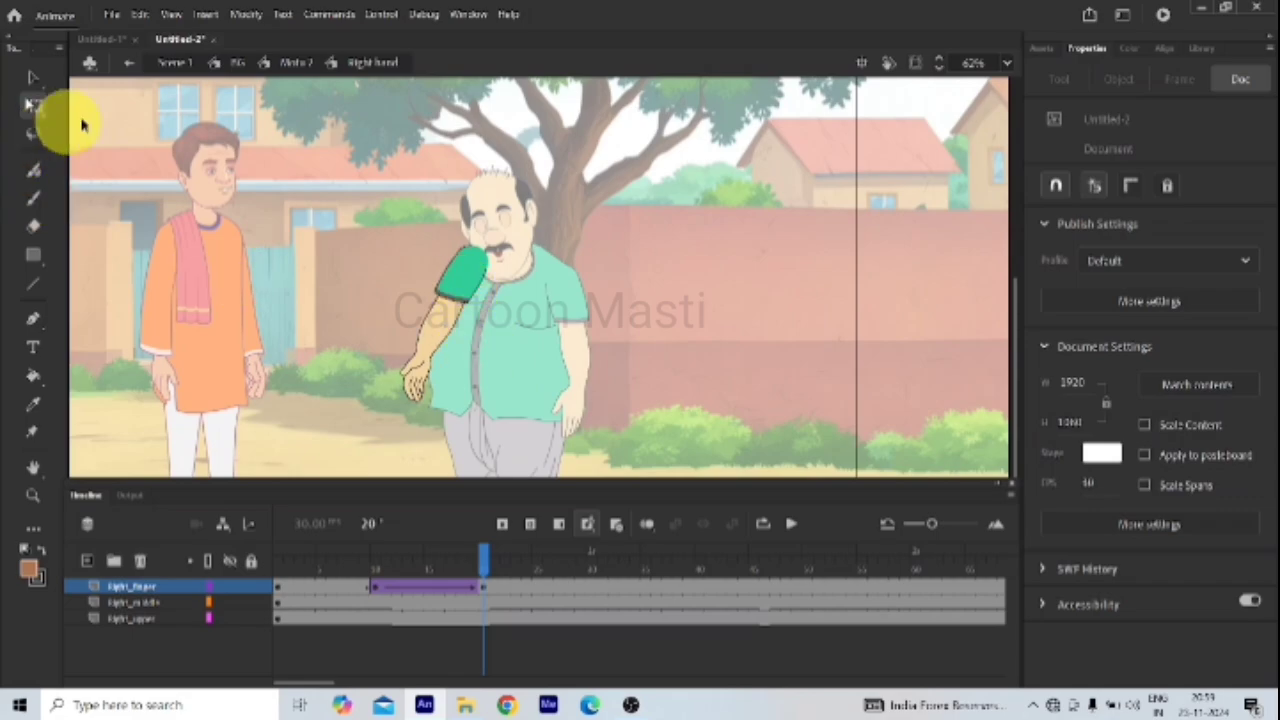
click(129, 68)
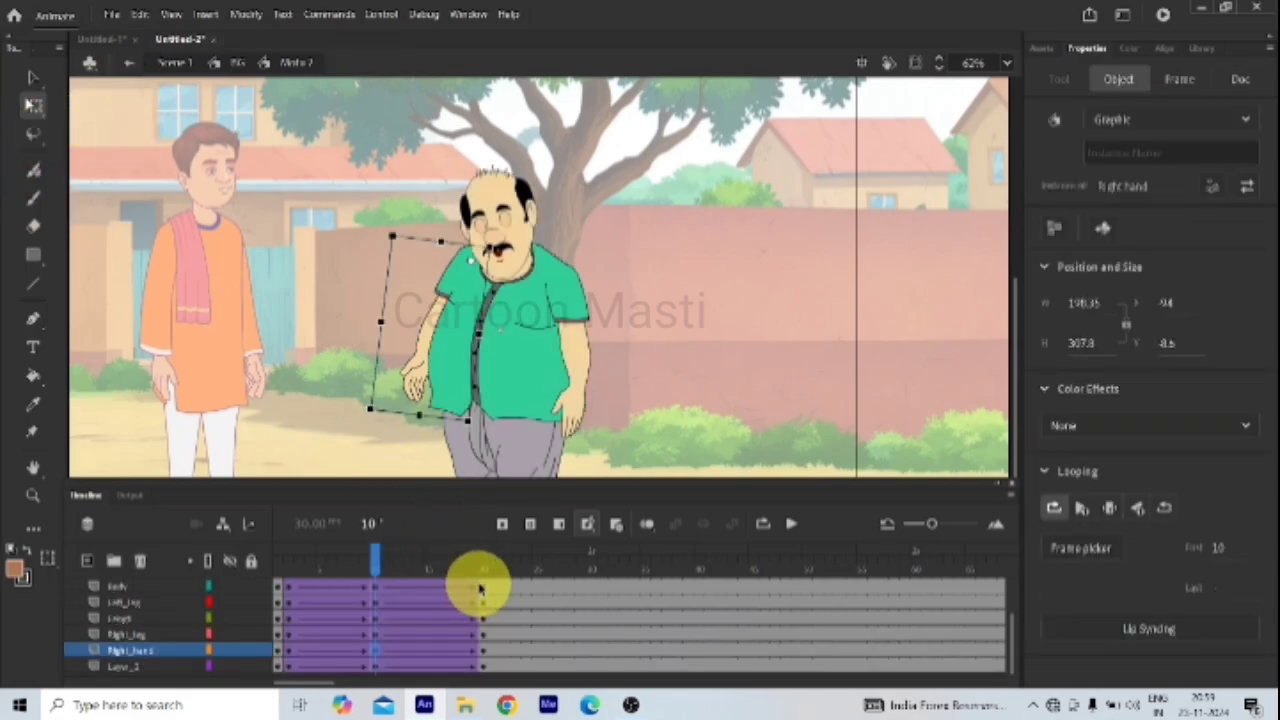
Step: At frame 20 of the man's timeline, rotate the right arm upward so it extends almost horizontally toward the young man
click(432, 550)
click(483, 586)
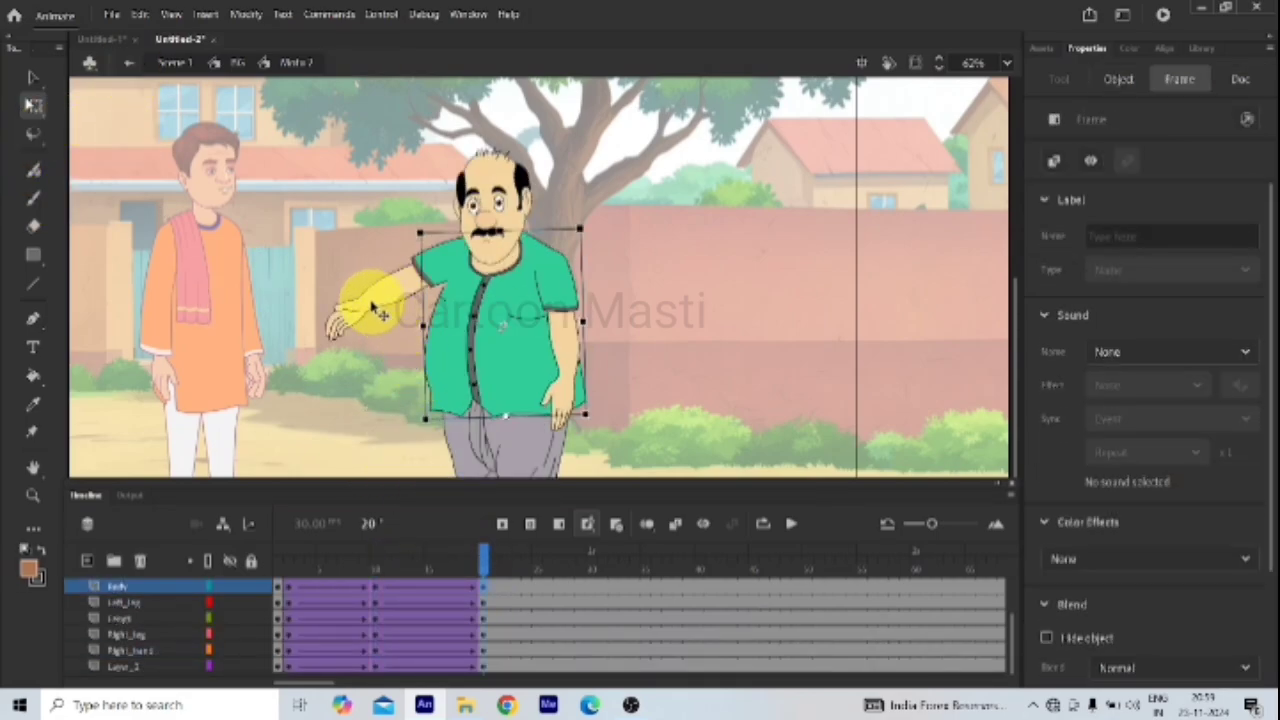
click(340, 300)
drag(340, 300, 320, 366)
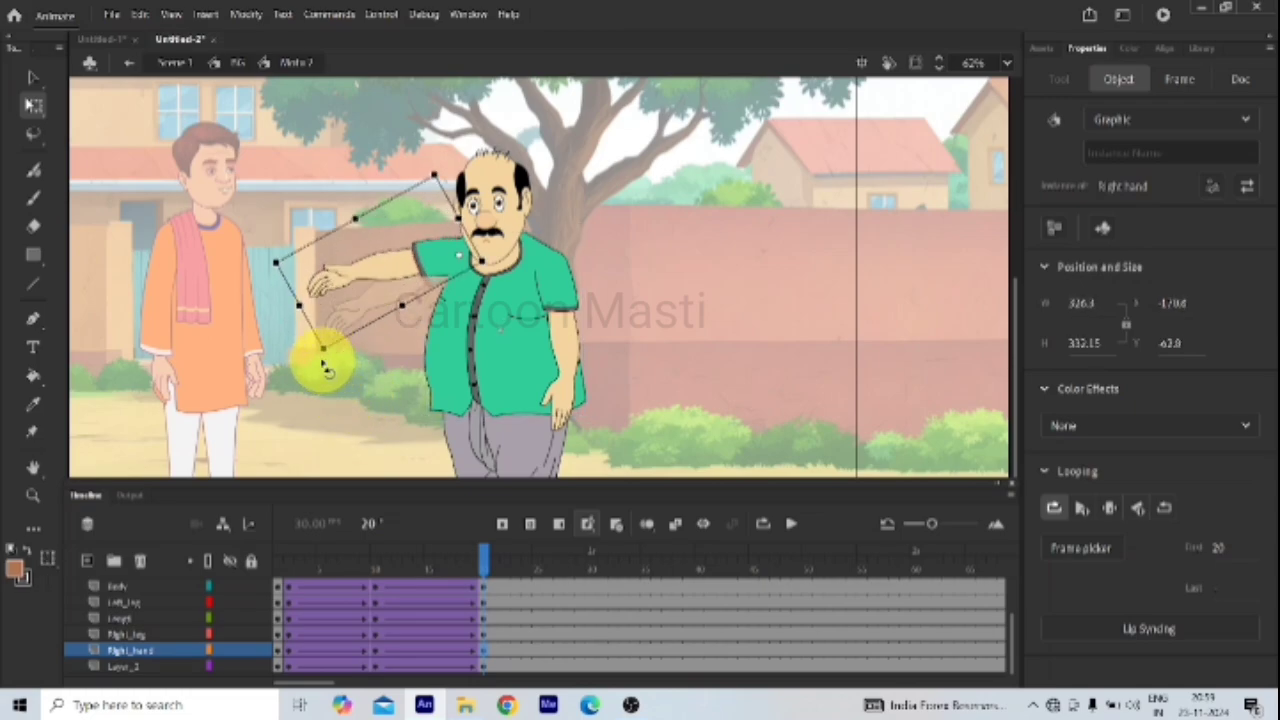
click(422, 377)
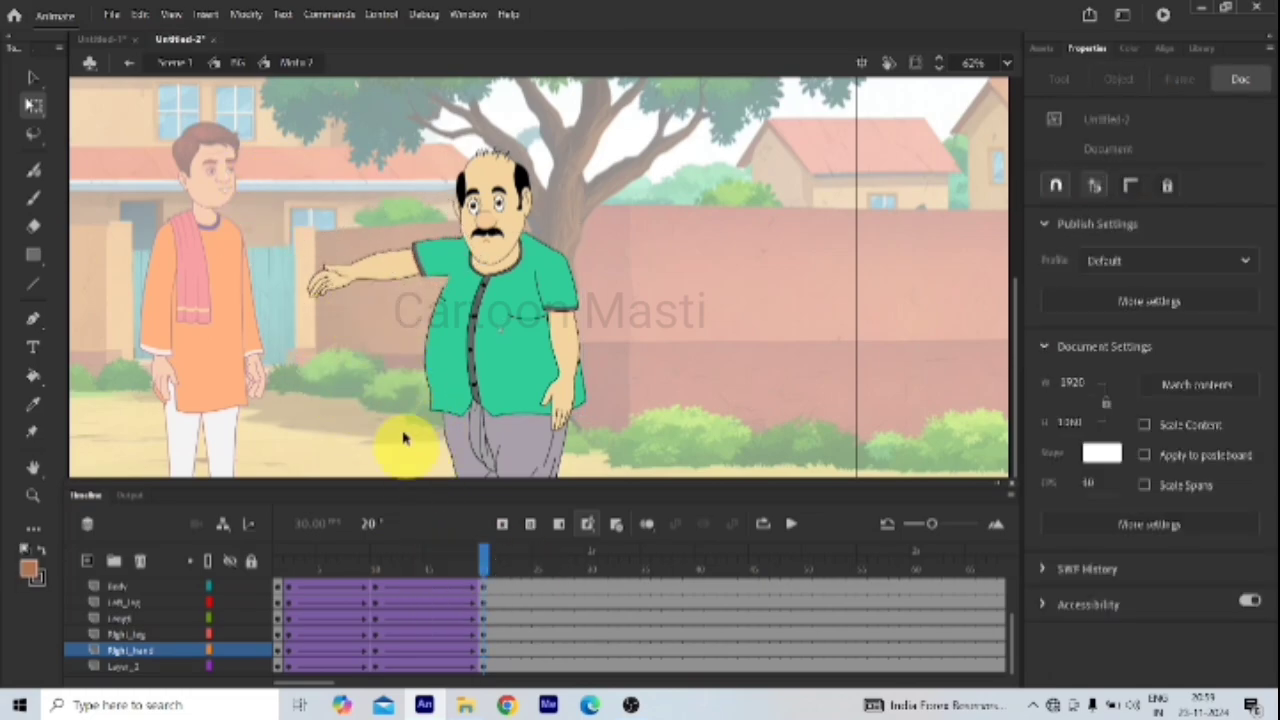
double_click(365, 278)
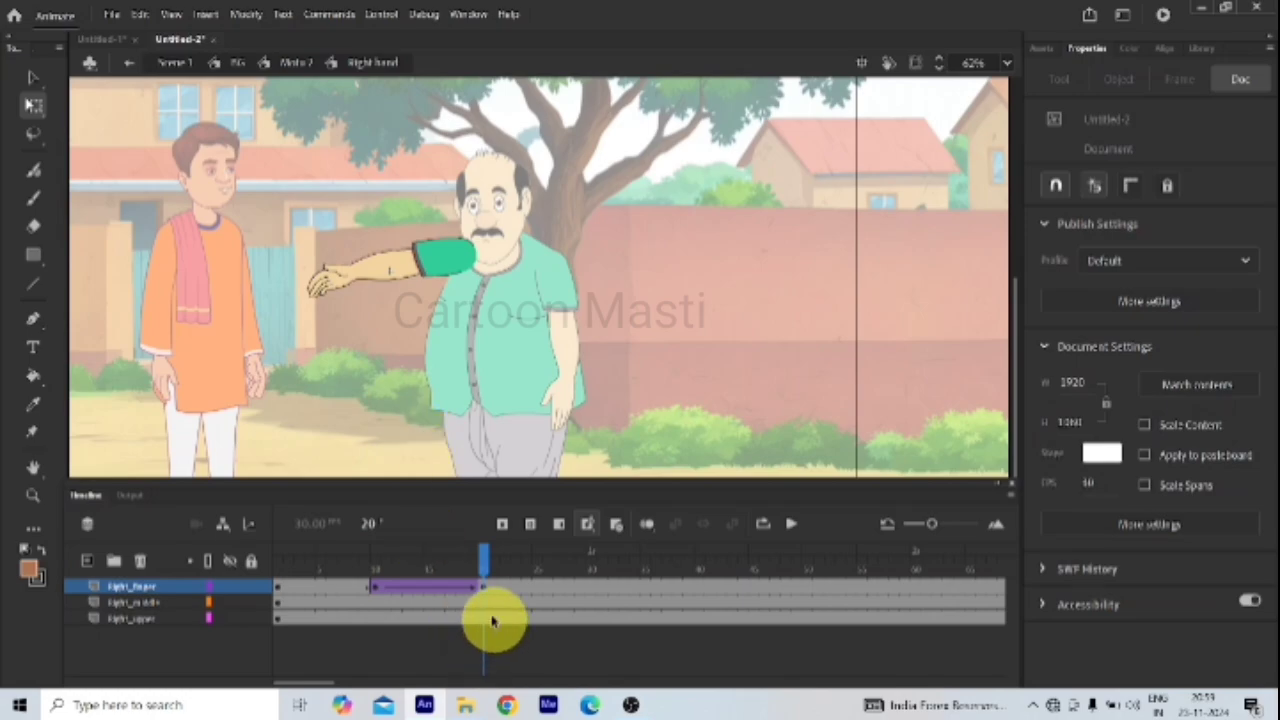
click(485, 570)
click(390, 333)
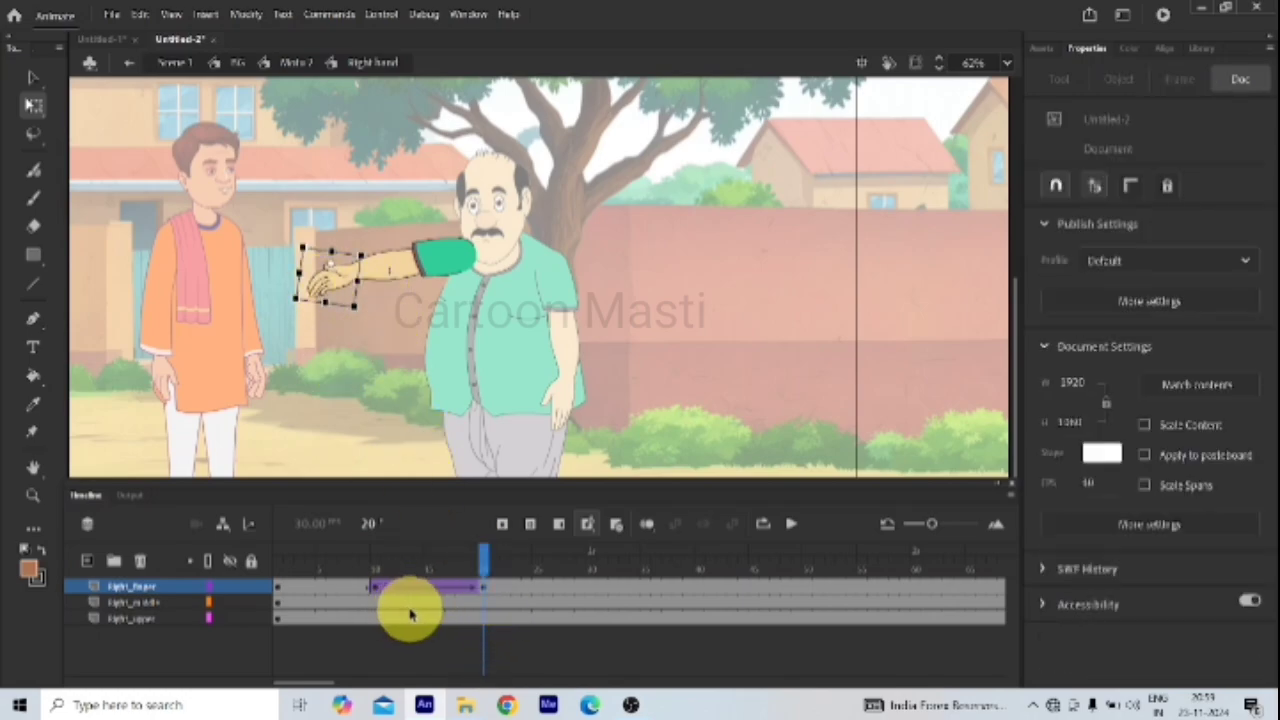
mouse_move(486, 551)
mouse_down()
mouse_move(333, 570)
mouse_move(429, 585)
mouse_move(294, 561)
mouse_move(476, 585)
mouse_move(486, 571)
mouse_up()
click(383, 275)
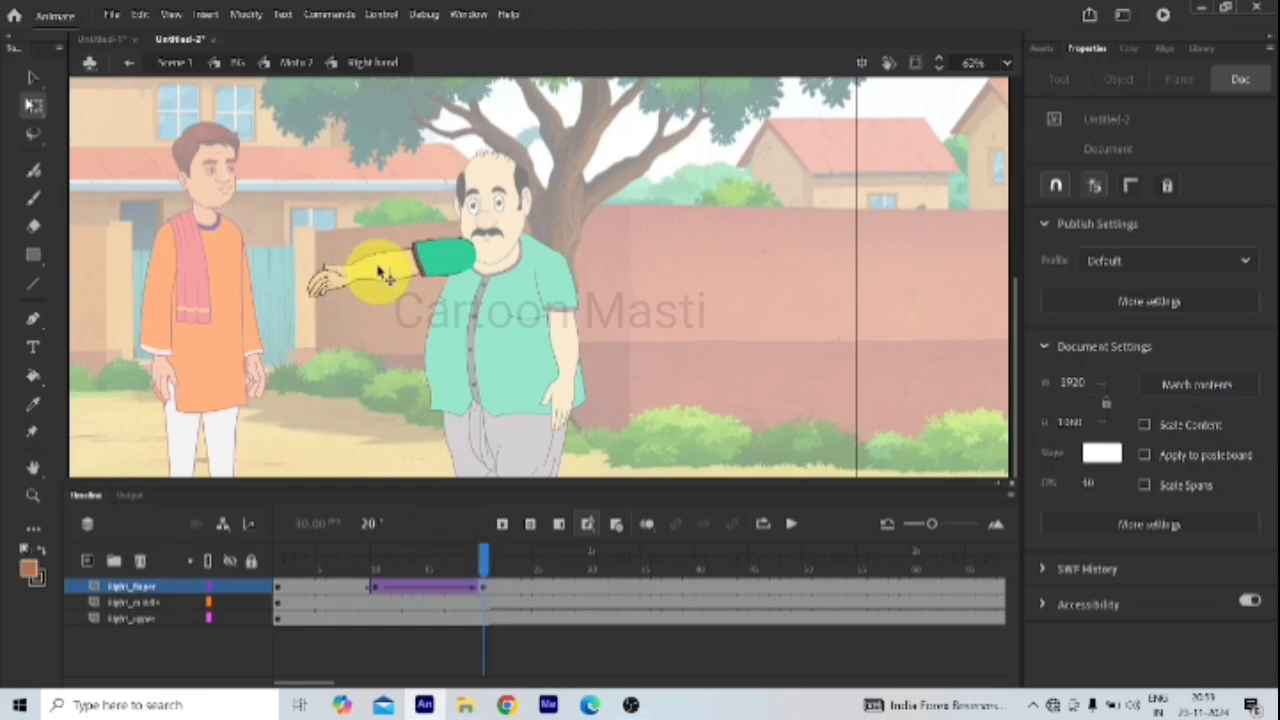
click(371, 273)
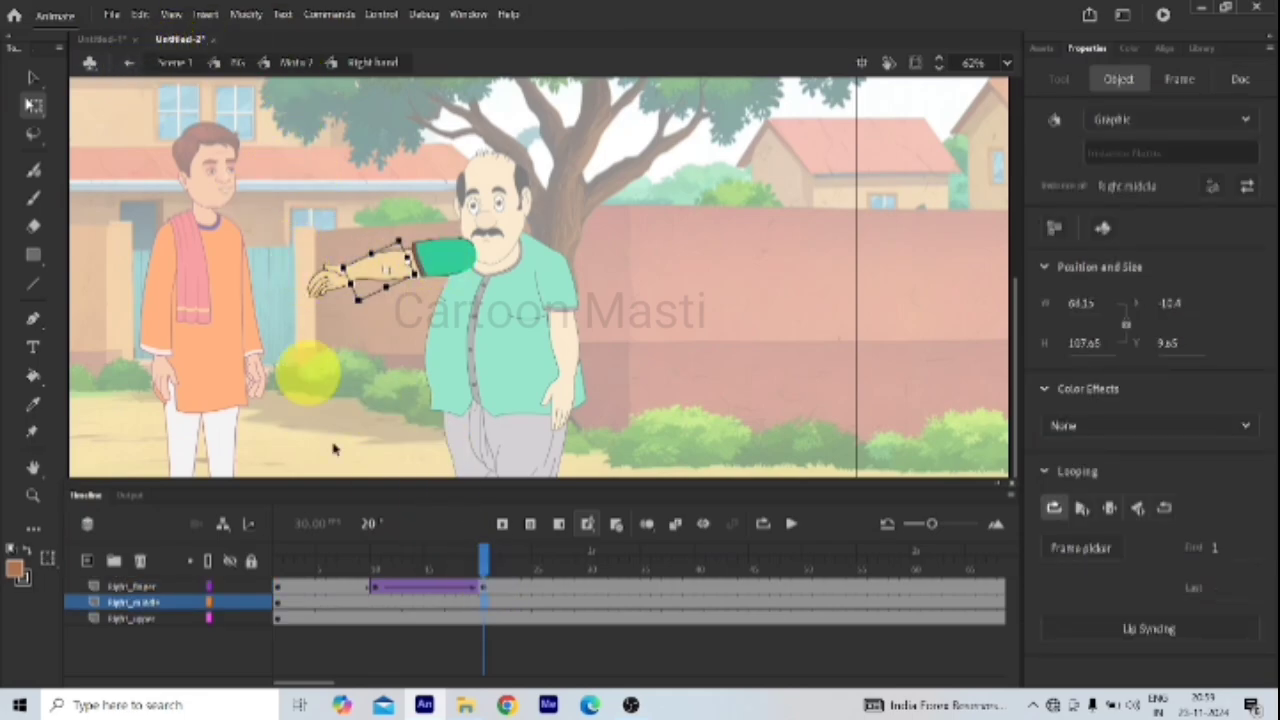
click(129, 62)
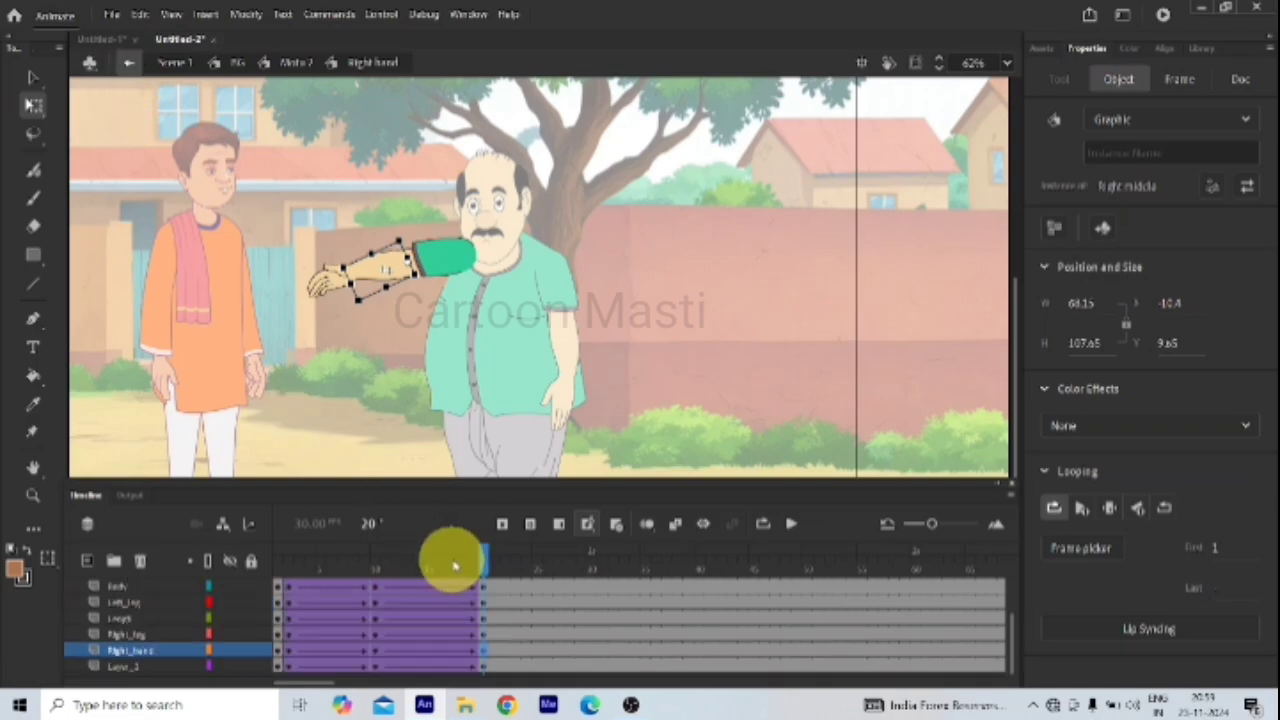
Step: Open the Right hand symbol from frame 10, add a keyframe at frame 20 on the forearm layer, and select the forearm and hand together
click(373, 586)
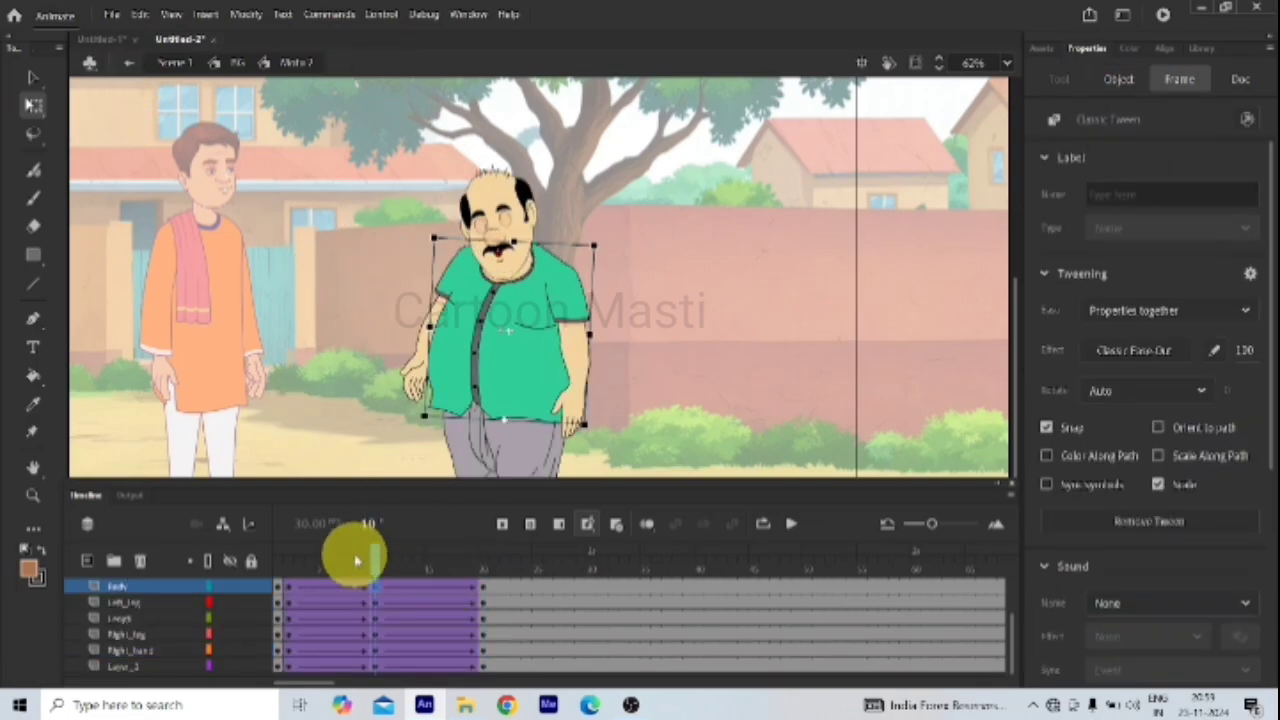
click(415, 400)
double_click(428, 378)
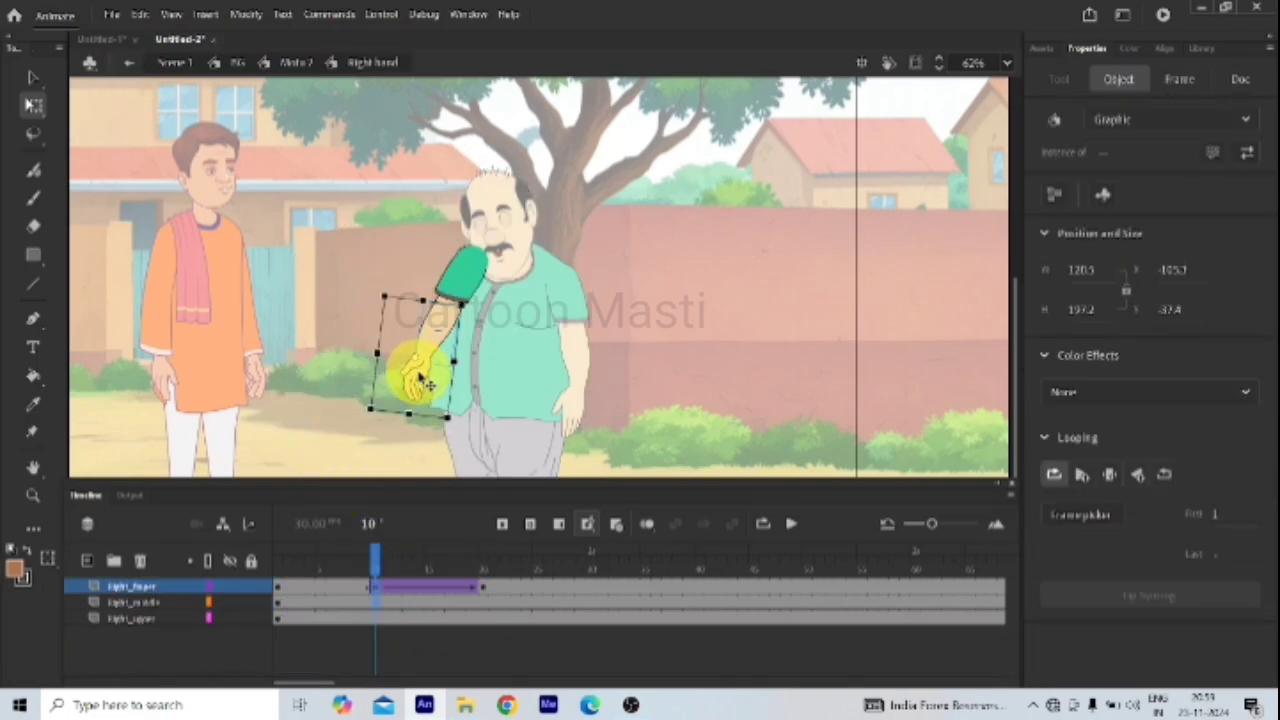
drag(377, 558, 486, 571)
click(486, 586)
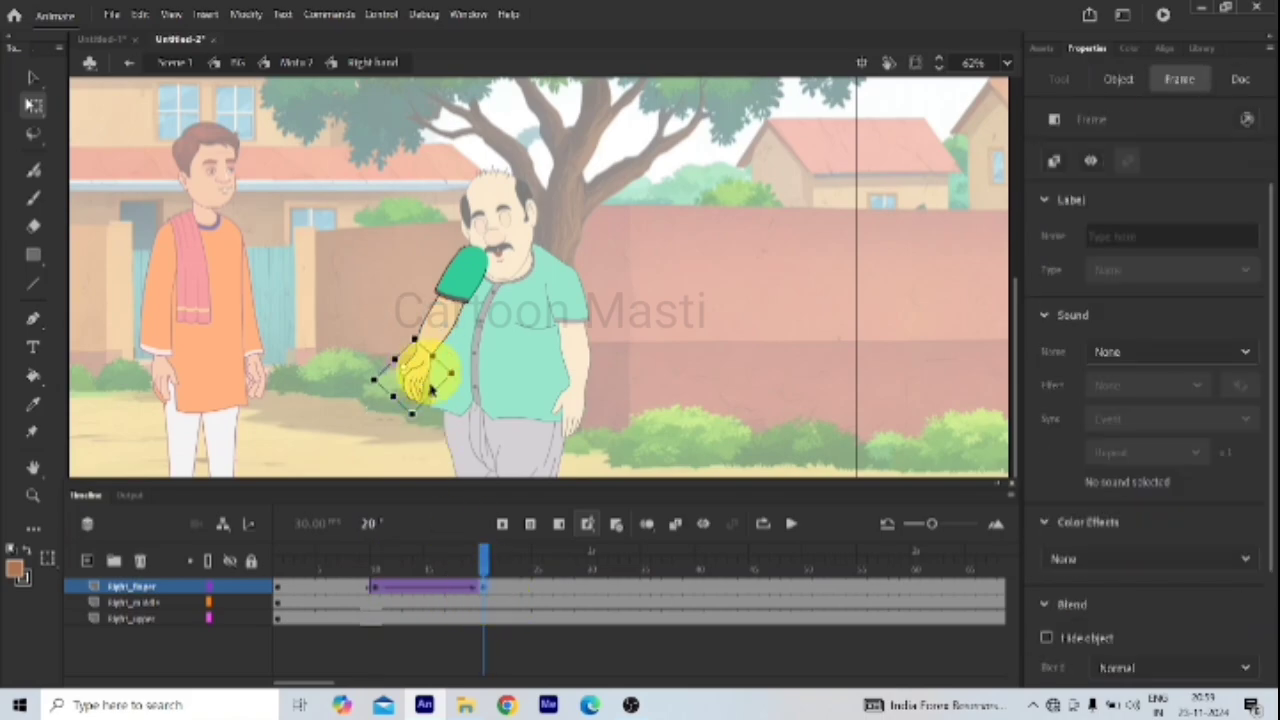
drag(435, 418, 445, 352)
click(445, 352)
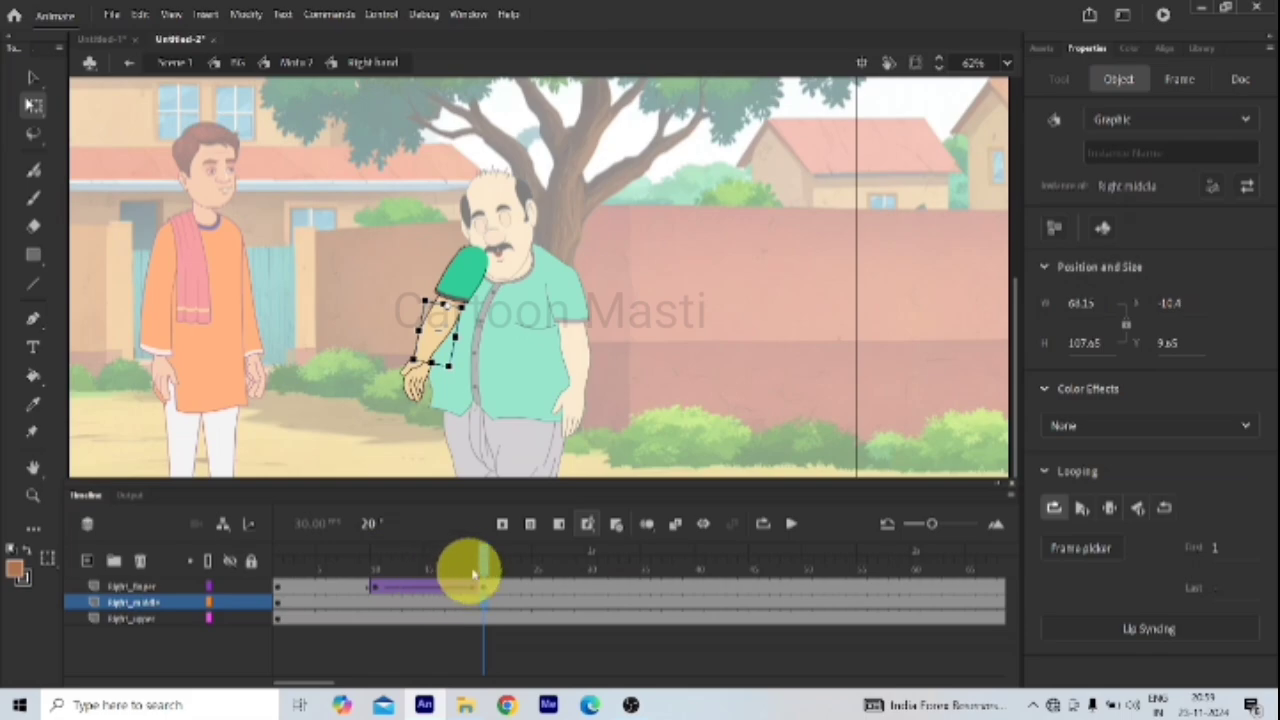
mouse_move(483, 564)
mouse_down()
mouse_move(375, 561)
mouse_move(504, 588)
mouse_move(483, 585)
mouse_up()
mouse_move(427, 333)
mouse_down()
mouse_move(429, 318)
mouse_move(386, 429)
mouse_move(443, 371)
mouse_move(440, 330)
mouse_up()
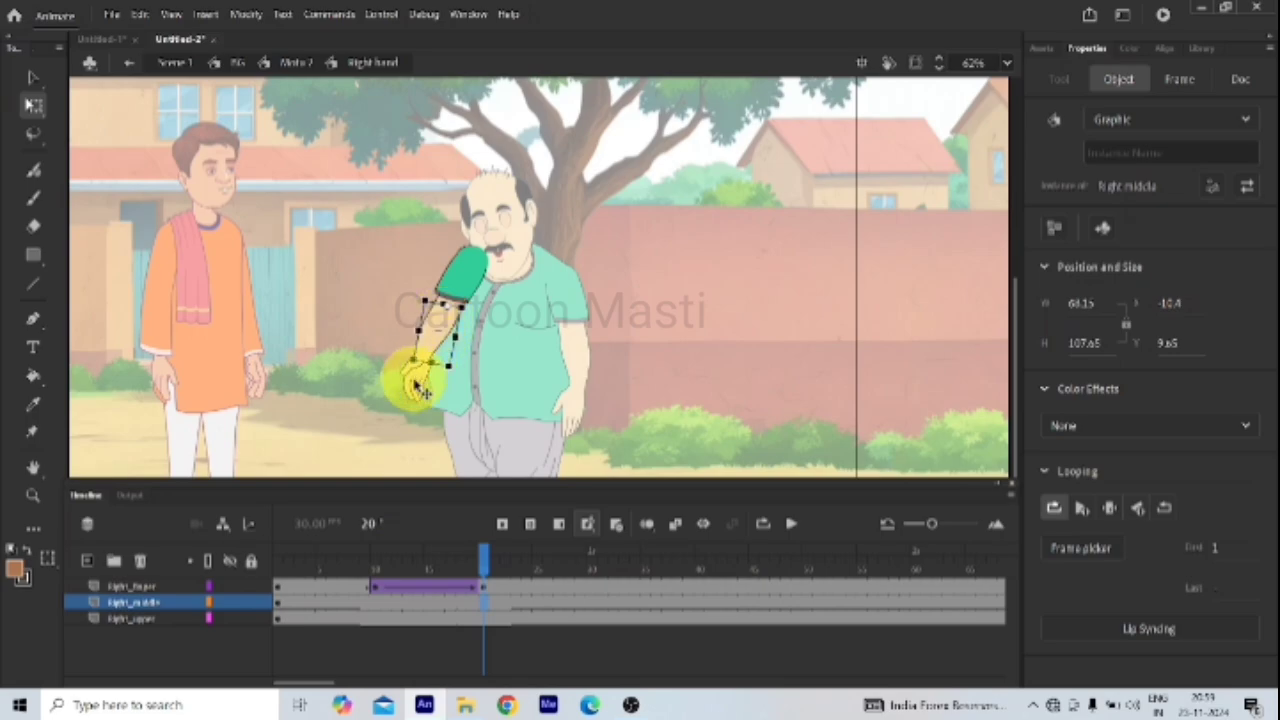
click(420, 385)
mouse_move(420, 385)
mouse_down()
mouse_move(436, 340)
mouse_move(428, 318)
mouse_move(430, 383)
mouse_up()
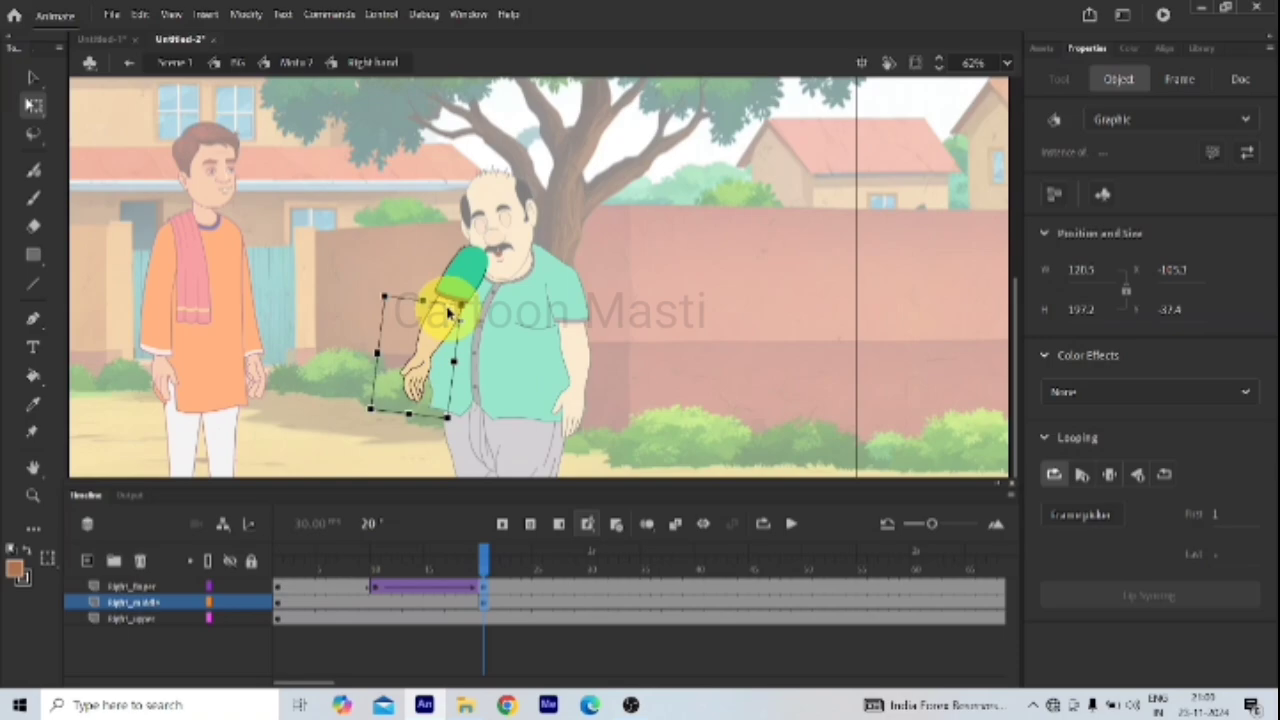
Step: Place the forearm and hand's pivot at the elbow and rotate them upward until nearly horizontal at frame 20
scroll(430, 318, up, 8)
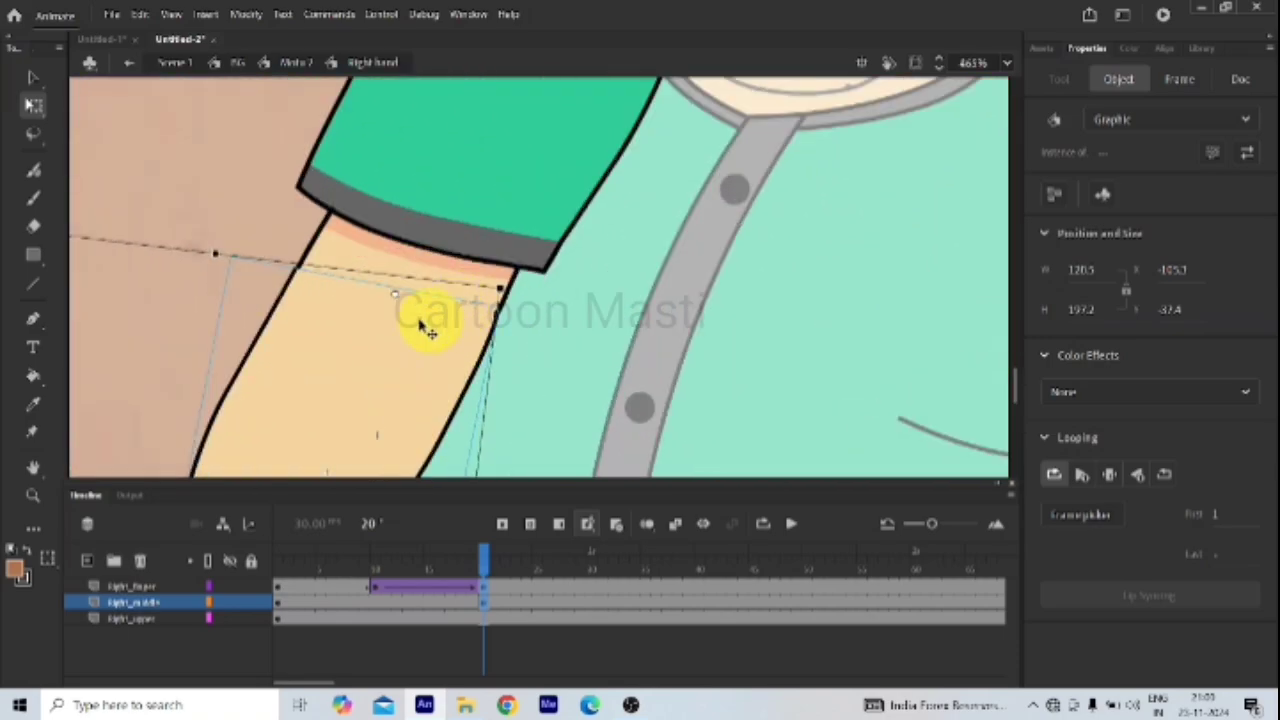
drag(398, 305, 369, 360)
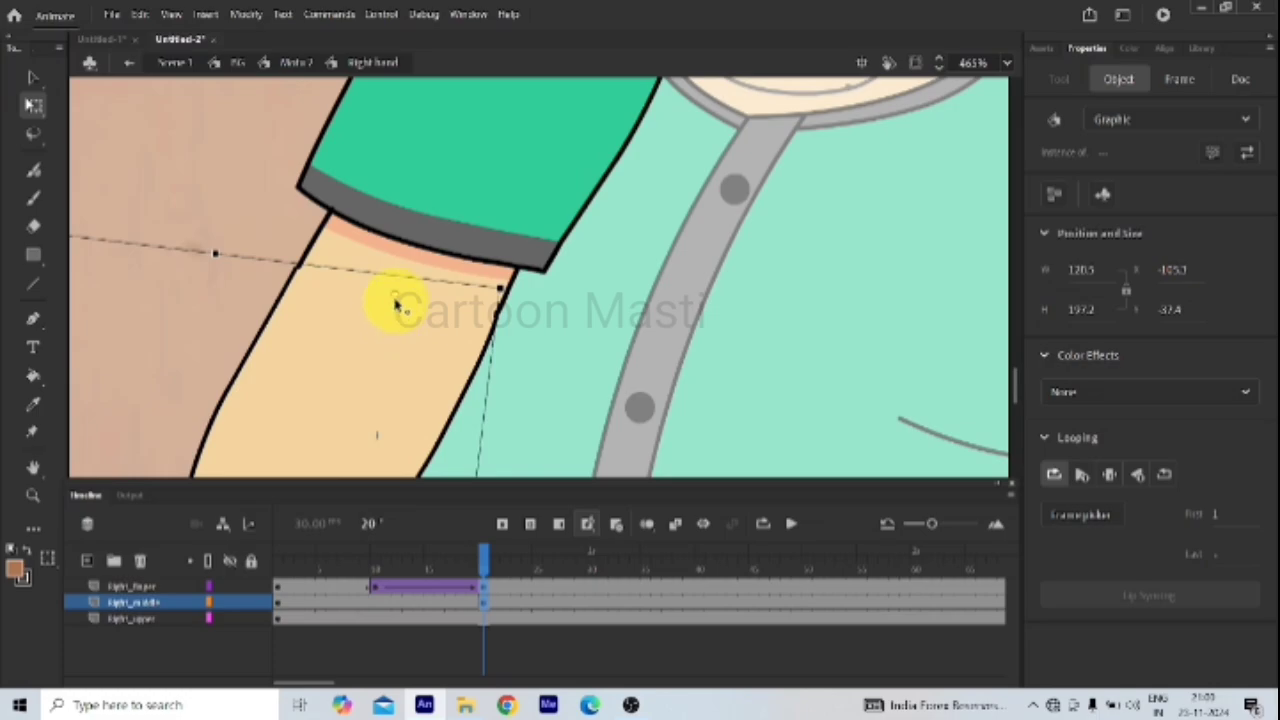
scroll(450, 330, down, 8)
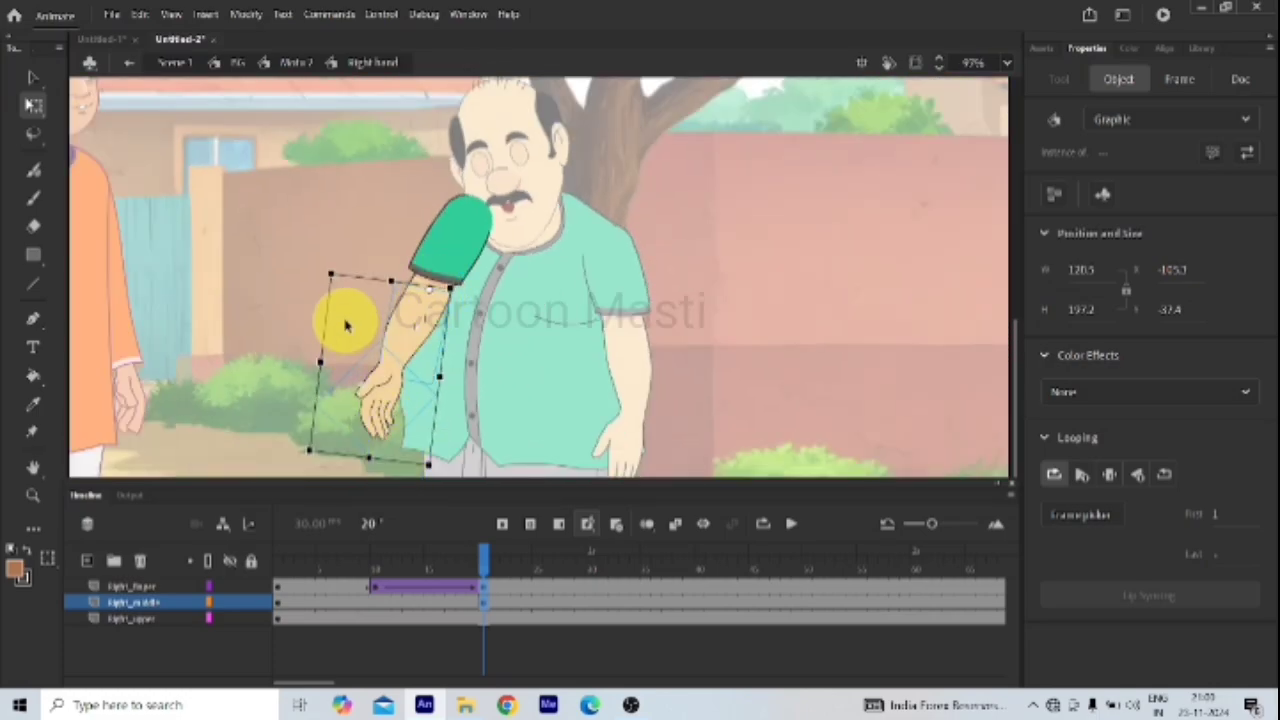
drag(407, 430, 307, 380)
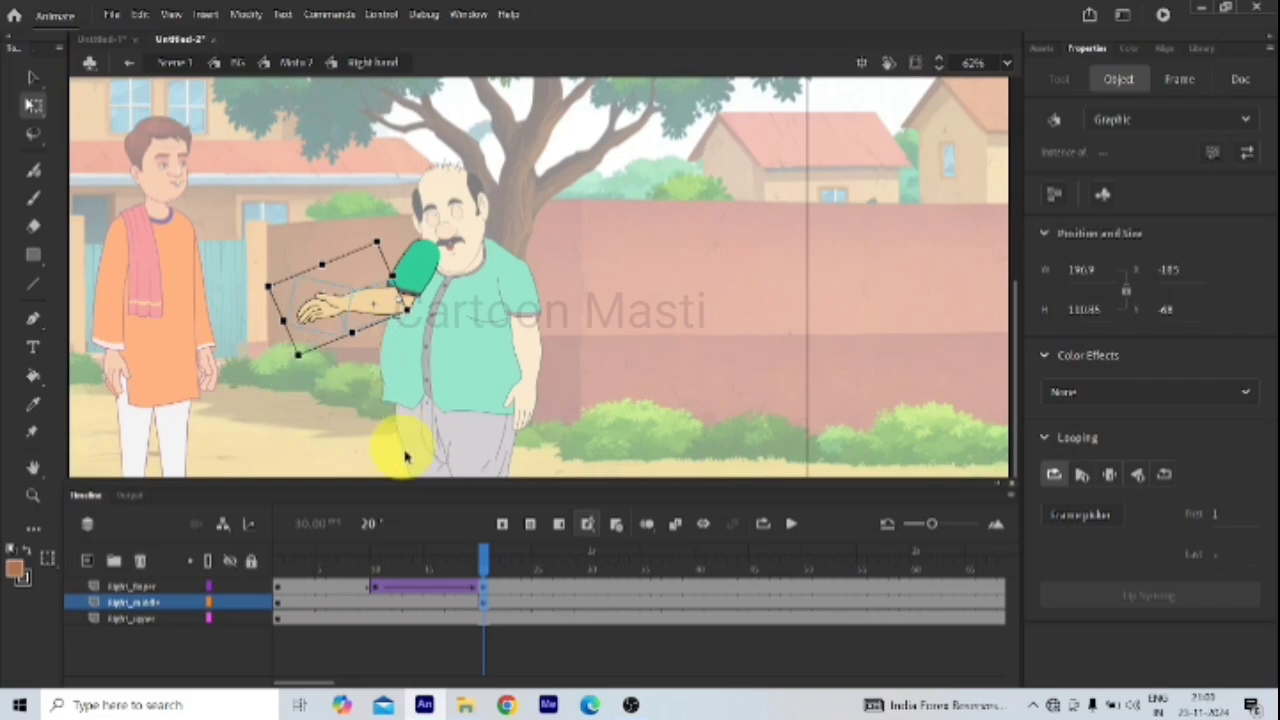
Step: Add a keyframe at frame 10 on the forearm layer and create a classic tween from there to frame 20
click(376, 602)
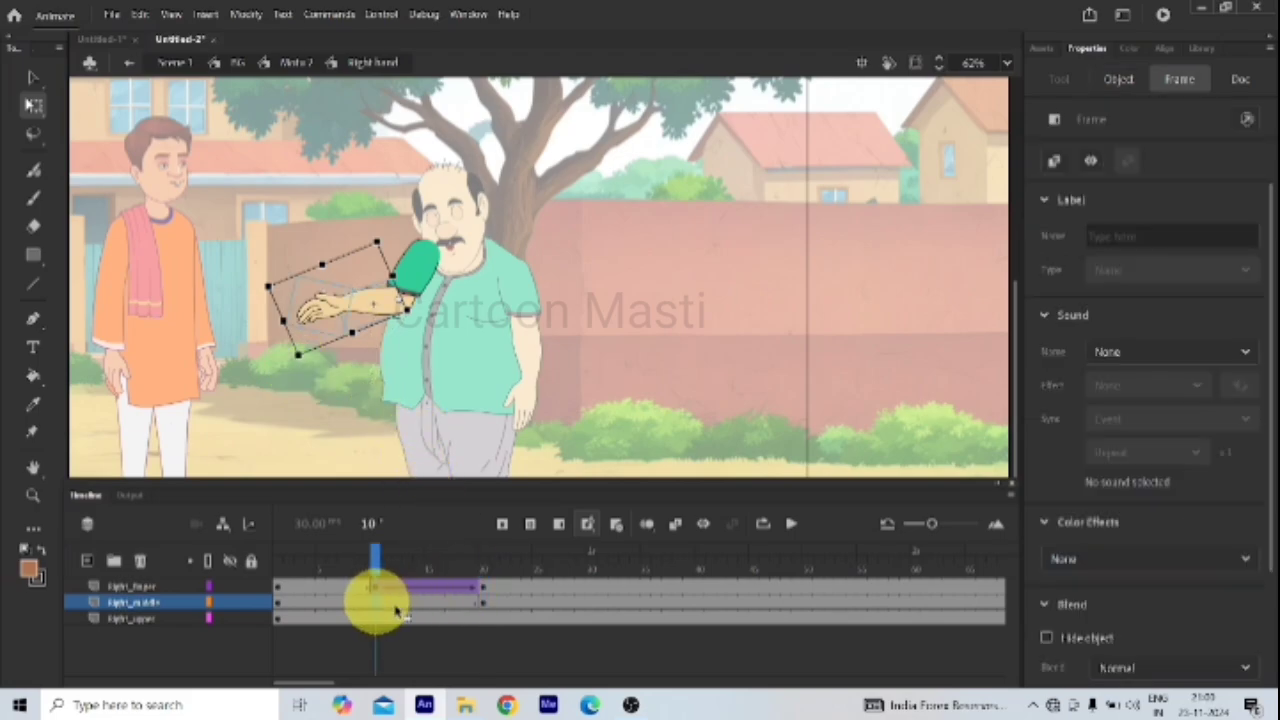
click(485, 606)
click(376, 604)
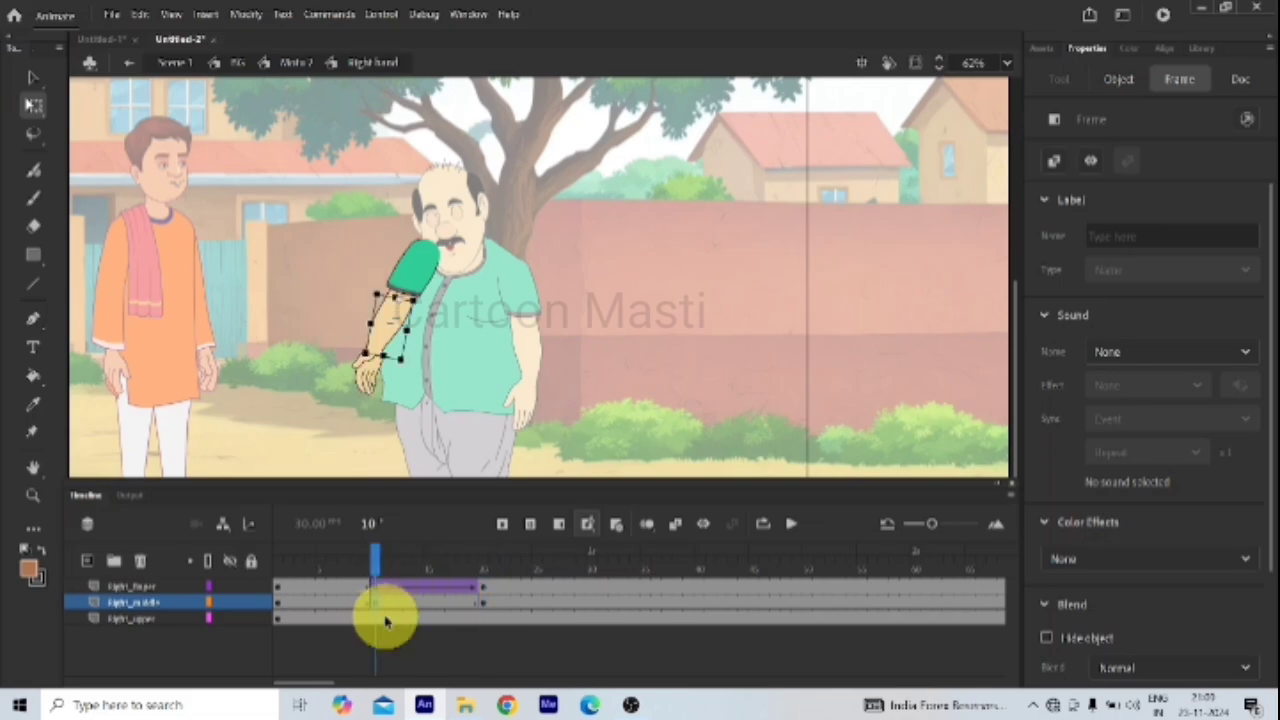
right_click(418, 604)
click(487, 183)
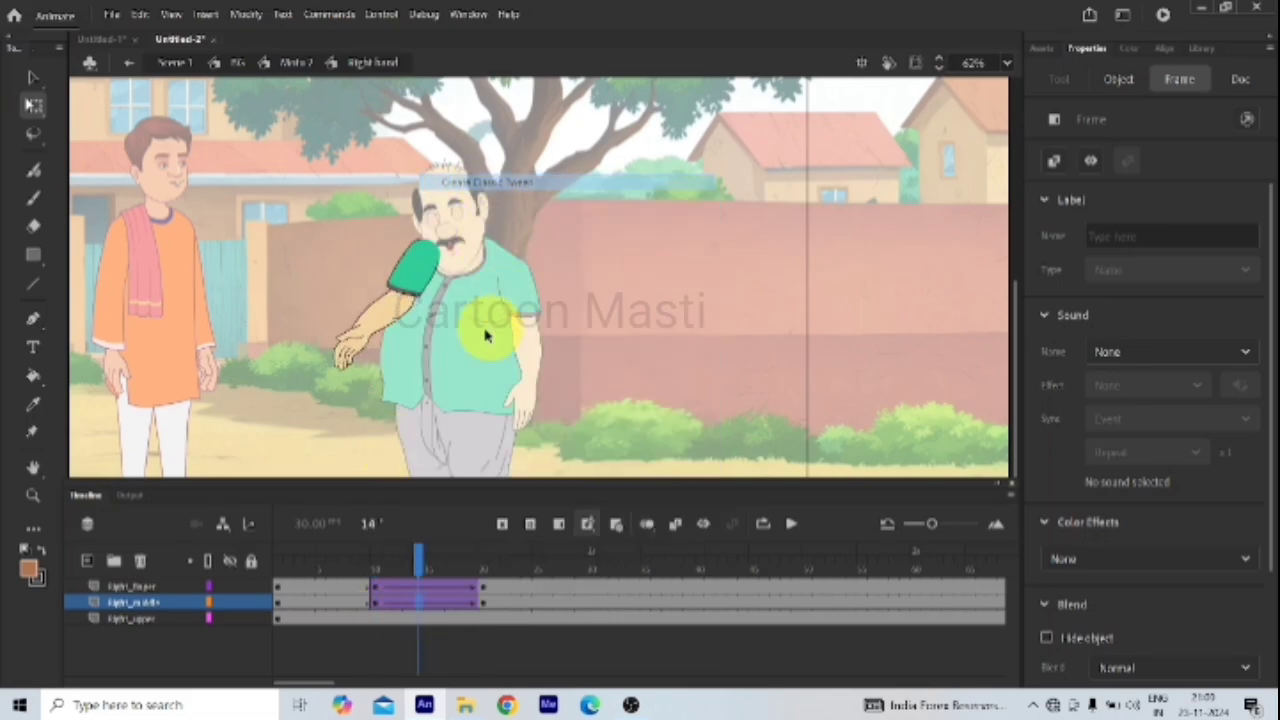
drag(417, 555, 486, 600)
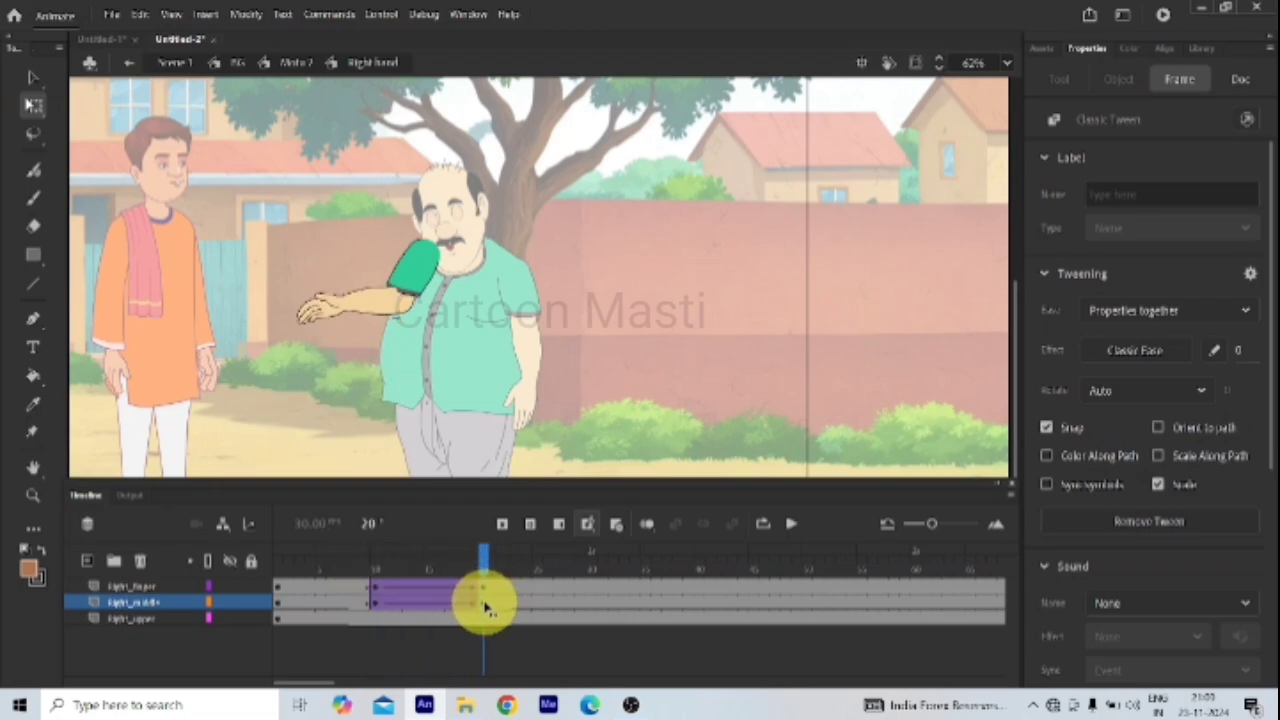
click(471, 489)
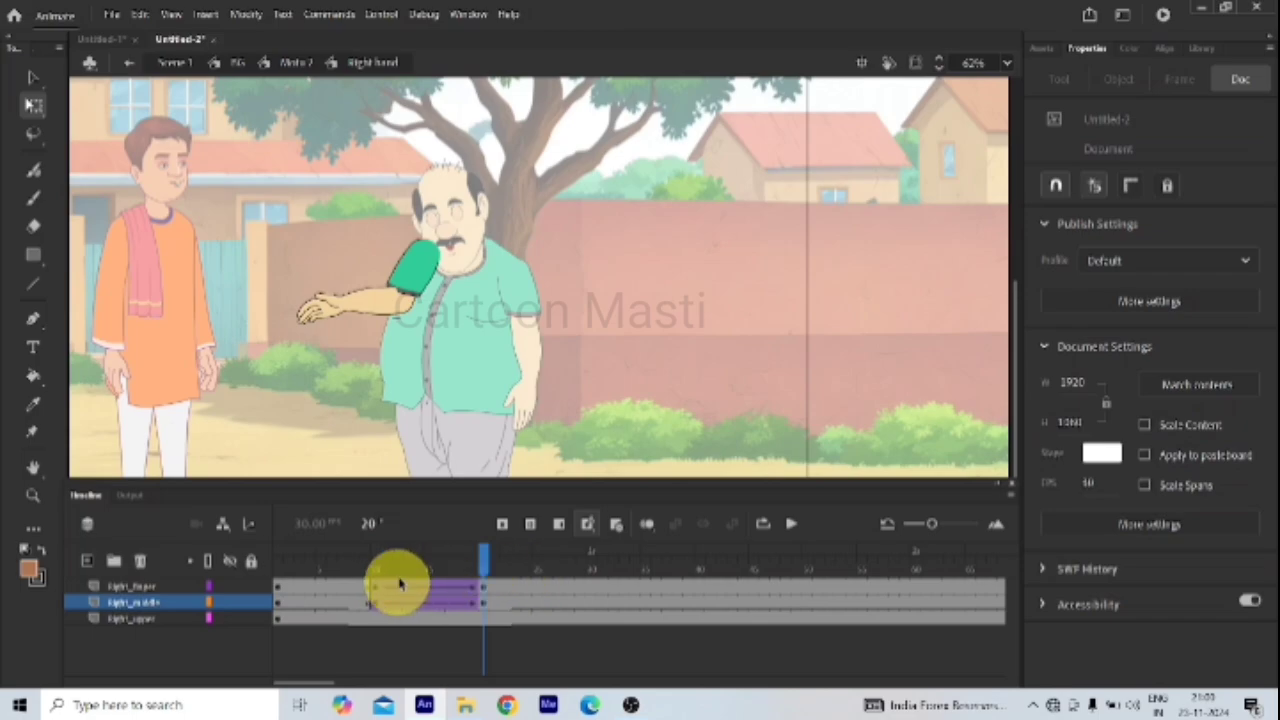
Step: Open the hand symbol nested in the finger layer and extend its frames to frame 242
double_click(320, 312)
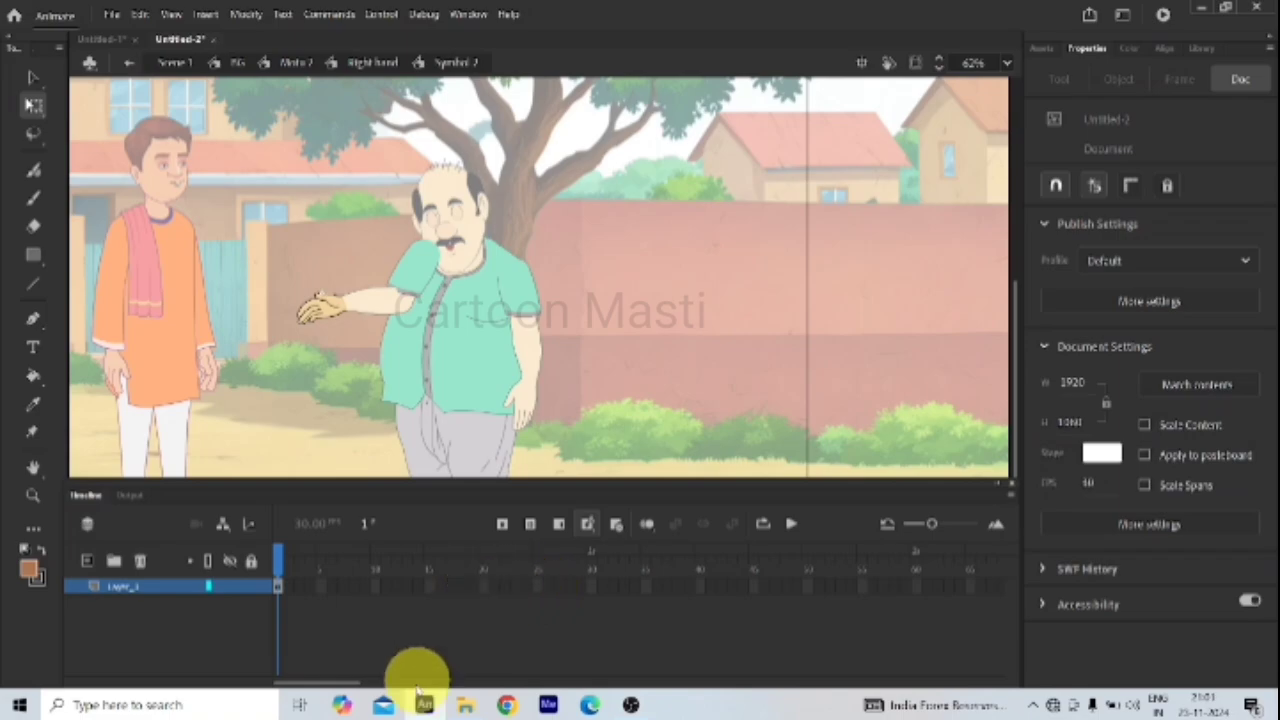
drag(340, 688, 612, 702)
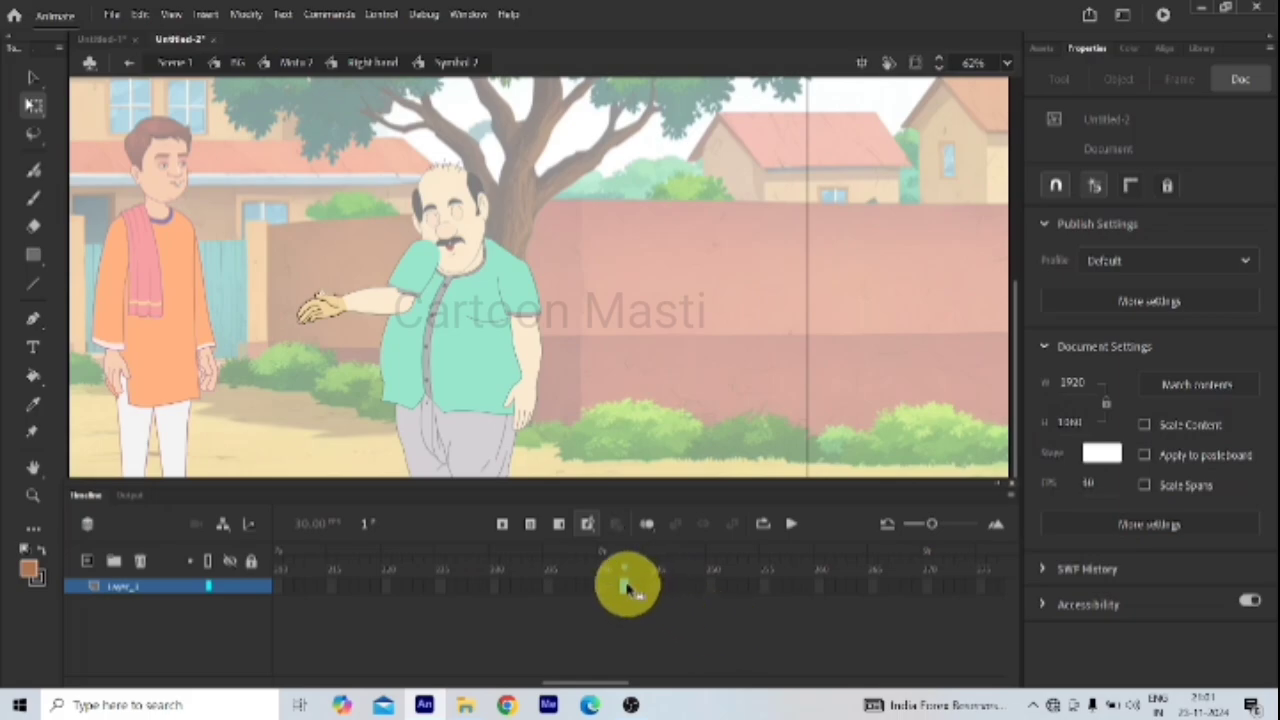
click(625, 588)
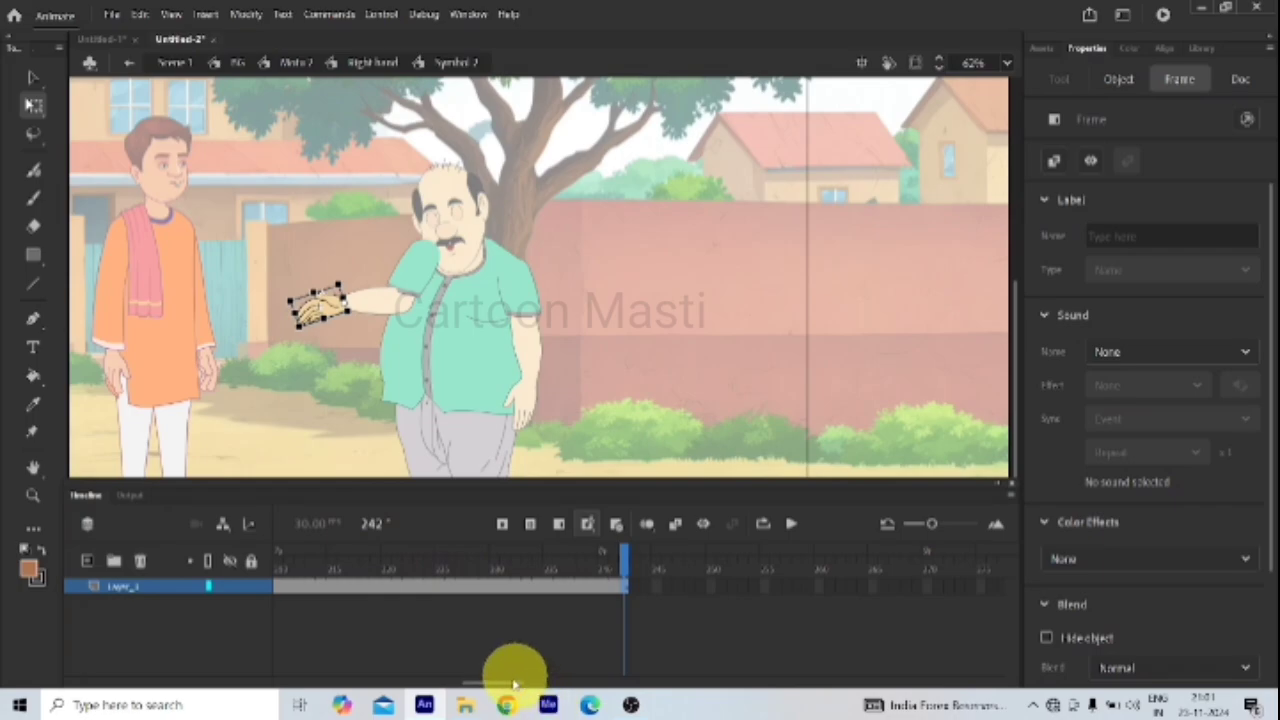
drag(513, 684, 436, 663)
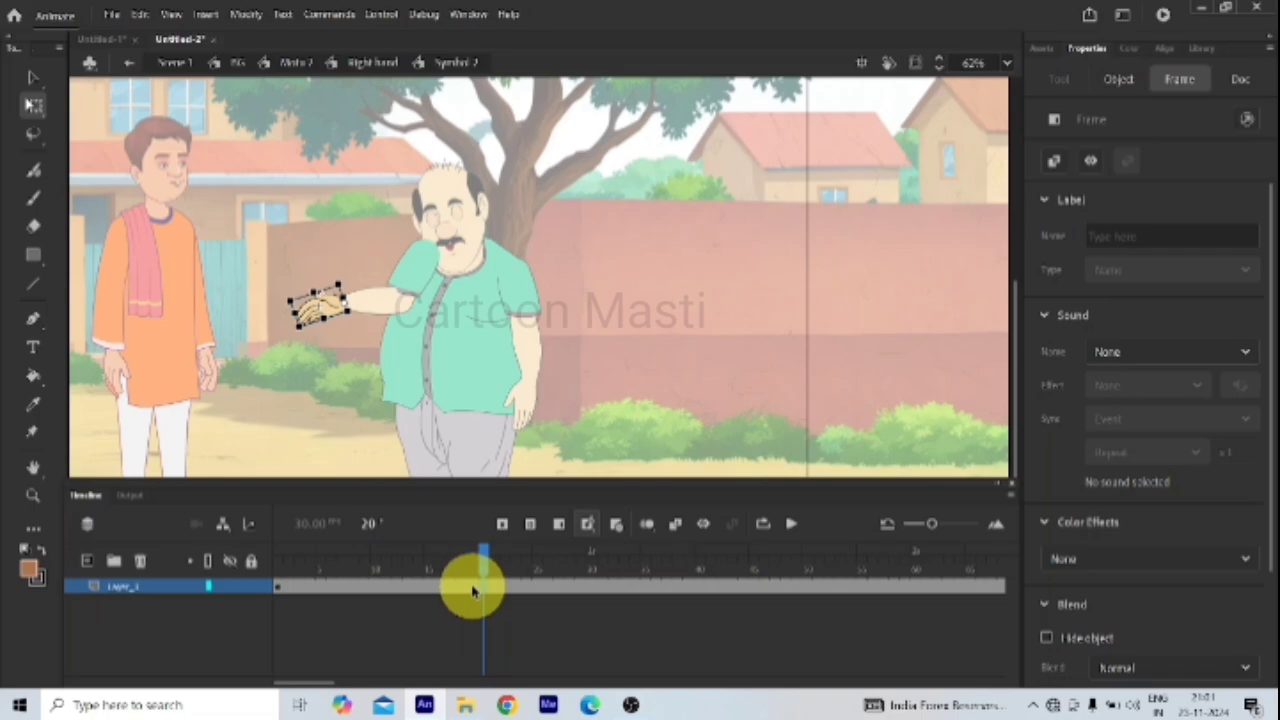
Step: Add a keyframe at frame 20, switch the hand to pose 2 with the Frame Picker, and check it in the Right hand timeline
click(538, 585)
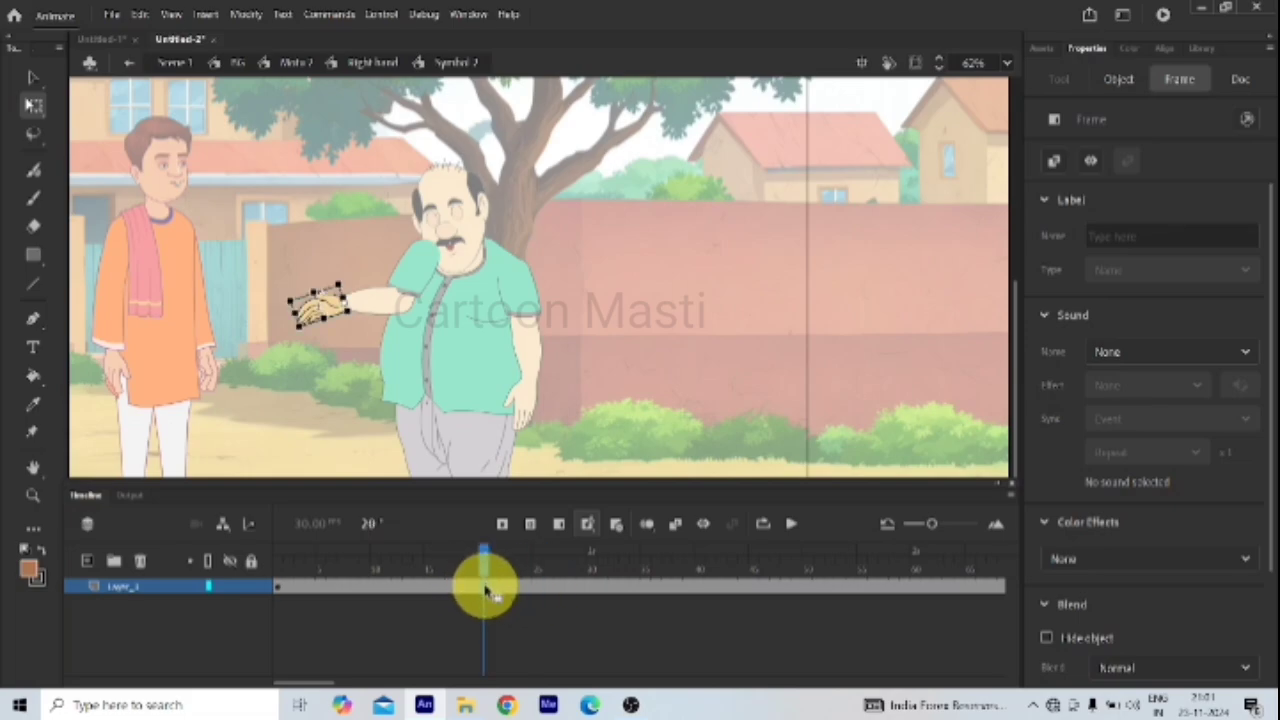
click(330, 312)
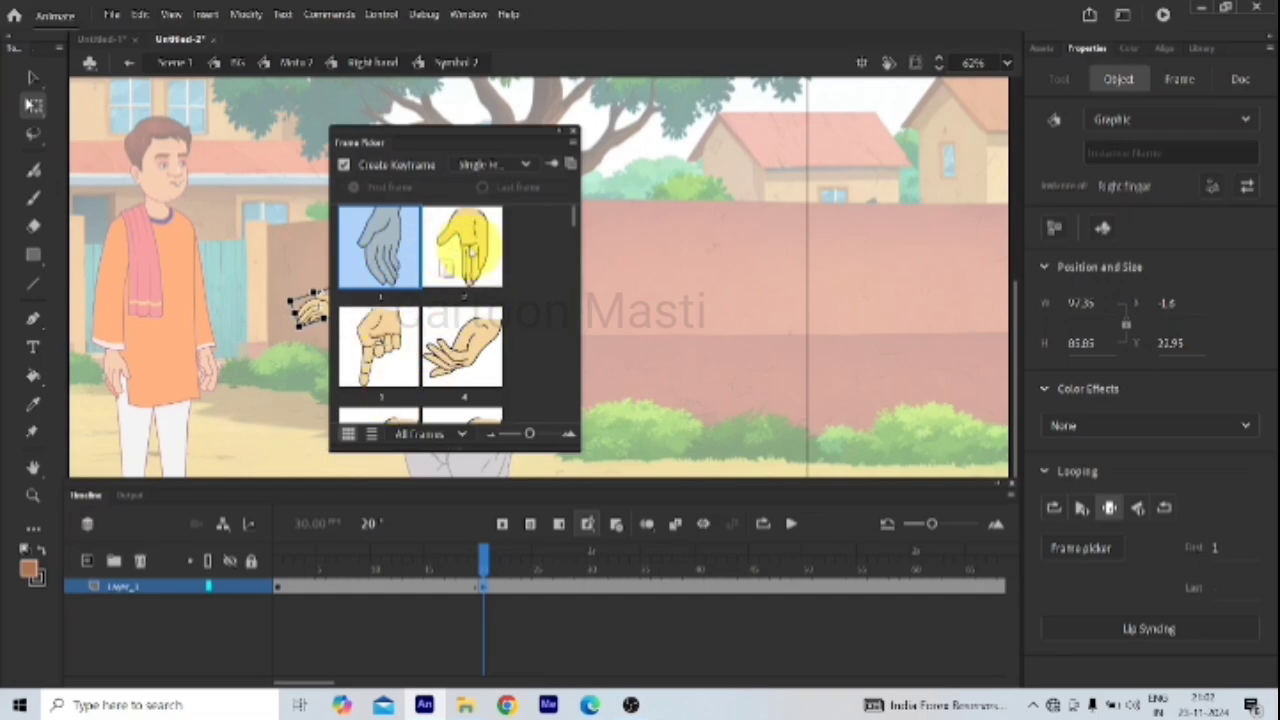
click(468, 252)
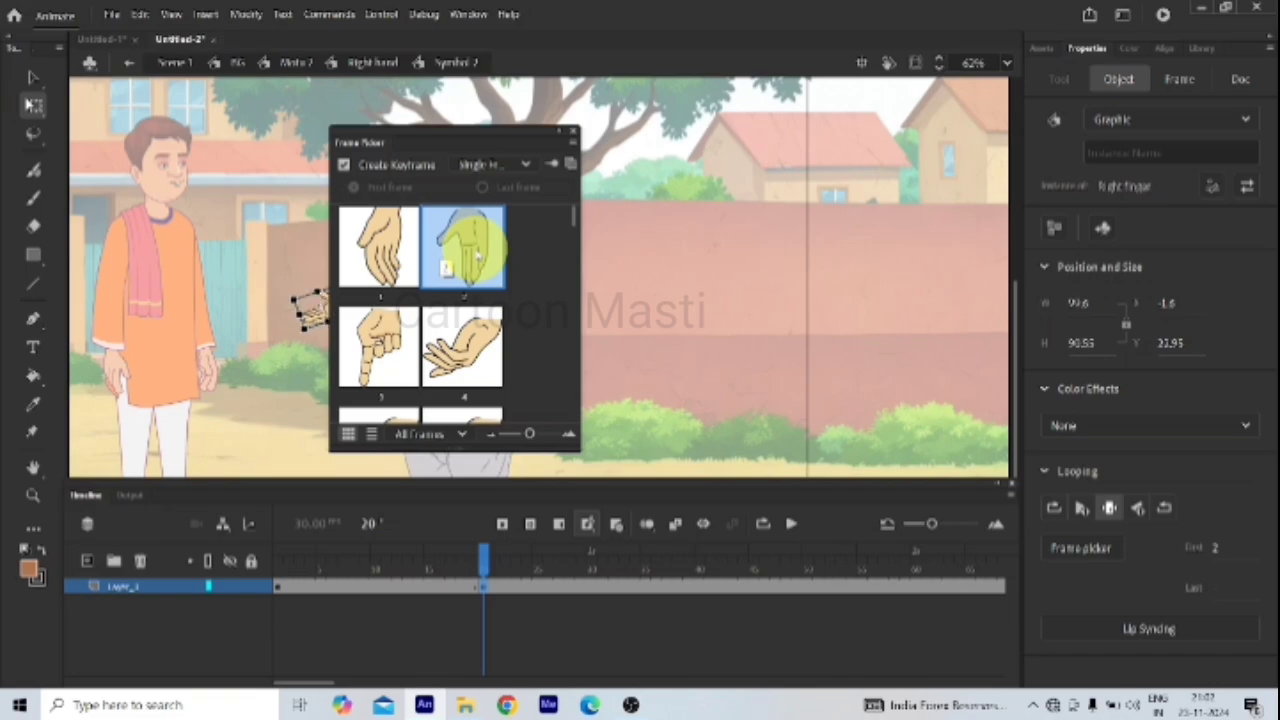
click(571, 132)
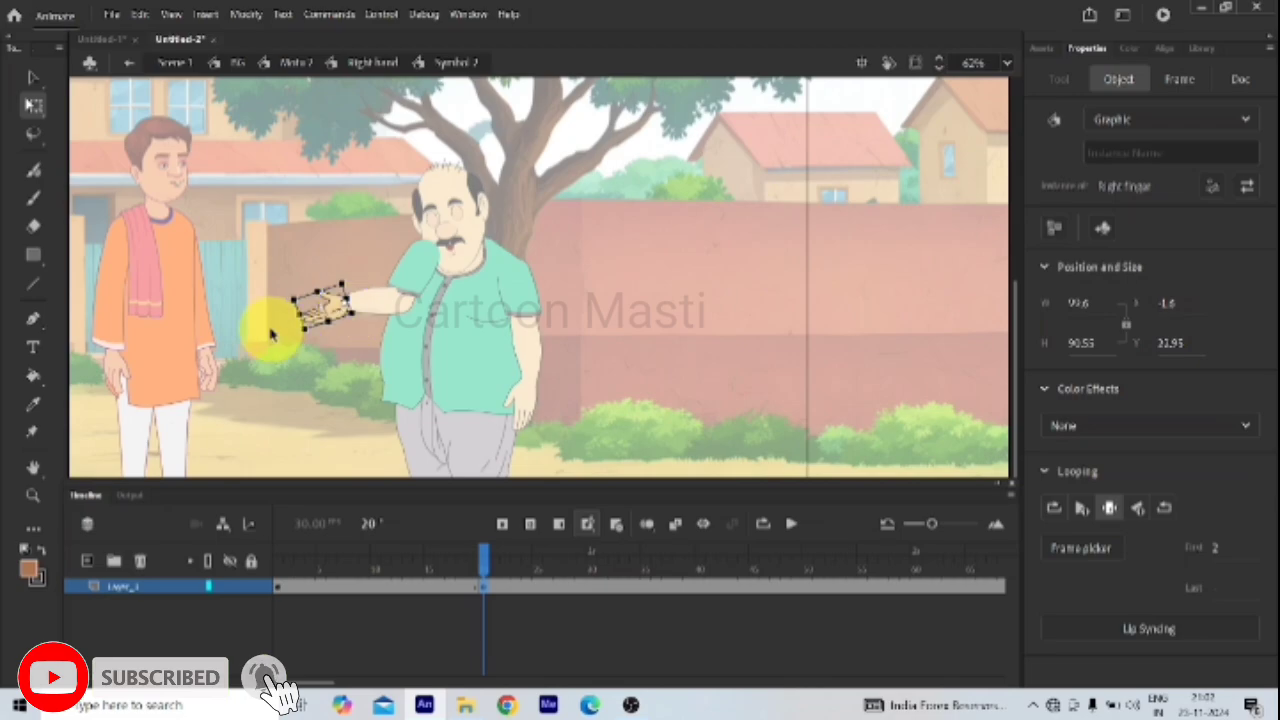
mouse_move(486, 568)
mouse_down()
mouse_move(414, 555)
mouse_move(484, 560)
mouse_up()
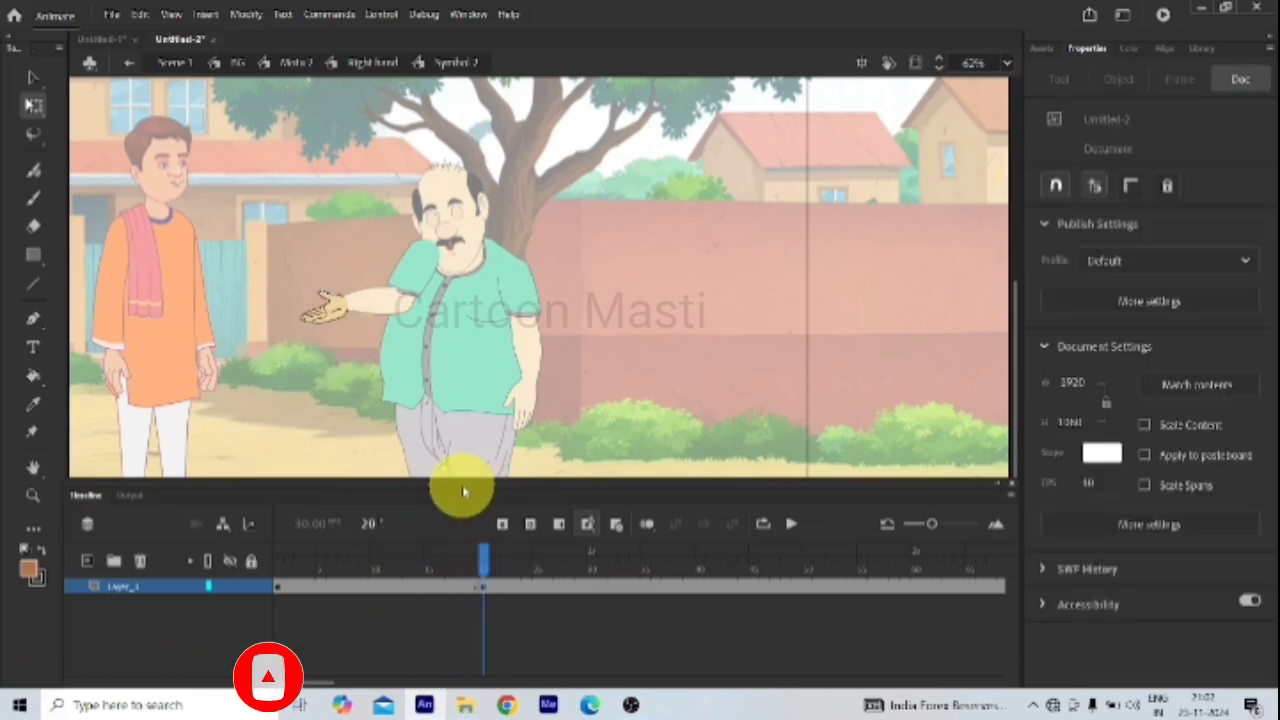
click(129, 62)
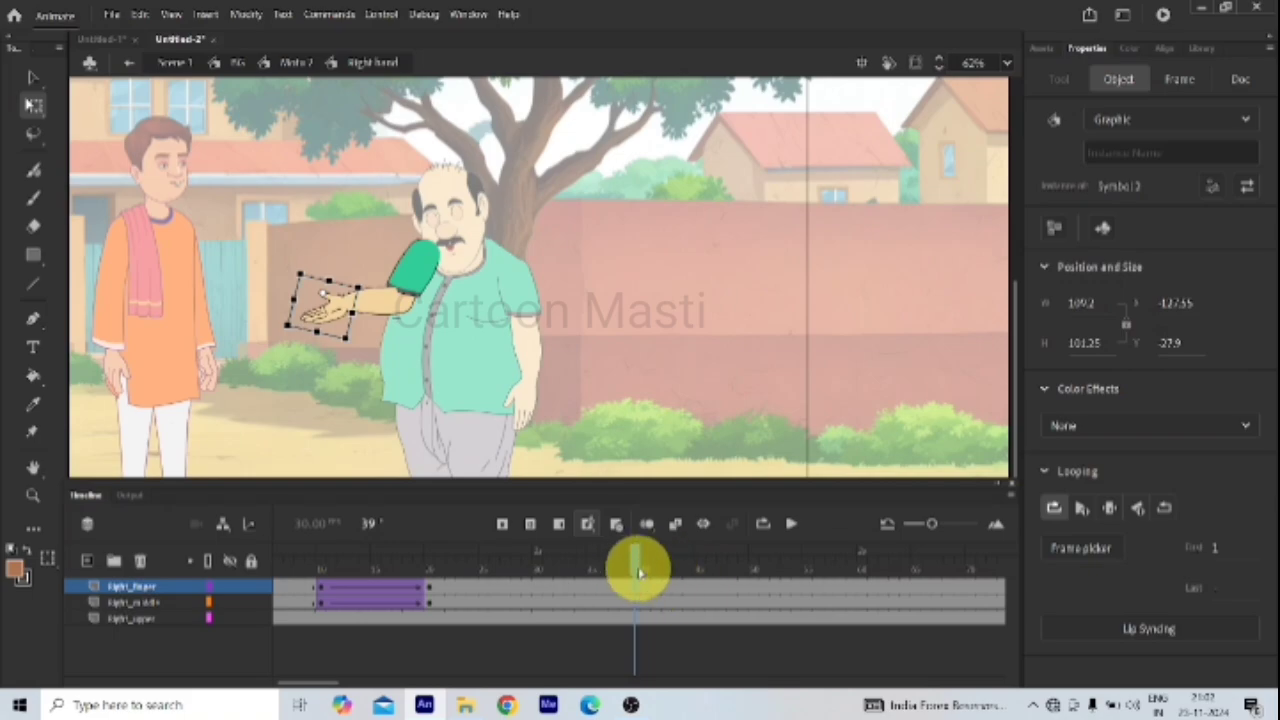
drag(636, 562, 429, 555)
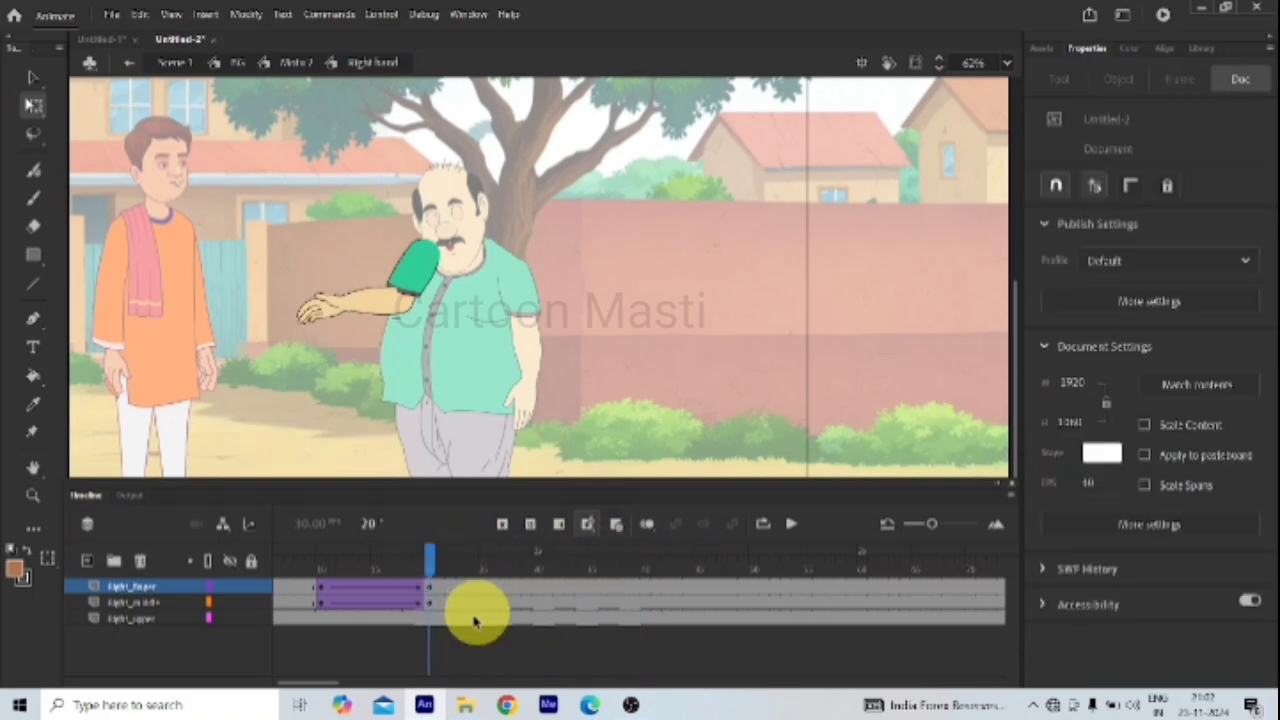
Step: Clear the frame 20 keyframe inside the nested hand symbol and return to frame 20 of the finger layer in Right hand
double_click(322, 310)
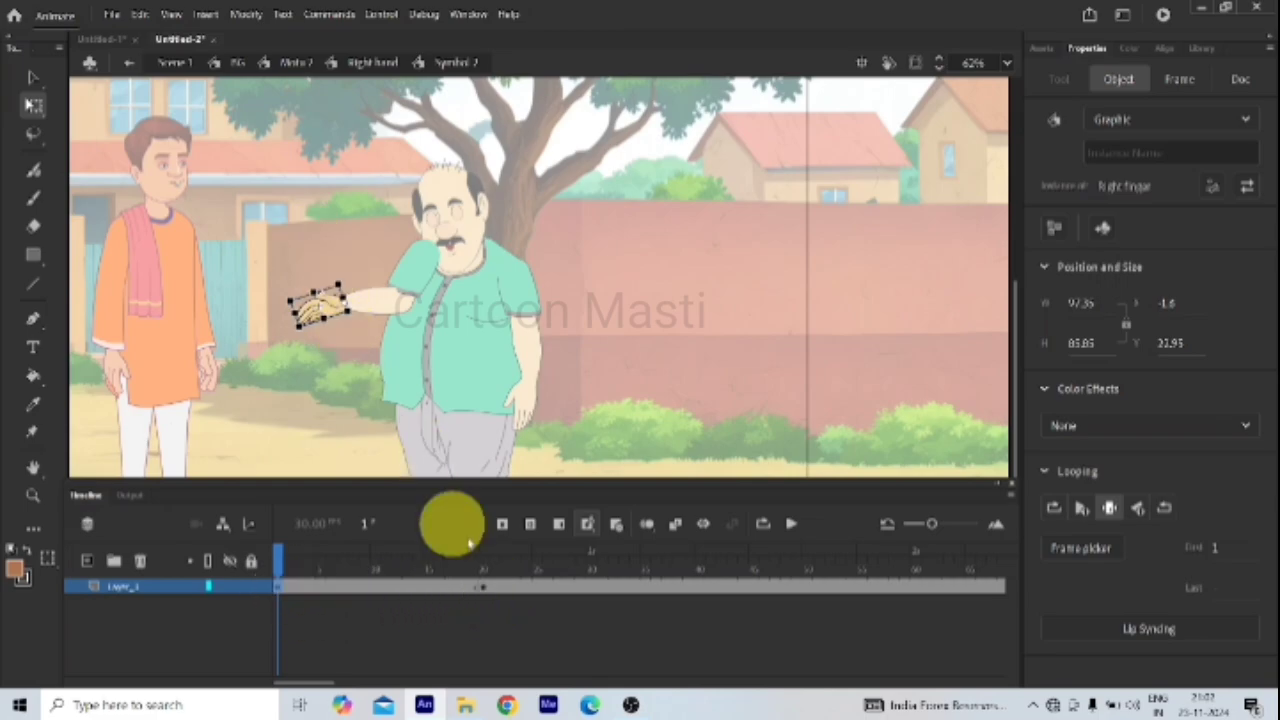
click(484, 586)
right_click(484, 587)
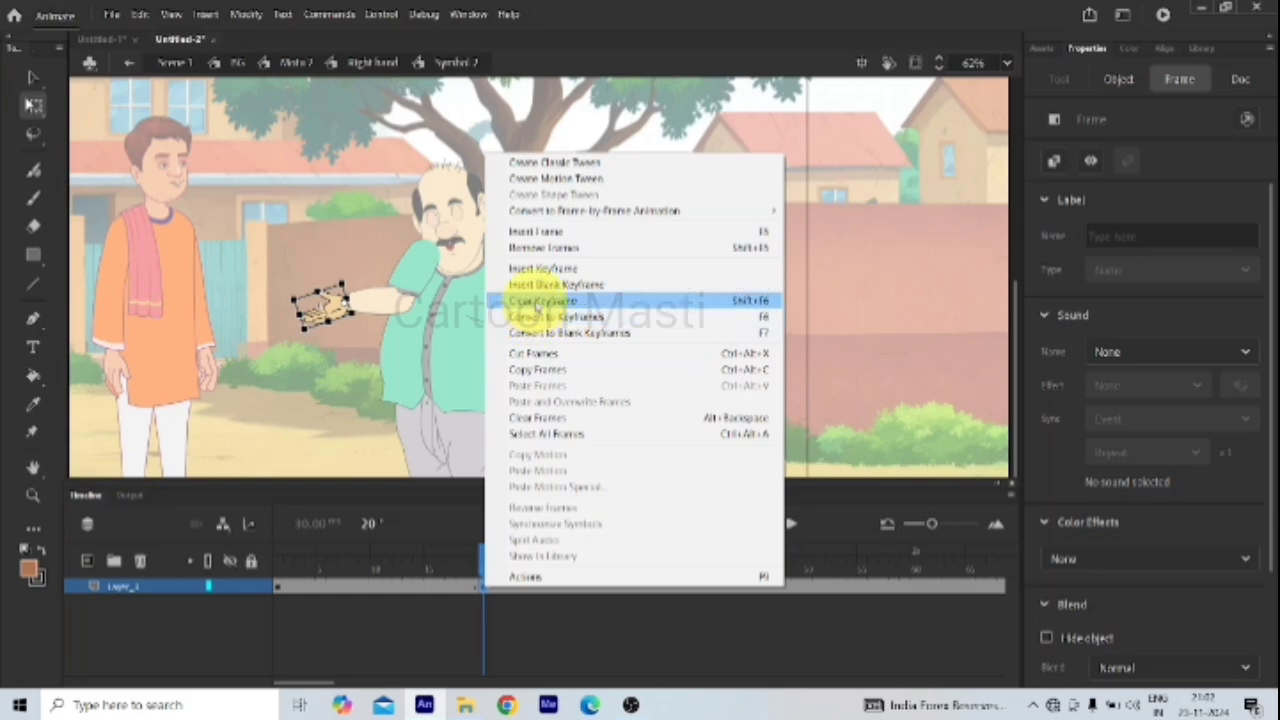
click(540, 301)
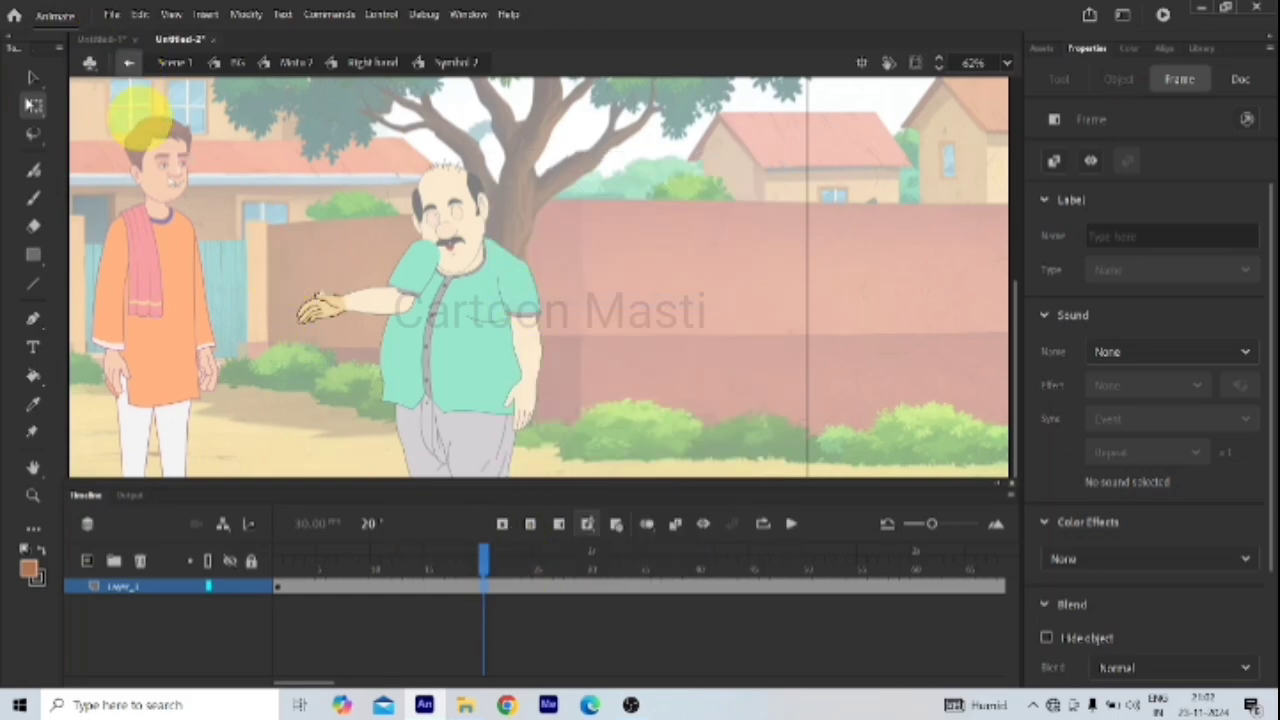
double_click(135, 115)
click(430, 594)
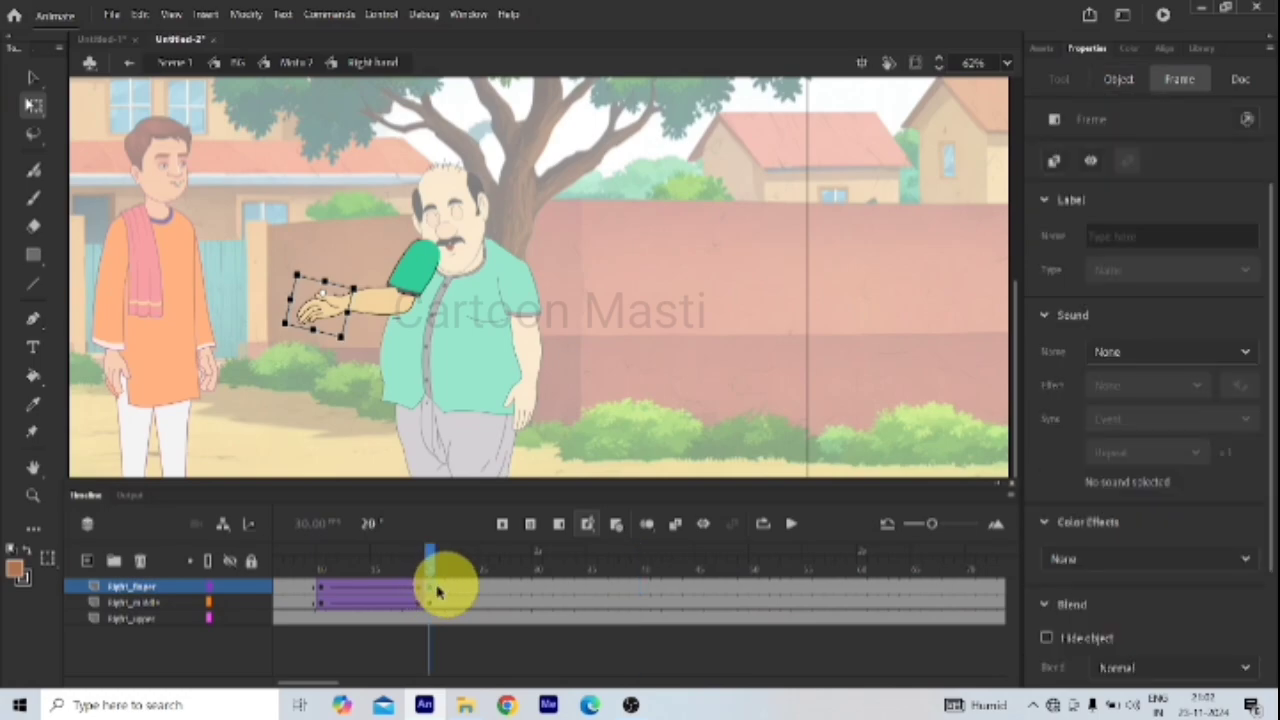
Step: Check the timeline inside the nested hand symbol, then synchronize the symbols across all frames of the three Right hand layers
double_click(325, 310)
click(291, 597)
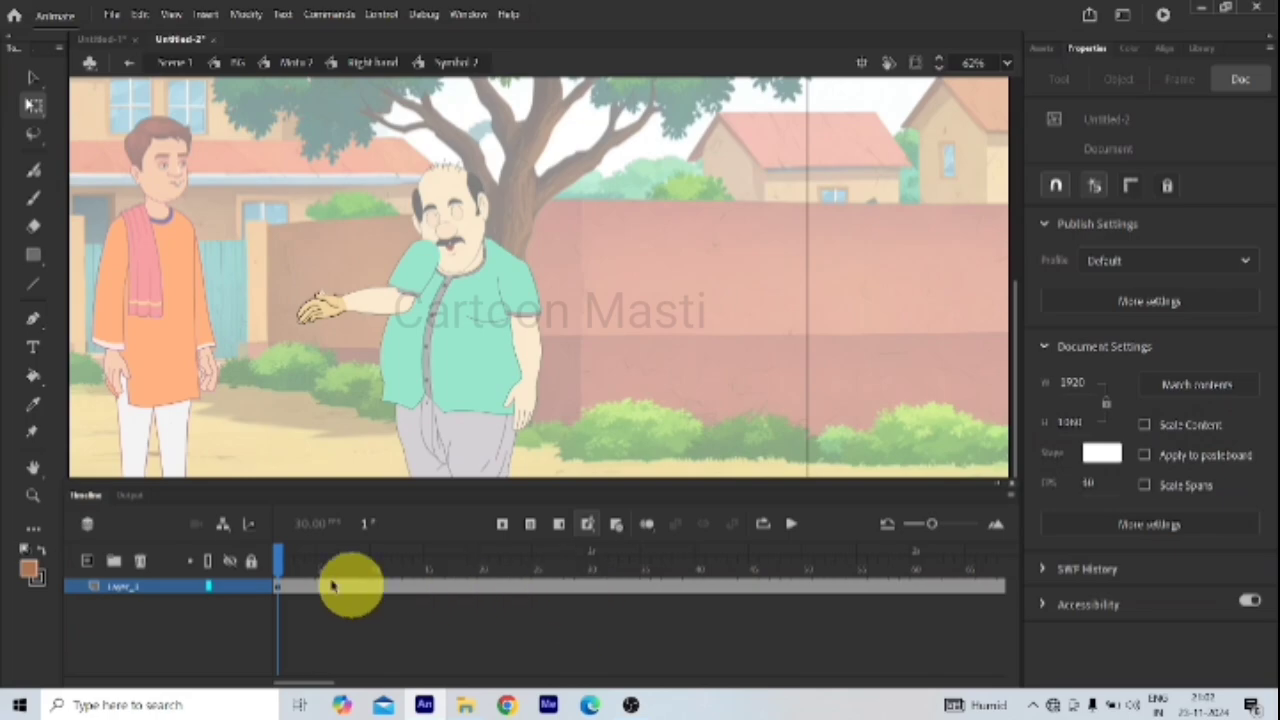
click(127, 62)
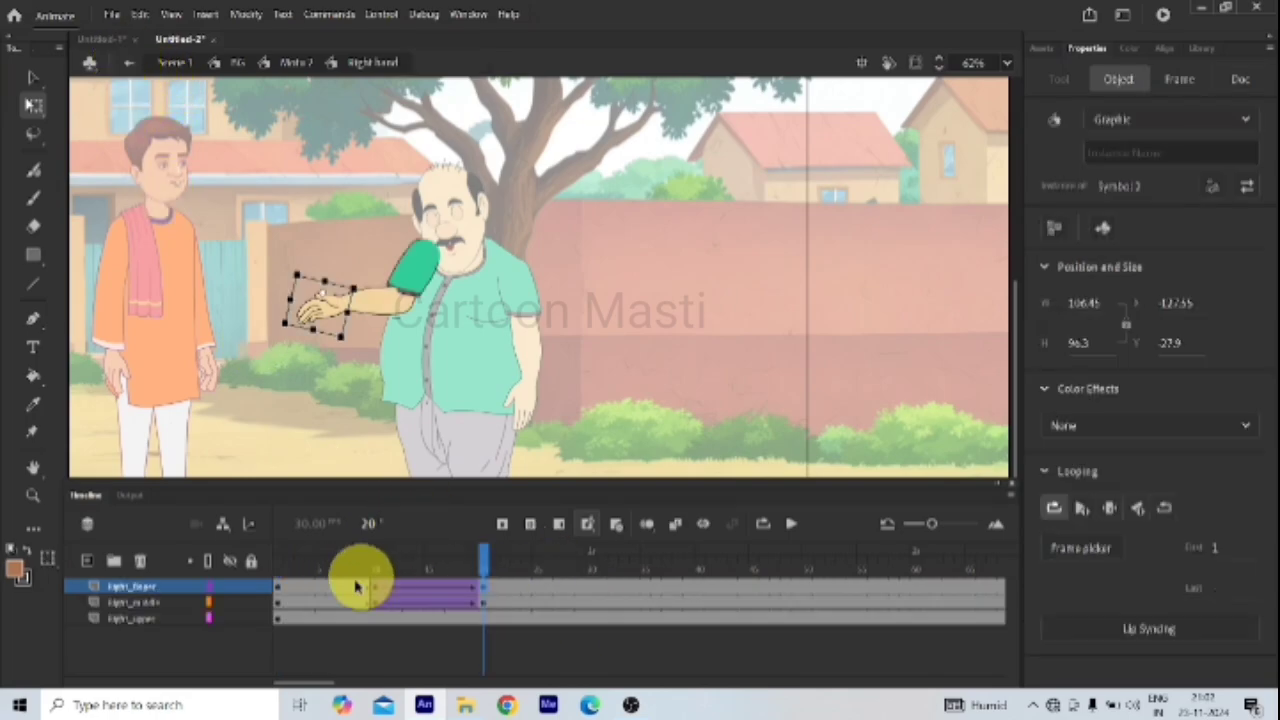
drag(280, 590, 1120, 705)
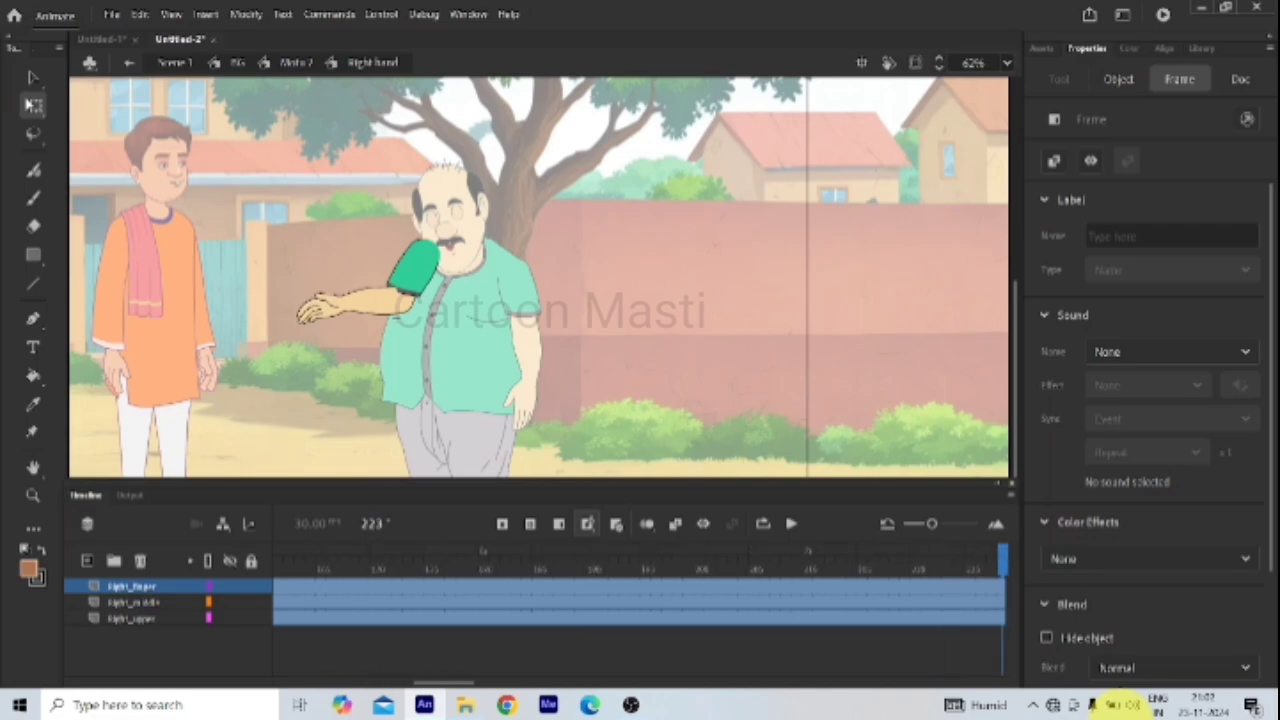
drag(1120, 705, 776, 698)
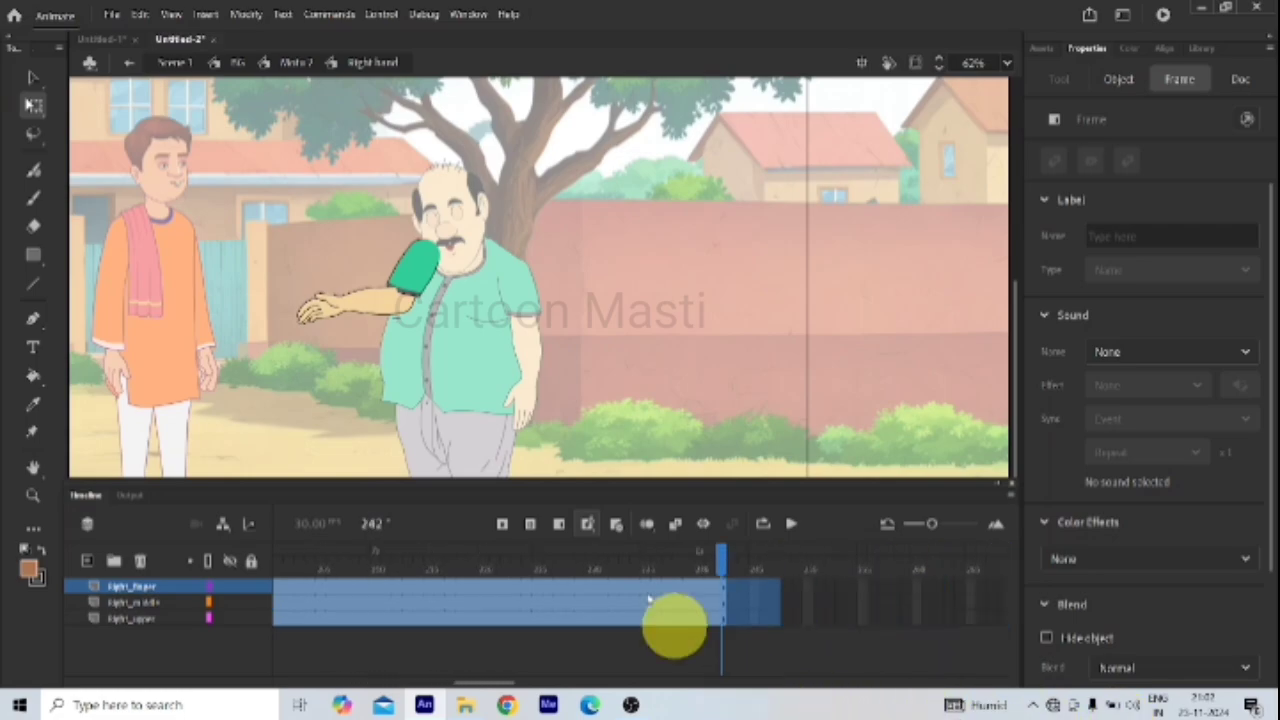
right_click(497, 618)
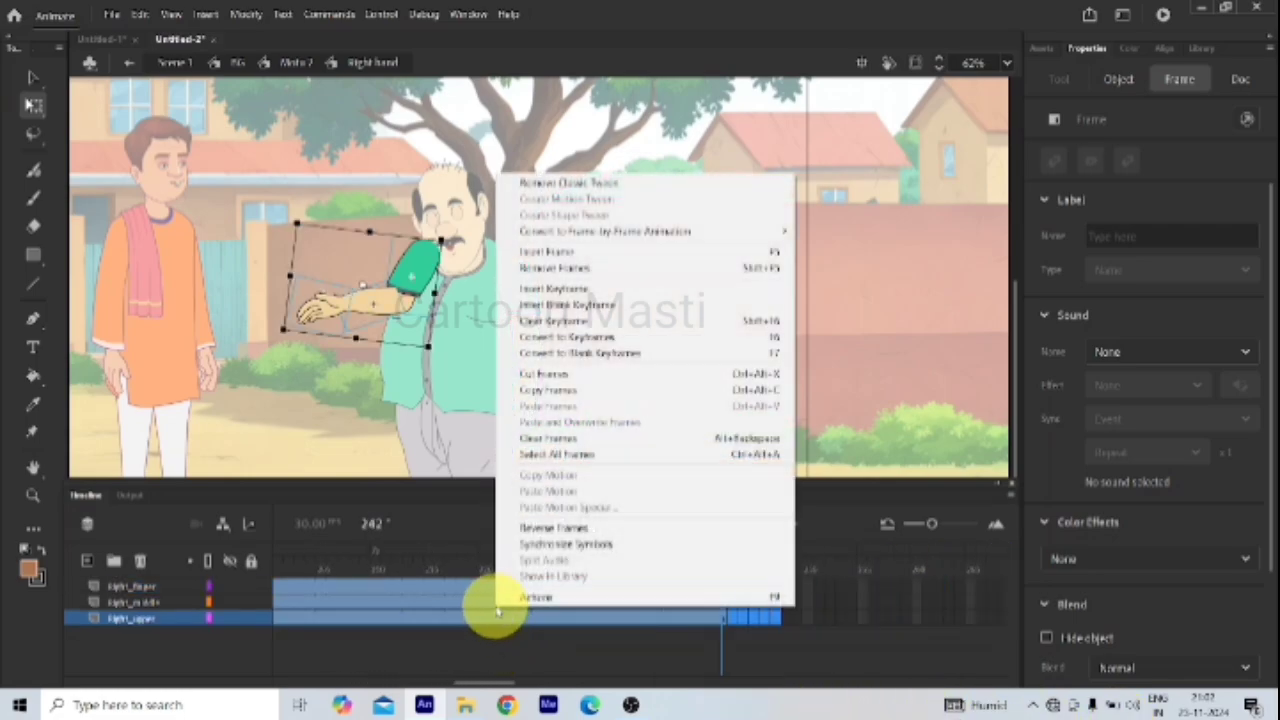
click(565, 544)
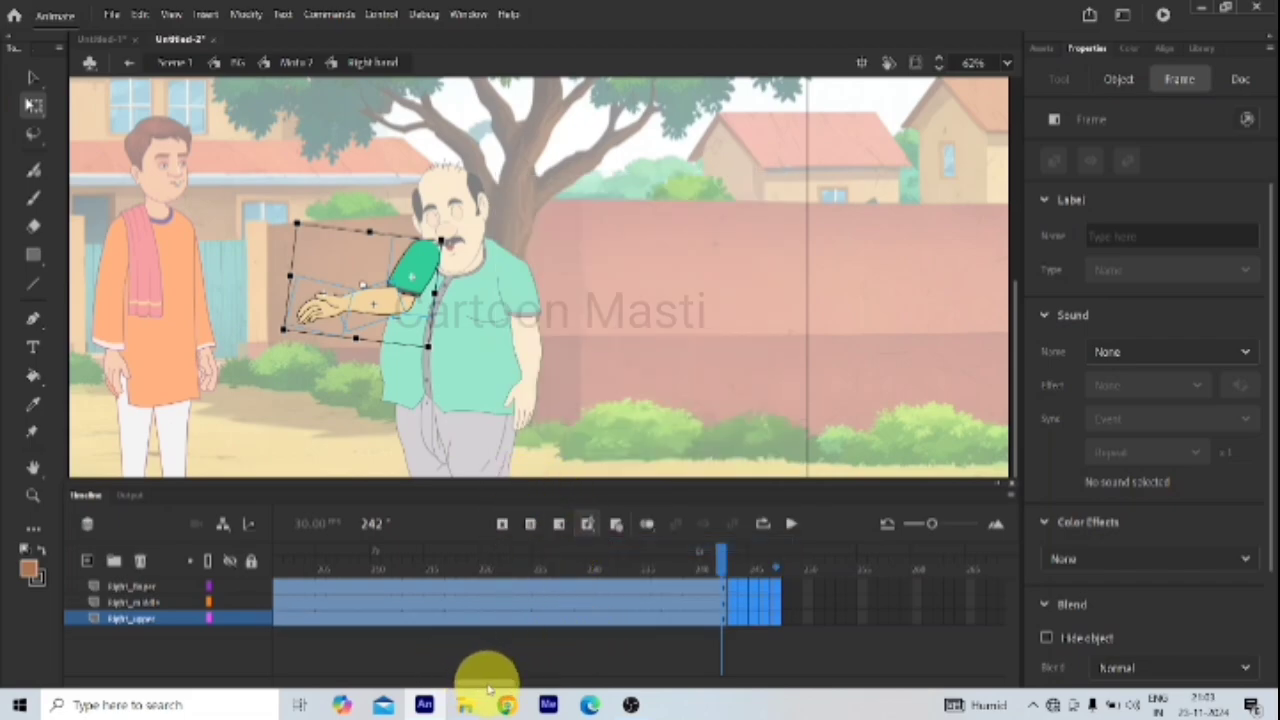
Step: Open the nested hand symbol from frame 20 of the finger layer and add a keyframe at frame 15 inside it
drag(489, 686, 206, 649)
click(528, 604)
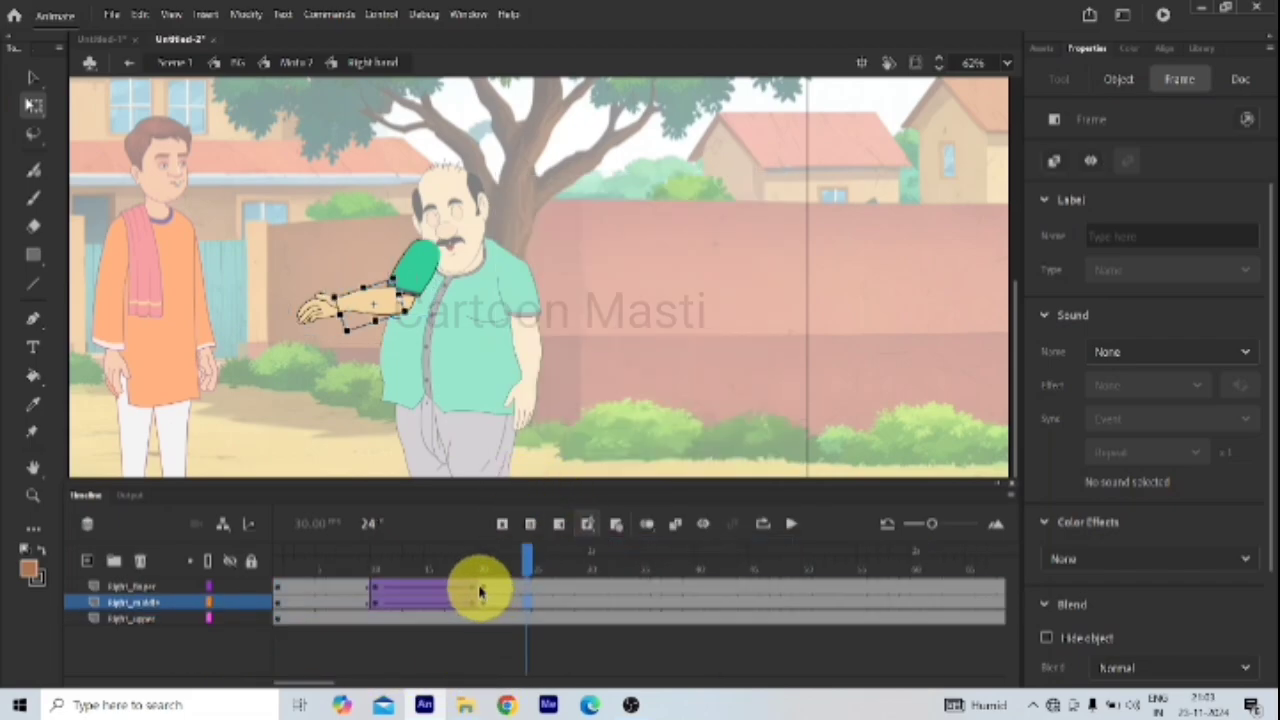
click(484, 598)
click(340, 318)
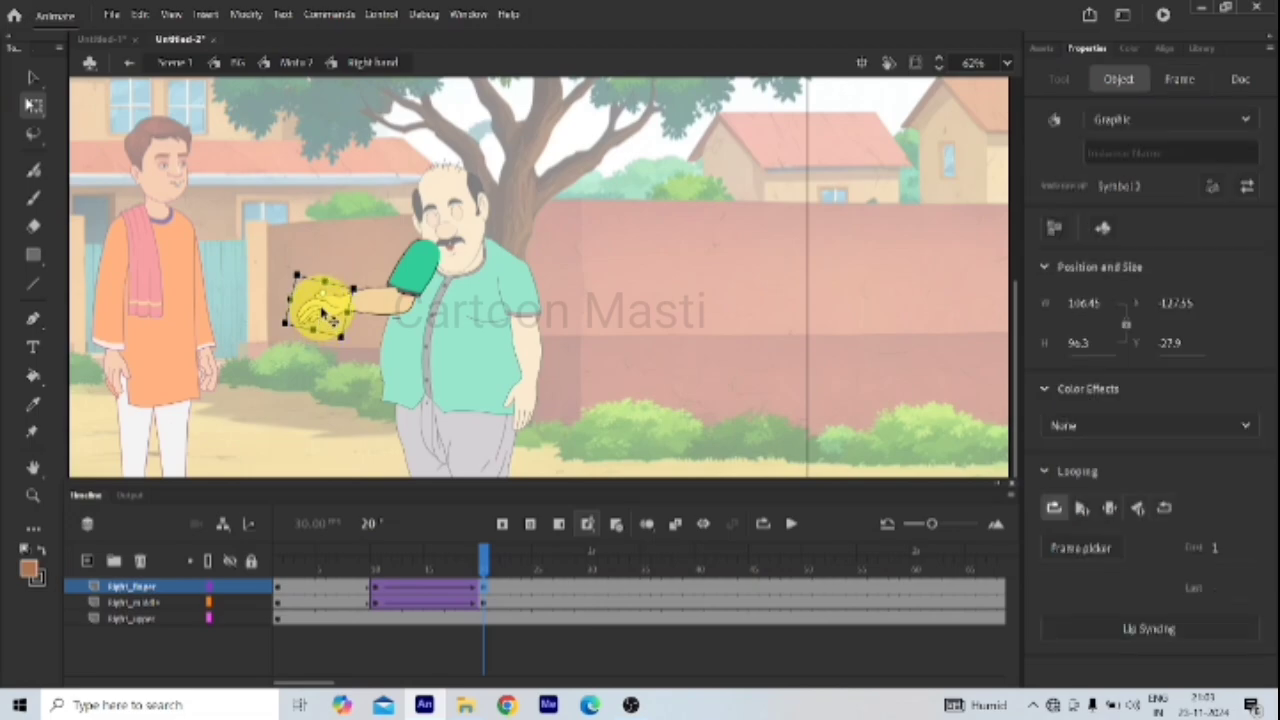
double_click(323, 313)
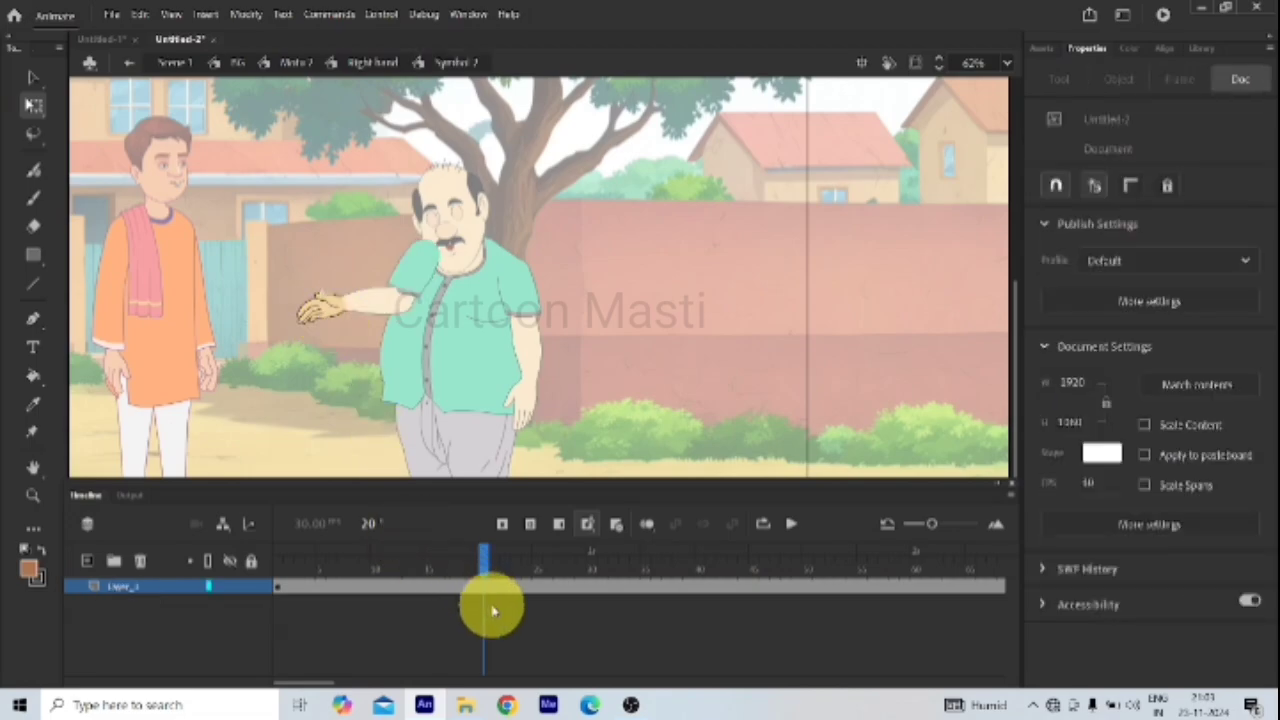
click(430, 586)
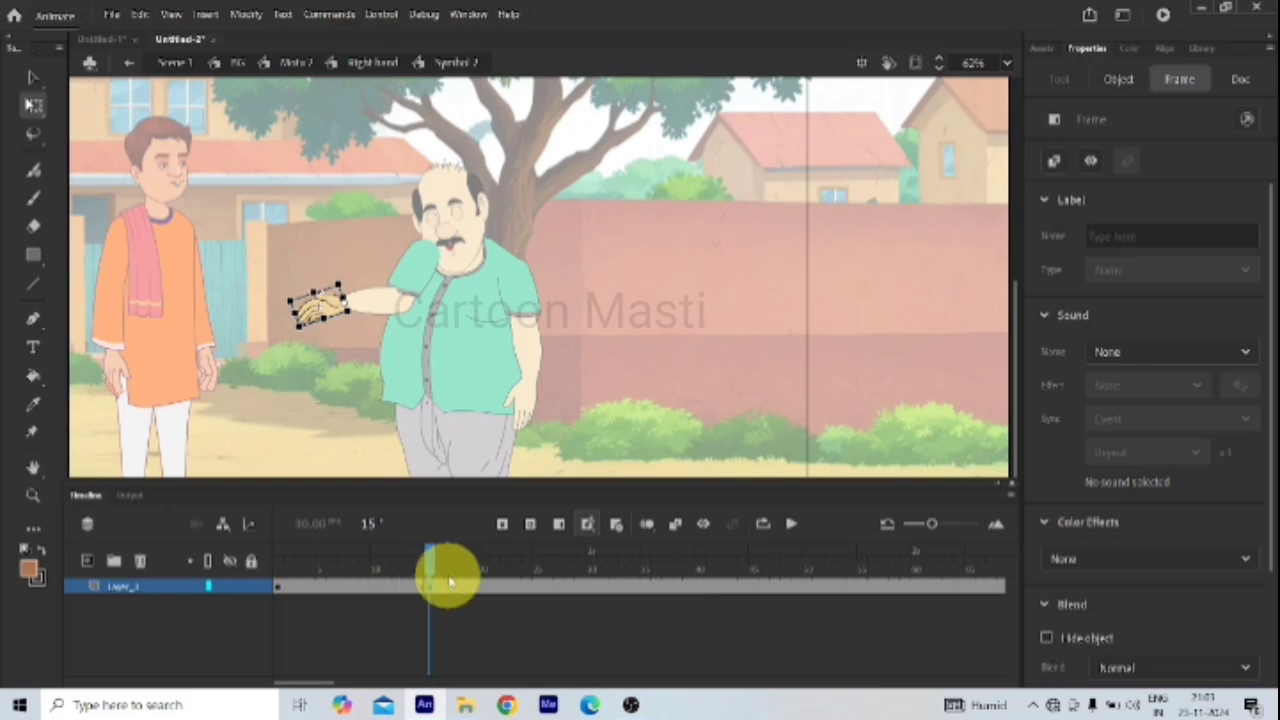
Step: Try switching the hand to pose 2 at frame 15 with the Frame Picker
click(340, 312)
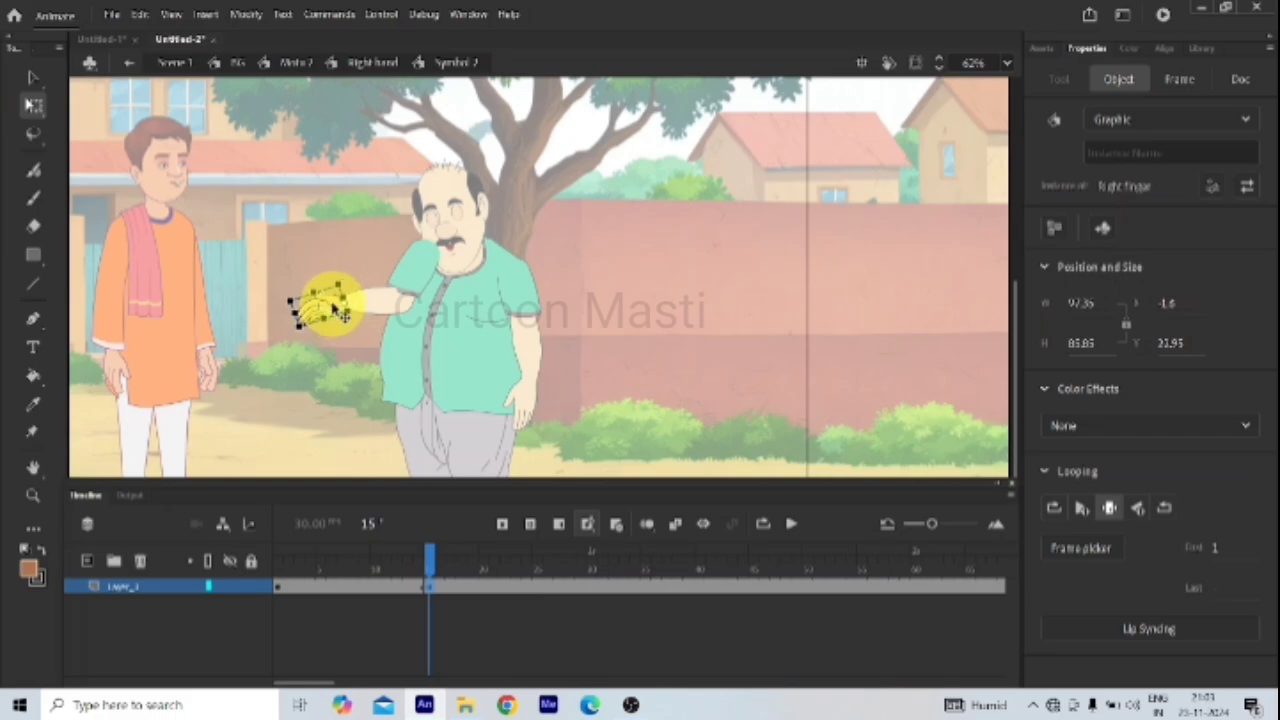
click(631, 705)
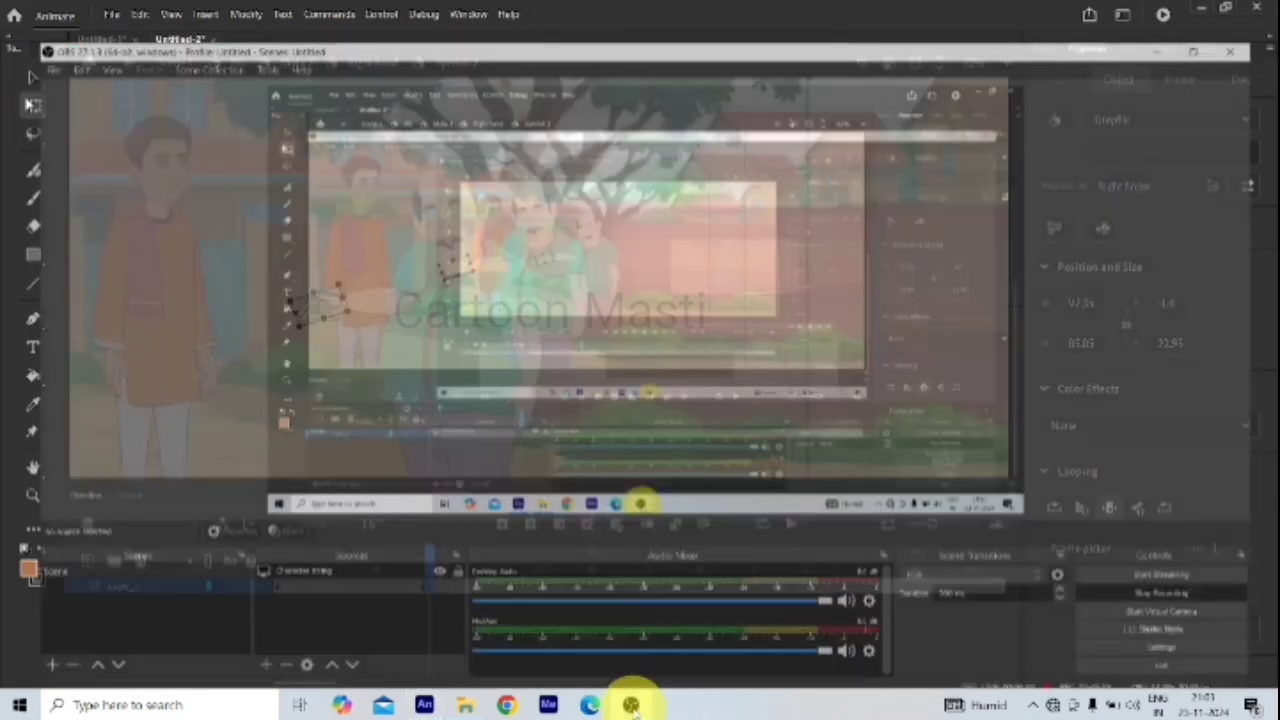
click(631, 705)
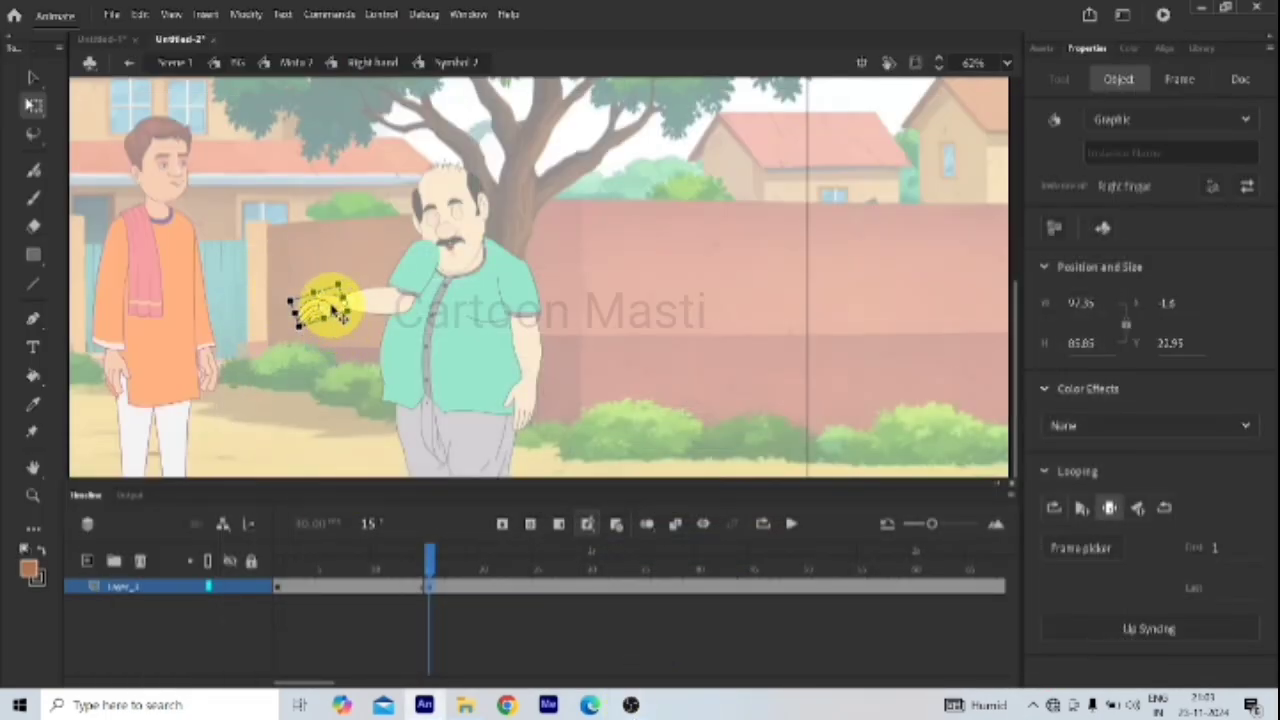
click(1100, 549)
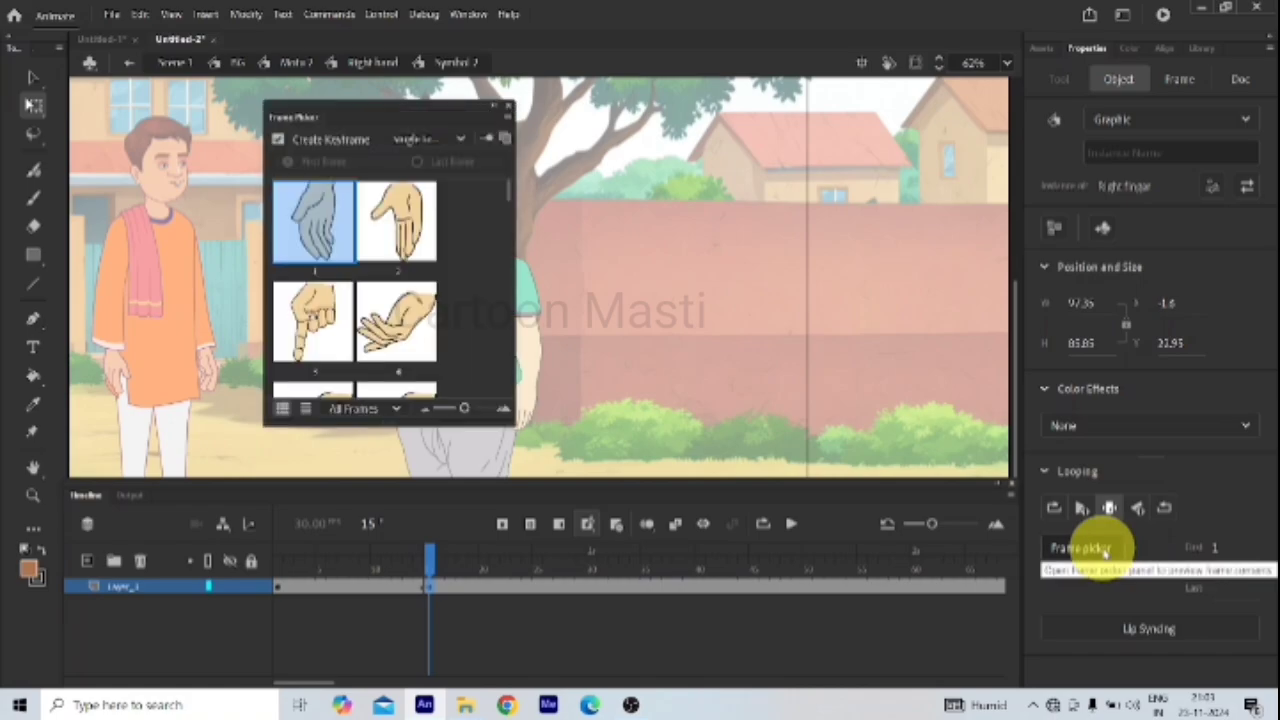
click(418, 218)
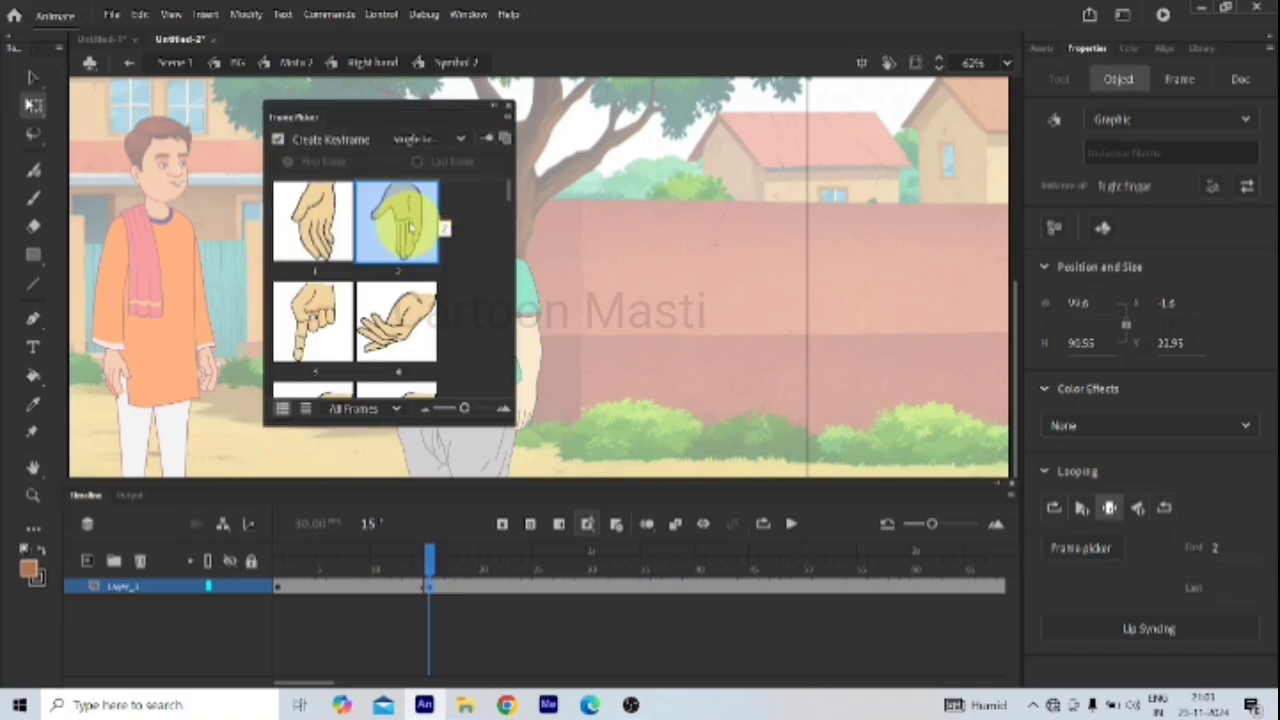
click(508, 106)
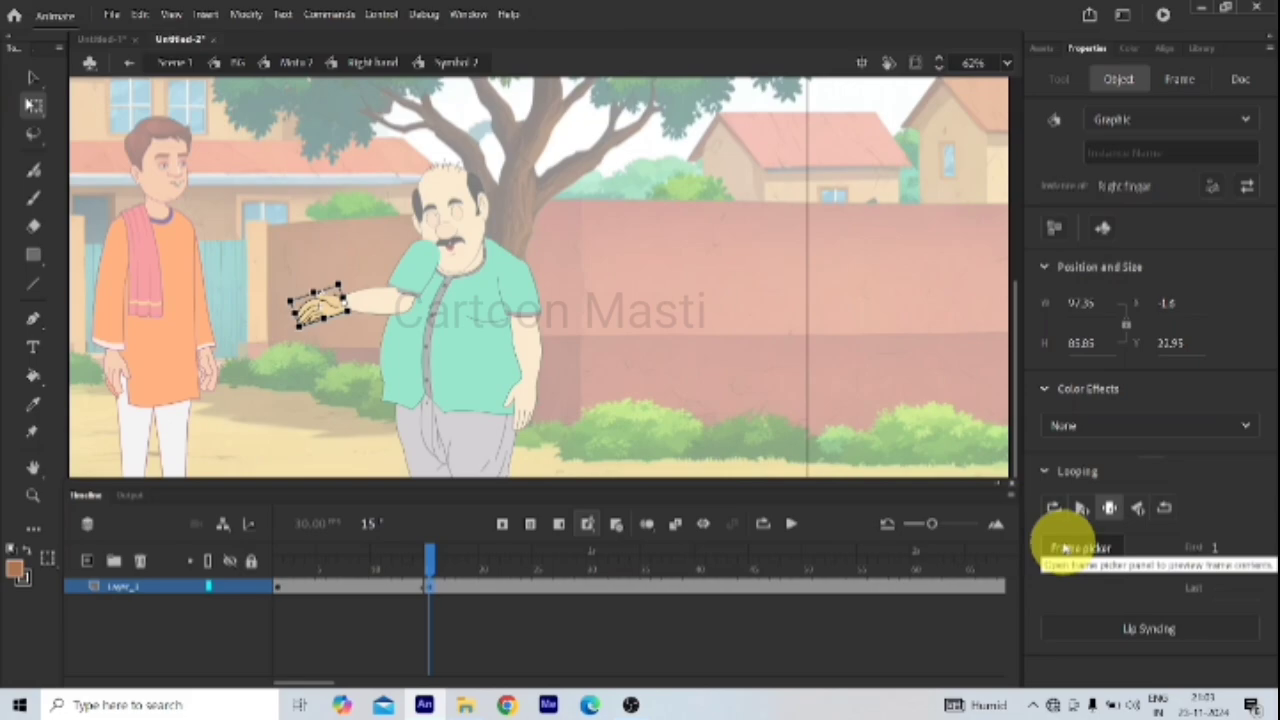
Step: Review the hand poses on frames 1 to 4 inside the Right finger symbol and return to the parent hand symbol
double_click(338, 315)
click(286, 592)
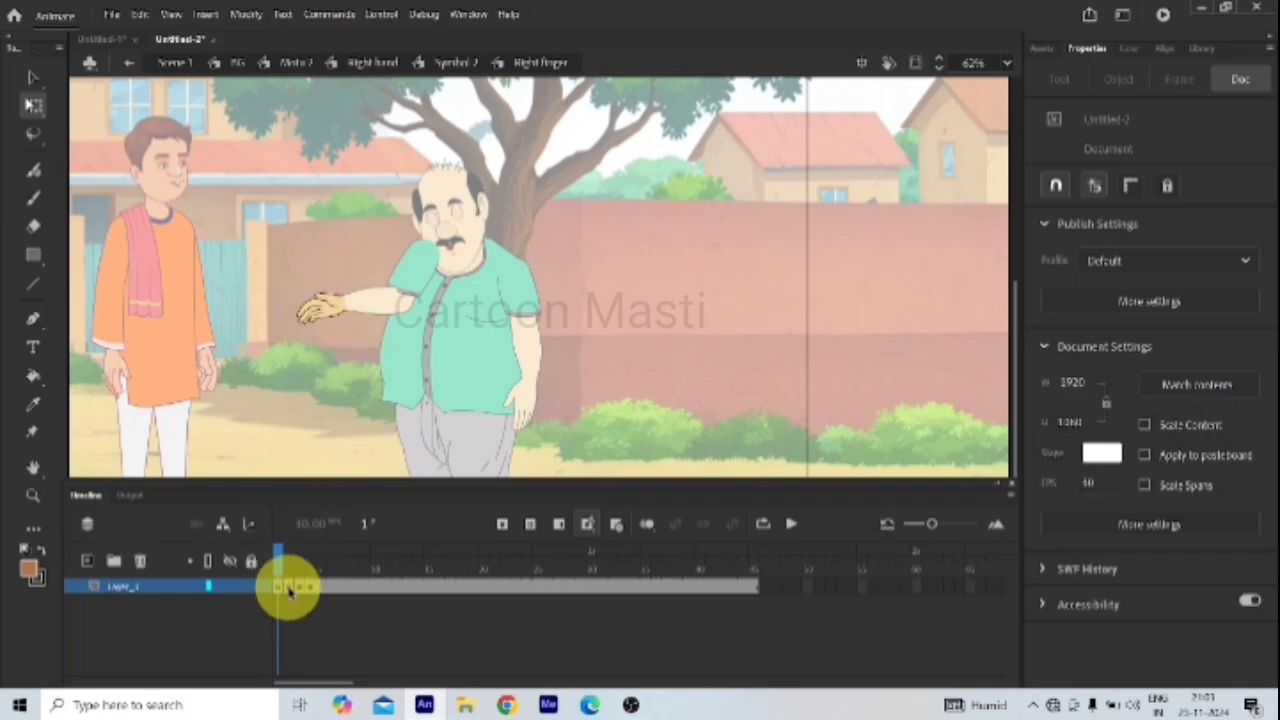
click(290, 590)
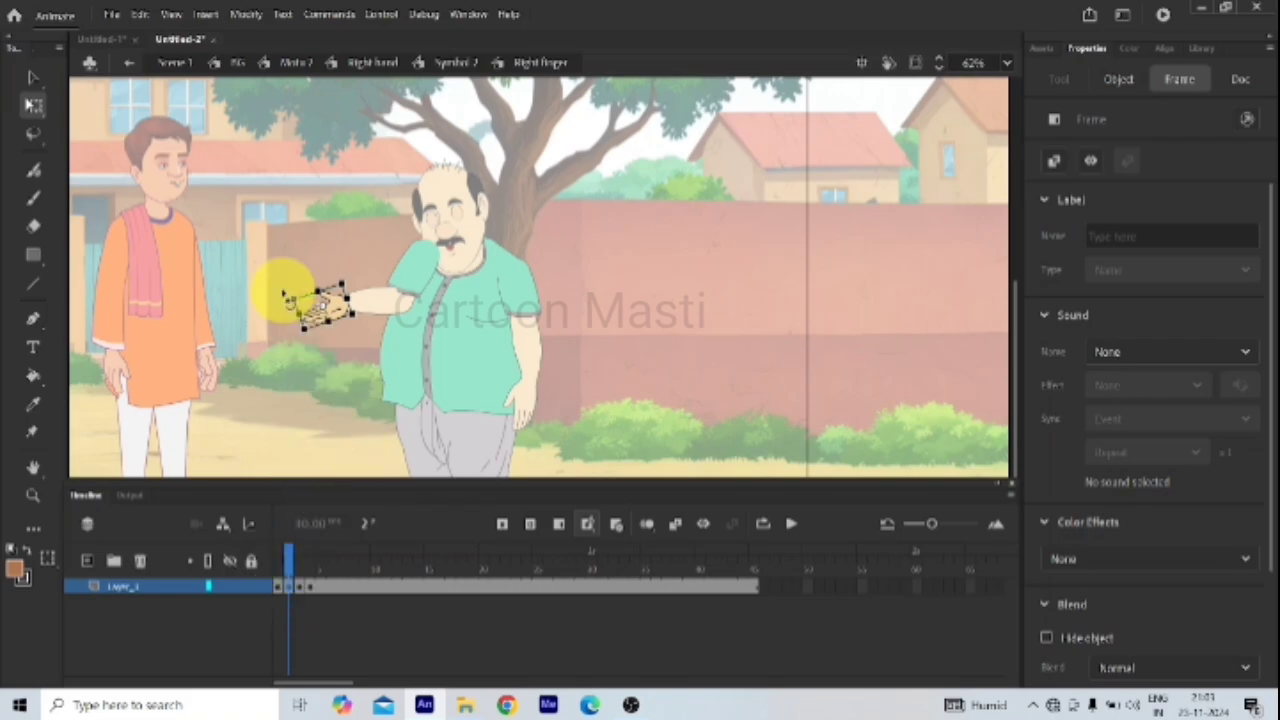
click(300, 589)
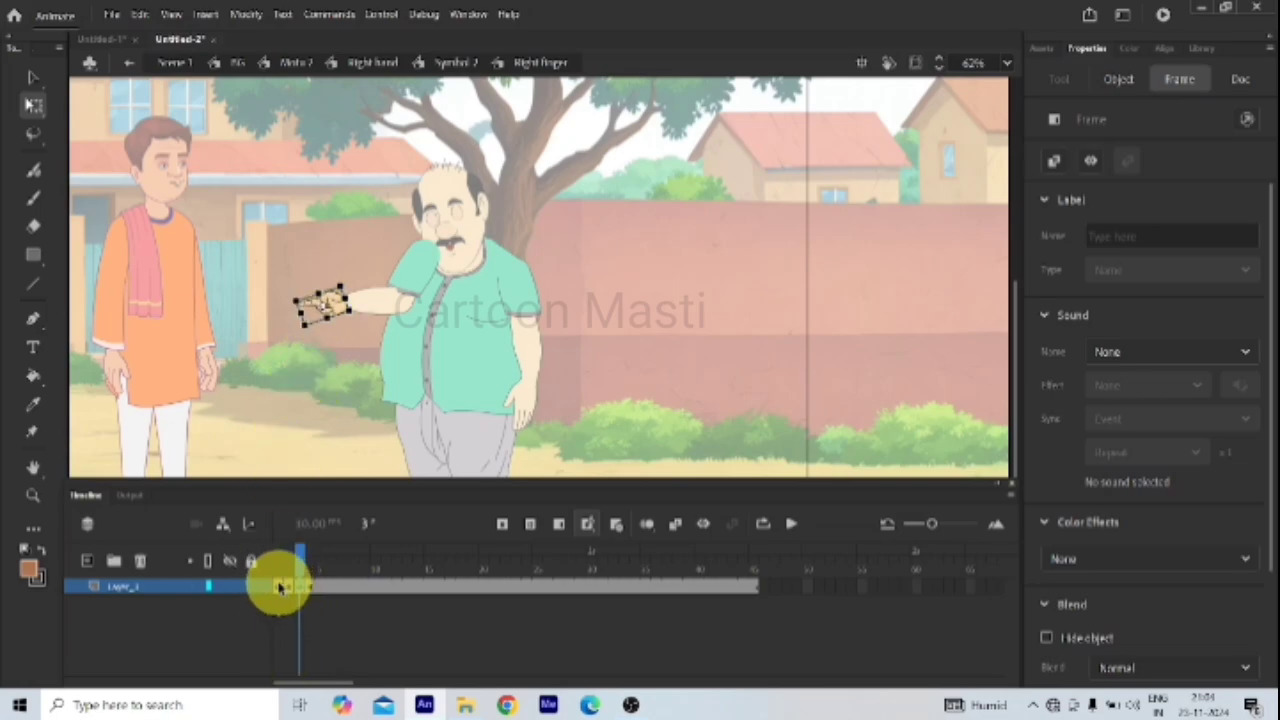
click(281, 587)
drag(298, 587, 312, 590)
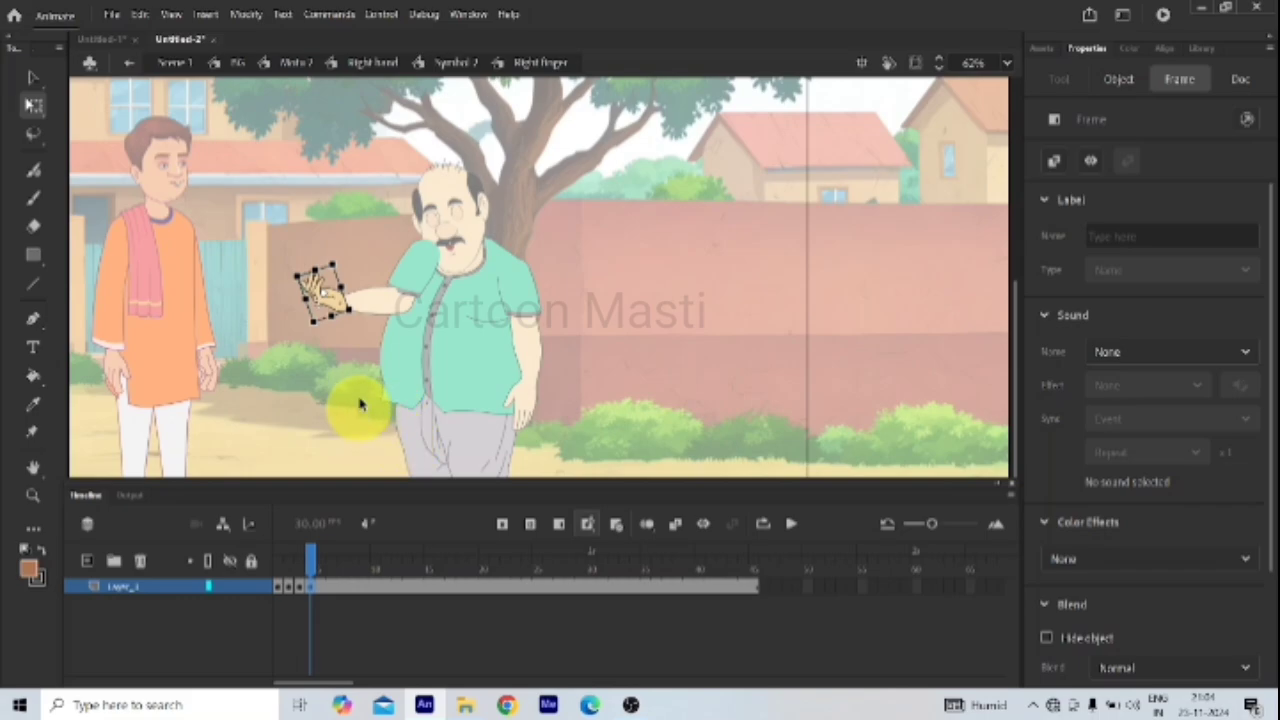
click(278, 586)
click(318, 308)
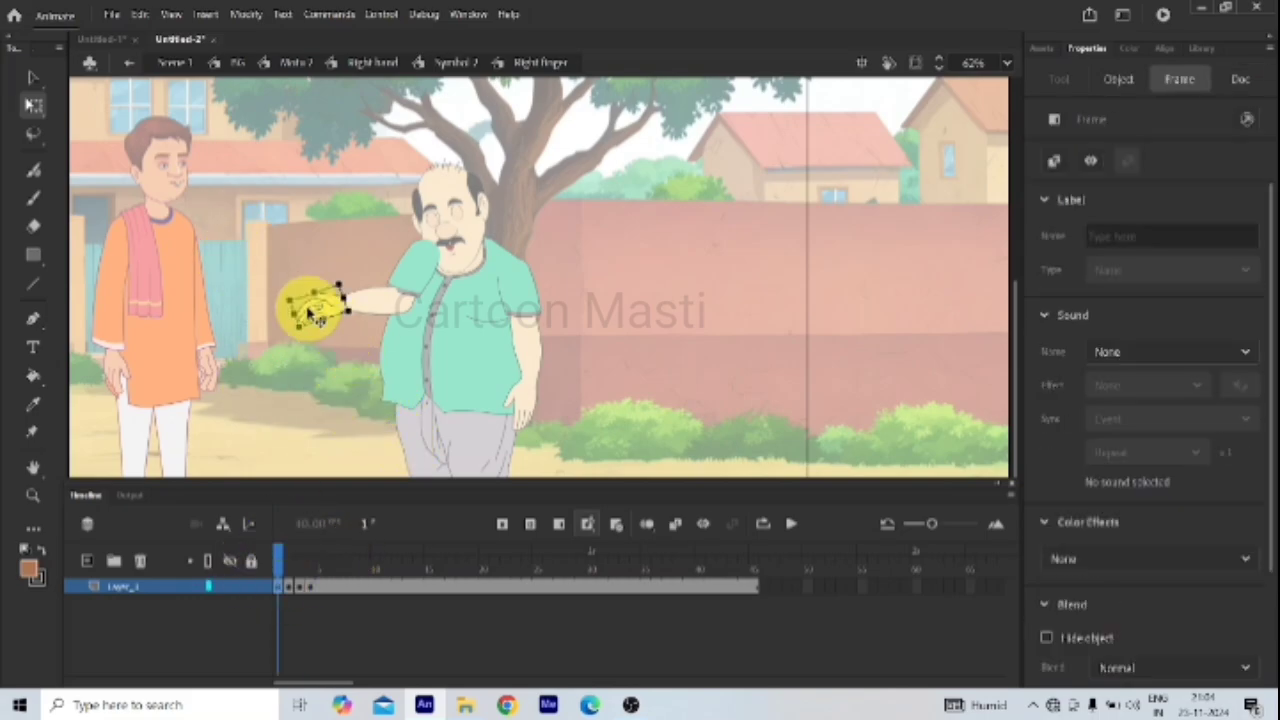
click(289, 586)
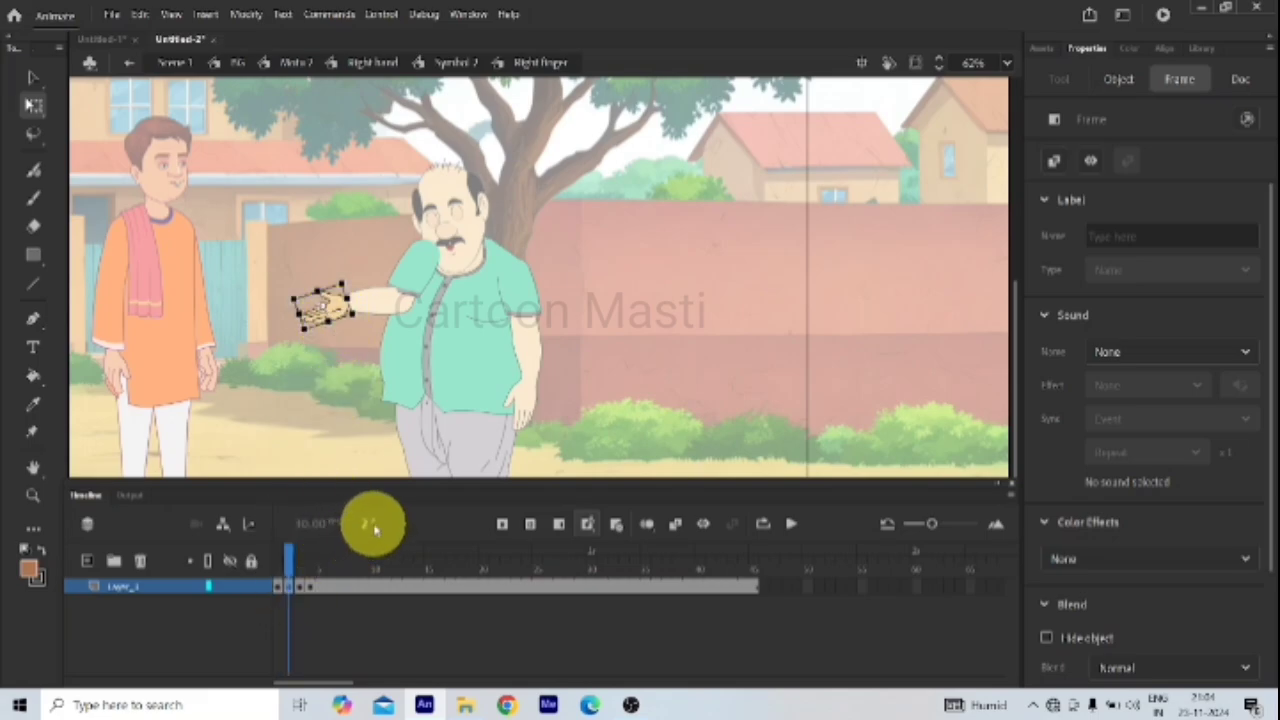
click(280, 588)
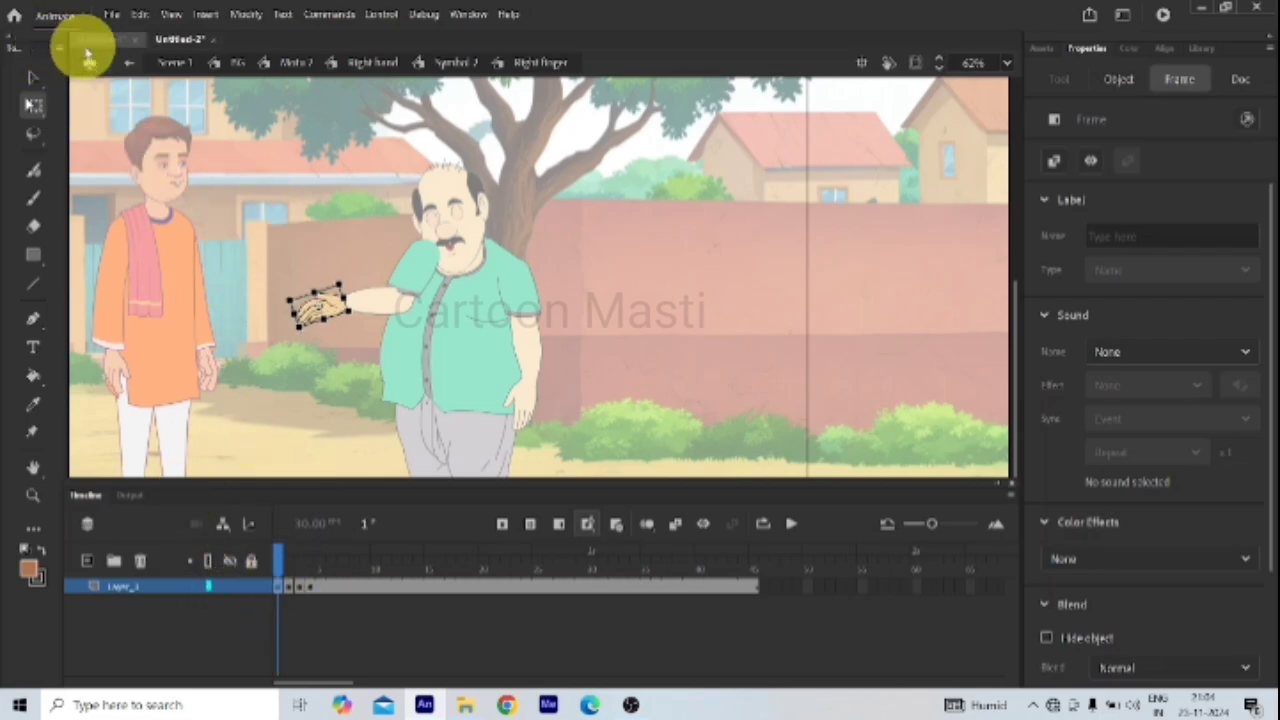
click(127, 68)
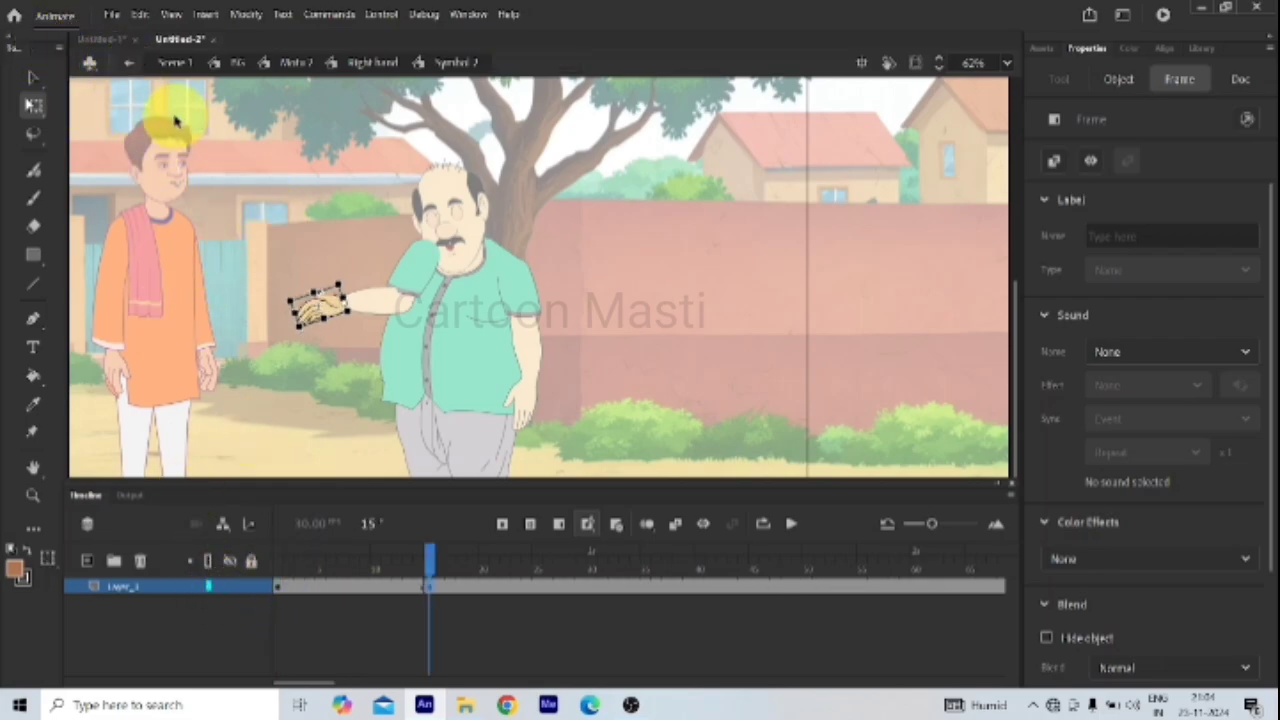
Step: Set the first loop frame of the hand at the frame 15 keyframe to 2
click(432, 590)
click(318, 316)
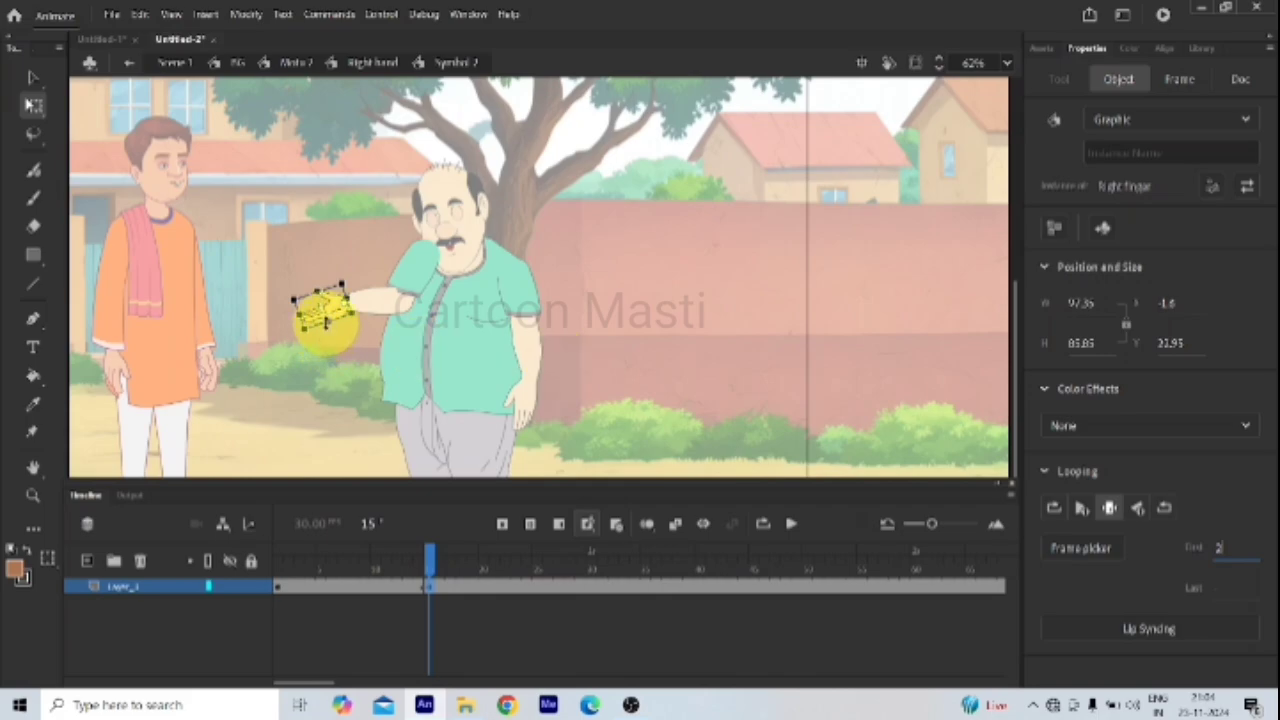
click(322, 422)
click(425, 578)
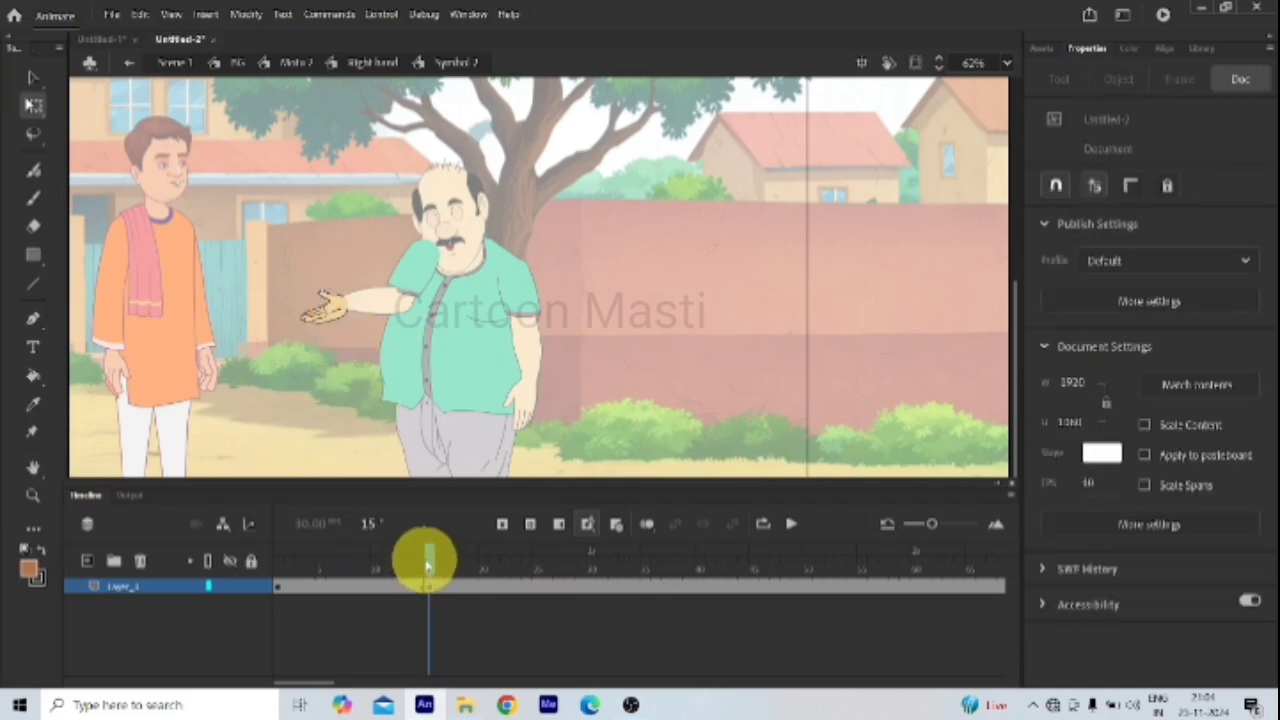
Step: In the Motu 2 timeline at frame 20, set the right hand's first loop frame to 20, lower the arm, and check its motion from frame 10
click(130, 66)
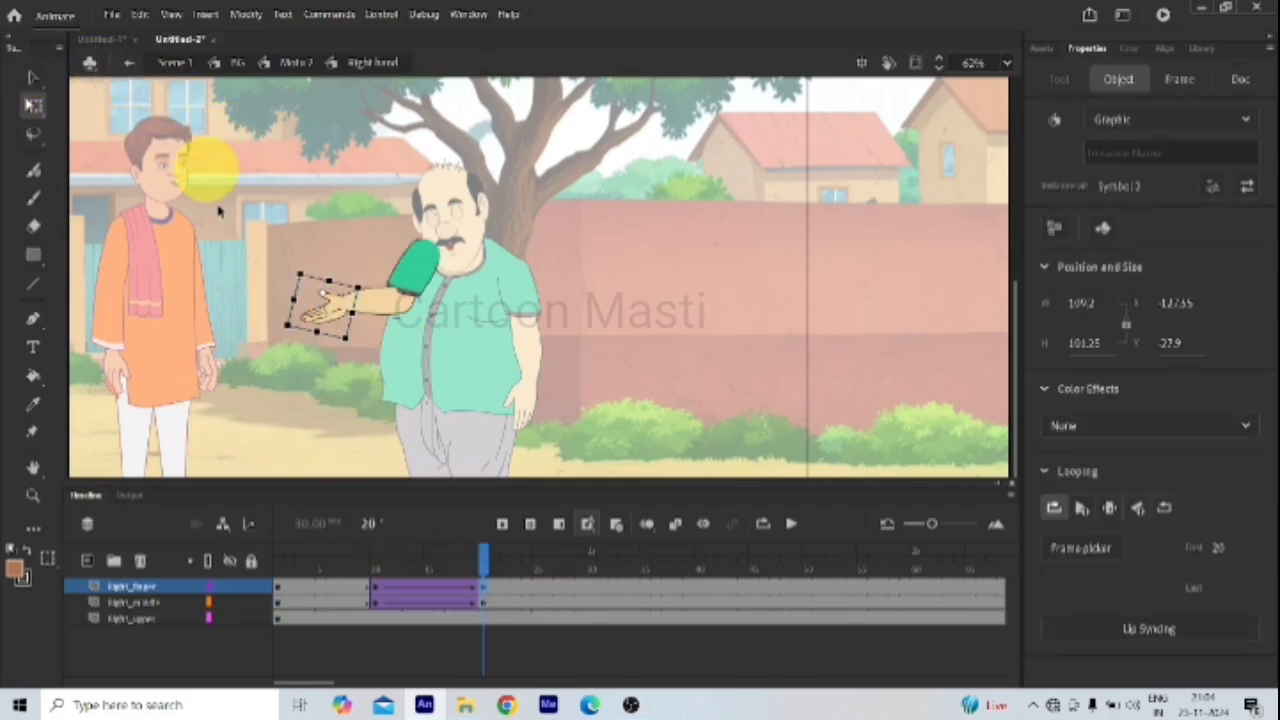
click(130, 66)
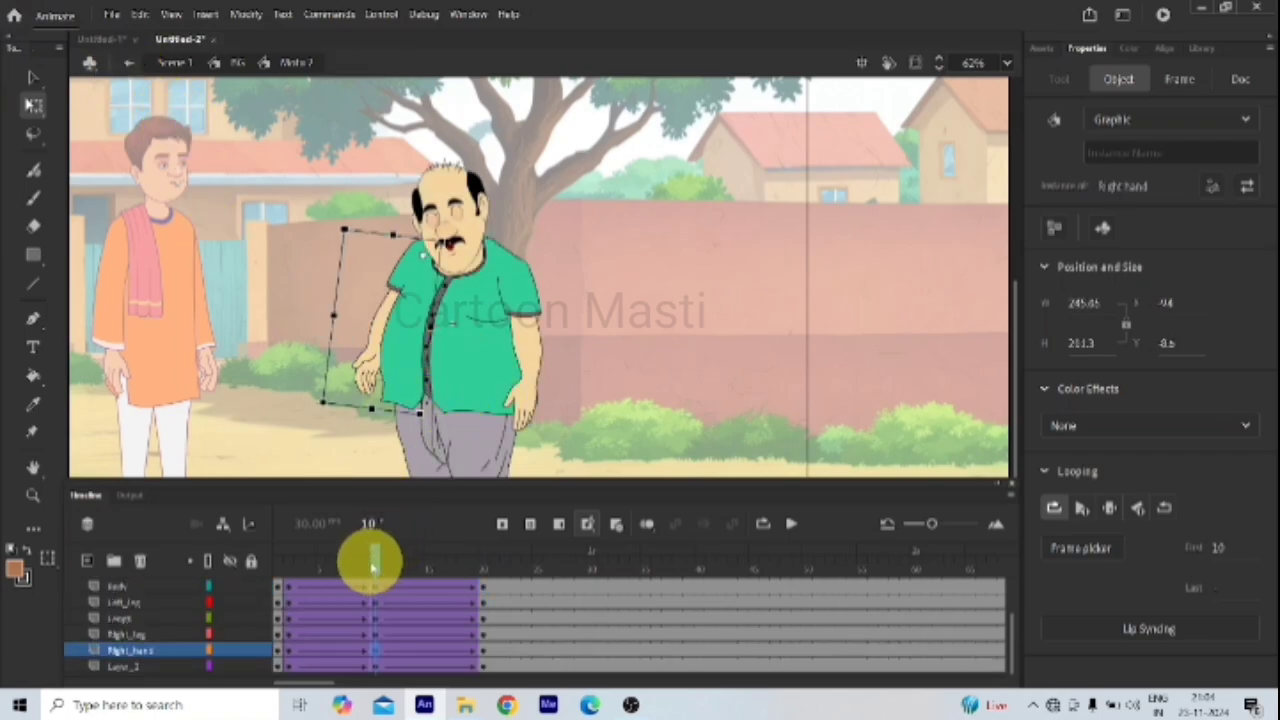
click(286, 591)
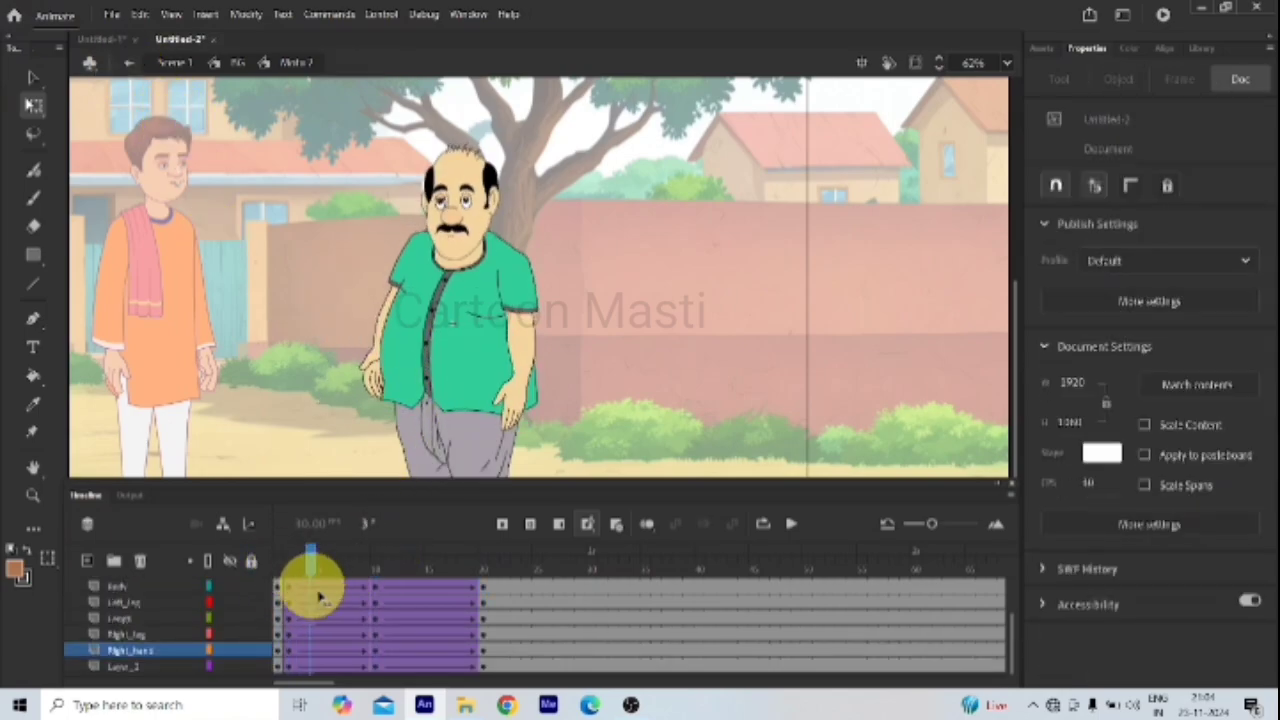
drag(318, 597, 507, 704)
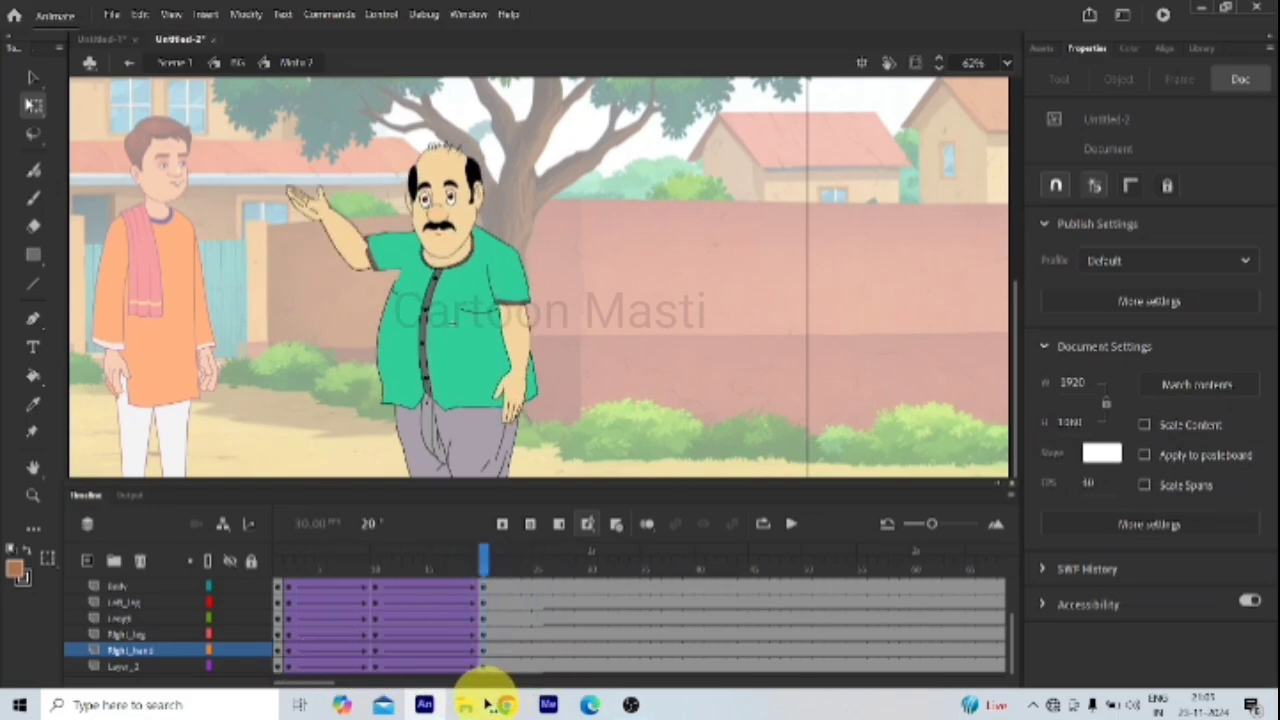
mouse_move(340, 248)
mouse_down()
mouse_move(343, 297)
mouse_move(355, 248)
mouse_move(325, 230)
mouse_up()
click(340, 248)
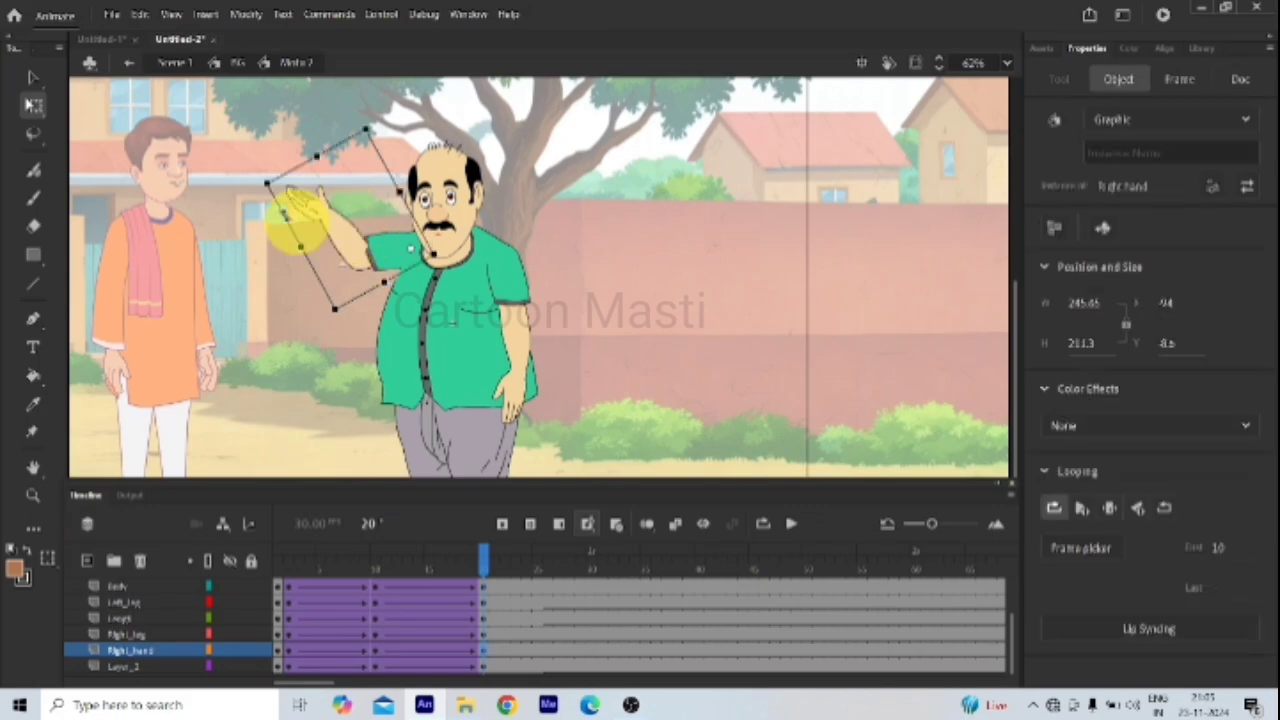
drag(258, 183, 257, 286)
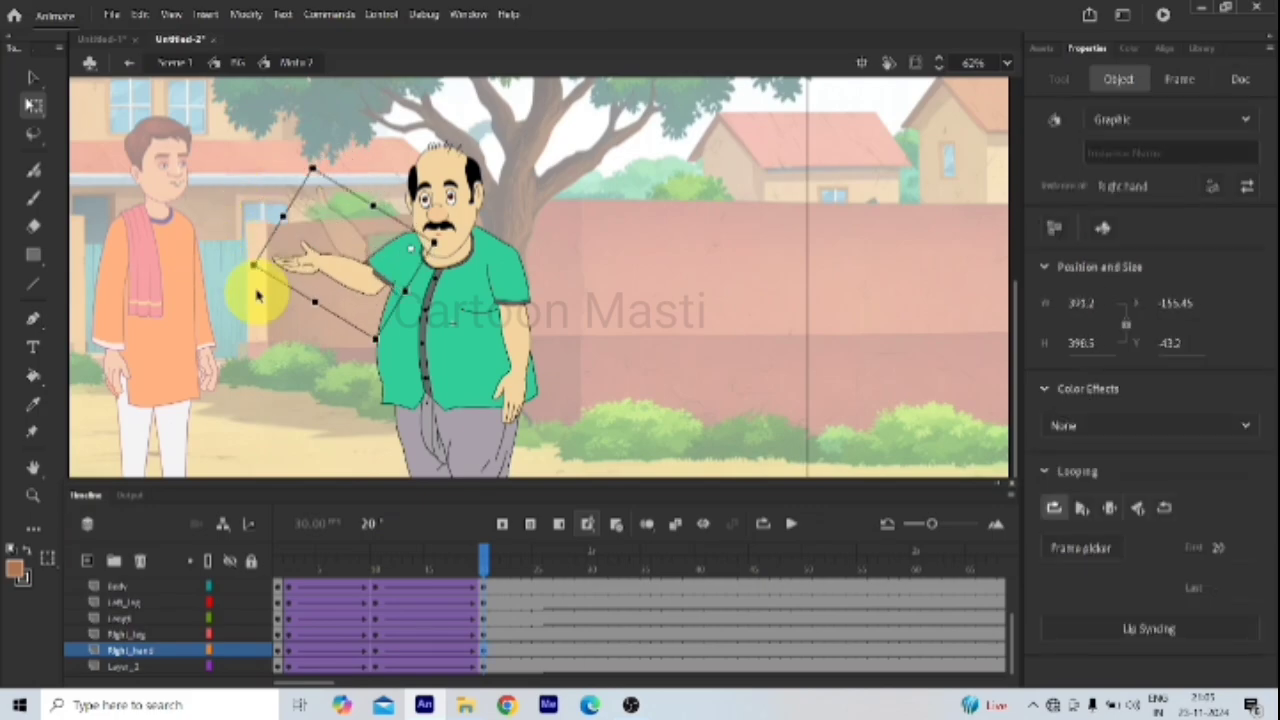
drag(486, 558, 383, 706)
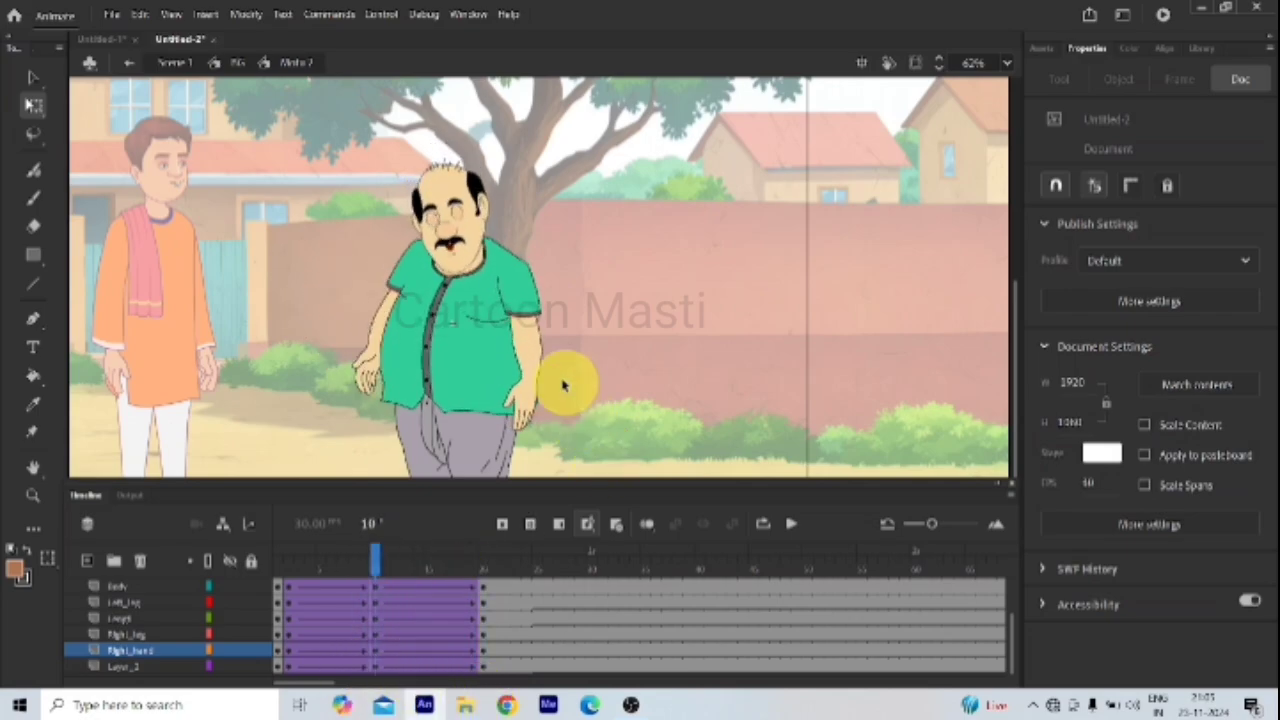
drag(371, 563, 486, 649)
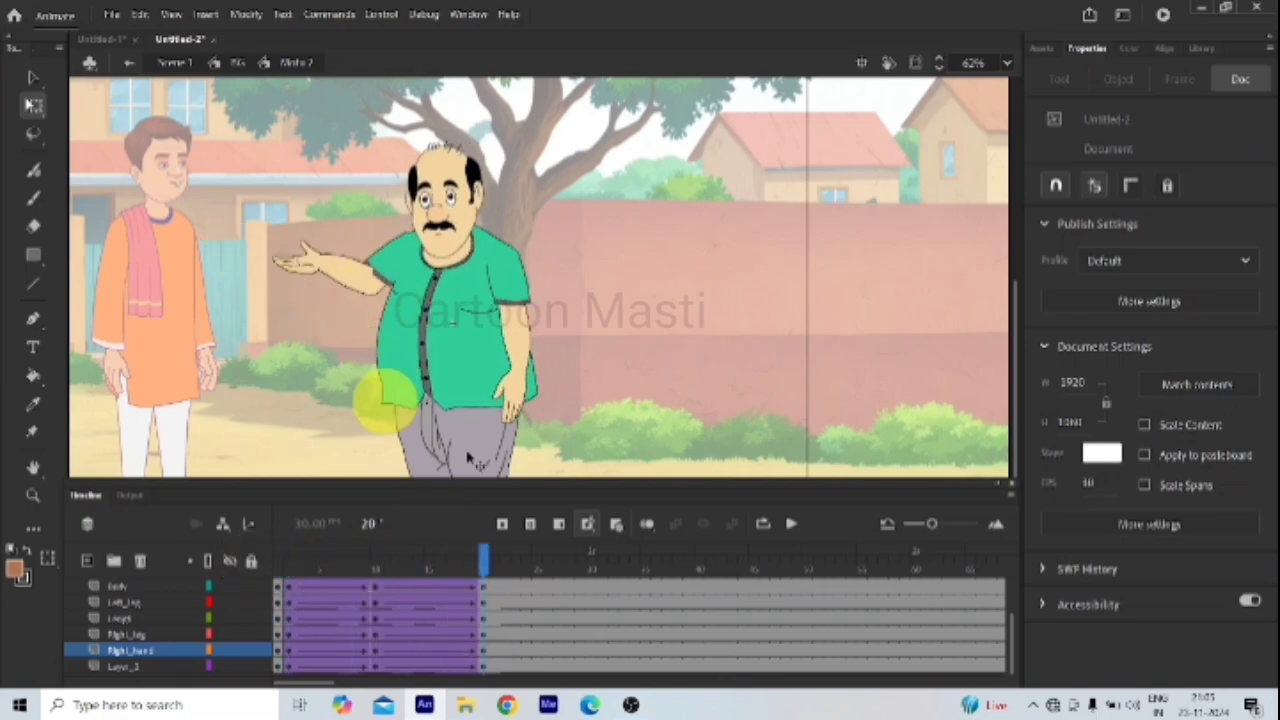
Step: Rotate the man's left arm slightly away from the body at frame 20 and check the motion leading up to that keyframe
click(531, 424)
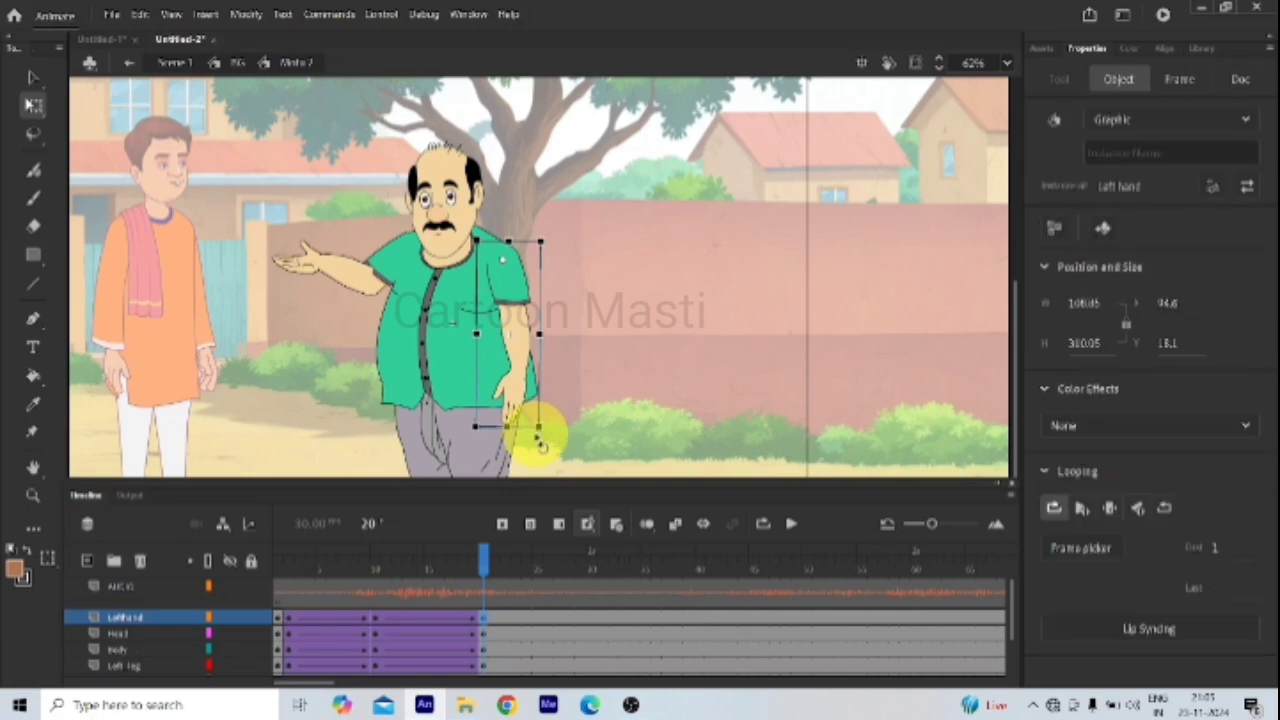
mouse_move(547, 445)
mouse_down()
mouse_move(543, 429)
mouse_move(529, 449)
mouse_up()
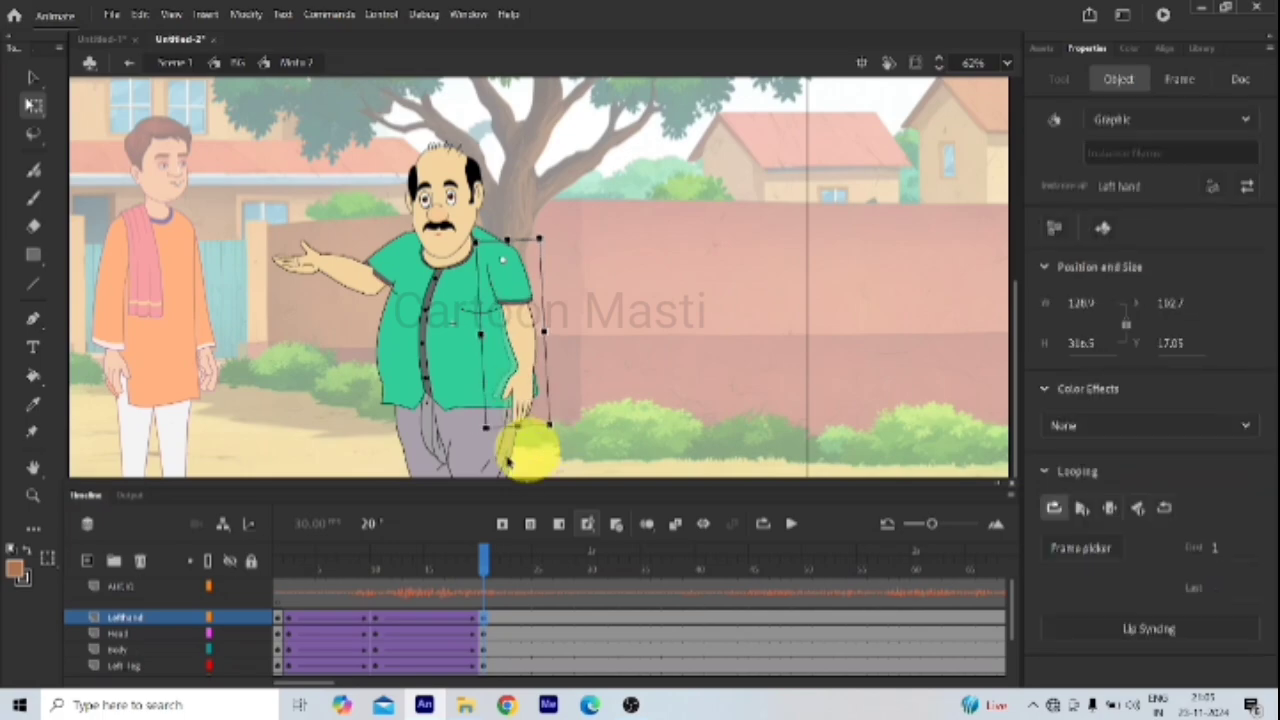
click(491, 553)
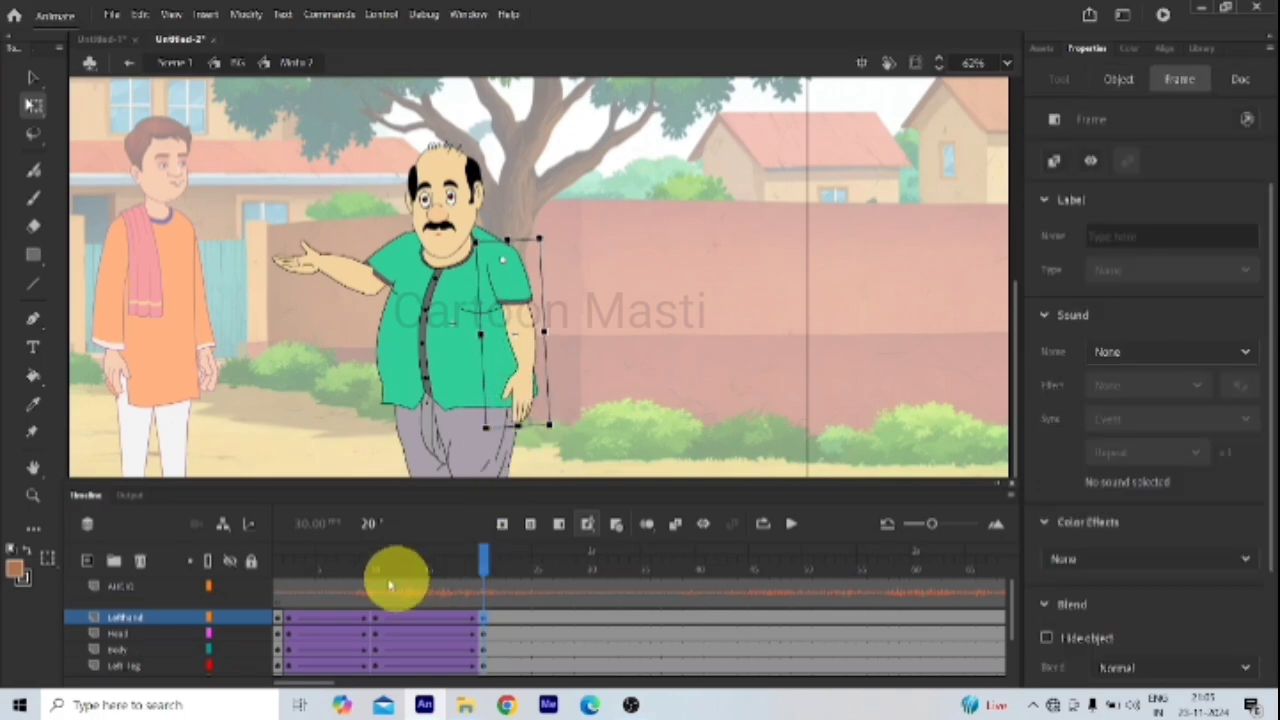
drag(390, 585, 497, 652)
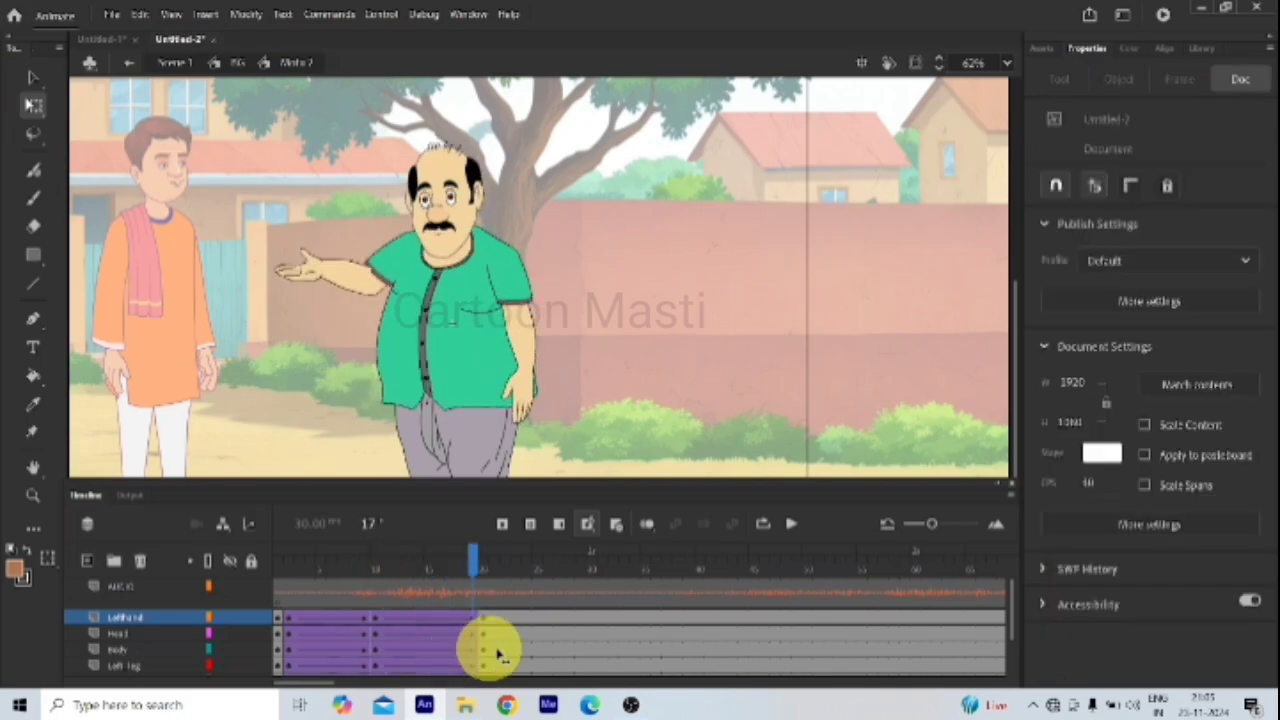
key(comma)
key(period)
key(period)
key(period)
key(period)
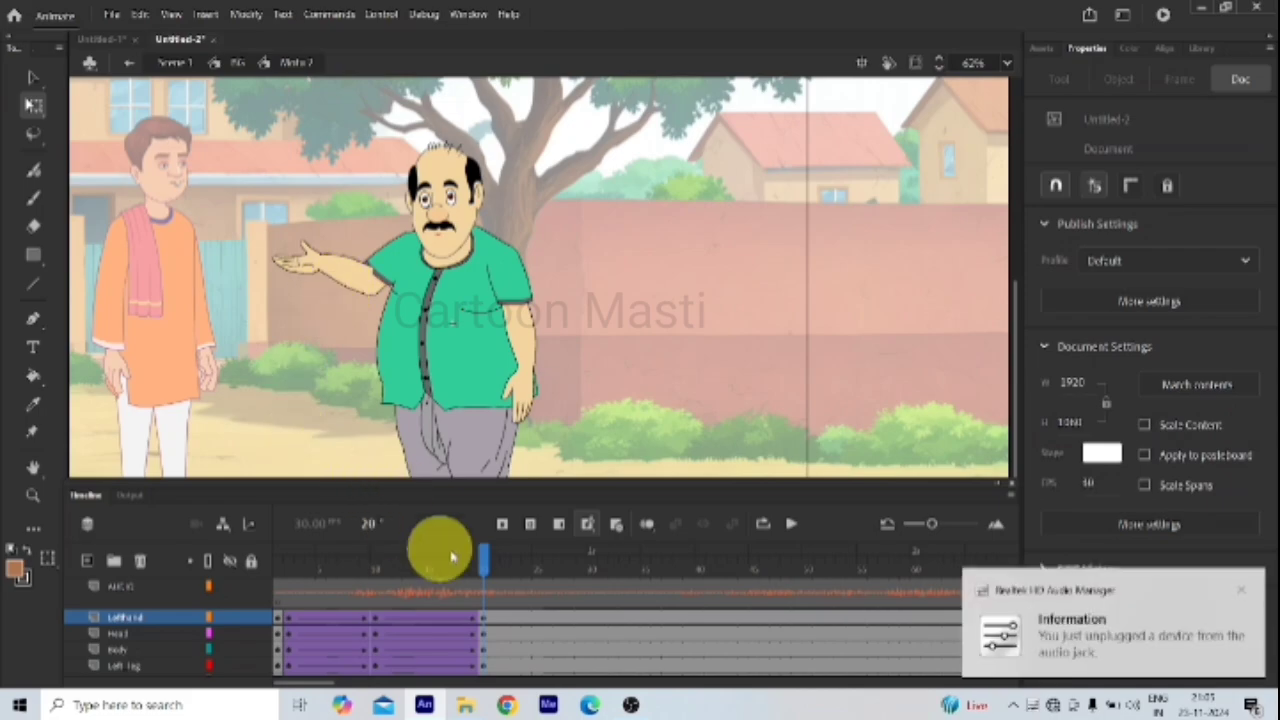
Step: Play the animation from frame 1 and examine the audio waveform for the timing of the next movement
drag(485, 558, 266, 551)
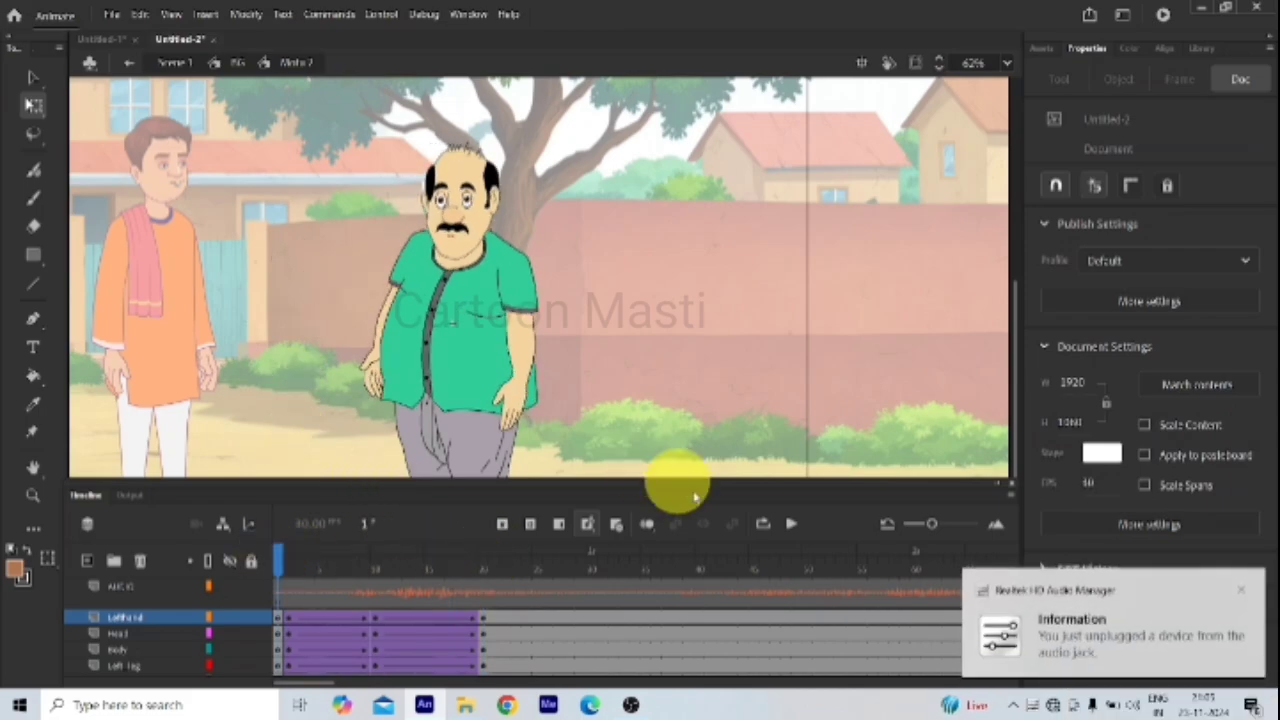
click(790, 524)
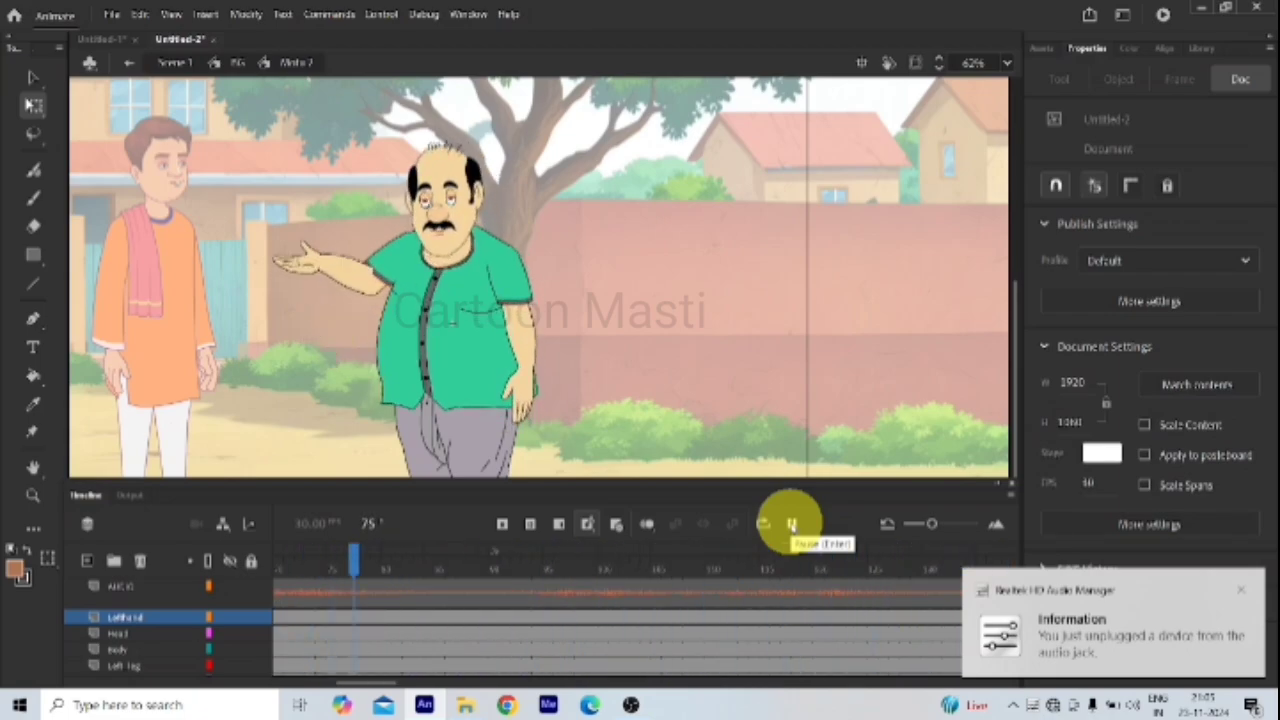
click(791, 524)
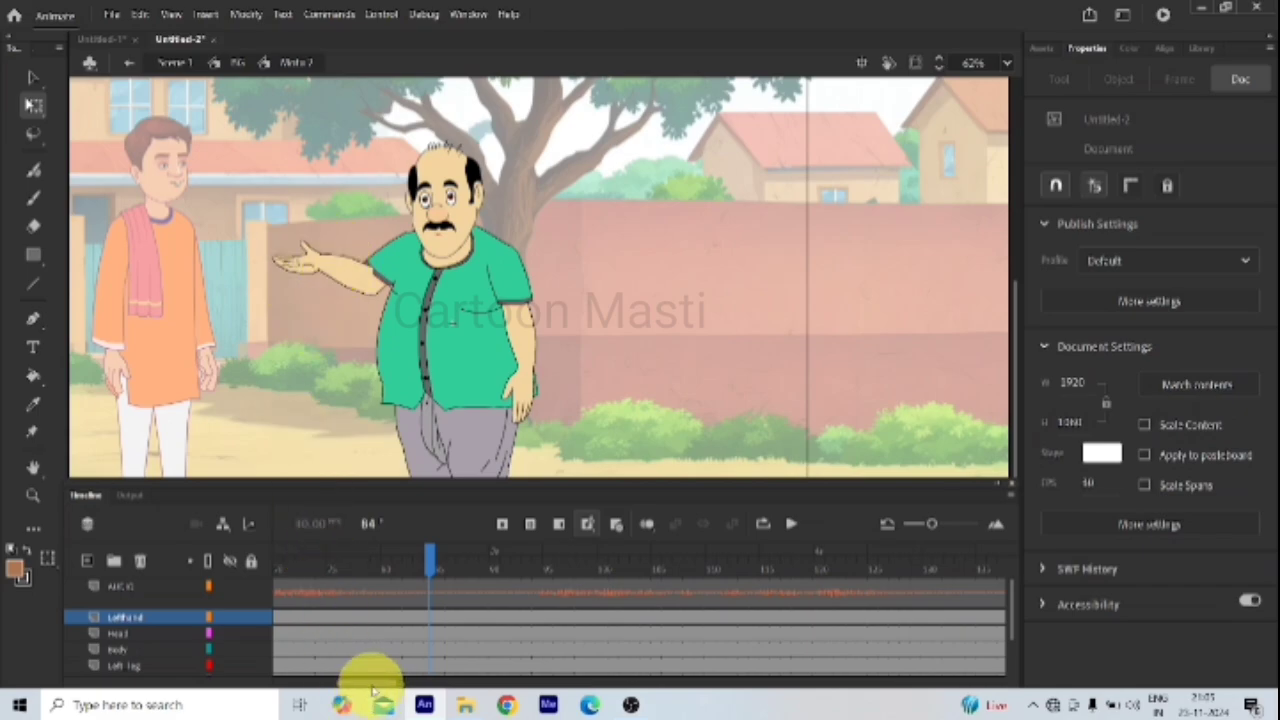
drag(372, 686, 321, 691)
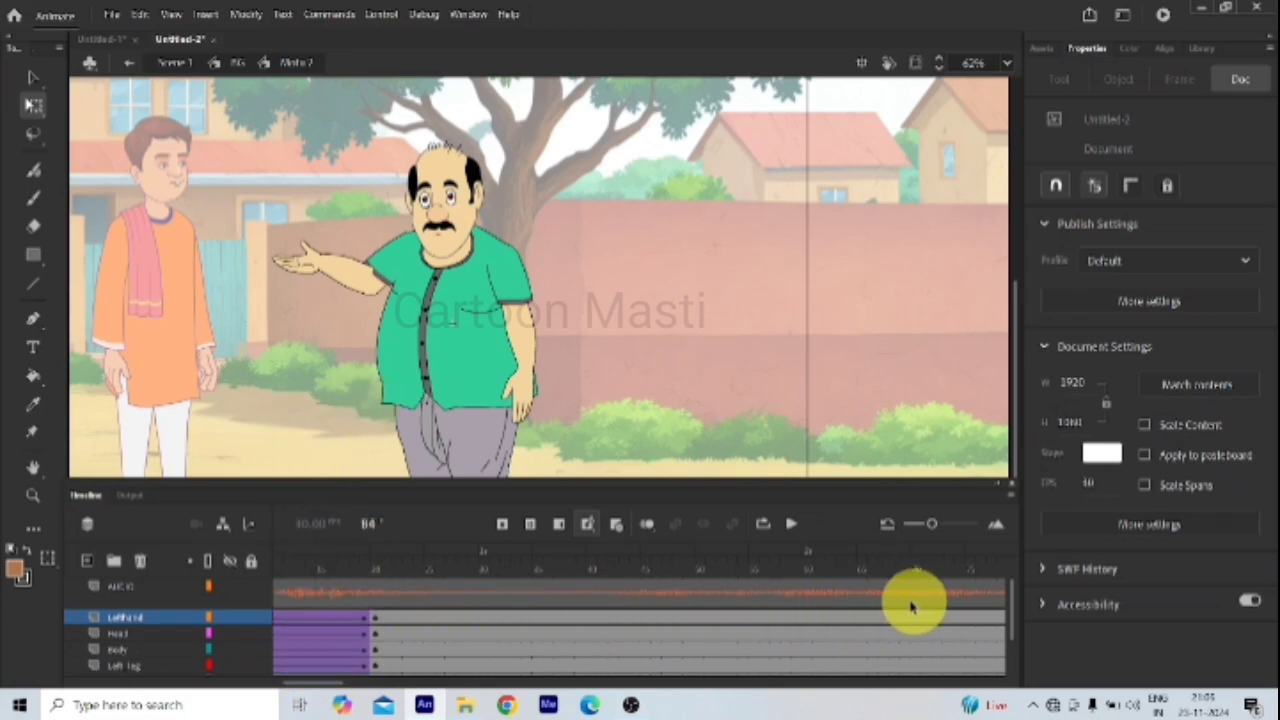
drag(320, 686, 345, 690)
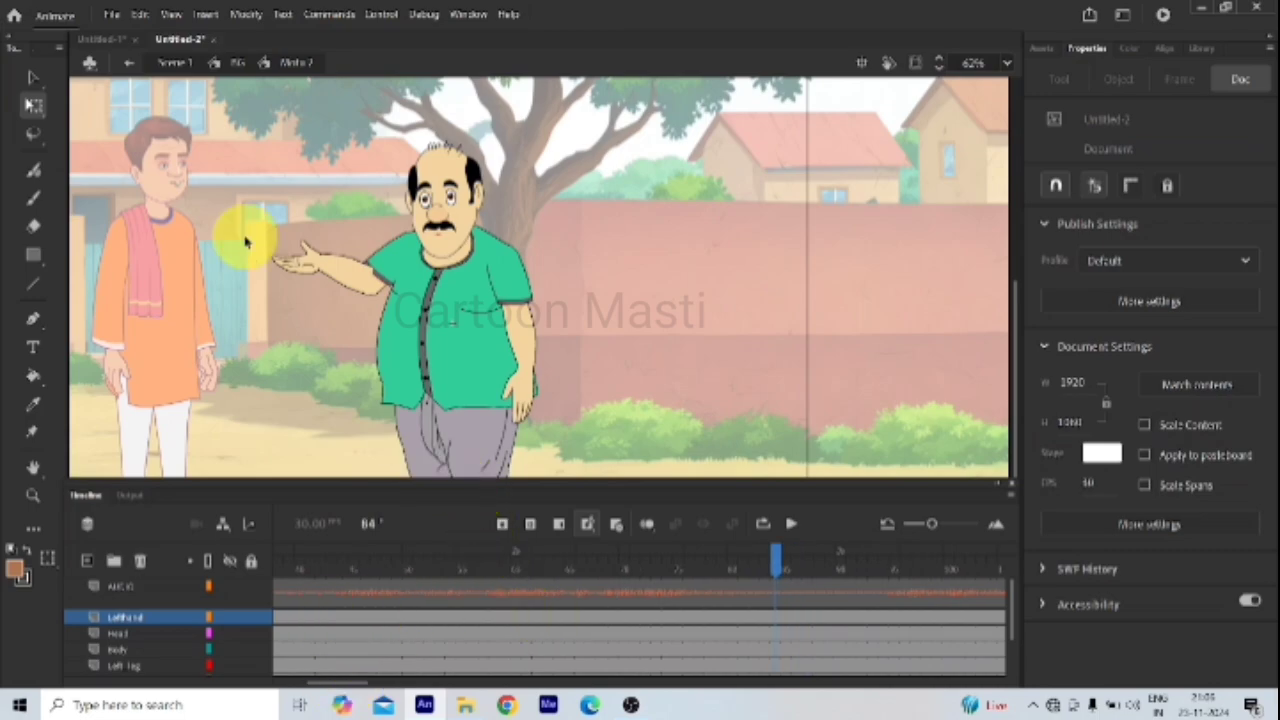
drag(343, 684, 378, 686)
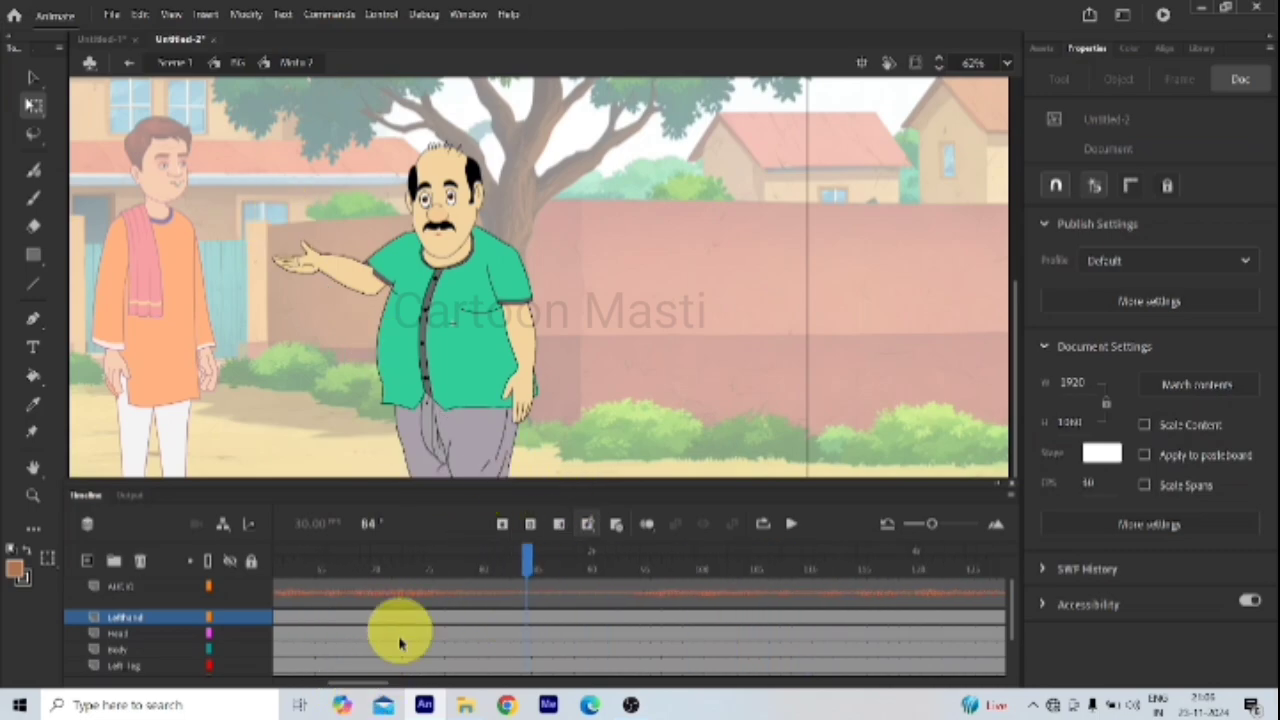
Step: Insert keyframes at frame 77 on all body-part layers from the left hand down to Layer_2
click(452, 564)
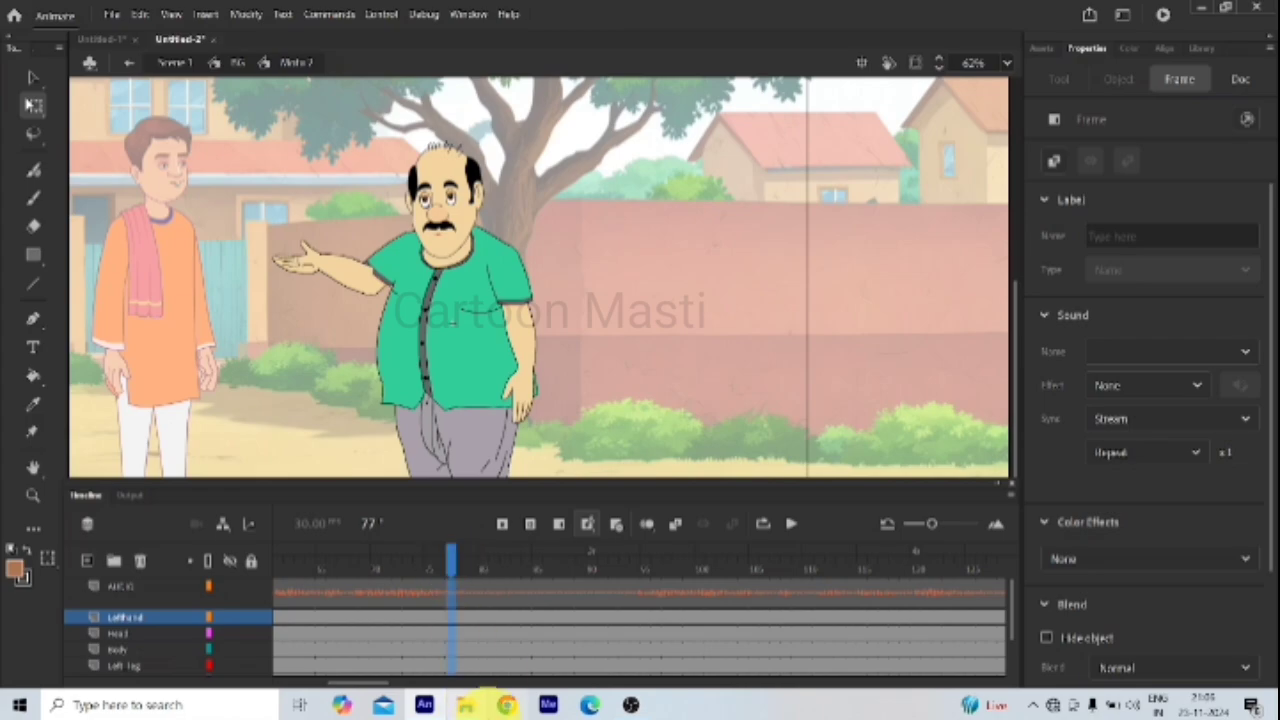
click(517, 618)
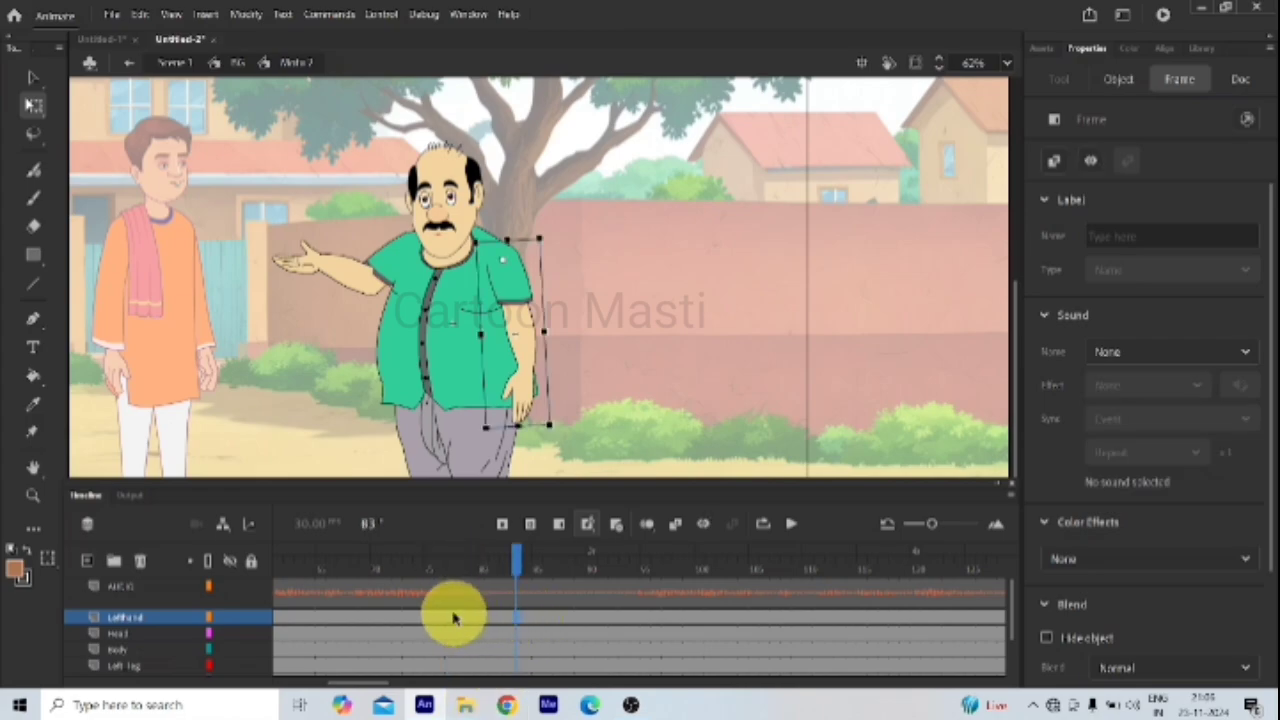
click(453, 618)
scroll(455, 660, down, 2)
click(451, 666)
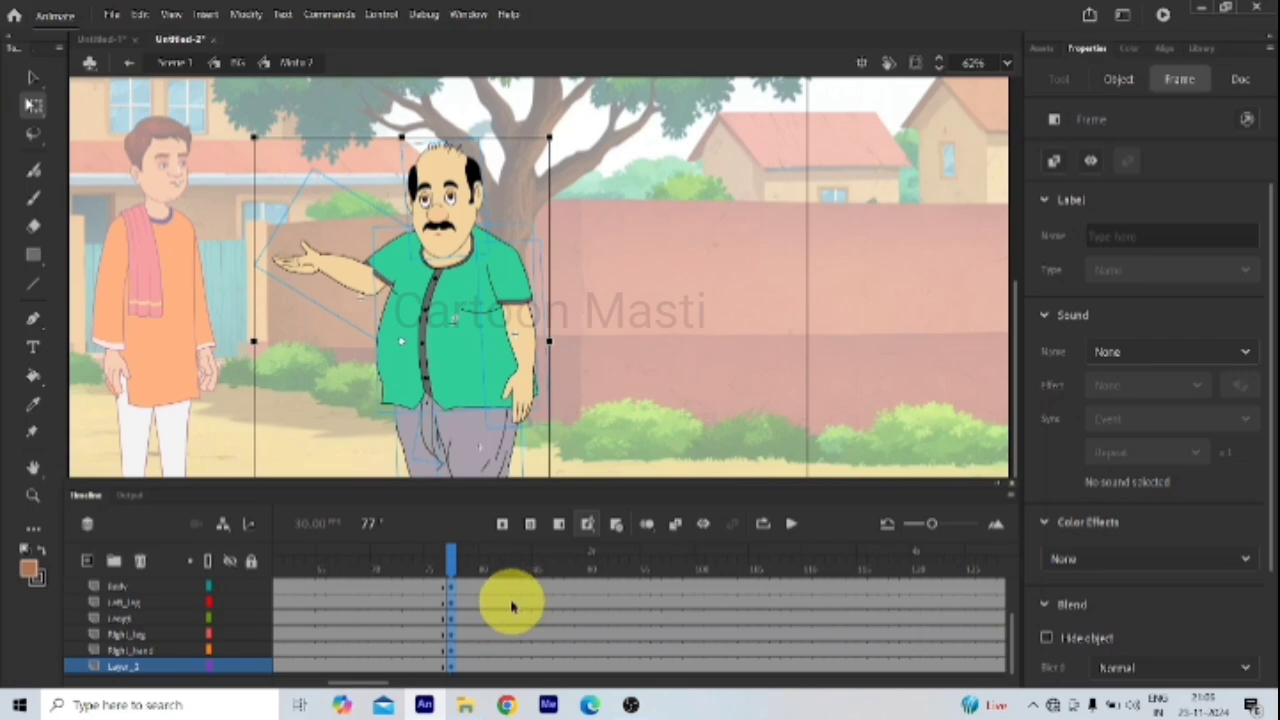
scroll(510, 620, up, 2)
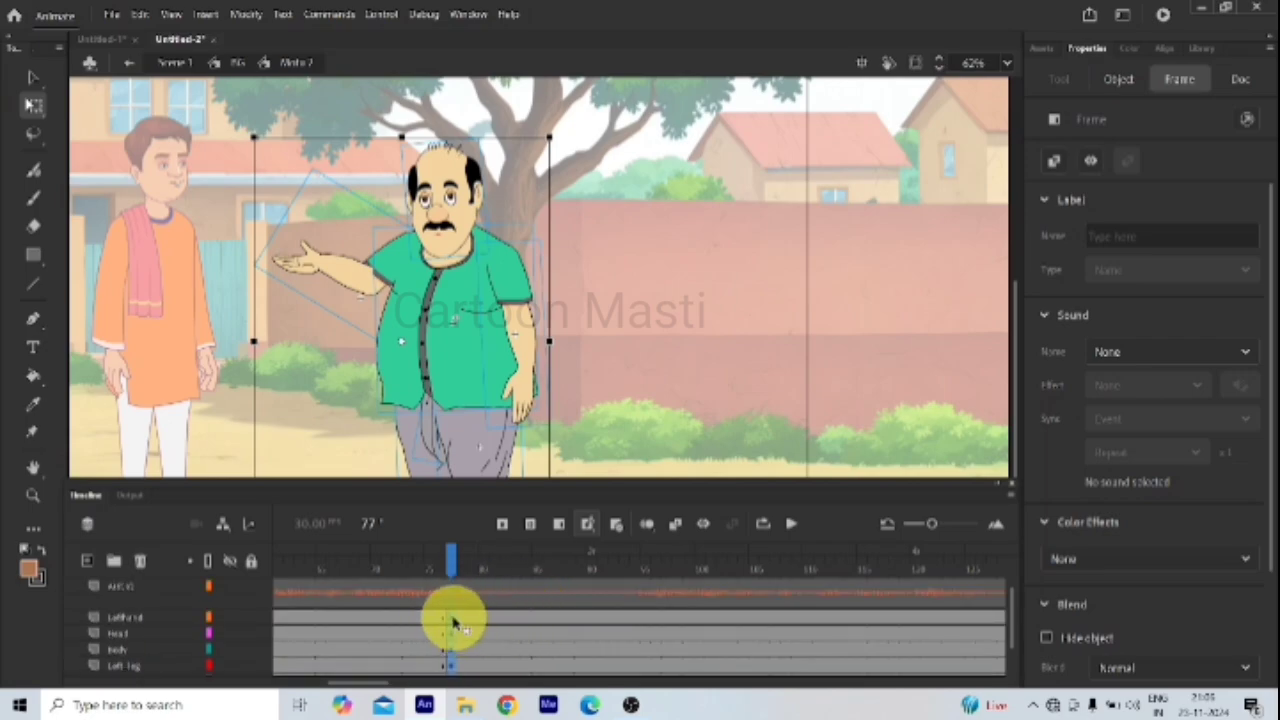
Step: Insert keyframes at frame 85 on all the body-part layers
drag(460, 622, 472, 620)
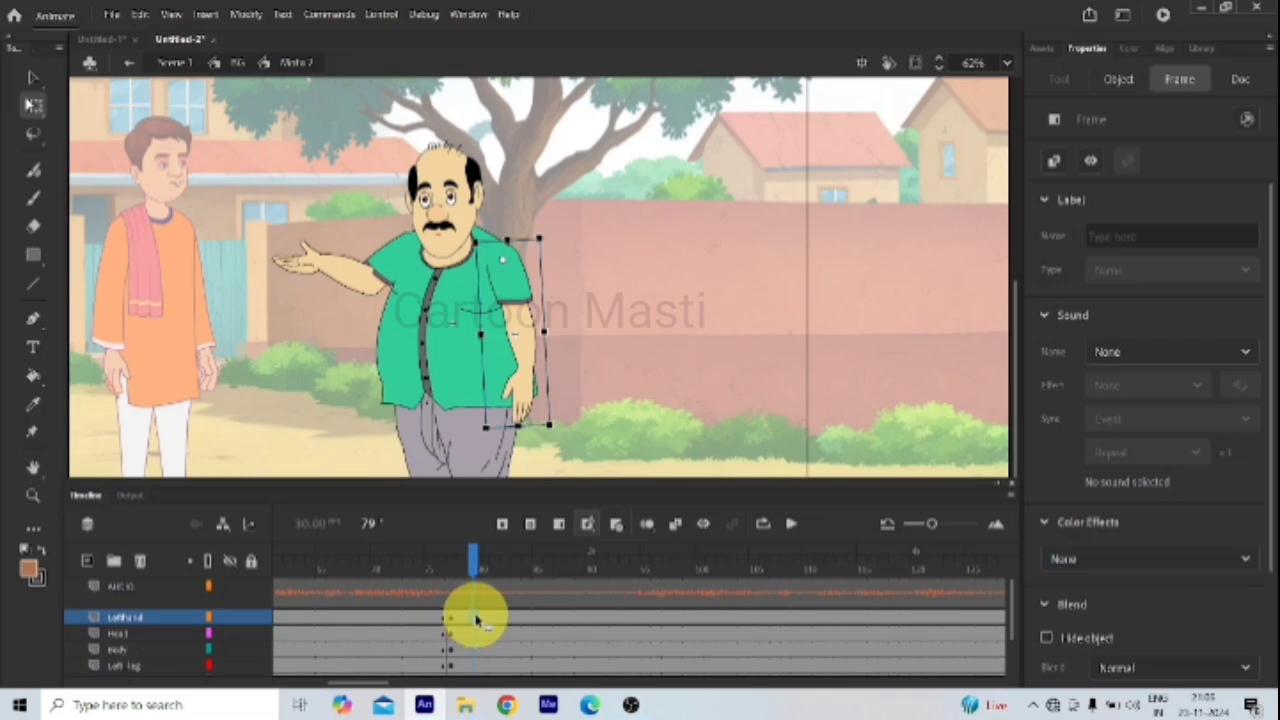
click(529, 622)
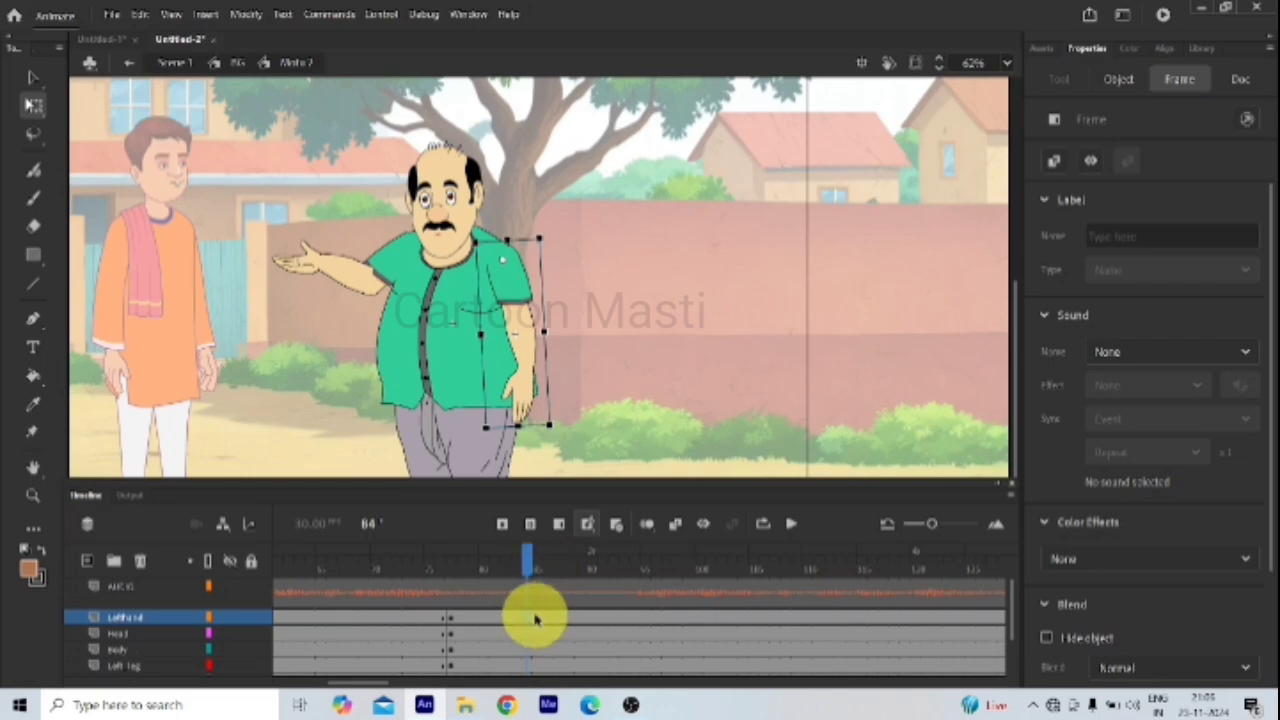
mouse_move(535, 620)
mouse_down()
mouse_move(532, 672)
mouse_move(540, 634)
mouse_up()
key(F6)
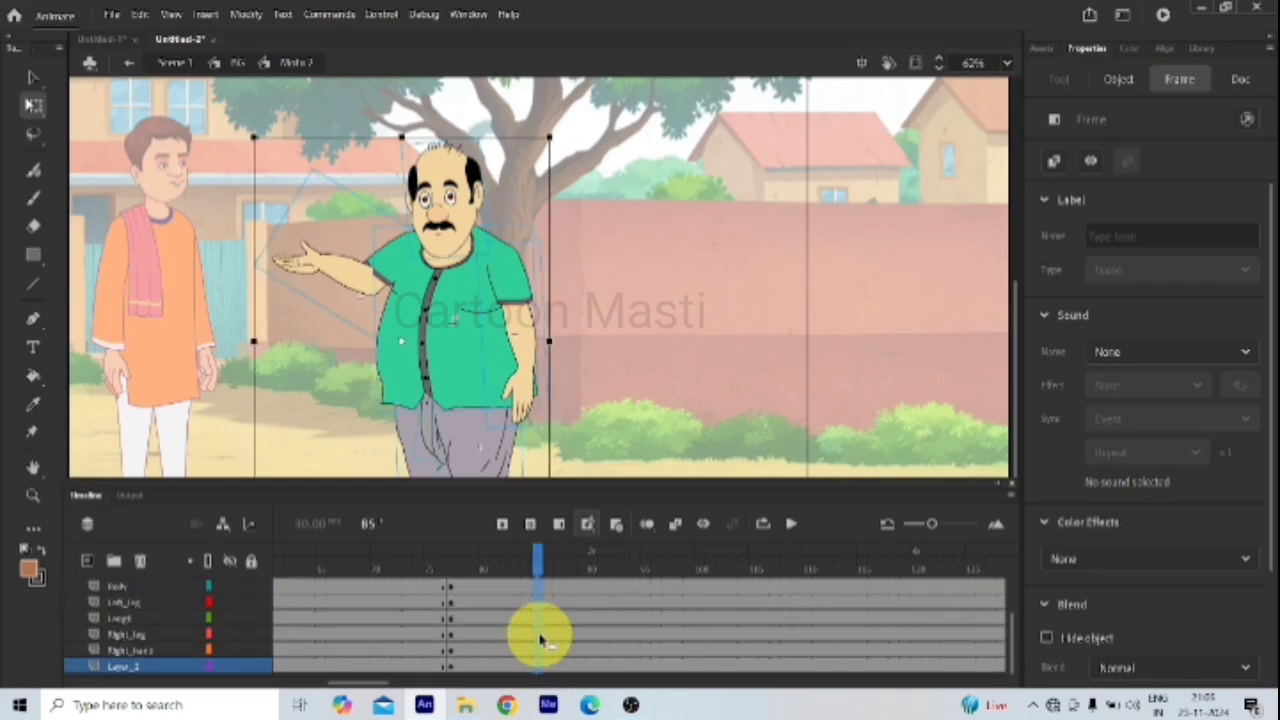
click(537, 557)
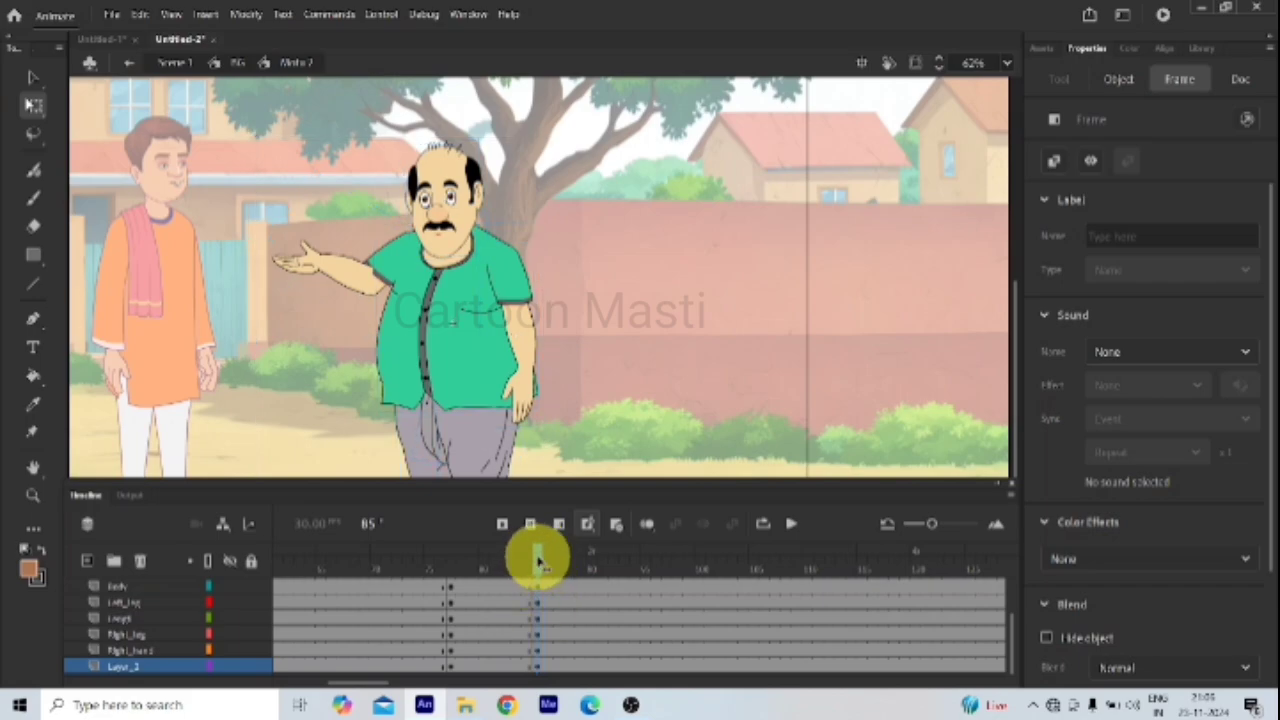
scroll(449, 603, up, 2)
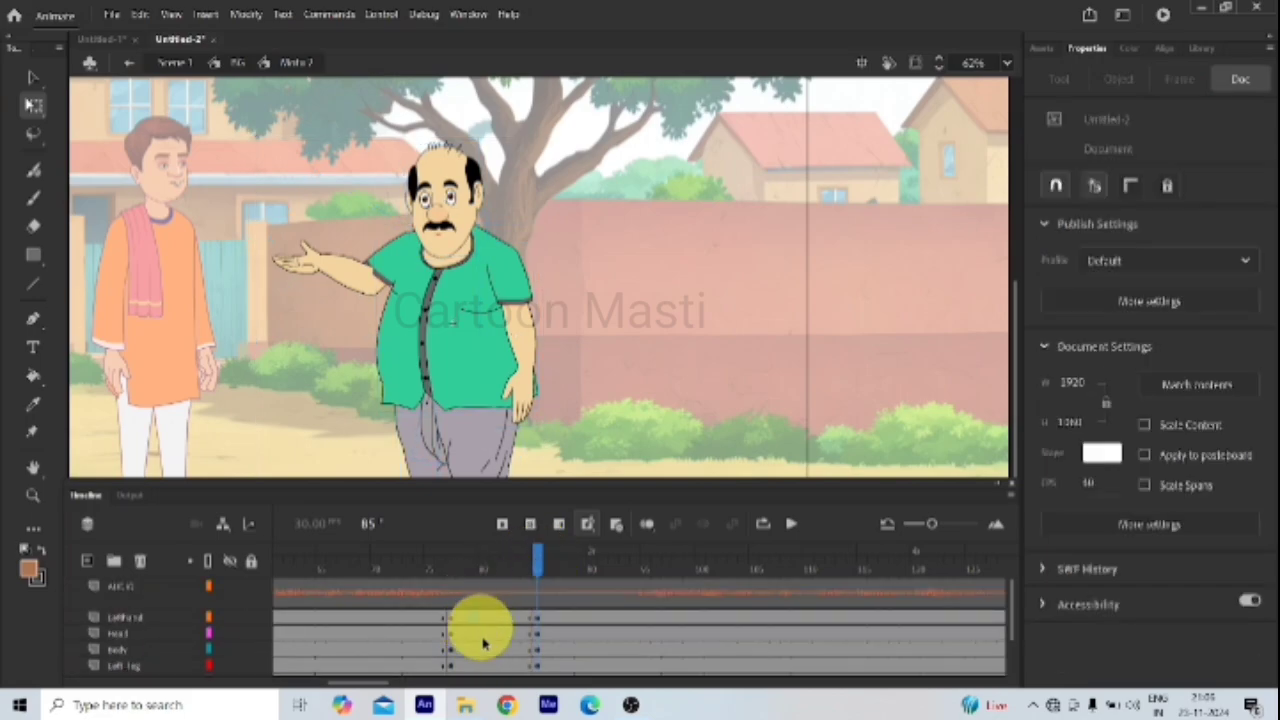
Step: Create classic tweens between frames 77 and 85 on all the body-part layers
click(483, 643)
scroll(483, 640, down, 2)
right_click(493, 598)
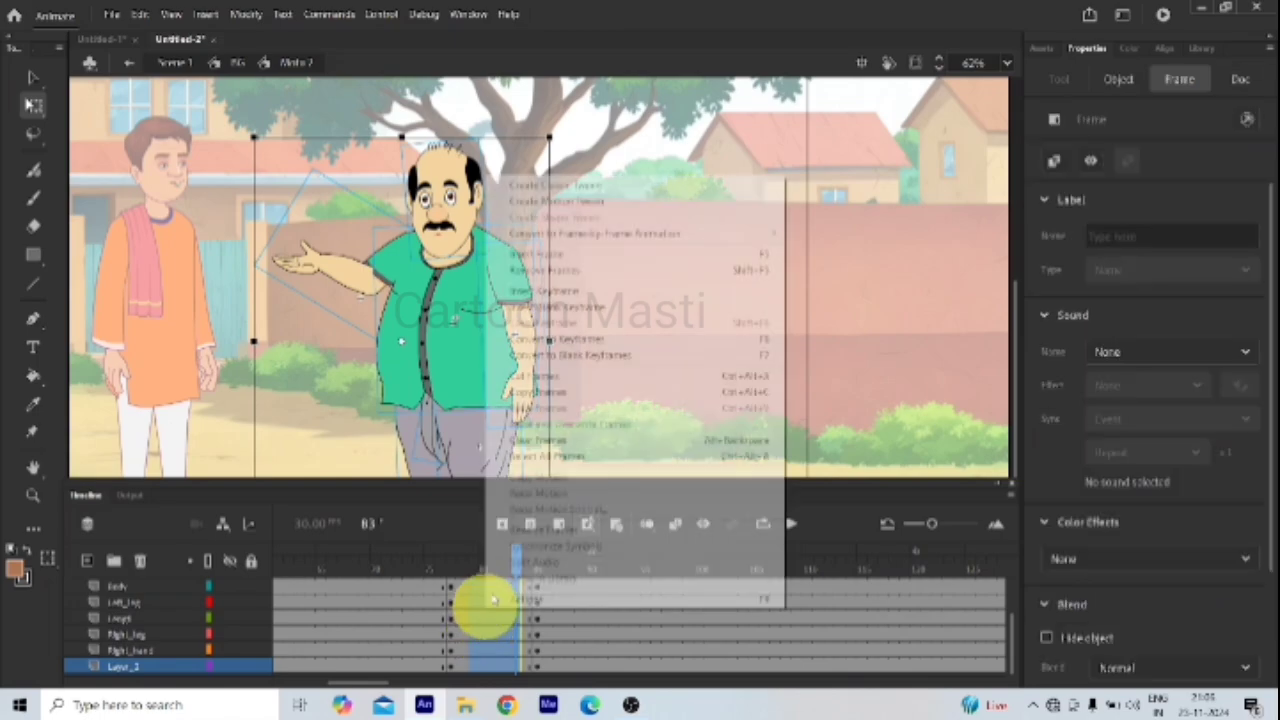
click(545, 185)
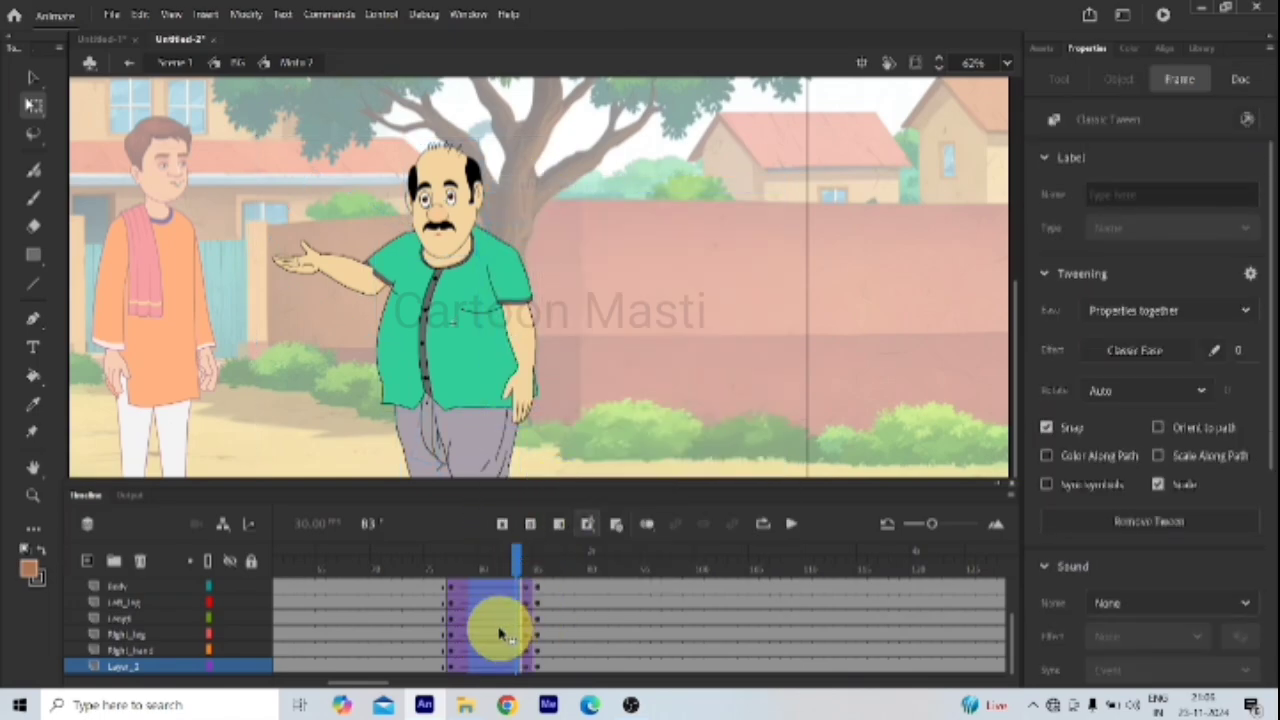
scroll(503, 634, up, 3)
Step: Play the scene from near the start and scrub between frames 77 and 85 to check the timing
drag(517, 557, 680, 703)
click(679, 654)
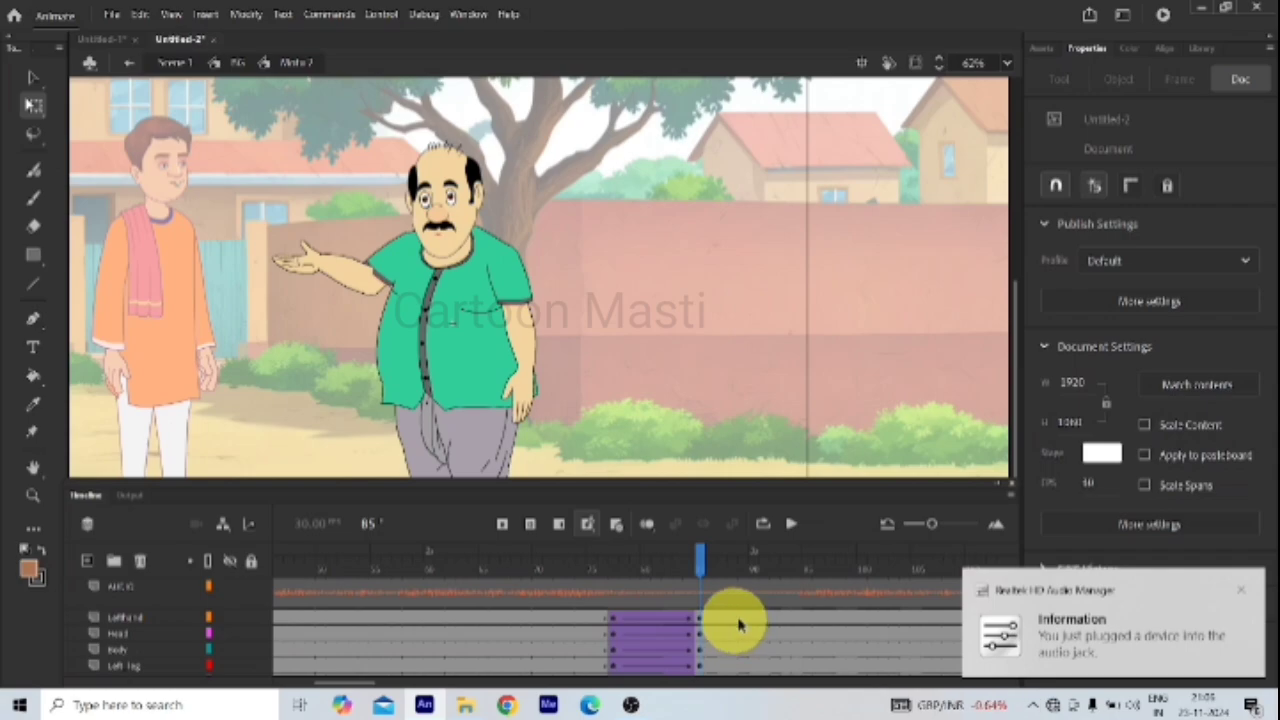
drag(698, 555, 310, 560)
key(Return)
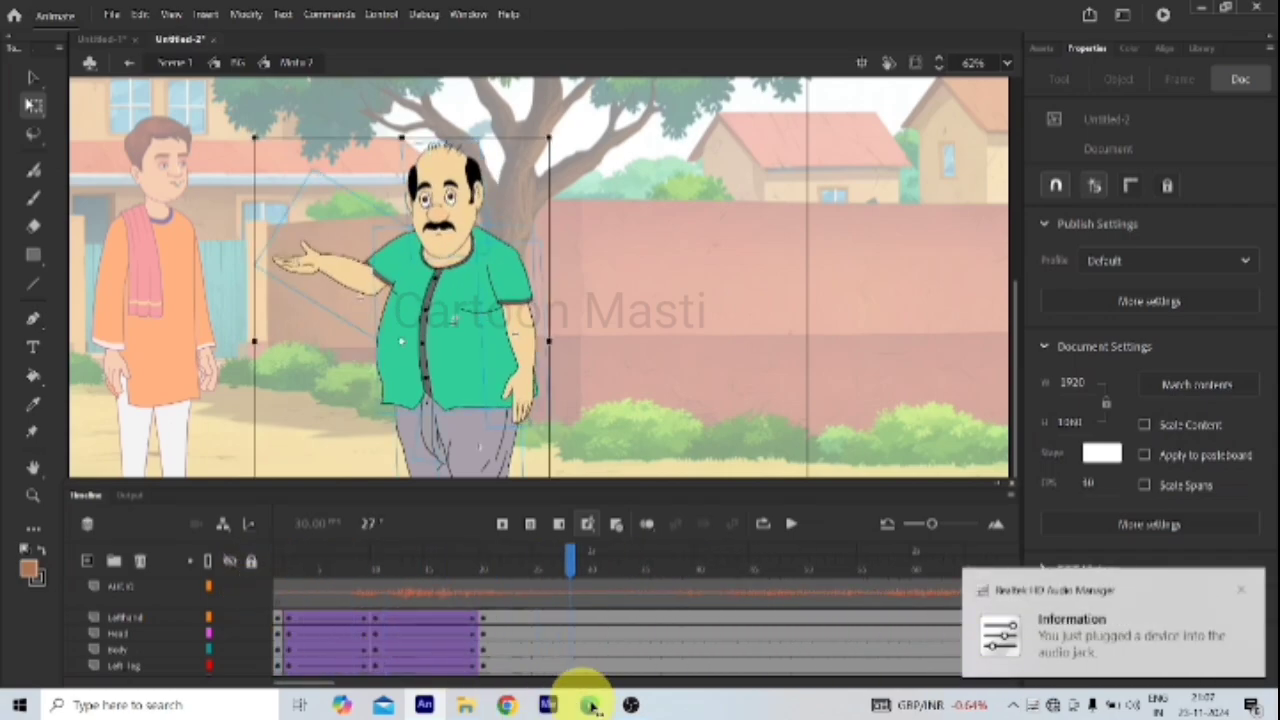
drag(1087, 714, 702, 714)
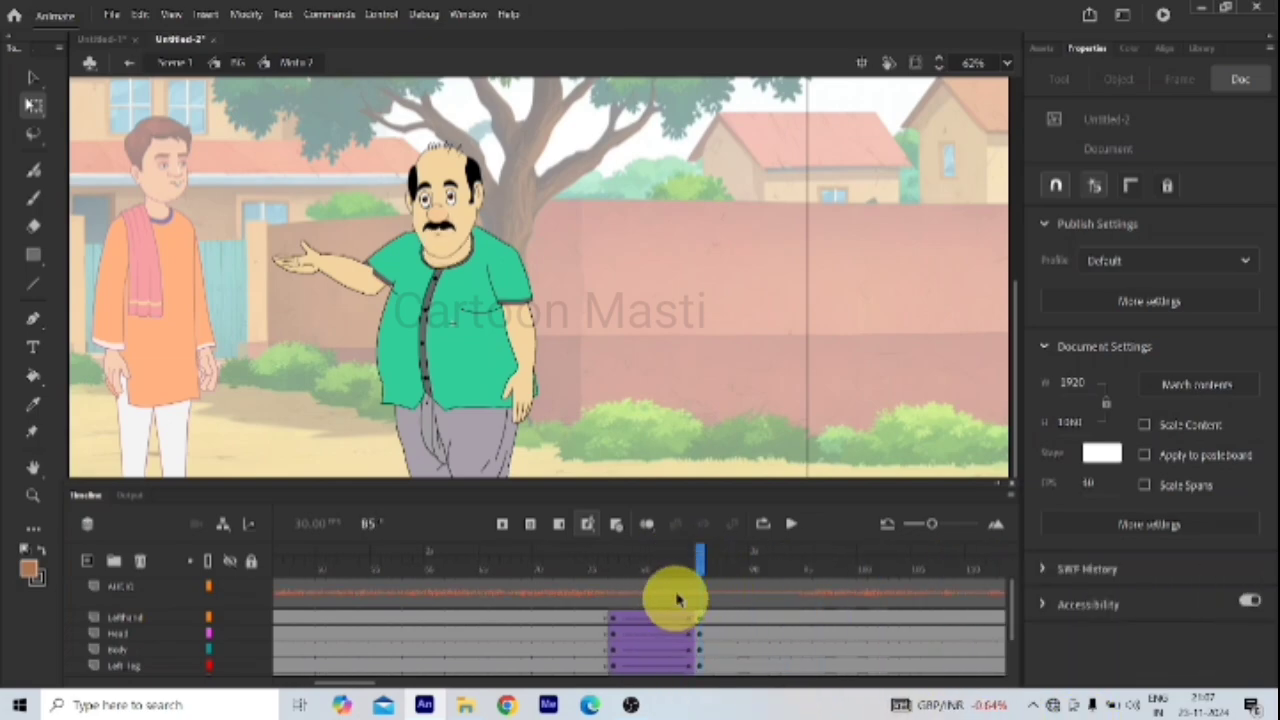
click(617, 594)
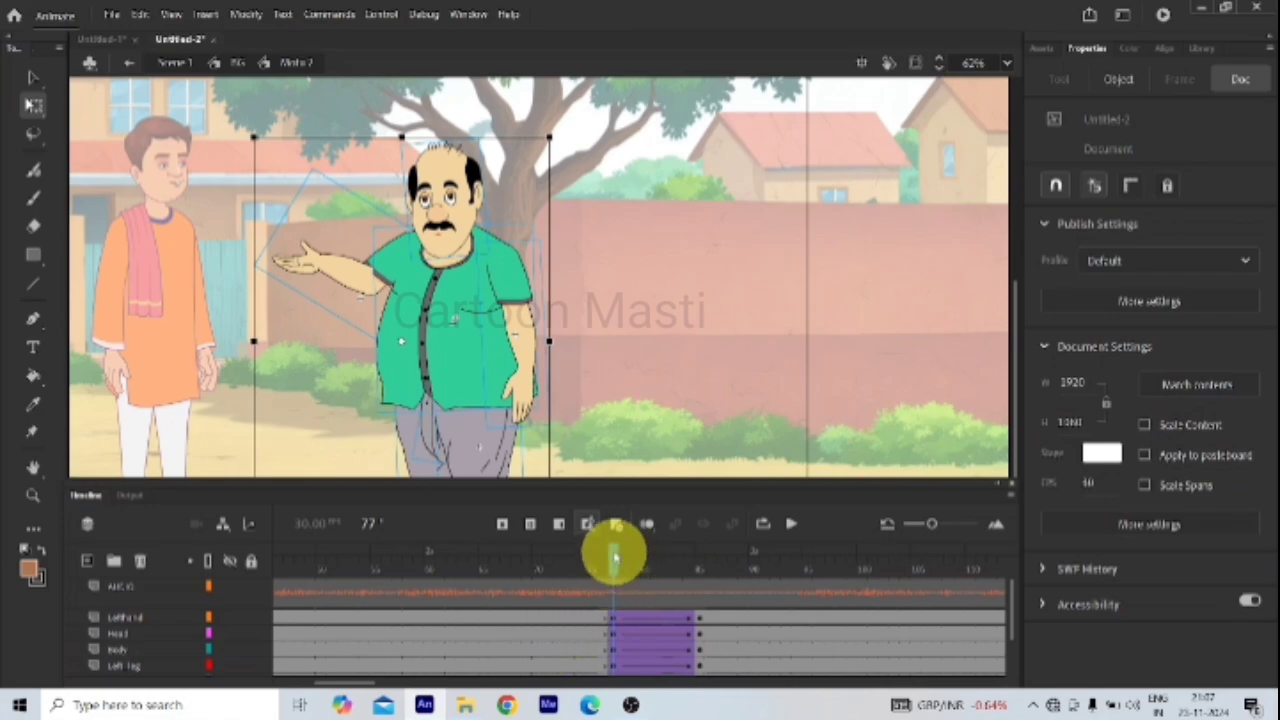
drag(613, 556, 700, 612)
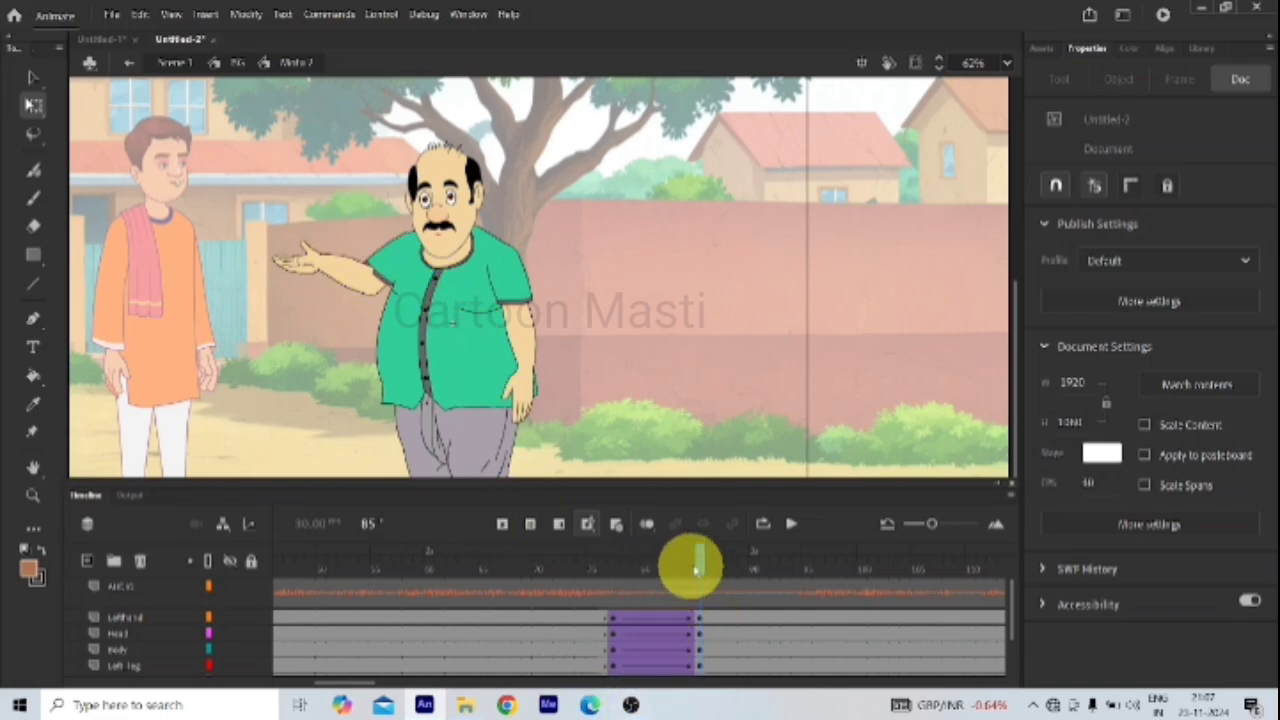
drag(698, 566, 614, 600)
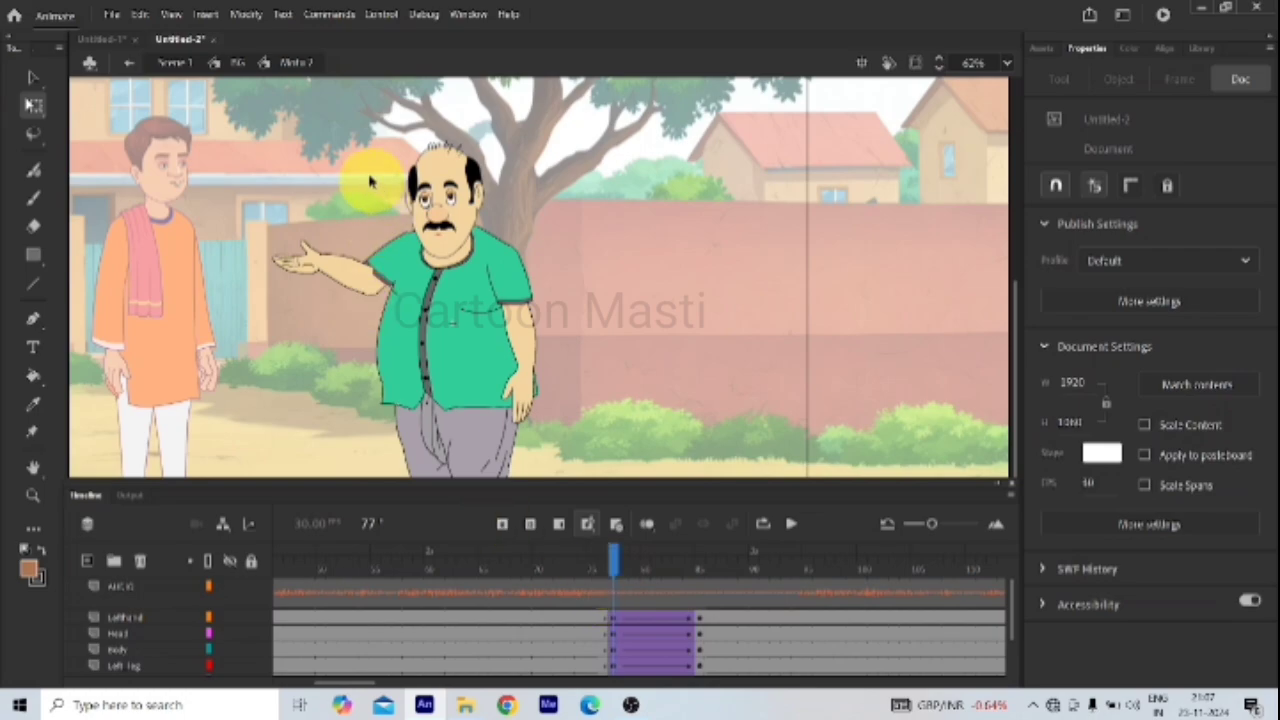
Step: At frame 77, squash the man's upper-body parts vertically to a height of about 466 px
click(545, 295)
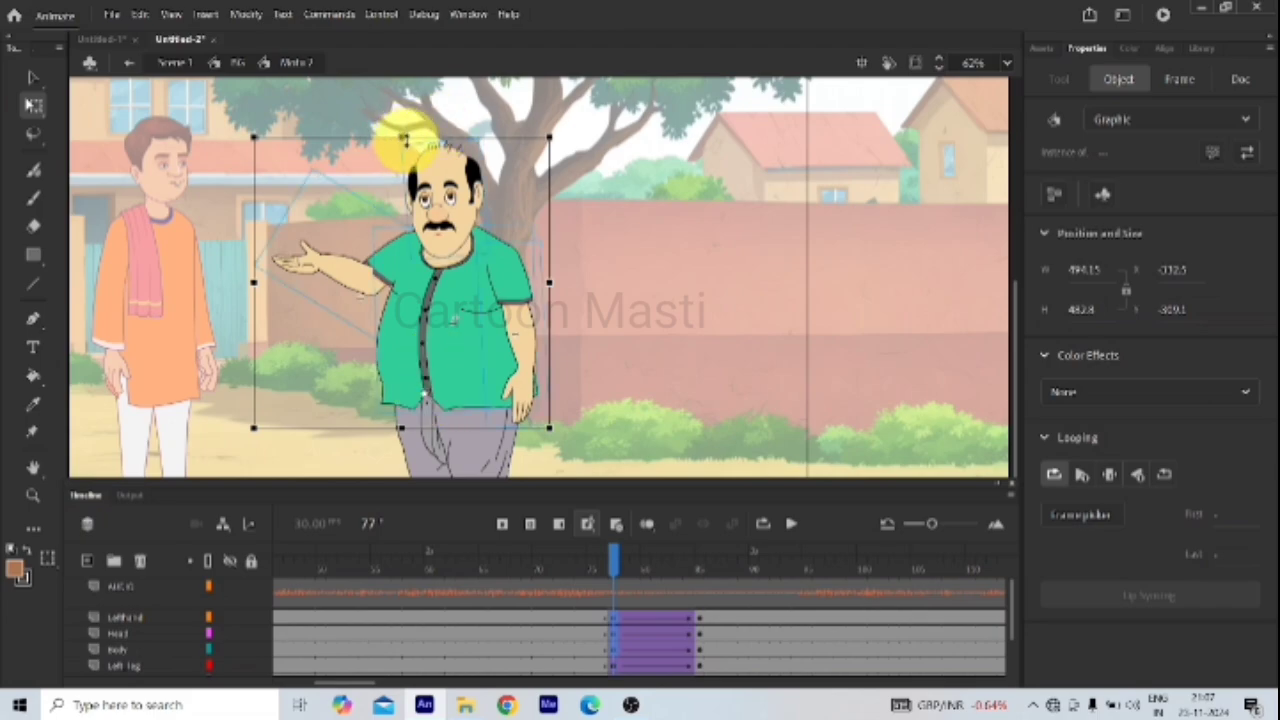
drag(403, 139, 404, 145)
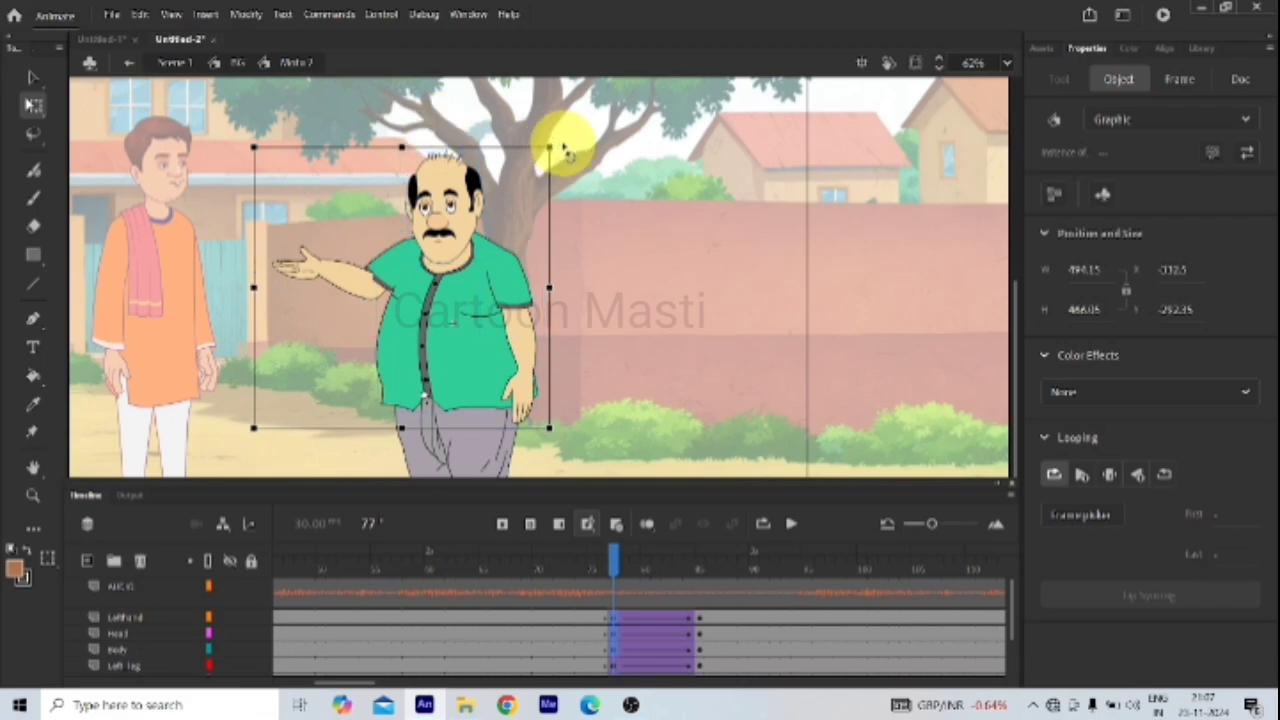
click(604, 618)
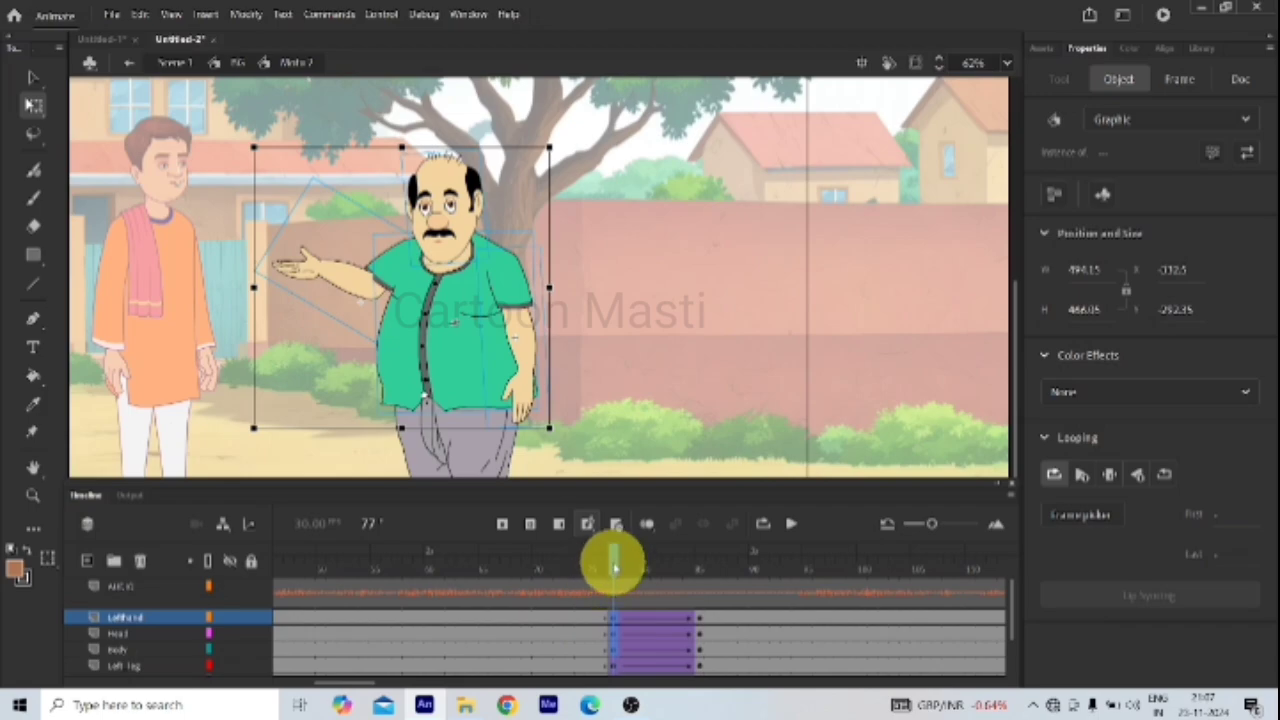
Step: At frame 85, rotate the man's upper-body parts slightly clockwise about the waist and check the pose in the timeline
drag(614, 567, 694, 586)
click(395, 160)
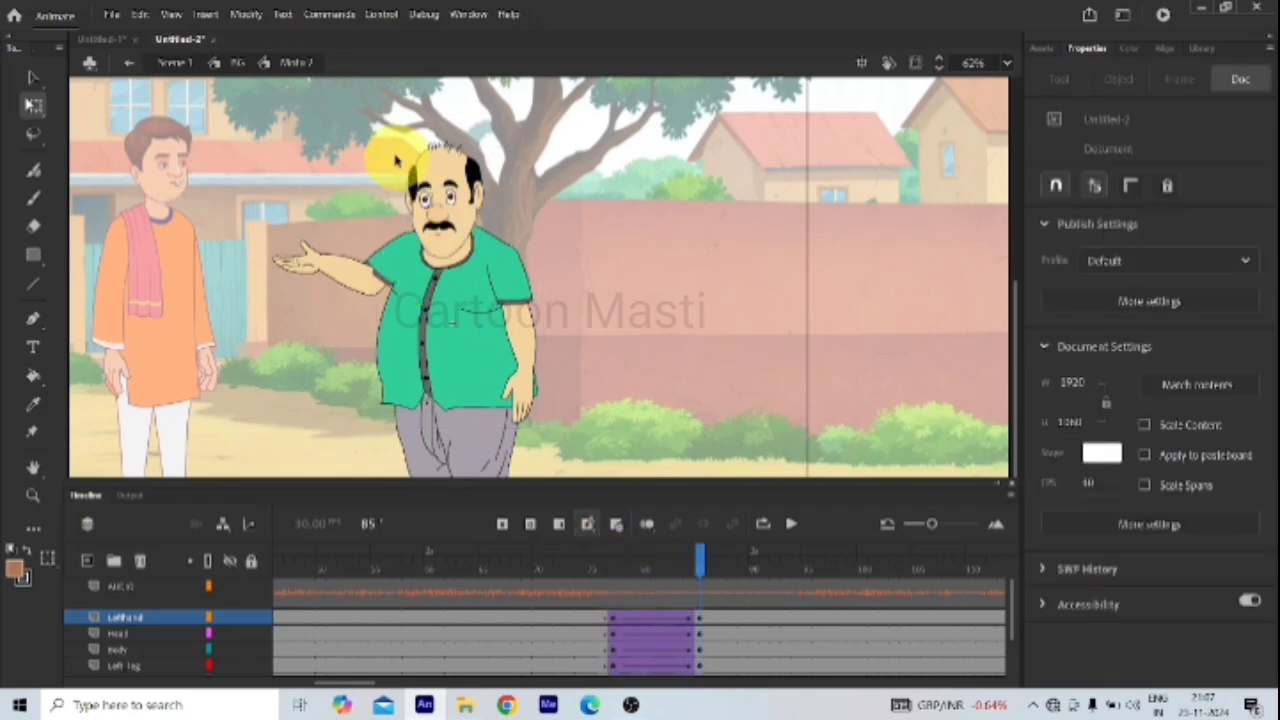
click(515, 255)
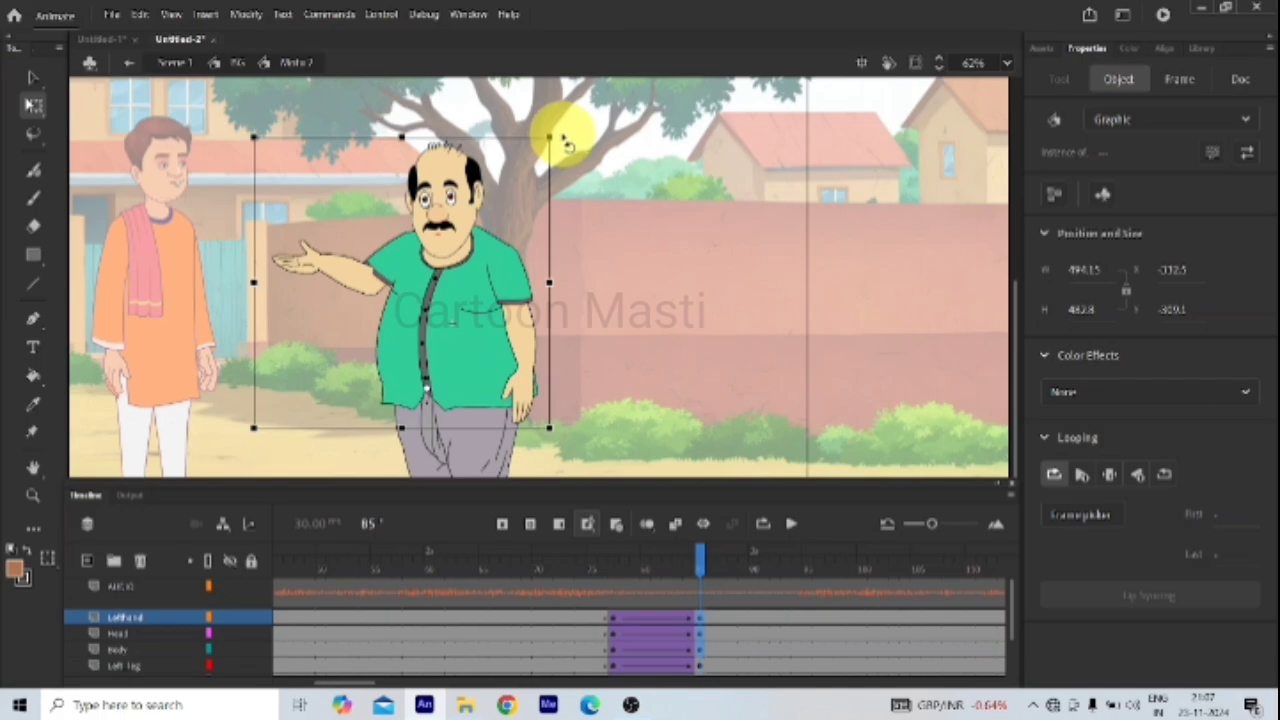
mouse_move(567, 143)
mouse_down()
mouse_move(563, 129)
mouse_move(574, 150)
mouse_up()
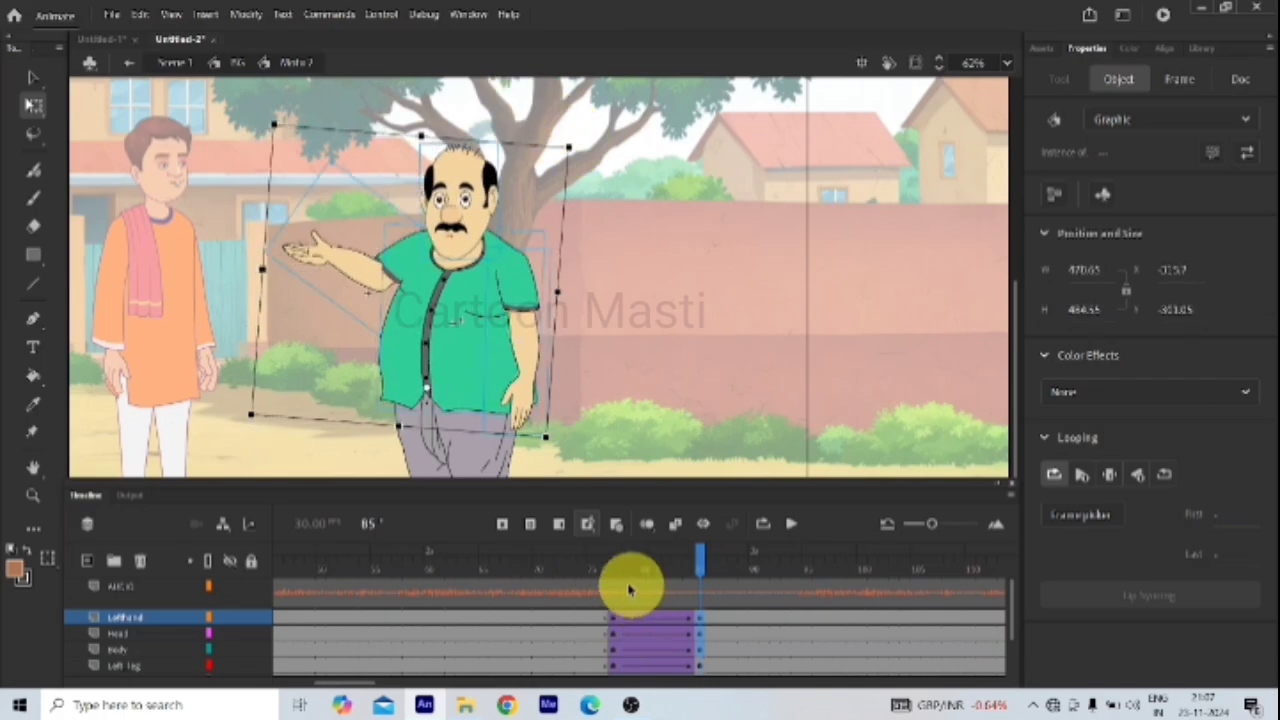
drag(697, 560, 700, 665)
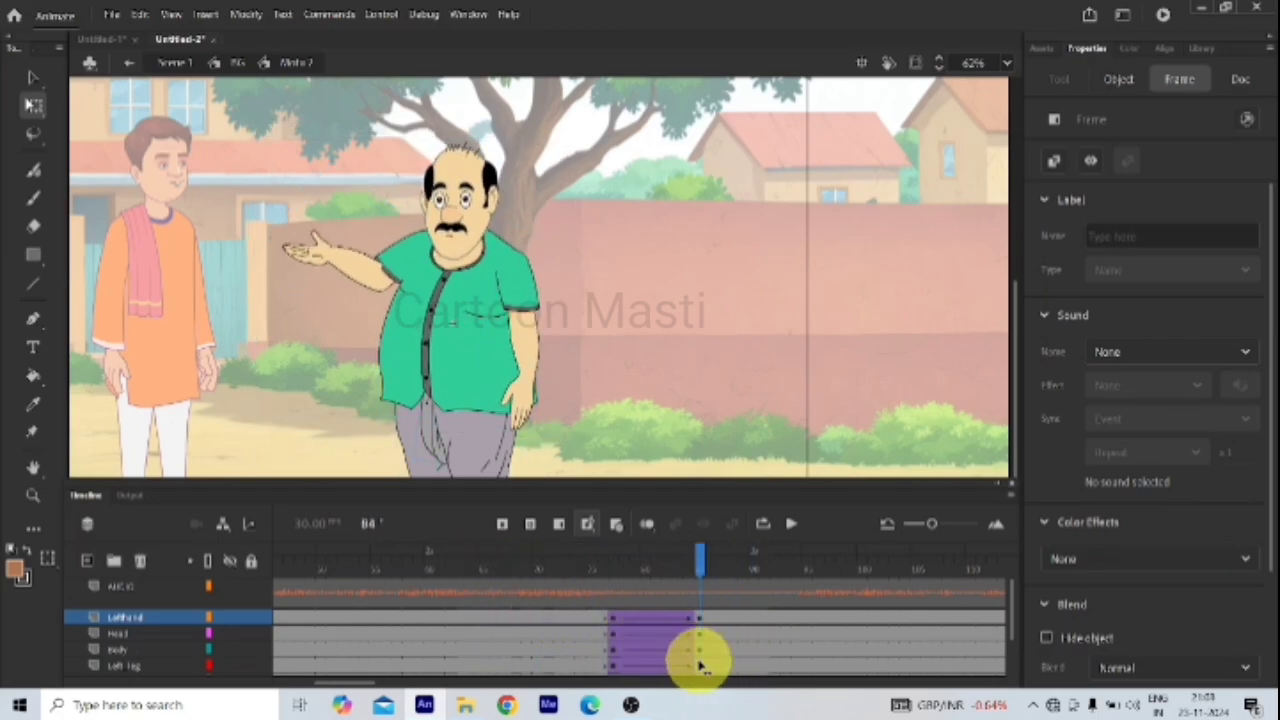
Step: At frame 77, rotate the balding man's head slightly clockwise about the neck and check the motion up to frame 85
drag(700, 563, 612, 560)
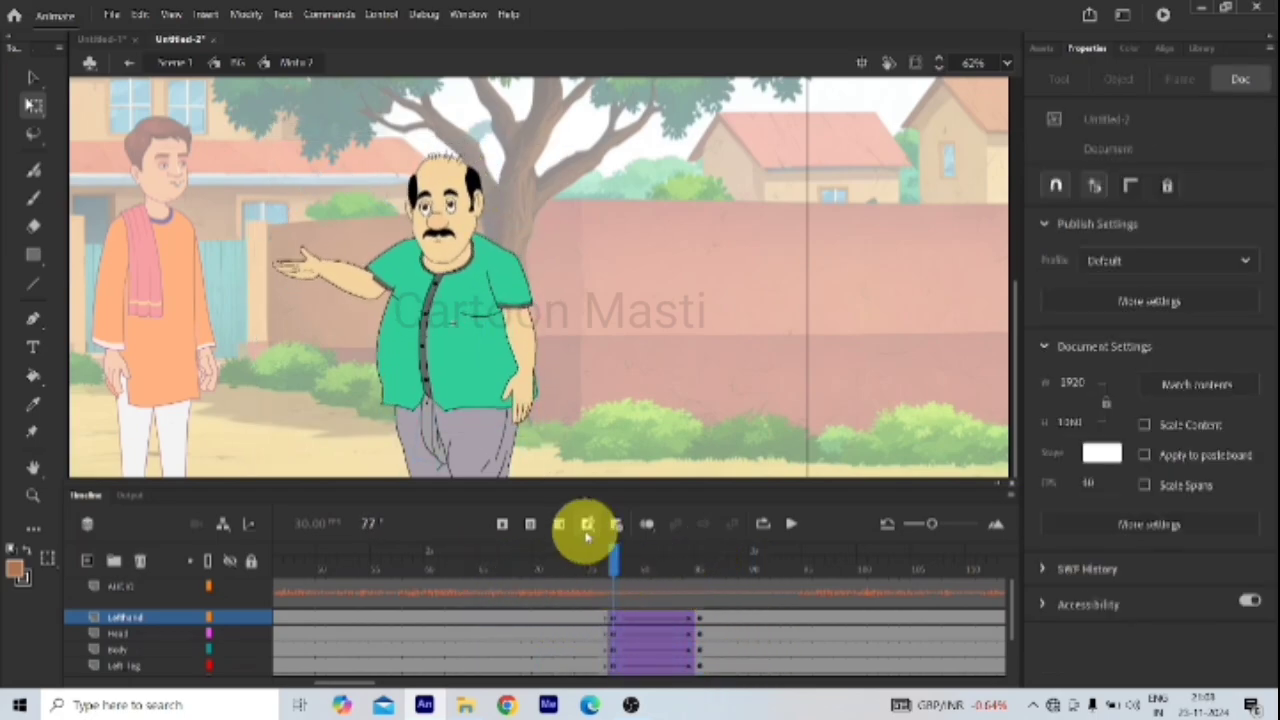
click(457, 214)
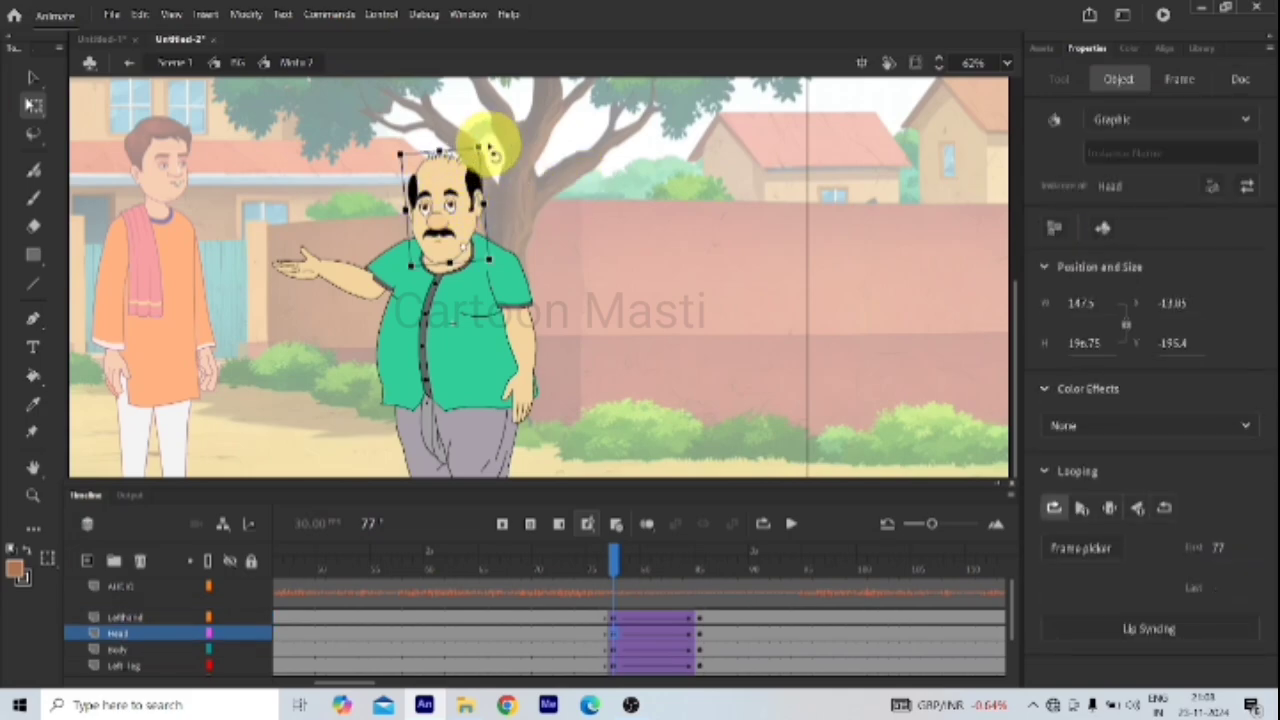
drag(496, 152, 500, 149)
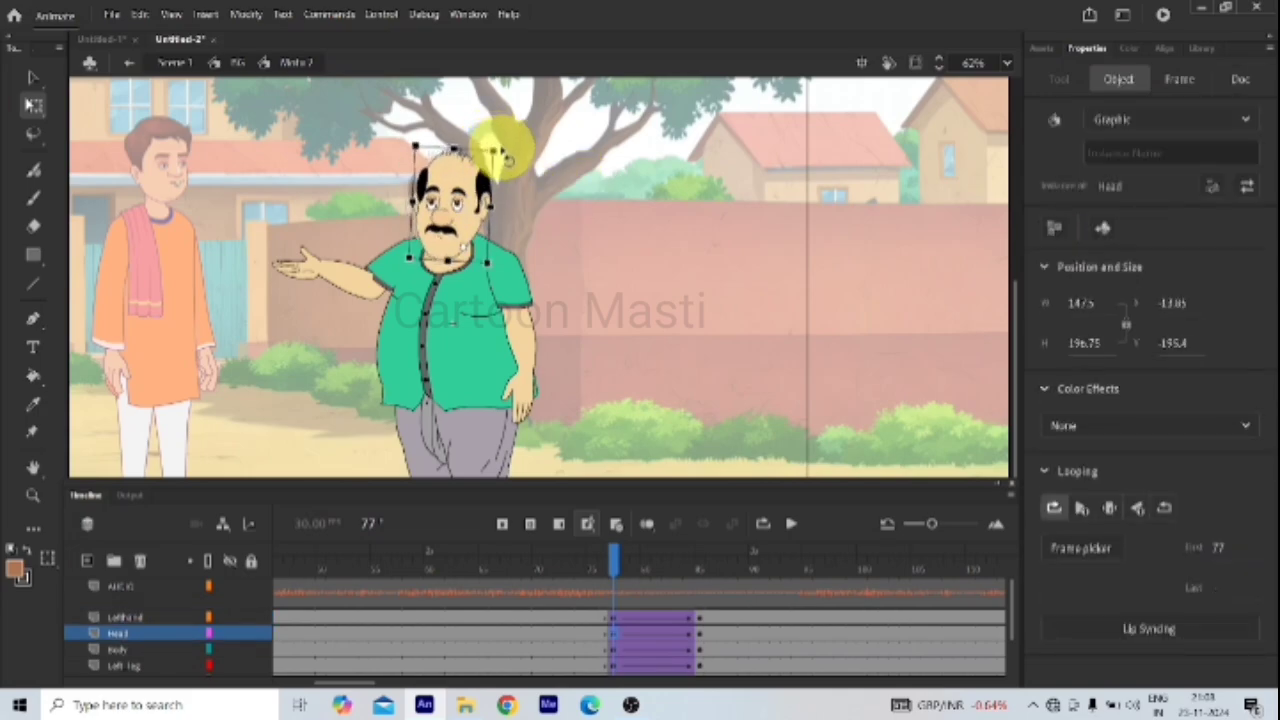
drag(613, 565, 700, 677)
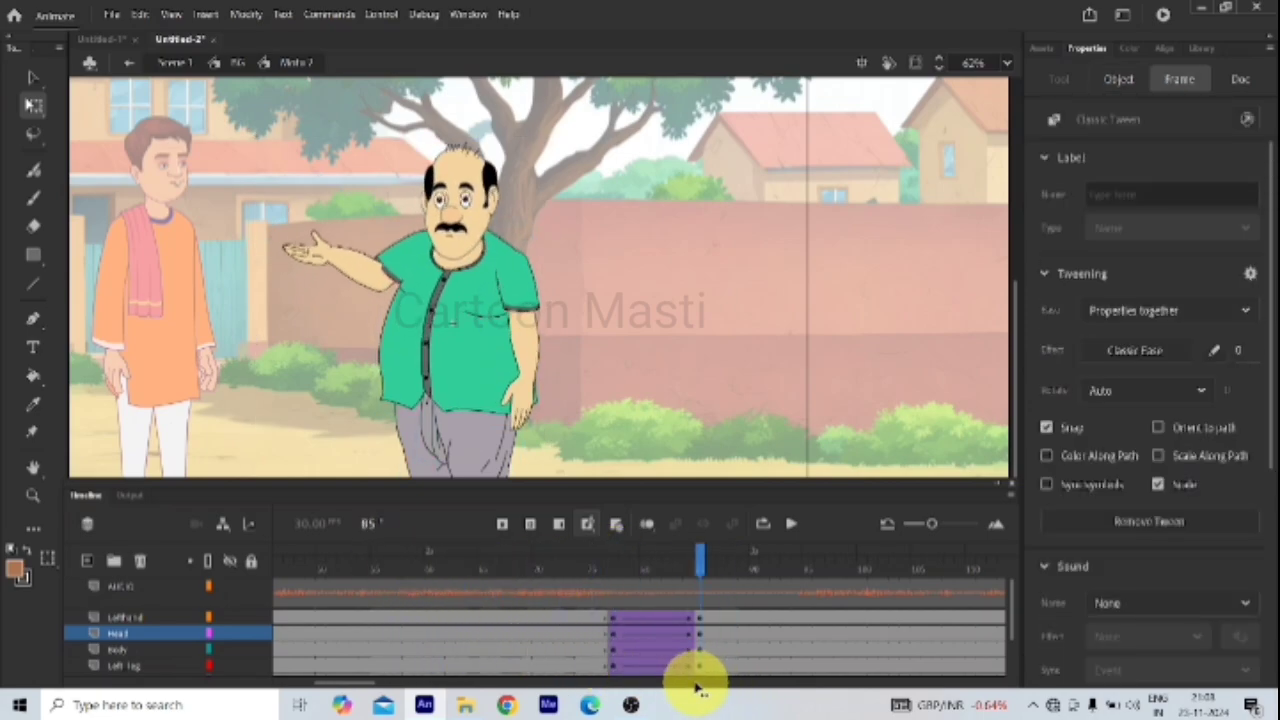
click(551, 406)
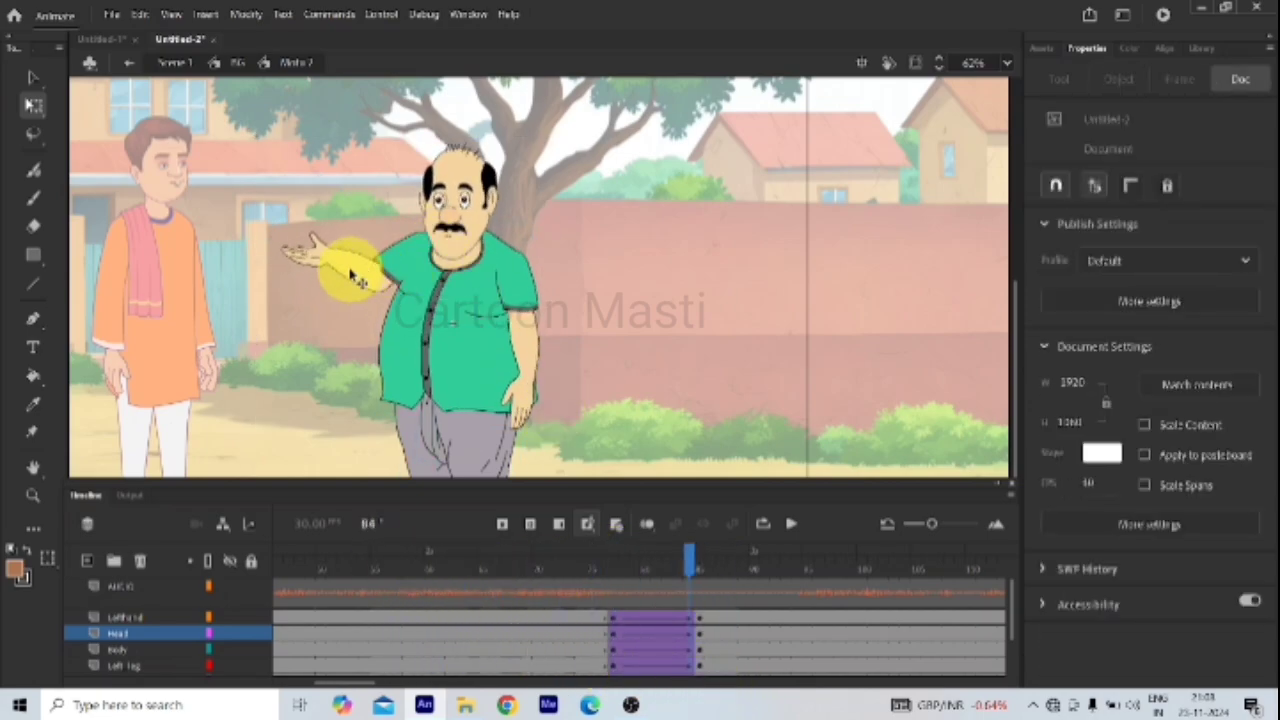
Step: At frame 85, lower the man's outstretched right arm and swing his left arm slightly inward, checking the new pose against the preceding frame
click(699, 563)
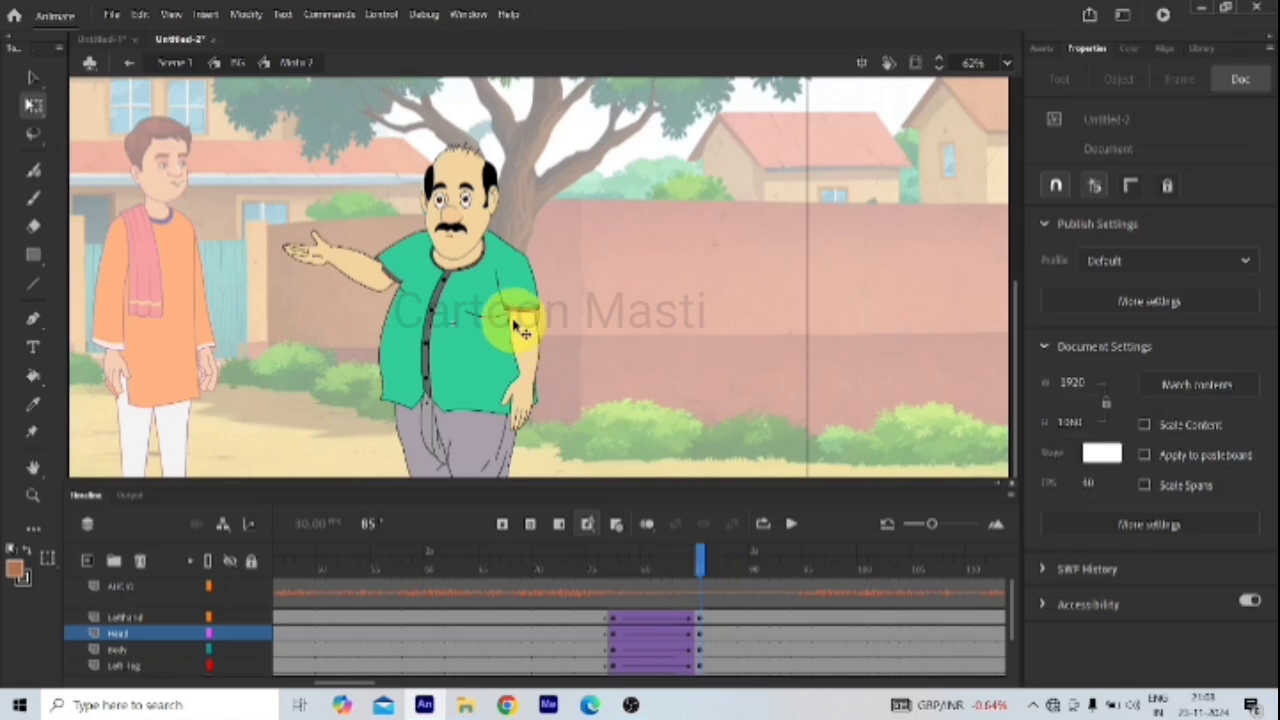
click(350, 258)
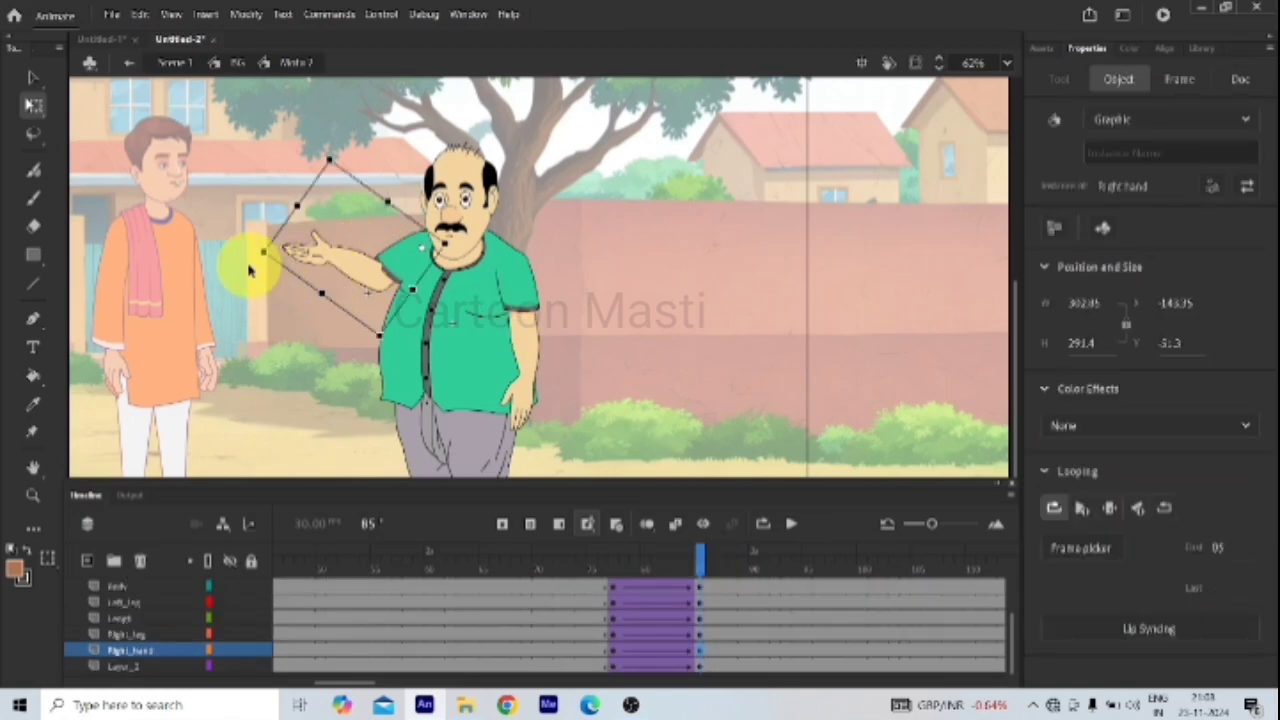
drag(258, 258, 272, 328)
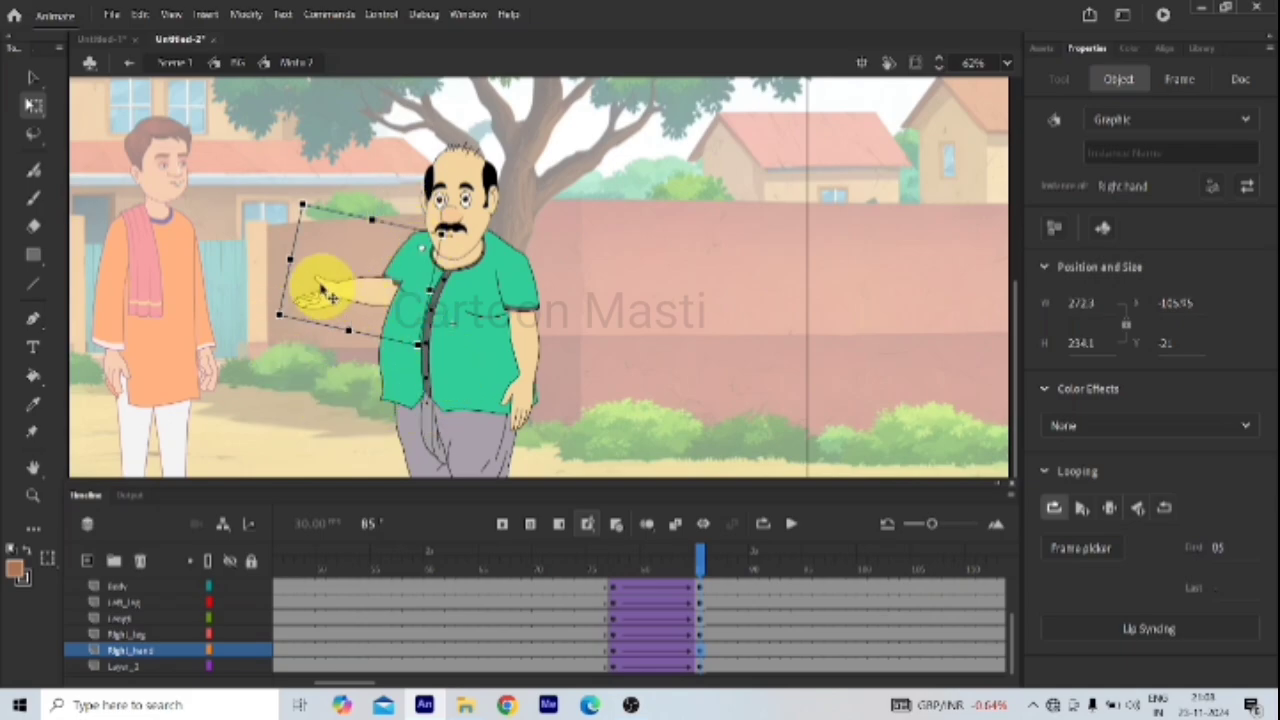
click(538, 408)
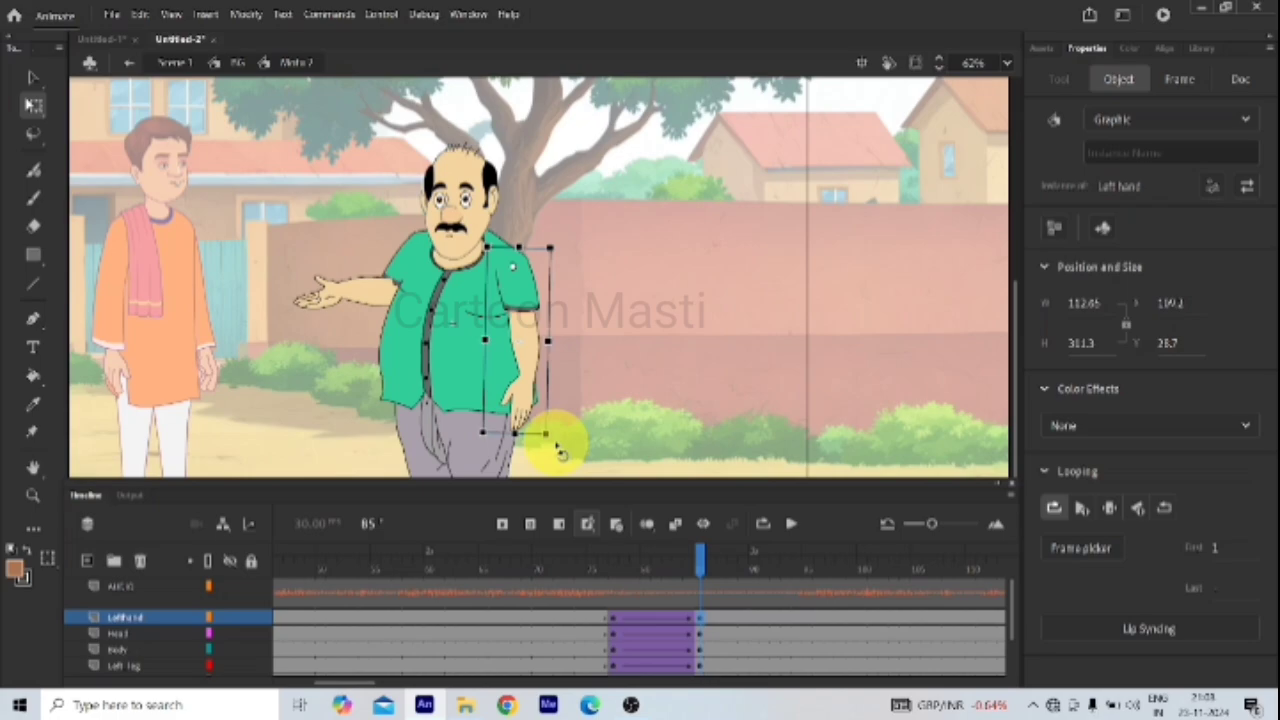
drag(552, 453, 546, 455)
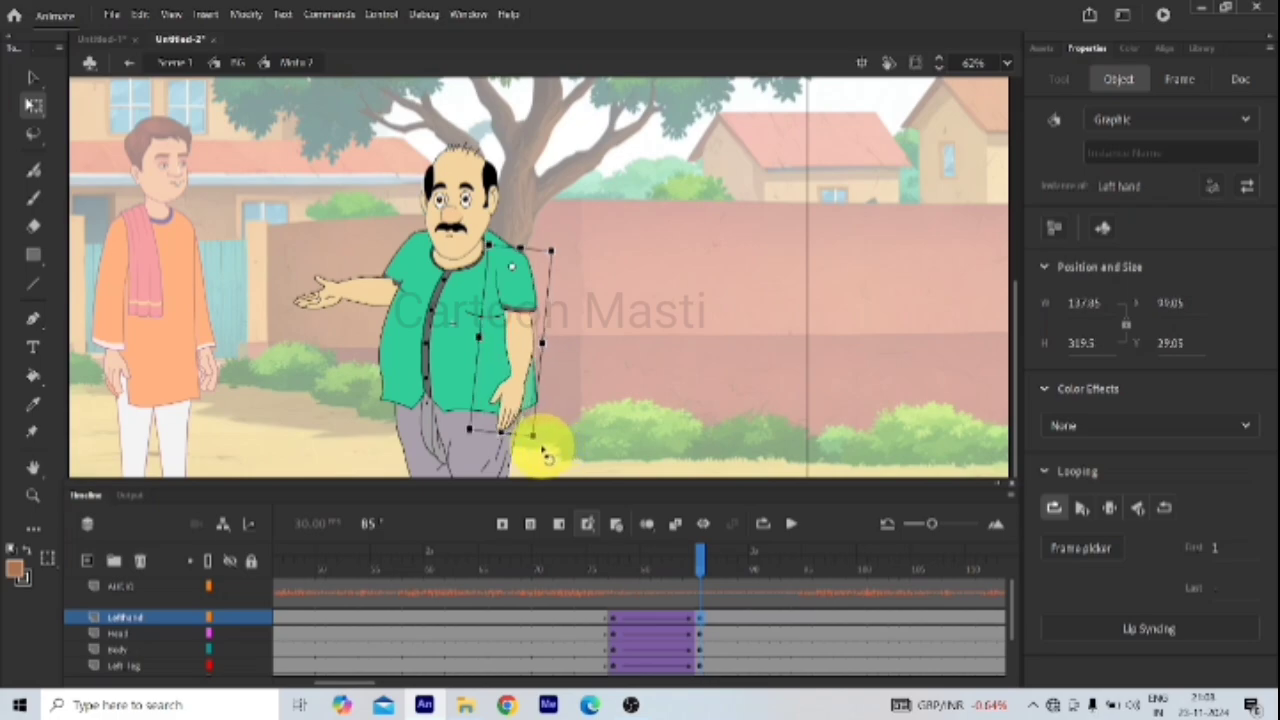
drag(700, 557, 690, 680)
click(563, 314)
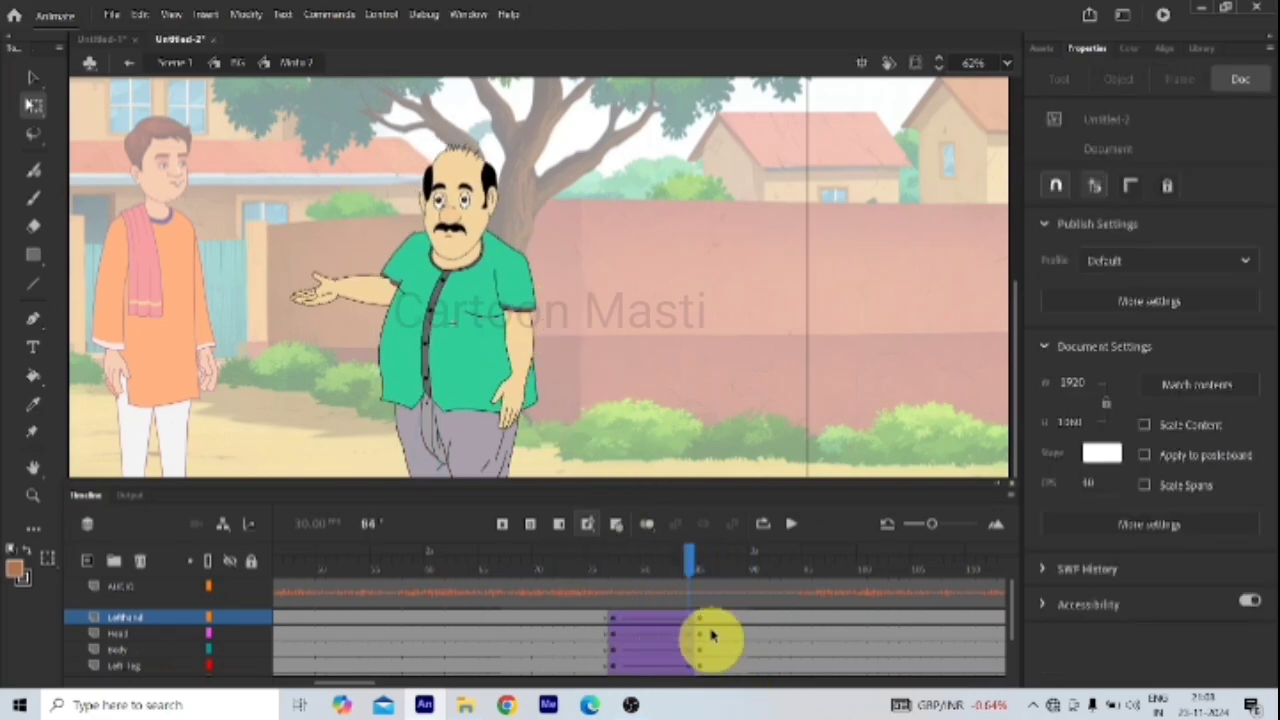
click(700, 574)
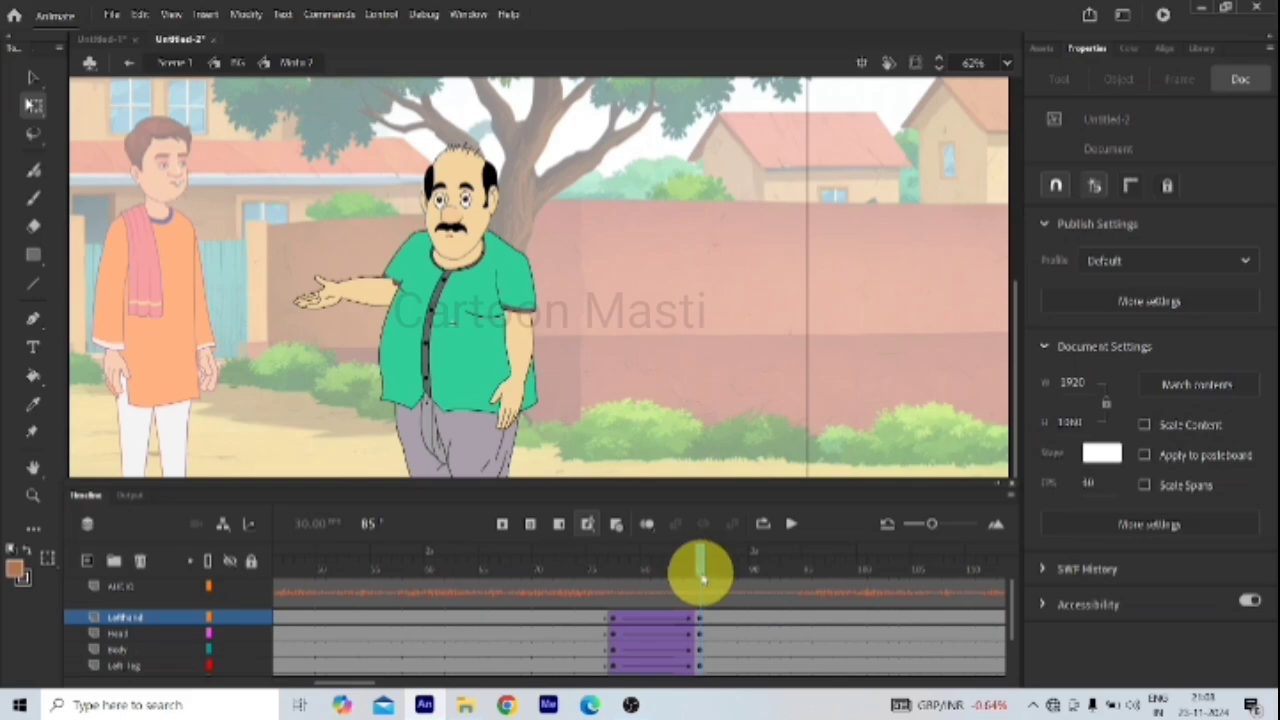
Step: Look inside the right-arm symbol, return to the man's main timeline, and compare the body poses at frames 77 and 85
double_click(368, 300)
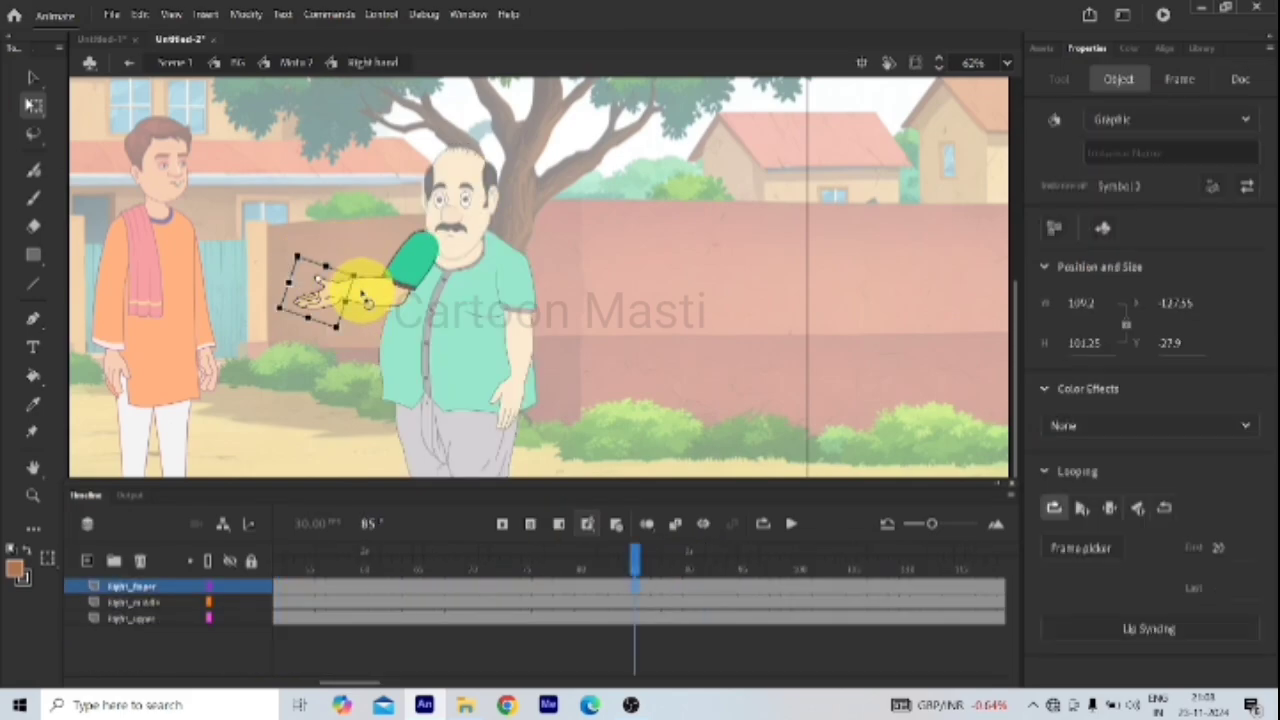
click(129, 63)
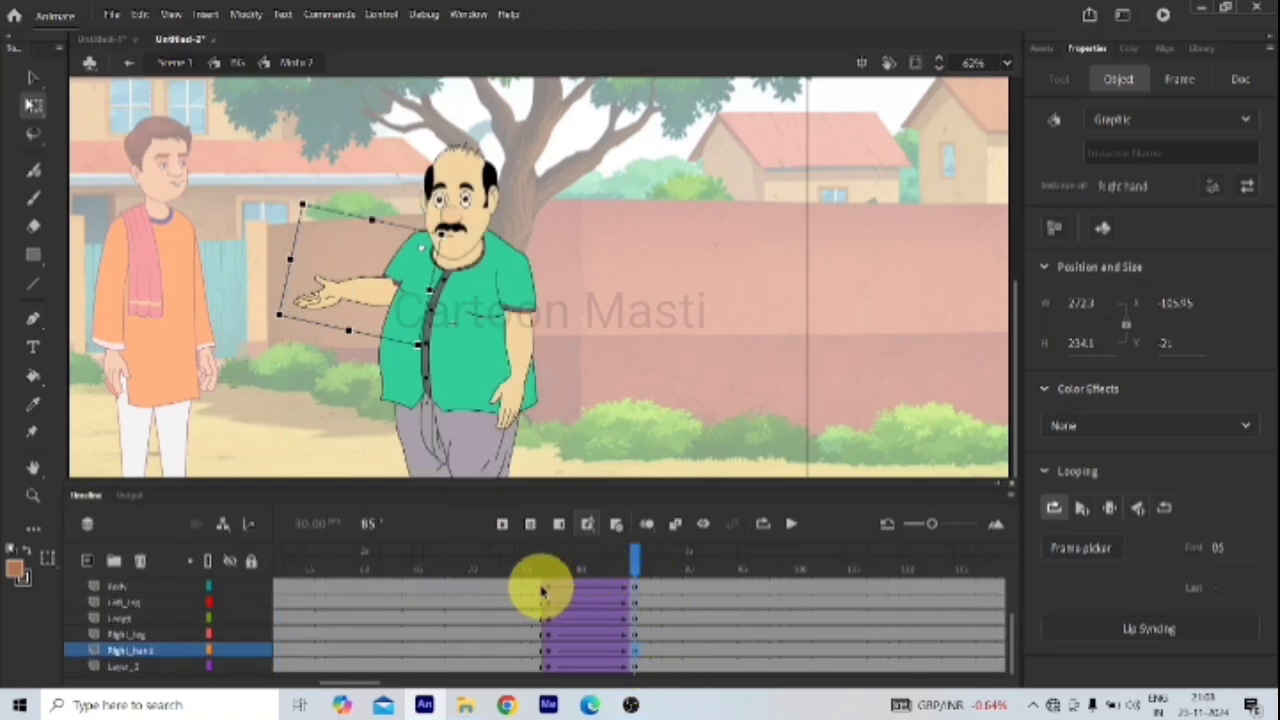
click(546, 588)
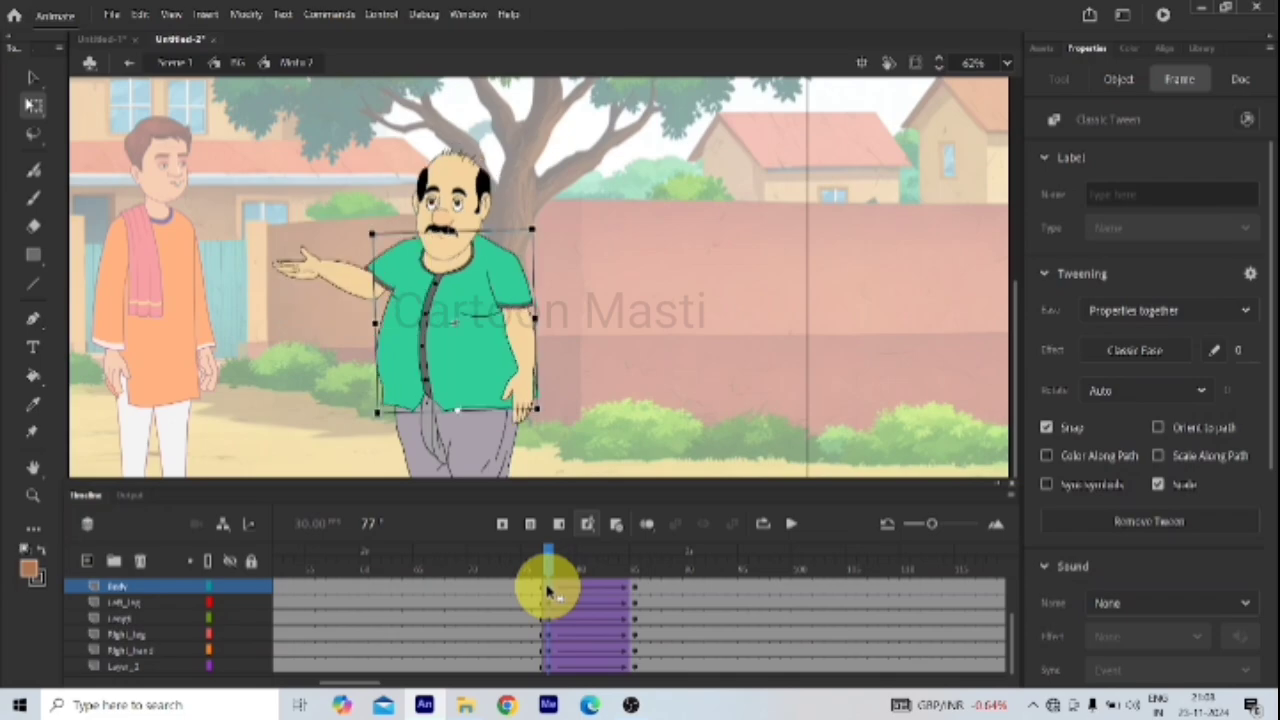
click(634, 589)
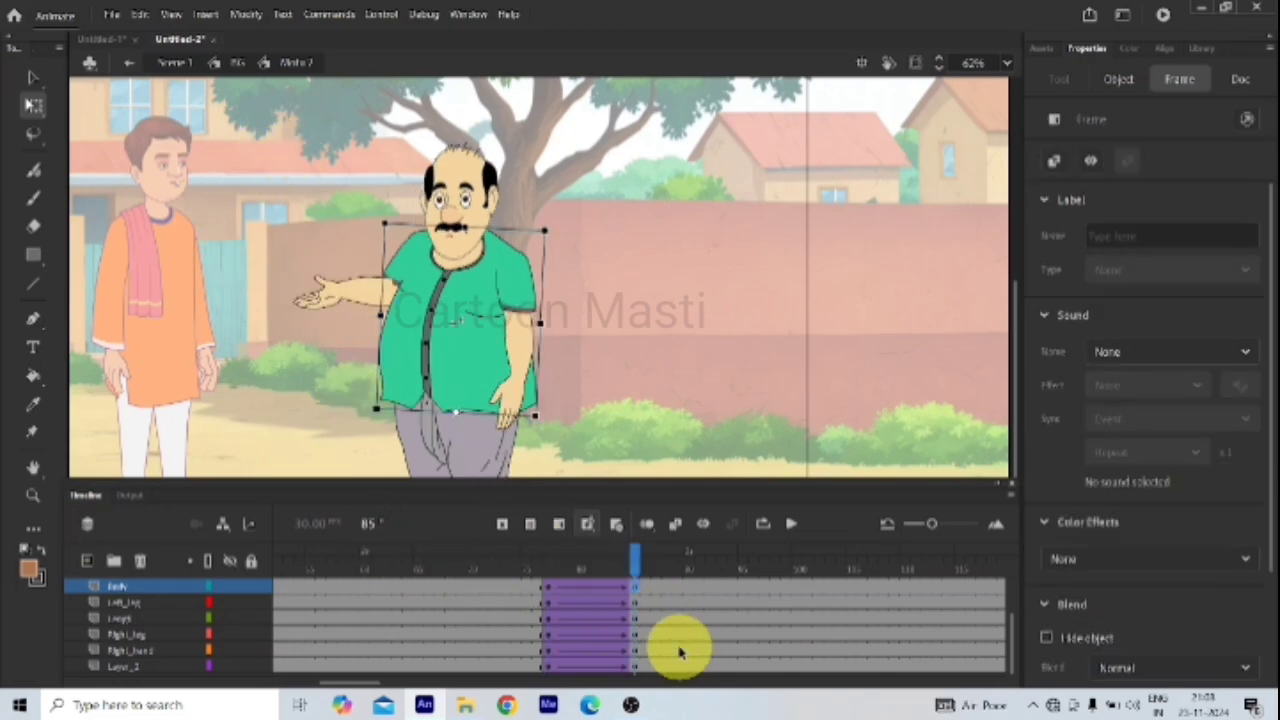
Step: Inside the right-arm symbol, add keyframes at frames 77 and 85 on the hand layer and create a classic tween between them
double_click(352, 302)
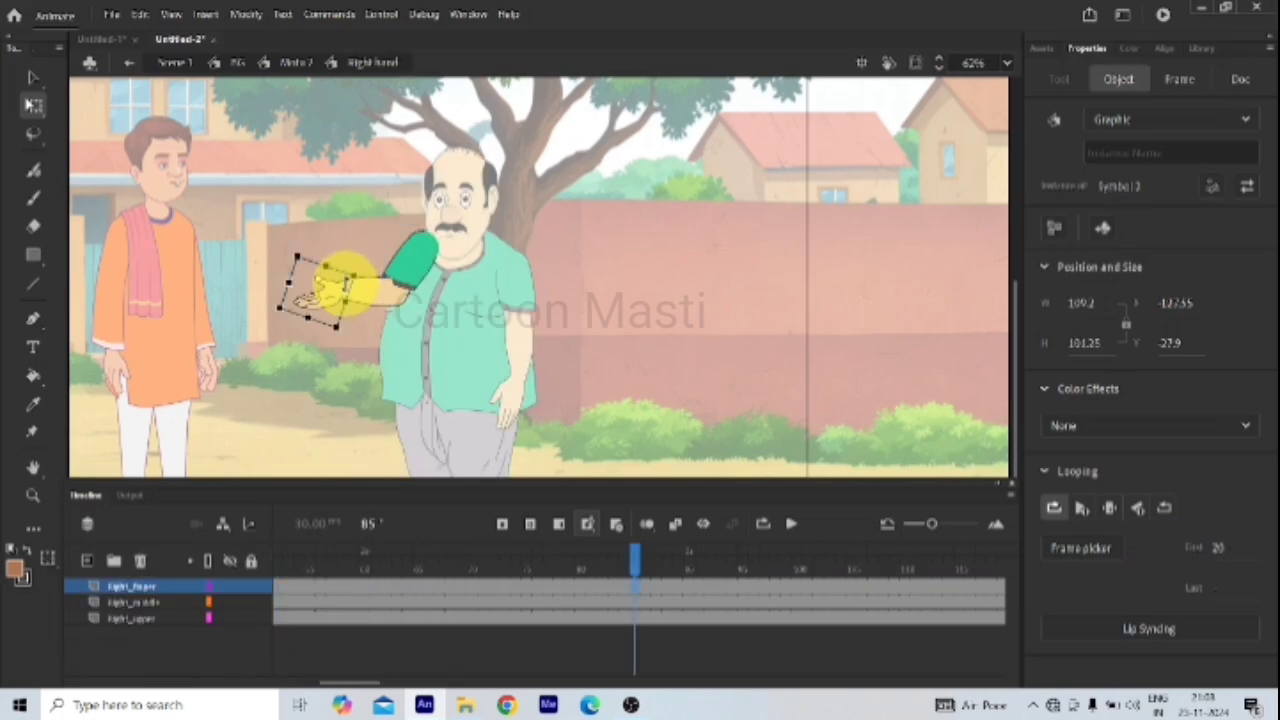
click(548, 589)
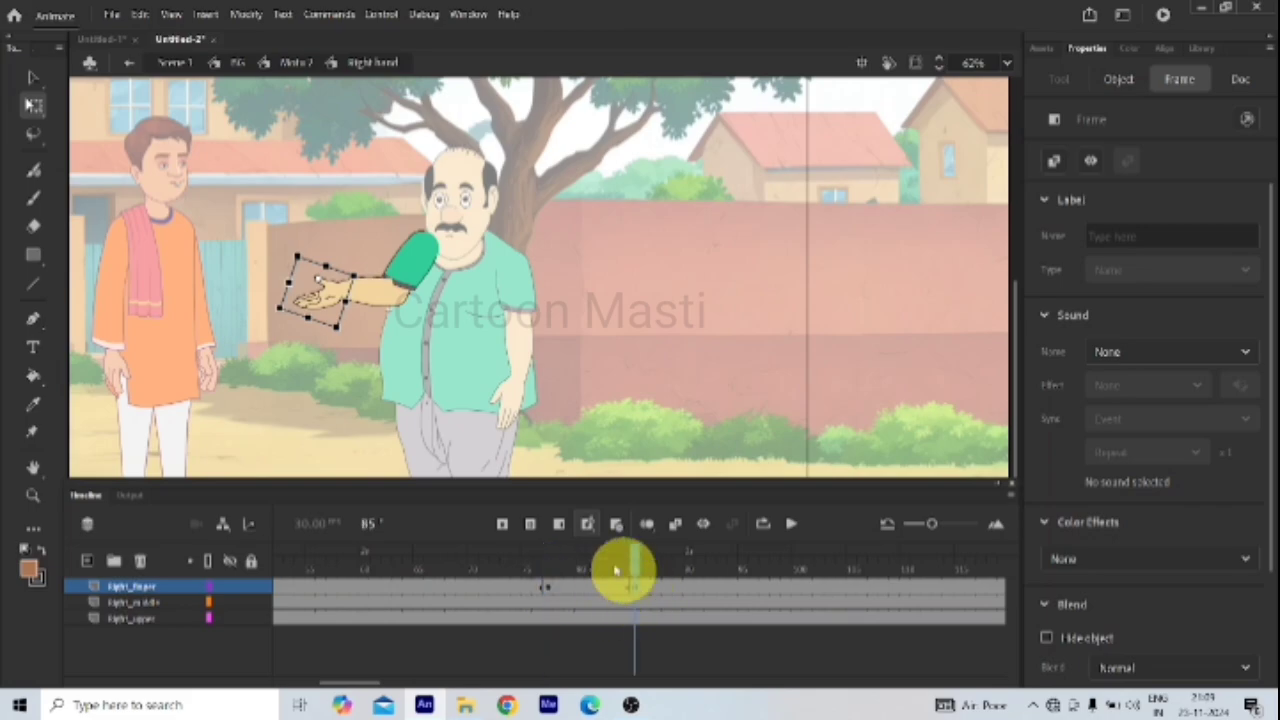
right_click(592, 588)
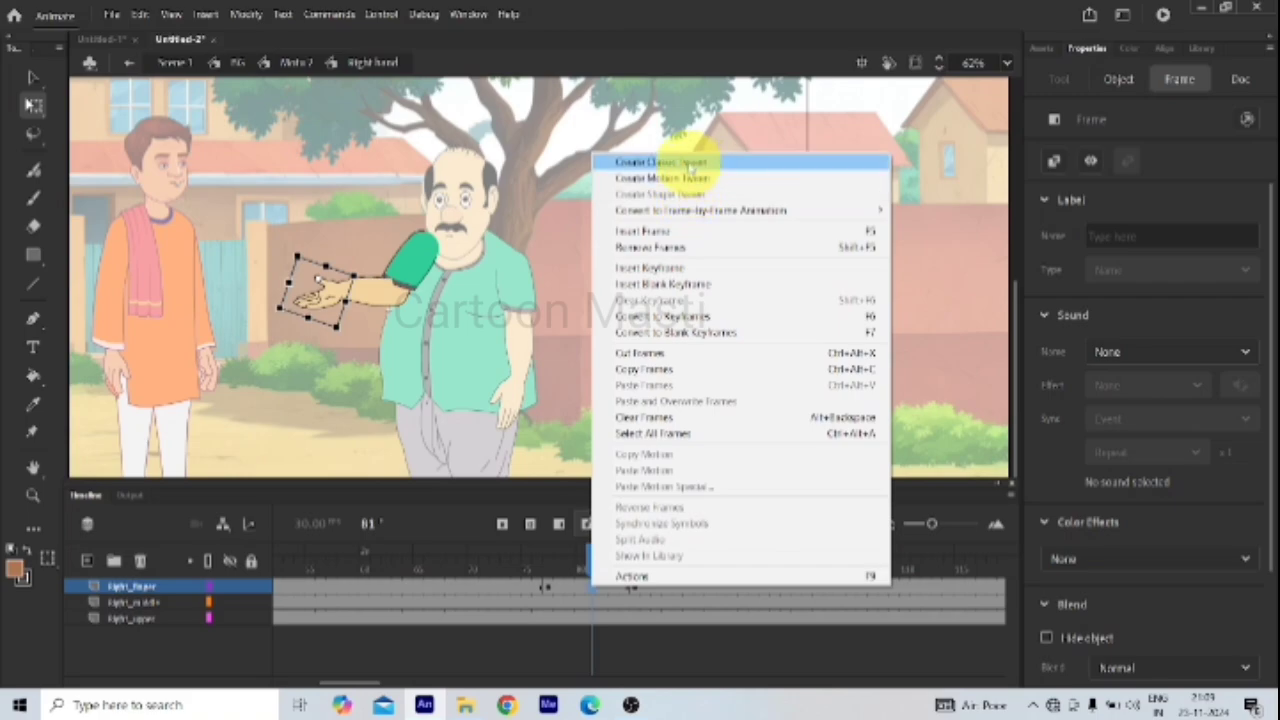
click(692, 162)
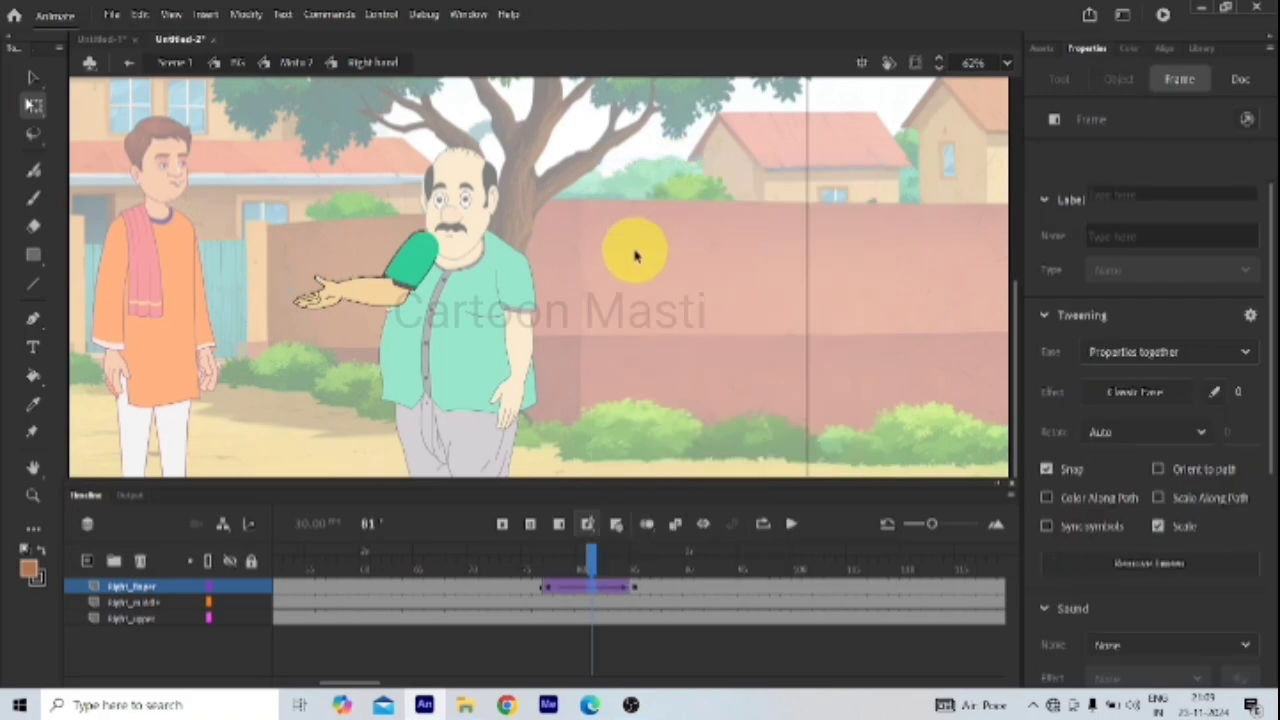
Step: Add keyframes at frames 77 and 85 on the forearm layer and create a classic tween between them
click(547, 603)
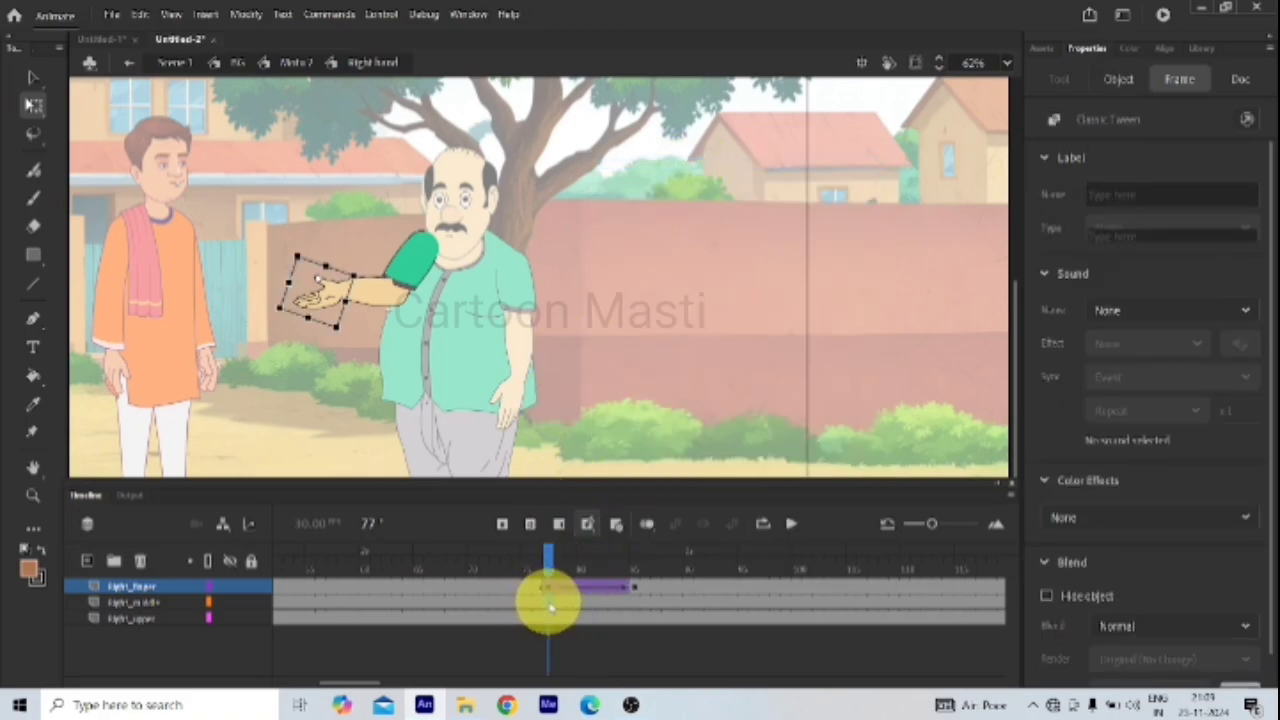
click(634, 603)
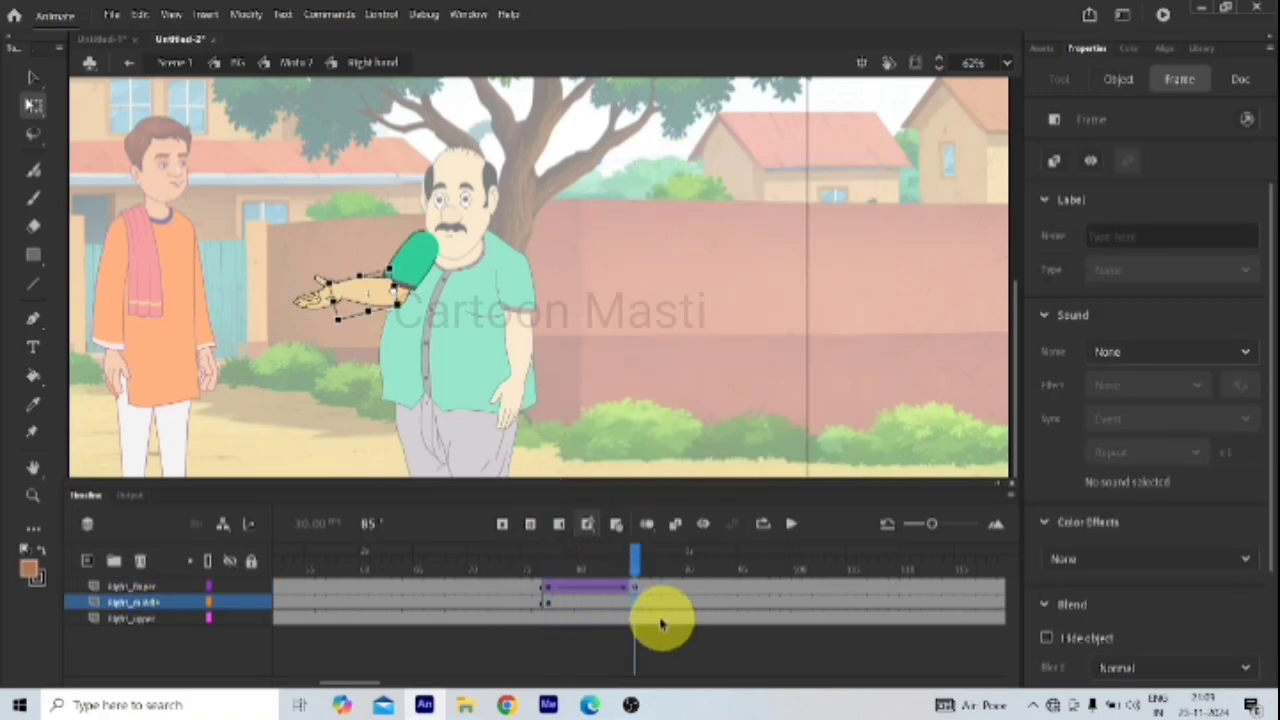
right_click(572, 603)
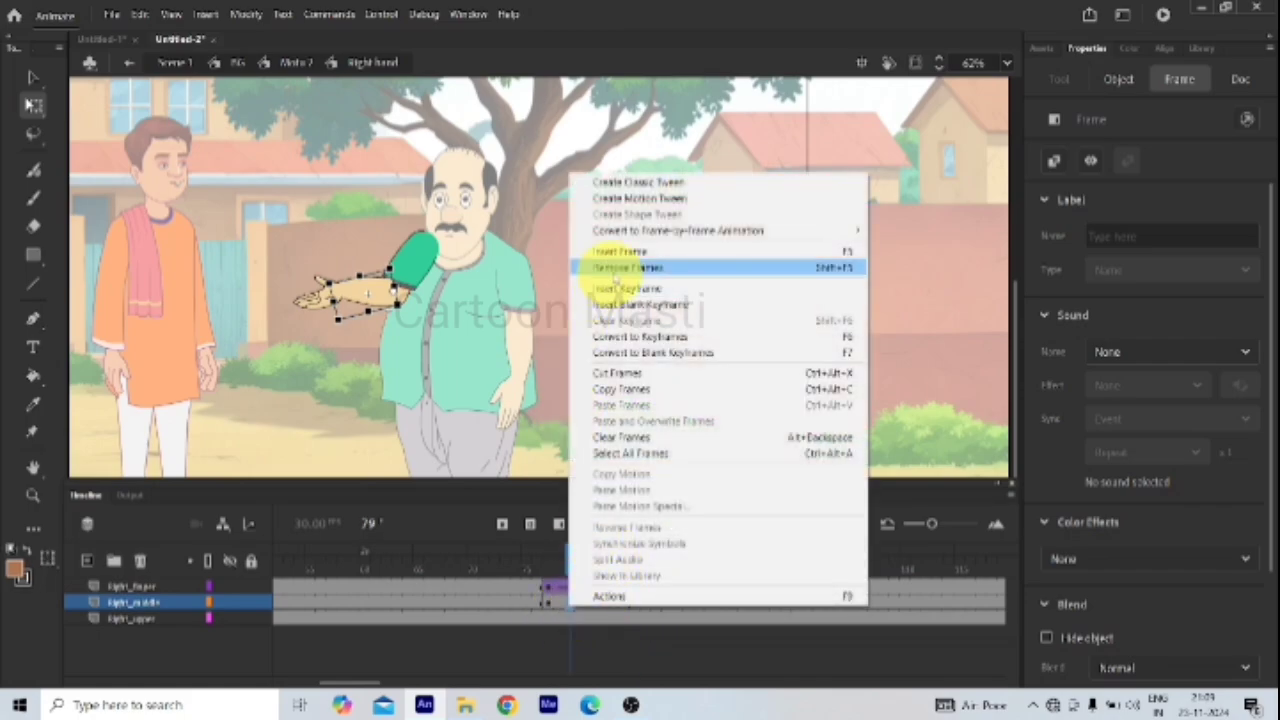
click(636, 182)
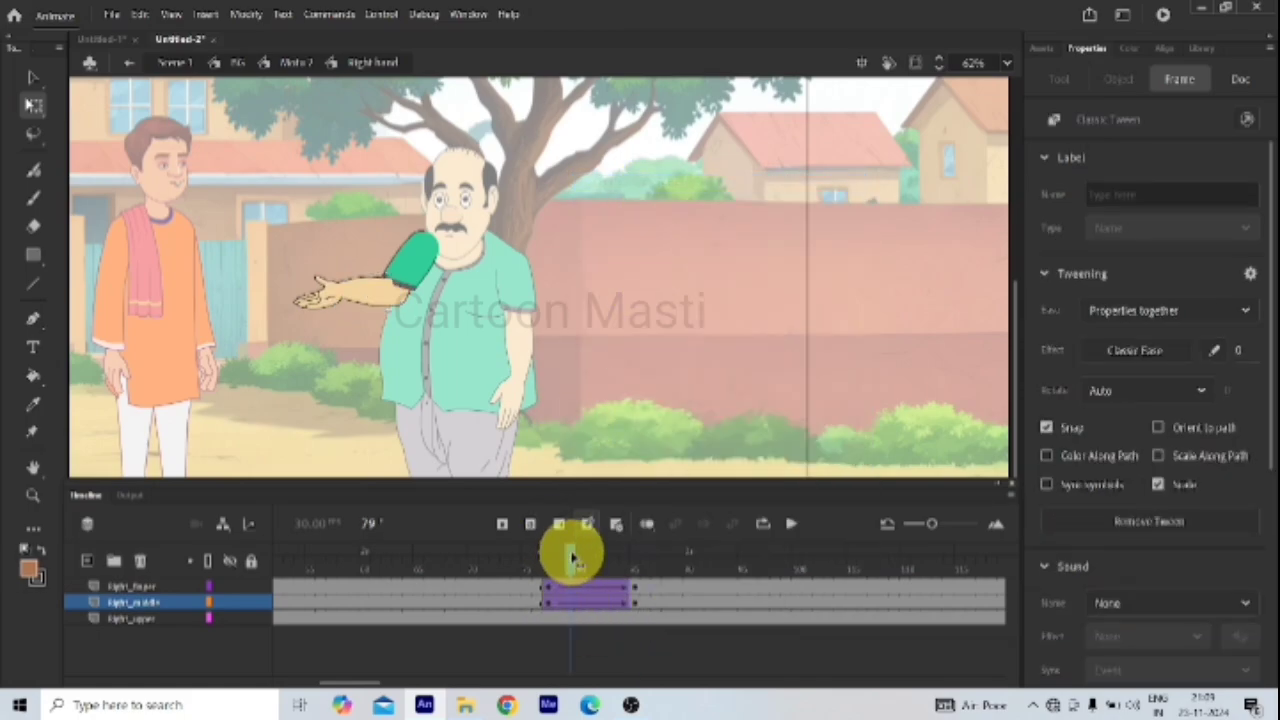
Step: At frame 85, rotate the forearm and hand together counterclockwise about the elbow until the hand points downward
drag(572, 558, 632, 570)
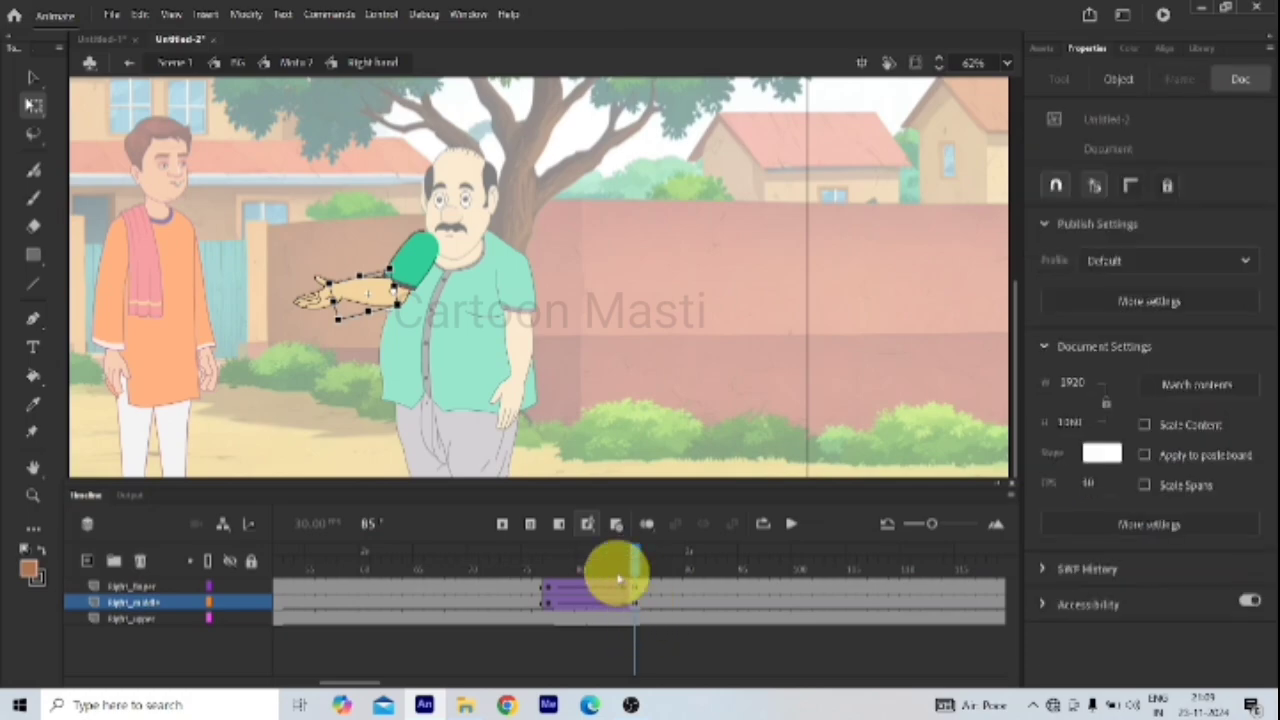
click(322, 300)
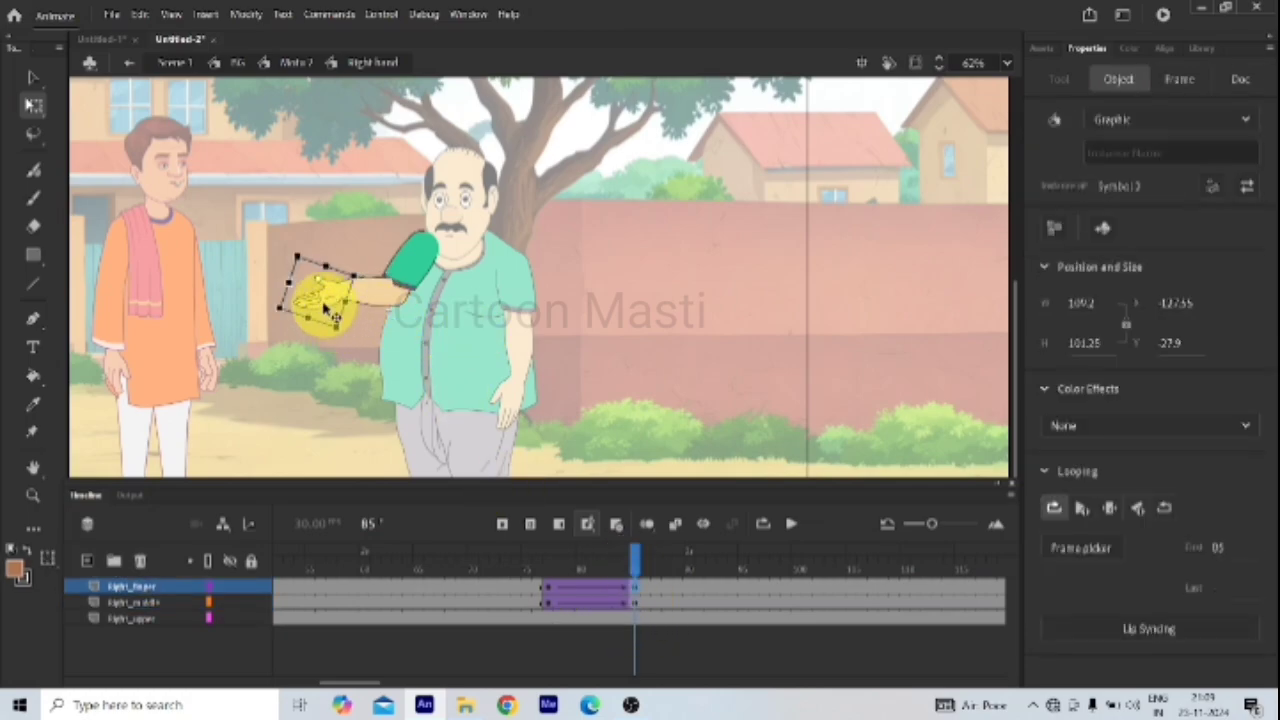
click(360, 322)
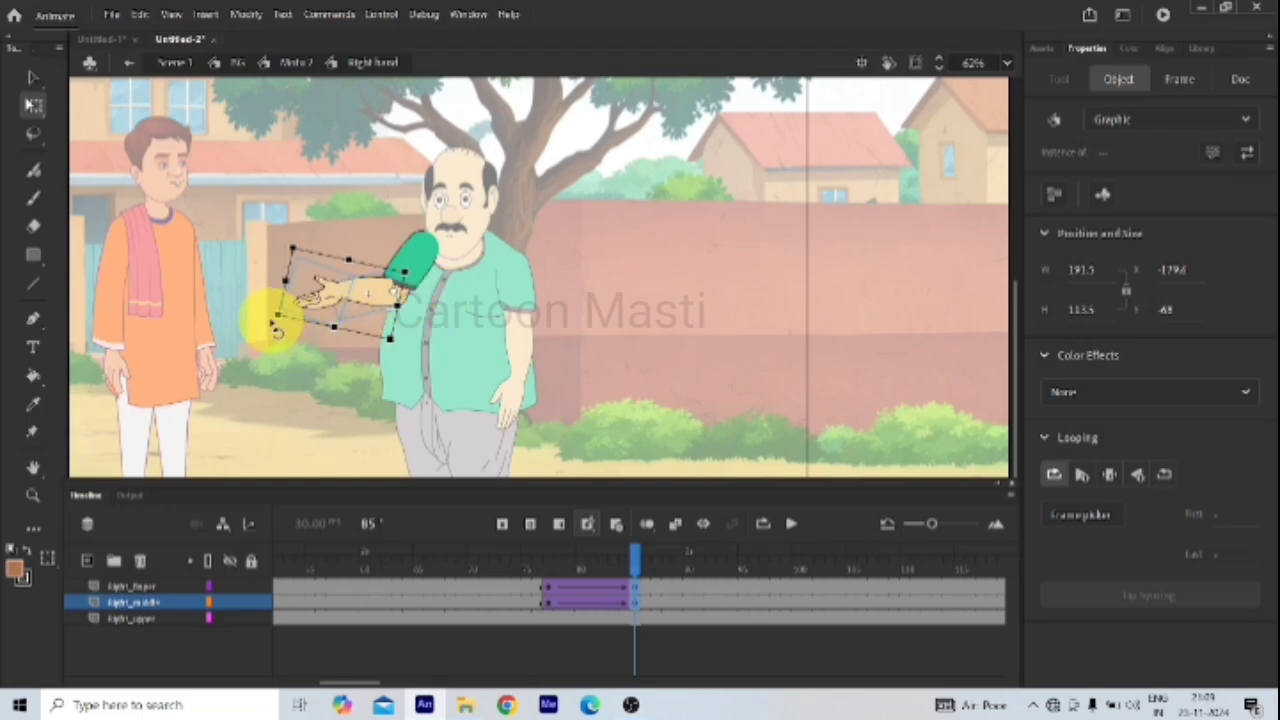
drag(276, 326, 338, 449)
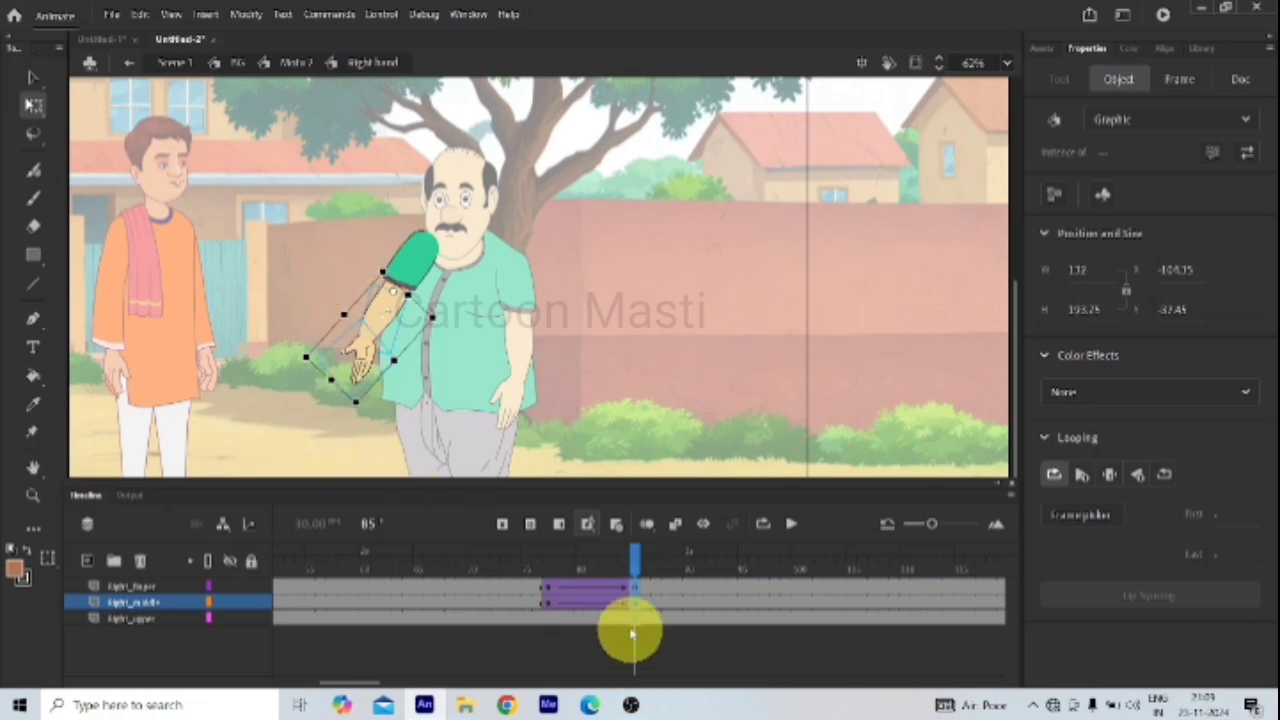
Step: Set the ease of the hand and forearm tweens between frames 77 and 85 to 100
click(591, 598)
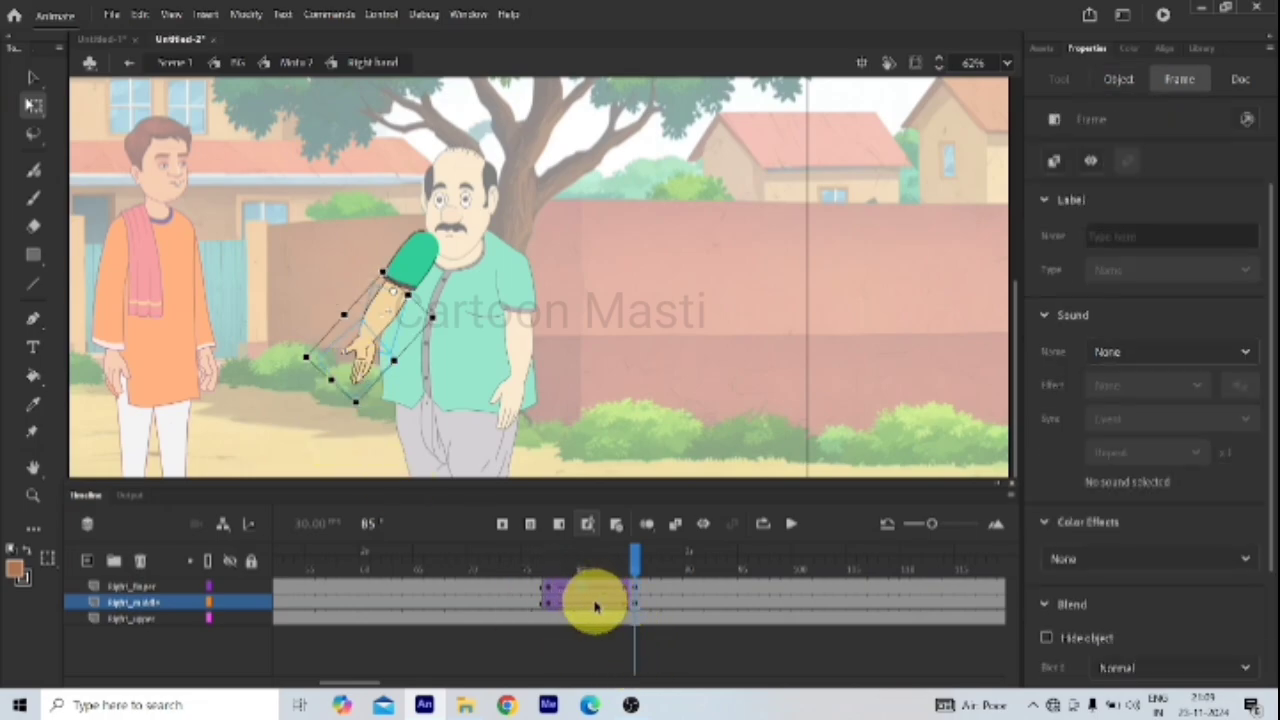
click(591, 598)
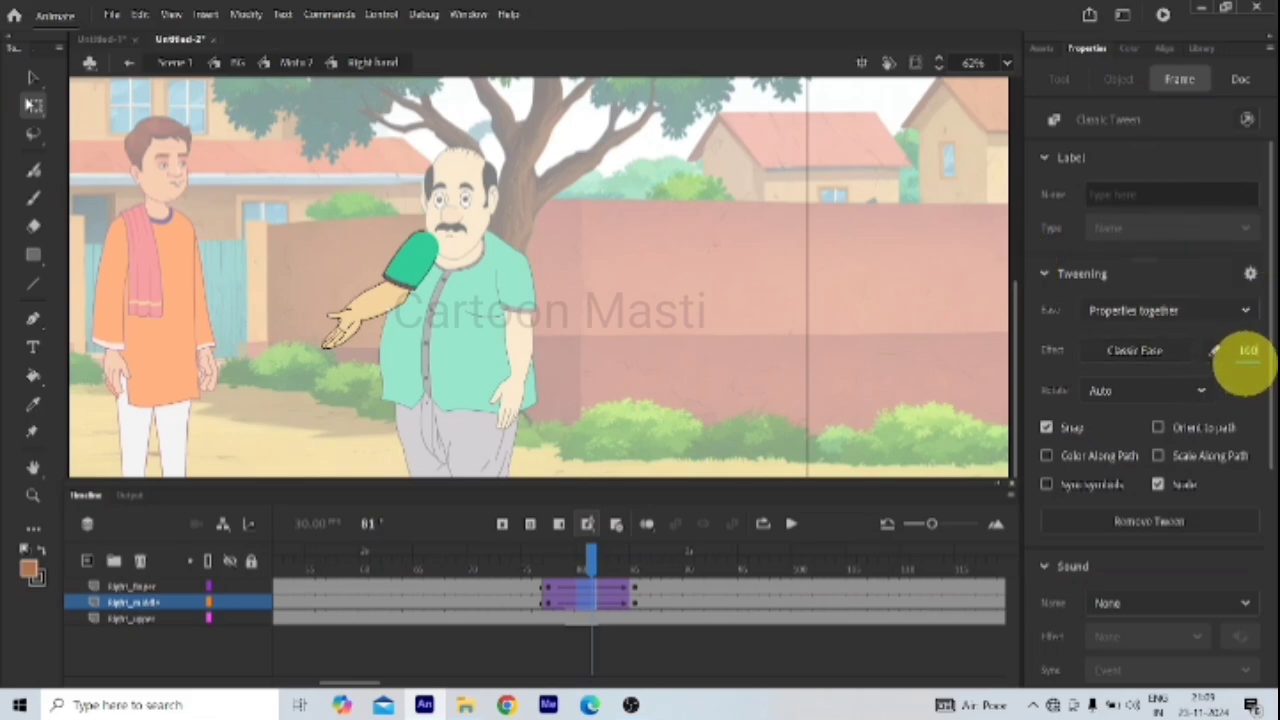
drag(1247, 355, 1236, 361)
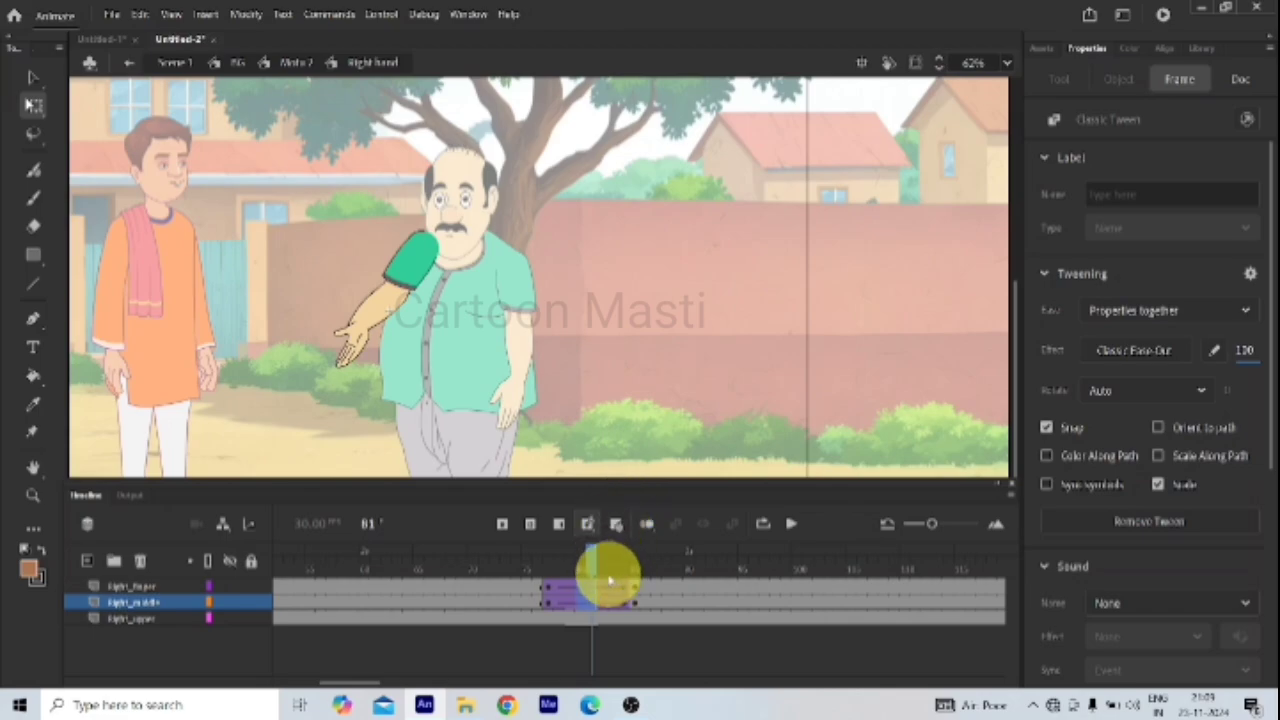
Step: Set the ease of the hand and forearm tweens between frames 10 and 20 to 100
drag(590, 560, 163, 551)
mouse_move(426, 610)
mouse_down()
mouse_move(428, 594)
mouse_move(440, 605)
mouse_up()
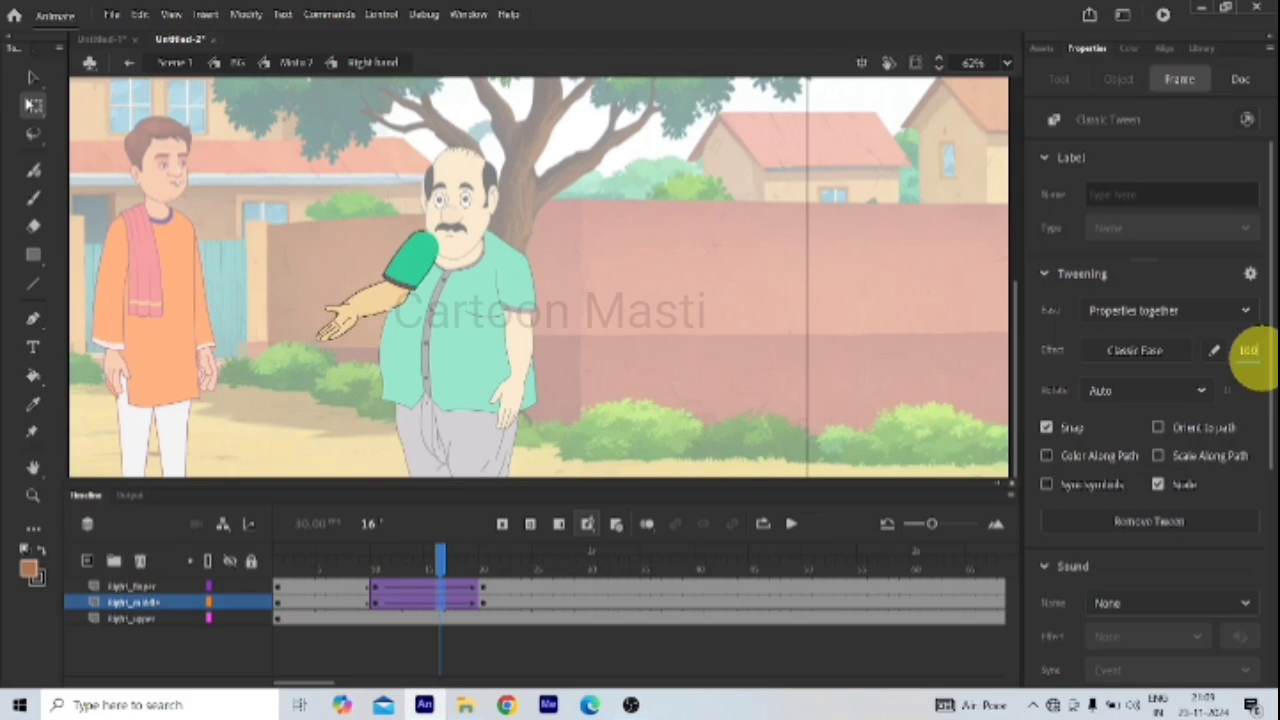
drag(1248, 350, 1248, 350)
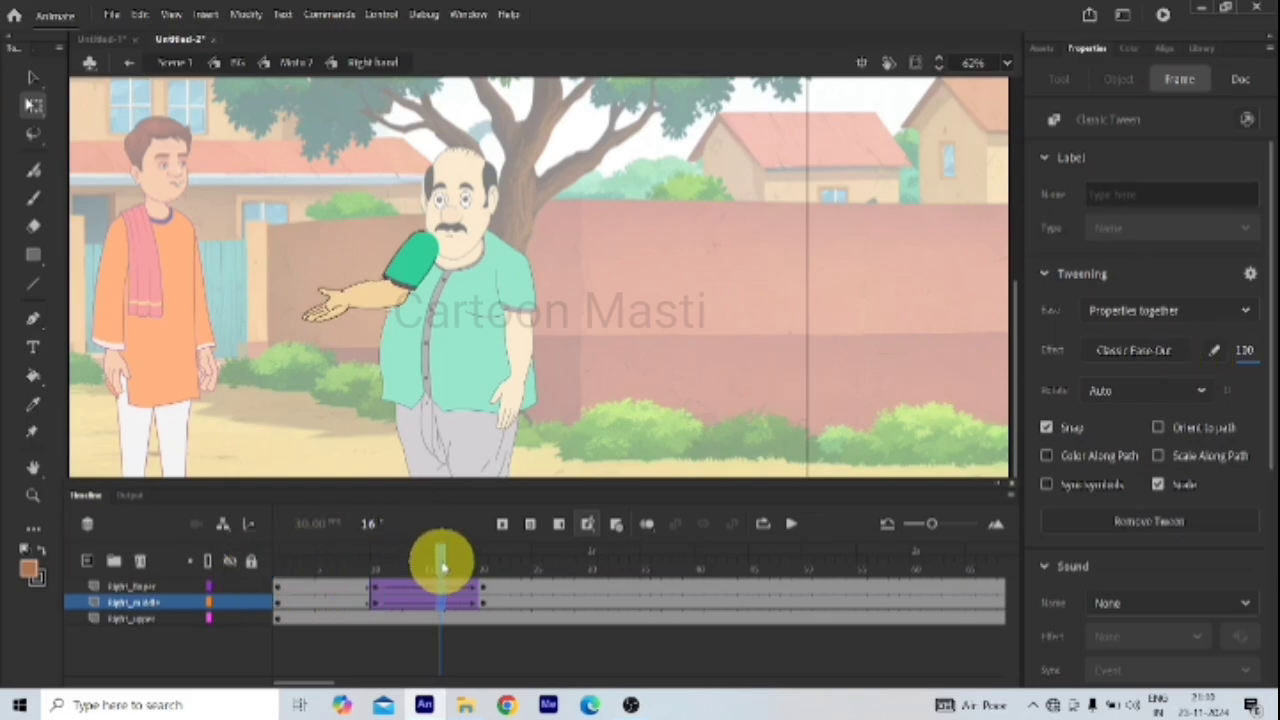
Step: Open the hand symbol at the end of the man's right arm and insert a keyframe at frame 80
drag(441, 558, 751, 557)
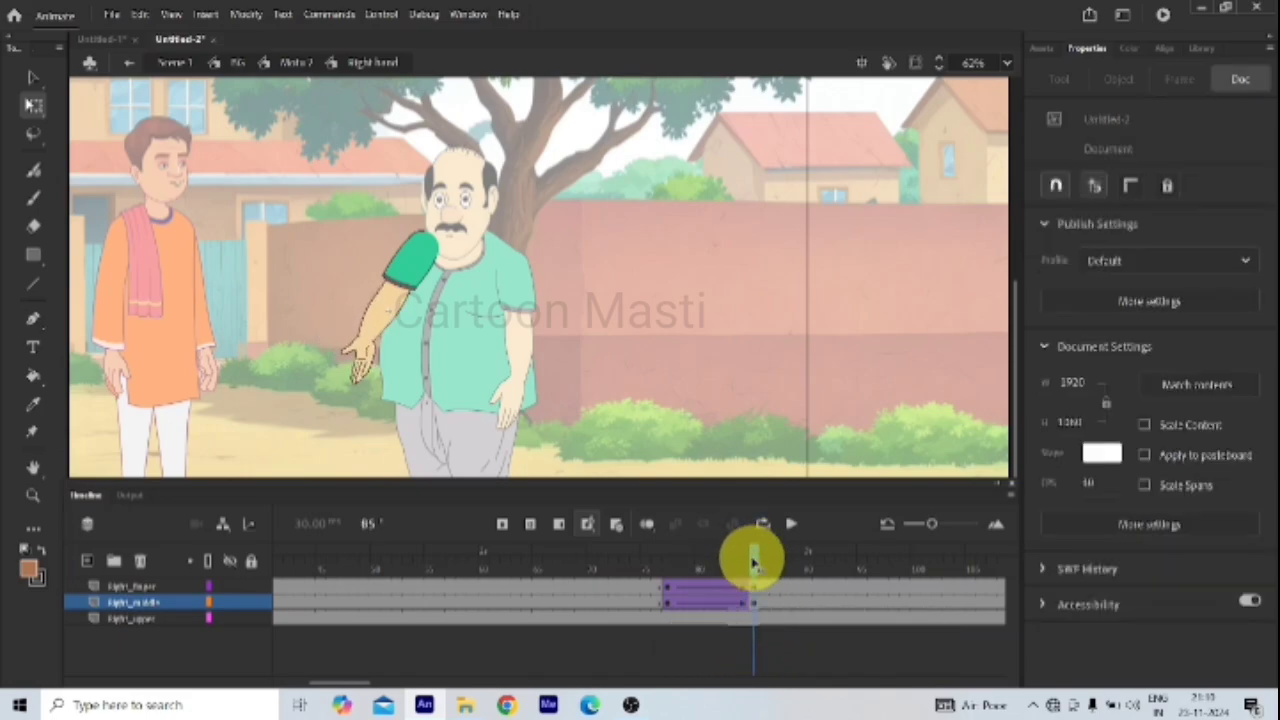
click(358, 365)
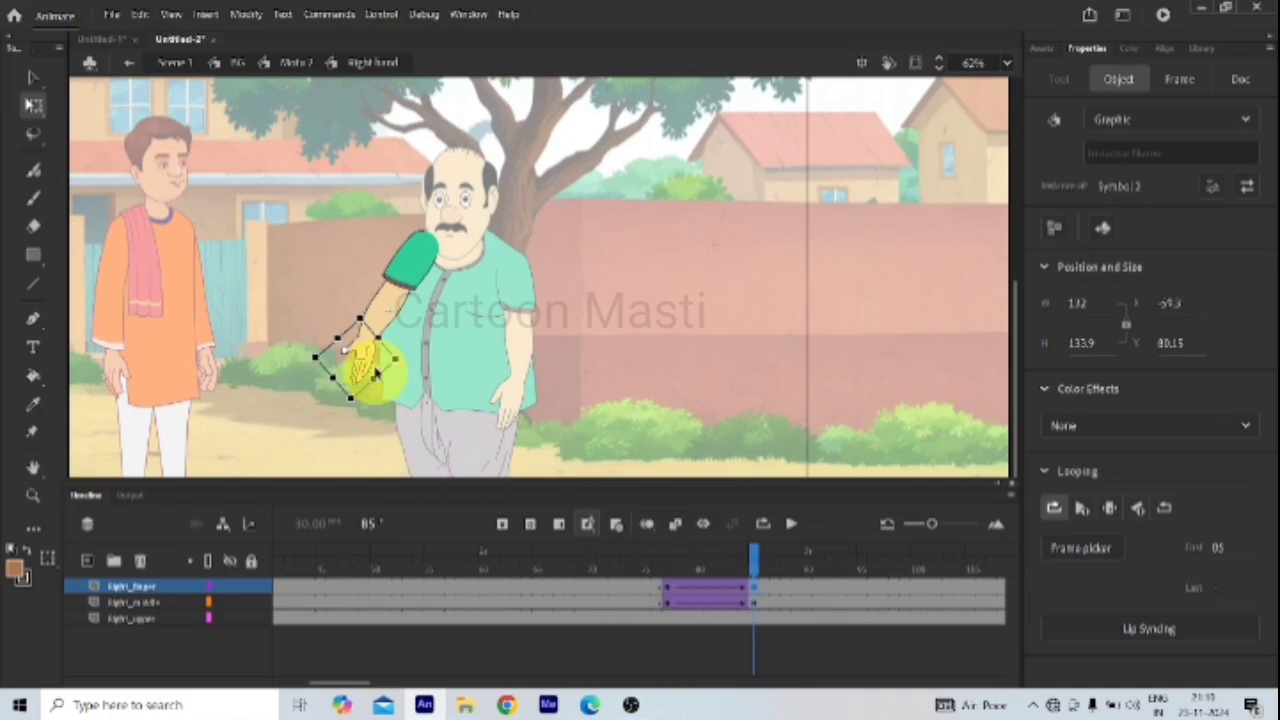
double_click(363, 358)
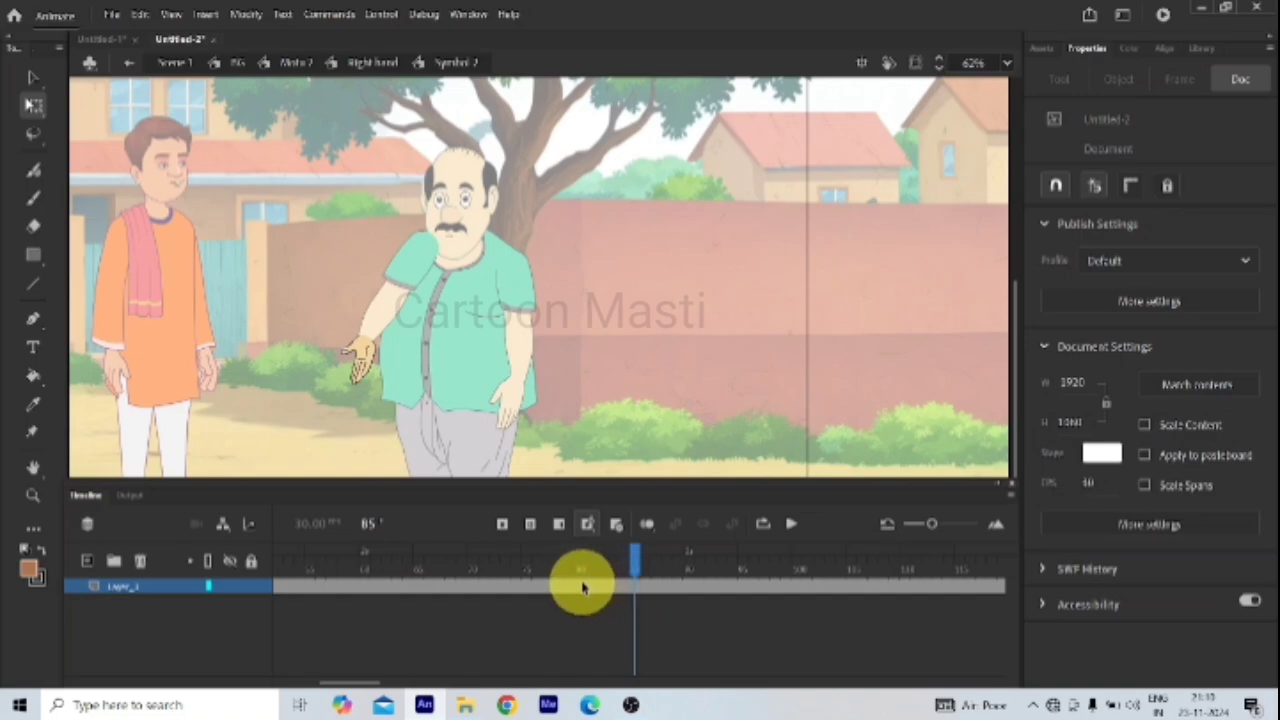
click(636, 588)
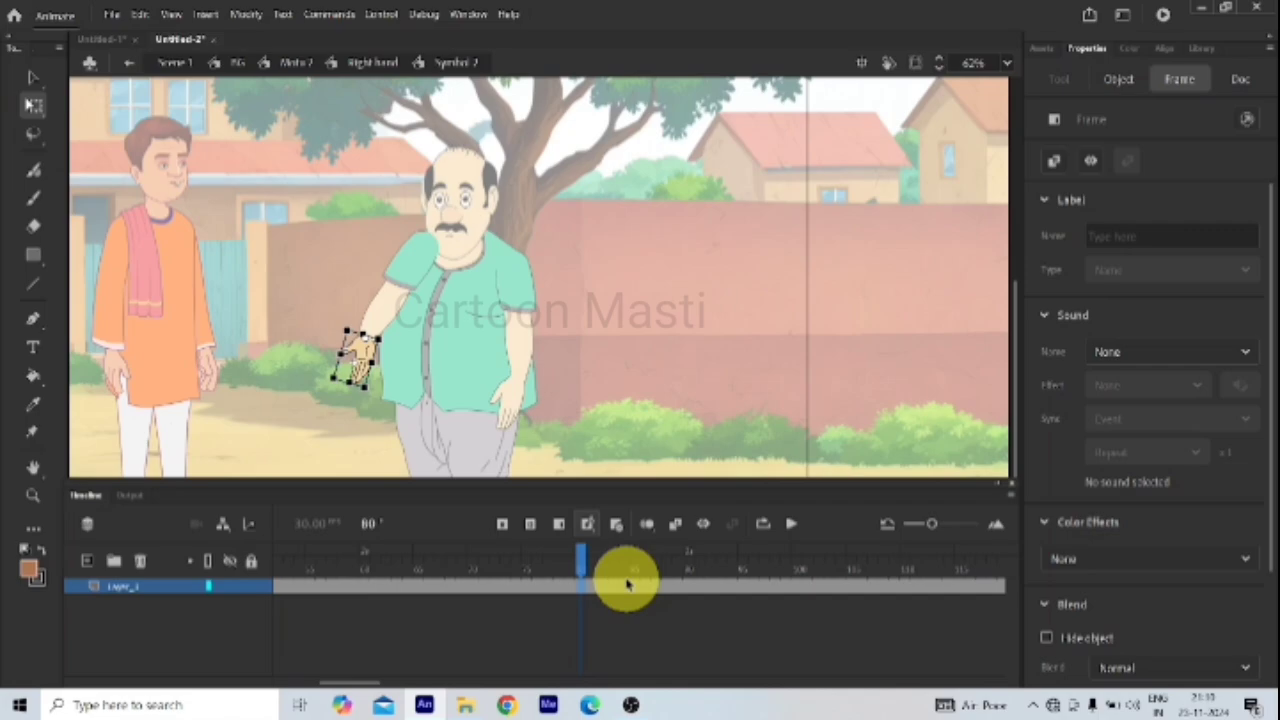
key(F6)
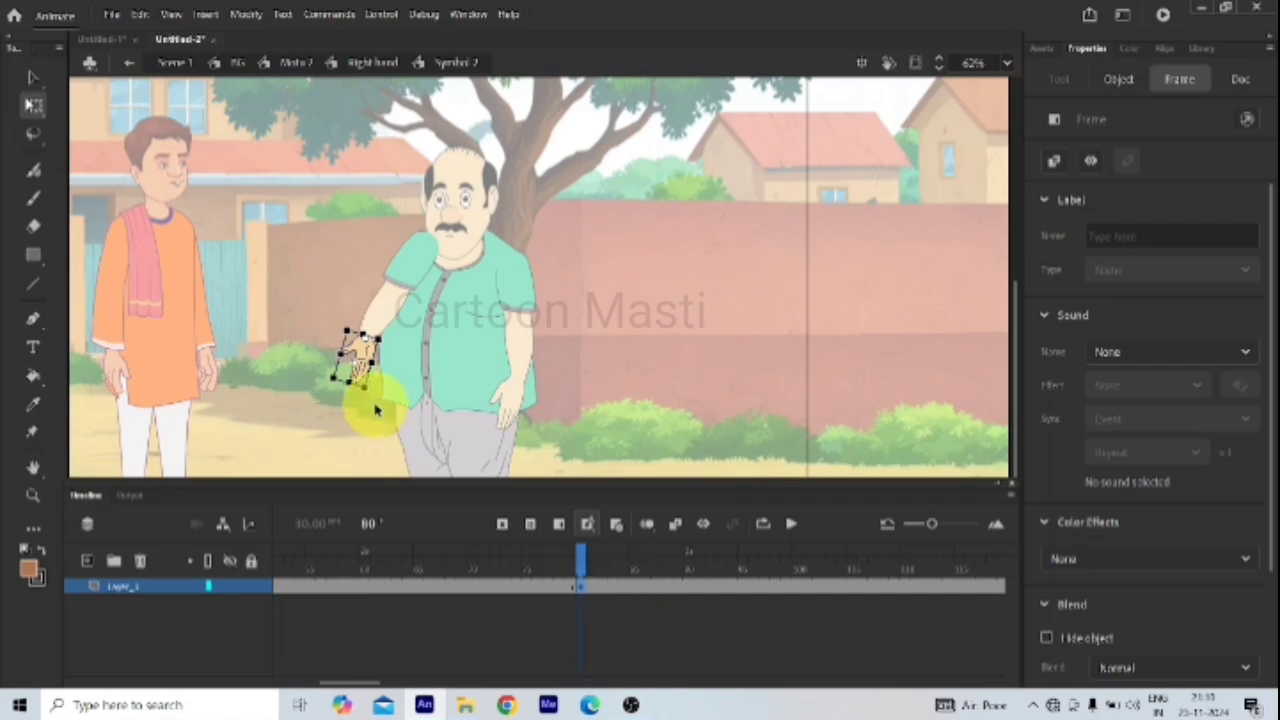
Step: Set the nested finger graphic to show frame 1 from frame 80 on, and return to the Motu 2 timeline
click(365, 355)
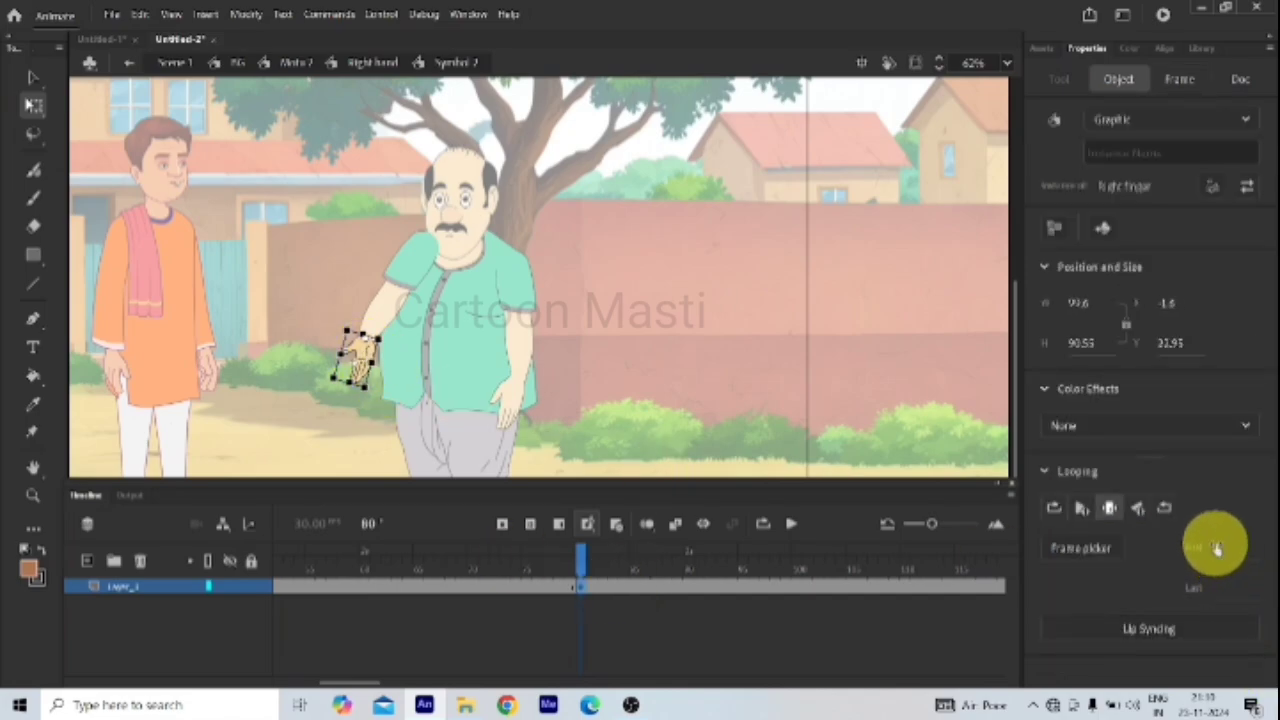
mouse_move(1216, 552)
mouse_down()
mouse_move(1232, 568)
mouse_move(1208, 571)
mouse_up()
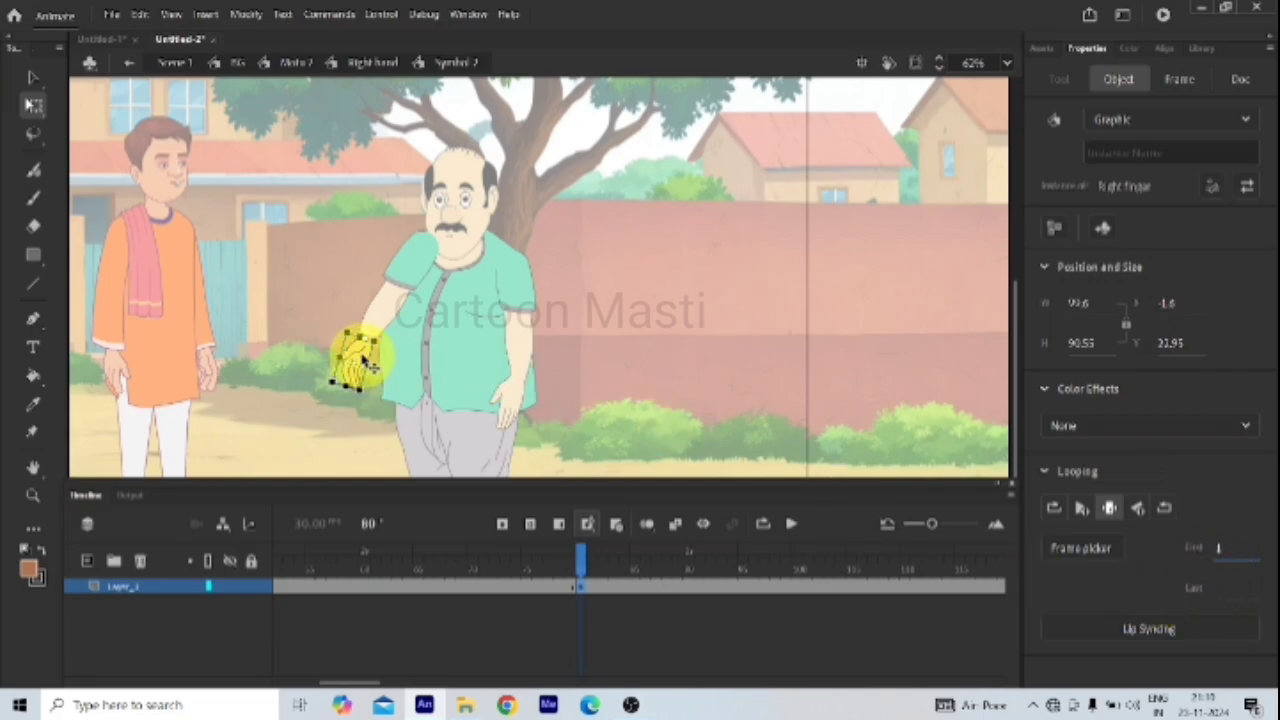
click(1080, 547)
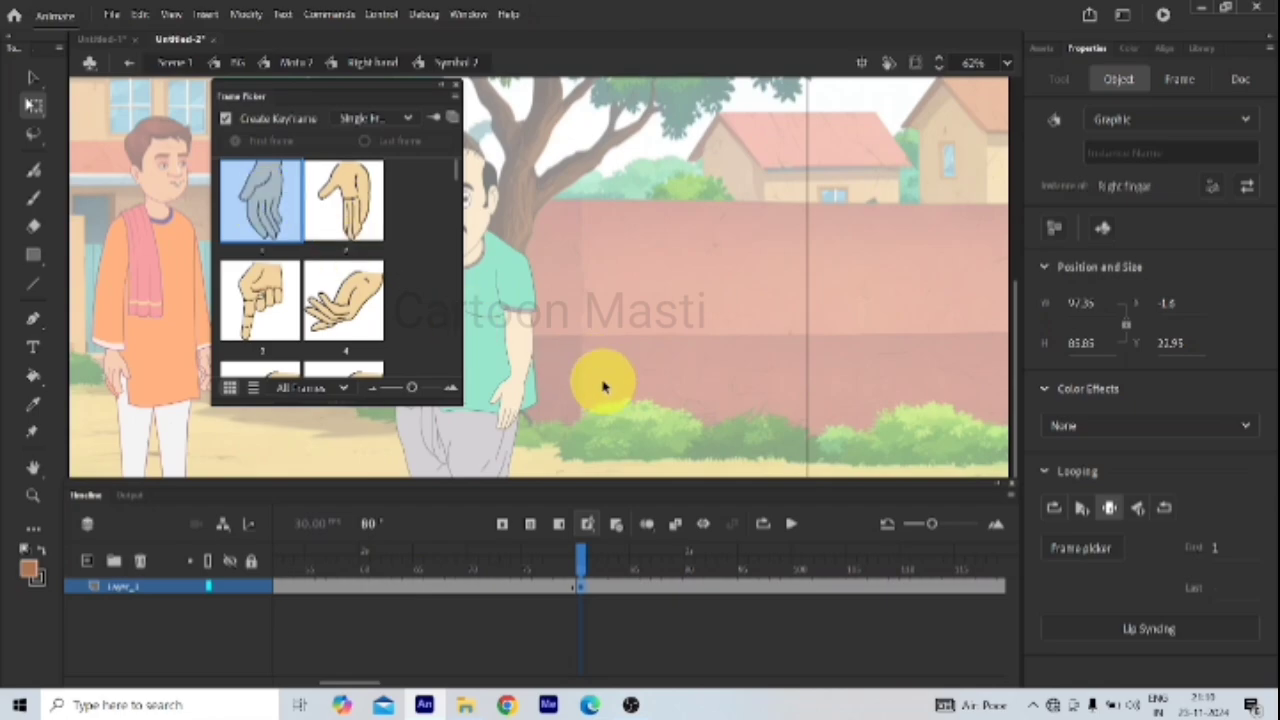
click(456, 87)
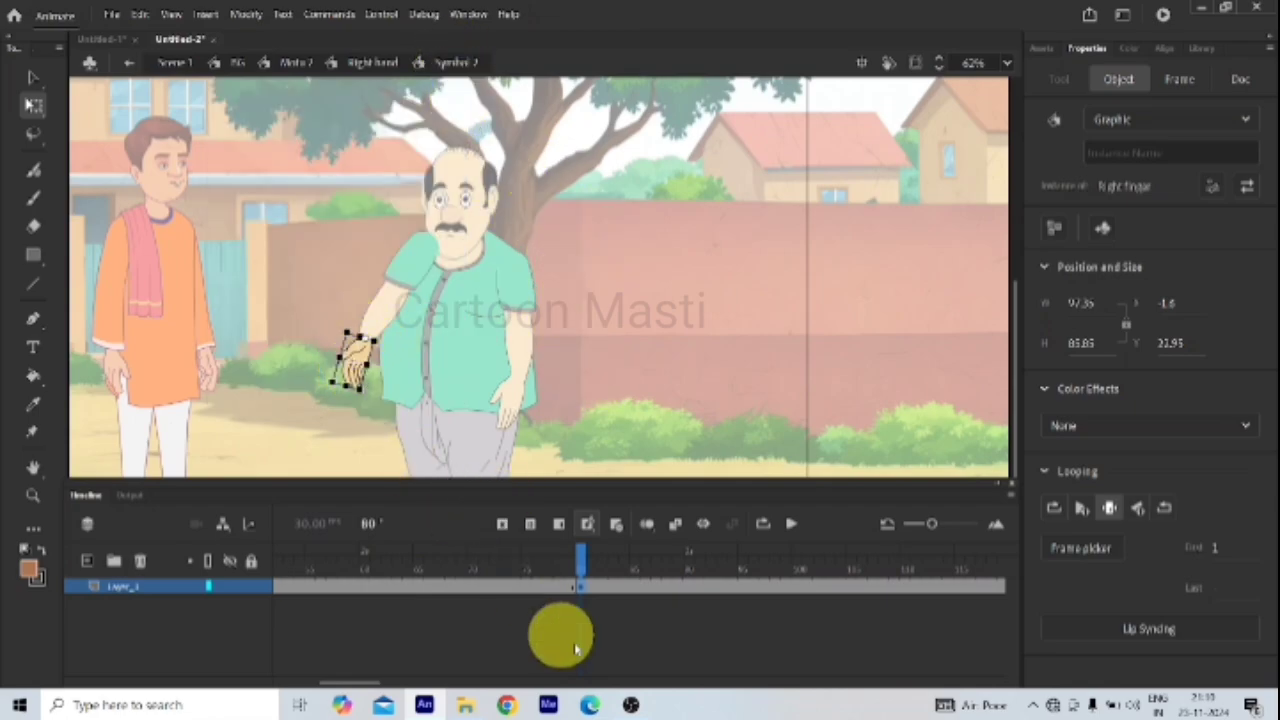
click(128, 65)
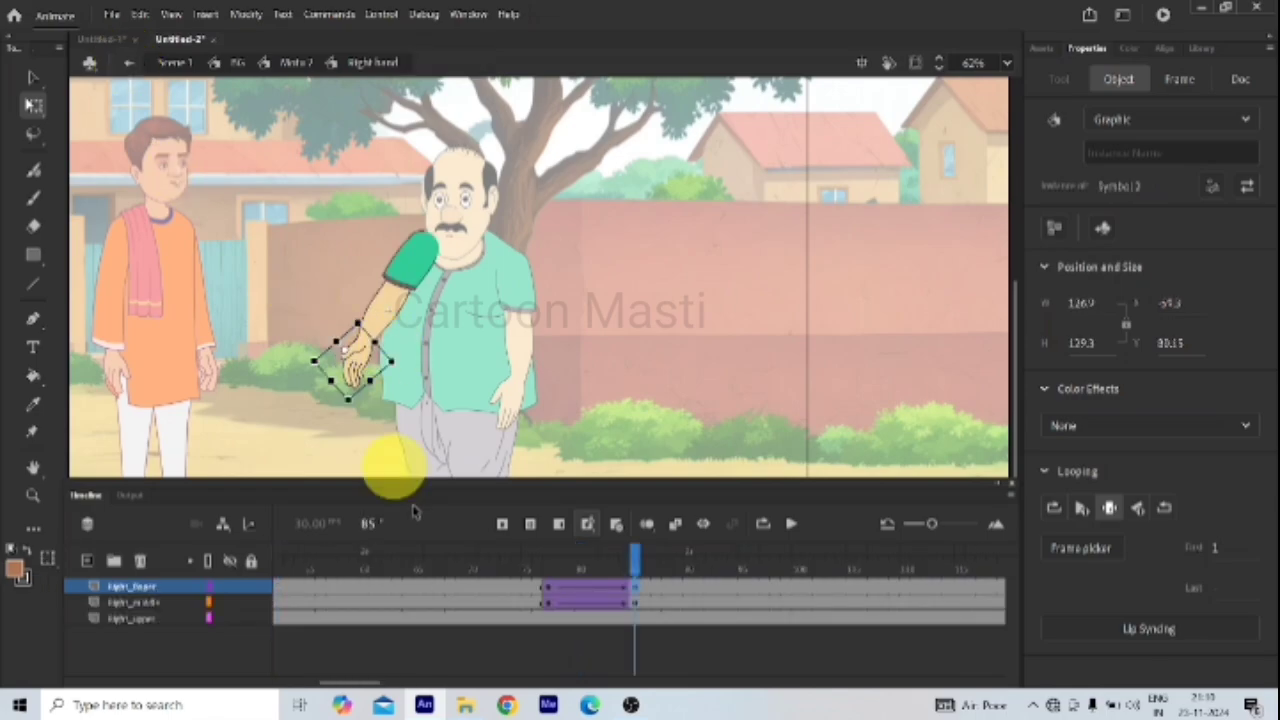
click(128, 65)
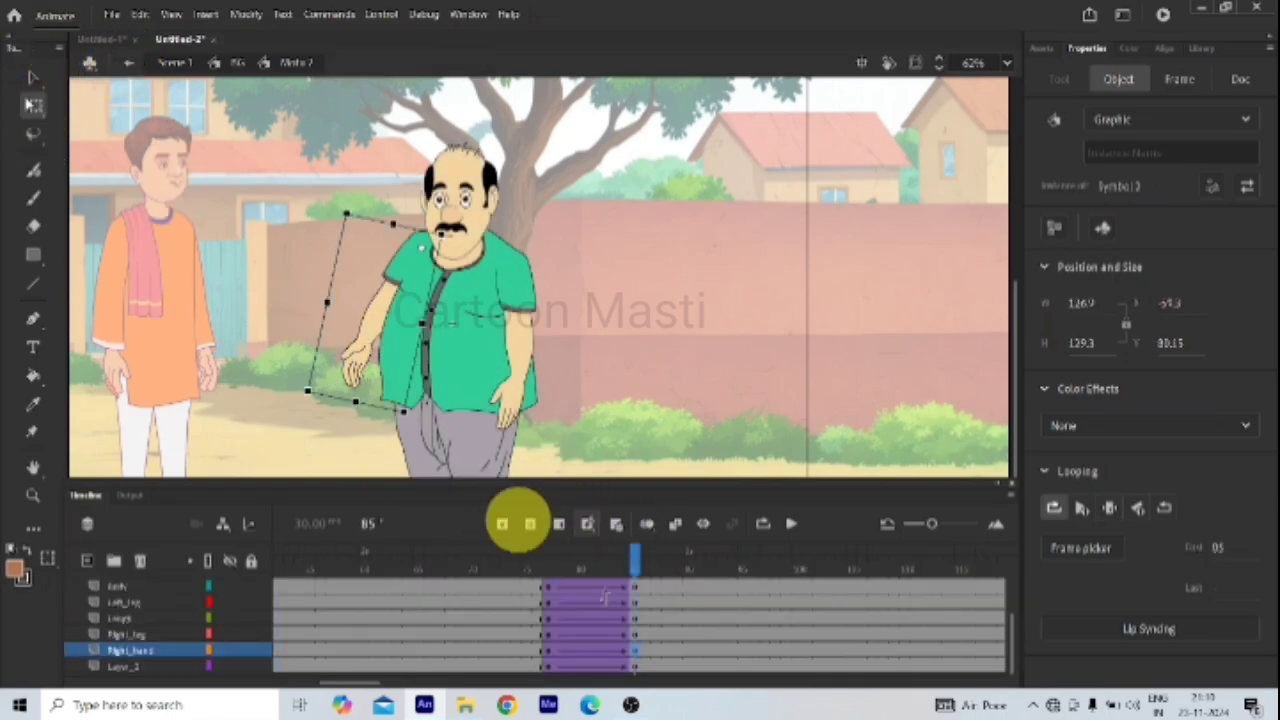
Step: Play the character's animation from frame 2 twice to check the arm movement
drag(373, 686, 300, 675)
click(290, 590)
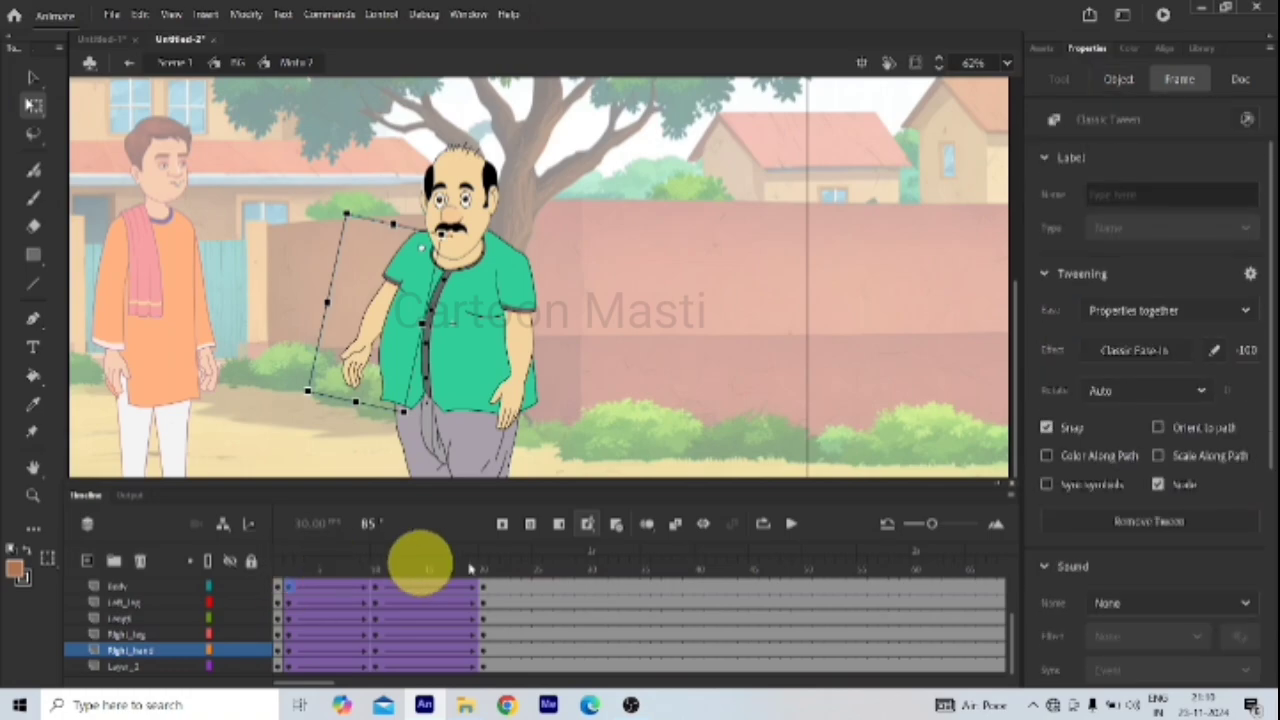
click(790, 524)
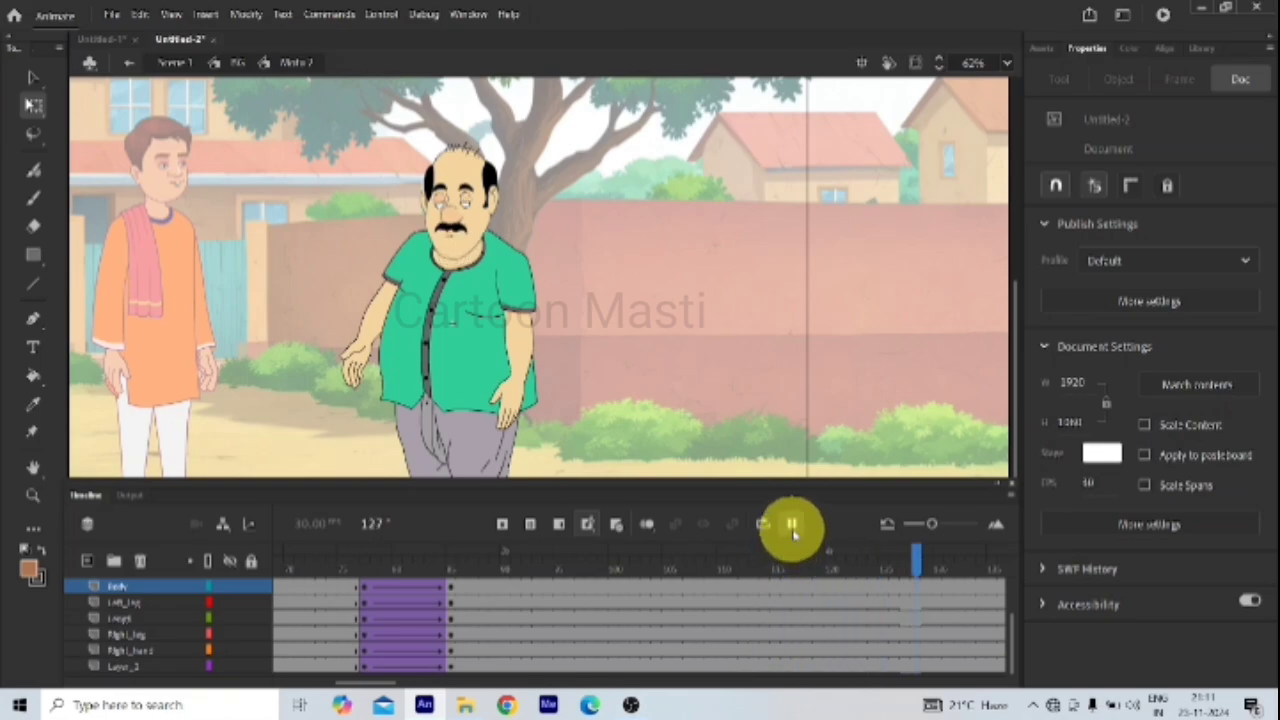
click(790, 524)
drag(372, 689, 278, 674)
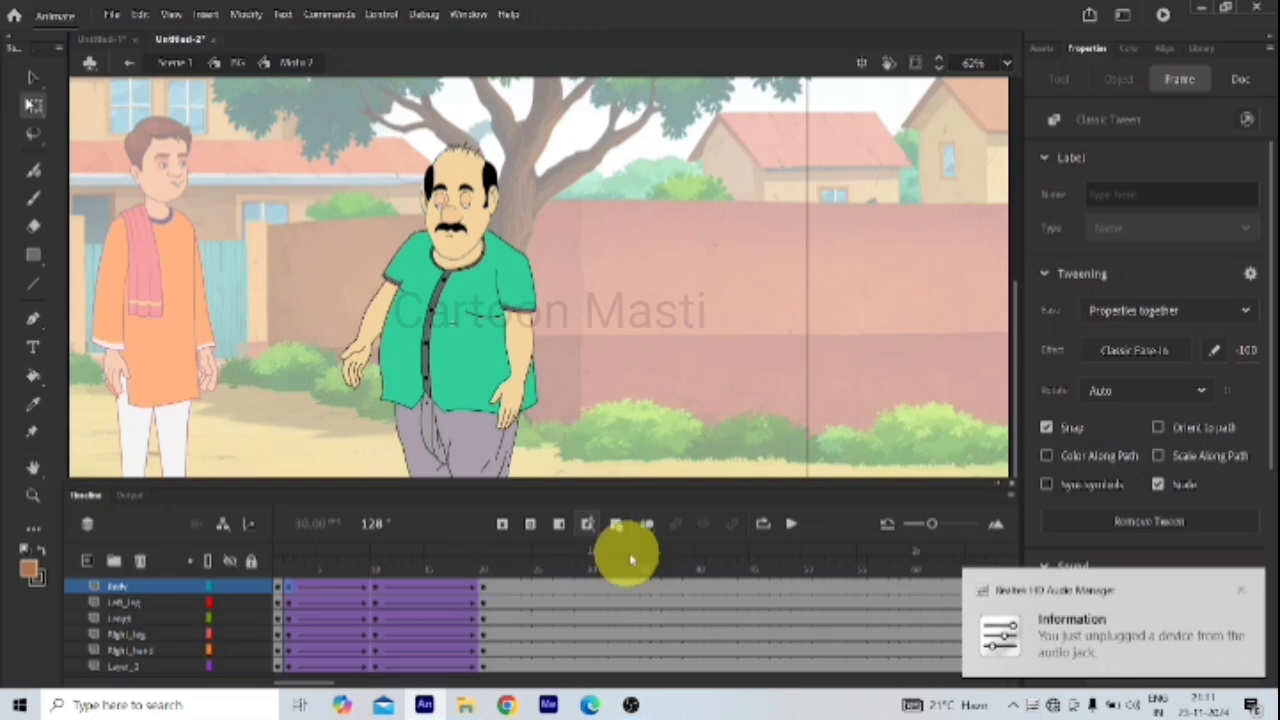
click(289, 587)
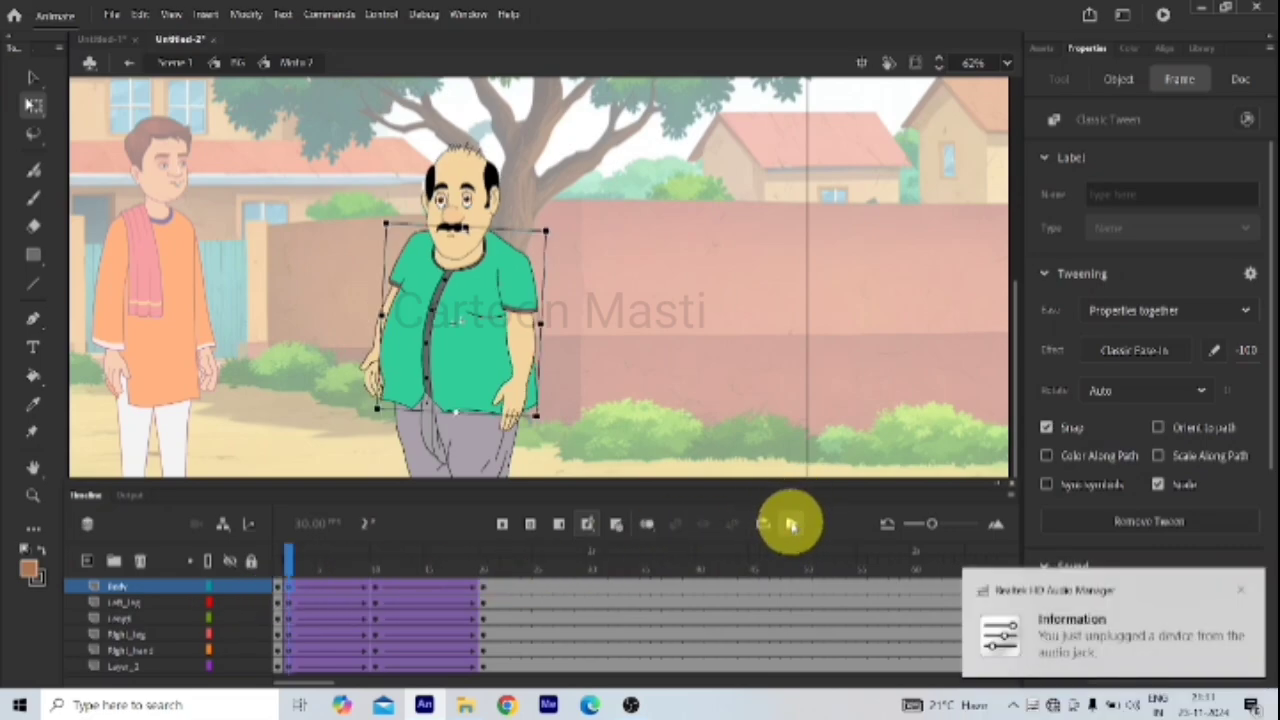
click(790, 524)
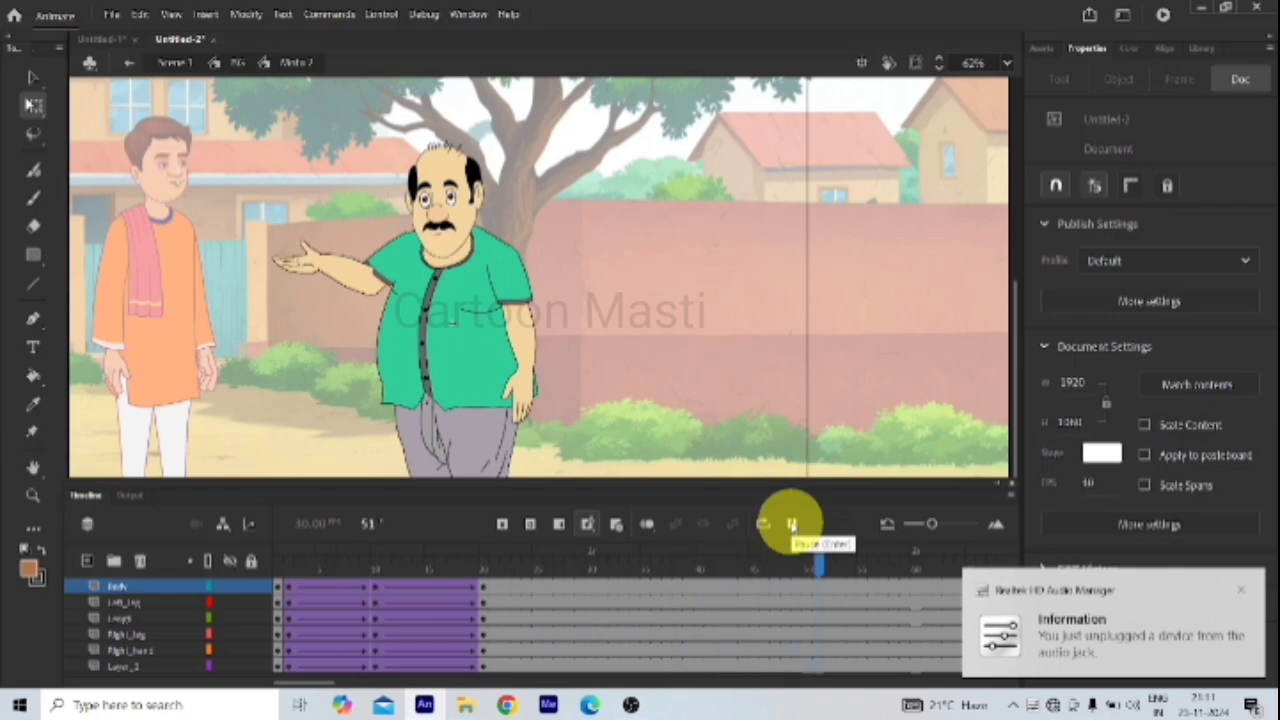
click(790, 524)
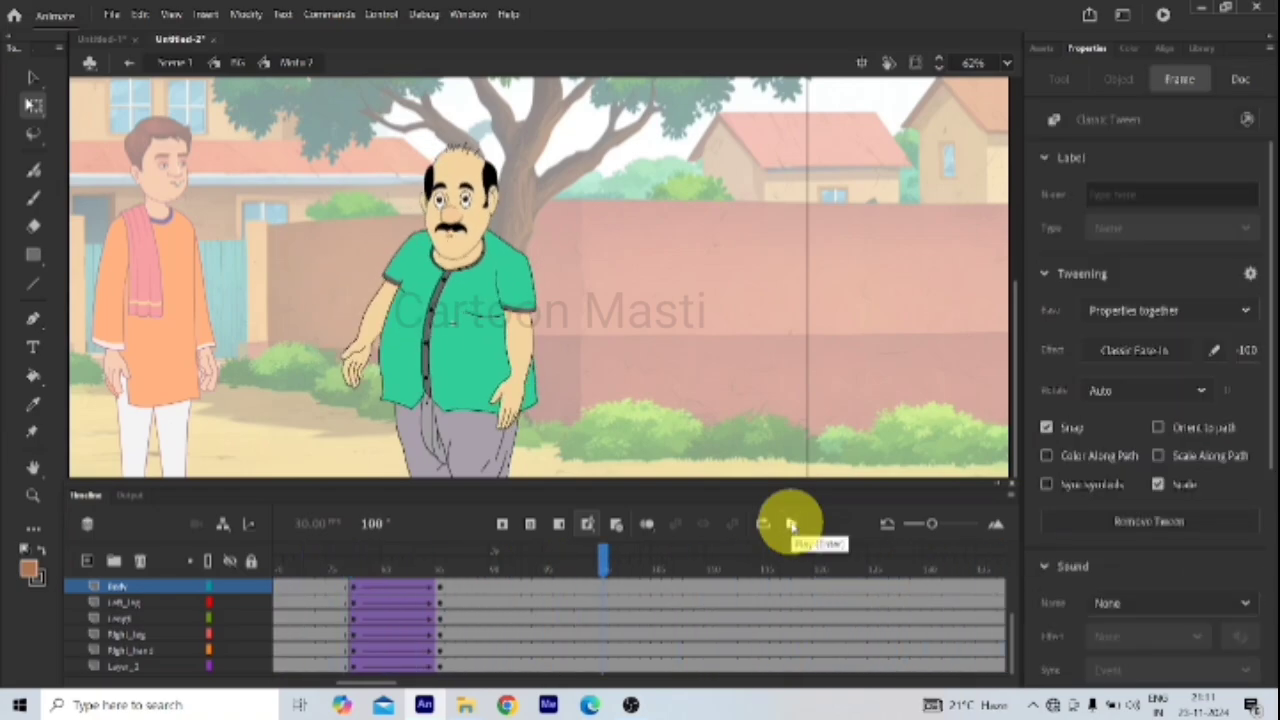
Step: At frame 85, rotate the whole right arm slightly inward about the shoulder so the hand rests closer to the body
drag(602, 557, 591, 631)
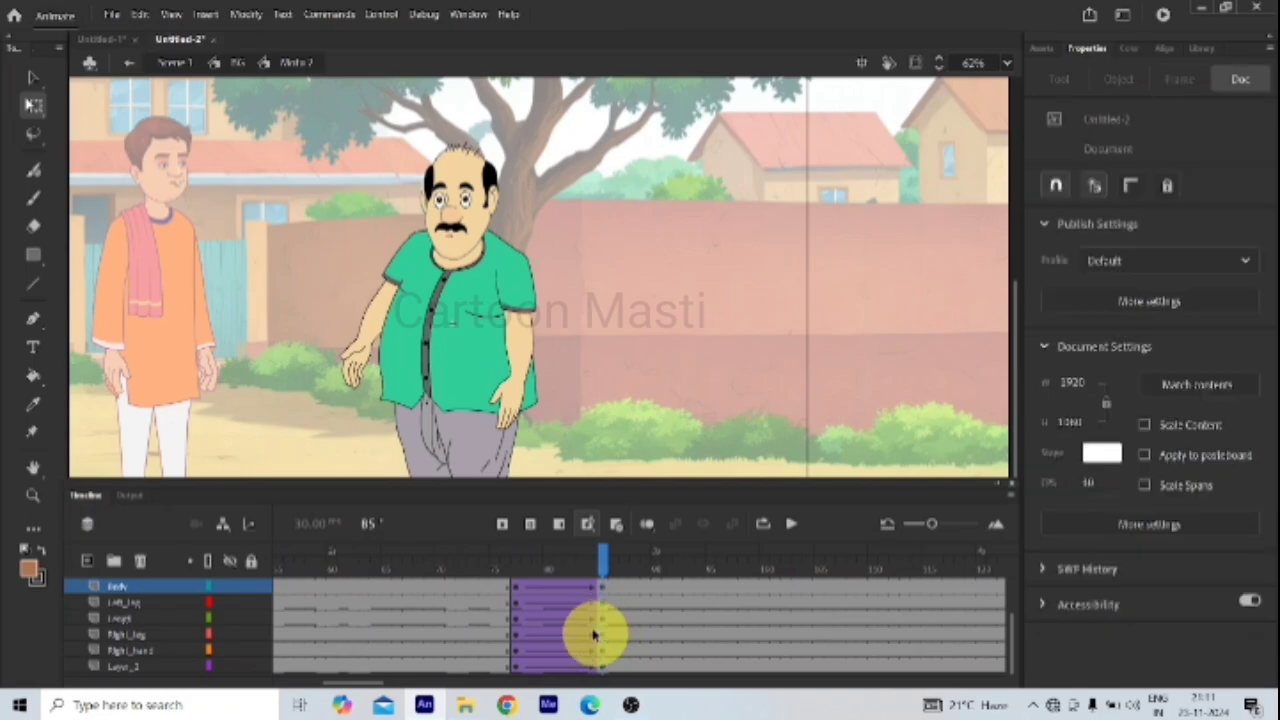
click(597, 580)
drag(605, 565, 612, 625)
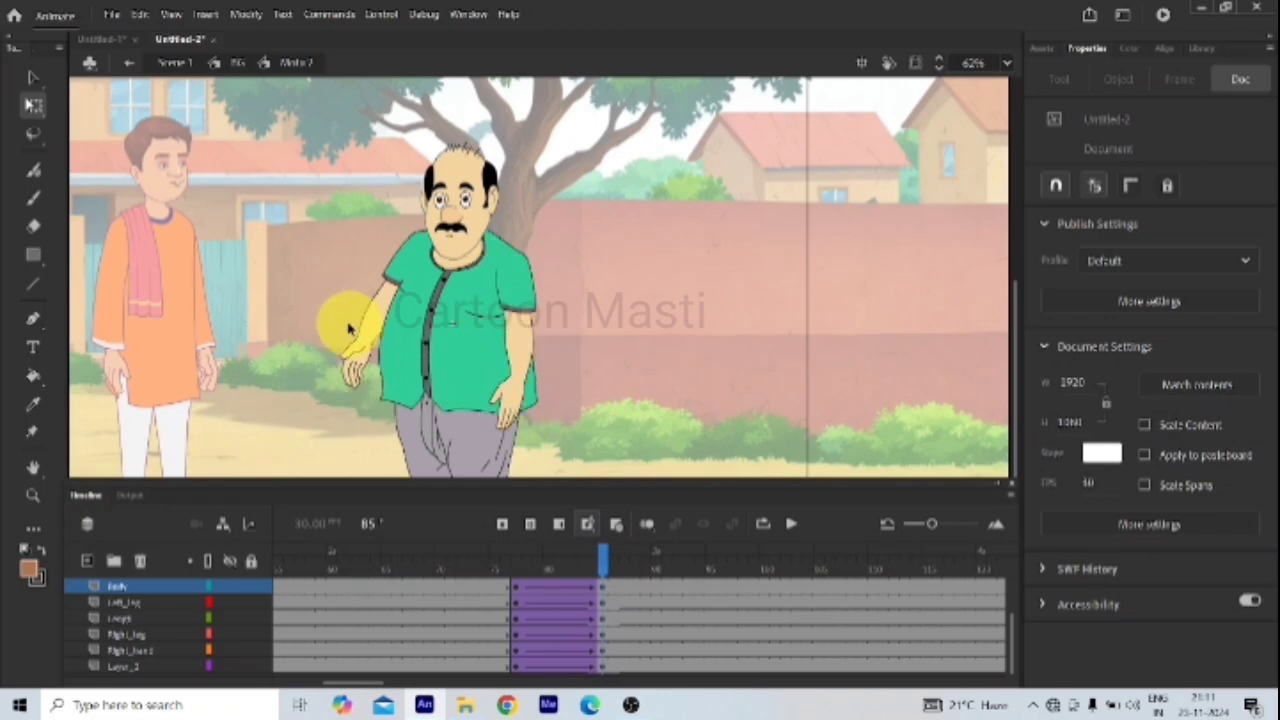
click(365, 372)
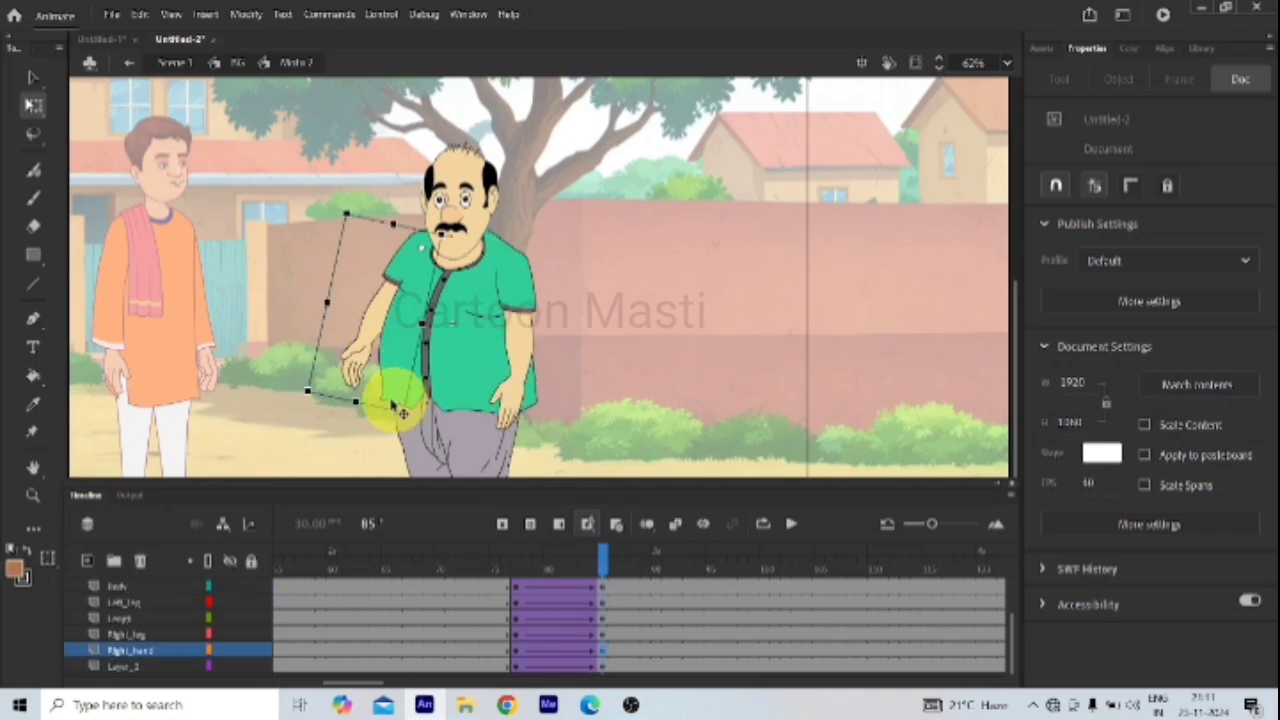
drag(407, 428, 422, 440)
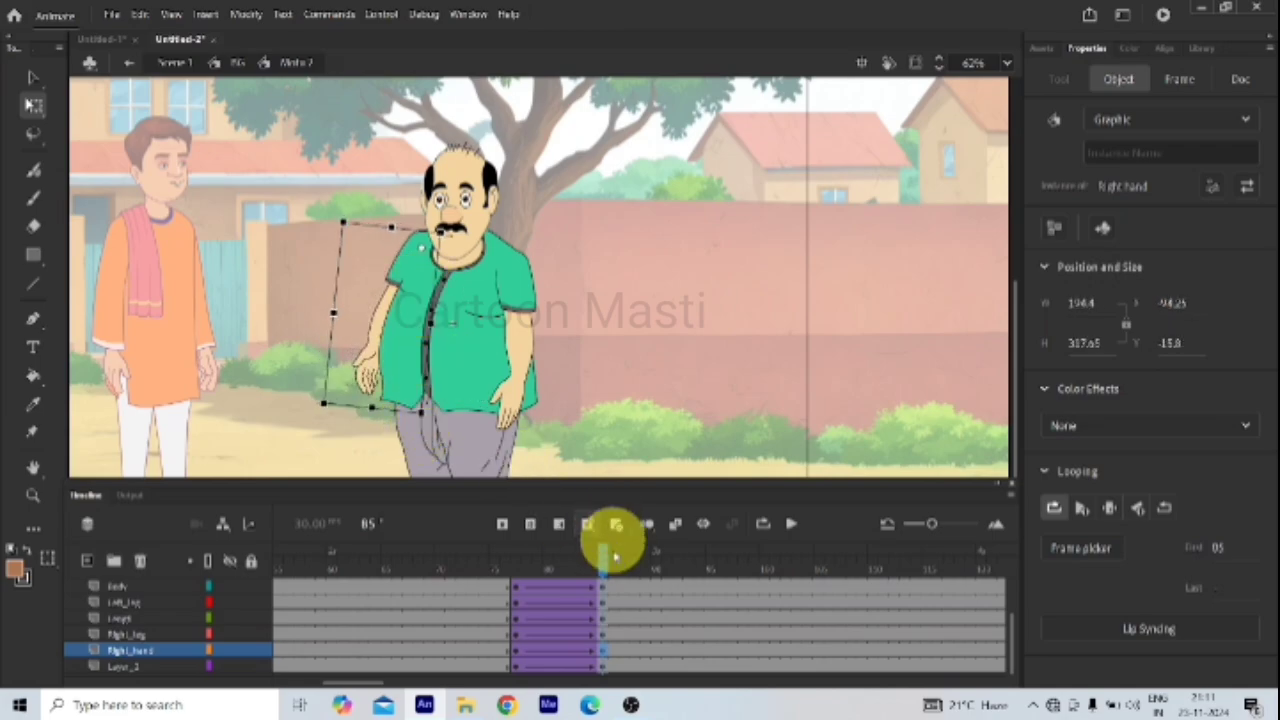
Step: Play the dialogue audio from frame 85 to find where the next pose should come
drag(600, 560, 605, 605)
mouse_move(371, 682)
mouse_down()
mouse_move(409, 694)
mouse_move(375, 680)
mouse_up()
drag(390, 680, 396, 682)
scroll(428, 606, up, 3)
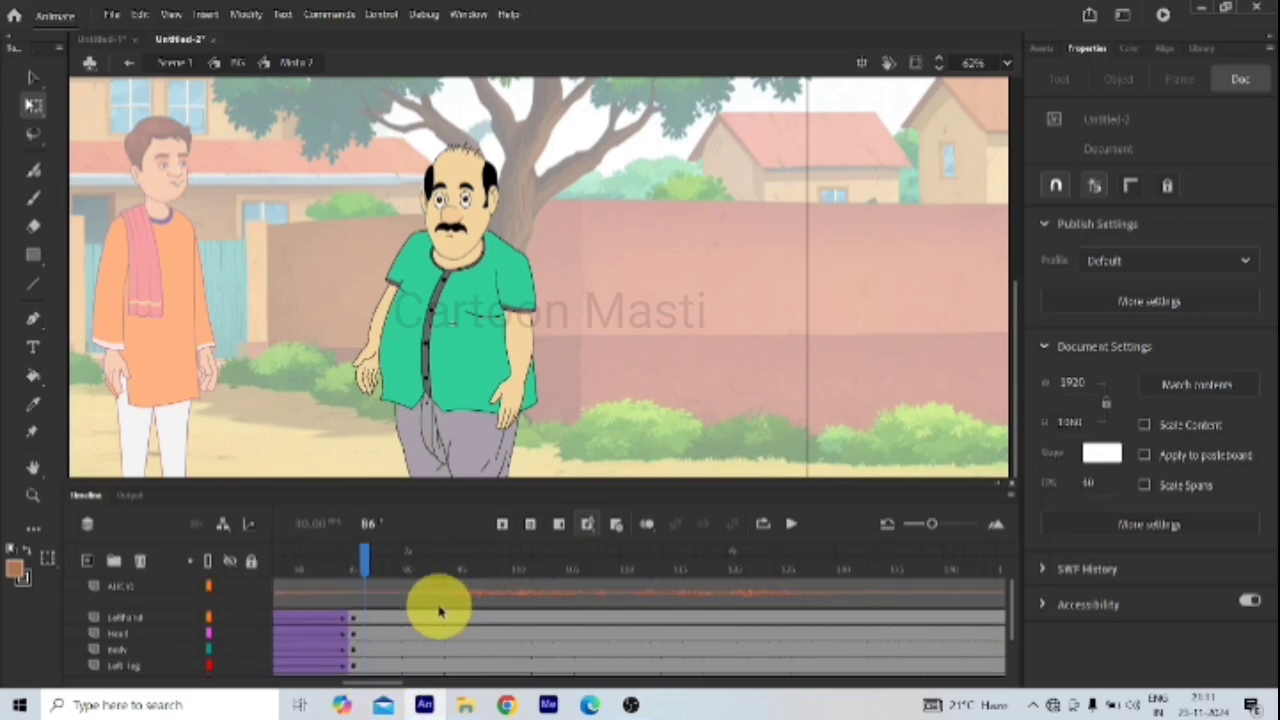
click(351, 592)
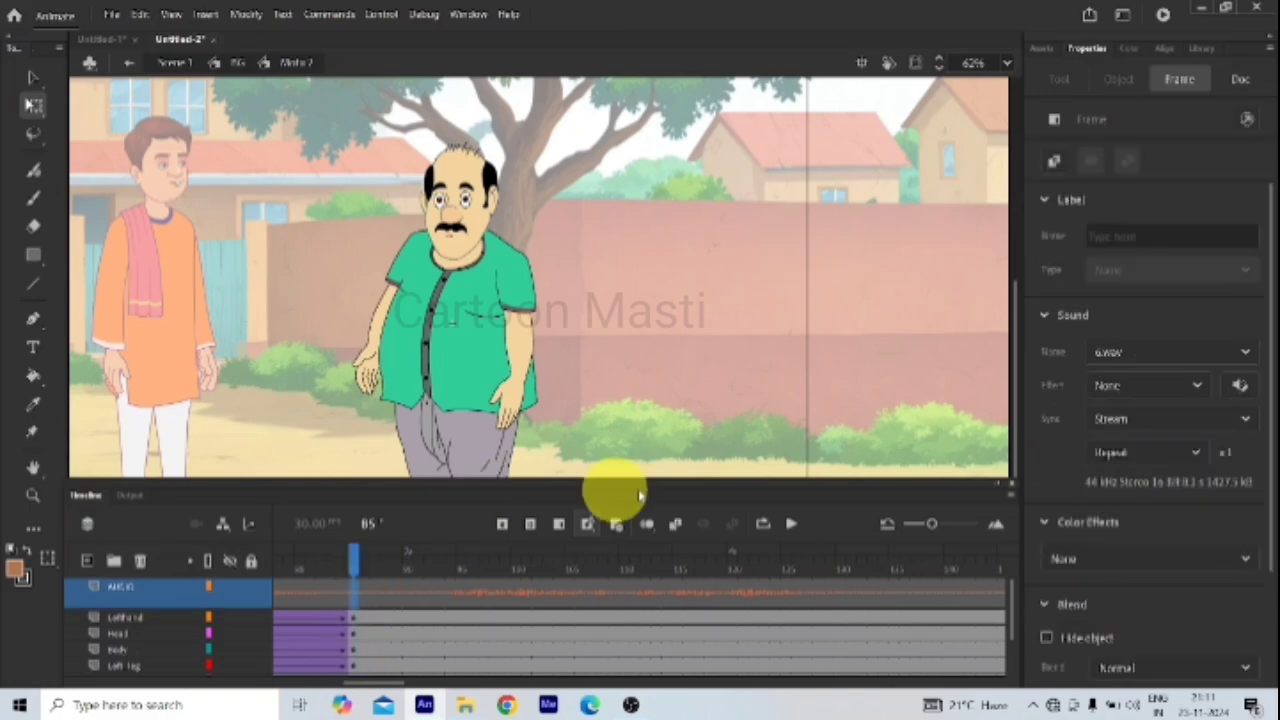
click(790, 524)
click(790, 524)
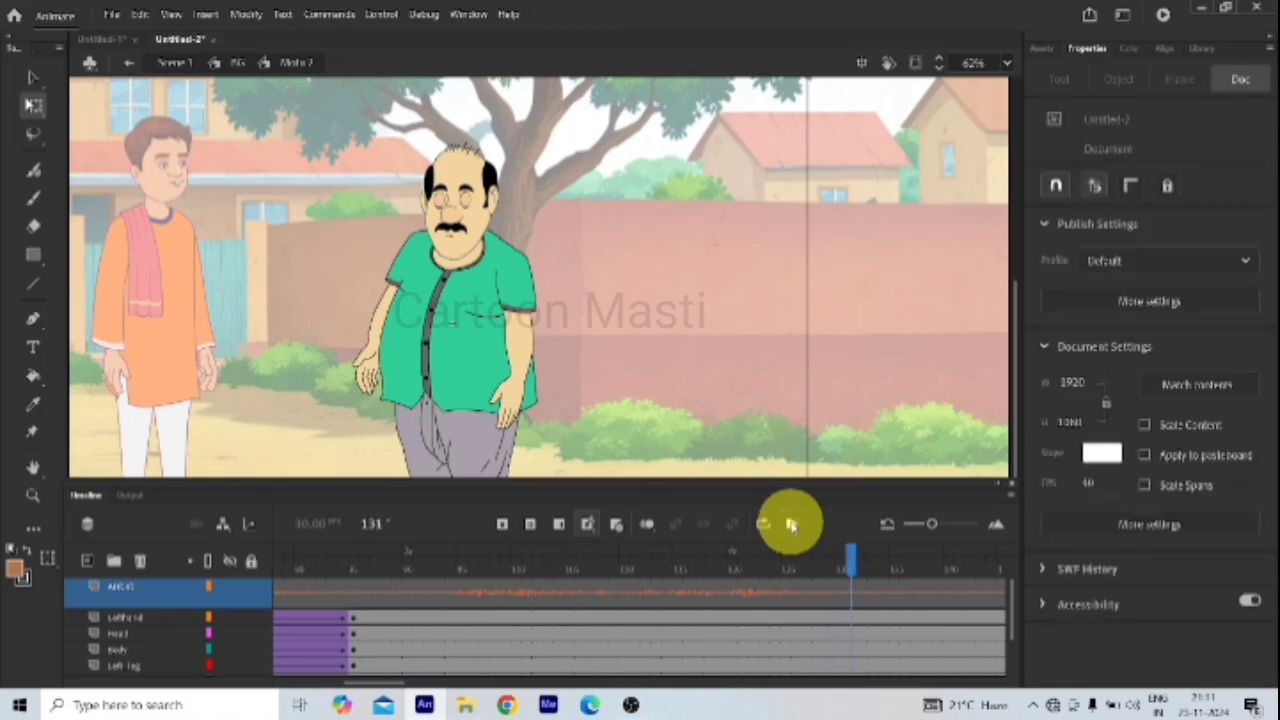
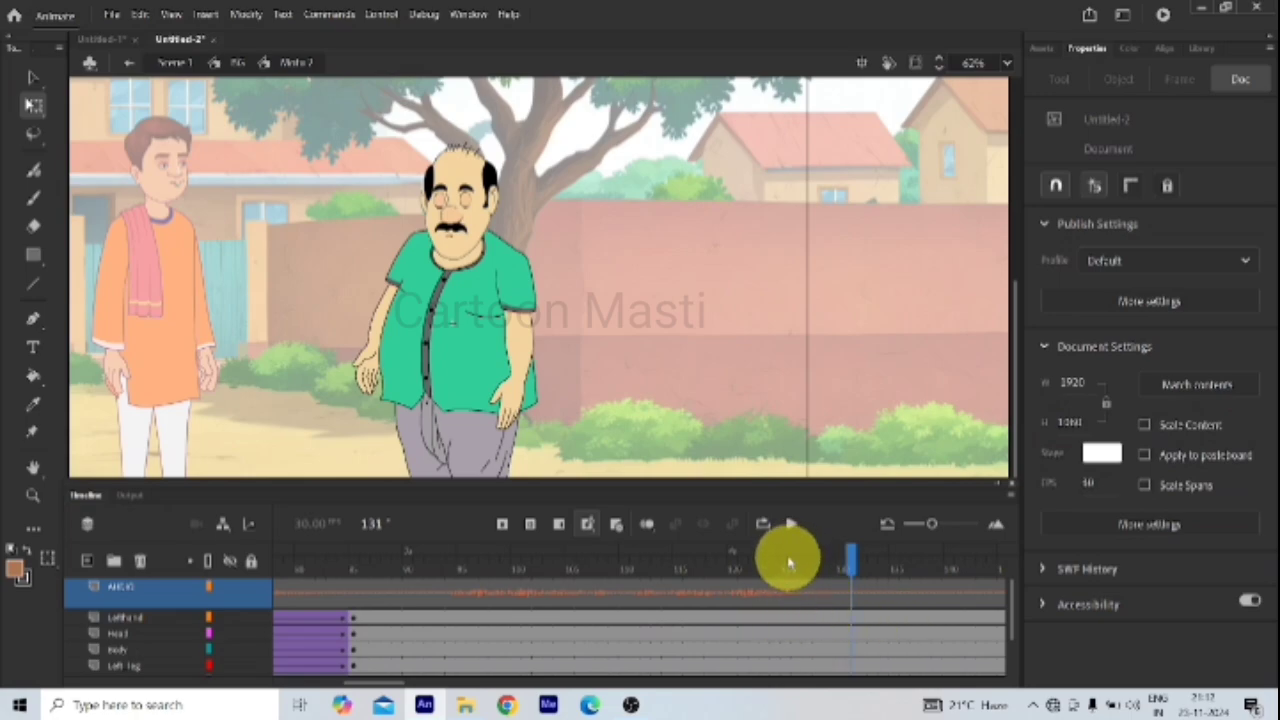
Step: Insert keyframes at frame 130 on all the character's body-part layers, from the left hand down to Layer_2
click(840, 615)
scroll(829, 680, down, 2)
click(840, 666)
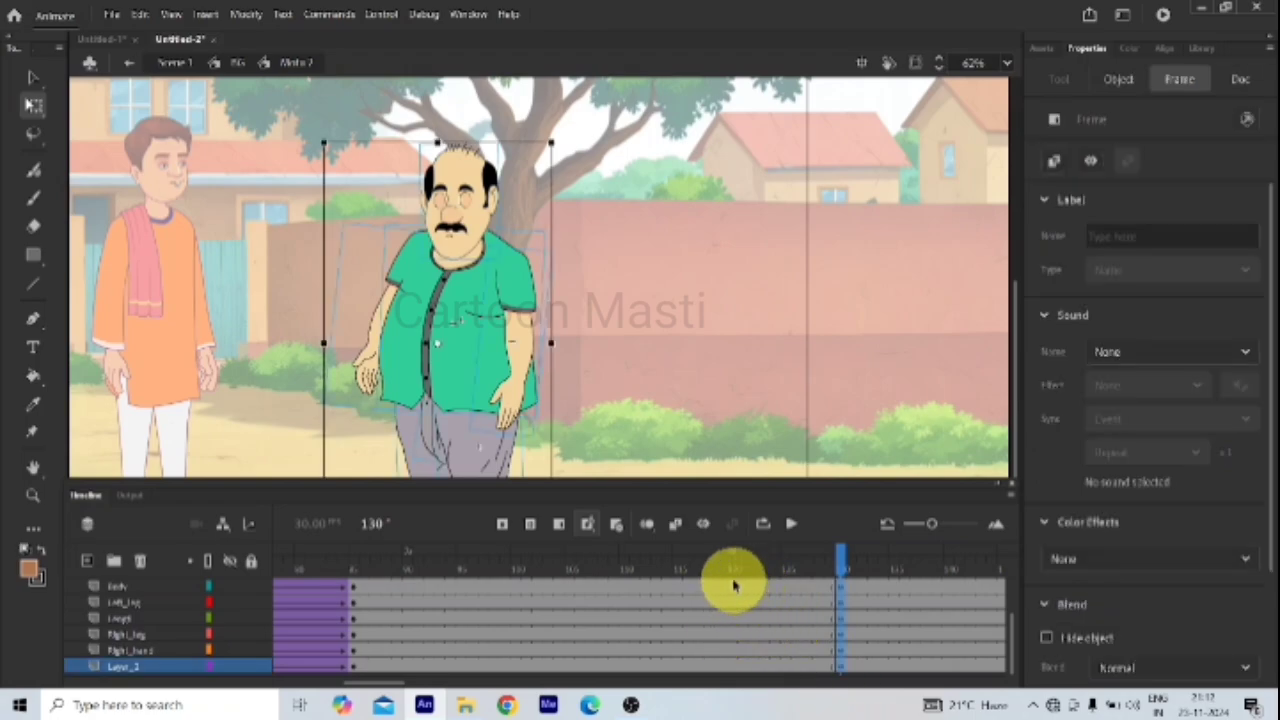
drag(733, 585, 750, 705)
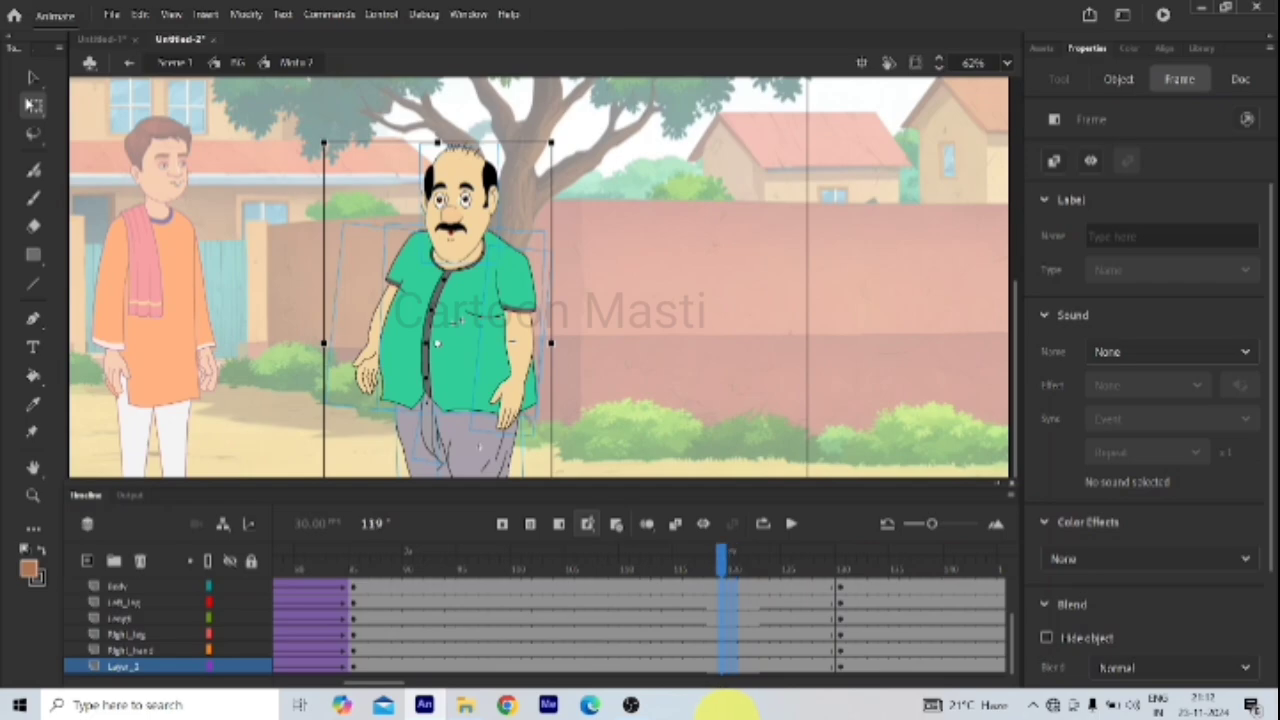
scroll(740, 590, up, 3)
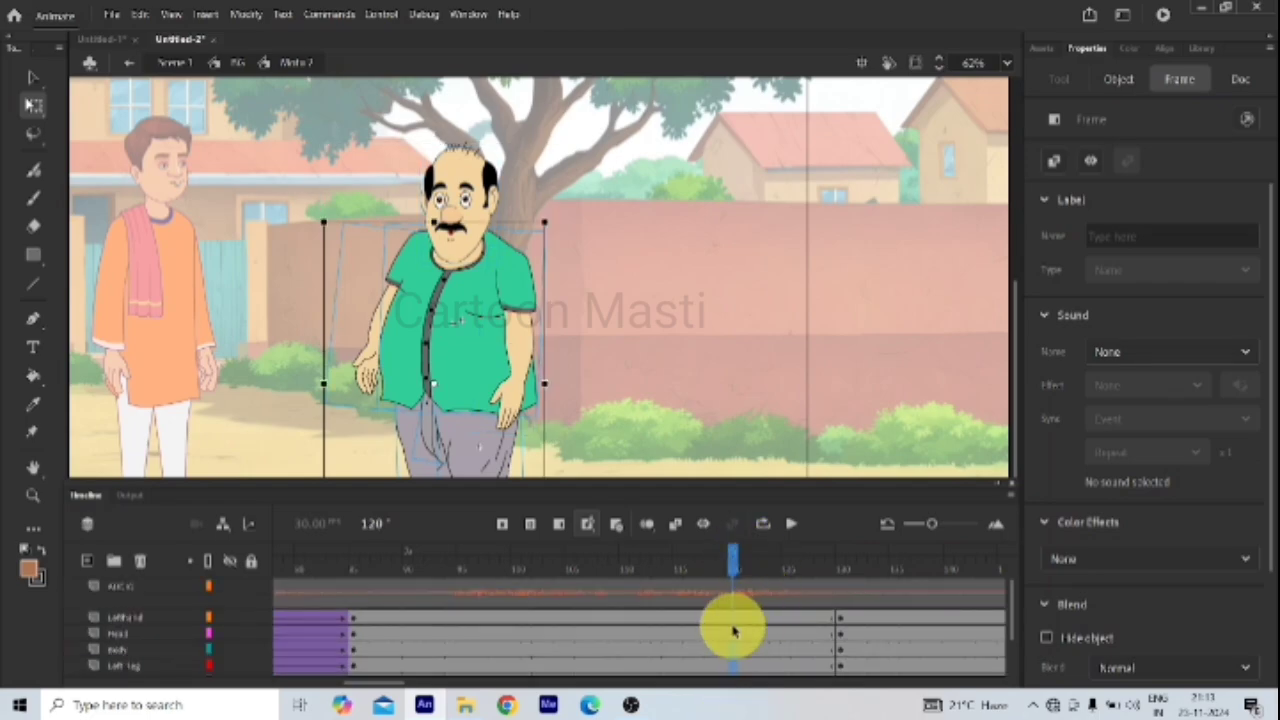
drag(738, 620, 751, 591)
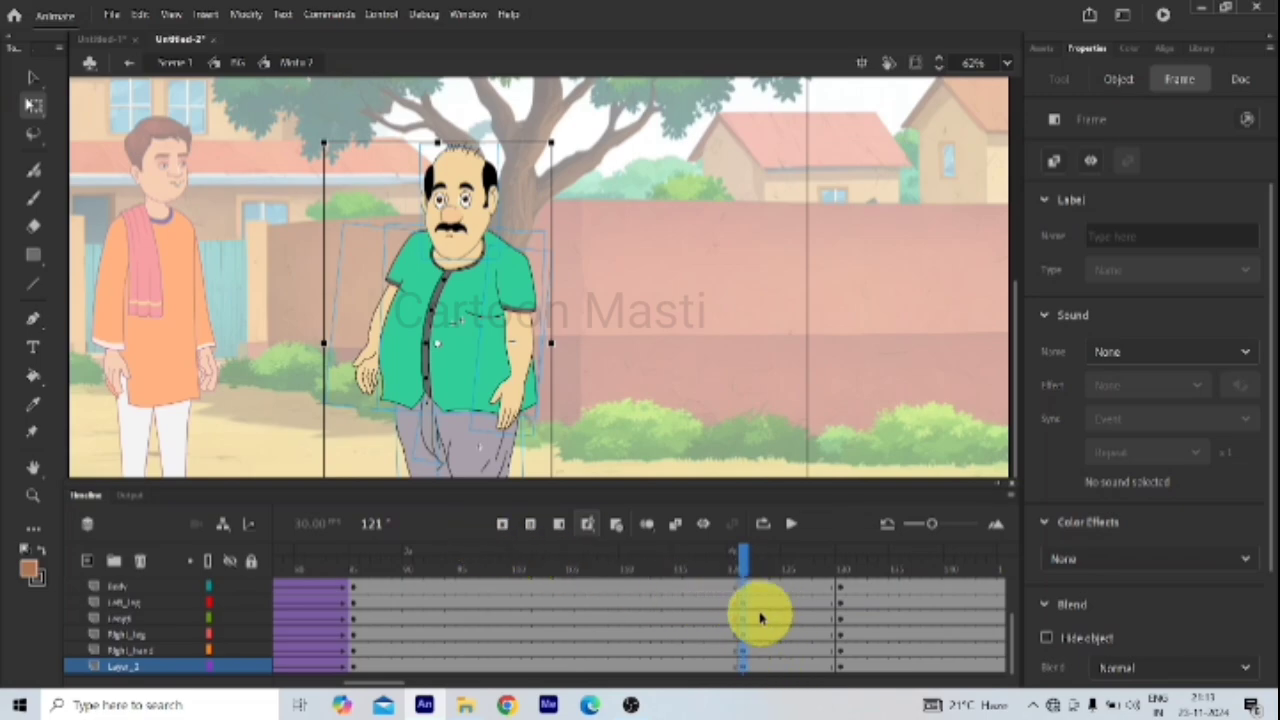
Step: Insert keyframes at frames 120 and 110 on the character's body-part layers below the audio layer
click(724, 602)
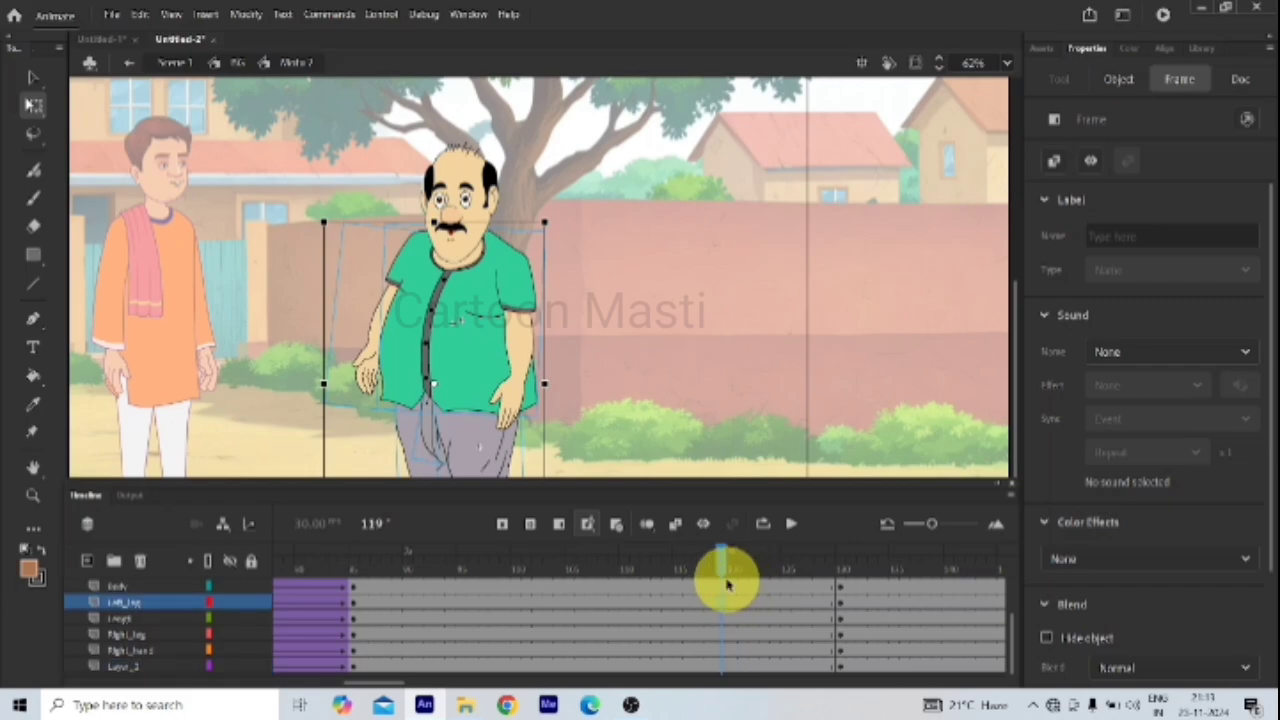
scroll(733, 610, up, 2)
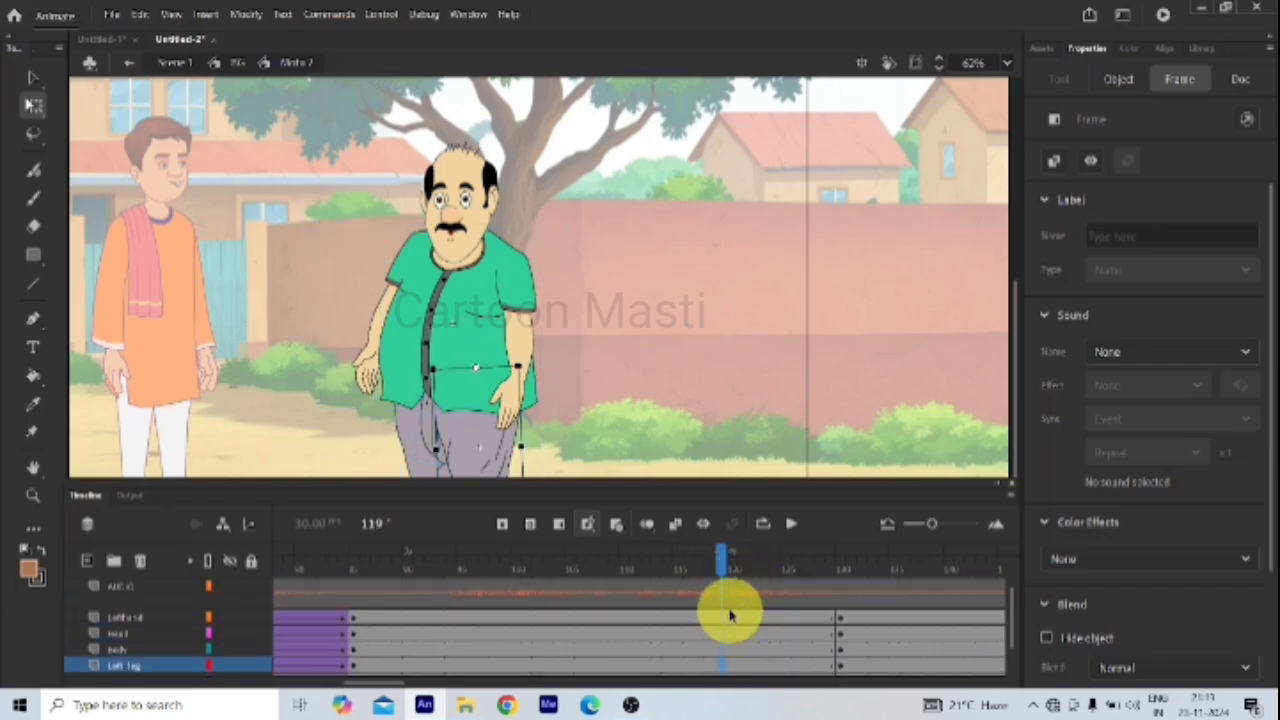
click(735, 622)
scroll(735, 640, down, 2)
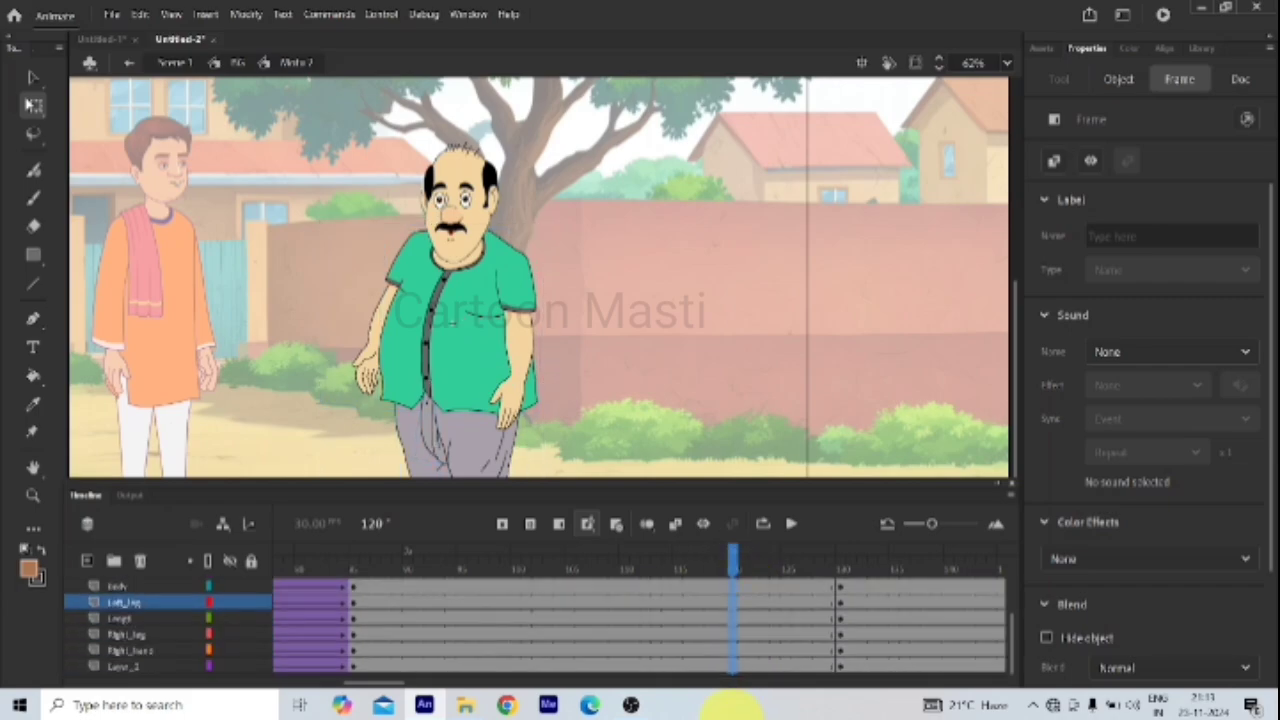
click(733, 666)
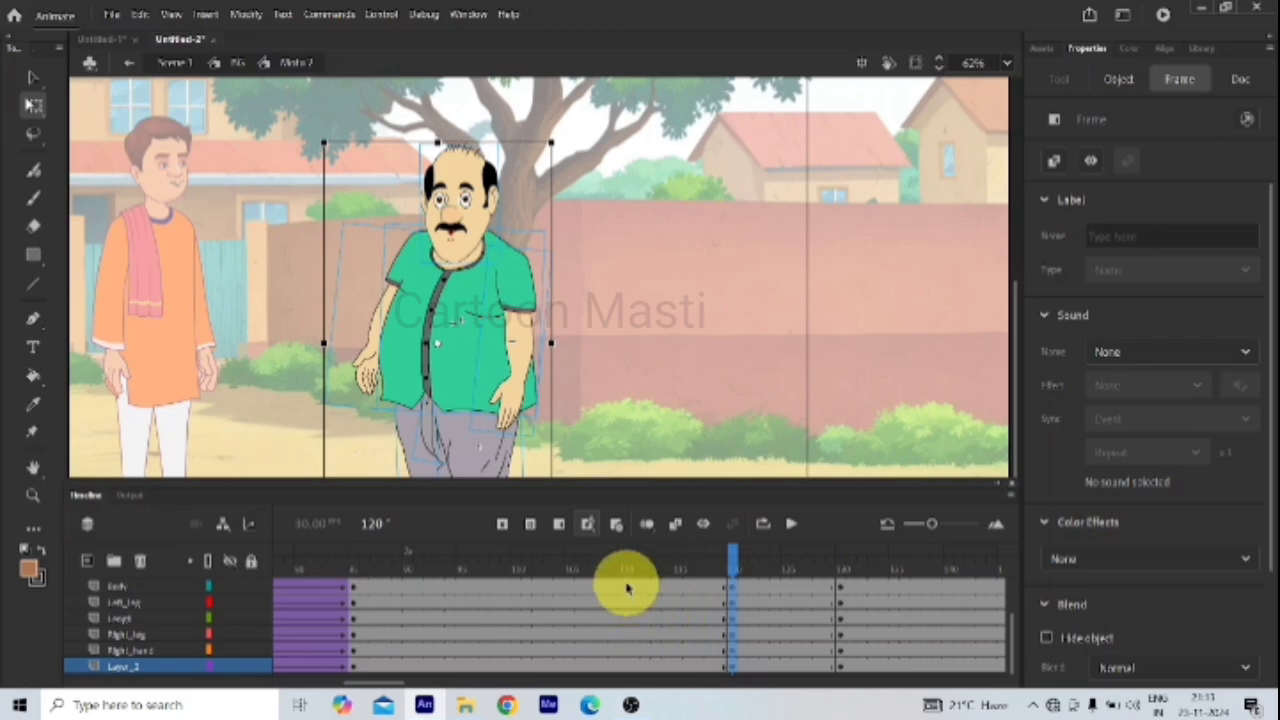
scroll(627, 595, up, 2)
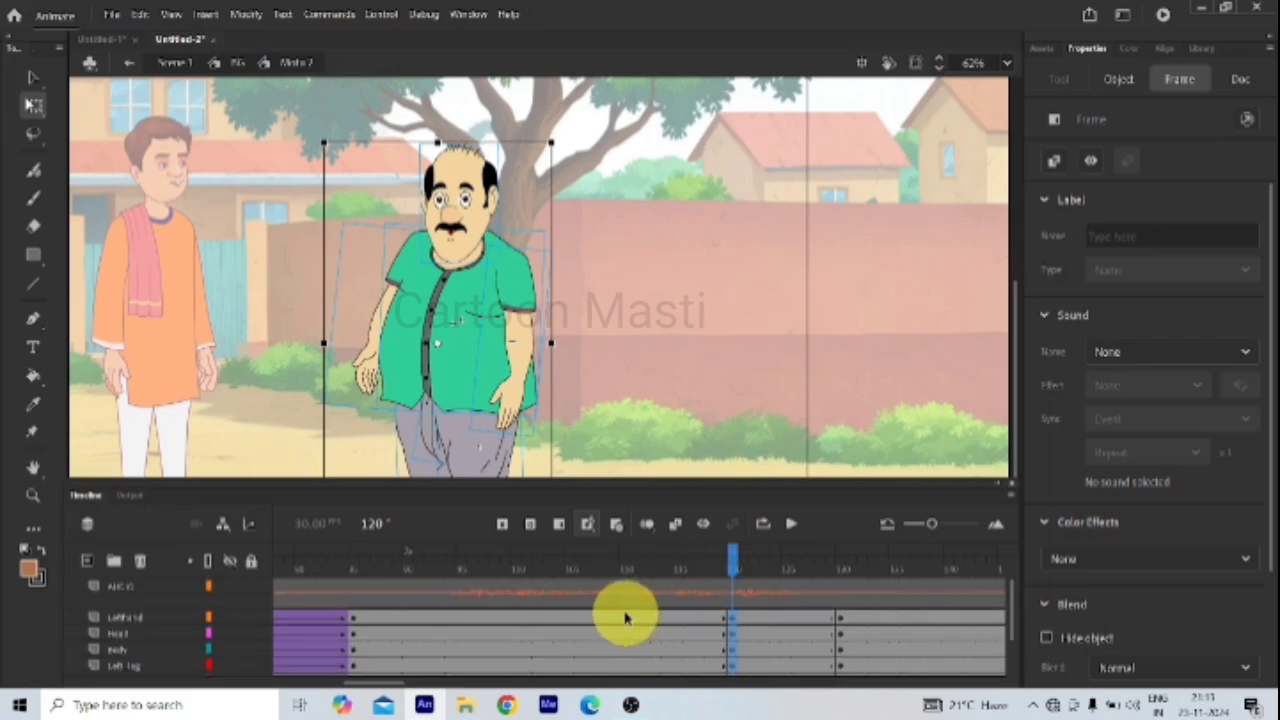
click(630, 666)
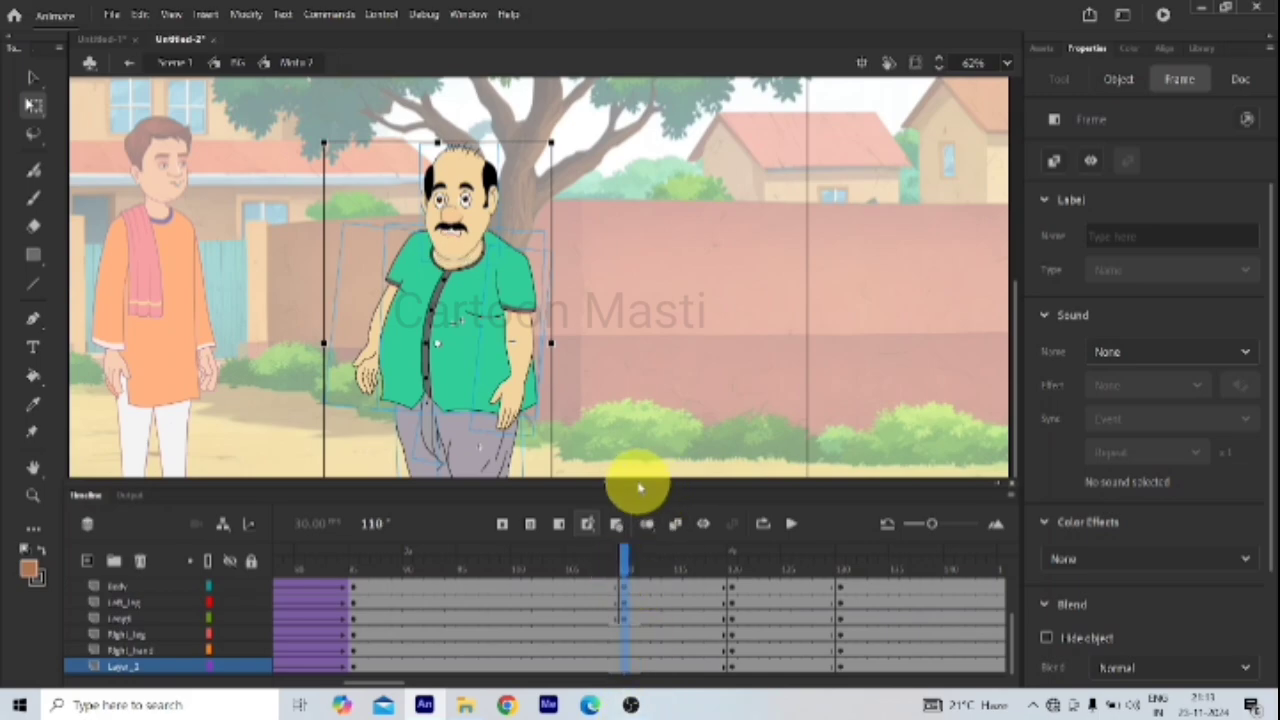
Step: Complete the frame 110 keyframes and create classic tweens from frame 110 through 130 on all the character's body-part layers
key(F6)
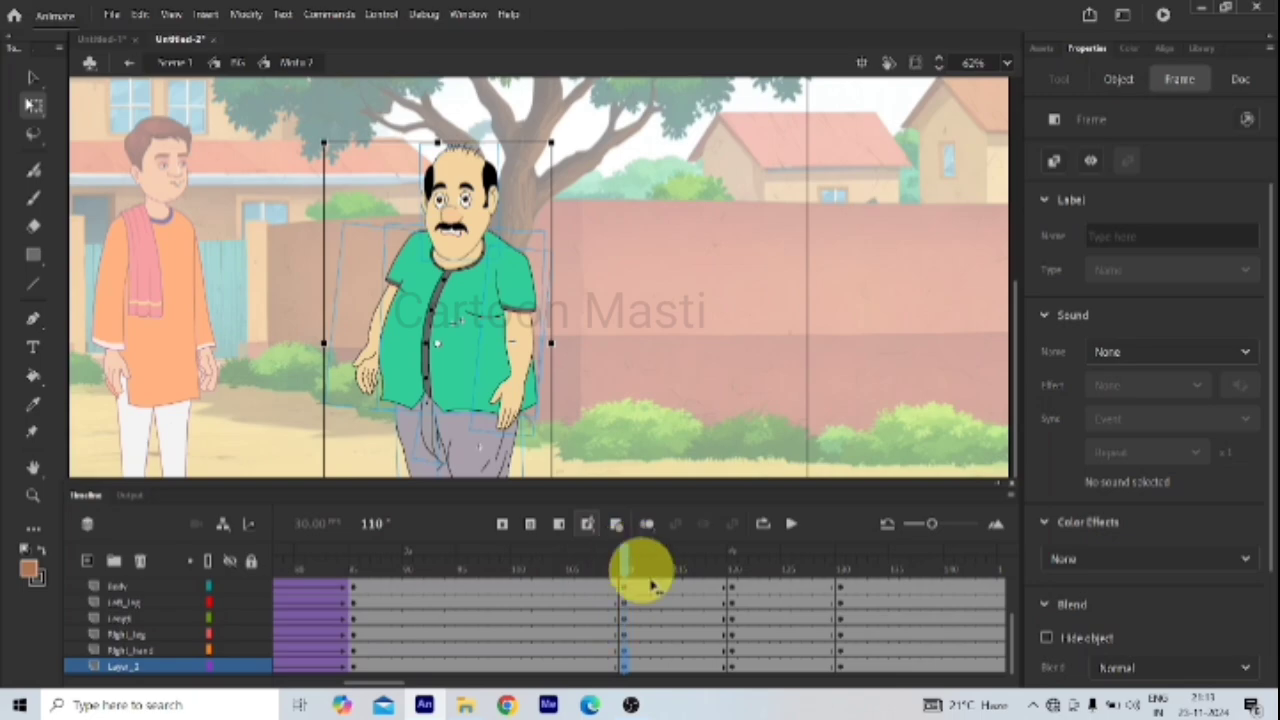
click(748, 625)
click(734, 624)
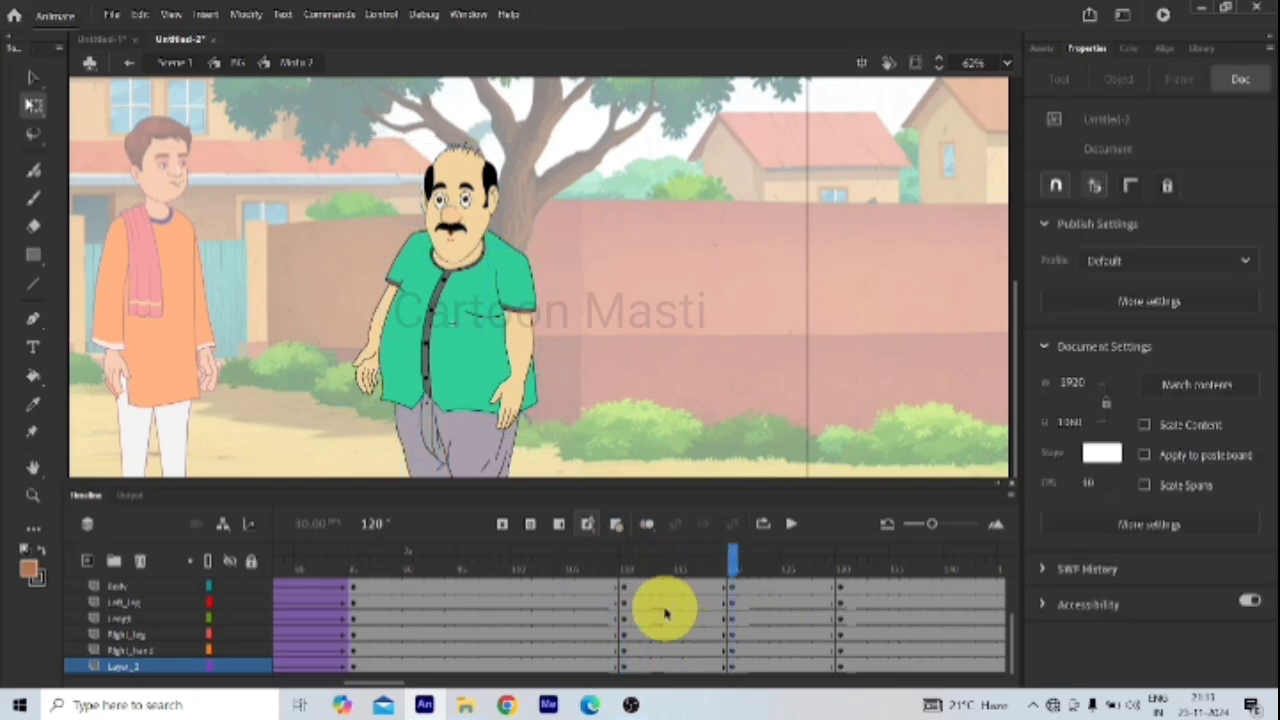
scroll(664, 620, up, 3)
drag(655, 621, 800, 705)
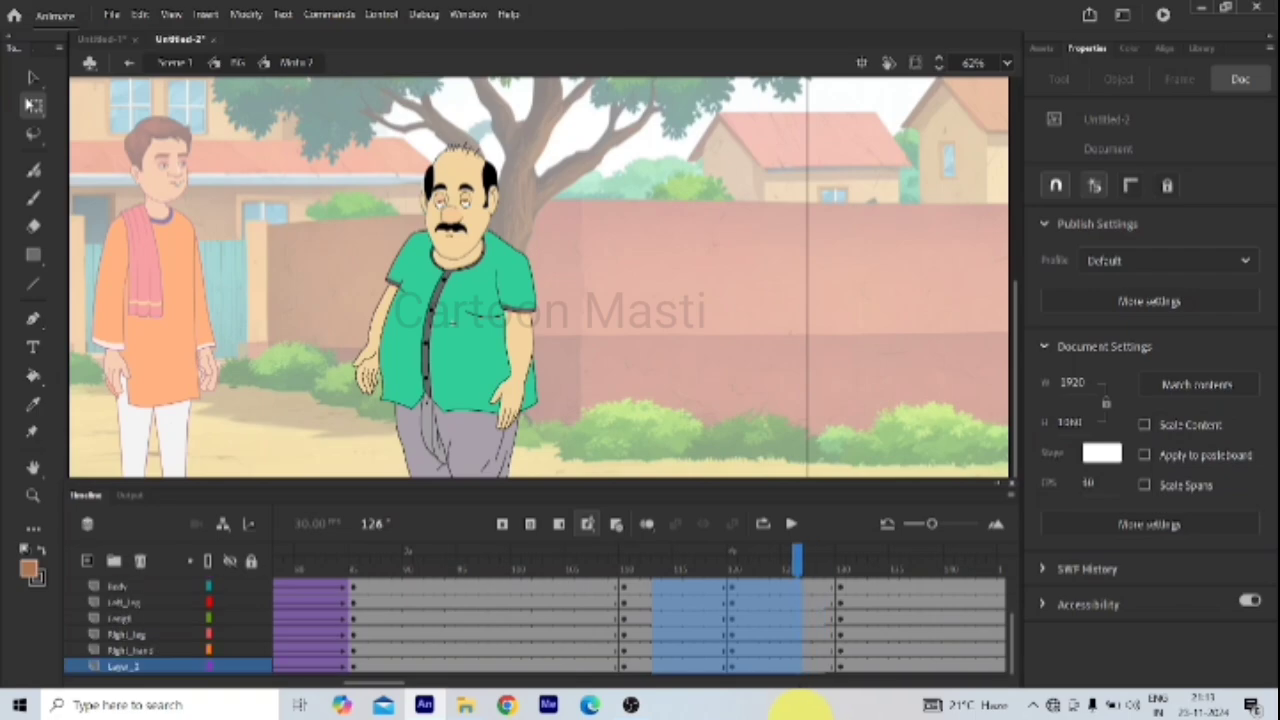
right_click(700, 594)
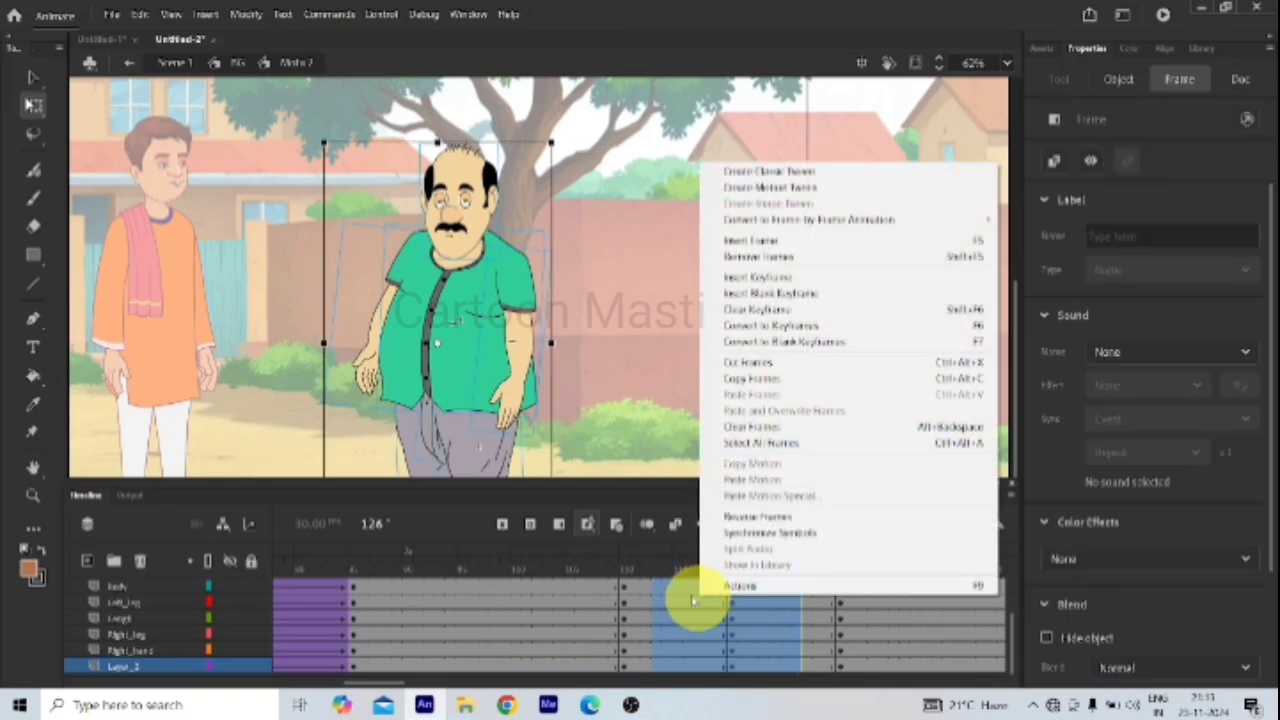
click(762, 172)
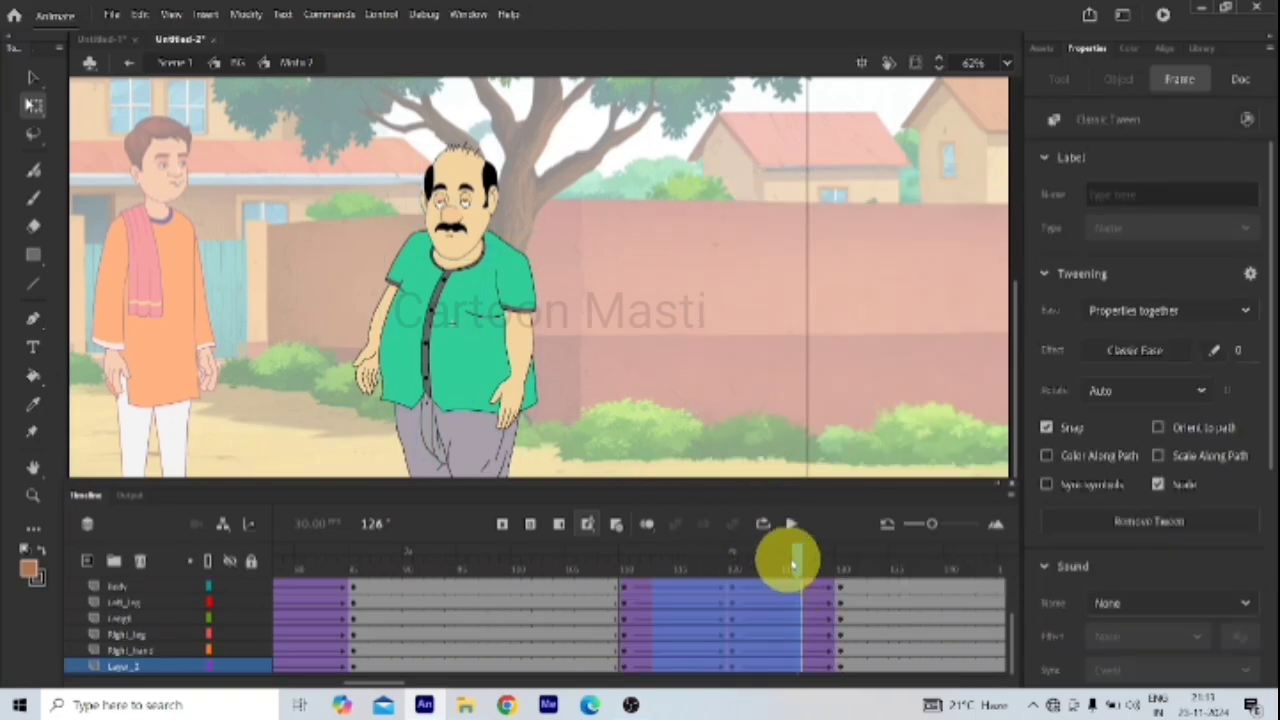
Step: At frame 120, squash the head, torso and arms together downward to a height of 466
drag(790, 572, 731, 575)
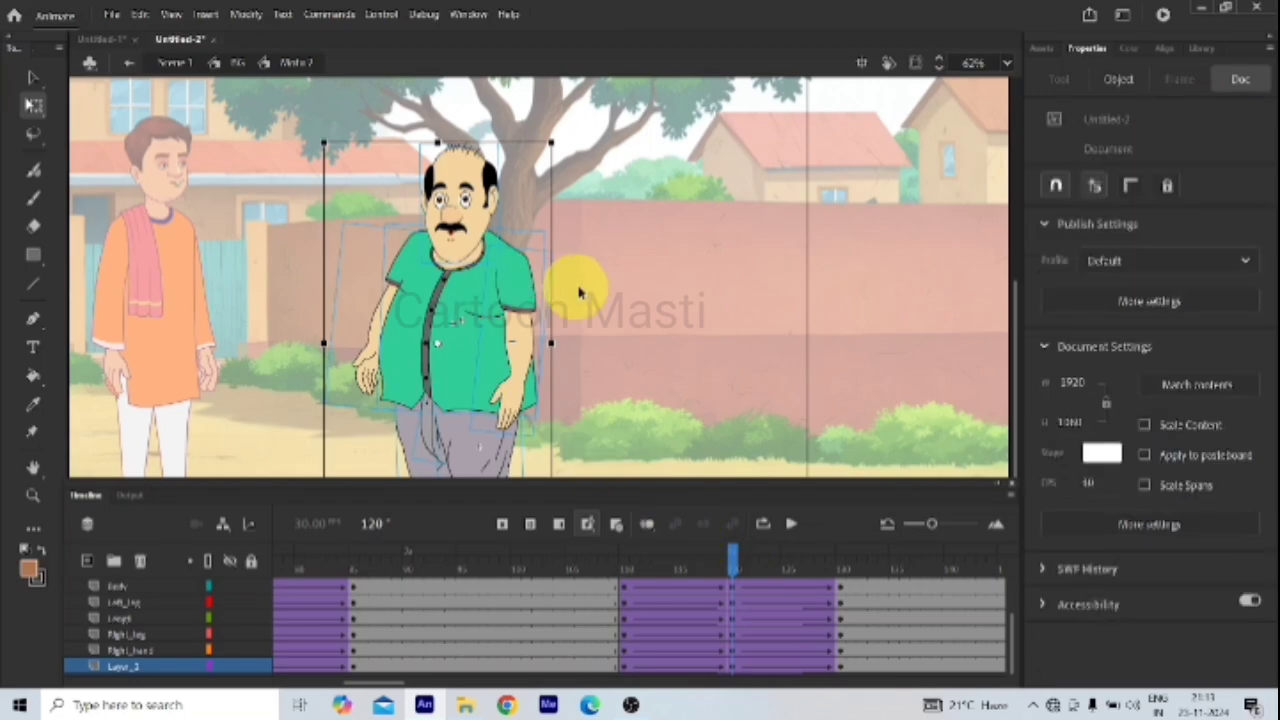
click(614, 277)
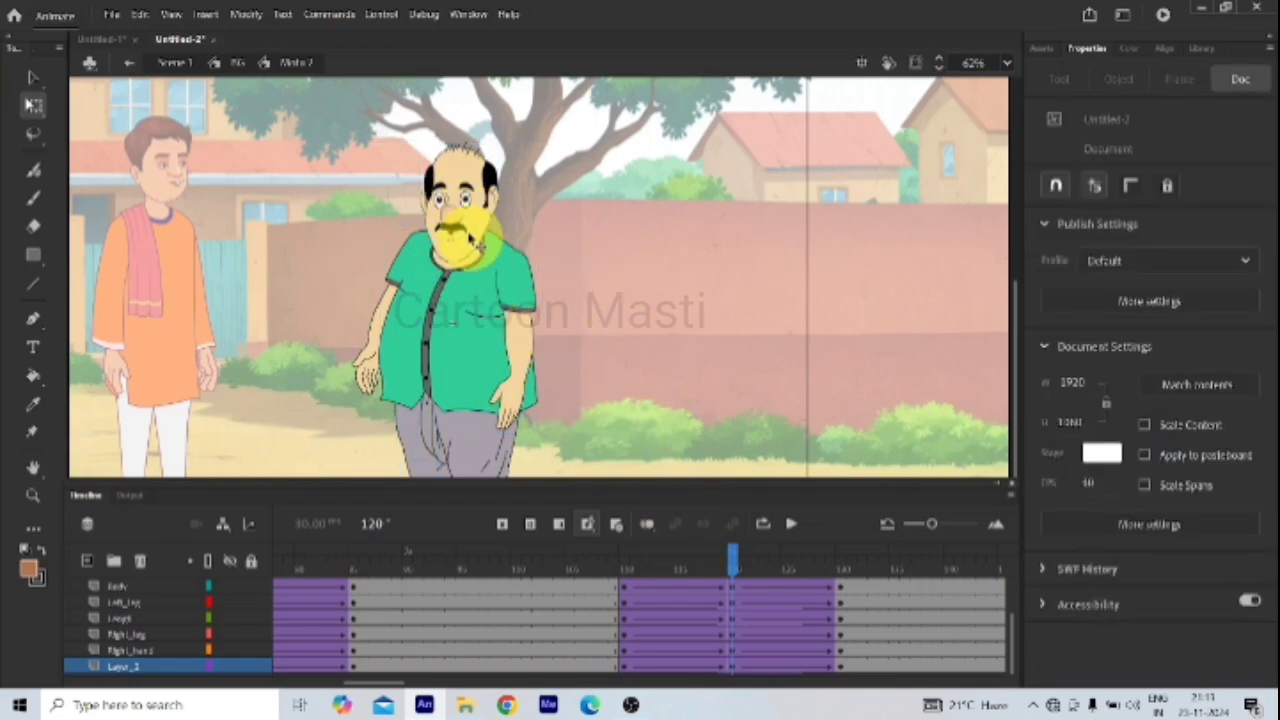
click(429, 277)
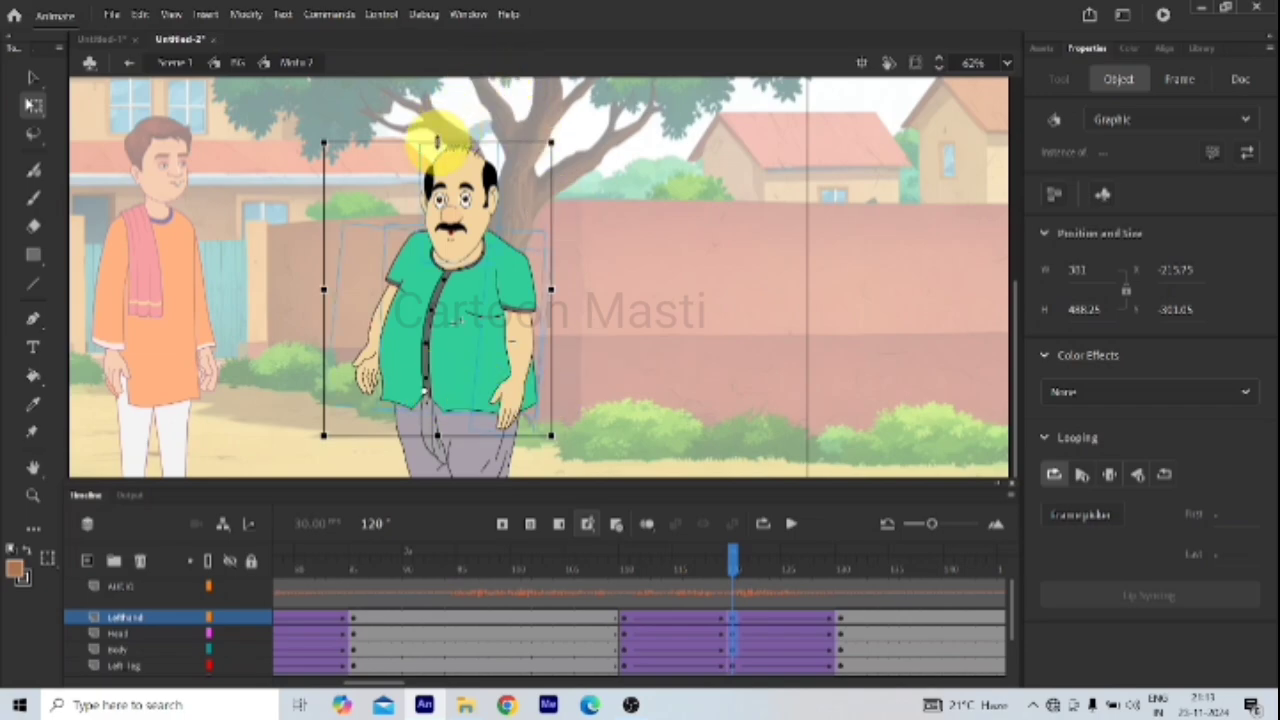
drag(437, 143, 437, 157)
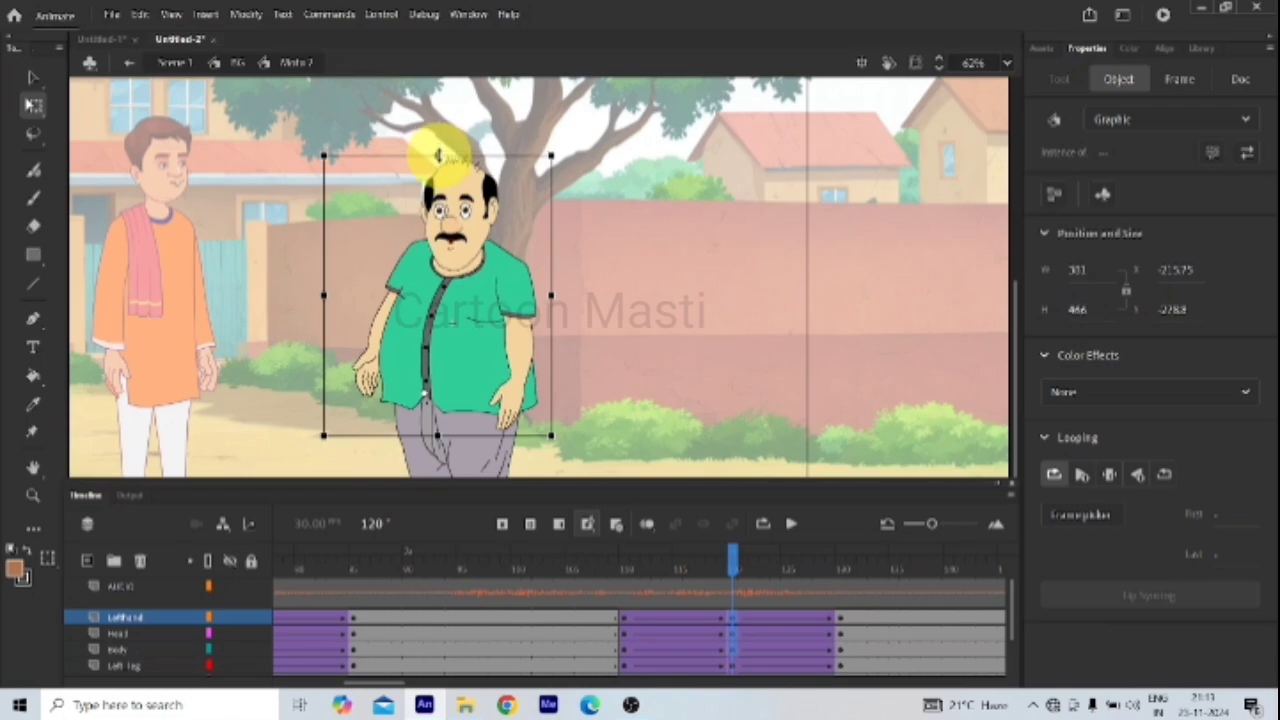
Step: At frame 130, rotate the head, torso and arms together slightly counterclockwise so the man leans toward the boy
click(791, 578)
click(840, 575)
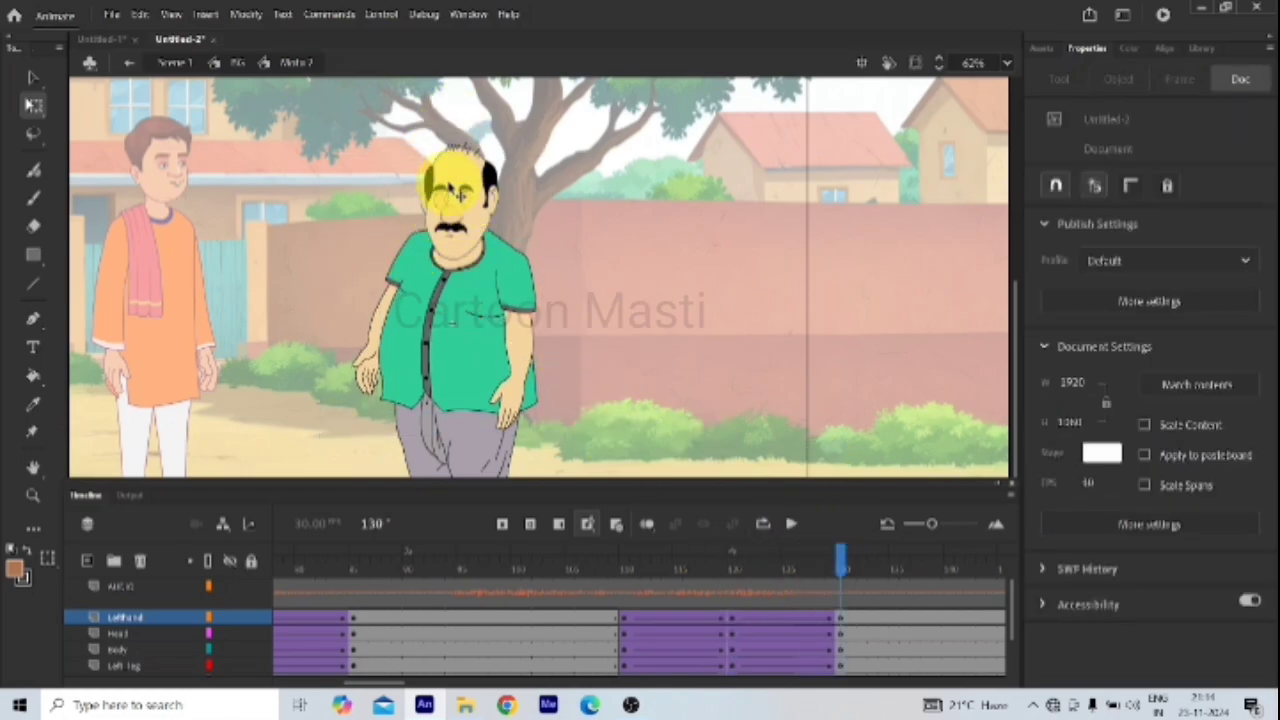
drag(382, 122, 545, 280)
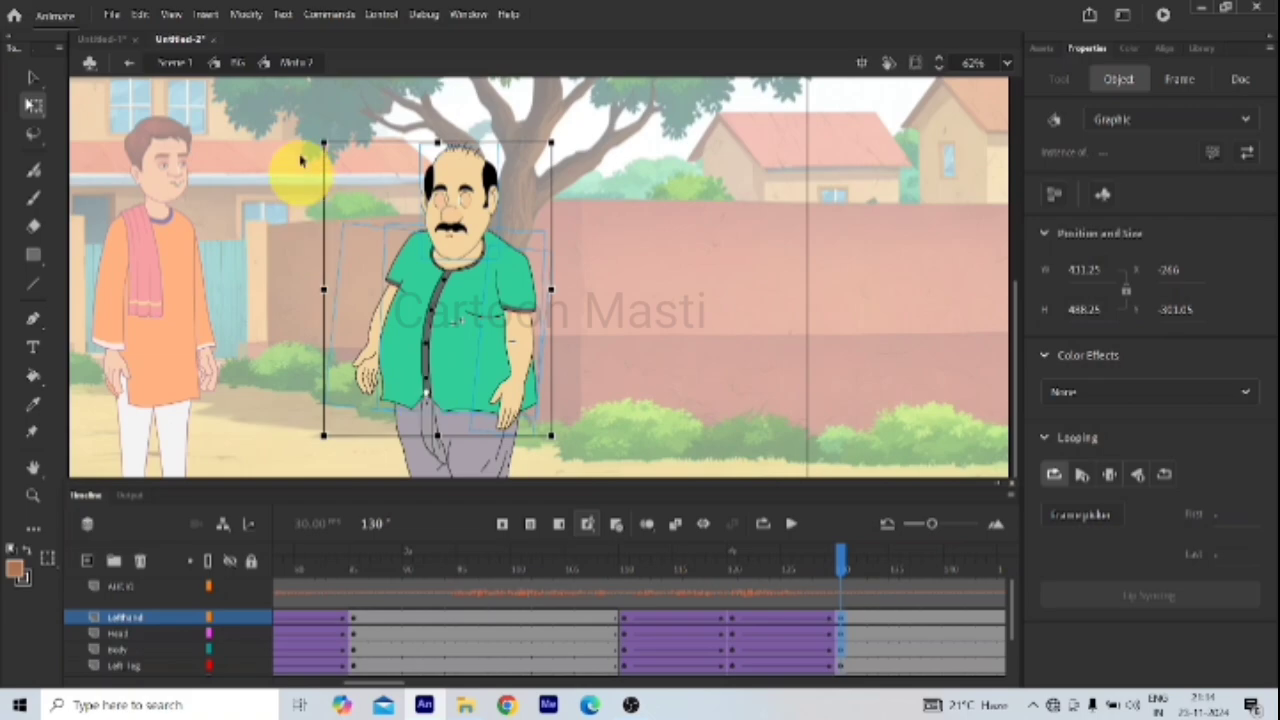
drag(316, 143, 307, 152)
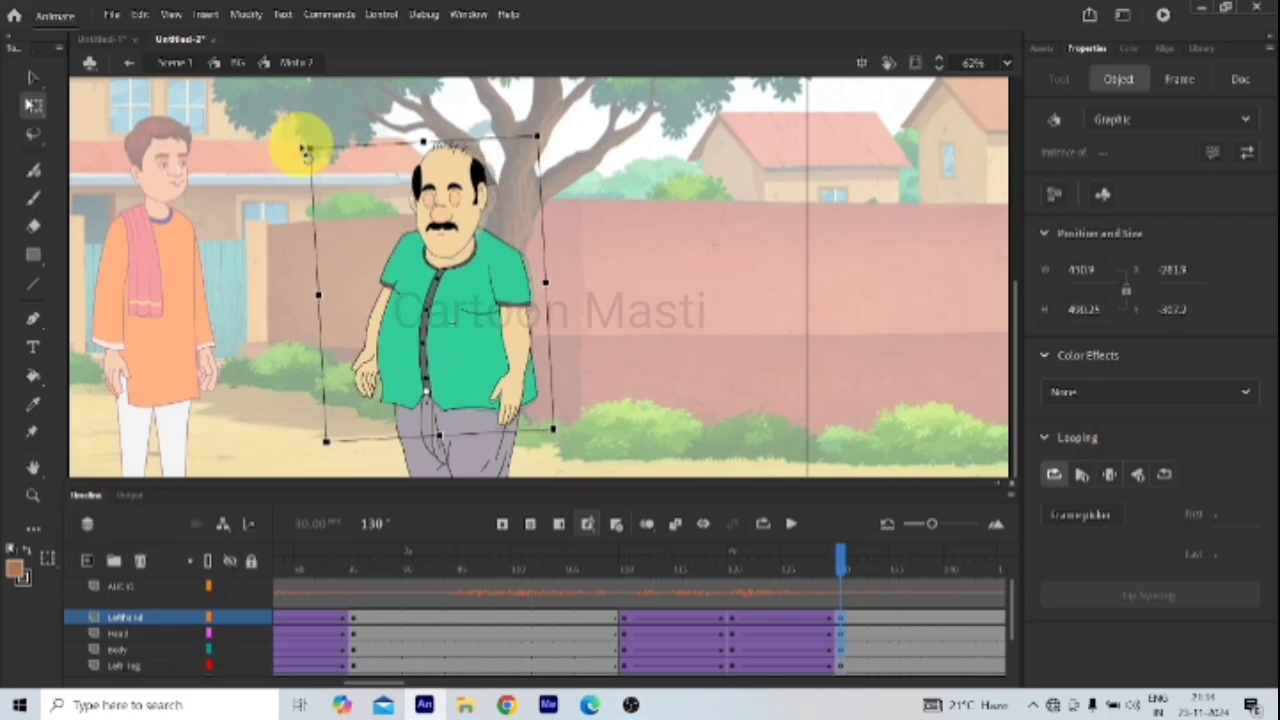
click(577, 371)
Step: At frame 120, rotate the balding man's head slightly counterclockwise so it tilts toward the boy
click(728, 622)
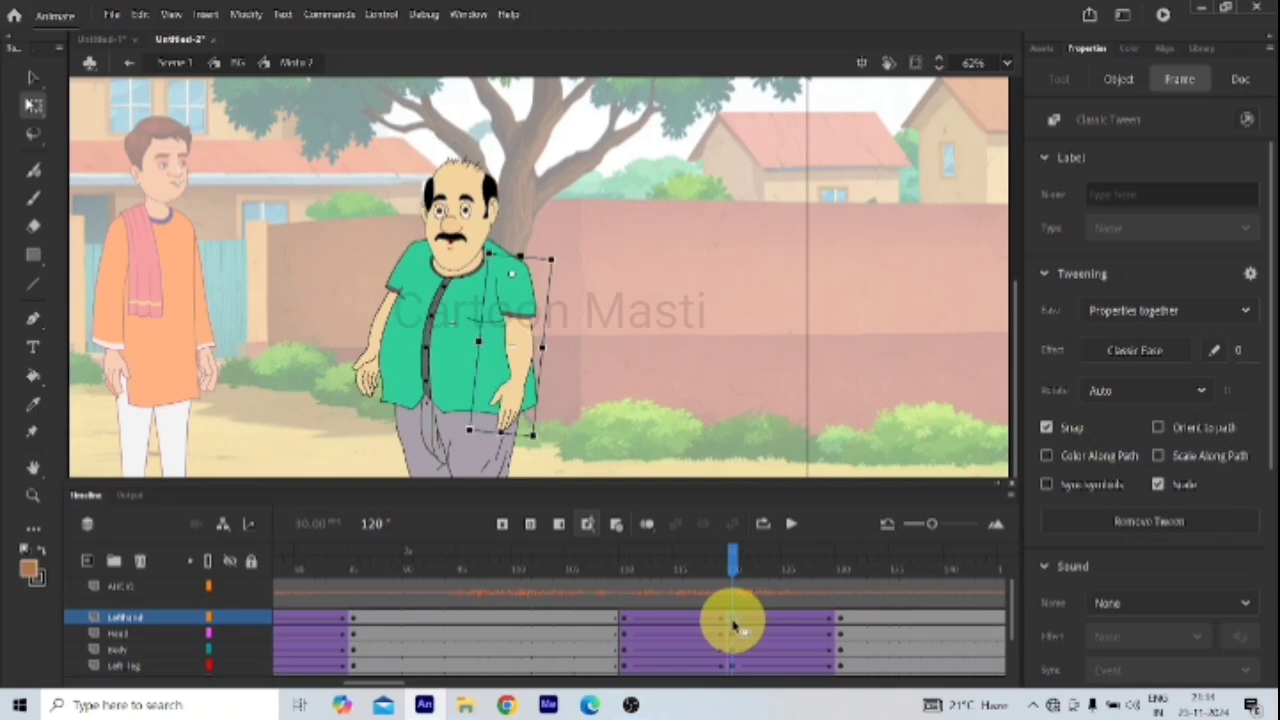
drag(697, 569, 733, 575)
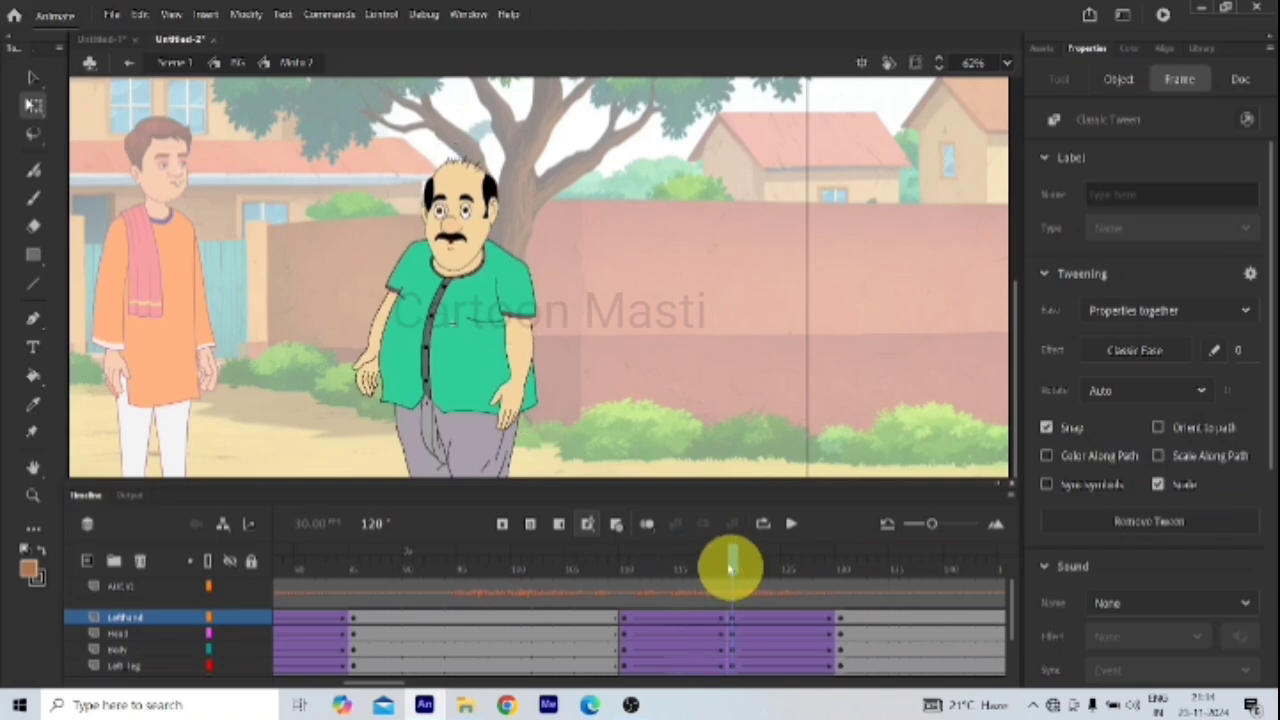
click(478, 190)
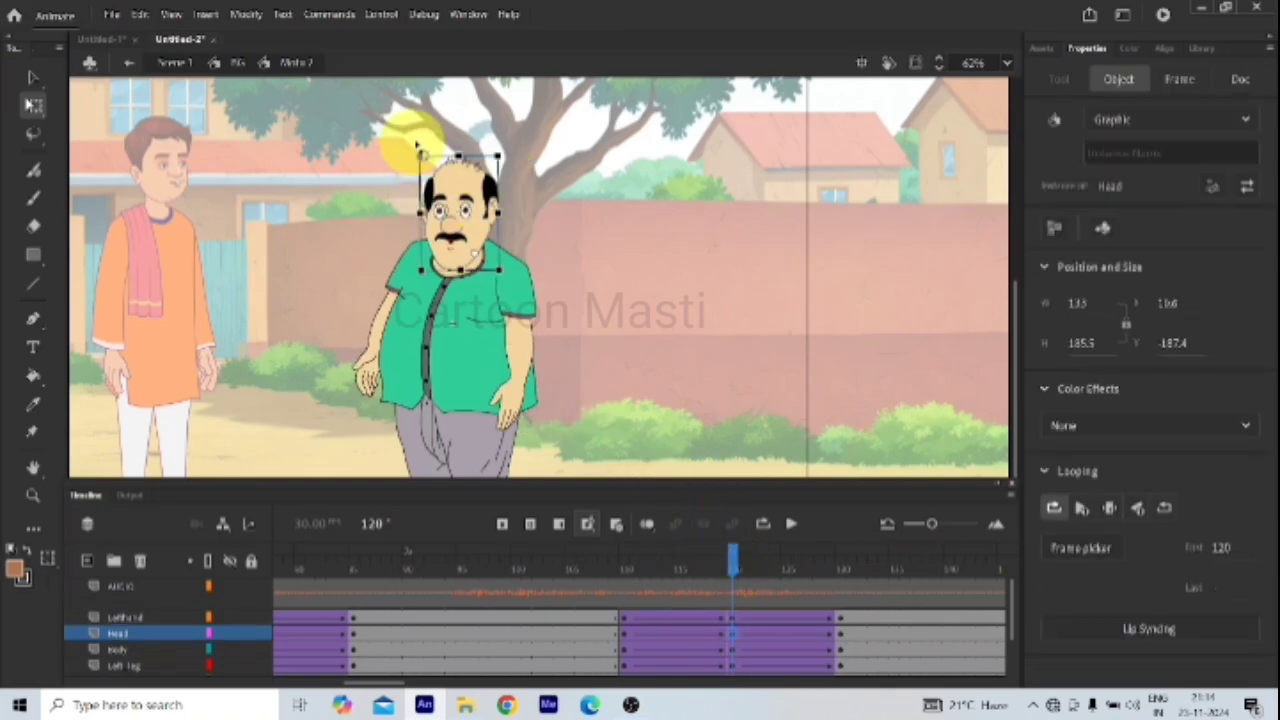
scroll(417, 146, up, 4)
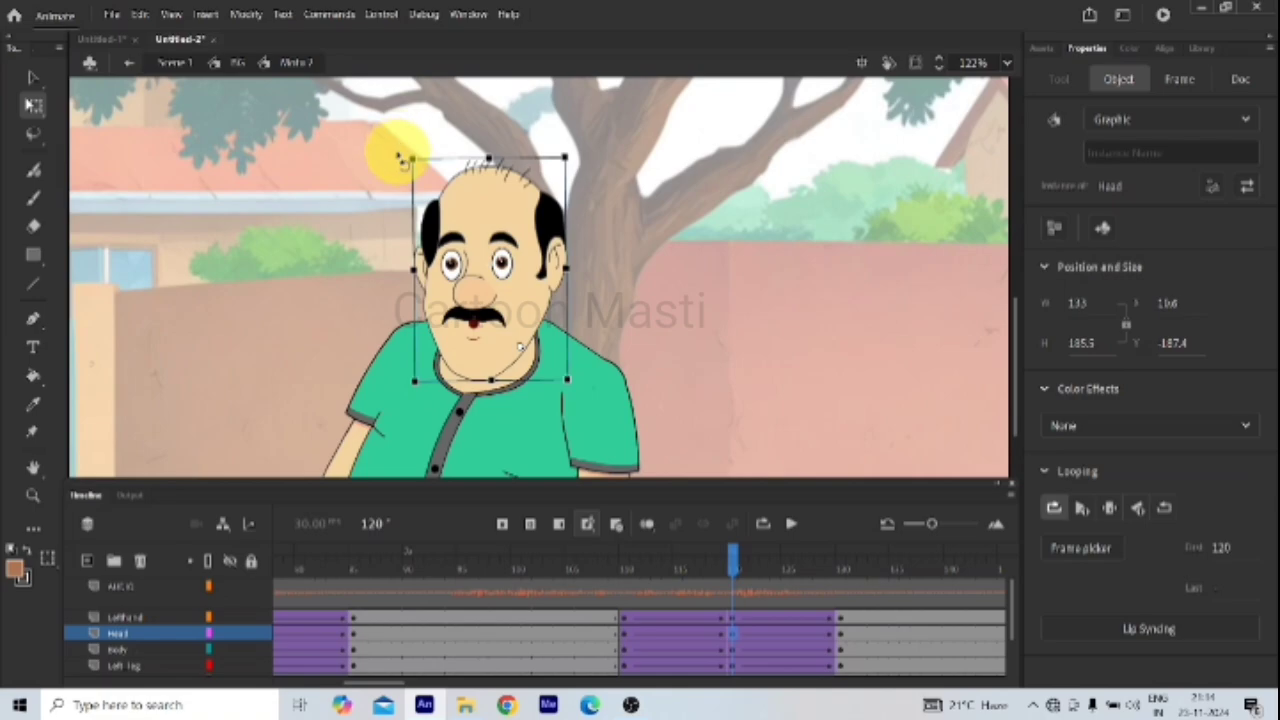
drag(398, 159, 380, 171)
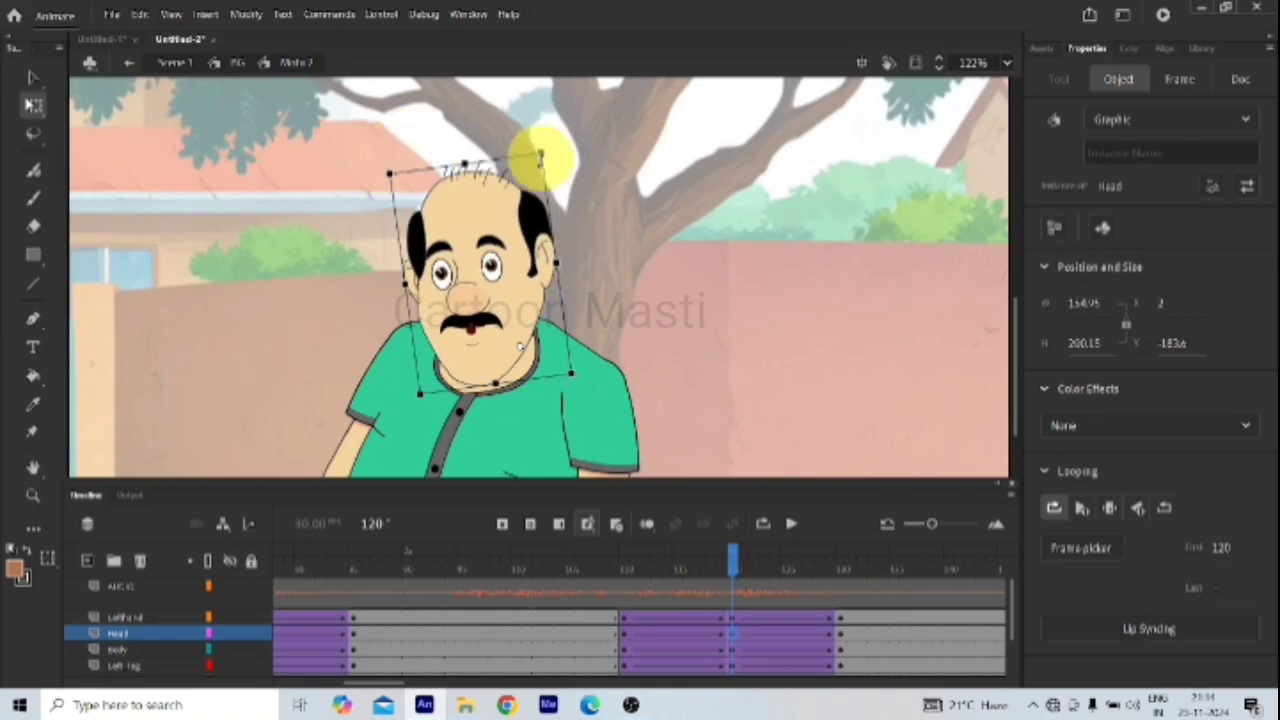
scroll(540, 165, down, 2)
scroll(540, 165, down, 2)
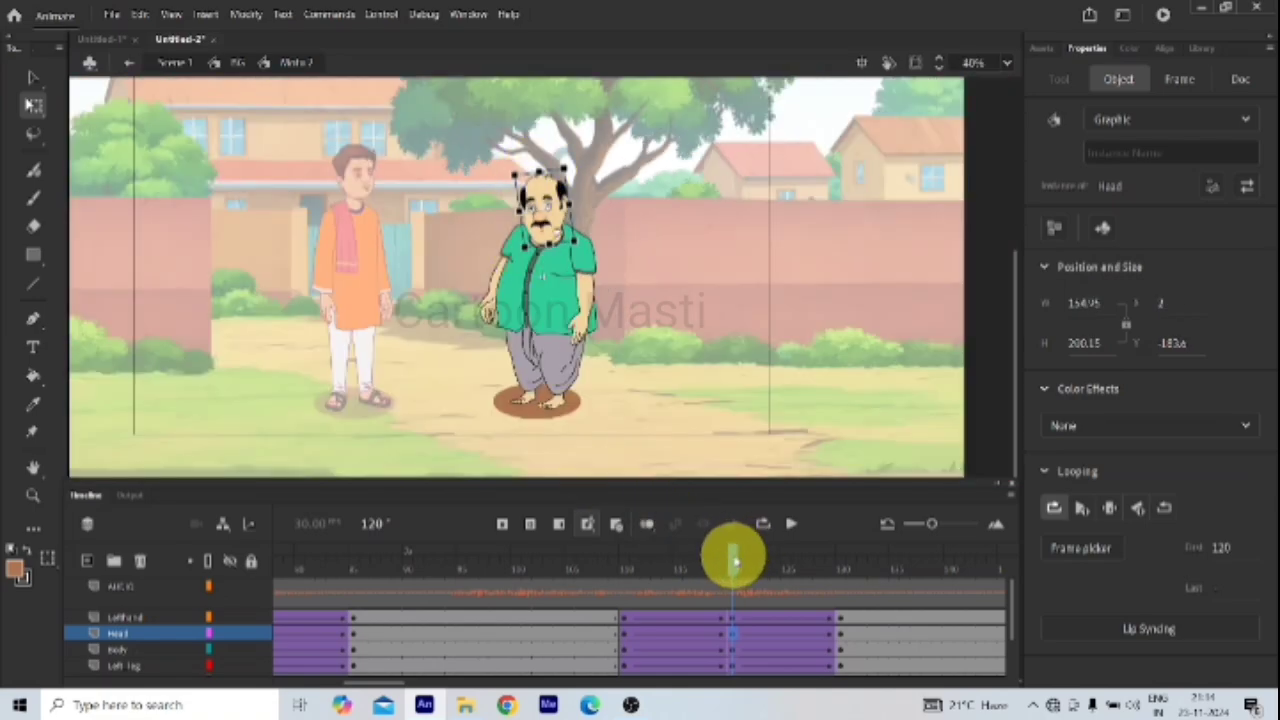
Step: At frame 120, rotate the right and left arms slightly outward, away from the body
drag(733, 558, 732, 676)
click(490, 310)
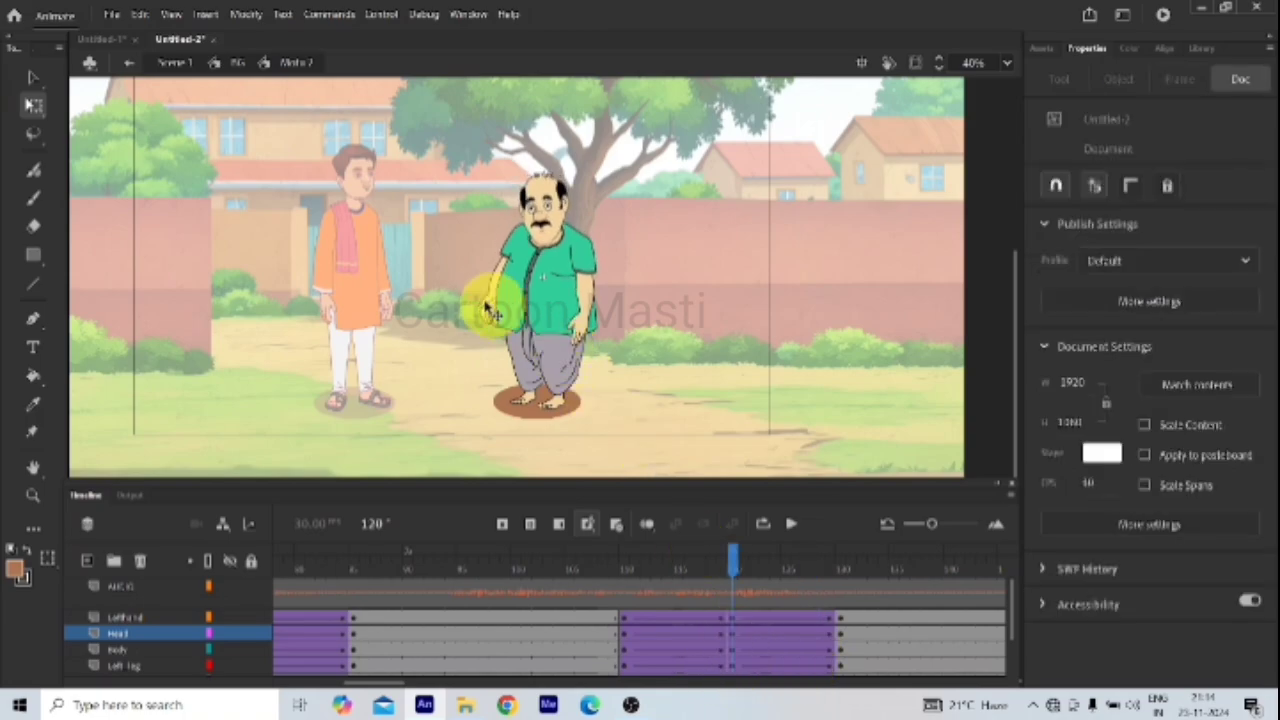
click(503, 310)
click(506, 311)
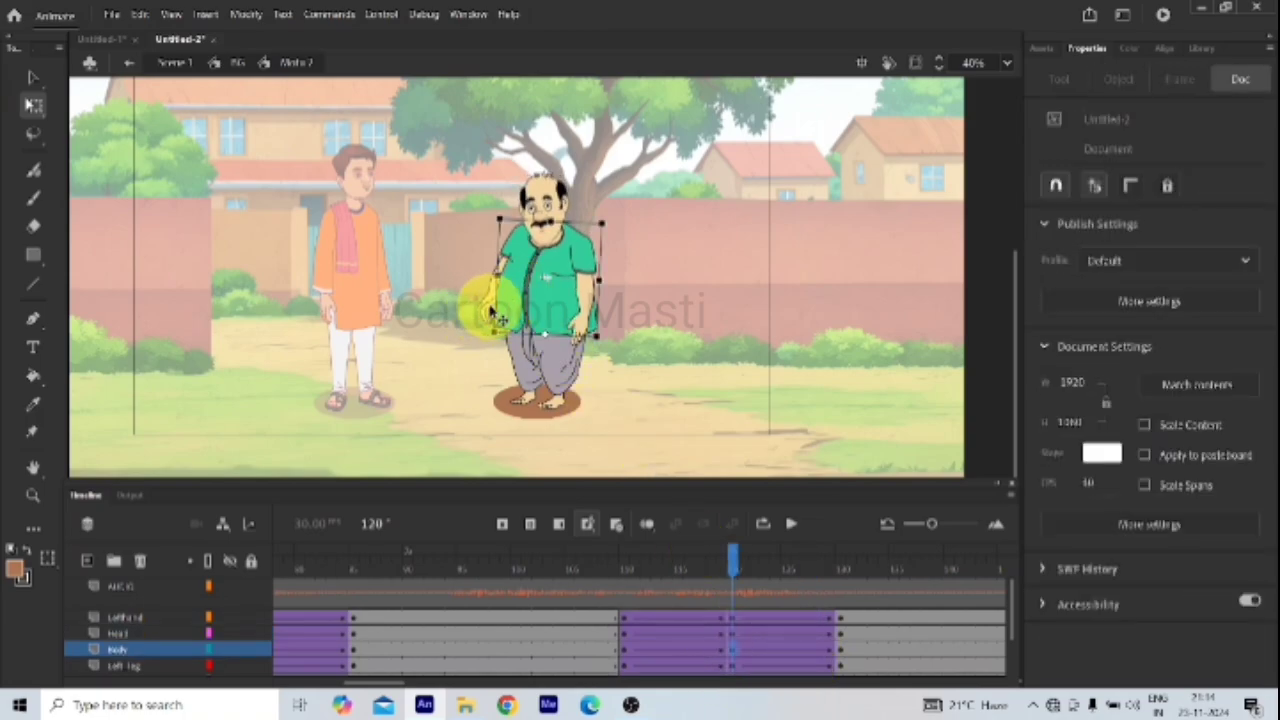
scroll(508, 305, up, 3)
click(472, 335)
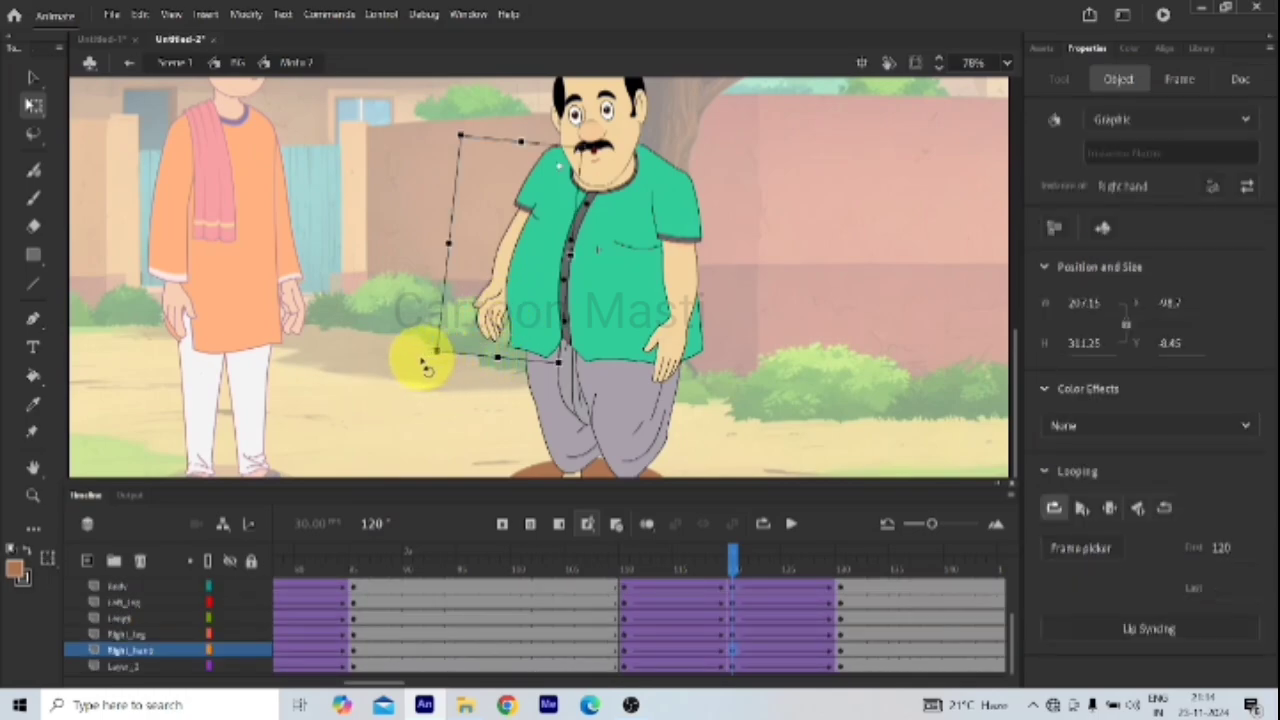
click(690, 380)
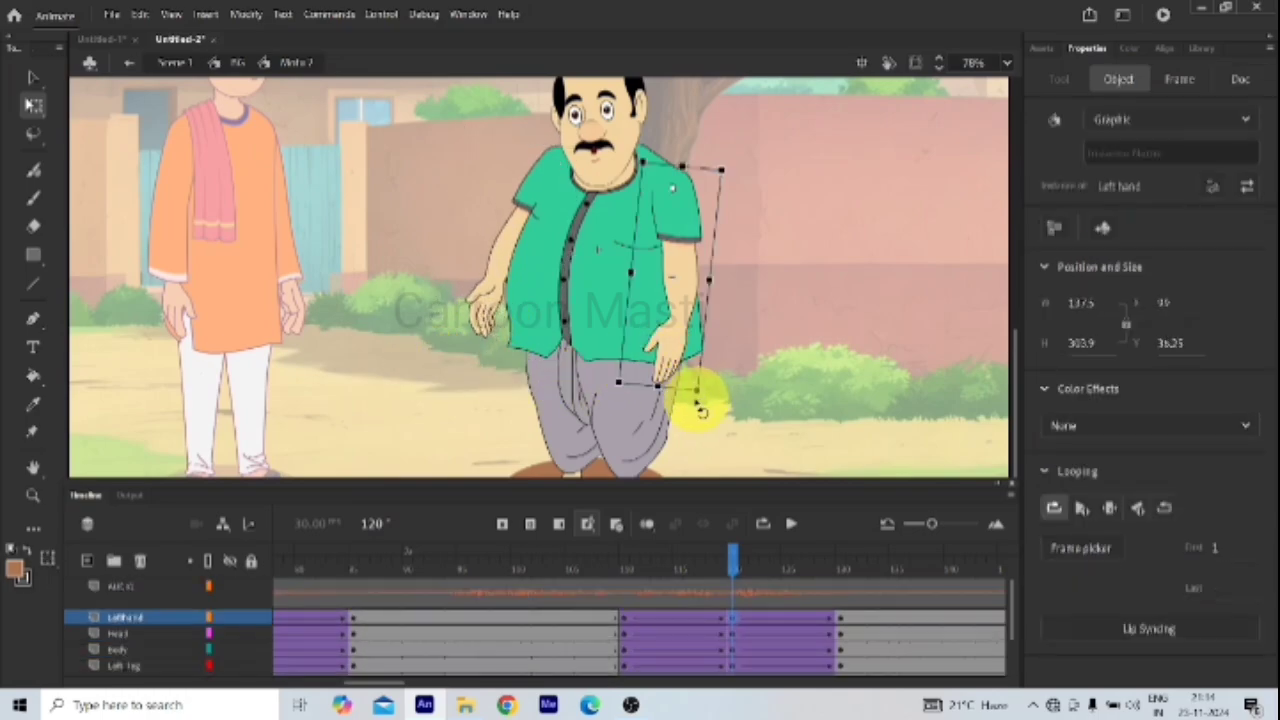
drag(708, 408, 720, 412)
Step: At frame 130, rotate the right arm outward about the shoulder so it extends toward the boy
drag(731, 556, 837, 703)
click(820, 545)
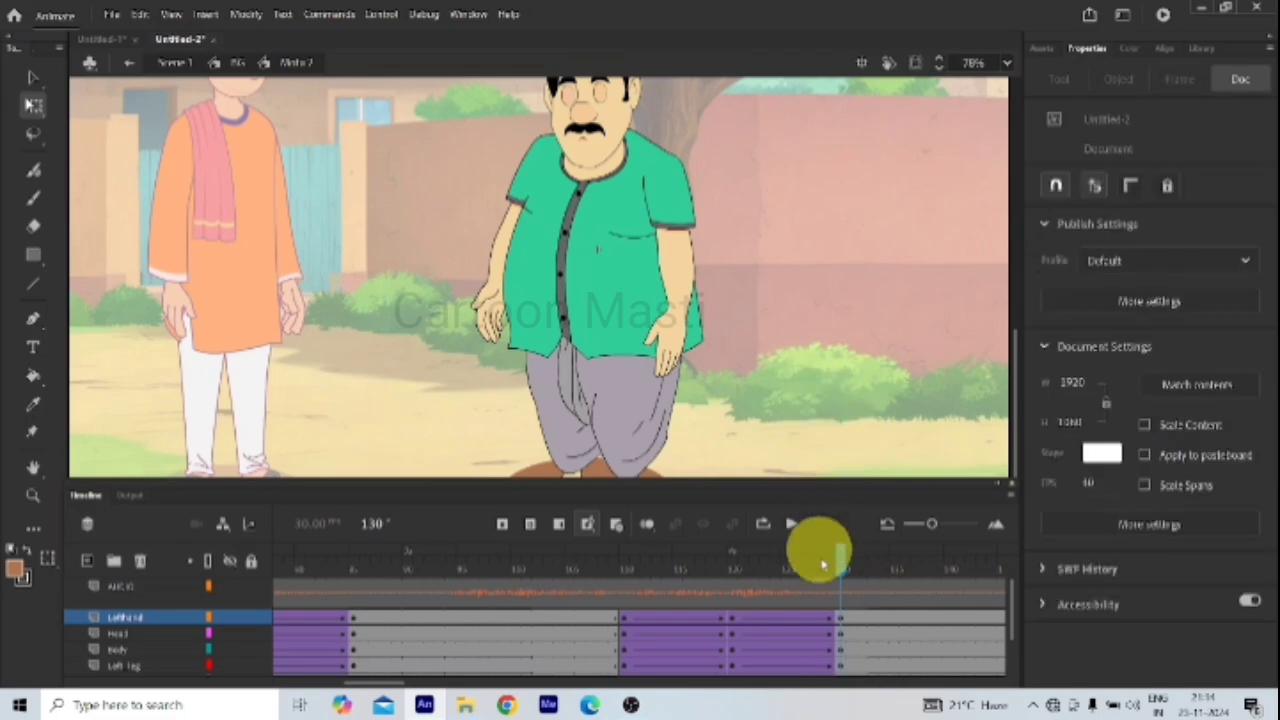
mouse_move(845, 567)
mouse_down()
mouse_move(809, 569)
mouse_move(838, 569)
mouse_up()
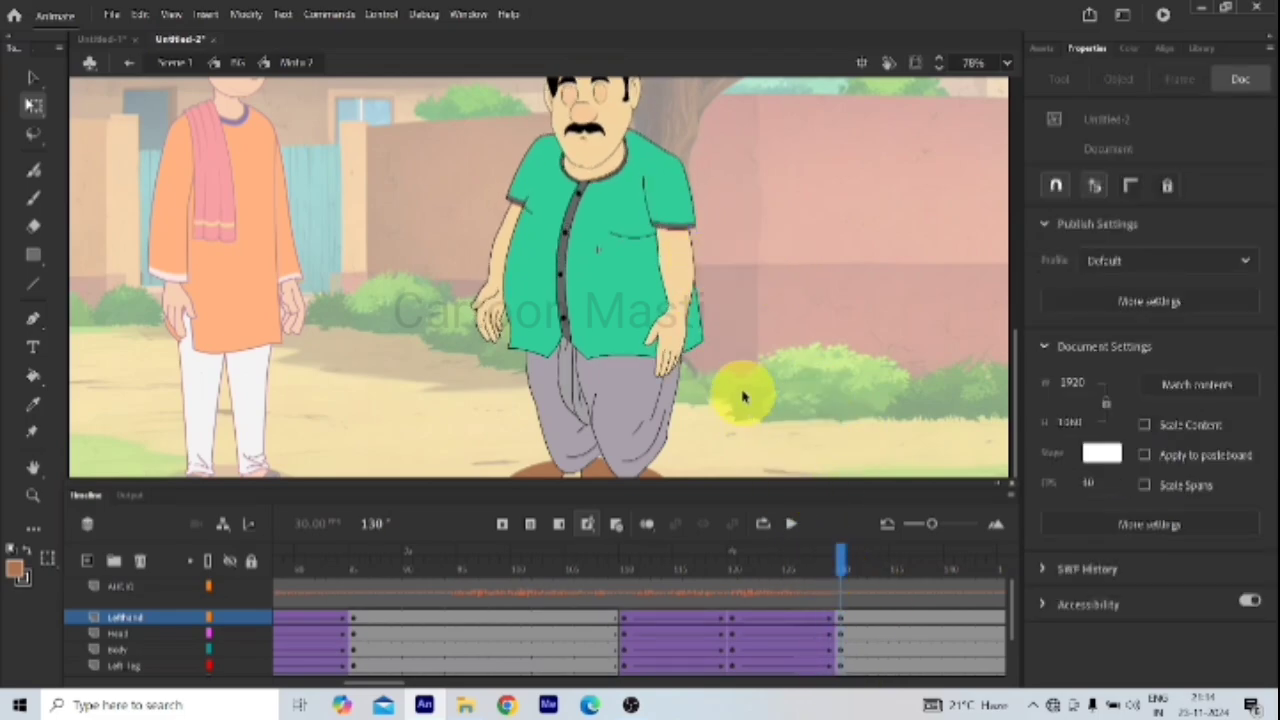
click(490, 290)
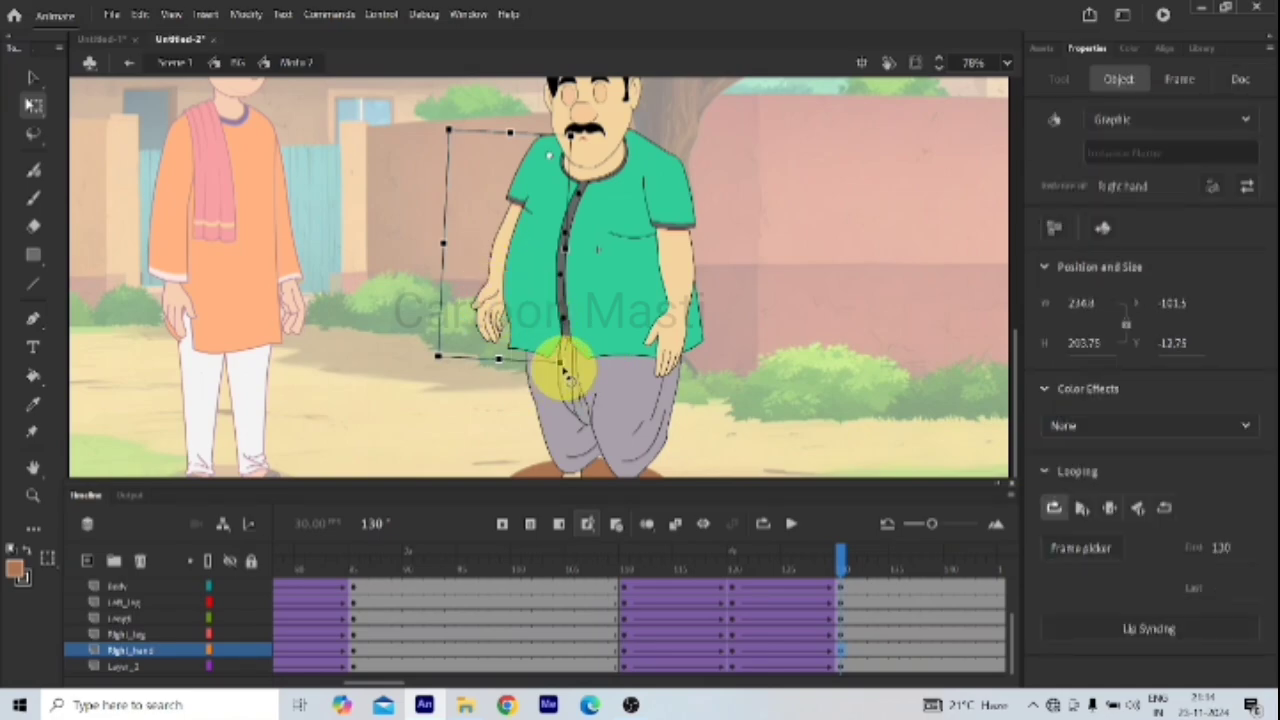
drag(557, 385, 449, 354)
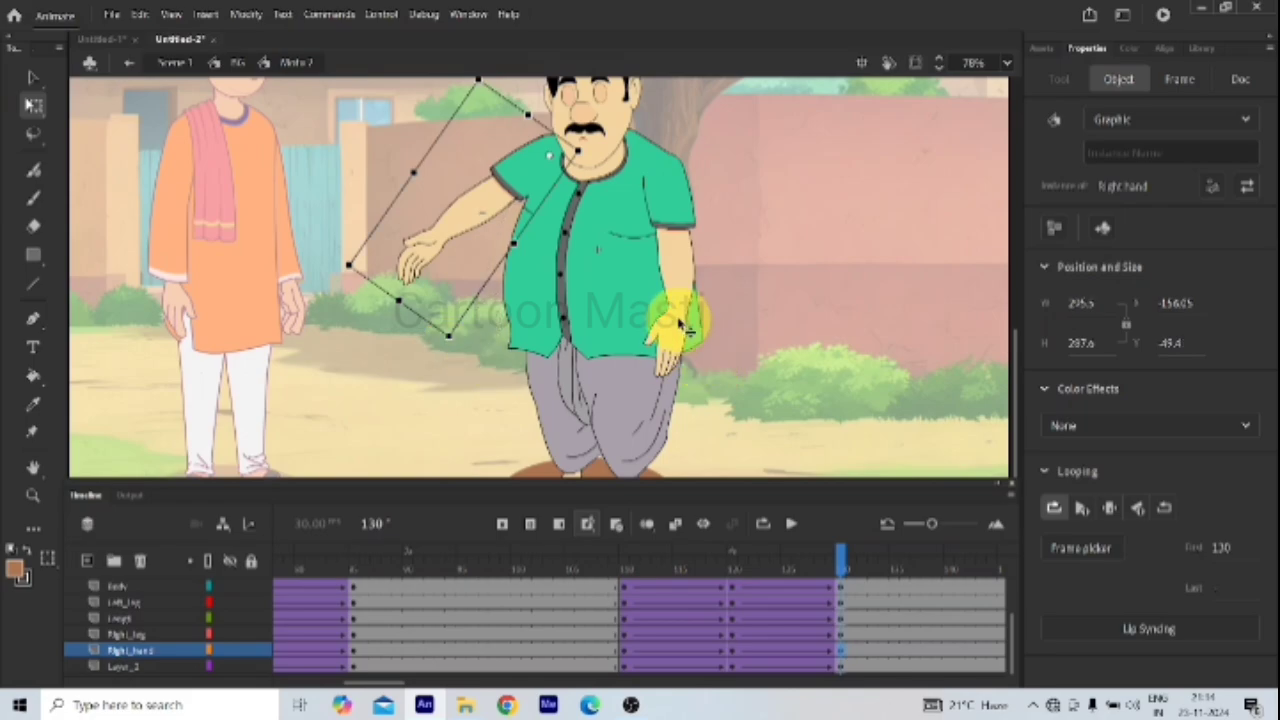
Step: Try swinging the left arm across the belly at frame 130, and return it to hang at the side
click(700, 400)
drag(707, 400, 511, 373)
drag(510, 375, 512, 372)
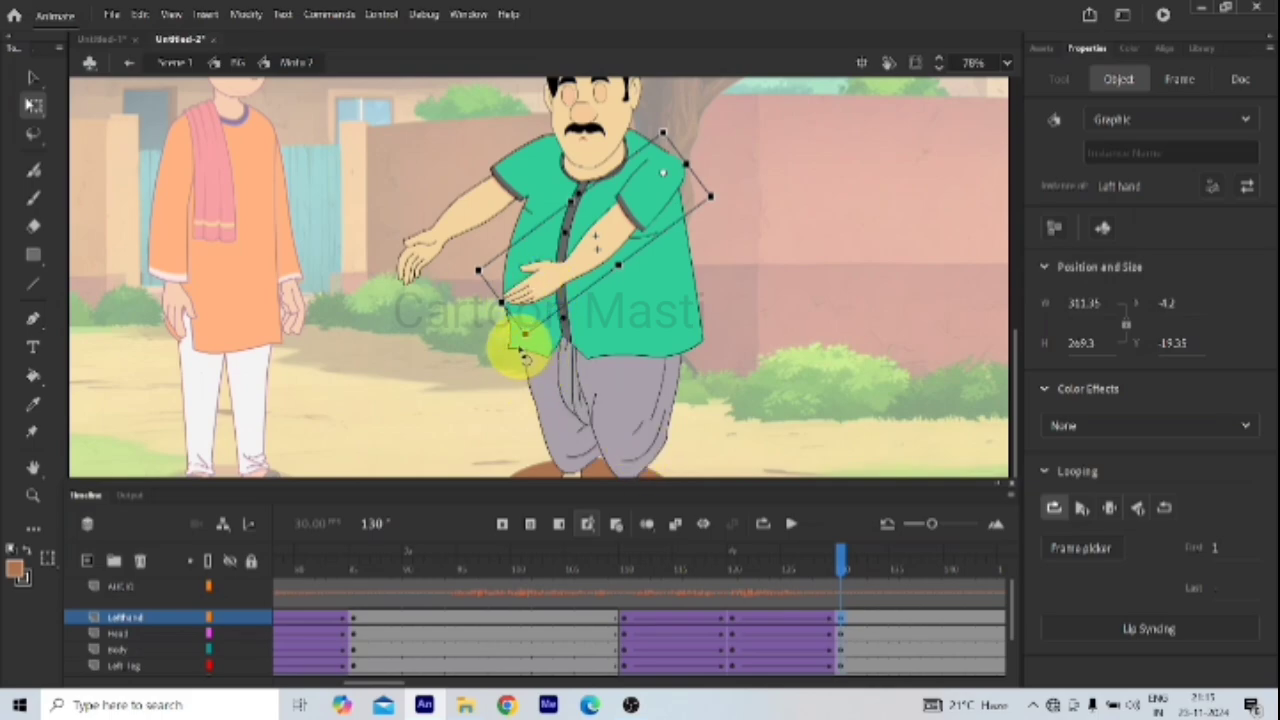
drag(517, 343, 700, 445)
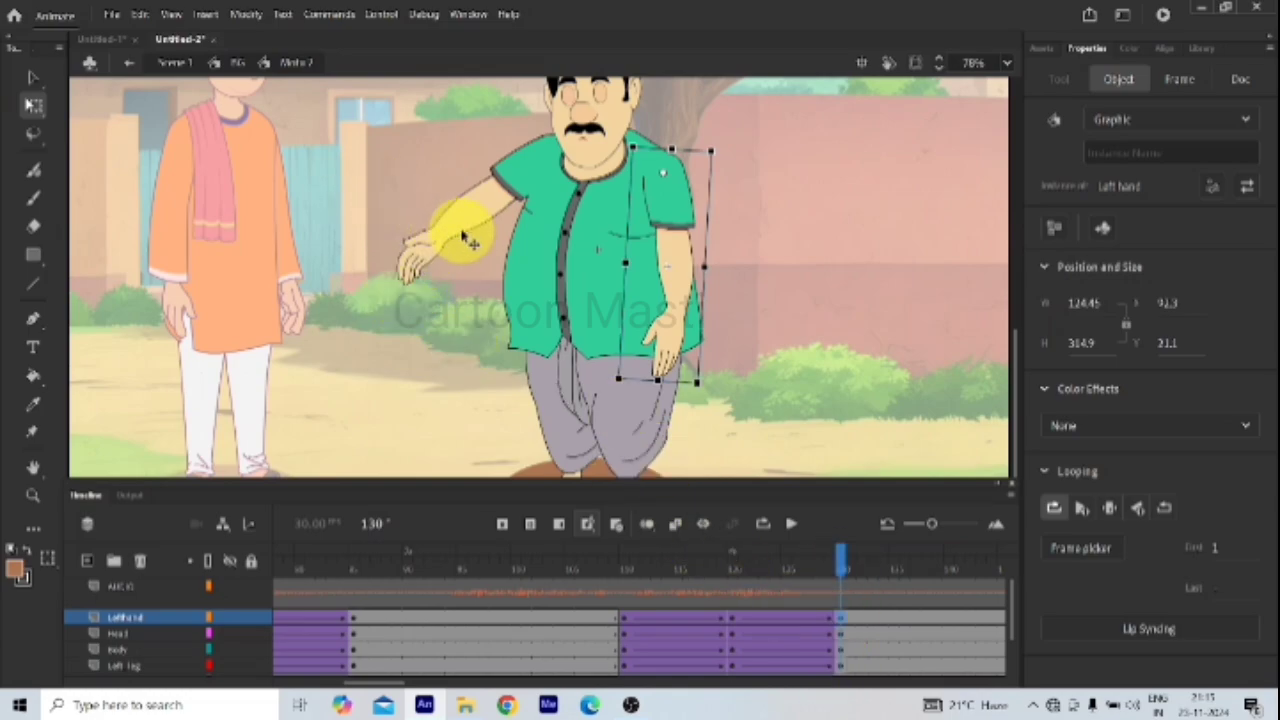
Step: Set the classic tween ease to 100 between frames 120 and 130 and to -100 between 110 and 120 on all body-part layers
click(783, 620)
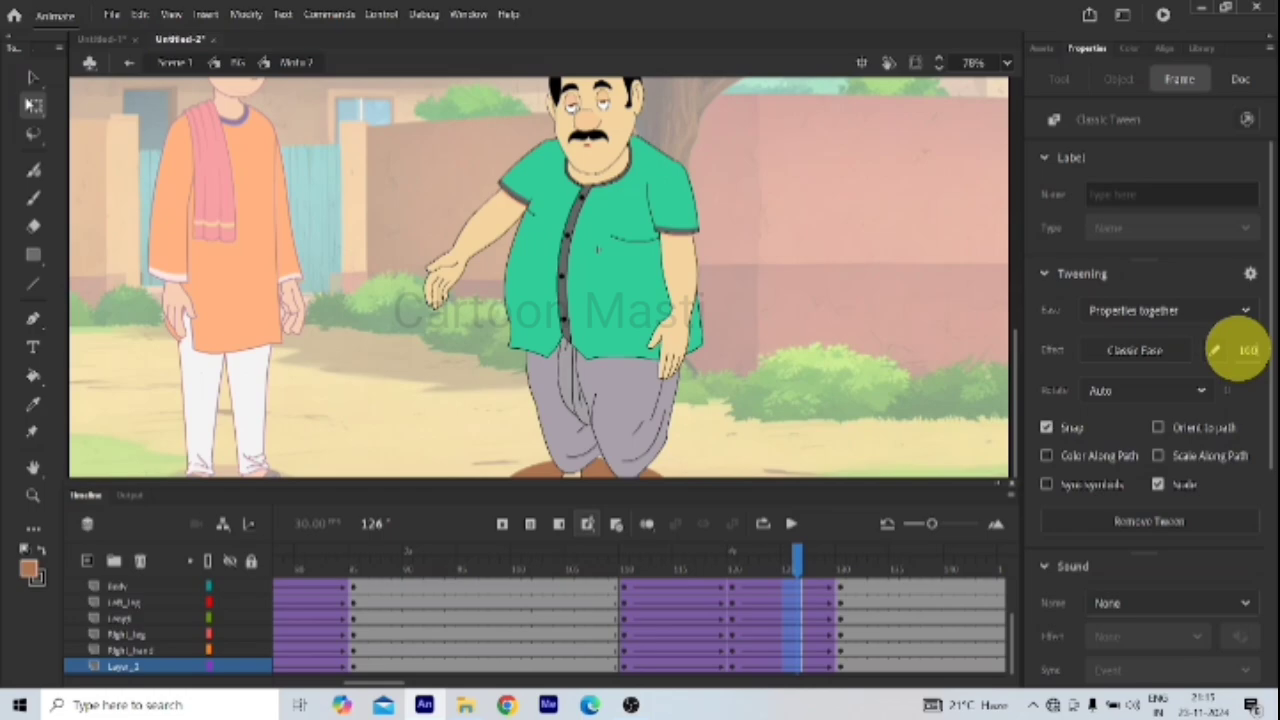
drag(1240, 350, 1234, 346)
scroll(663, 610, up, 3)
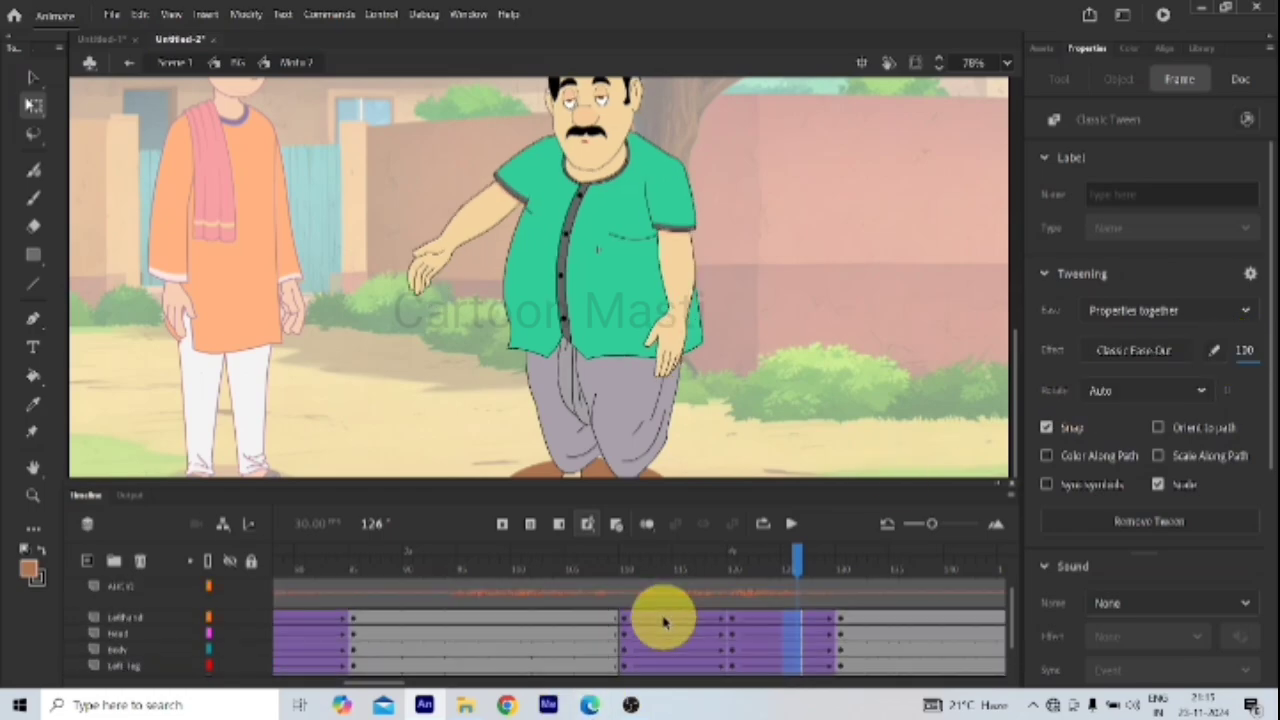
click(670, 620)
drag(670, 617, 674, 680)
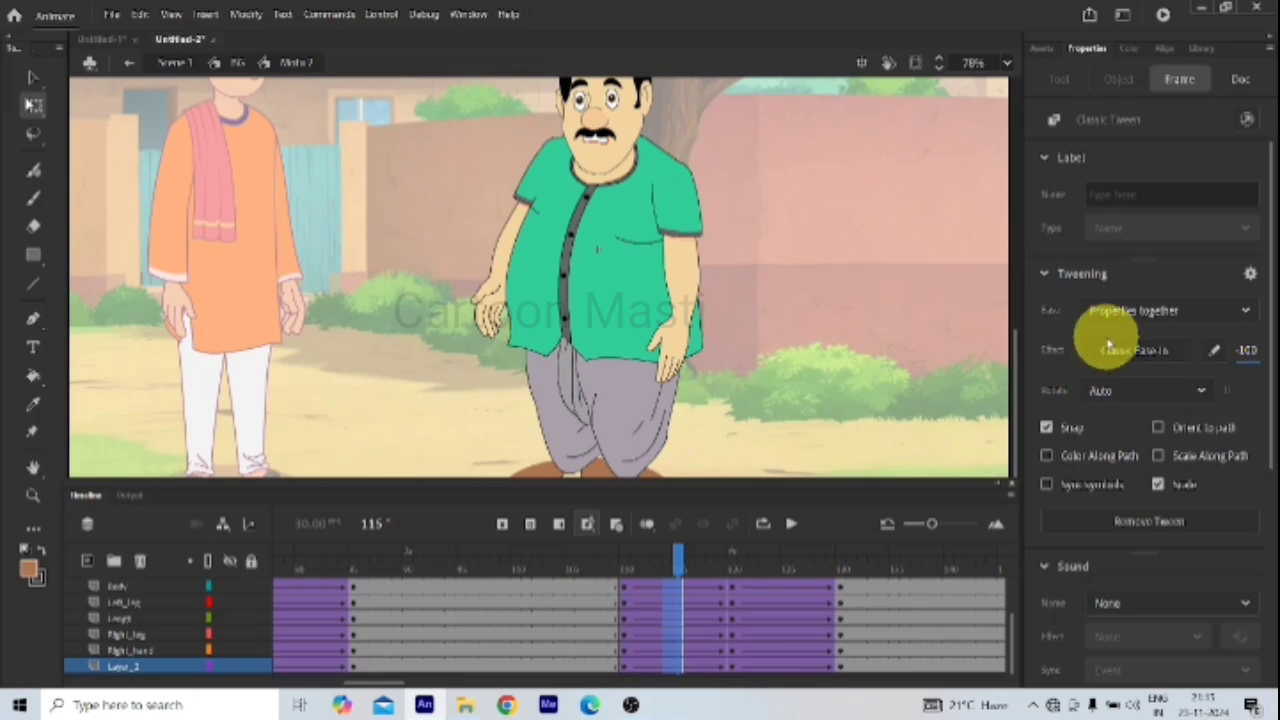
click(684, 635)
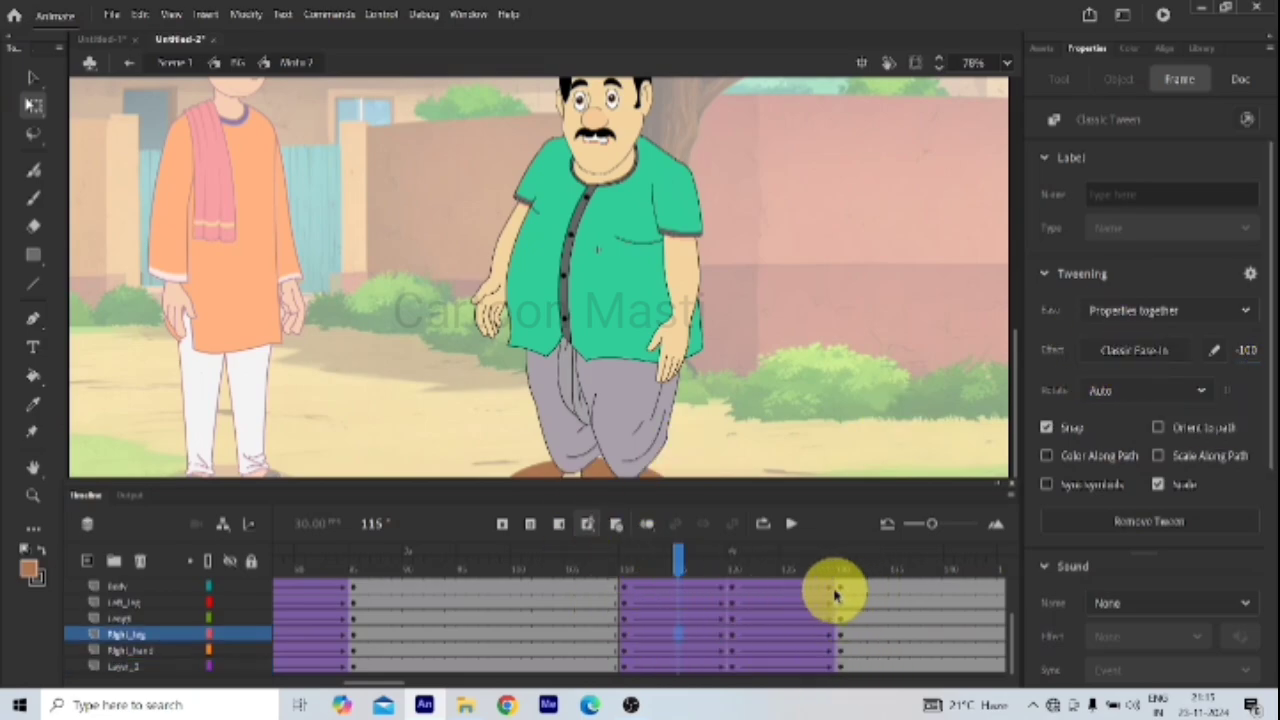
Step: Inside the right hand symbol, try adding keyframes at frames 120 and 130 on the finger and middle arm layers
click(733, 586)
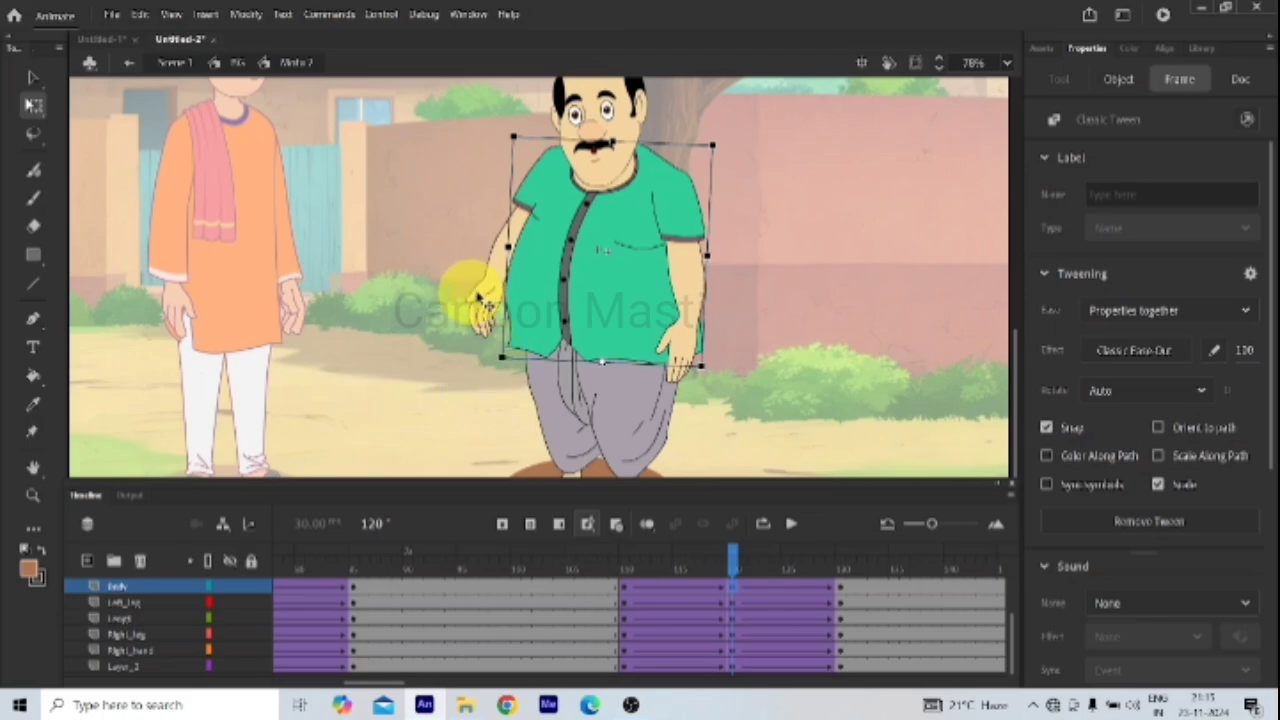
double_click(493, 283)
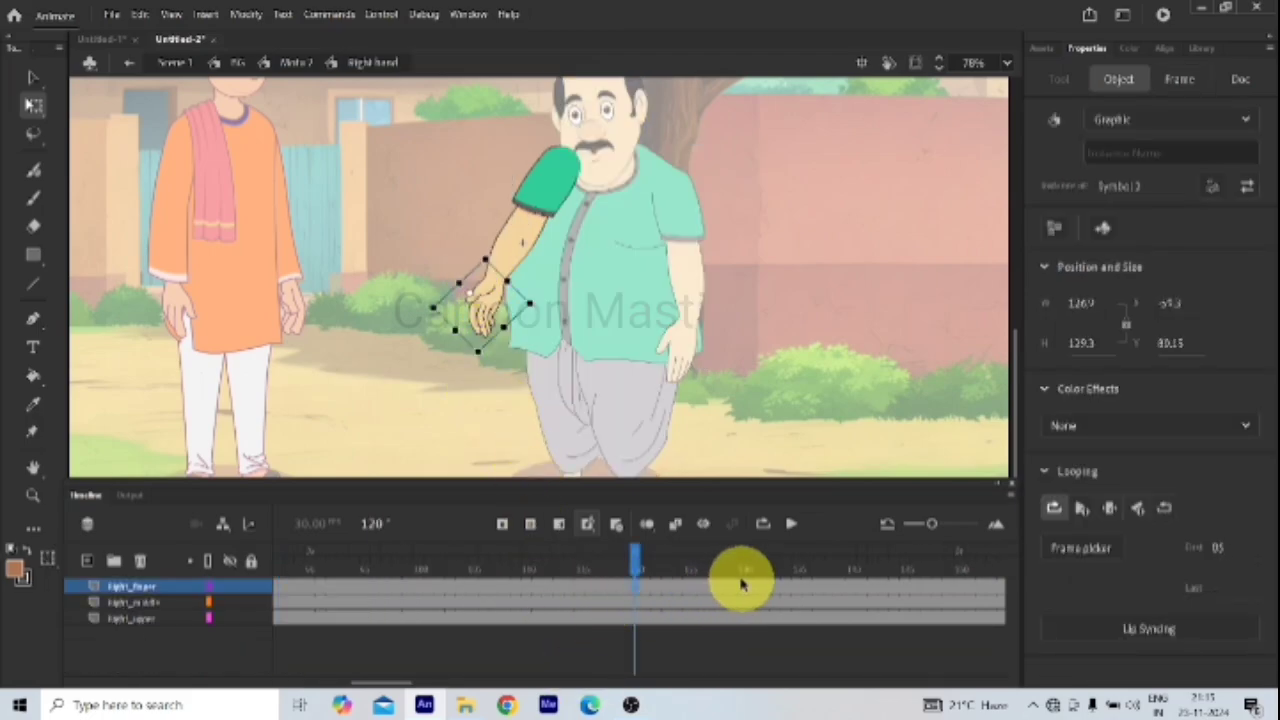
click(638, 588)
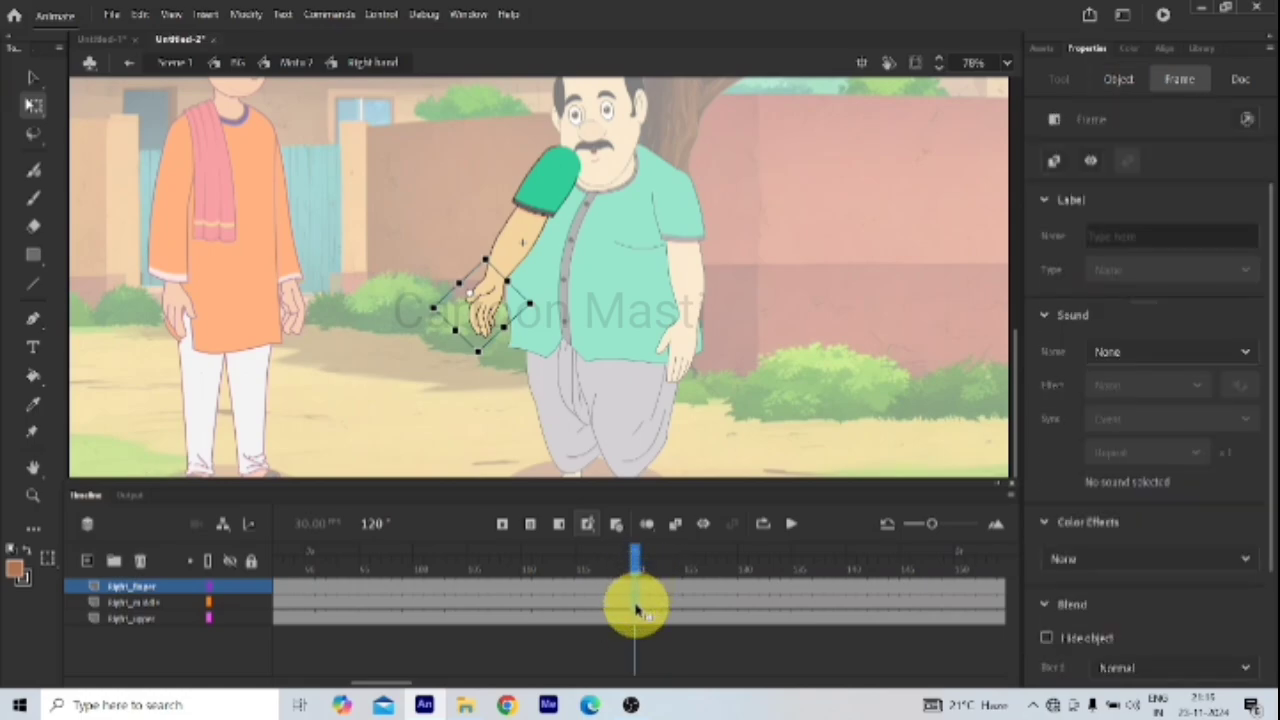
click(636, 606)
key(F6)
key(F6)
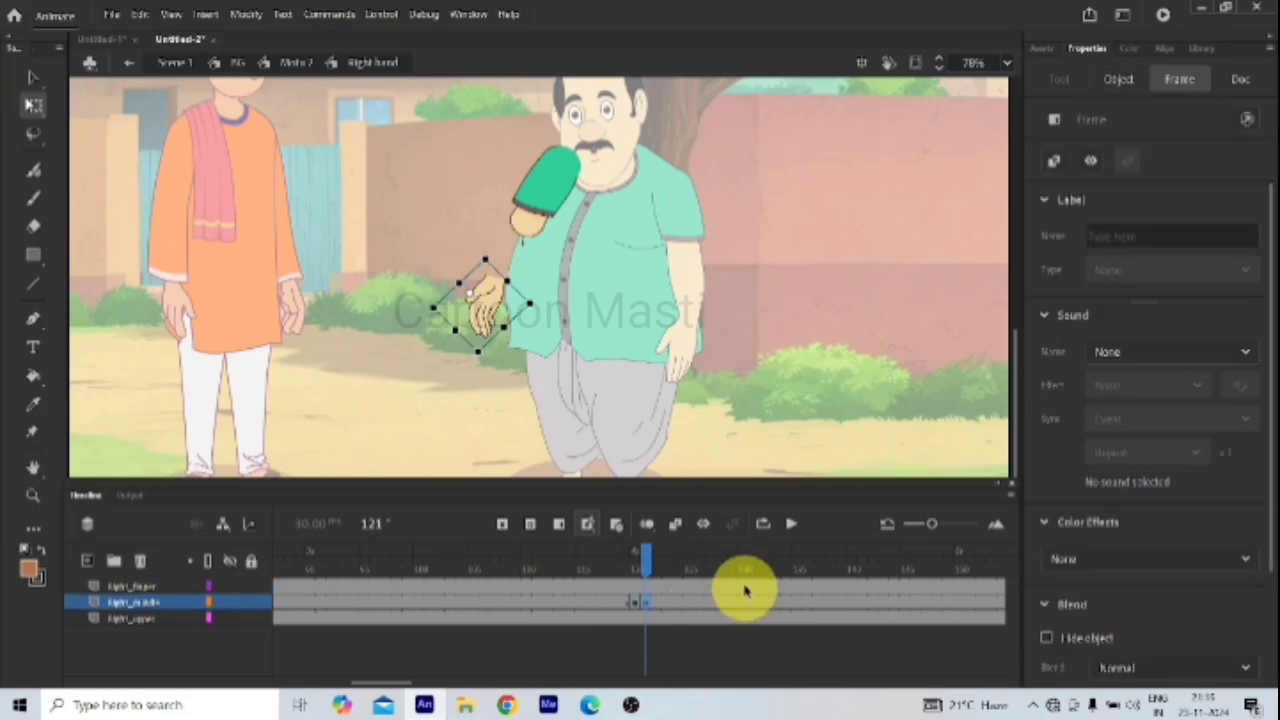
key(comma)
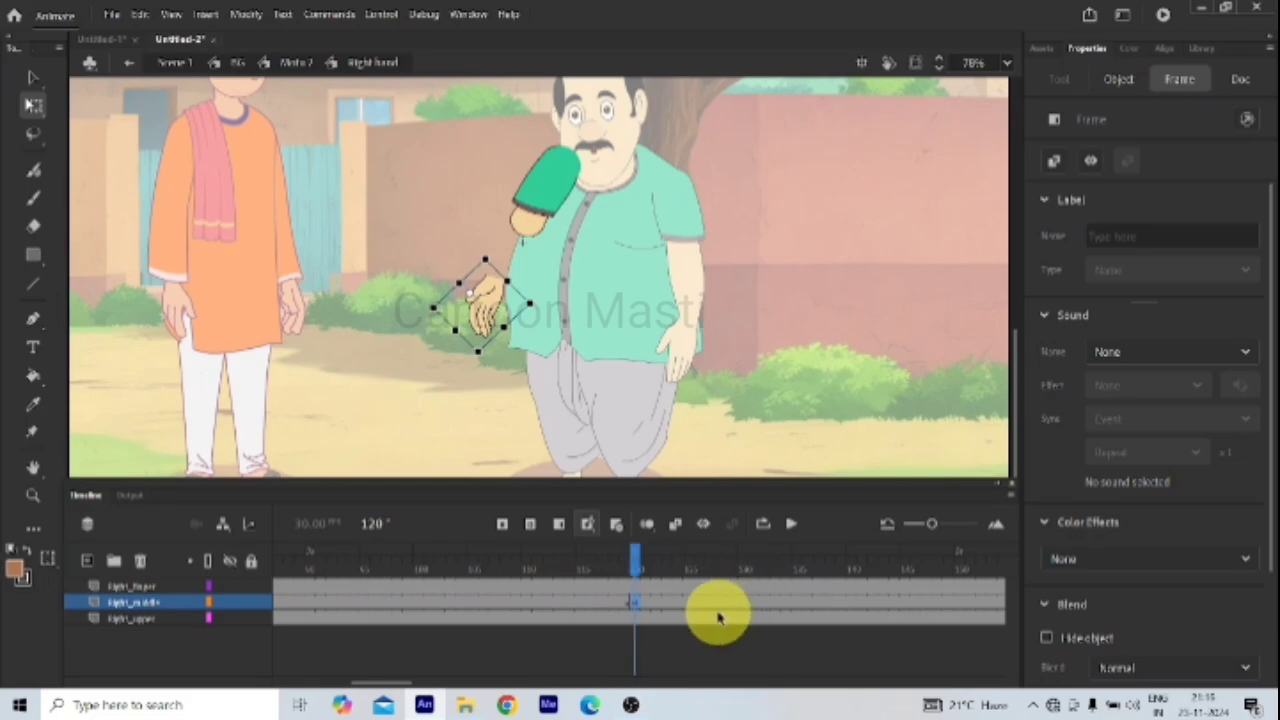
click(637, 589)
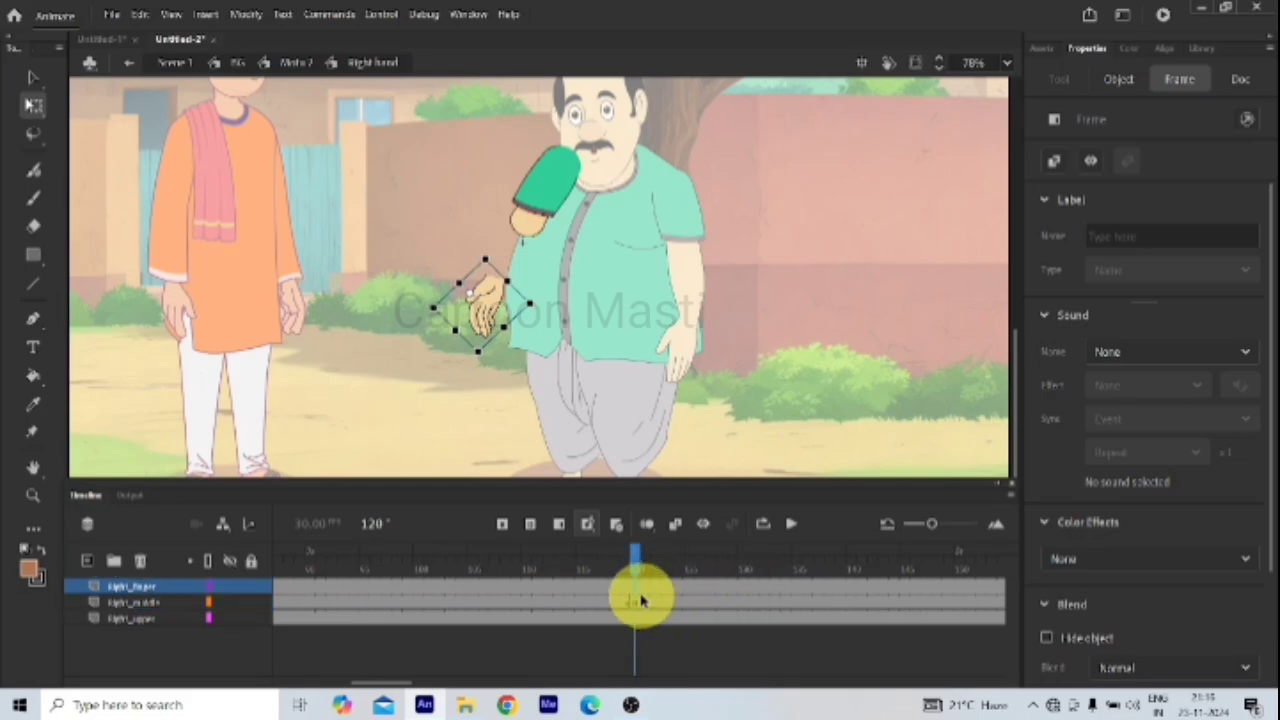
click(745, 602)
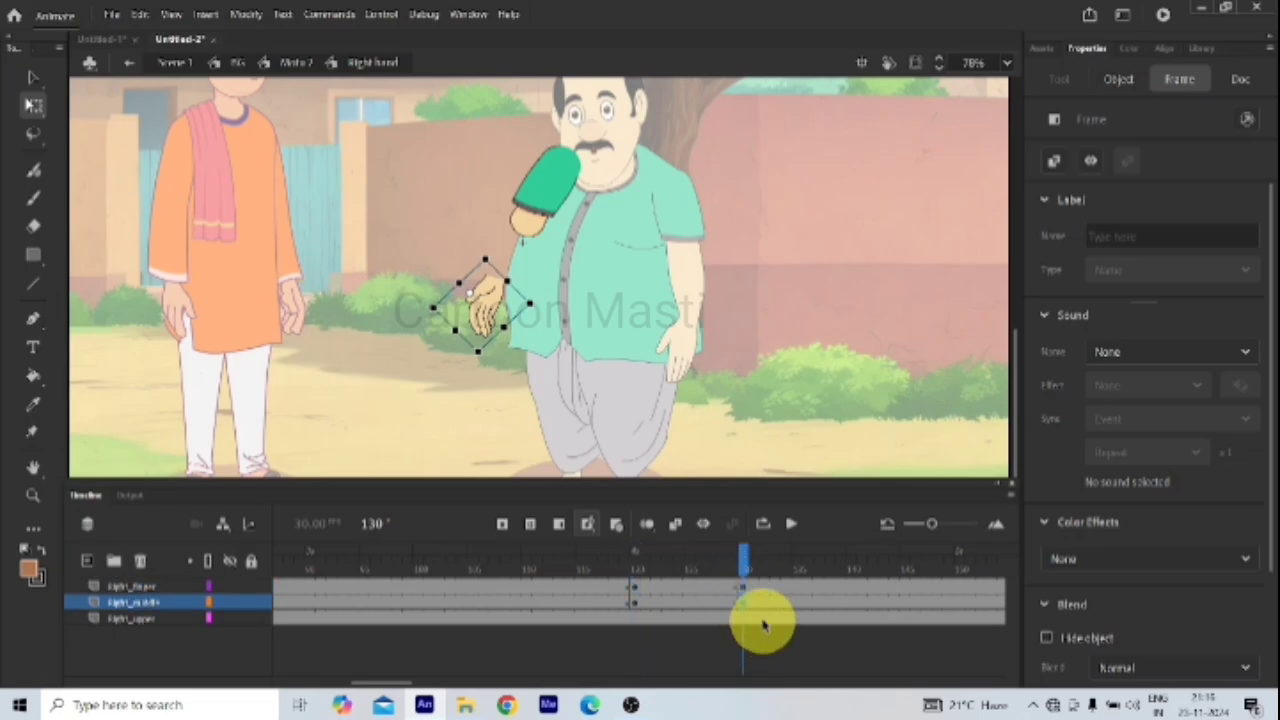
Step: Try a classic tween with ease 100 between frames 120 and 130 on both layers, and scrub through it
click(689, 600)
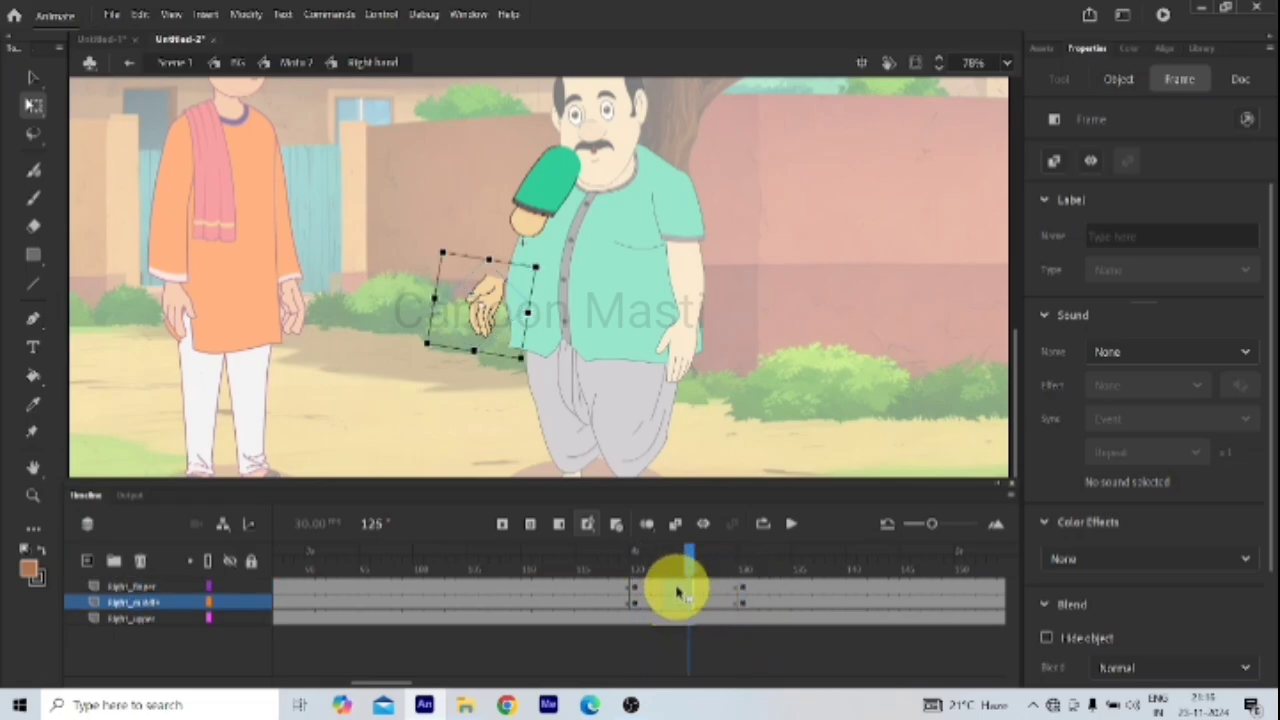
right_click(677, 600)
click(730, 167)
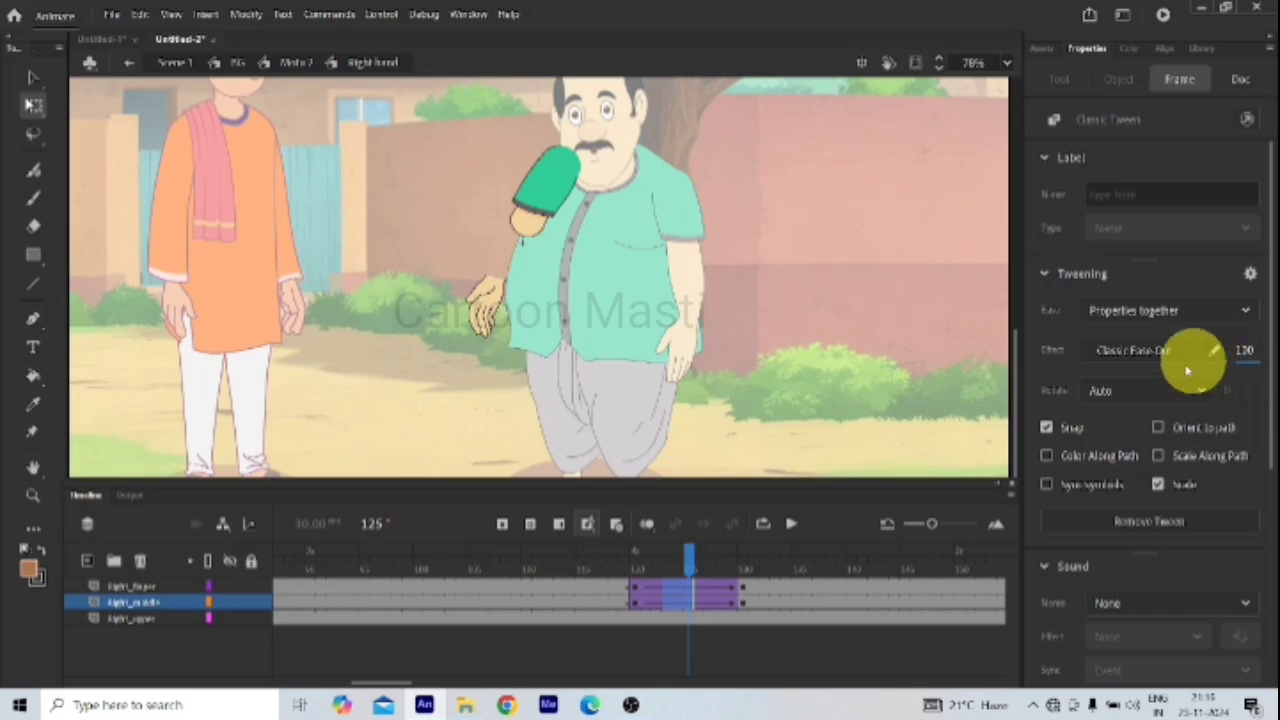
click(690, 558)
drag(712, 566, 743, 563)
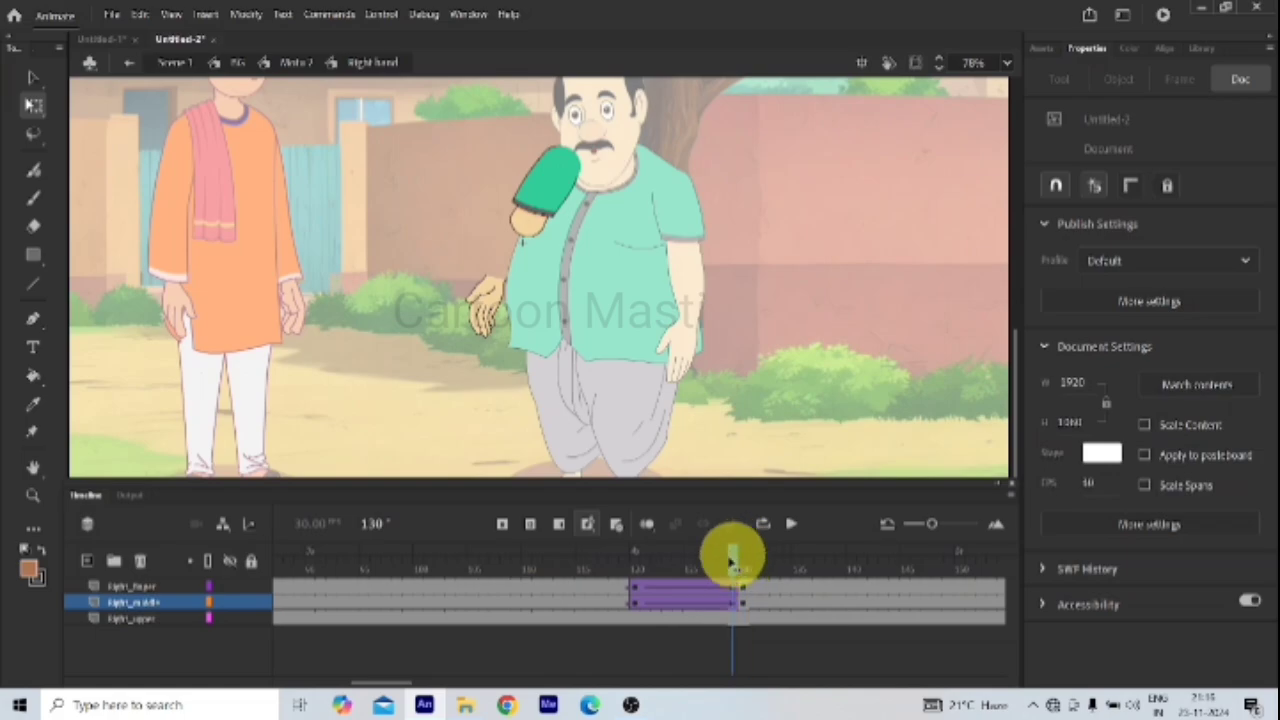
drag(733, 563, 740, 600)
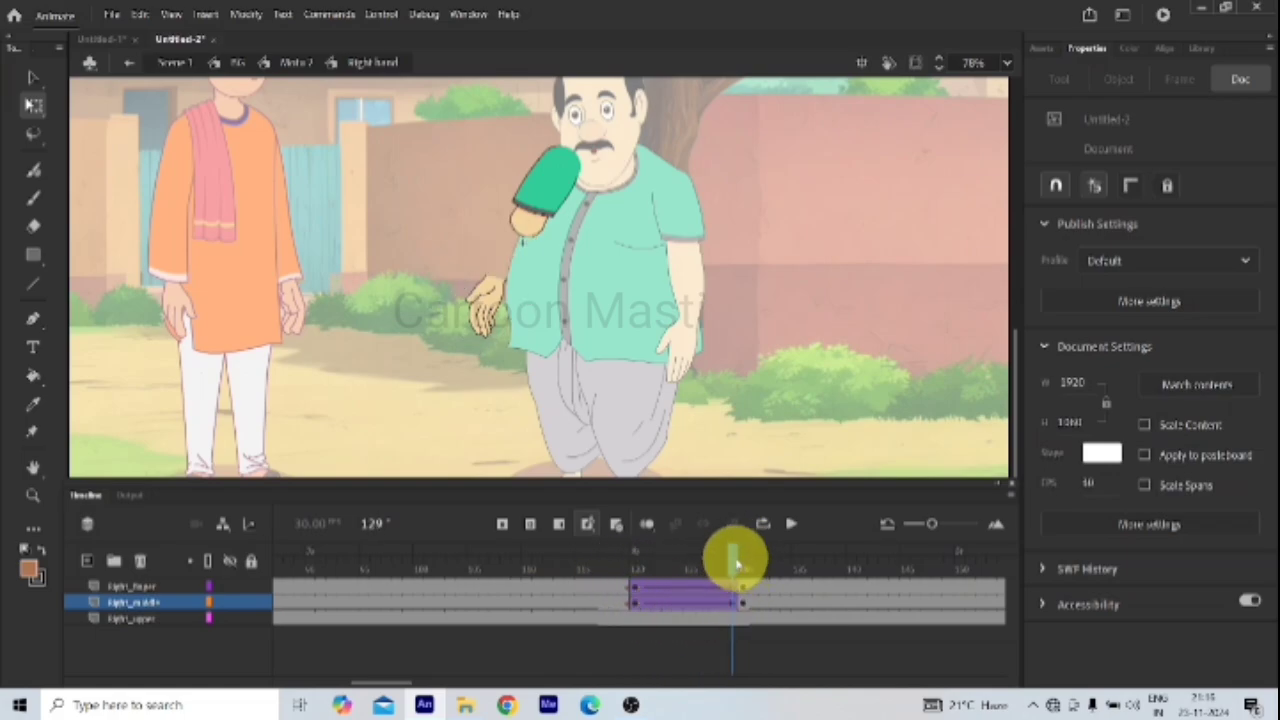
drag(737, 565, 634, 563)
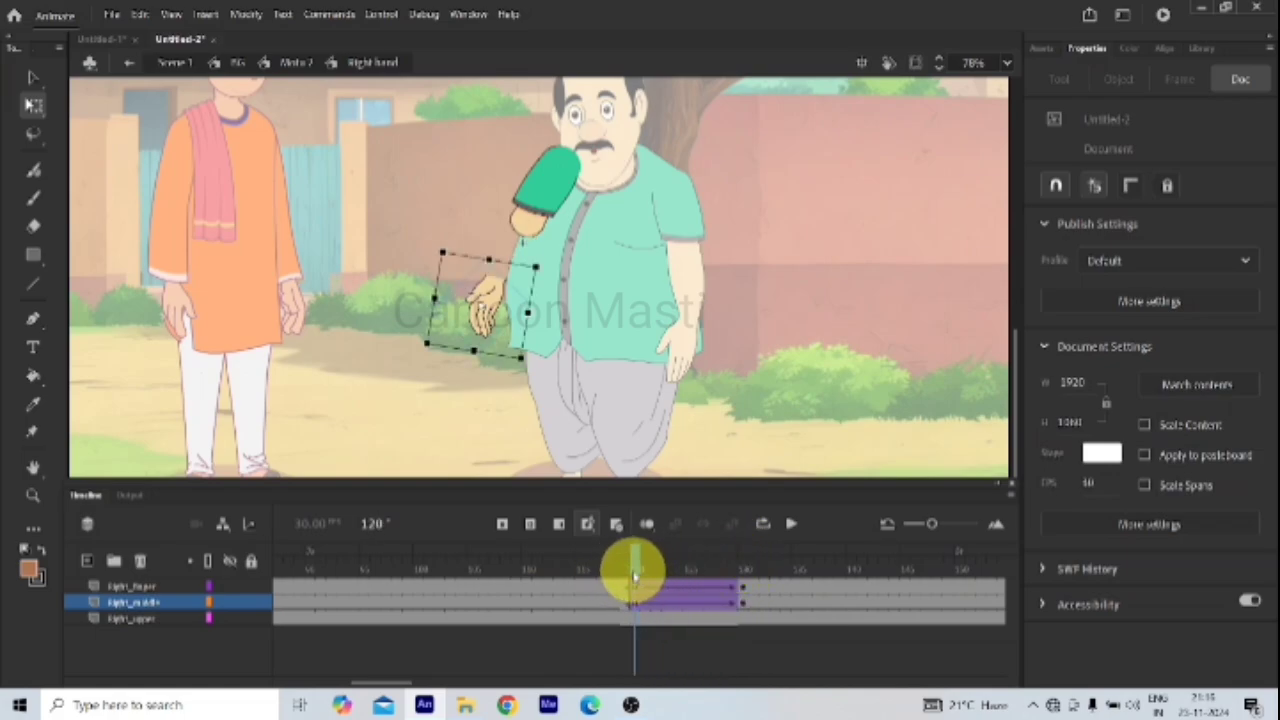
click(739, 600)
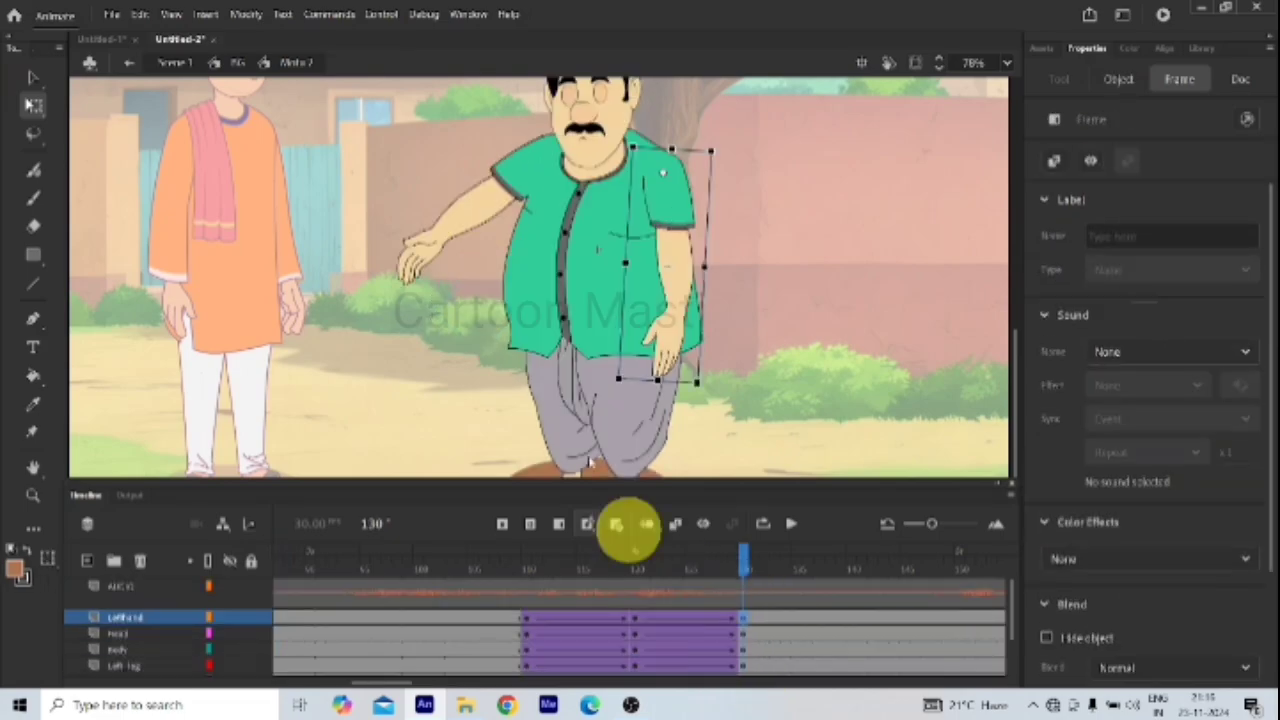
Step: Open the right hand symbol from frame 130 and add keyframes at frames 130 and 120 on the finger and middle arm layers
scroll(745, 630, down, 2)
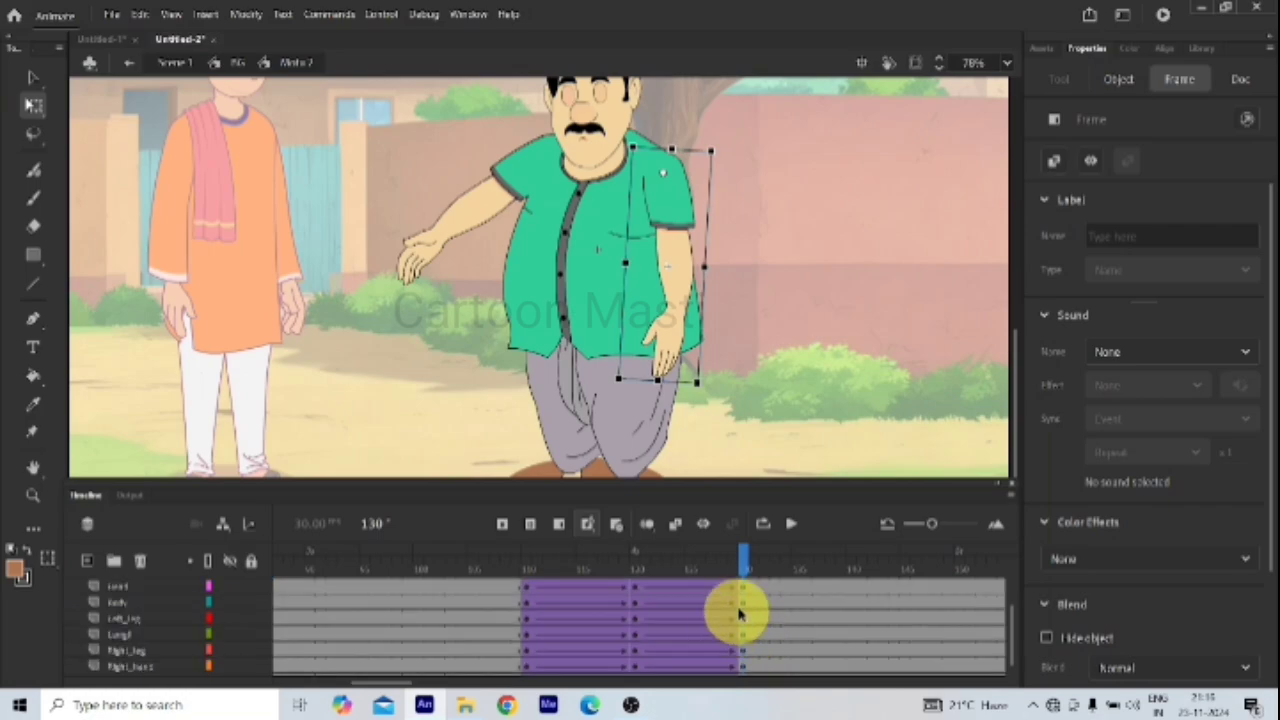
click(458, 240)
click(452, 230)
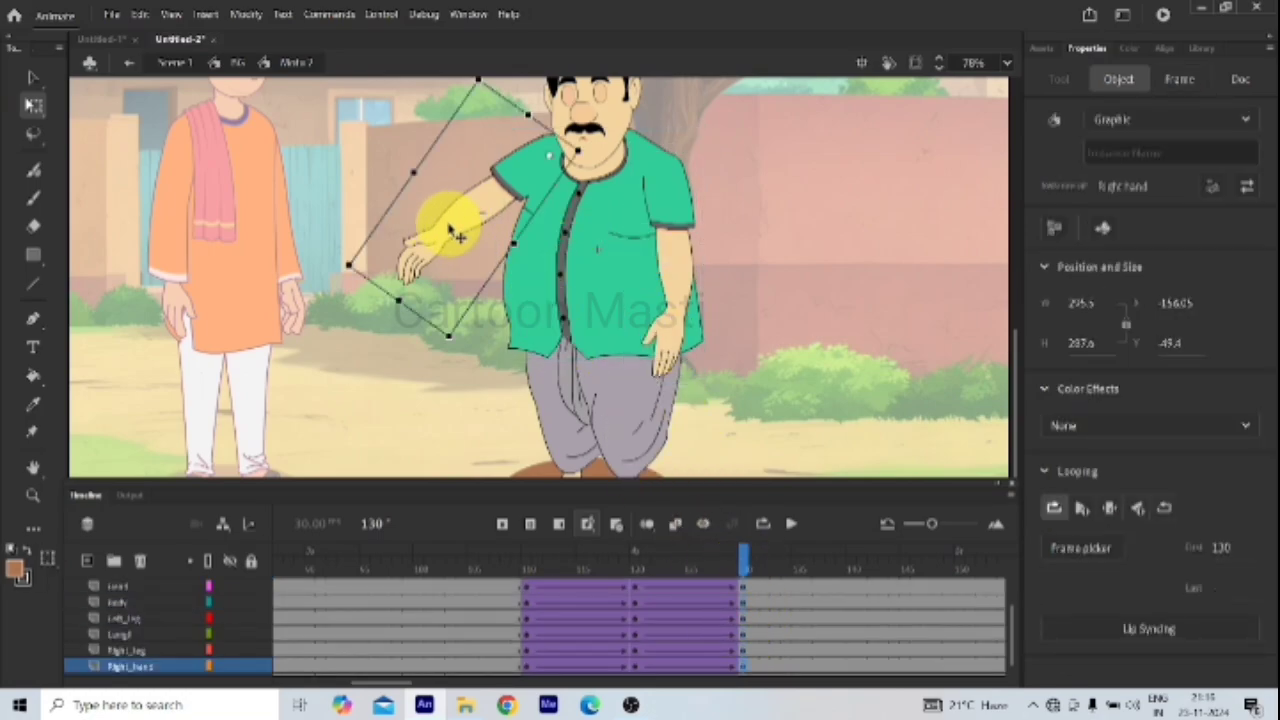
double_click(452, 230)
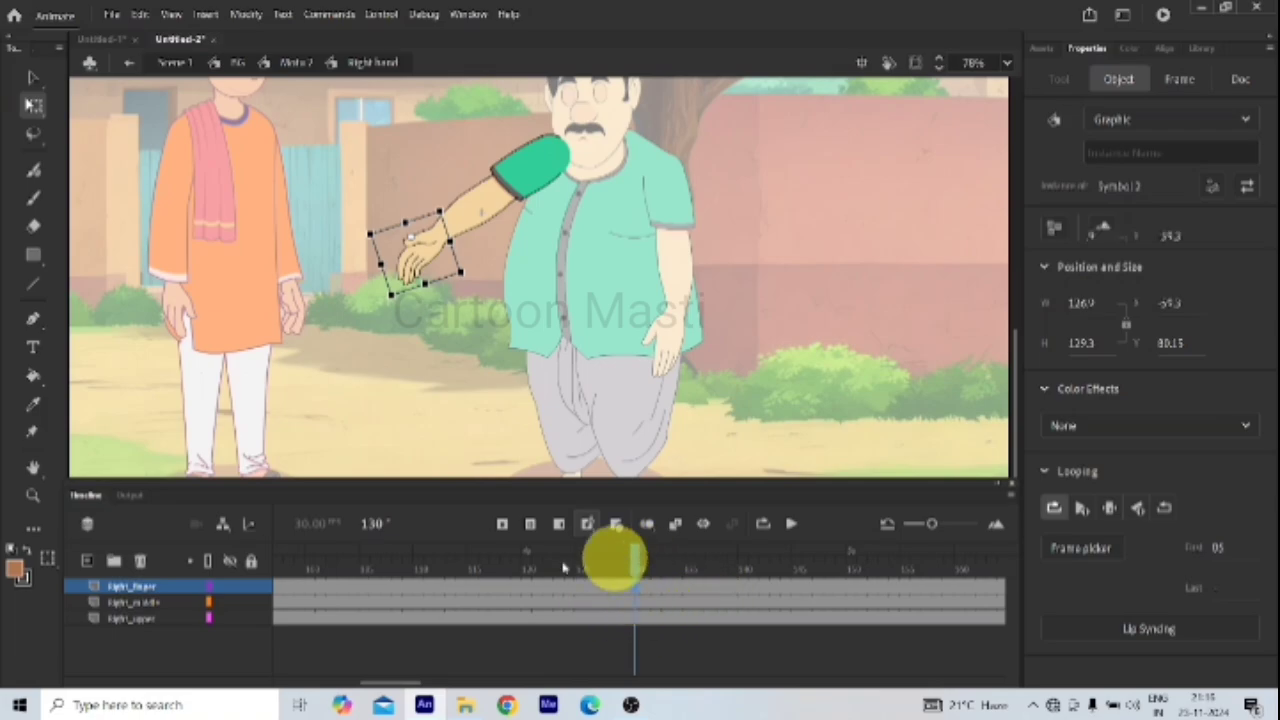
click(485, 571)
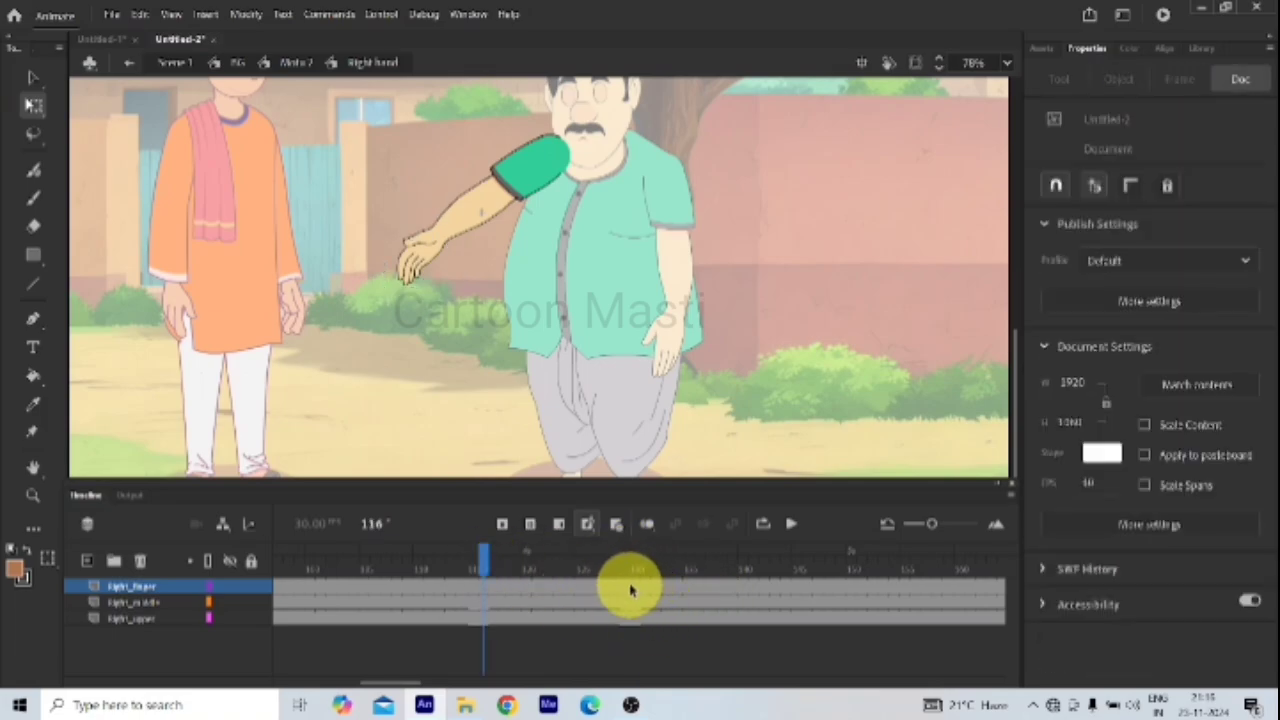
click(633, 585)
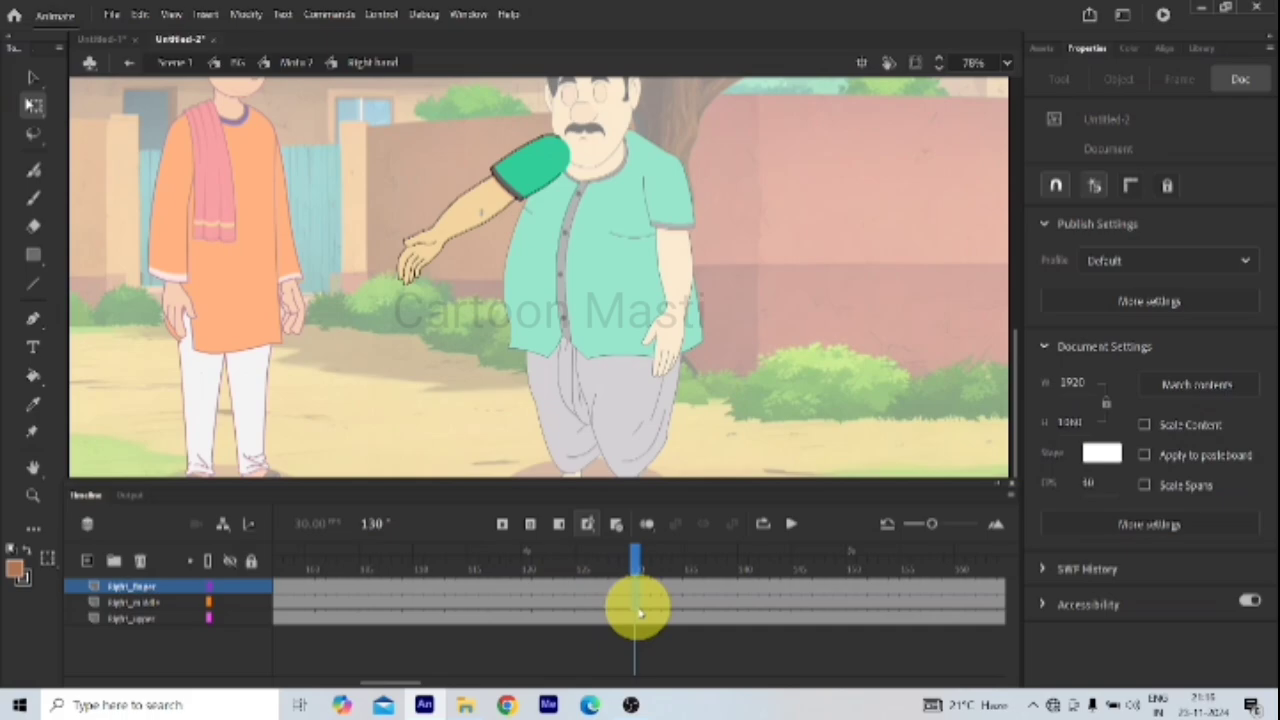
click(638, 603)
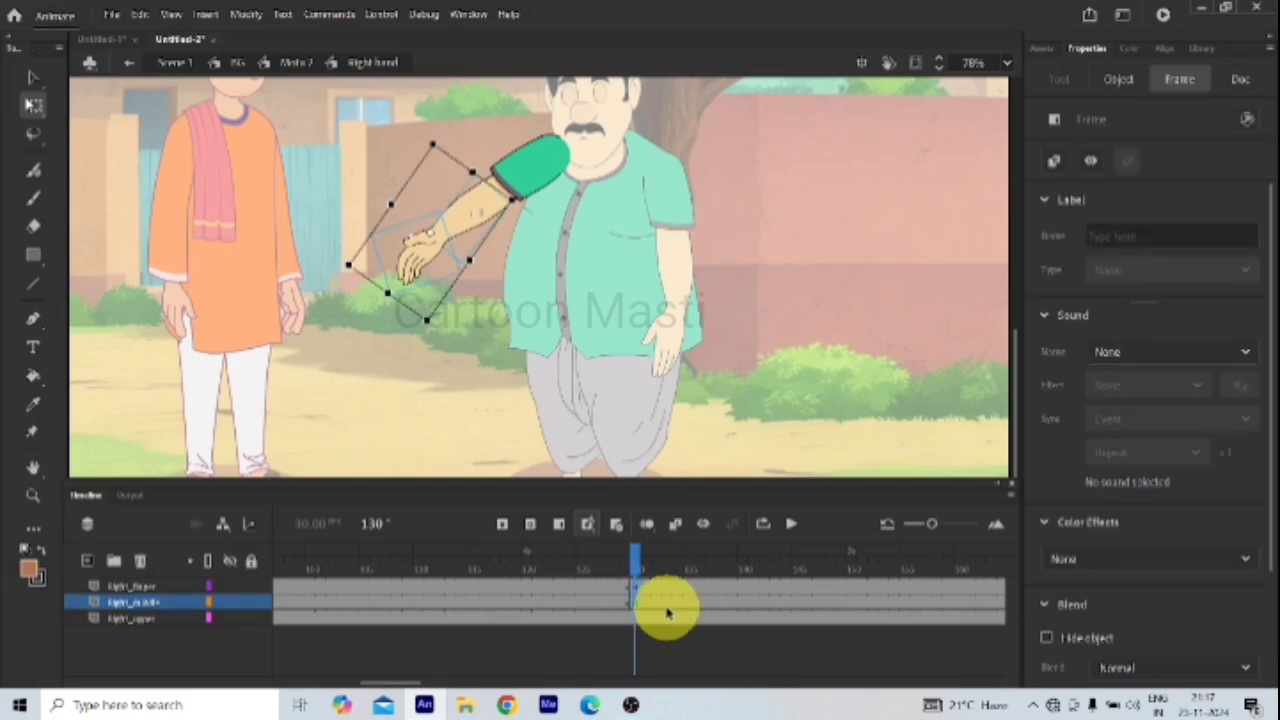
click(527, 587)
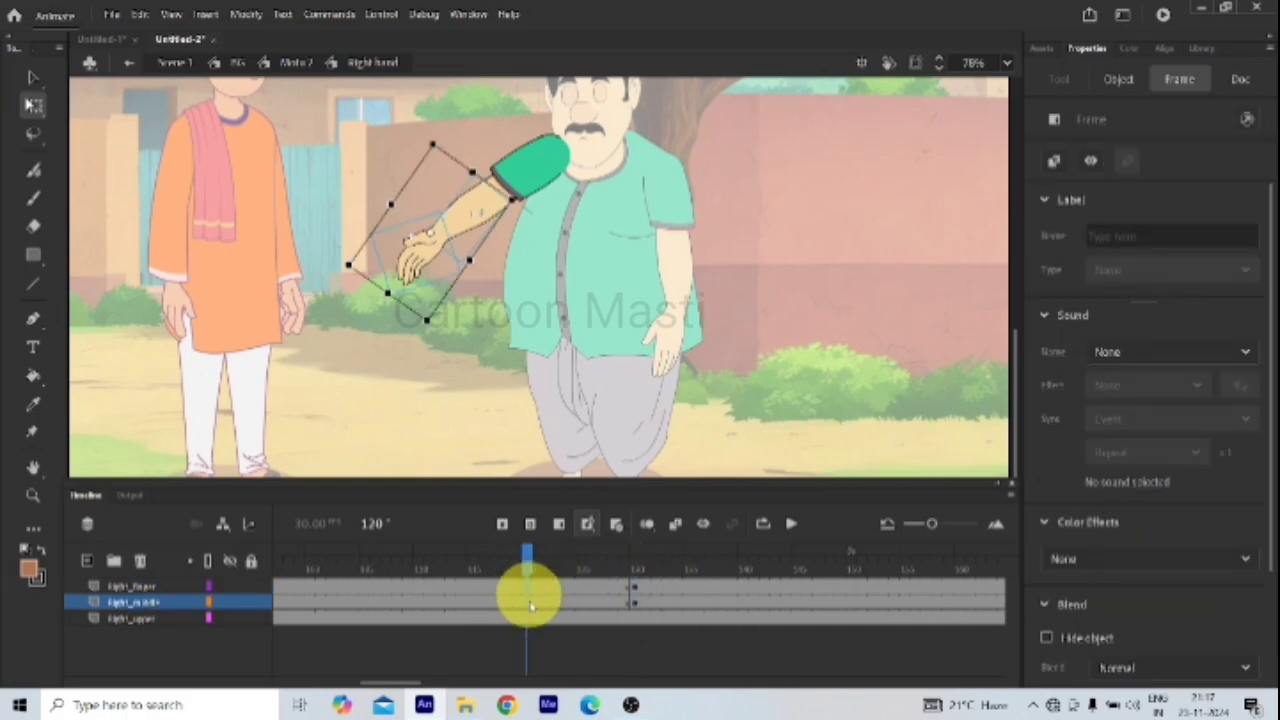
Step: Create classic tweens with ease 100 between frames 120 and 130 on the finger and middle arm layers
click(601, 598)
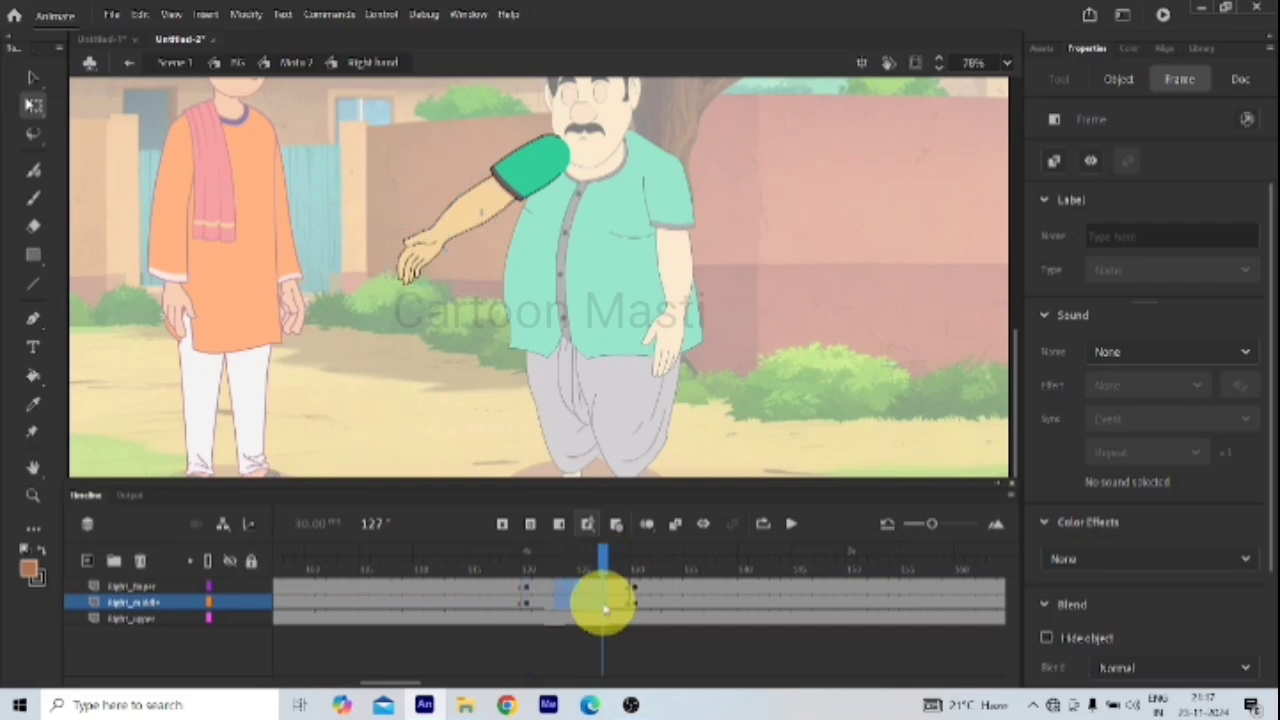
right_click(565, 596)
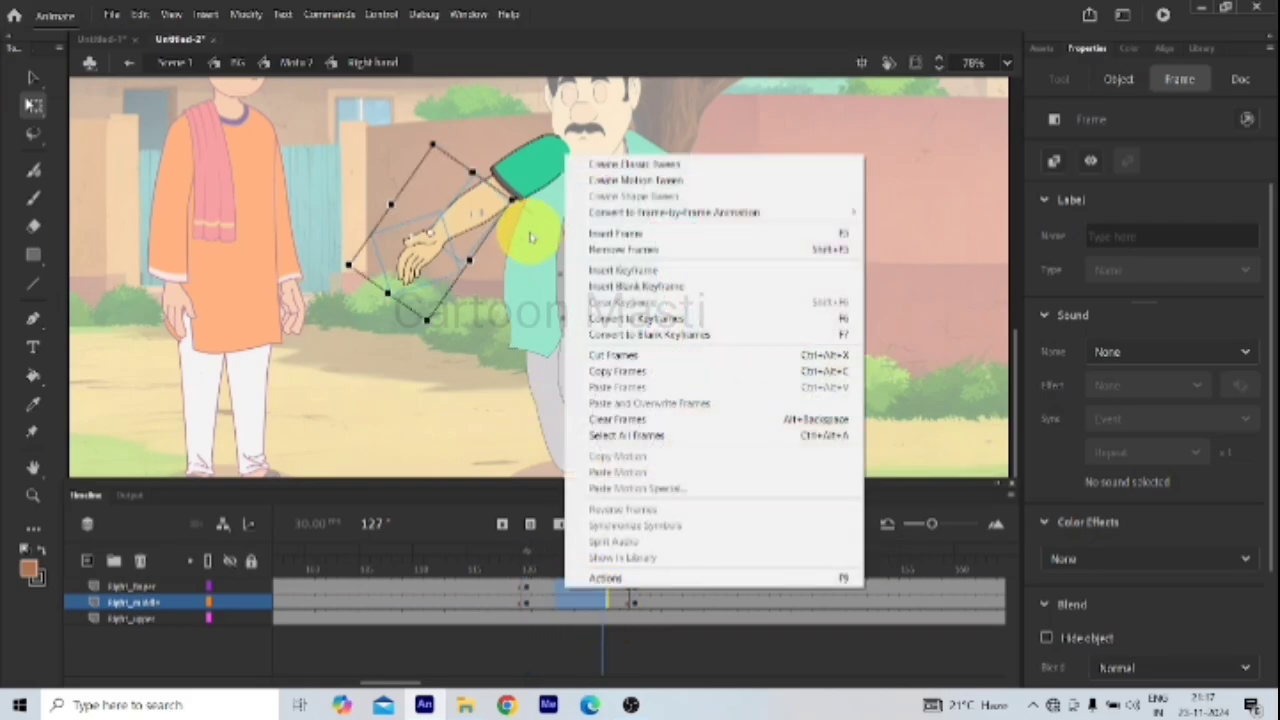
click(617, 167)
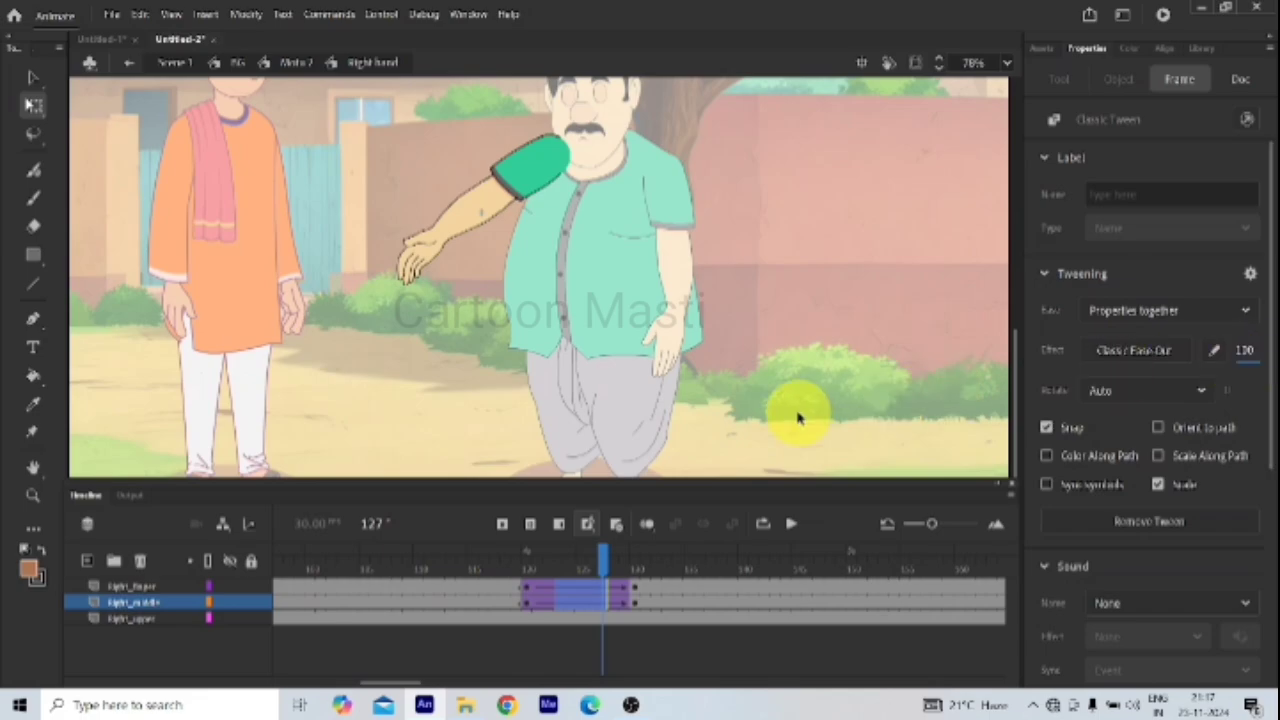
Step: At frame 130, rotate the right forearm and hand together upward about the elbow so they reach toward the boy
drag(603, 560, 634, 571)
click(632, 624)
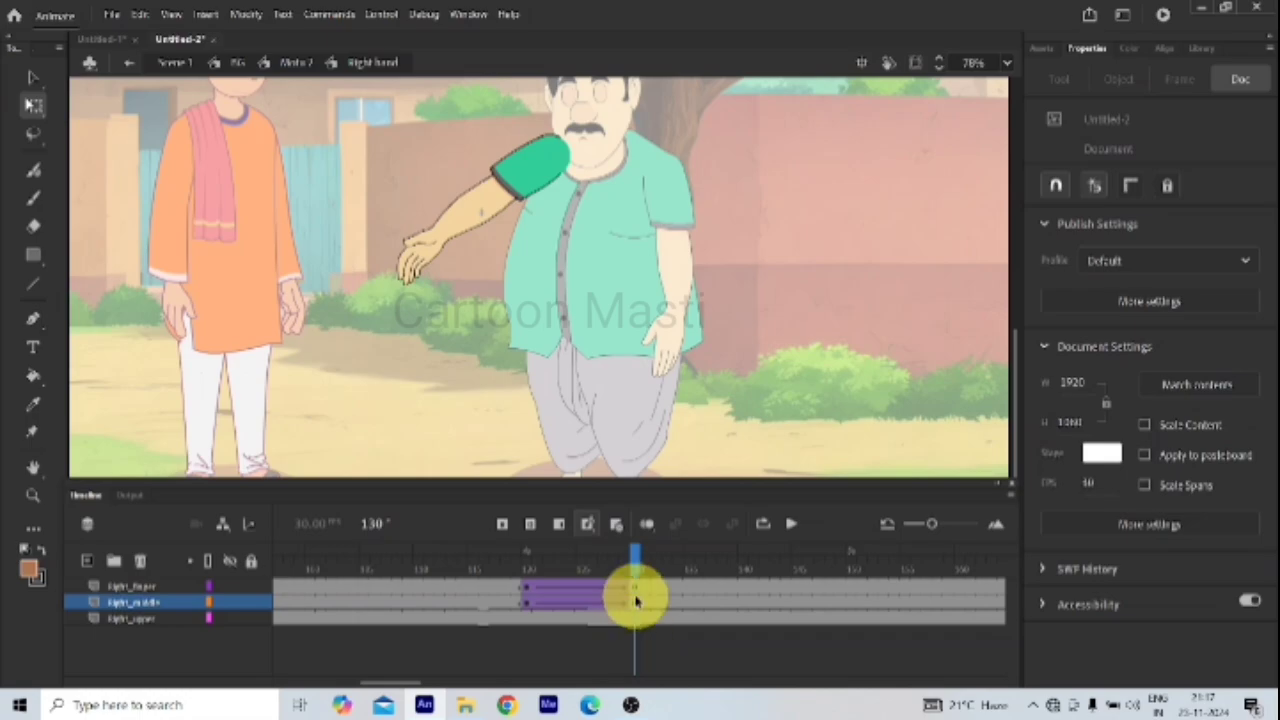
click(452, 240)
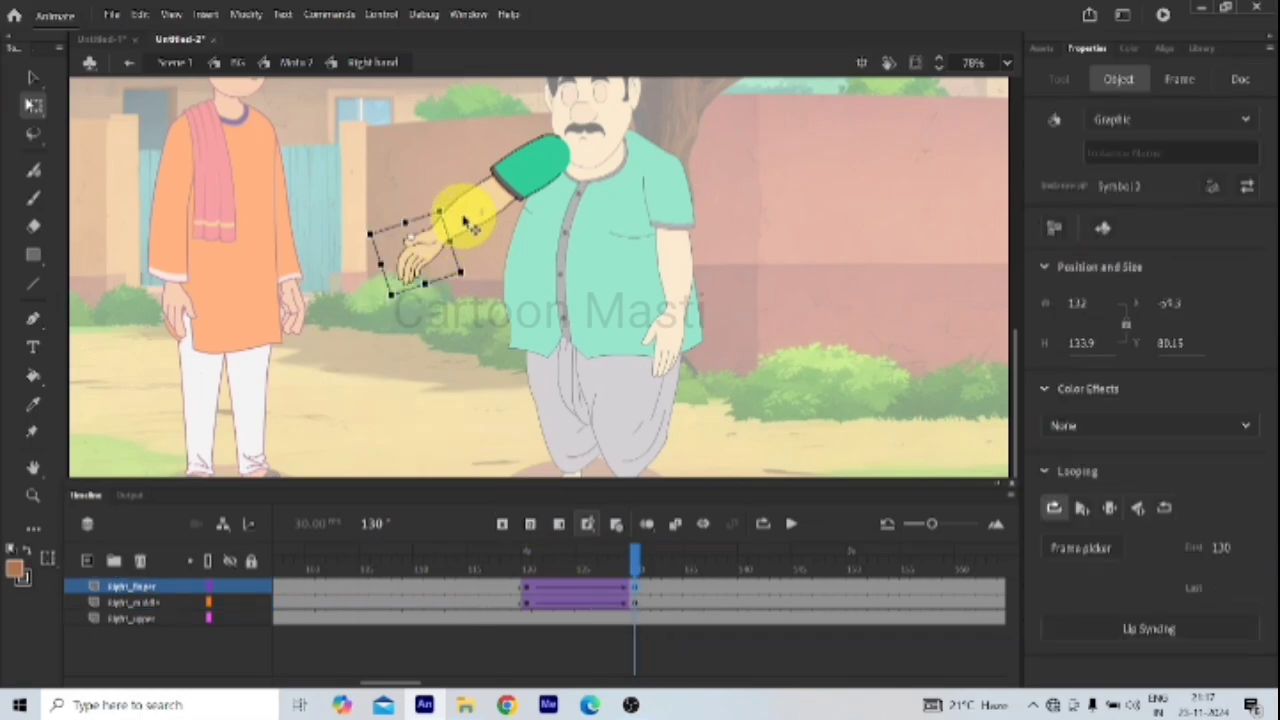
click(430, 235)
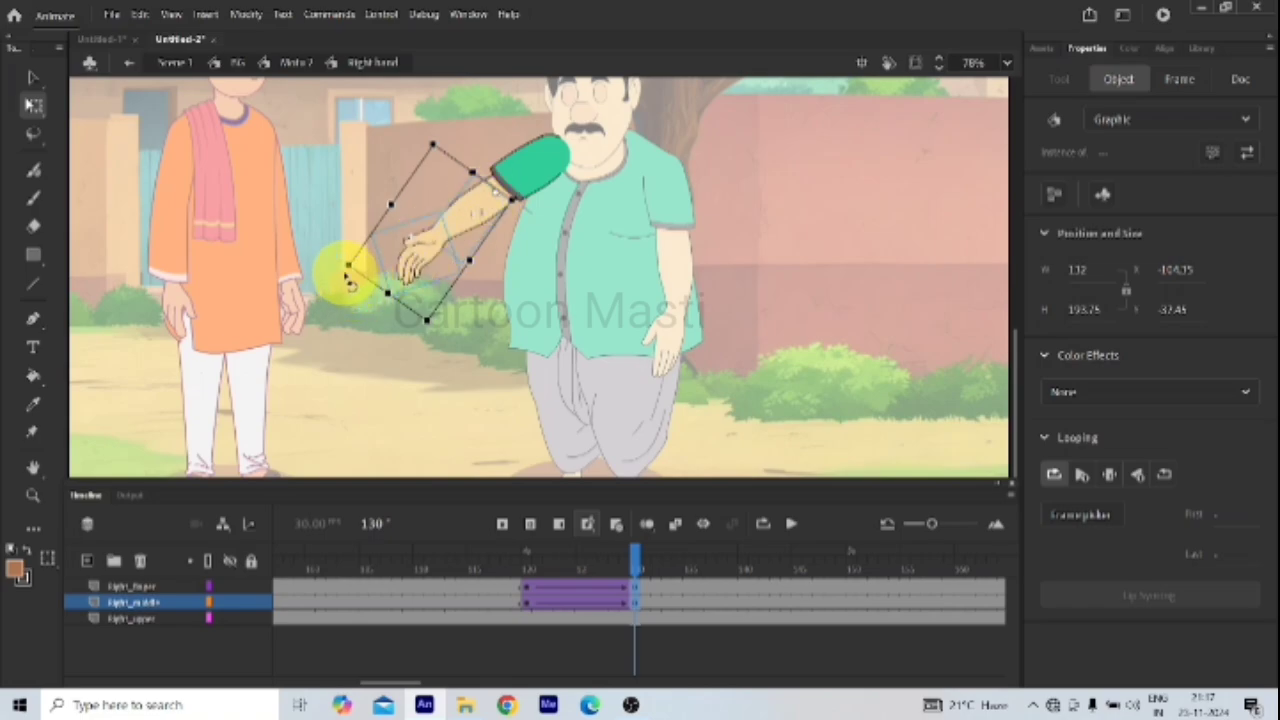
drag(340, 262, 309, 176)
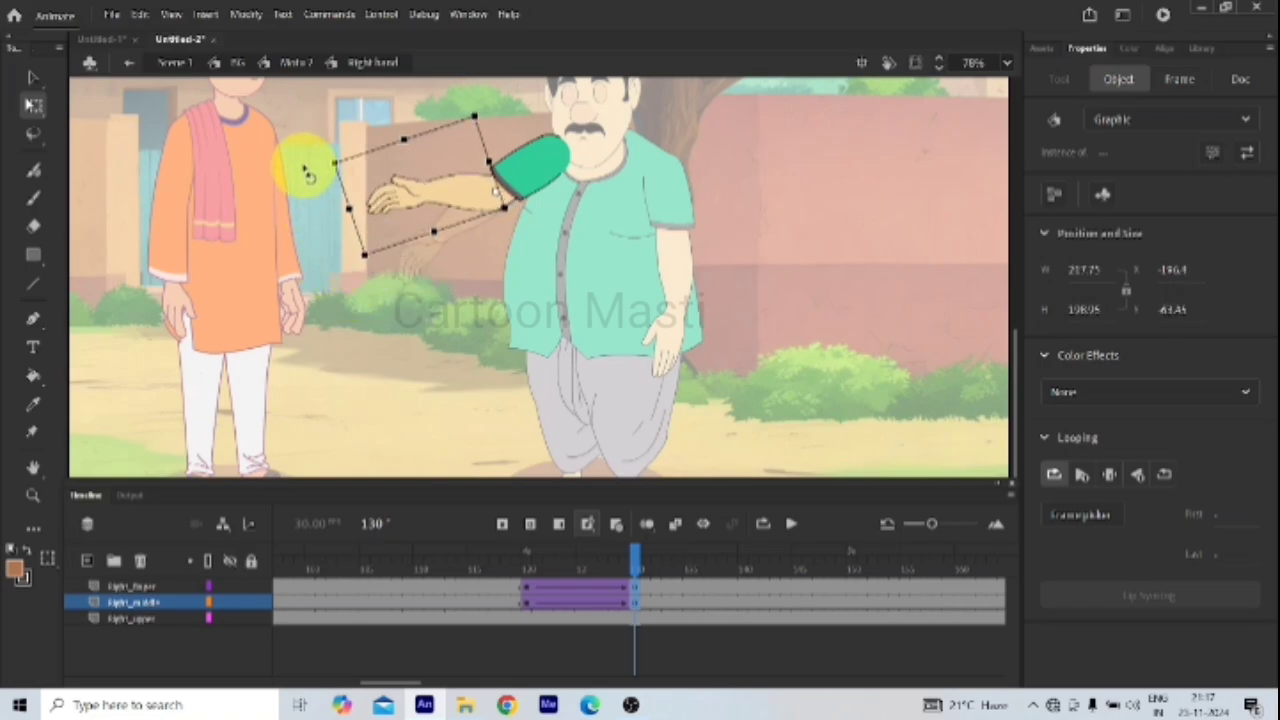
click(425, 277)
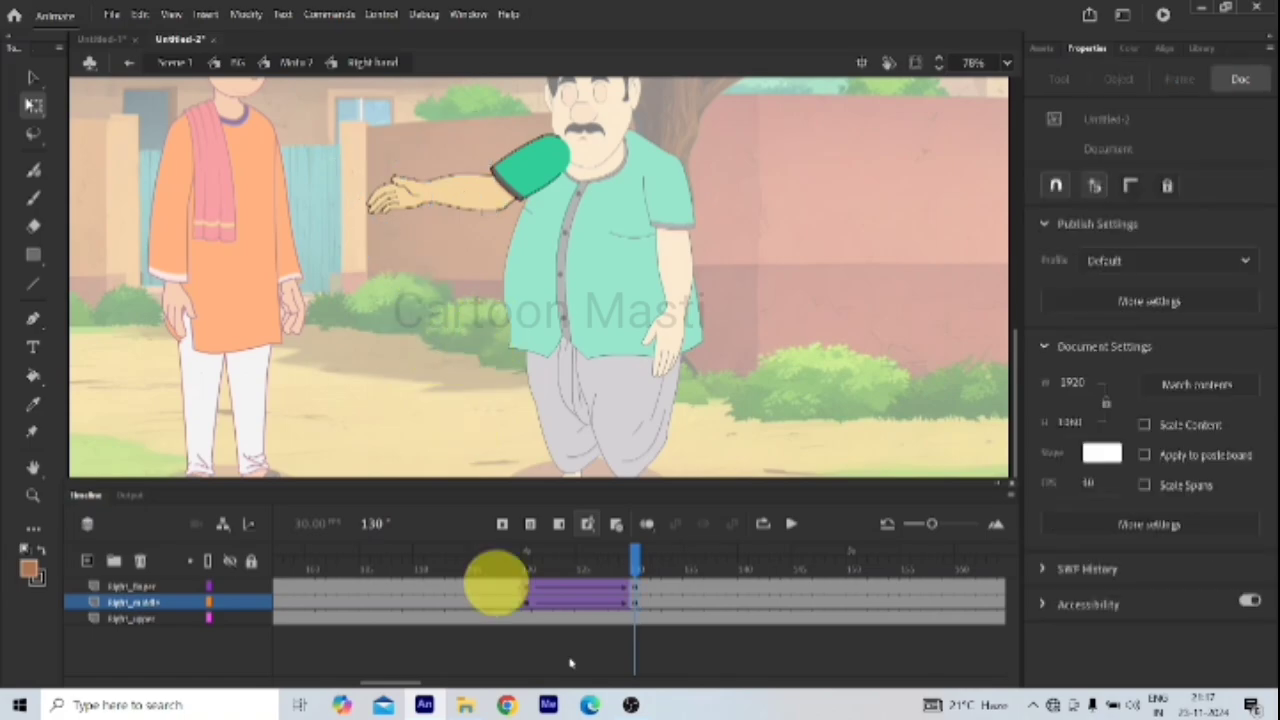
Step: Inside the hand's nested symbol, add a keyframe at frame 125 and switch the fingers to the pointing pose, frame 3
click(634, 586)
click(408, 198)
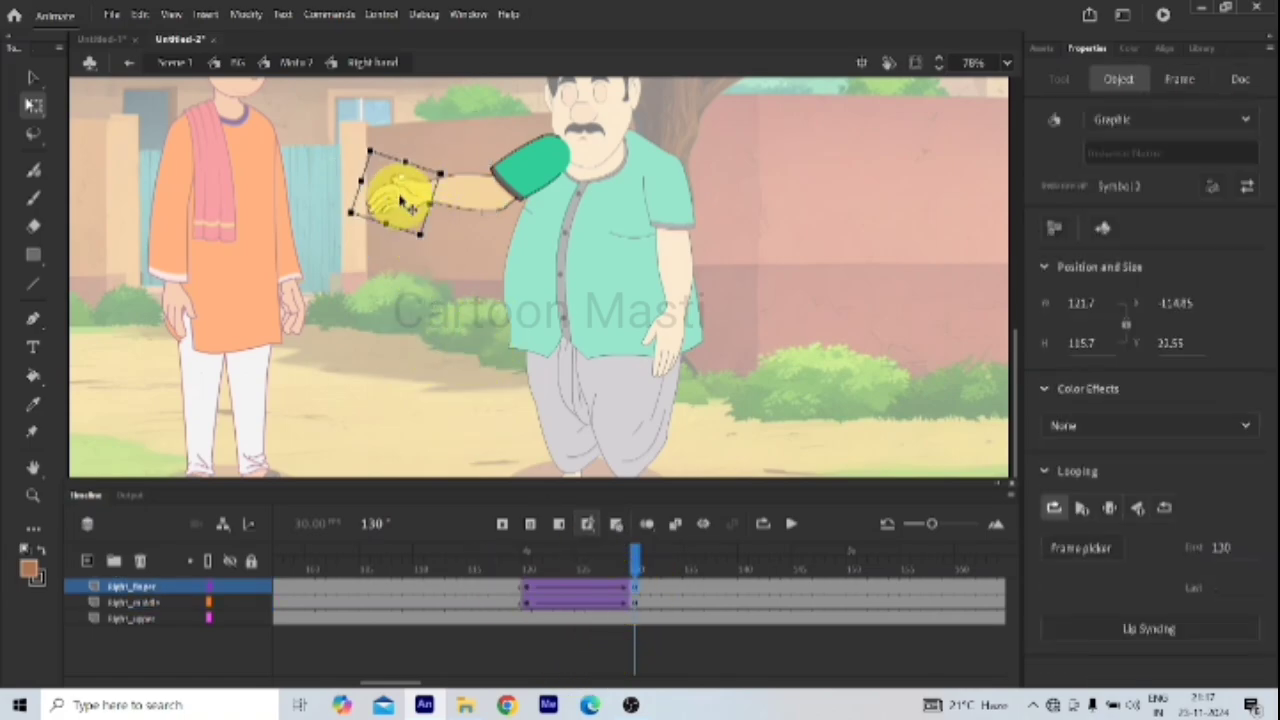
double_click(408, 198)
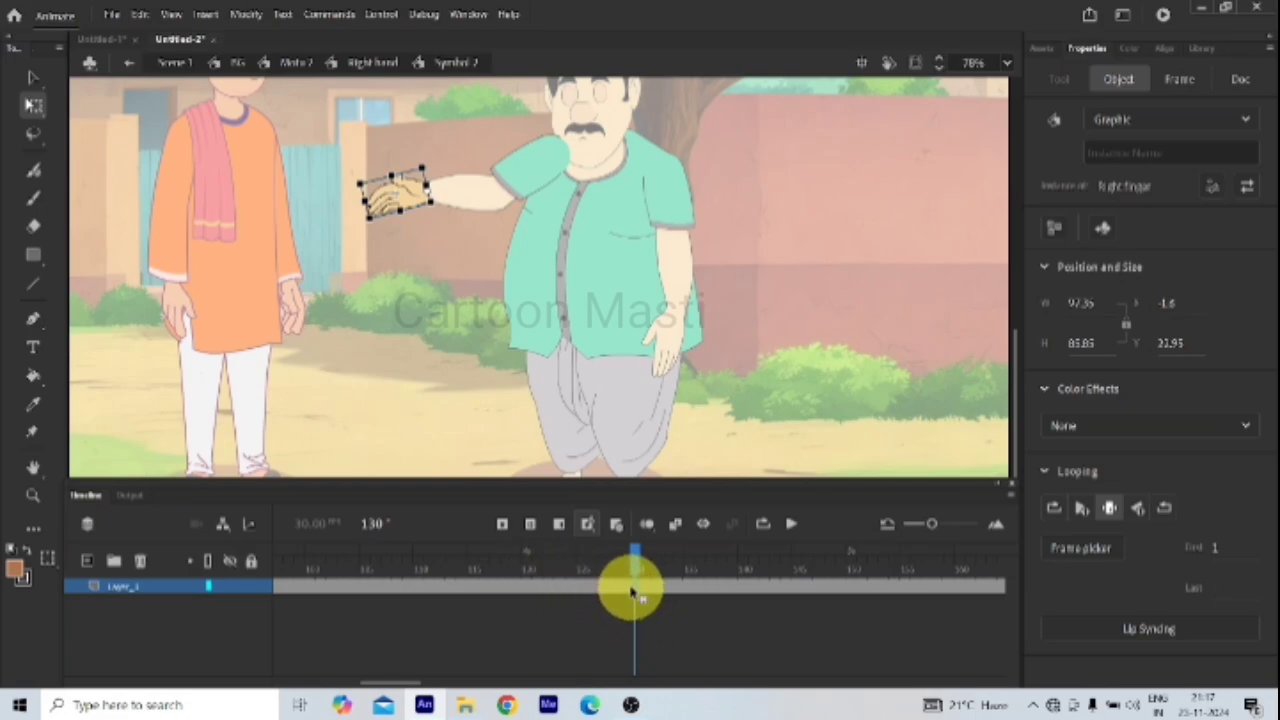
click(583, 587)
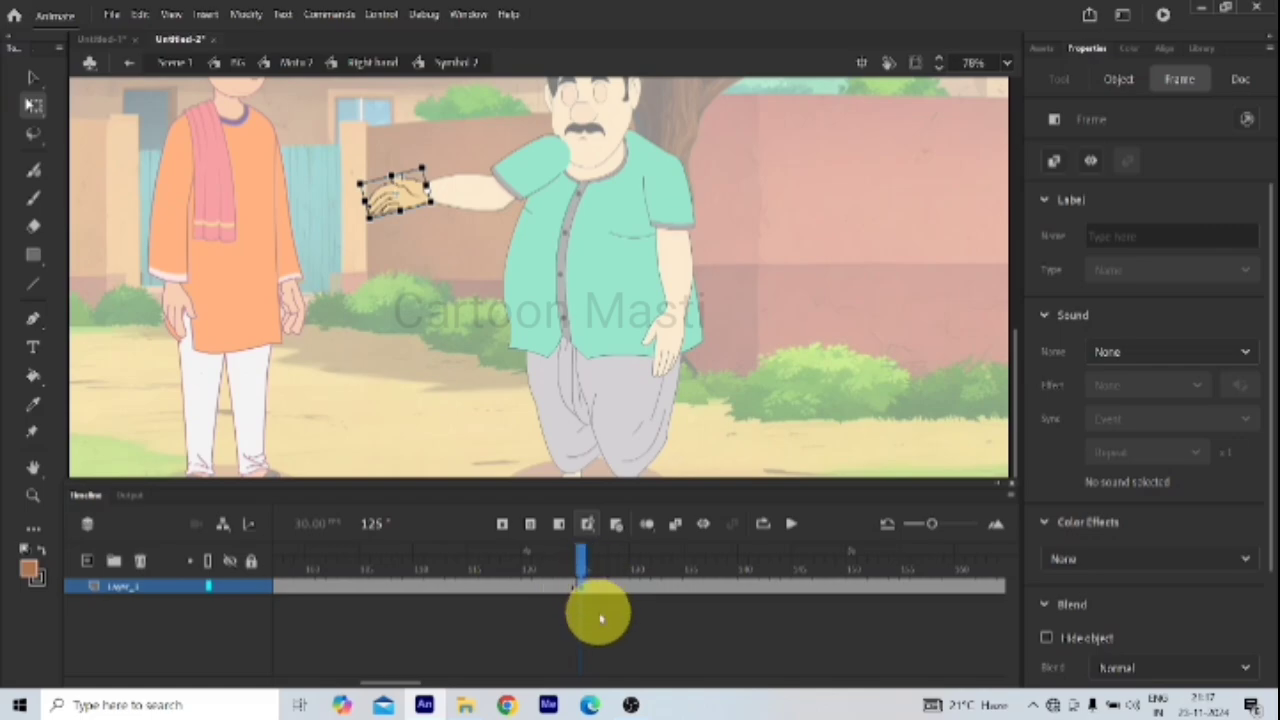
click(392, 201)
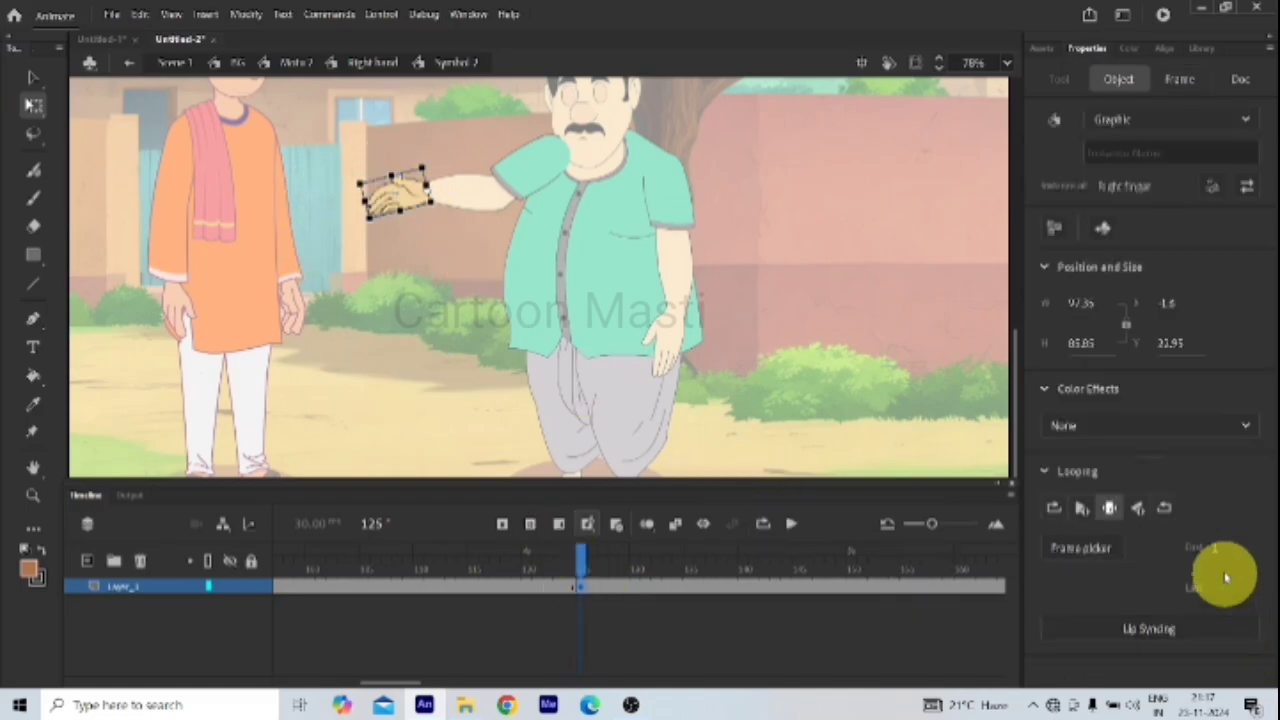
click(1083, 553)
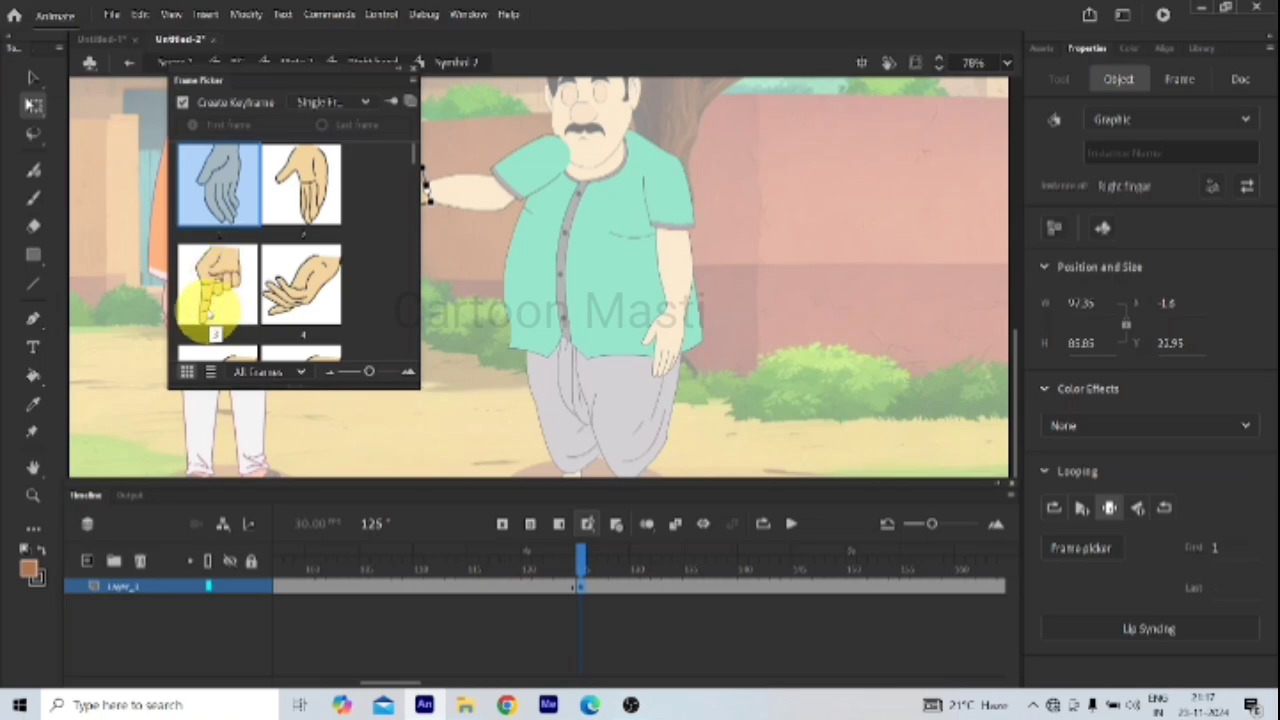
click(228, 285)
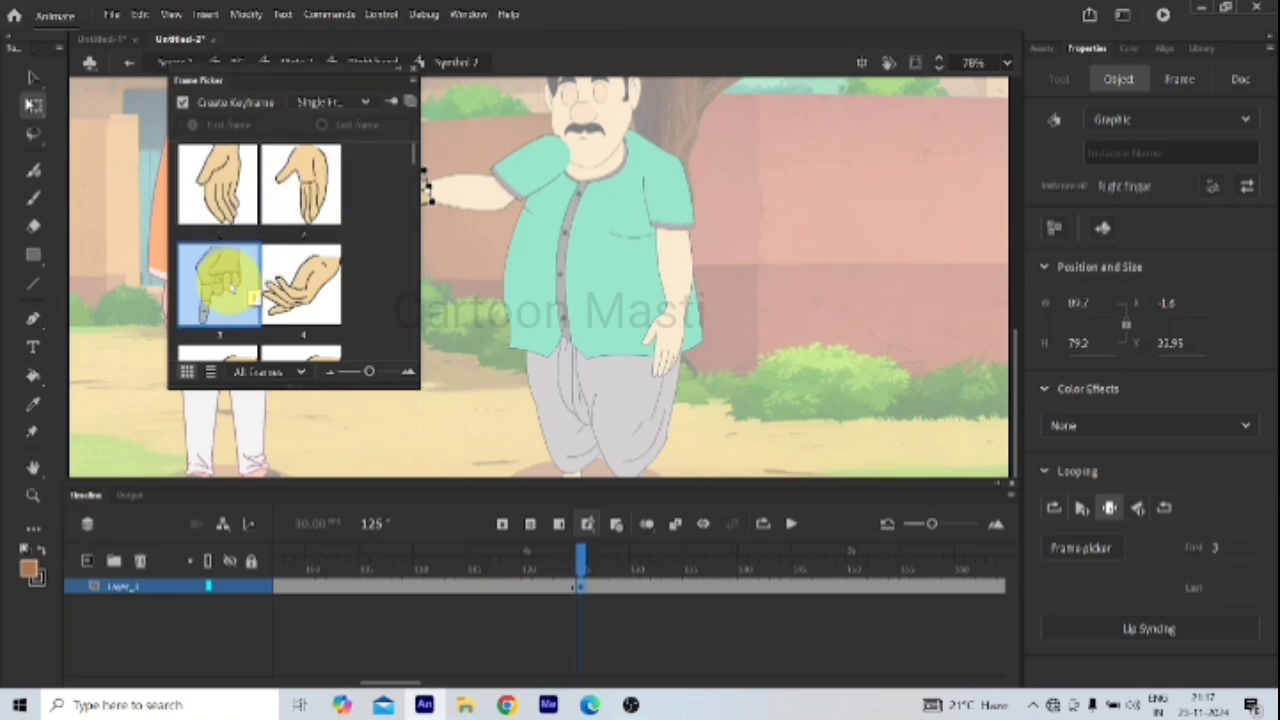
click(413, 73)
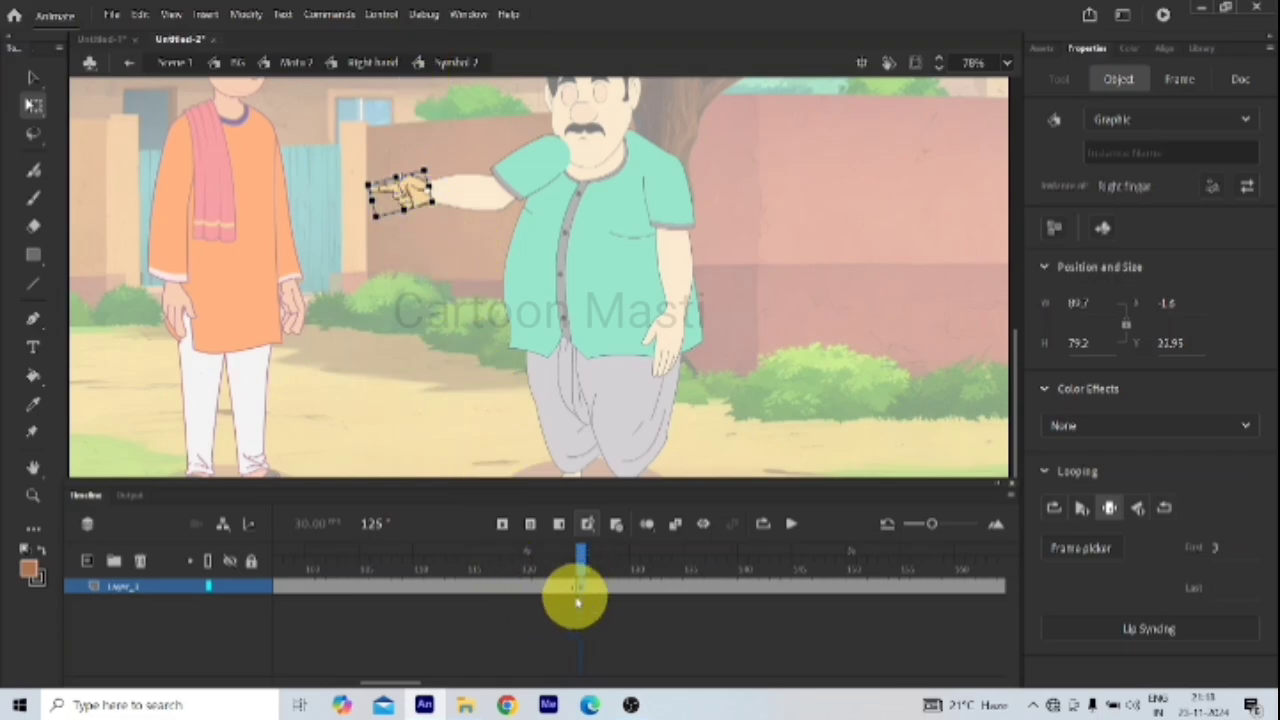
Step: Leave the nested hand symbols for the mustached man's main timeline and scrub frames 114 to 130 to review the pointing gesture
click(128, 66)
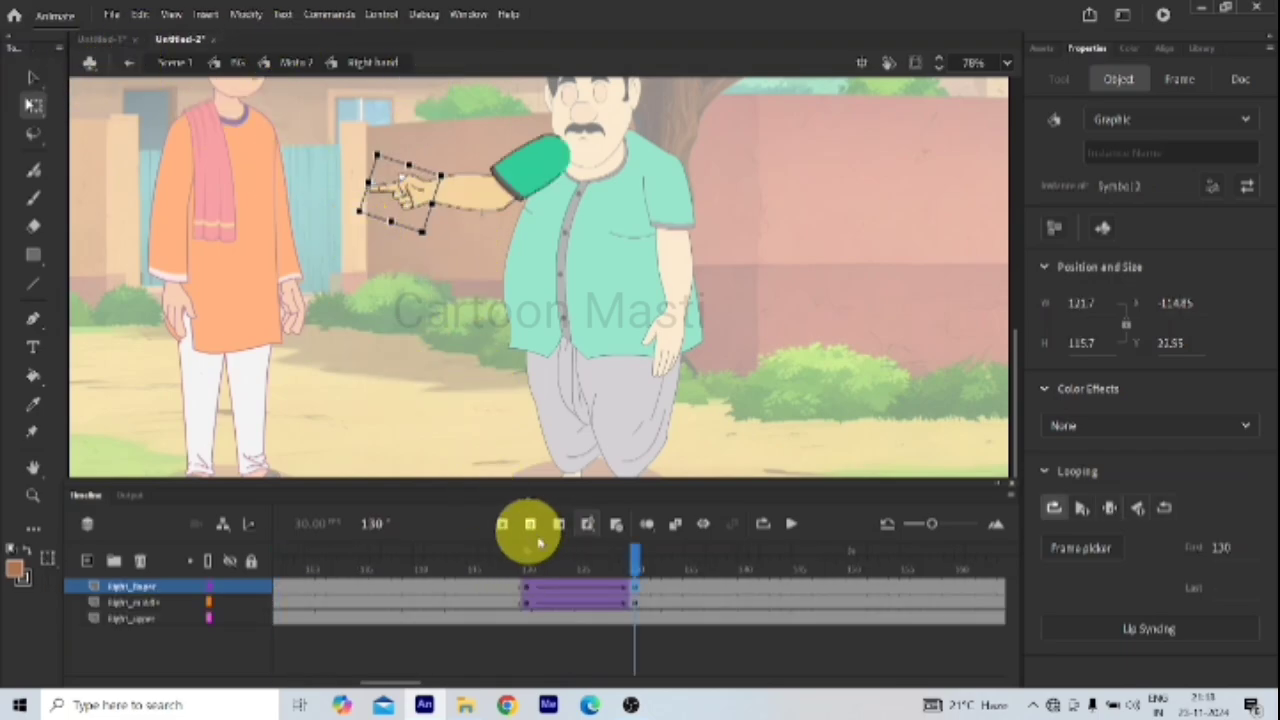
click(128, 62)
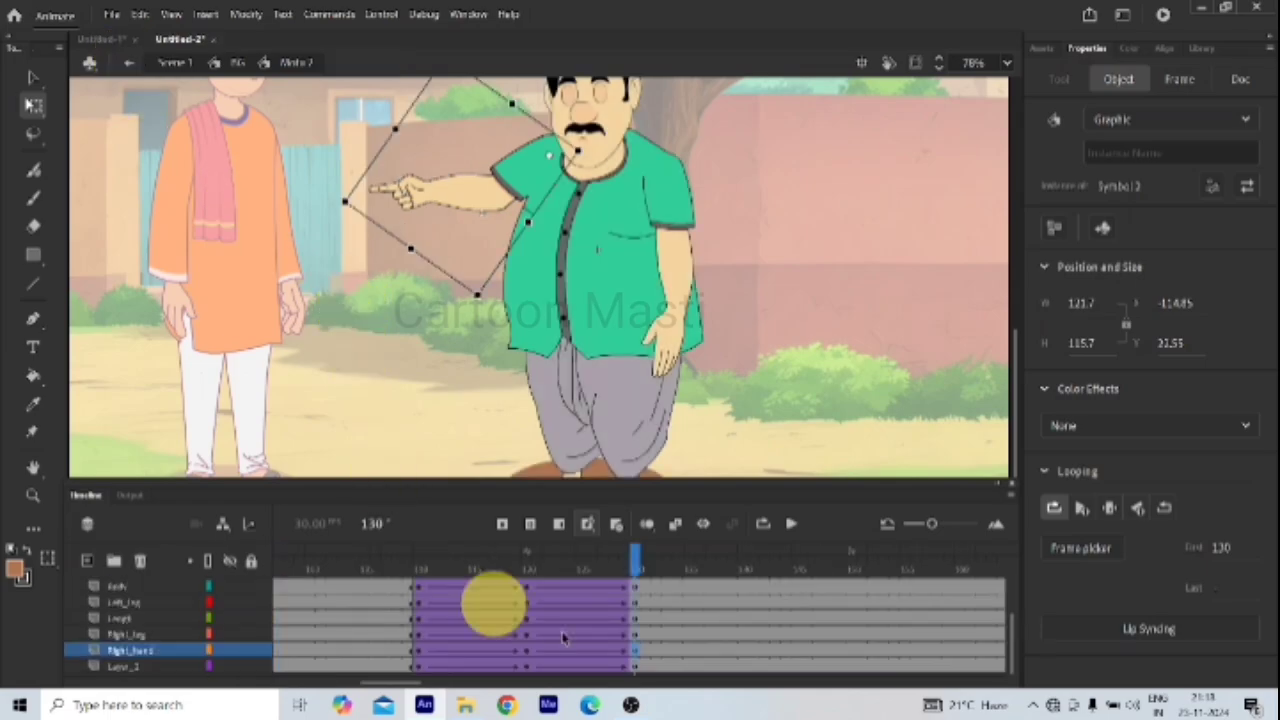
click(349, 591)
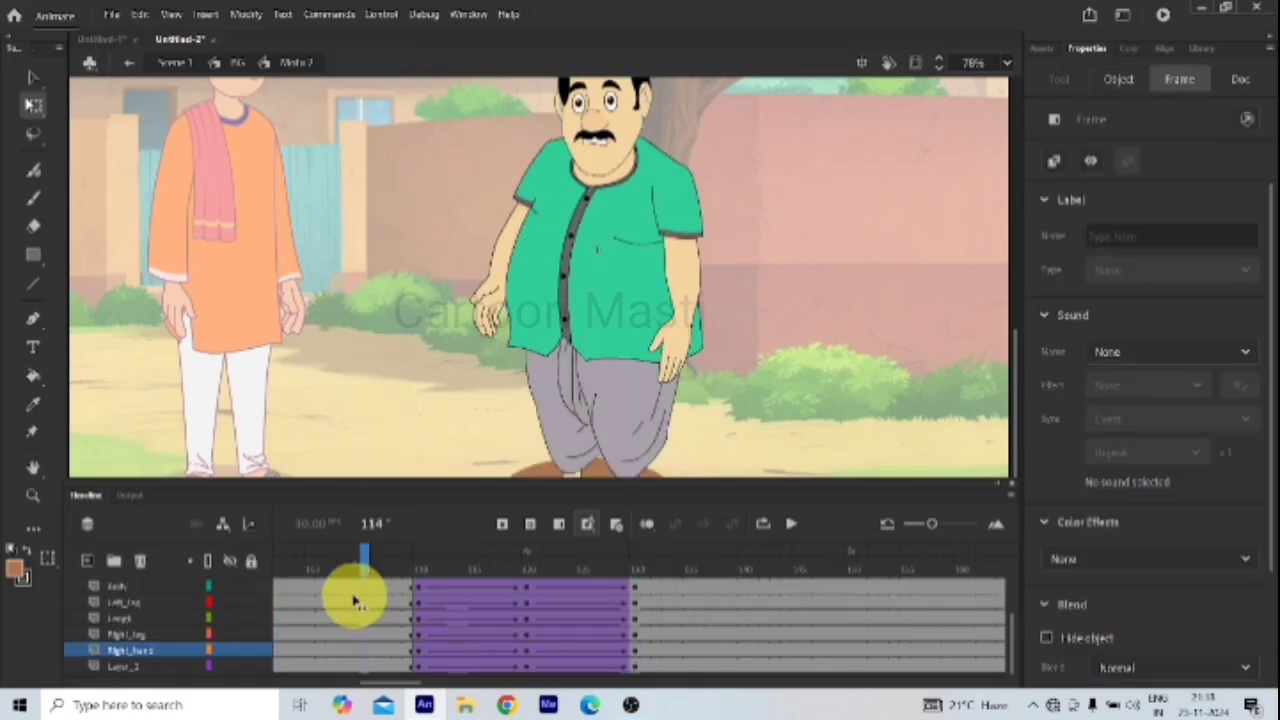
drag(349, 557, 631, 705)
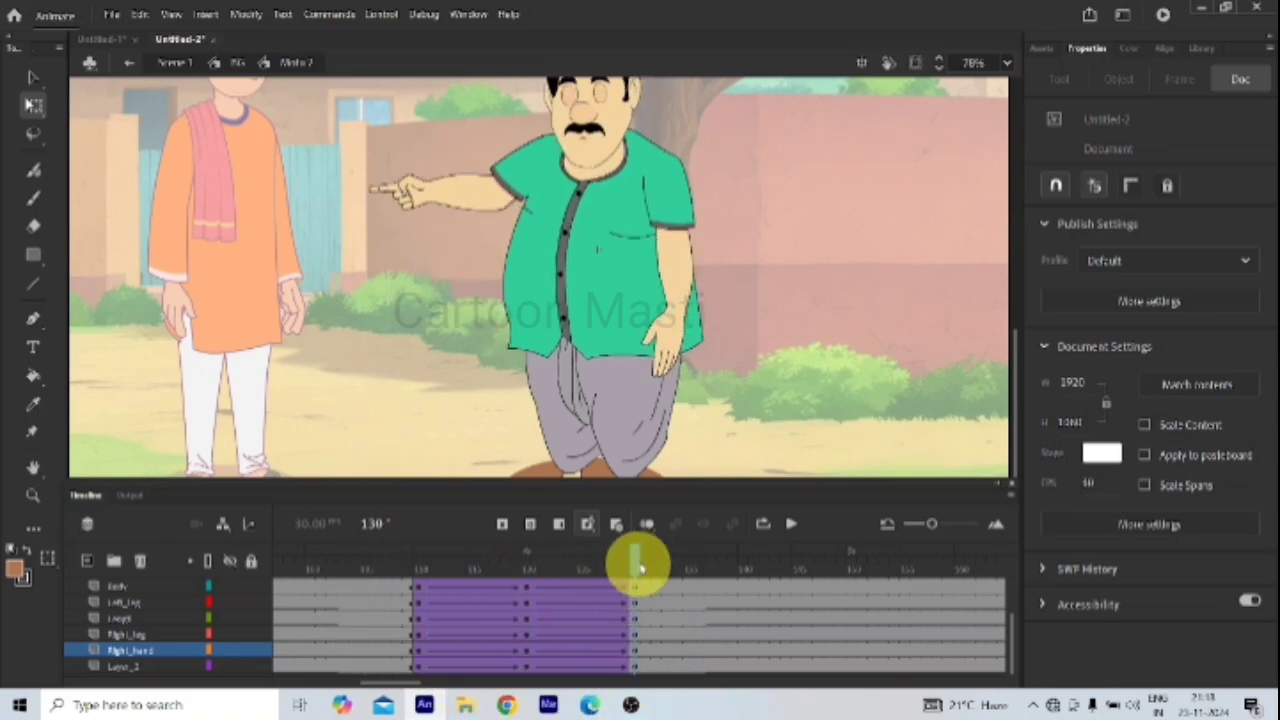
Step: At frame 130, rotate the man's left arm slightly outward about the shoulder, away from his body
drag(634, 566, 640, 594)
click(678, 293)
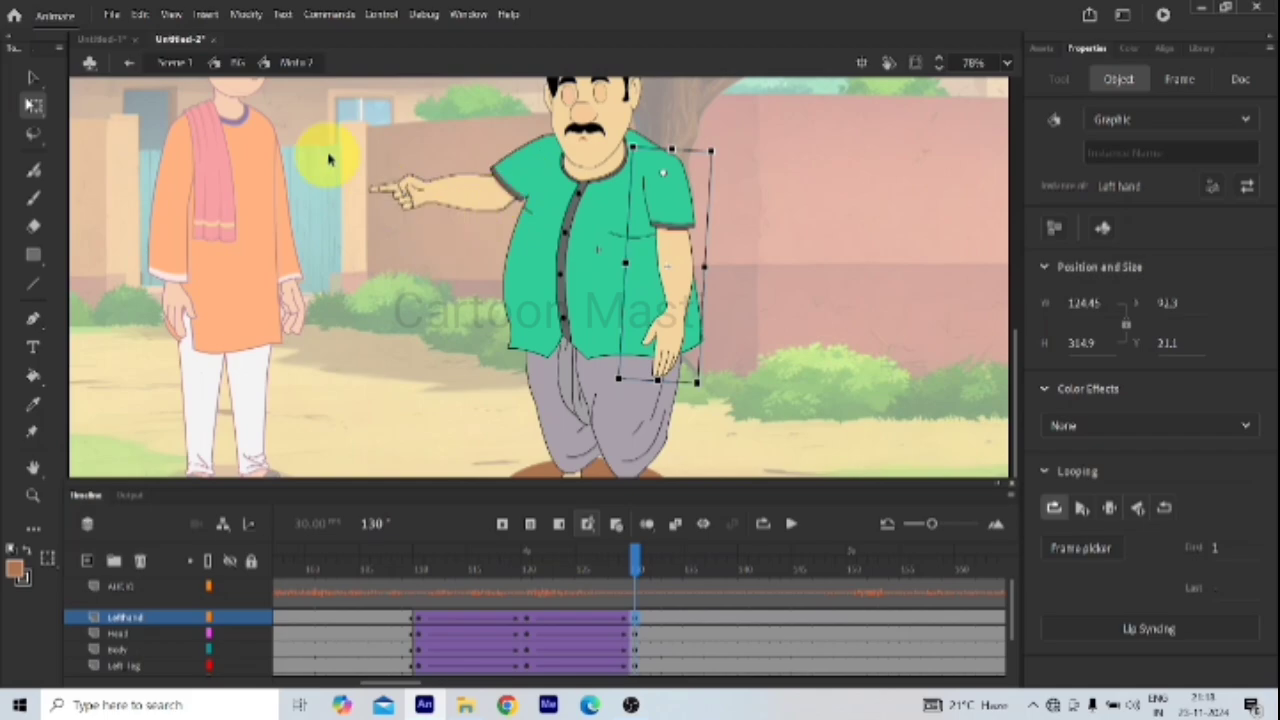
drag(712, 400, 725, 405)
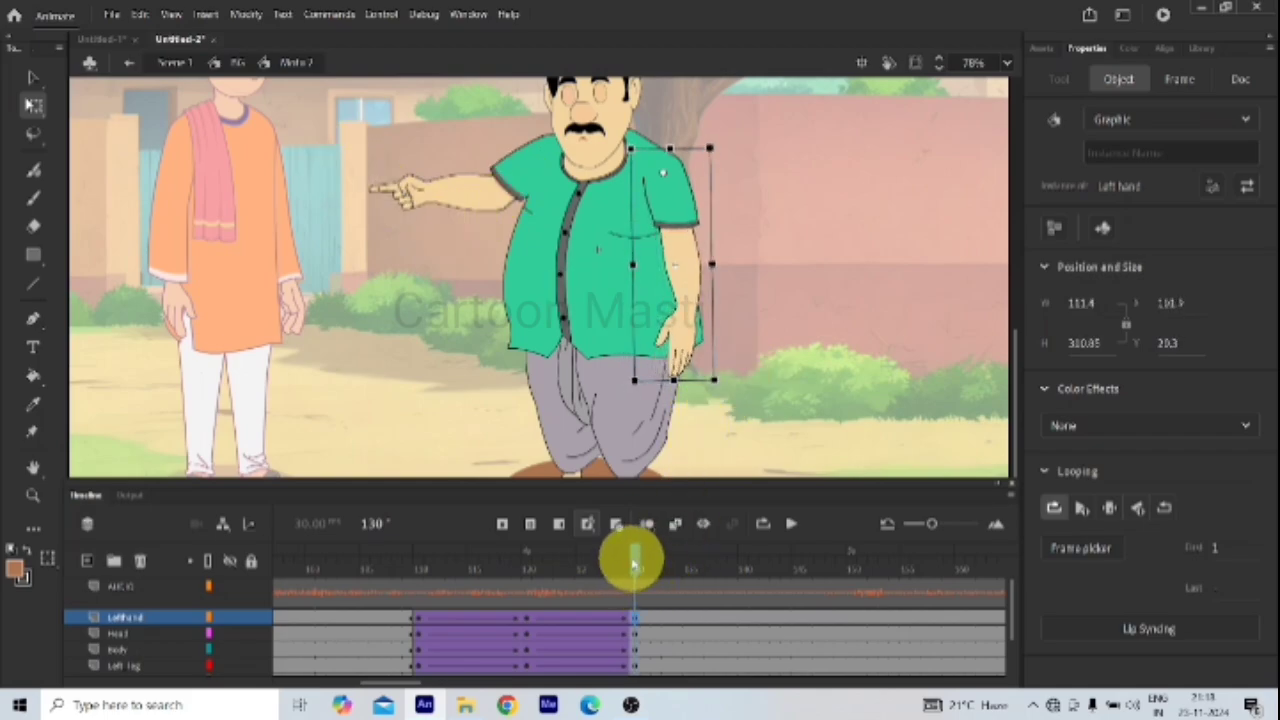
drag(633, 563, 636, 694)
click(571, 286)
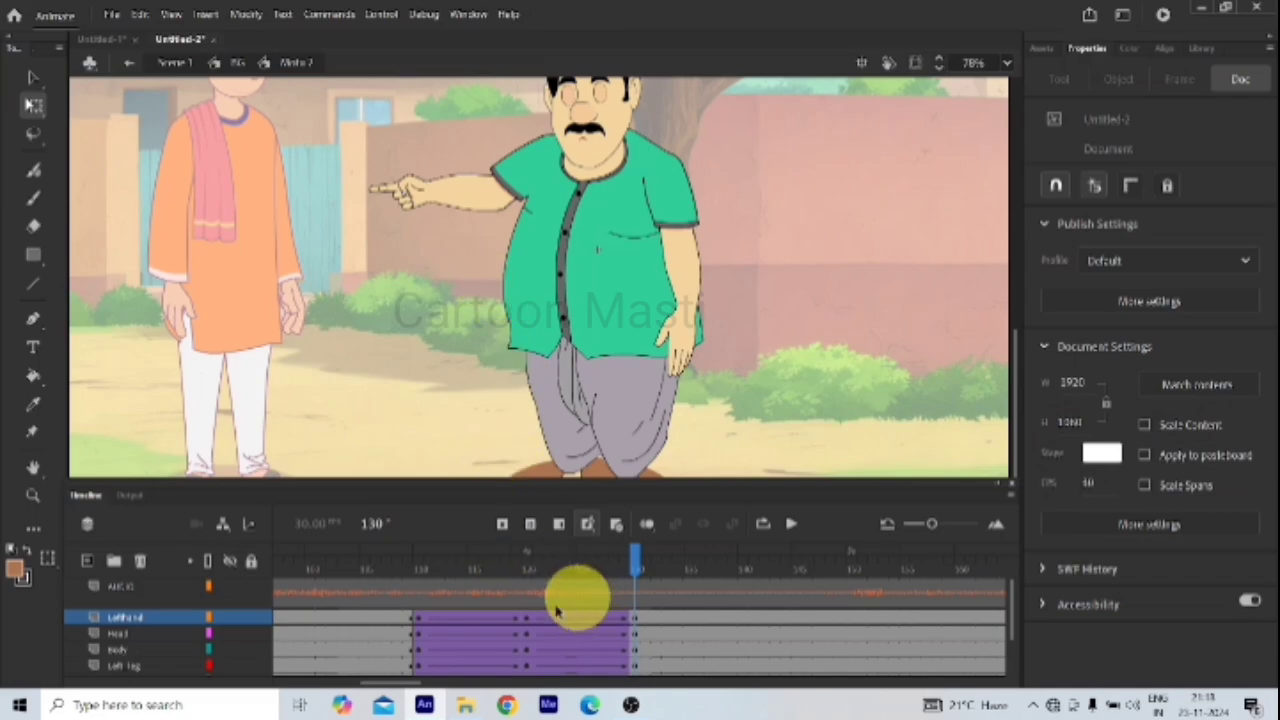
Step: Play the animation from frame 61 to frame 176 to check the gestures against the dialogue
drag(400, 688, 429, 686)
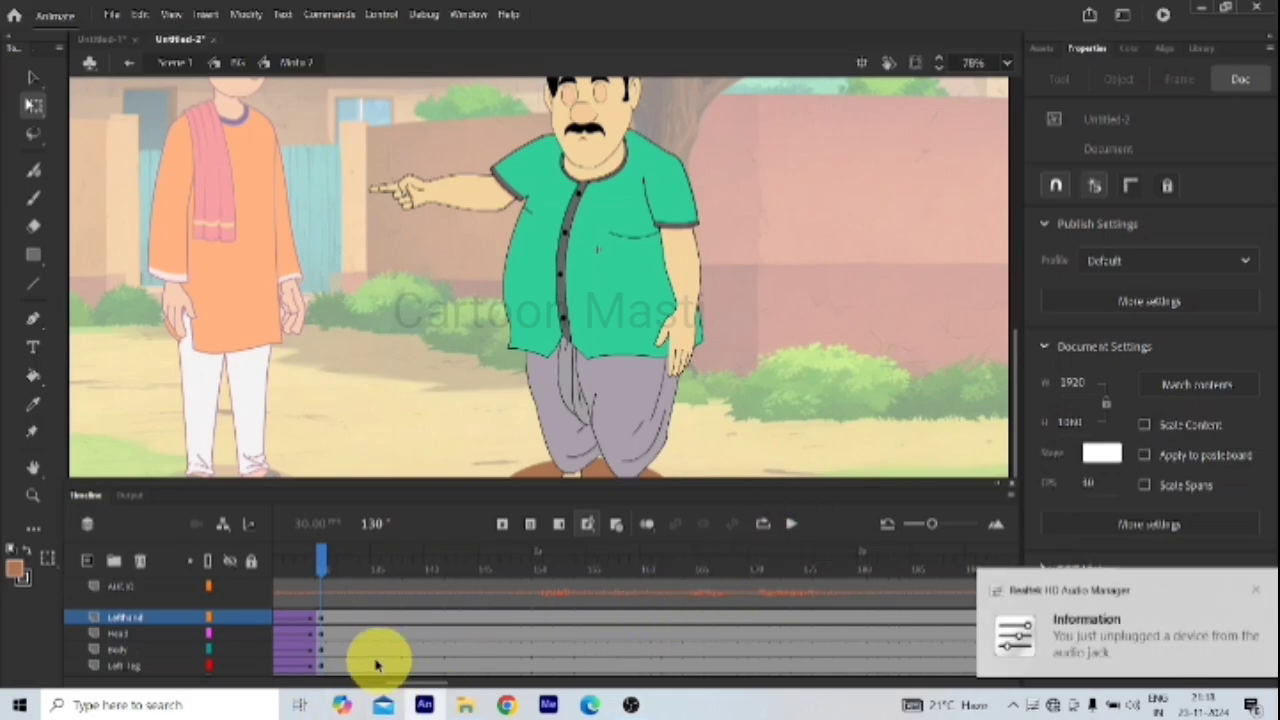
drag(414, 684, 360, 681)
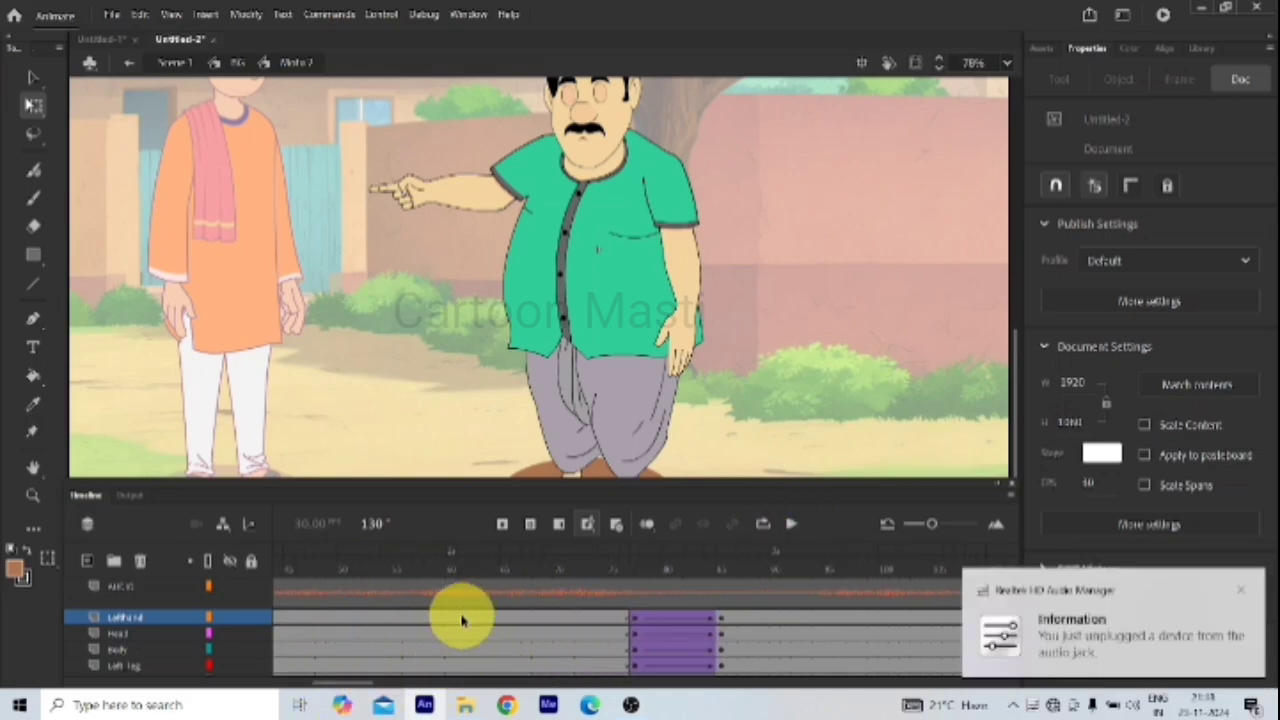
click(461, 617)
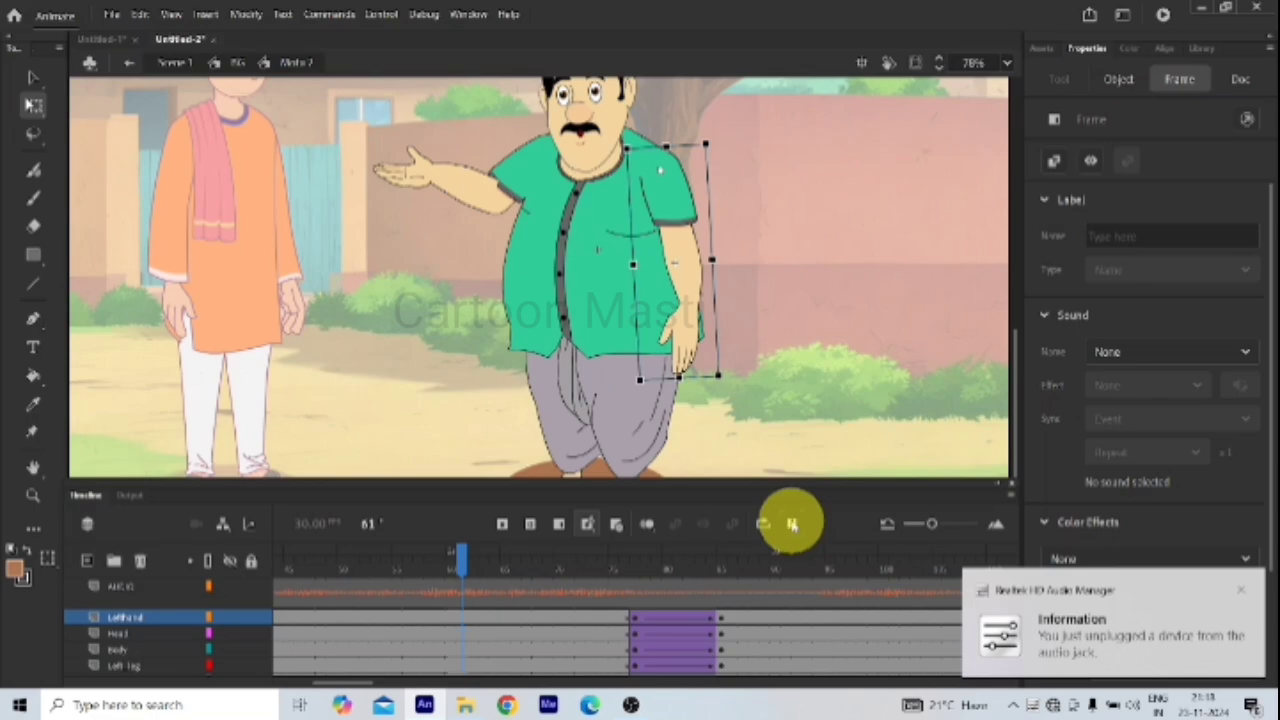
click(792, 524)
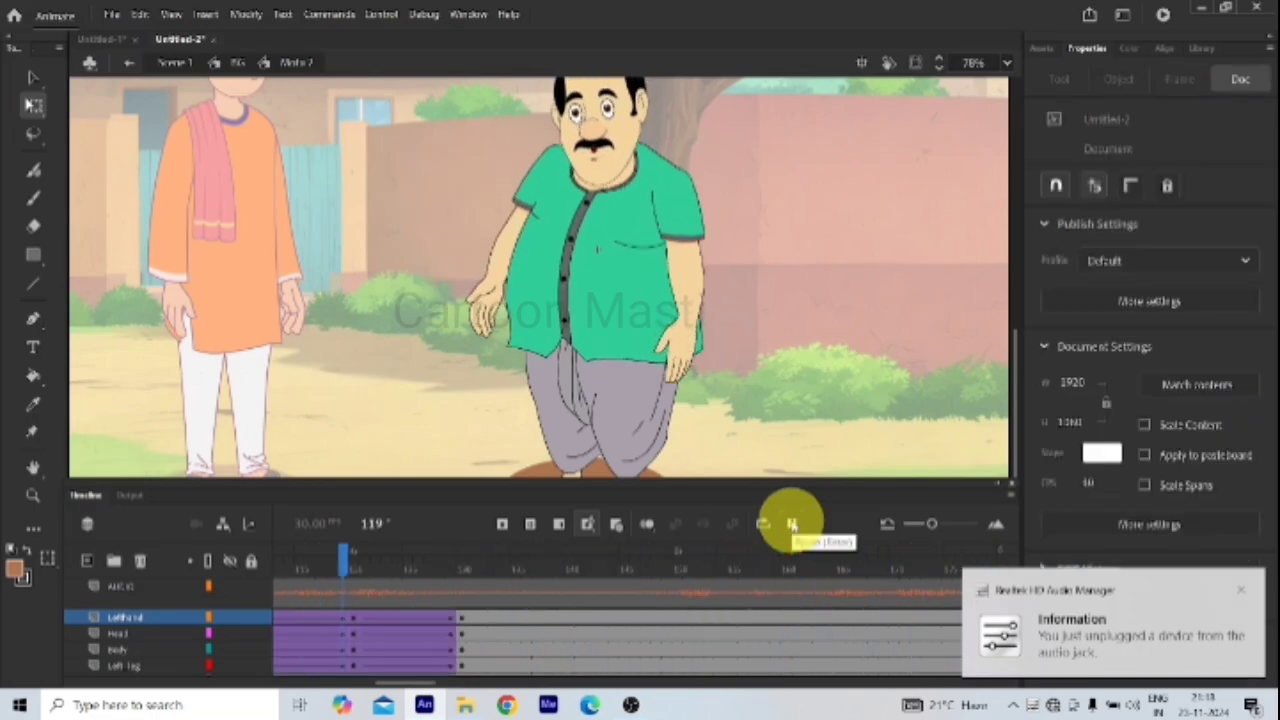
click(792, 524)
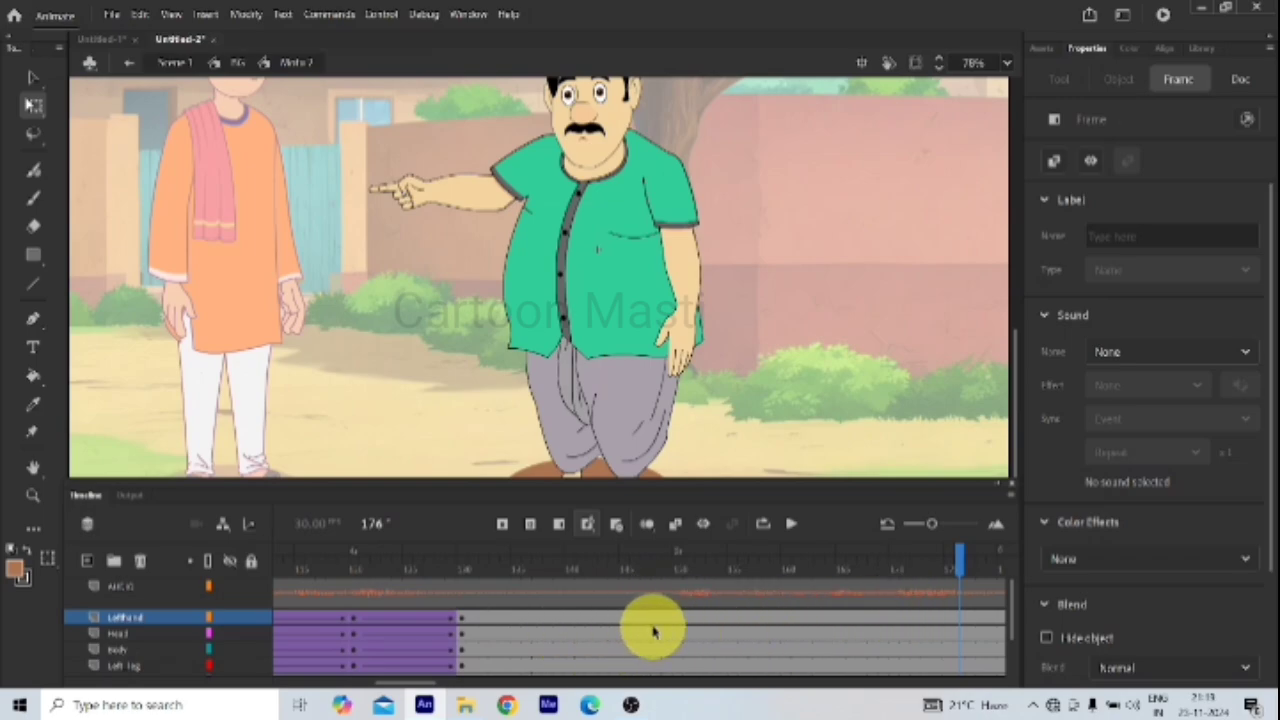
Step: Scrub the audio waveform from frame 107 to 186 and inspect the following frames to locate the next dialogue pause
click(459, 624)
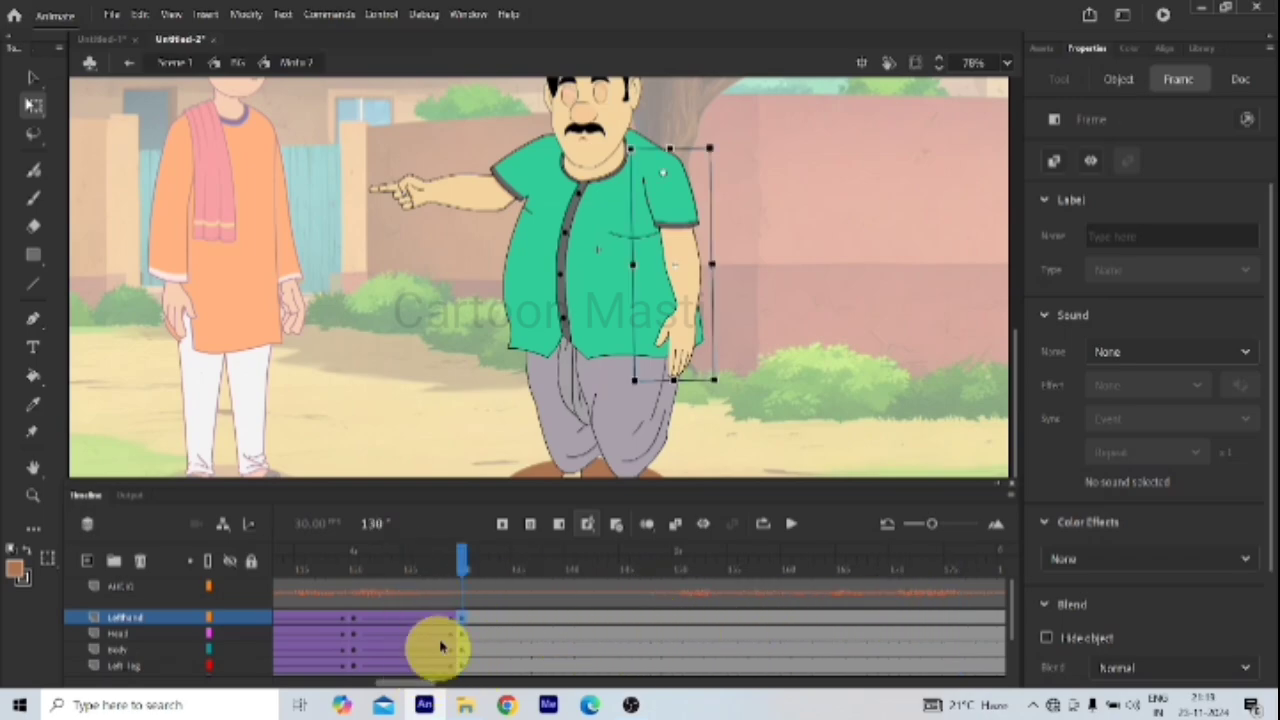
drag(423, 689, 395, 688)
click(323, 590)
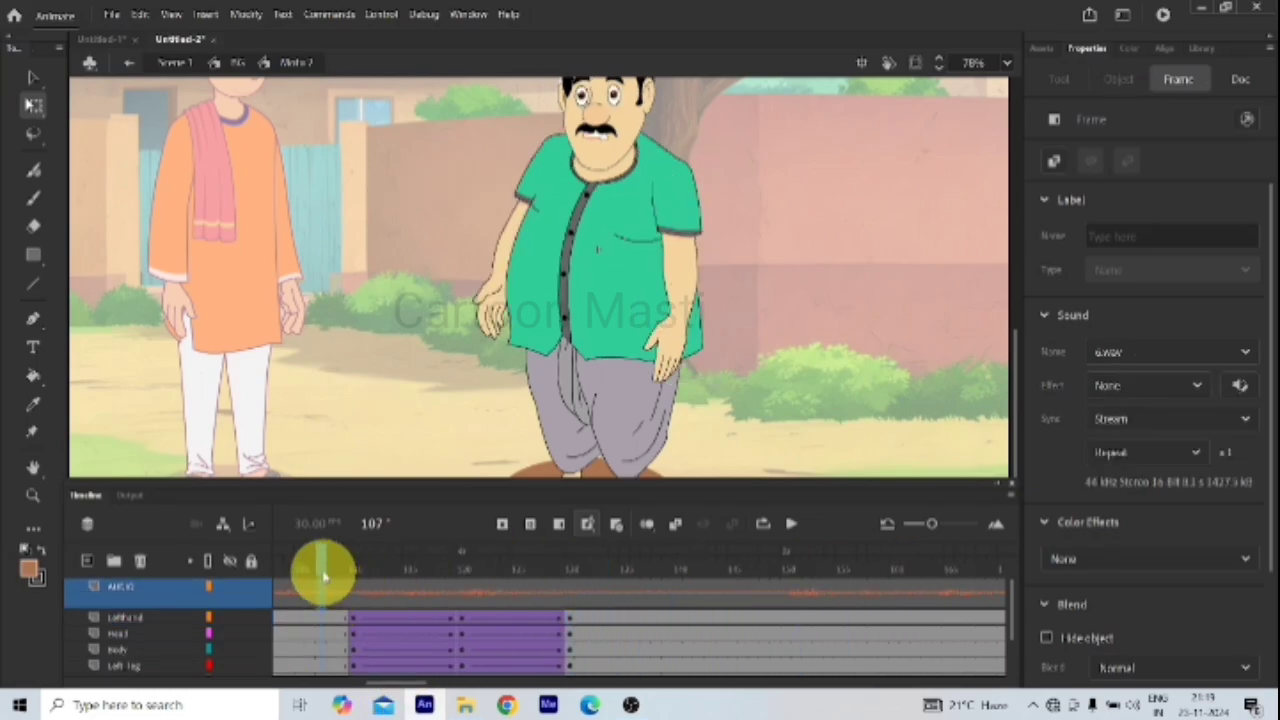
drag(320, 560, 364, 662)
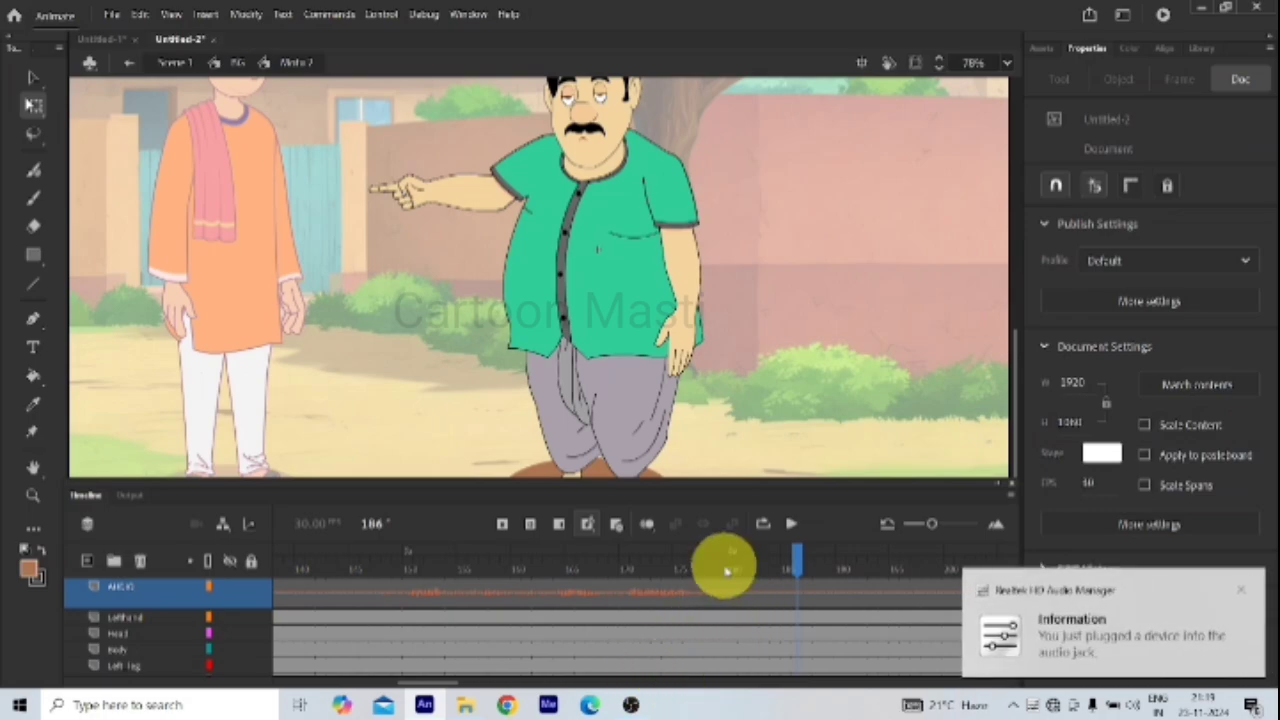
drag(800, 557, 772, 560)
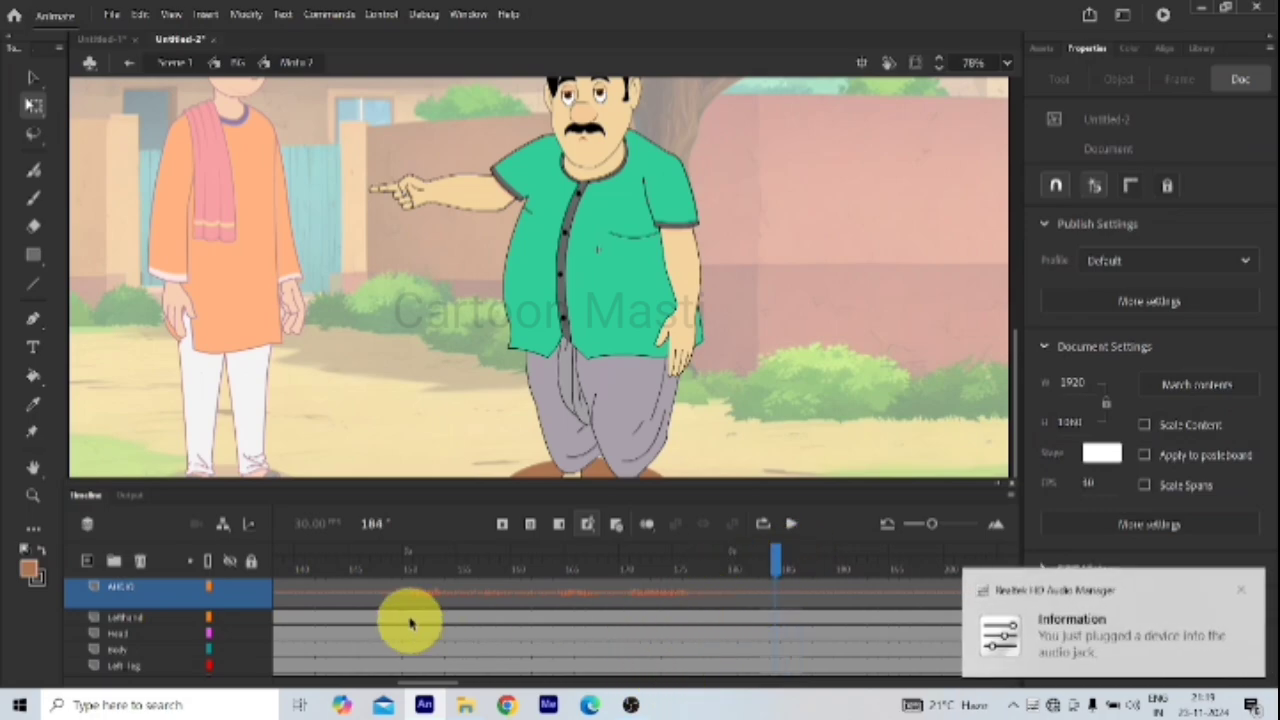
drag(343, 600, 357, 686)
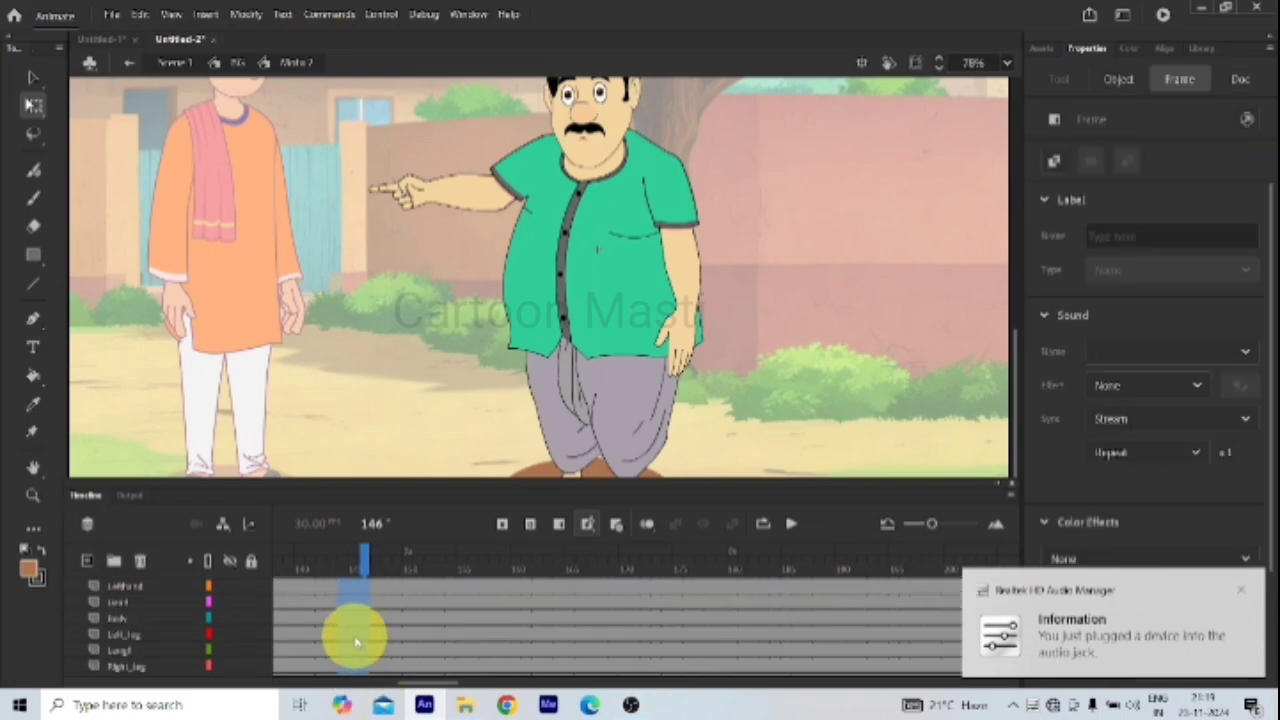
click(360, 591)
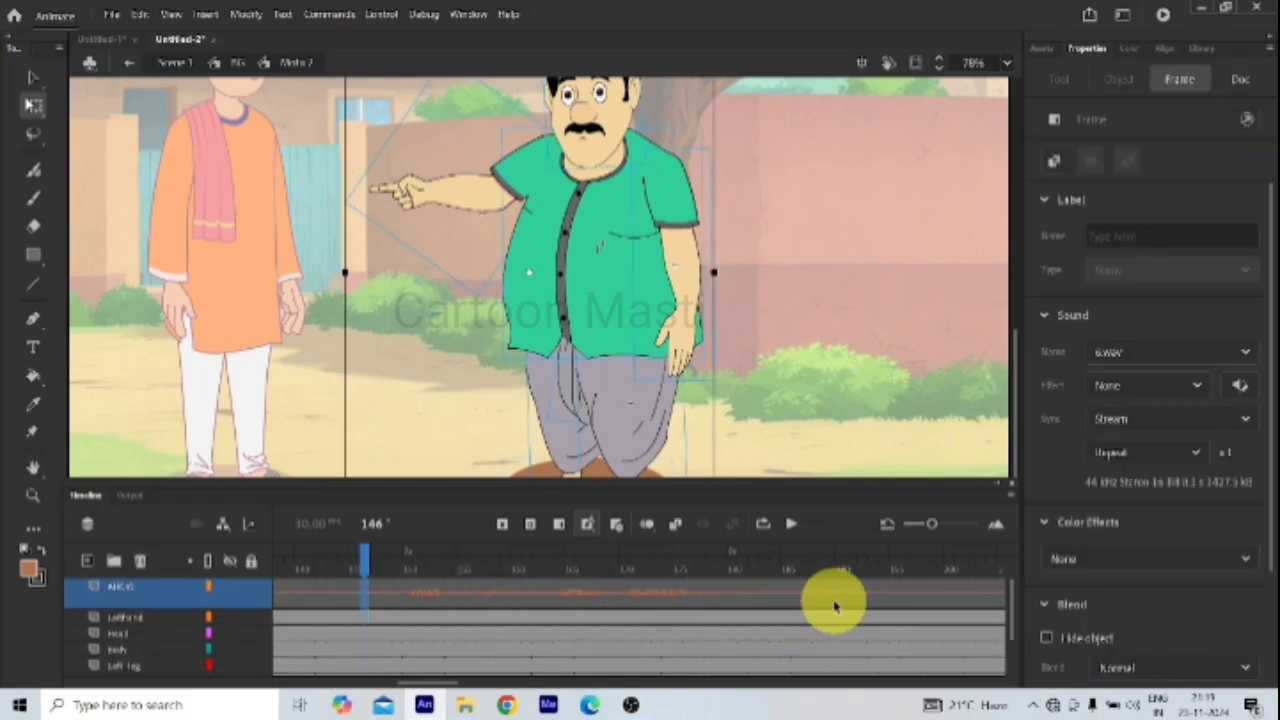
click(764, 590)
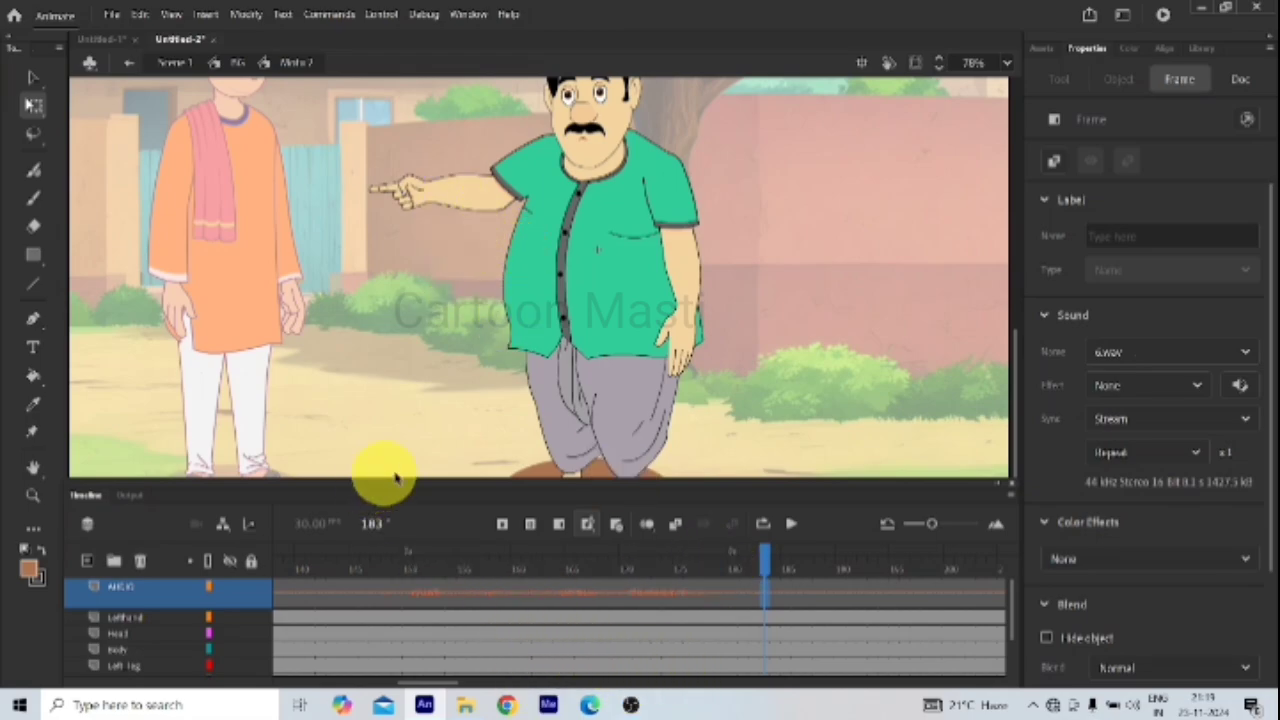
drag(450, 682, 418, 683)
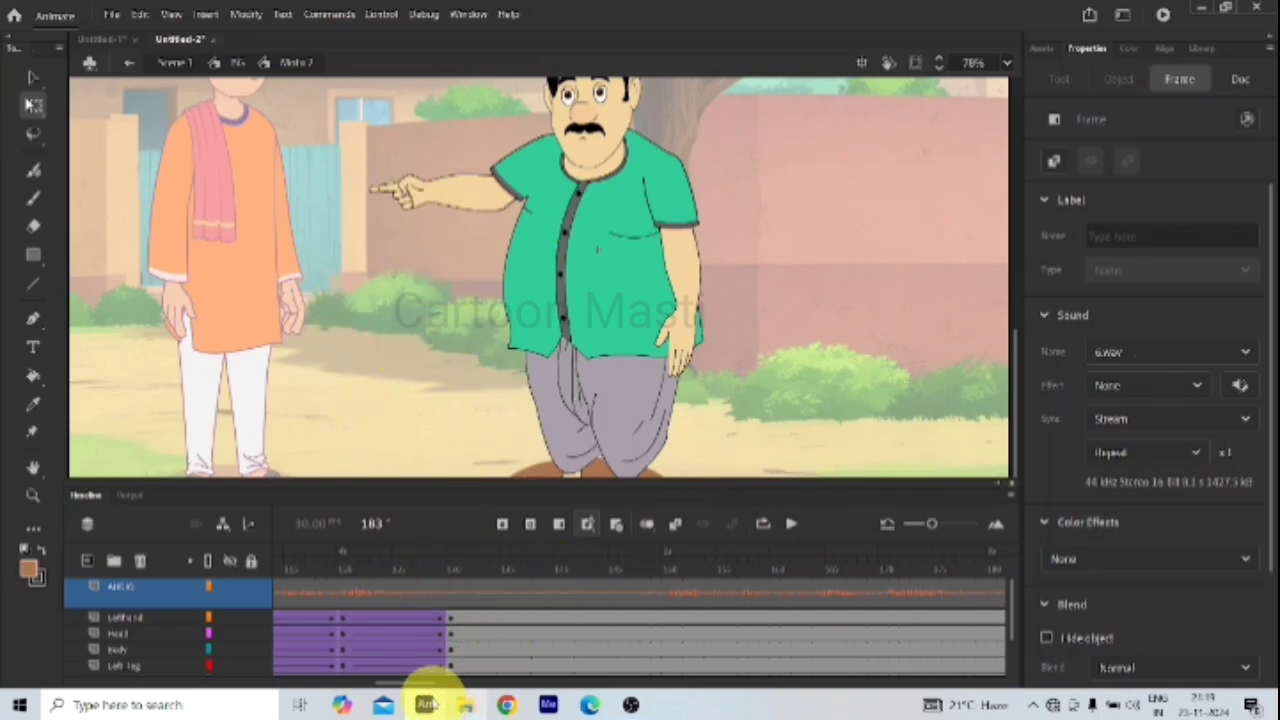
drag(418, 686, 466, 688)
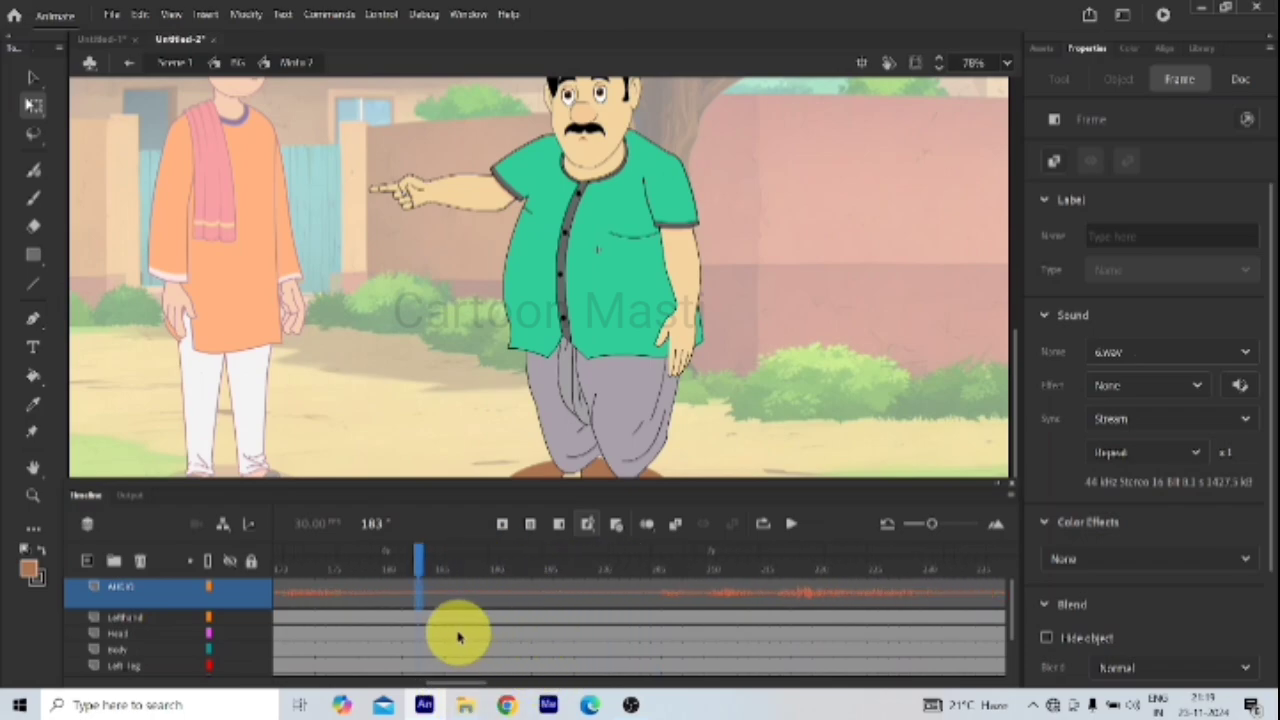
Step: Add keyframes at frames 200 and 190 on all of the man's body-part layers, from the left hand down to Layer_2
click(606, 619)
scroll(606, 619, down, 2)
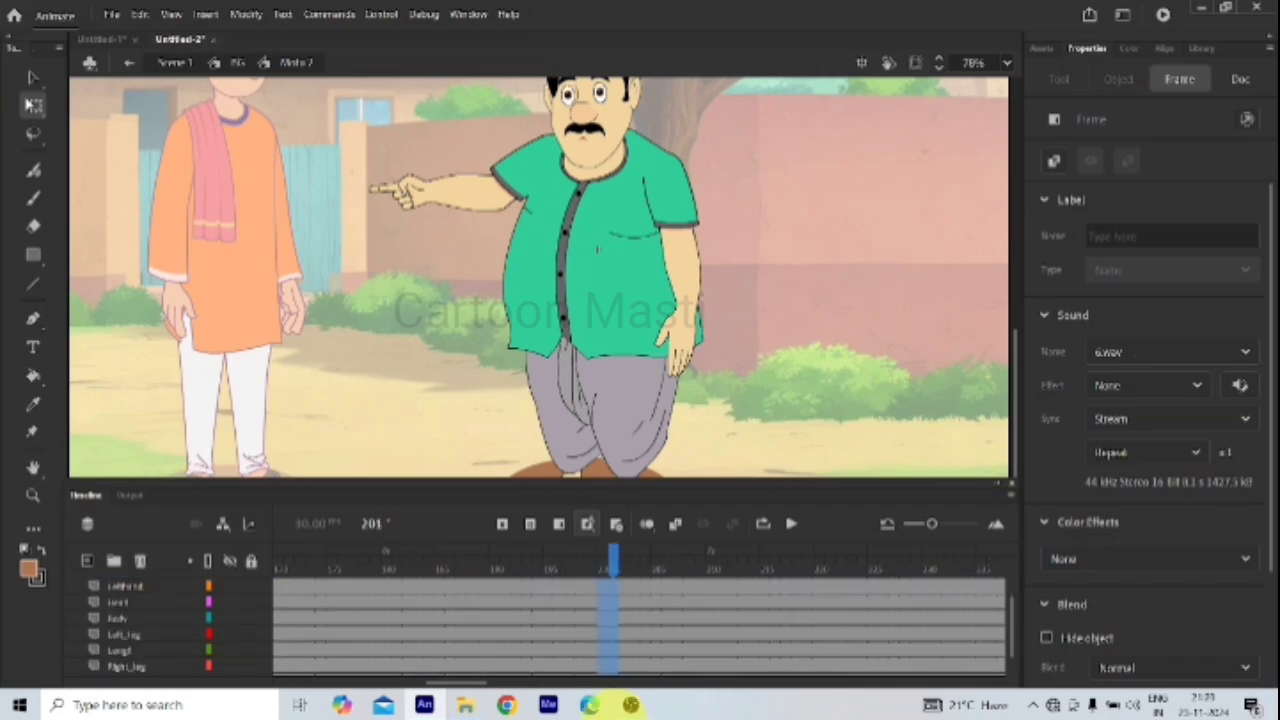
click(604, 660)
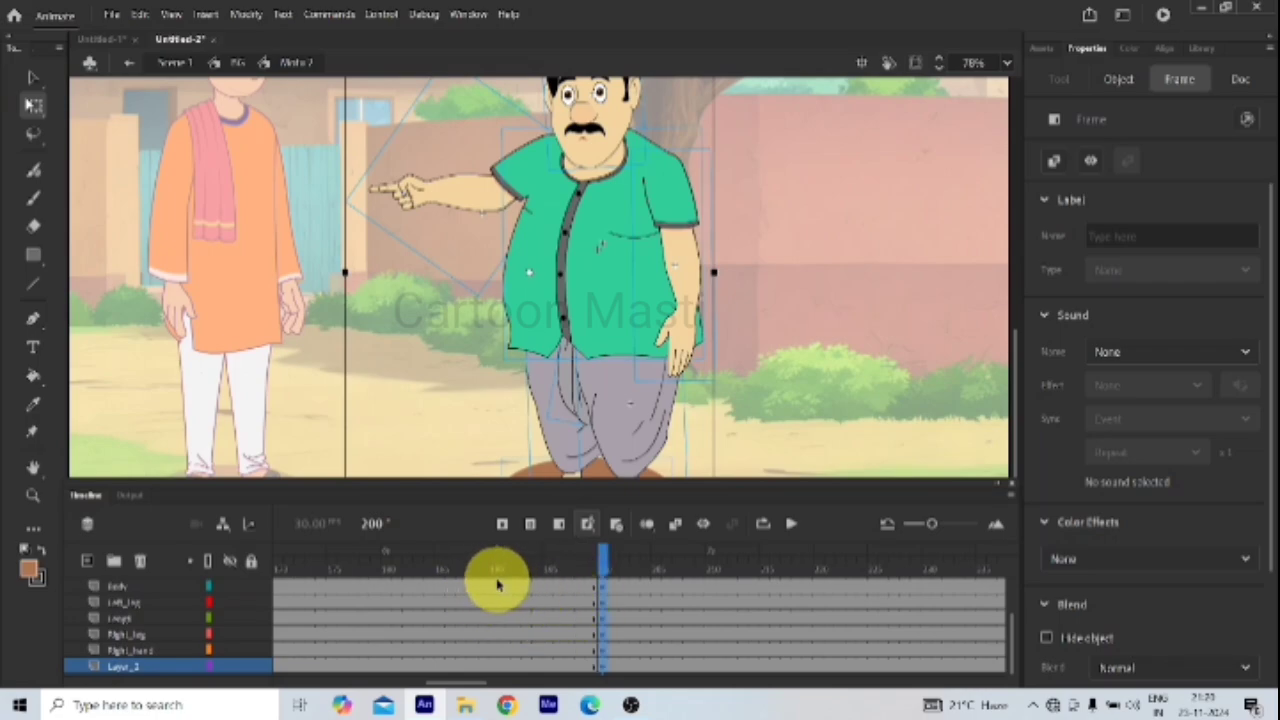
scroll(501, 655, up, 3)
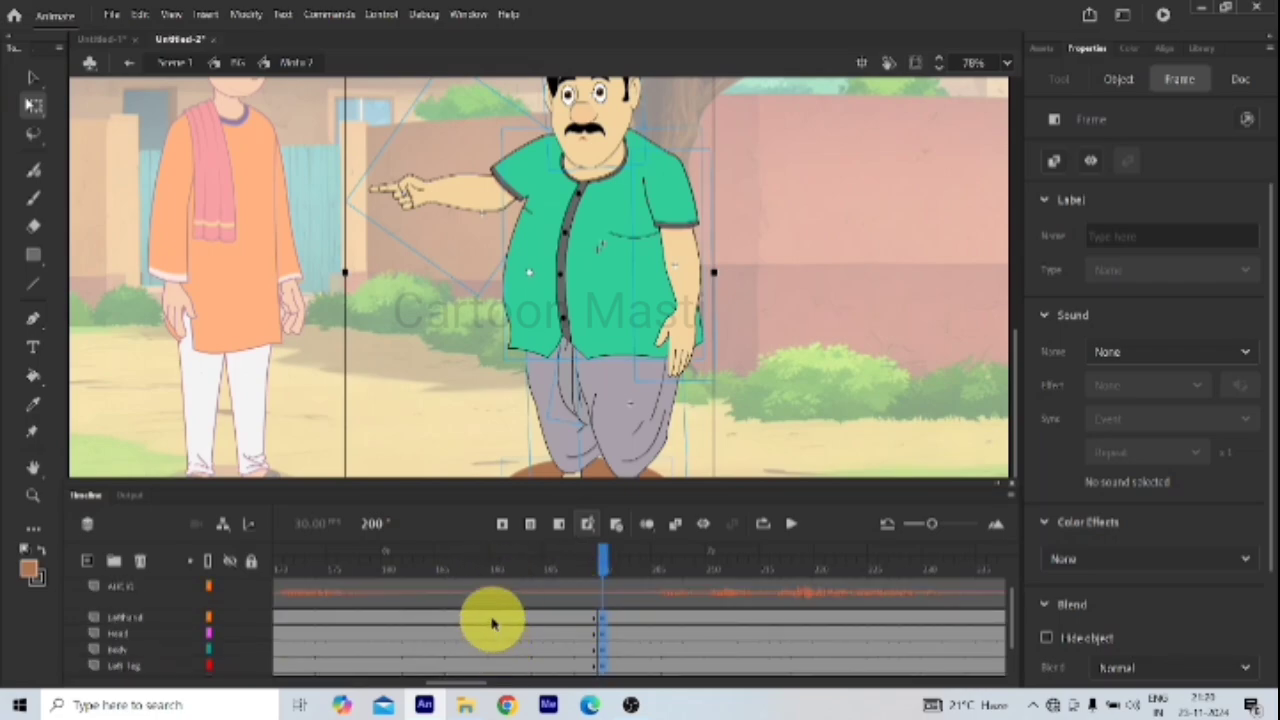
click(493, 617)
scroll(493, 630, down, 3)
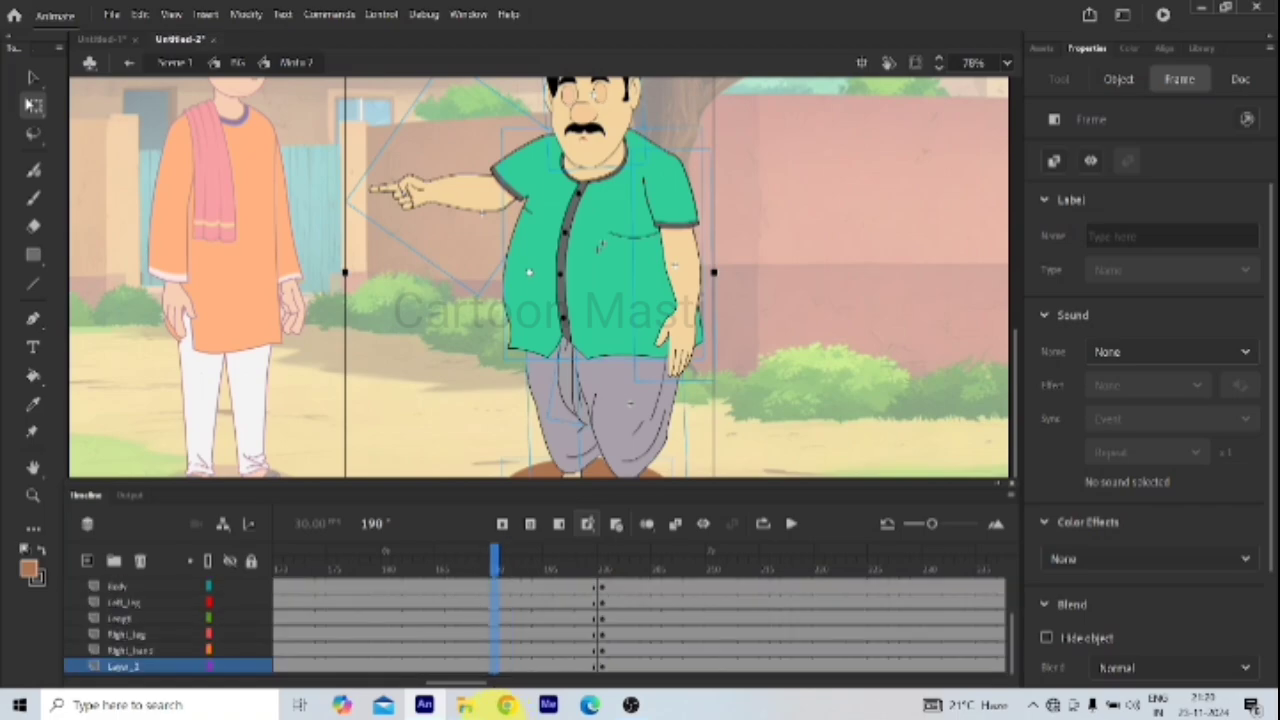
key(F6)
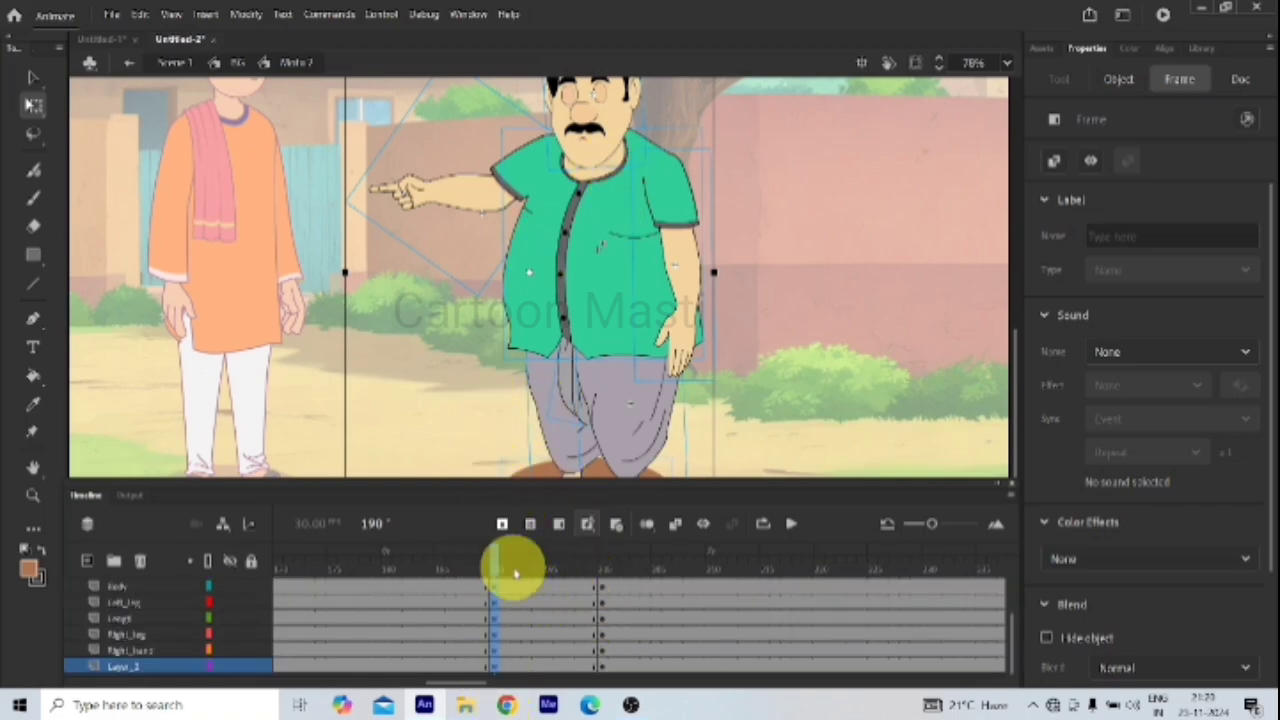
Step: Create classic tweens between frames 190 and 200 on all the character's body-part layers, with Classic Ease-Out at 100
scroll(520, 597, up, 3)
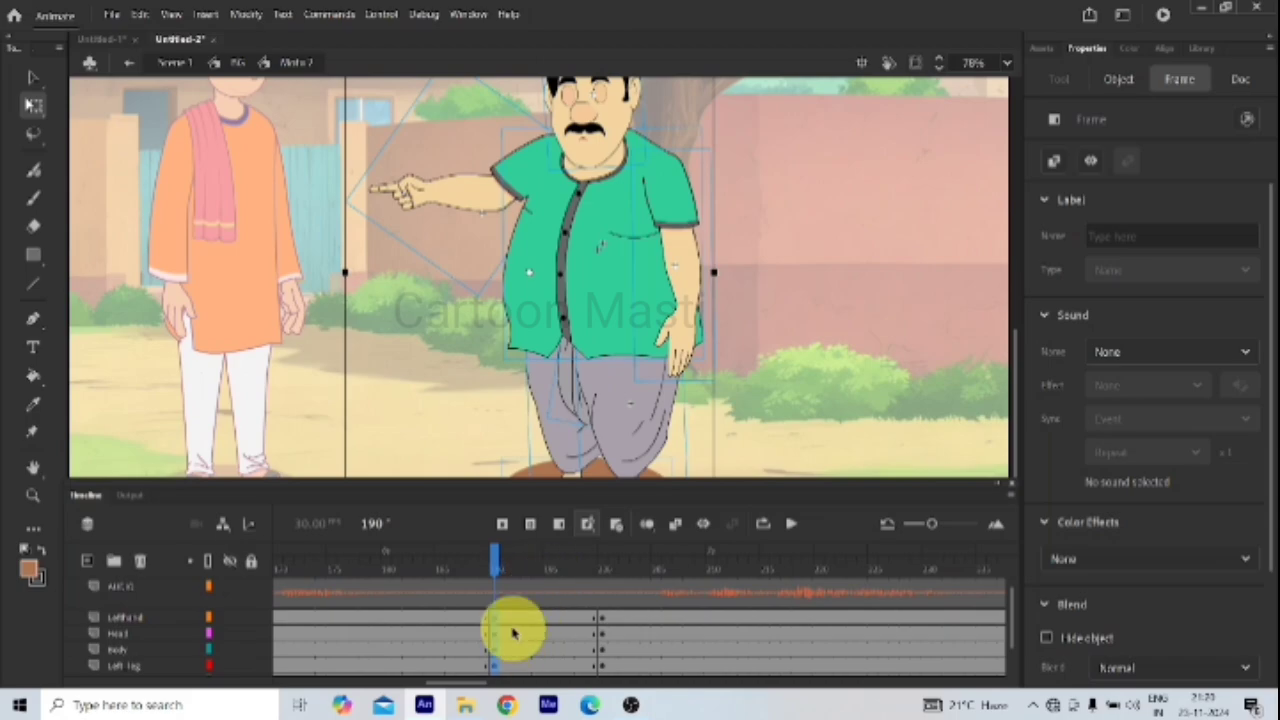
scroll(515, 620, down, 3)
drag(515, 665, 545, 586)
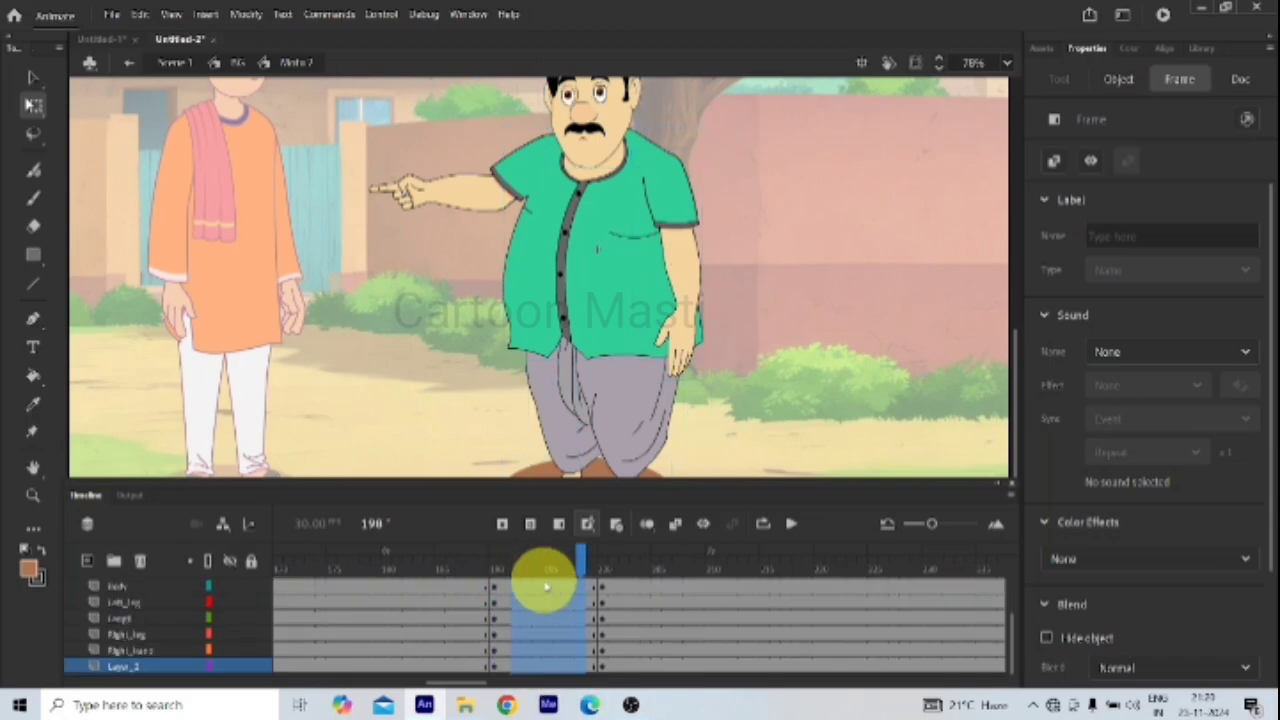
right_click(545, 586)
click(612, 157)
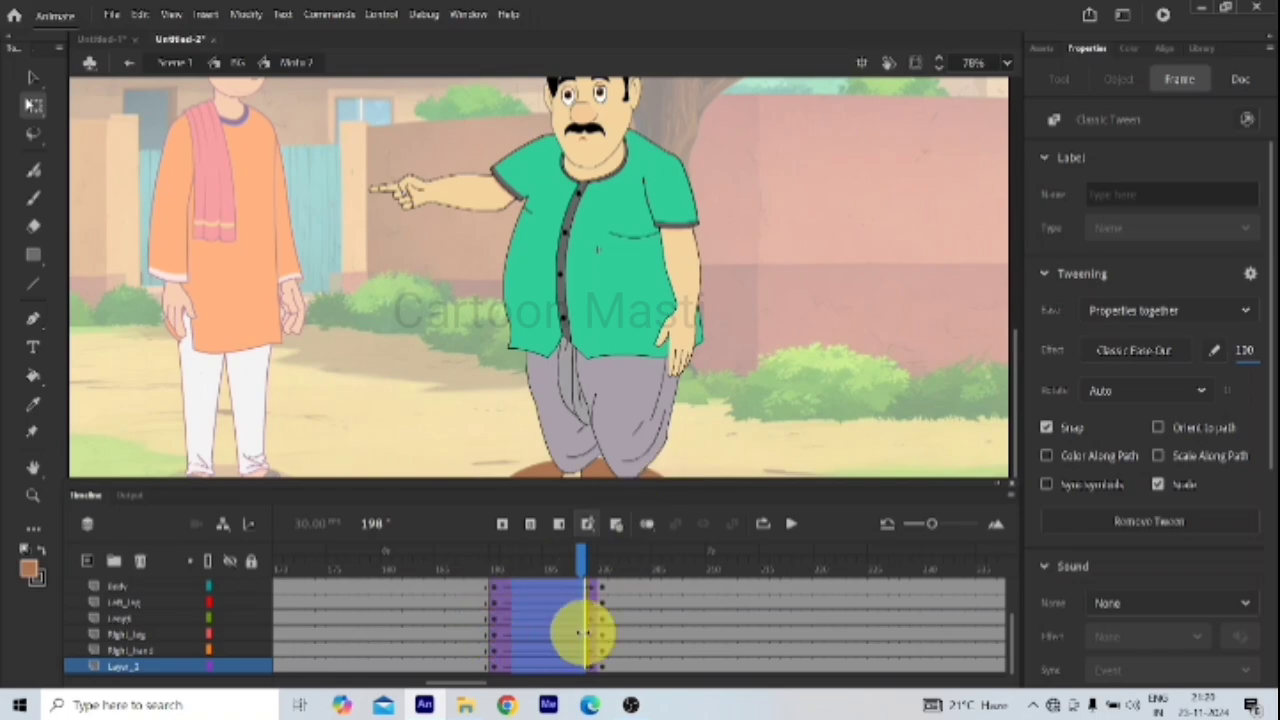
click(593, 630)
Step: Try to squash the green-shirted man's upper body vertically to a height of about 468 at frame 200
click(600, 560)
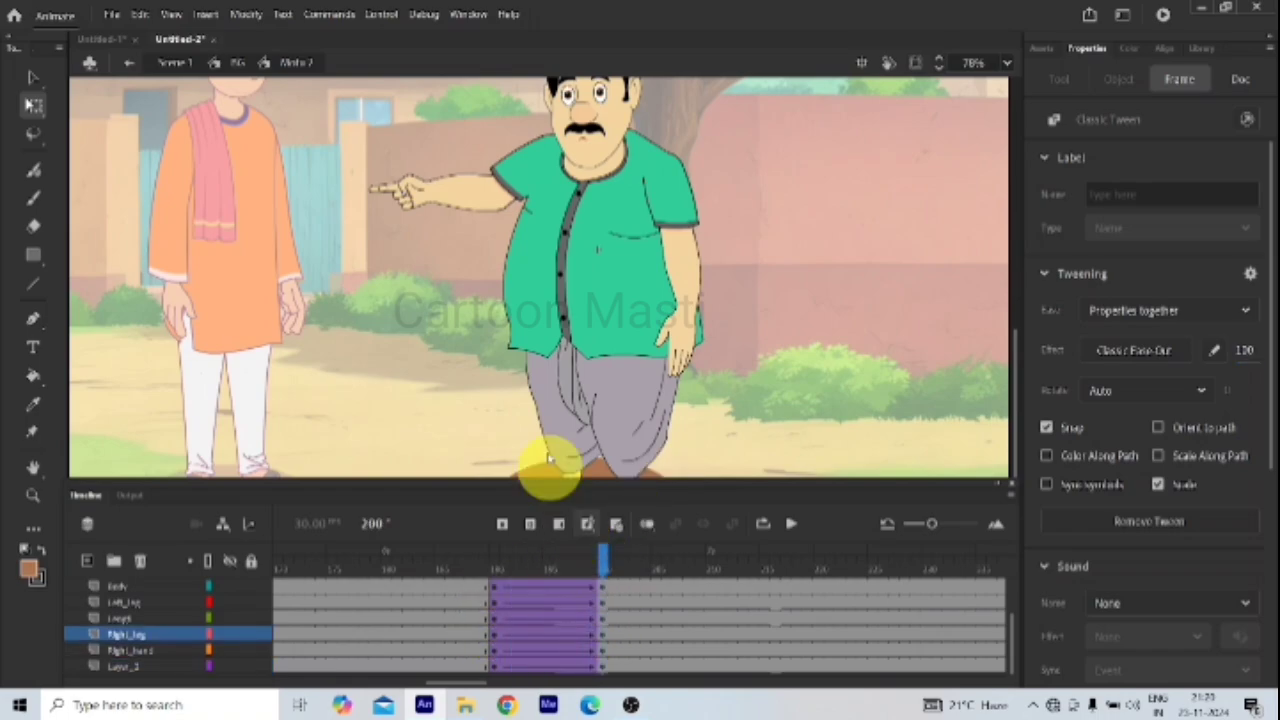
click(500, 390)
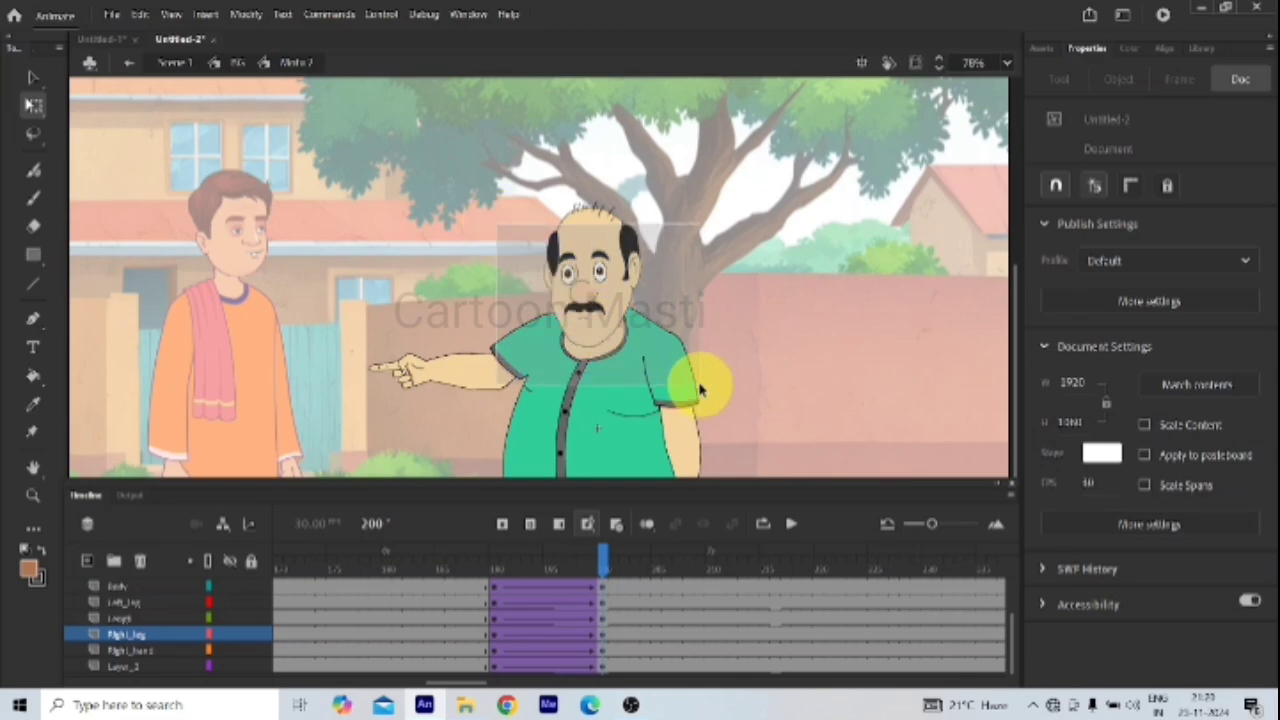
click(676, 372)
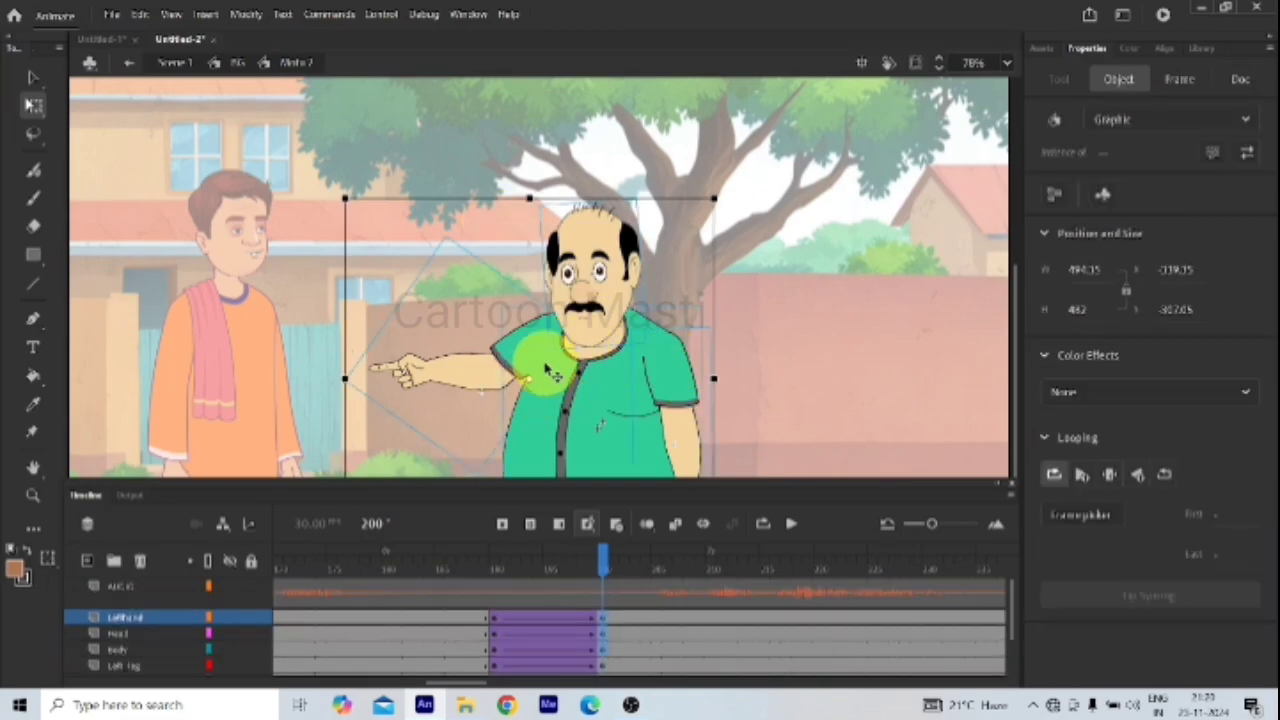
scroll(540, 362, down, 3)
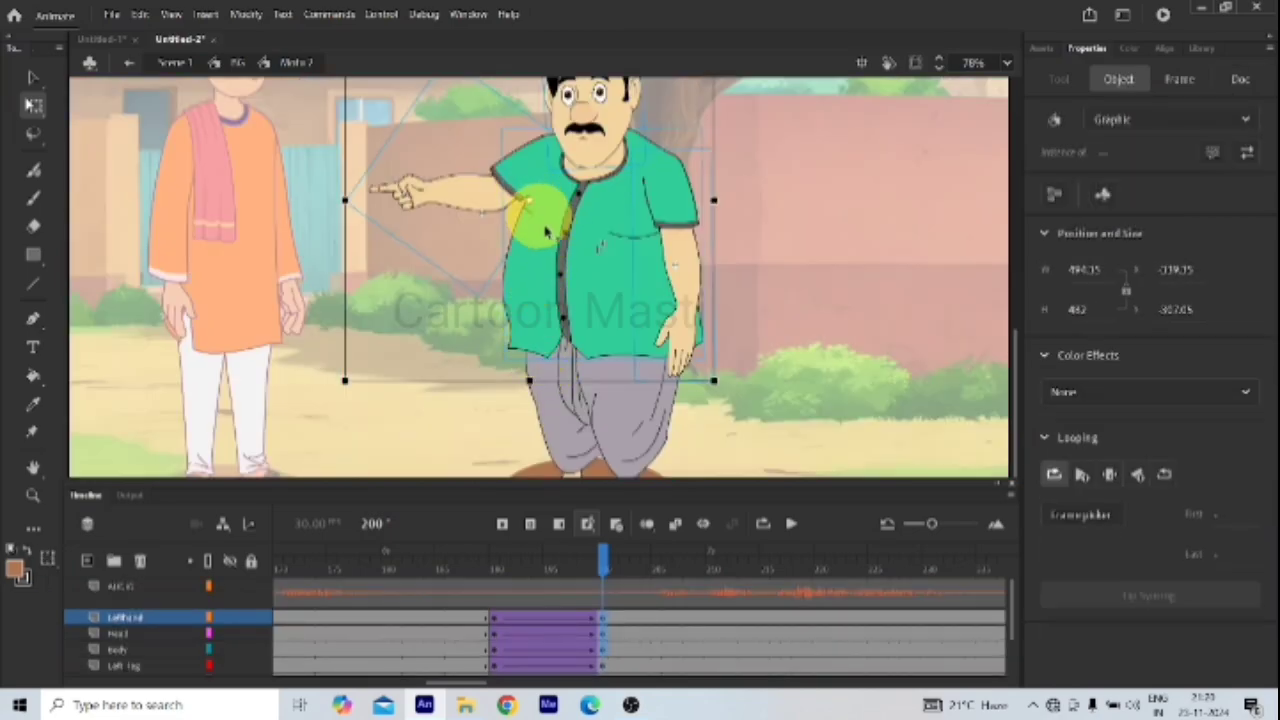
scroll(567, 177, down, 2)
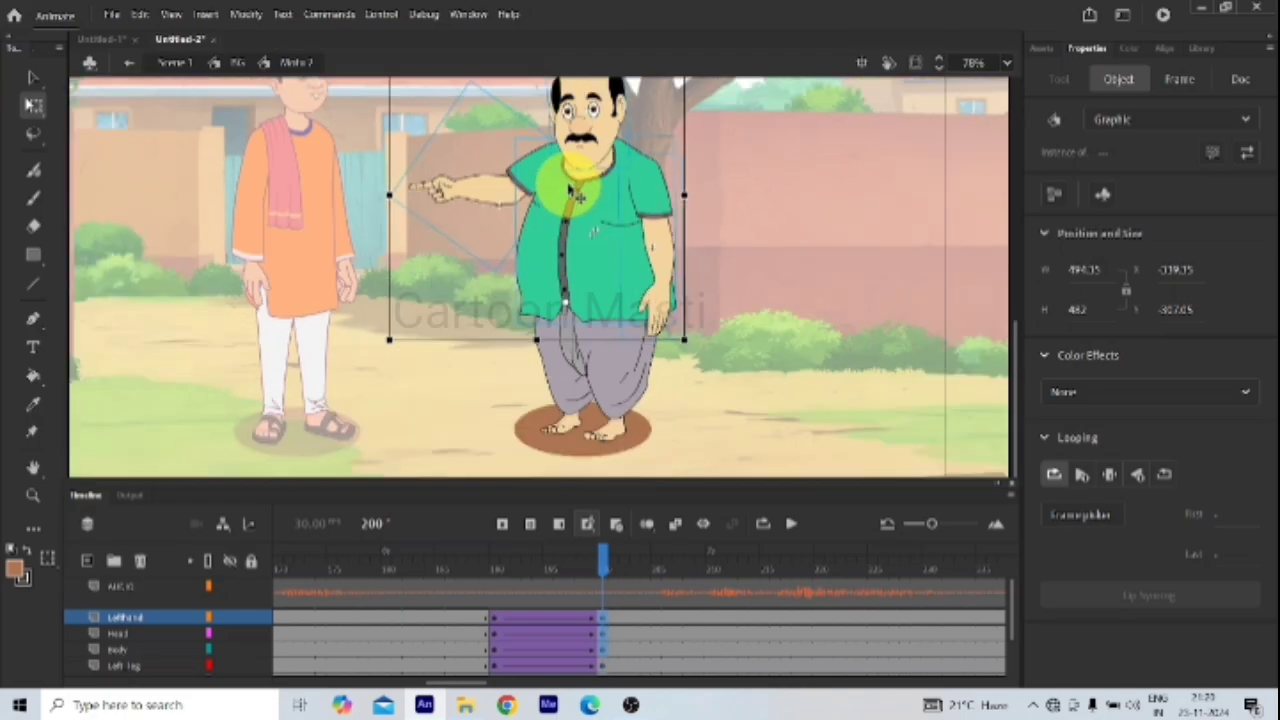
scroll(603, 182, up, 3)
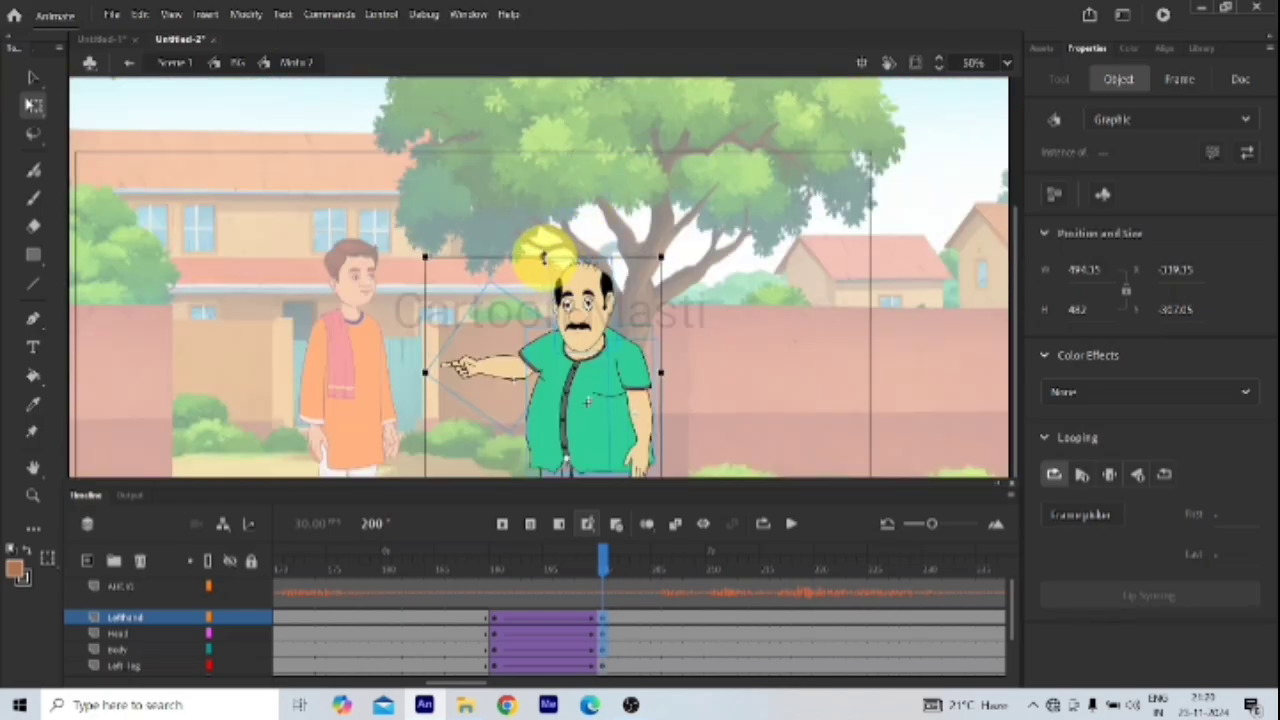
drag(543, 255, 540, 261)
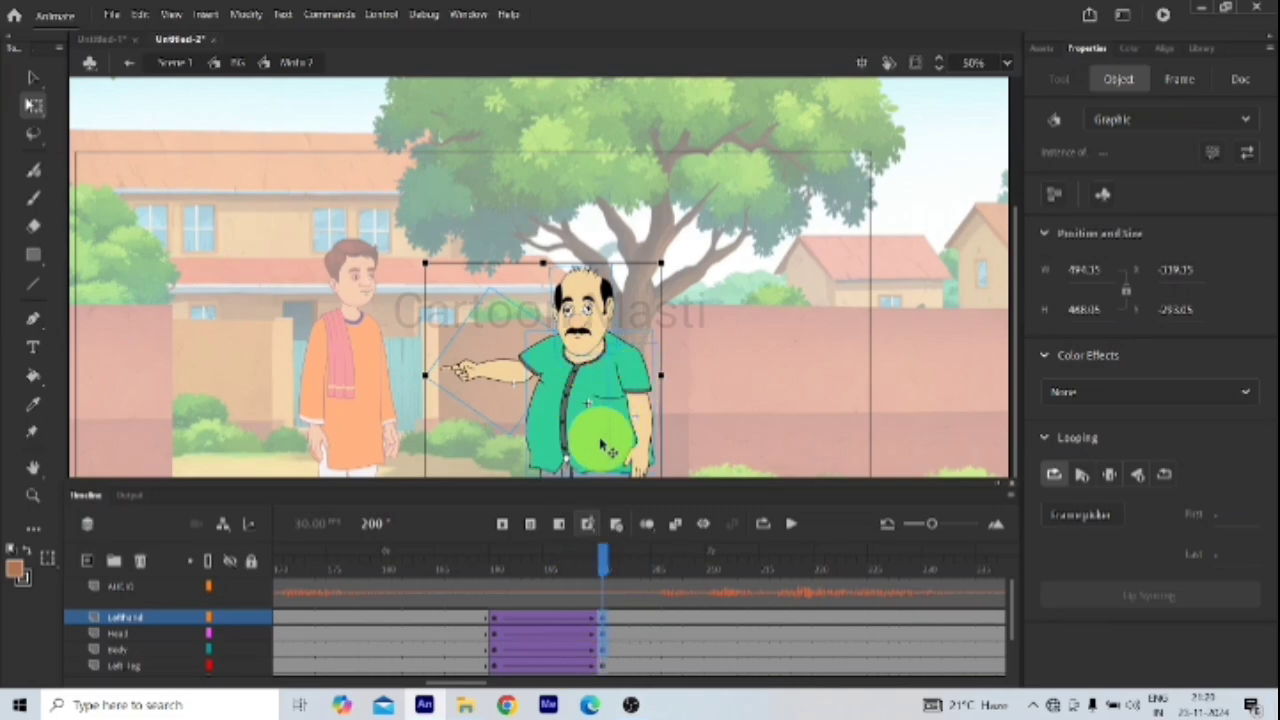
click(545, 600)
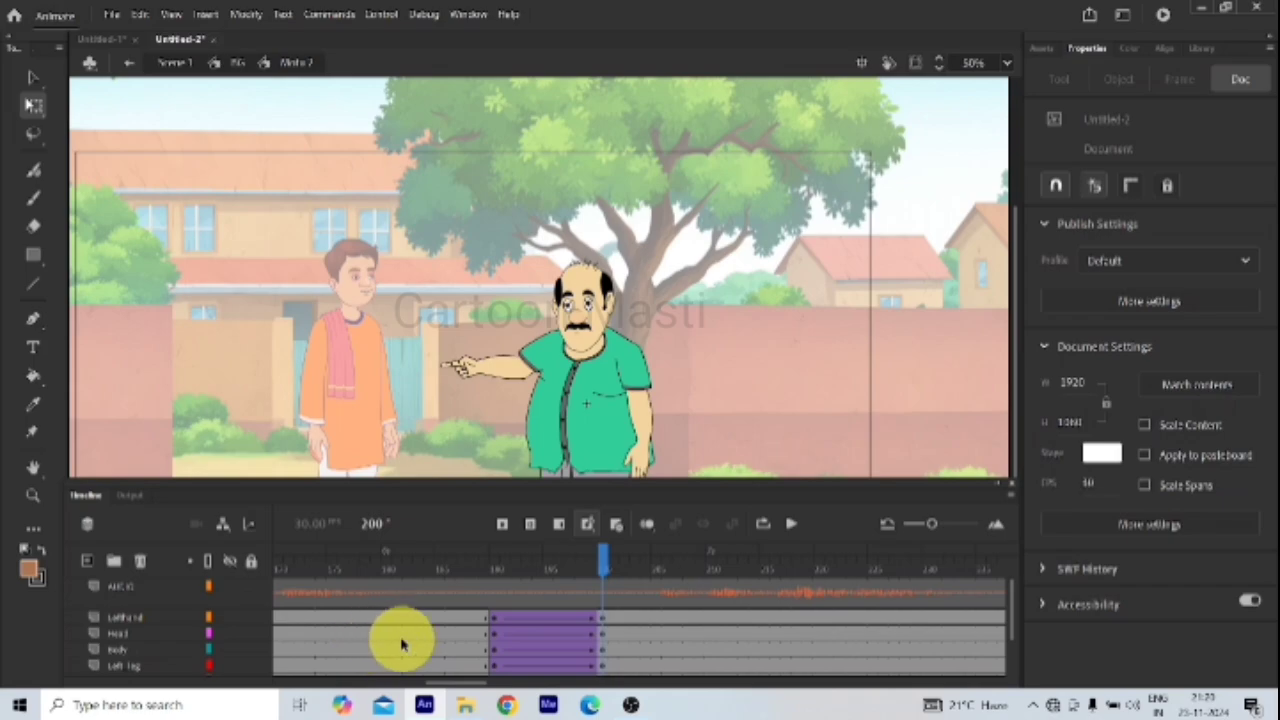
Step: Insert keyframes at frame 181 on all of the character's body-part layers
click(517, 647)
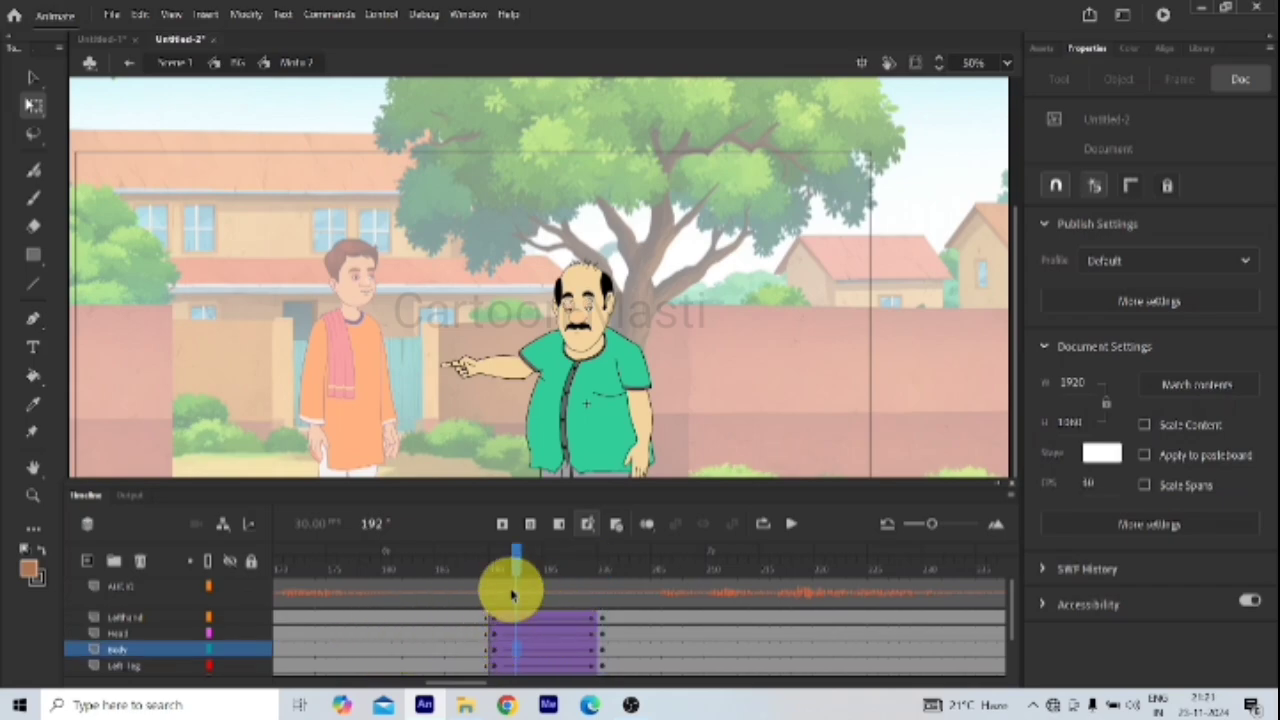
drag(517, 560, 493, 567)
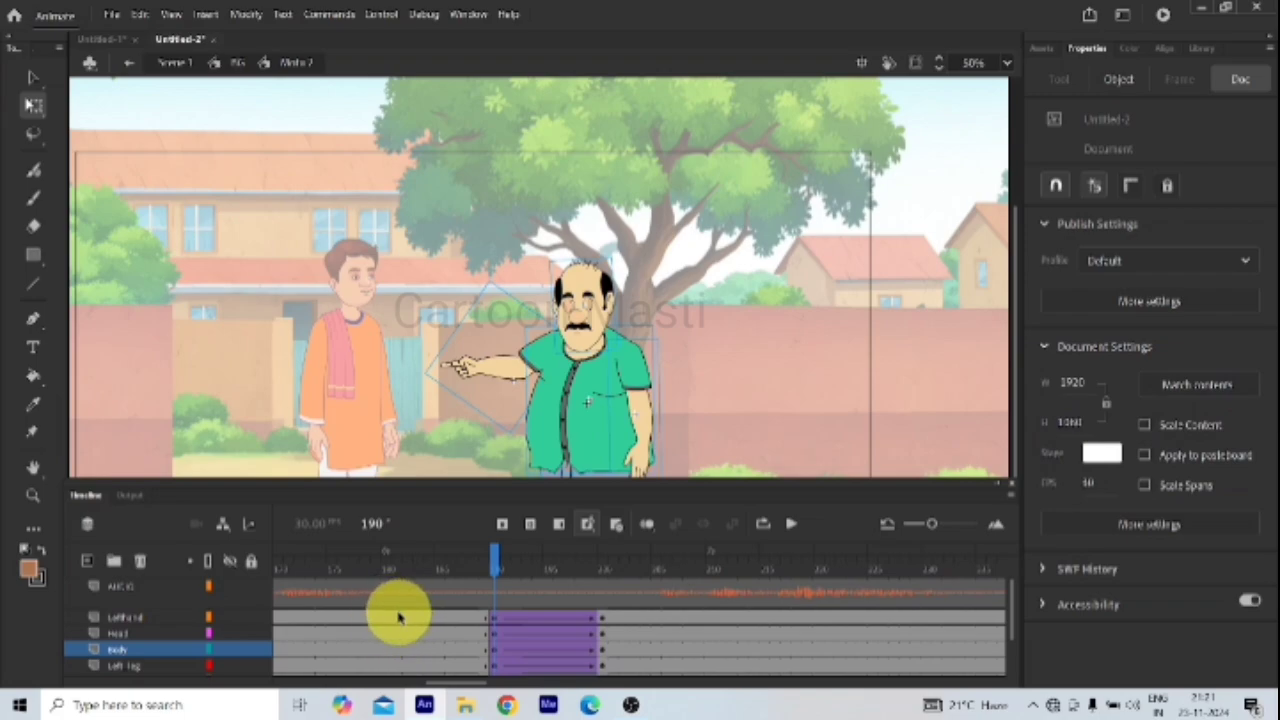
mouse_move(394, 651)
mouse_down()
mouse_move(385, 702)
mouse_move(393, 670)
mouse_up()
key(F6)
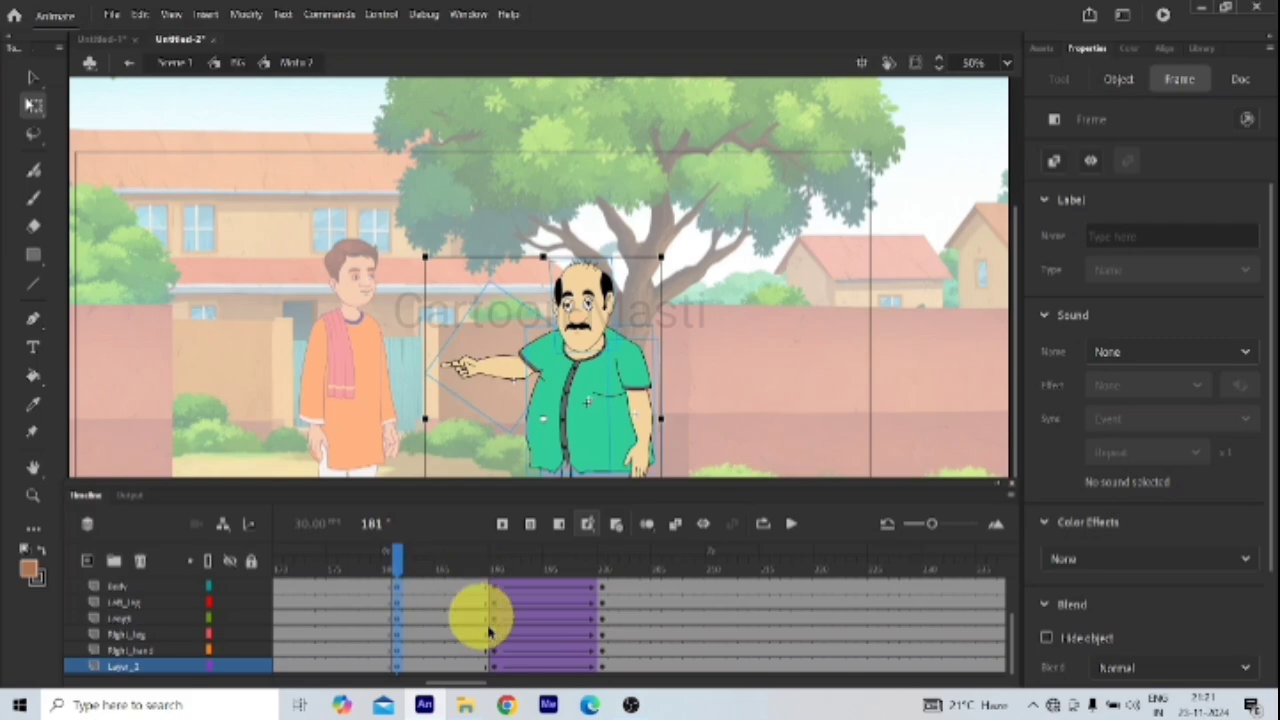
Step: Create classic tweens between frames 181 and 190 on all the character's body-part layers, with Classic Ease-In at -100
scroll(420, 606, up, 2)
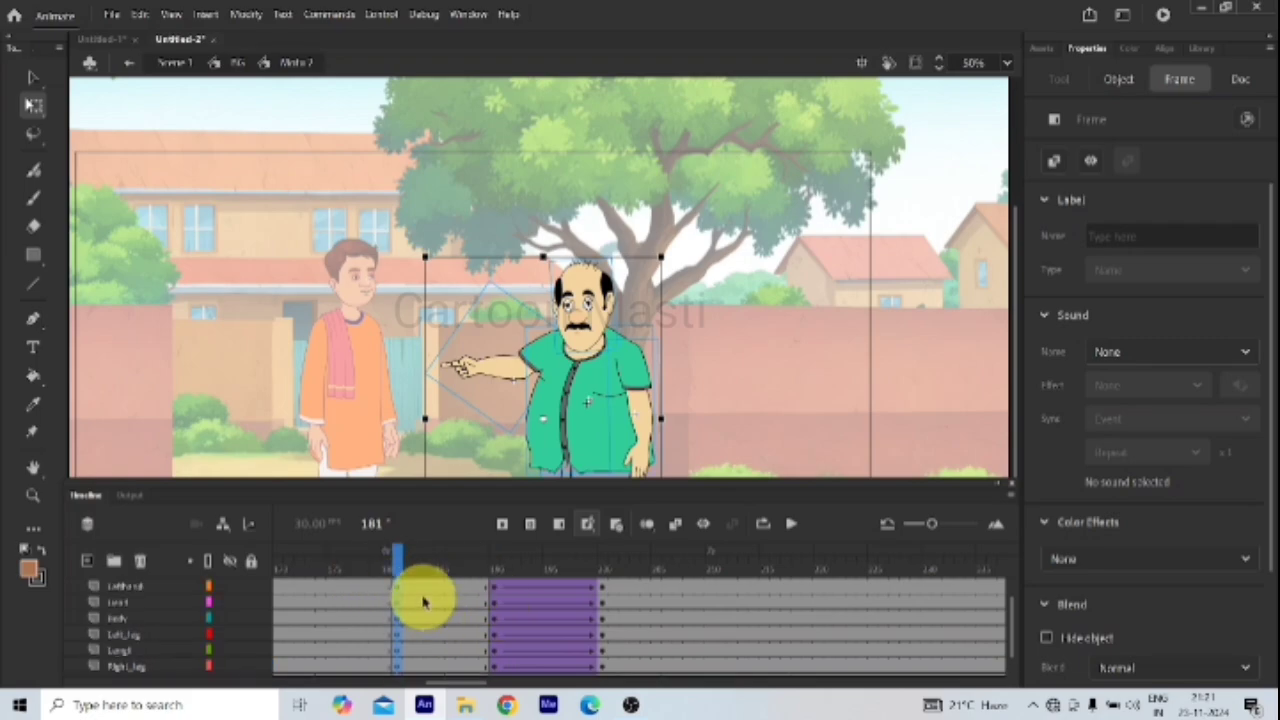
drag(420, 592, 465, 700)
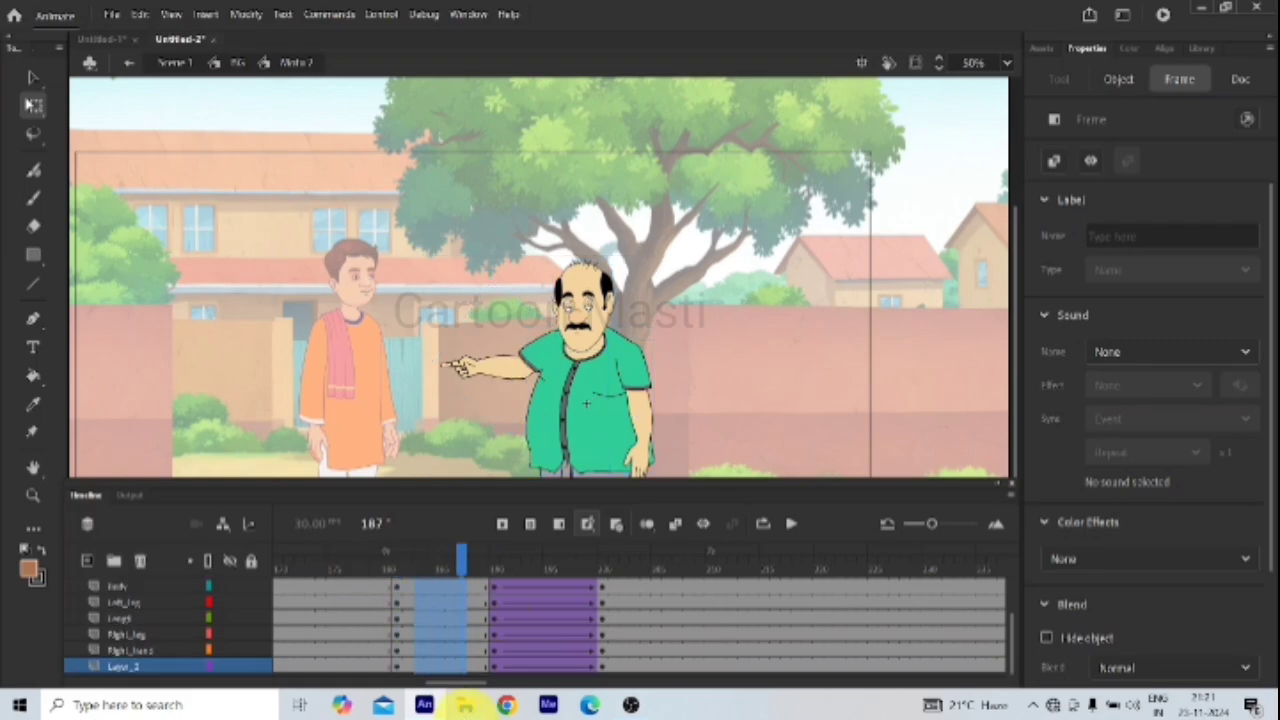
right_click(450, 605)
click(515, 194)
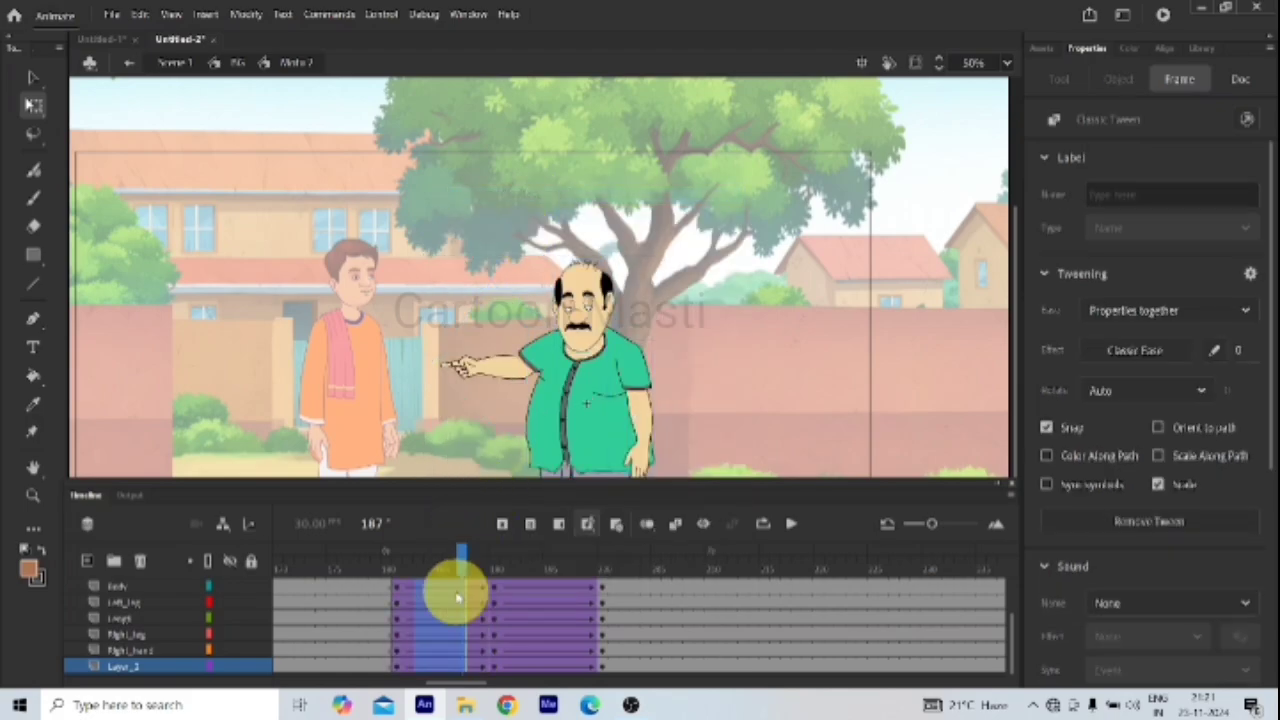
scroll(465, 605, up, 3)
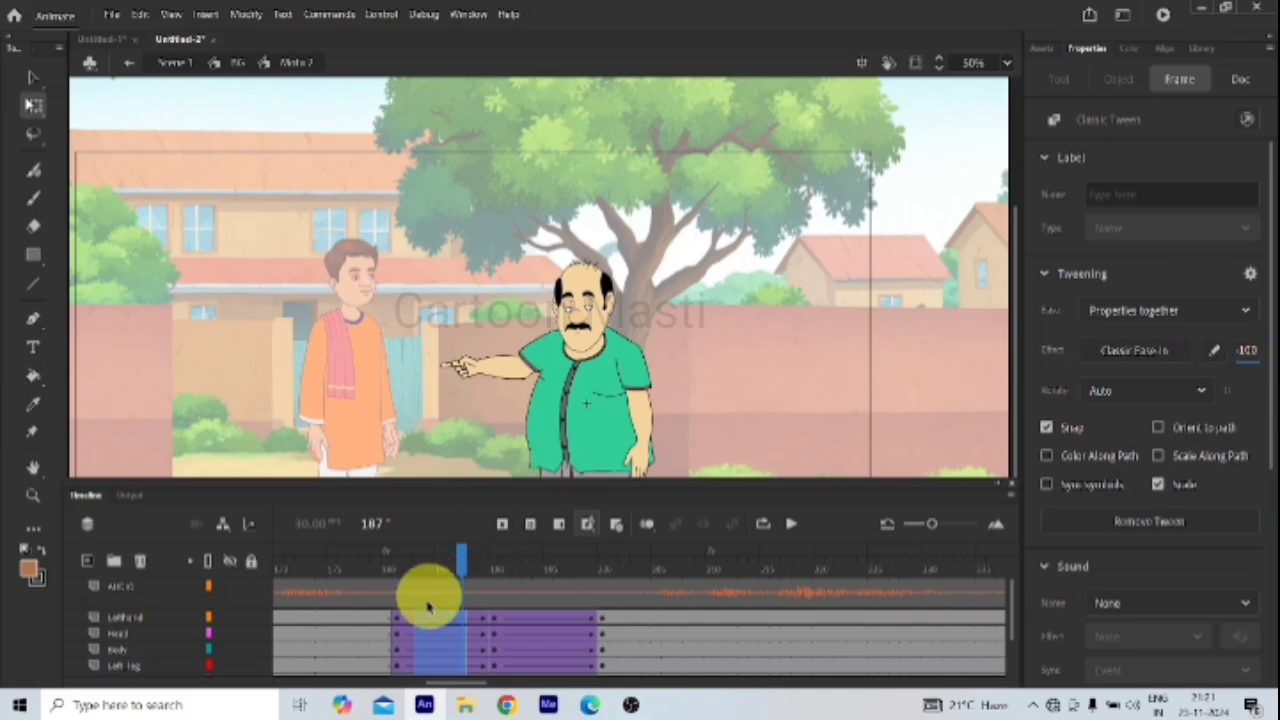
Step: At frame 190, squash the man's upper body parts together vertically to a height of about 468
drag(460, 557, 491, 594)
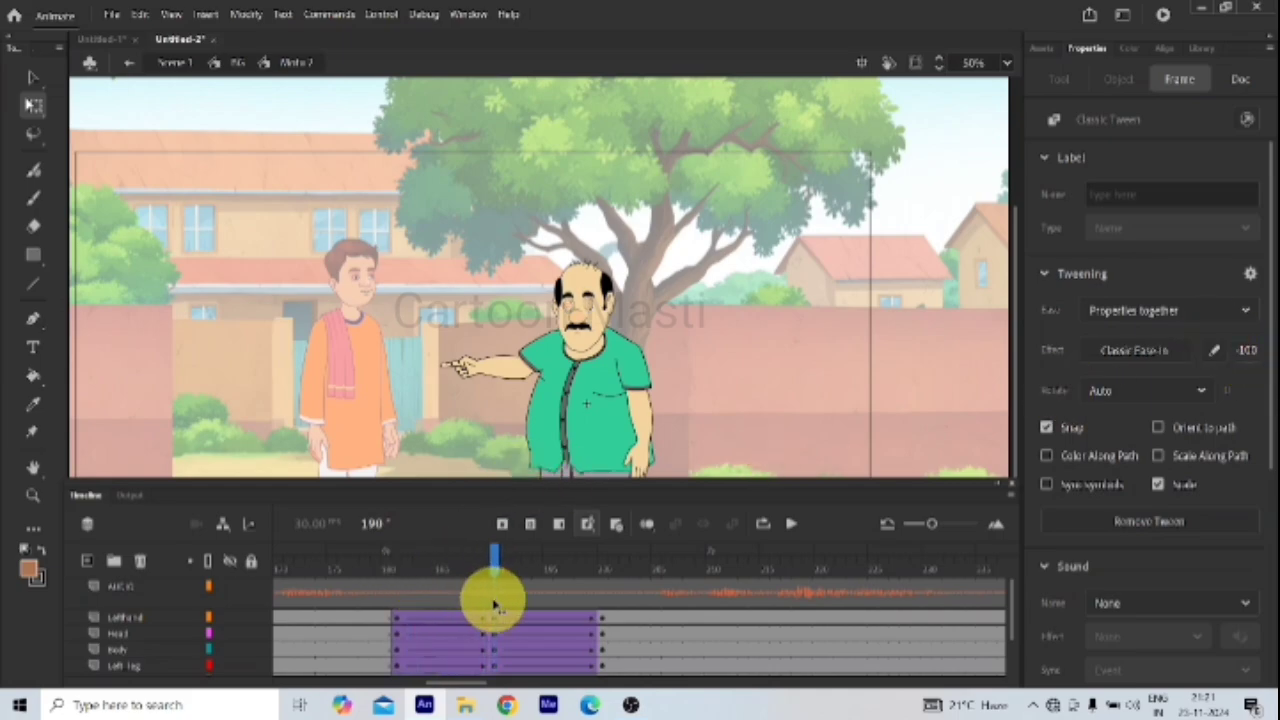
click(525, 390)
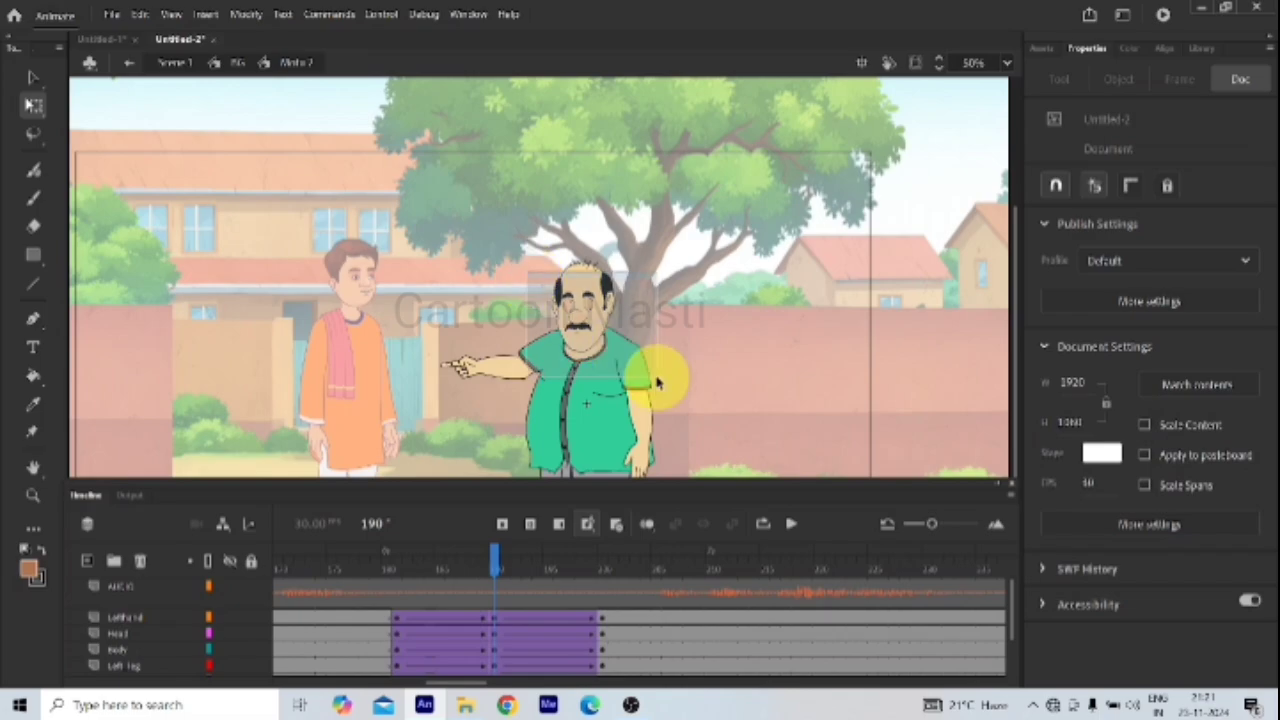
click(550, 378)
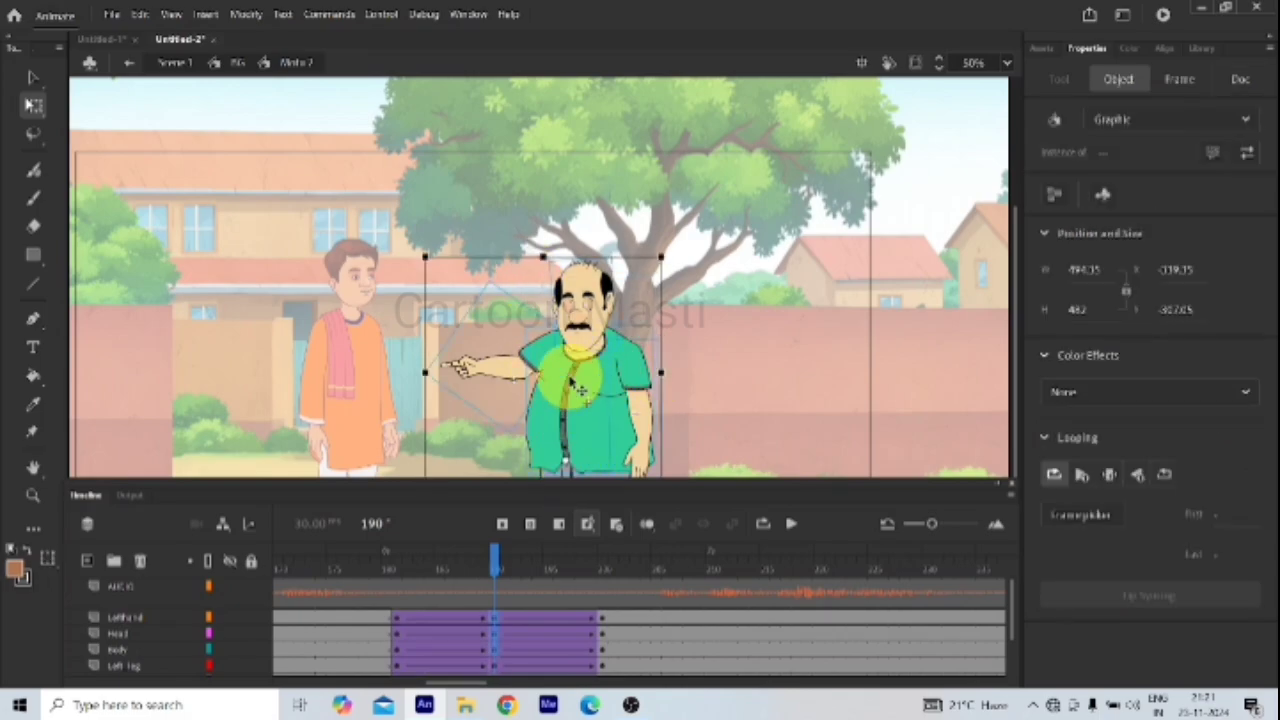
drag(546, 256, 547, 261)
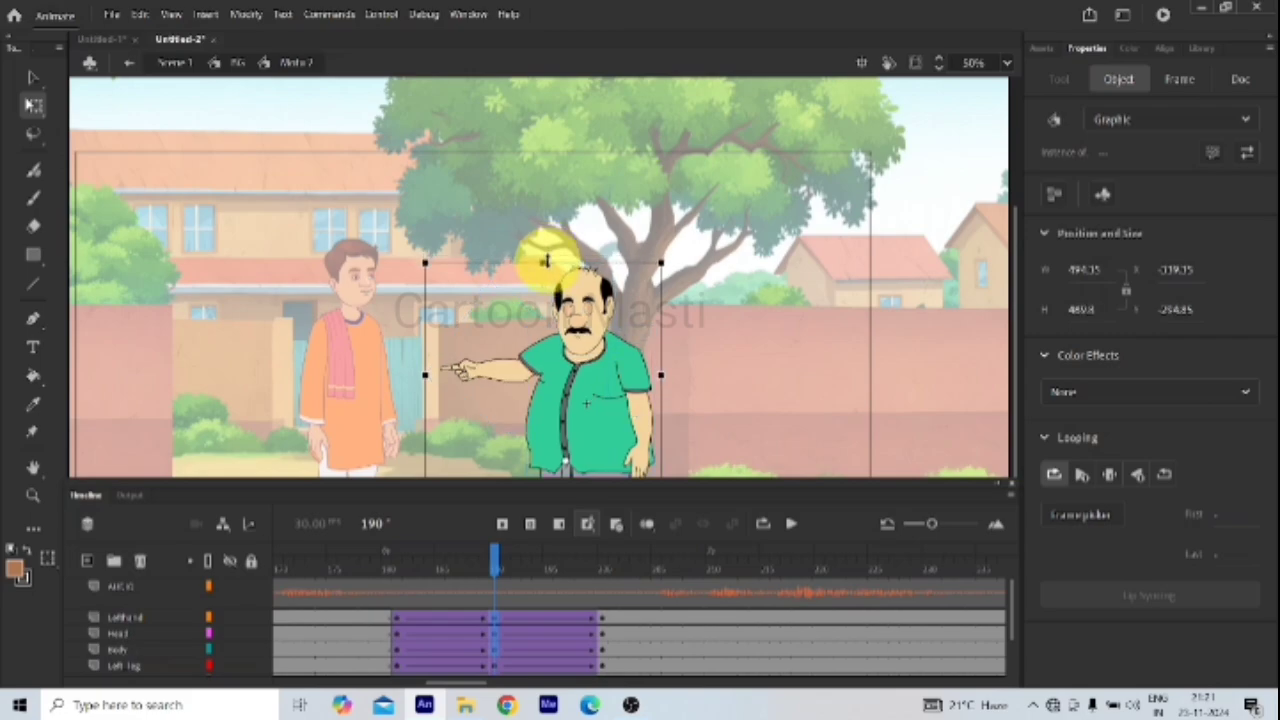
click(465, 617)
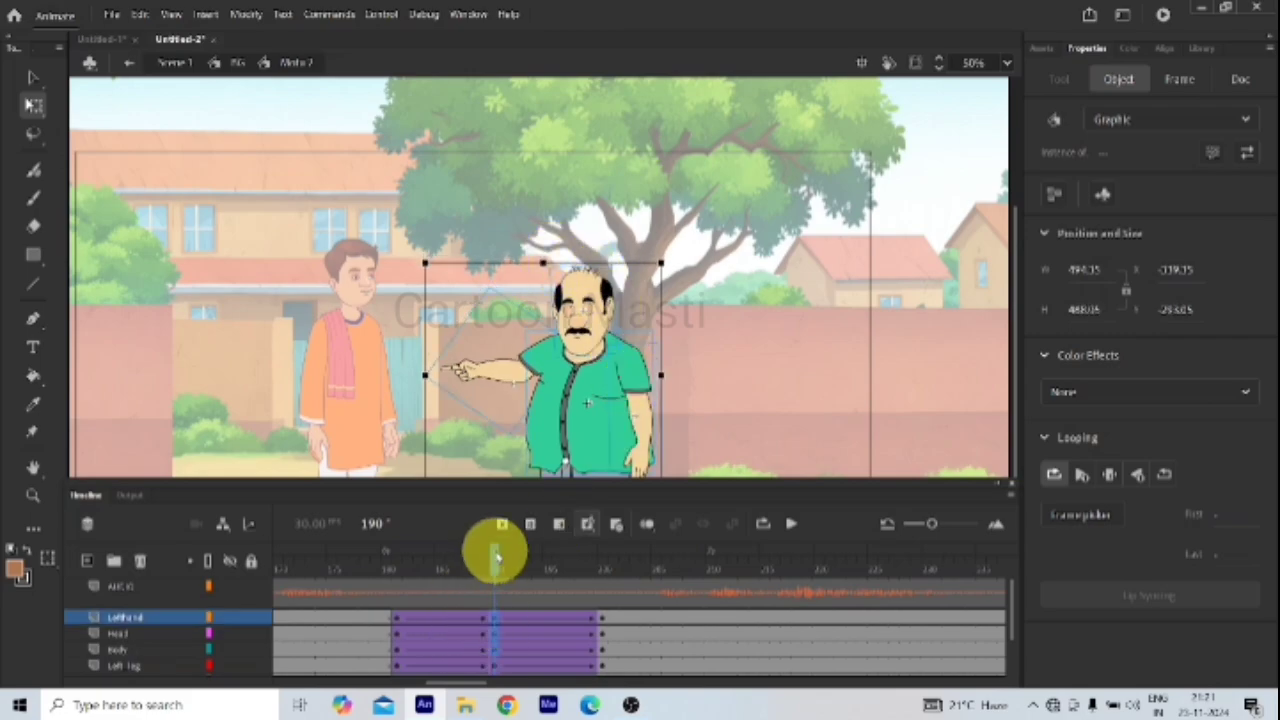
Step: At frame 200, rotate the man's upper body parts together slightly clockwise so he leans back
drag(610, 588, 593, 567)
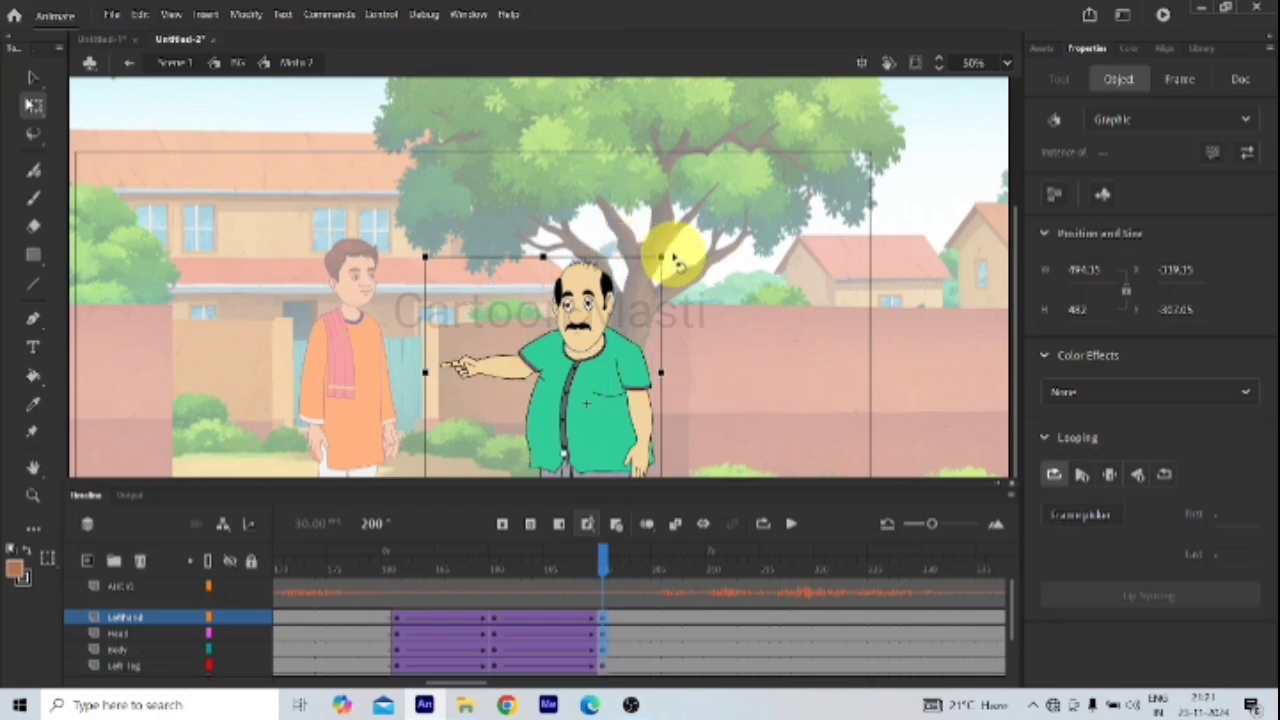
drag(677, 262, 682, 268)
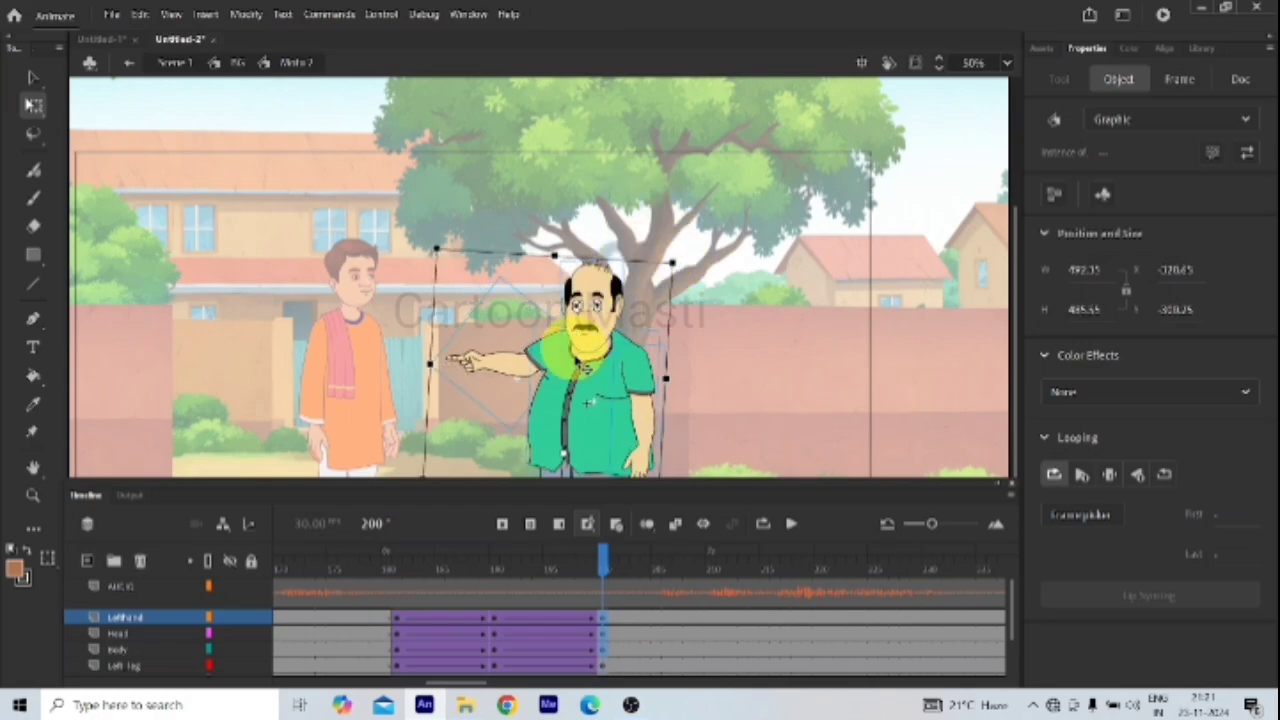
click(560, 490)
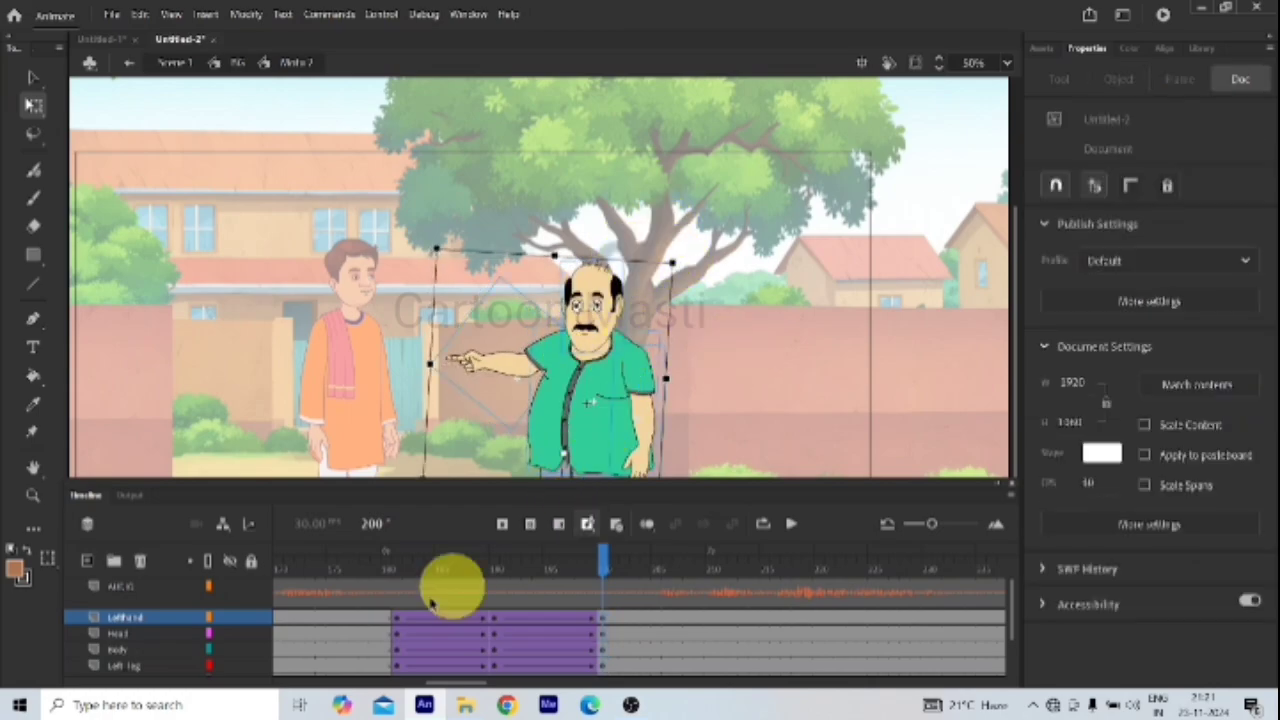
Step: At frame 190, rotate the man's head slightly clockwise and check the pose by scrubbing the adjacent frame
click(494, 624)
click(628, 322)
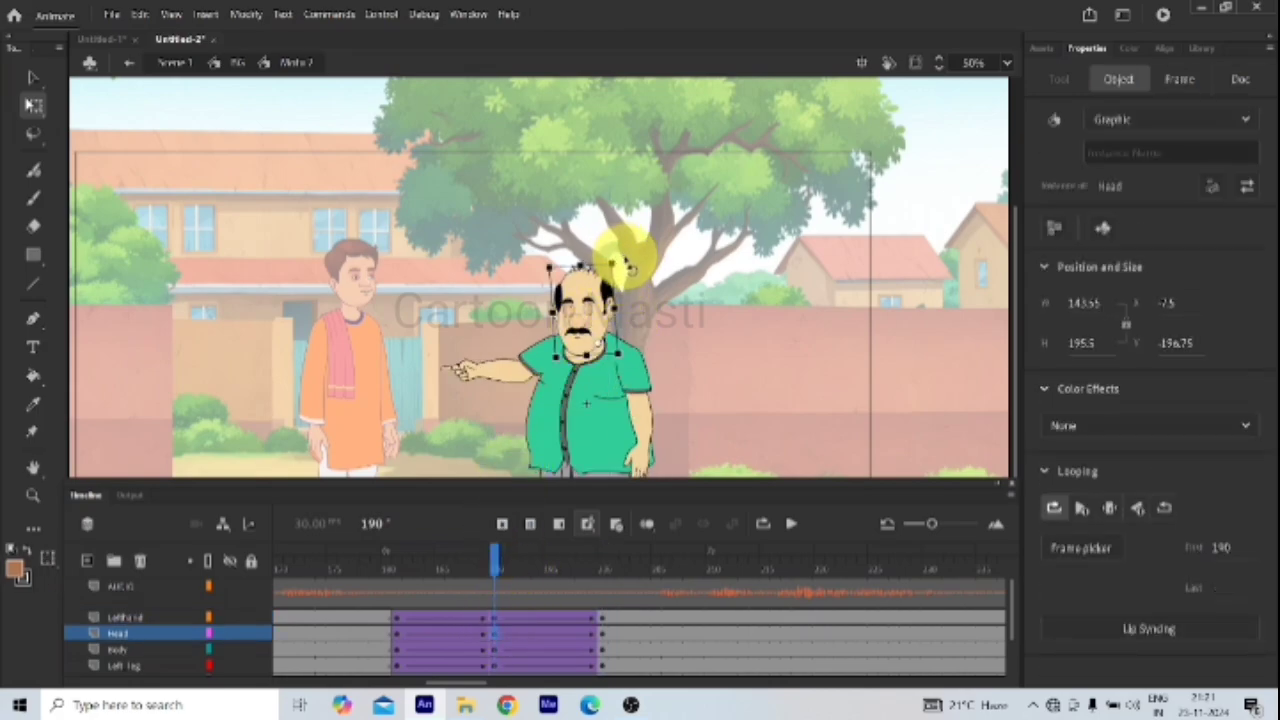
drag(630, 268, 634, 257)
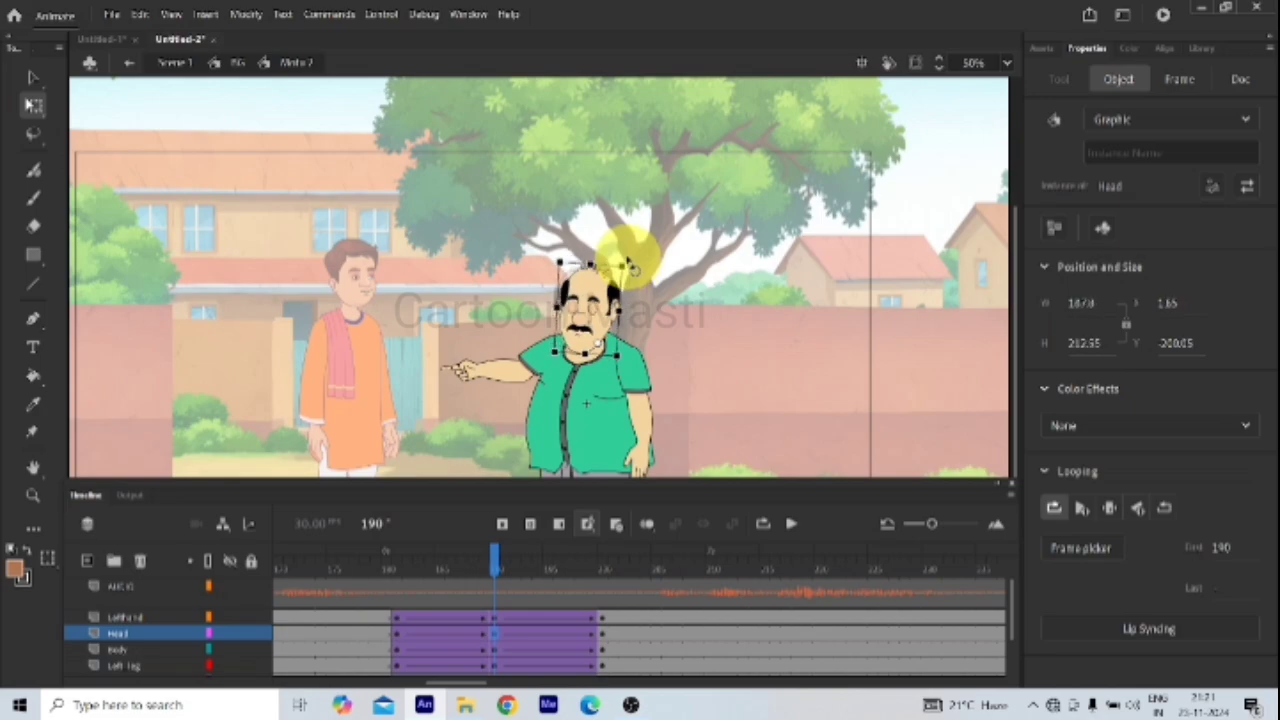
drag(492, 563, 500, 663)
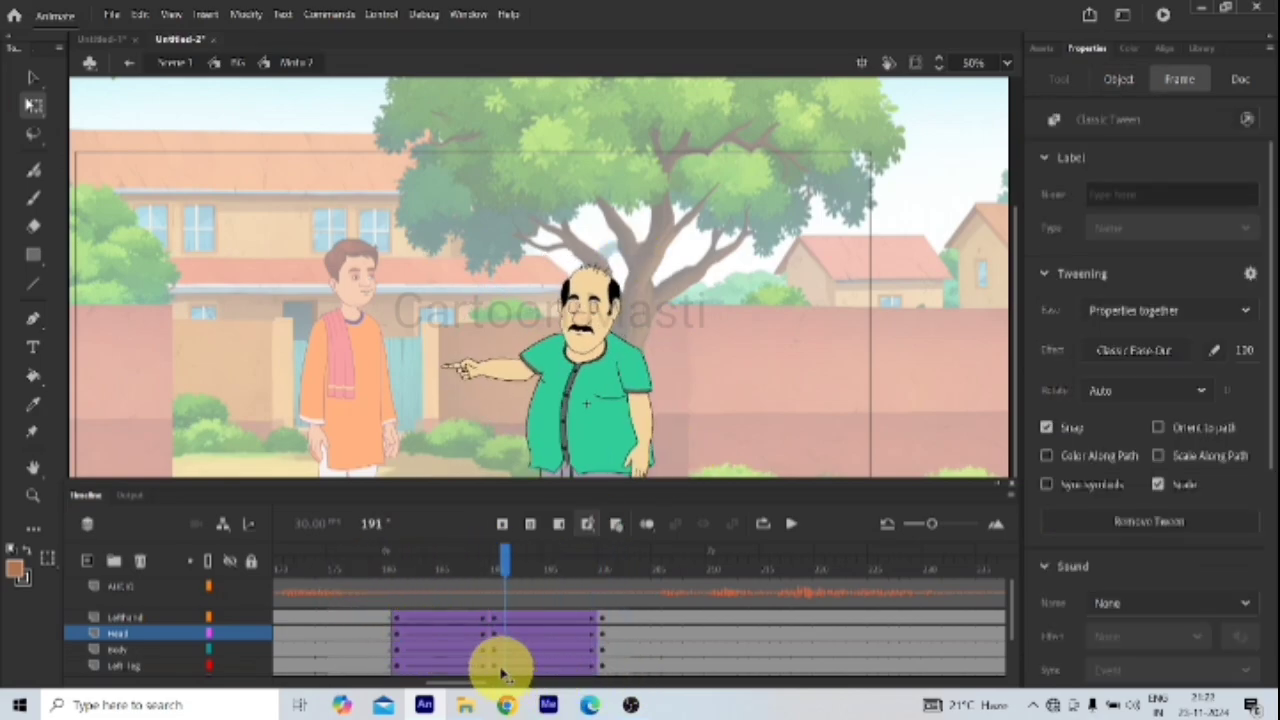
click(563, 457)
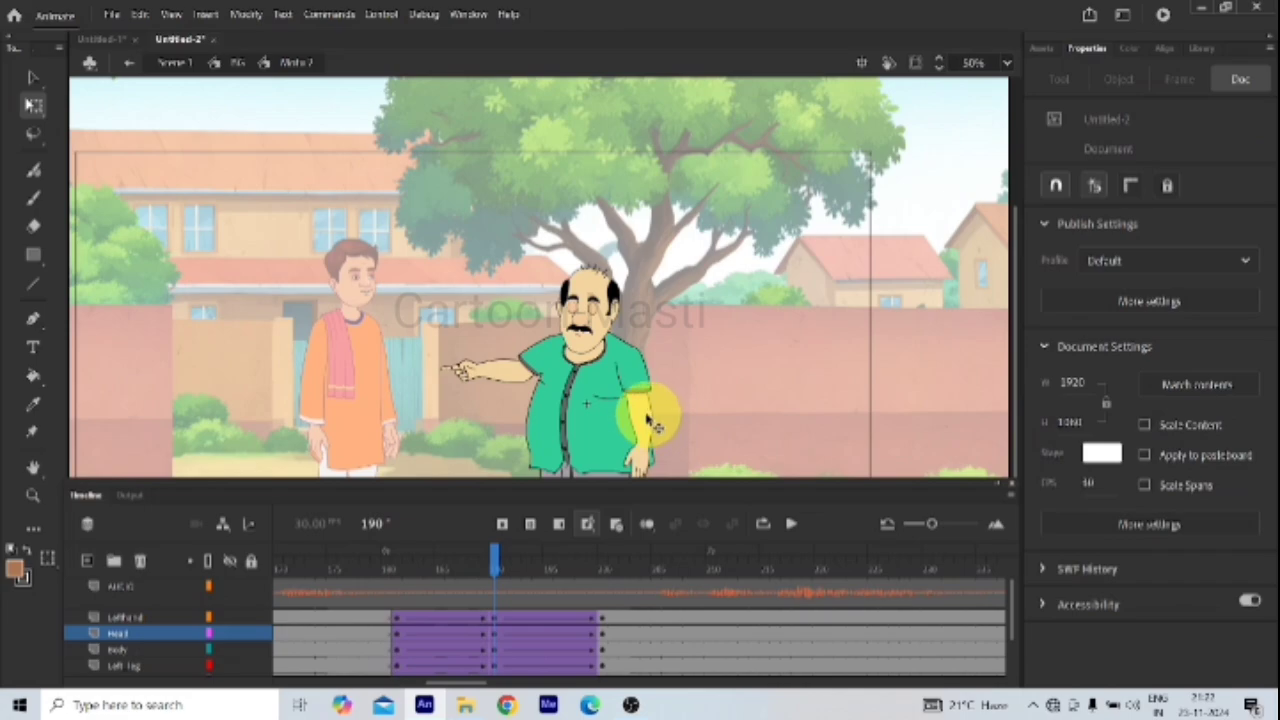
Step: At frame 200, rotate the man's outstretched right hand downward so it points toward the ground
click(466, 366)
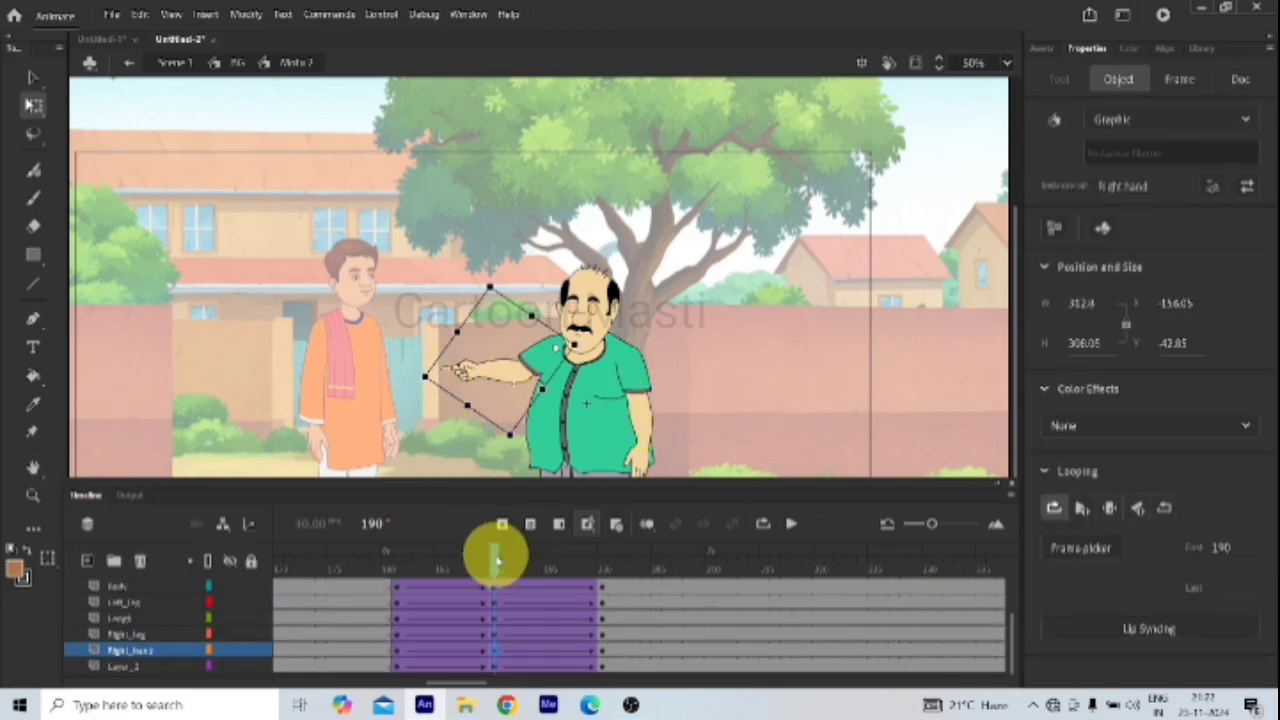
click(600, 608)
click(500, 374)
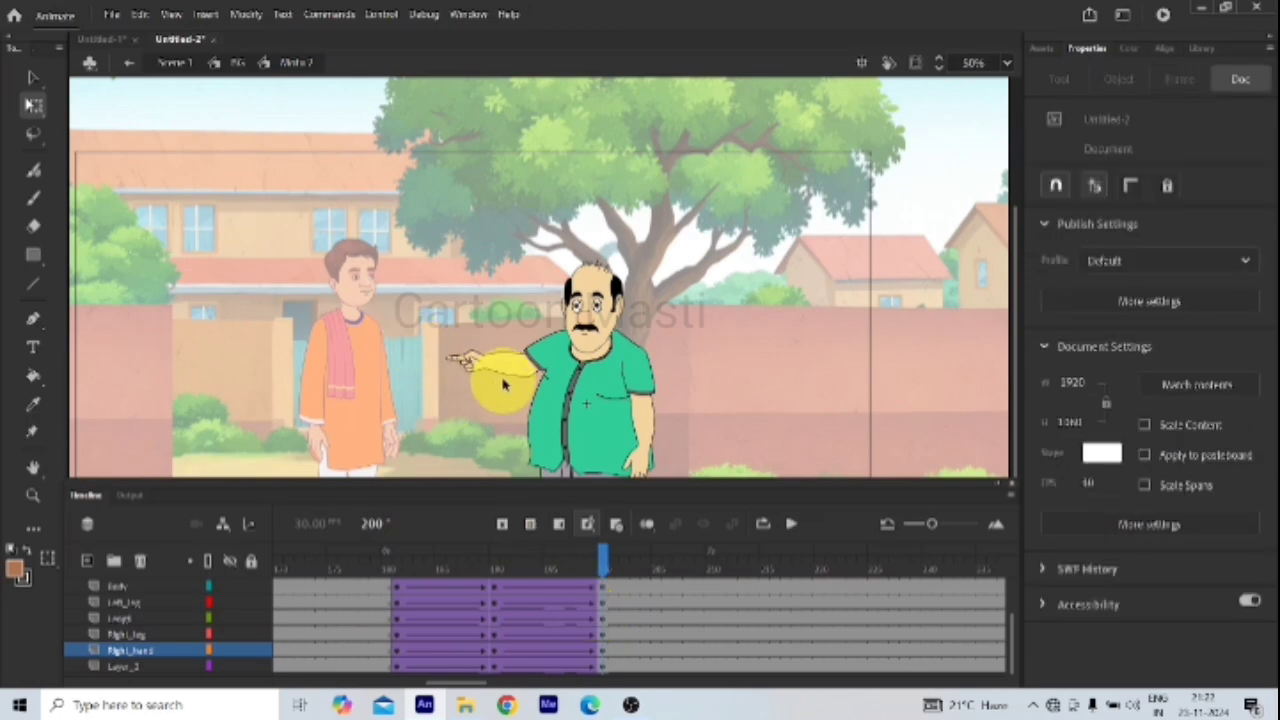
click(462, 386)
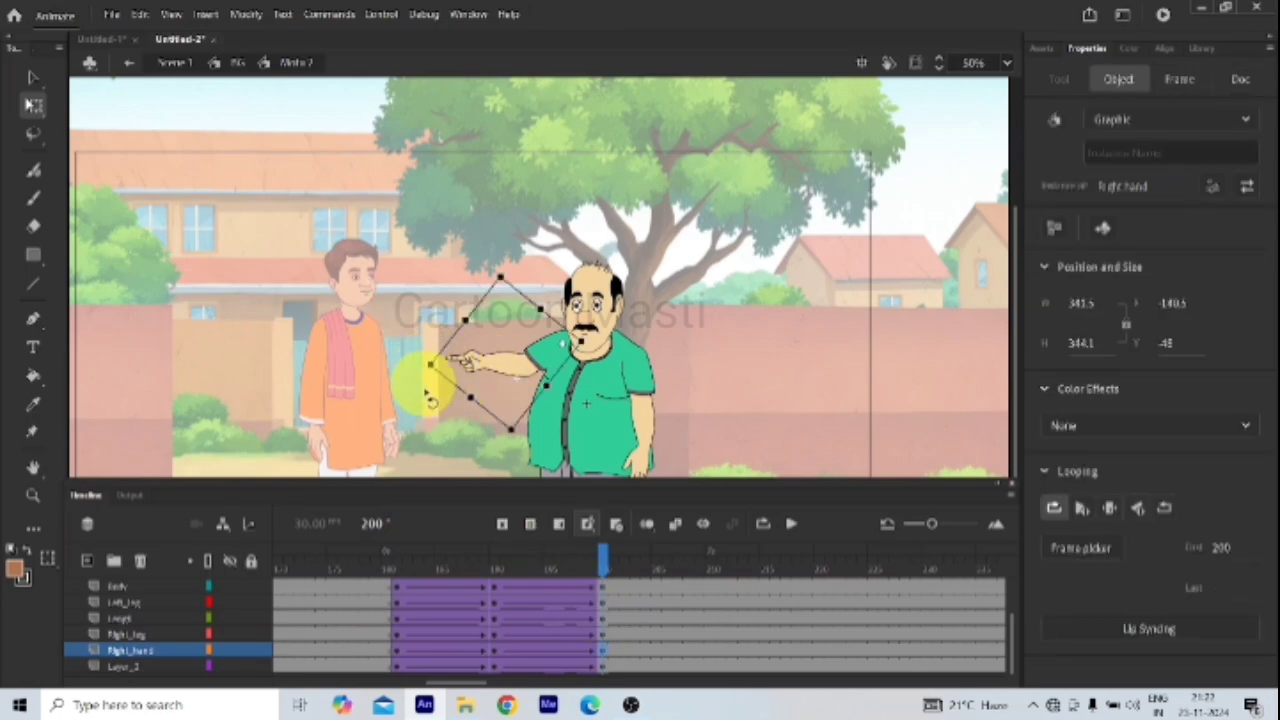
drag(431, 398, 437, 465)
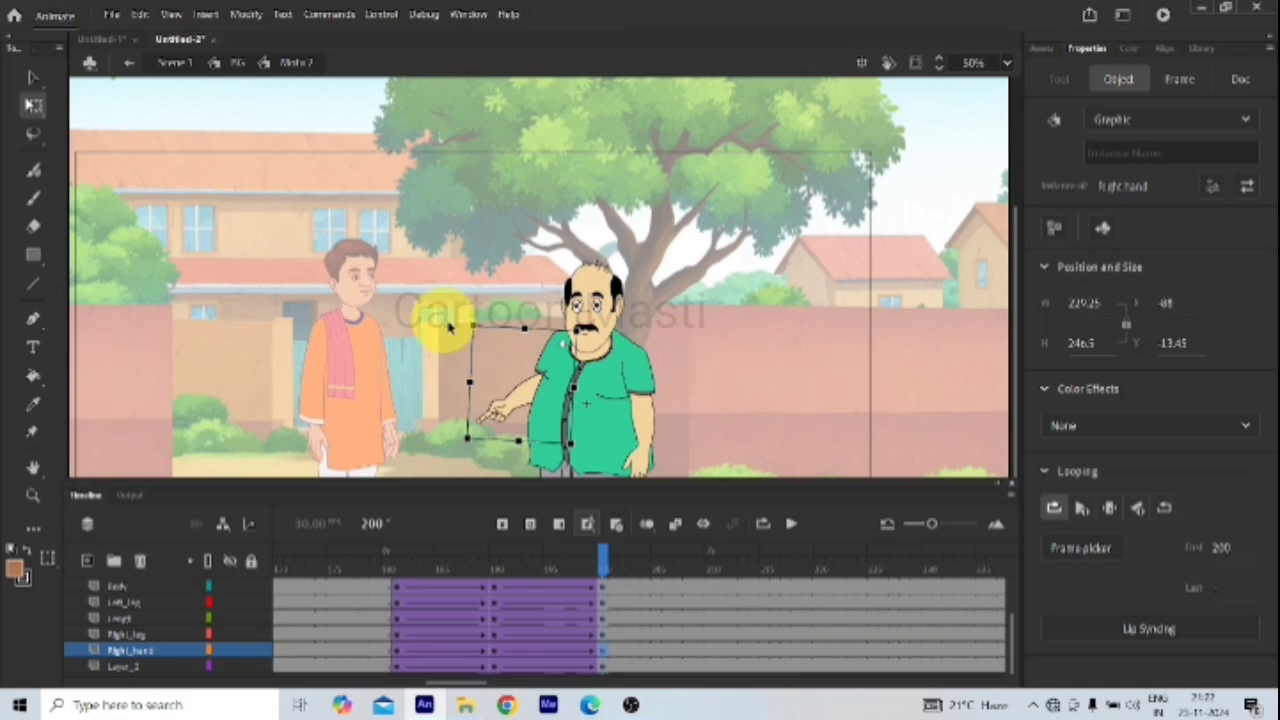
Step: At frame 200, rotate the man's left hand slightly clockwise so it hangs closer to his body
click(650, 435)
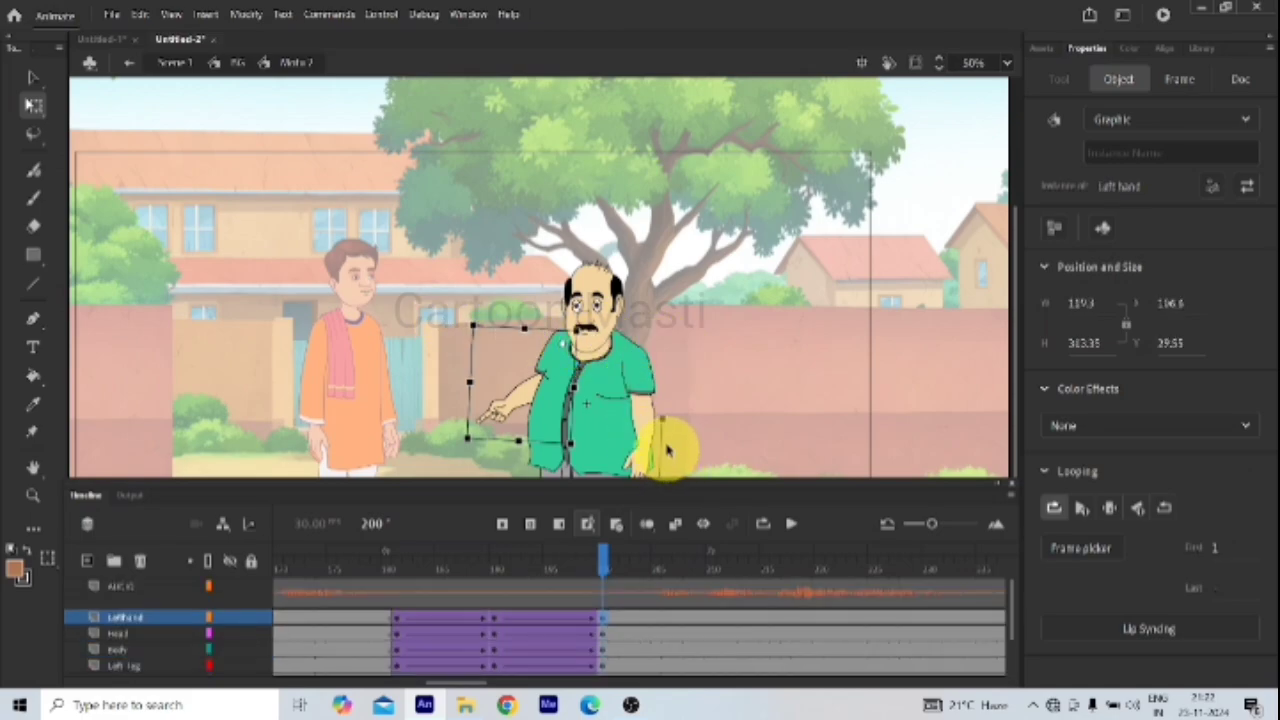
scroll(672, 400, down, 3)
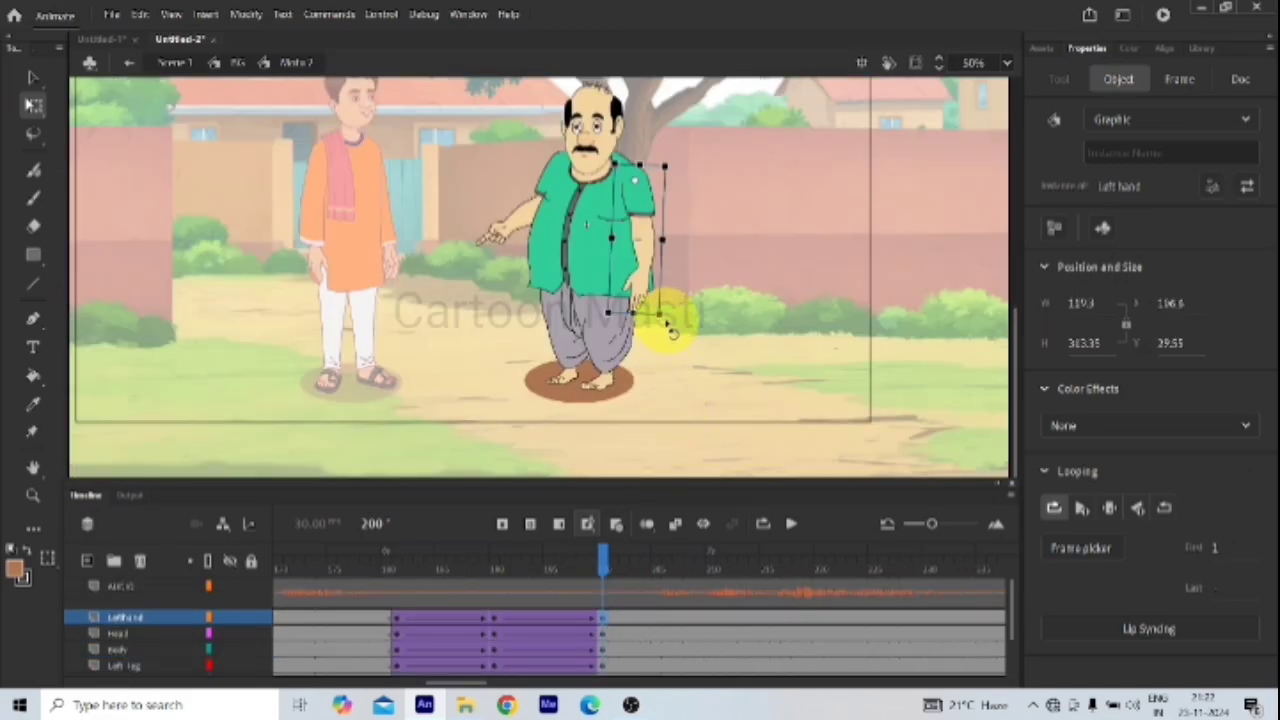
drag(665, 335, 658, 333)
Step: Try a classic tween with ease-out 100 on the Right hand symbol's finger layer, between keyframes at frames 190 and 200
click(518, 223)
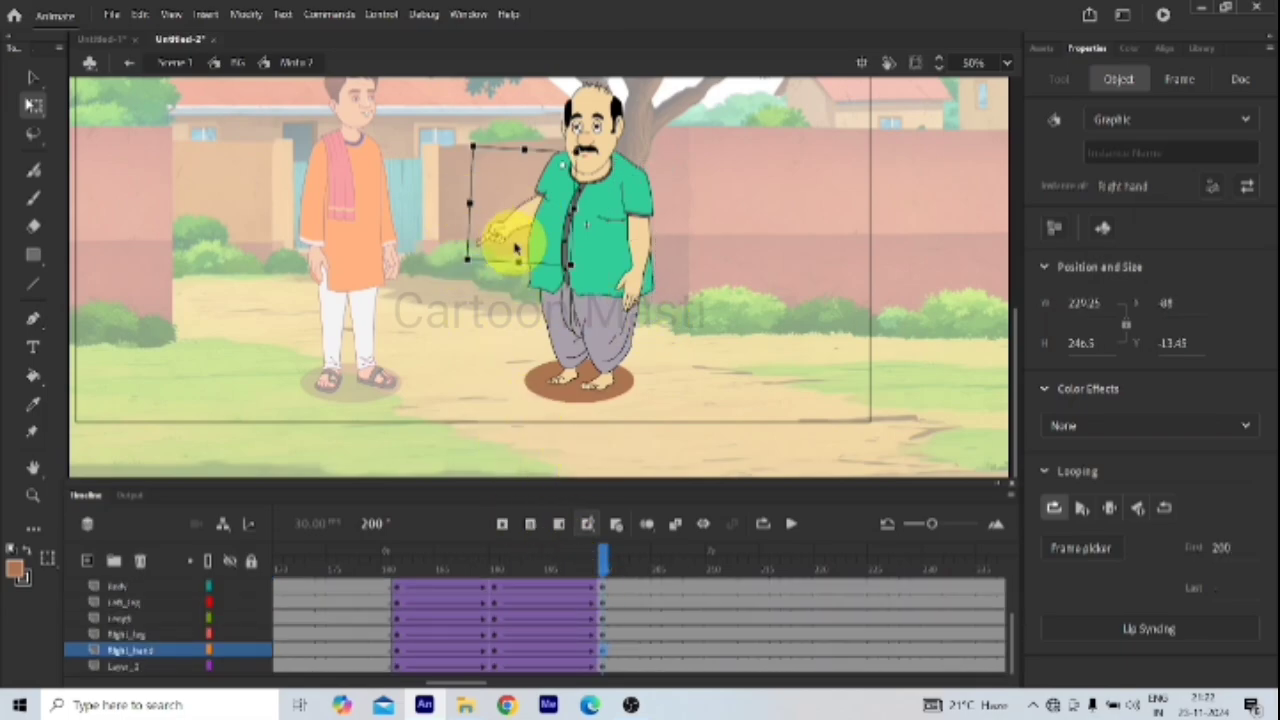
click(598, 585)
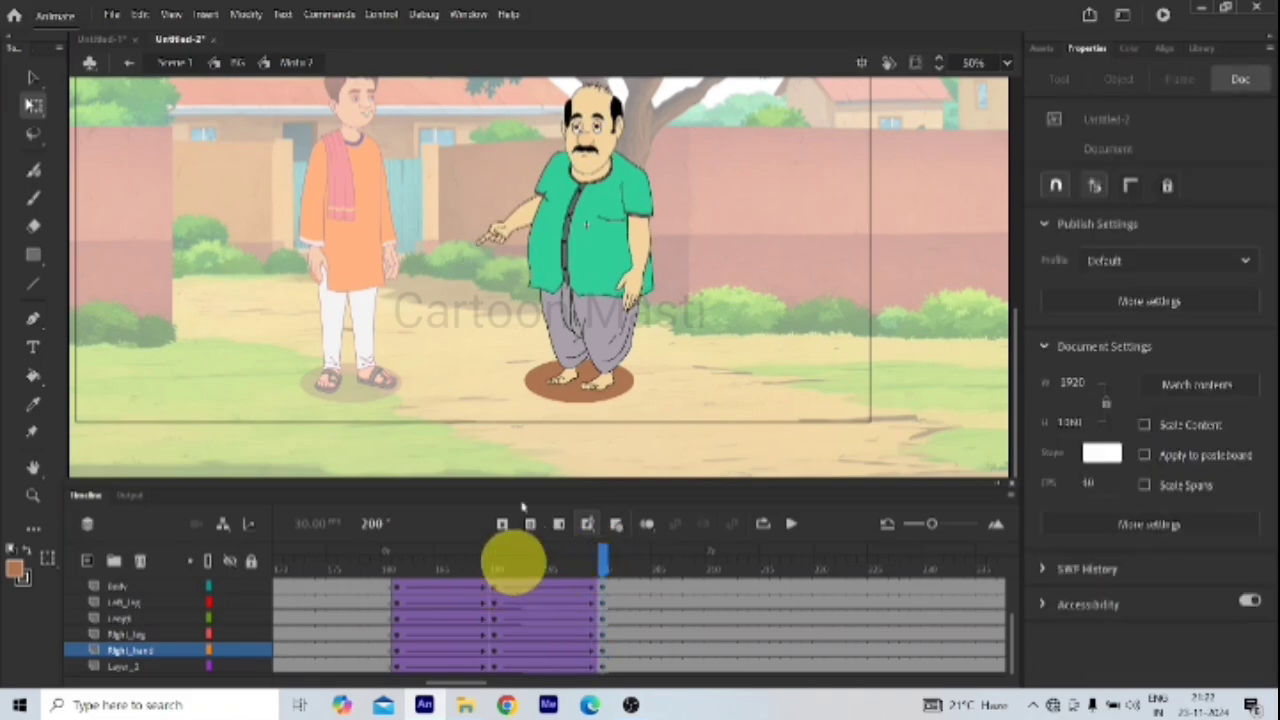
double_click(517, 230)
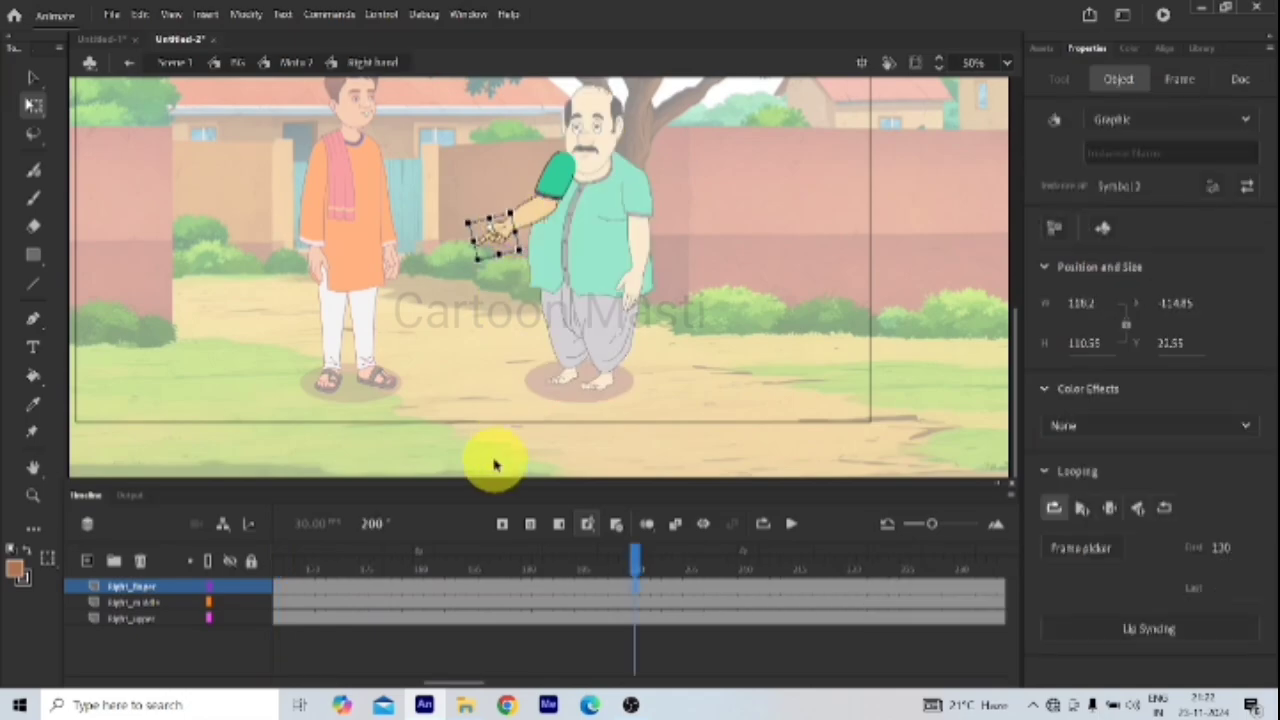
click(529, 589)
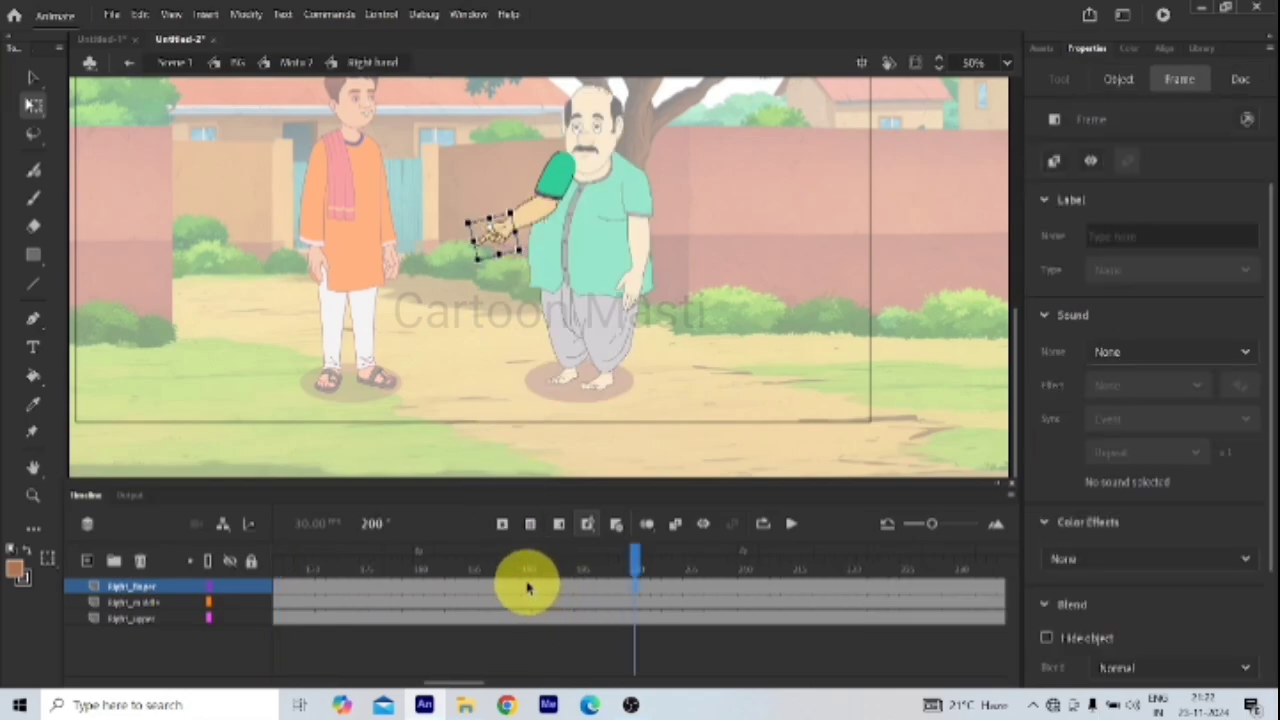
right_click(585, 588)
click(645, 164)
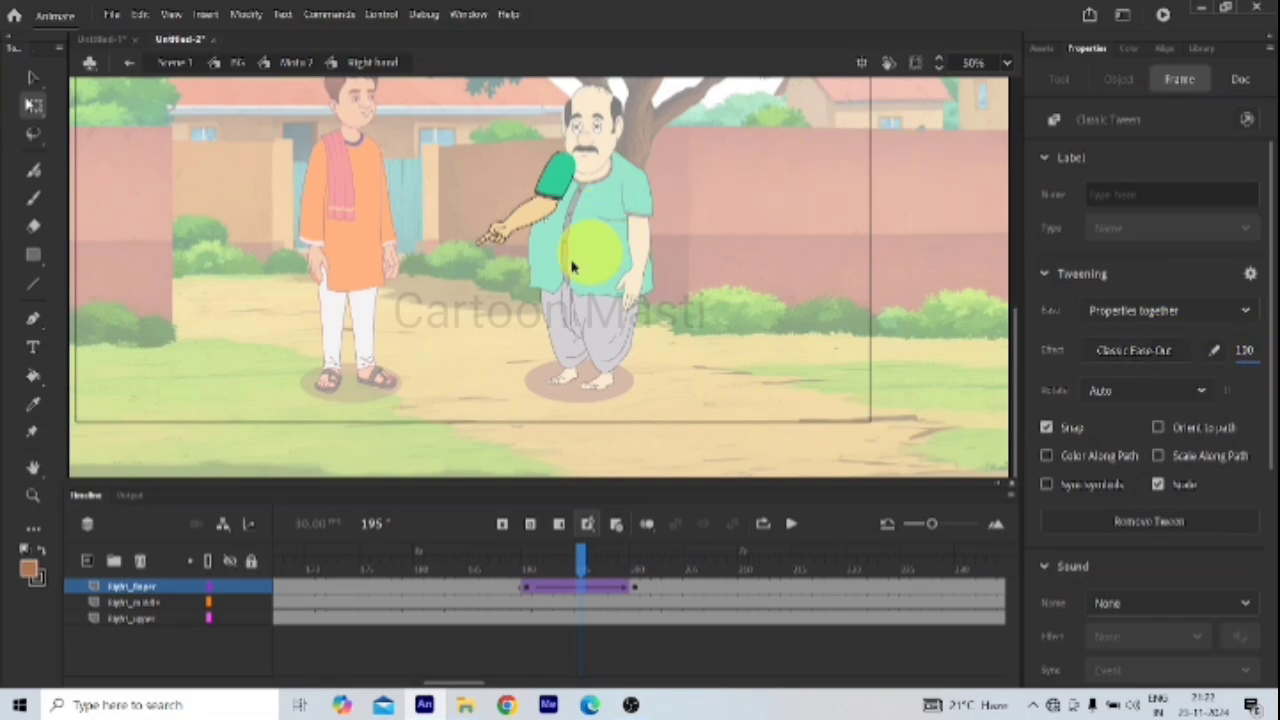
click(492, 295)
Step: Try rotating the right forearm and pointing hand downward together about the elbow at frame 200
drag(580, 557, 634, 571)
click(510, 222)
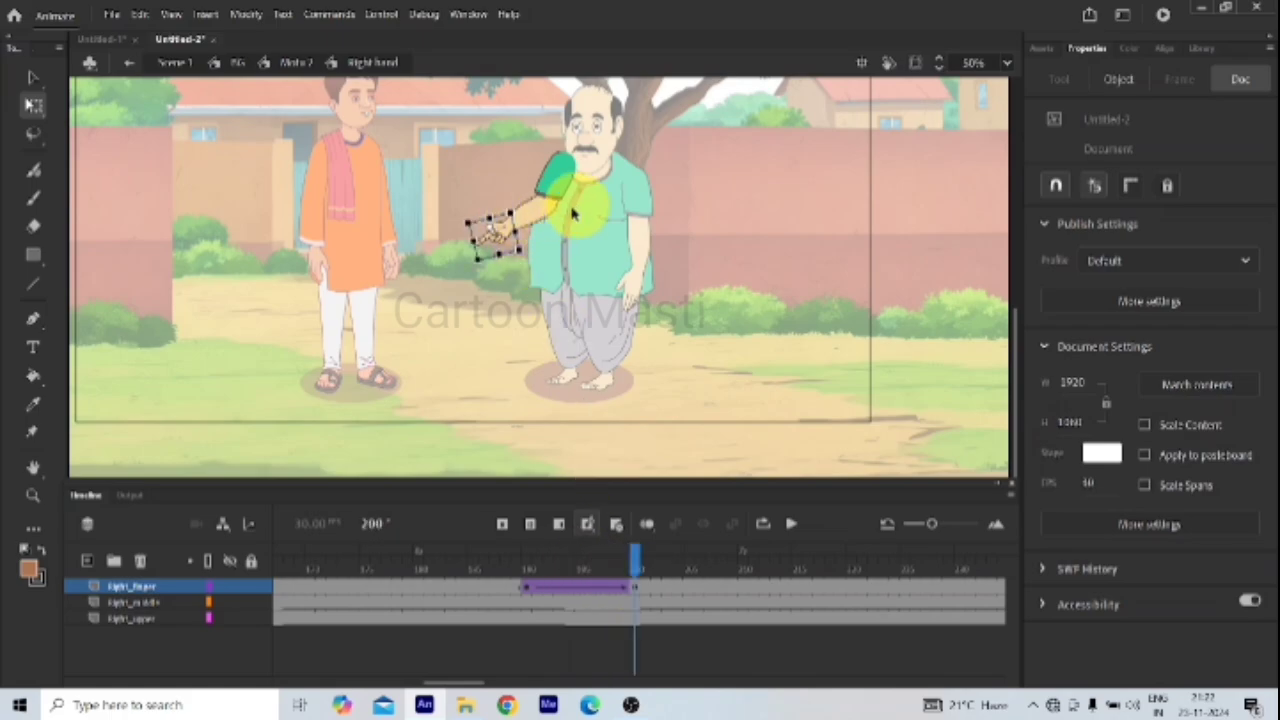
scroll(540, 225, up, 4)
click(570, 218)
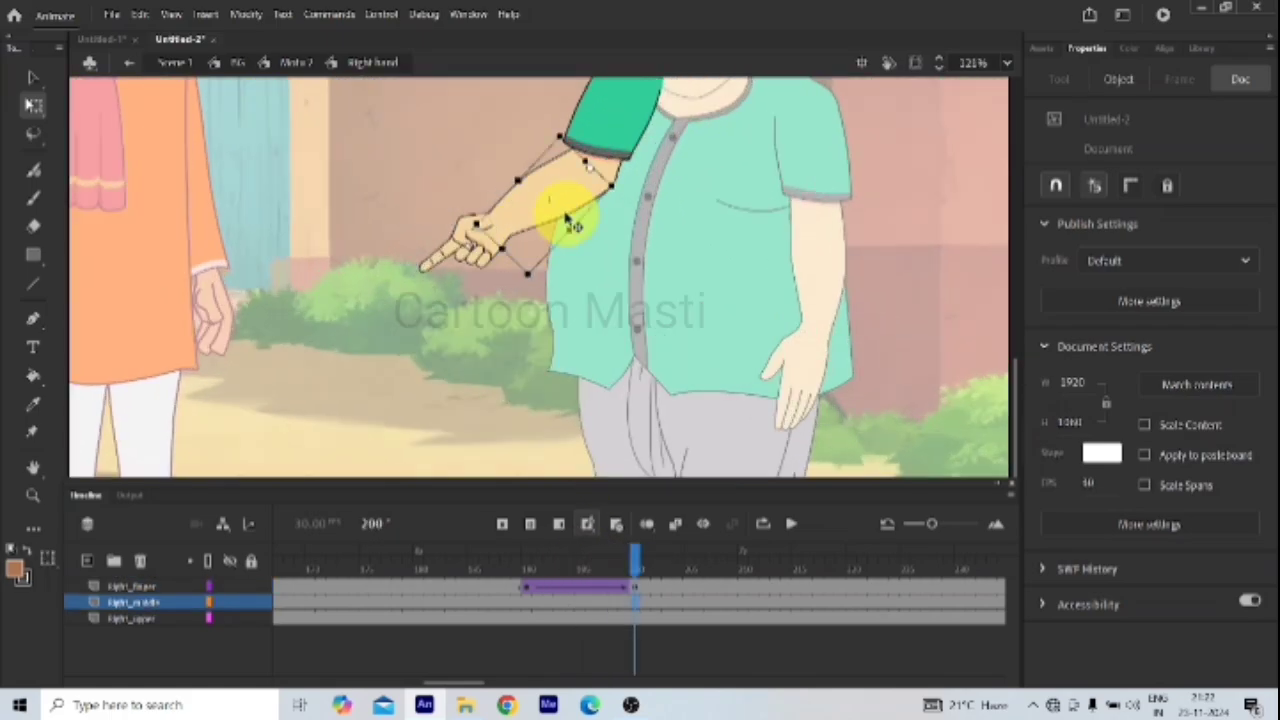
click(476, 260)
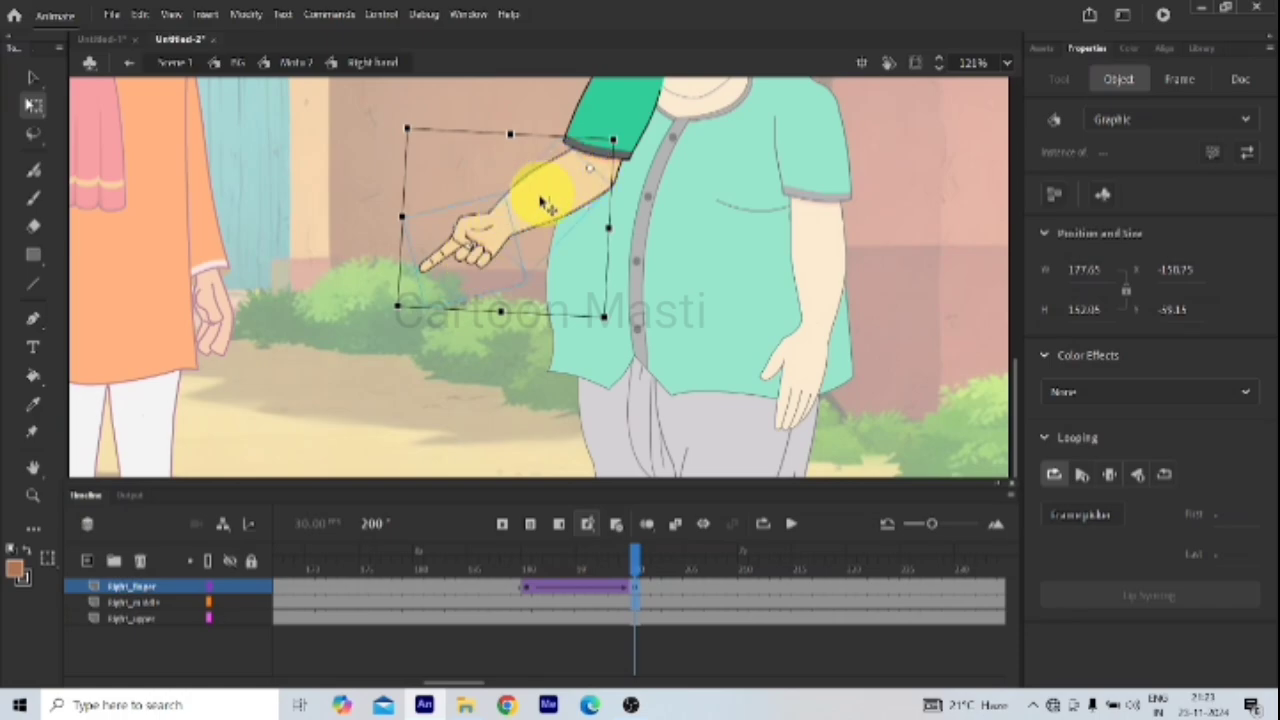
drag(402, 327, 465, 385)
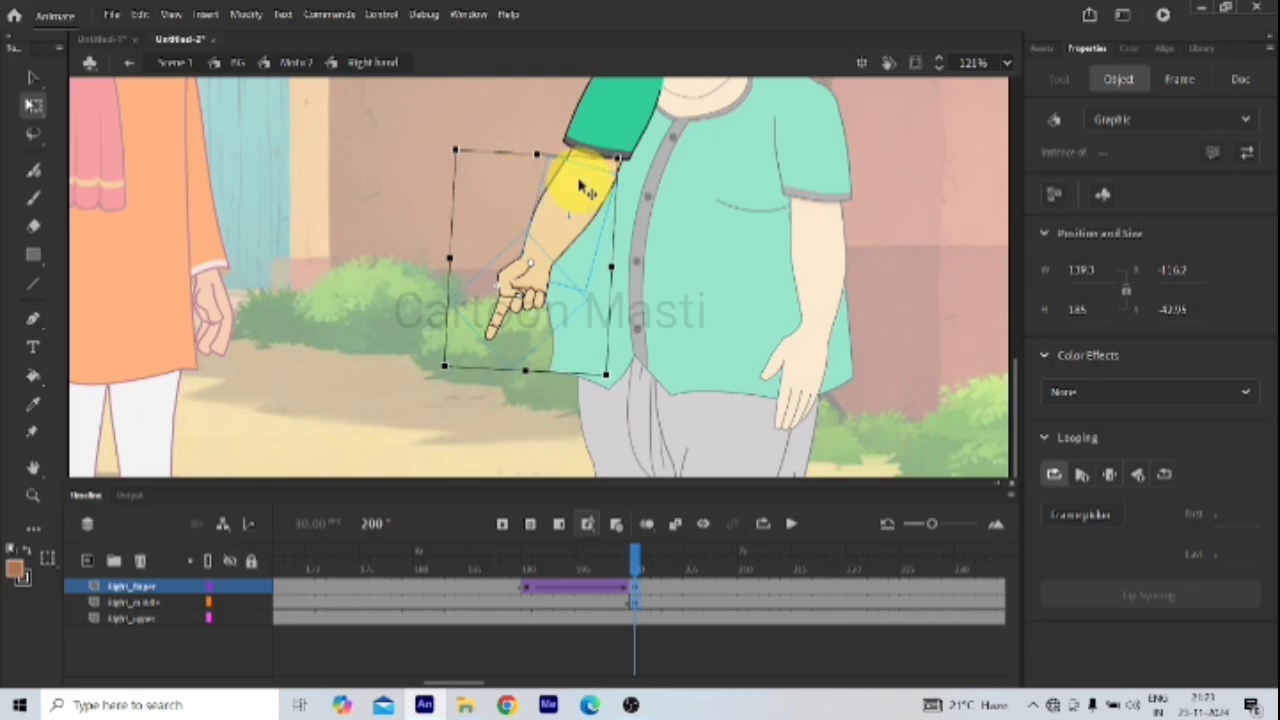
Step: Try a classic tween on the right arm's middle layer from a keyframe at frame 190 to frame 200
click(630, 603)
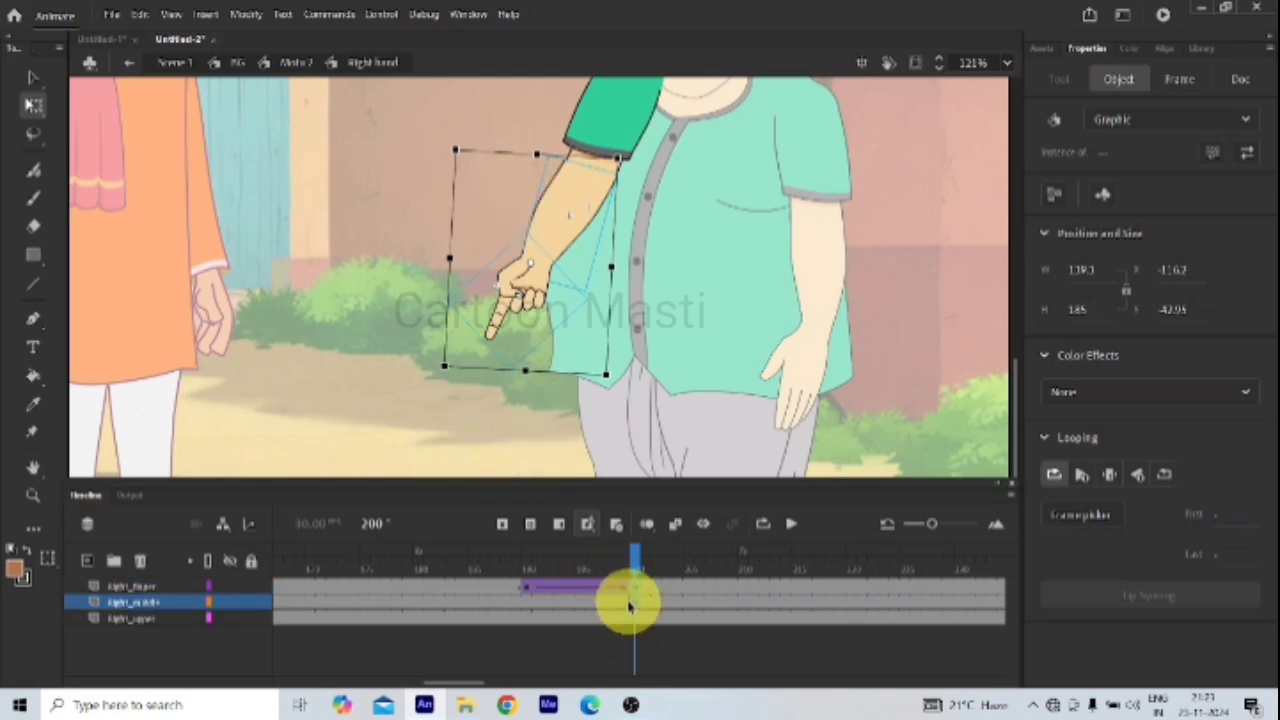
click(528, 607)
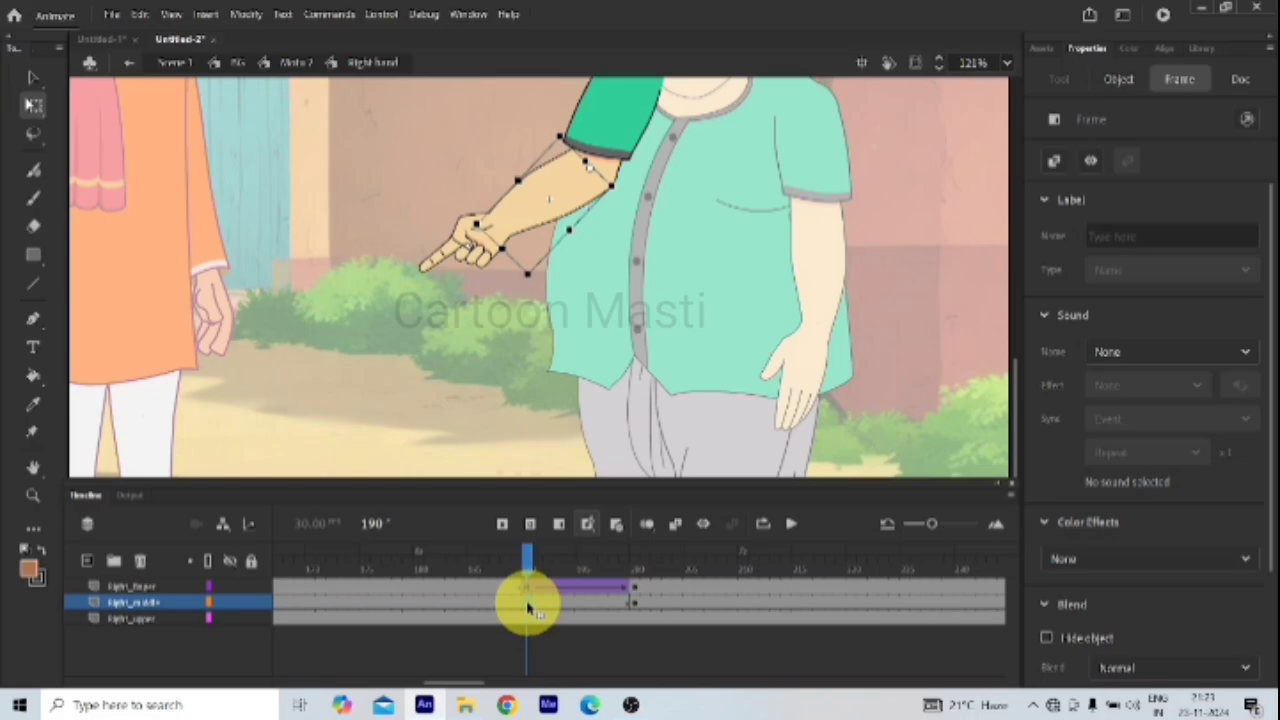
right_click(577, 602)
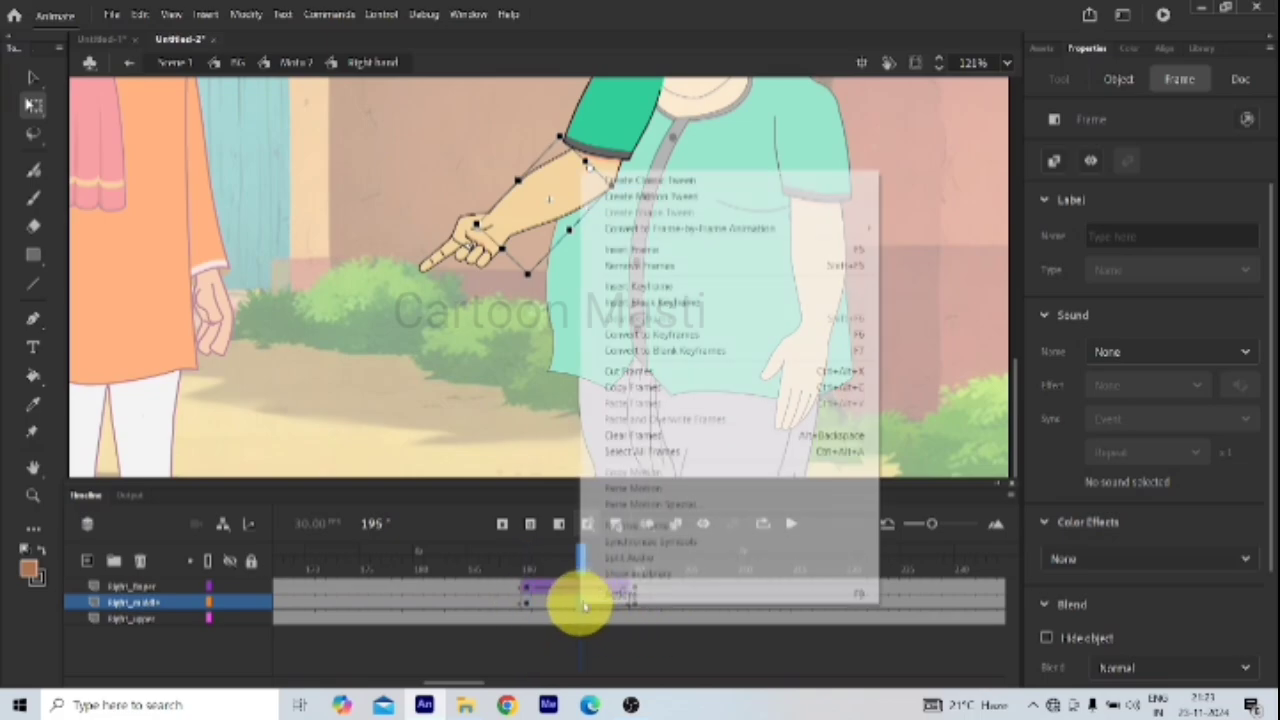
click(650, 181)
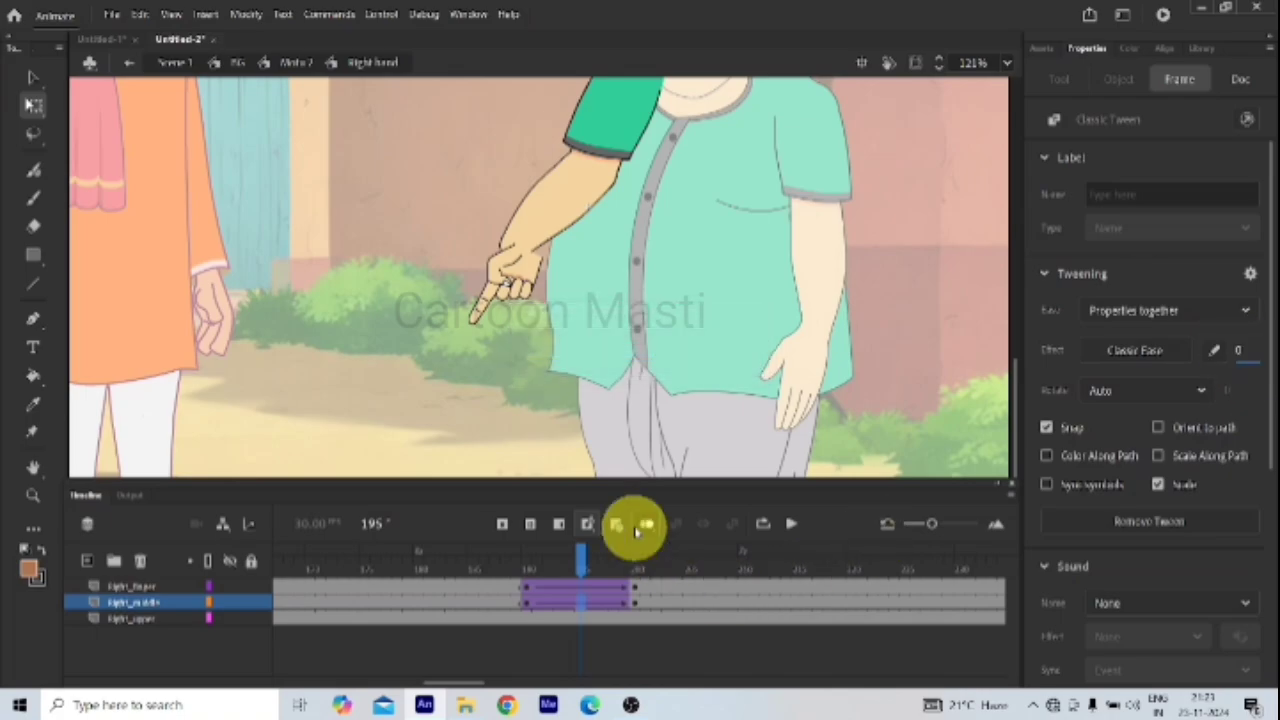
Step: Preview the arm motion around frame 195 and undo the keyframe, pose and tween edits made inside the Right hand symbol
drag(585, 605, 545, 592)
click(557, 570)
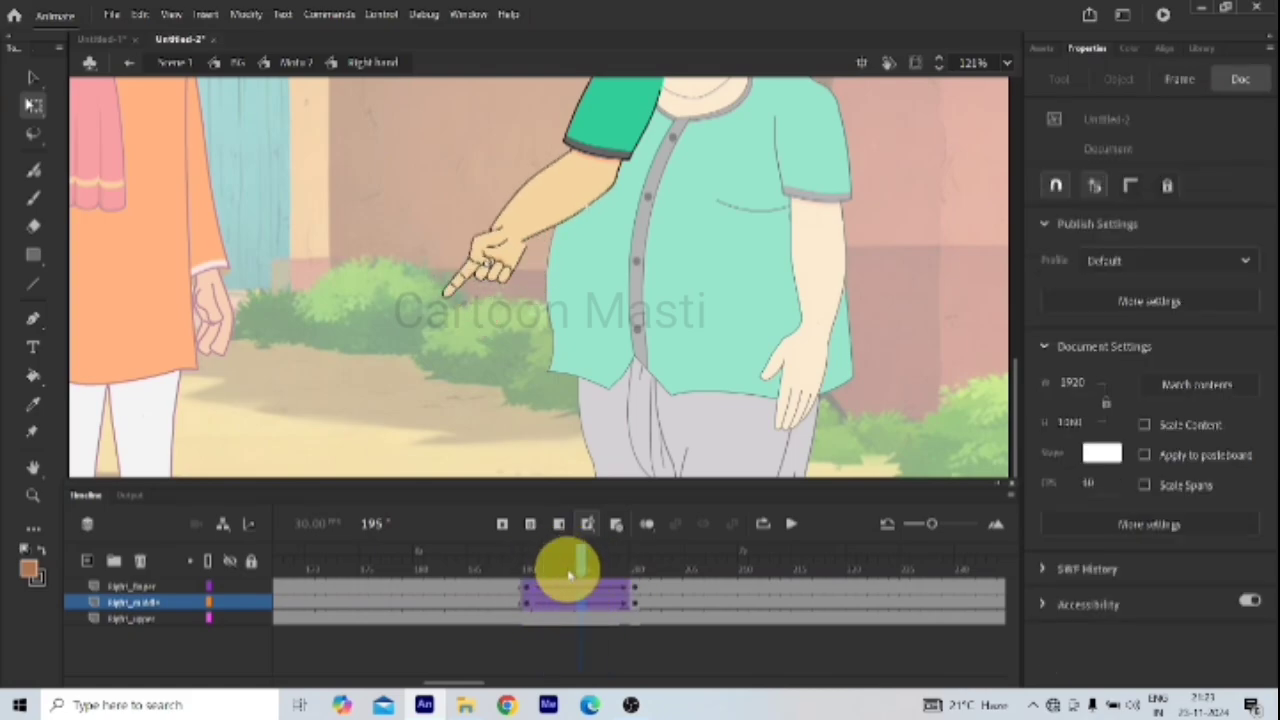
click(568, 575)
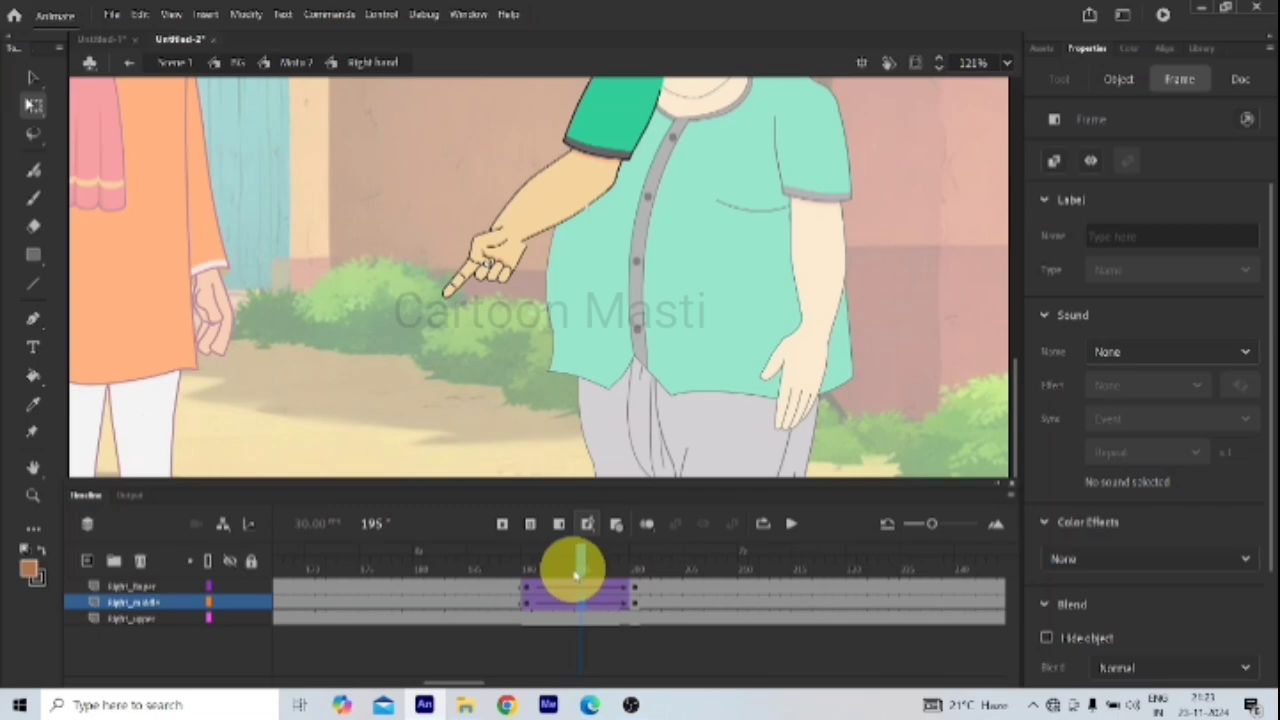
click(599, 580)
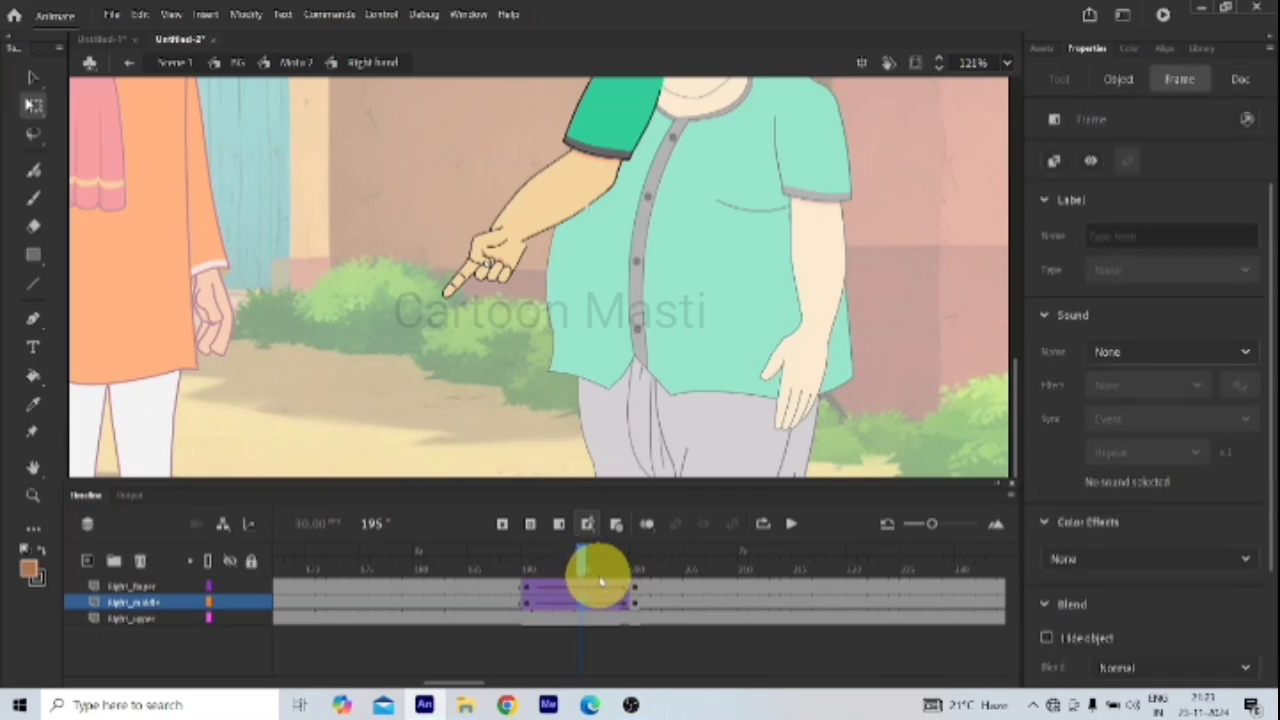
key(ctrl+z)
key(ctrl+z)
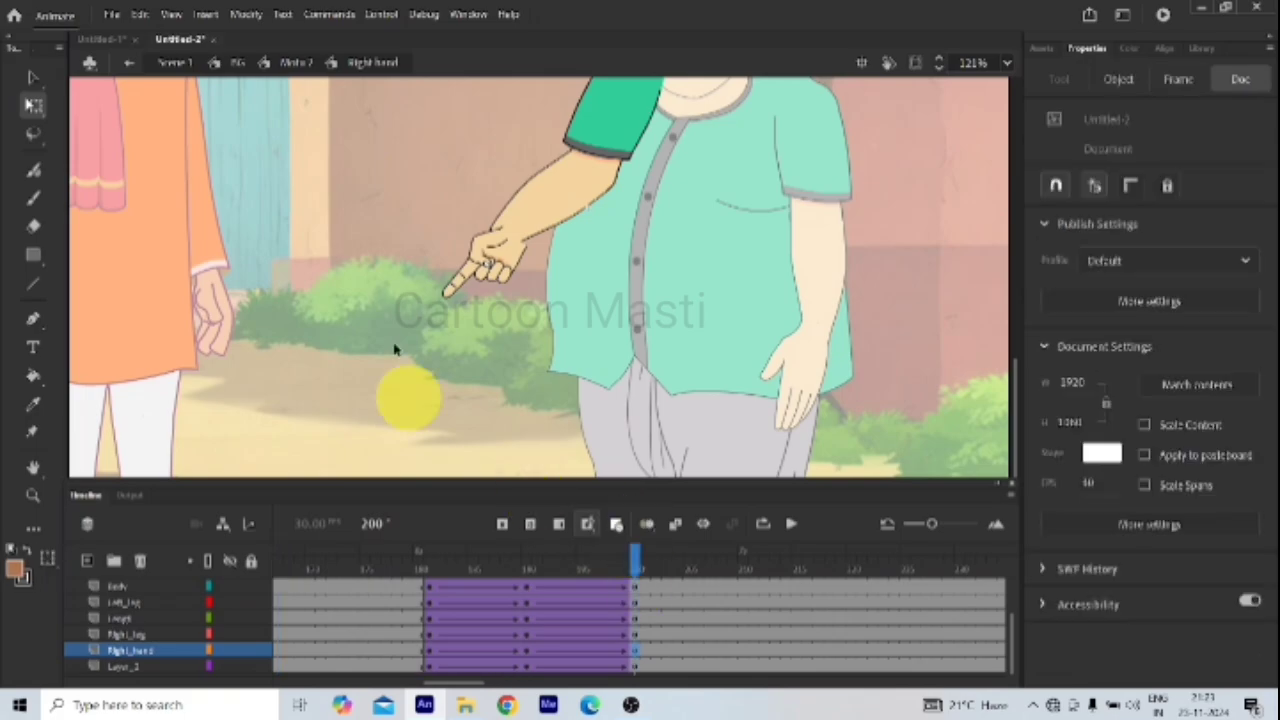
Step: Inside the Right hand symbol, insert keyframes at frames 190 and 200 on the finger and middle layers
double_click(519, 225)
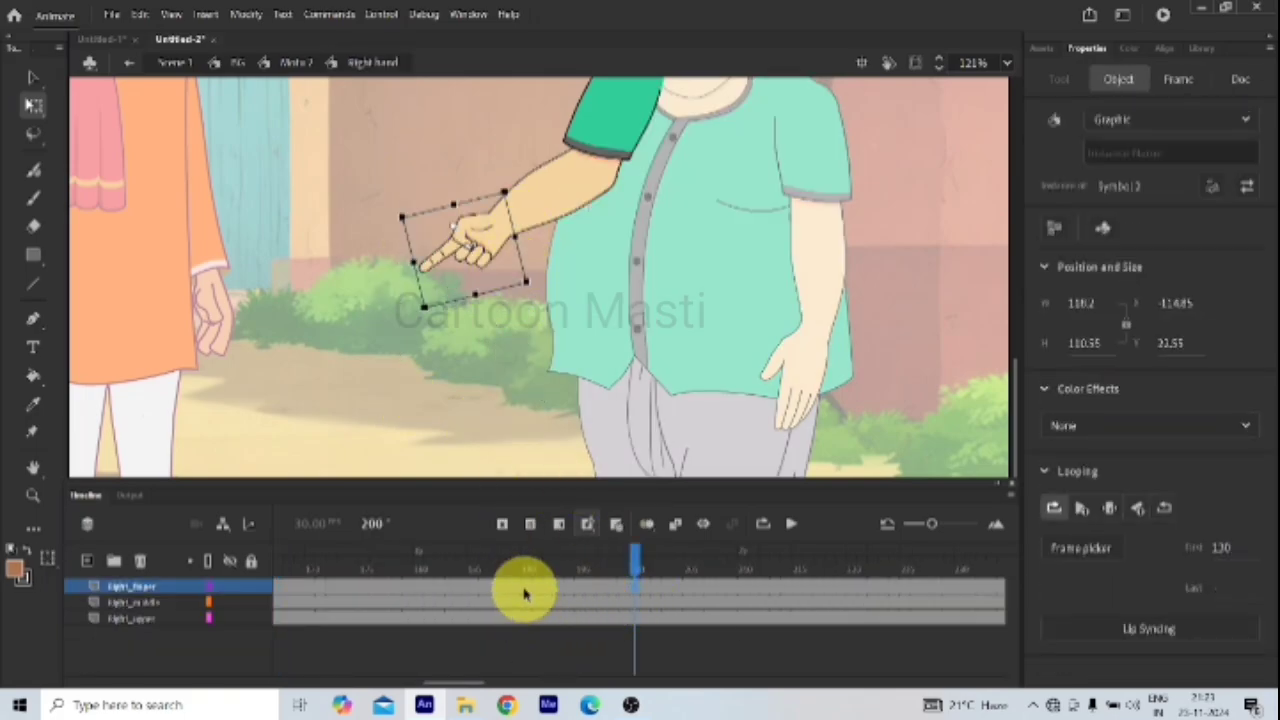
mouse_move(634, 565)
mouse_down()
mouse_move(571, 560)
mouse_move(628, 575)
mouse_up()
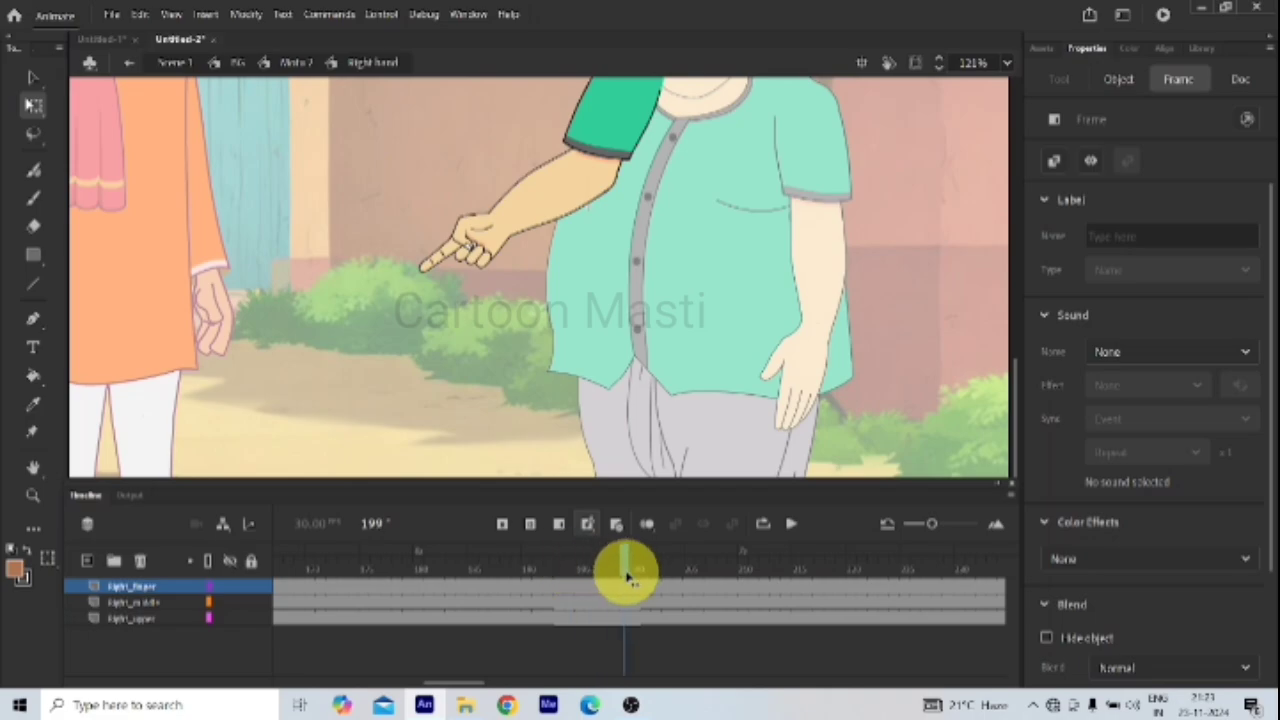
click(640, 580)
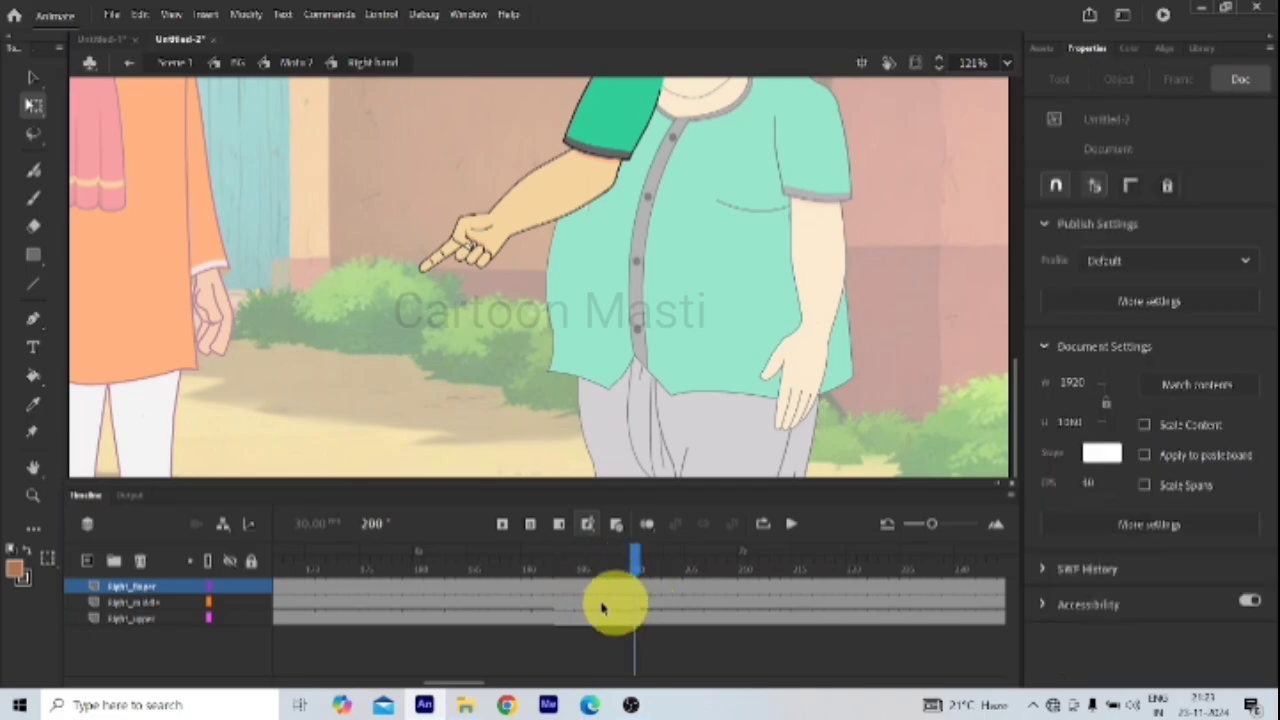
drag(527, 585, 535, 605)
click(528, 603)
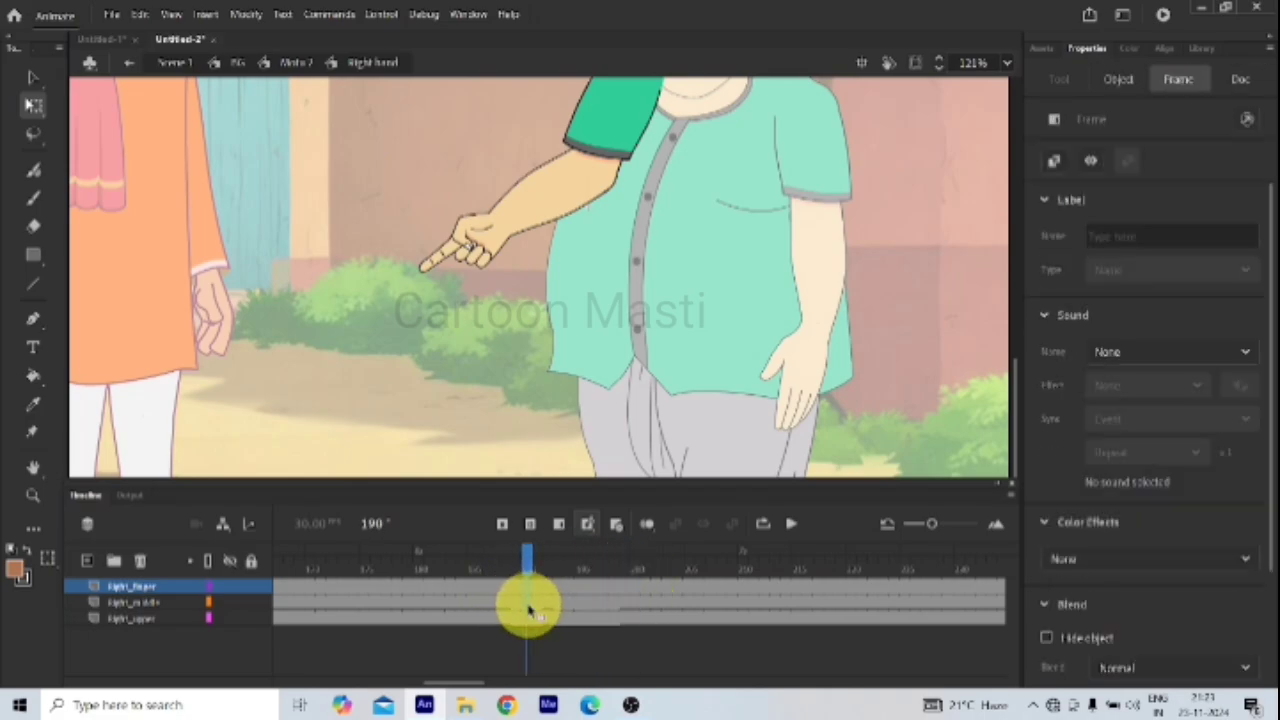
click(634, 585)
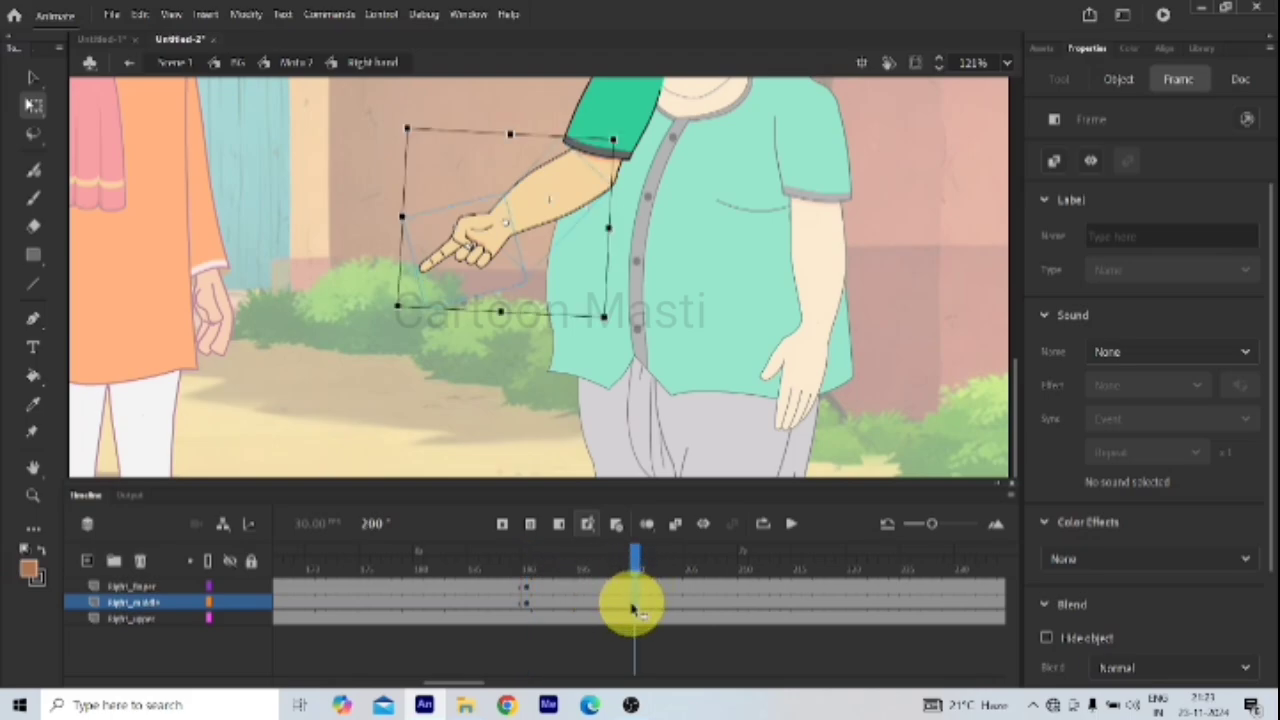
Step: Create classic tweens with ease-out 100 between frames 190 and 200 on the finger and middle layers
click(583, 601)
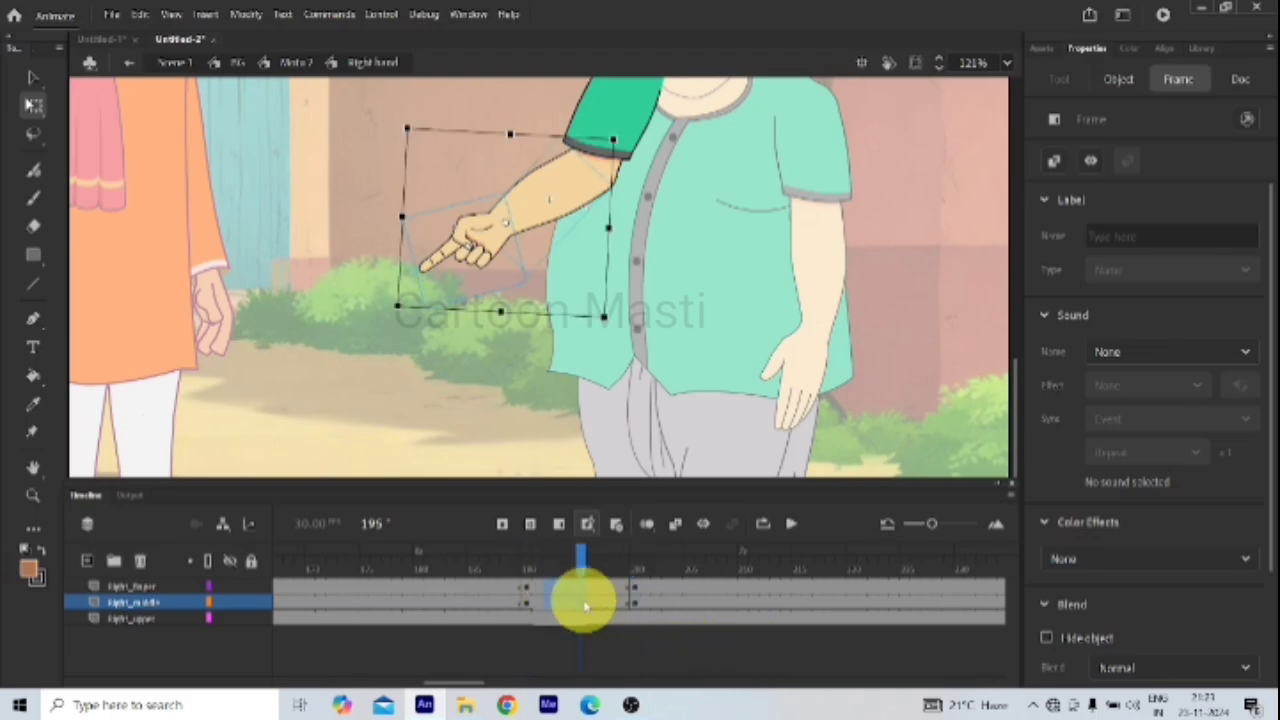
right_click(570, 595)
click(640, 90)
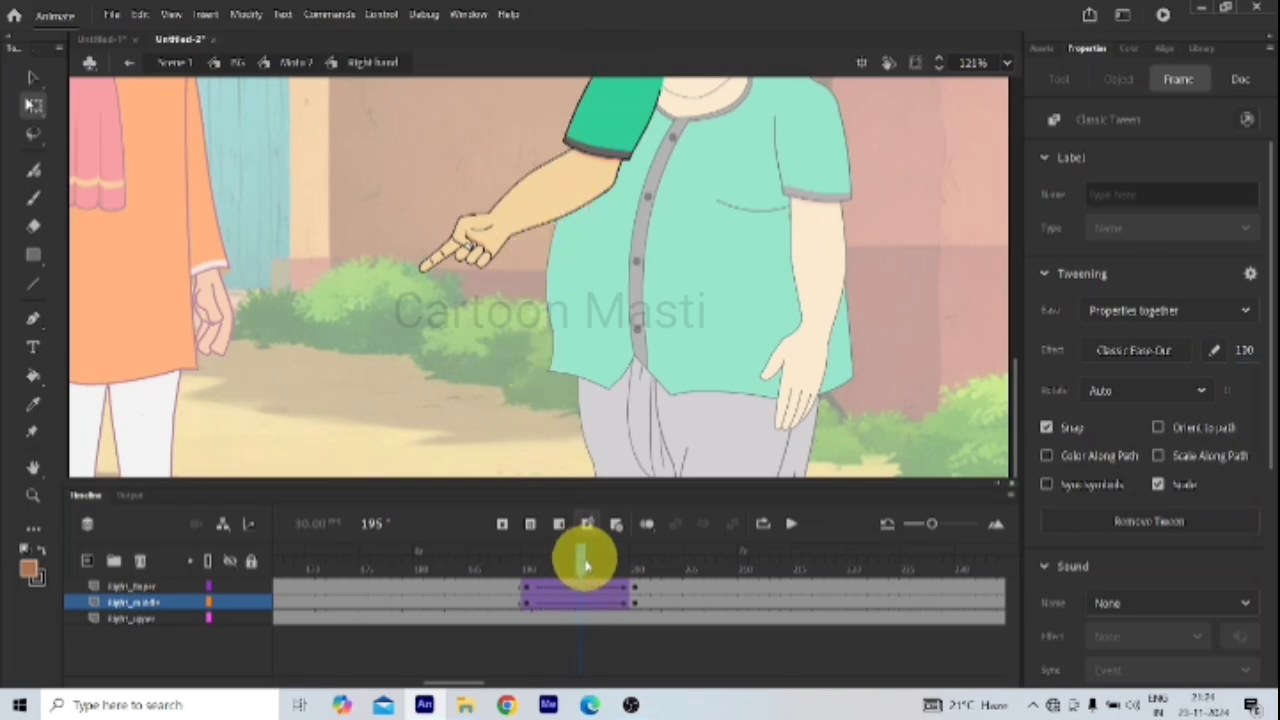
Step: Try rotating the right forearm and pointing hand downward about the elbow at frame 201, and undo the rotation
drag(585, 565, 645, 565)
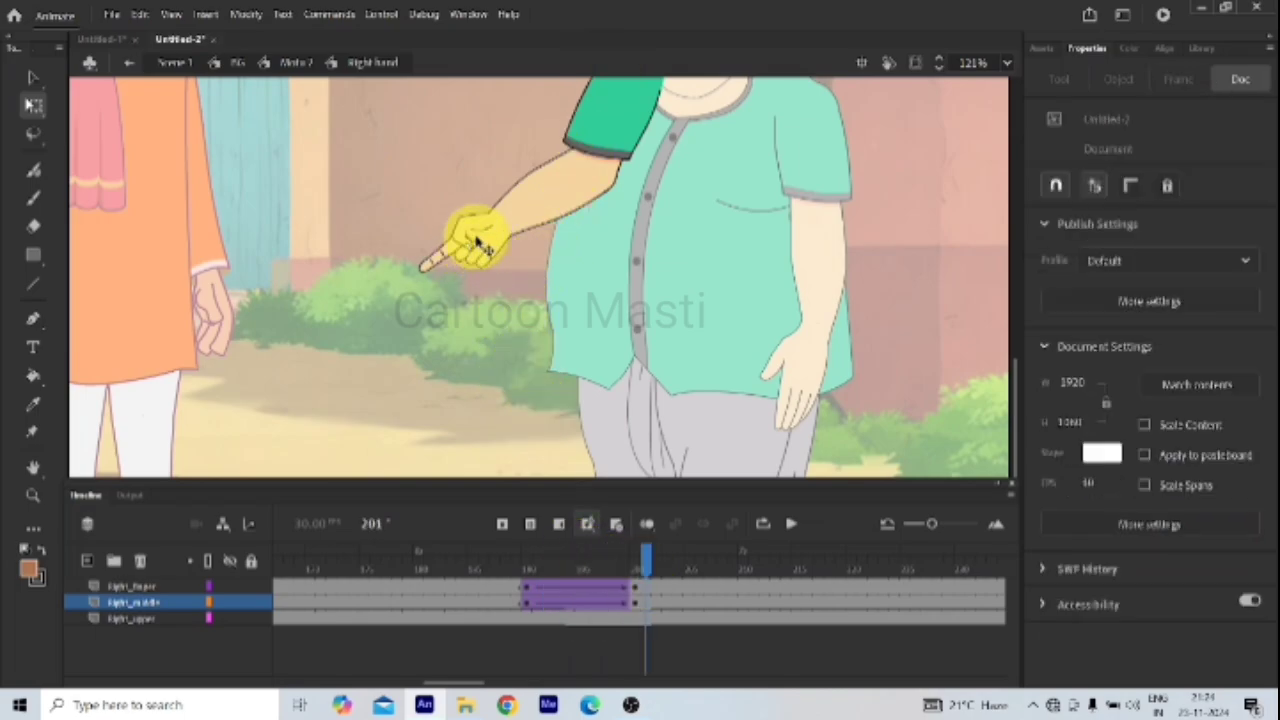
click(477, 243)
click(560, 202)
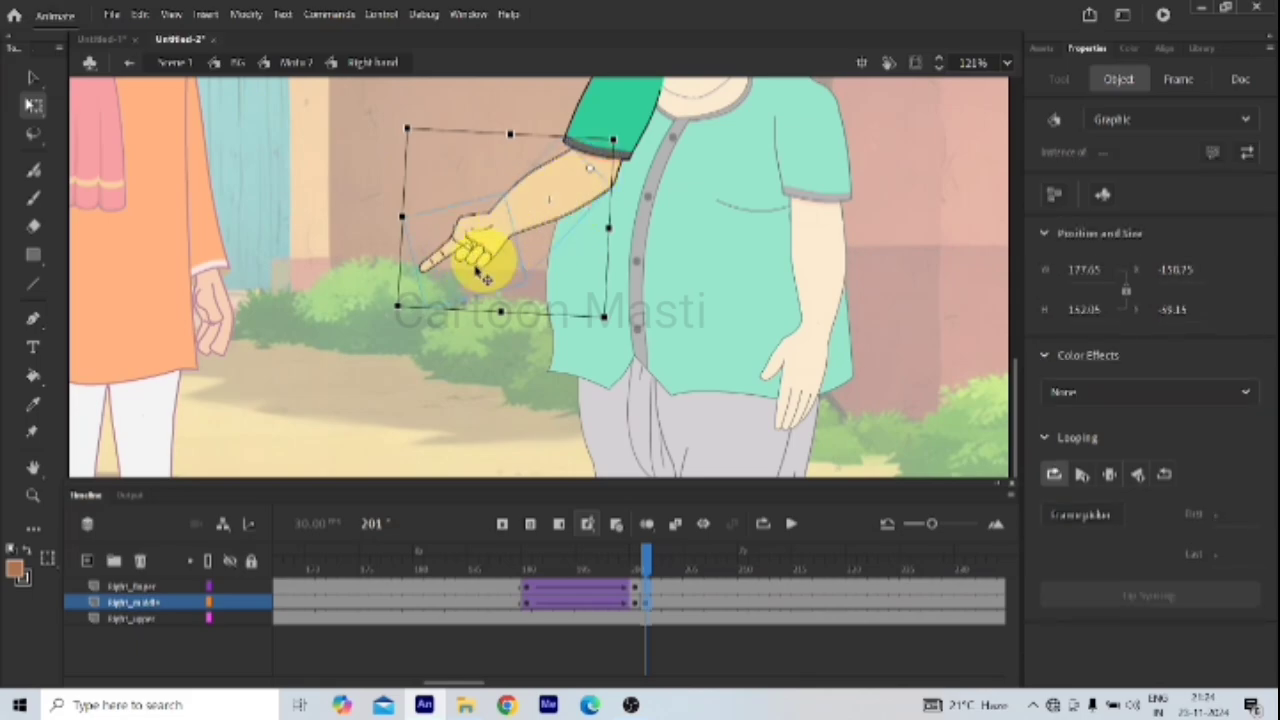
drag(396, 318, 480, 458)
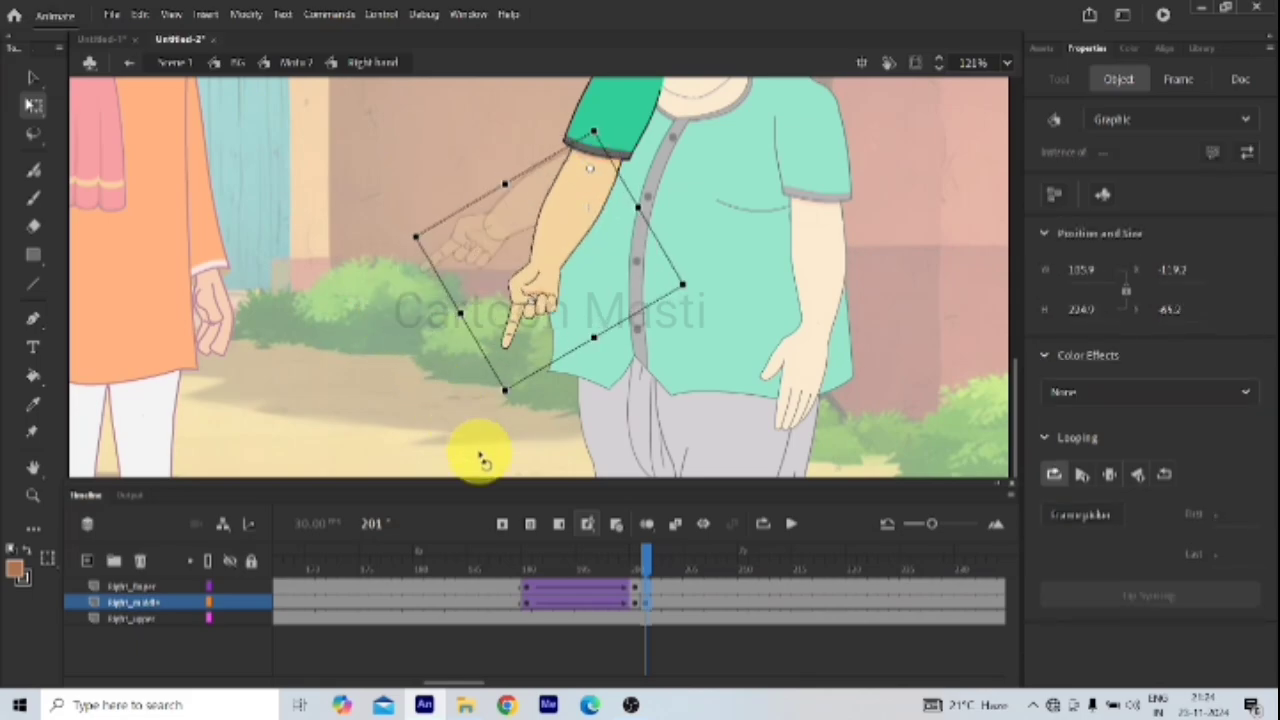
click(632, 588)
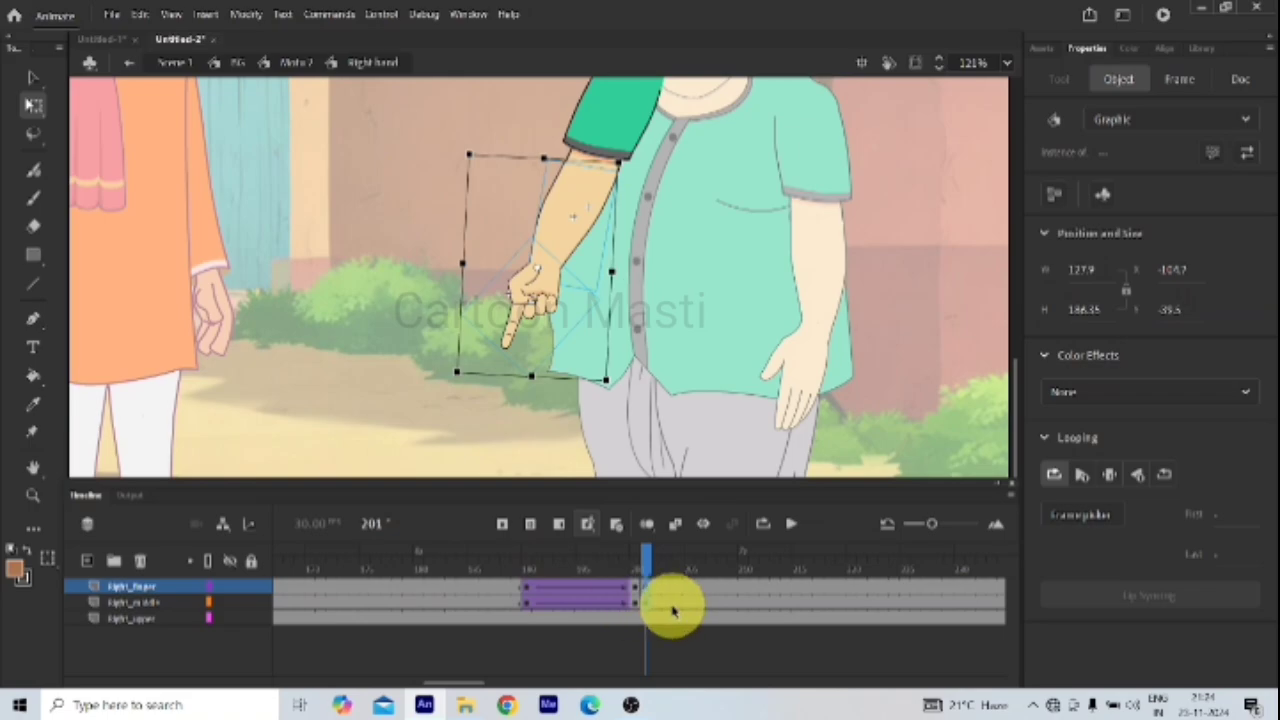
key(ctrl+z)
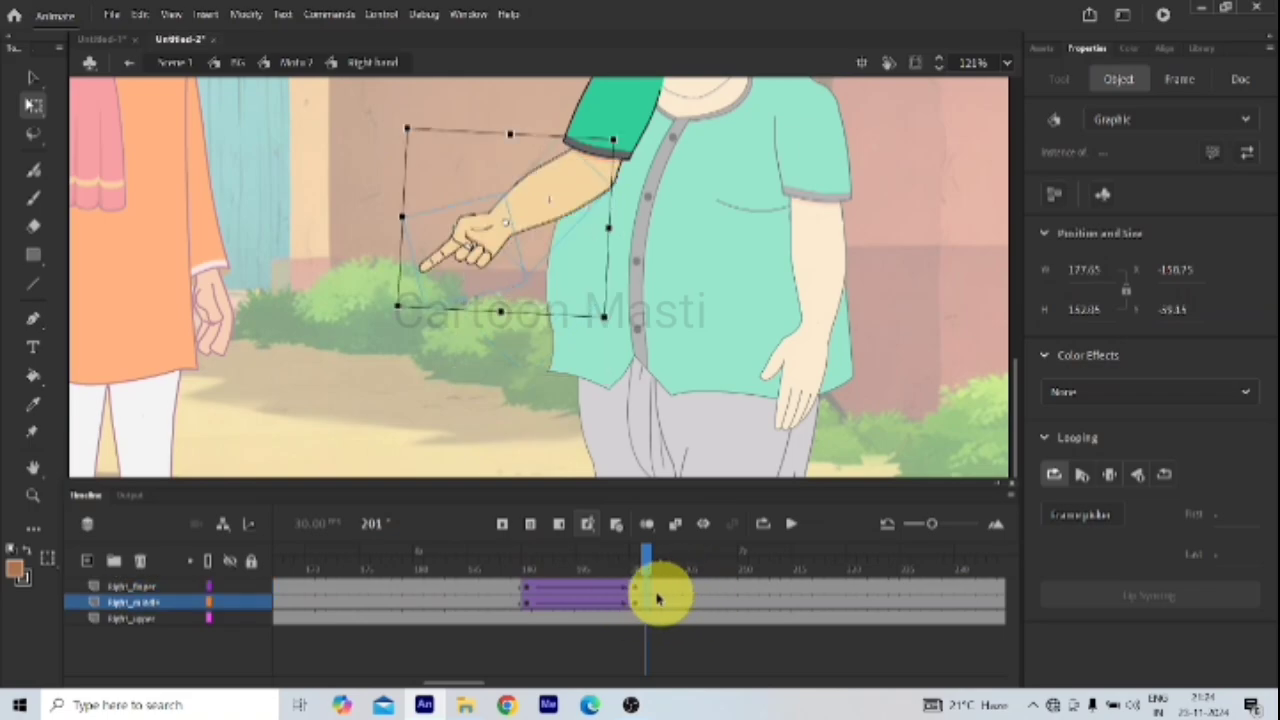
Step: At frame 200, move the pivot of the right forearm and pointing hand to the elbow and rotate both downward together
click(646, 565)
click(636, 565)
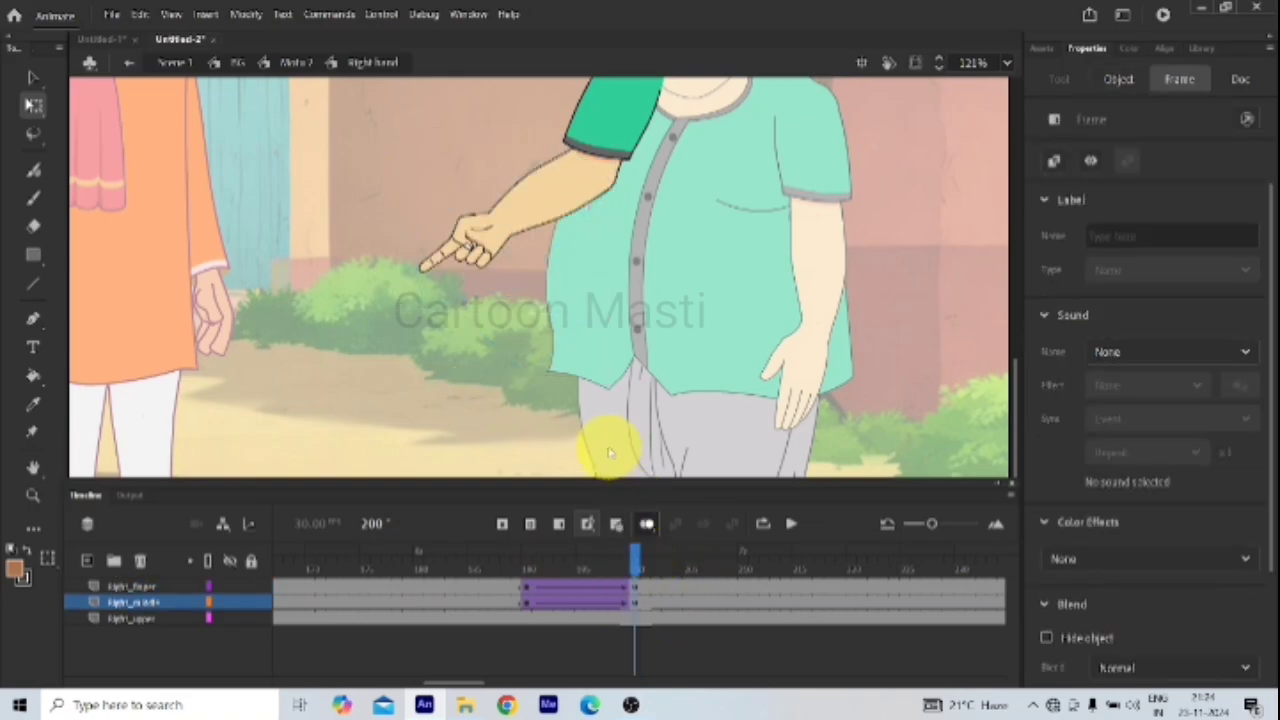
click(474, 228)
click(537, 208)
click(540, 235)
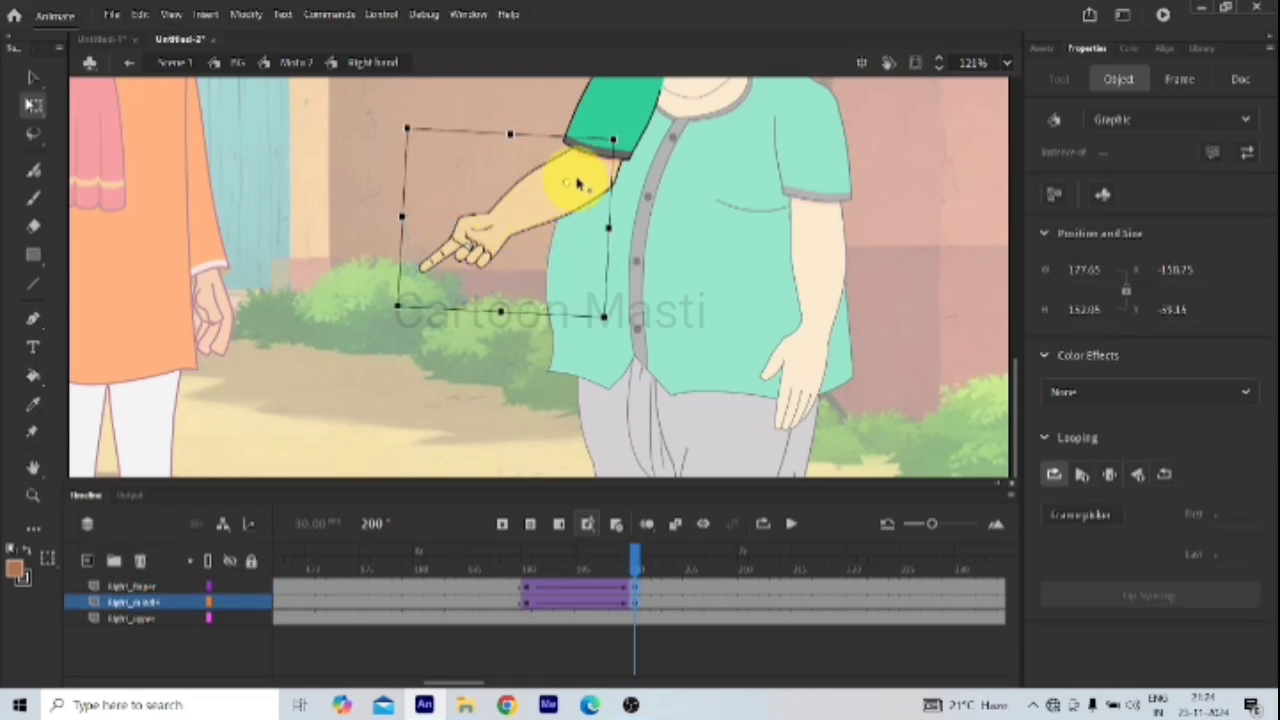
drag(386, 306, 460, 450)
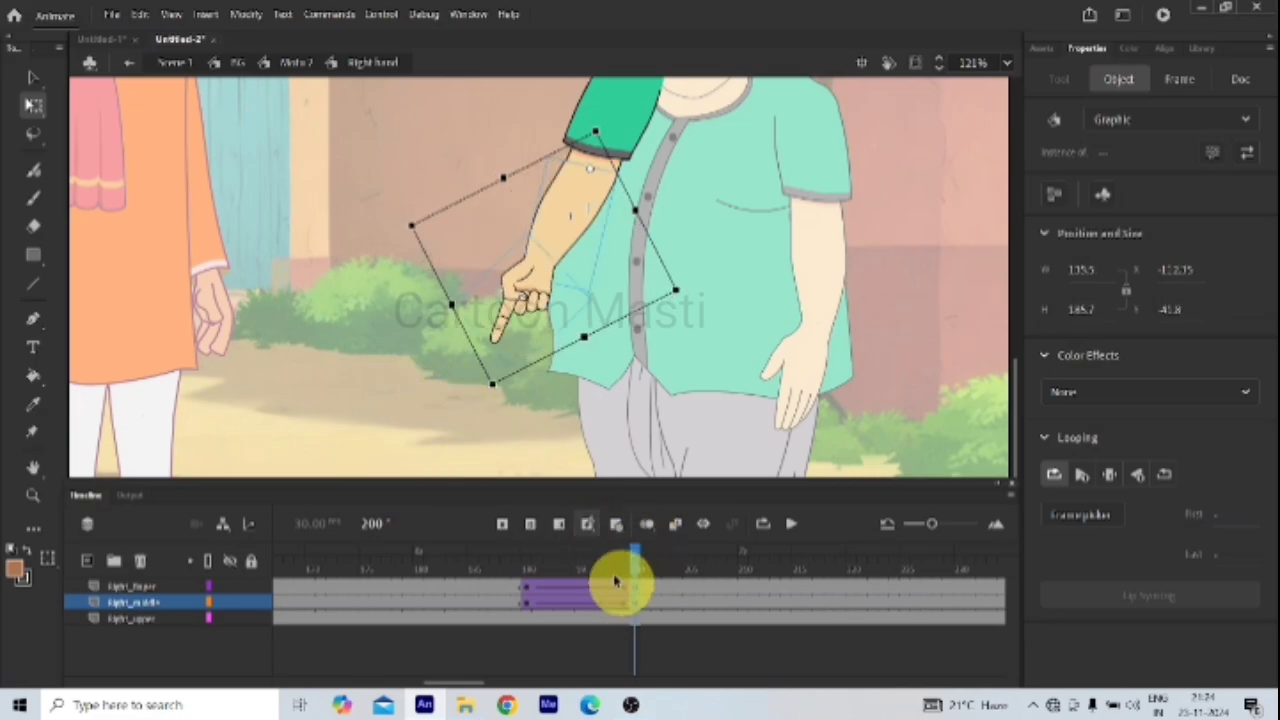
Step: Inside the pointing hand's symbol, insert a keyframe at frame 195, set the hand graphic's first frame to 1, and return to the man's timeline
click(515, 305)
click(530, 300)
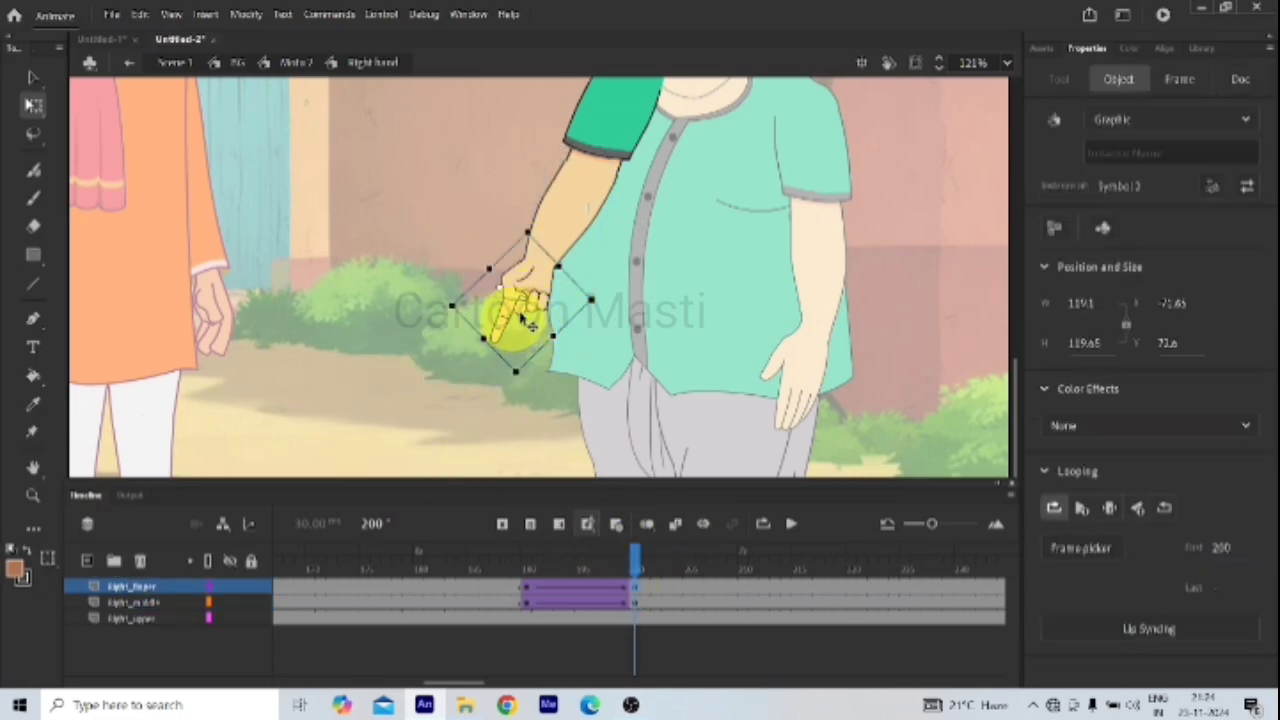
double_click(545, 308)
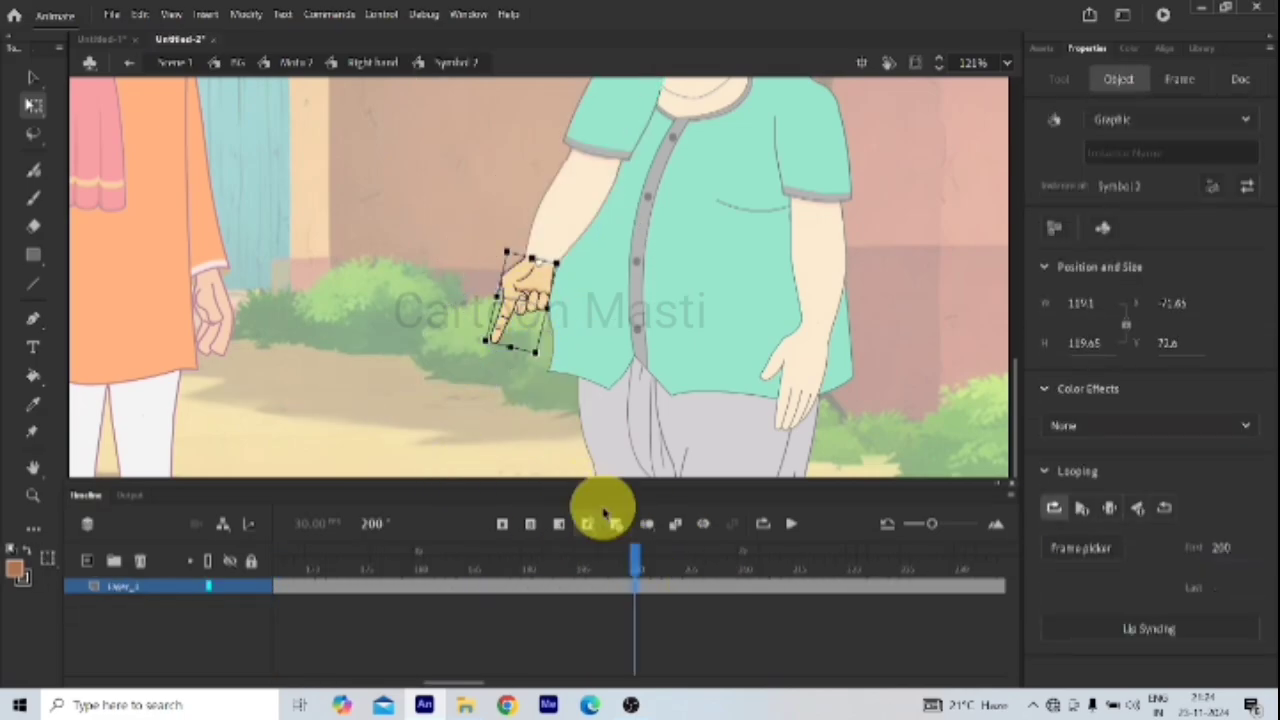
click(586, 590)
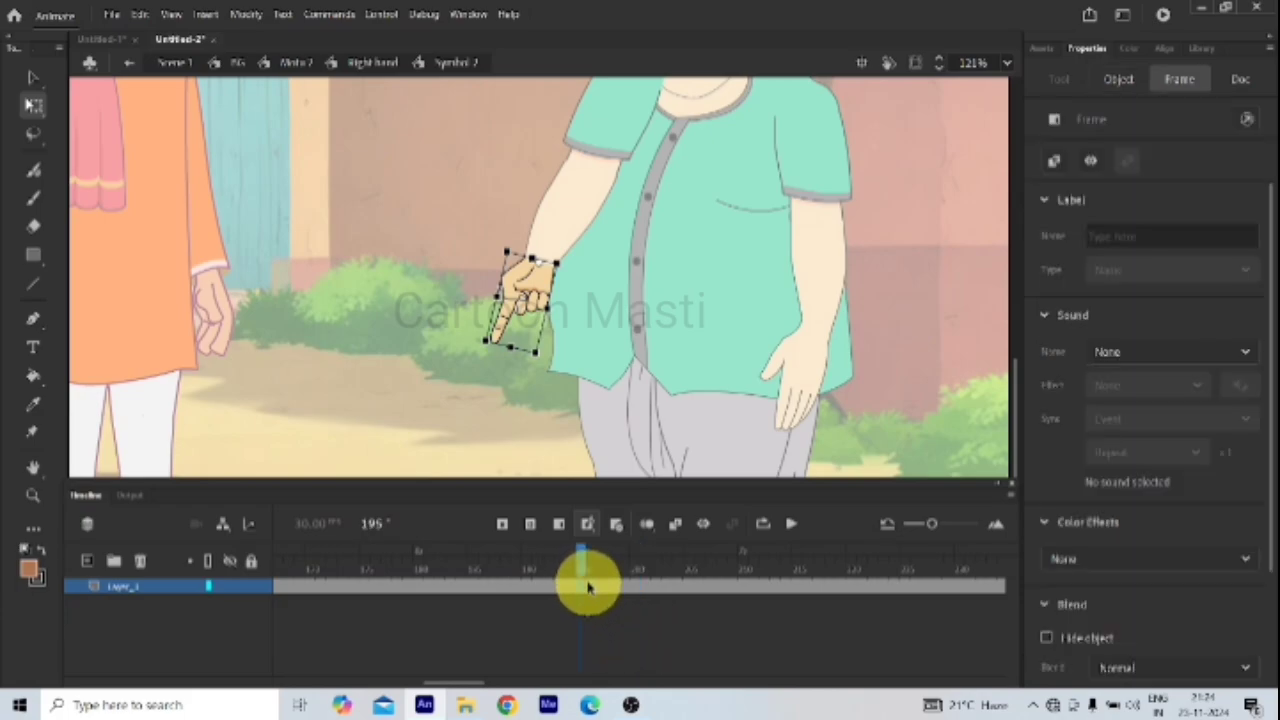
click(527, 290)
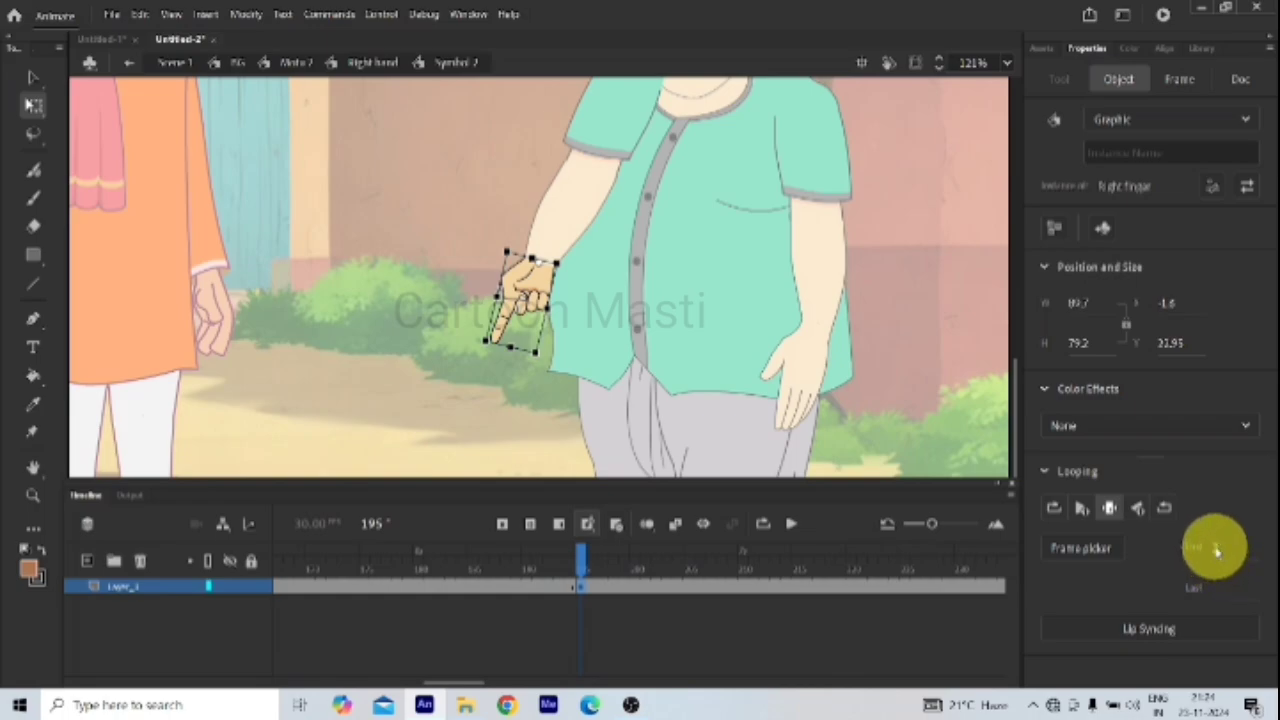
text(1)
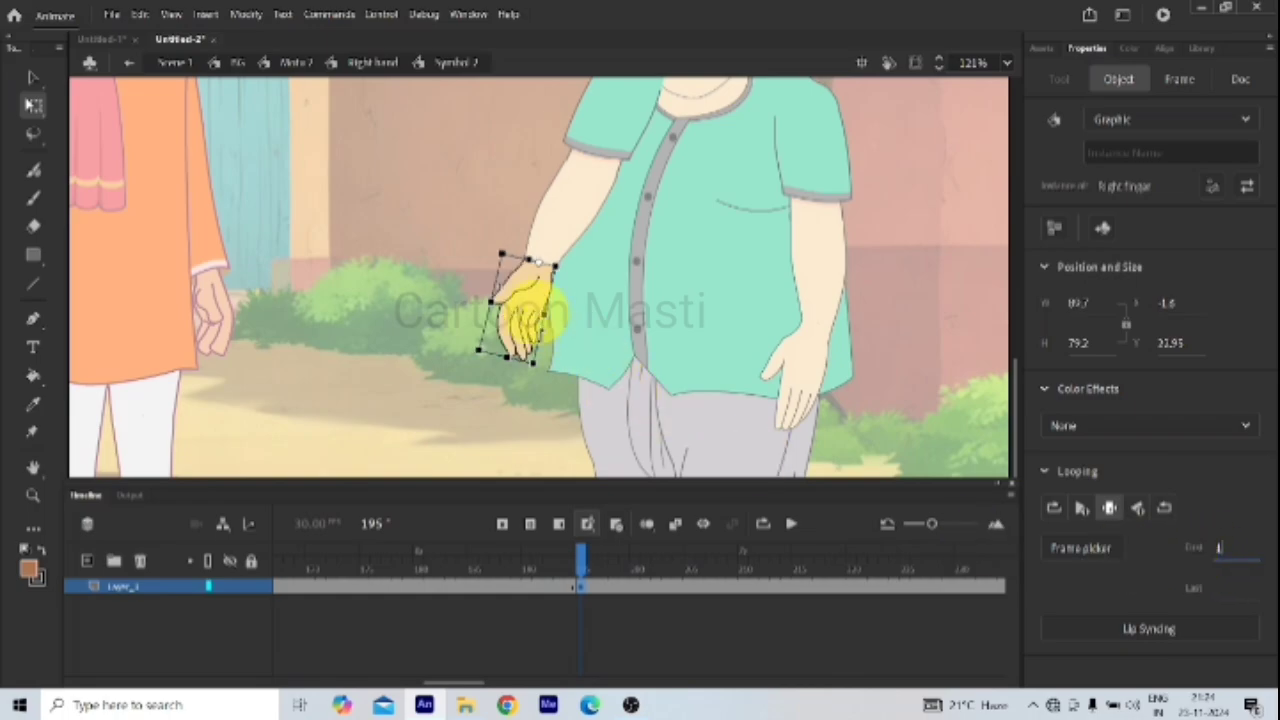
click(129, 62)
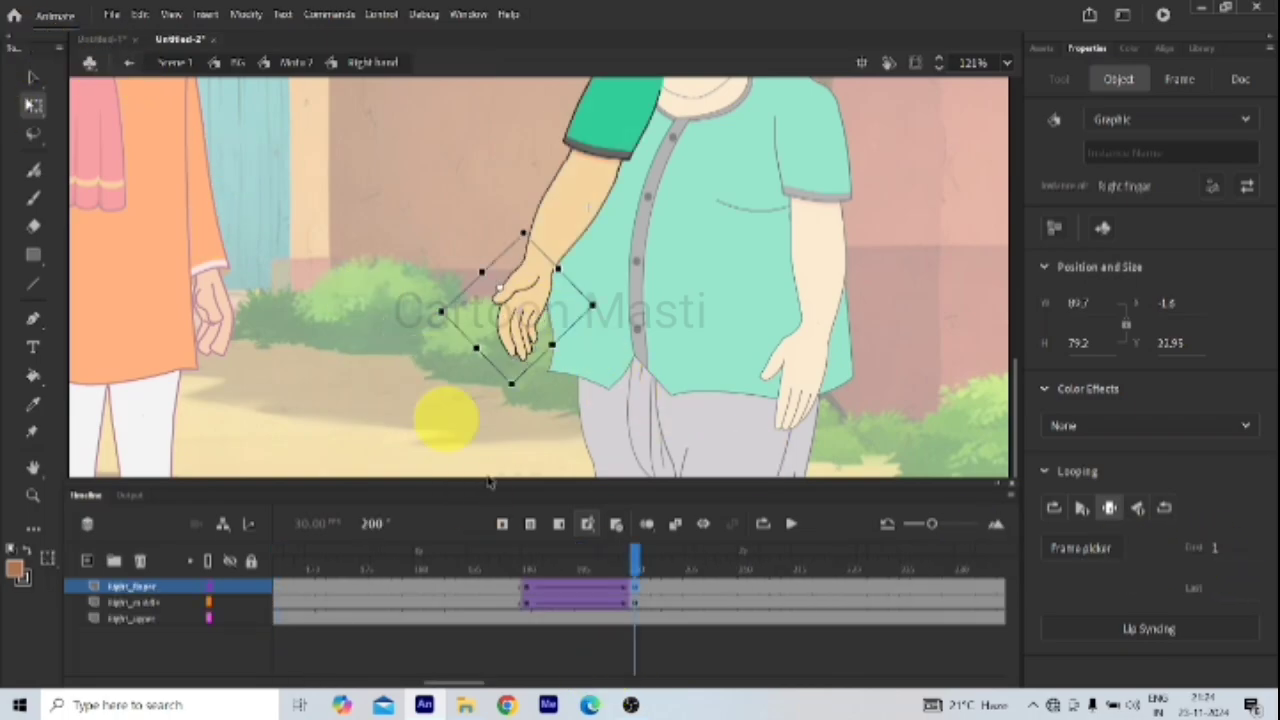
click(129, 62)
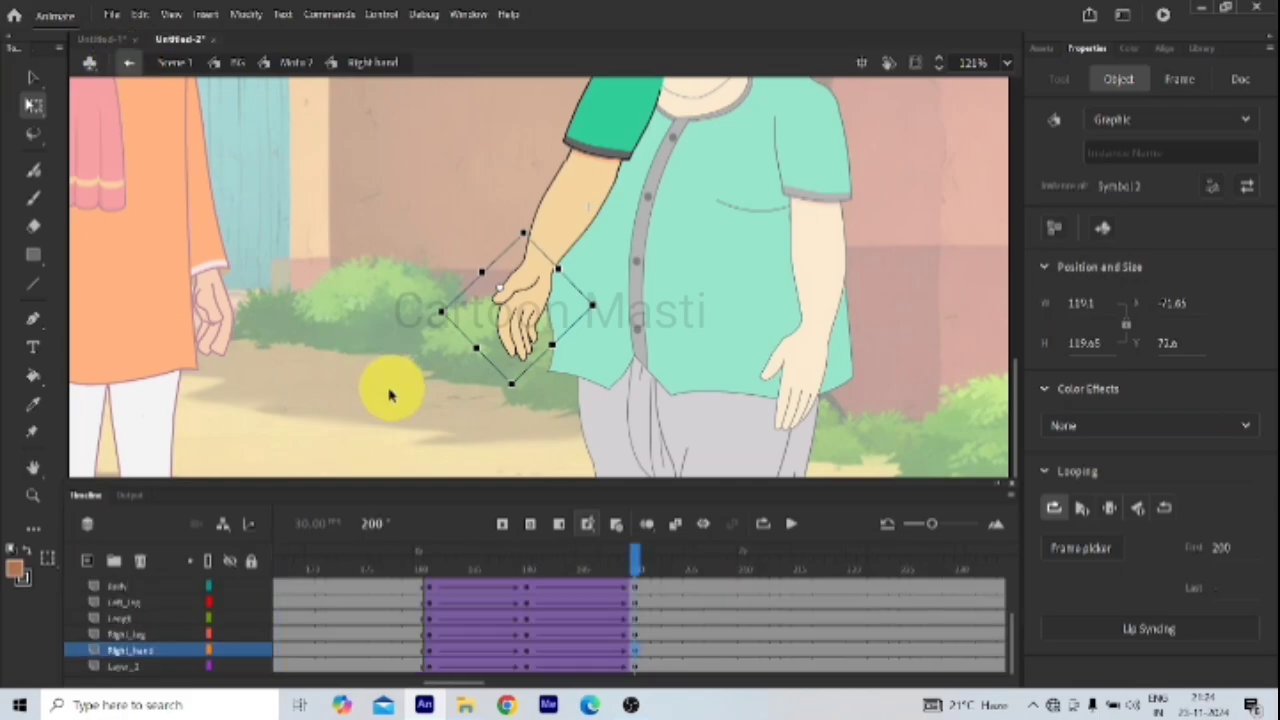
Step: Play back the man's animation beyond frame 200 to check the movement against the dialogue audio
click(636, 648)
scroll(565, 318, down, 6)
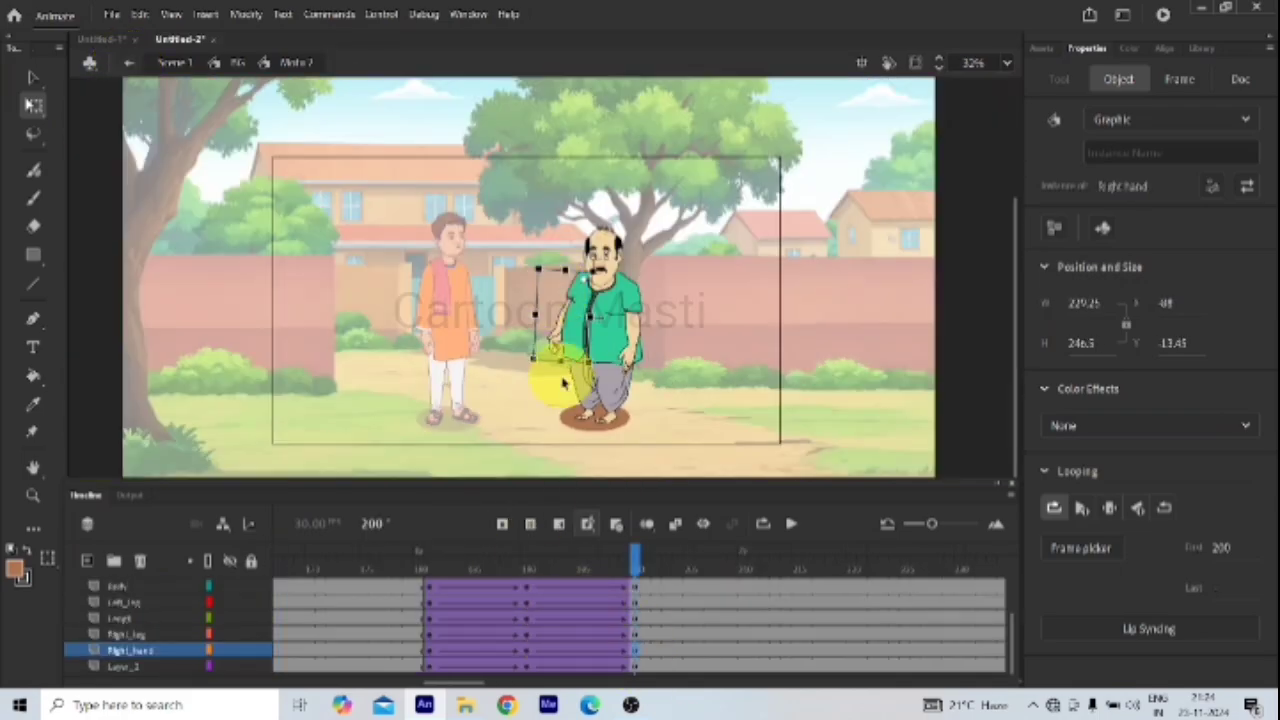
drag(634, 568, 688, 710)
drag(603, 690, 630, 700)
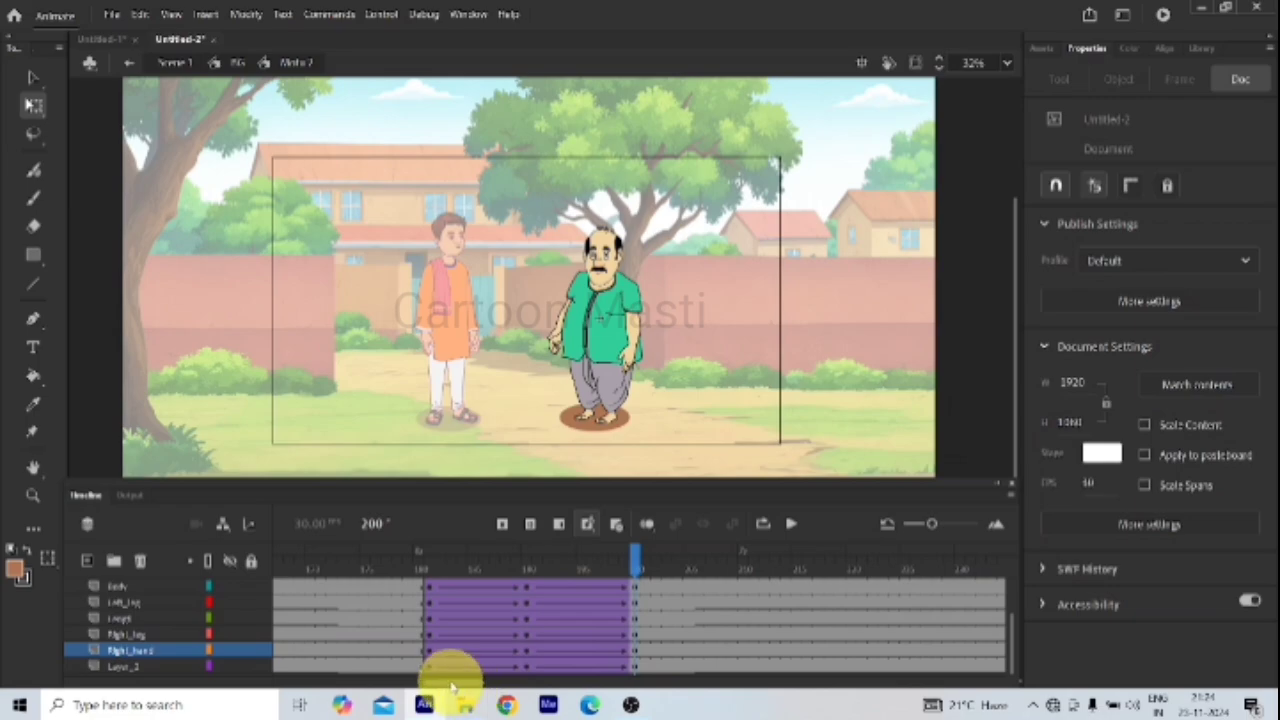
drag(452, 688, 478, 688)
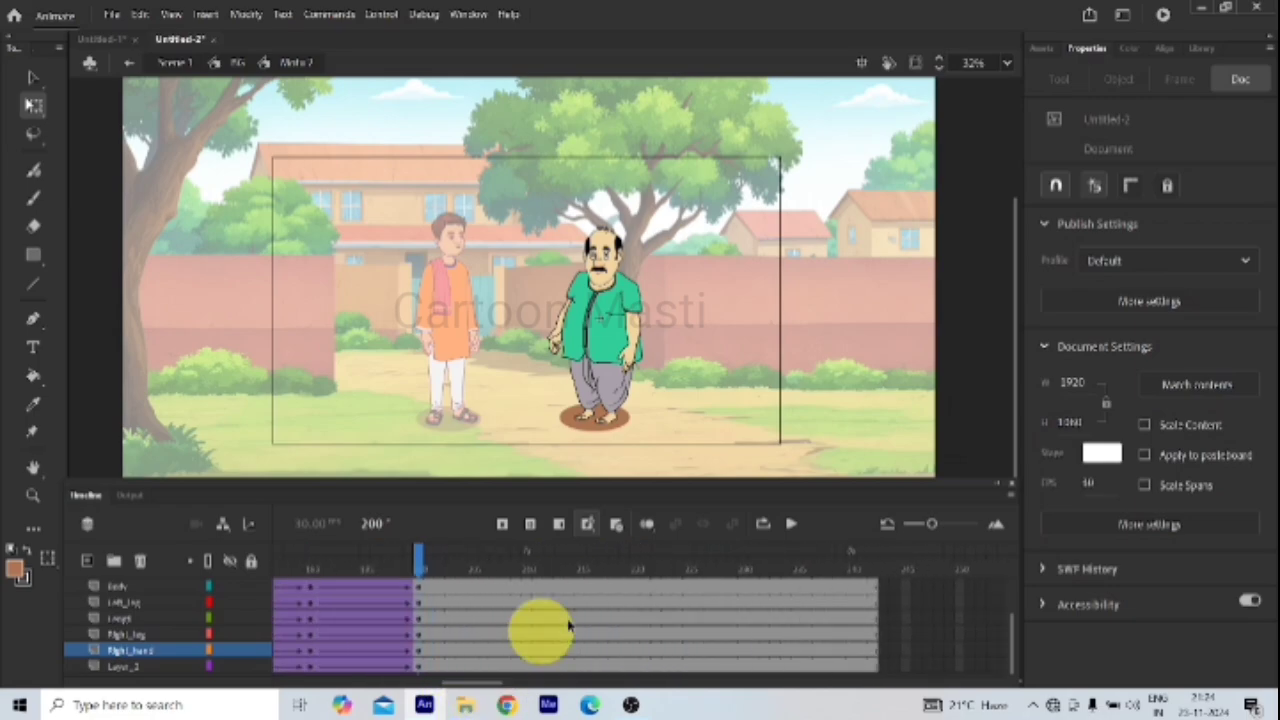
scroll(570, 628, up, 3)
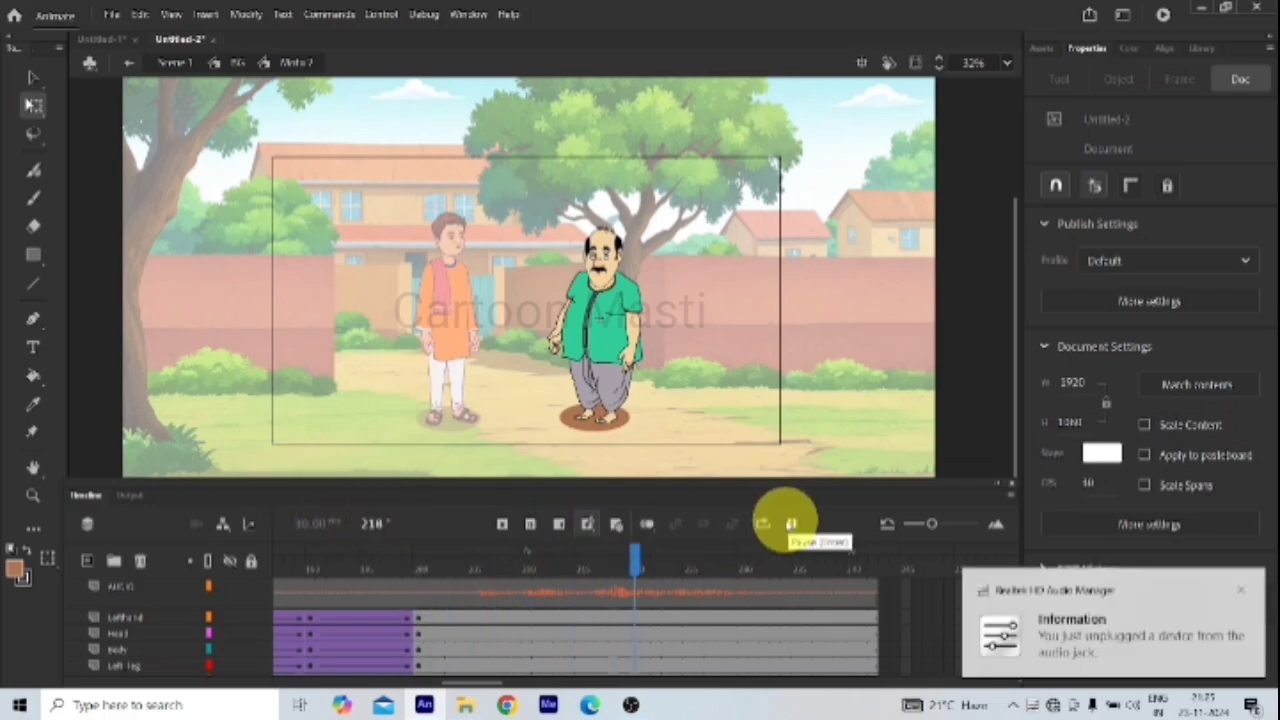
click(791, 523)
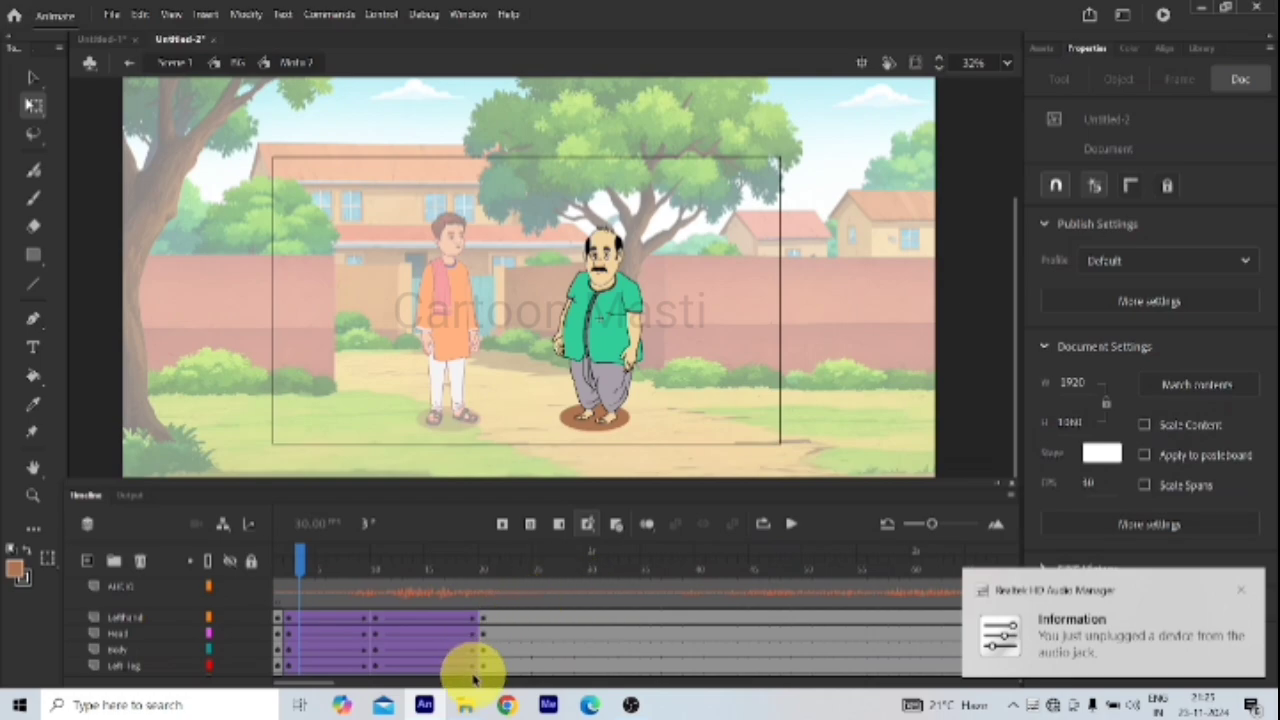
drag(363, 688, 470, 700)
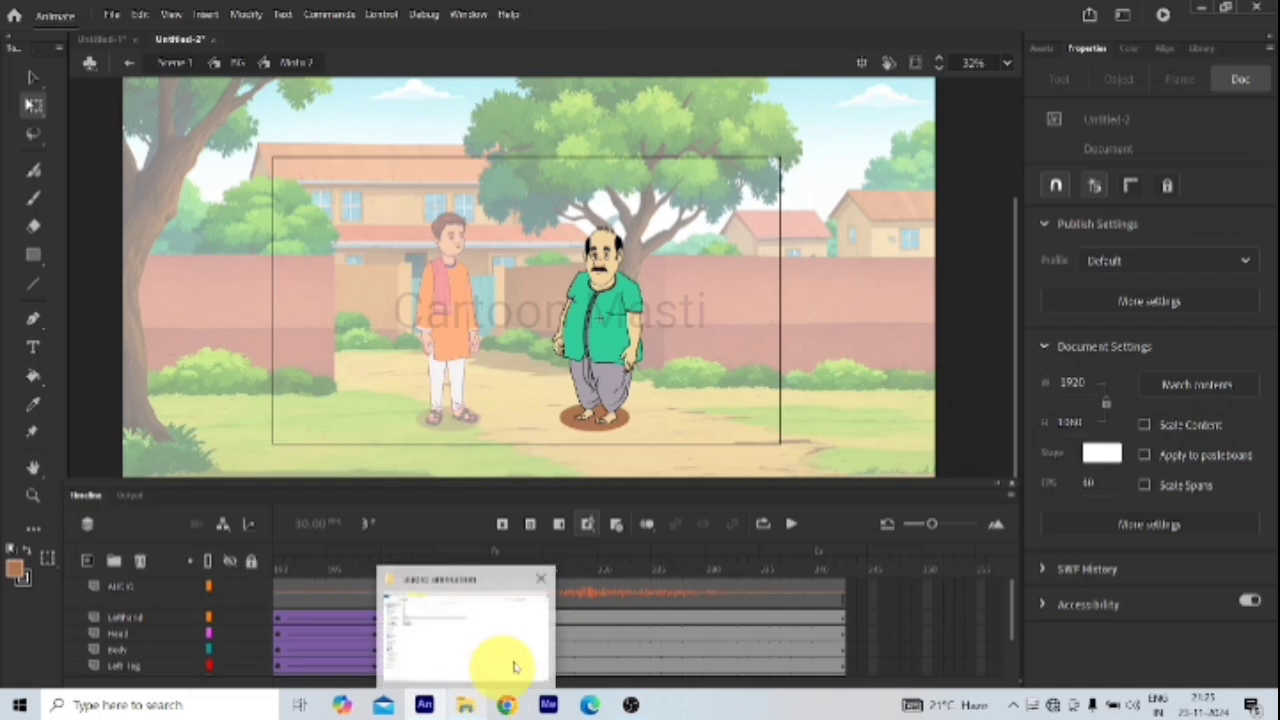
Step: Insert keyframes at frames 206 and 215 on all the man's body layers and create classic tweens with ease-out 100 between them
click(680, 632)
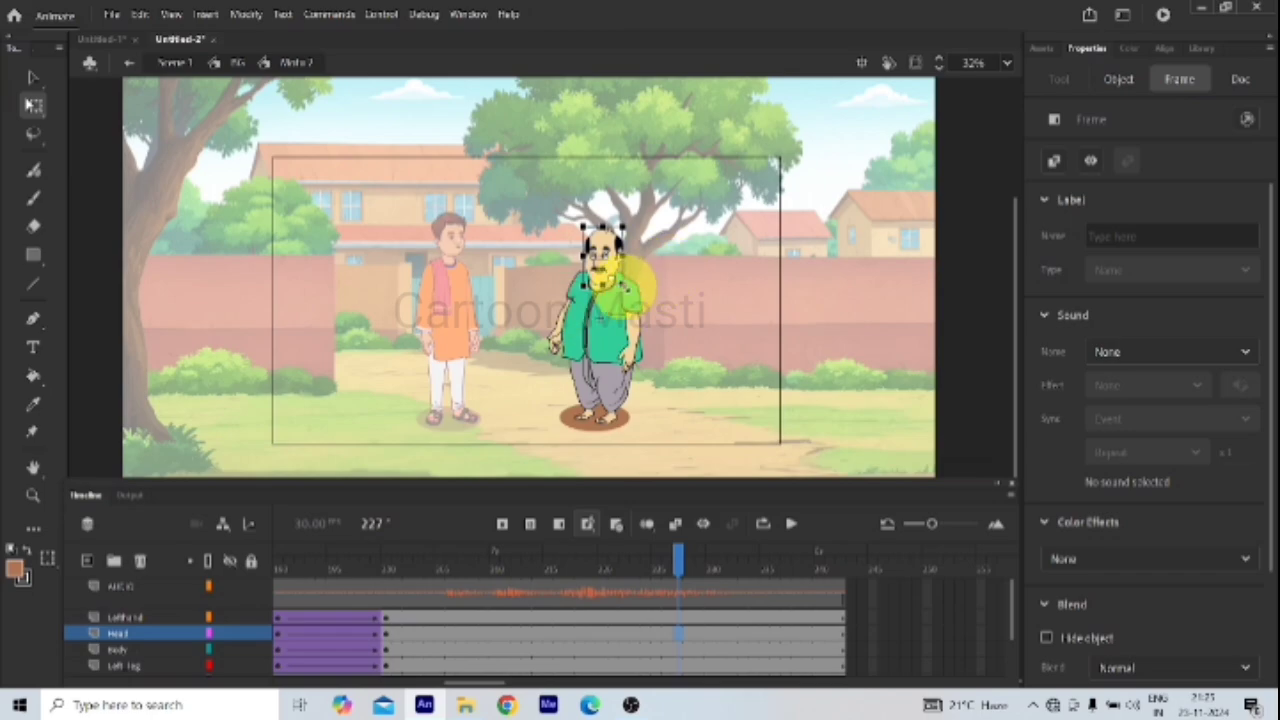
click(450, 617)
scroll(450, 625, down, 3)
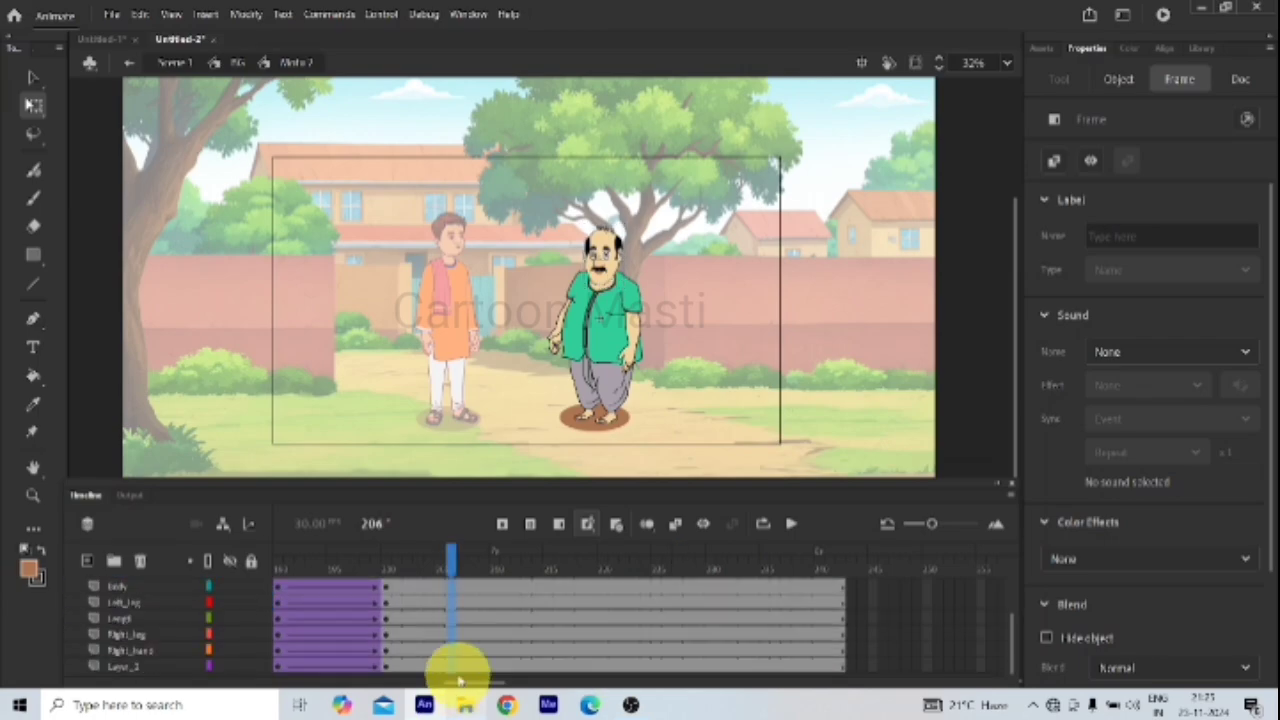
click(456, 667)
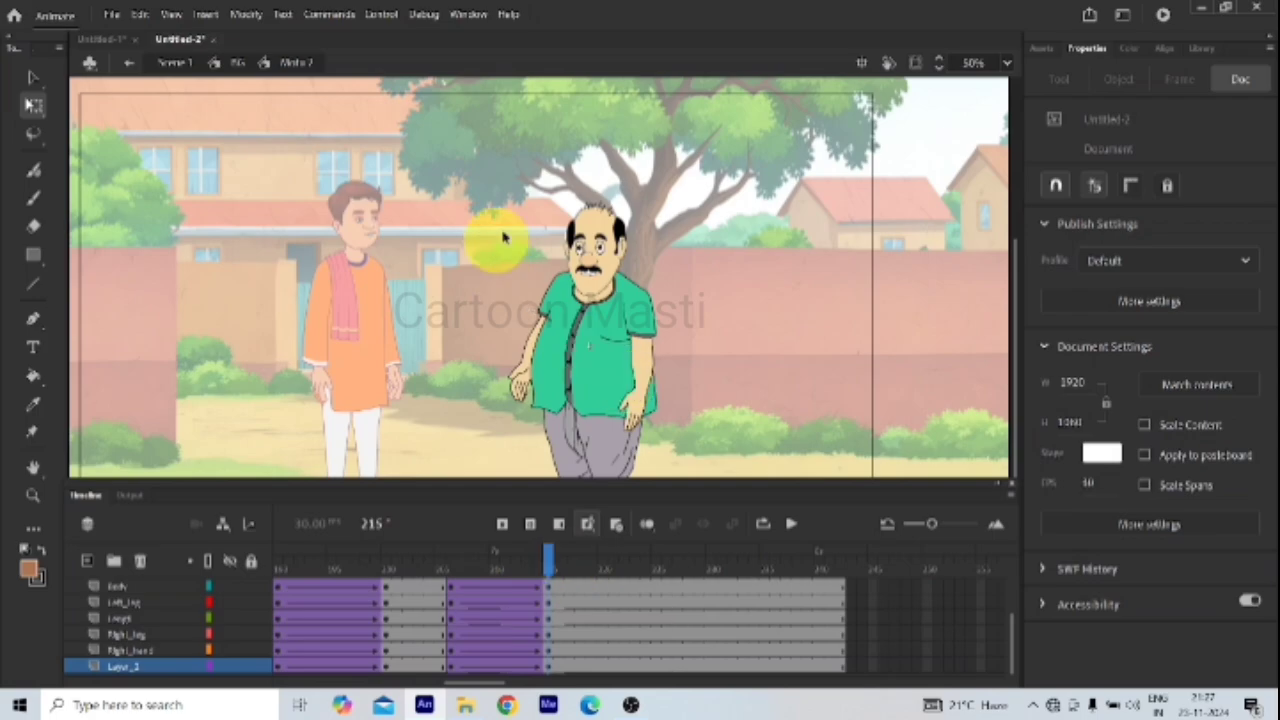
drag(503, 237, 717, 338)
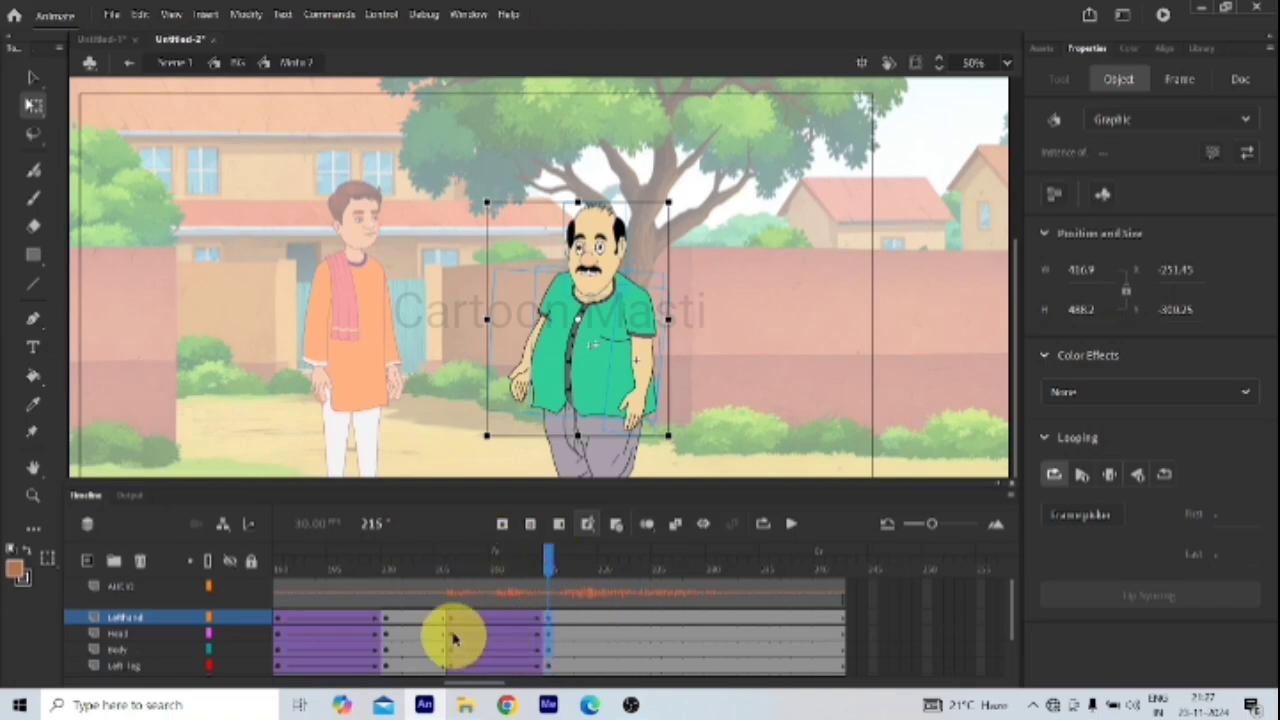
click(603, 633)
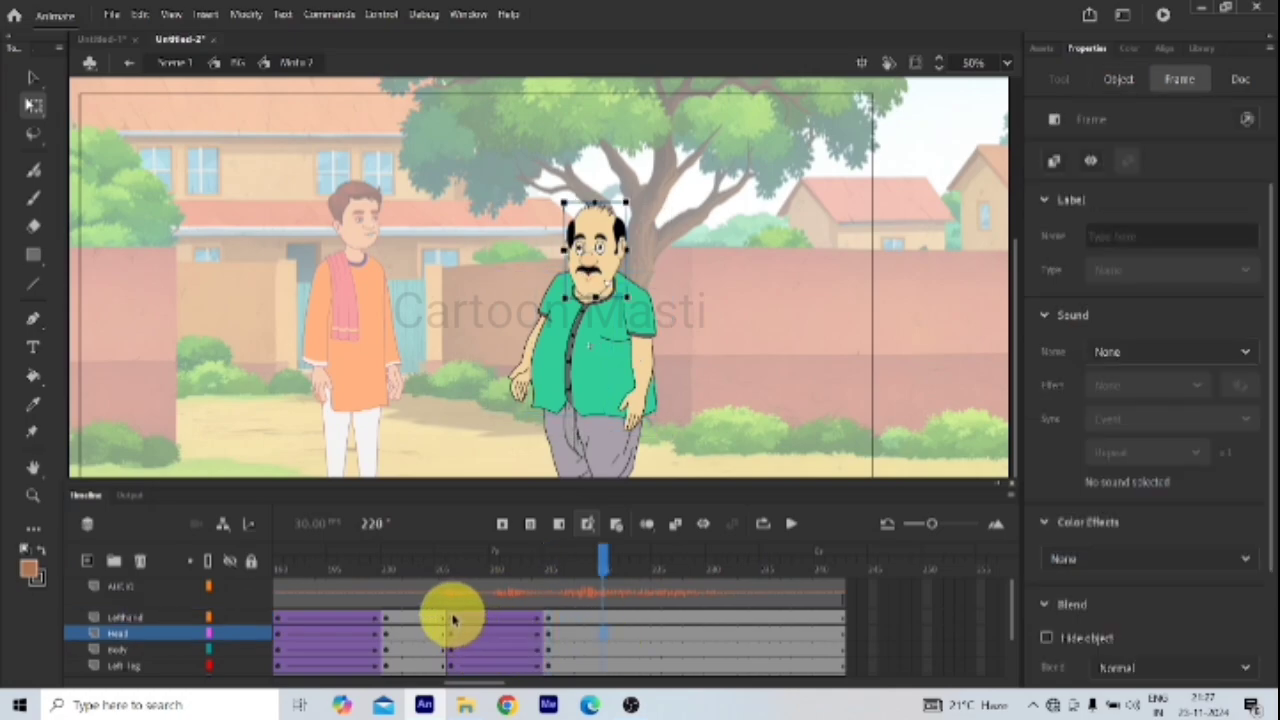
click(451, 633)
scroll(451, 650, down, 2)
click(452, 666)
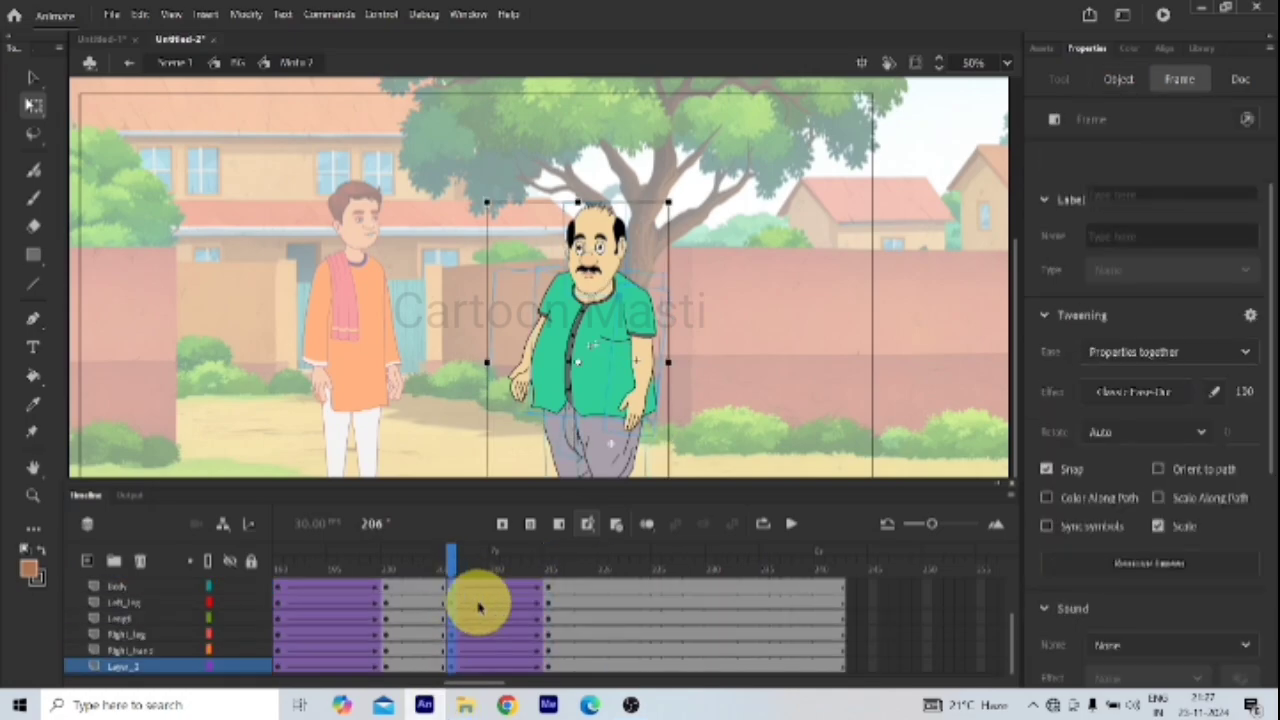
click(514, 633)
scroll(509, 631, up, 2)
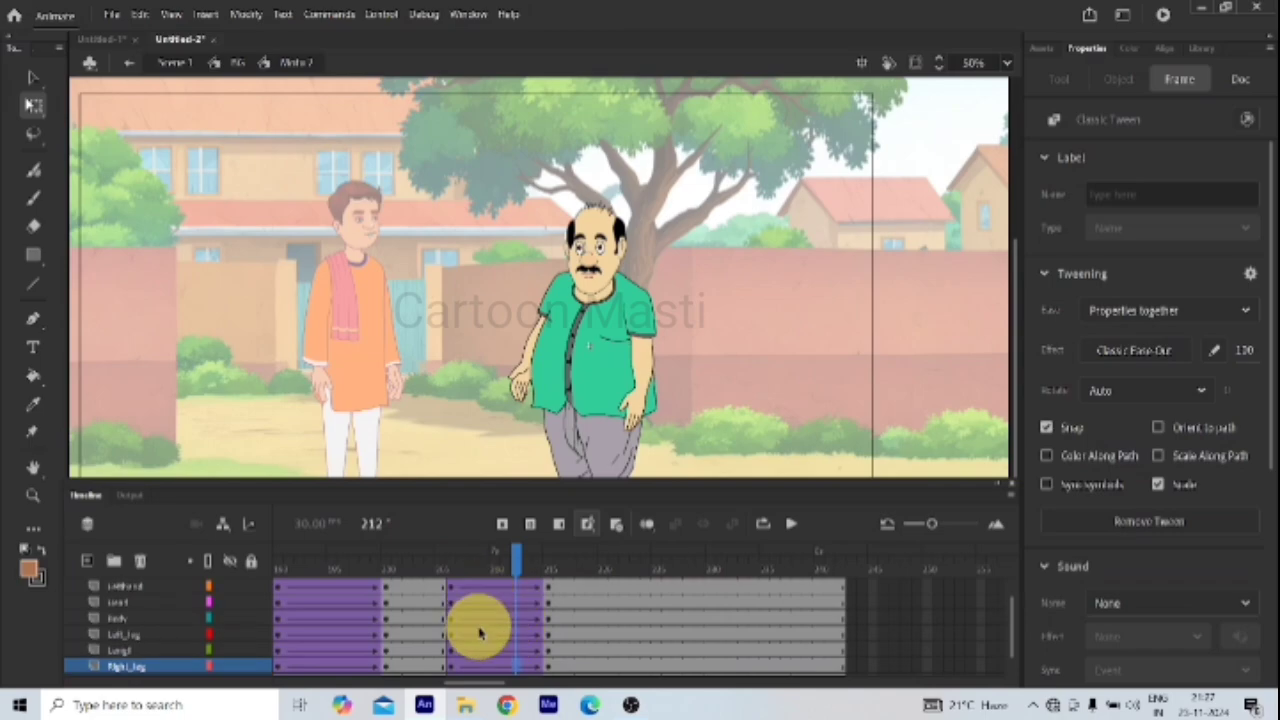
scroll(480, 632, up, 2)
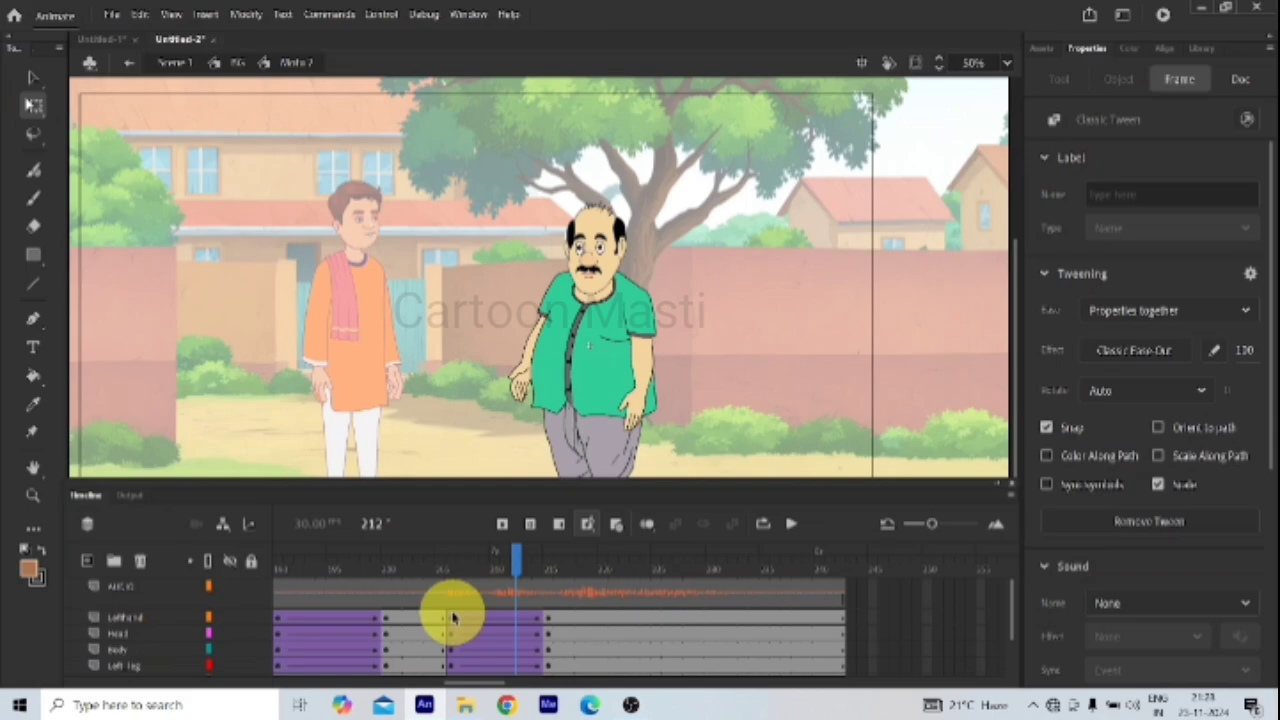
Step: Move the keyframes at frame 206 to frame 208 across the man's body layers
drag(450, 615, 458, 582)
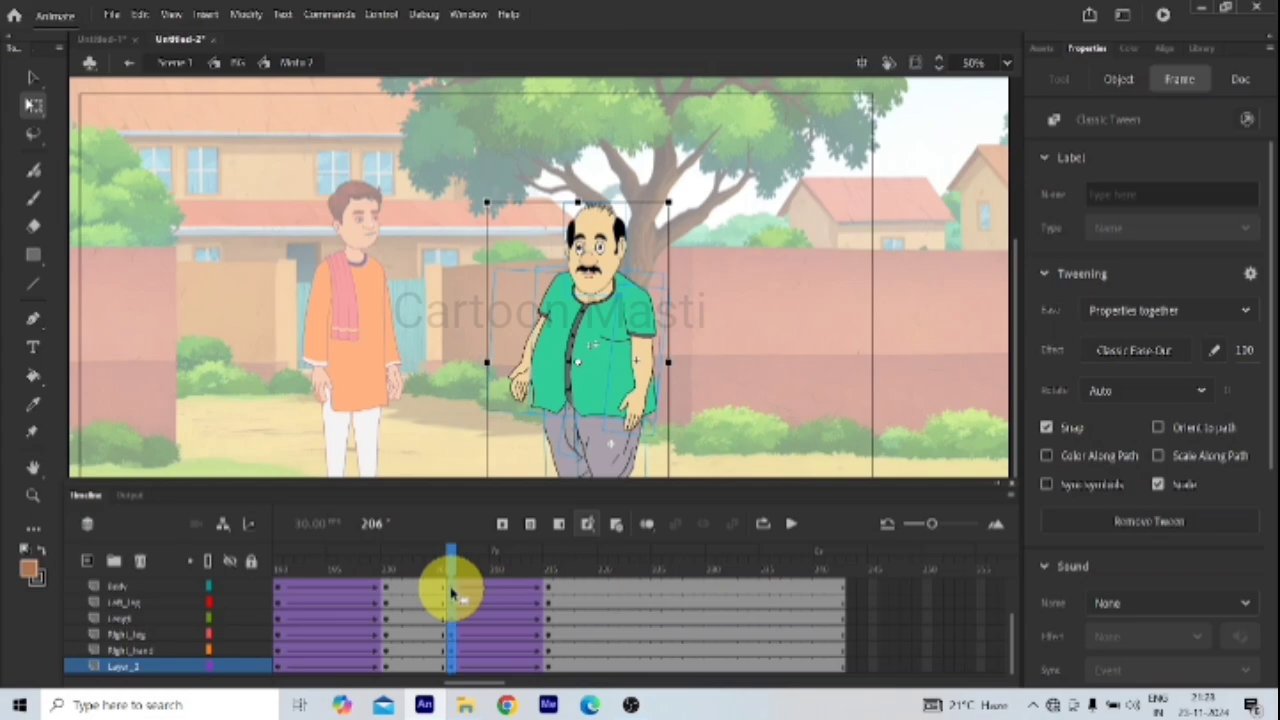
drag(452, 594, 484, 598)
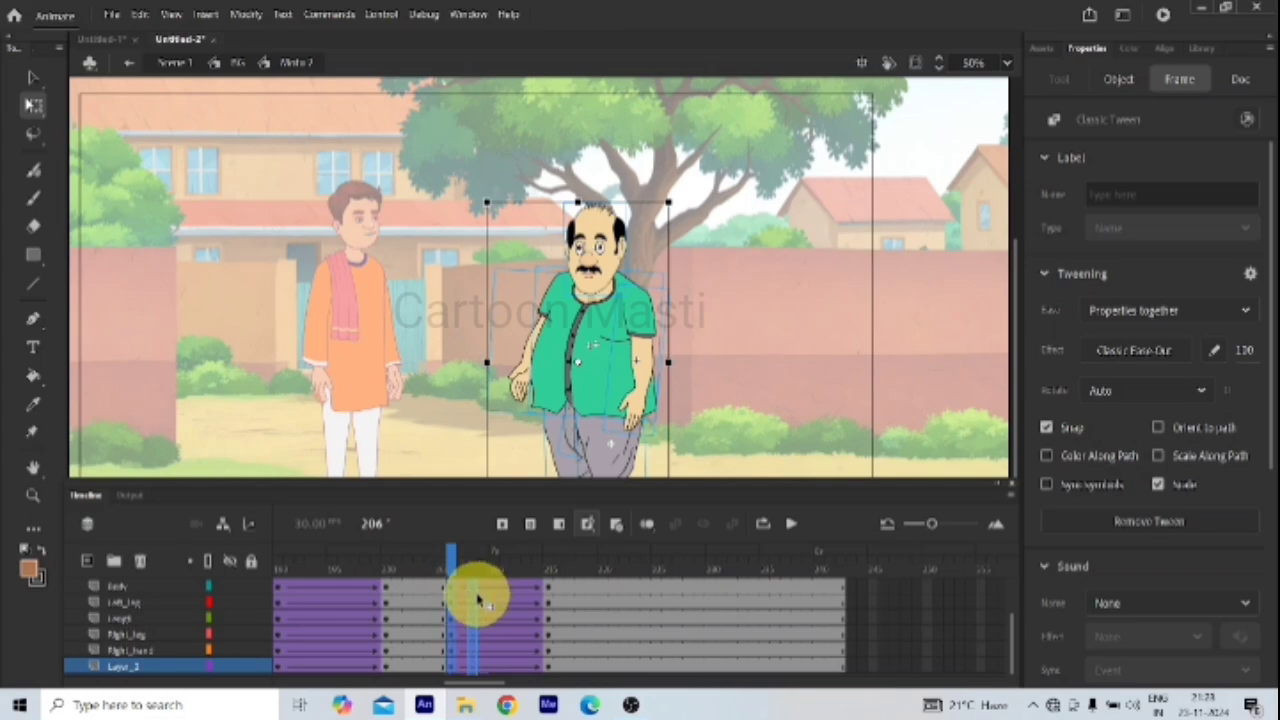
key(shift+F6)
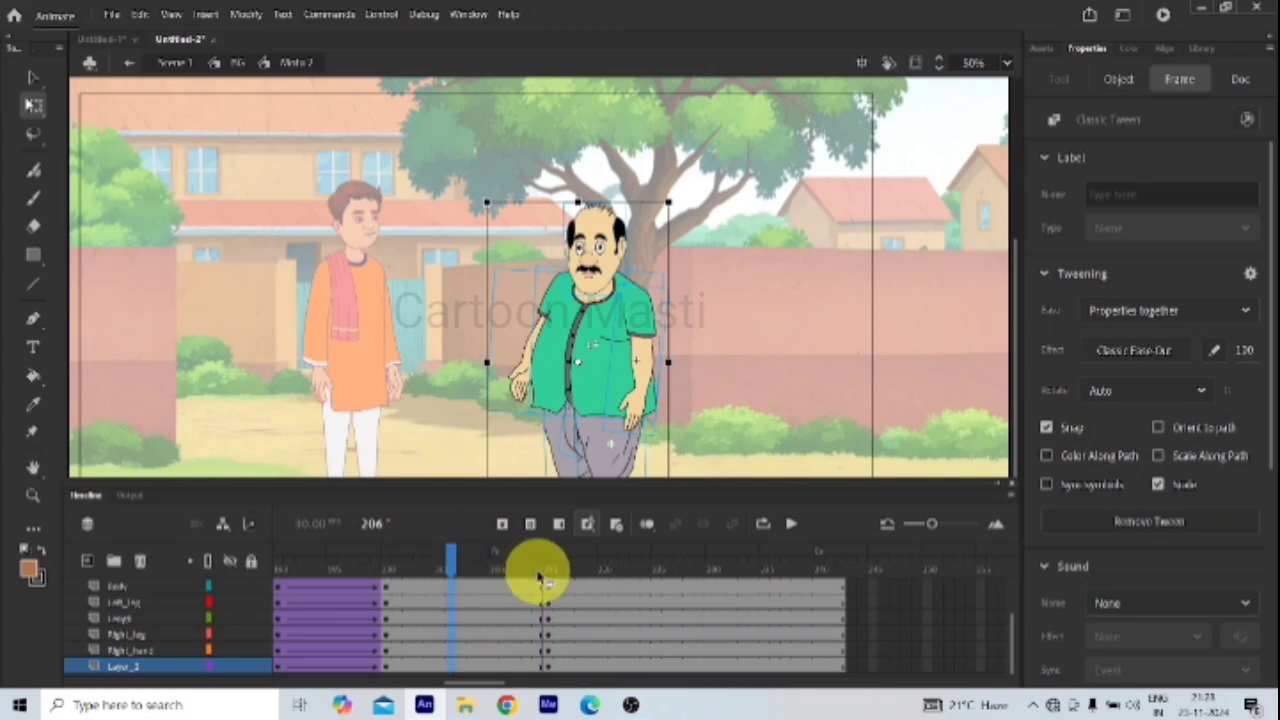
key(ctrl+z)
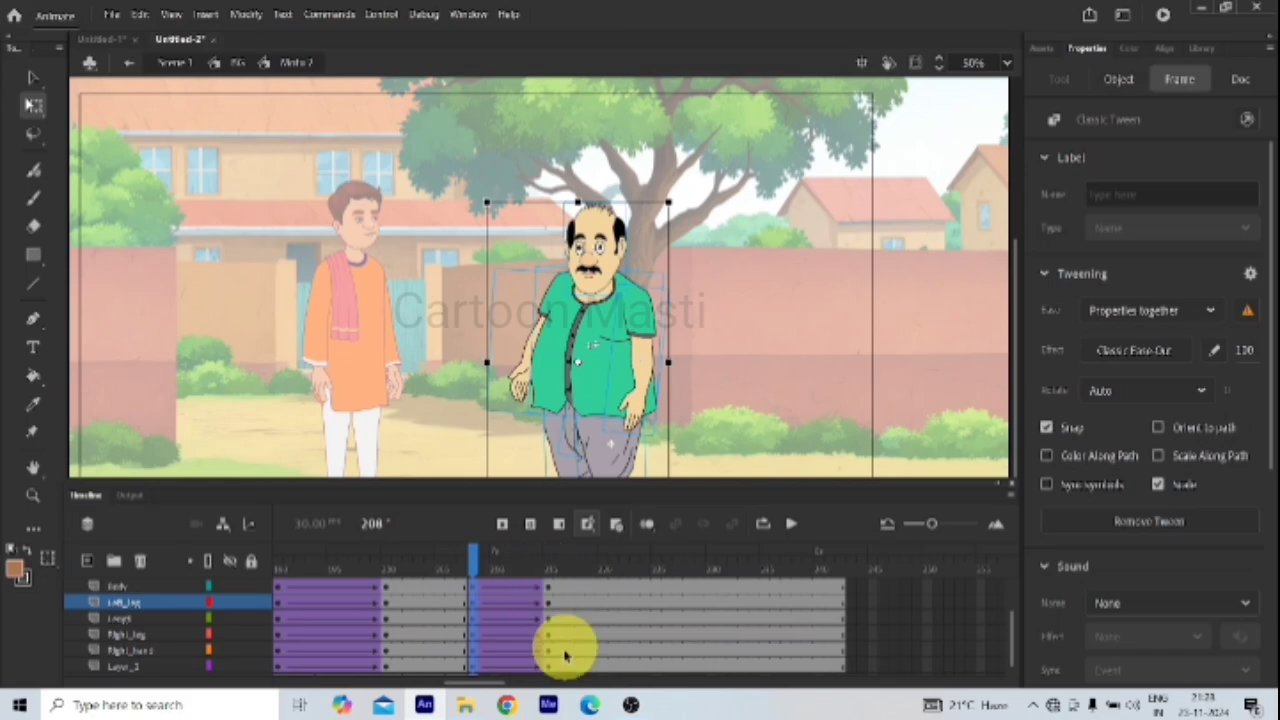
scroll(427, 630, up, 2)
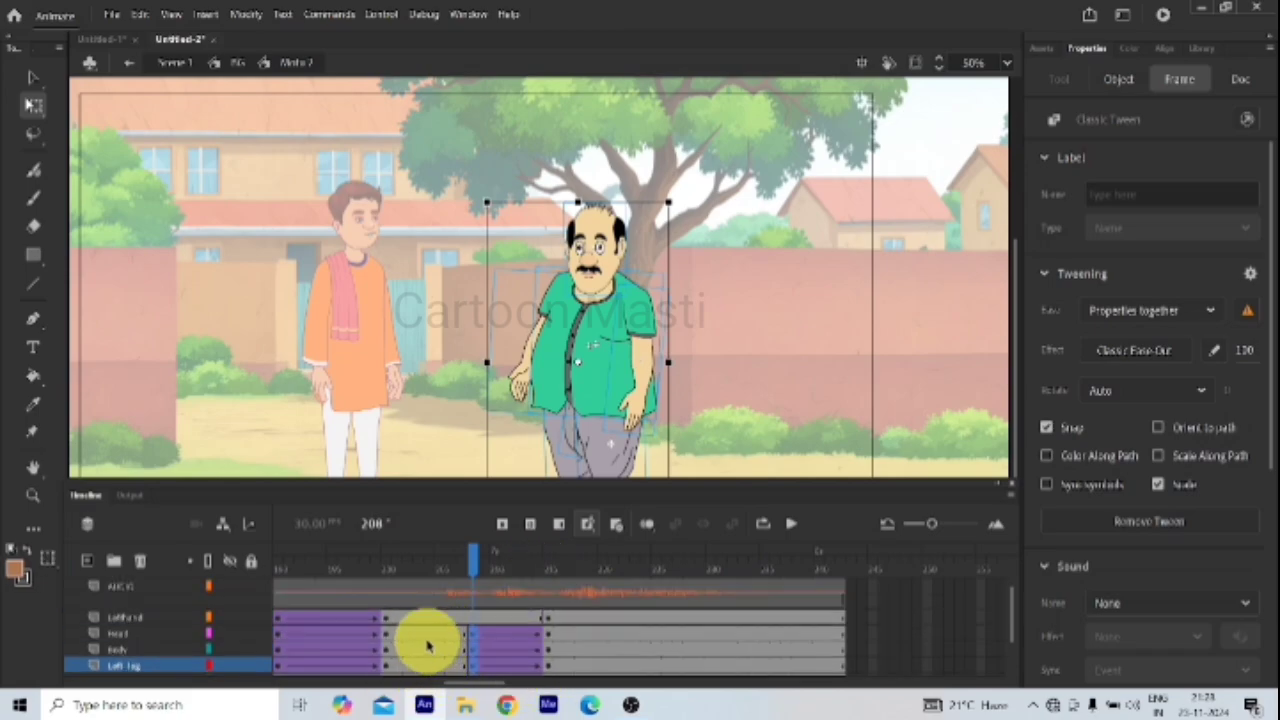
Step: Insert a keyframe at frame 208 on the left hand layer and try creating a classic tween up to frame 215
click(424, 647)
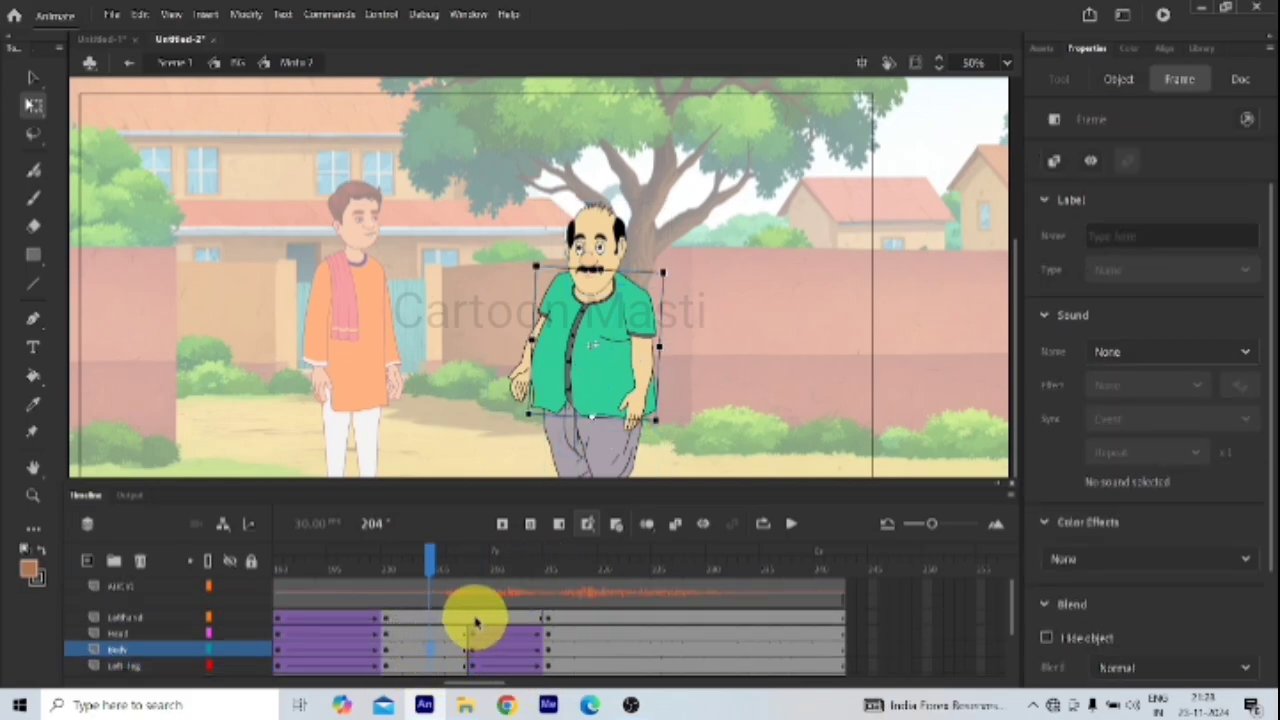
click(472, 619)
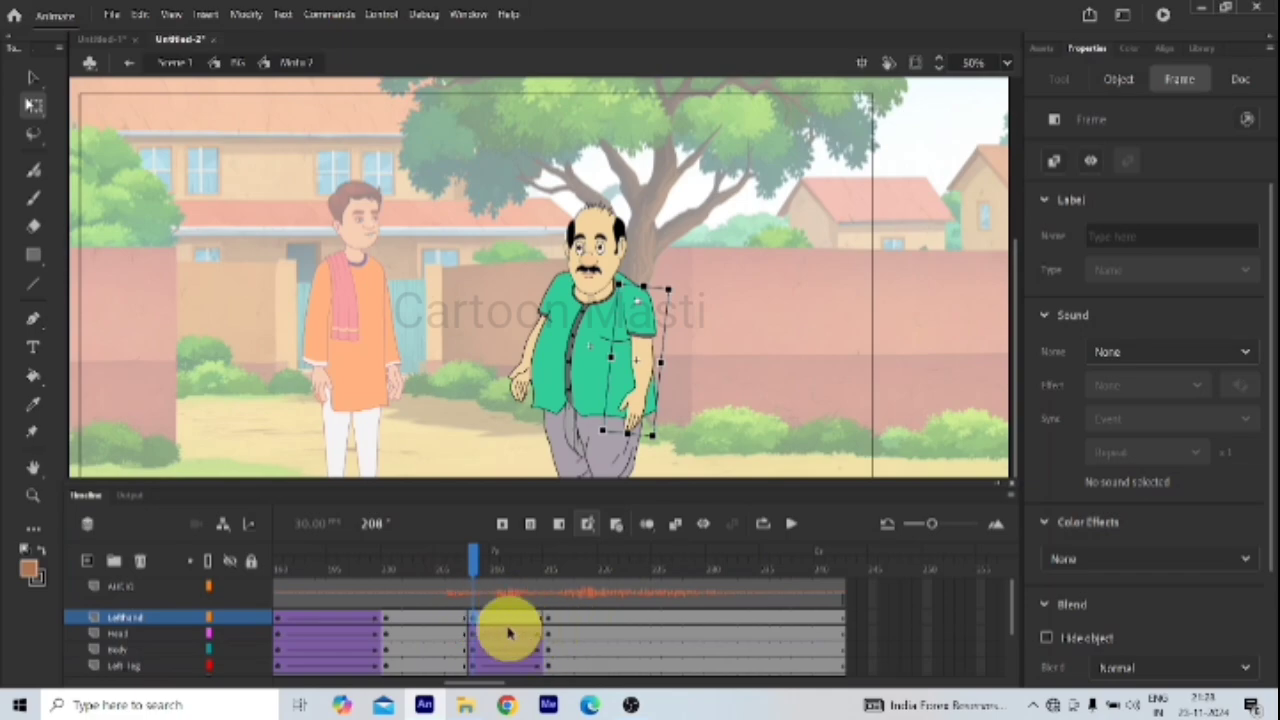
right_click(506, 622)
click(574, 203)
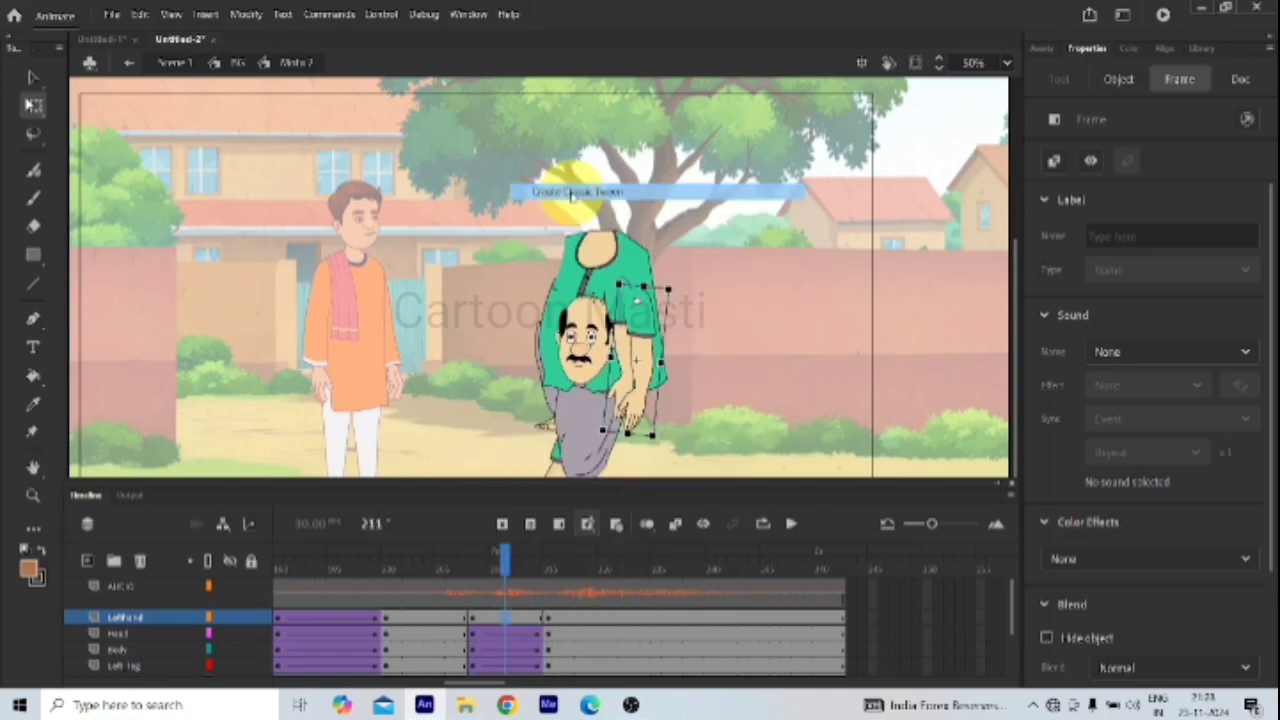
click(546, 617)
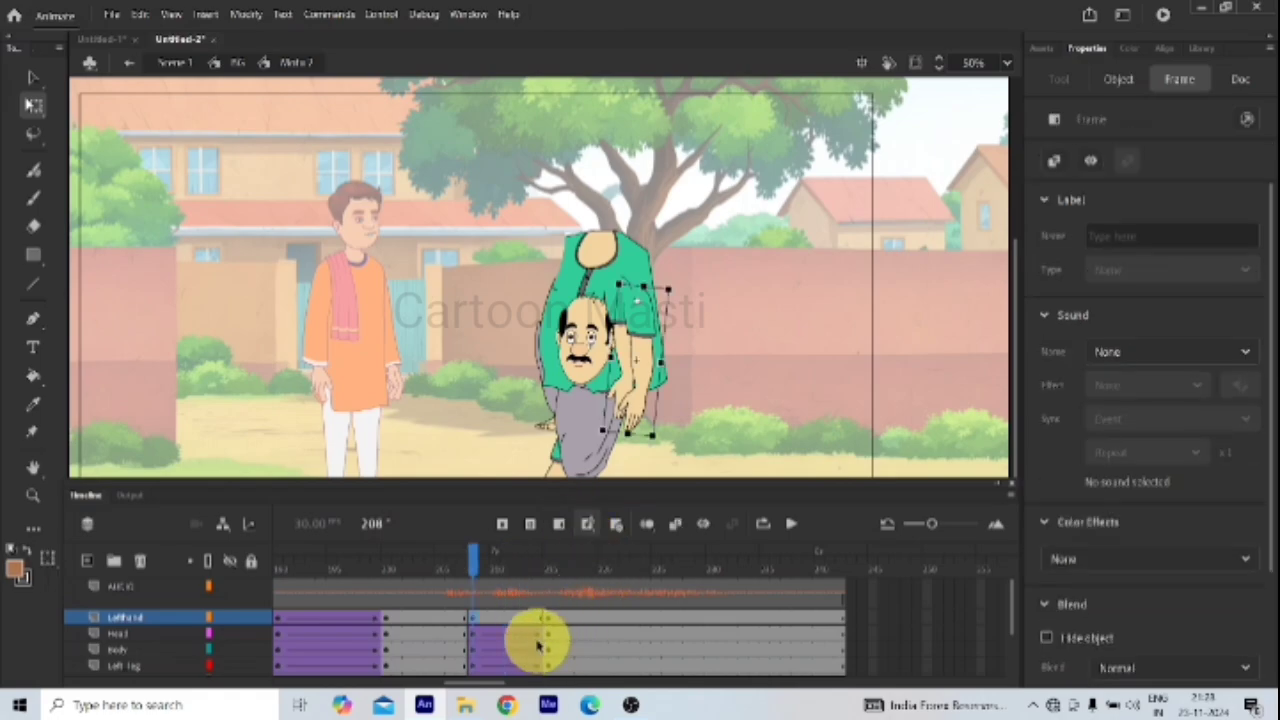
click(537, 648)
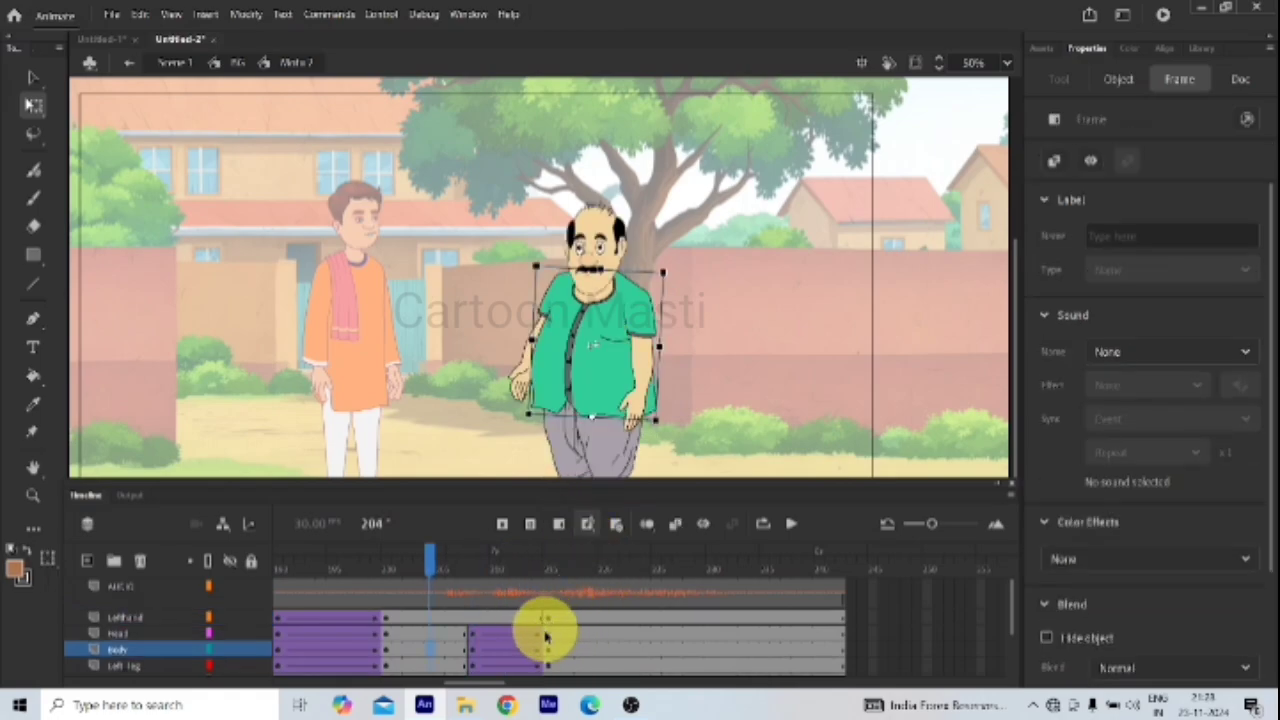
click(544, 645)
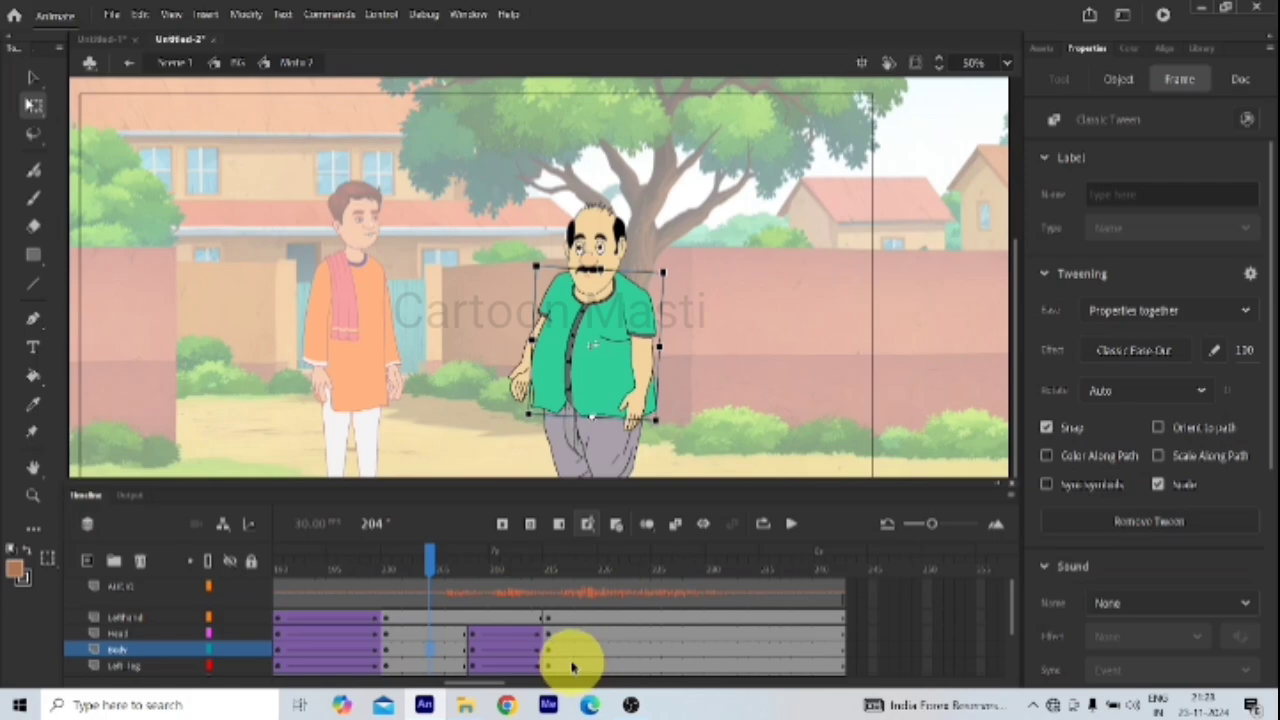
Step: Undo the recent timeline edits on the man's layers, including the moved keyframes, the classic tweens and the keyframes at frame 215
click(549, 652)
key(ctrl+z)
key(ctrl+z)
key(ctrl+z)
key(ctrl+z)
key(ctrl+z)
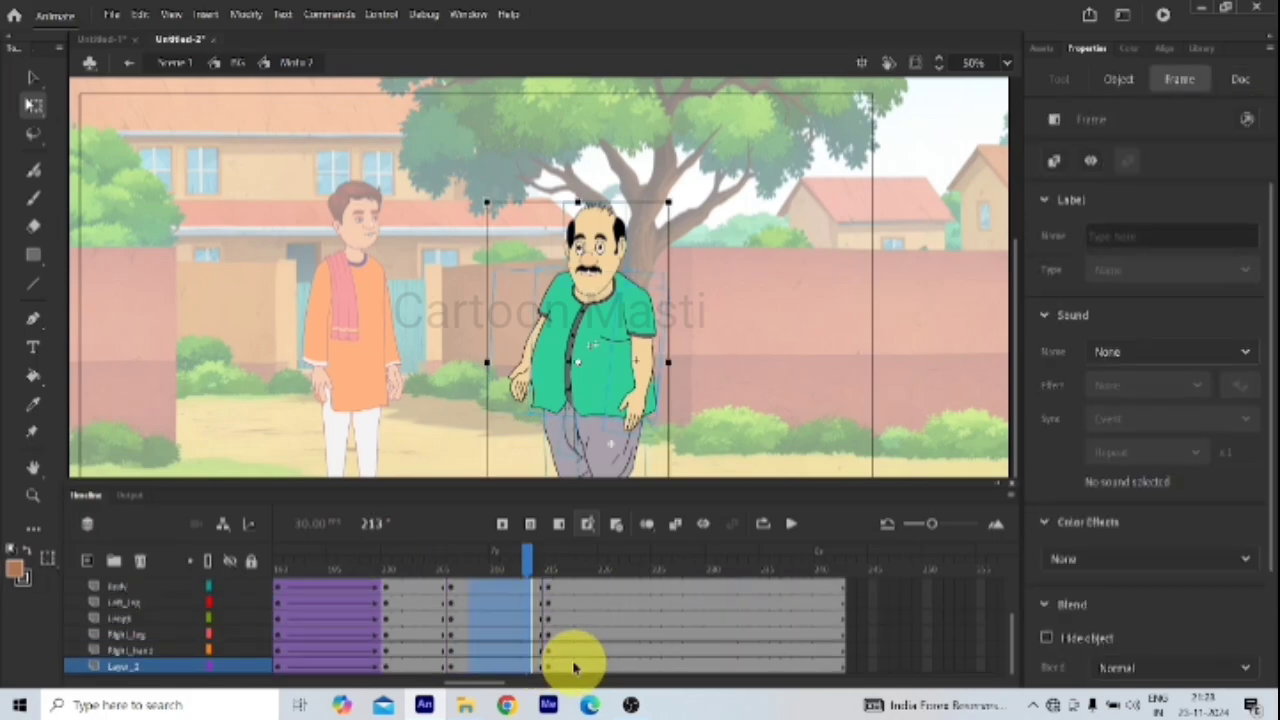
key(ctrl+z)
key(ctrl+z)
key(ctrl+z)
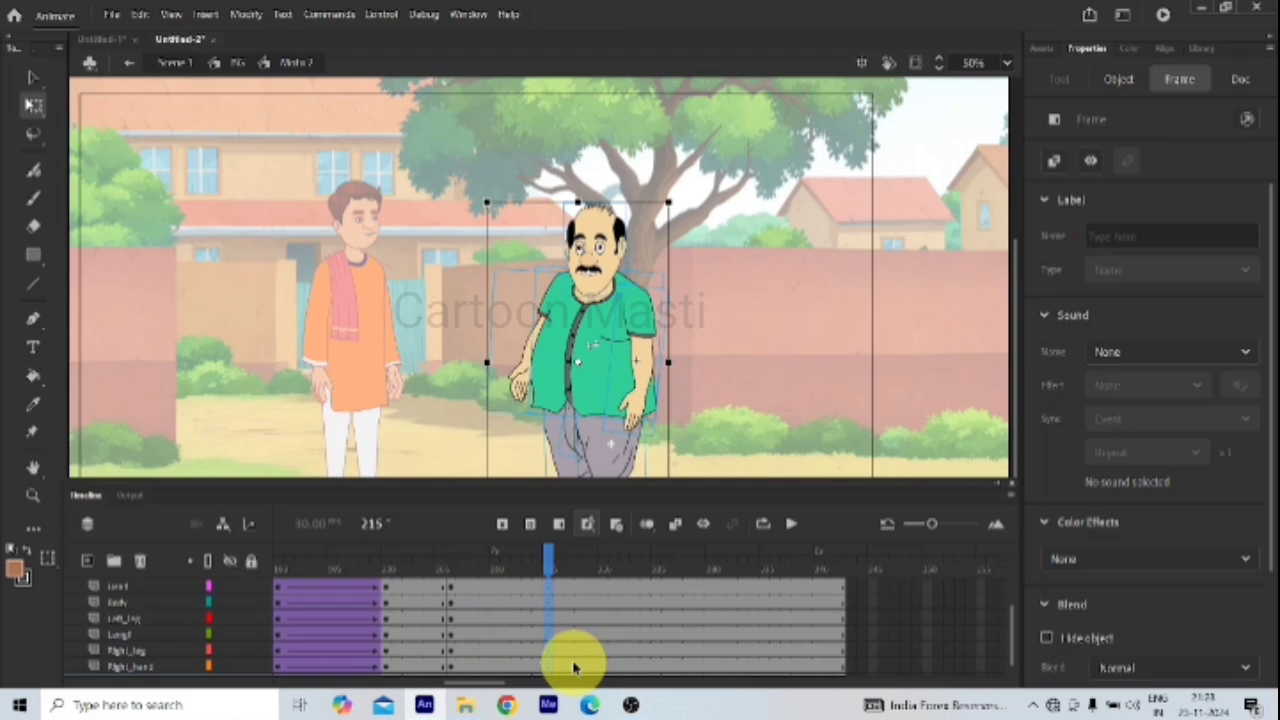
key(ctrl+z)
key(ctrl+z)
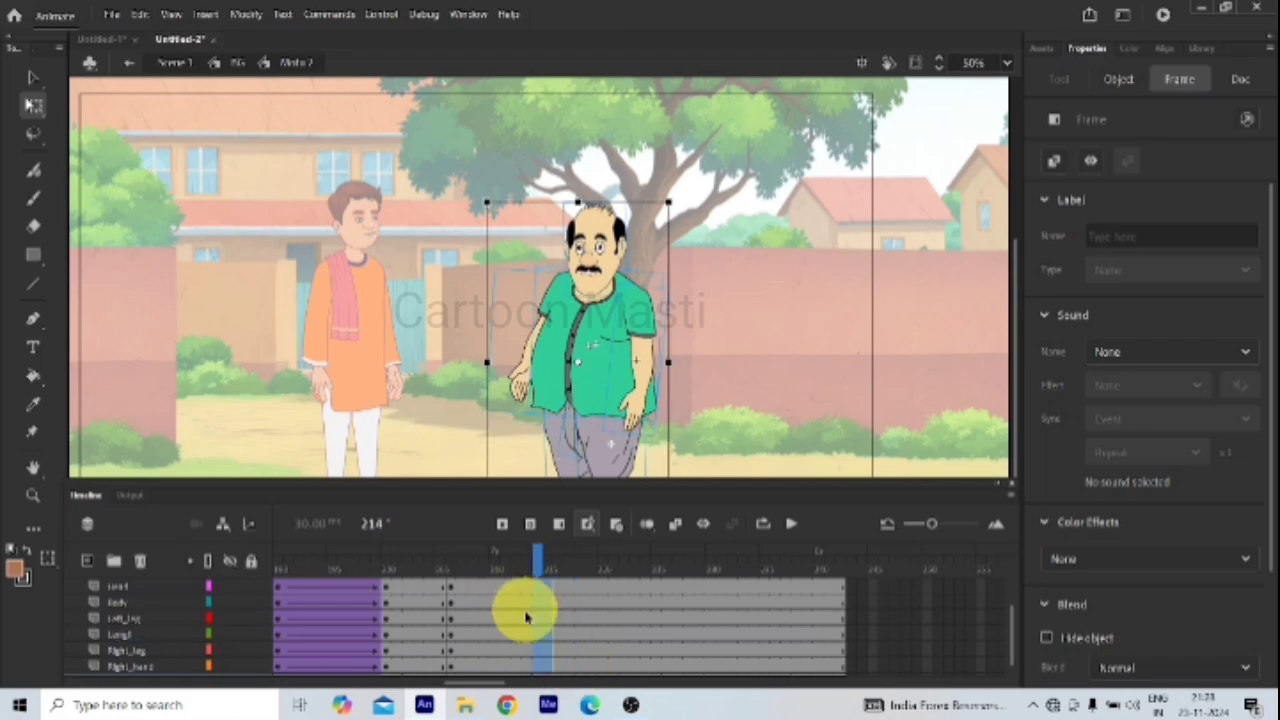
Step: Undo the keyframes at frame 206 and insert keyframes at frame 204 on all the man's body layers
key(ctrl+z)
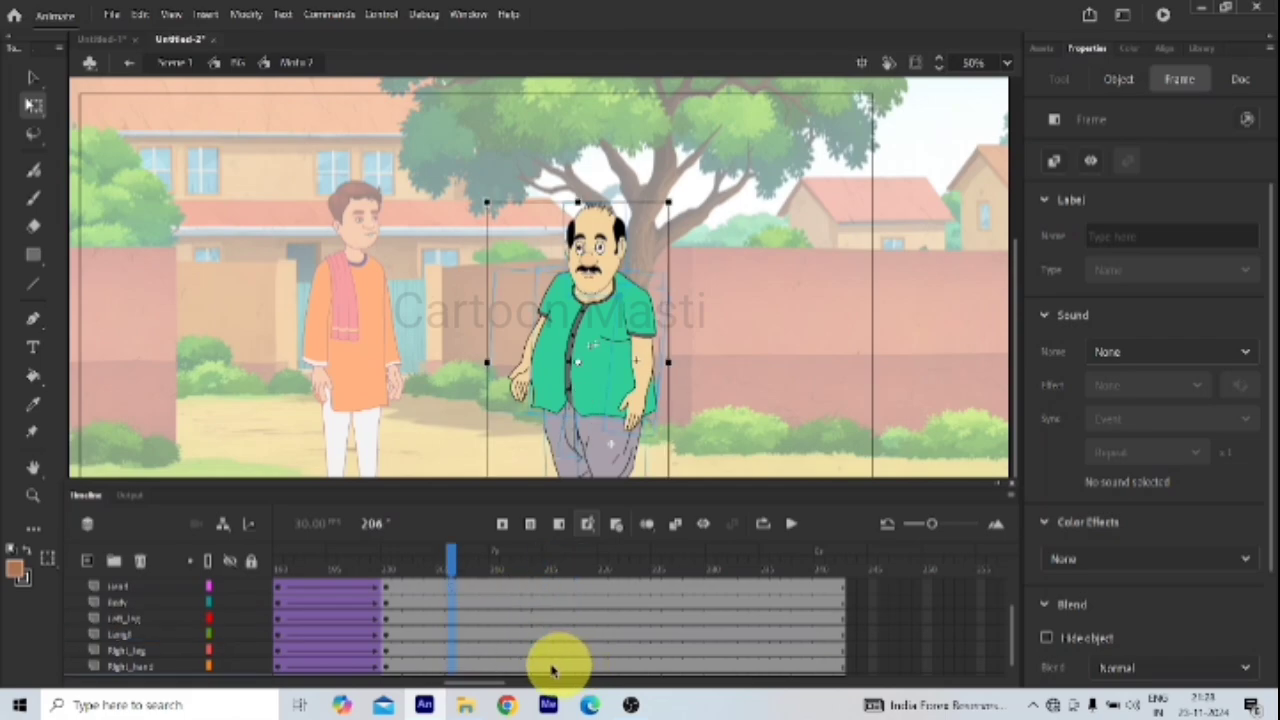
scroll(500, 634, up, 3)
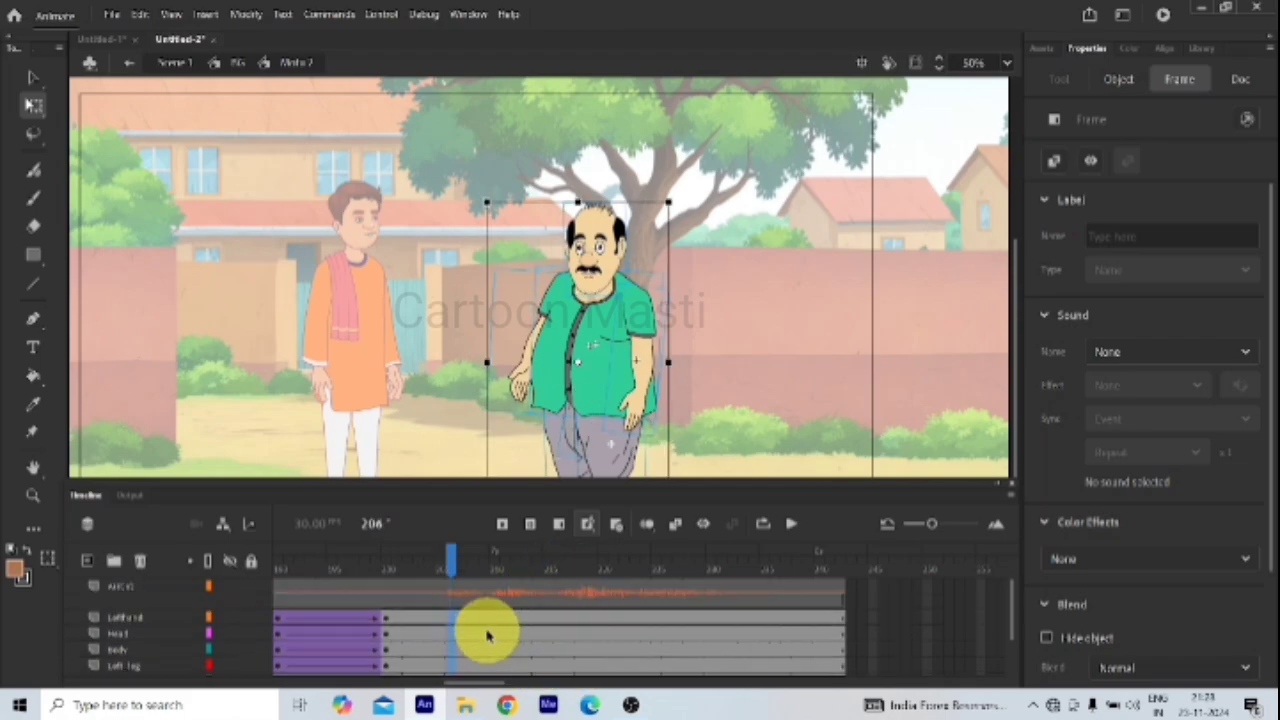
click(430, 616)
scroll(425, 650, down, 3)
click(425, 666)
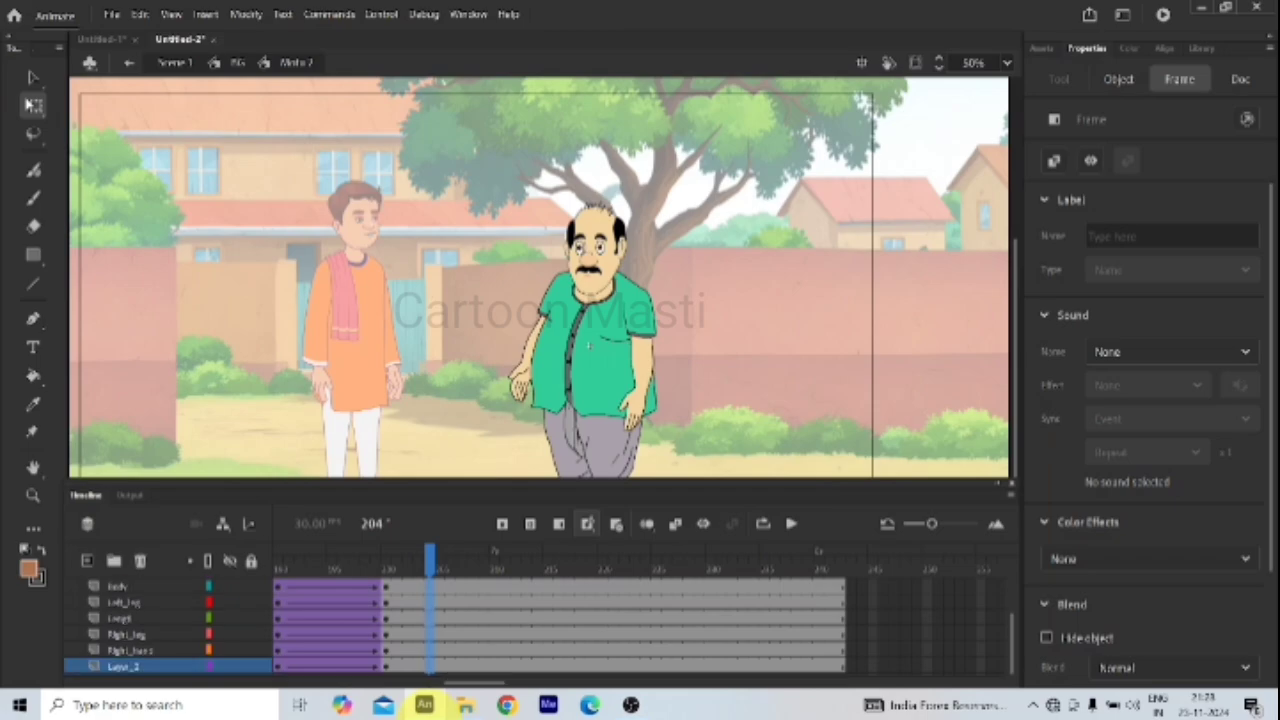
key(F6)
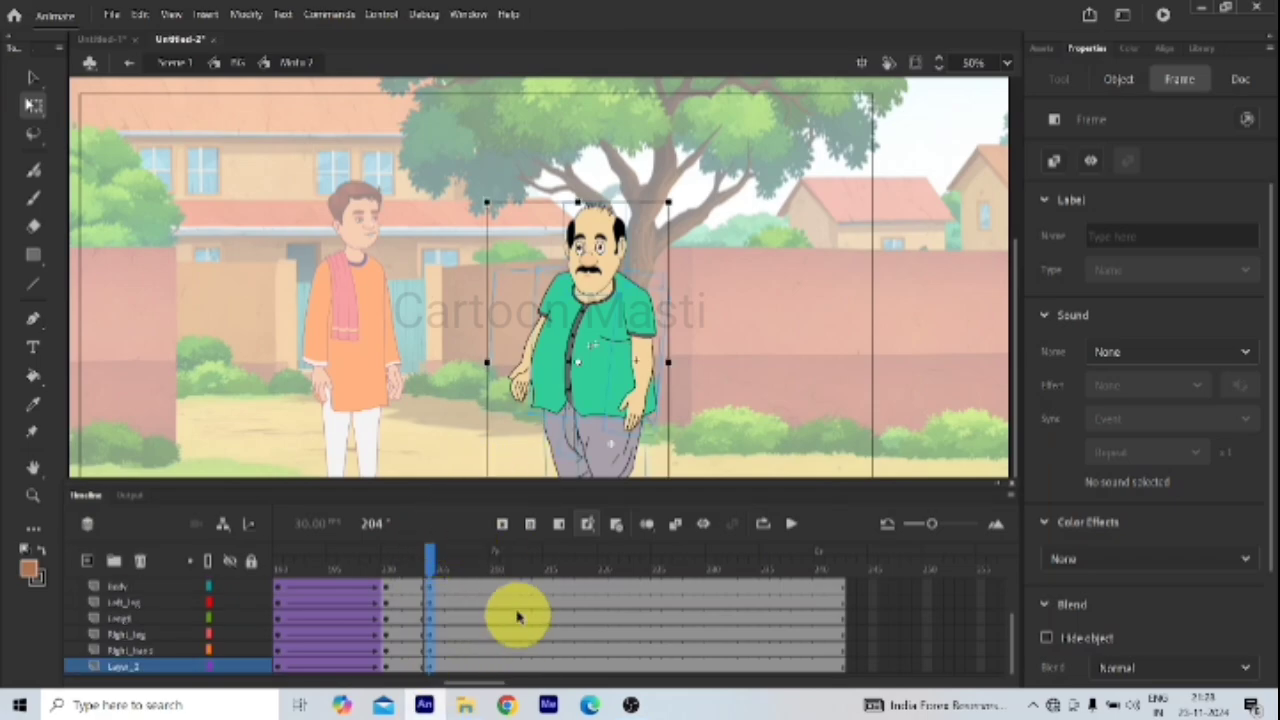
Step: Insert keyframes at frames 208 and 213 on the man's body, leg and right hand layers
click(474, 585)
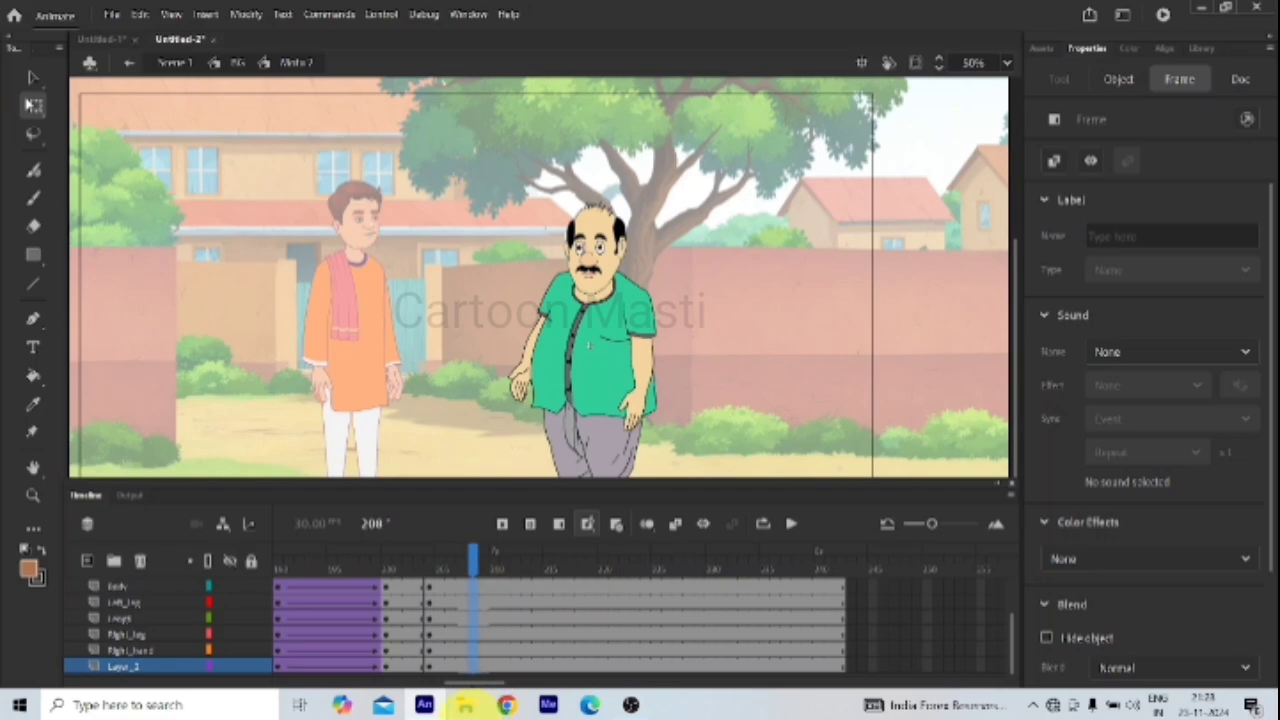
key(F6)
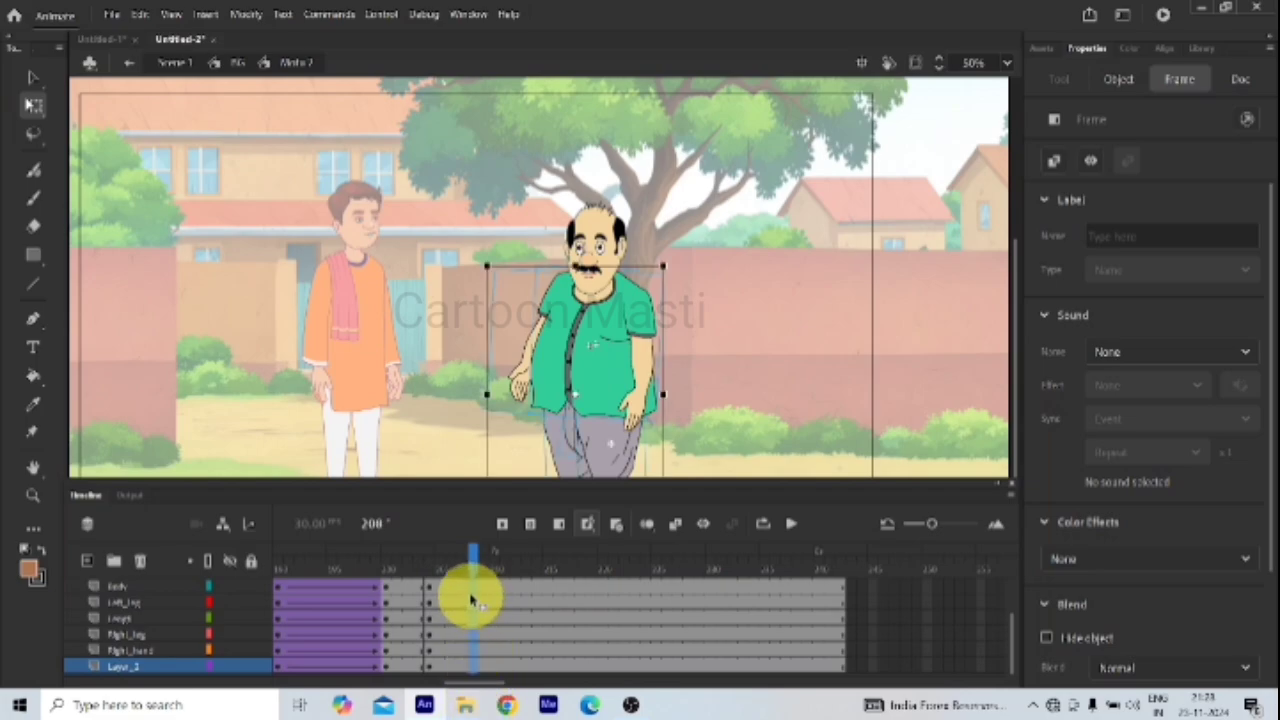
click(527, 585)
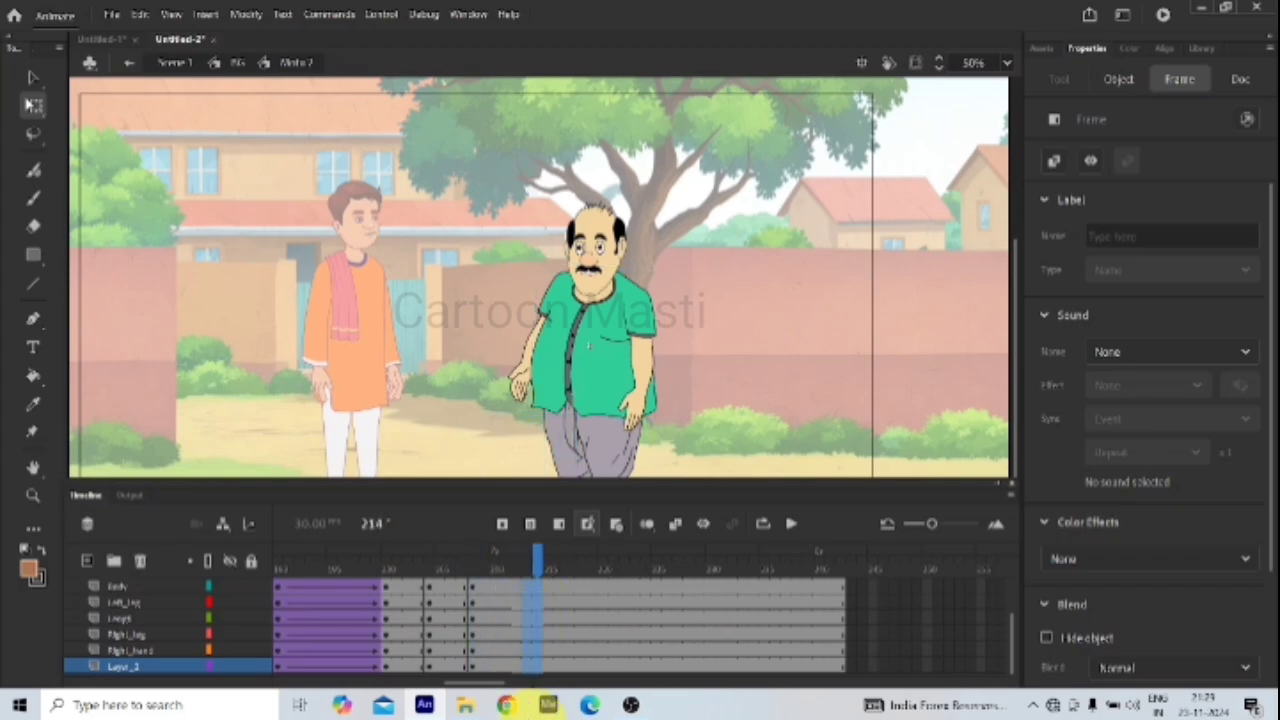
key(ctrl+a)
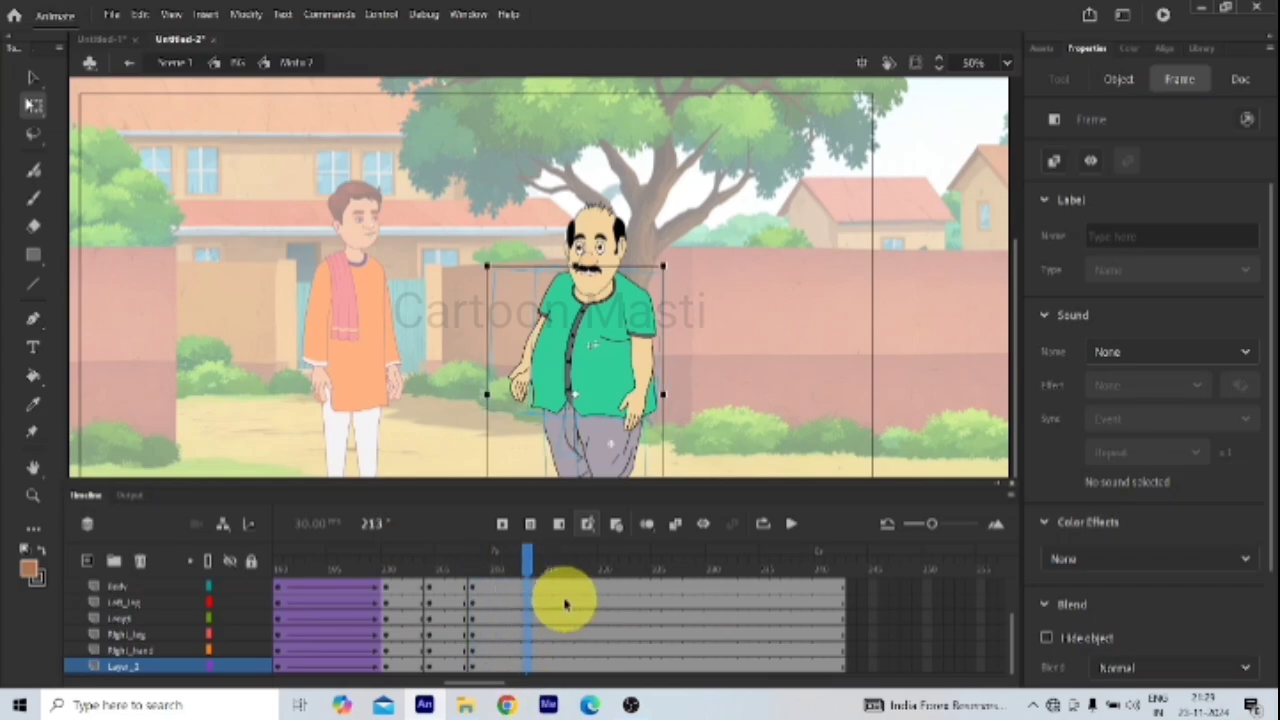
key(F6)
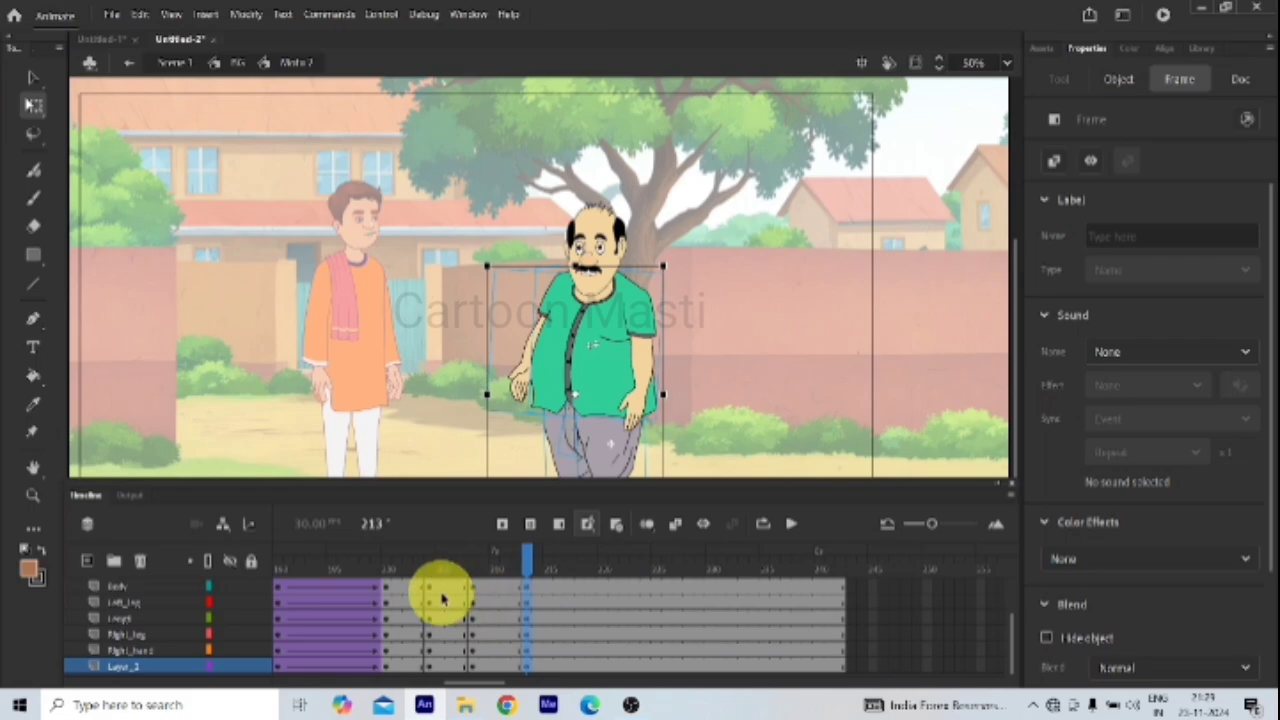
Step: Add the missing keyframes at frames 208 and 213 on the man's left hand and head layers
scroll(523, 614, up, 3)
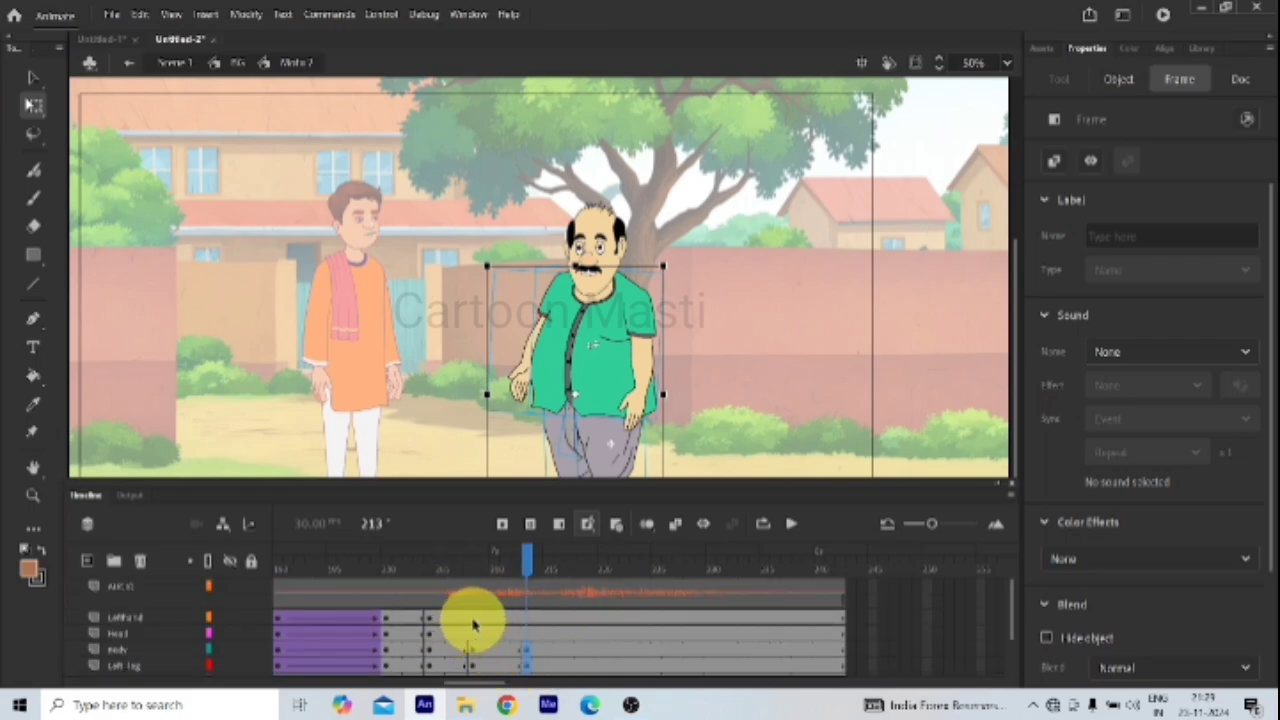
click(471, 657)
click(471, 633)
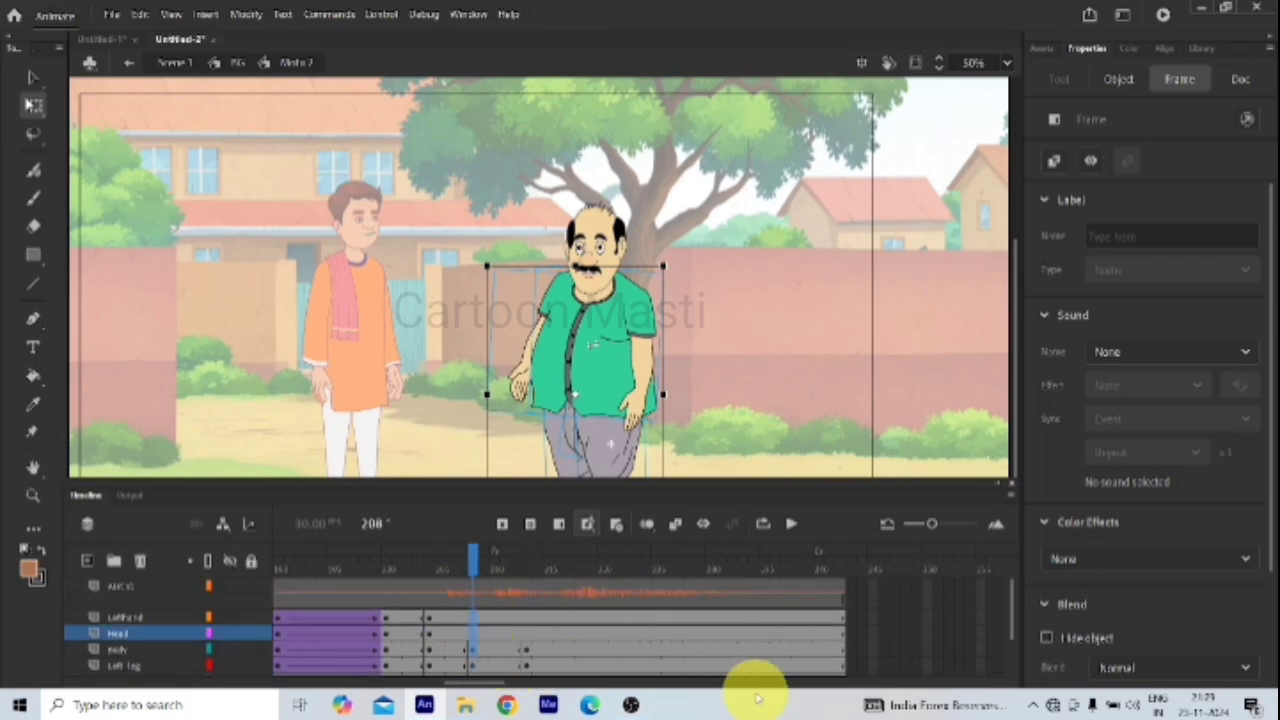
click(528, 645)
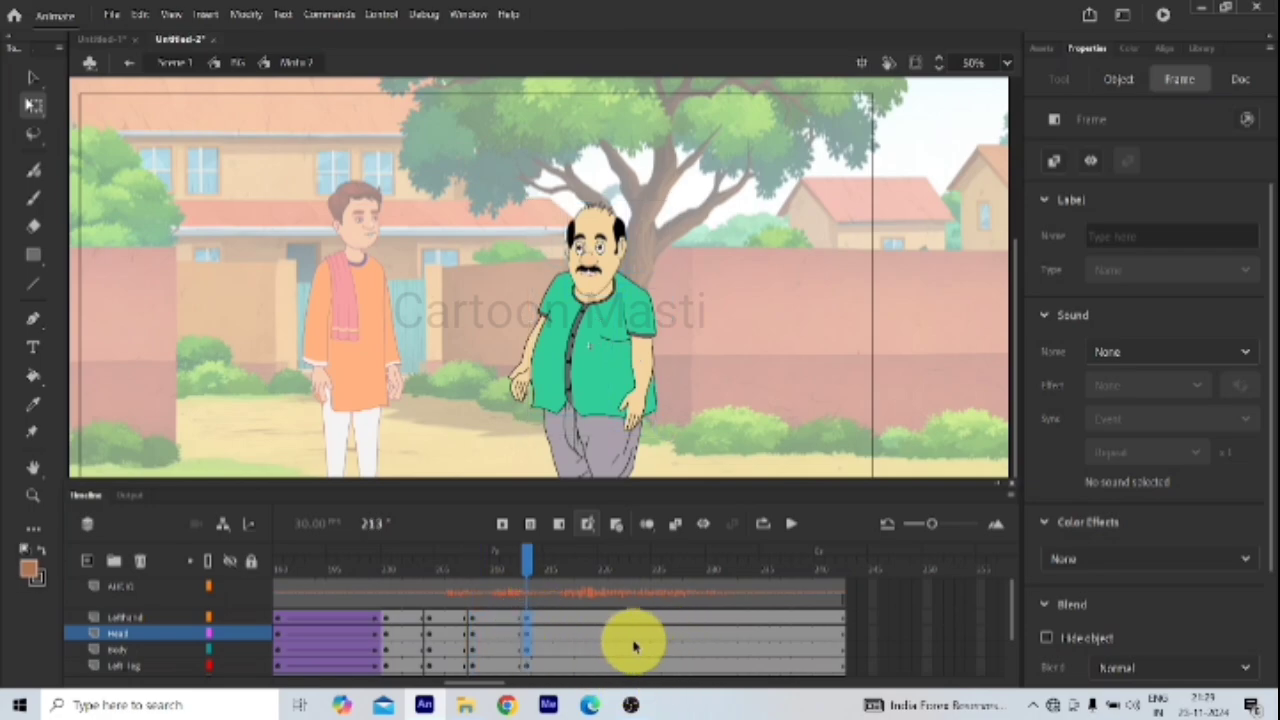
Step: Create classic tweens on all the man's body layers between the keyframes at frames 204, 208 and 213
key(ctrl+a)
drag(435, 620, 506, 700)
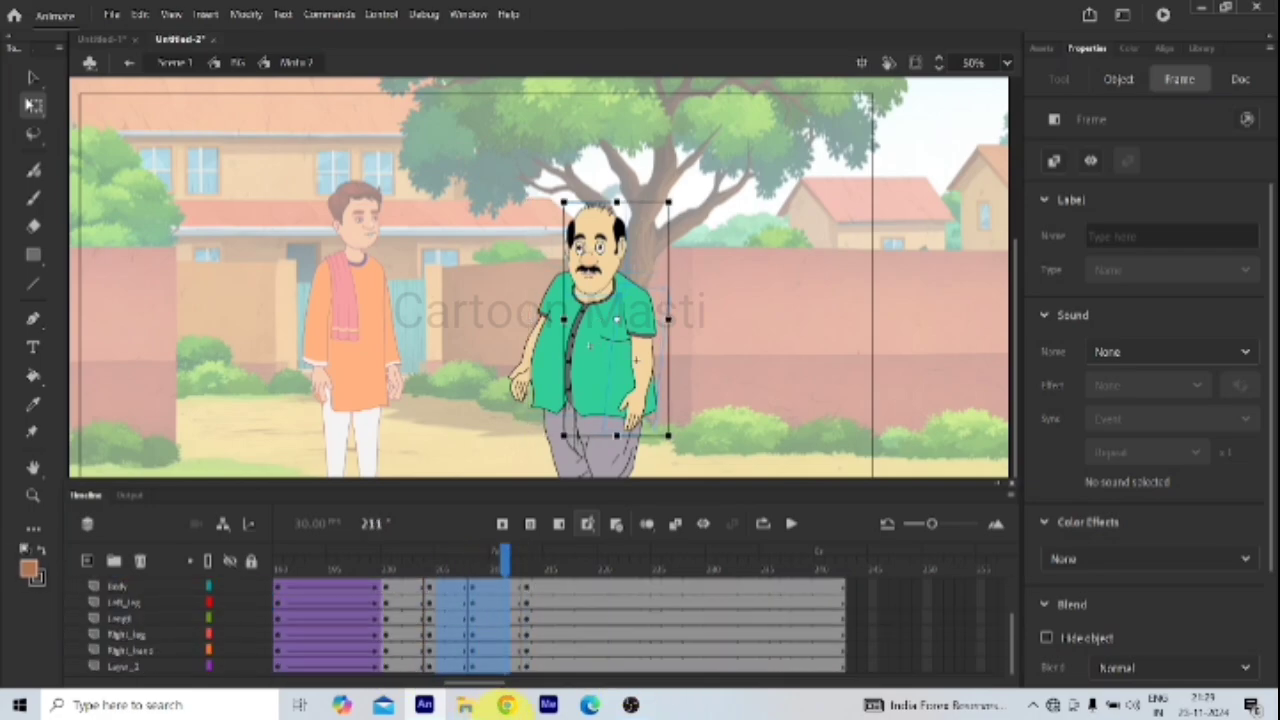
right_click(449, 623)
click(520, 228)
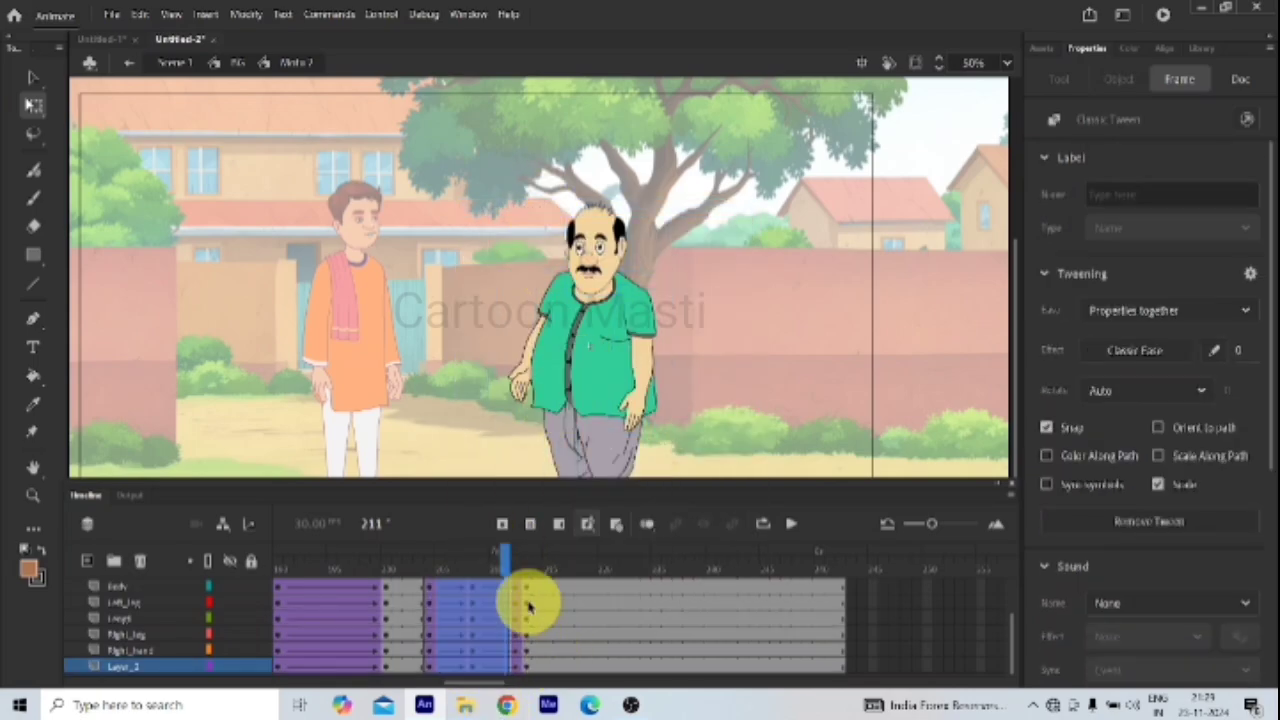
Step: At frame 208, squash the man's head, torso and arms downward to a combined height of about 470.7
click(592, 617)
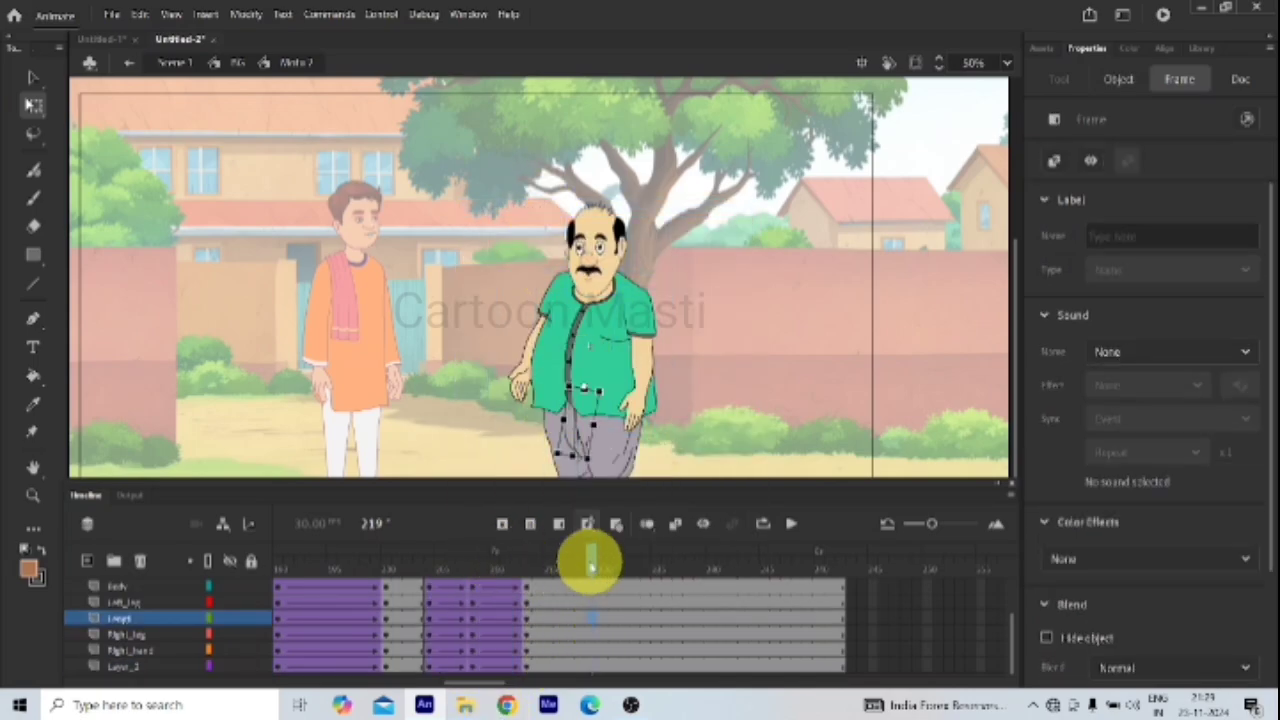
click(471, 601)
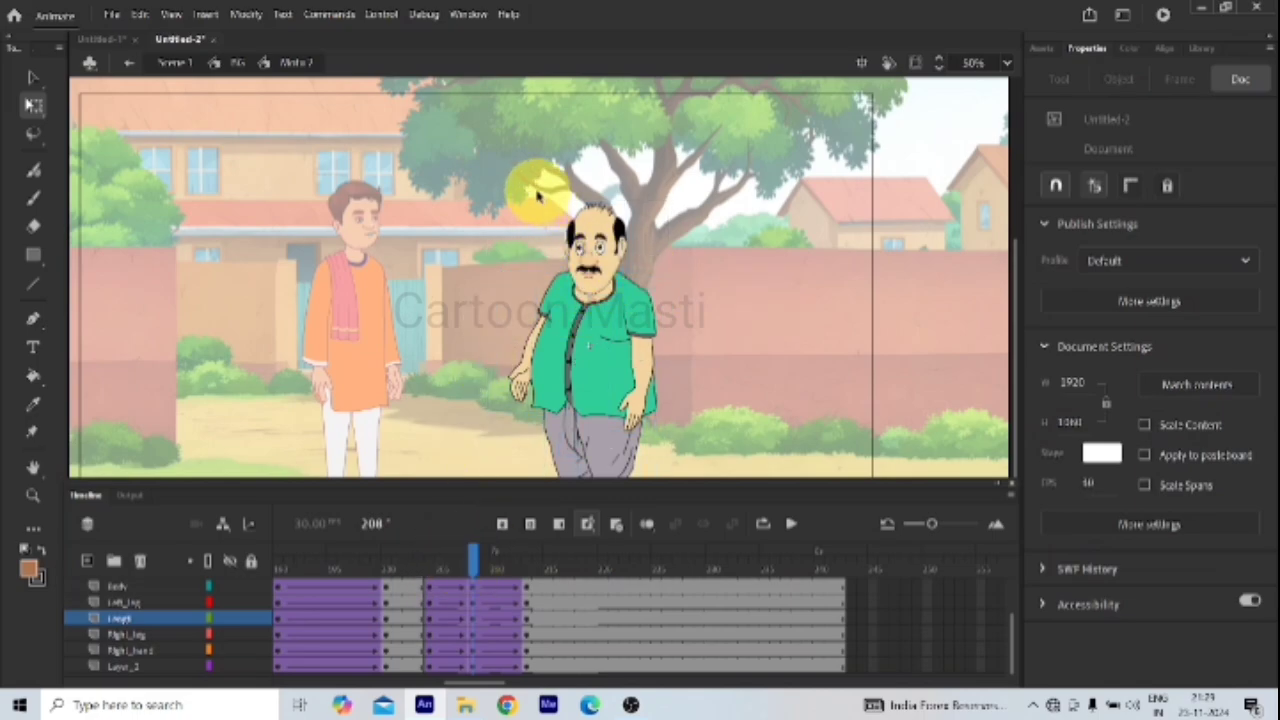
click(668, 313)
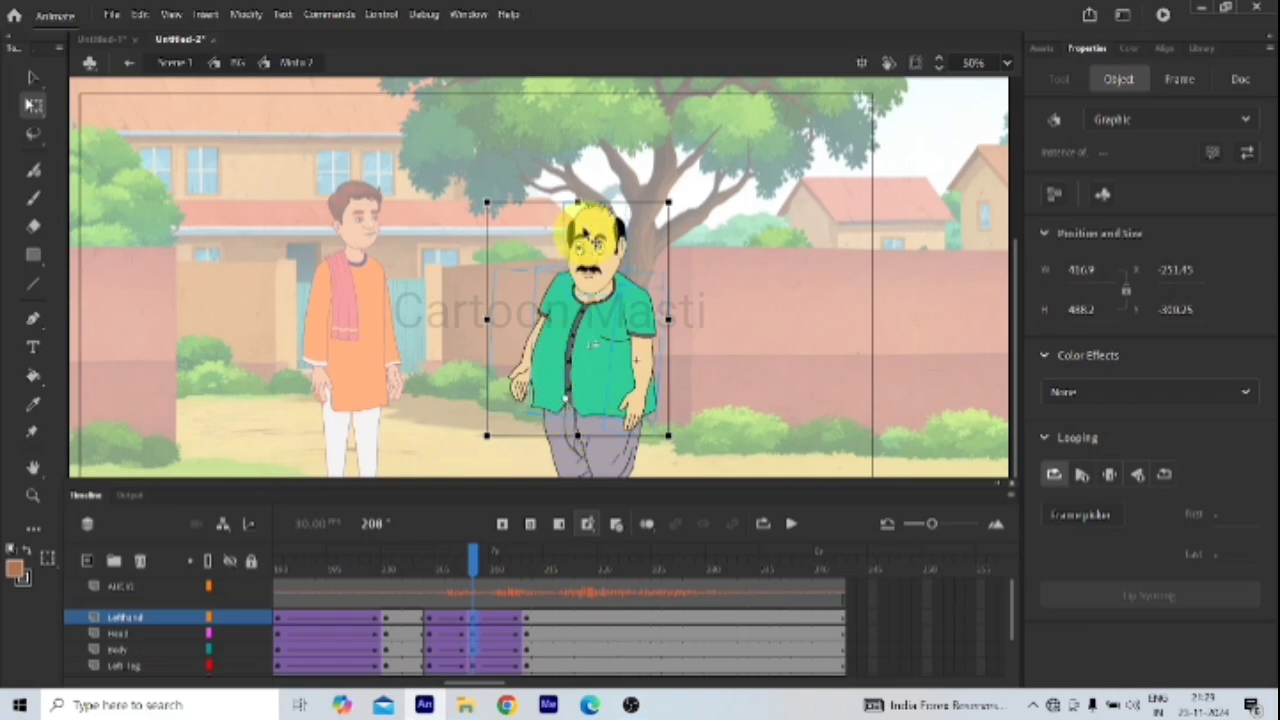
drag(578, 199, 578, 211)
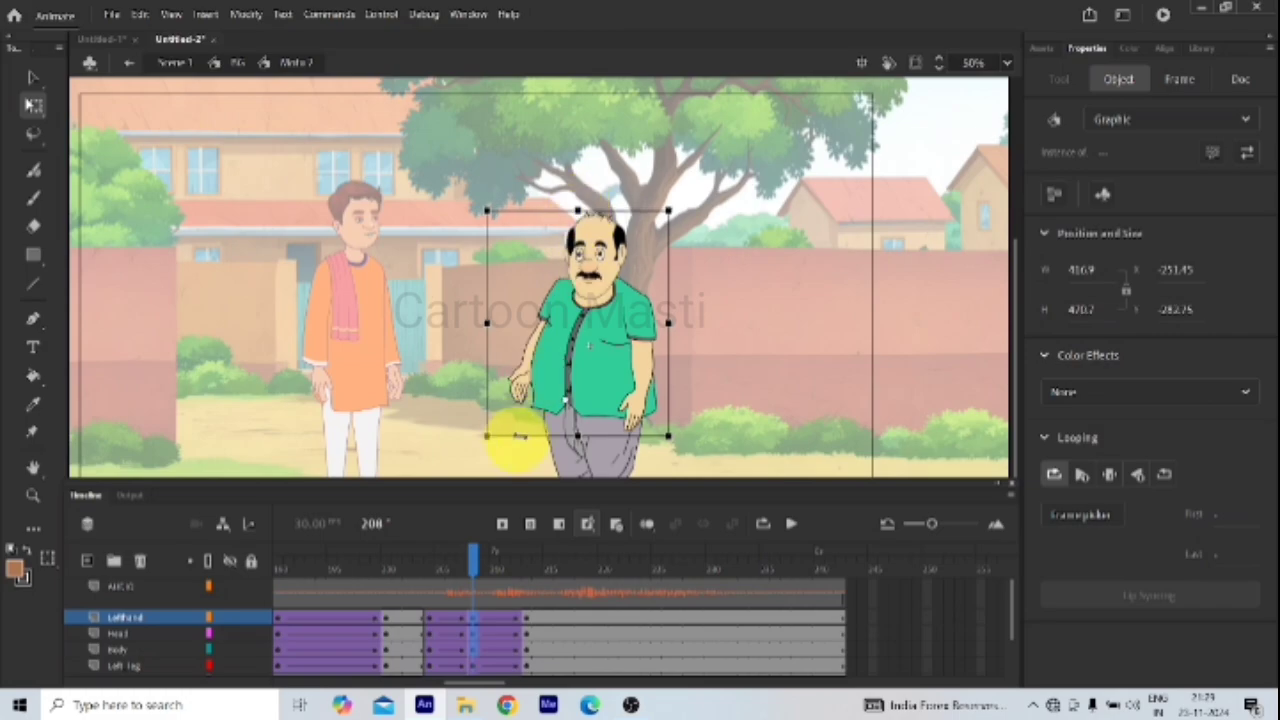
Step: At frame 213, rotate the man's head, torso and arms together slightly counter-clockwise so he leans toward the young man
drag(473, 565, 528, 574)
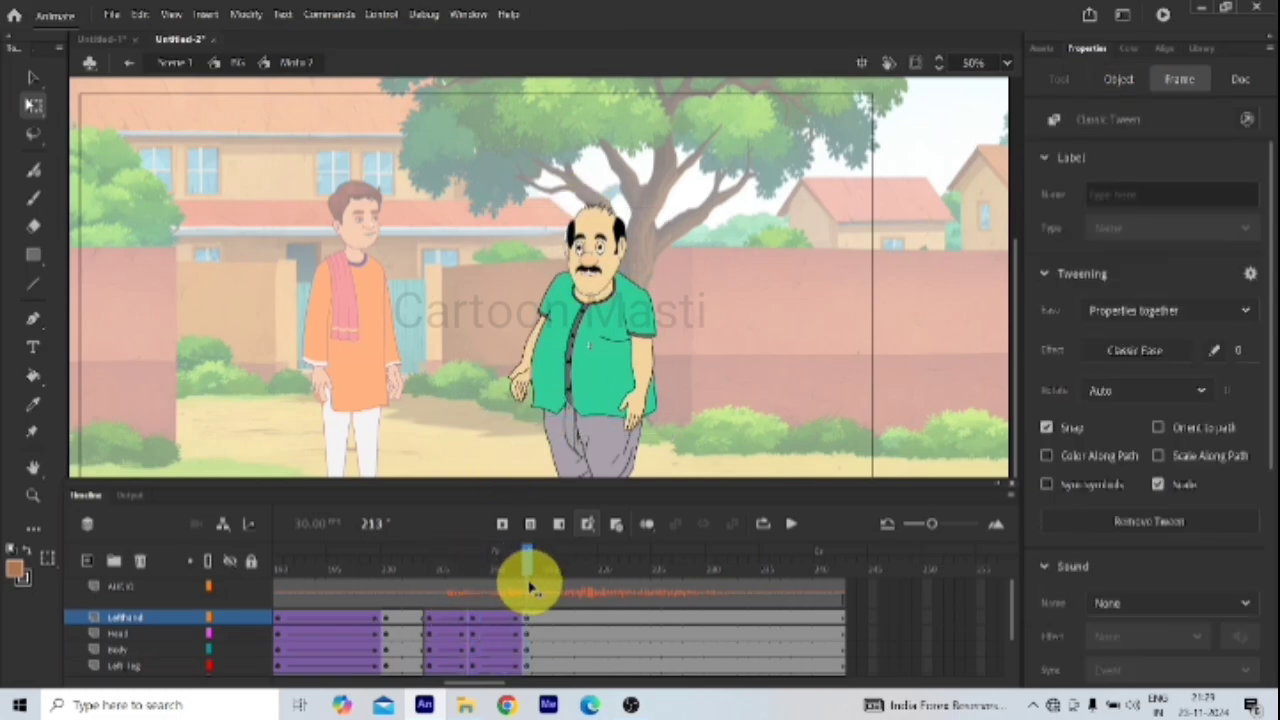
click(617, 190)
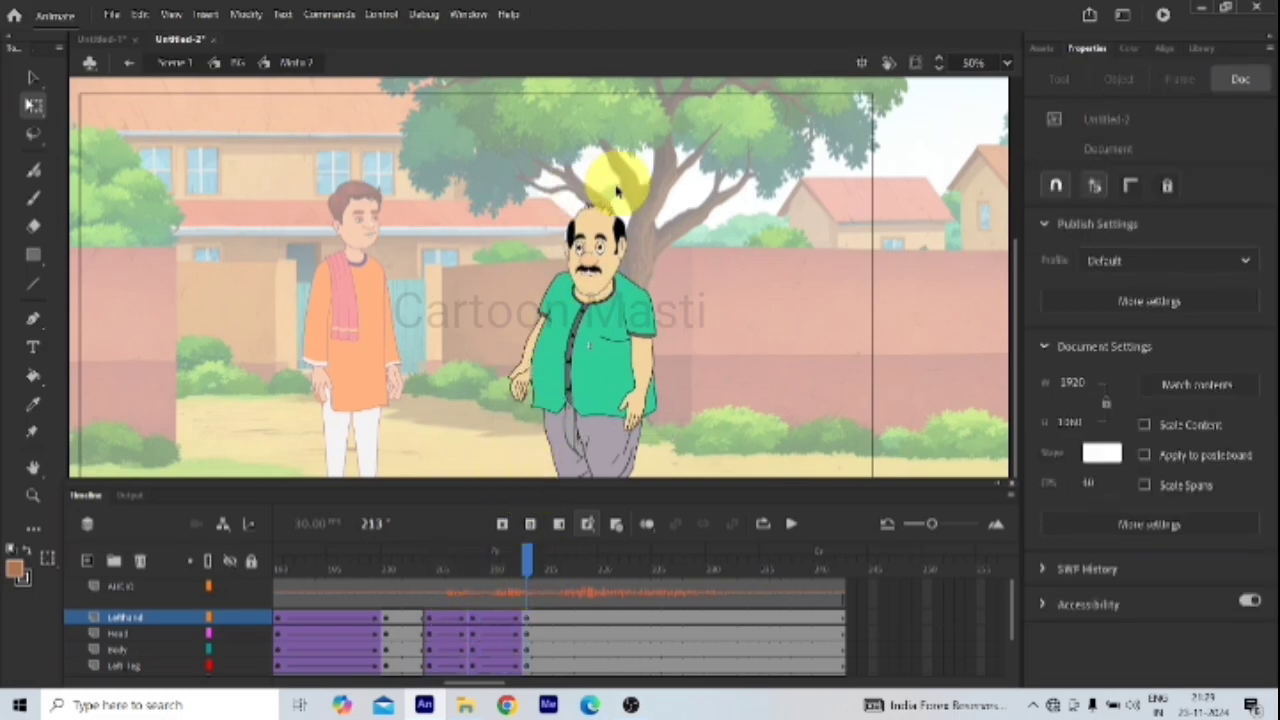
click(618, 296)
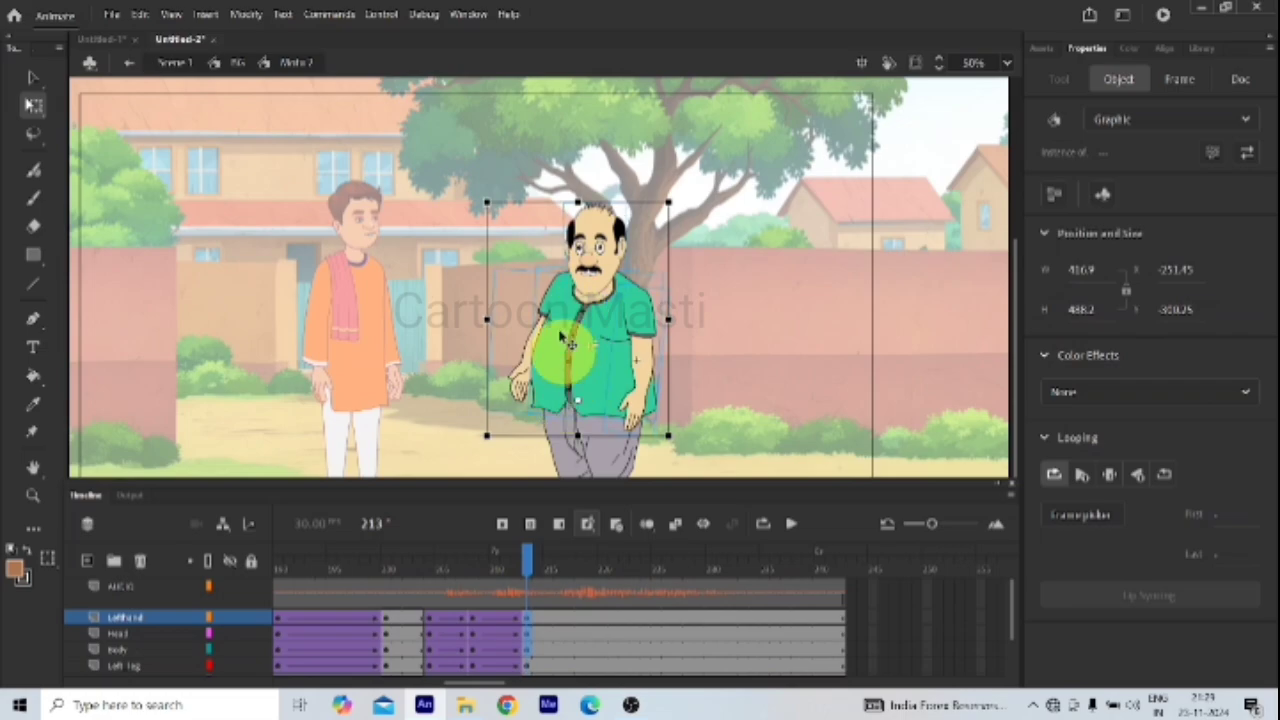
scroll(576, 208, up, 2)
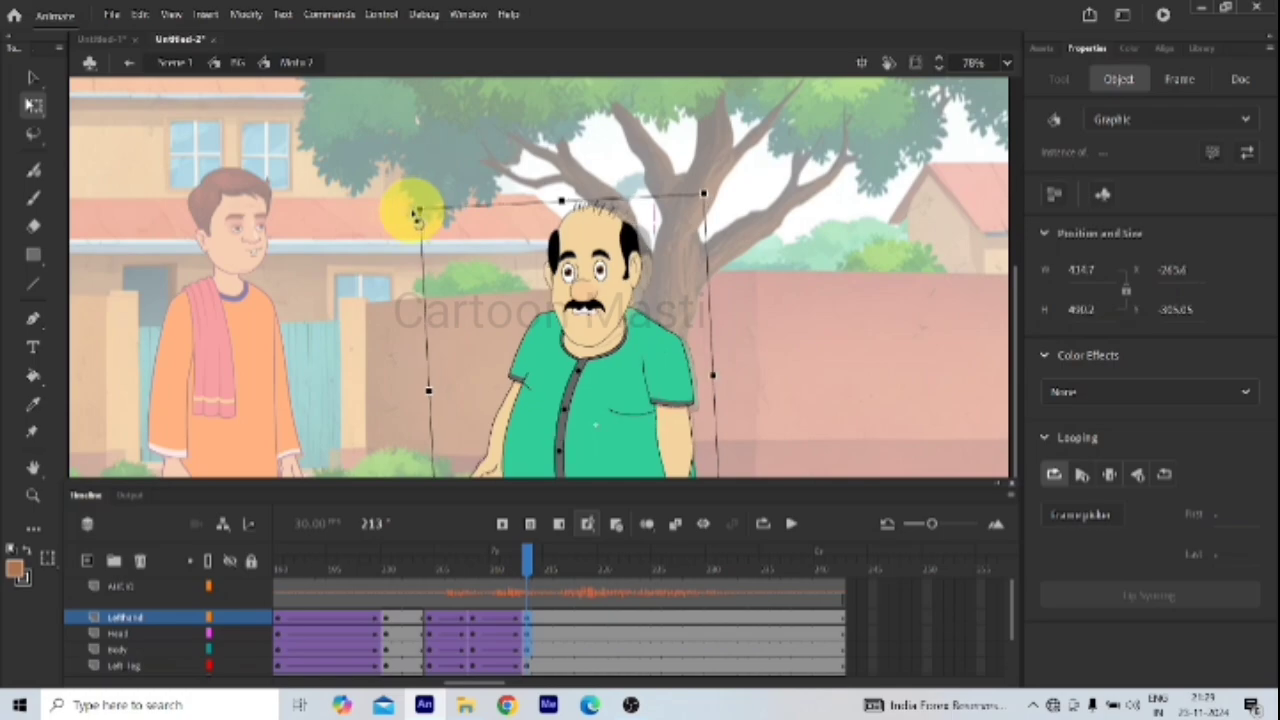
scroll(565, 192, down, 3)
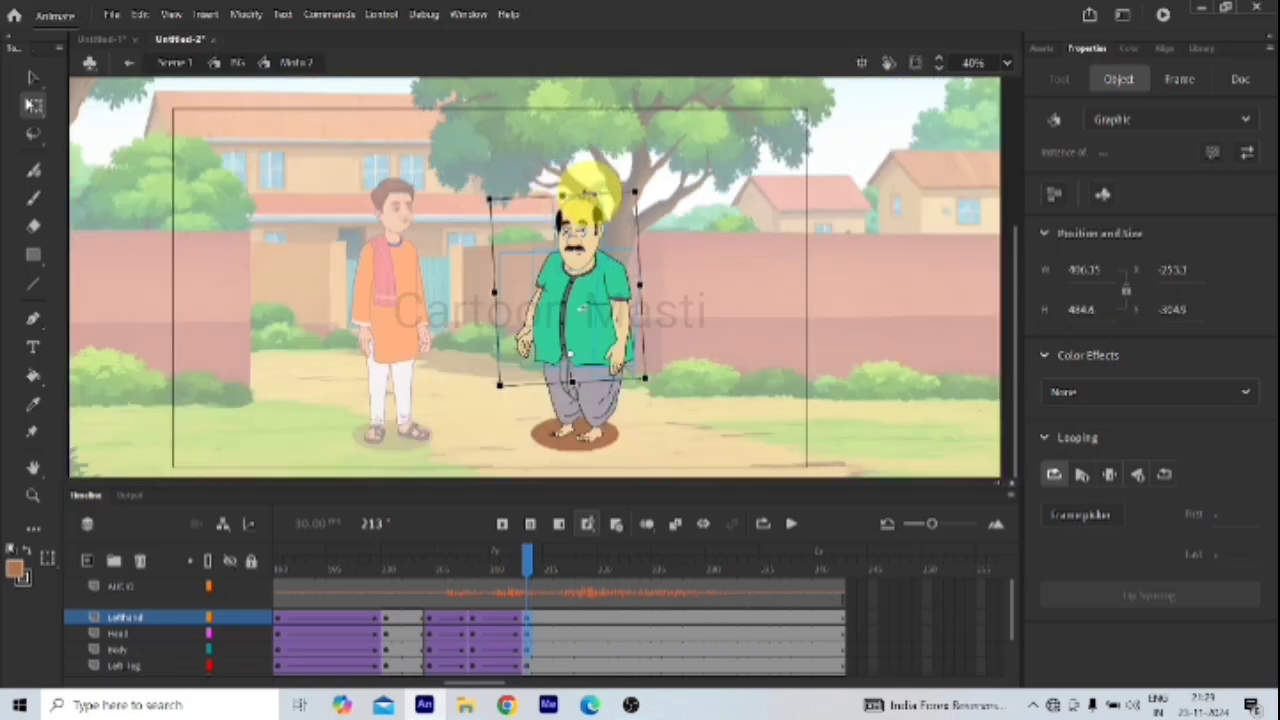
Step: At frame 208, rotate the man's head slightly counter-clockwise around the neck
click(470, 622)
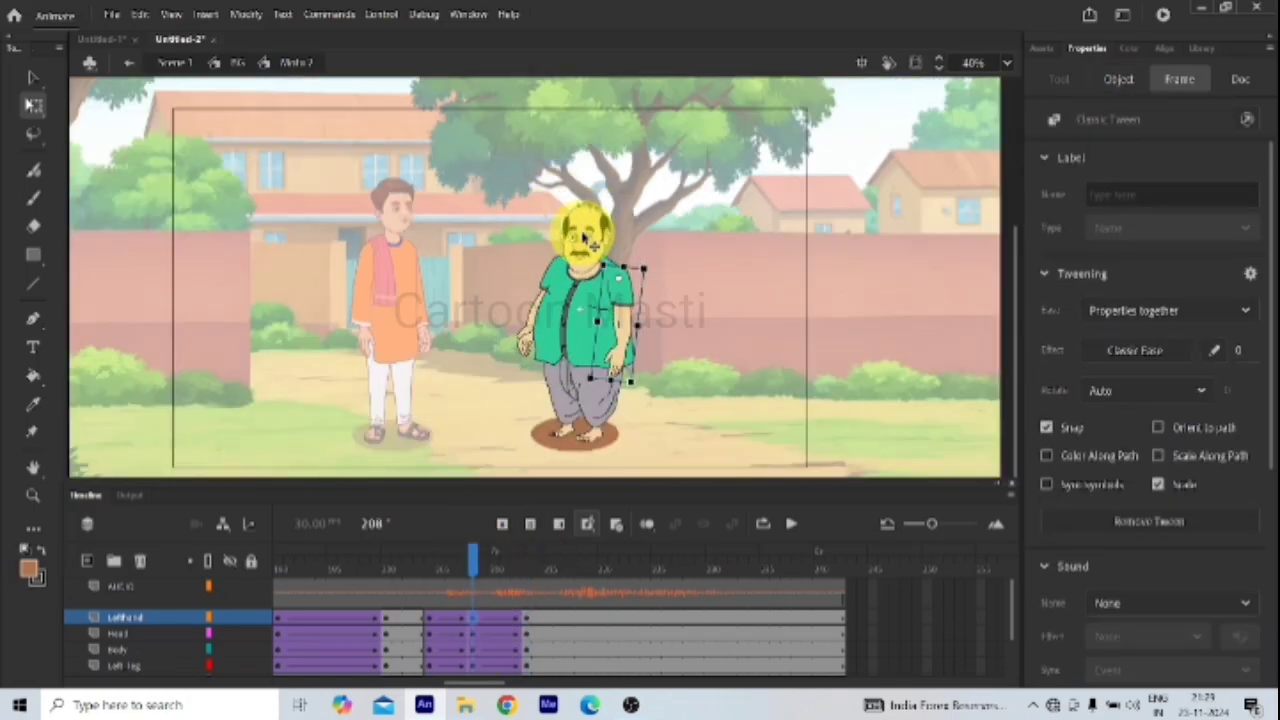
click(588, 228)
scroll(590, 225, up, 4)
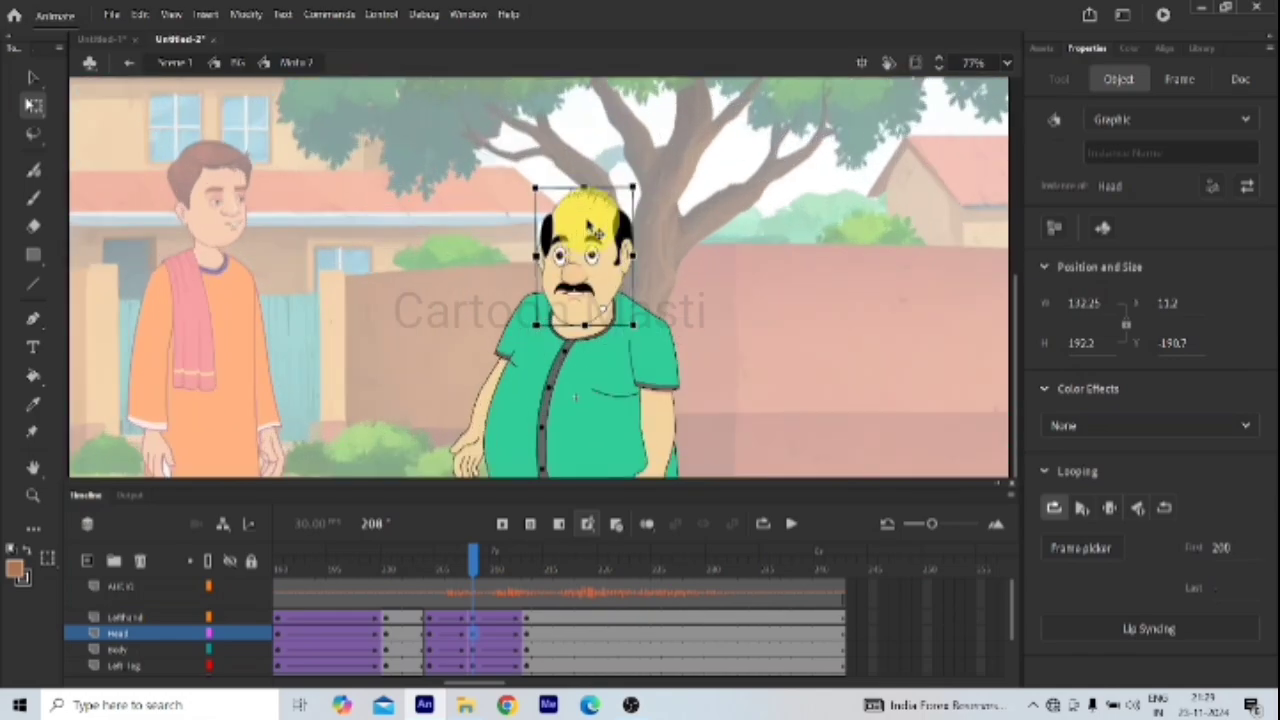
drag(503, 175, 614, 229)
scroll(612, 230, down, 3)
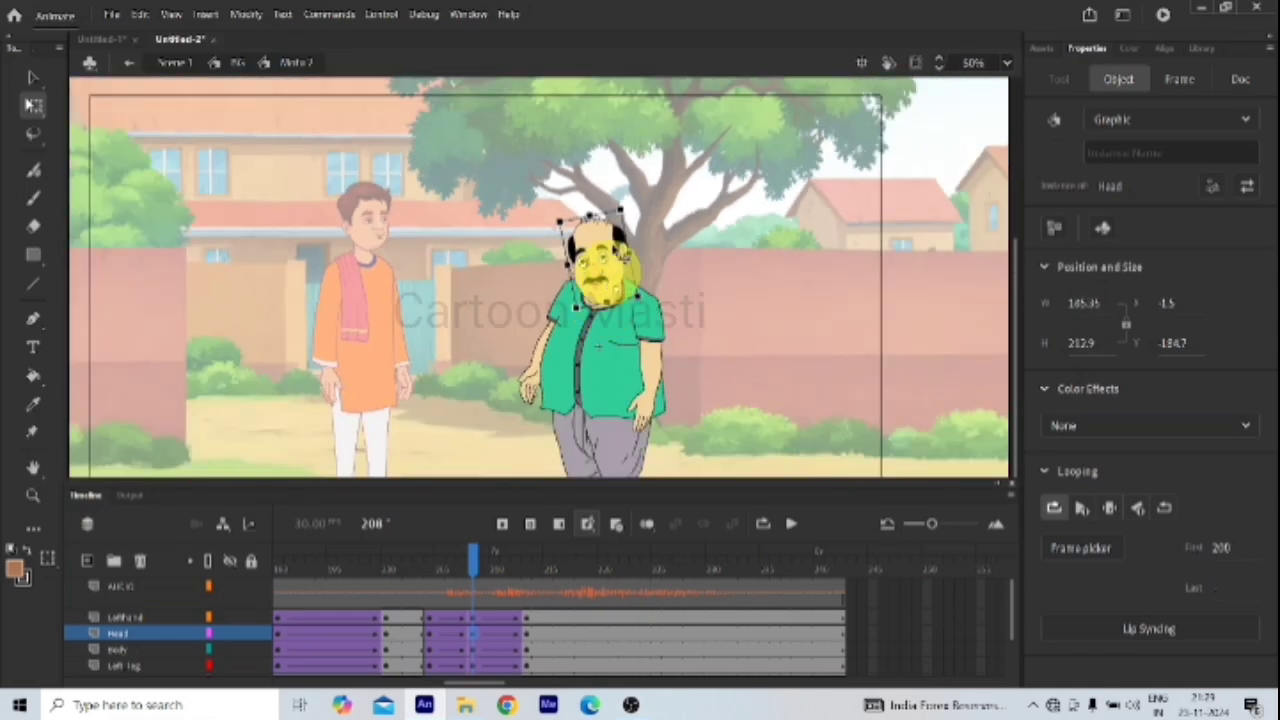
Step: At frame 208, rotate the man's right and left hands slightly outward from his body and check the motion up to frame 213
click(450, 563)
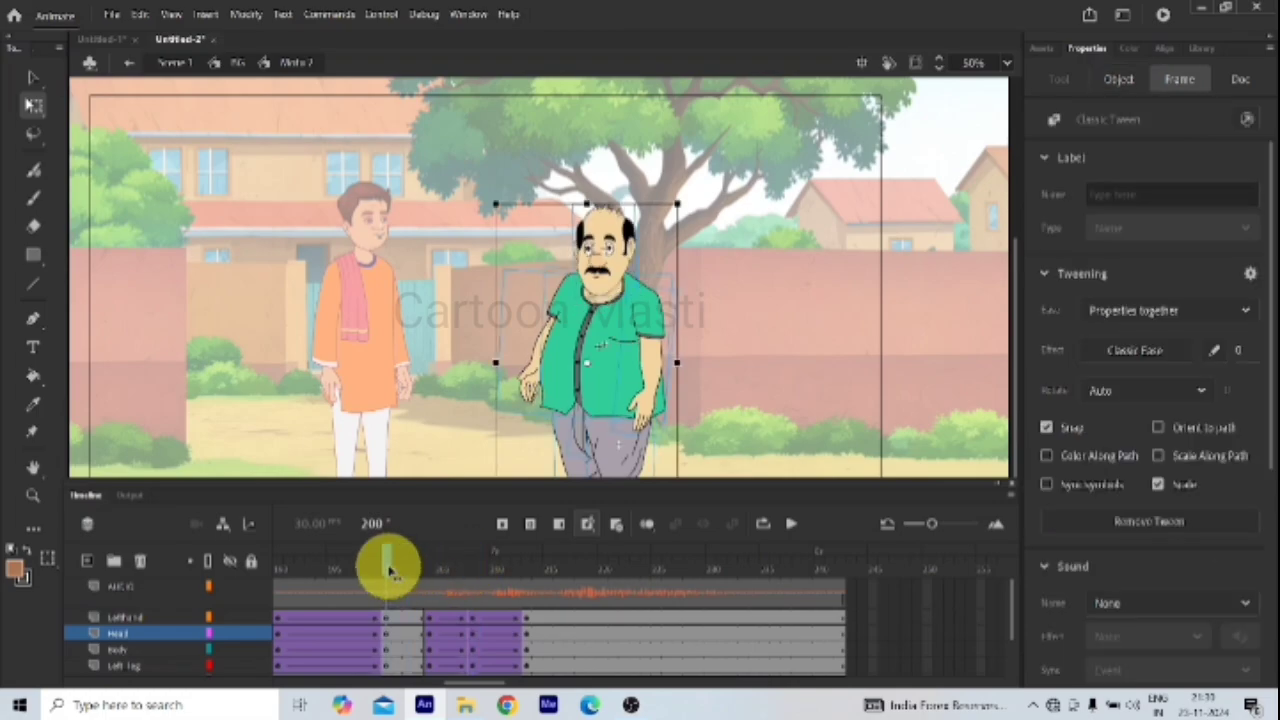
click(468, 628)
mouse_move(468, 628)
mouse_down()
mouse_move(543, 629)
mouse_move(478, 632)
mouse_up()
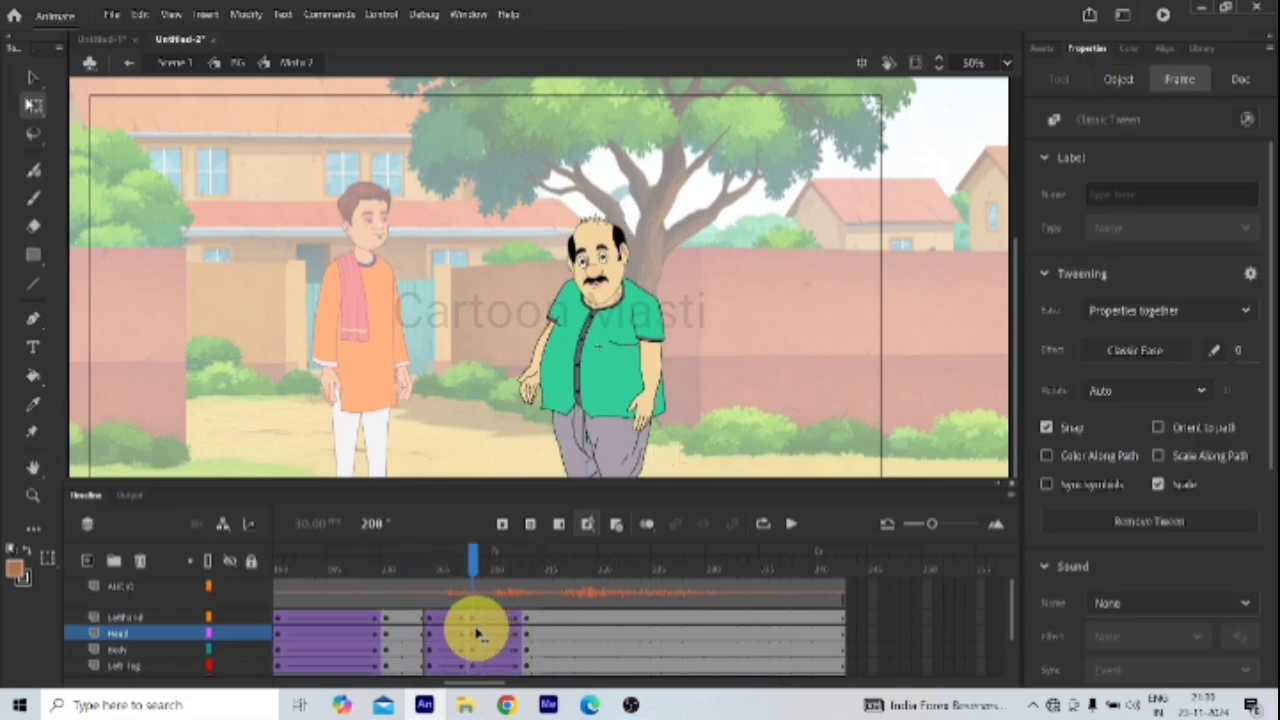
click(540, 264)
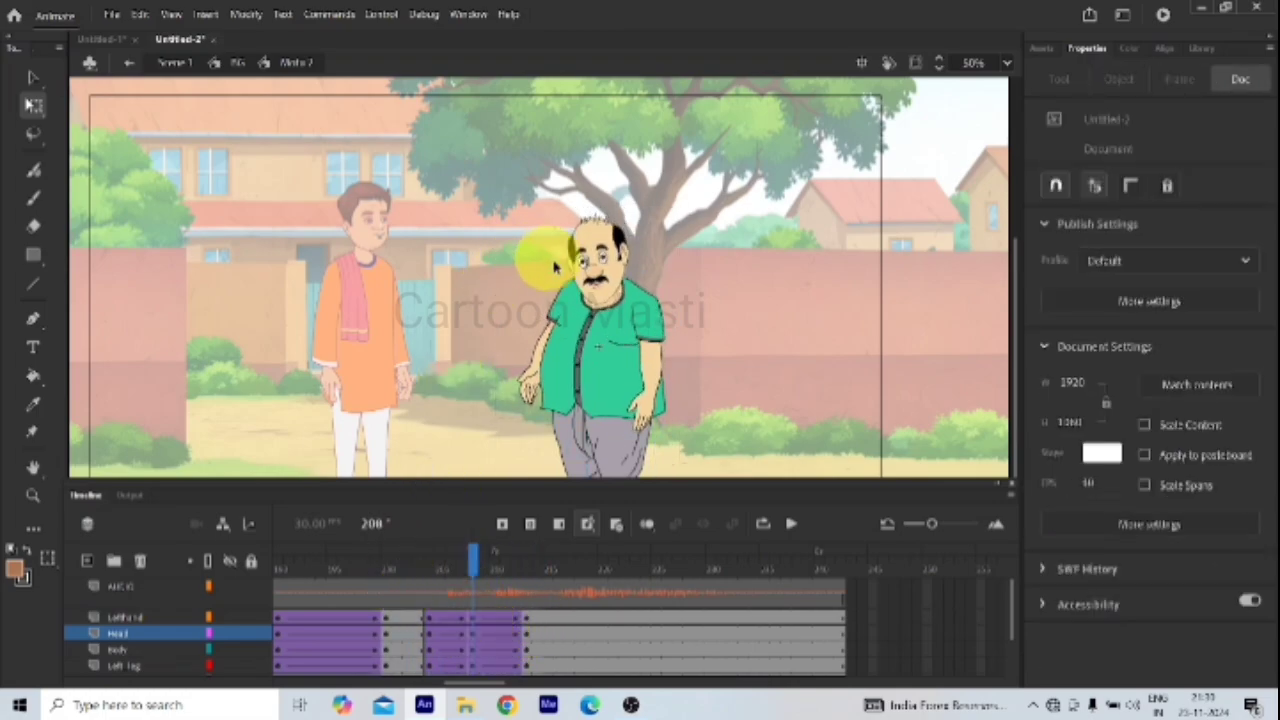
click(535, 390)
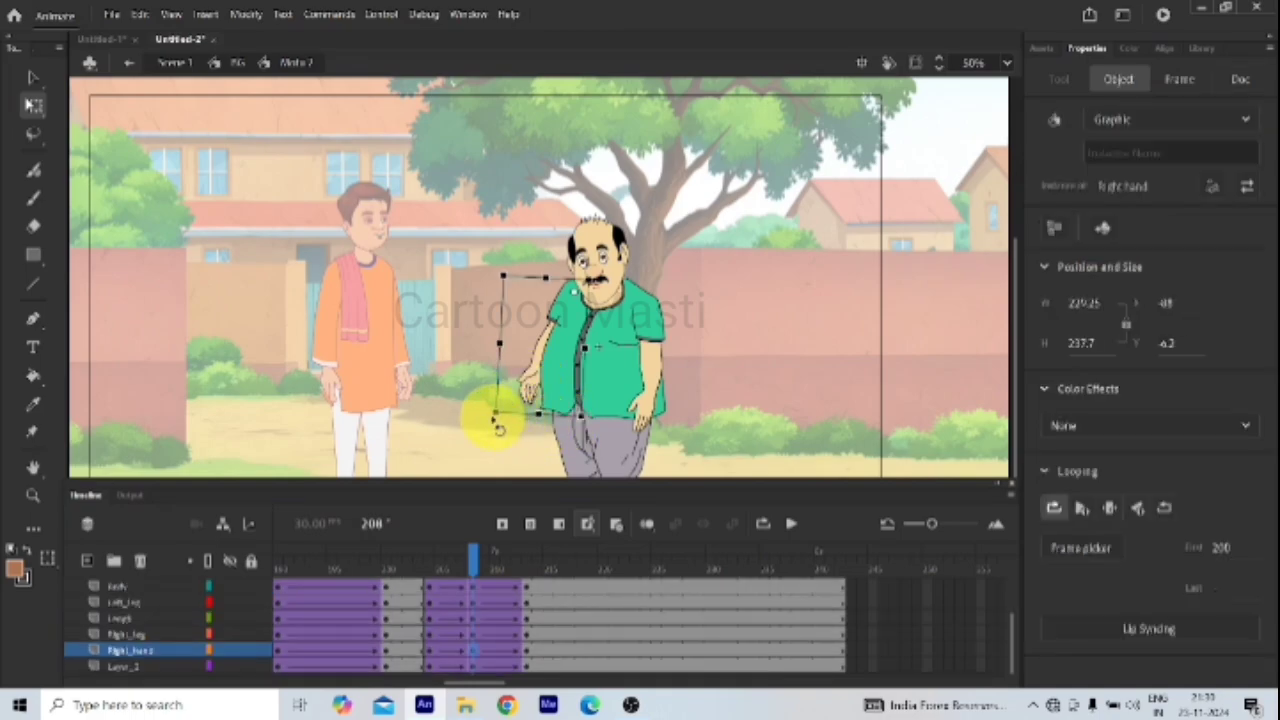
drag(486, 417, 479, 409)
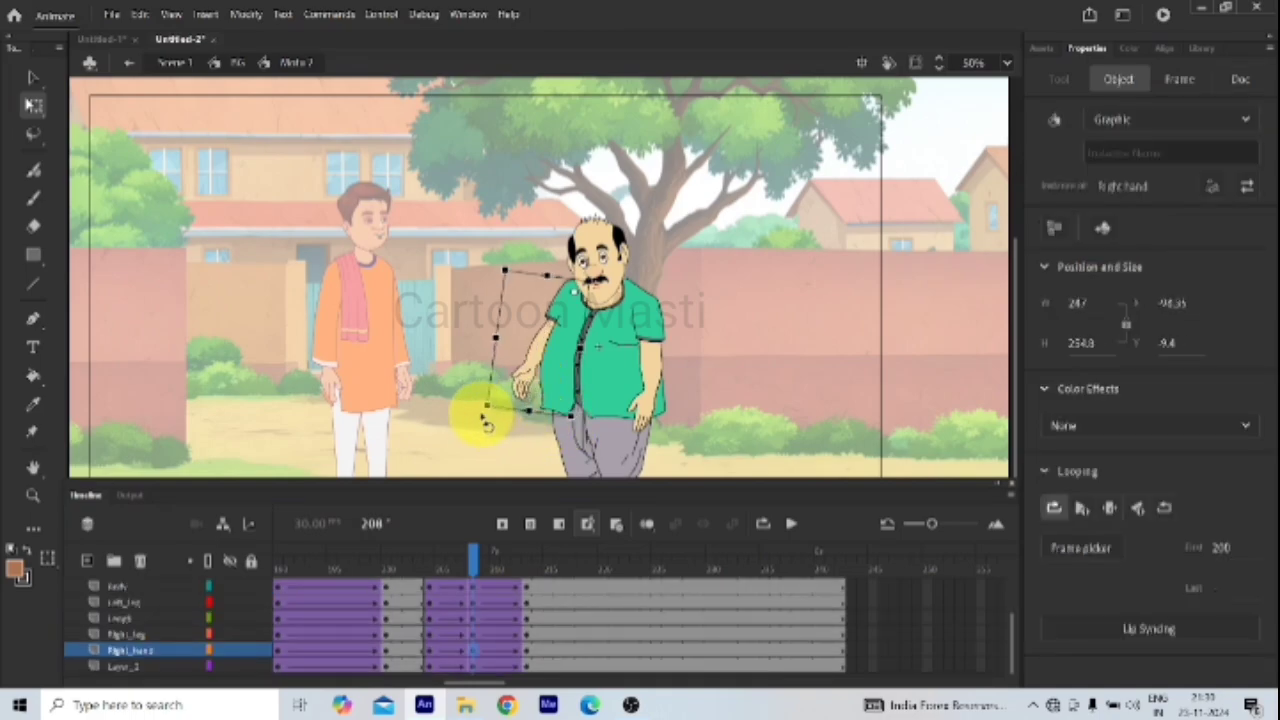
click(642, 413)
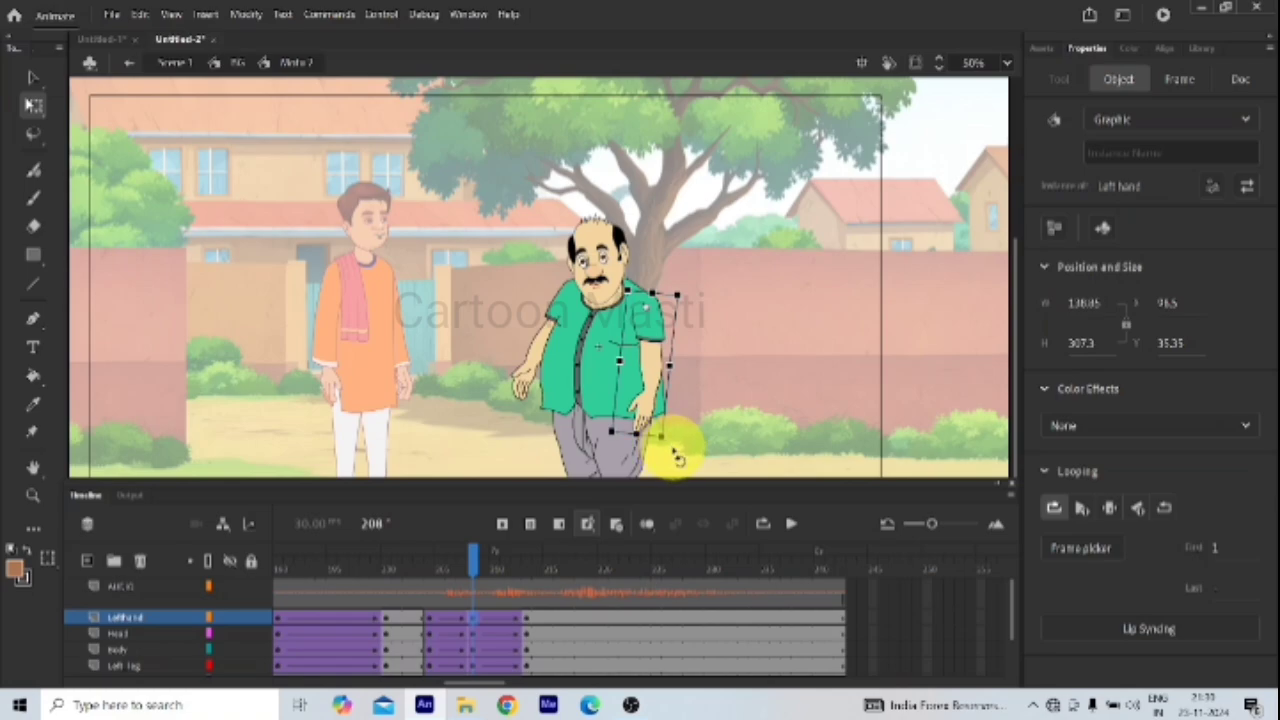
drag(675, 456, 679, 448)
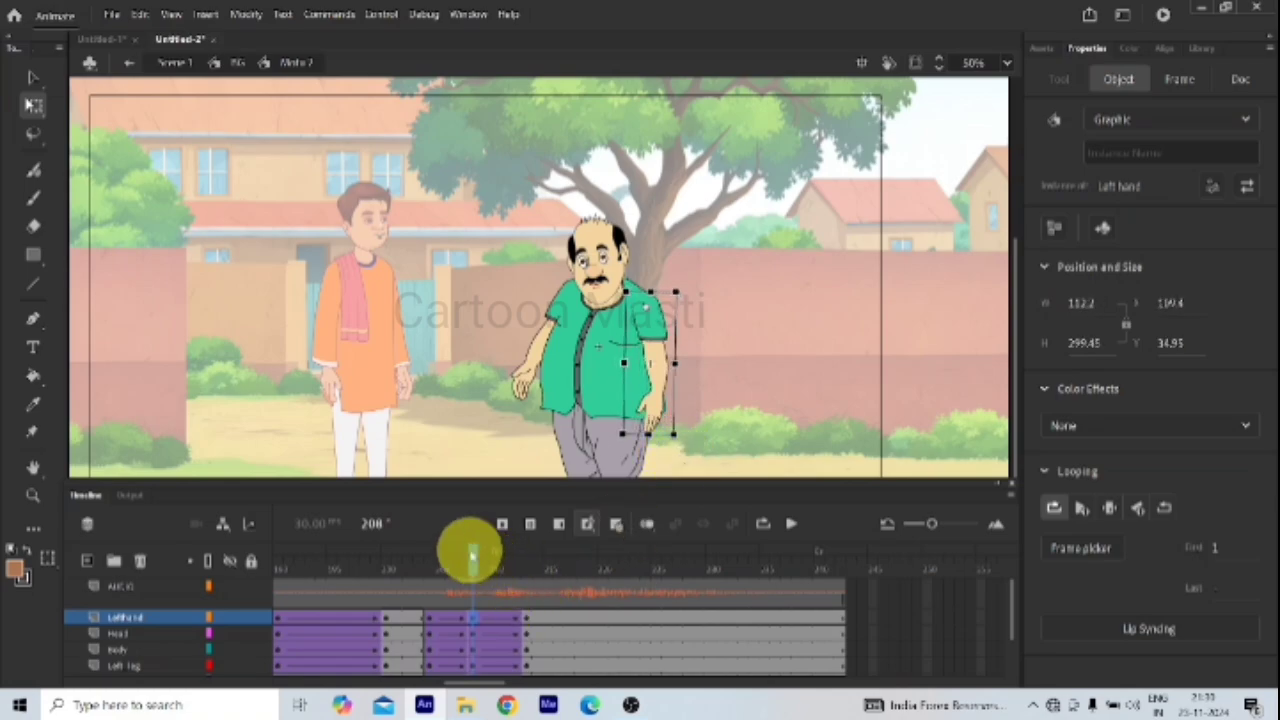
drag(471, 552, 532, 652)
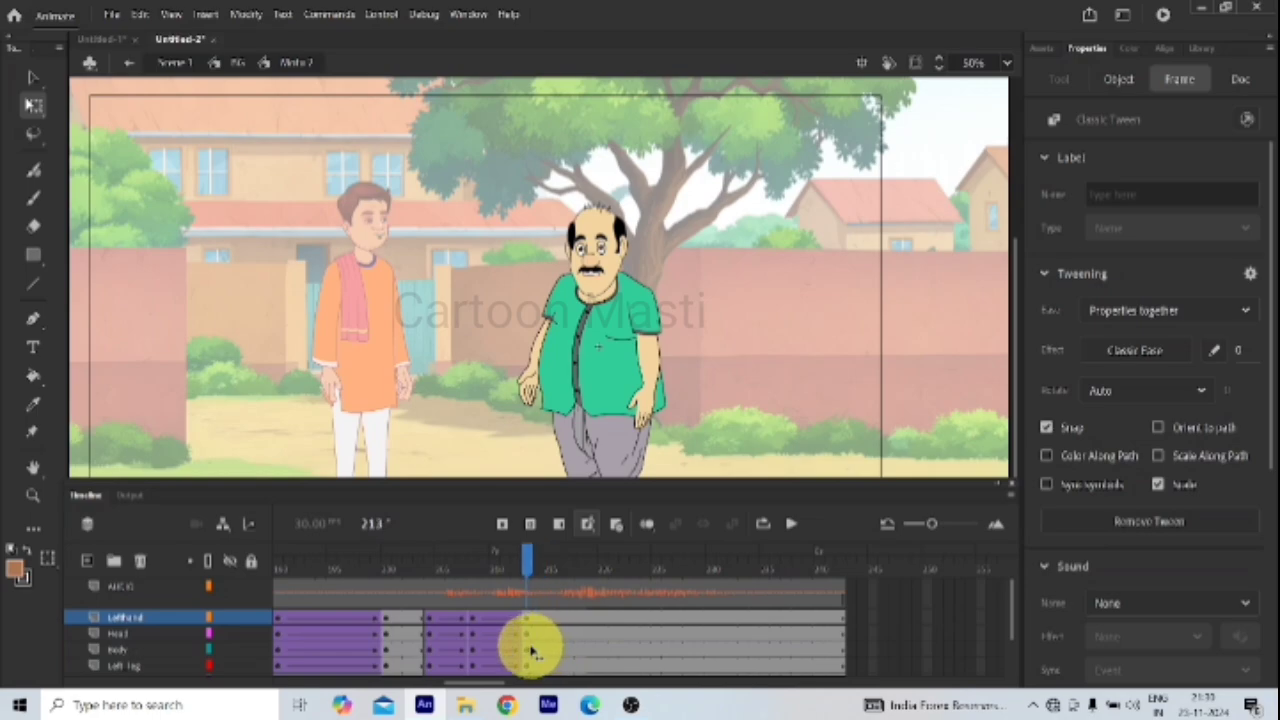
click(543, 557)
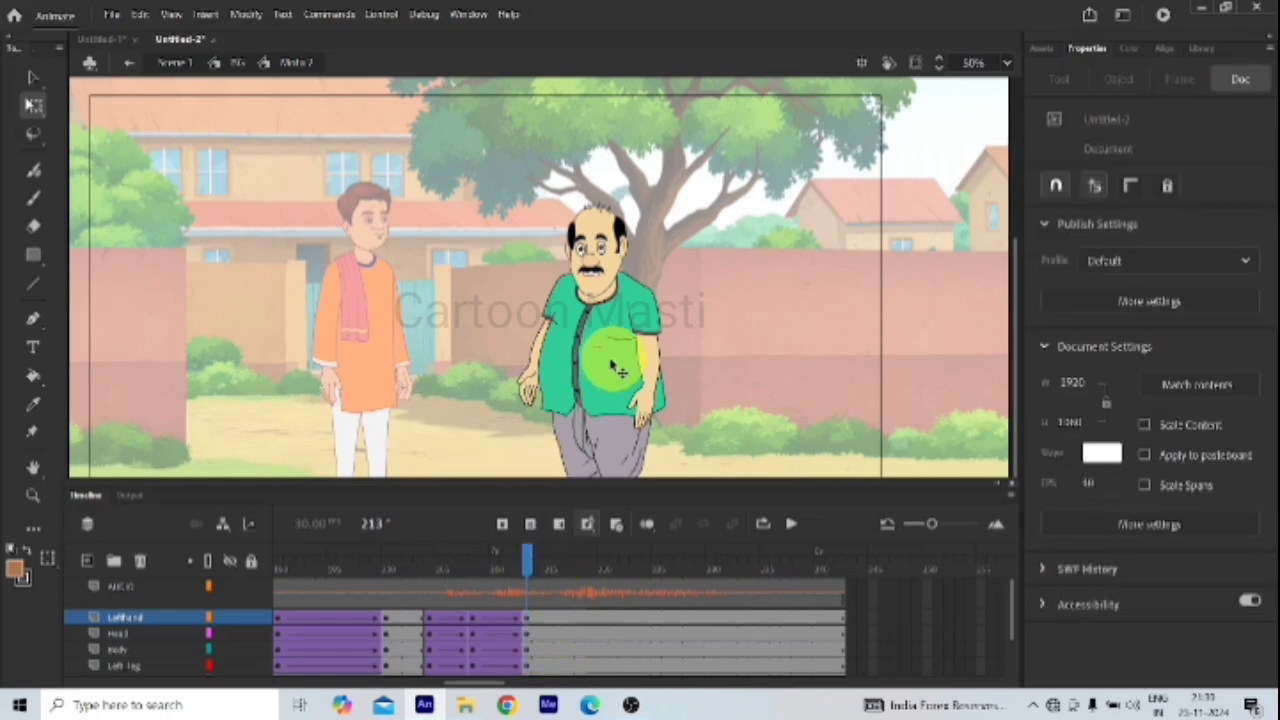
Step: At frame 213, rotate the man's right hand up toward the young man and swing his left hand across his belly
click(530, 385)
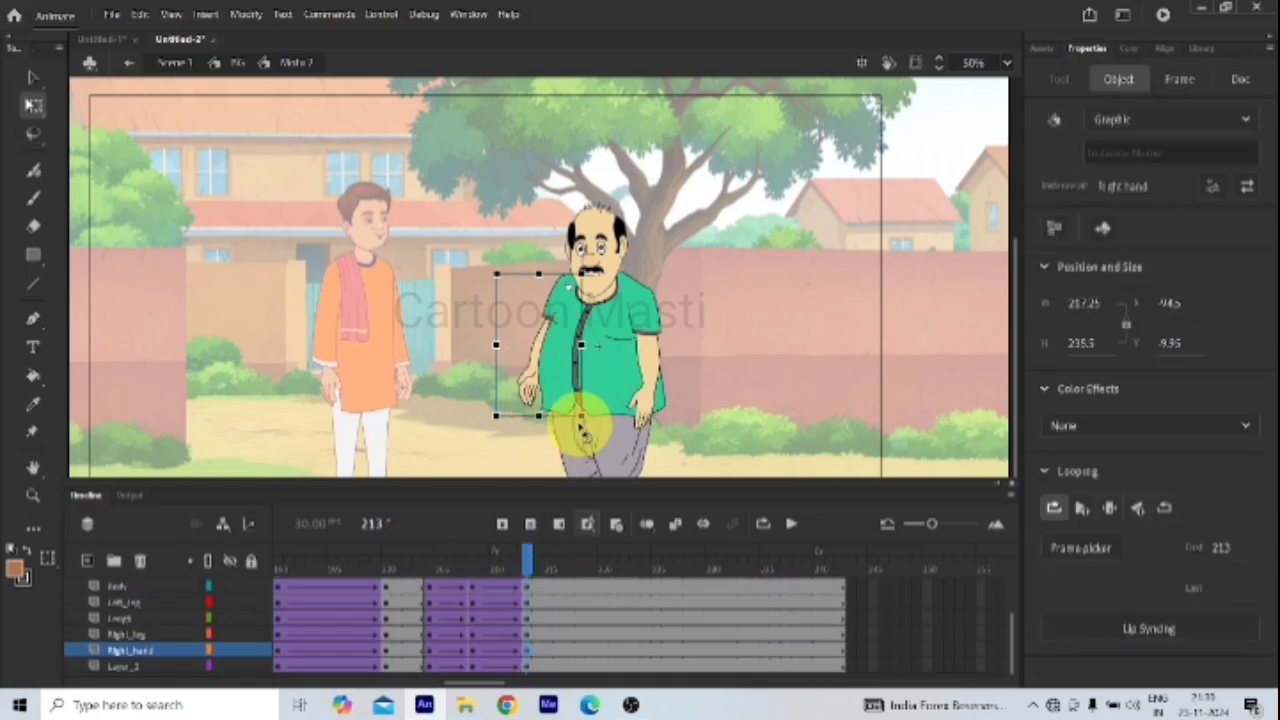
drag(580, 430, 548, 425)
click(643, 405)
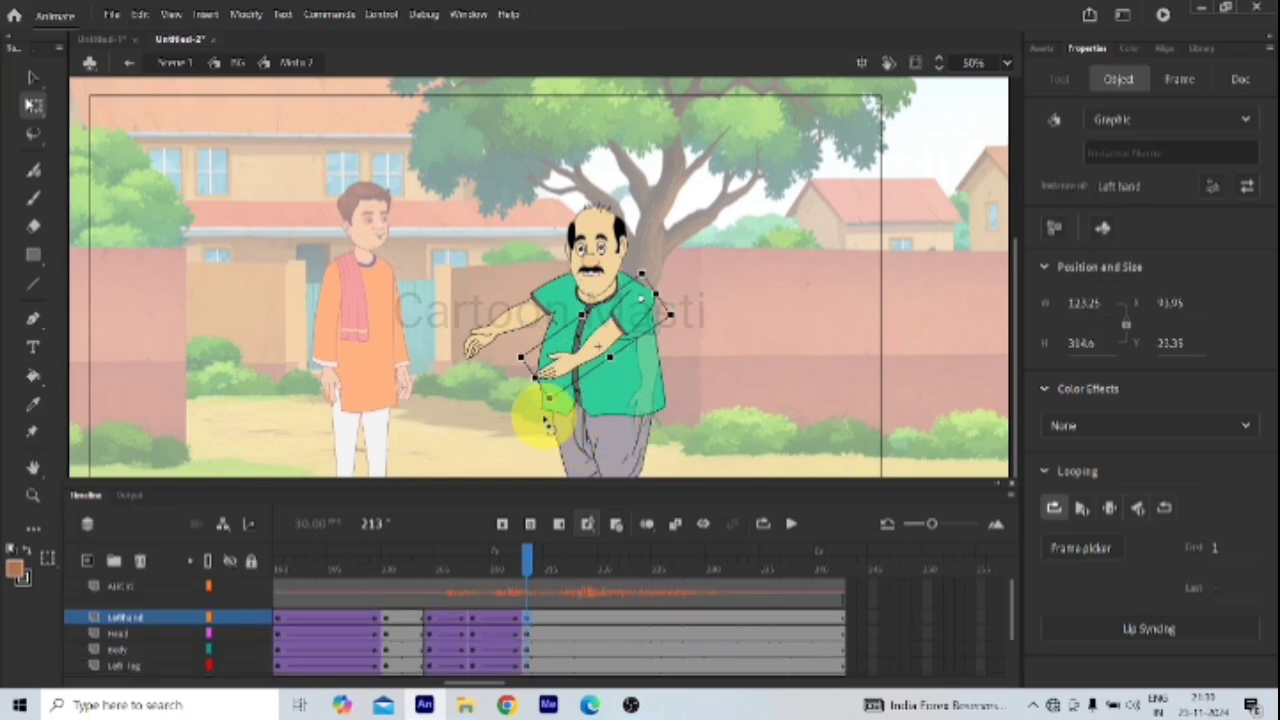
drag(528, 551, 532, 620)
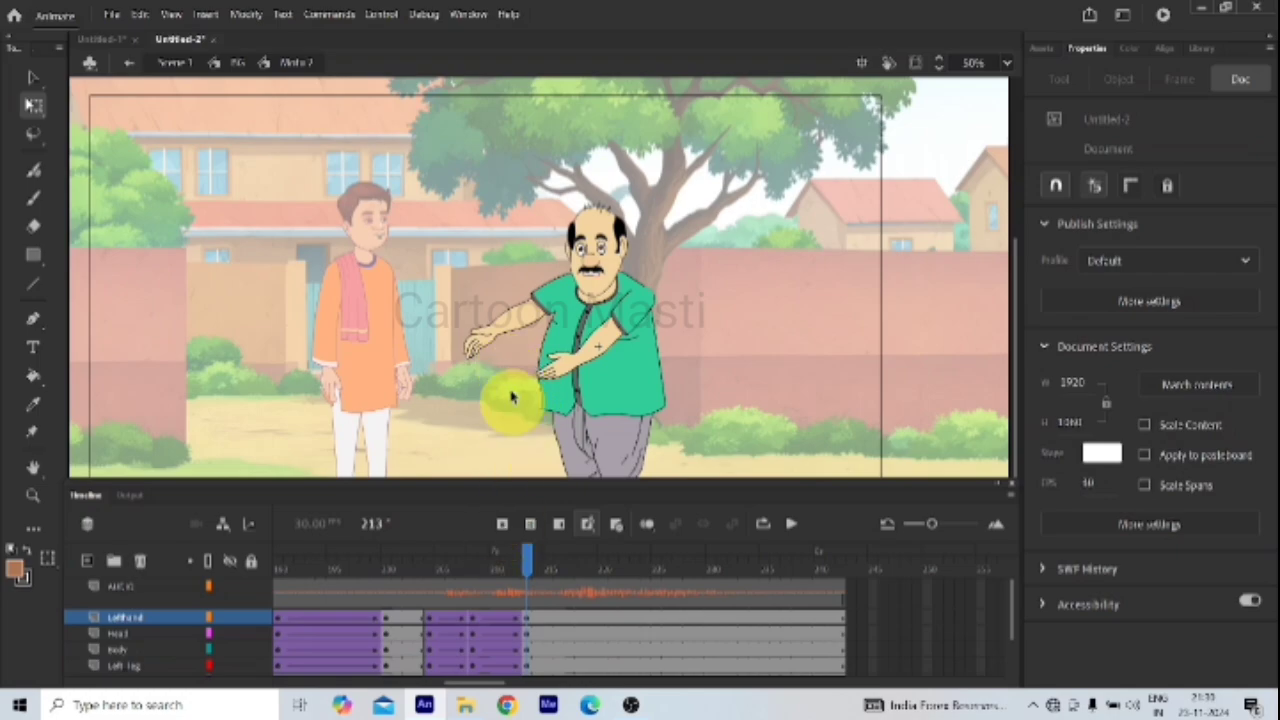
double_click(505, 338)
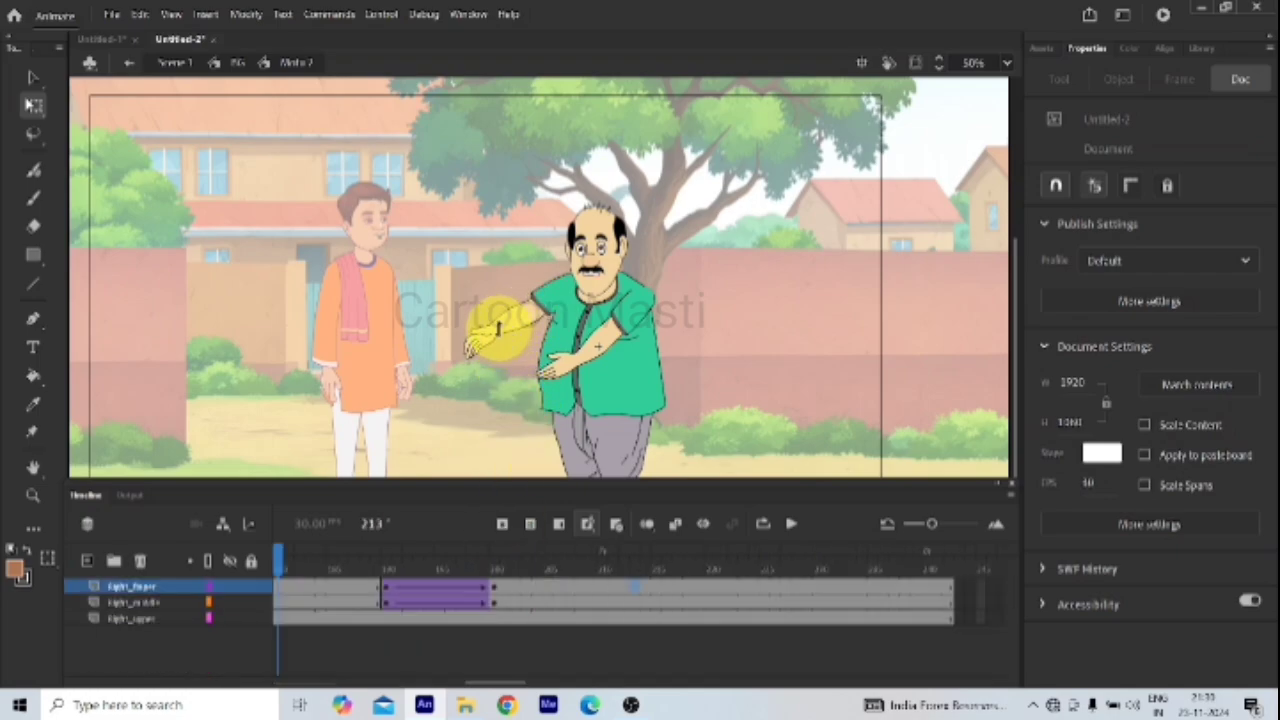
click(484, 306)
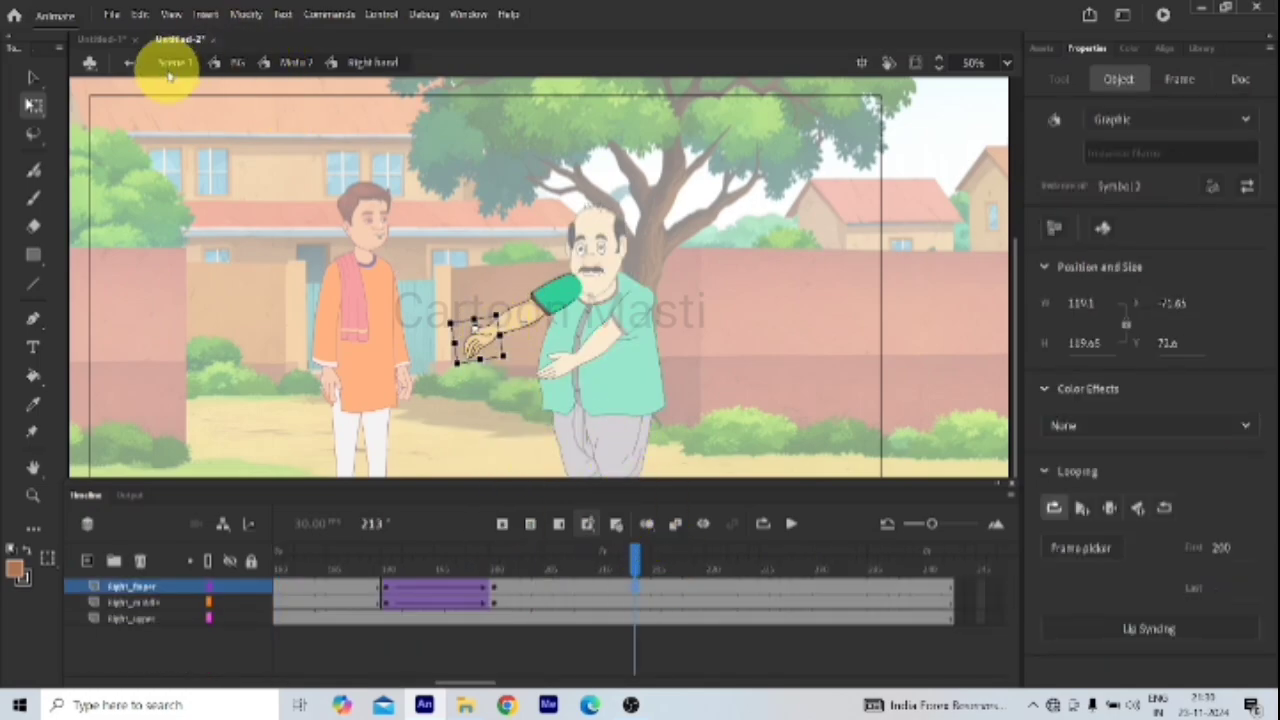
click(129, 62)
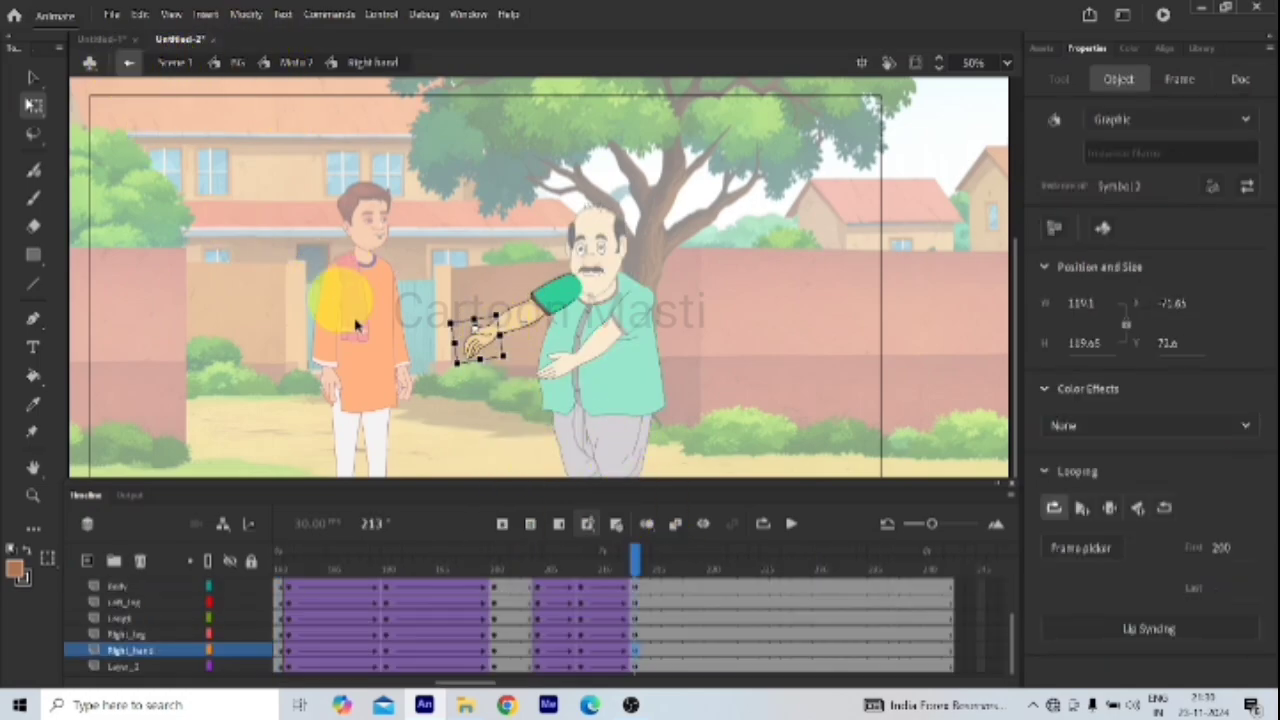
click(634, 588)
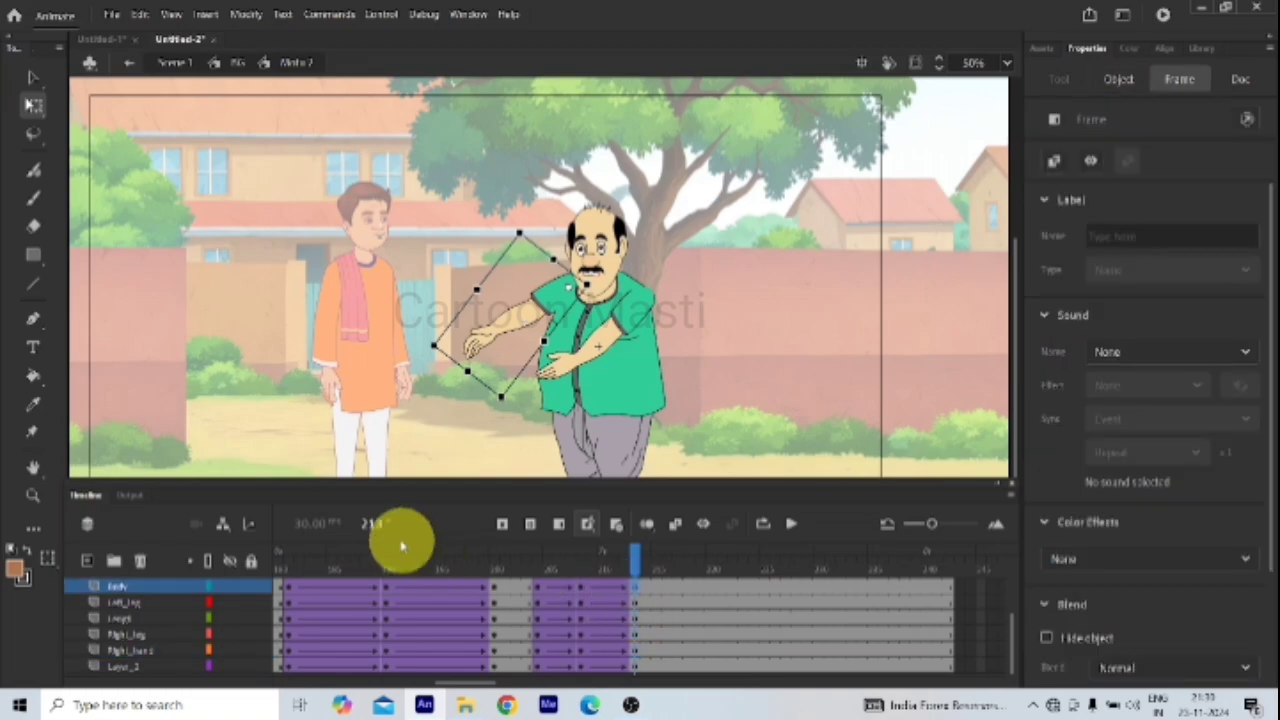
Step: Open the right hand symbol at frame 208 and add keyframes there on the finger and middle layers
click(578, 592)
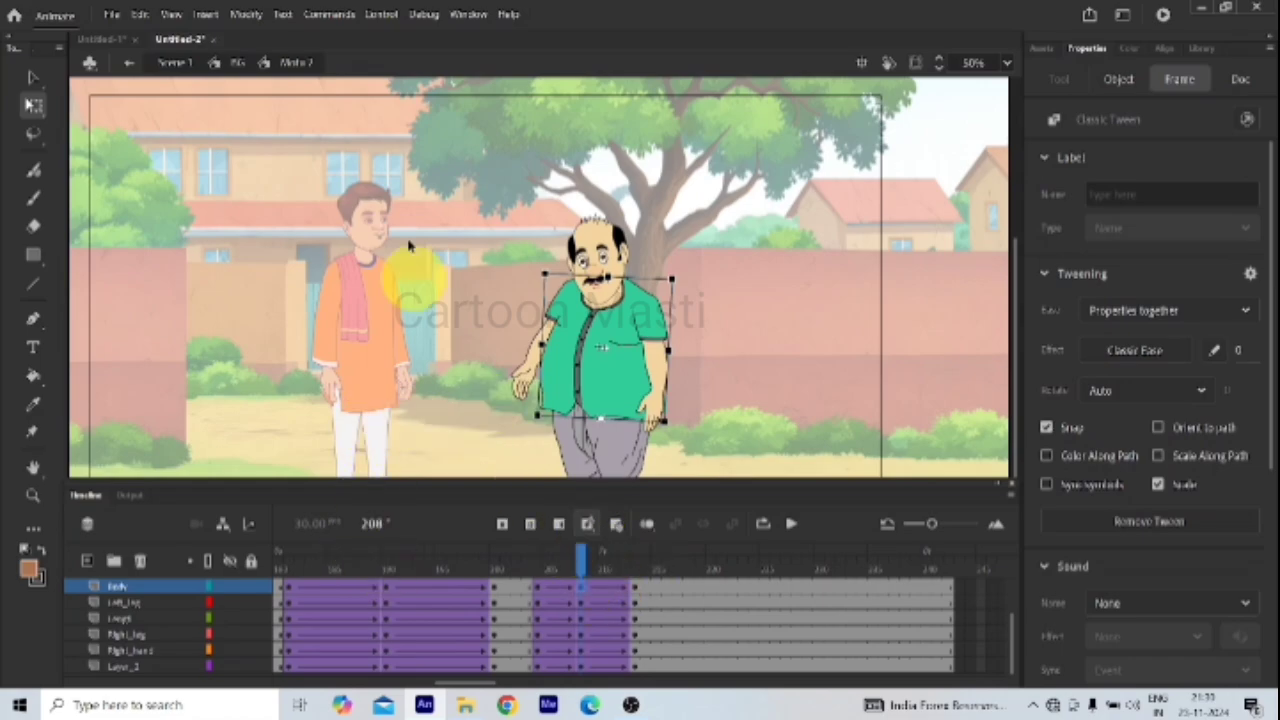
double_click(530, 378)
click(516, 372)
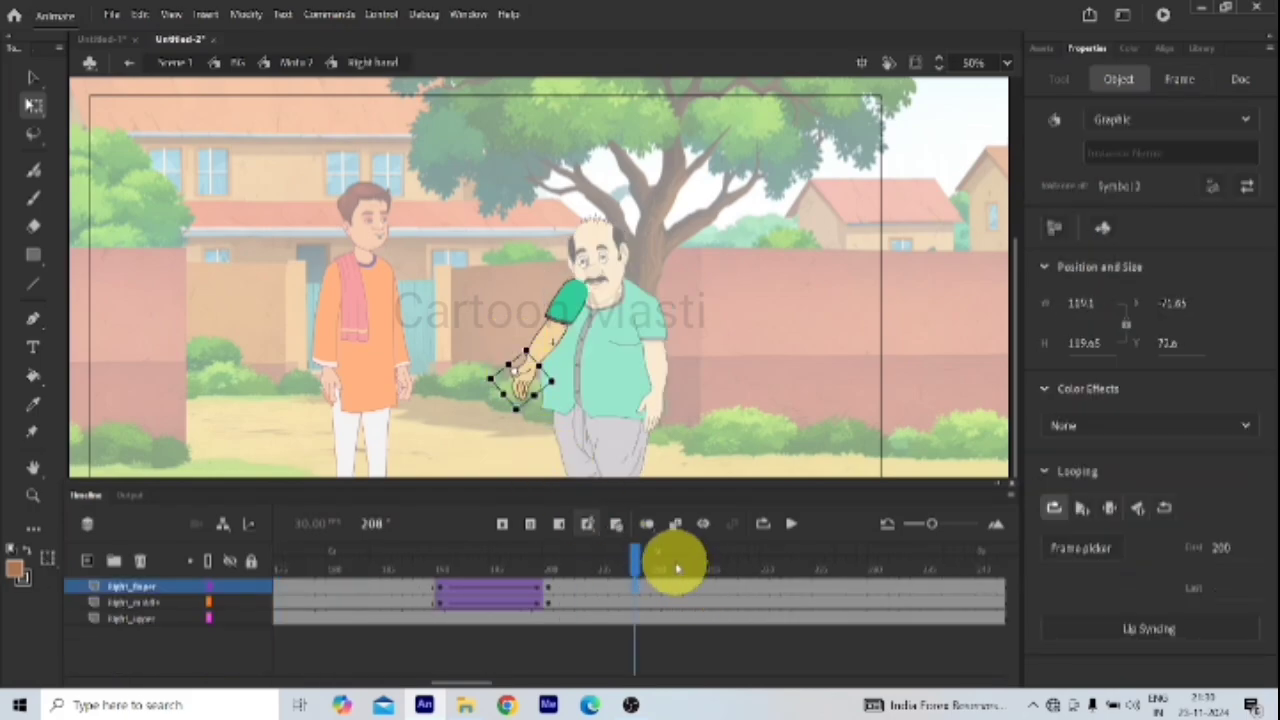
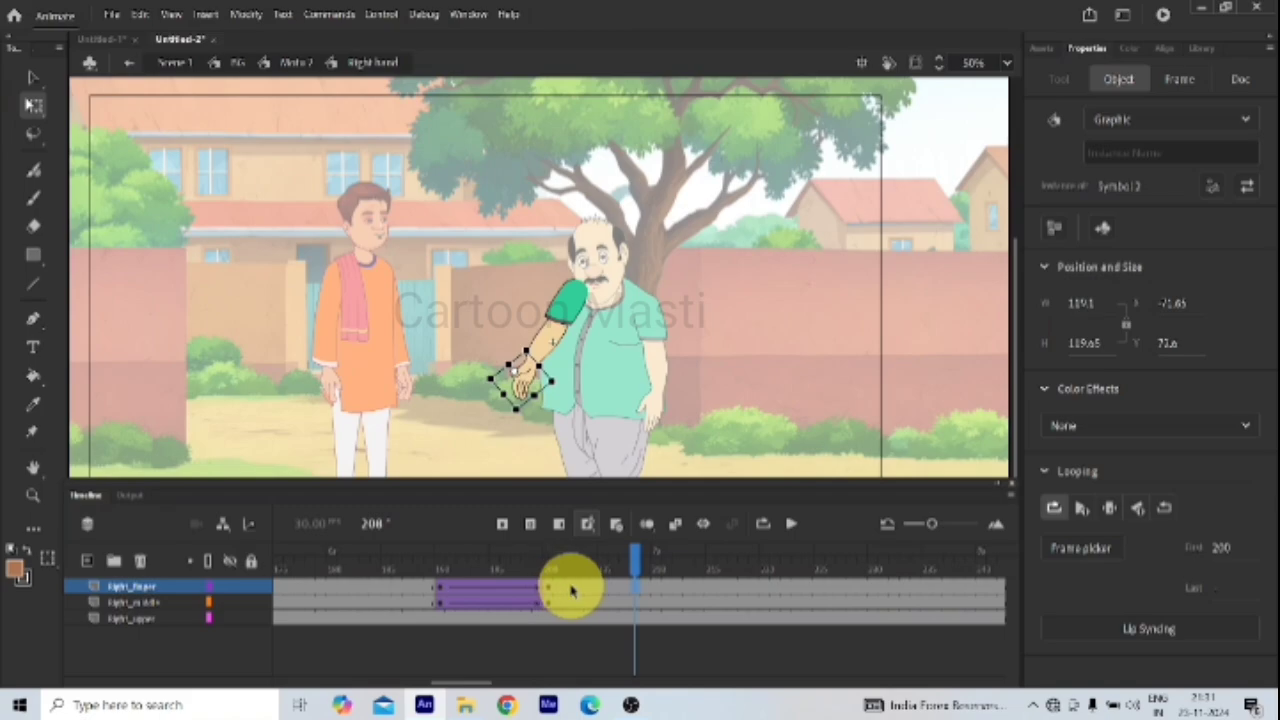
click(572, 591)
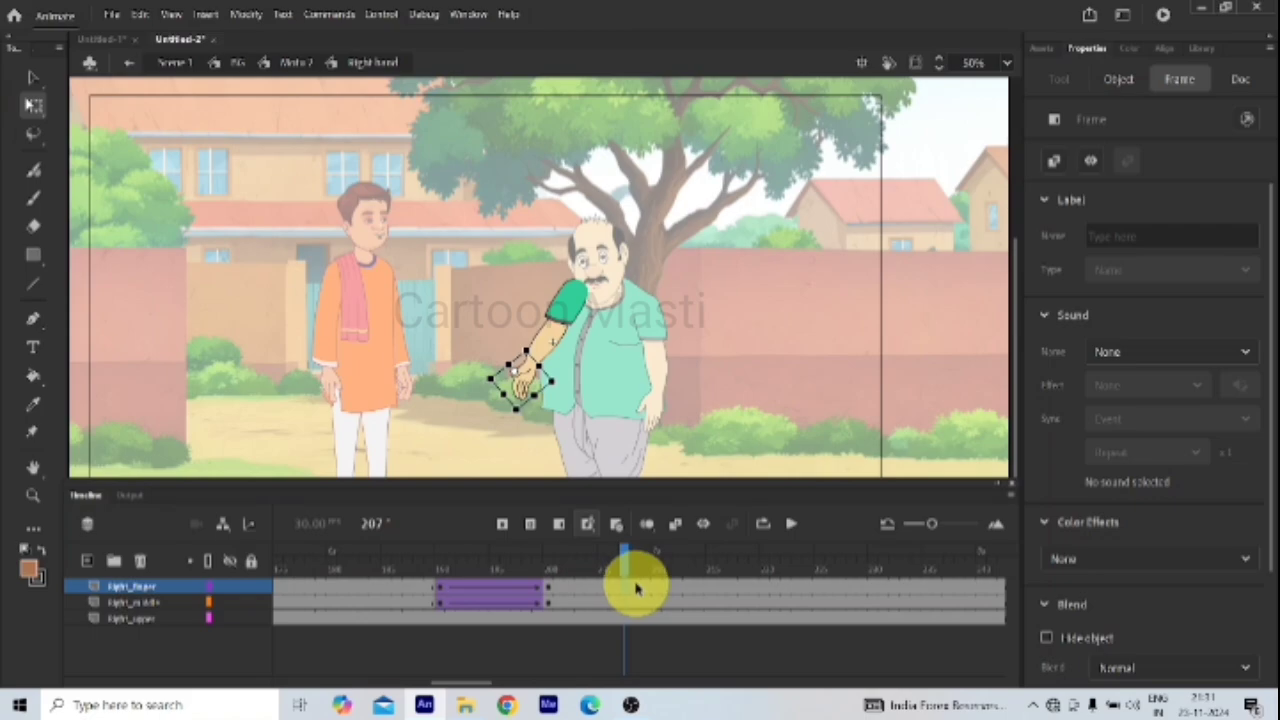
click(636, 589)
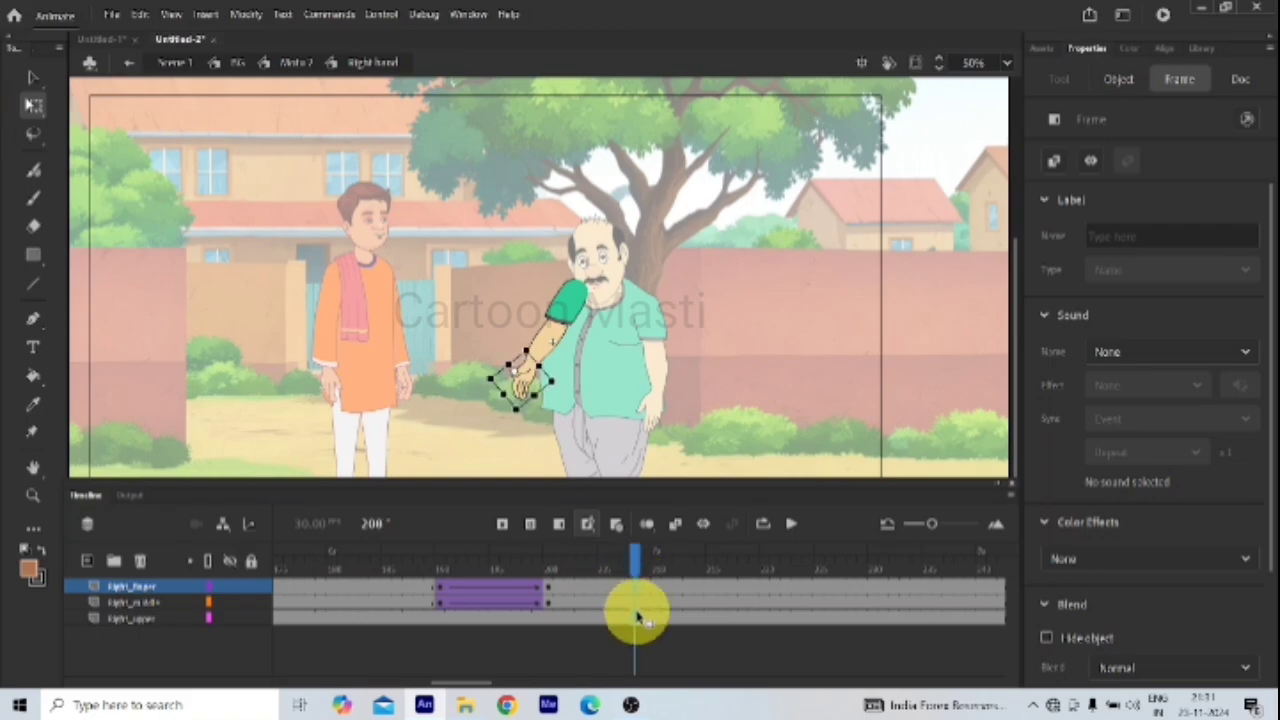
click(638, 617)
click(646, 612)
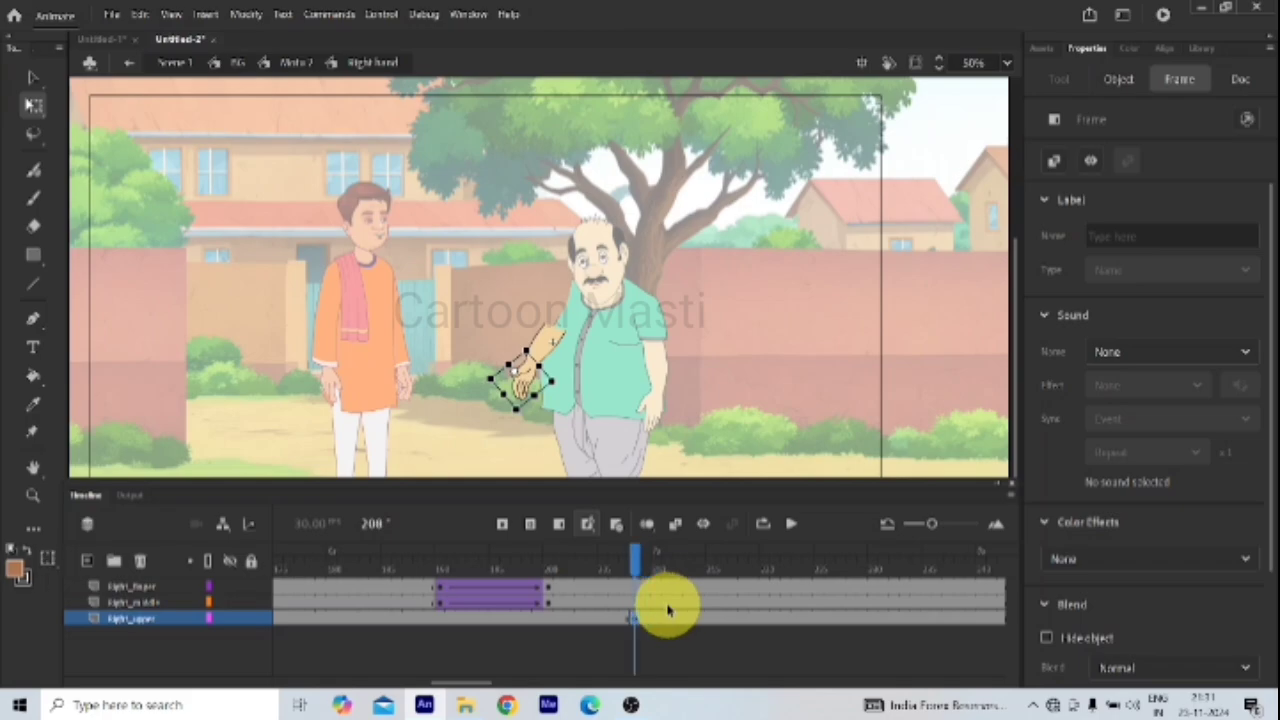
click(636, 590)
drag(634, 568, 592, 560)
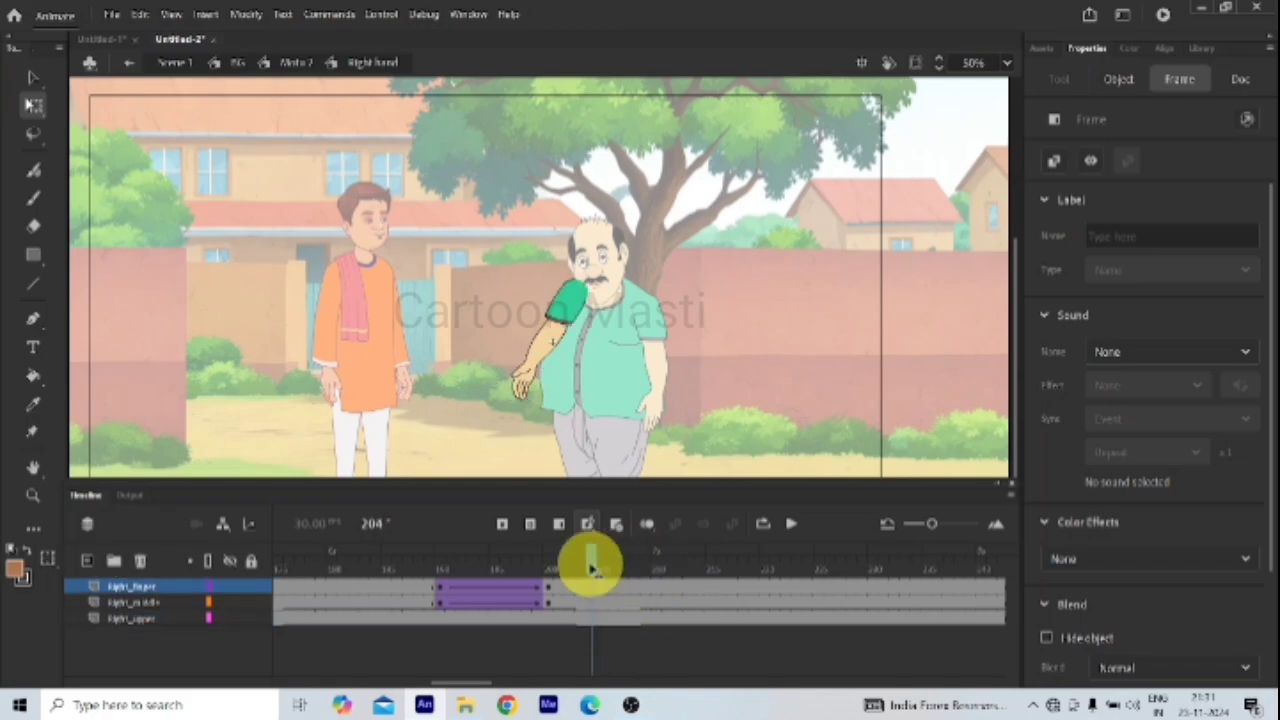
click(636, 606)
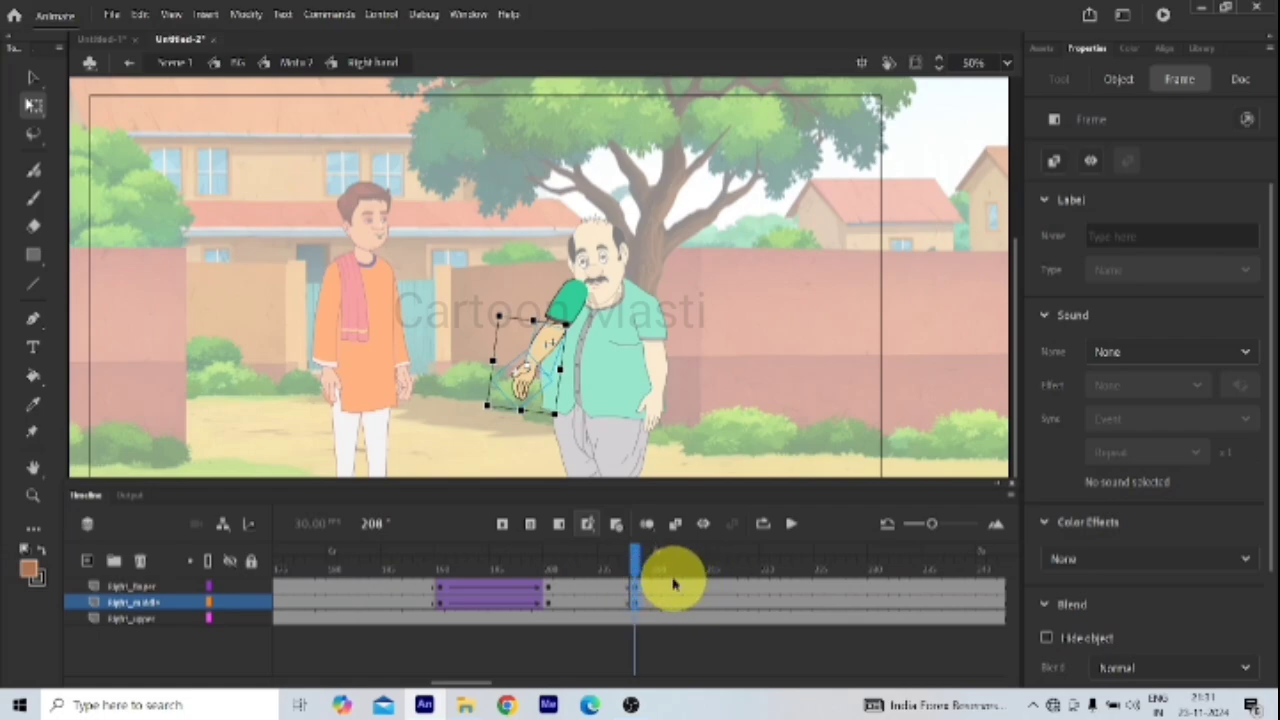
Step: Add finger and middle layer keyframes at frame 213, and apply classic tweens between frames 208 and 213 with ease 100
click(660, 588)
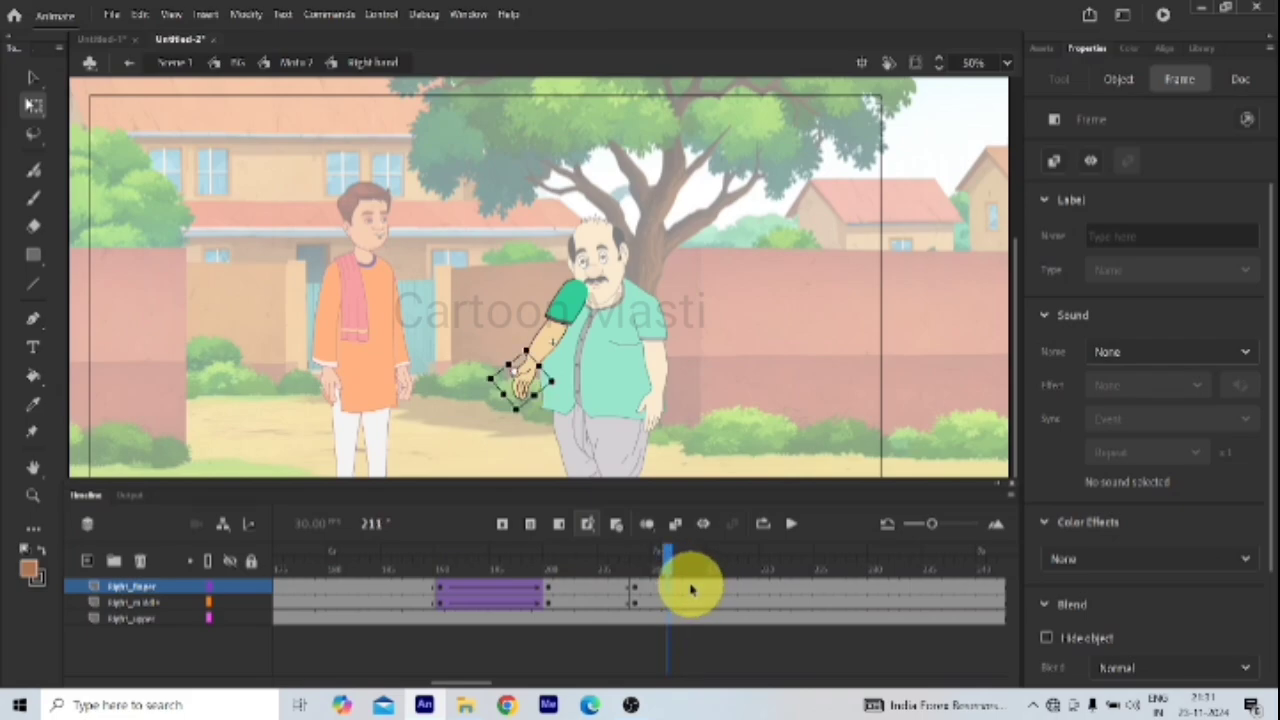
click(689, 586)
click(688, 603)
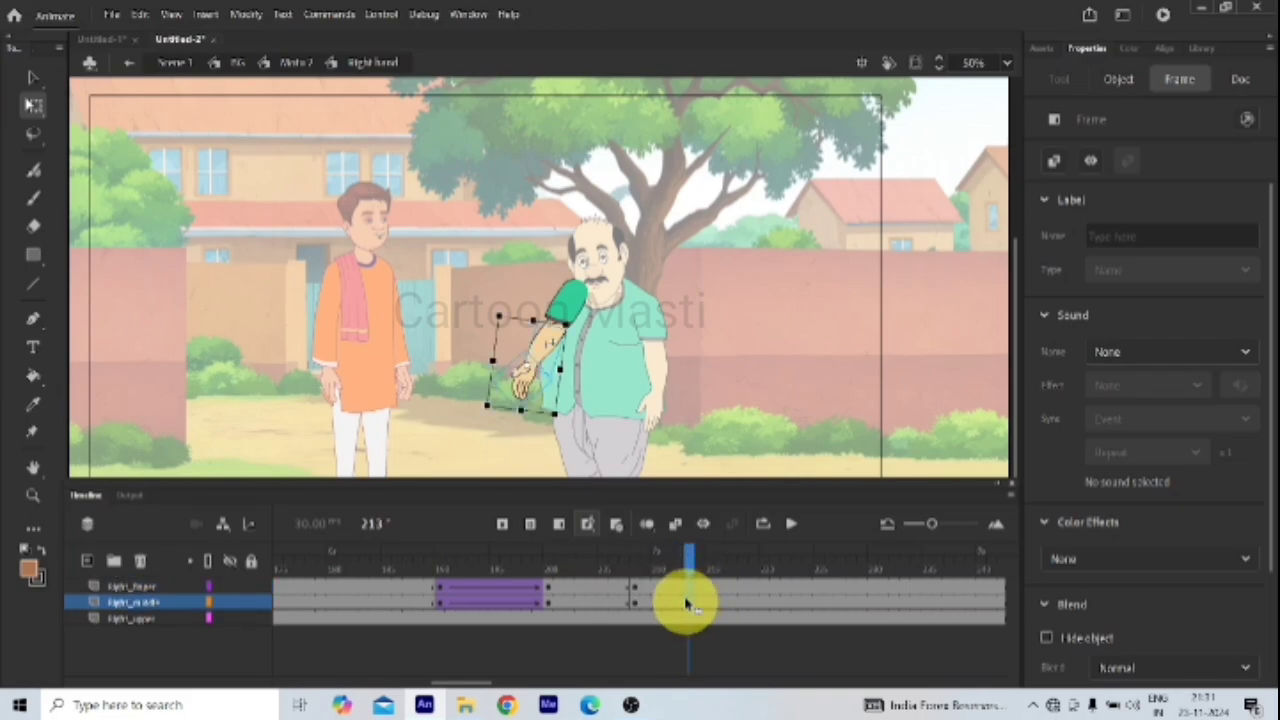
click(662, 603)
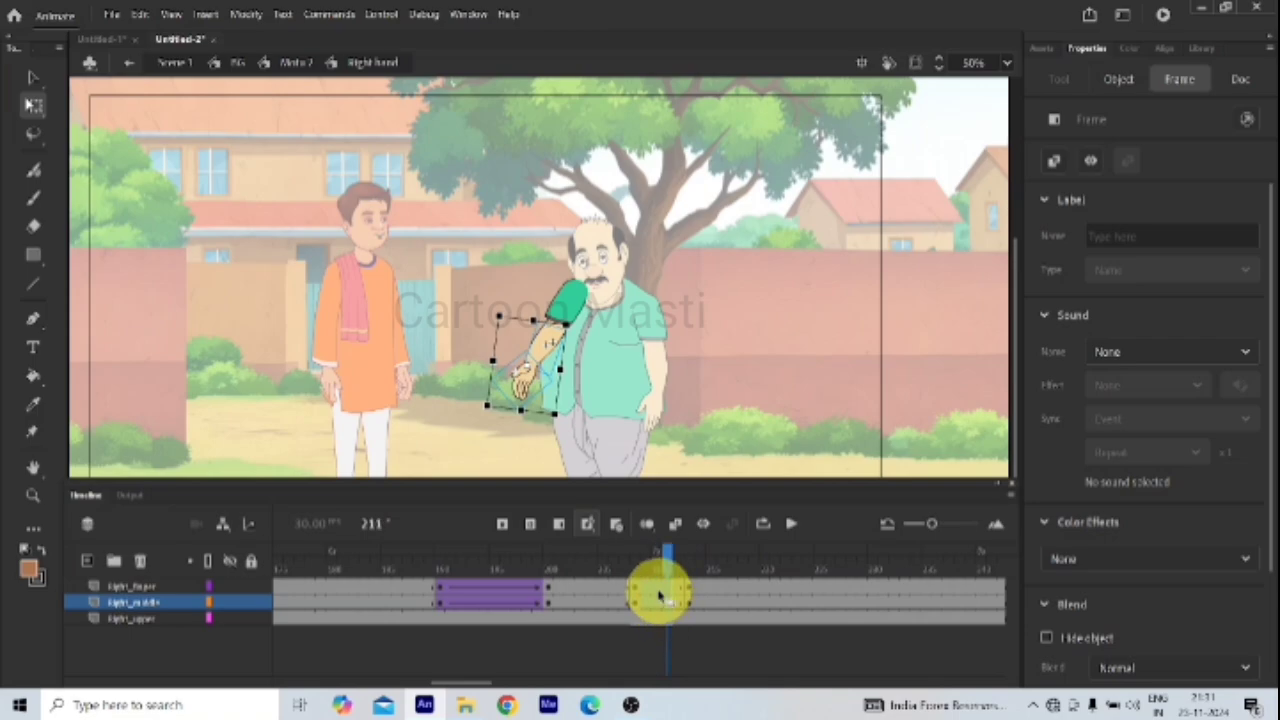
right_click(660, 597)
click(737, 163)
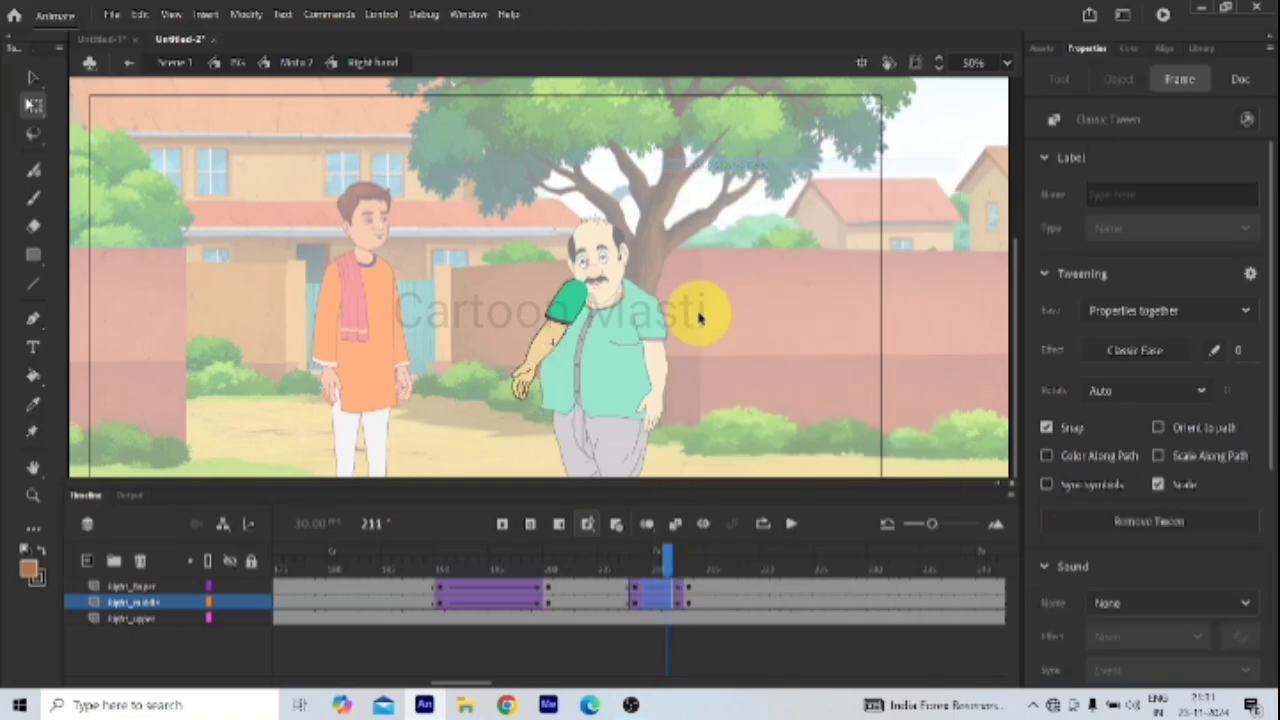
click(651, 600)
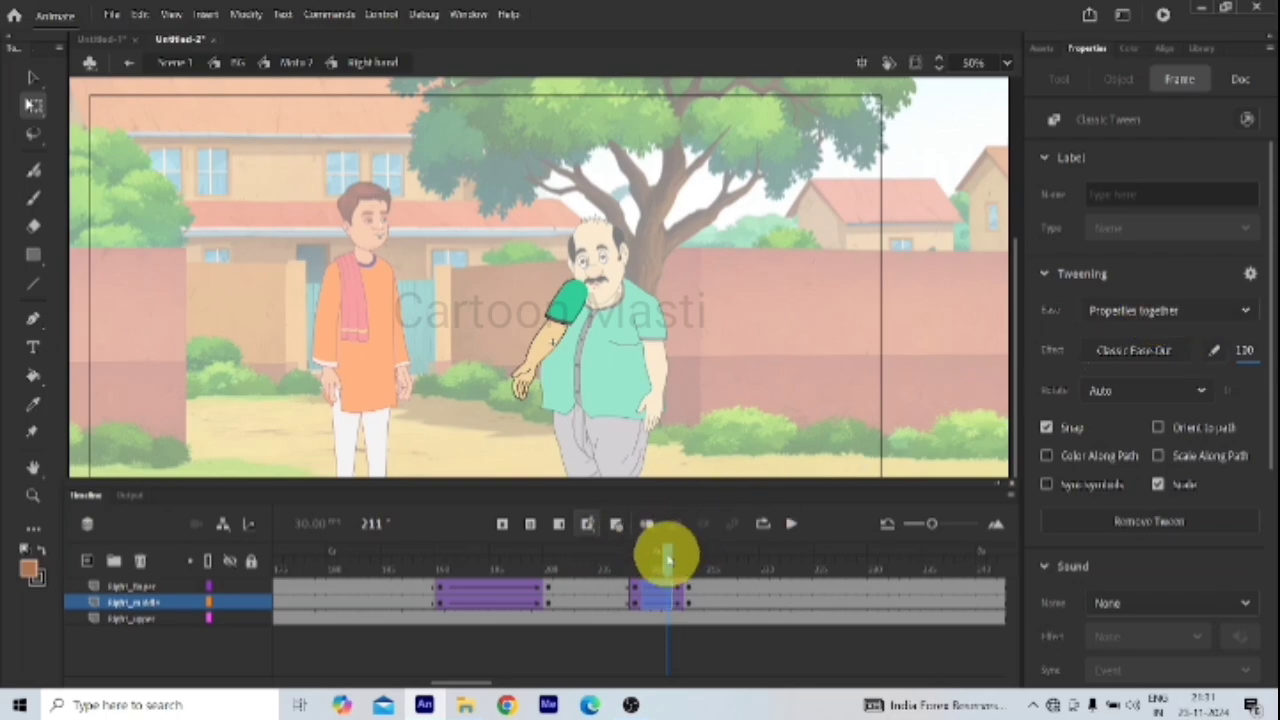
Step: At frame 213, rotate the right forearm and fingers together around the elbow until they reach out toward the young man
drag(668, 558, 688, 565)
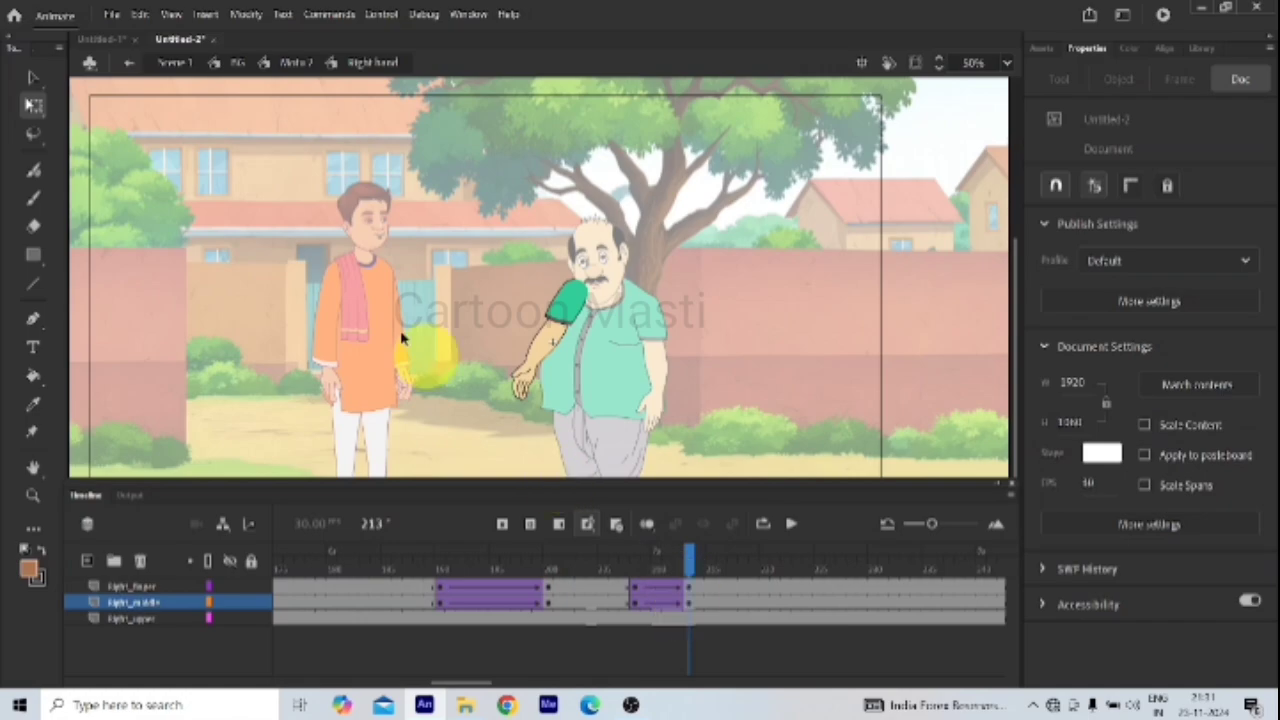
click(522, 382)
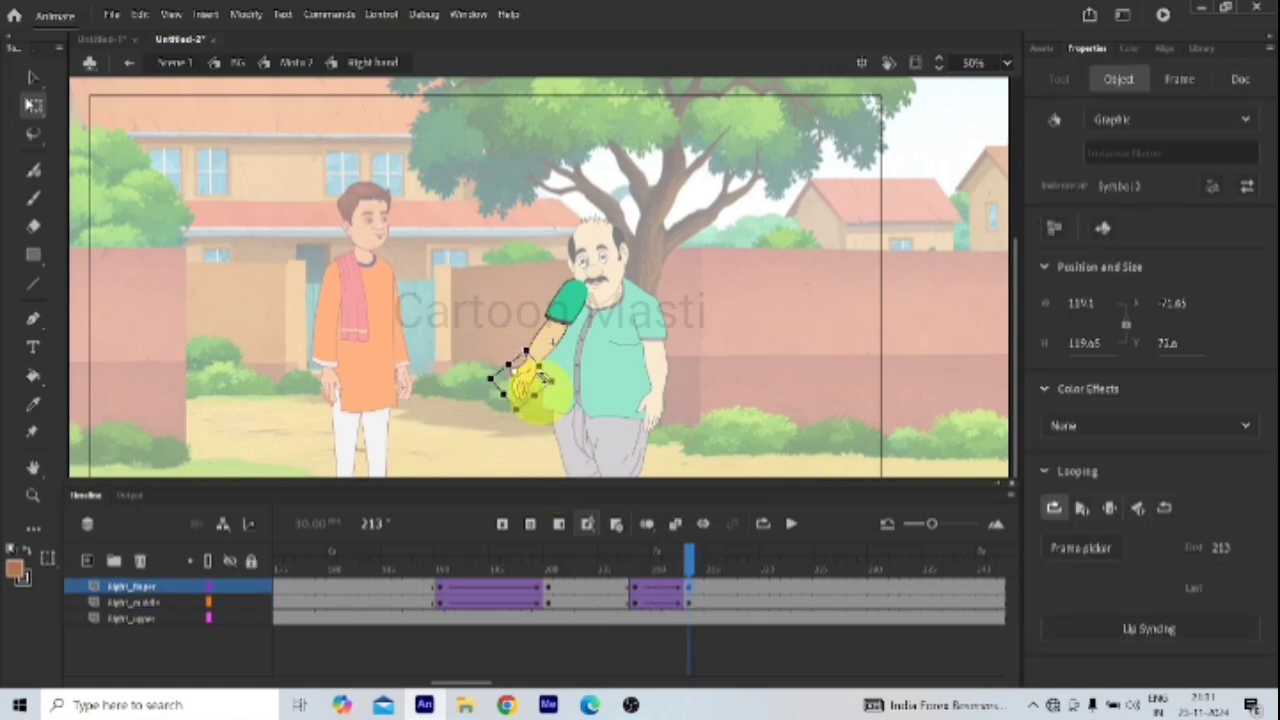
drag(541, 377, 558, 322)
scroll(550, 368, up, 2)
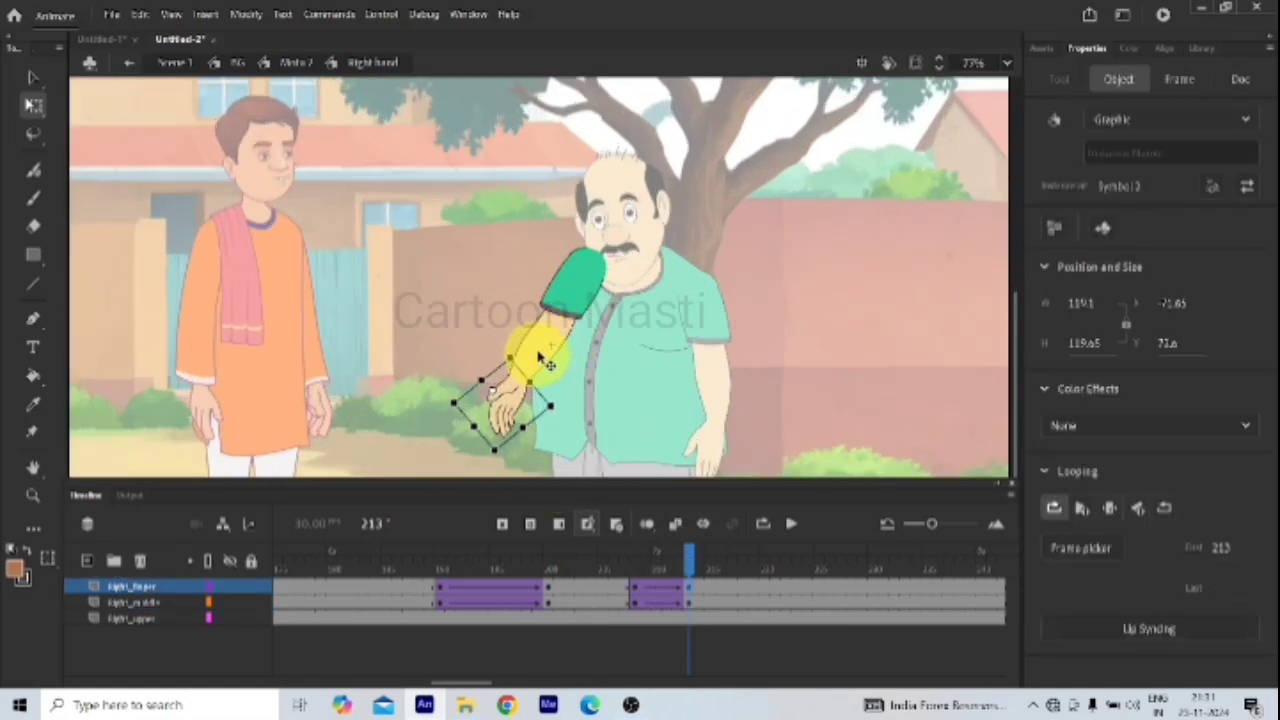
click(545, 362)
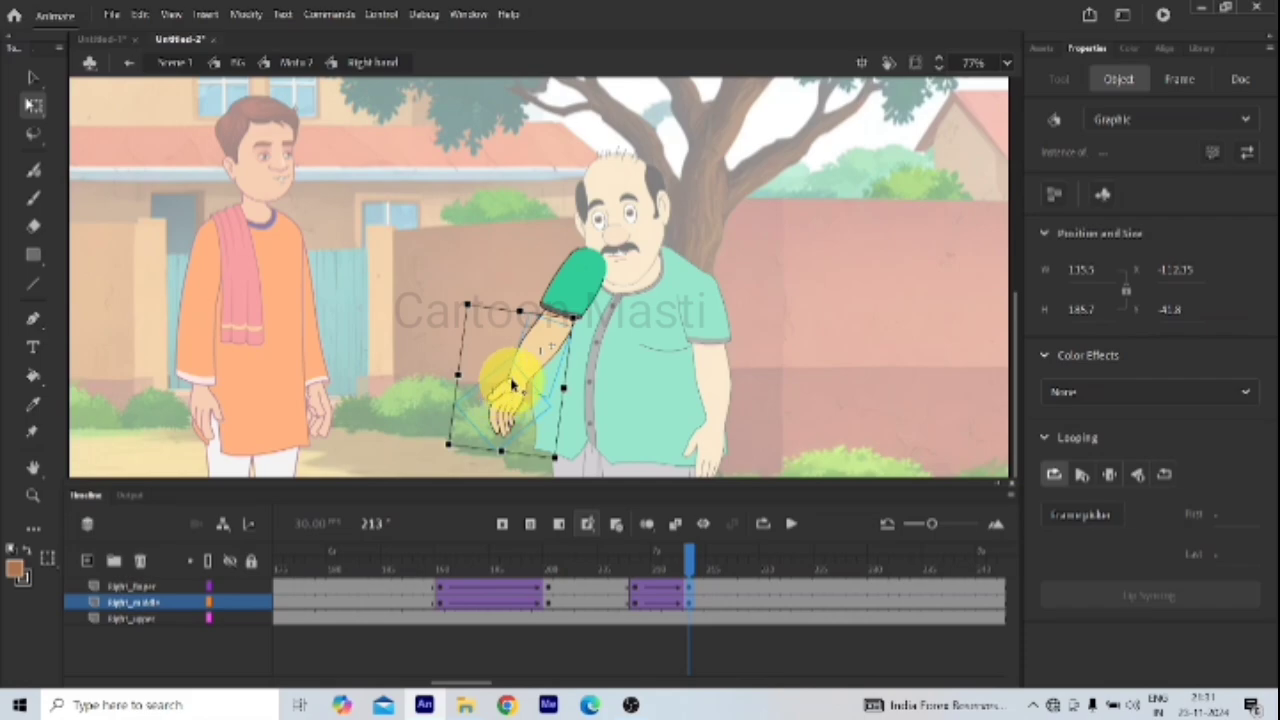
drag(553, 327, 400, 329)
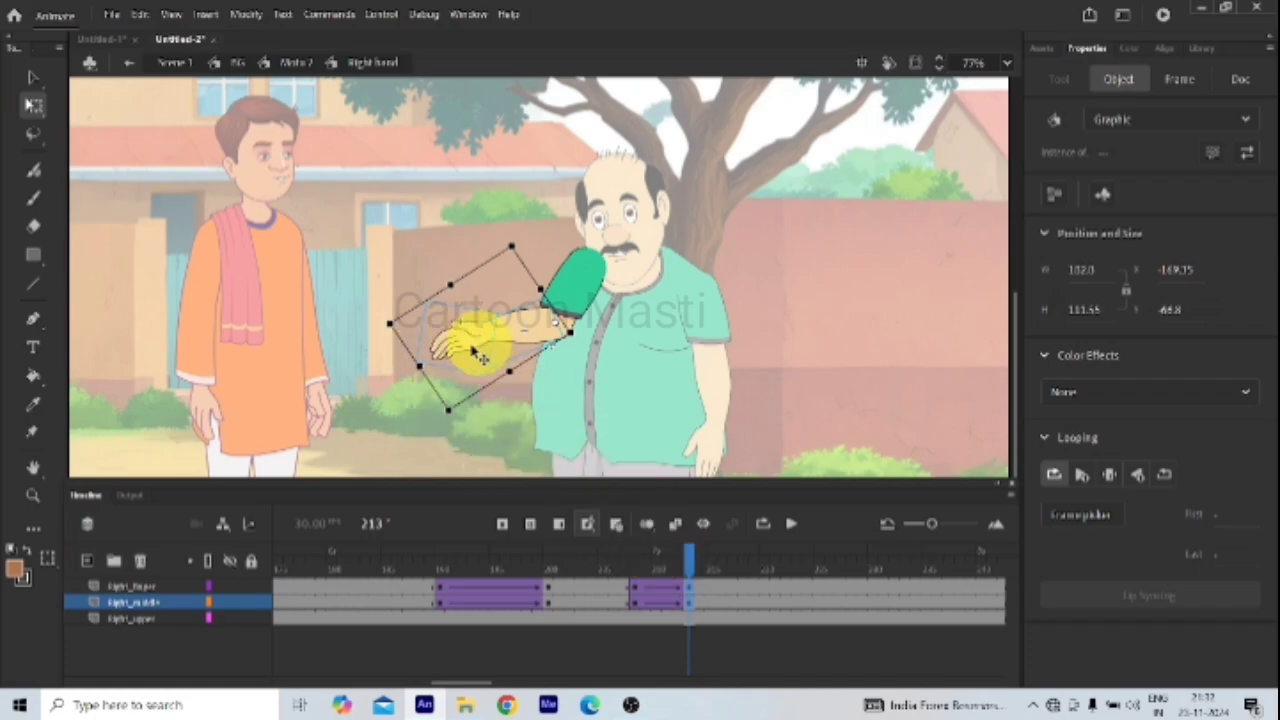
drag(471, 337, 535, 390)
click(491, 440)
Step: Inside the right finger's symbol, add a keyframe at frame 209, switch the fingers to pose 2, and return to the right hand
click(464, 346)
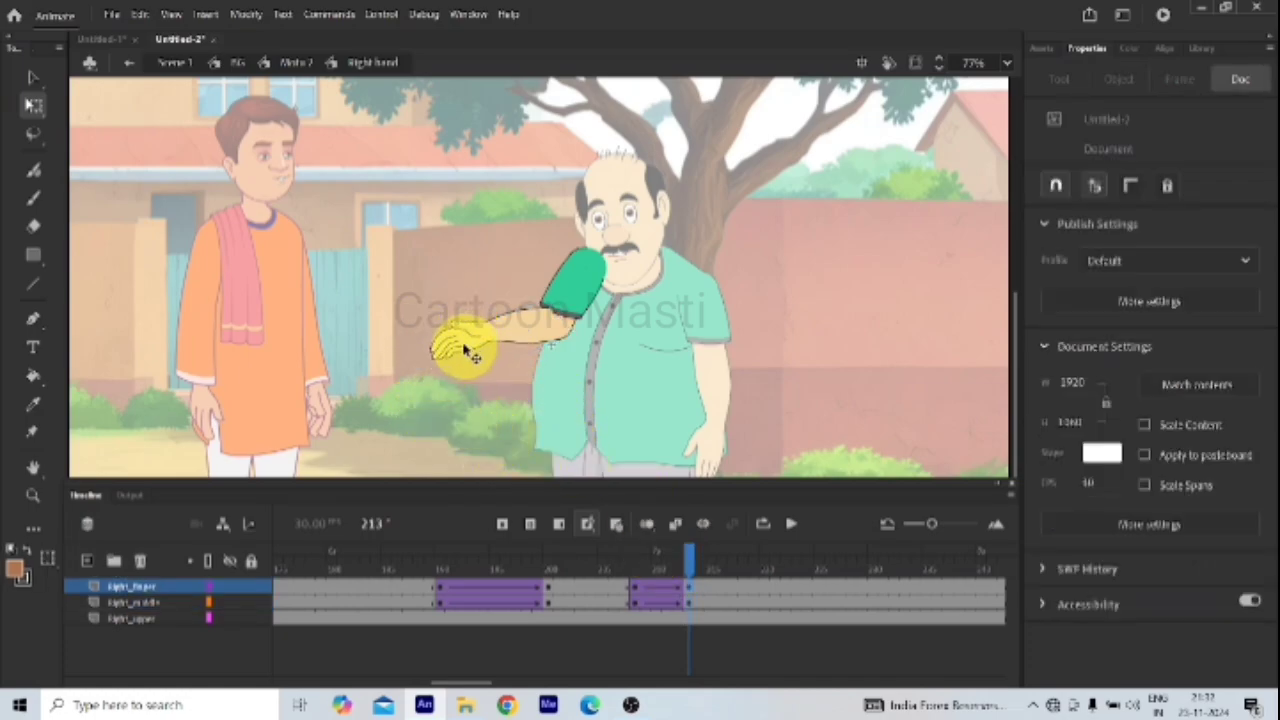
double_click(475, 355)
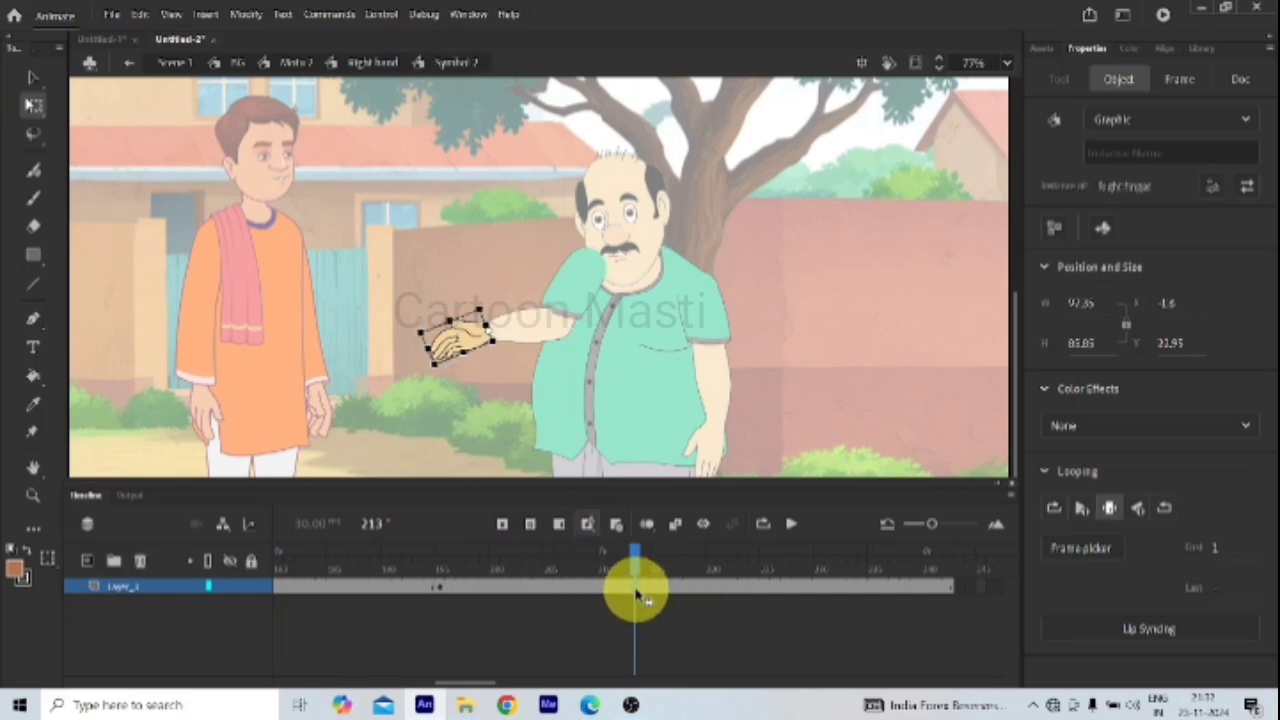
click(592, 586)
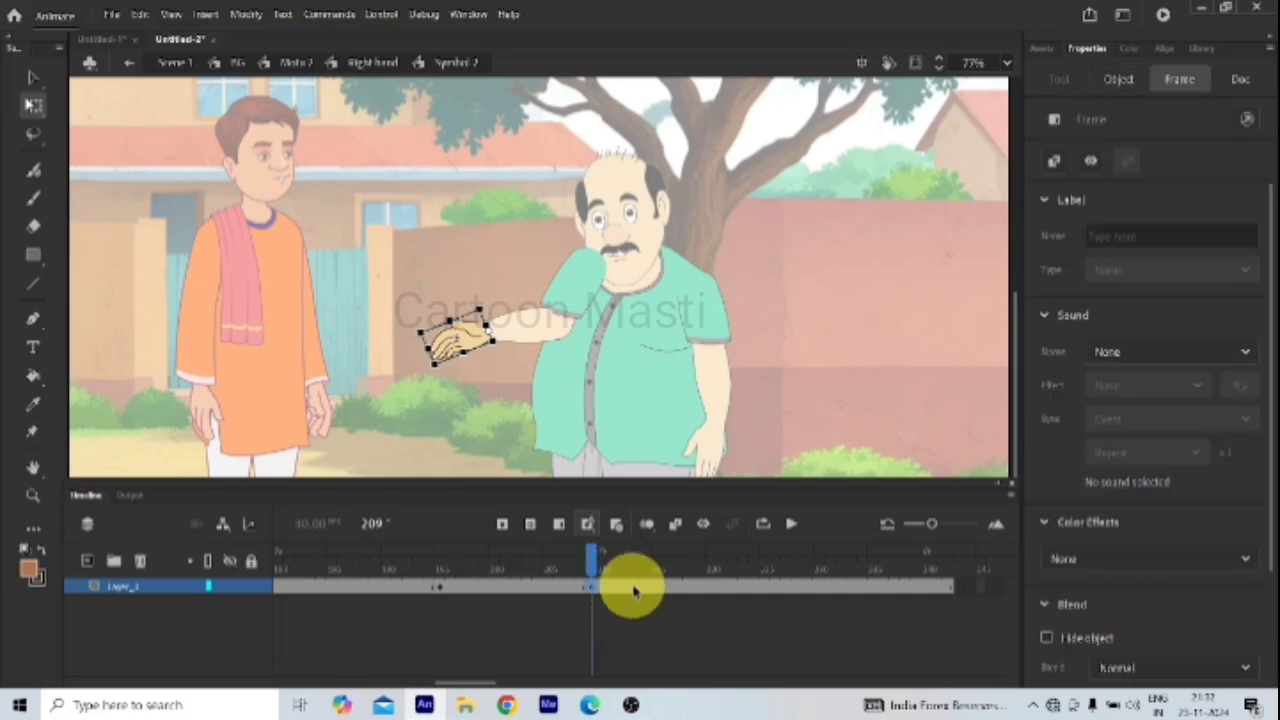
click(470, 345)
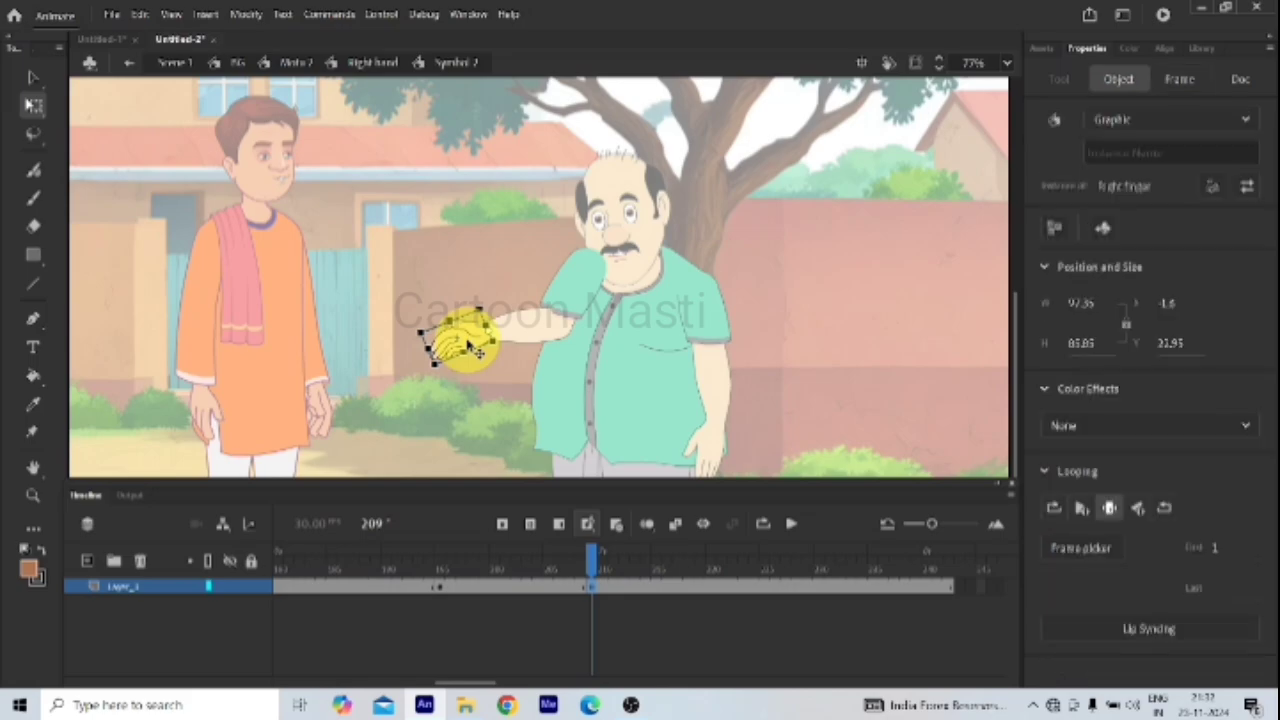
click(1081, 550)
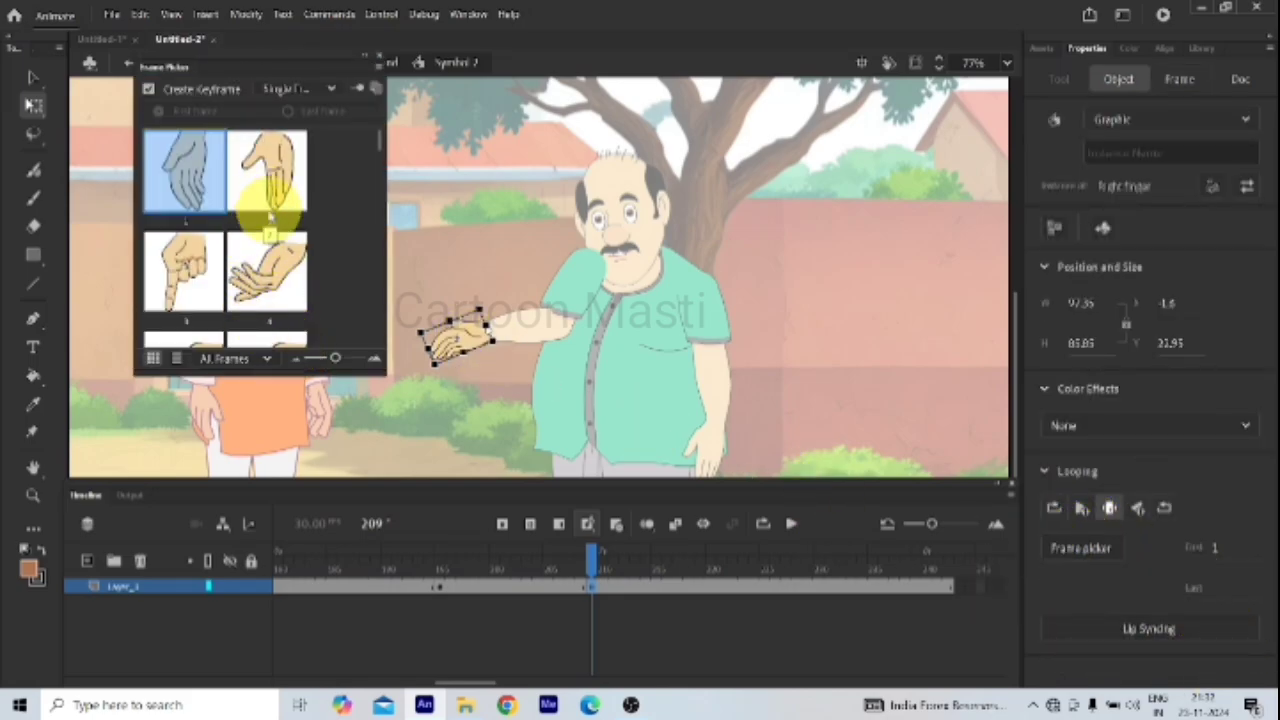
click(283, 178)
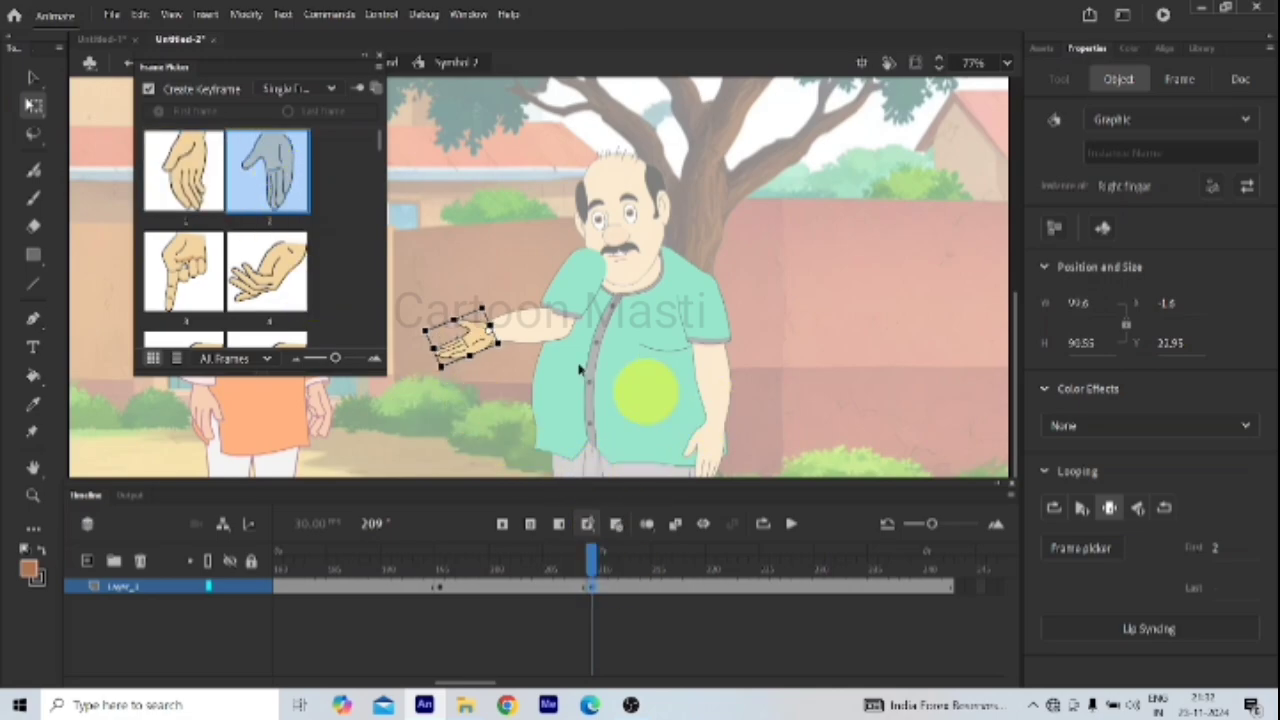
click(378, 64)
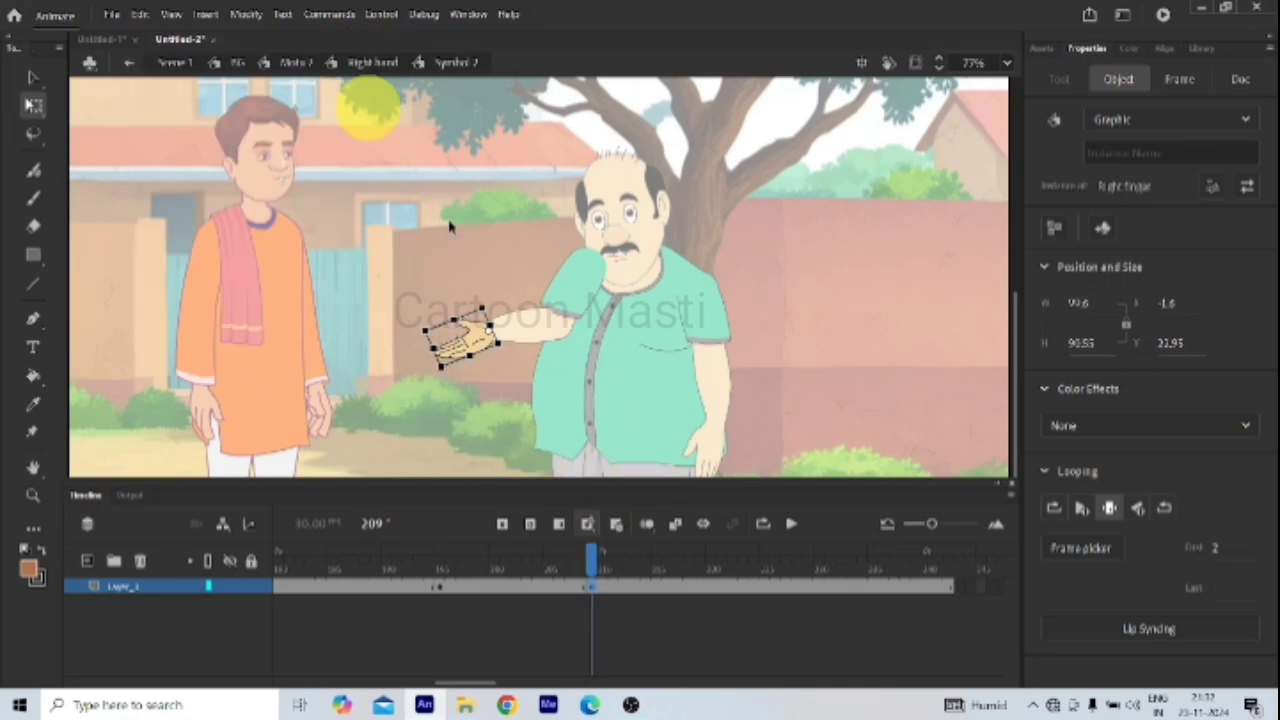
click(380, 251)
click(133, 63)
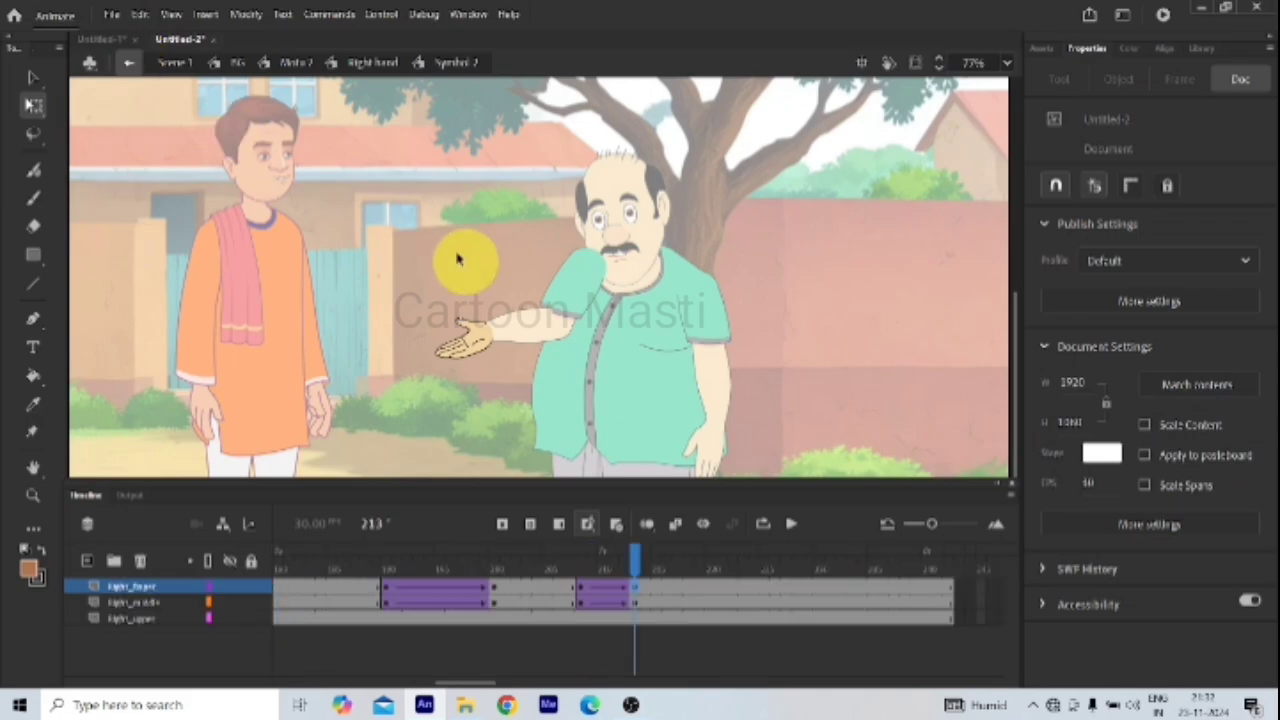
Step: Check the right forearm and finger motion between frames 208 and 213
click(470, 300)
click(634, 557)
click(483, 585)
click(586, 600)
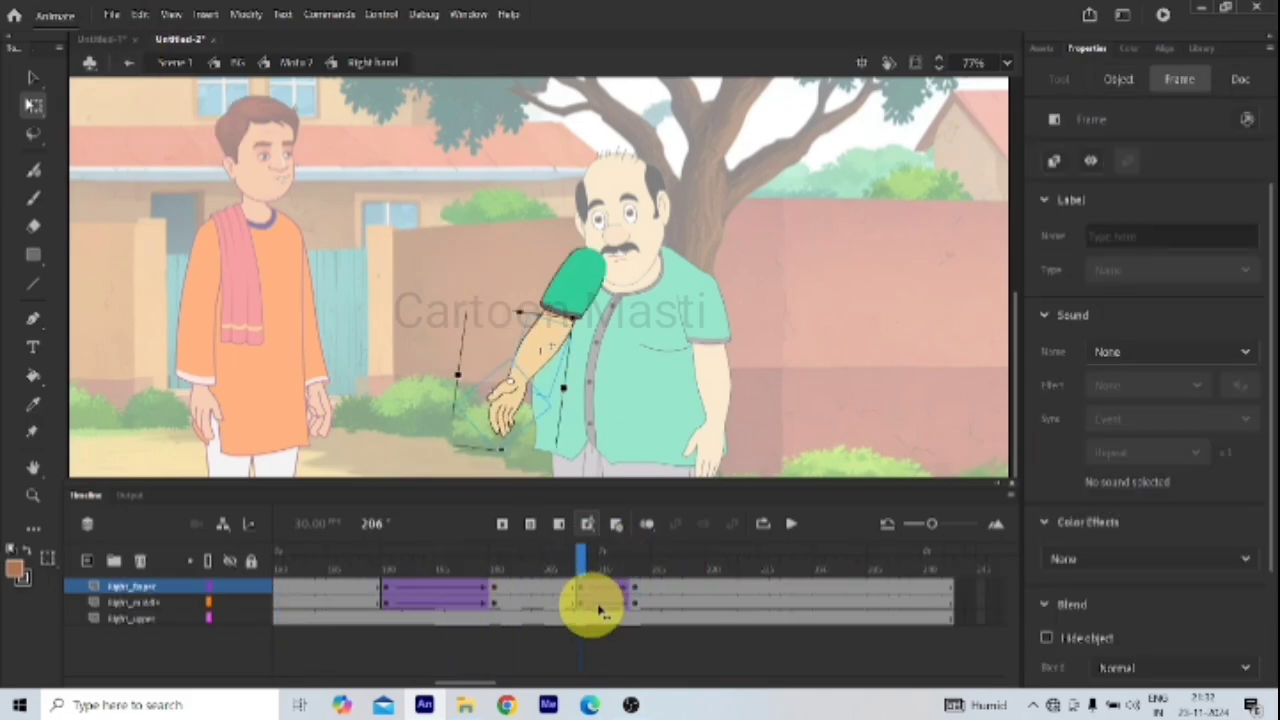
click(648, 608)
drag(647, 608, 636, 609)
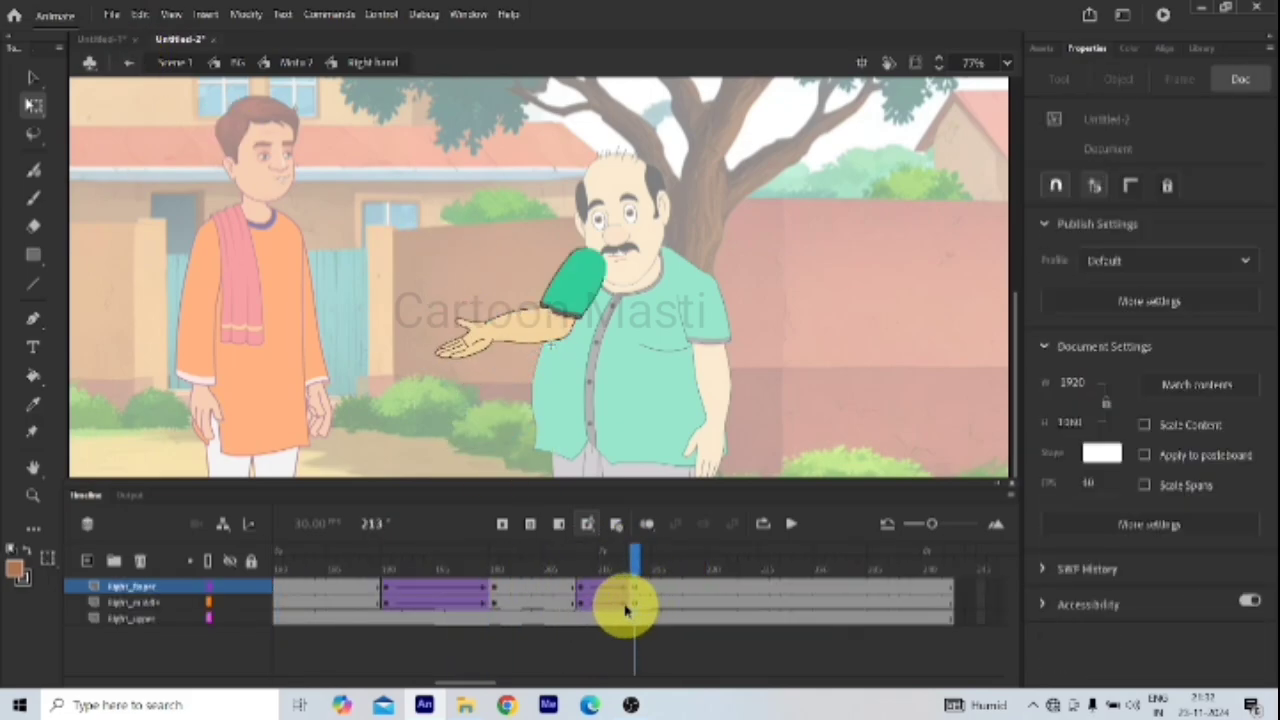
Step: Return to the man's symbol and check the combined body and arm motion between frames 200 and 215
click(128, 63)
click(628, 565)
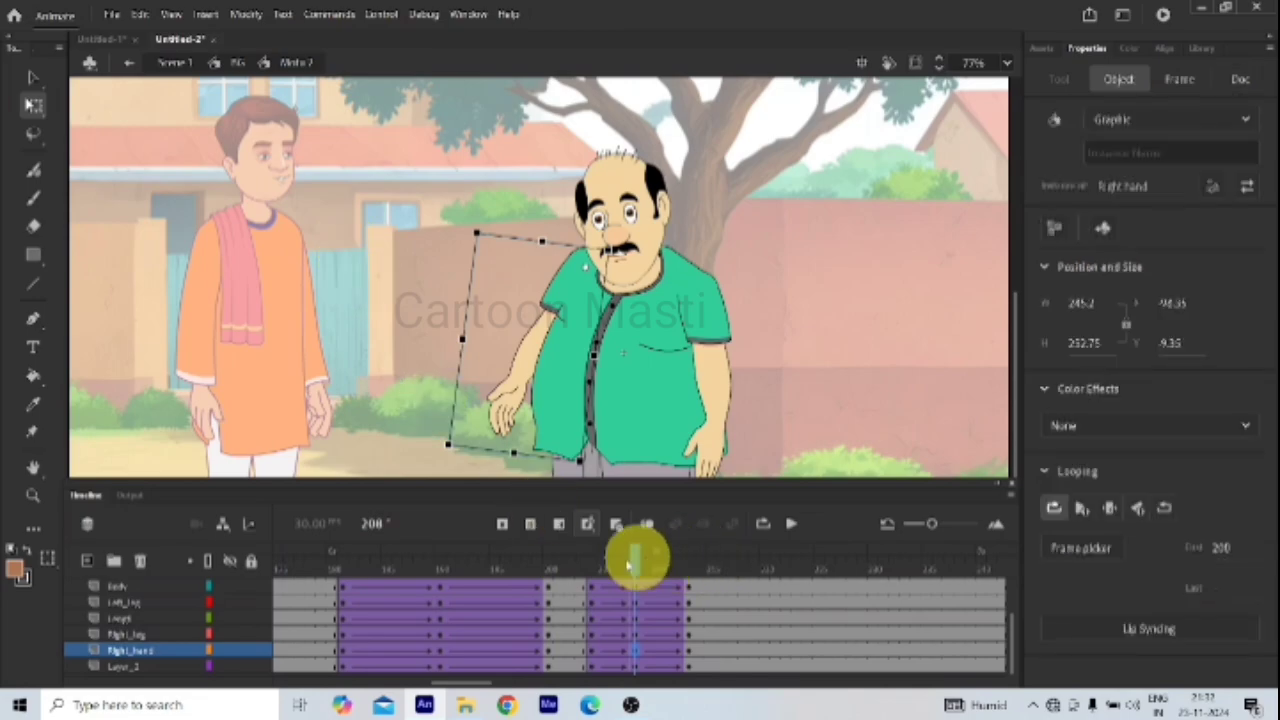
click(500, 555)
click(712, 622)
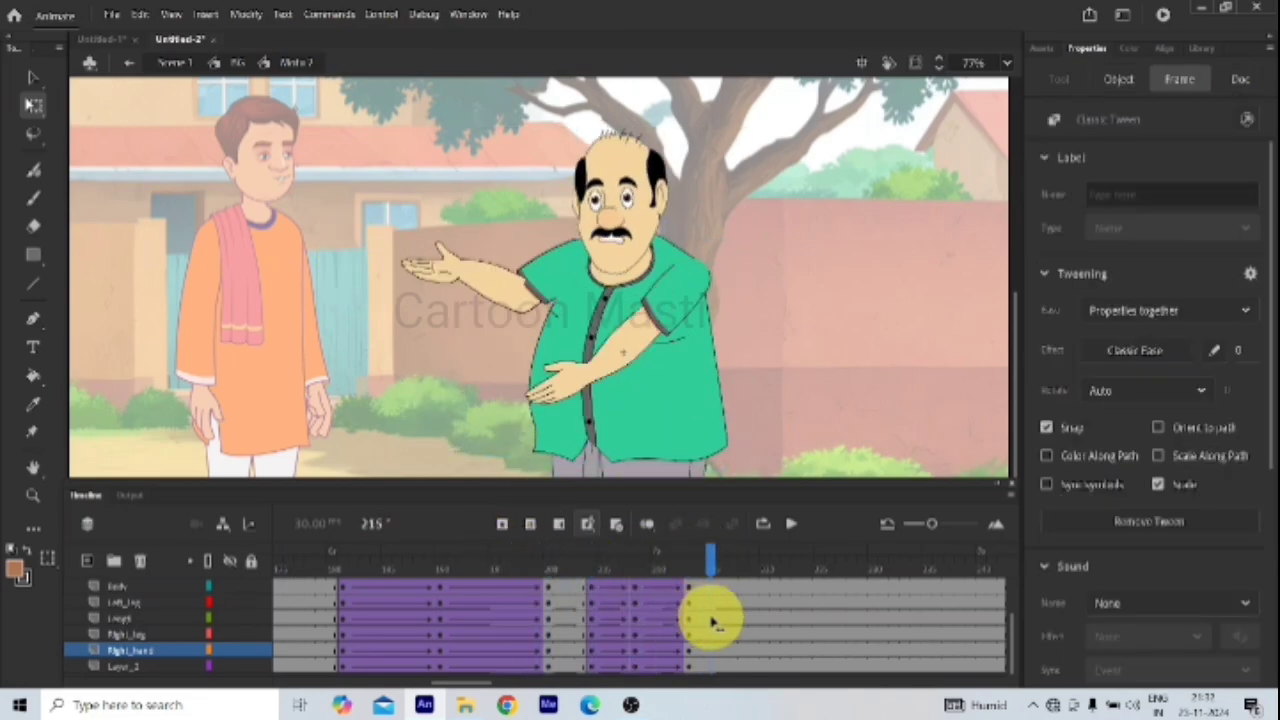
drag(712, 622, 678, 622)
Step: Open the left hand's symbol at frames 212 and 213 to inspect its layers, and return to the man's symbol
click(598, 410)
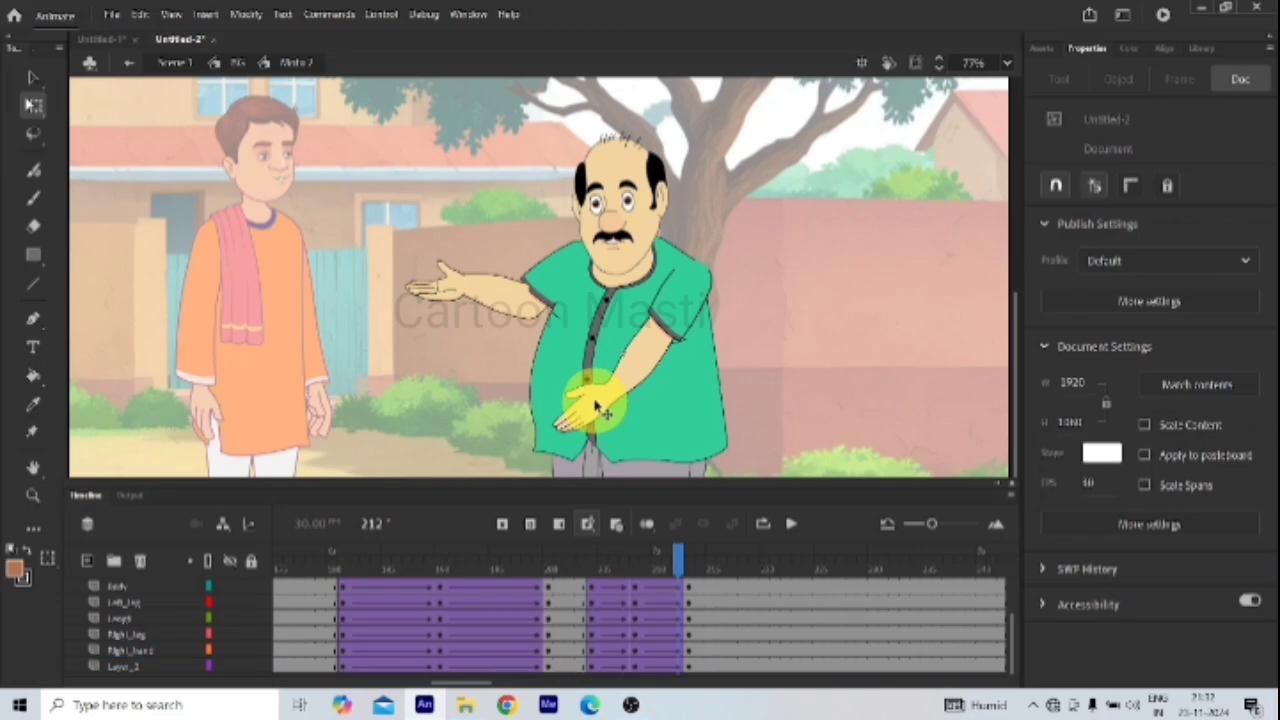
double_click(590, 405)
click(128, 62)
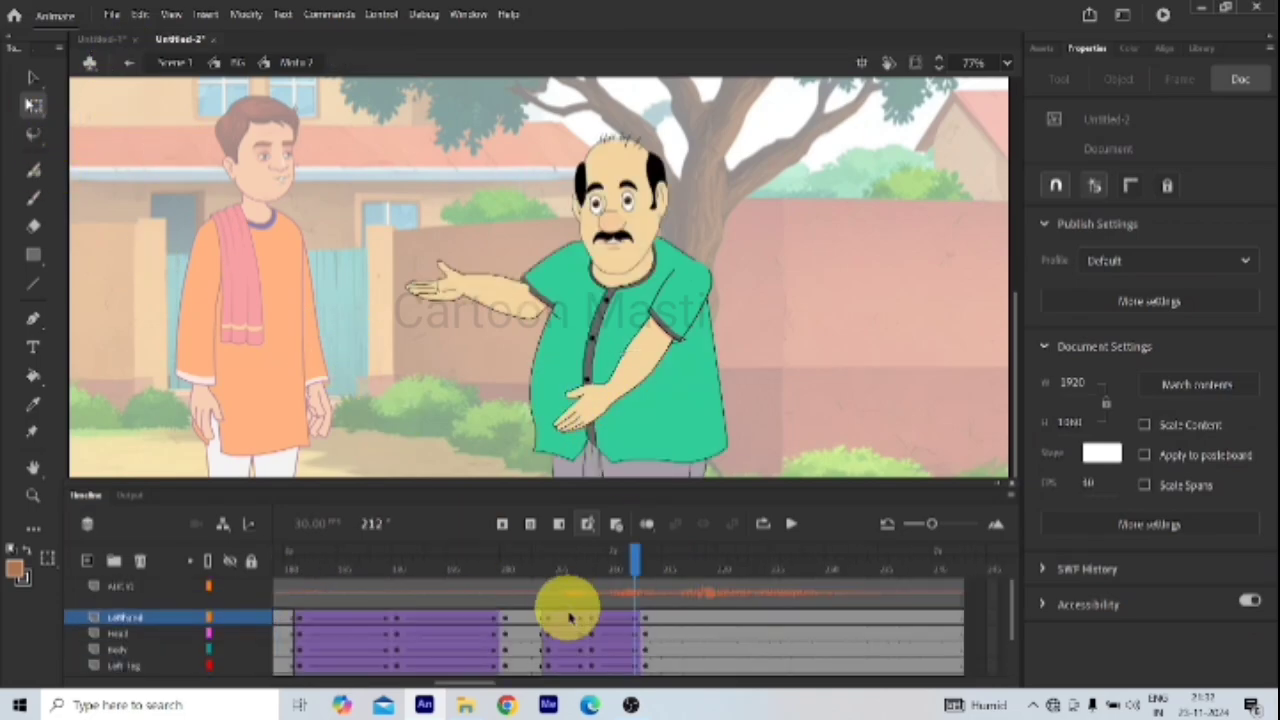
click(646, 572)
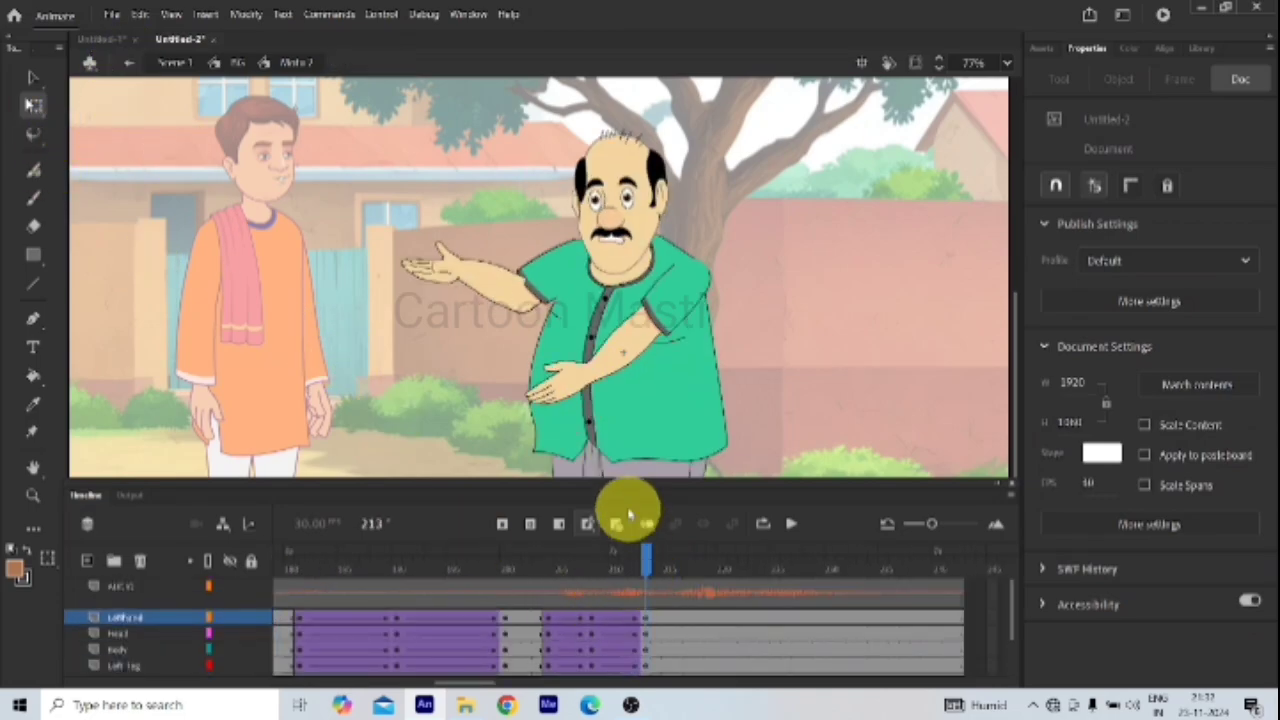
double_click(603, 376)
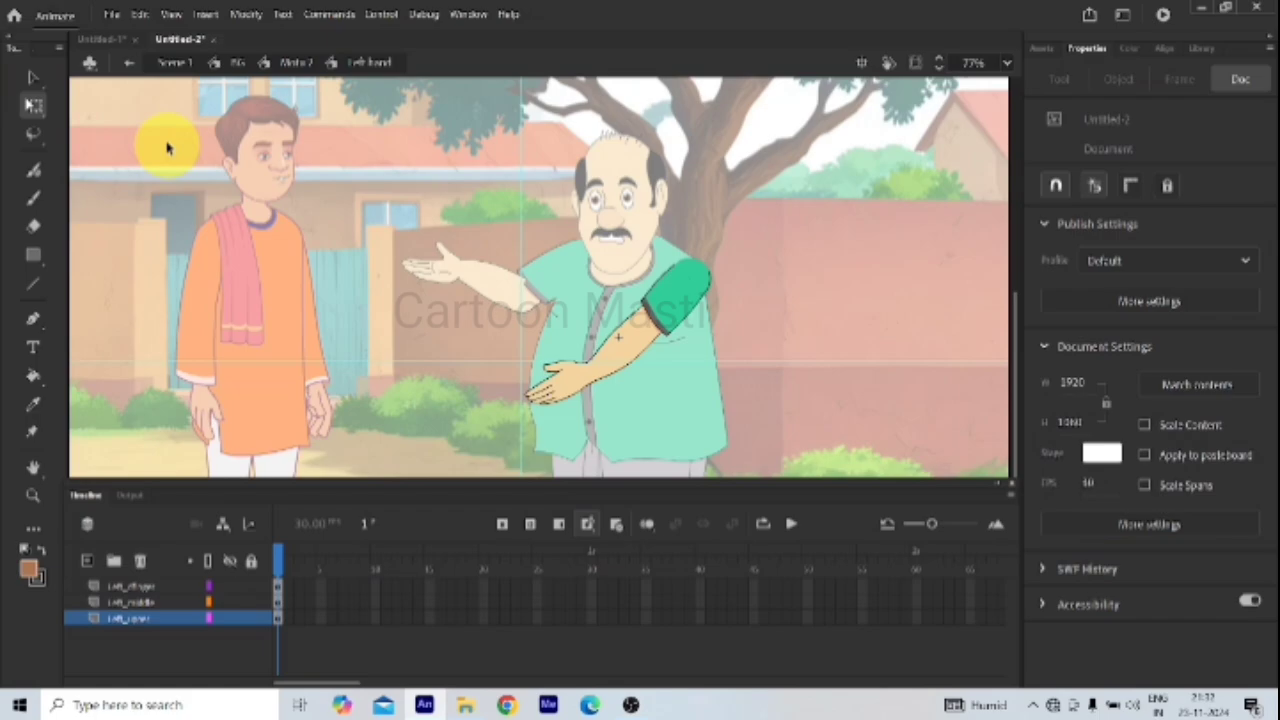
click(128, 62)
click(543, 423)
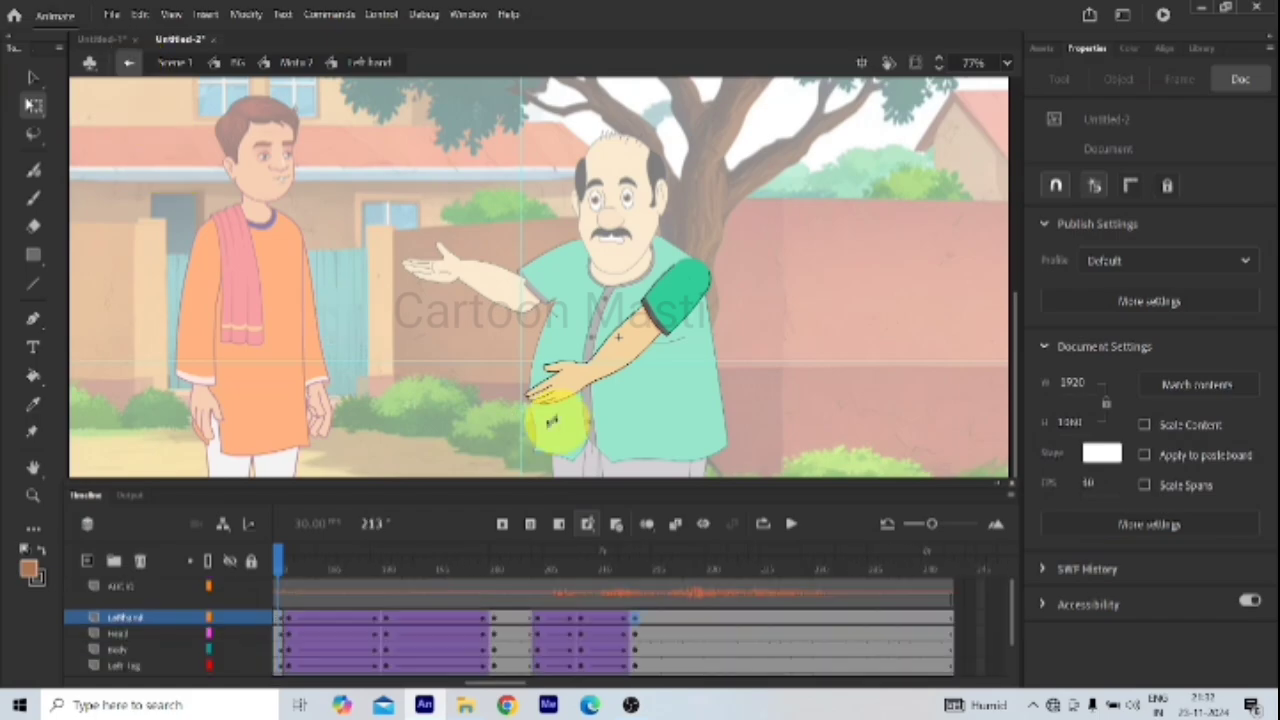
Step: Inside the left hand's symbol, extend the finger, middle and upper layers to frame 242, and return to the man's symbol
click(943, 618)
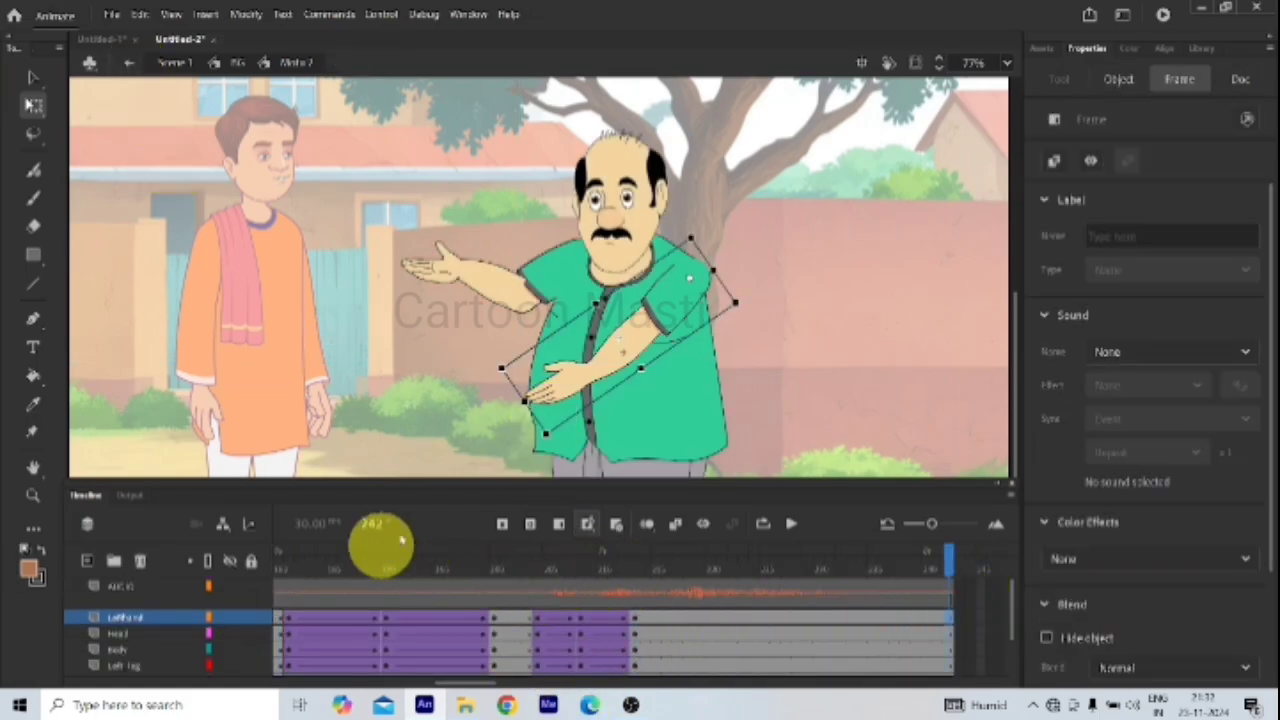
click(600, 425)
double_click(578, 393)
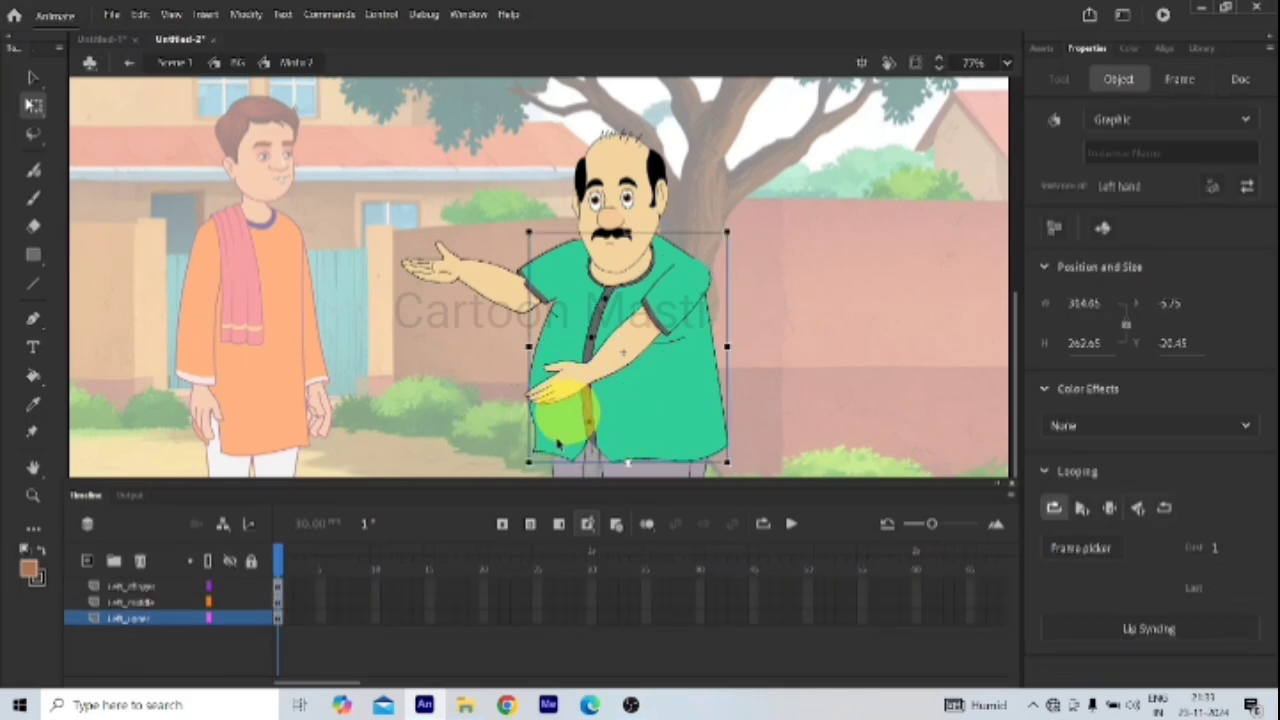
drag(349, 686, 510, 690)
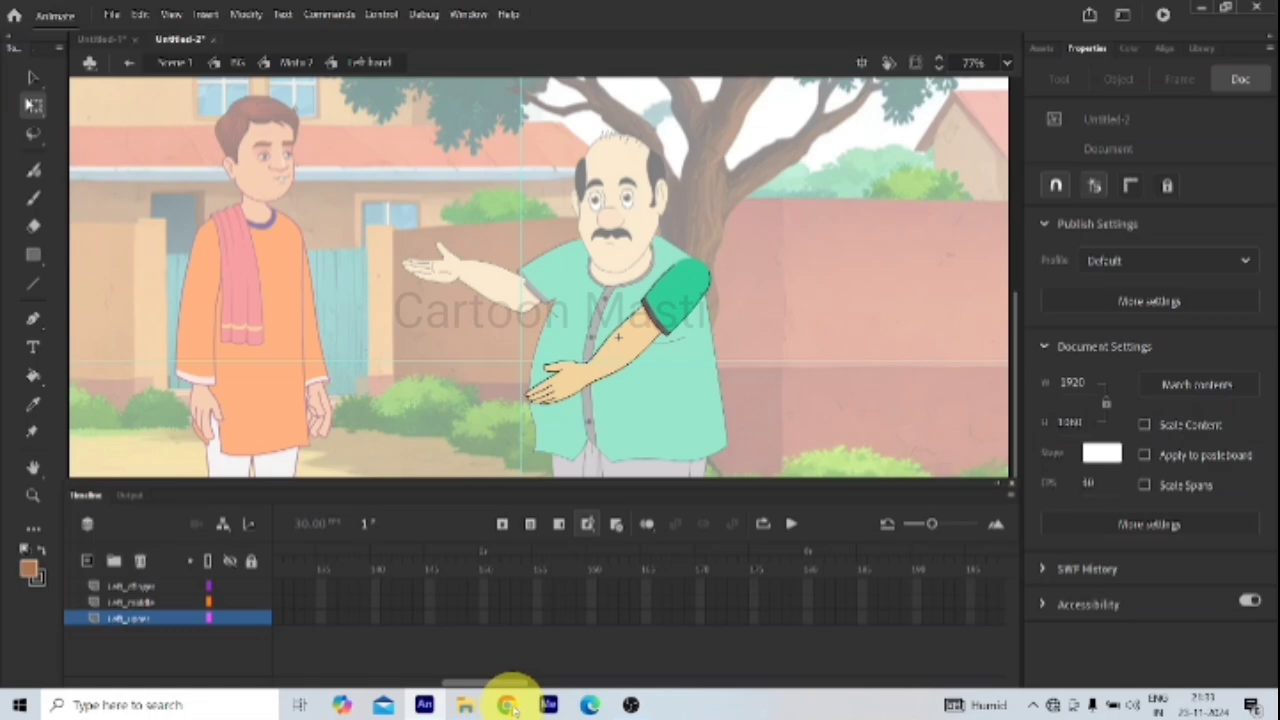
drag(511, 706, 612, 709)
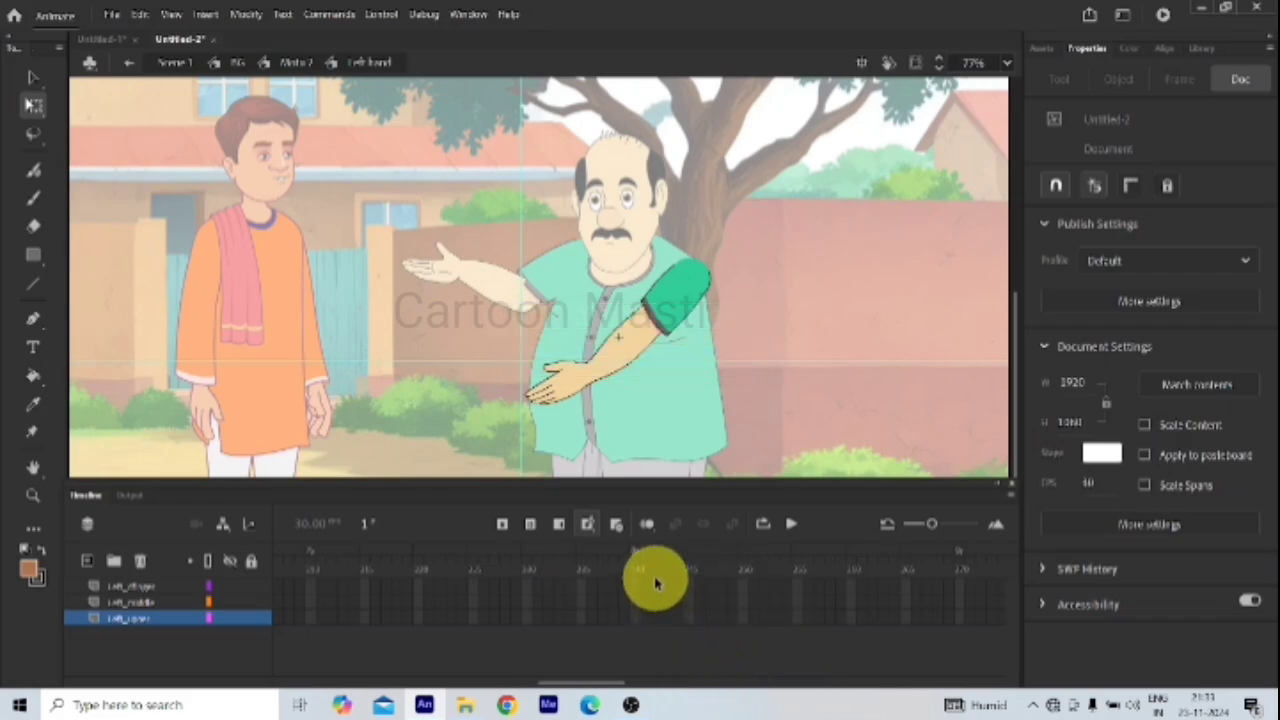
drag(656, 583, 668, 655)
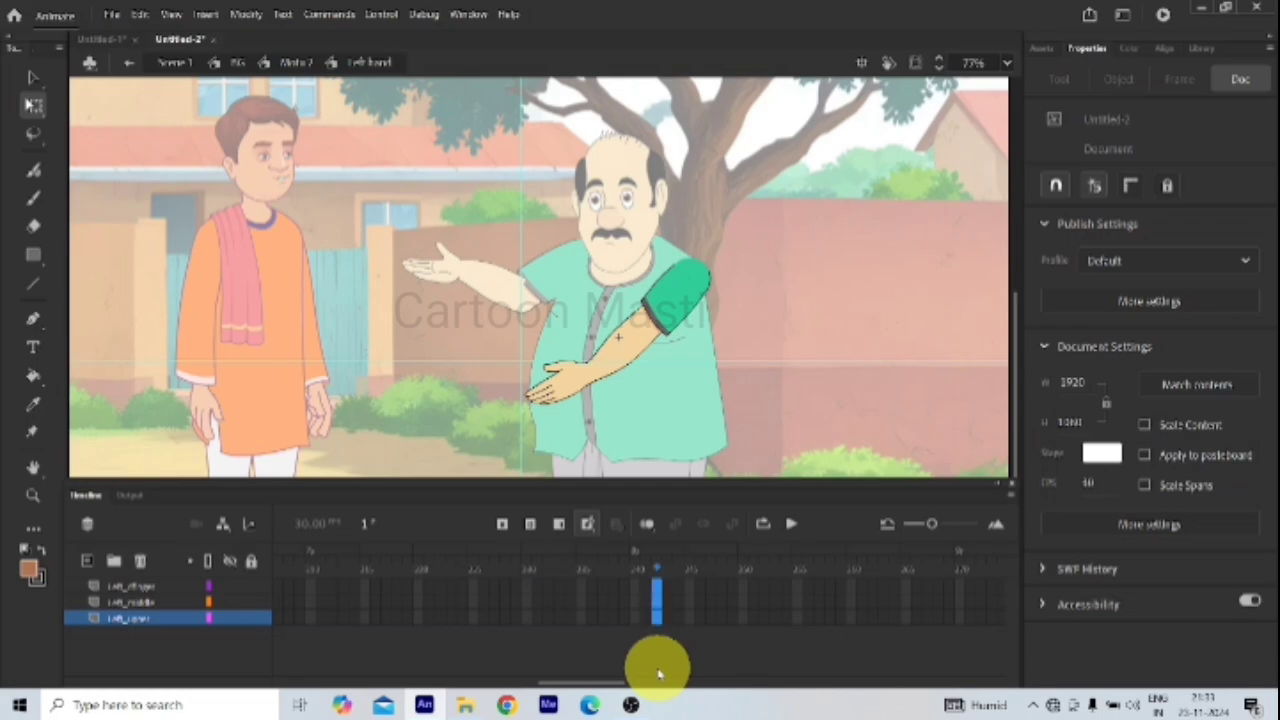
key(F6)
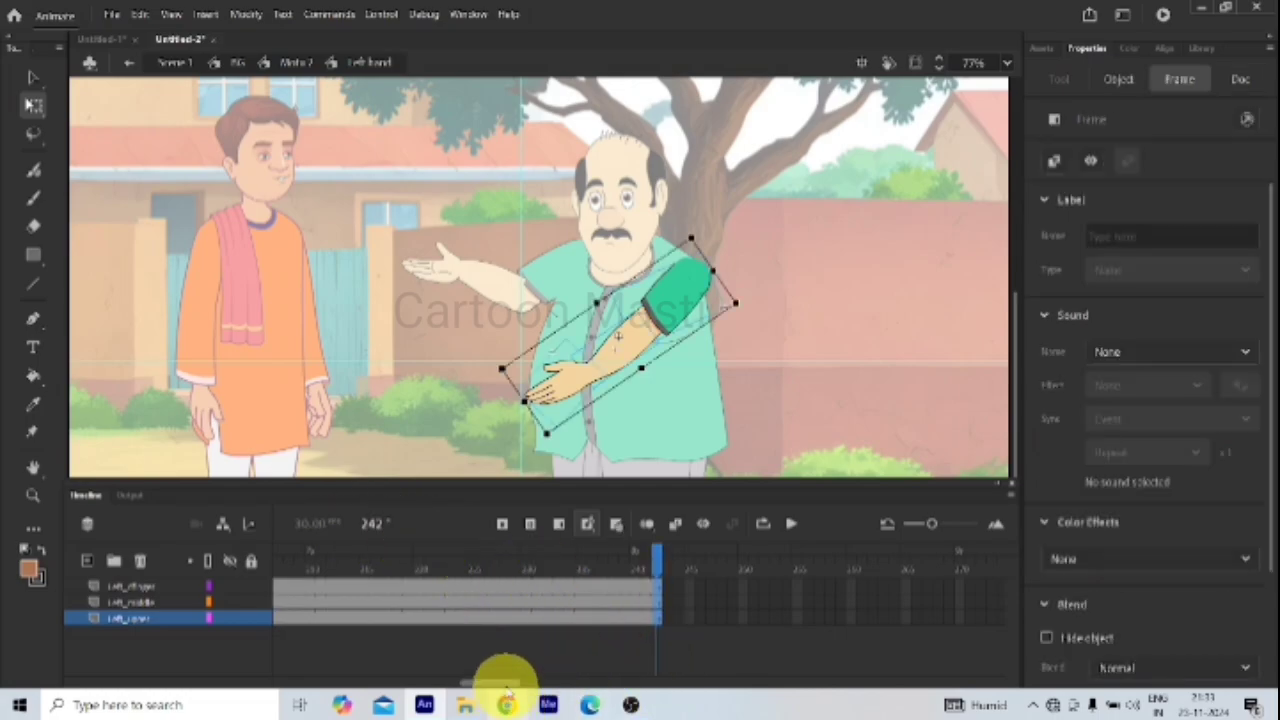
drag(500, 684, 350, 677)
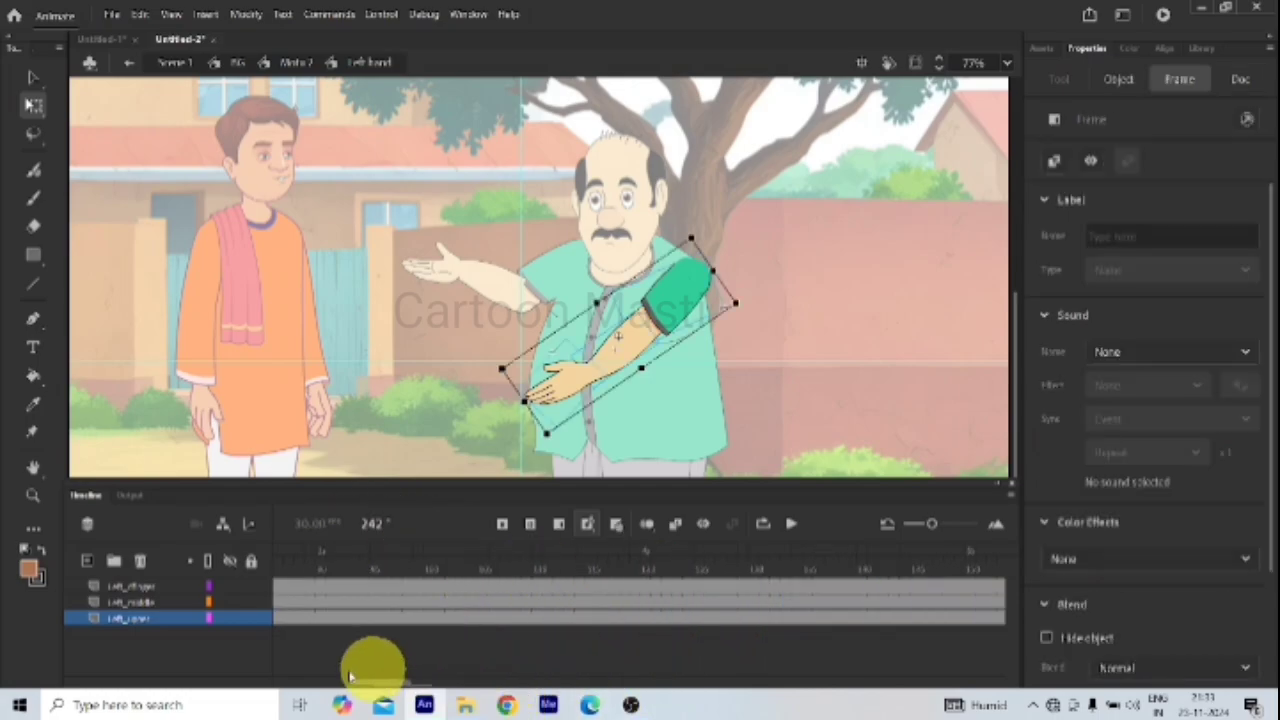
click(126, 62)
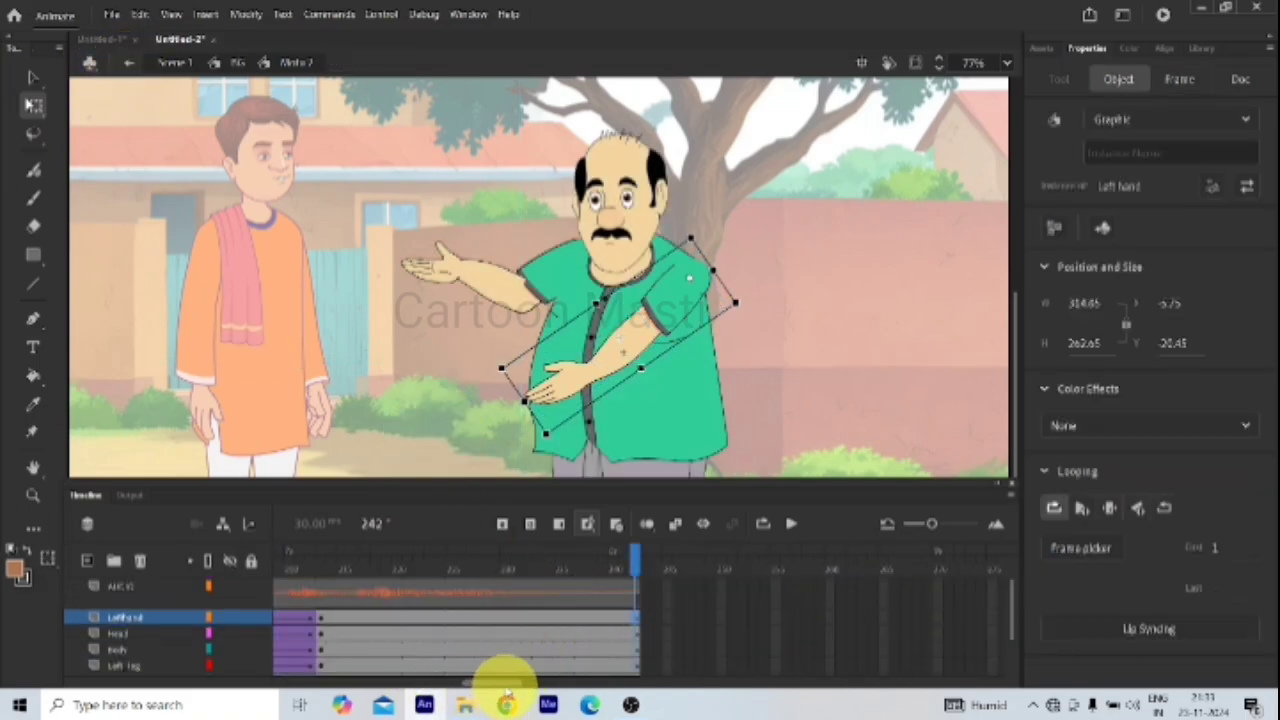
Step: Open the left hand's symbol from frame 213 to check which inner frame it shows, and return
drag(475, 682, 500, 690)
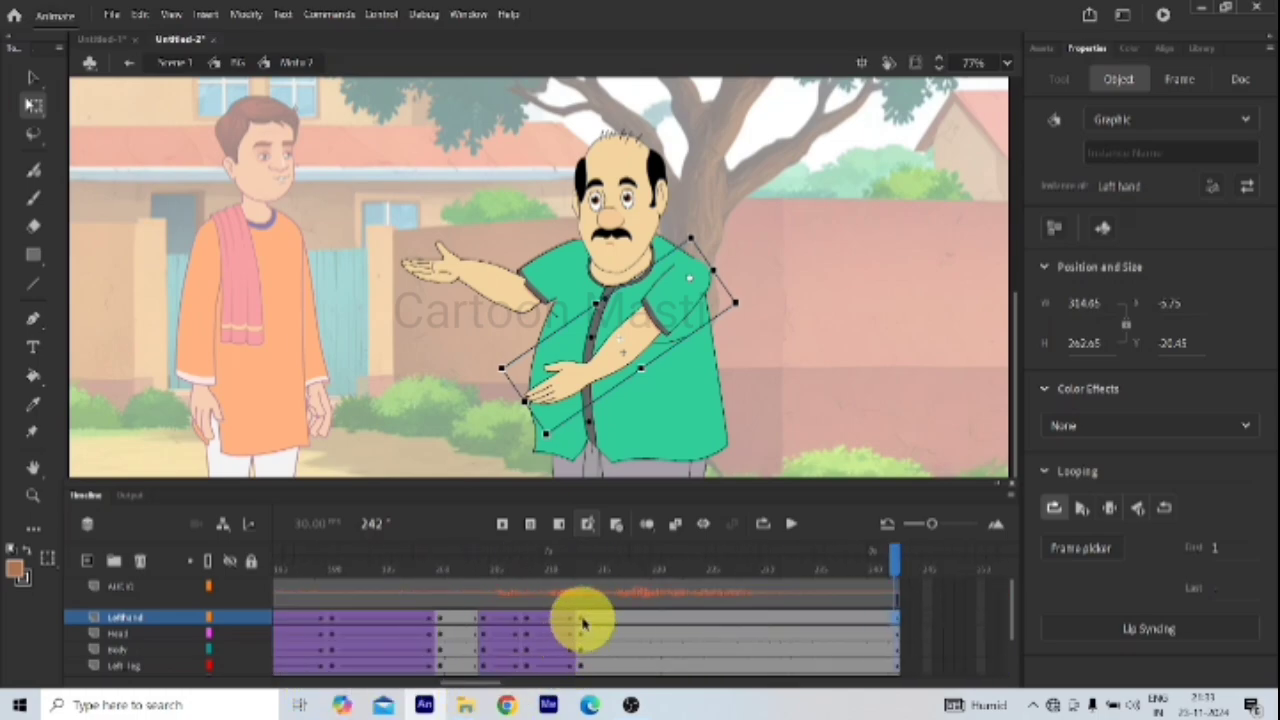
click(577, 620)
click(575, 380)
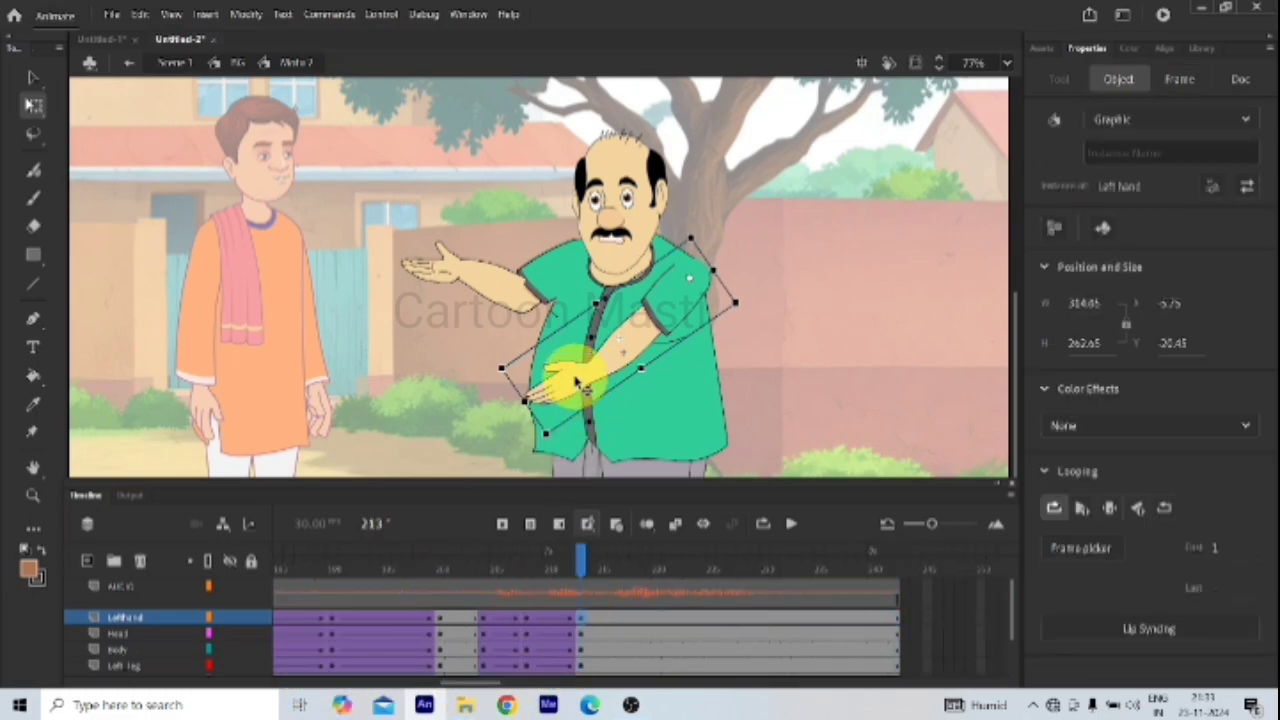
double_click(575, 380)
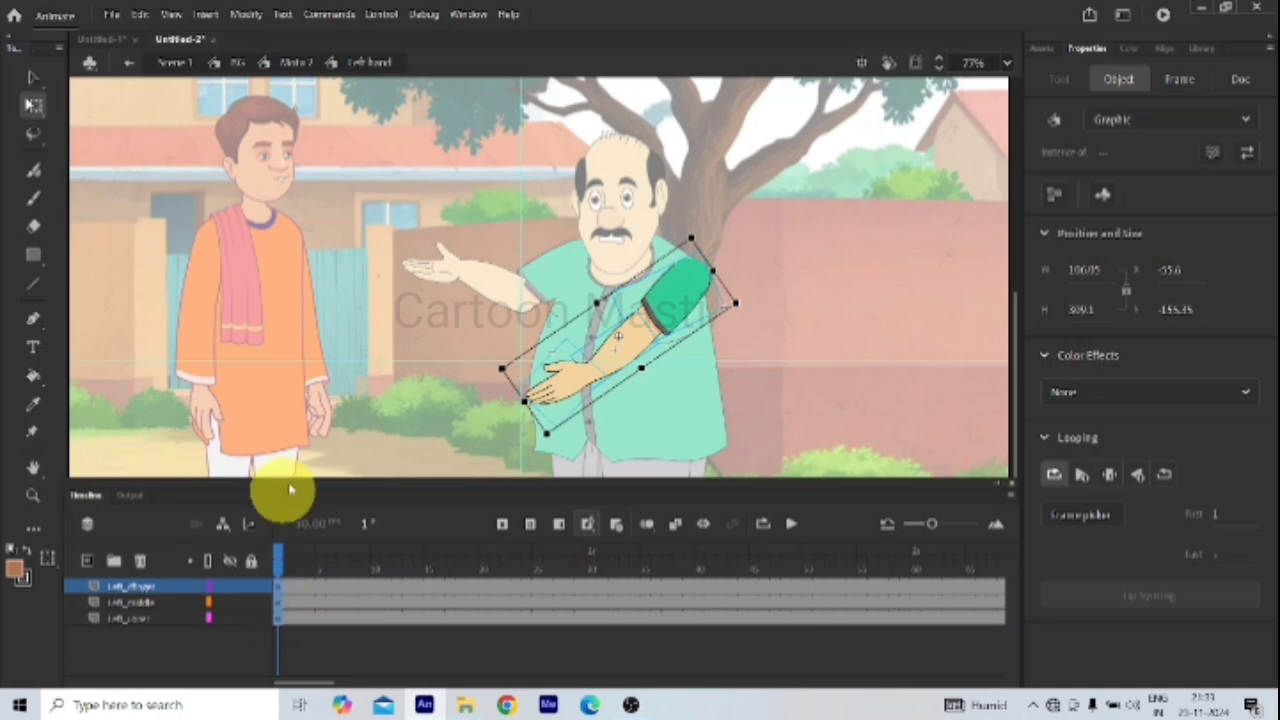
click(129, 62)
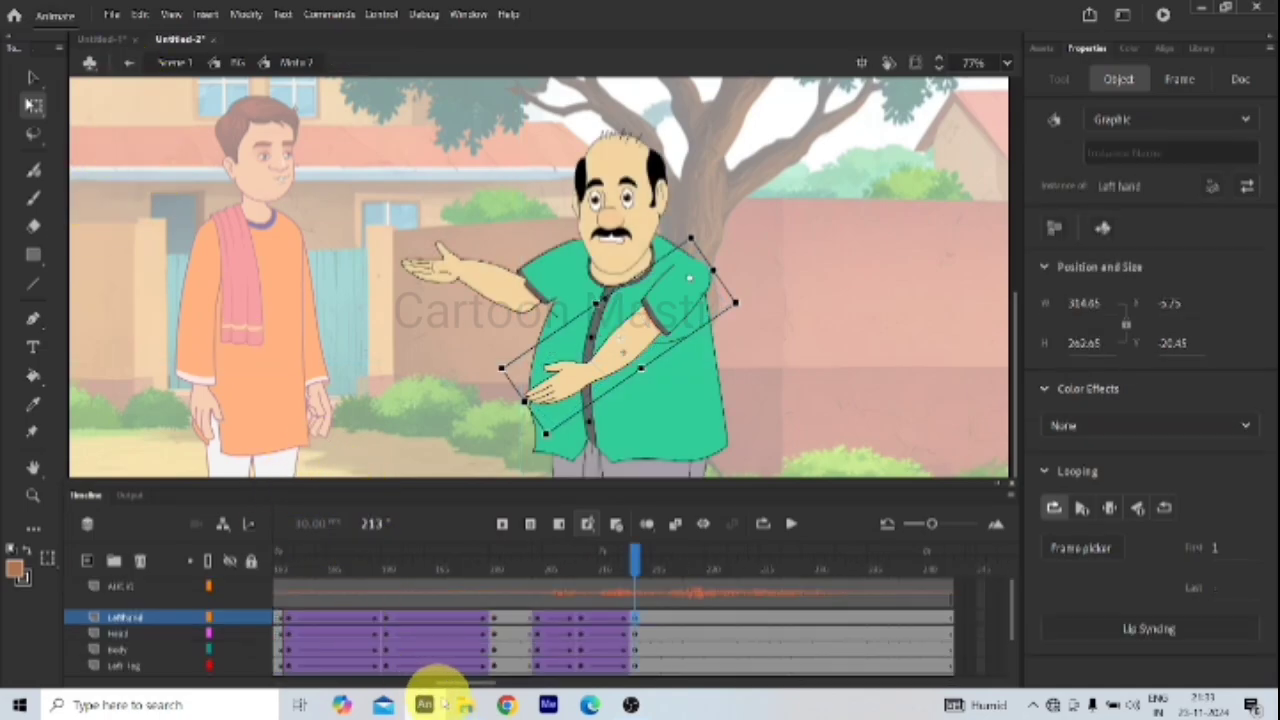
Step: Select the frames of all the man's layers up to frame 242 and synchronize their graphic symbols with the timeline
drag(486, 680, 300, 668)
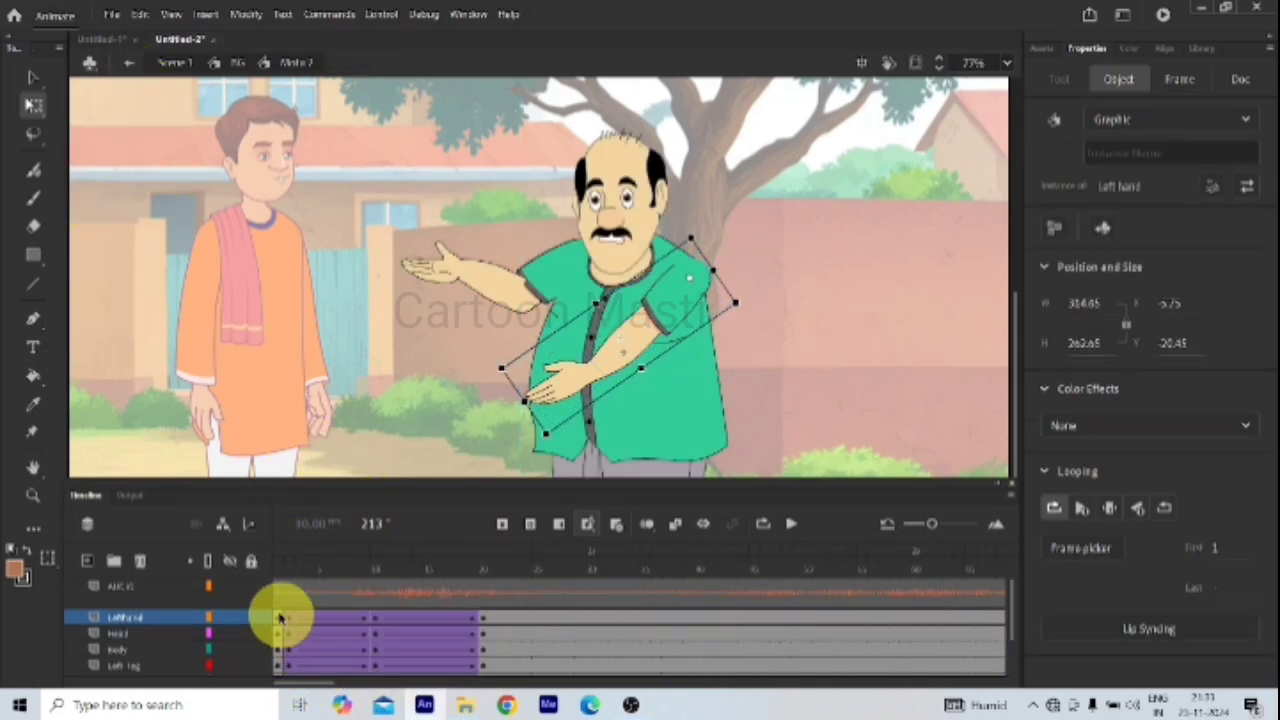
drag(280, 615, 1120, 703)
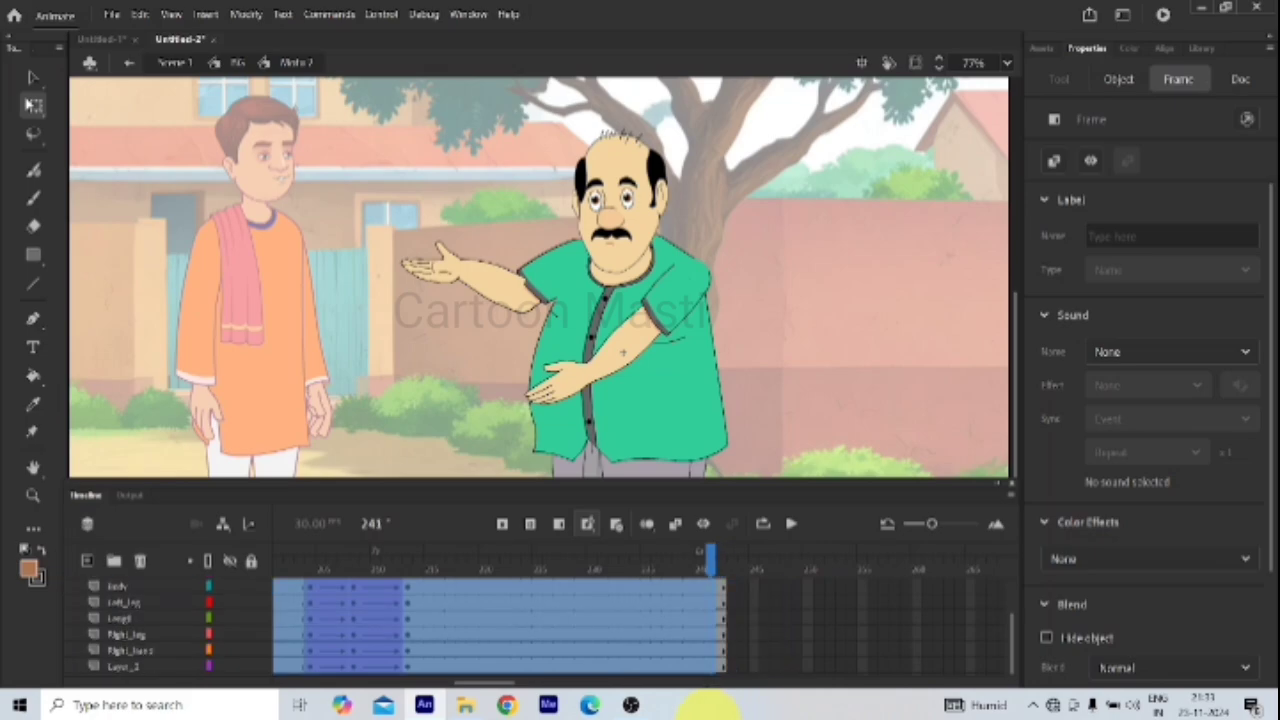
click(405, 618)
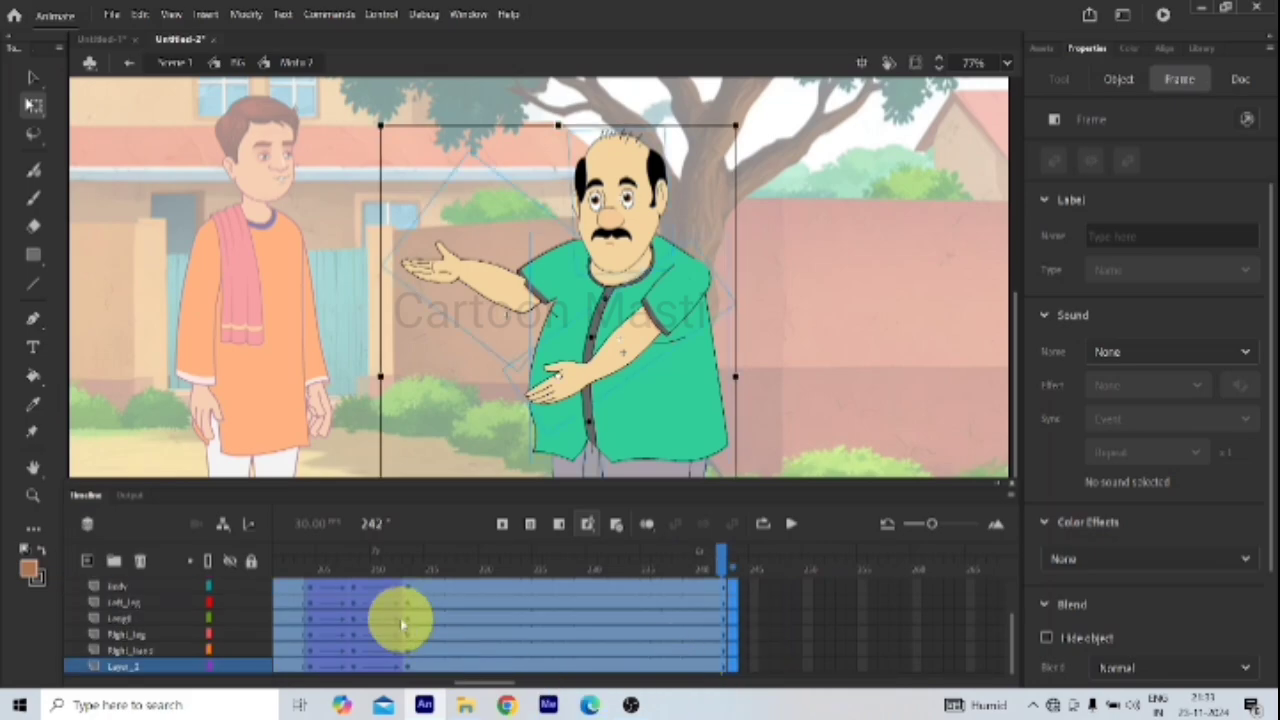
right_click(403, 620)
click(457, 541)
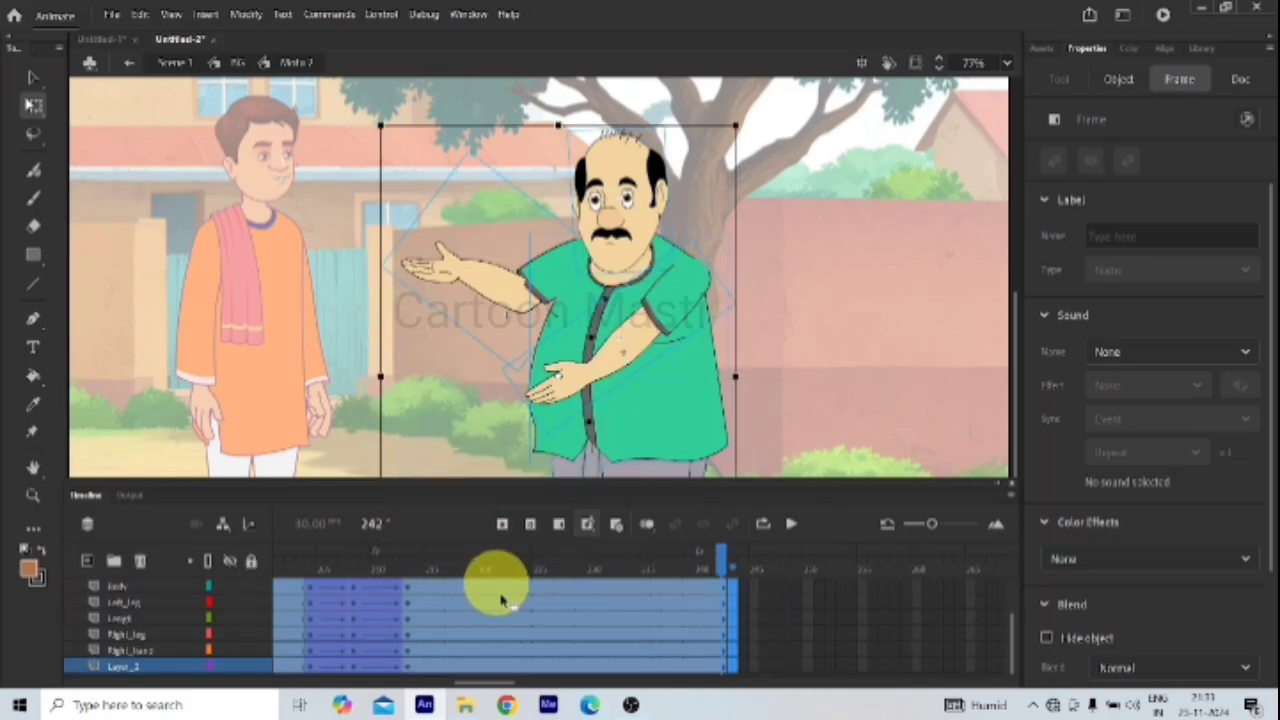
Step: Open the left hand's symbol at frame 213, examine its frames between 207 and 213, and return
click(412, 634)
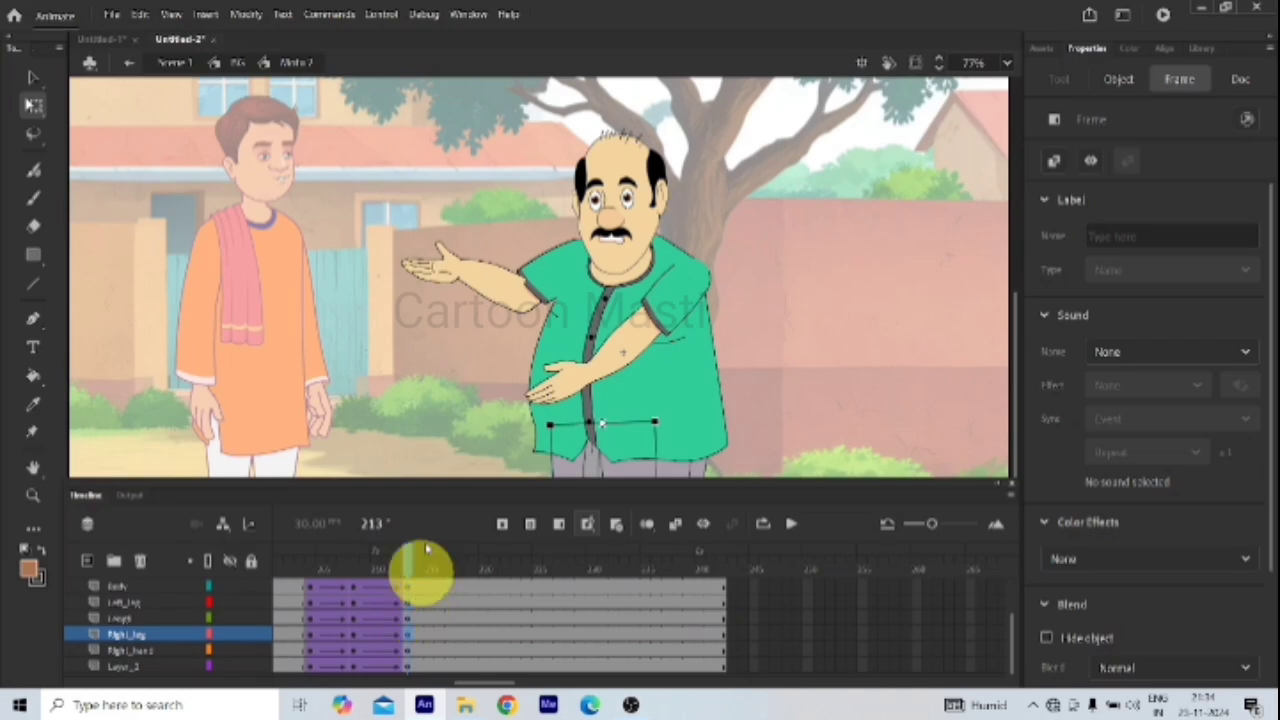
click(605, 378)
click(573, 382)
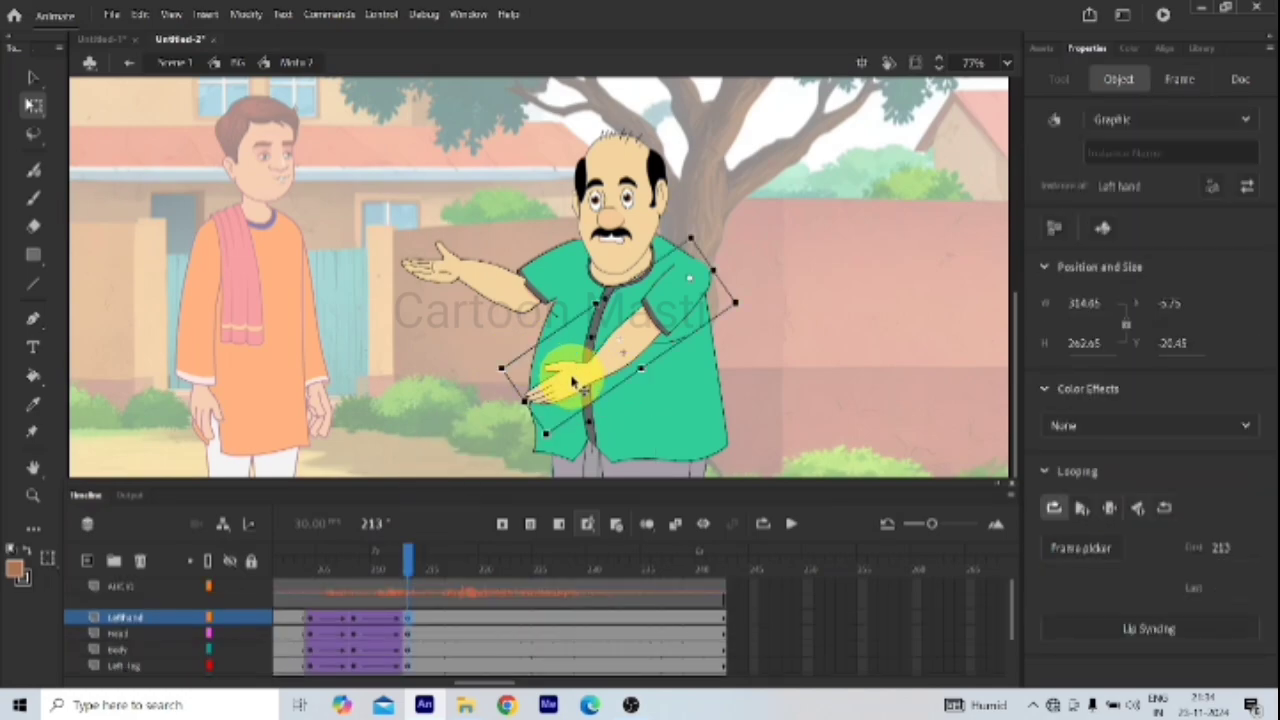
double_click(573, 382)
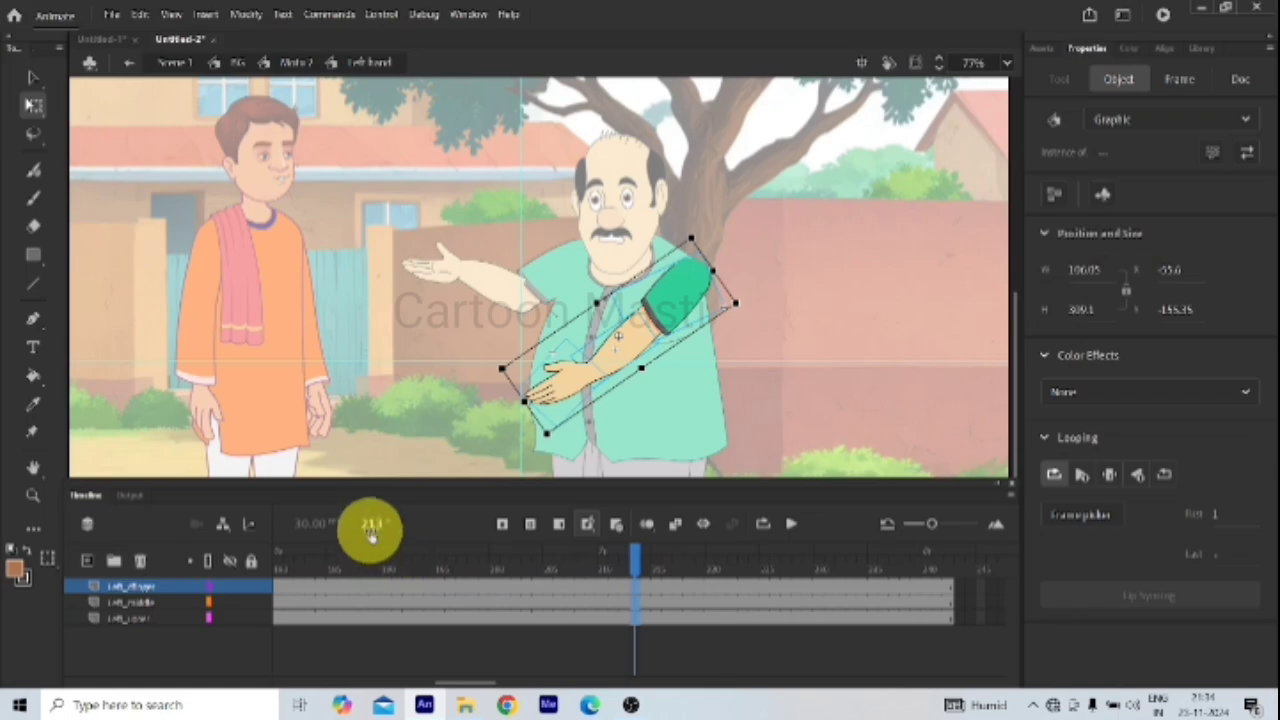
click(624, 585)
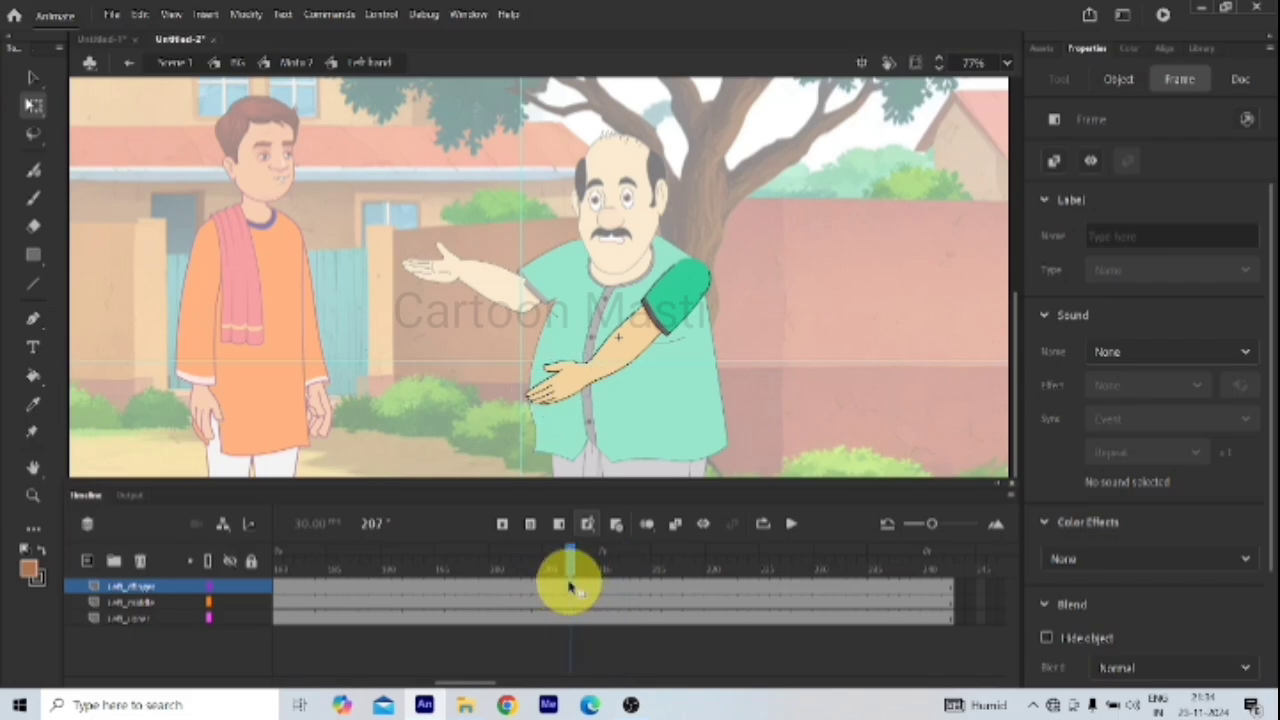
click(570, 588)
click(129, 62)
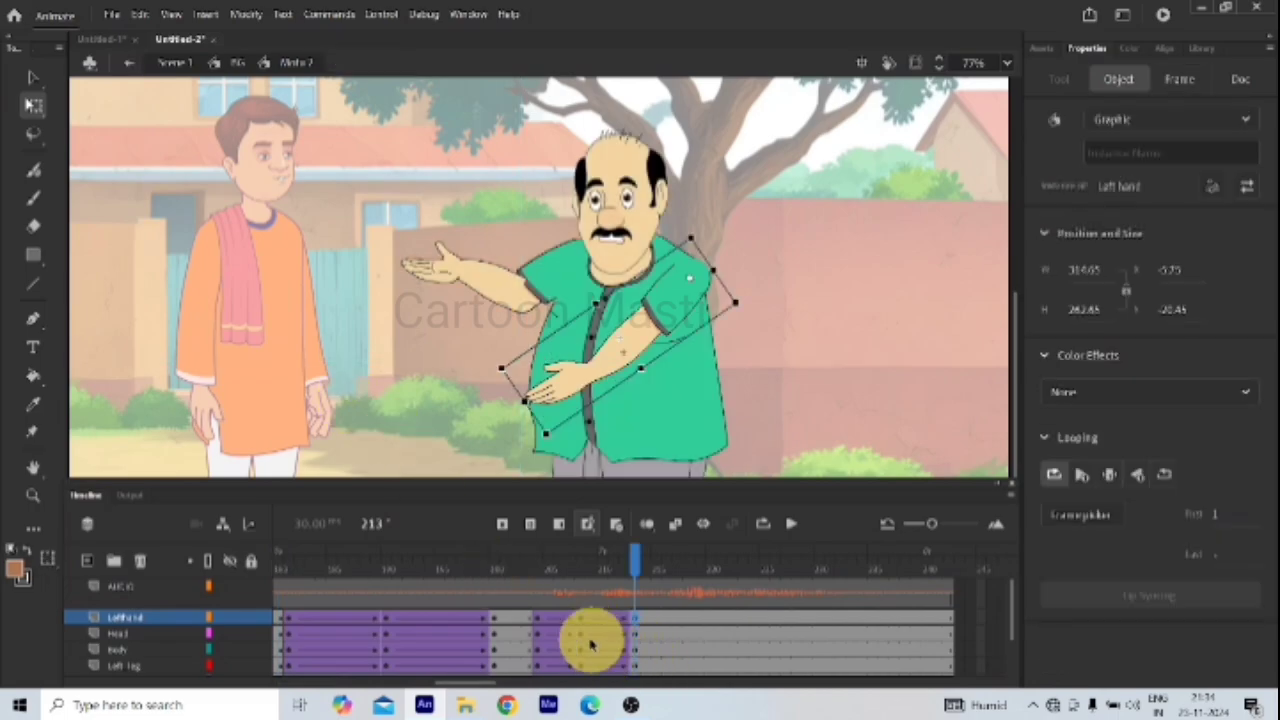
Step: Open the right hand's symbol to check the frame where its second forearm and finger tween starts, and return
double_click(480, 280)
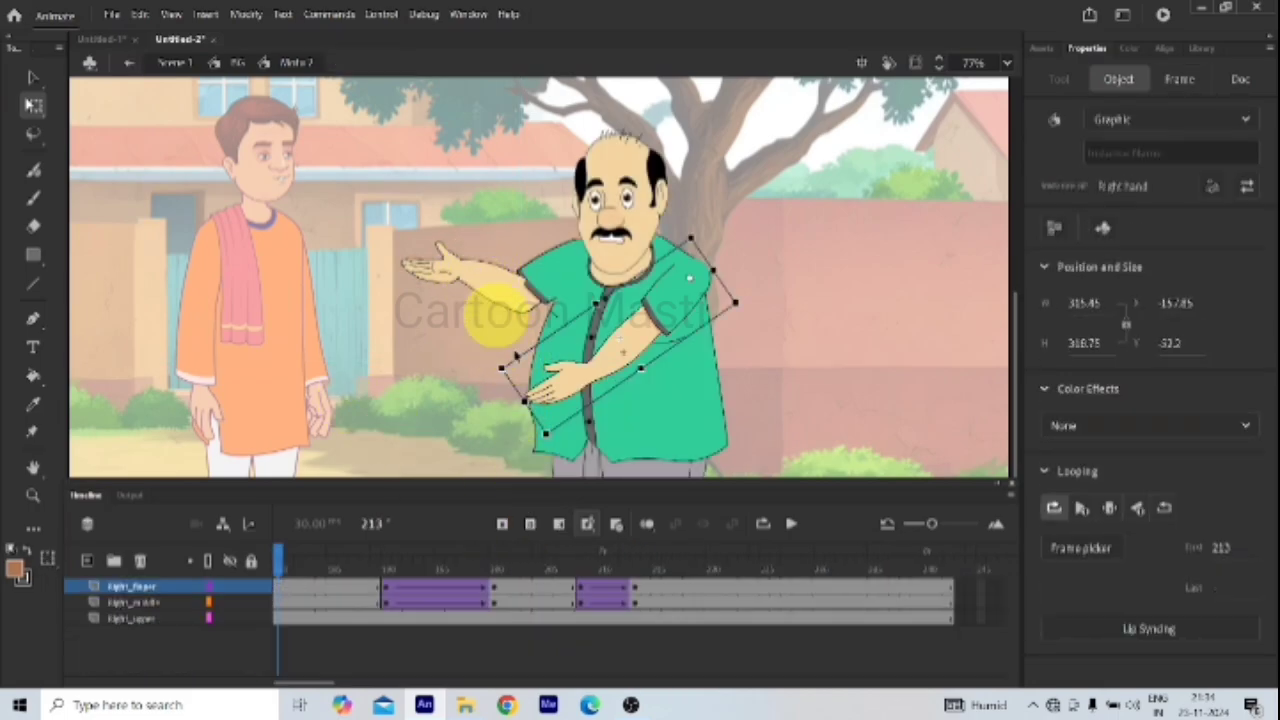
click(580, 591)
drag(384, 521, 371, 523)
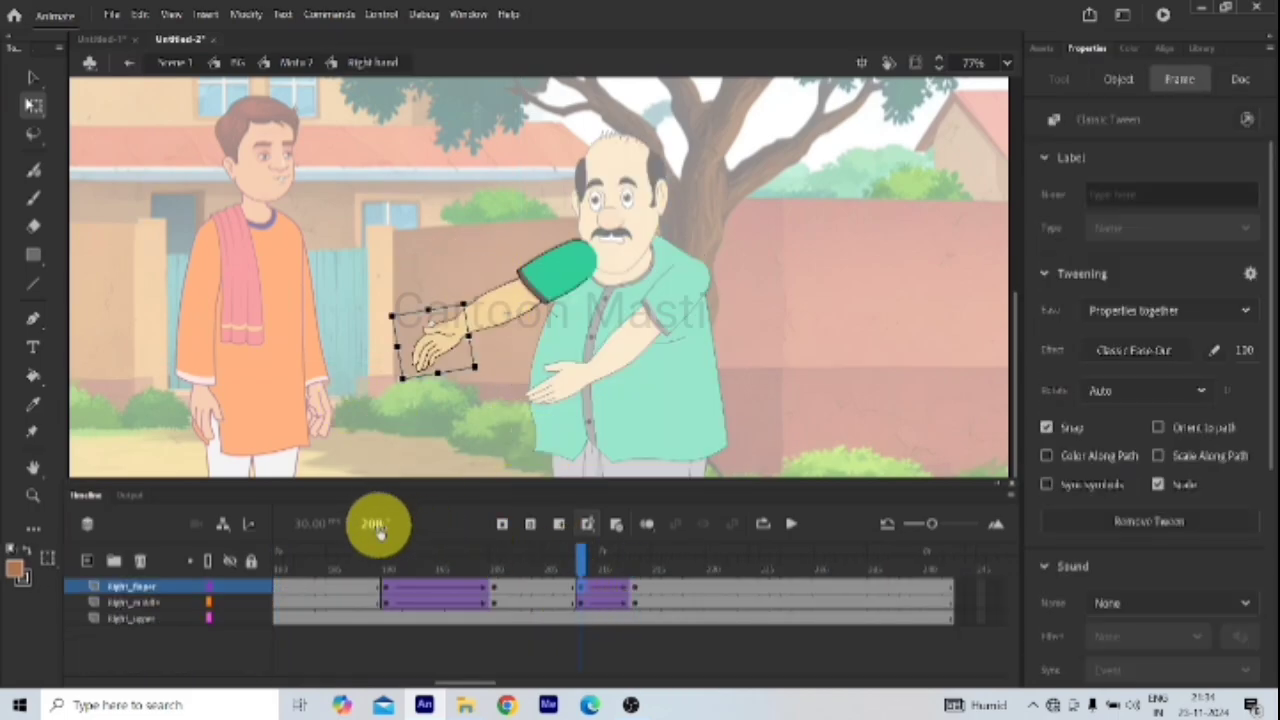
click(129, 62)
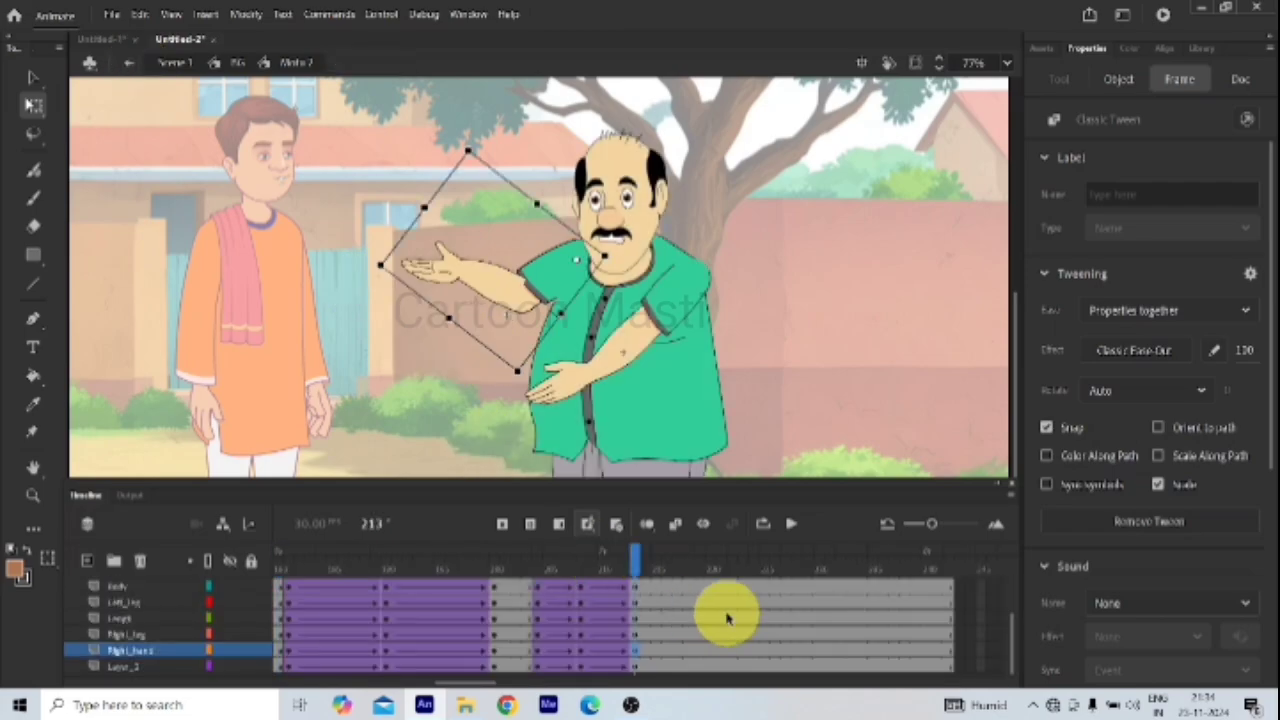
Step: Open the left hand's symbol and insert keyframes on its finger and middle layers at frames 208 and 213
double_click(583, 449)
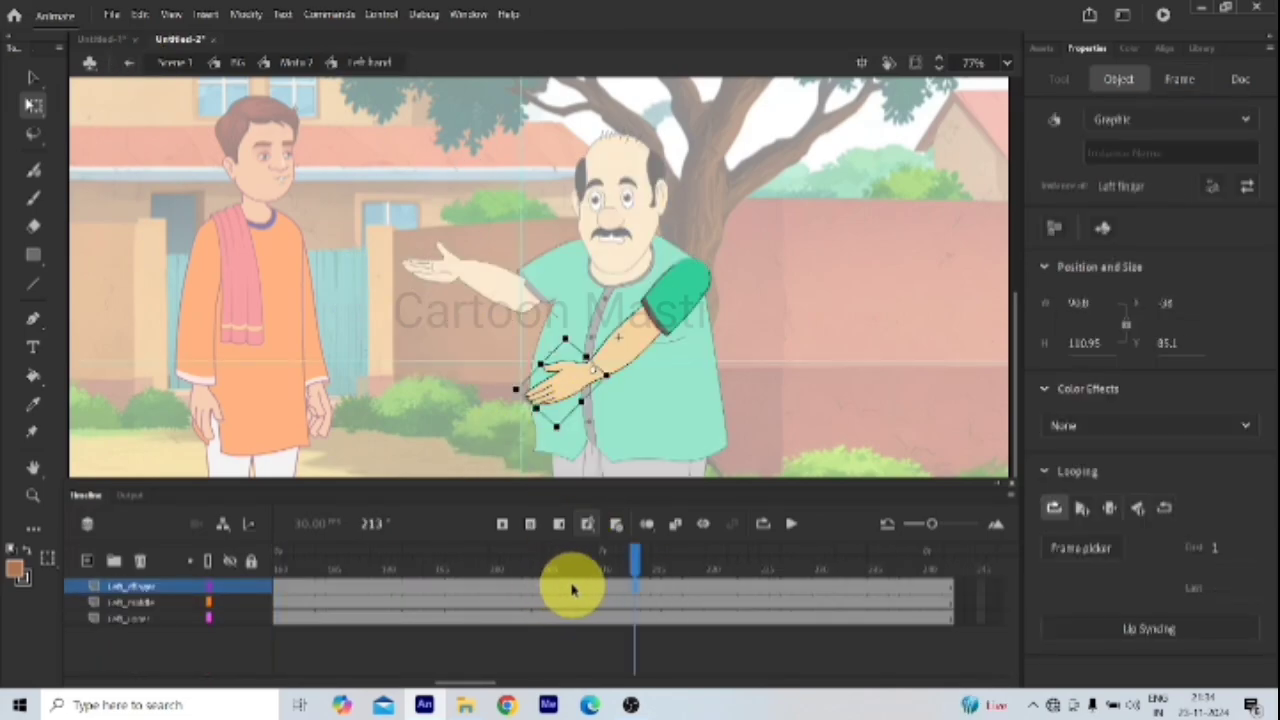
click(578, 586)
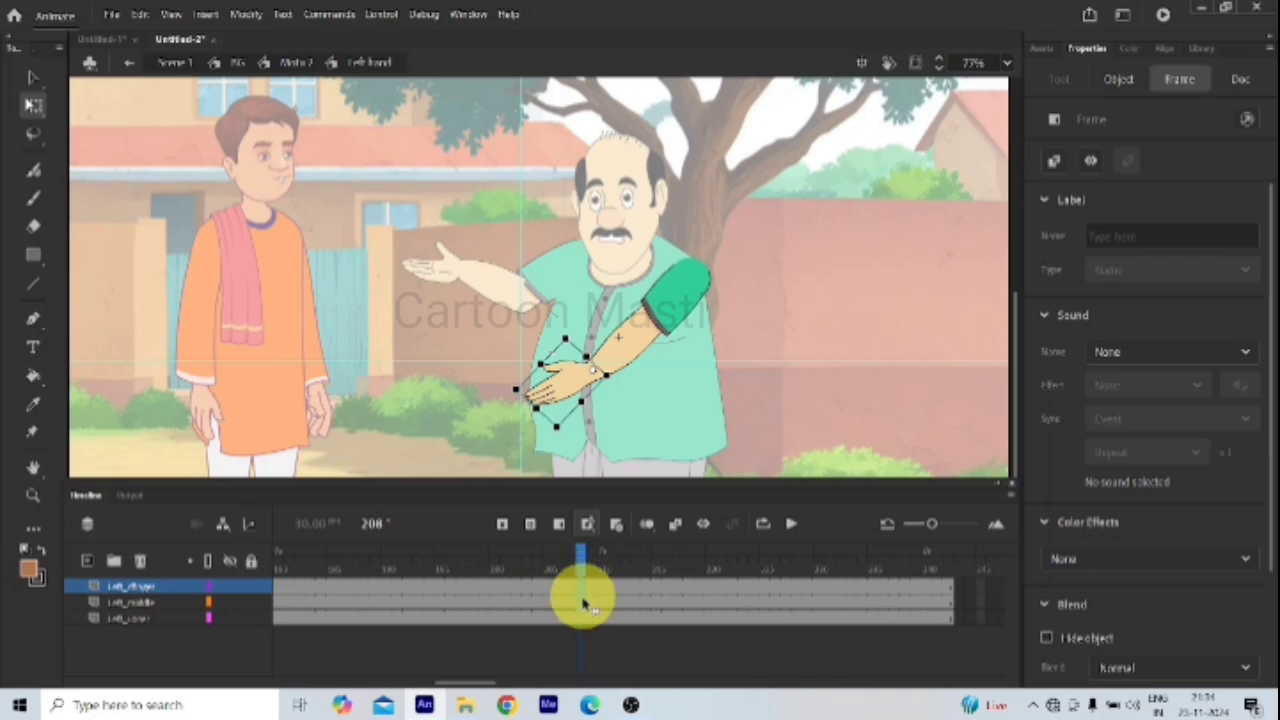
click(584, 604)
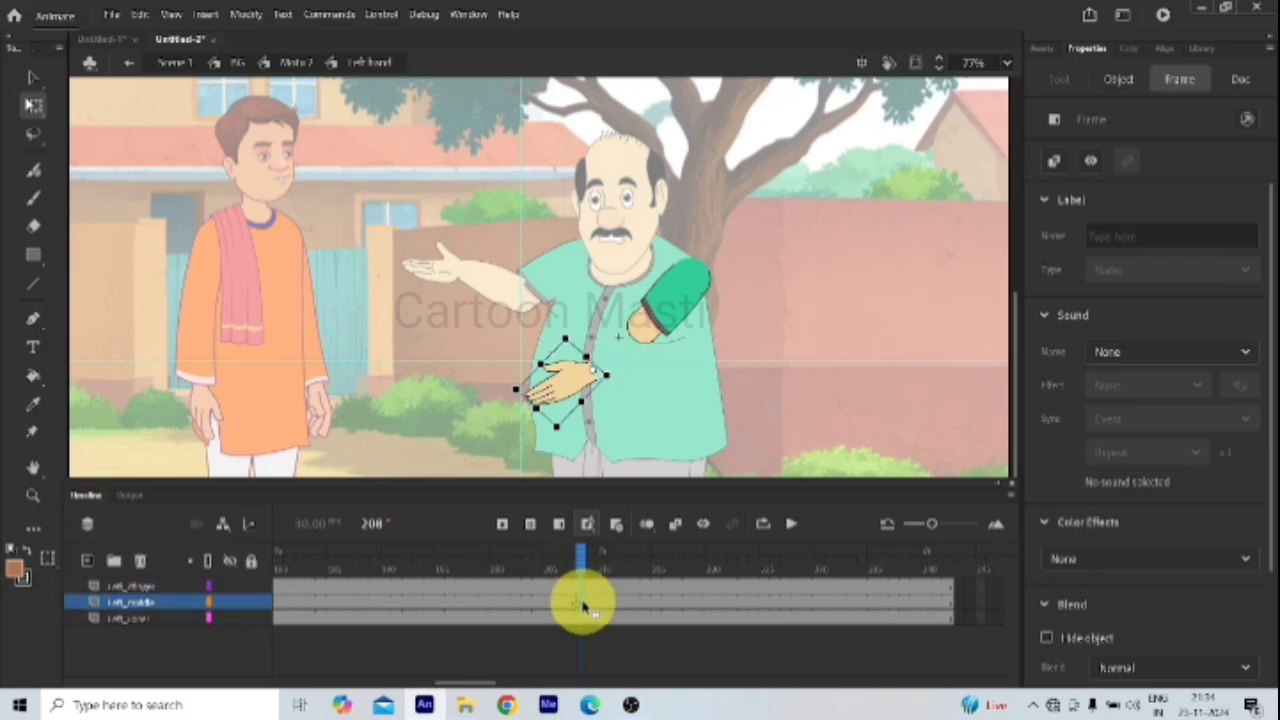
click(592, 603)
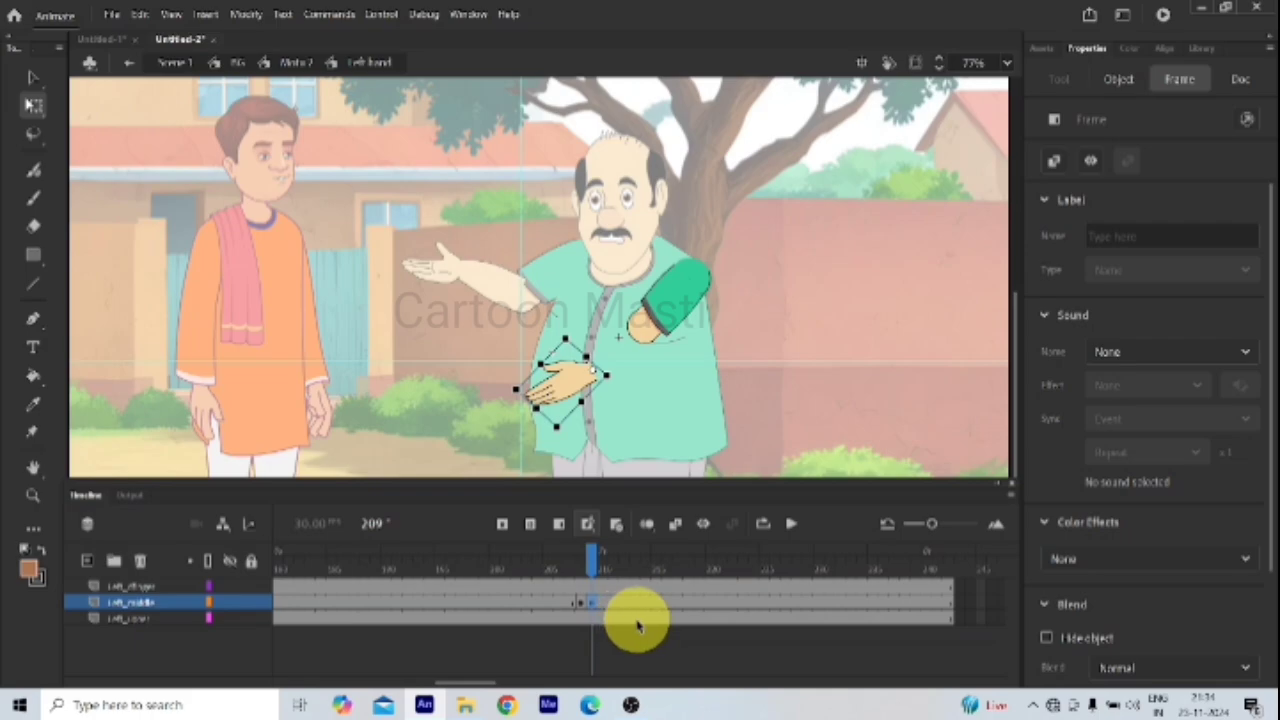
click(650, 588)
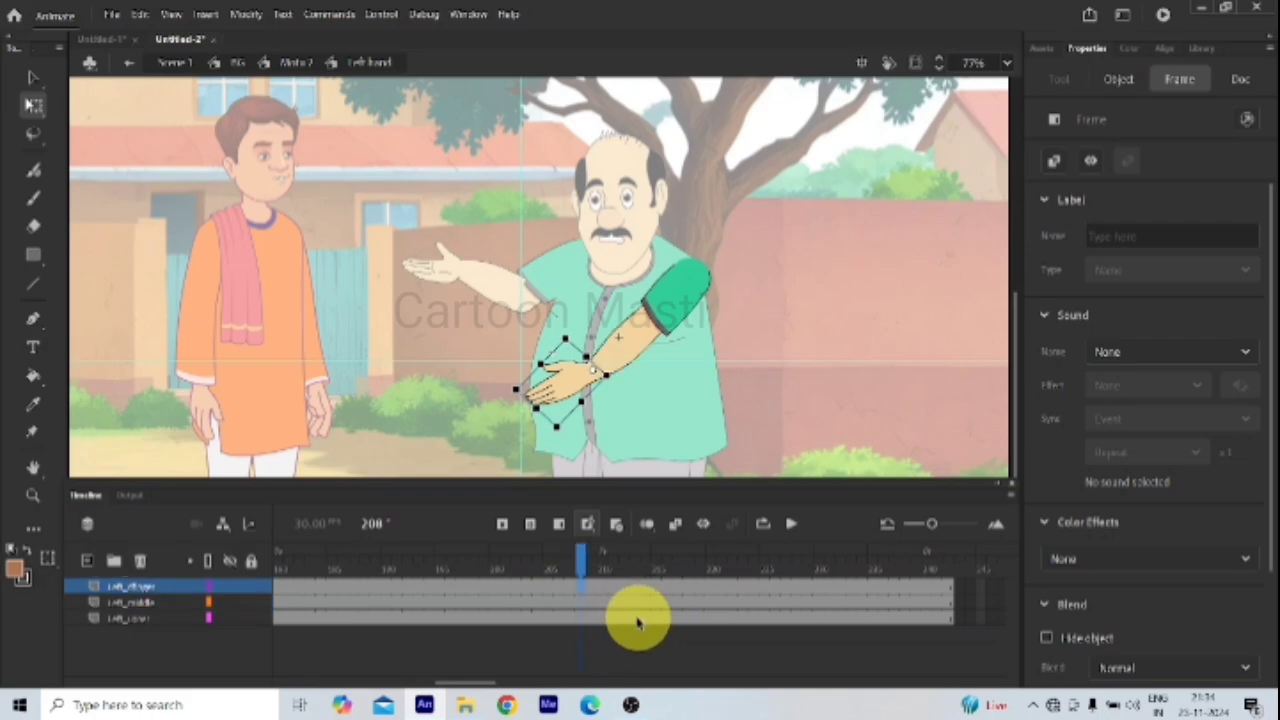
click(584, 614)
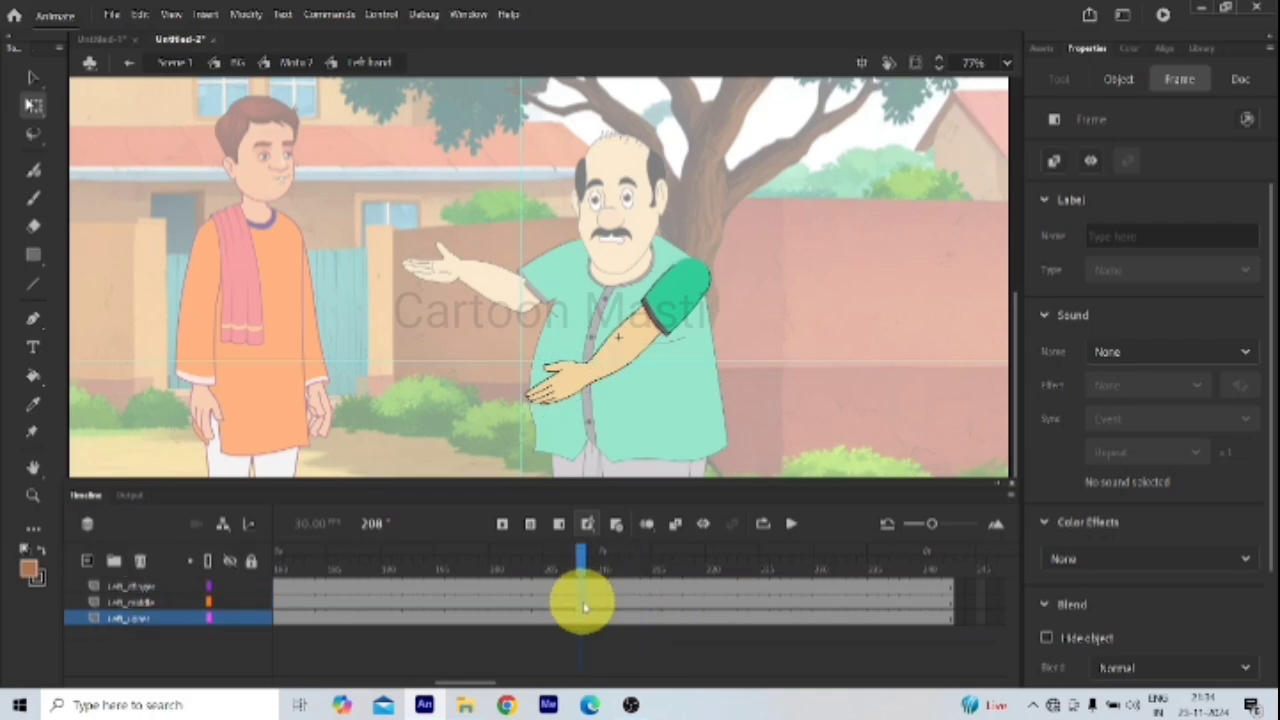
click(585, 603)
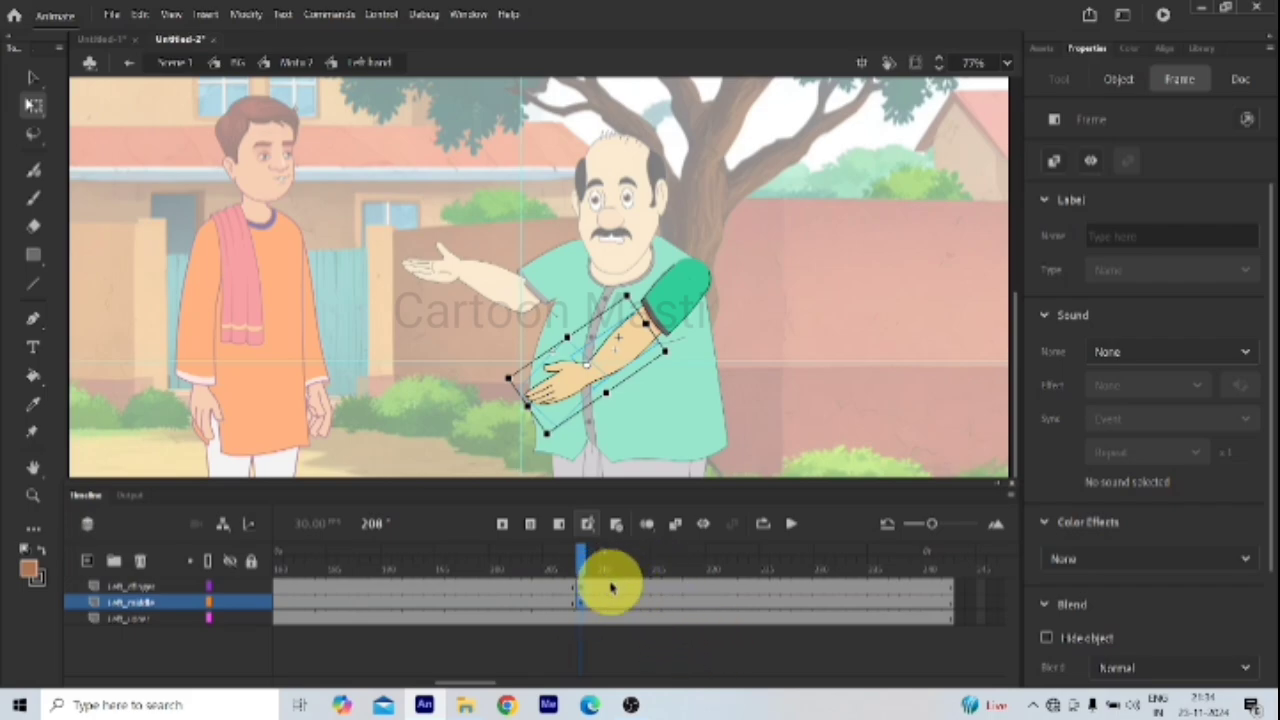
click(636, 604)
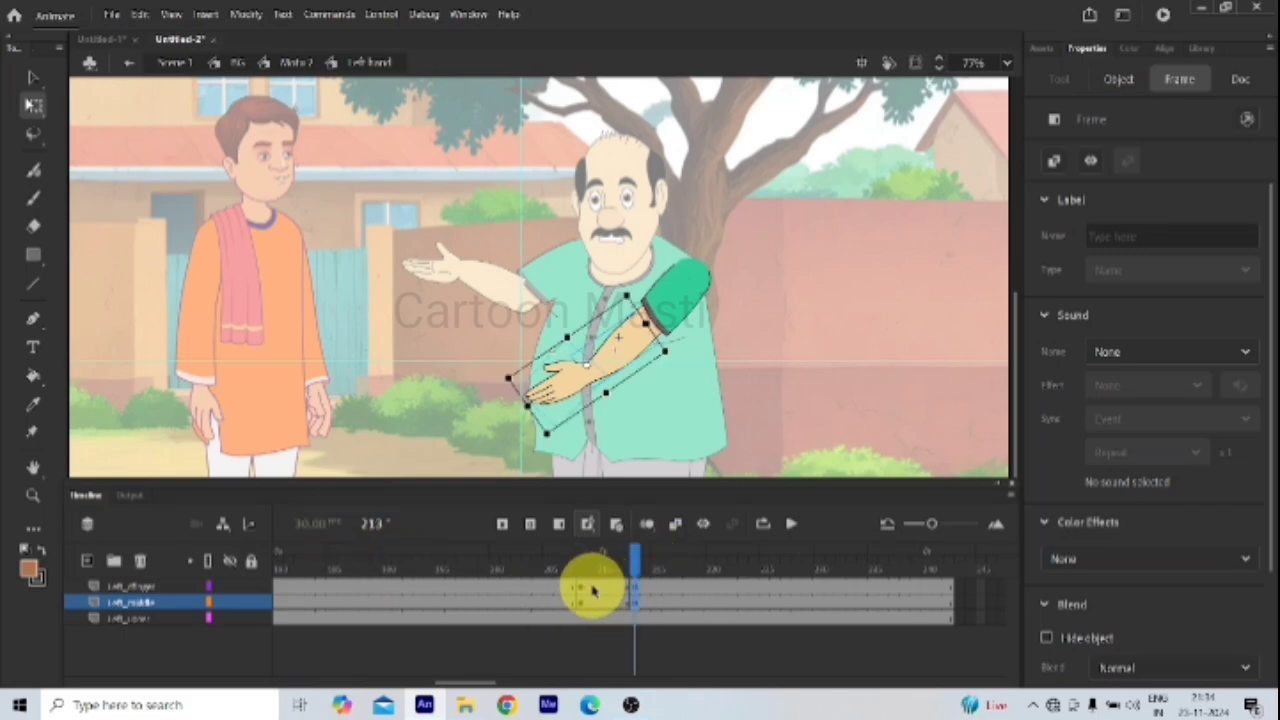
Step: Create classic tweens between frames 208 and 213 on the left finger and middle layers with an ease of 100
click(612, 608)
right_click(610, 594)
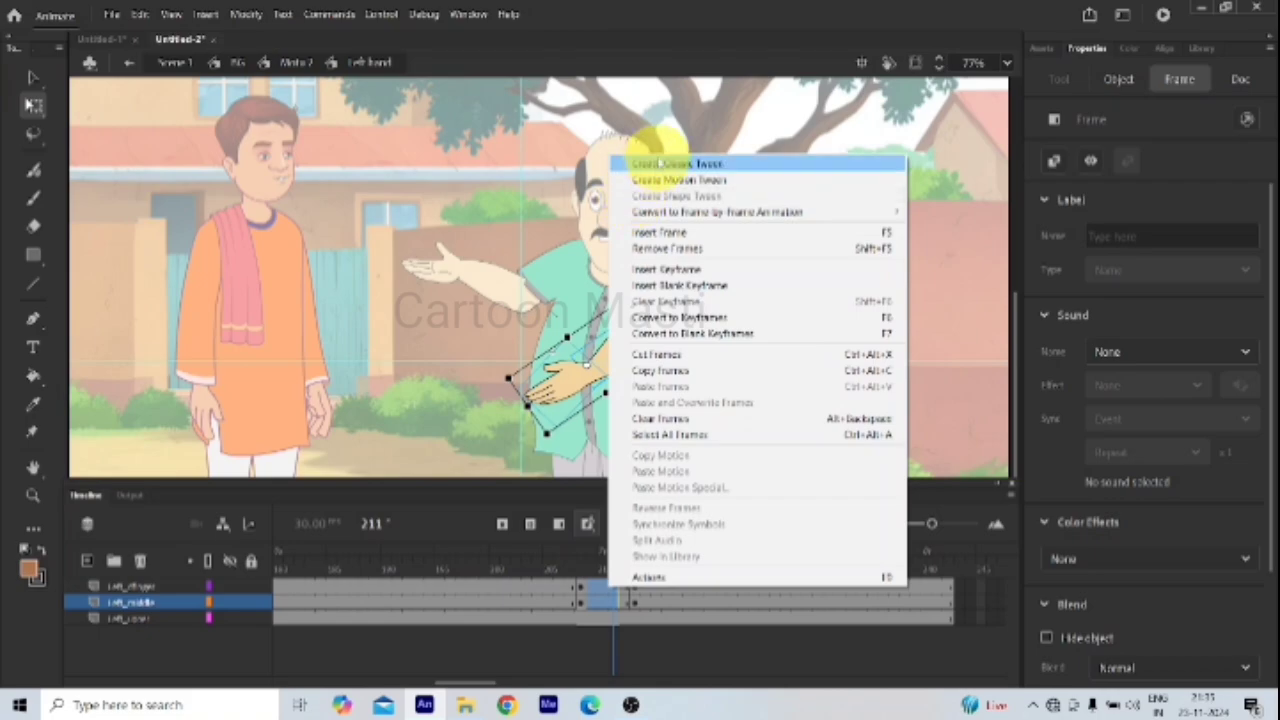
click(652, 162)
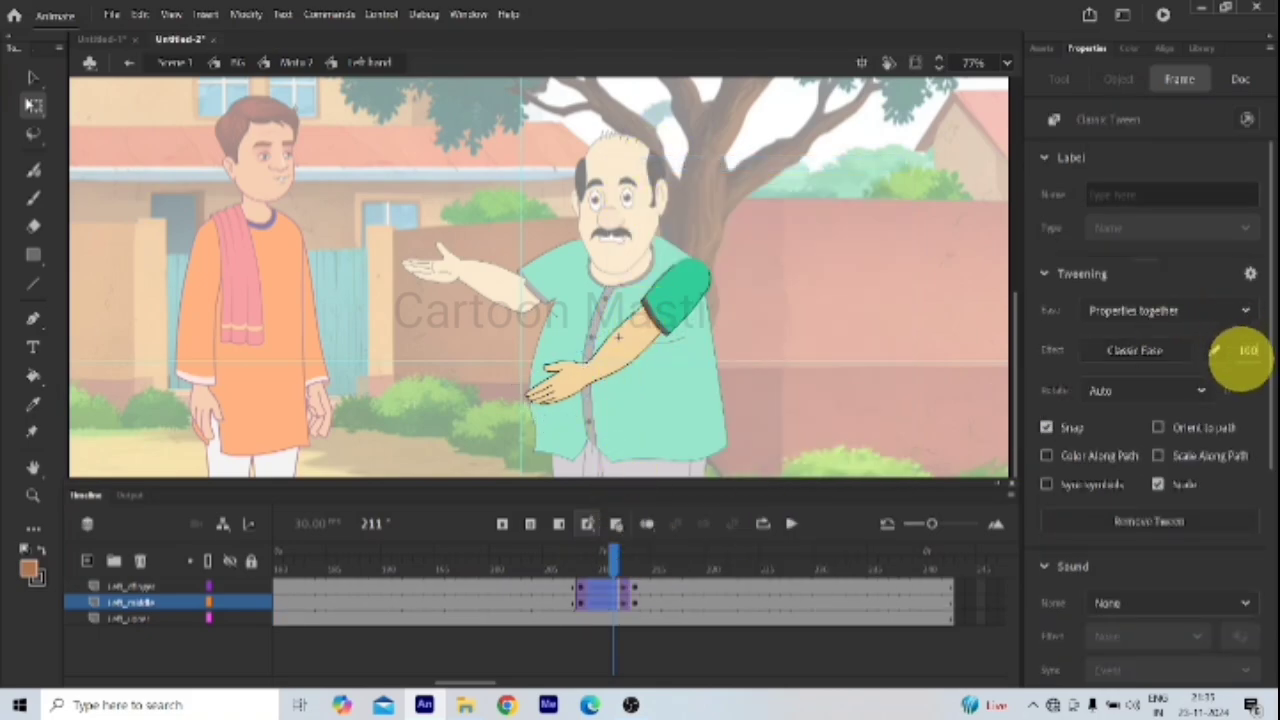
Step: At frame 213, move the pivot of the left forearm and fingers to the elbow and rotate both upward in front of the chest
click(634, 557)
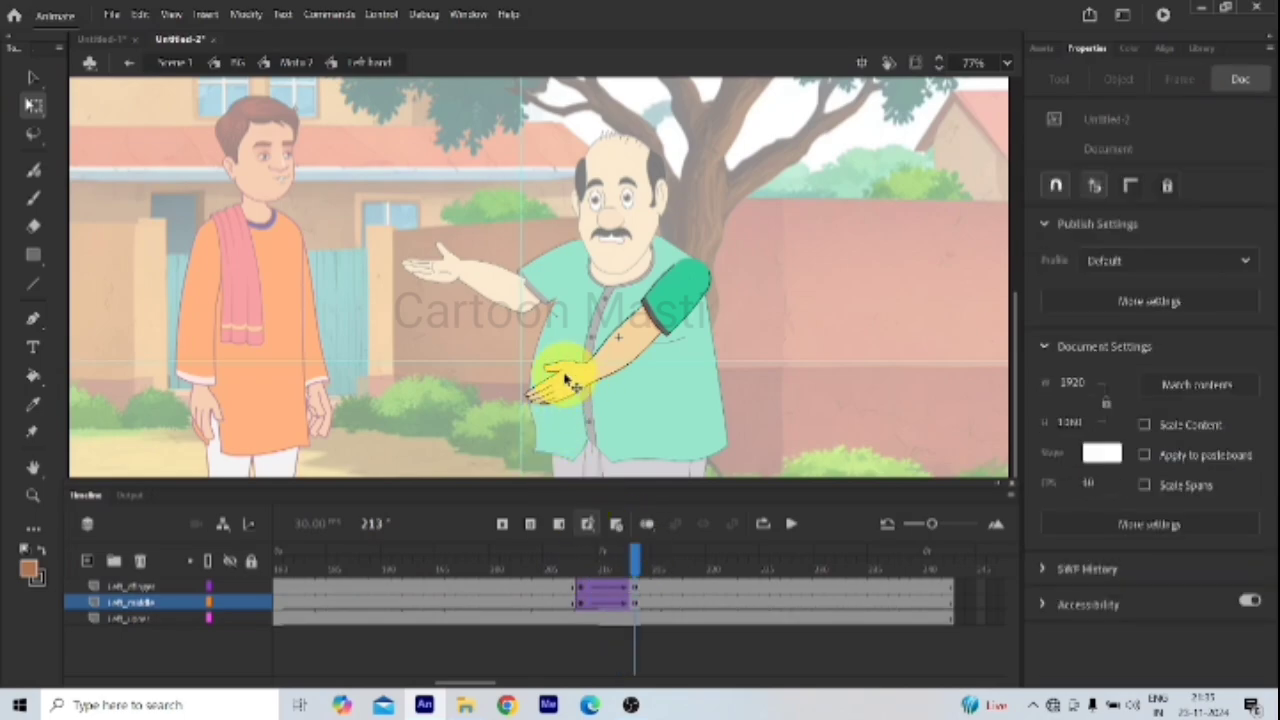
click(612, 398)
click(618, 397)
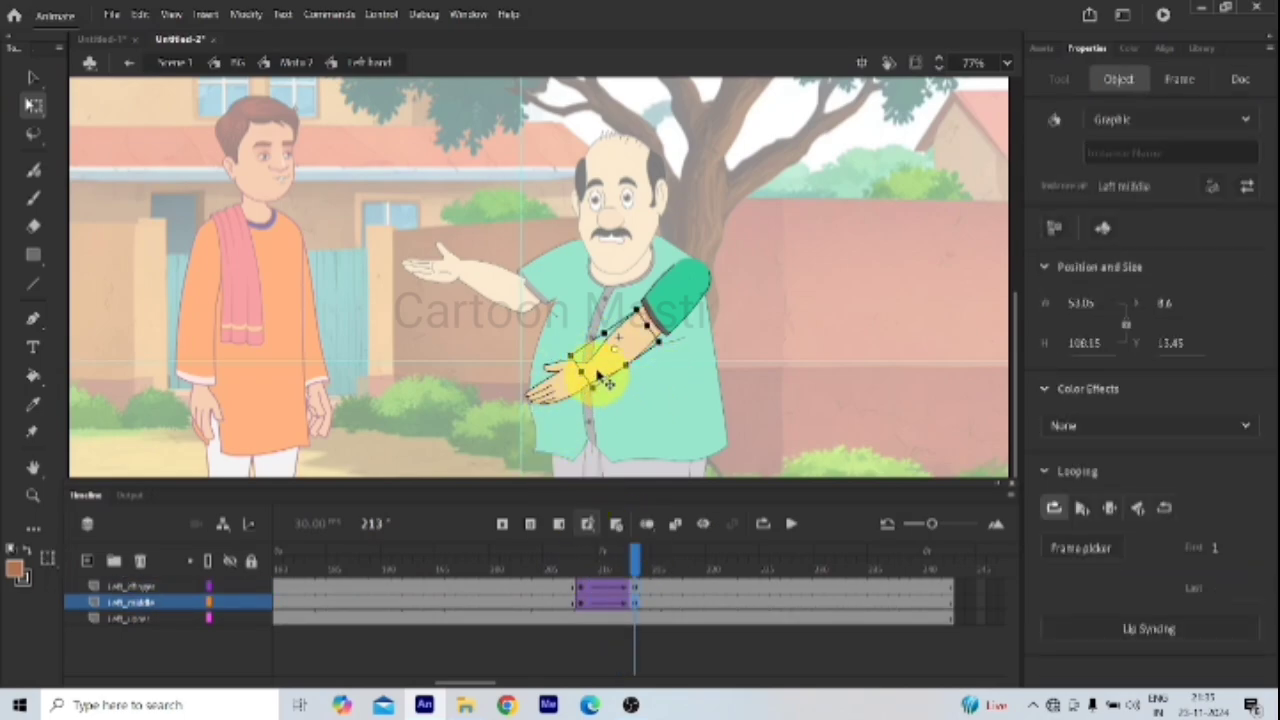
click(606, 370)
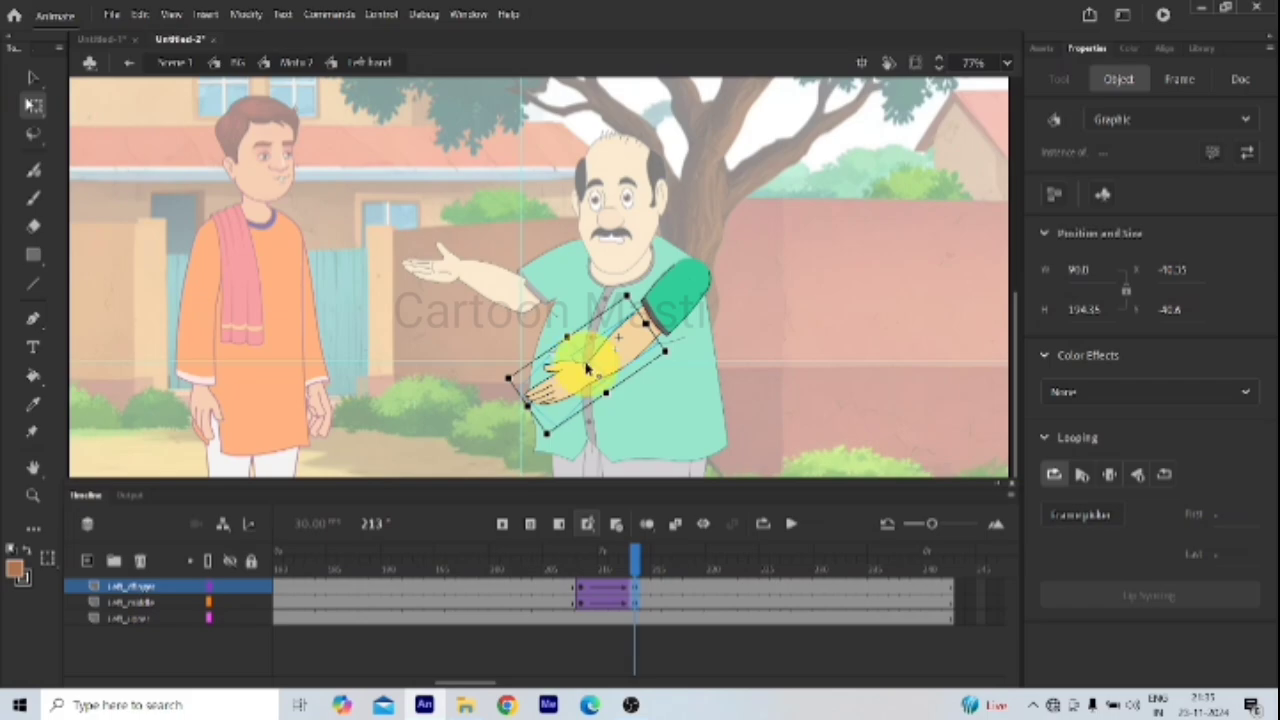
mouse_move(645, 333)
mouse_down()
mouse_move(543, 433)
mouse_move(509, 409)
mouse_move(492, 330)
mouse_move(583, 306)
mouse_move(723, 306)
mouse_move(677, 374)
mouse_move(660, 352)
mouse_up()
scroll(660, 352, up, 5)
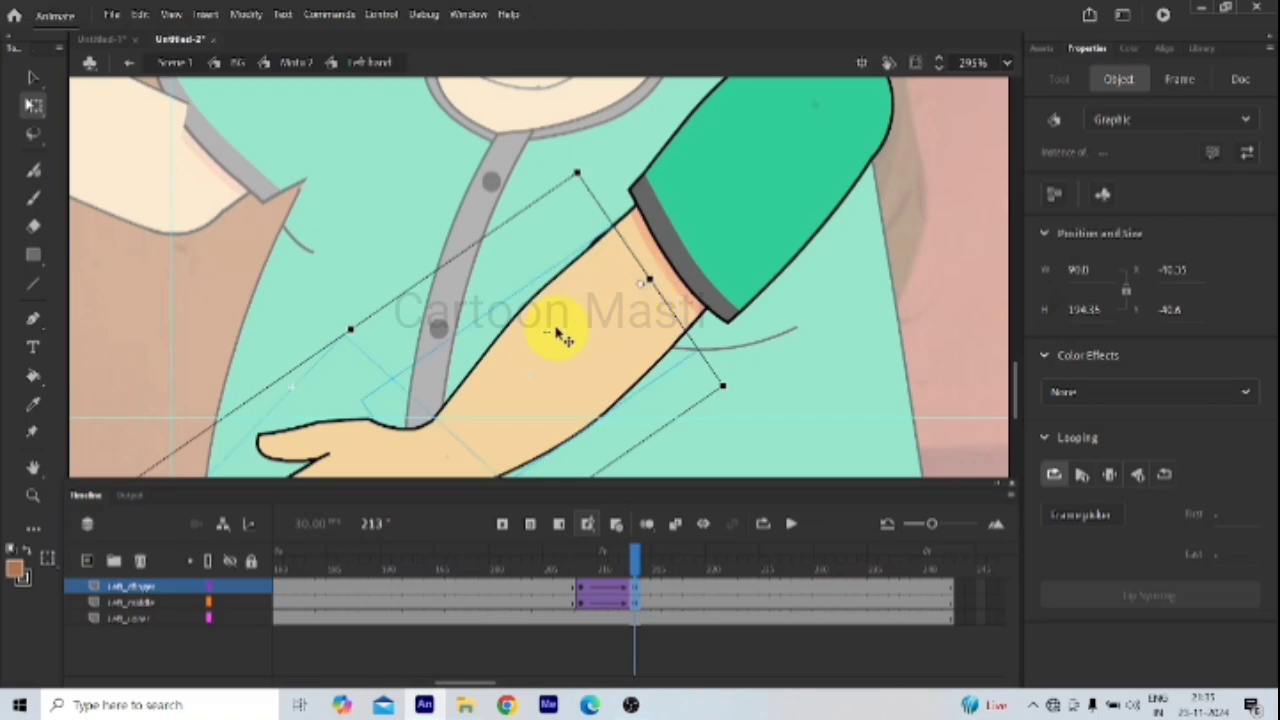
scroll(563, 338, down, 6)
drag(500, 418, 457, 366)
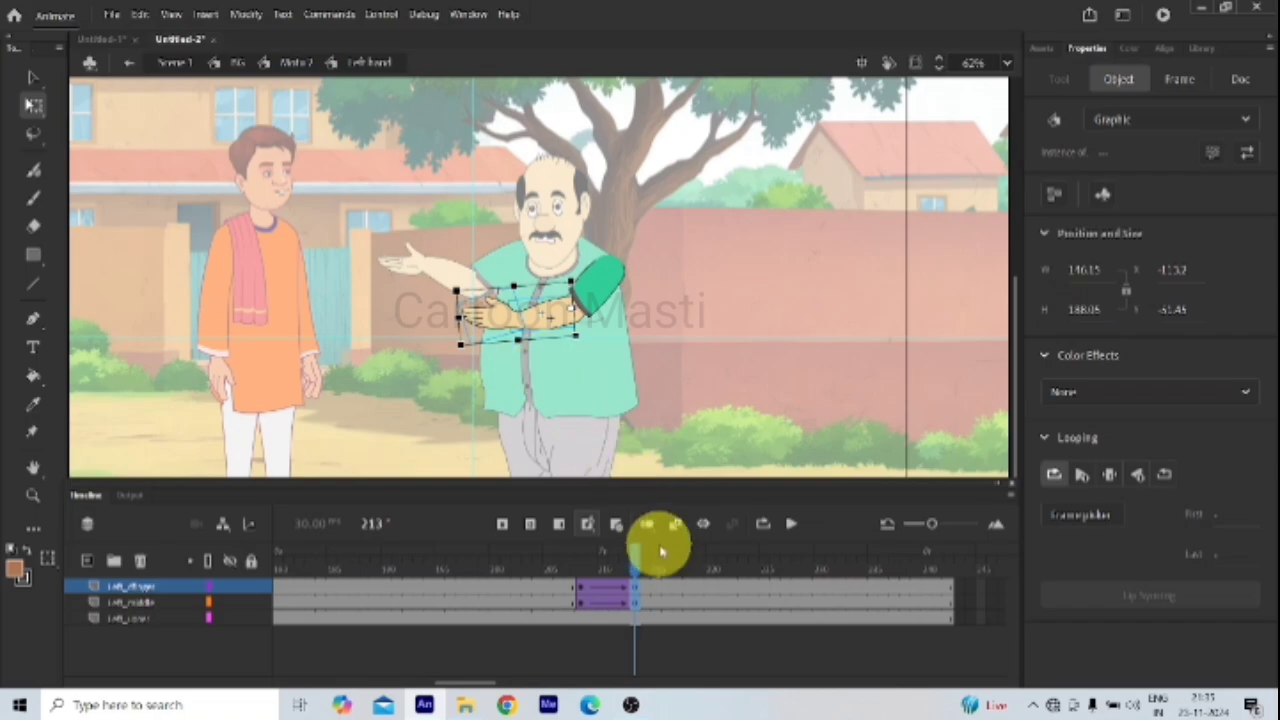
click(634, 329)
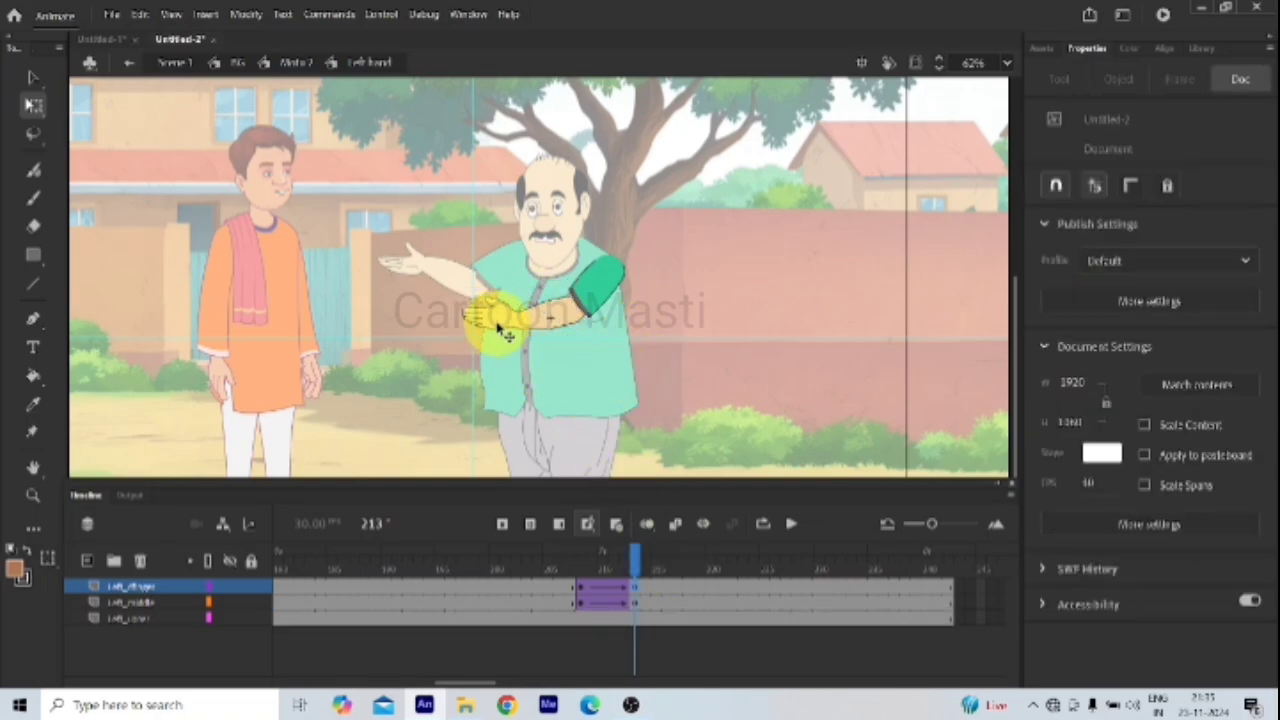
Step: Inside the left finger symbol, insert a keyframe at frame 209, switch the hand to pose 2, and return to the man's timeline
click(505, 335)
double_click(500, 330)
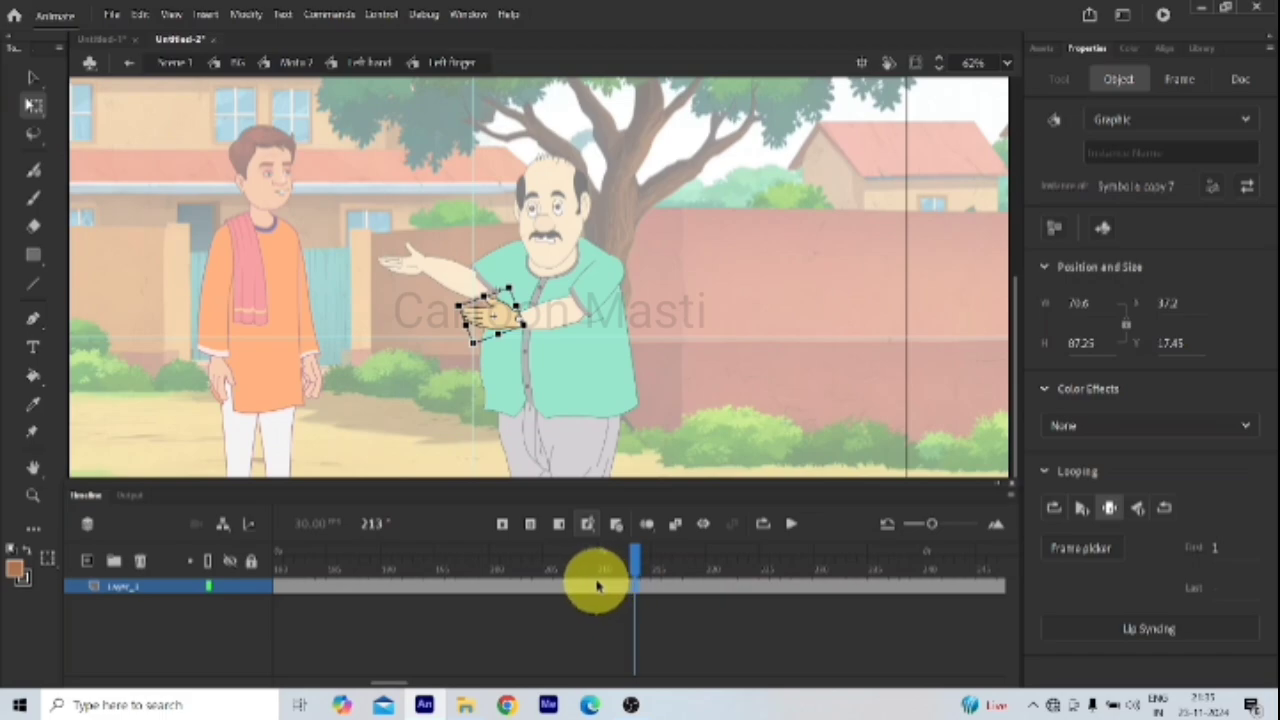
click(600, 586)
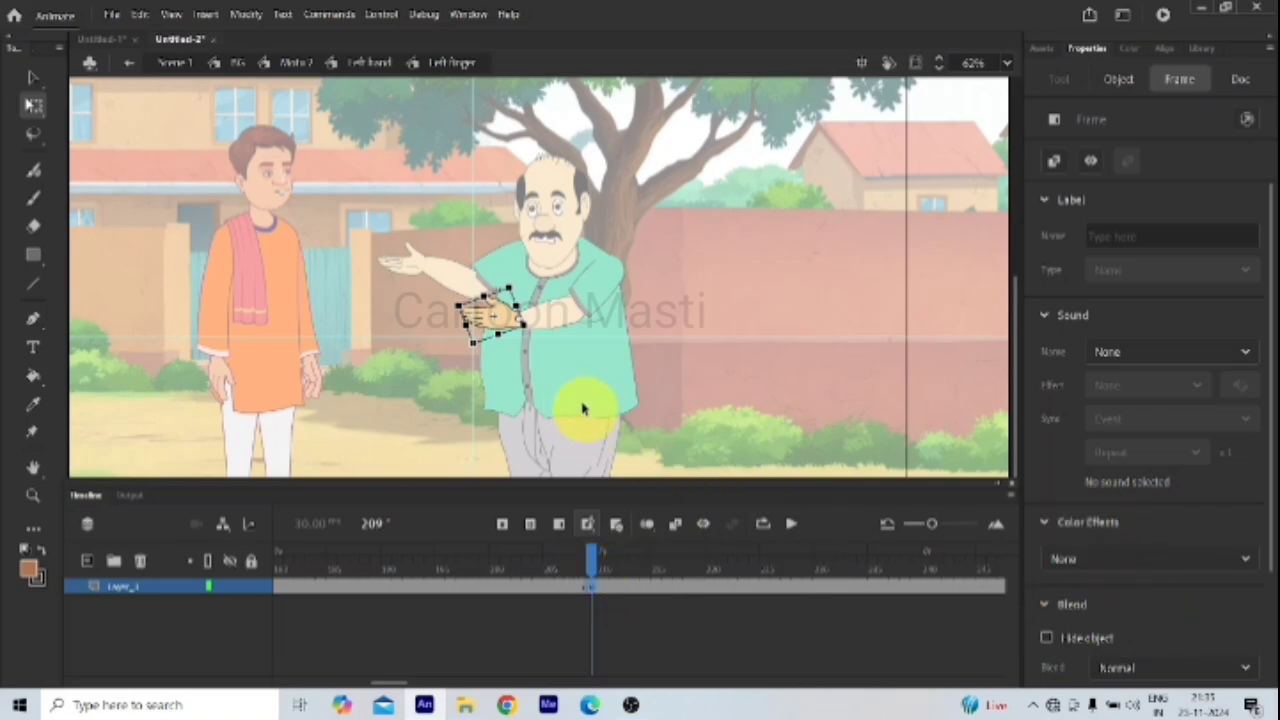
click(487, 318)
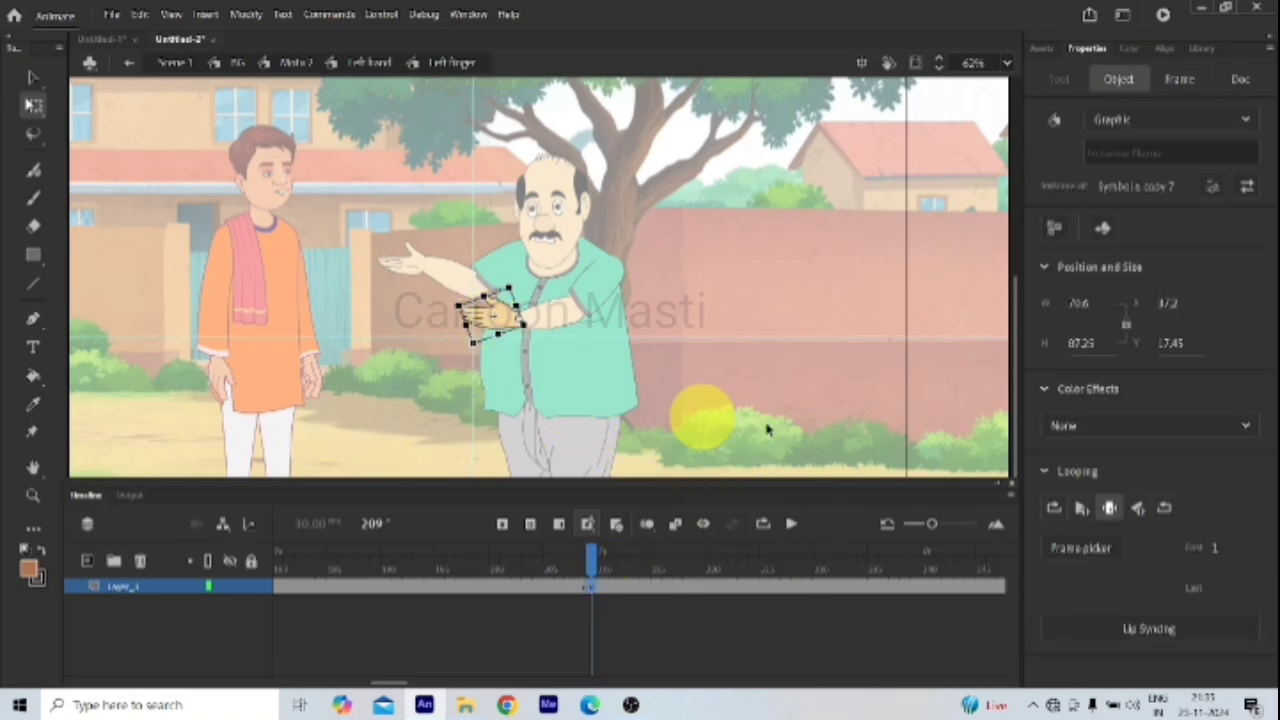
click(1078, 556)
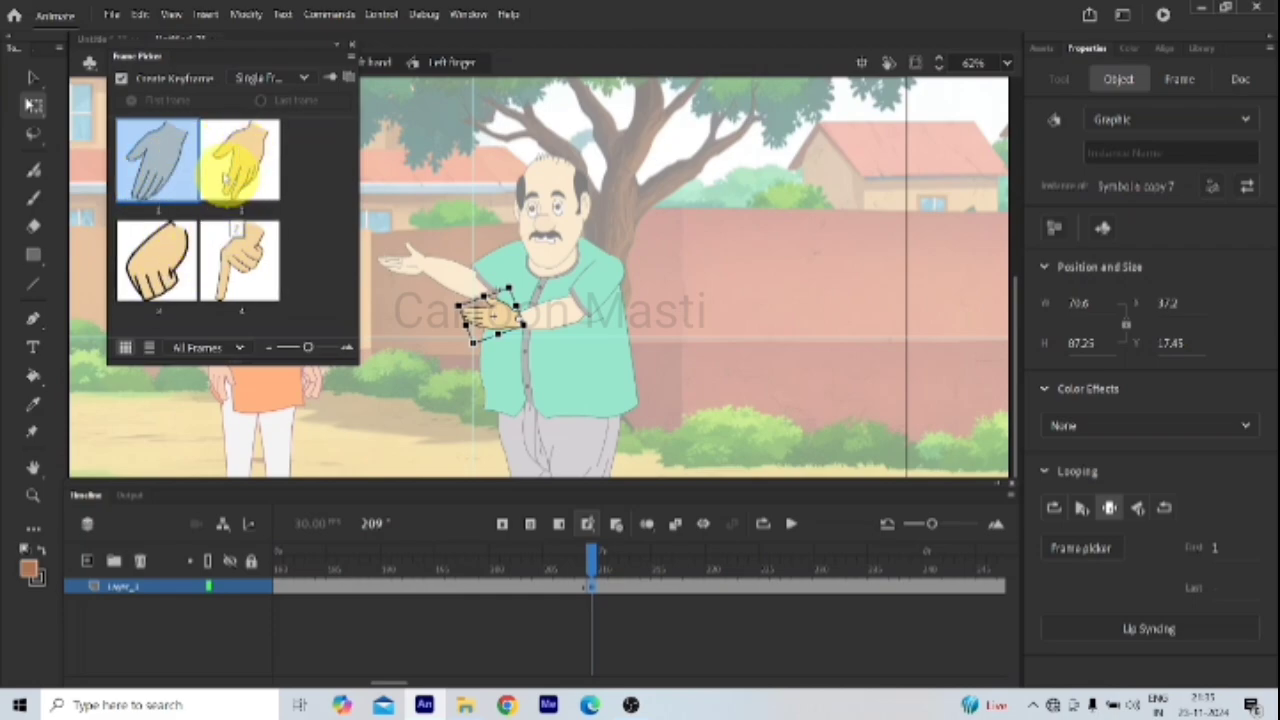
click(230, 172)
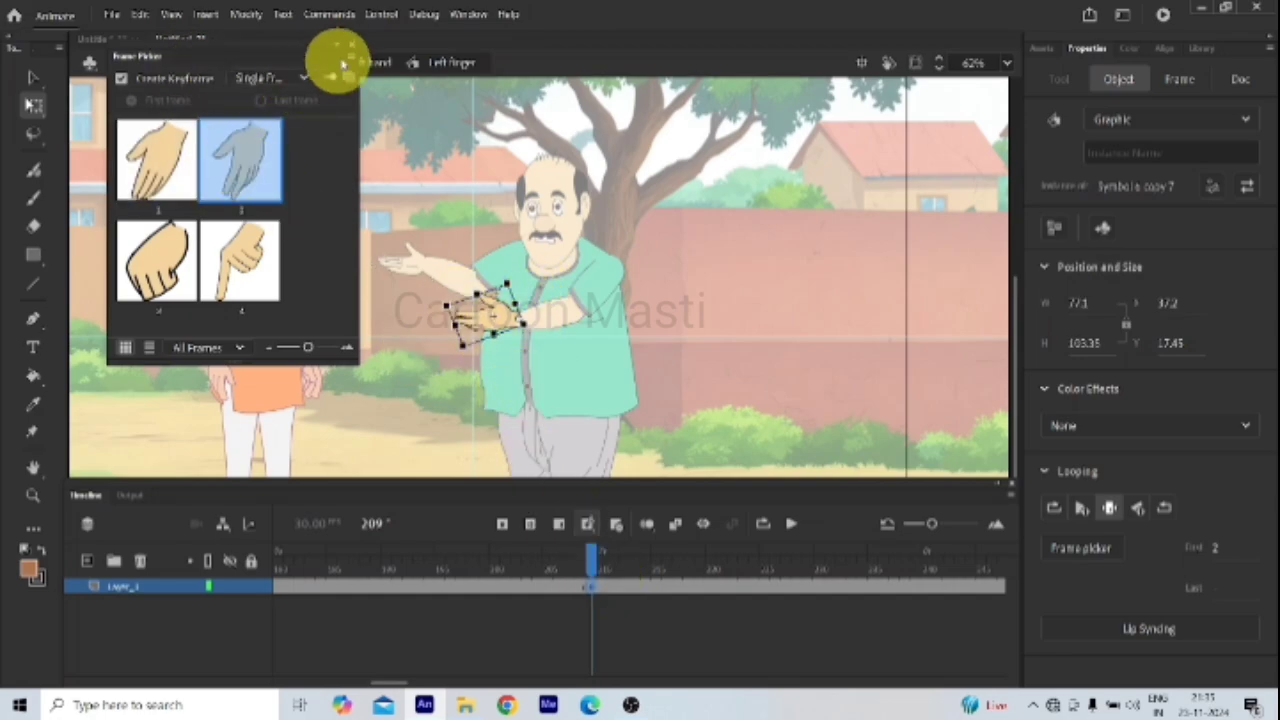
click(351, 48)
click(457, 380)
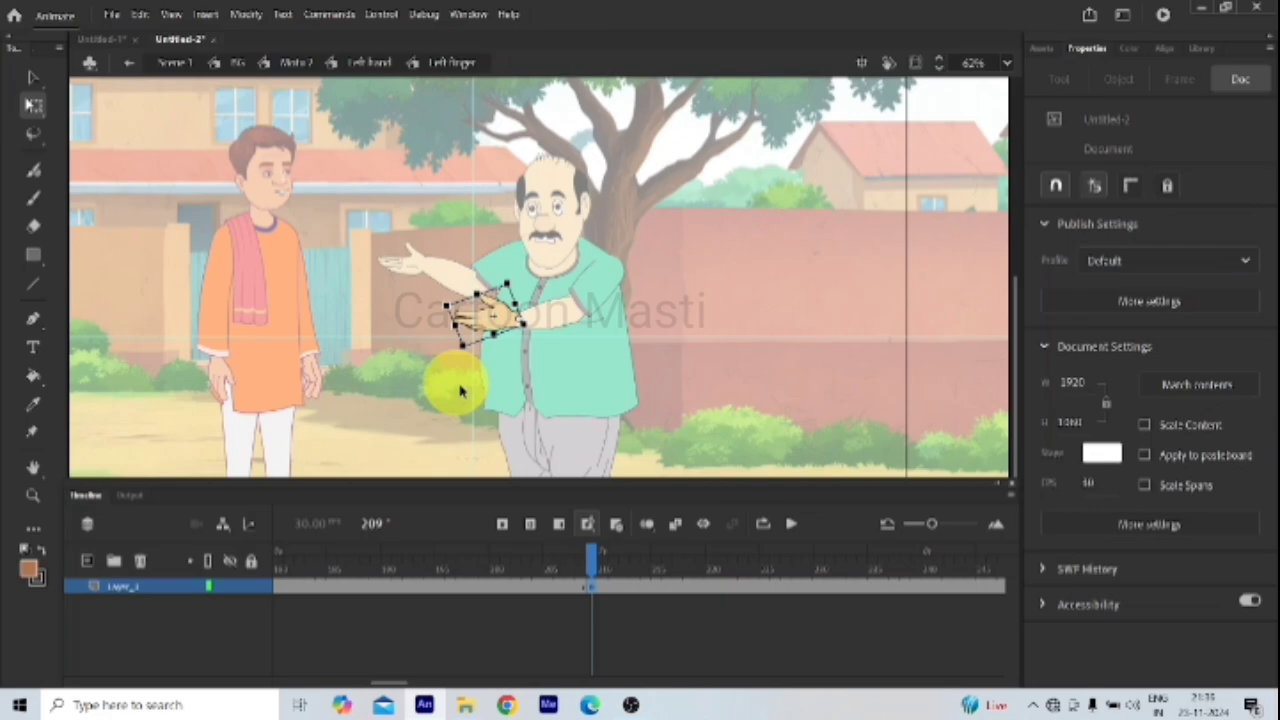
click(128, 62)
click(478, 318)
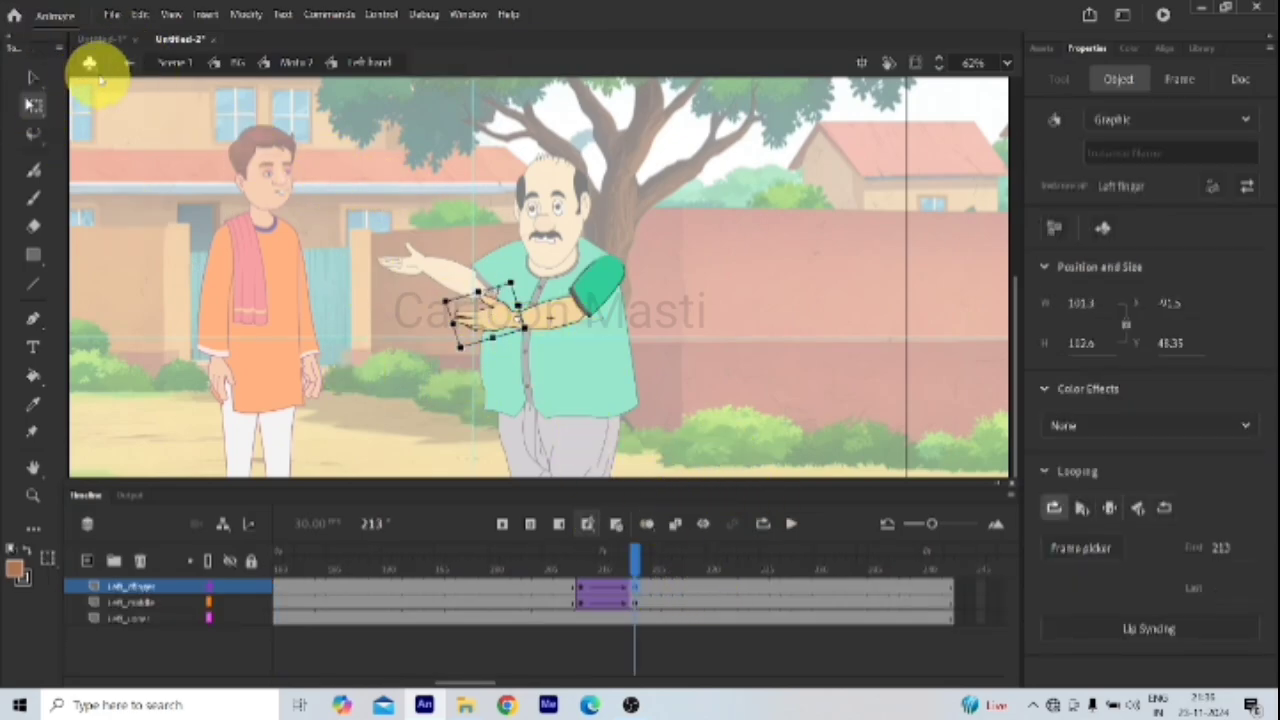
click(128, 62)
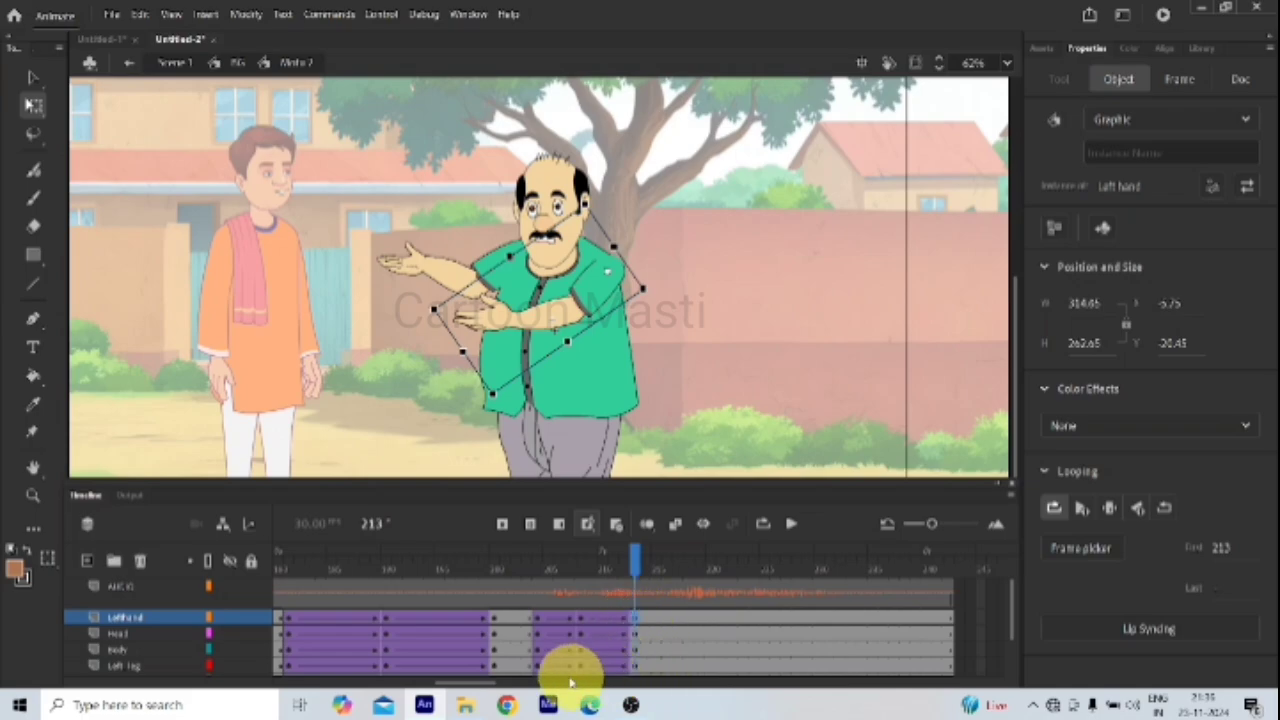
Step: Play the man's animation from the beginning of the timeline and stop it
drag(491, 686, 251, 660)
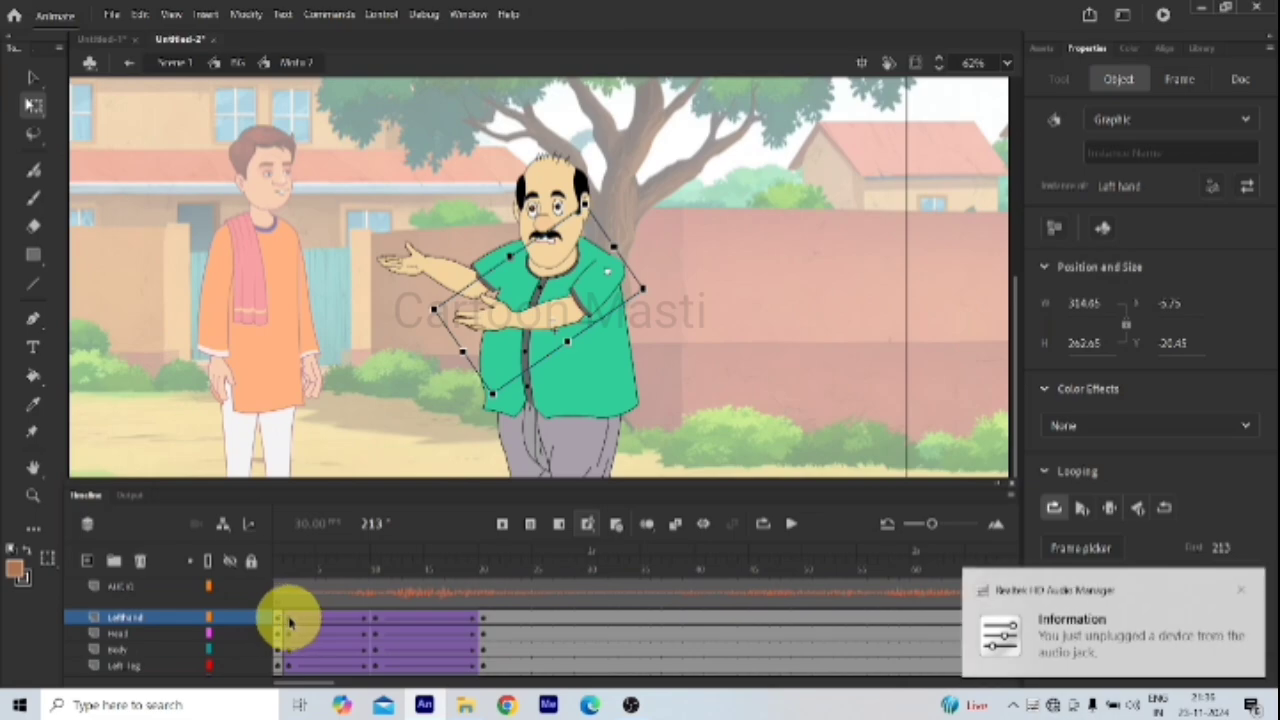
click(312, 630)
click(790, 523)
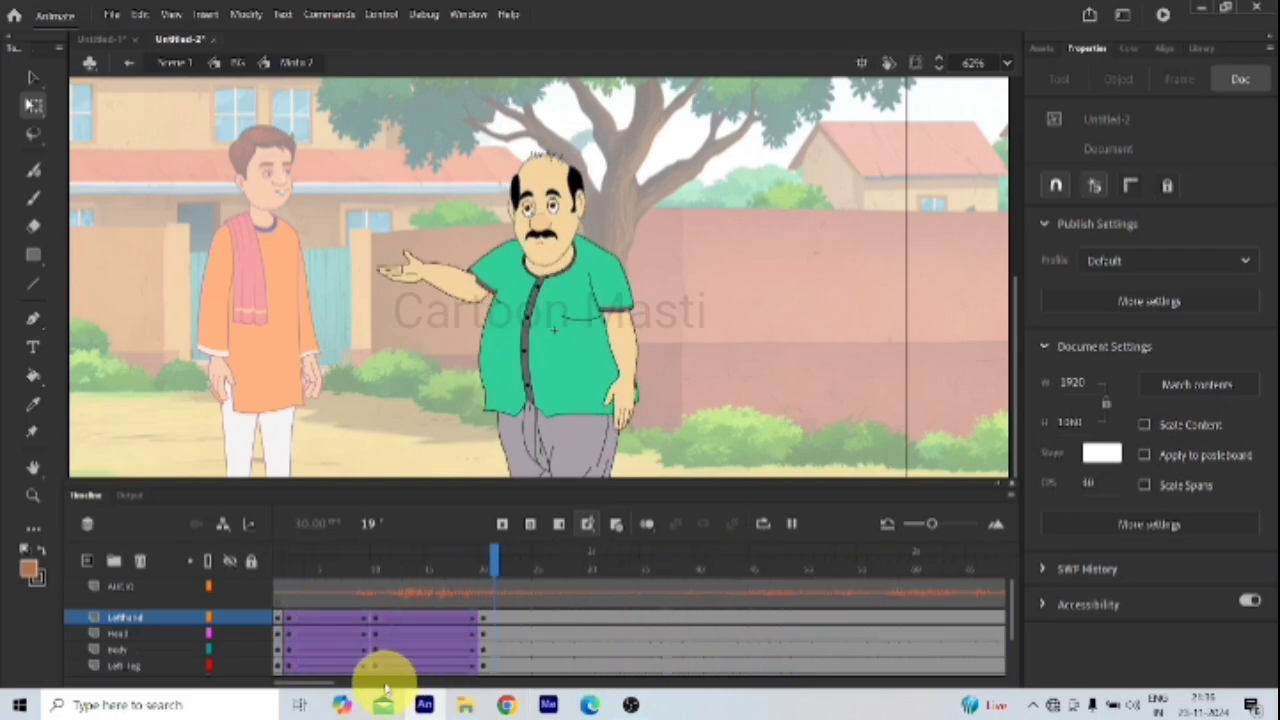
click(791, 523)
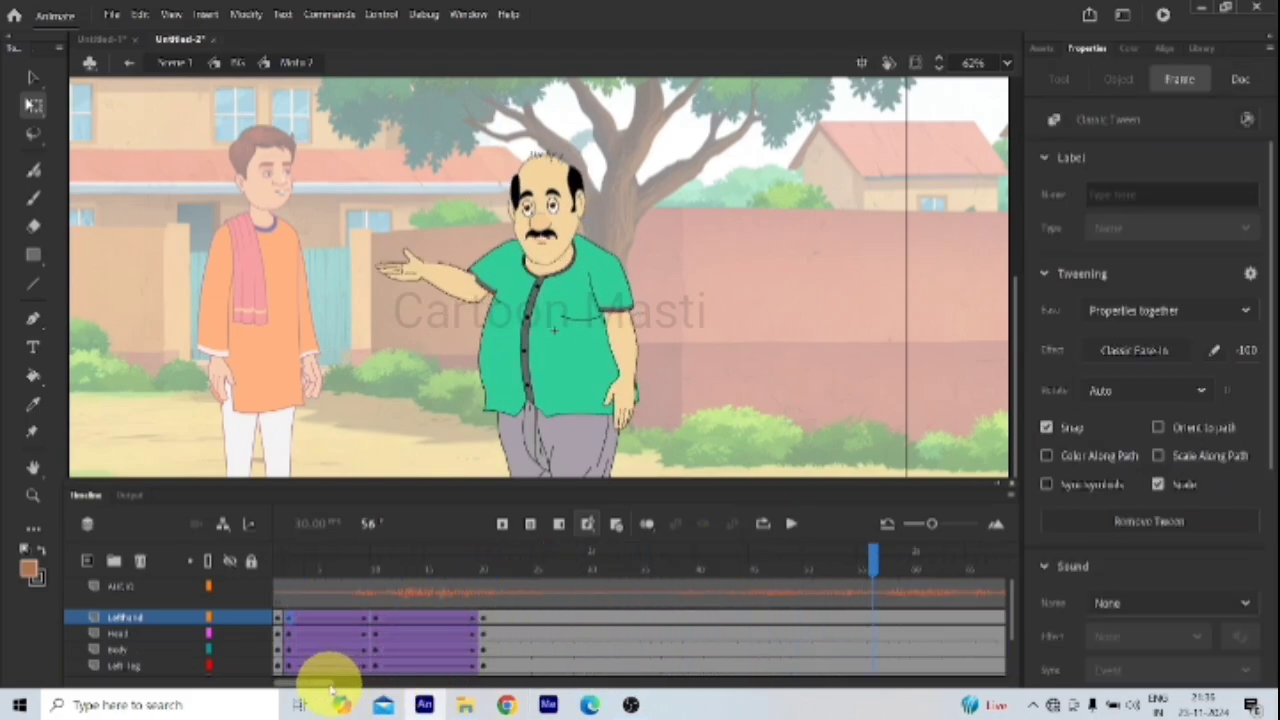
Step: Scrub through the man's animation from frame 204 to the 213 keyframe to check the arm movement
drag(398, 684, 506, 687)
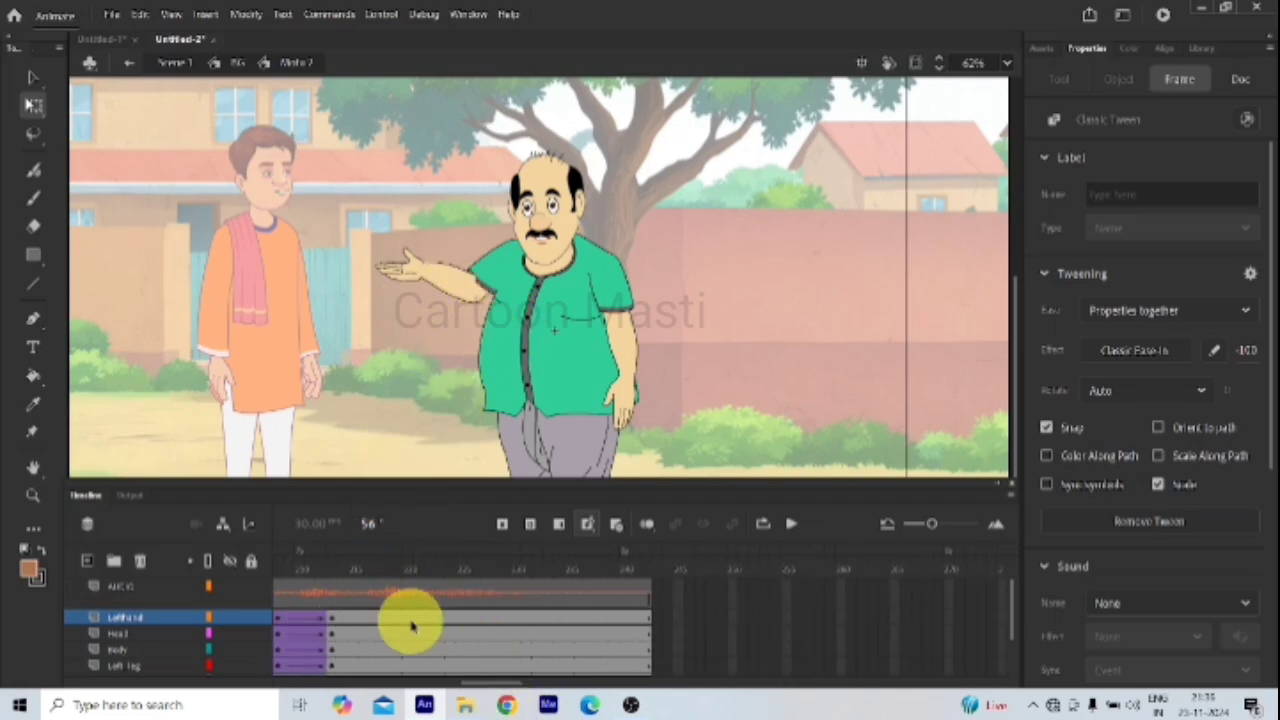
scroll(486, 679, left, 3)
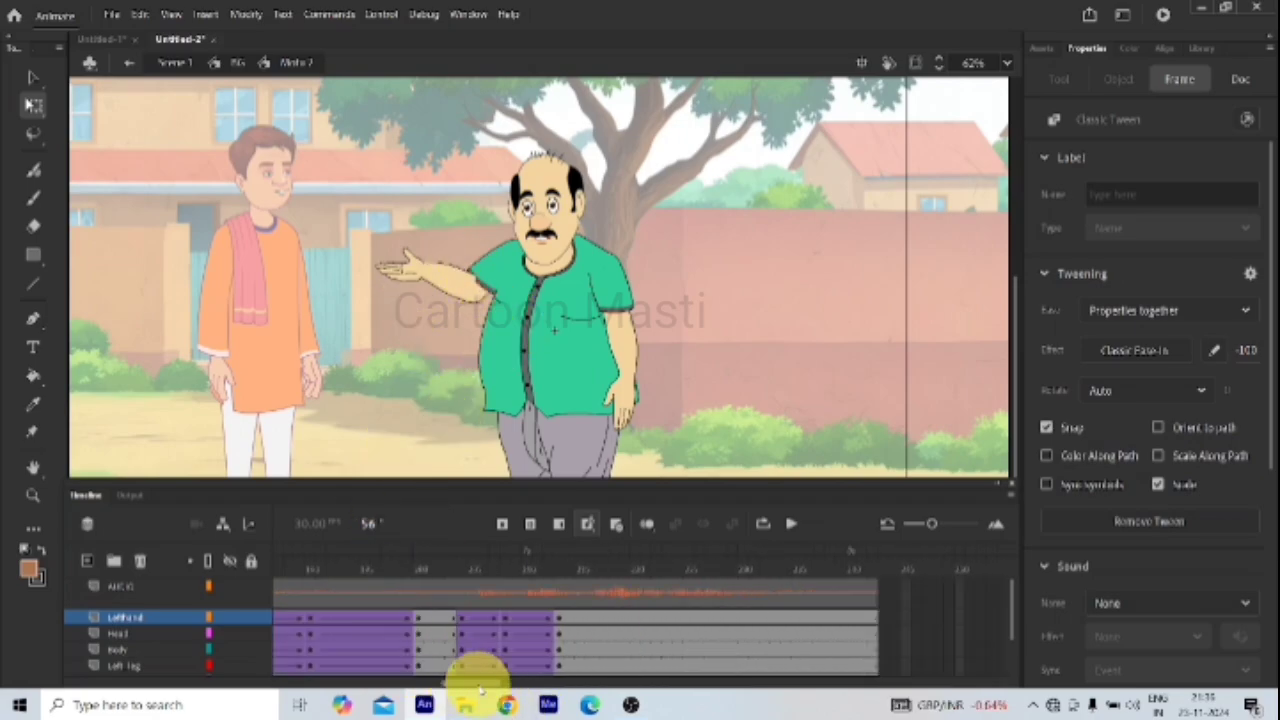
click(334, 565)
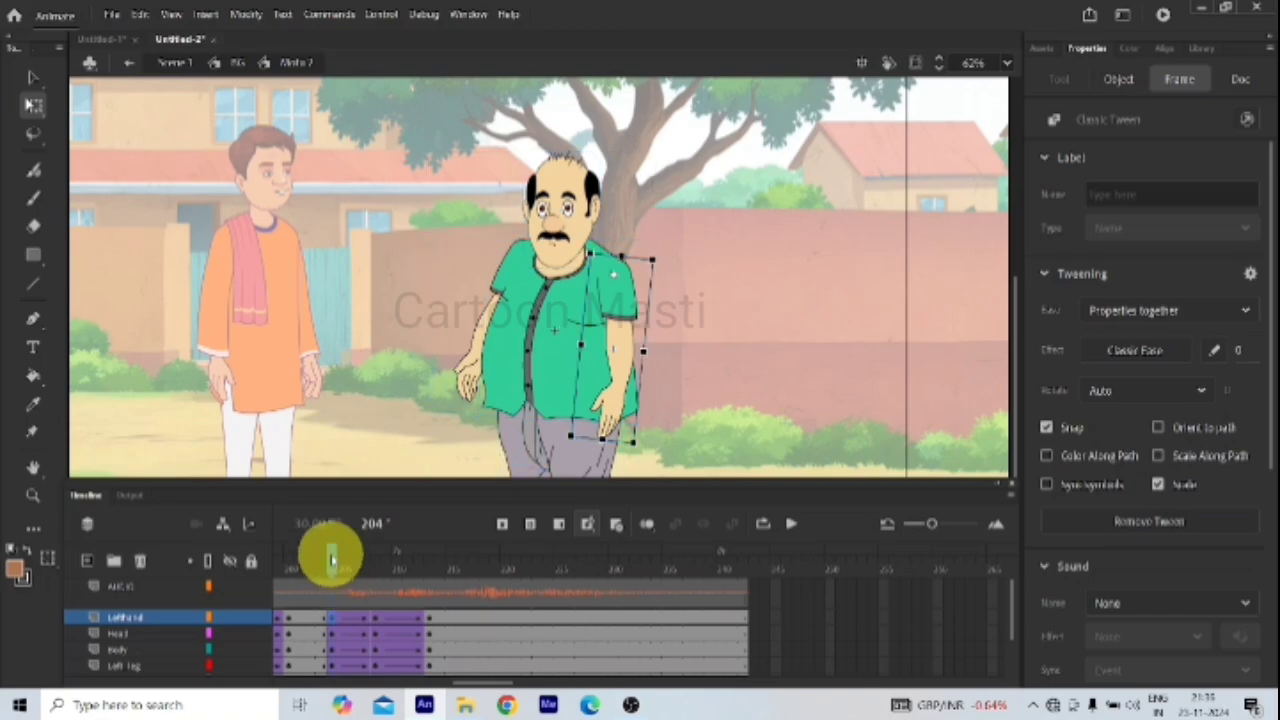
drag(329, 551, 430, 553)
drag(445, 598, 551, 625)
drag(484, 627, 420, 623)
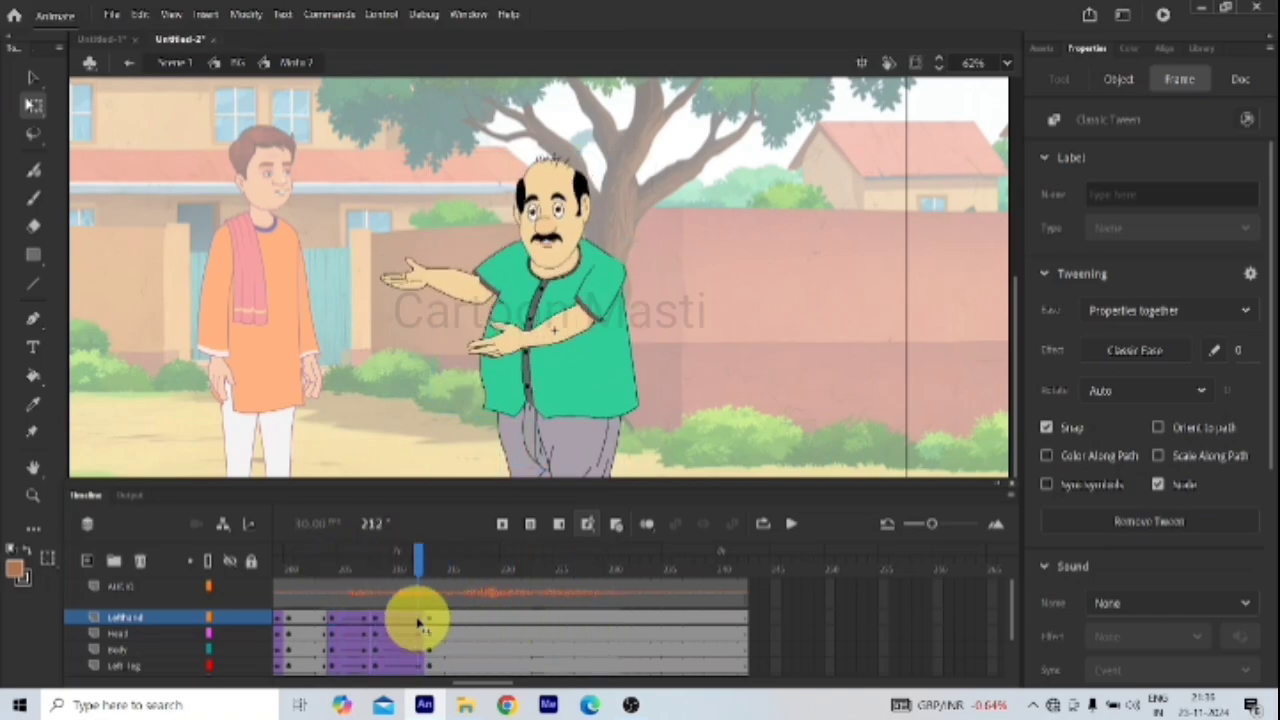
click(486, 290)
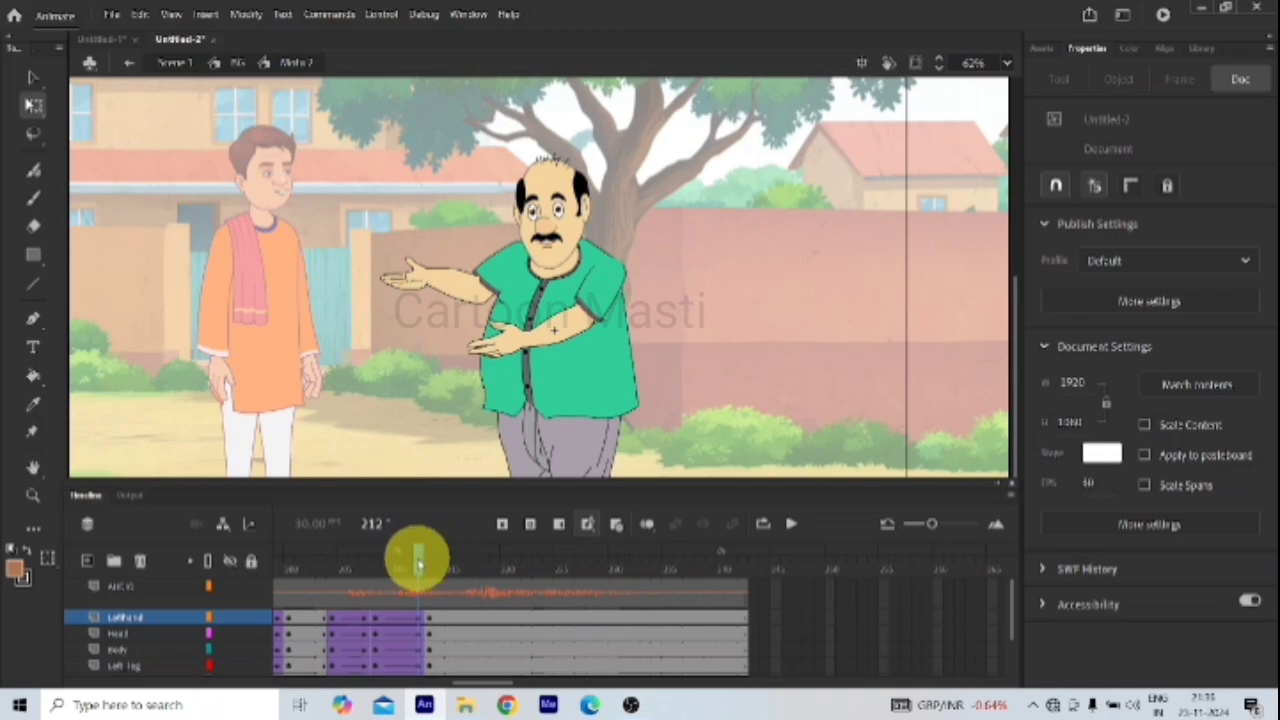
drag(418, 561, 416, 600)
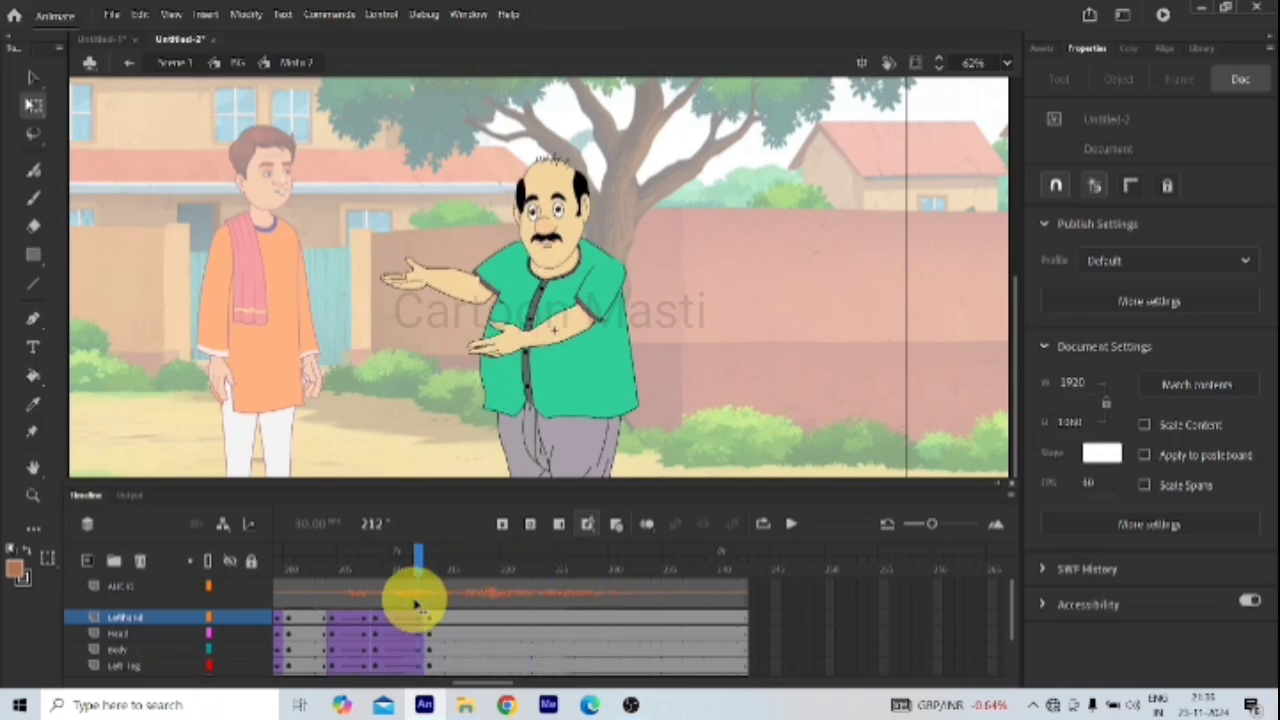
Step: Insert keyframes at frame 235 on all of the man's body-part layers, from the left hand down to Layer_2
click(568, 617)
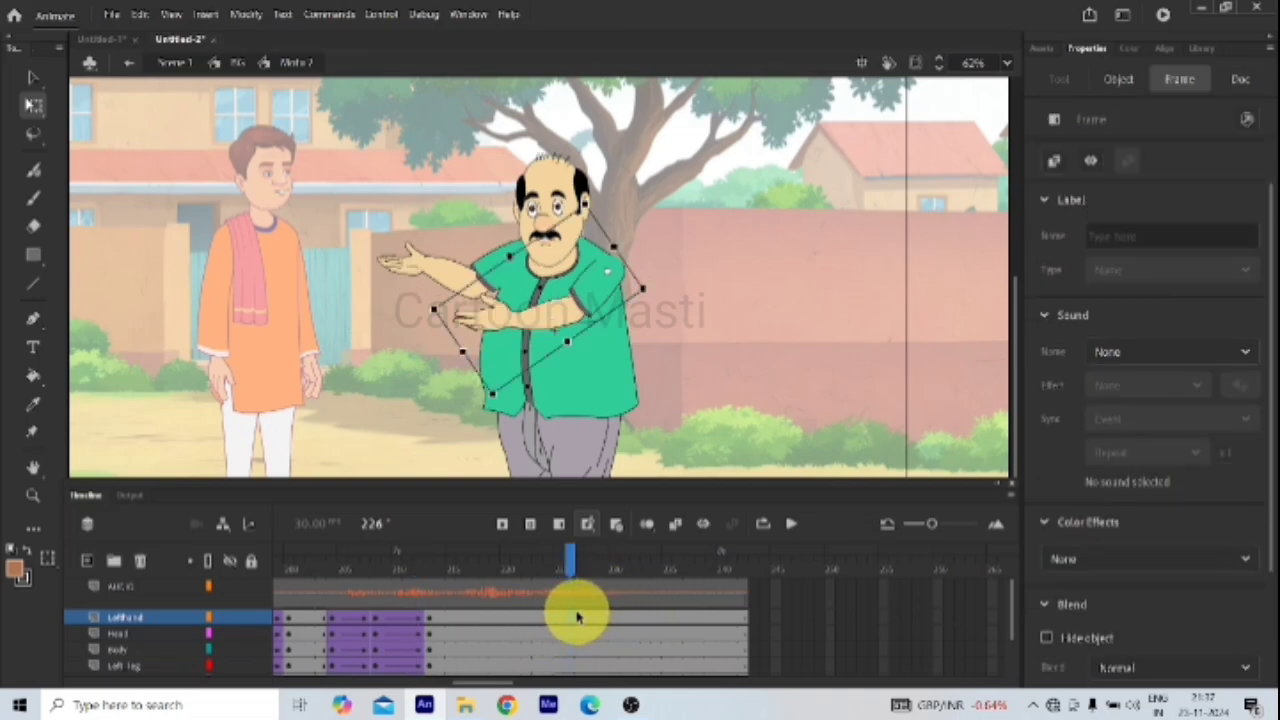
key(comma)
key(comma)
click(543, 560)
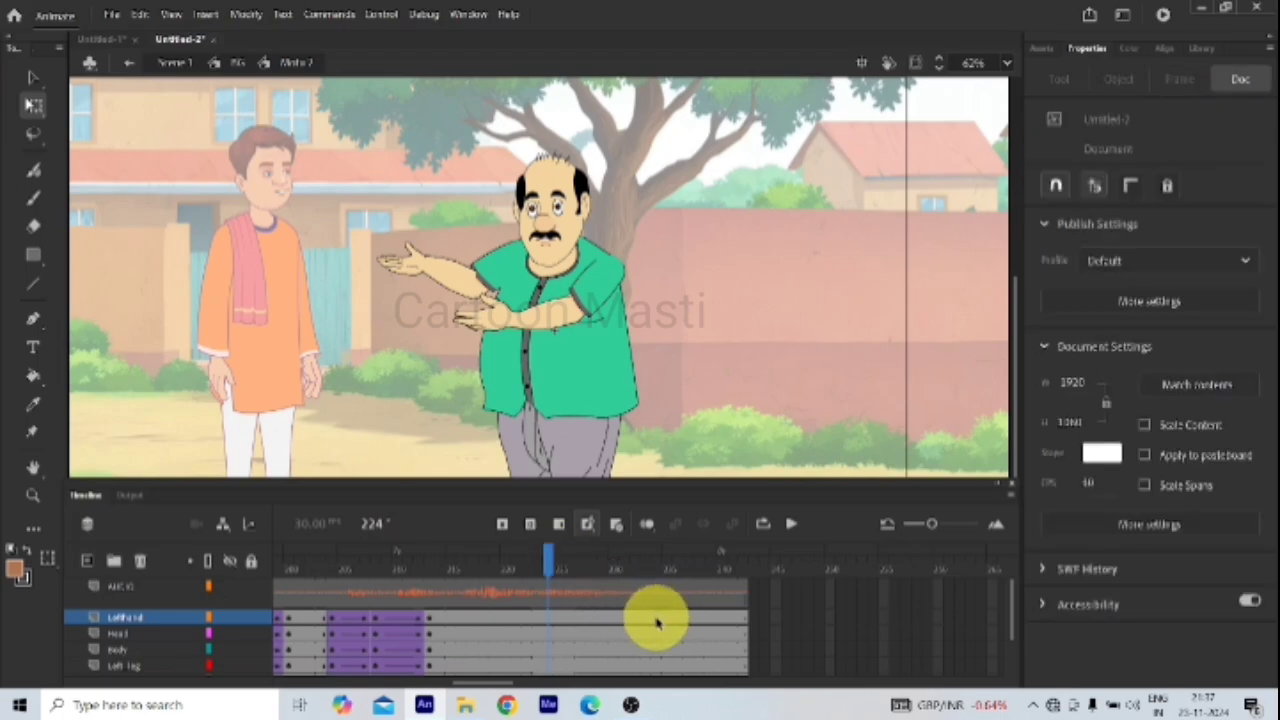
click(657, 668)
scroll(657, 640, down, 3)
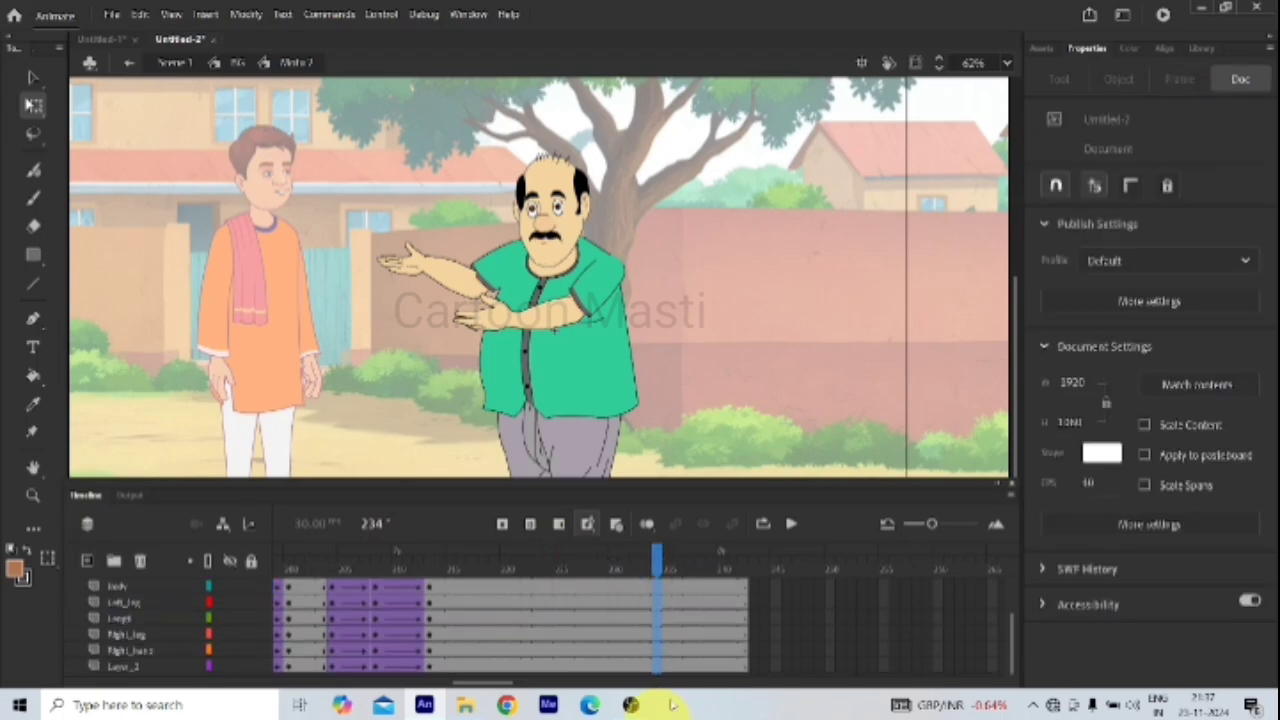
click(654, 666)
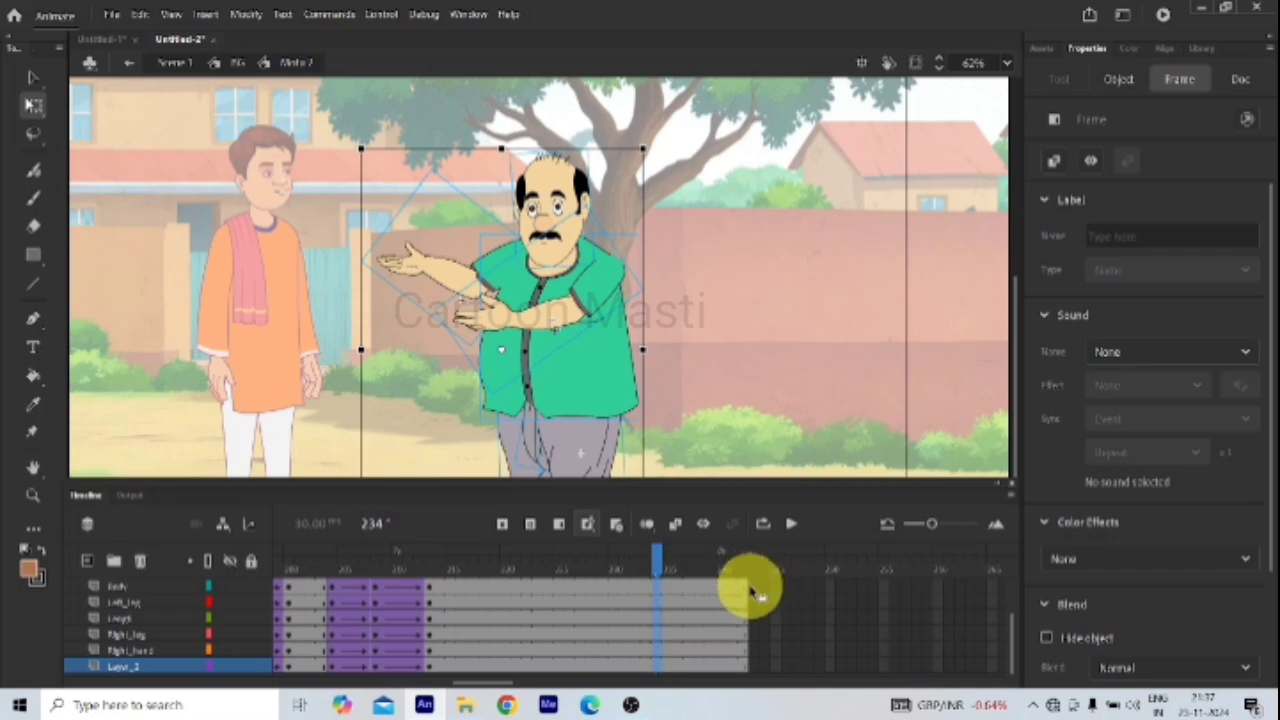
key(F6)
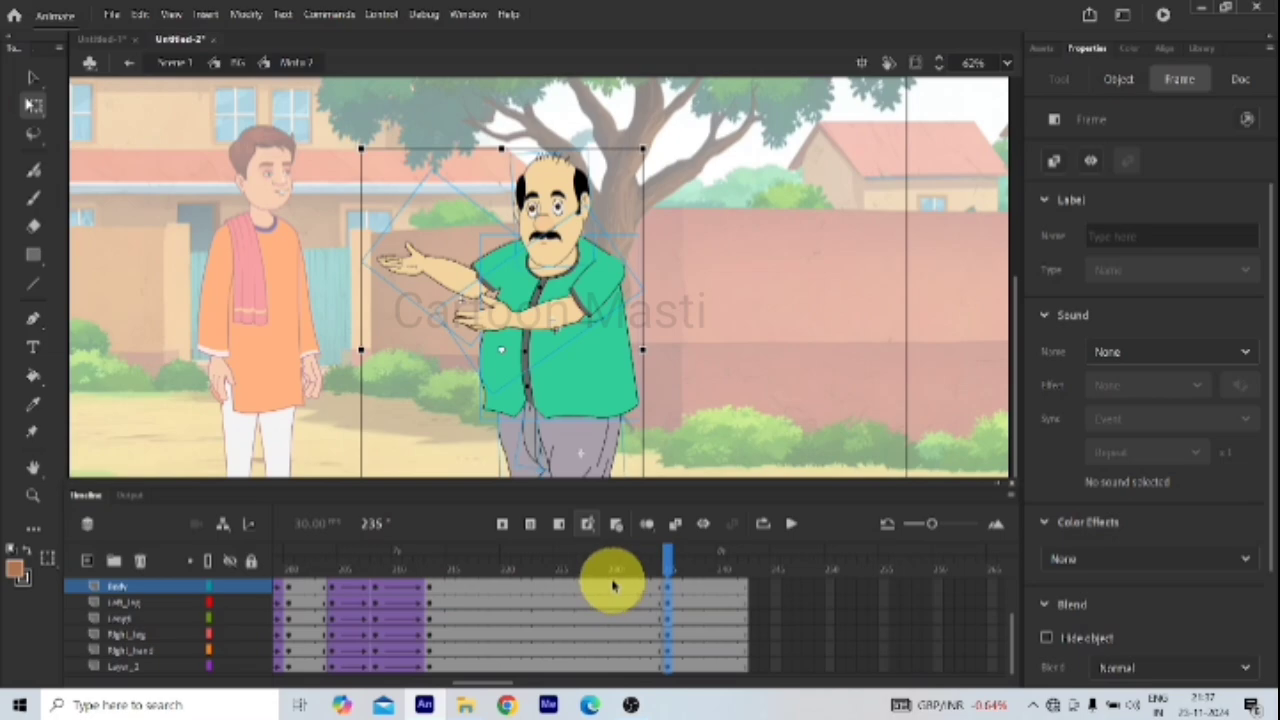
Step: Add keyframes at frames 230 and 225 on all of the man's body-part layers
scroll(605, 610, up, 2)
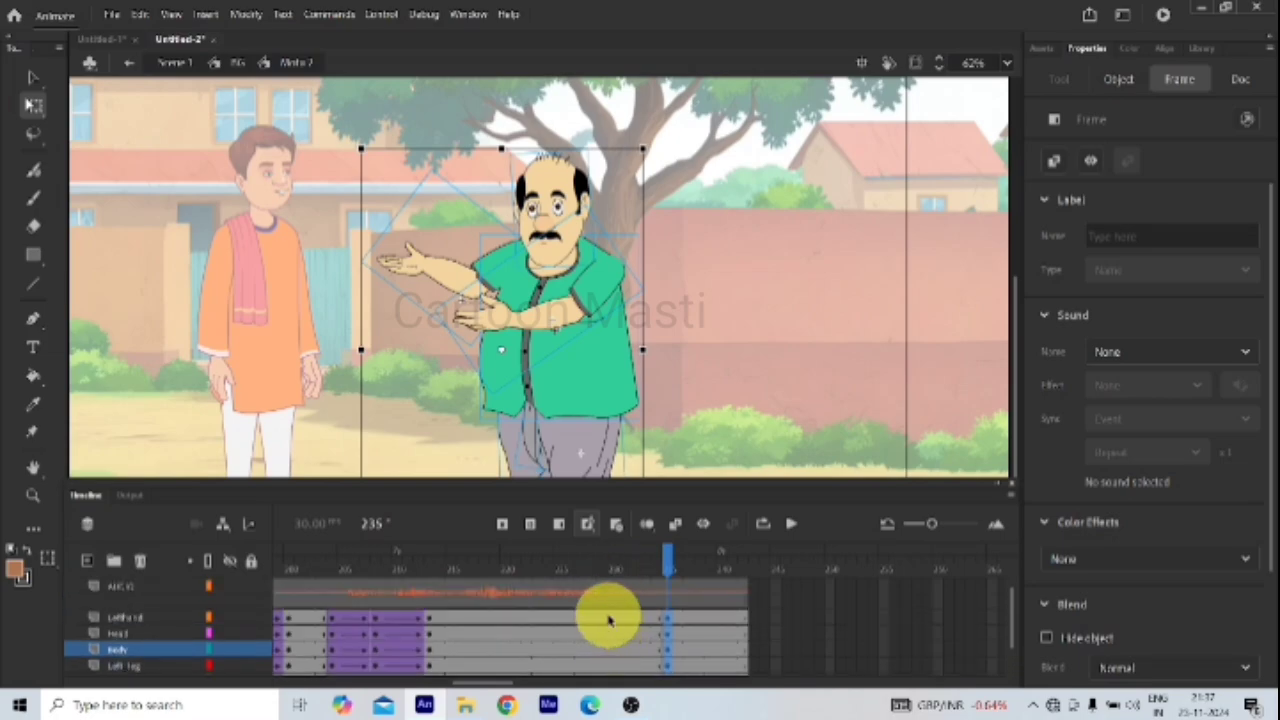
scroll(613, 620, down, 2)
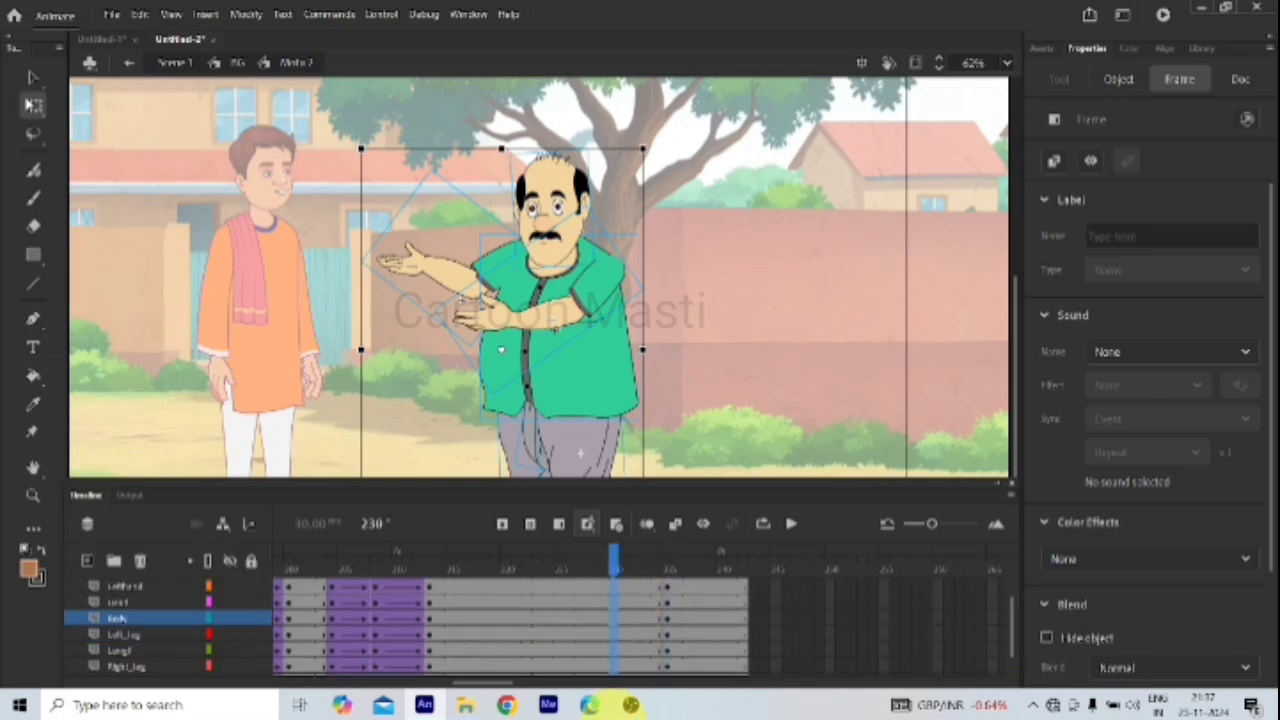
click(614, 588)
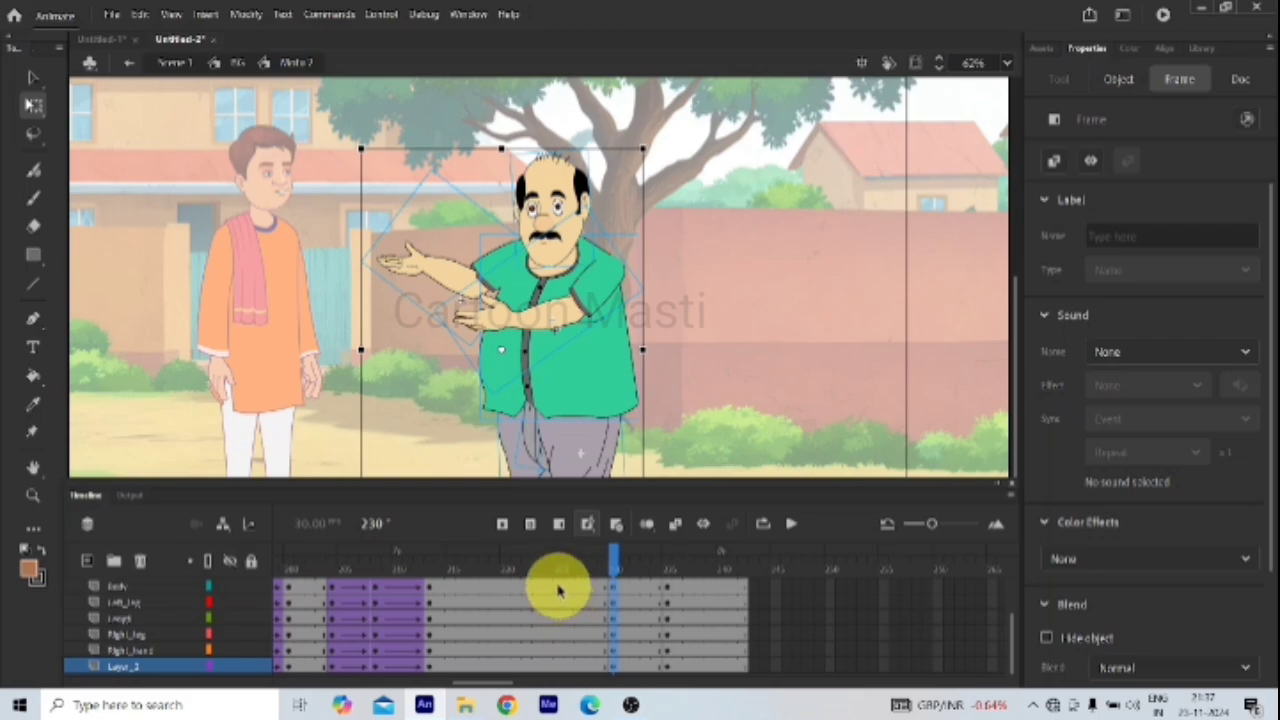
scroll(562, 592, up, 2)
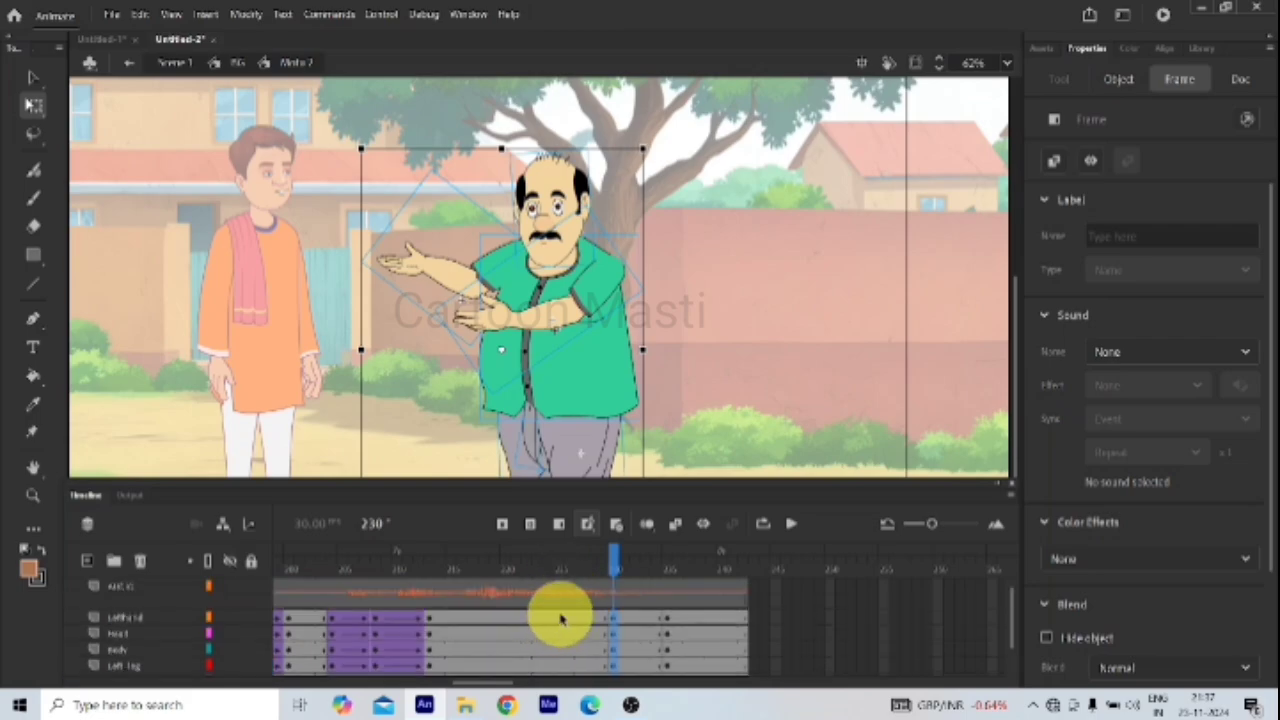
scroll(557, 651, down, 2)
click(558, 662)
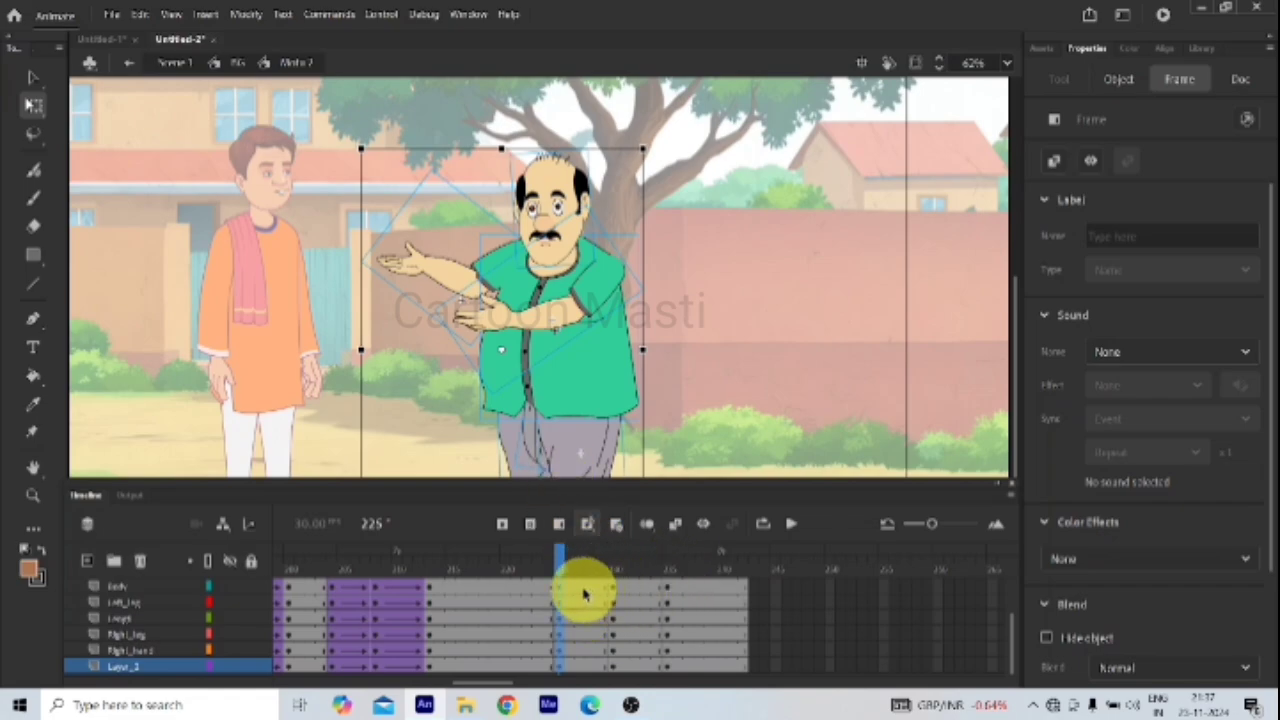
Step: Create classic tweens on all body-part layers across the spans between frames 225 and 235
scroll(595, 598, up, 2)
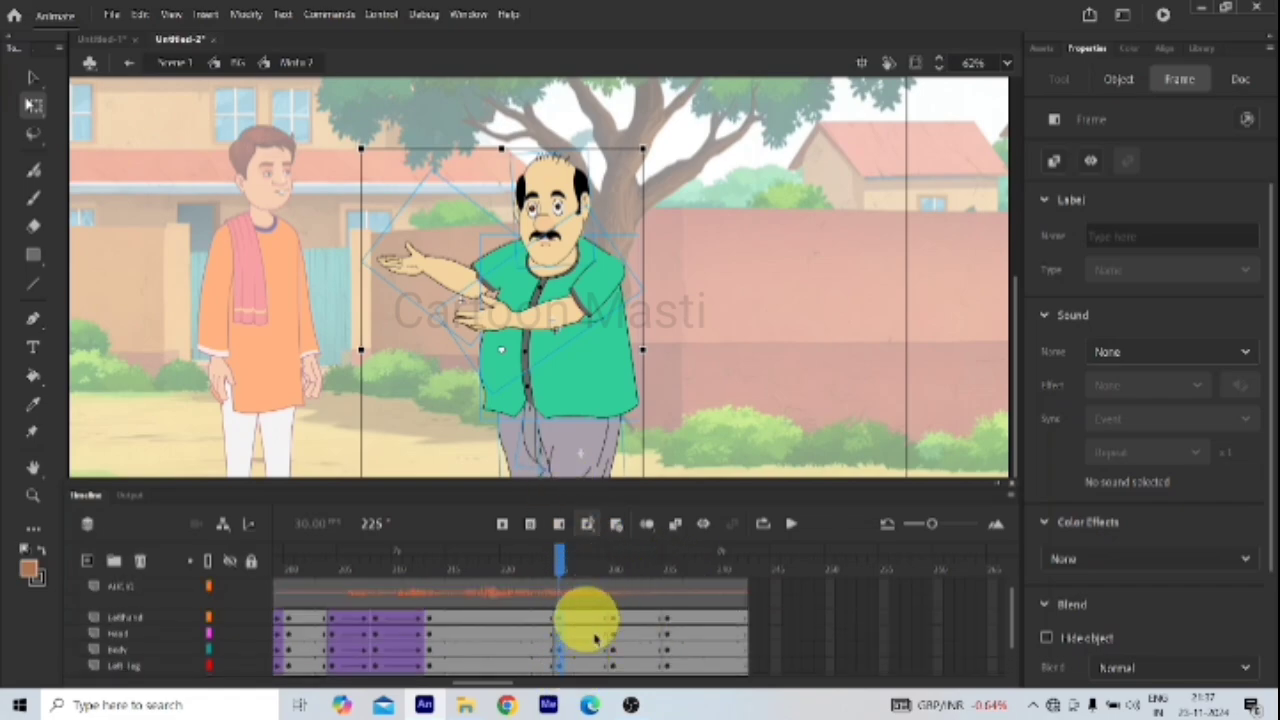
drag(581, 618, 636, 700)
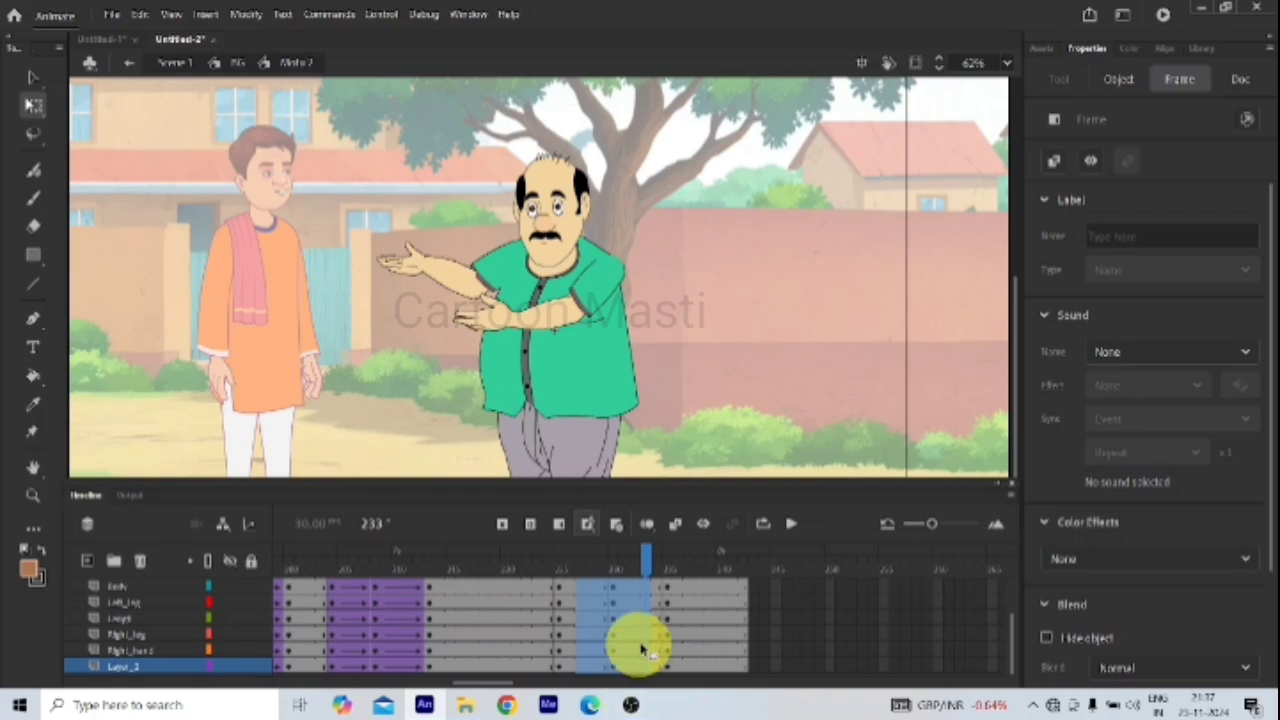
right_click(642, 618)
click(716, 178)
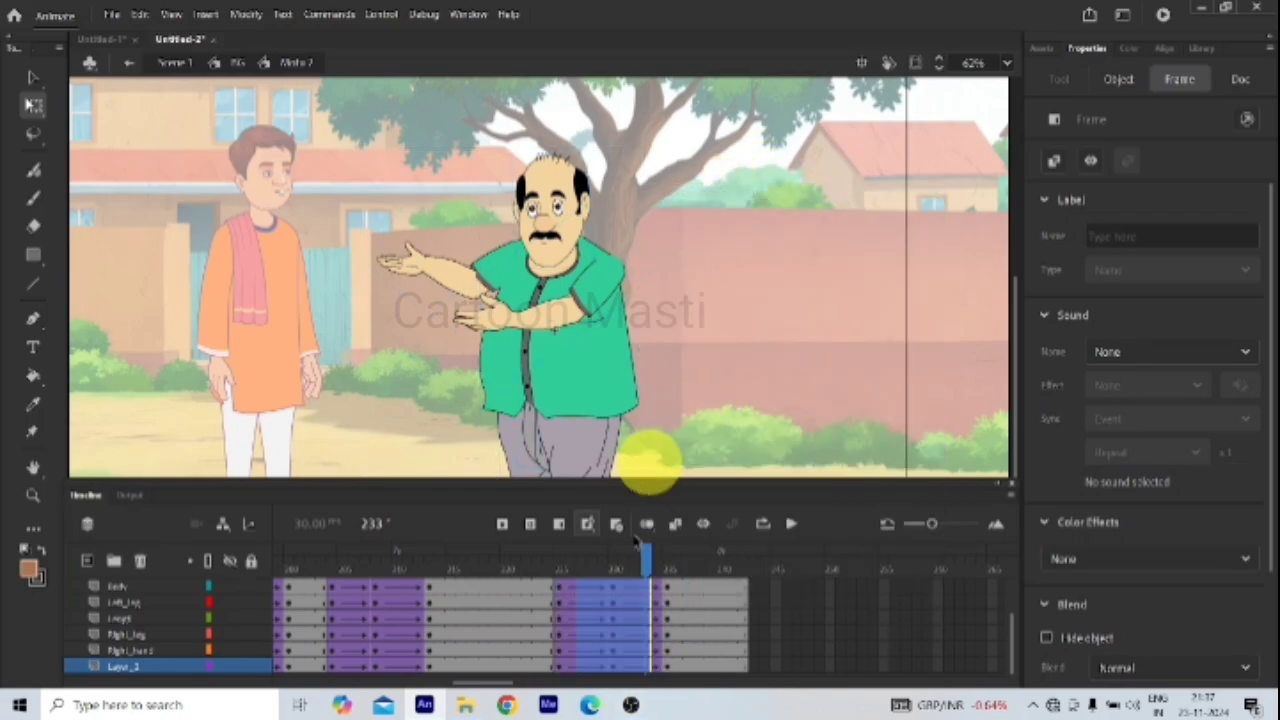
Step: Set the classic ease to 100 on the tweens from frame 230 to 235 and to -100 on those from 225 to 230
click(636, 602)
scroll(648, 608, up, 2)
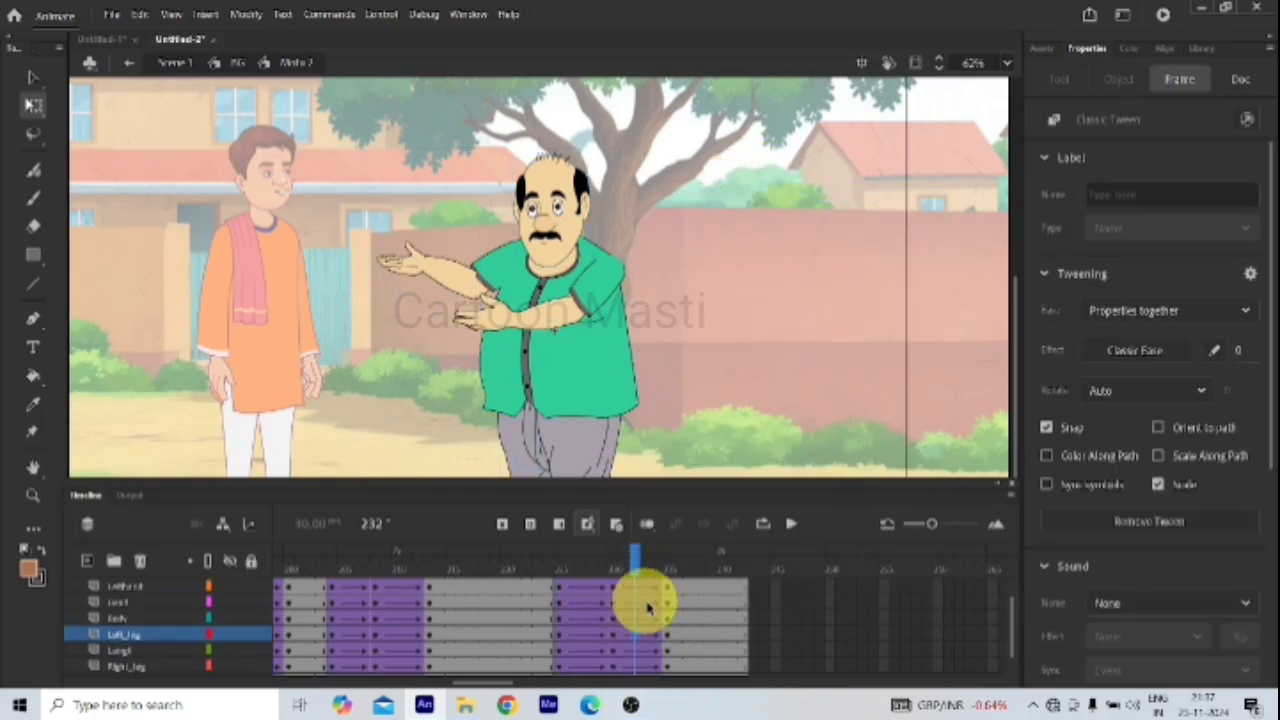
scroll(636, 605, down, 2)
key(.)
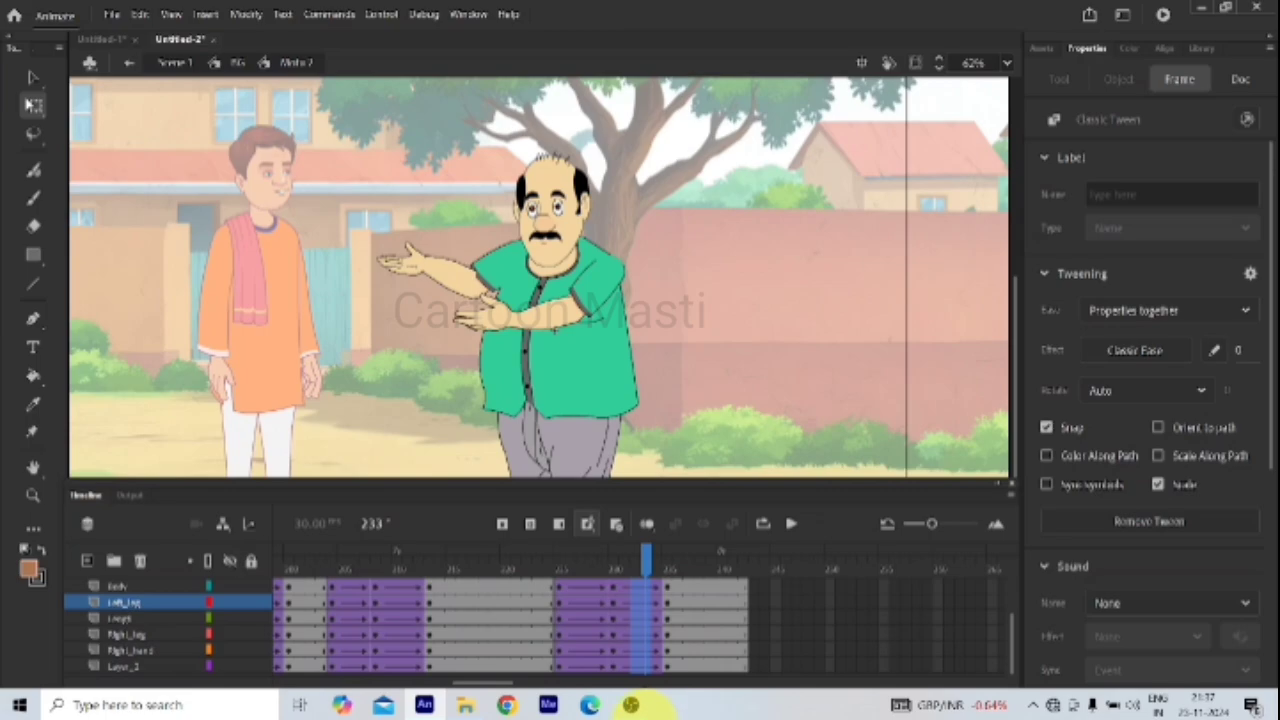
click(648, 666)
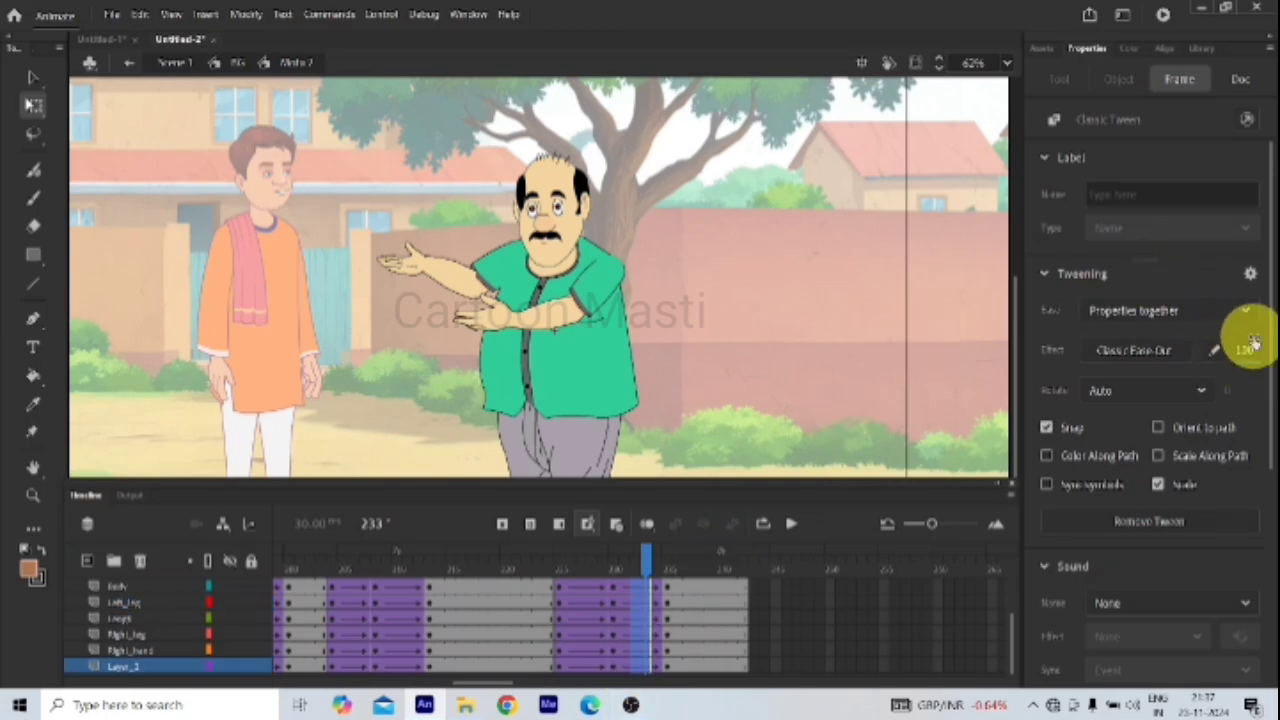
scroll(576, 625, up, 4)
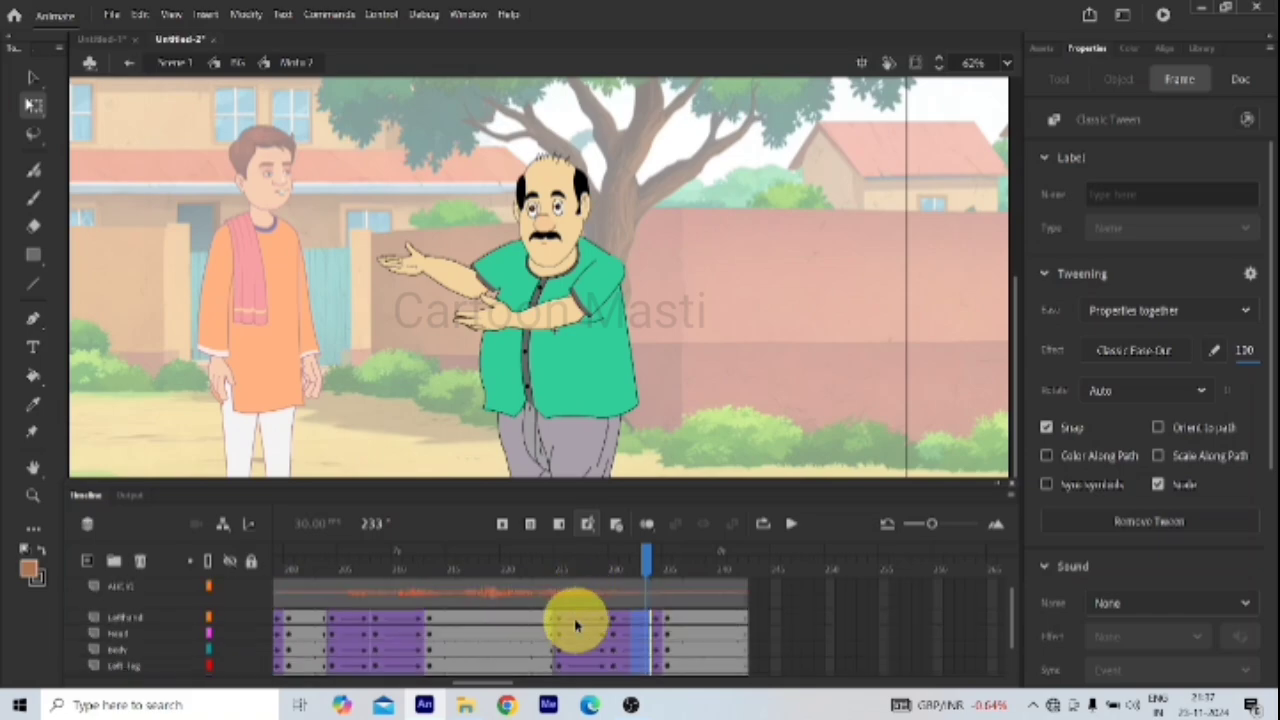
click(574, 618)
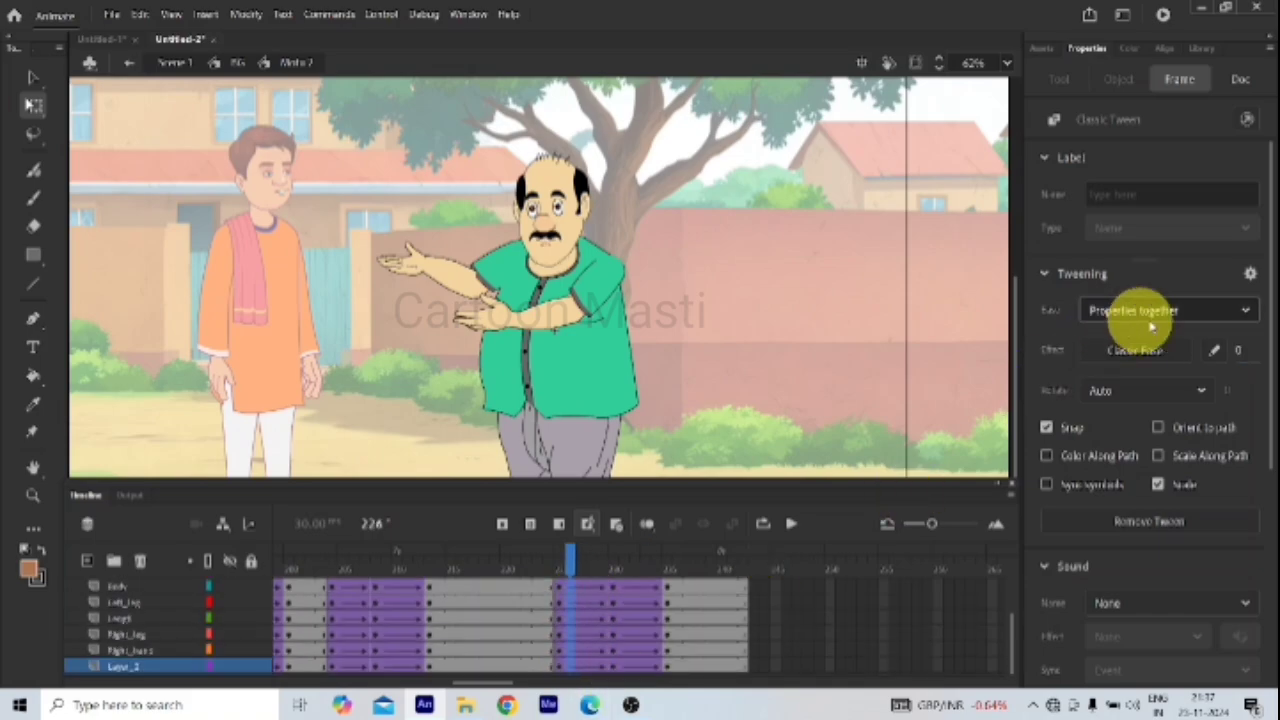
click(1243, 352)
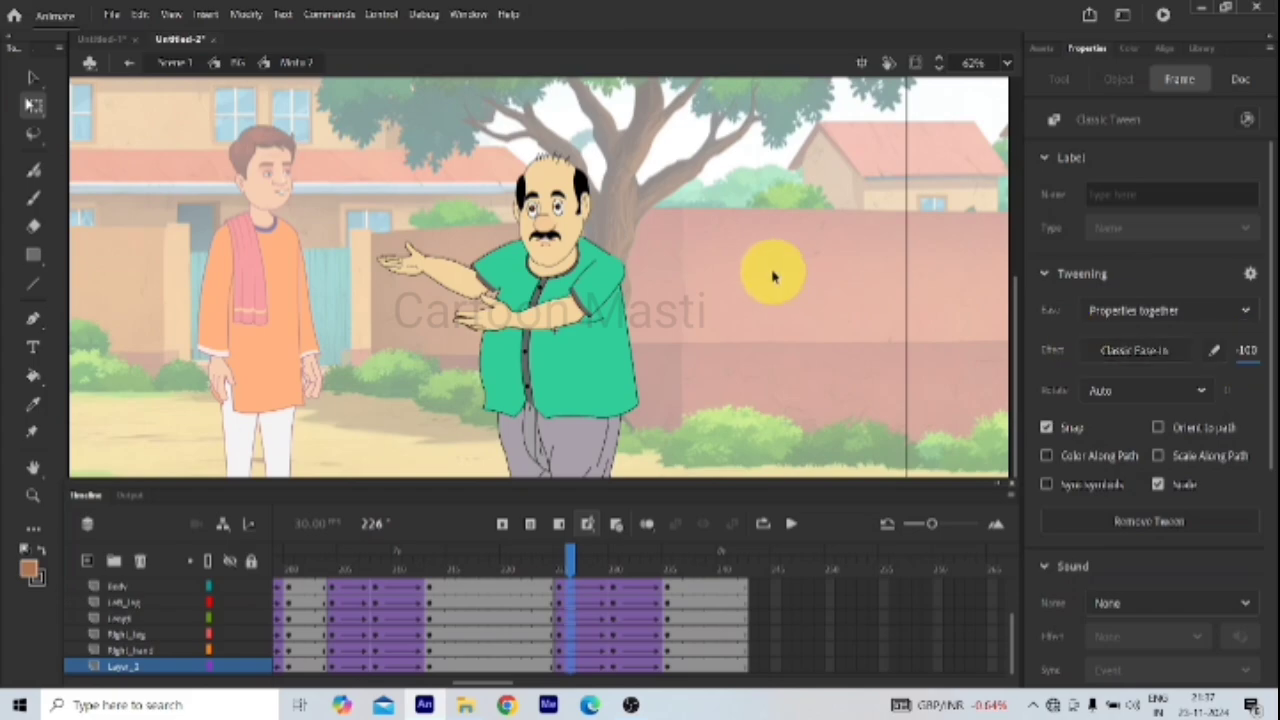
Step: At frame 230, select the man's torso, head and both arms and squash them slightly to a height of about 432
click(614, 587)
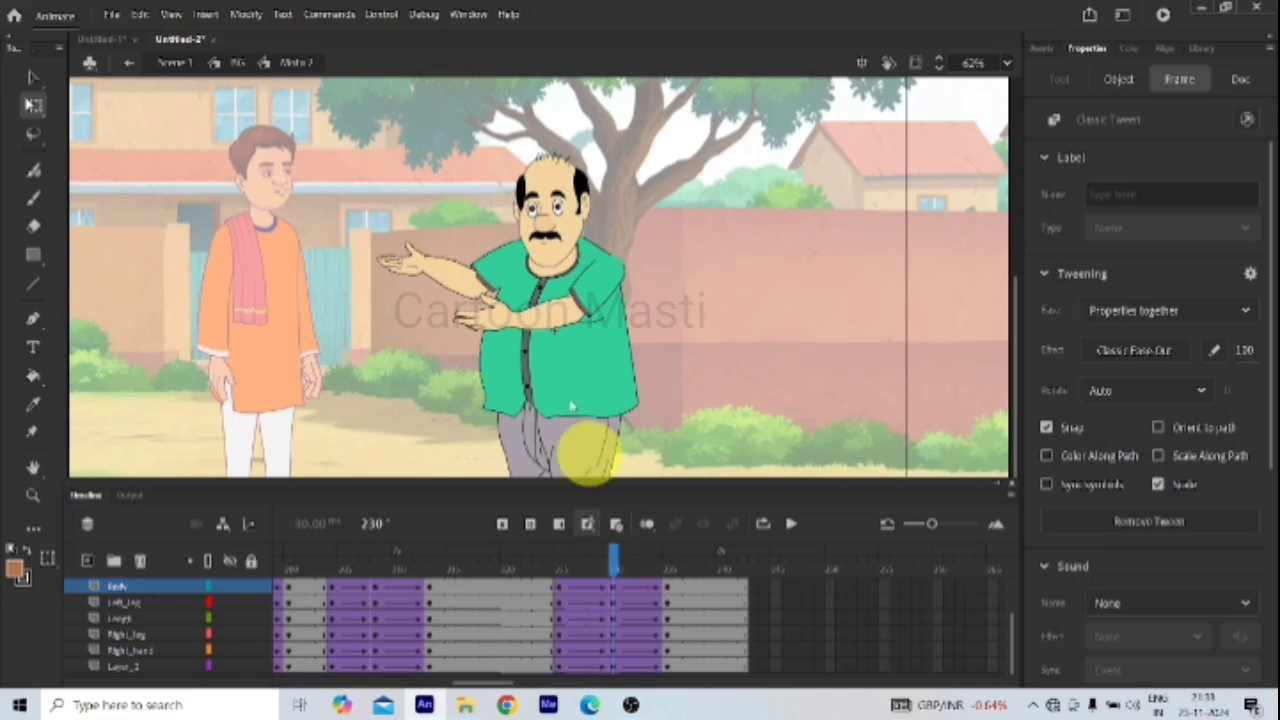
click(586, 447)
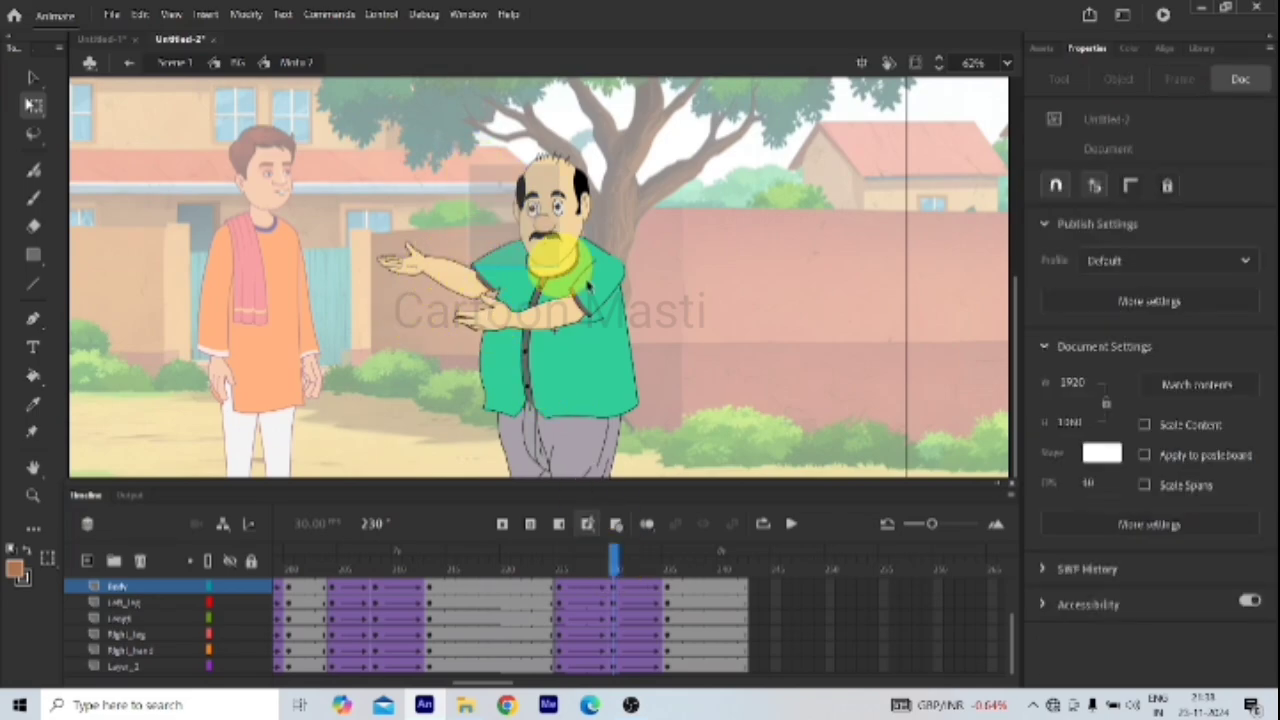
click(628, 309)
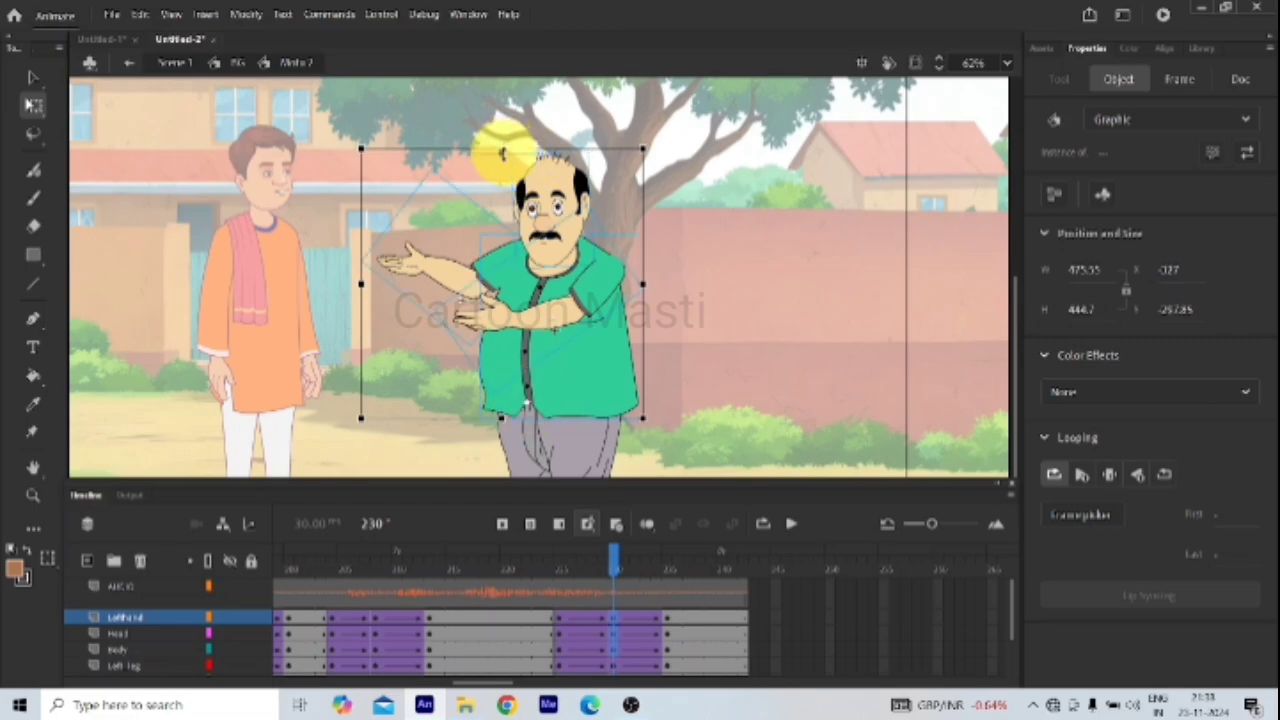
drag(503, 152, 503, 159)
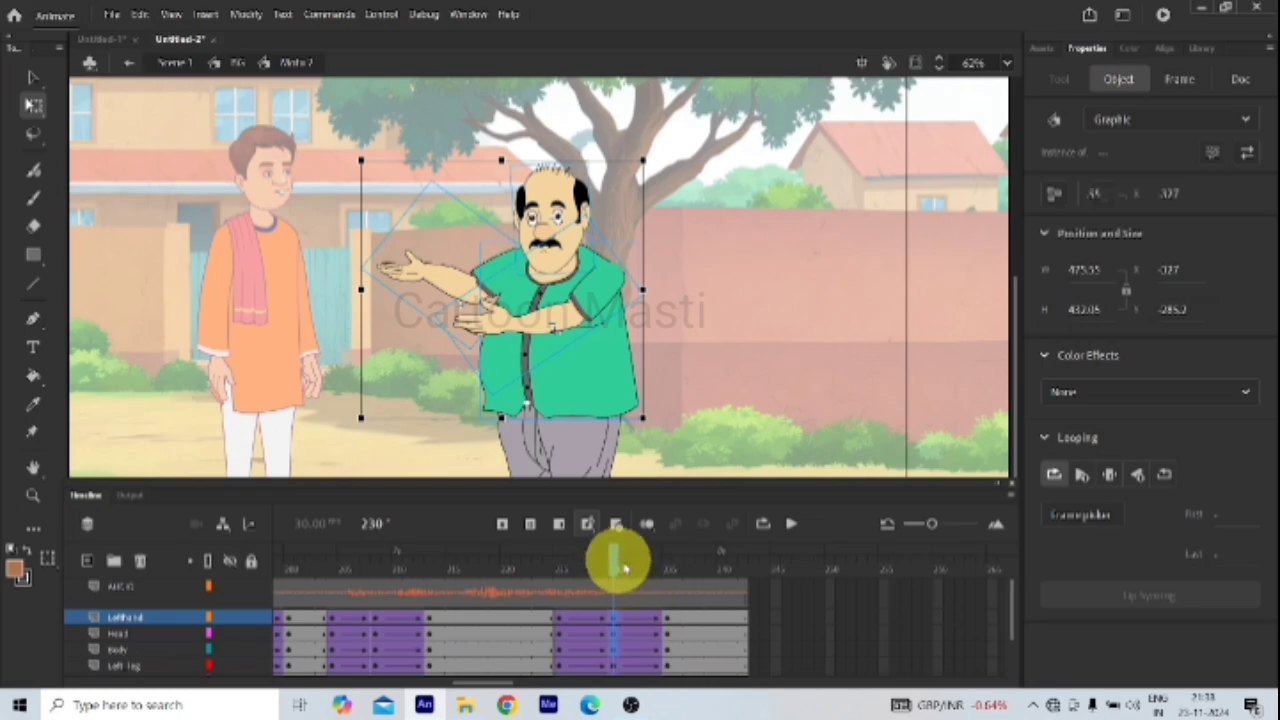
Step: At frame 235, select the man's torso, head and both arms and rotate them slightly clockwise around the waist
drag(614, 553, 668, 588)
click(480, 163)
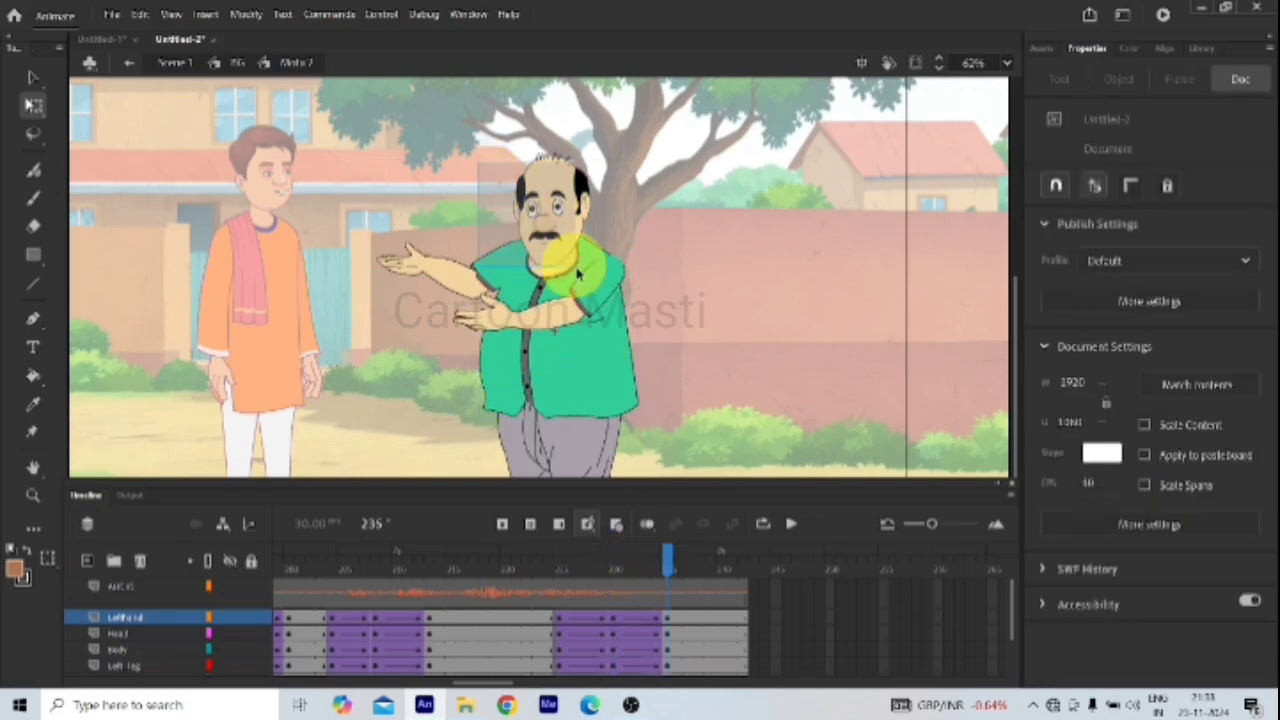
click(598, 300)
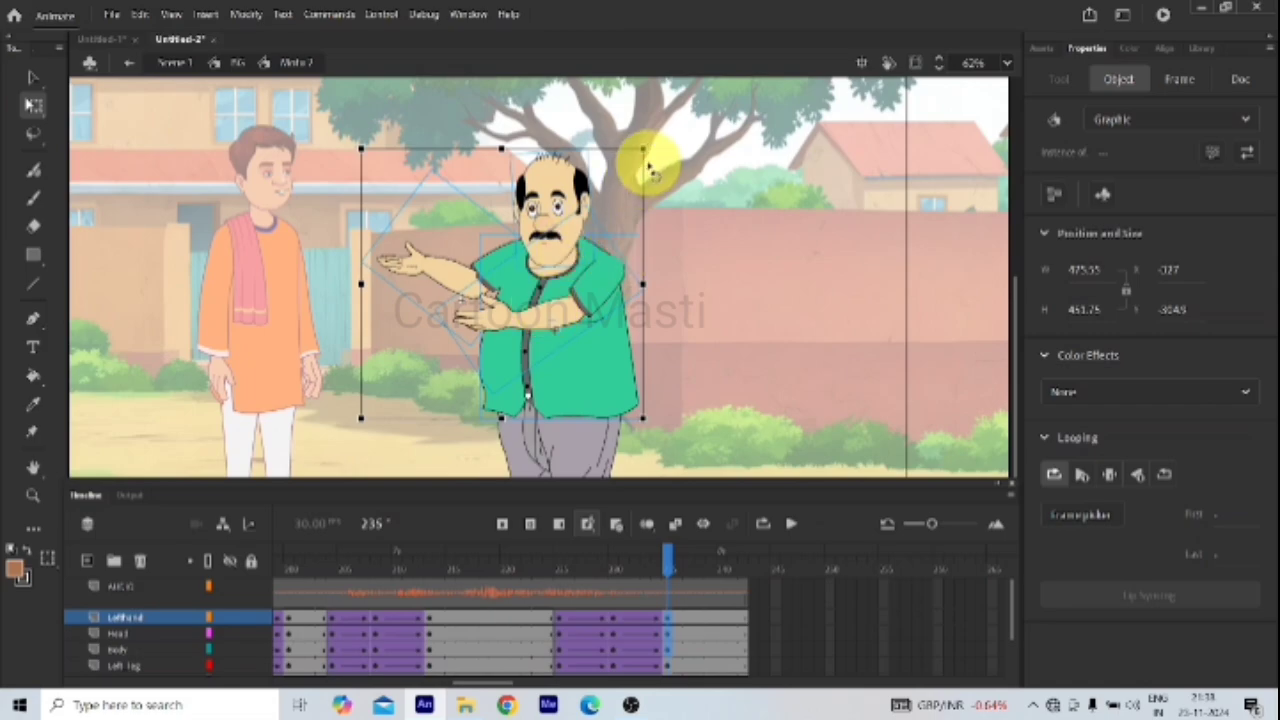
mouse_move(645, 150)
mouse_down()
mouse_move(663, 137)
mouse_move(663, 149)
mouse_up()
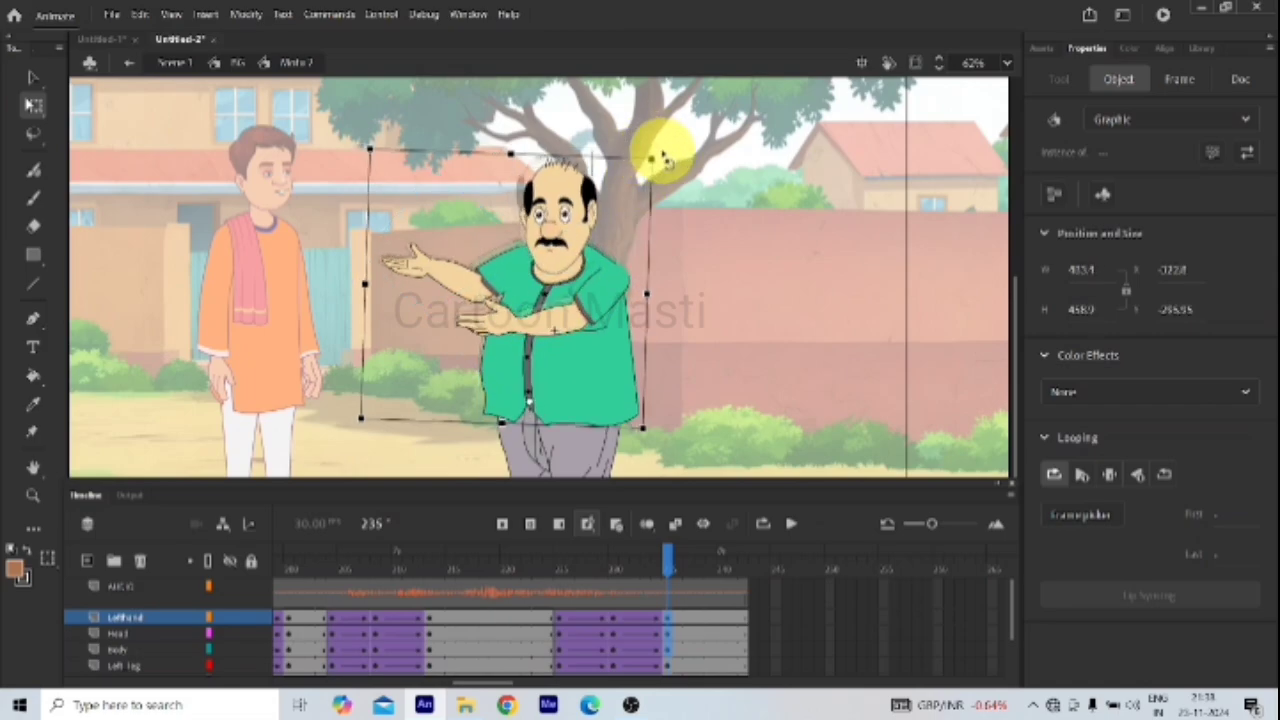
Step: At the frame 230 keyframe, rotate the man's head slightly clockwise
drag(666, 557, 614, 593)
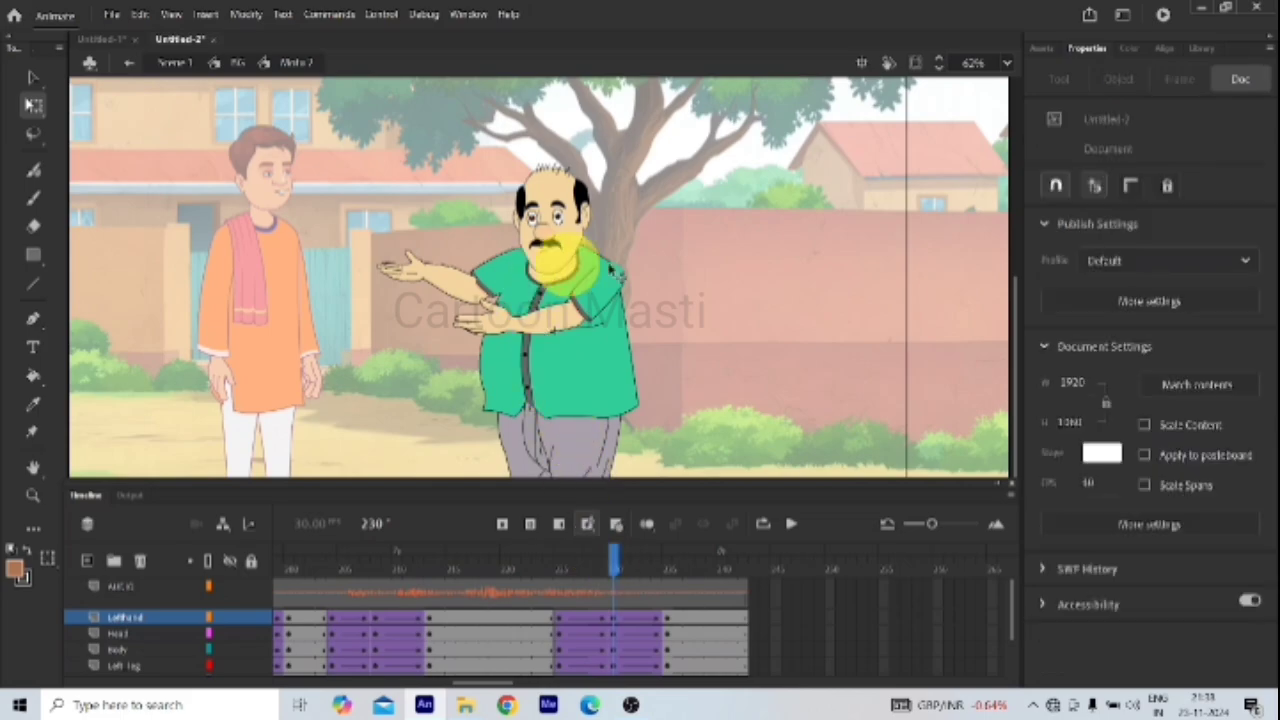
click(541, 252)
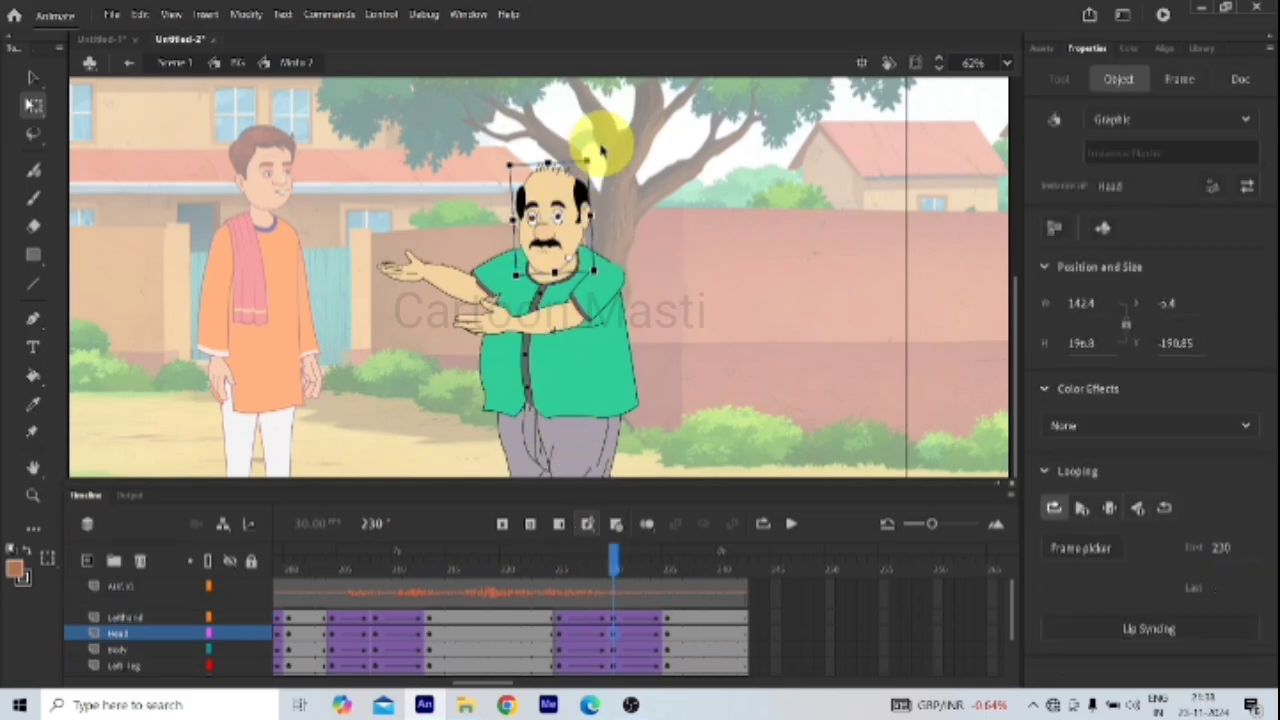
drag(596, 160, 600, 157)
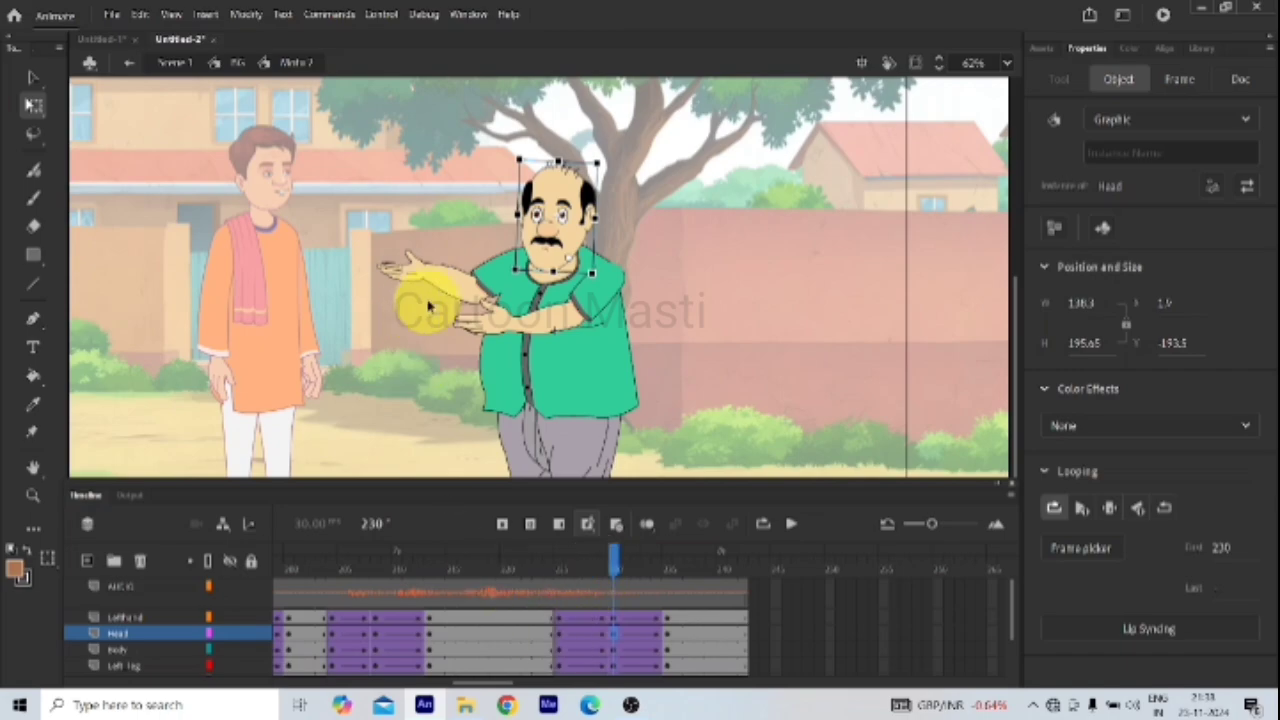
Step: At frame 235, rotate the man's outstretched right arm downward around the shoulder until the hand is at chest level
drag(622, 575, 666, 591)
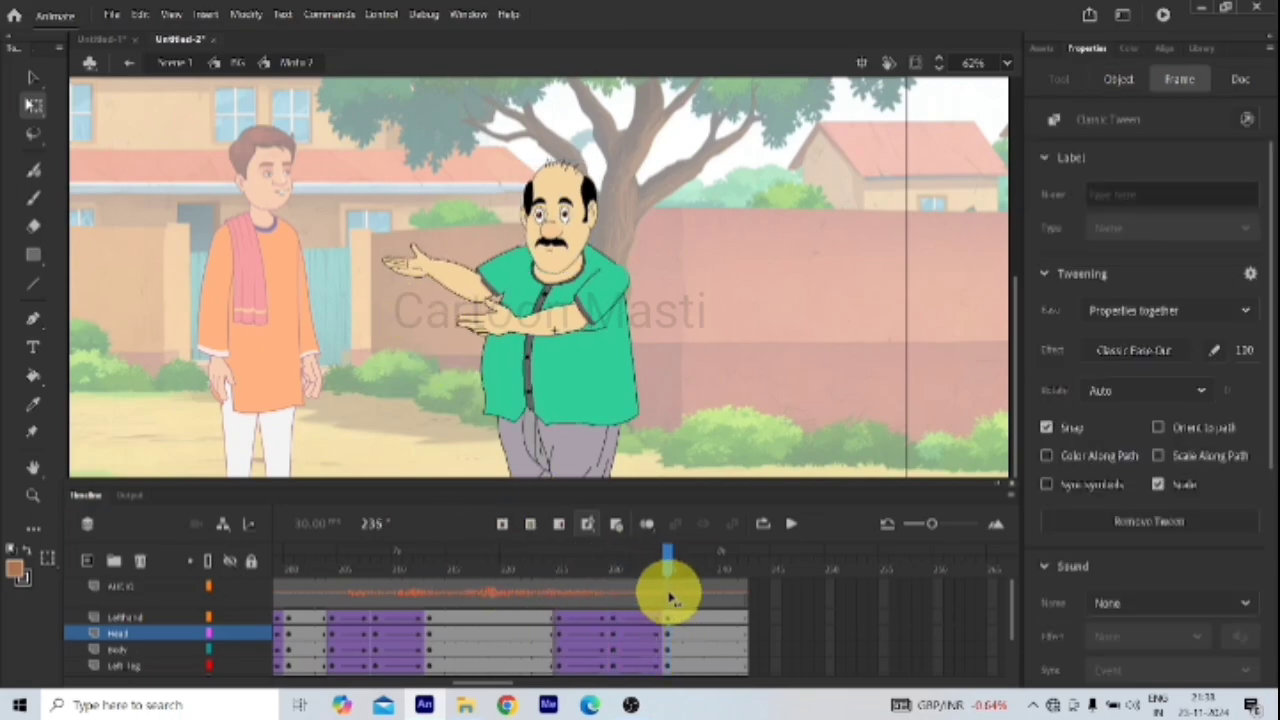
click(445, 278)
click(457, 287)
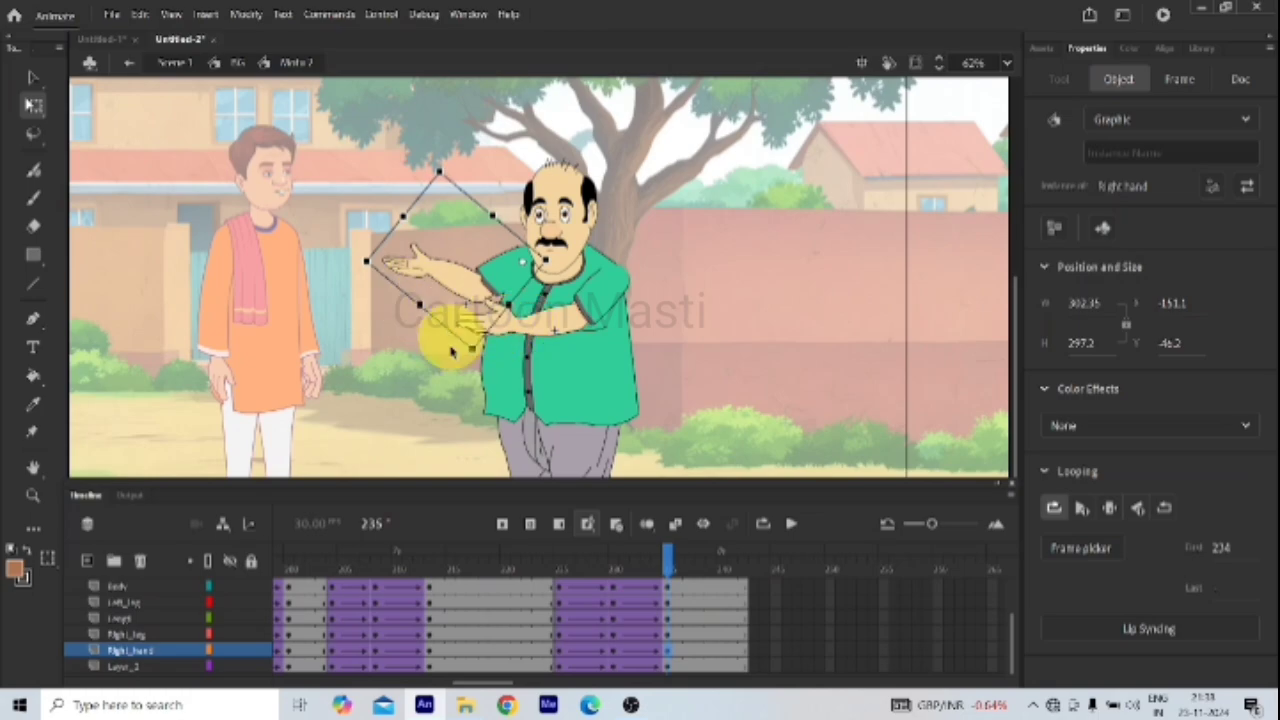
drag(358, 272, 375, 354)
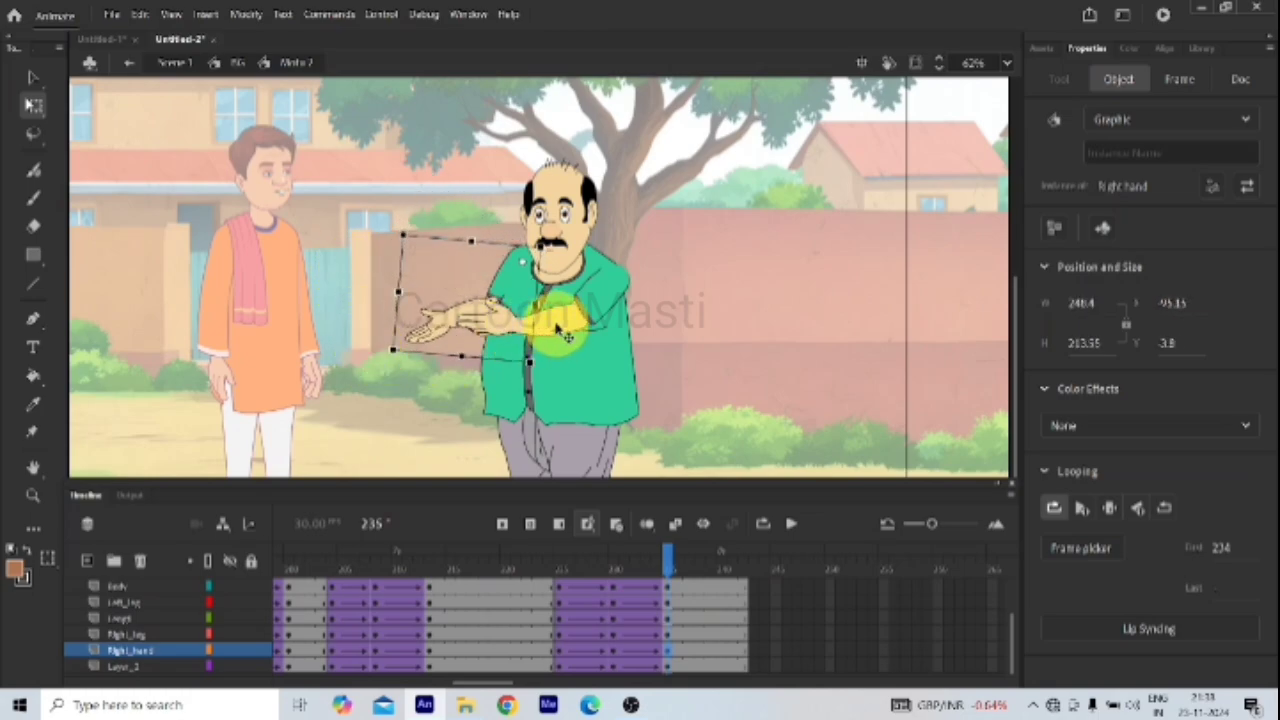
Step: Rotate the left arm down in front of the belly at frame 235 and open its symbol for editing
click(500, 358)
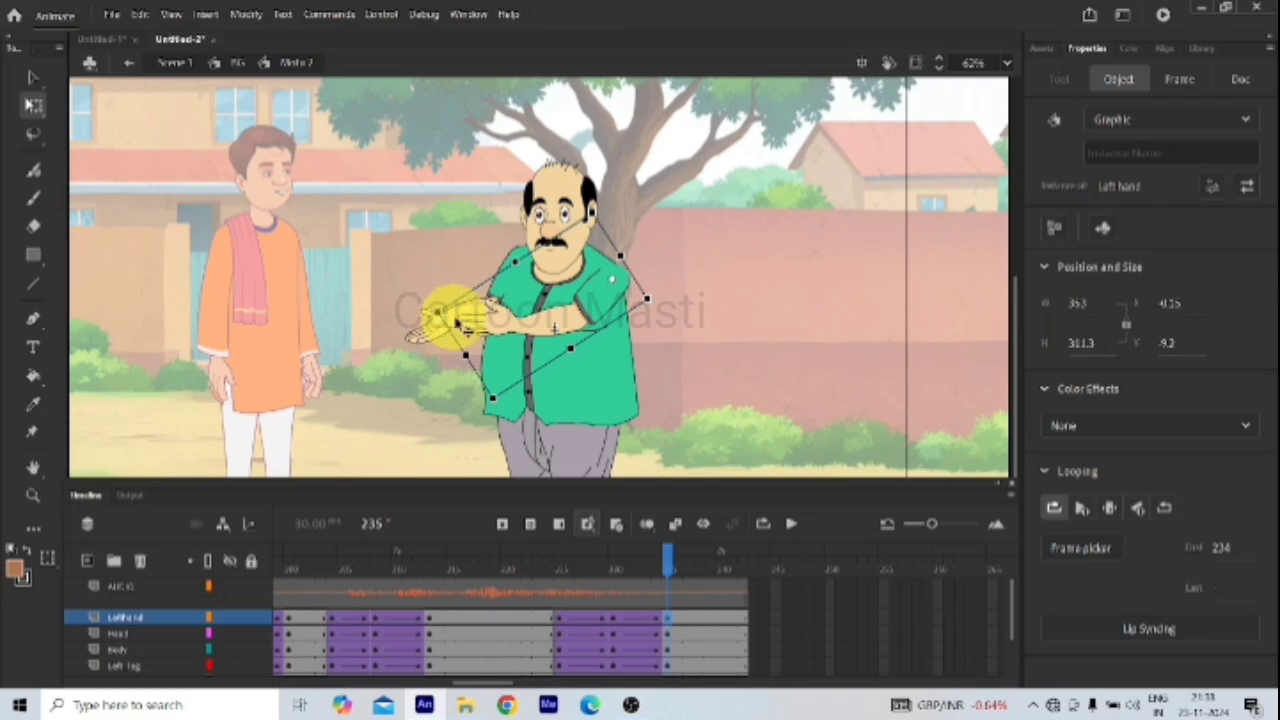
drag(433, 318, 458, 472)
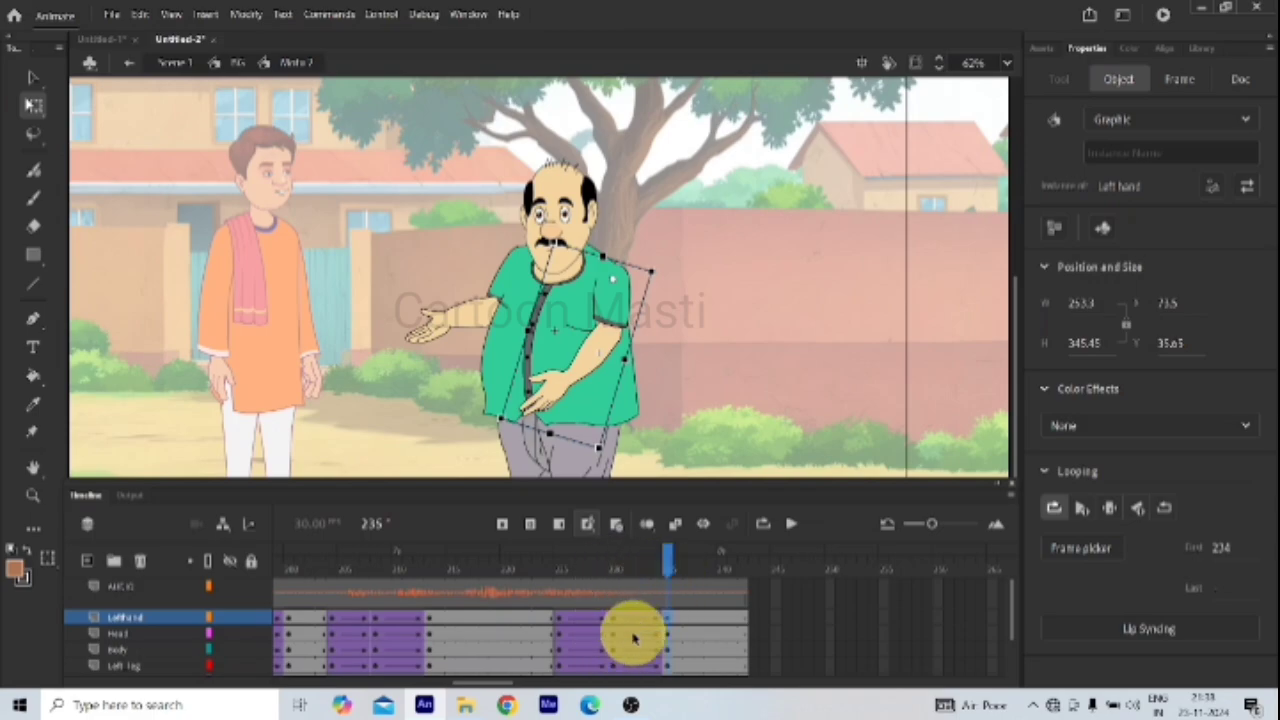
double_click(570, 400)
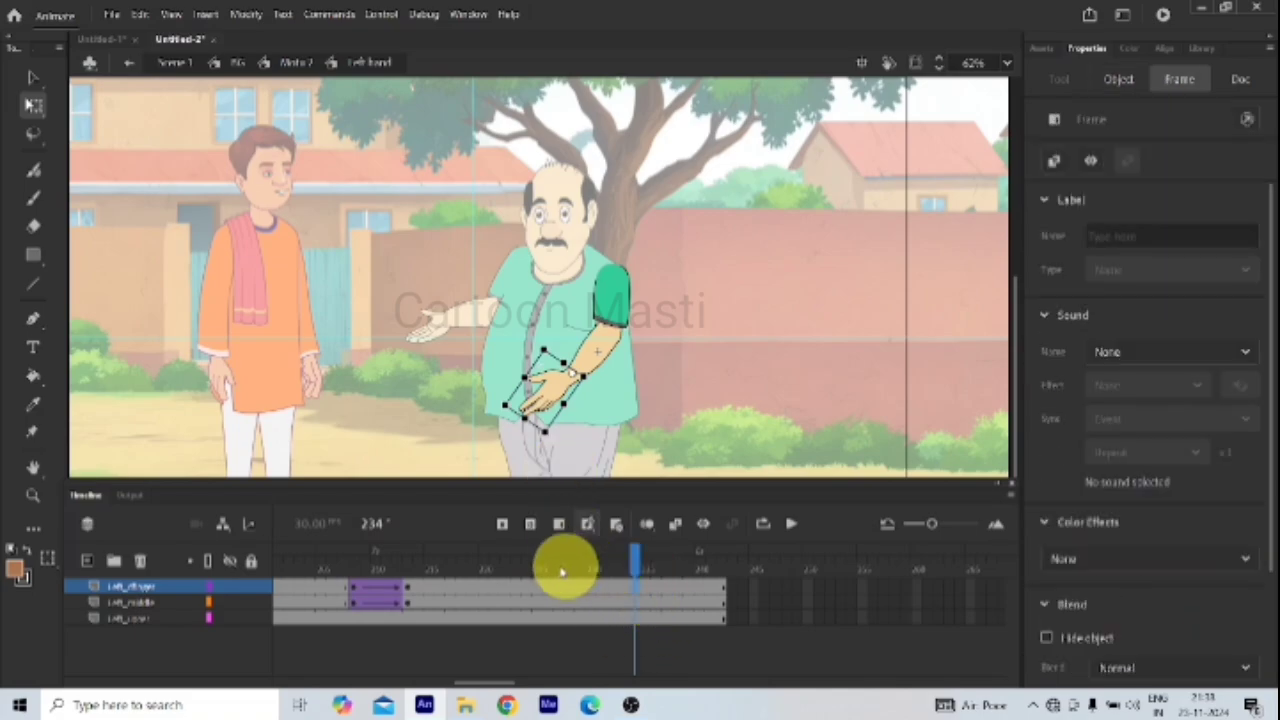
drag(563, 563, 596, 588)
click(339, 335)
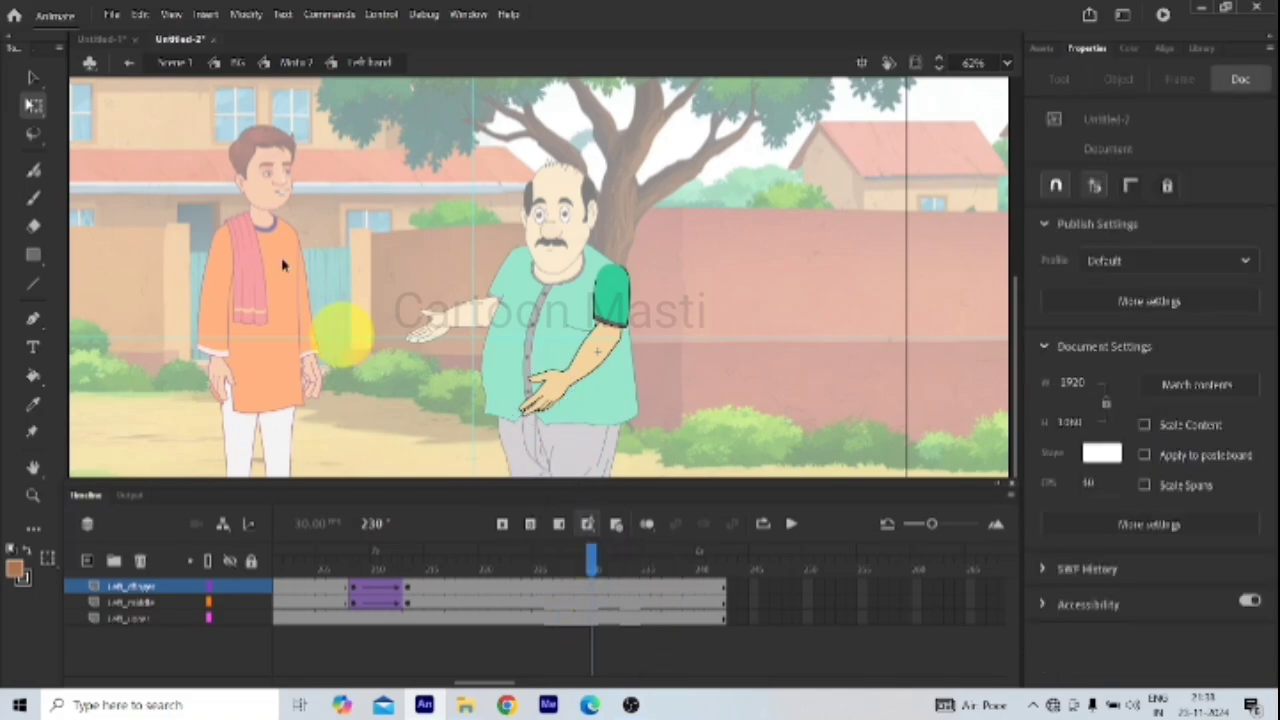
click(129, 62)
click(645, 636)
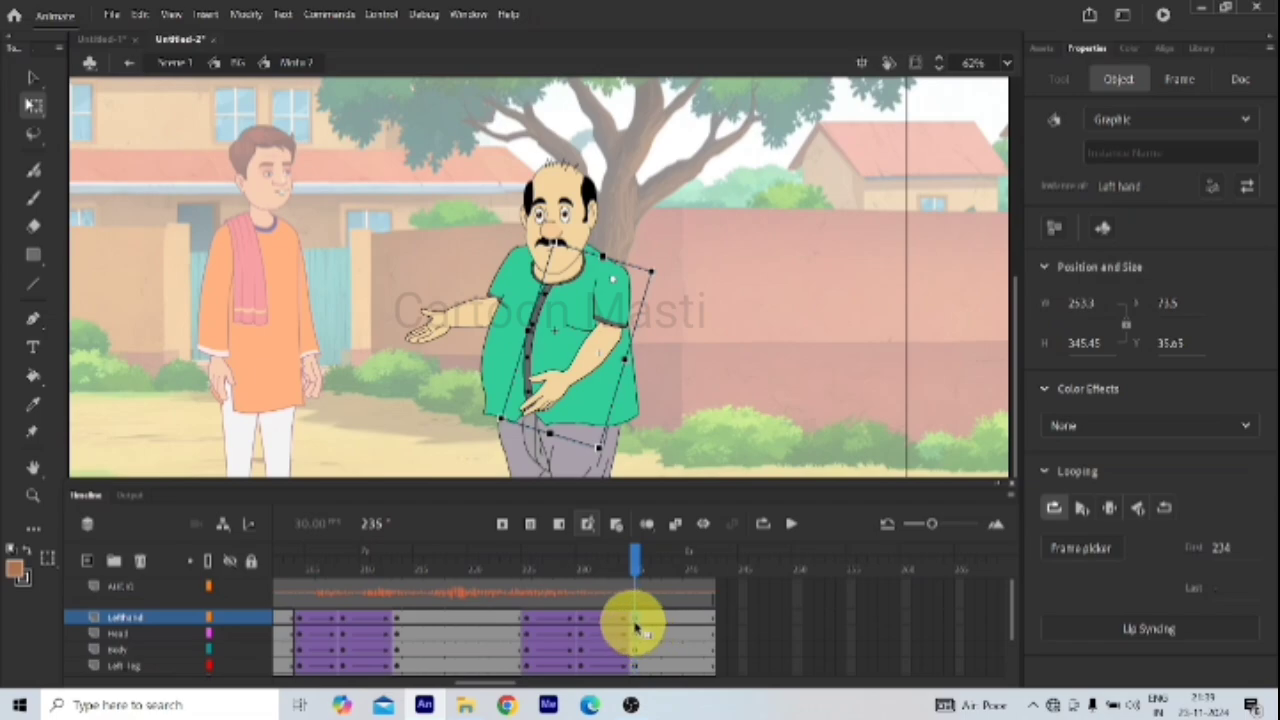
click(638, 623)
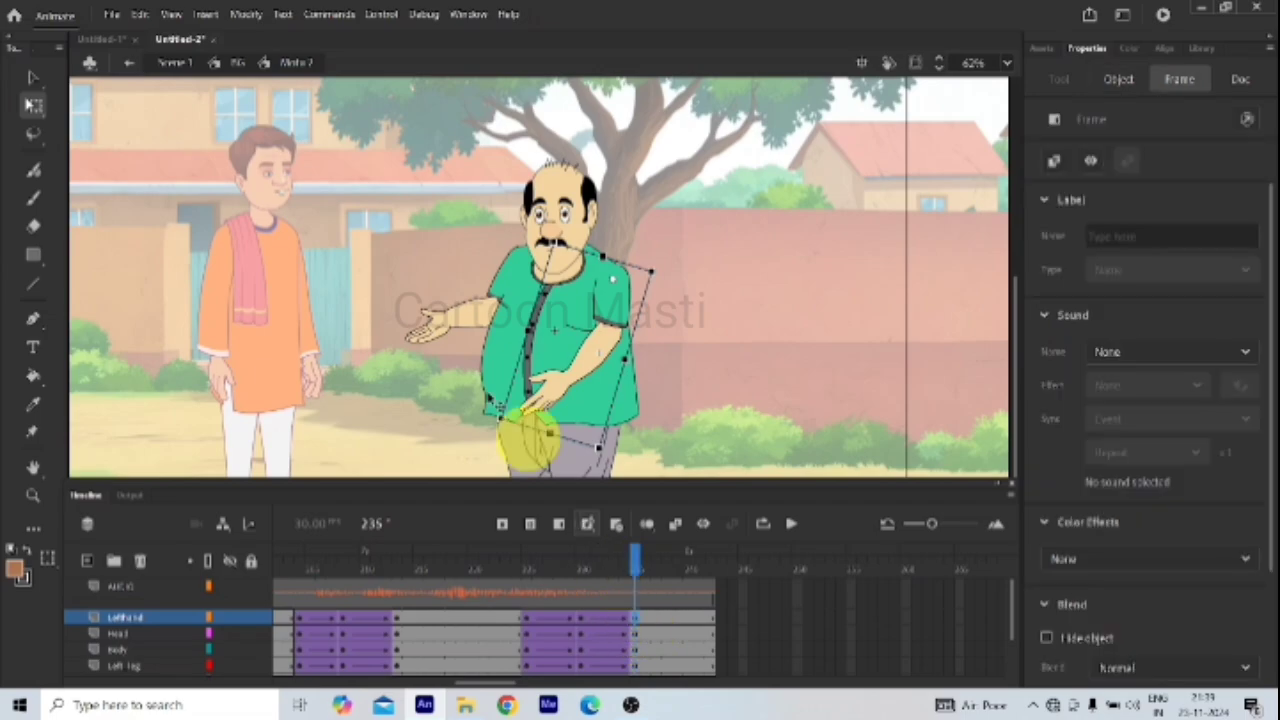
double_click(562, 392)
click(593, 617)
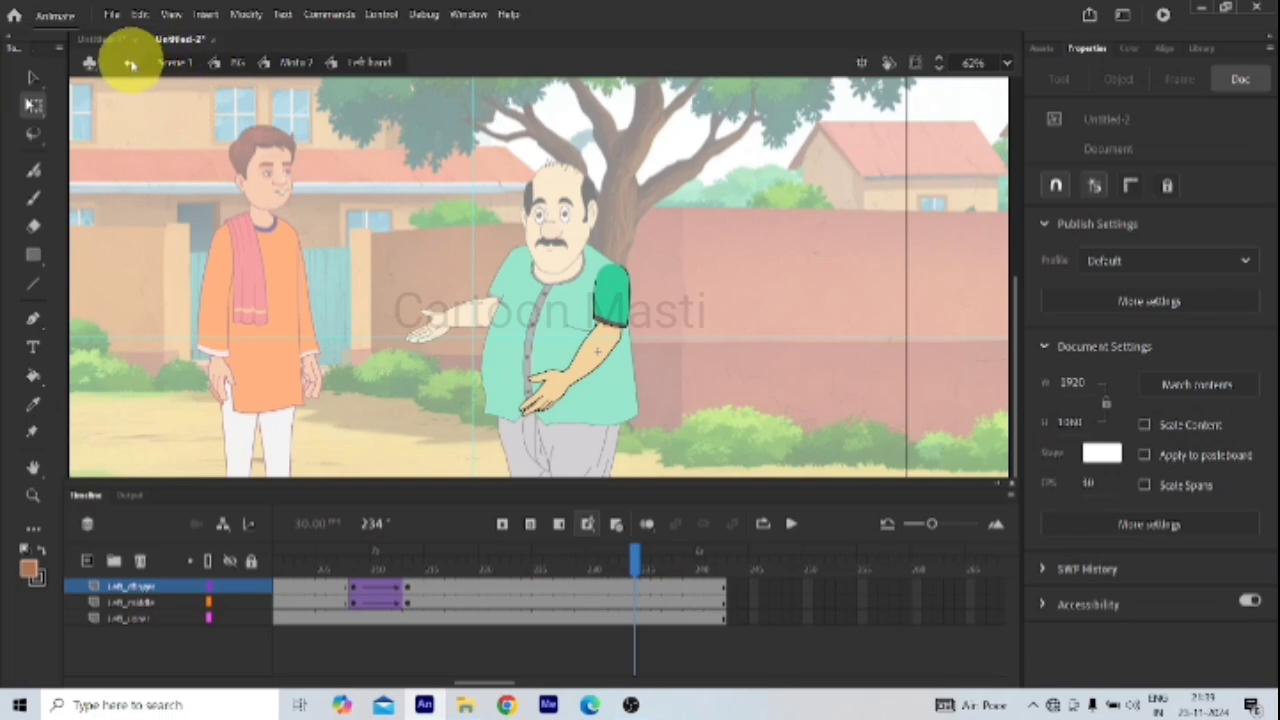
click(128, 62)
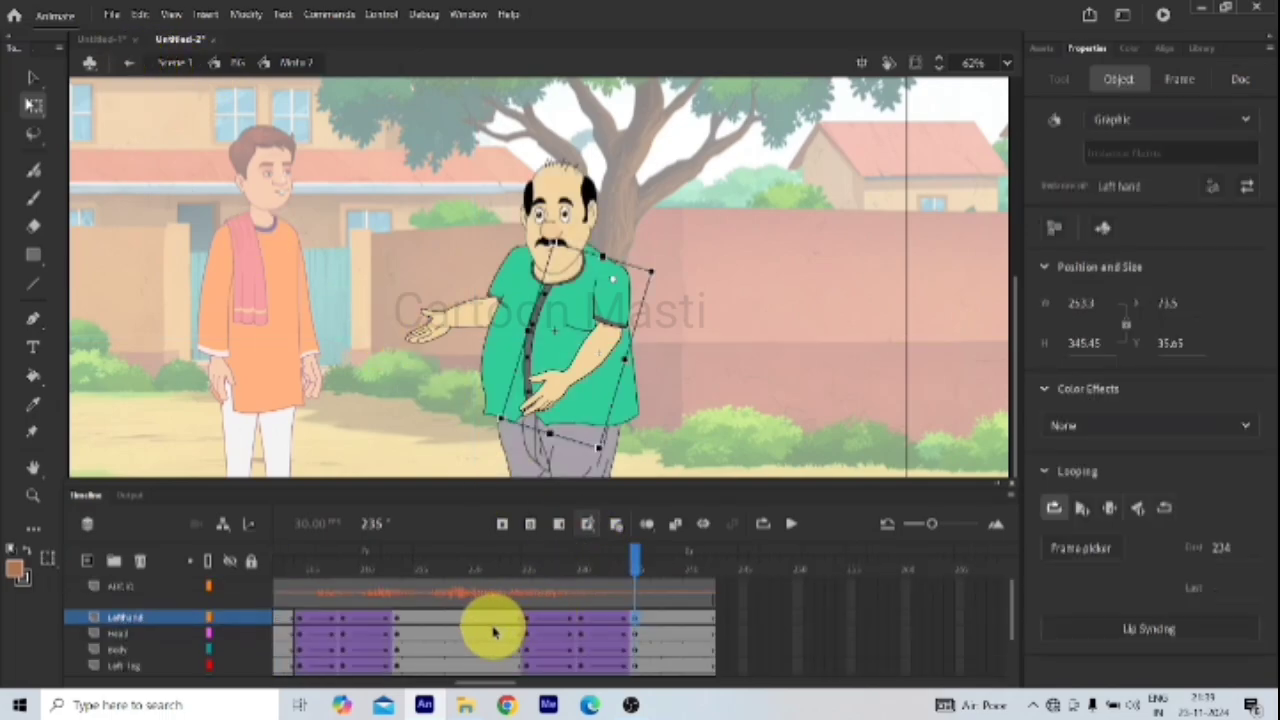
Step: Select the frames from about 222 through 242 on all of the man's body-part layers and toggle Synchronize Symbols for them
drag(490, 612, 720, 702)
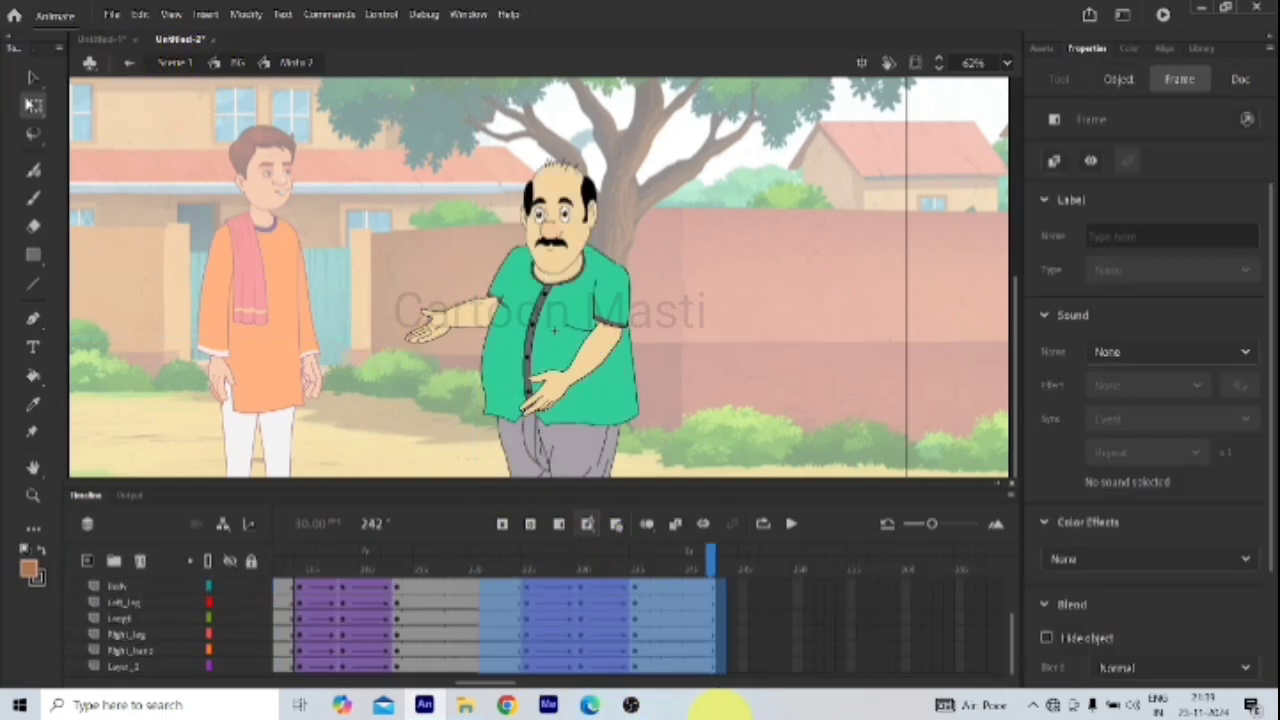
right_click(663, 652)
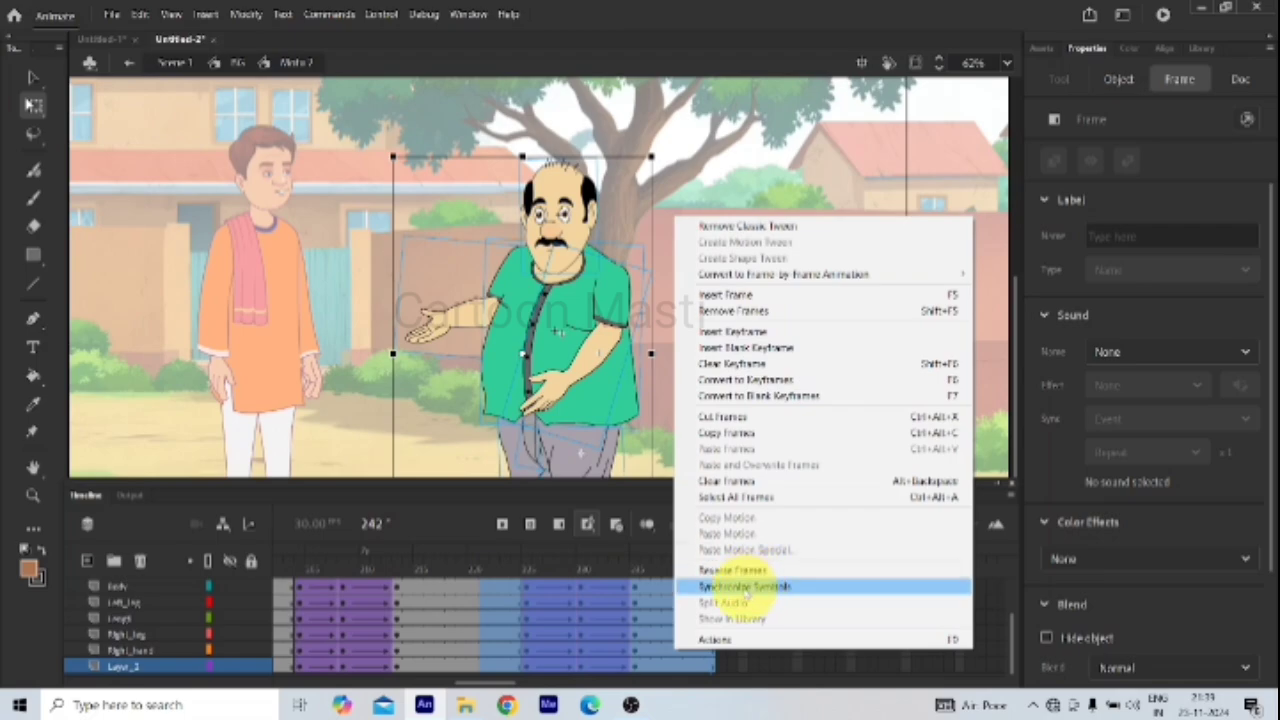
click(748, 594)
click(605, 630)
scroll(630, 628, up, 2)
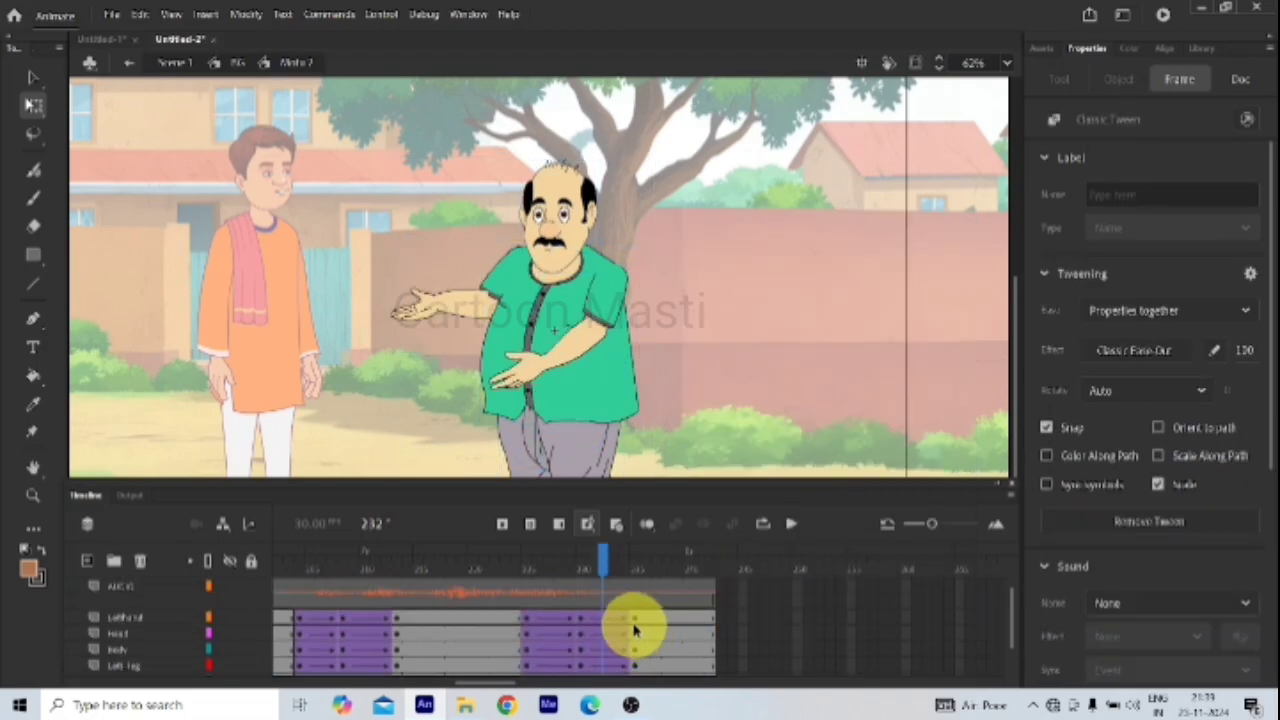
Step: Open the man's left arm symbol at frame 235 and insert keyframes there on the finger and middle layers
click(643, 567)
drag(508, 337, 560, 397)
double_click(560, 397)
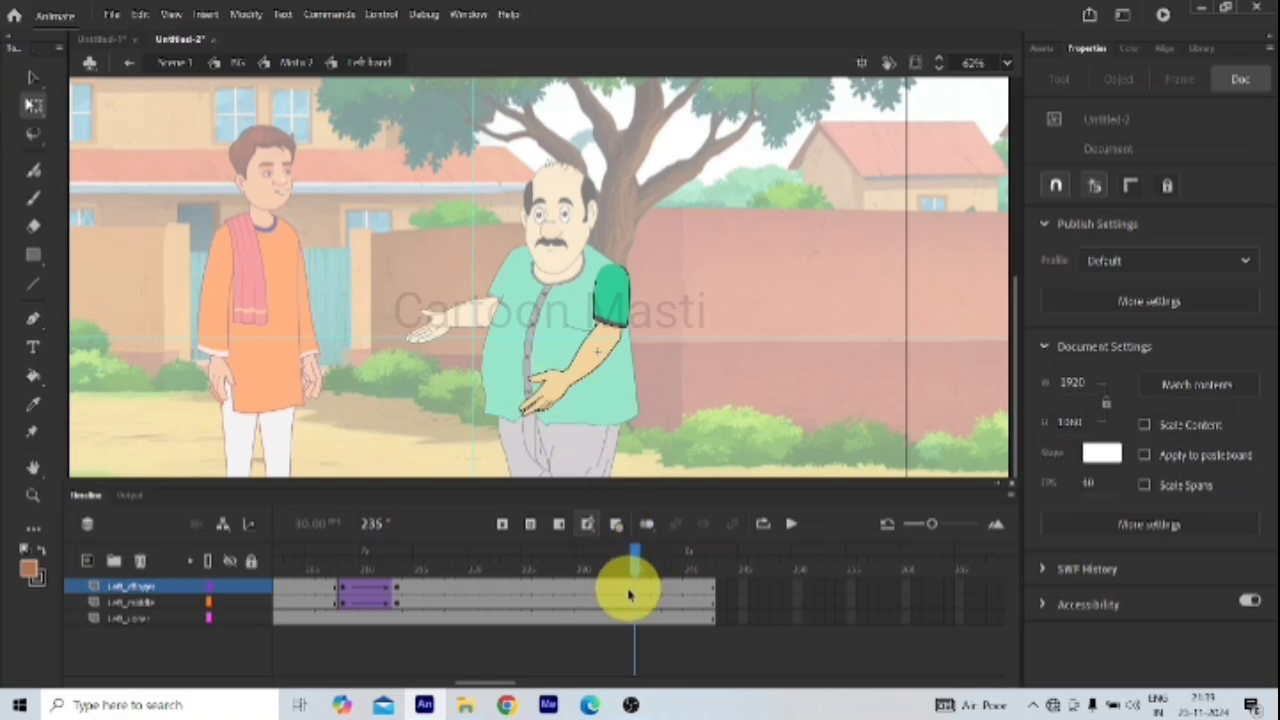
click(638, 619)
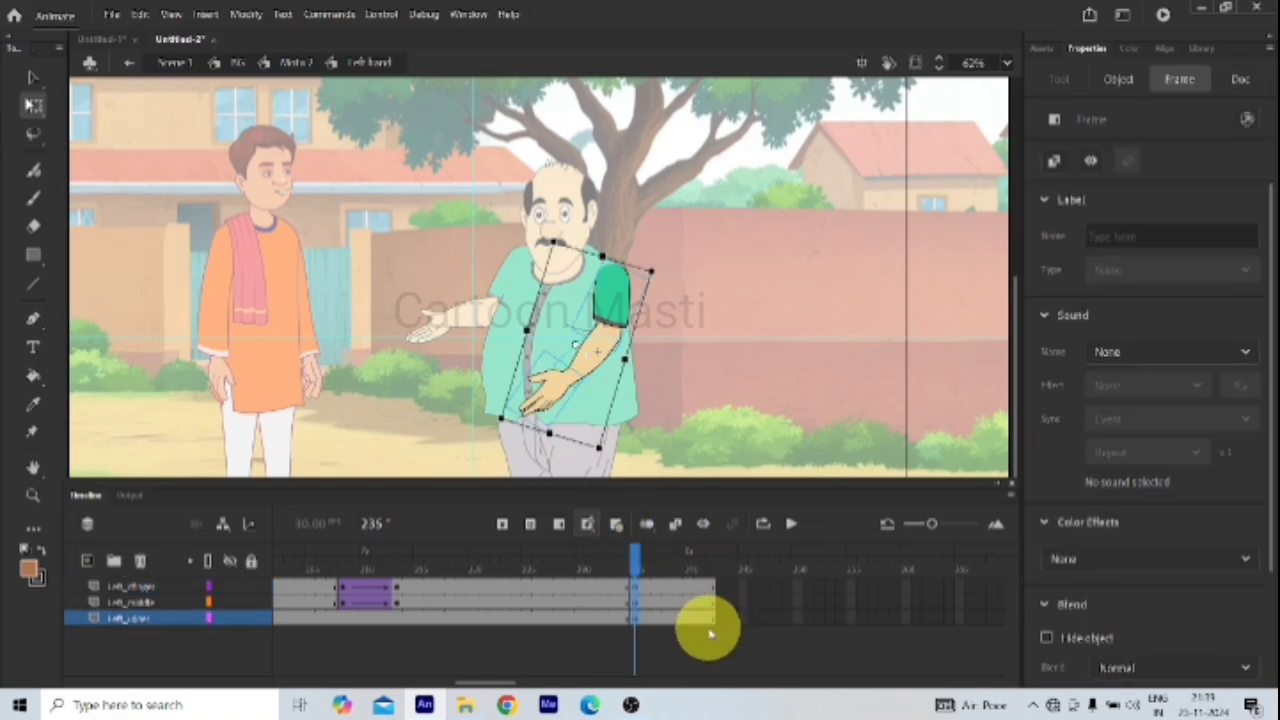
click(645, 600)
click(638, 604)
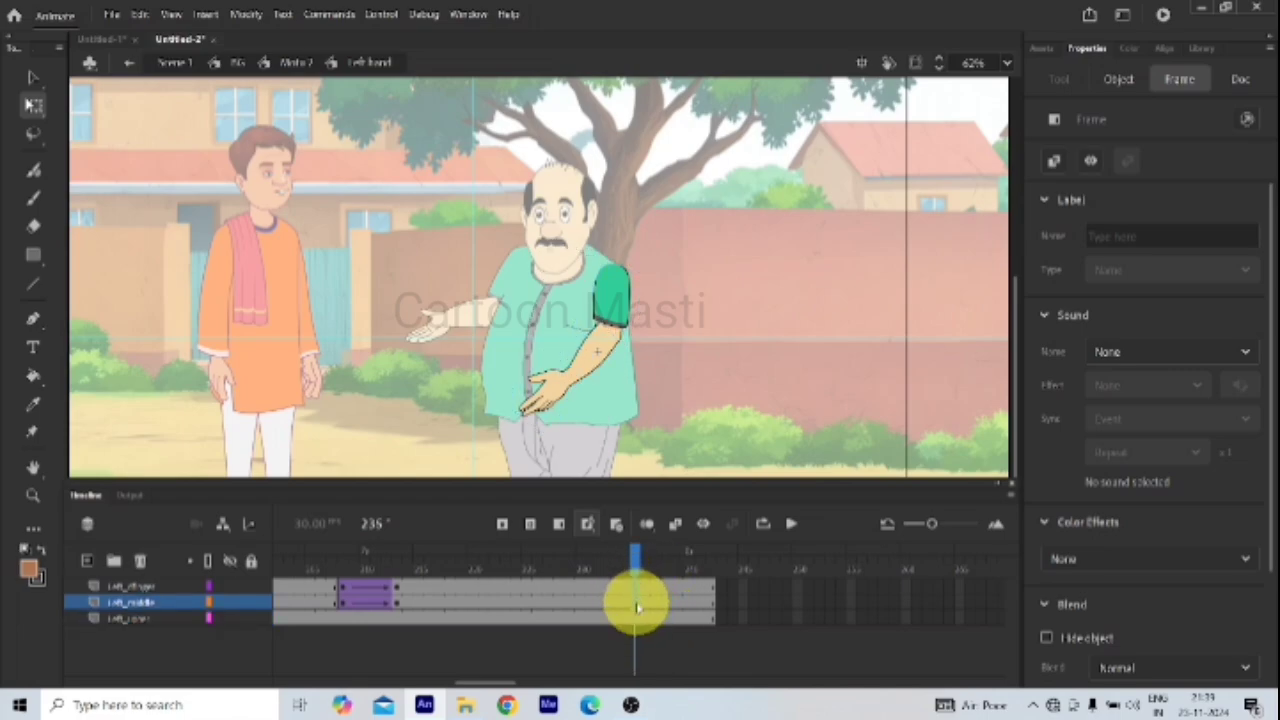
click(638, 604)
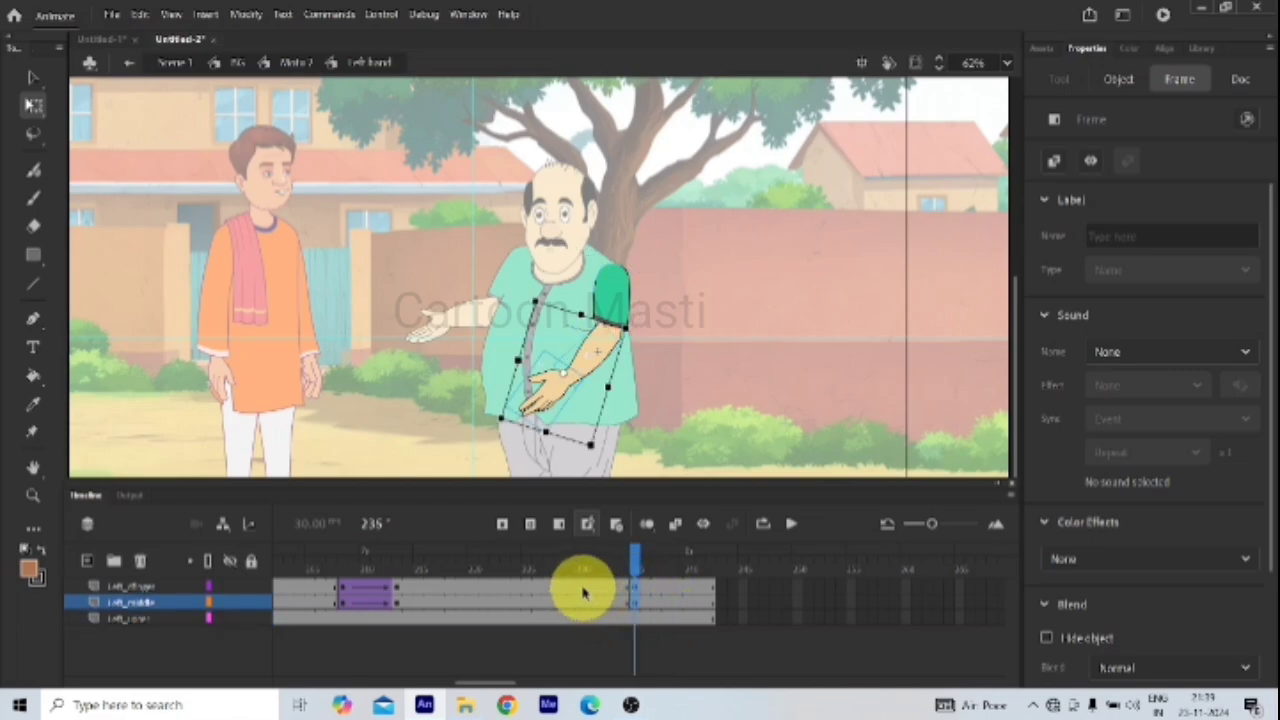
Step: Insert keyframes at frame 230 on the finger and middle layers of the left arm symbol
click(584, 602)
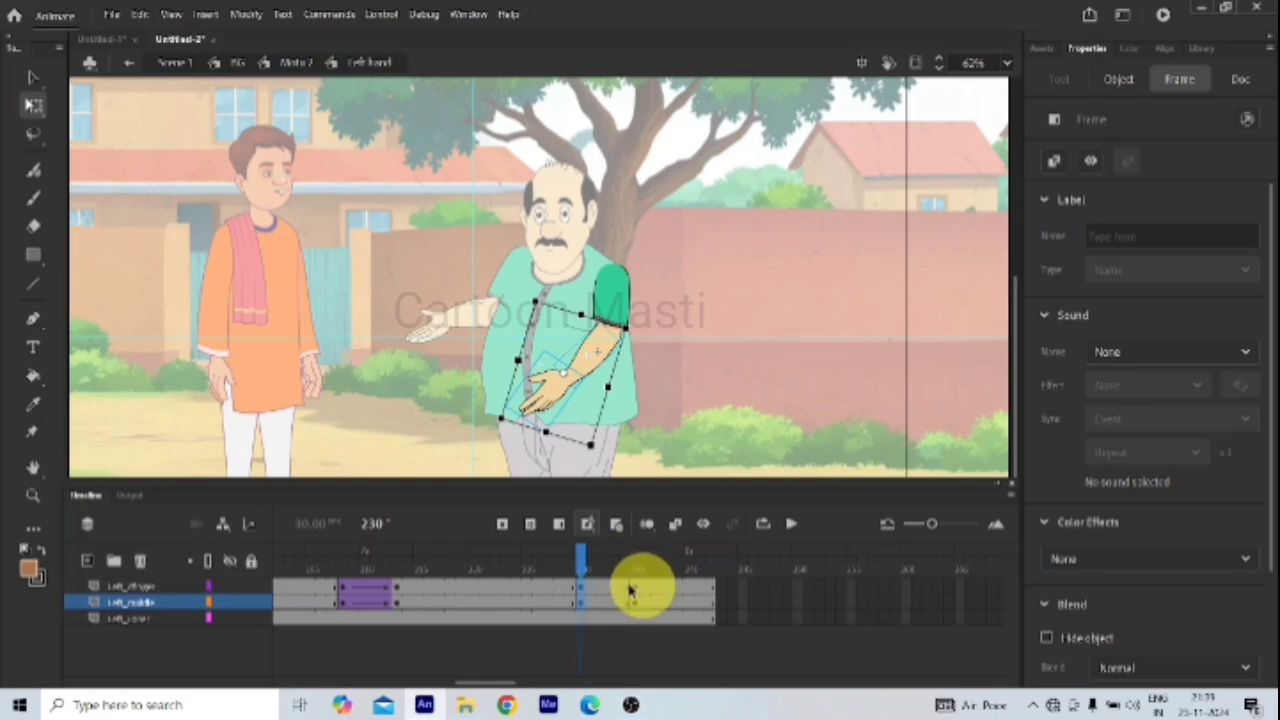
click(624, 614)
click(624, 618)
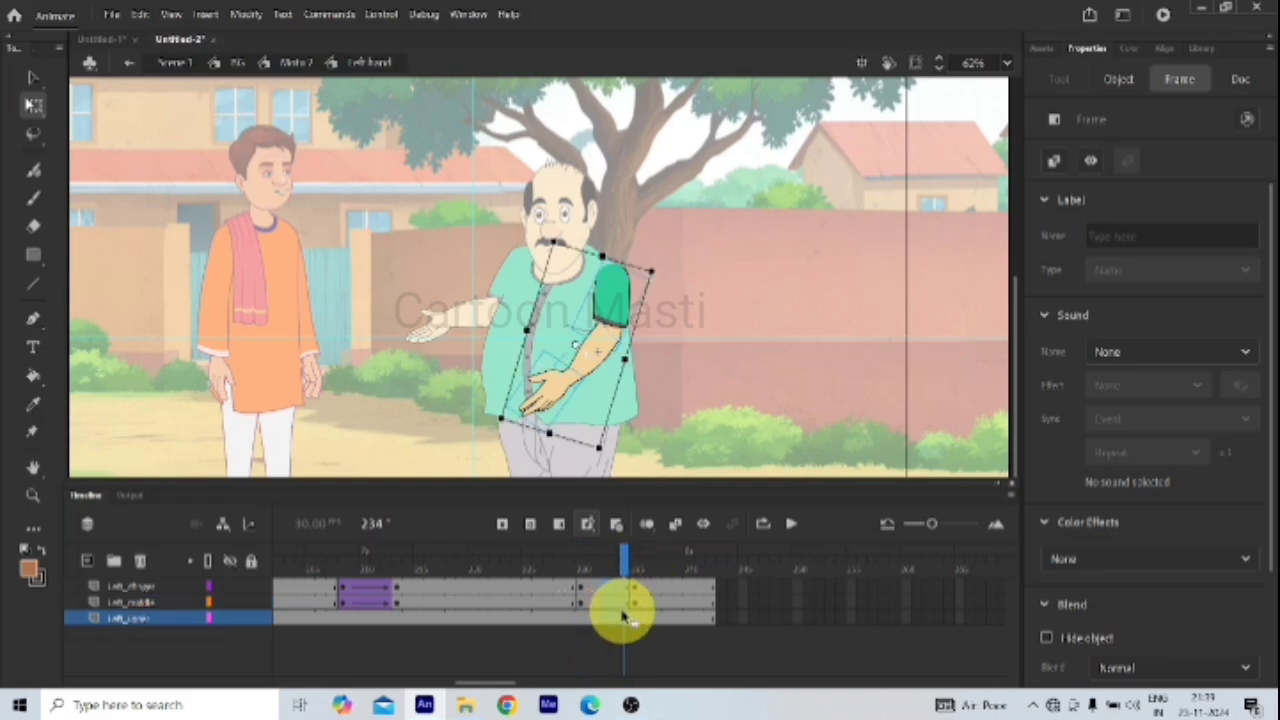
key(comma)
click(581, 598)
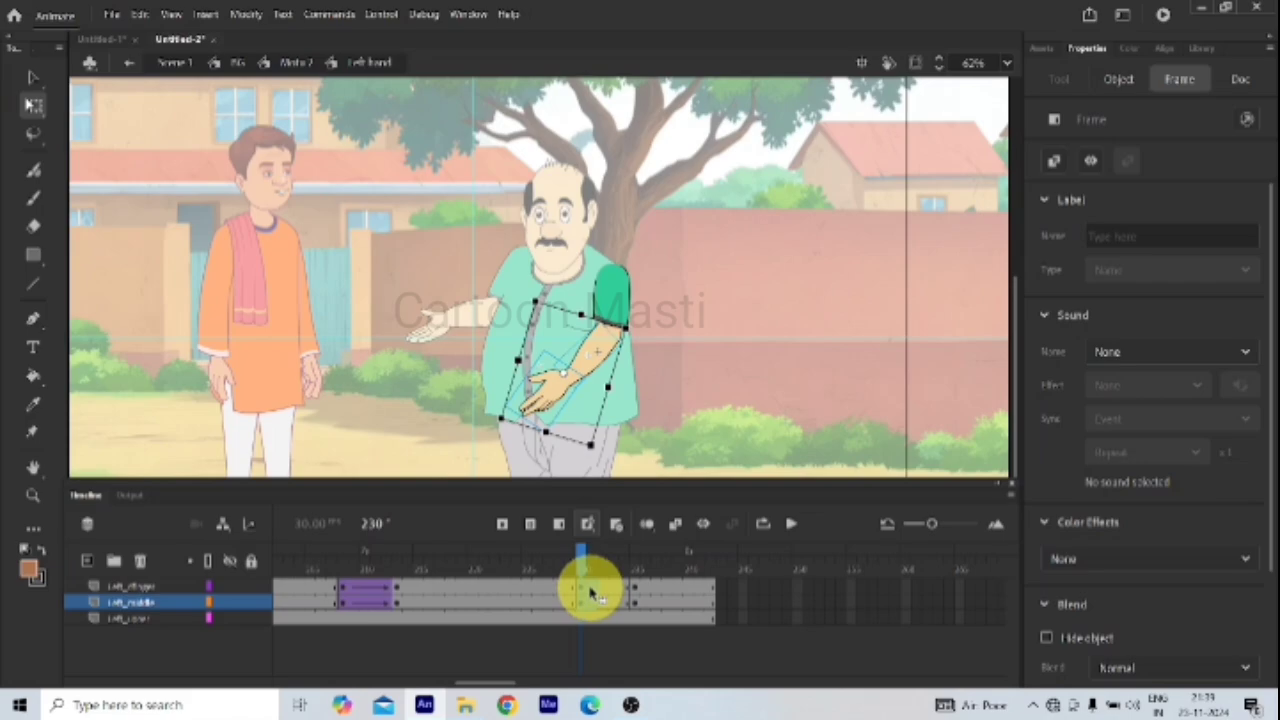
key(period)
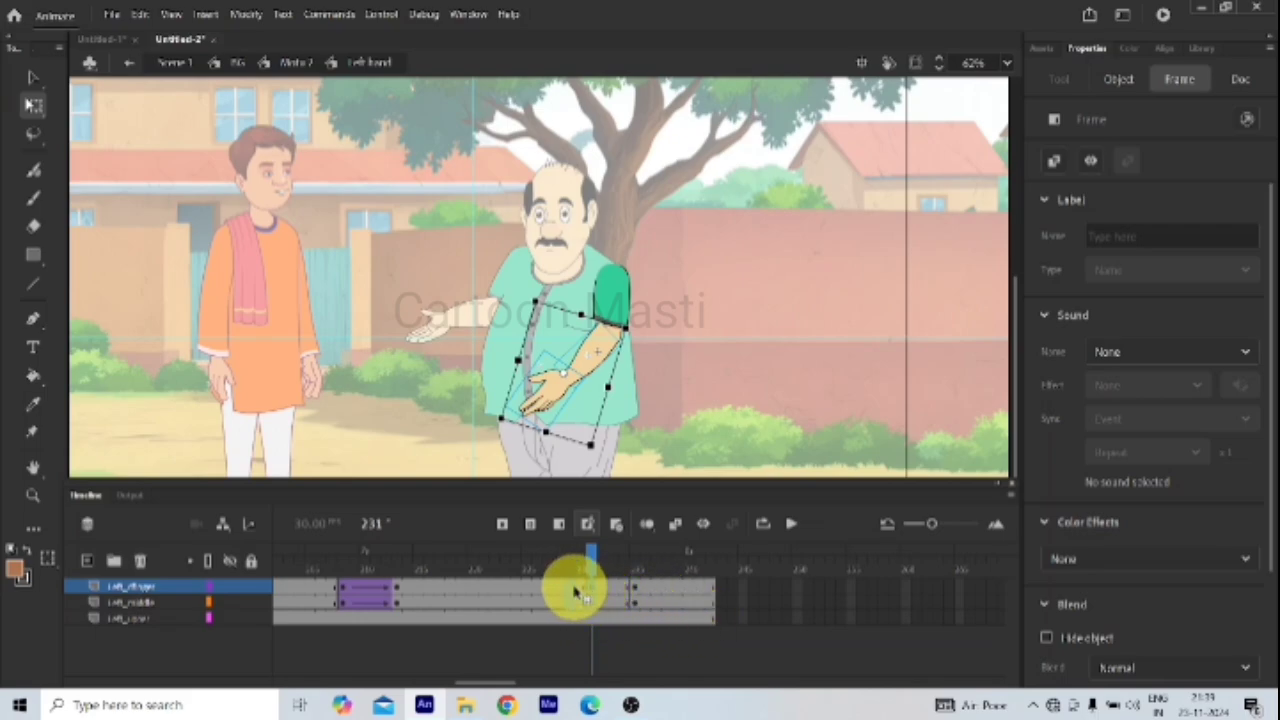
key(comma)
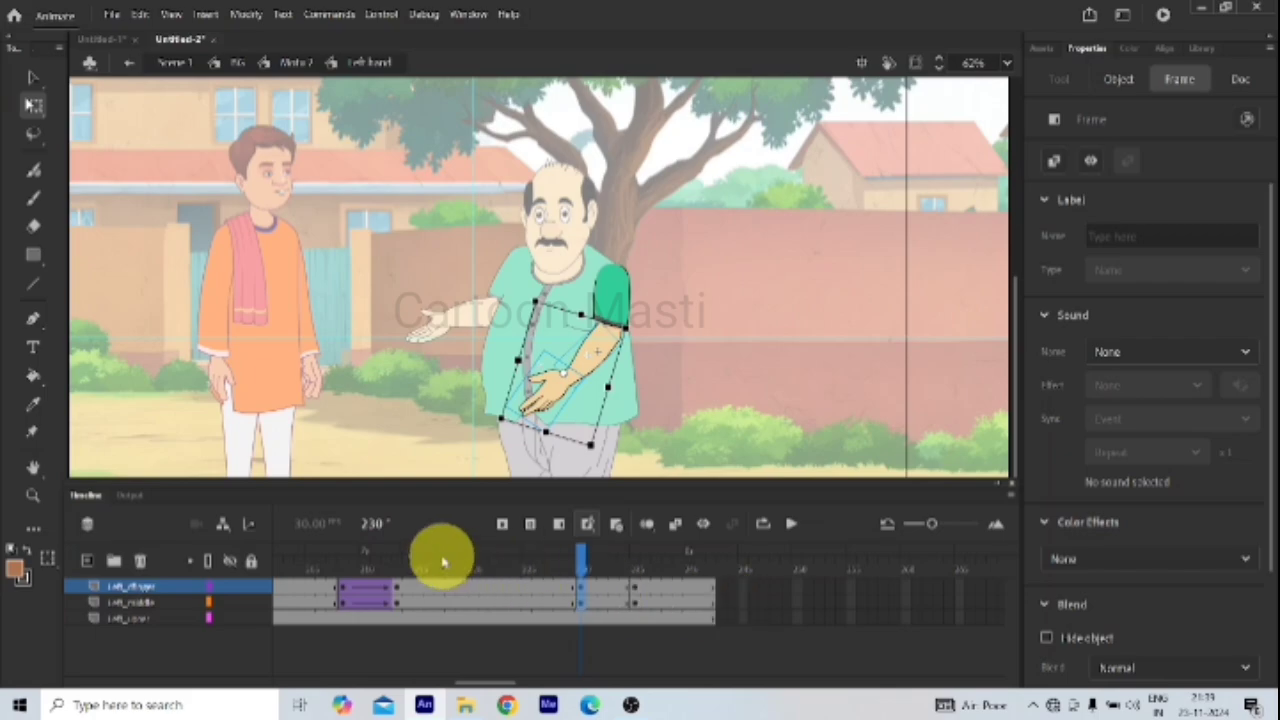
Step: Create classic tweens between frames 230 and 235 on the left finger and middle layers and set their ease strength
click(605, 590)
click(602, 600)
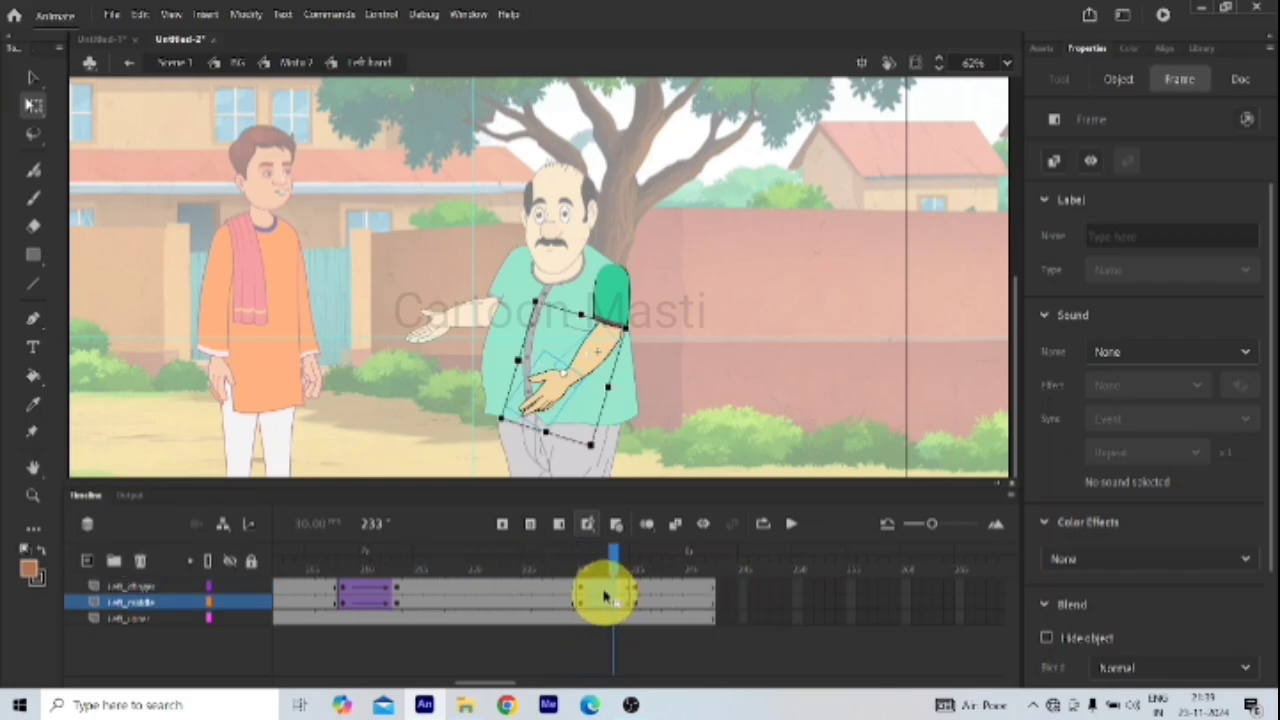
right_click(604, 596)
click(655, 162)
click(594, 591)
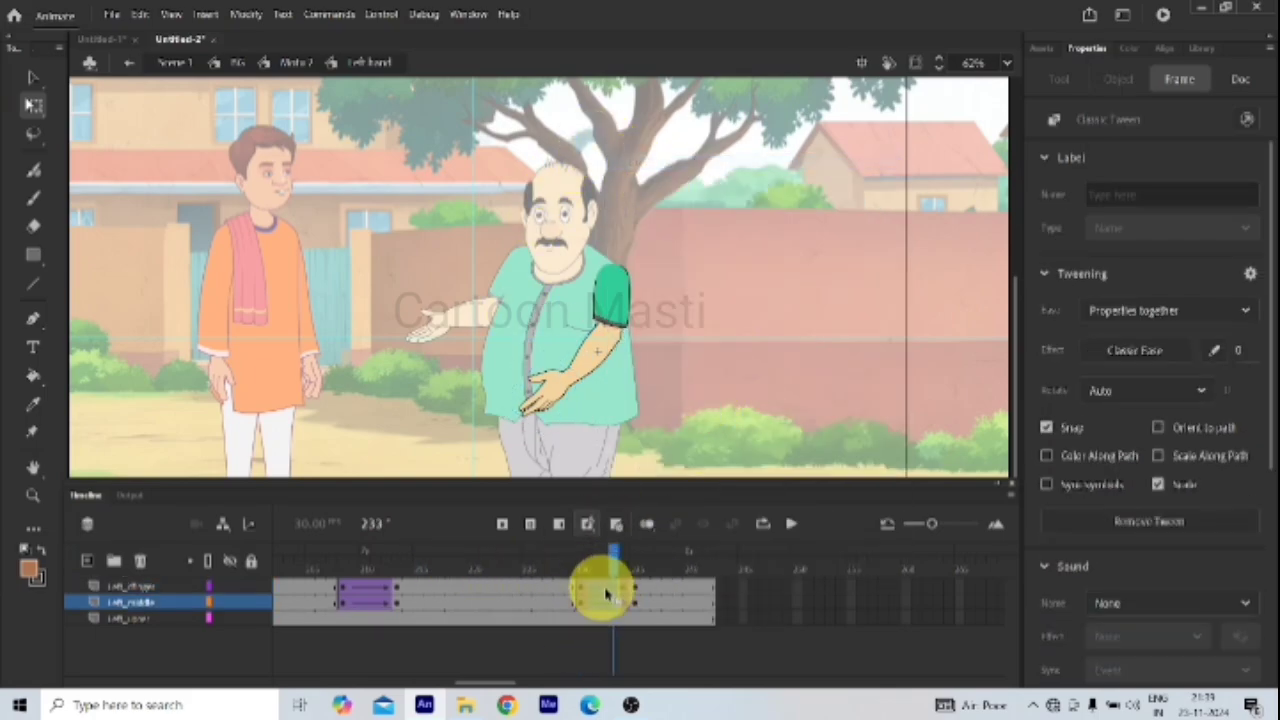
click(1238, 350)
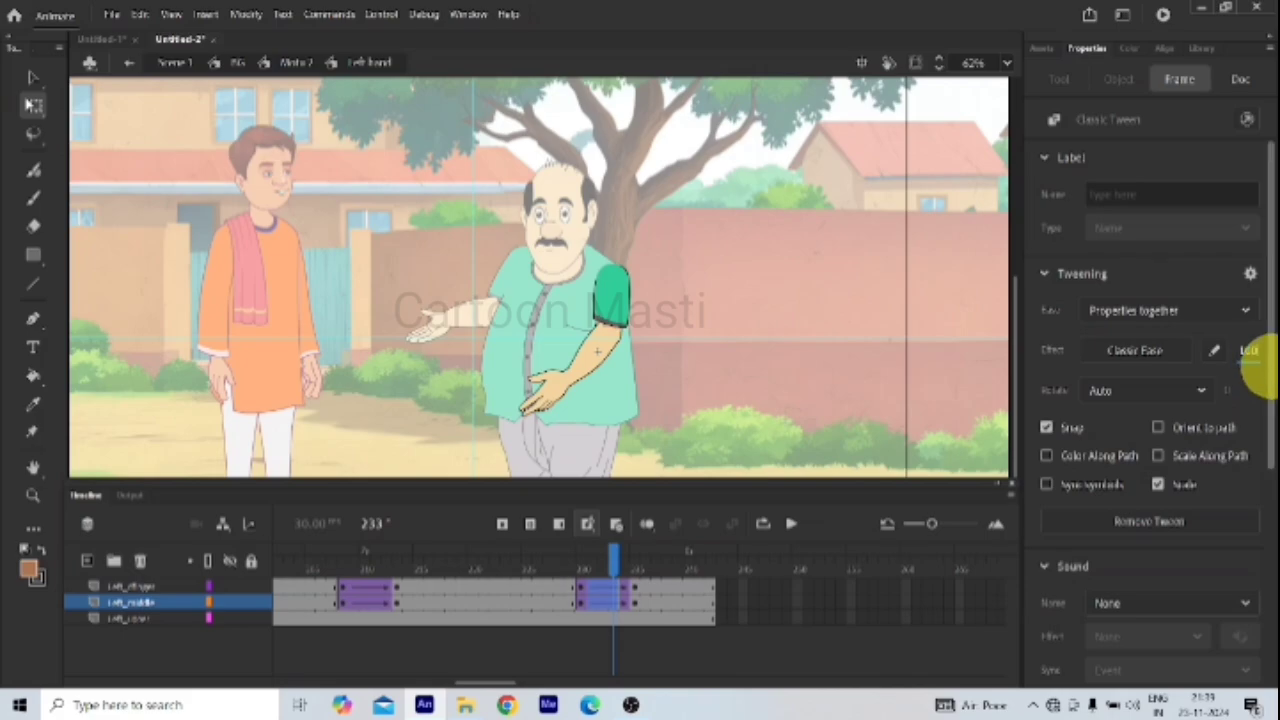
Step: At frame 235, set the pivot of the left forearm and hand at the elbow and rotate them downward beside the hip
click(626, 562)
click(634, 563)
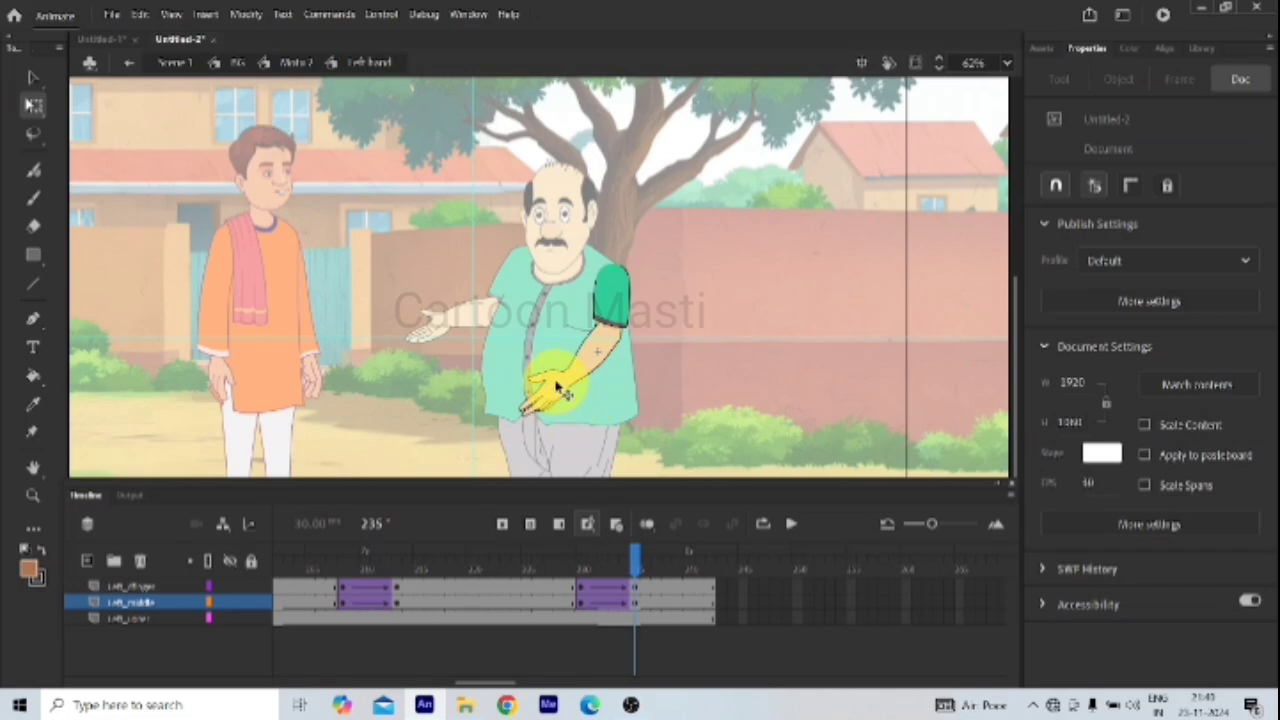
click(586, 404)
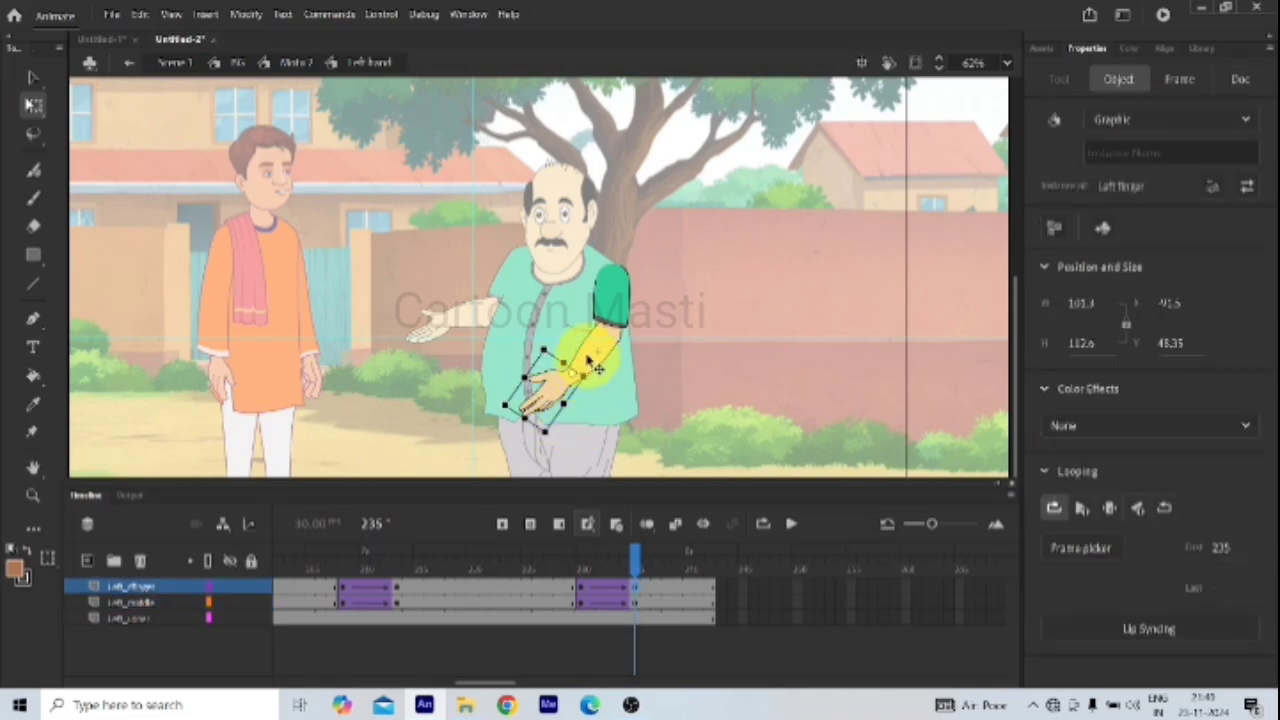
click(598, 360)
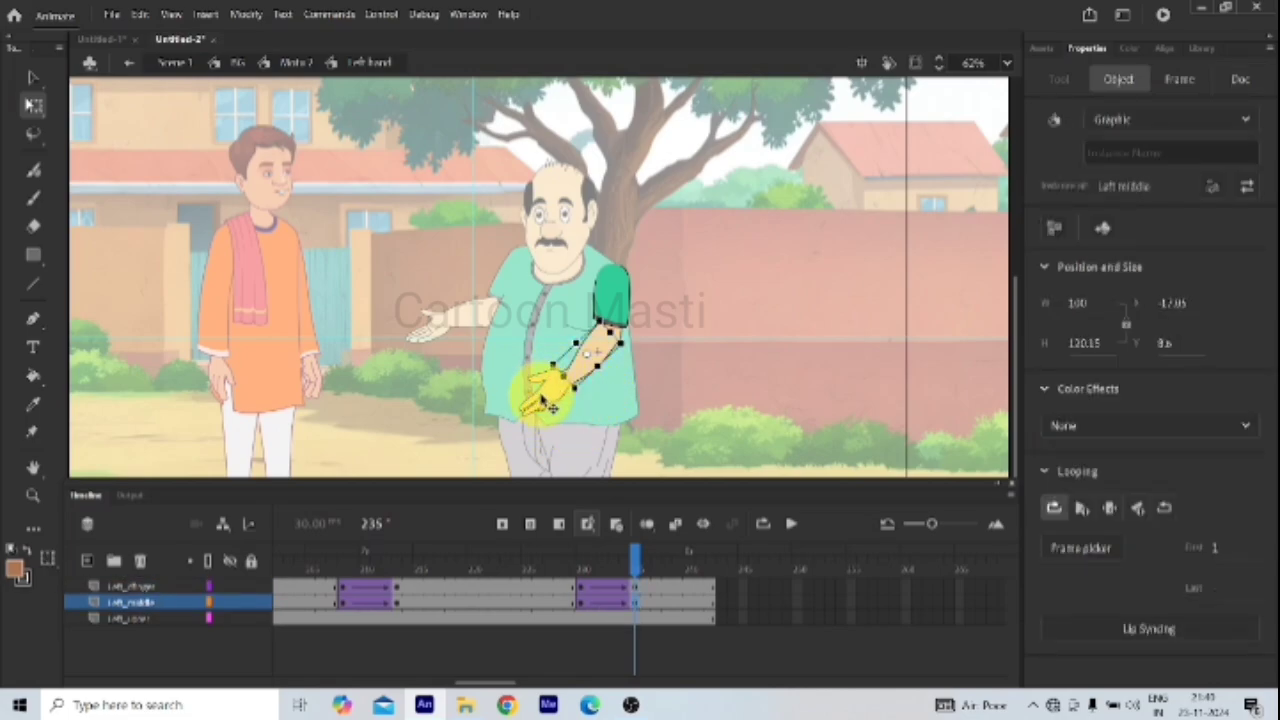
click(550, 406)
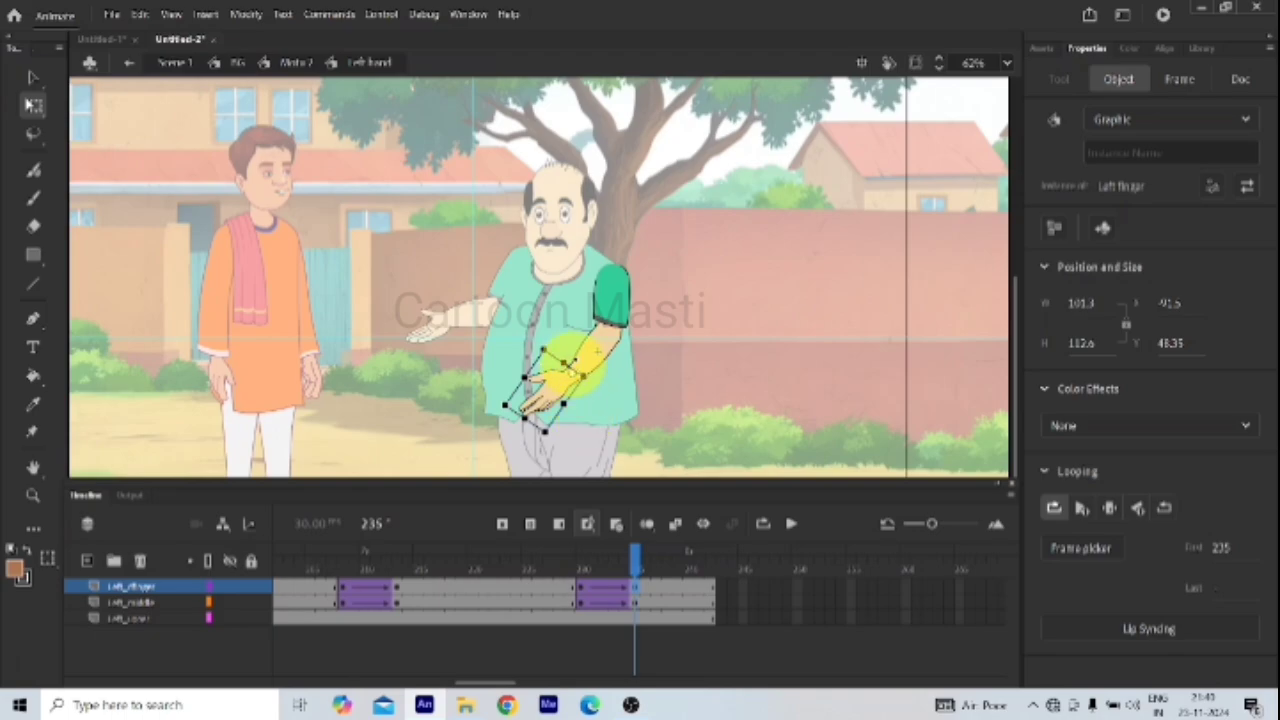
click(572, 368)
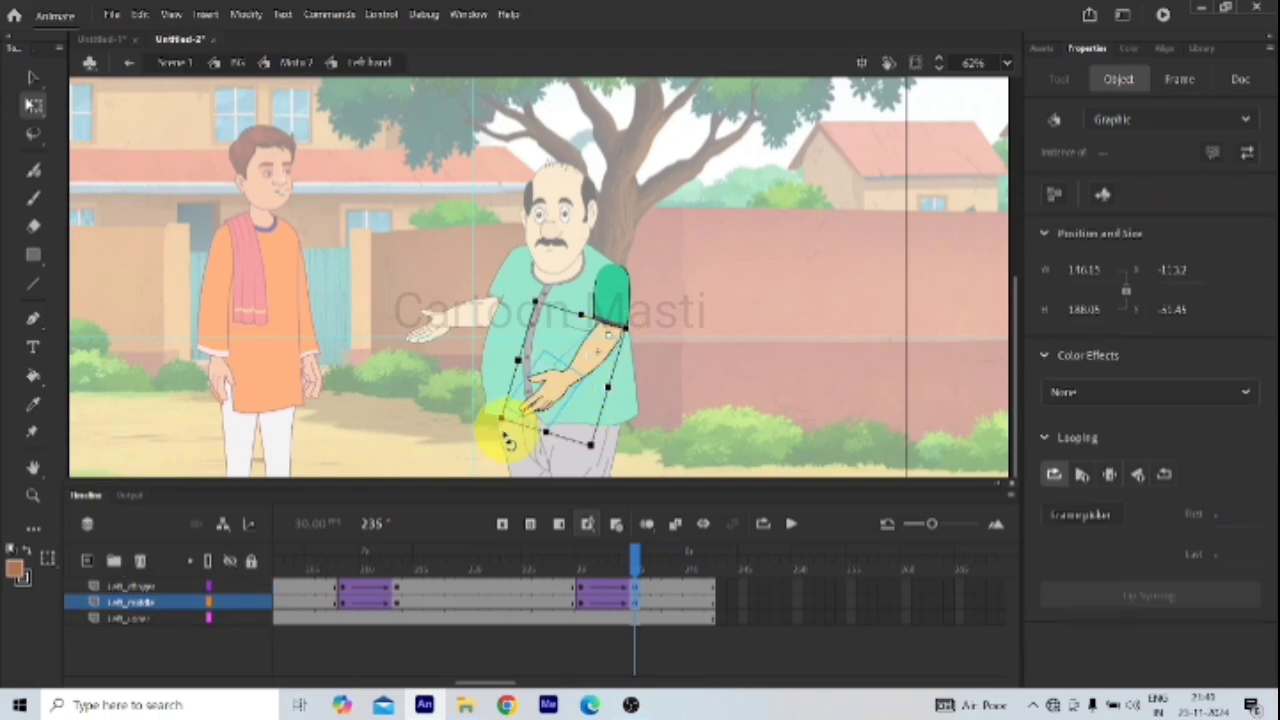
drag(498, 436, 514, 414)
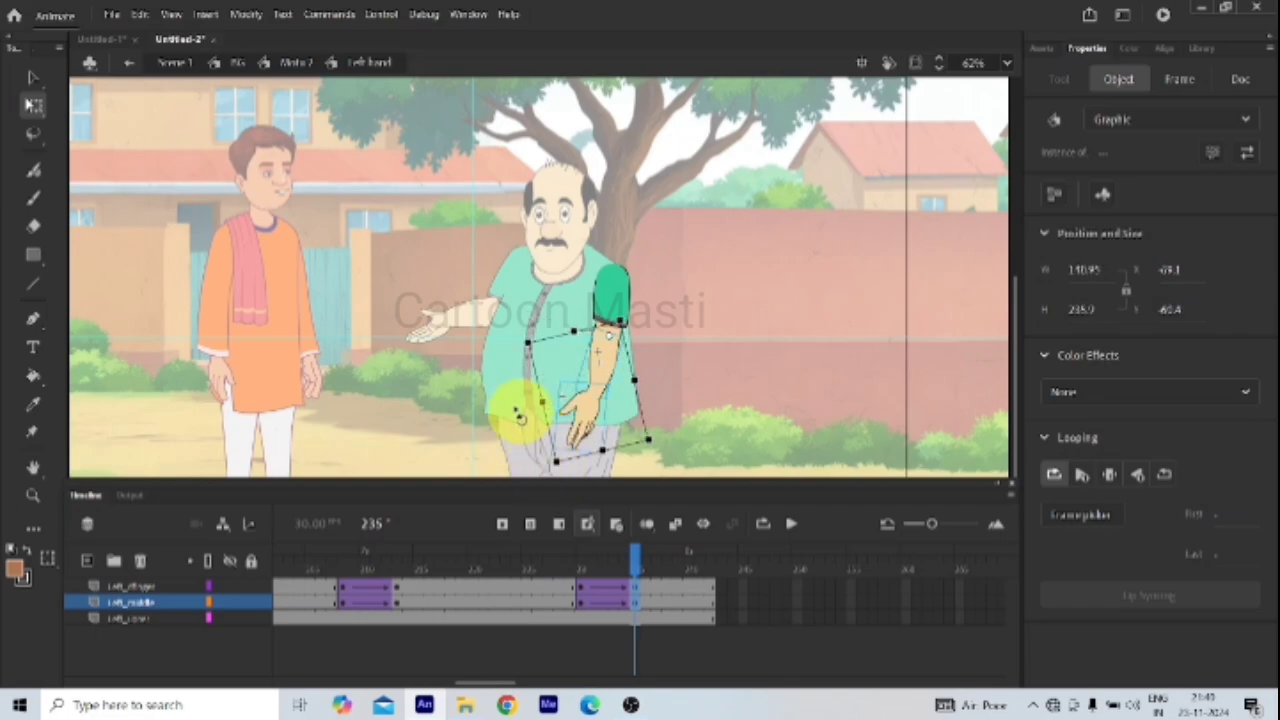
click(731, 410)
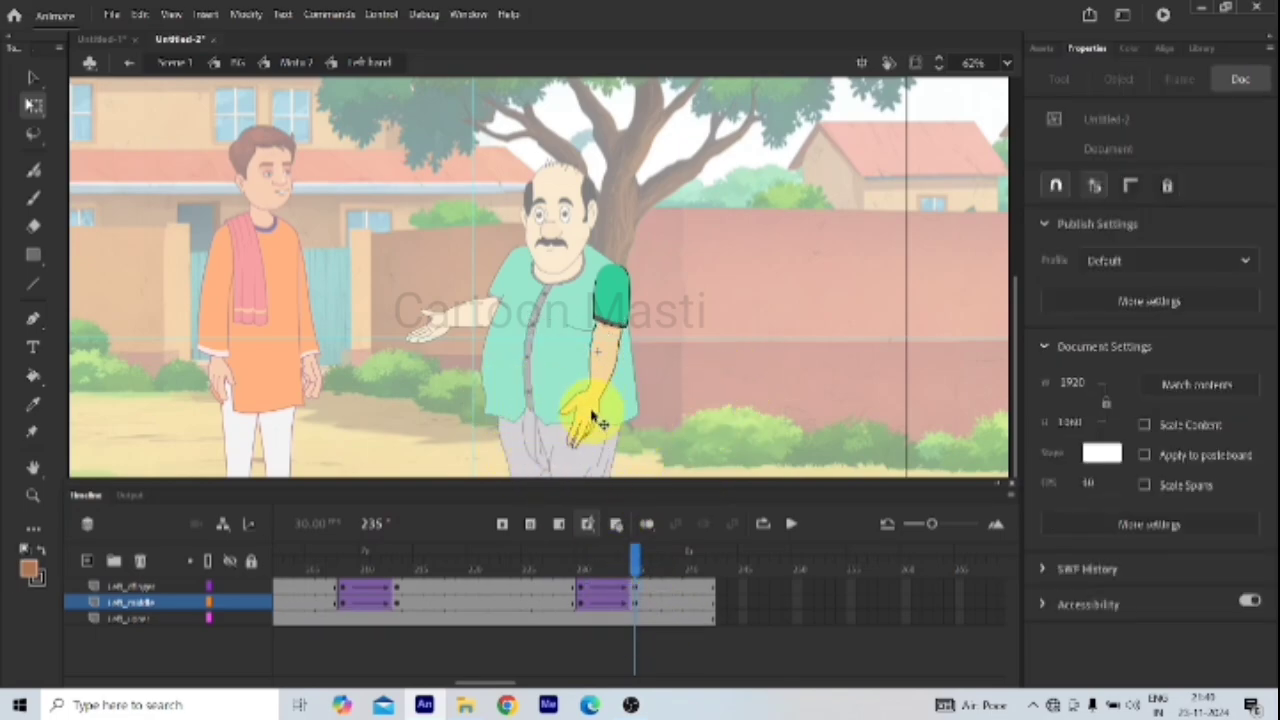
Step: Inside the left finger symbol, insert a keyframe at frame 232 and switch the hand graphic to another finger pose
double_click(591, 414)
double_click(591, 414)
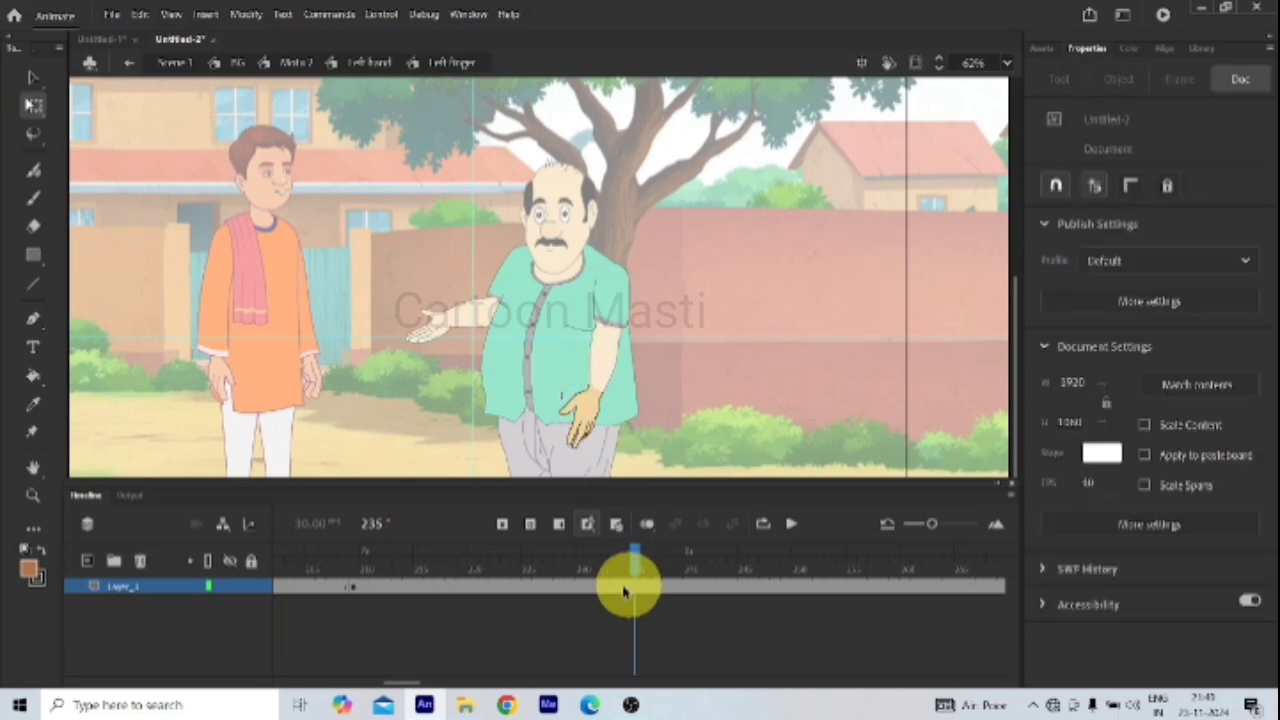
click(605, 586)
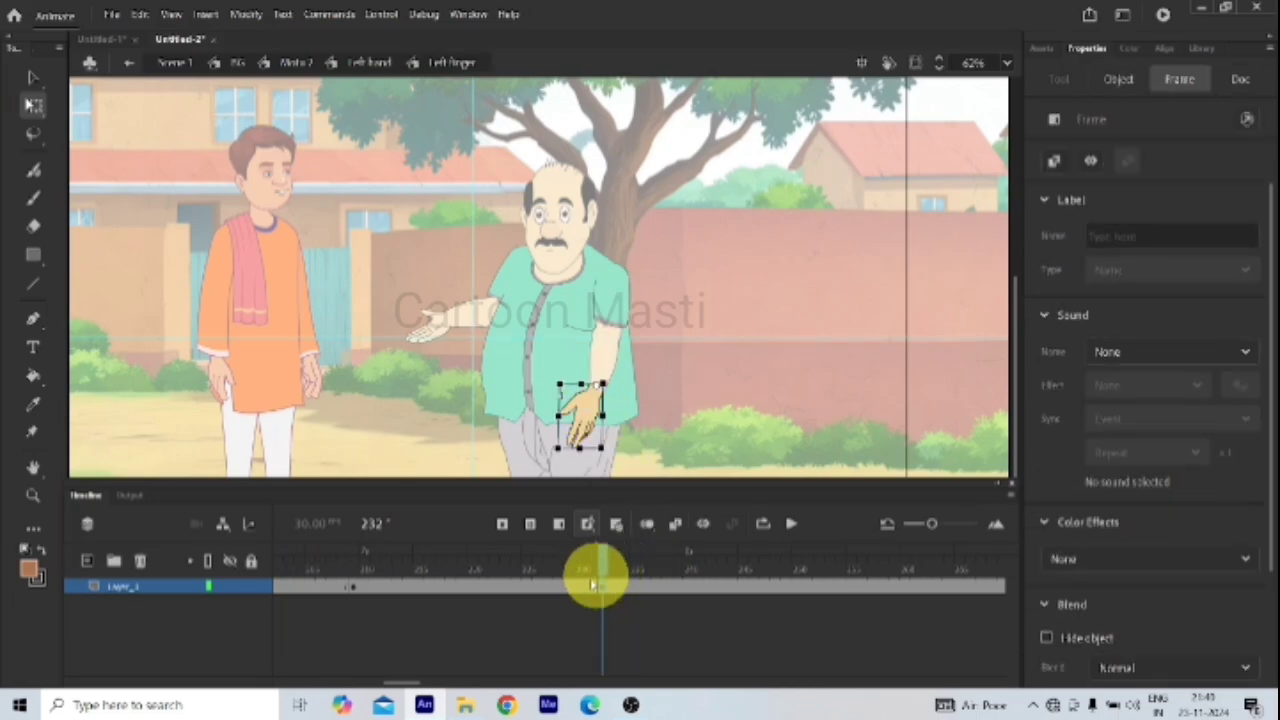
click(591, 420)
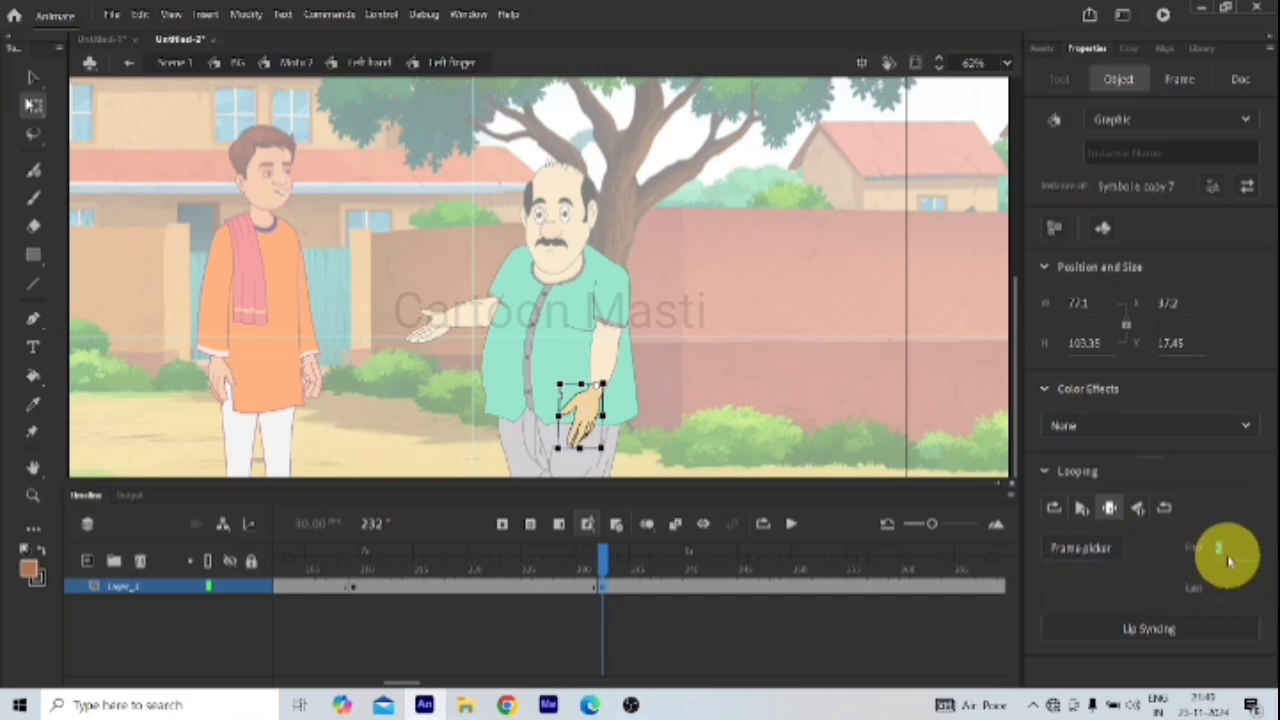
click(787, 383)
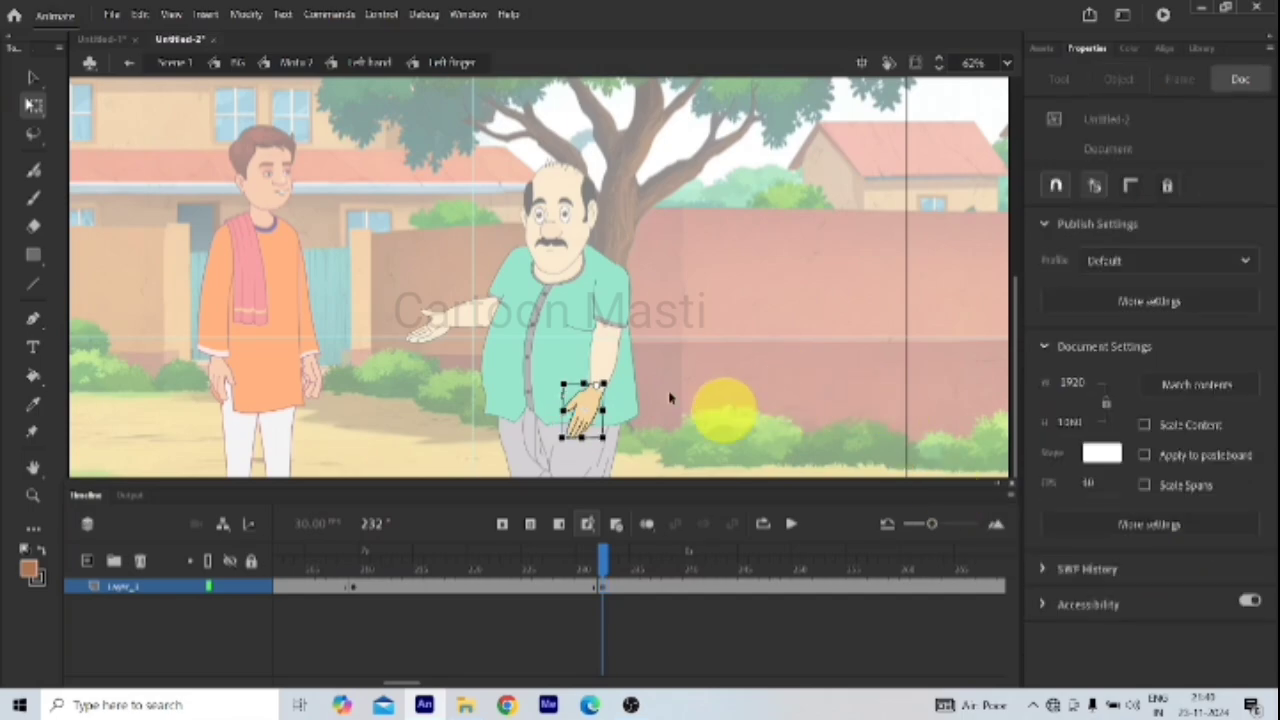
Step: Return to the man's symbol at frame 235 and open his outstretched right arm symbol for editing
click(129, 63)
click(637, 553)
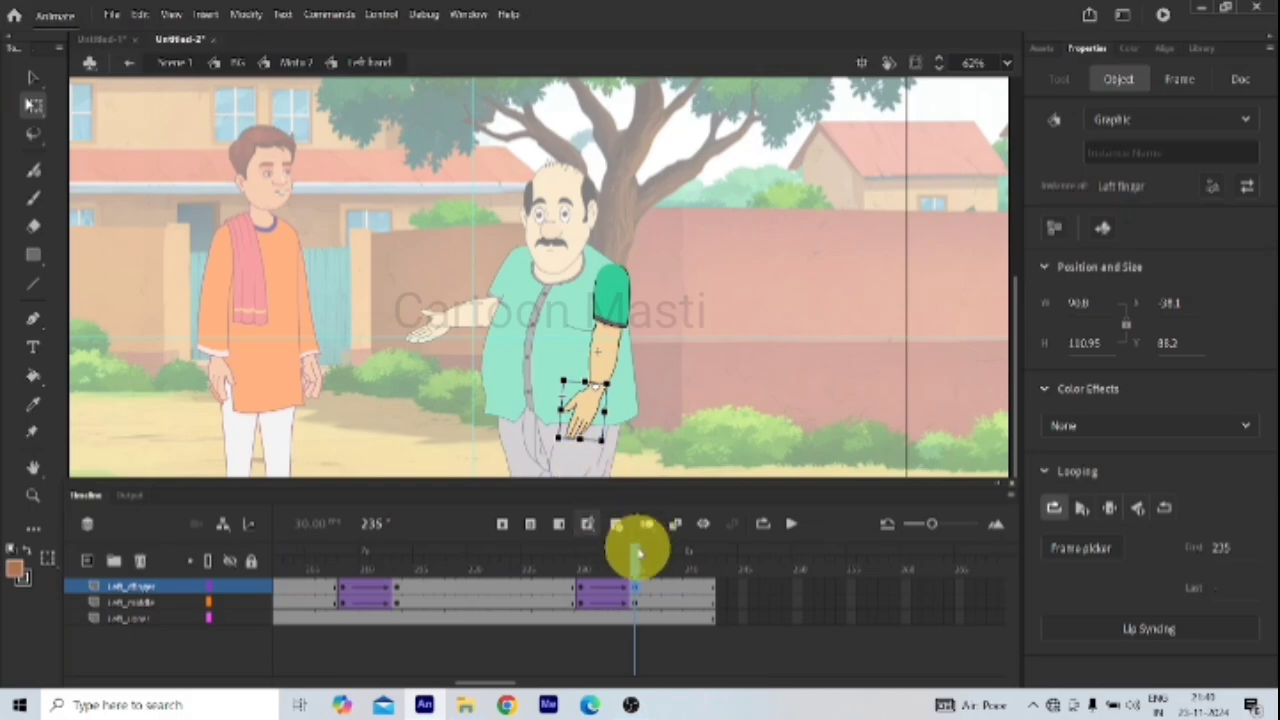
key(ctrl+shift+a)
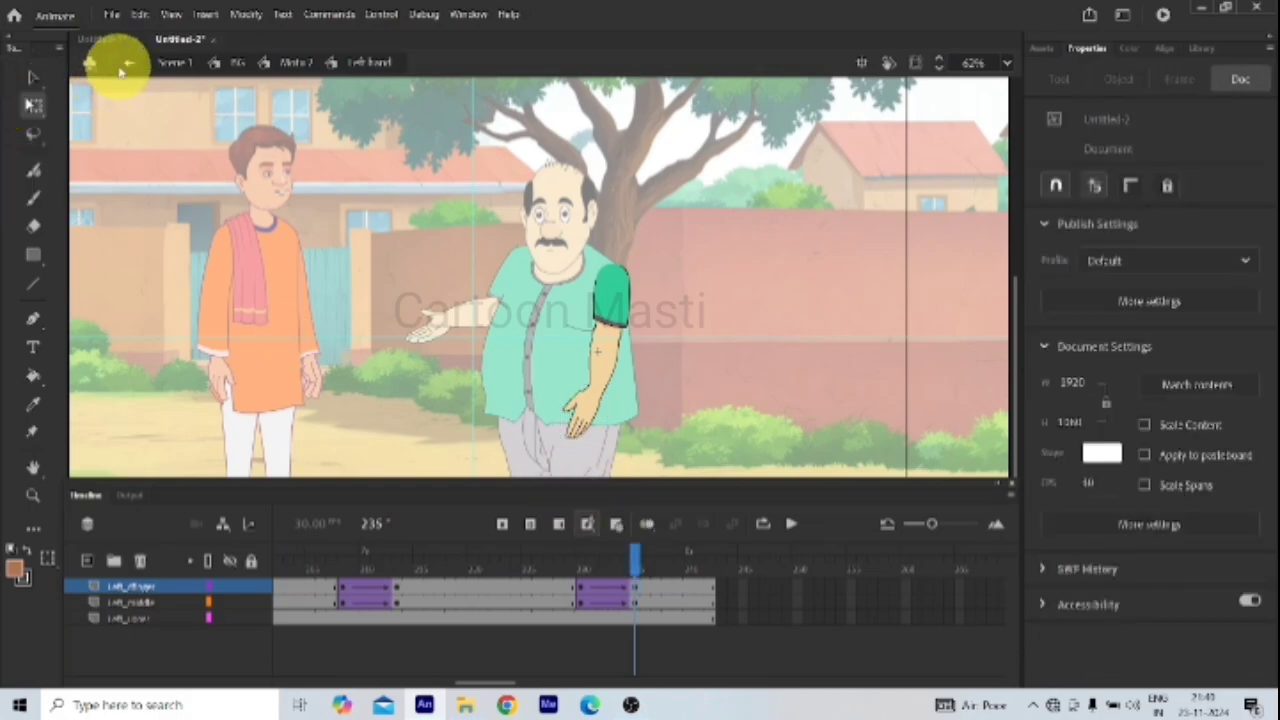
click(129, 63)
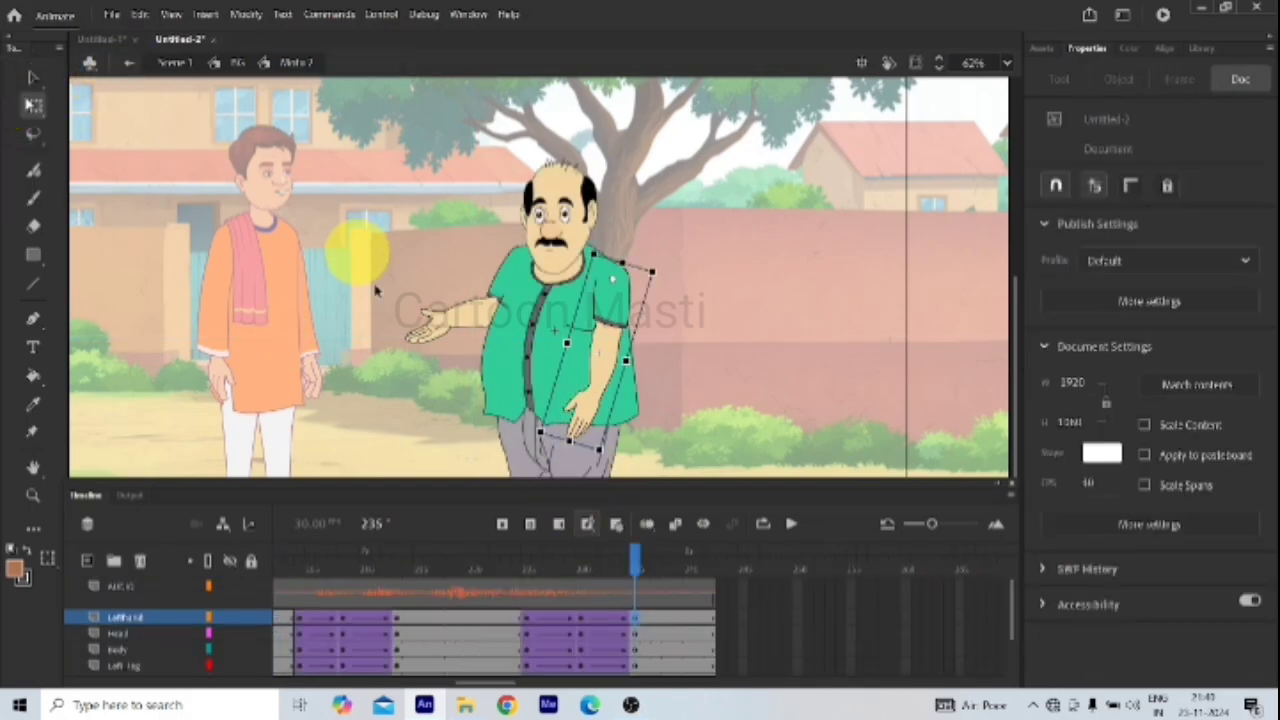
double_click(463, 338)
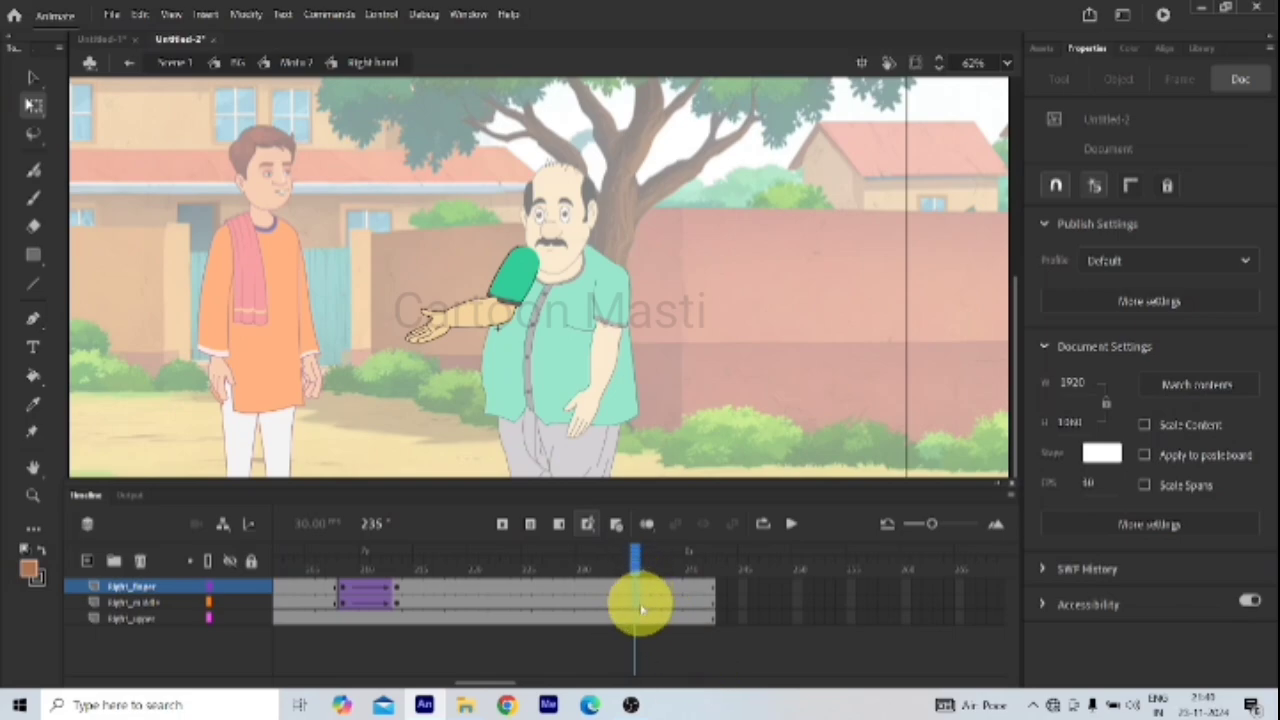
Step: Insert keyframes at frames 230 and 235 on the right finger and right middle layers of the arm symbol
click(641, 605)
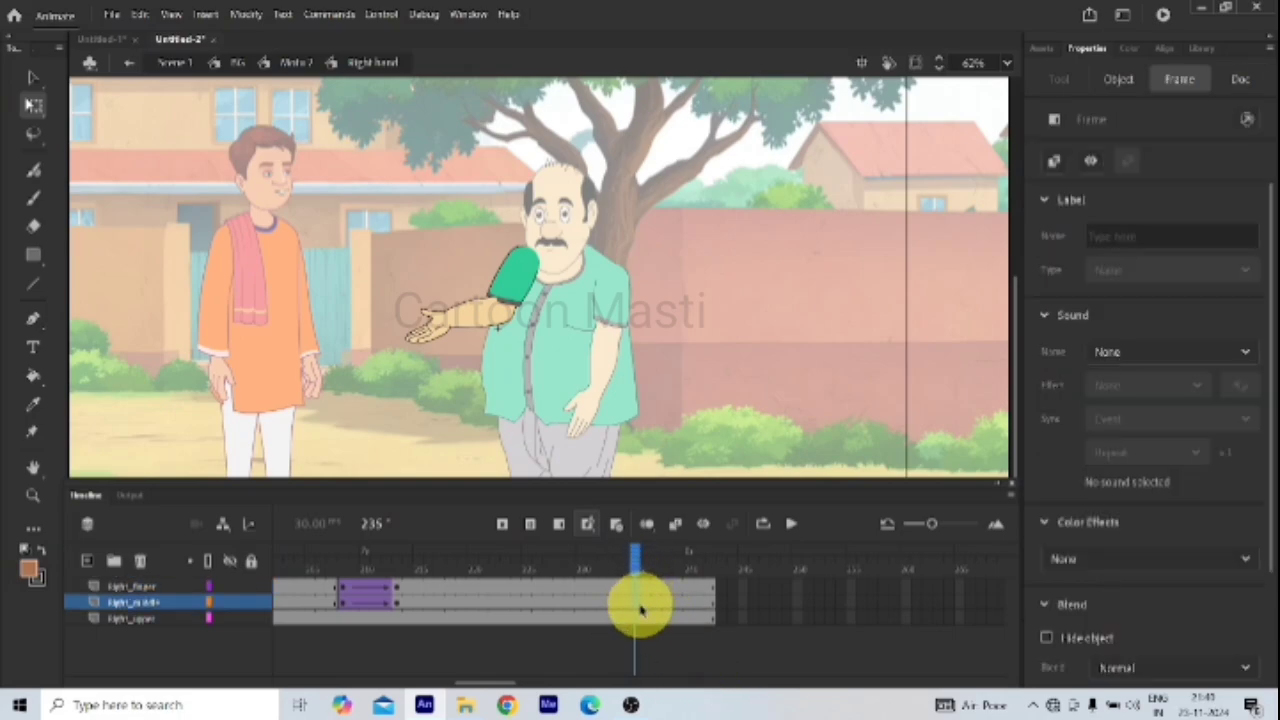
click(581, 603)
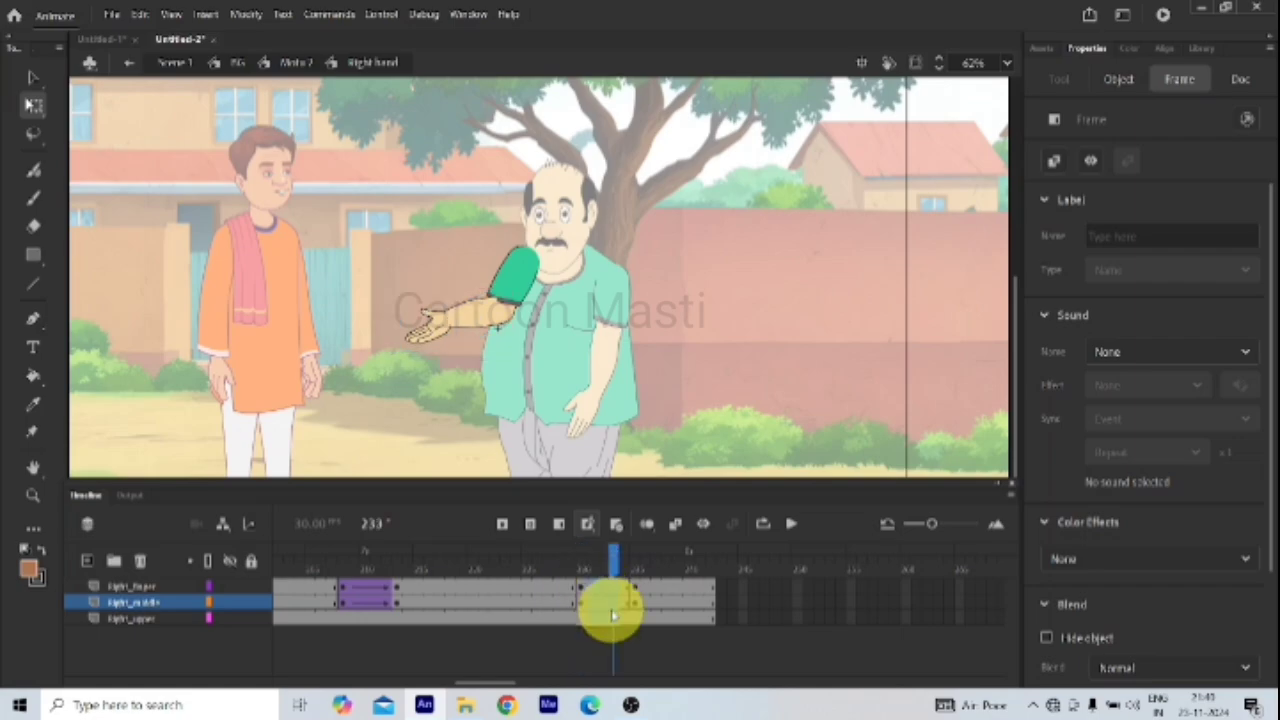
click(606, 618)
right_click(606, 616)
click(668, 161)
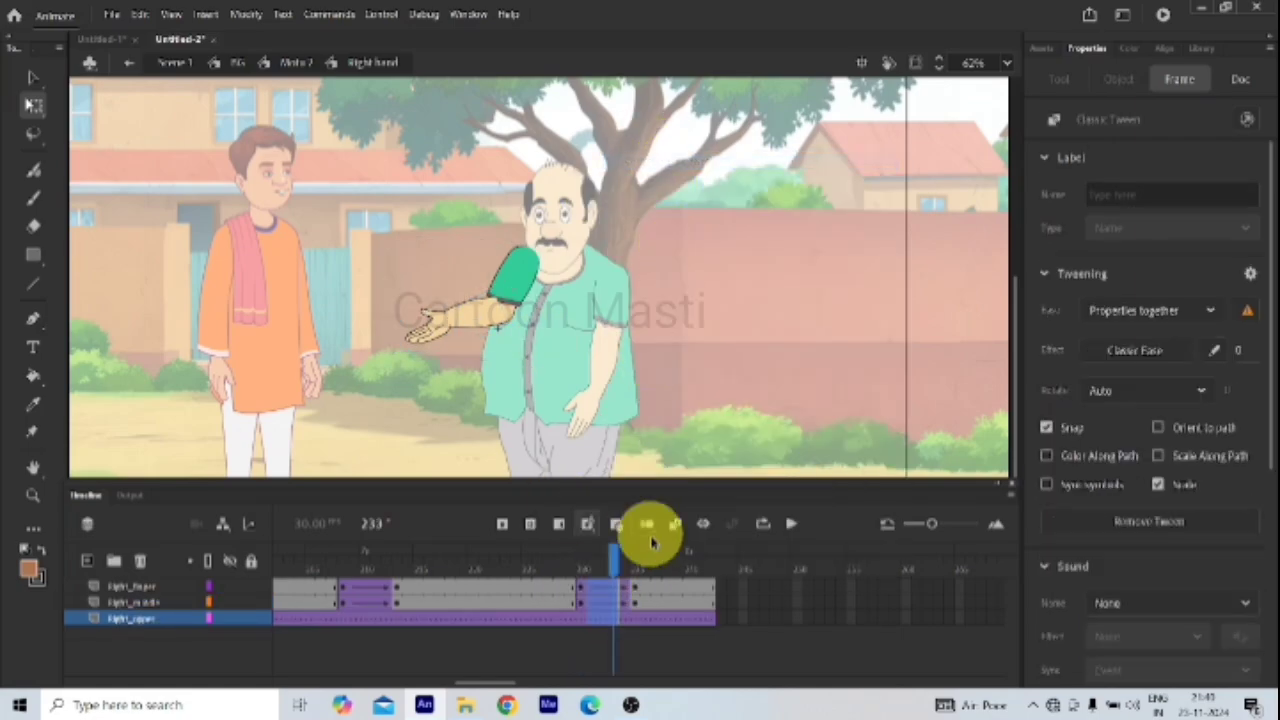
key(ctrl+z)
key(ctrl+z)
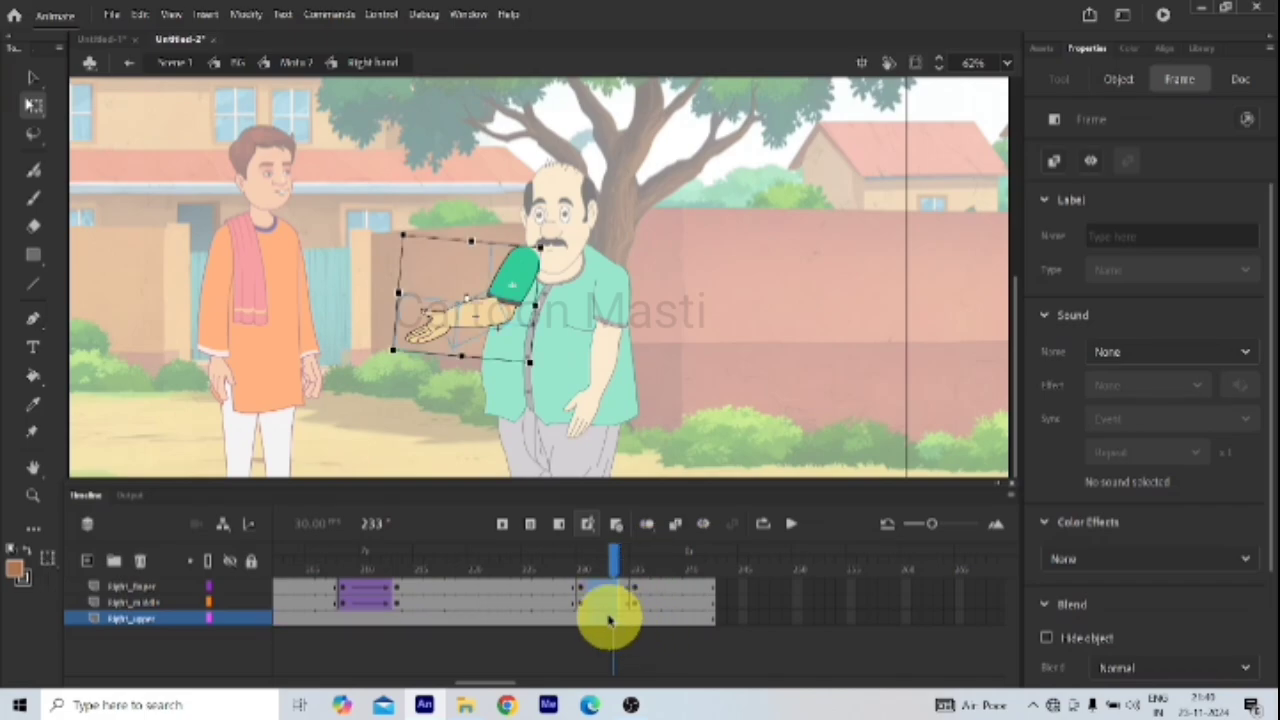
Step: Create classic tweens between frames 230 and 235 on the right finger and middle layers with an ease strength of 100
click(668, 603)
click(613, 603)
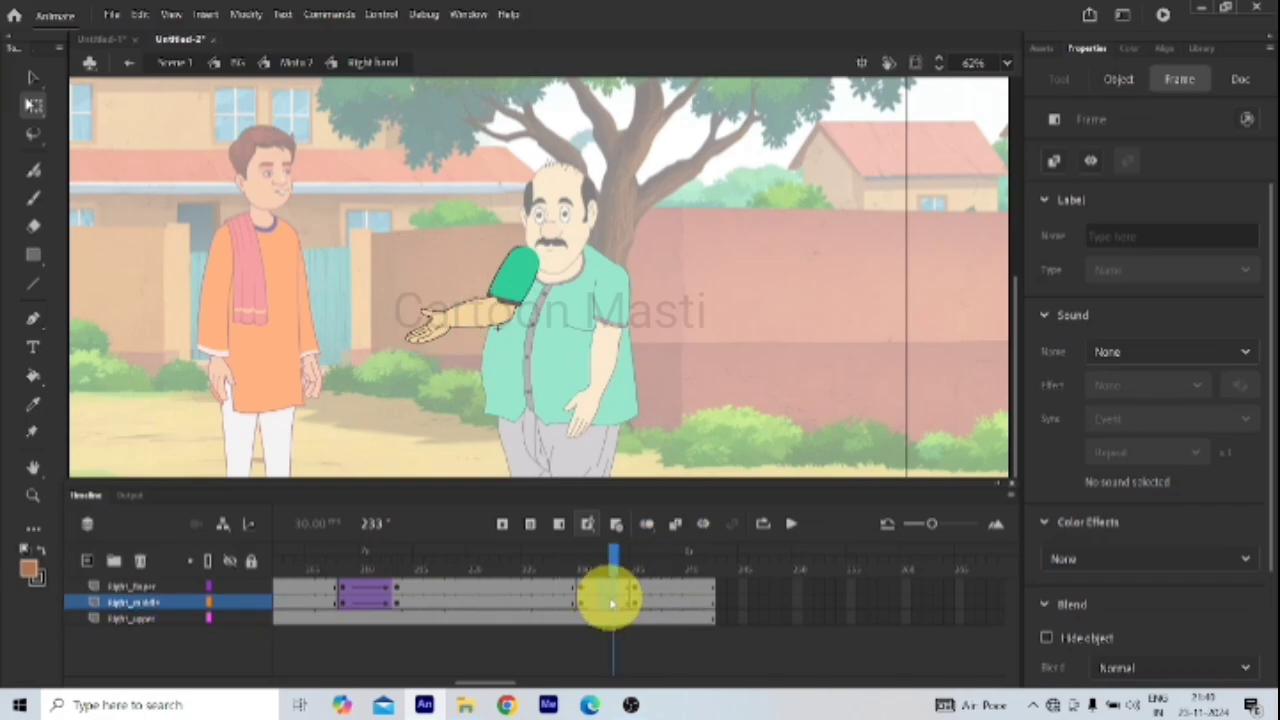
right_click(613, 603)
click(668, 162)
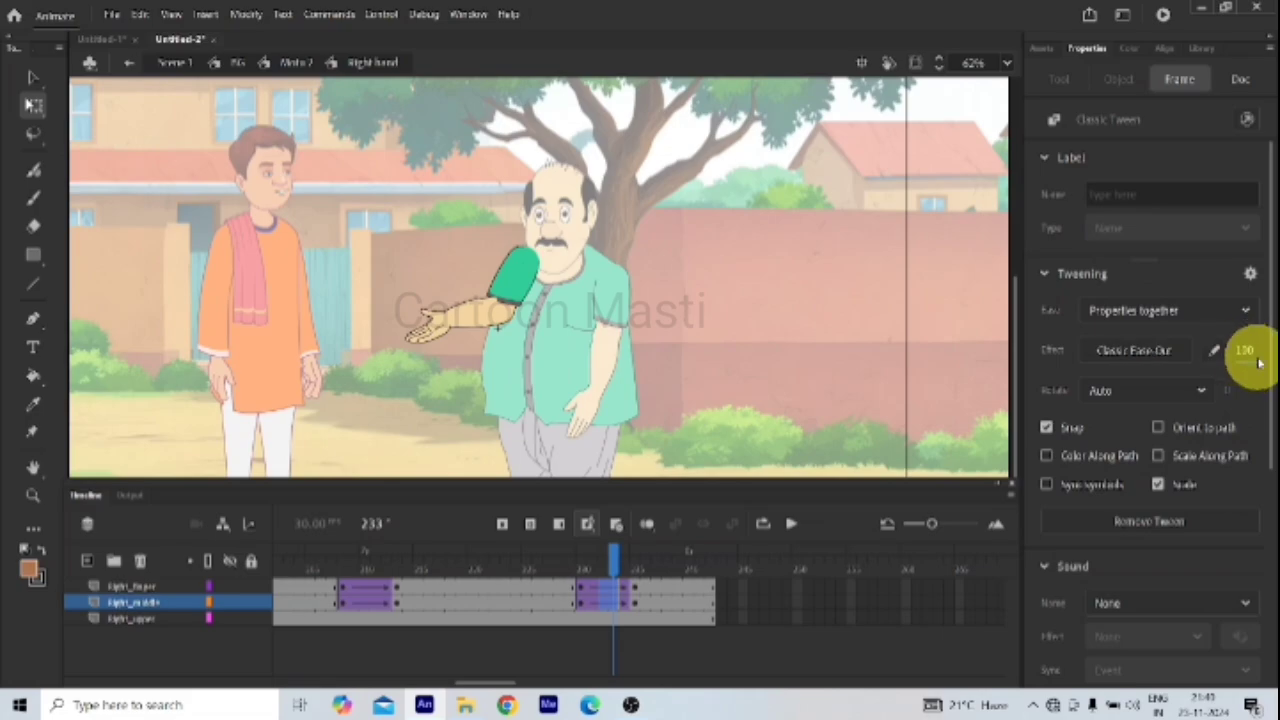
Step: At frame 235, set the pivot of the right forearm and hand at the elbow and rotate them downward toward the hip
click(634, 566)
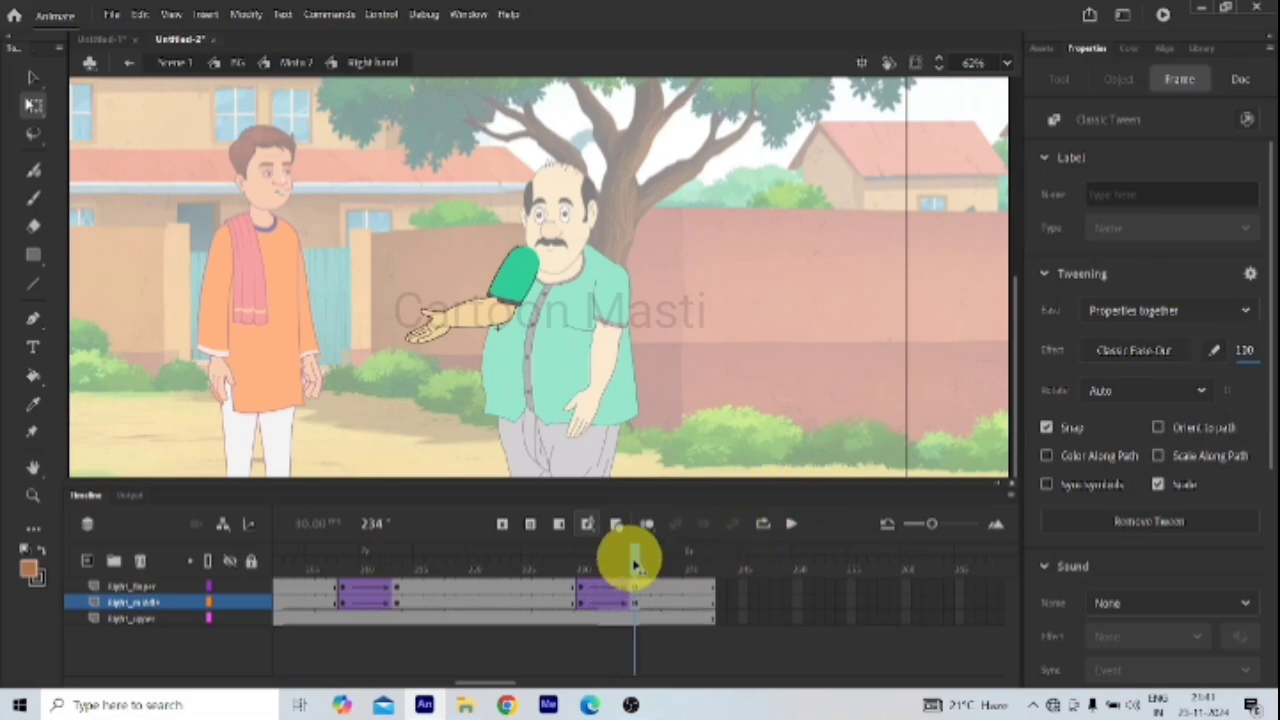
click(432, 312)
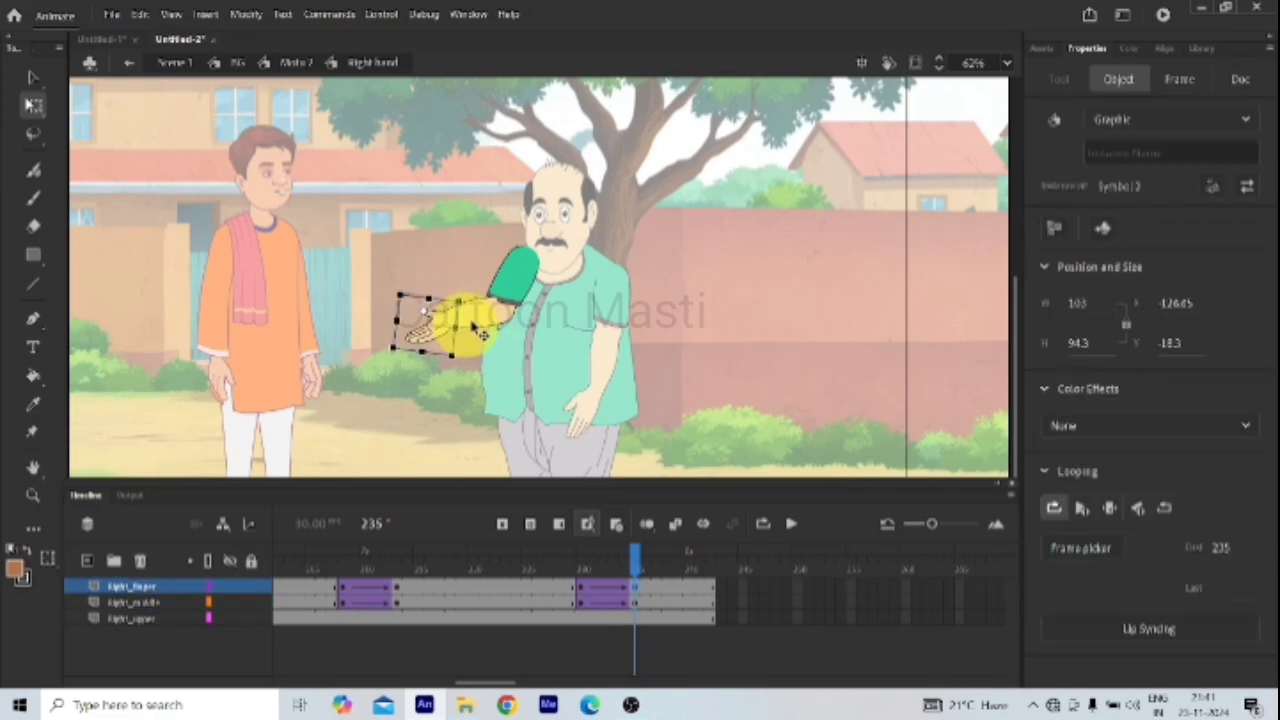
click(458, 340)
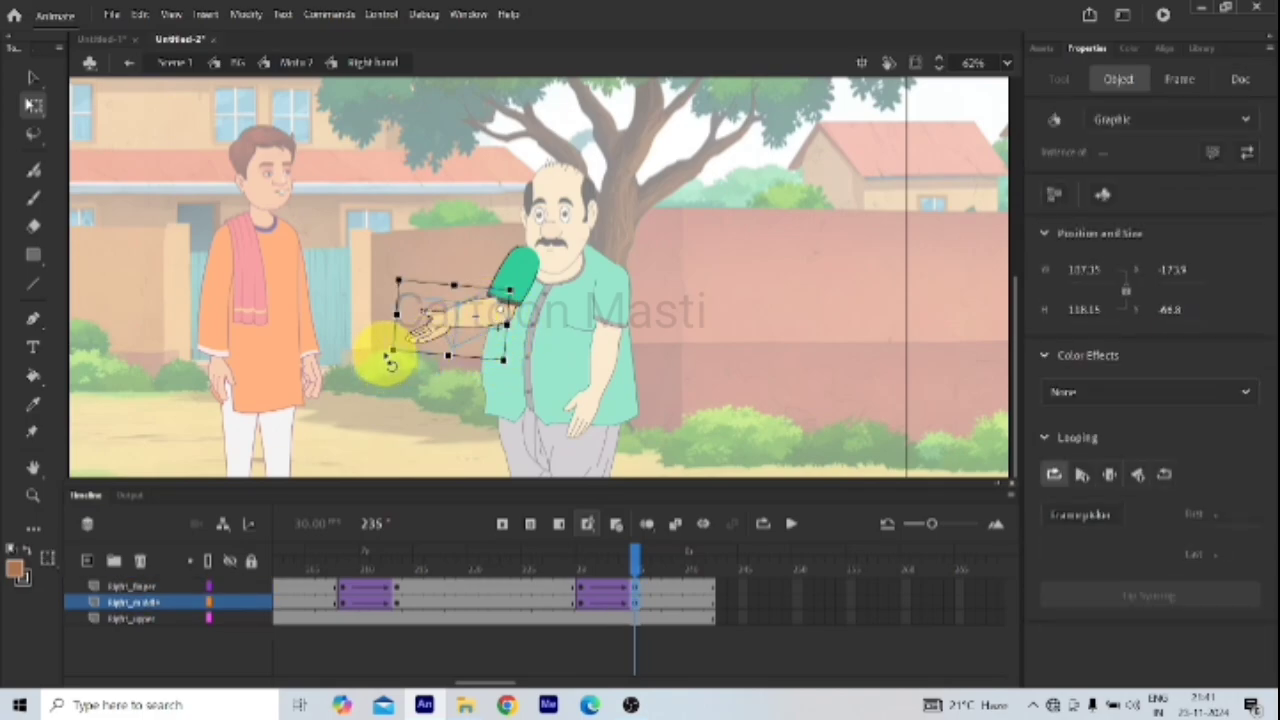
drag(390, 365, 434, 434)
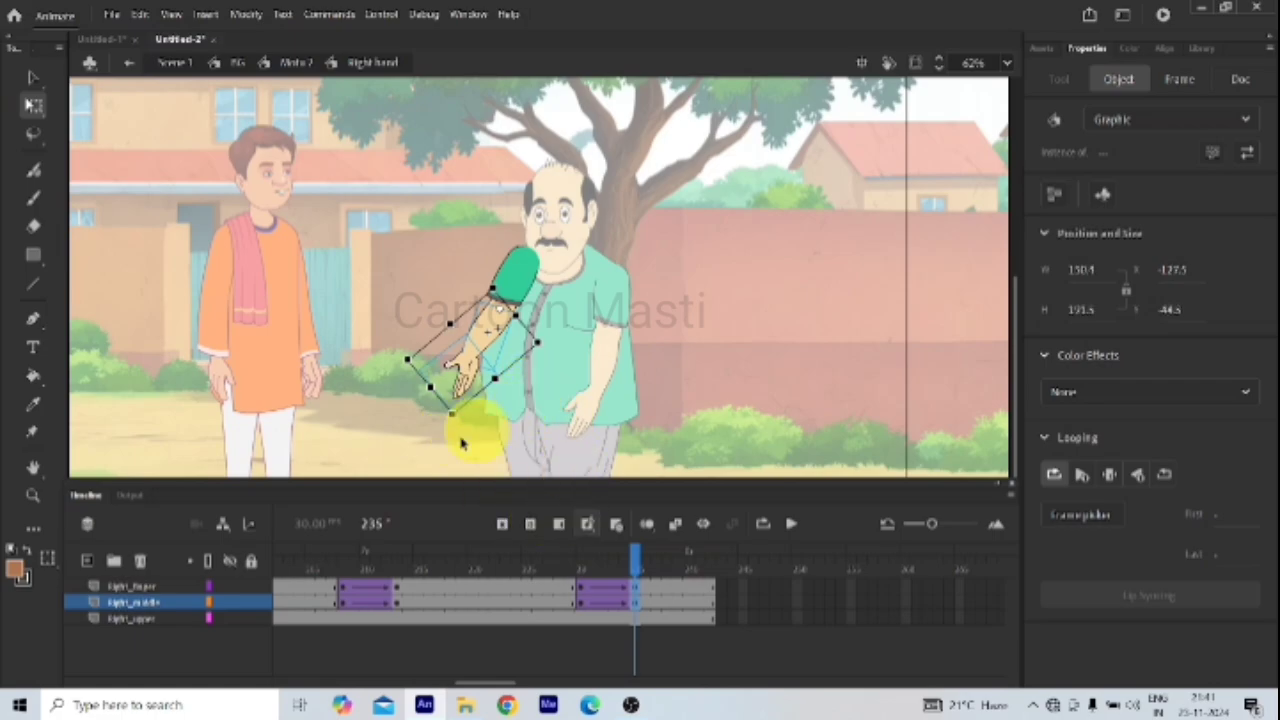
click(462, 443)
Step: Inside the right finger symbol, insert a keyframe at frame 232, set the hand graphic's first frame to 1, and return to the man's symbol
click(466, 380)
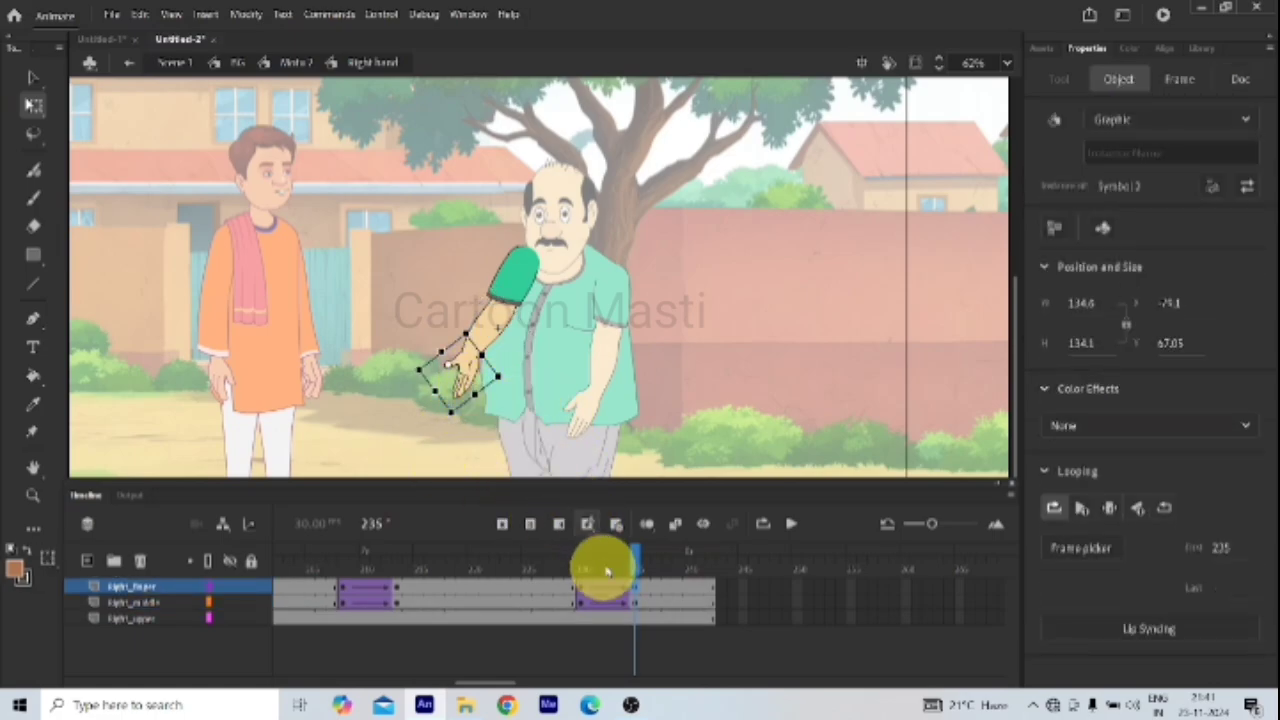
double_click(467, 367)
double_click(518, 404)
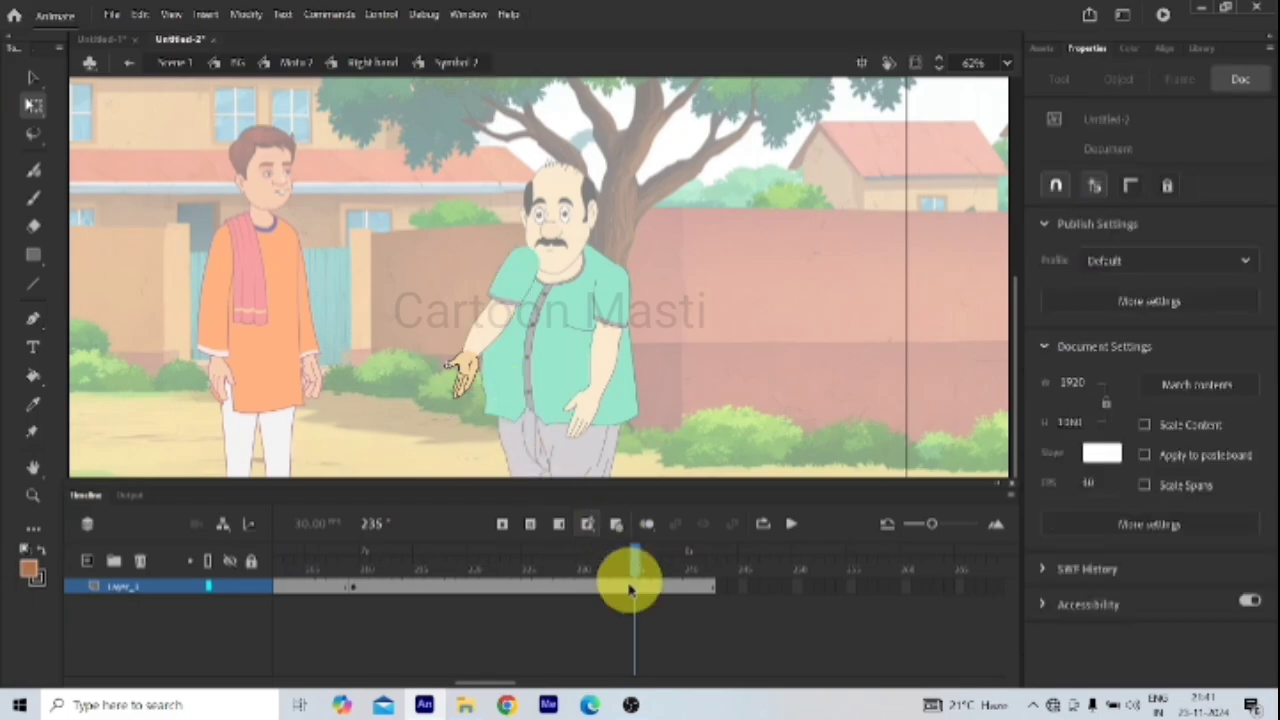
click(604, 586)
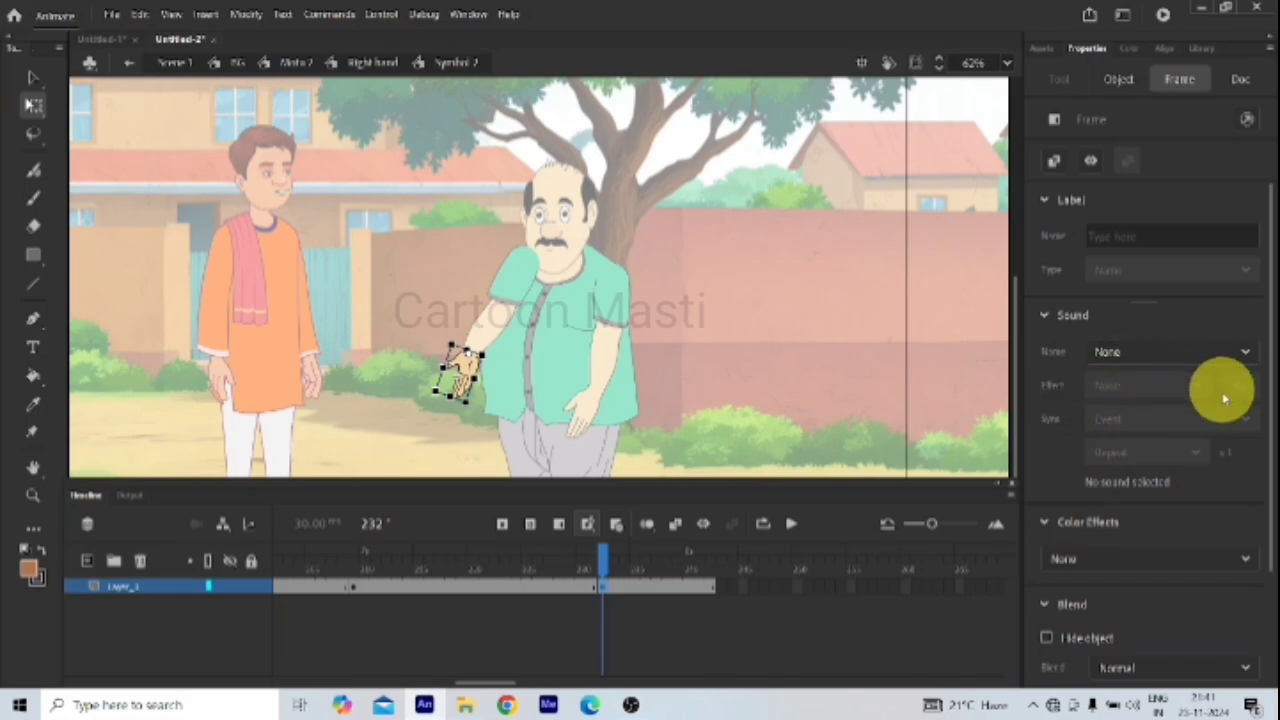
click(462, 376)
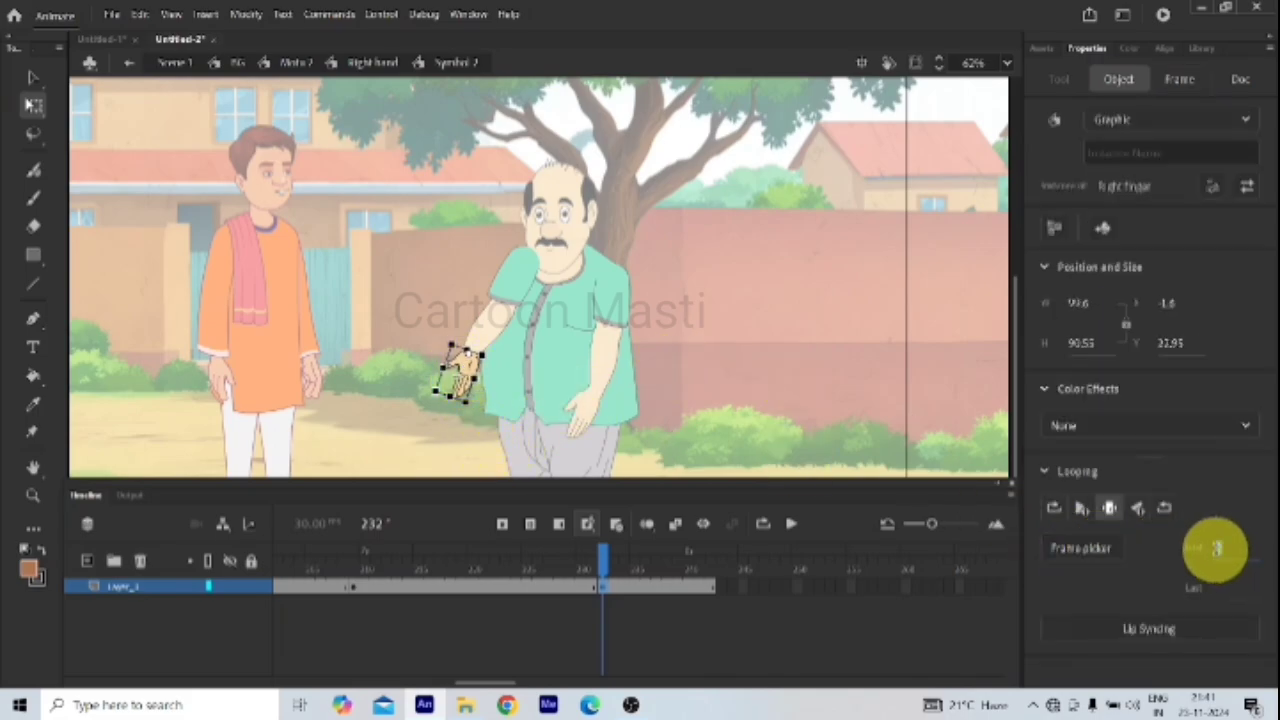
click(1218, 548)
text(1)
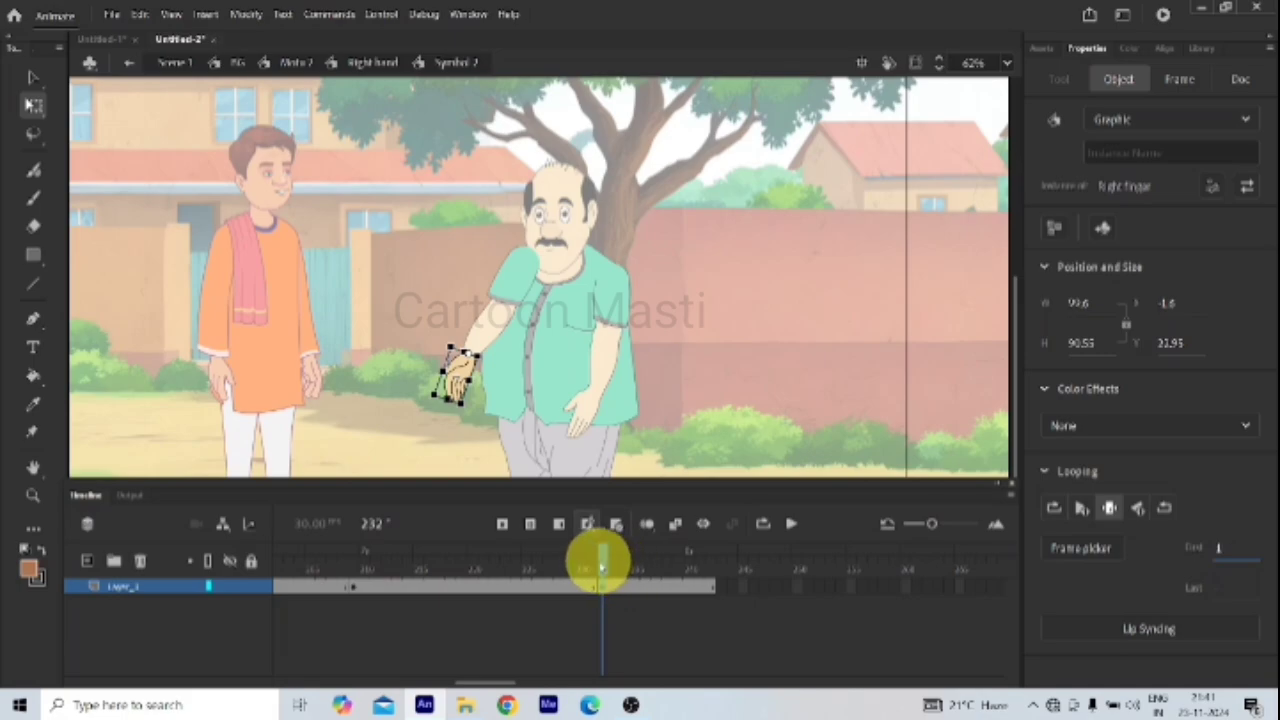
click(128, 62)
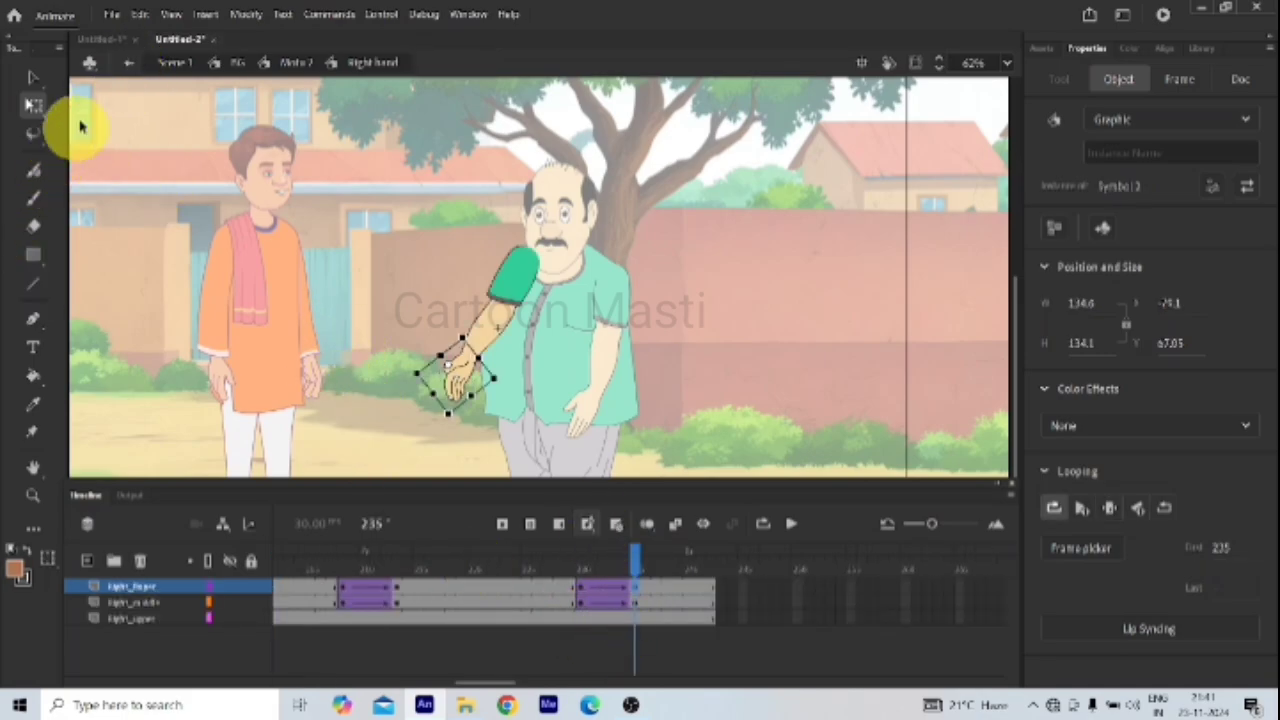
click(128, 62)
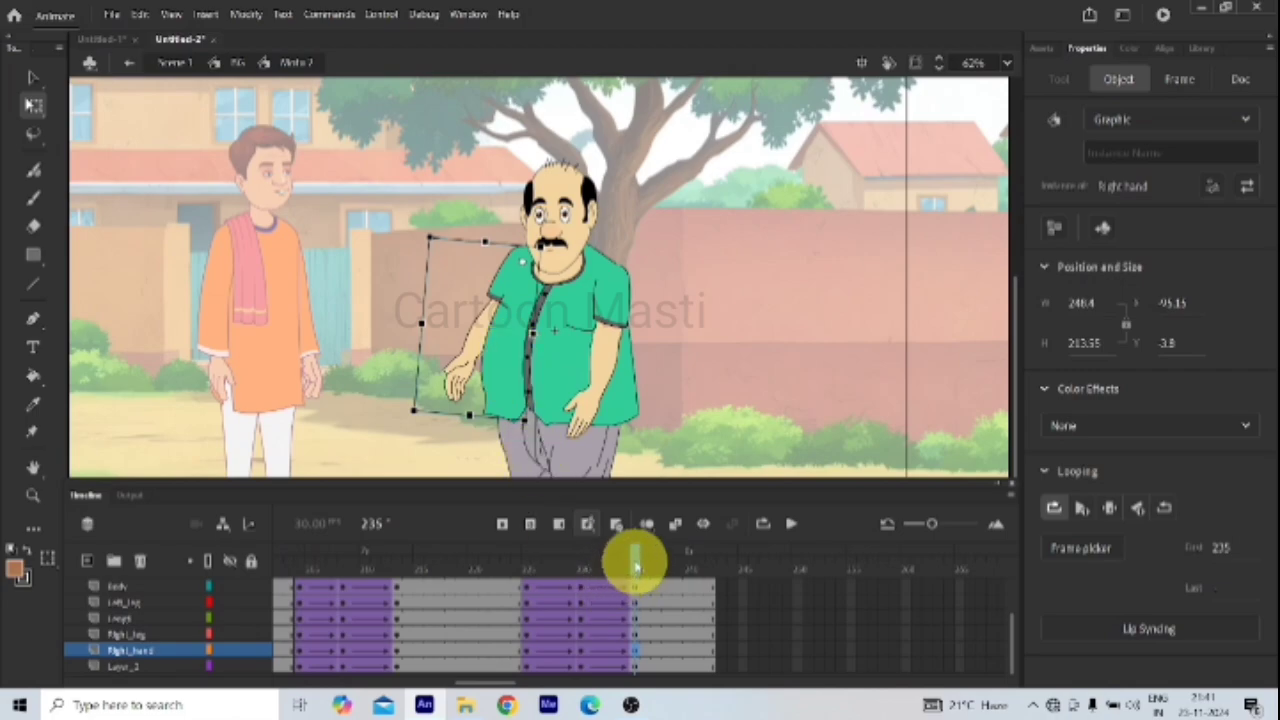
Step: At frame 235, rotate the man's right arm closer to his body and swing his left arm outward beside the hip
drag(634, 551, 644, 668)
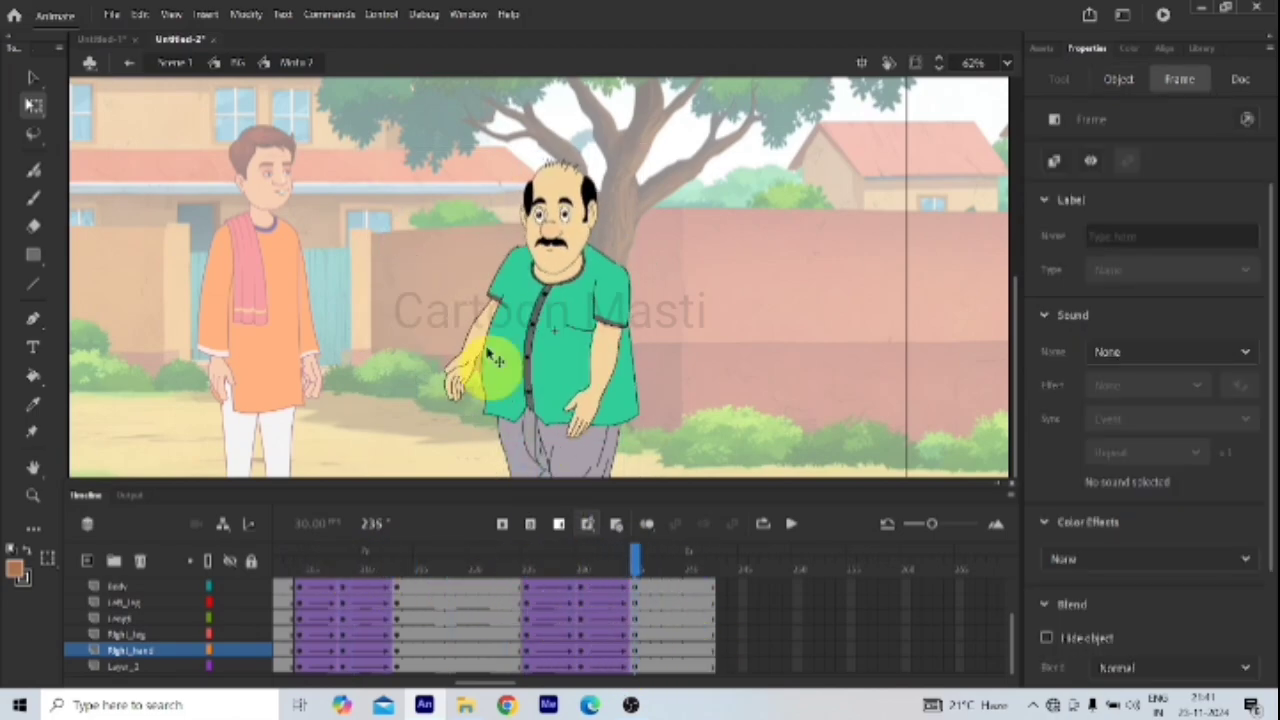
click(451, 380)
click(457, 377)
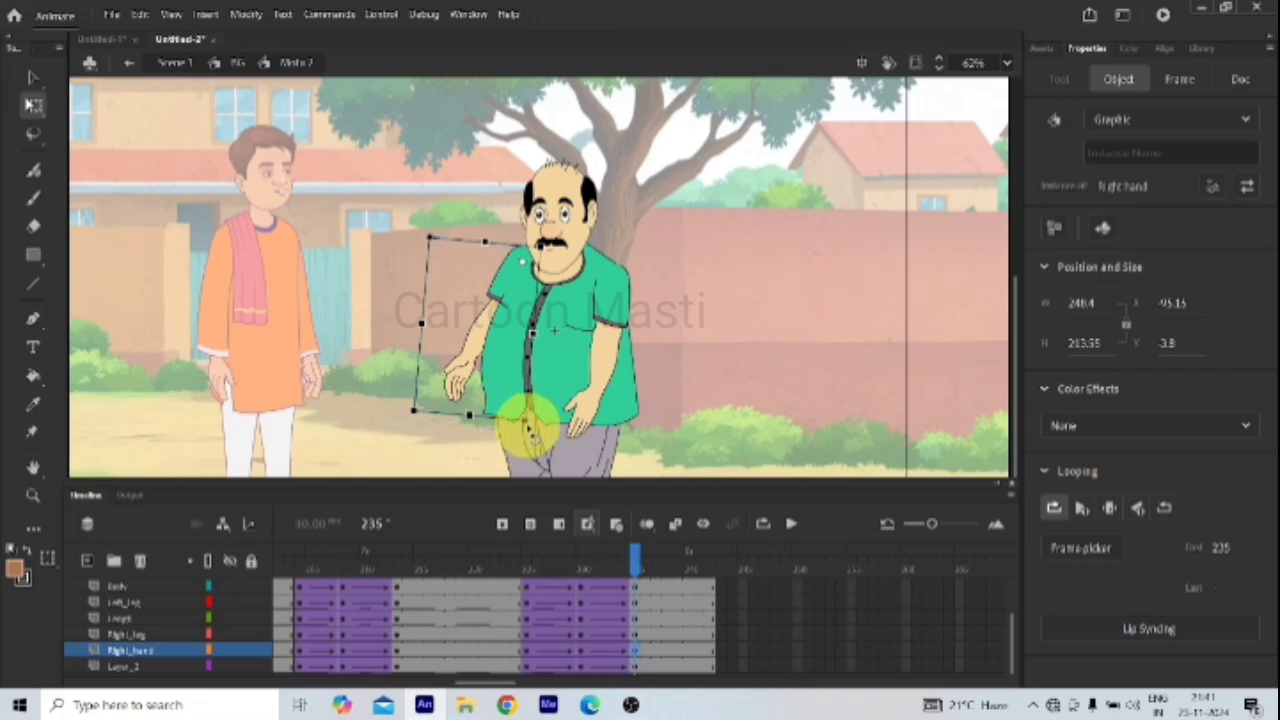
click(540, 438)
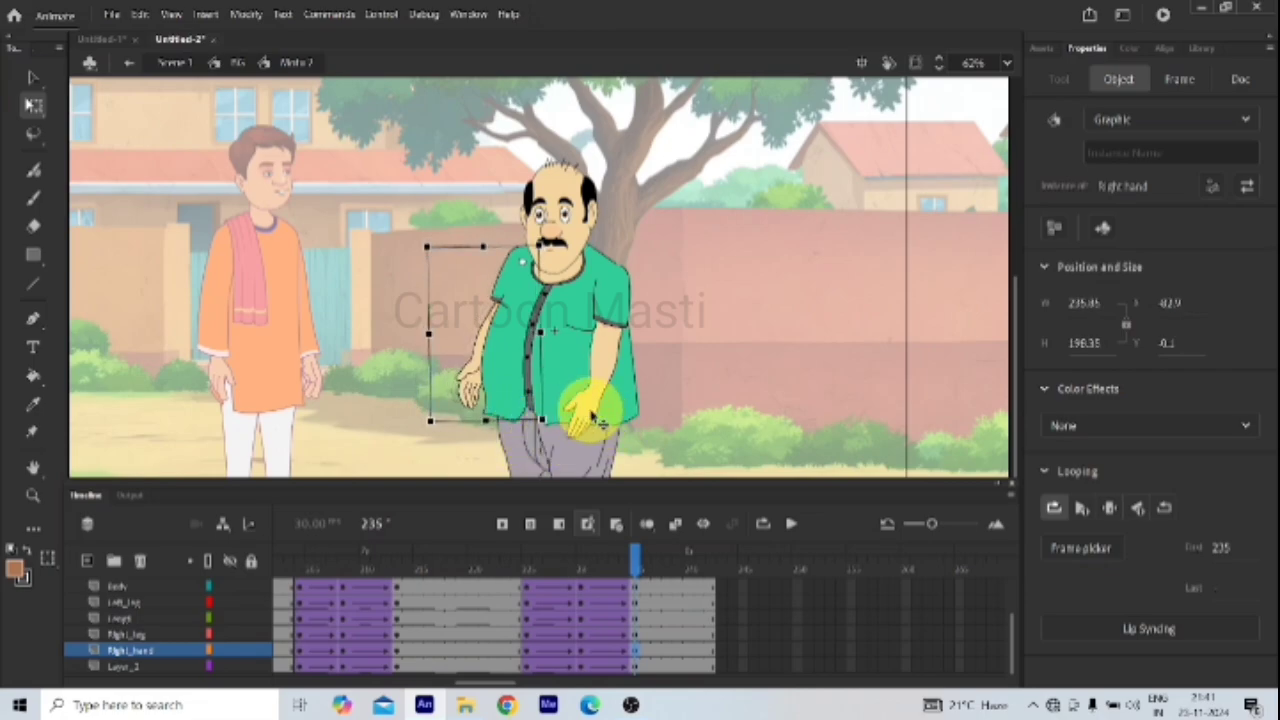
drag(614, 452, 636, 484)
drag(664, 562, 723, 654)
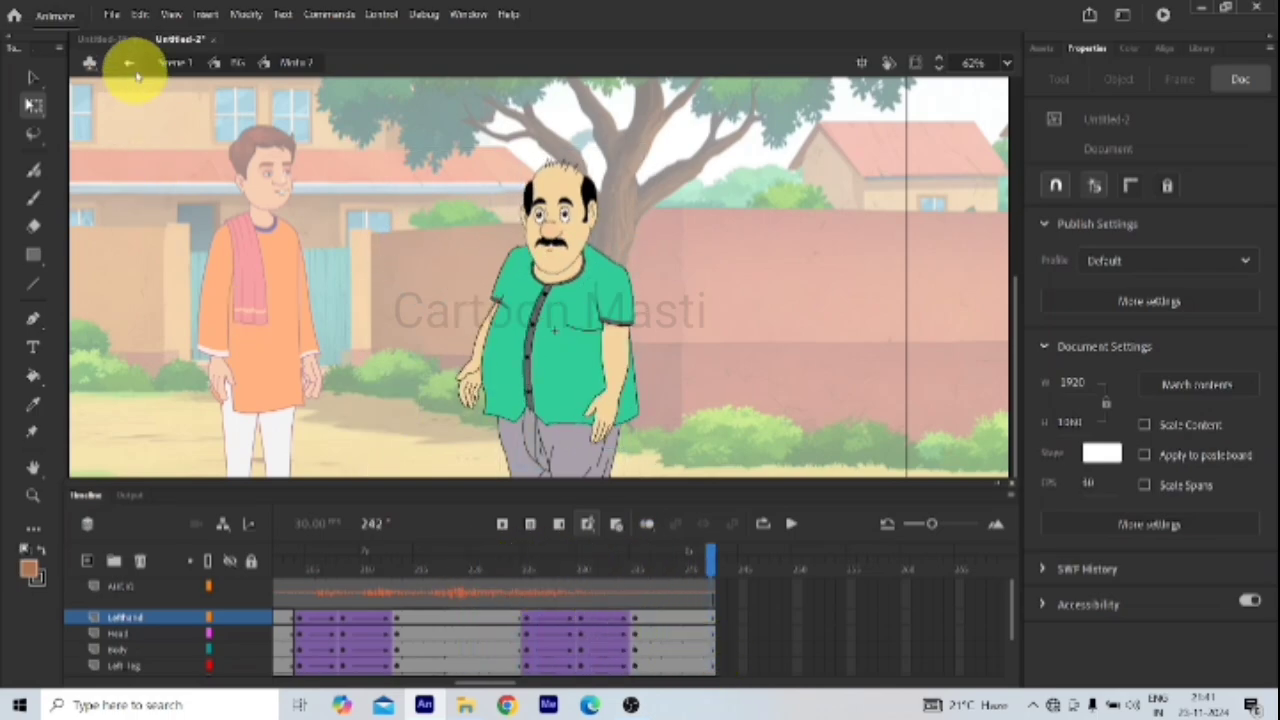
Step: Return to the main scene and play the animation with its audio from frame 1 to review both characters' movement
double_click(320, 214)
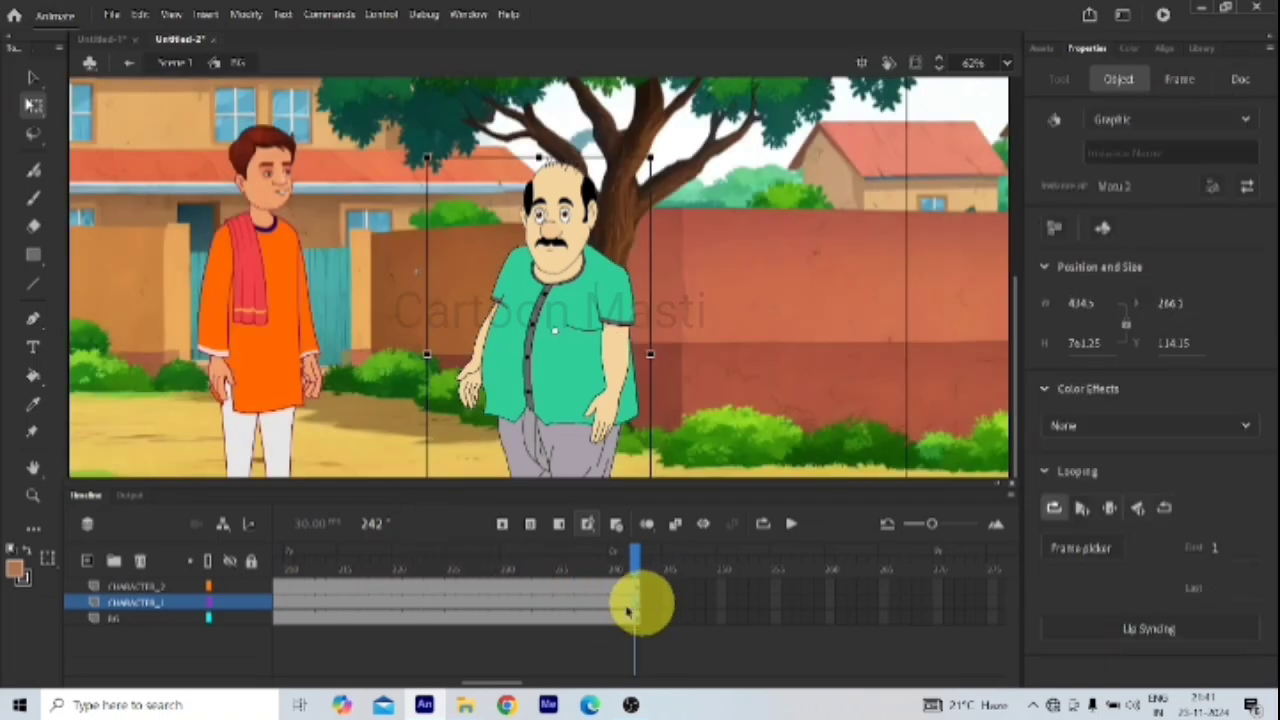
drag(505, 684, 343, 680)
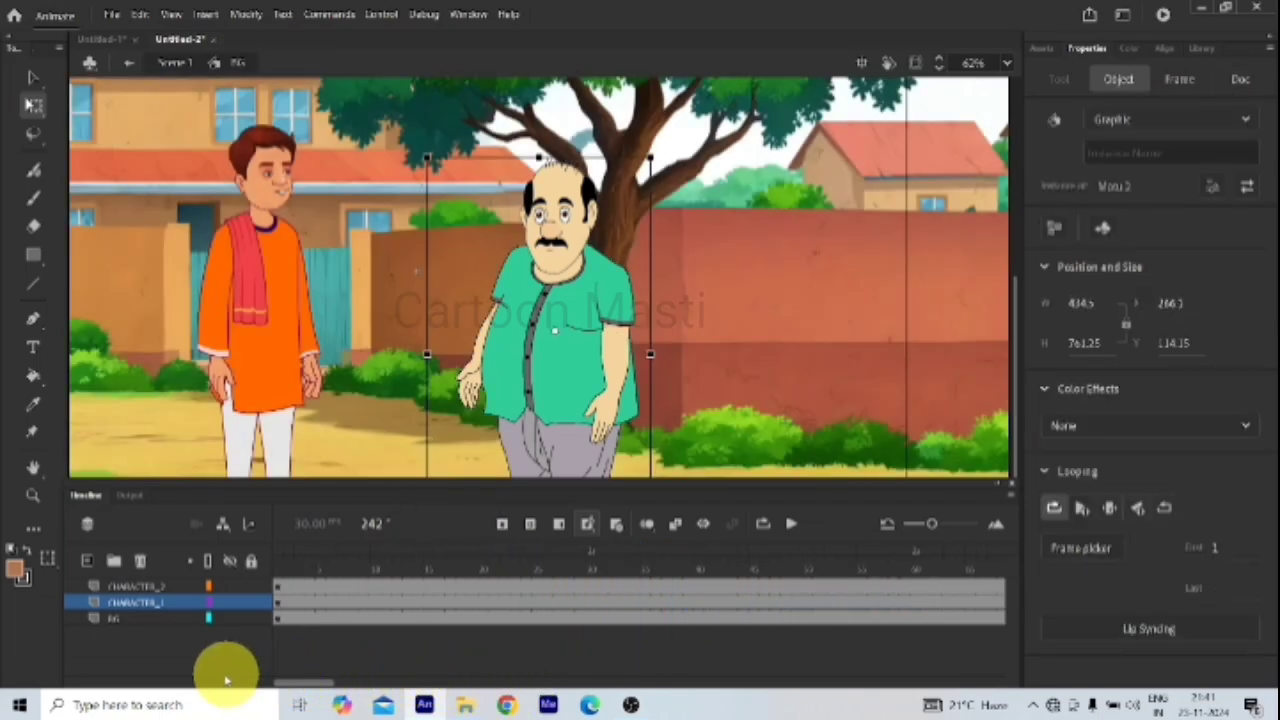
click(124, 62)
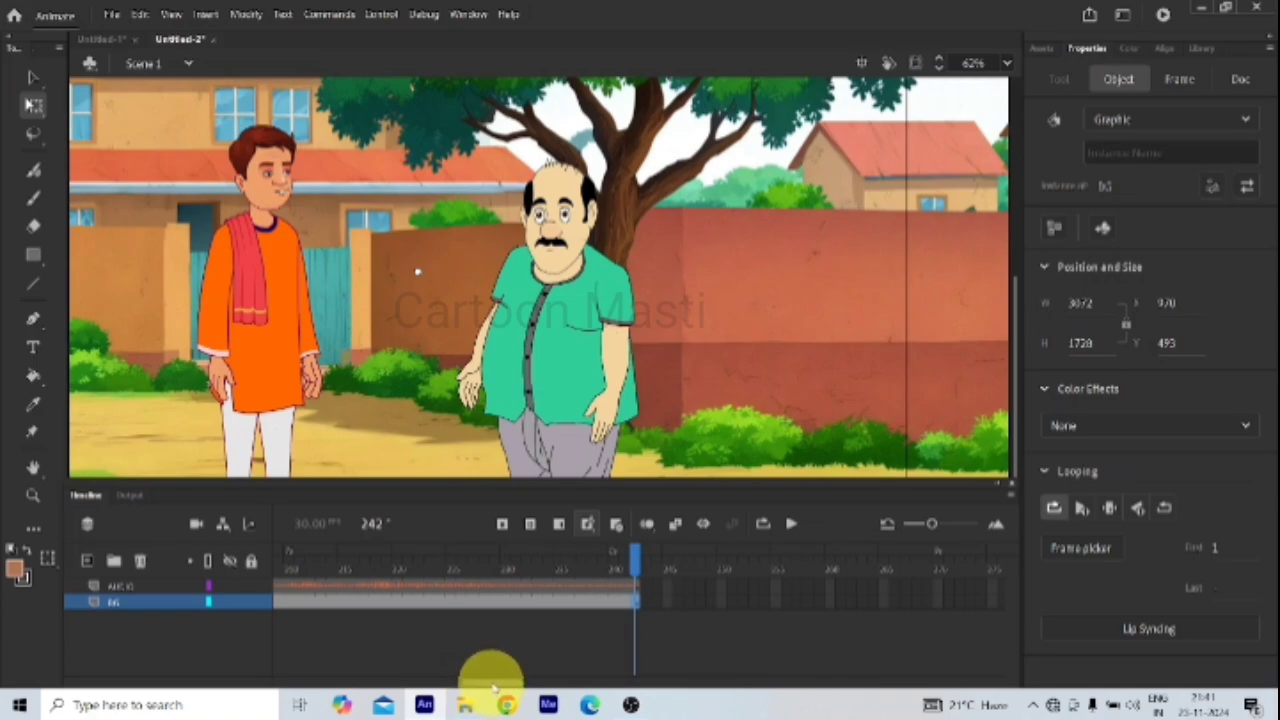
drag(491, 682, 238, 683)
click(278, 587)
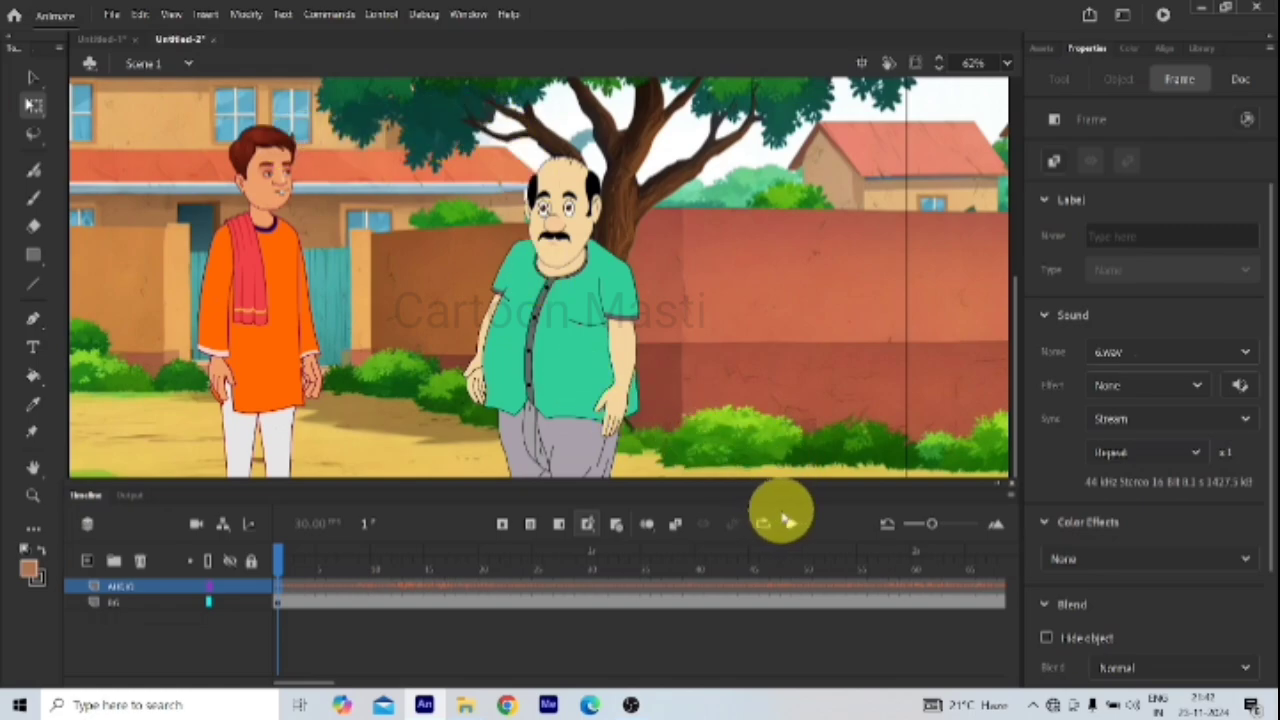
click(790, 525)
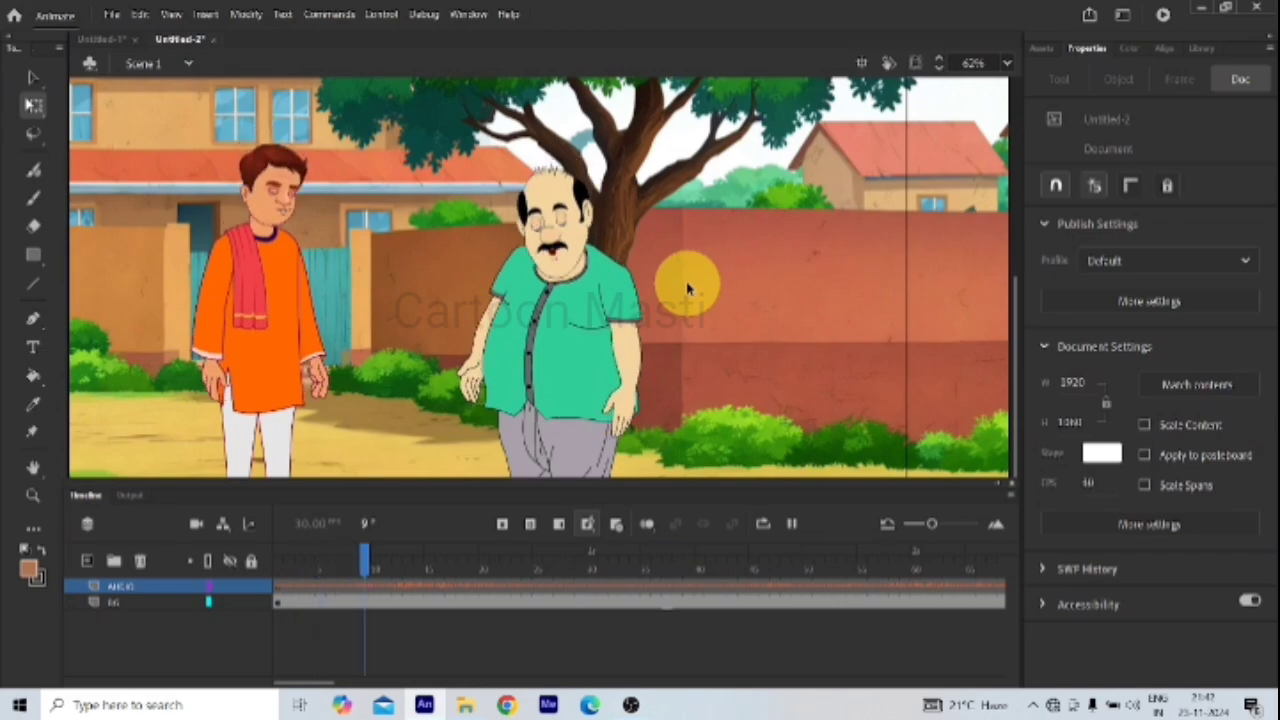
click(791, 523)
drag(300, 555, 274, 557)
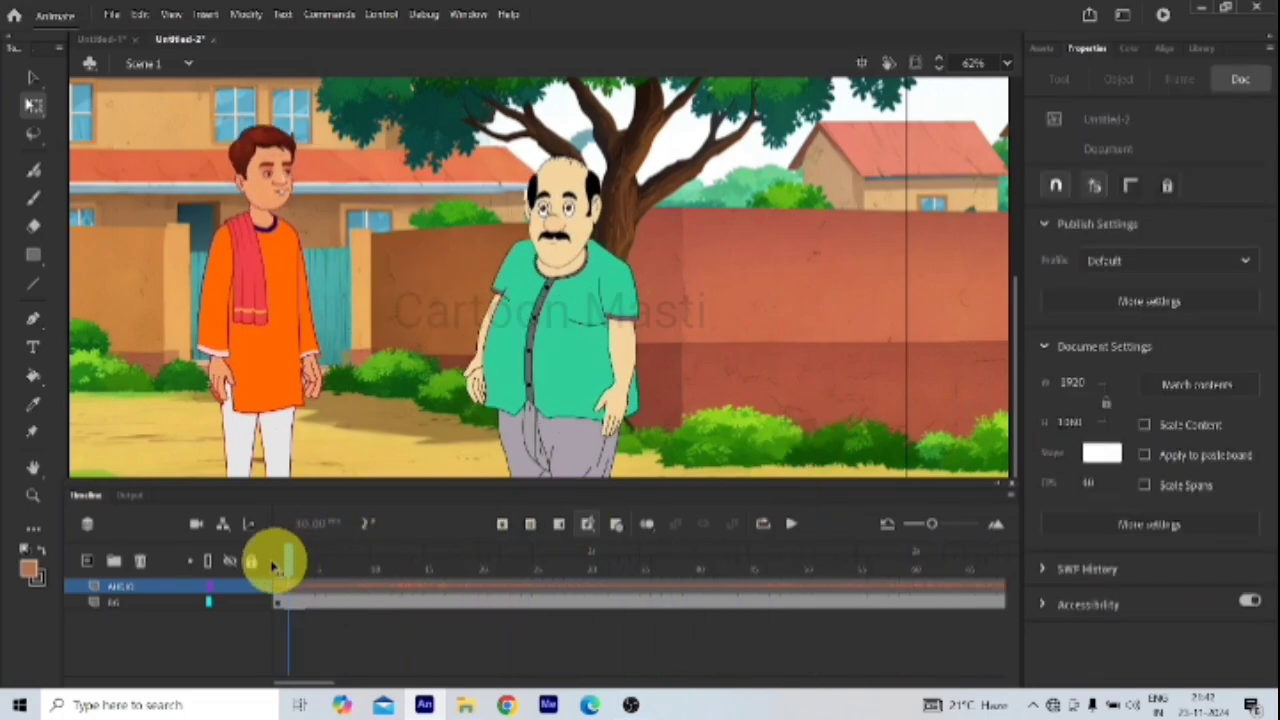